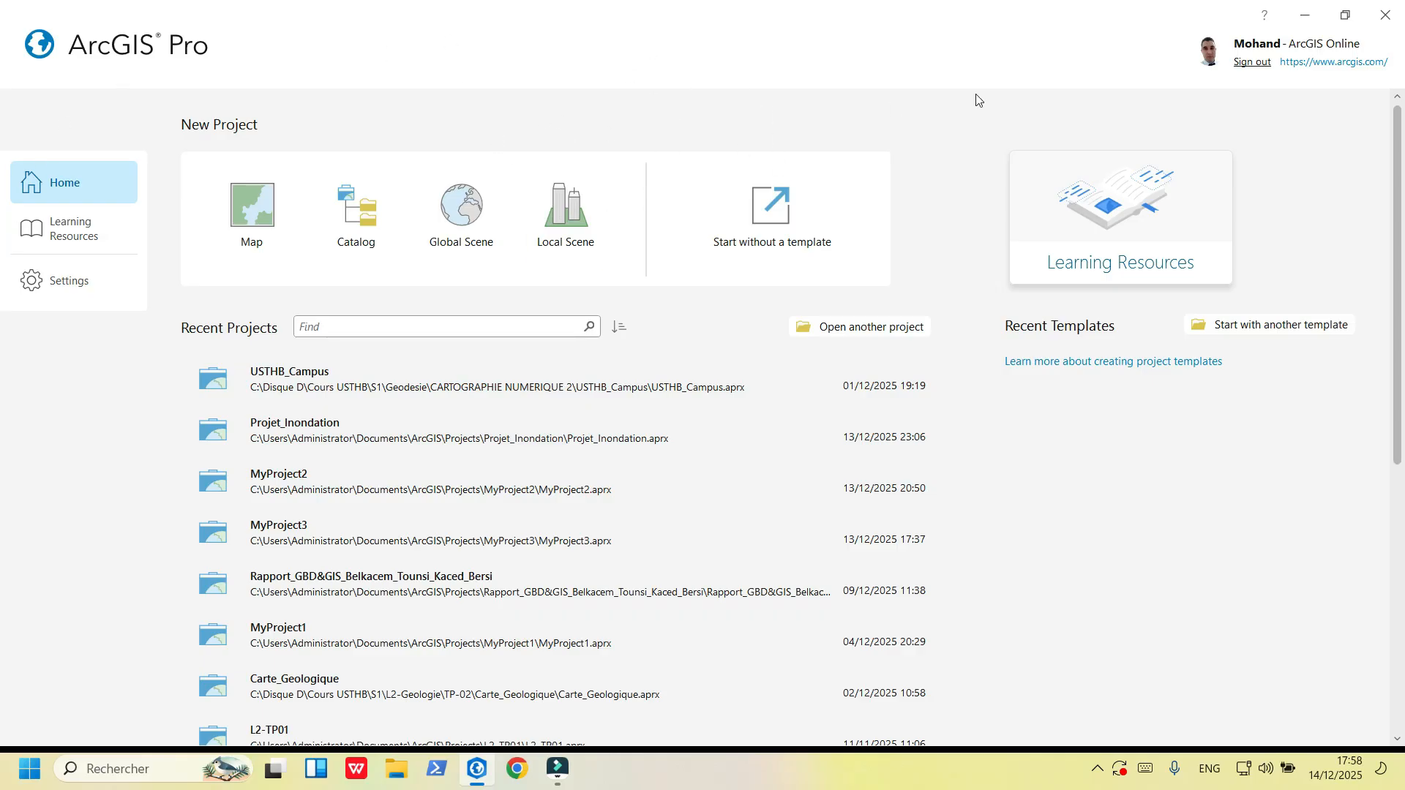
# - Start a new Map project named Rapport_GBD_SIG_ followed by the author's surname
pyautogui.click(254, 218)
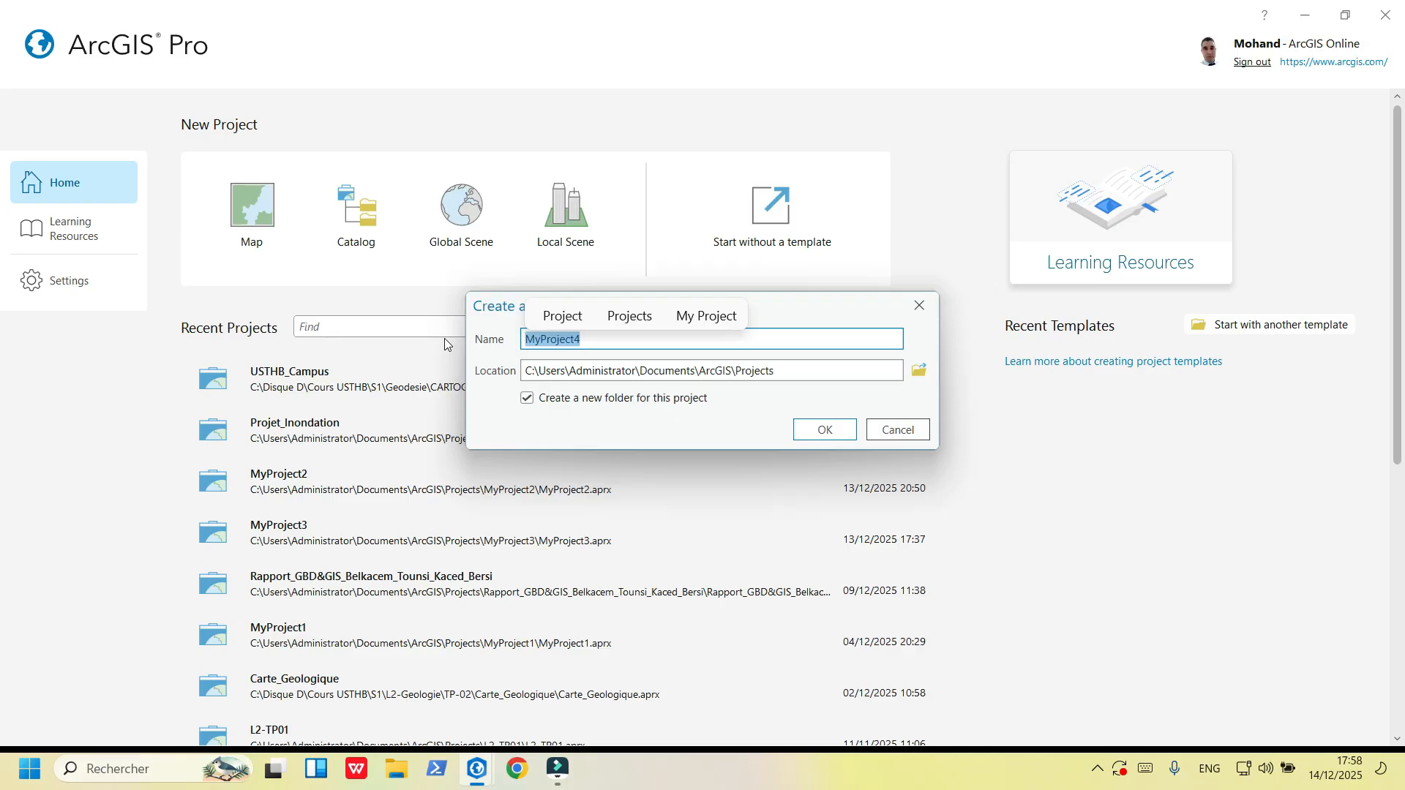
pyautogui.write('Rapp')
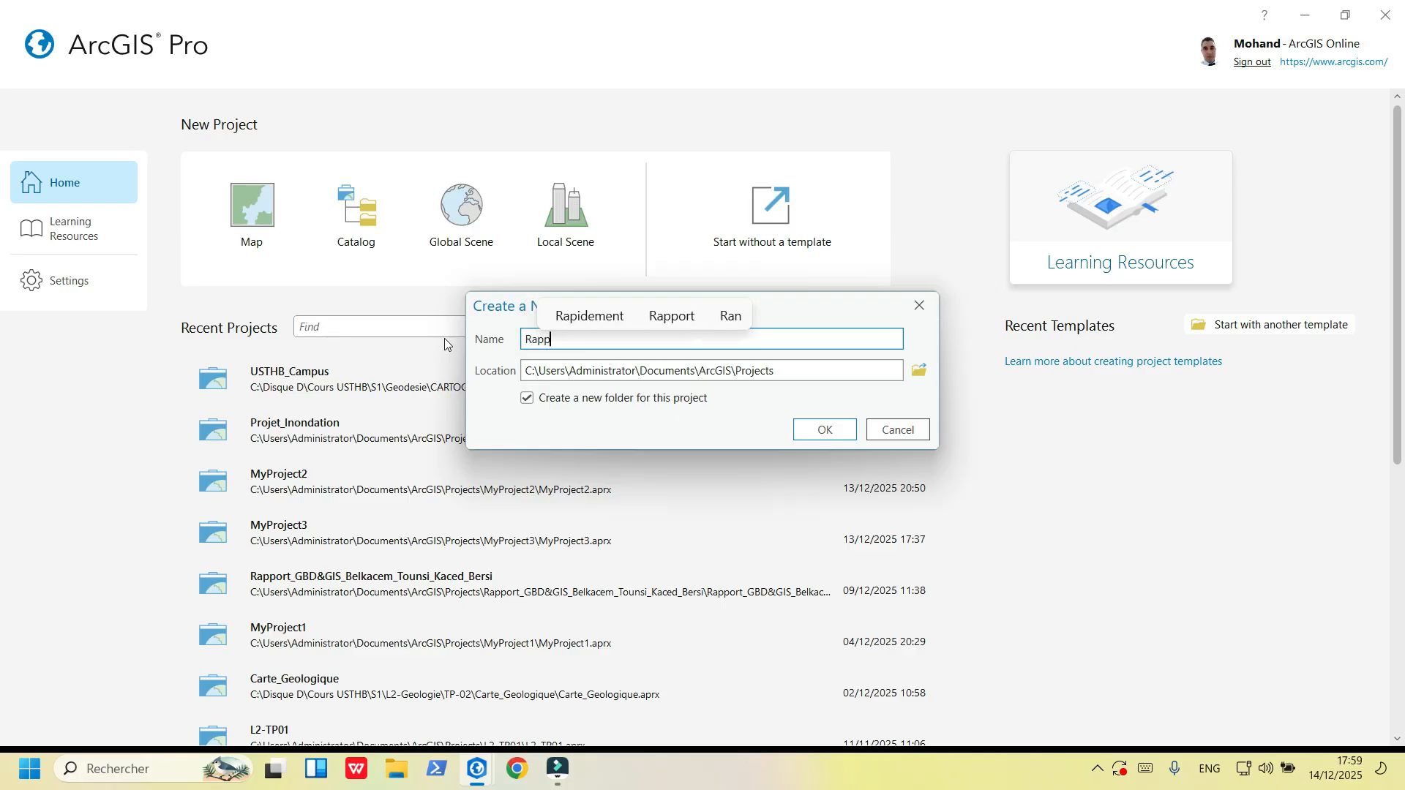
pyautogui.write('ort')
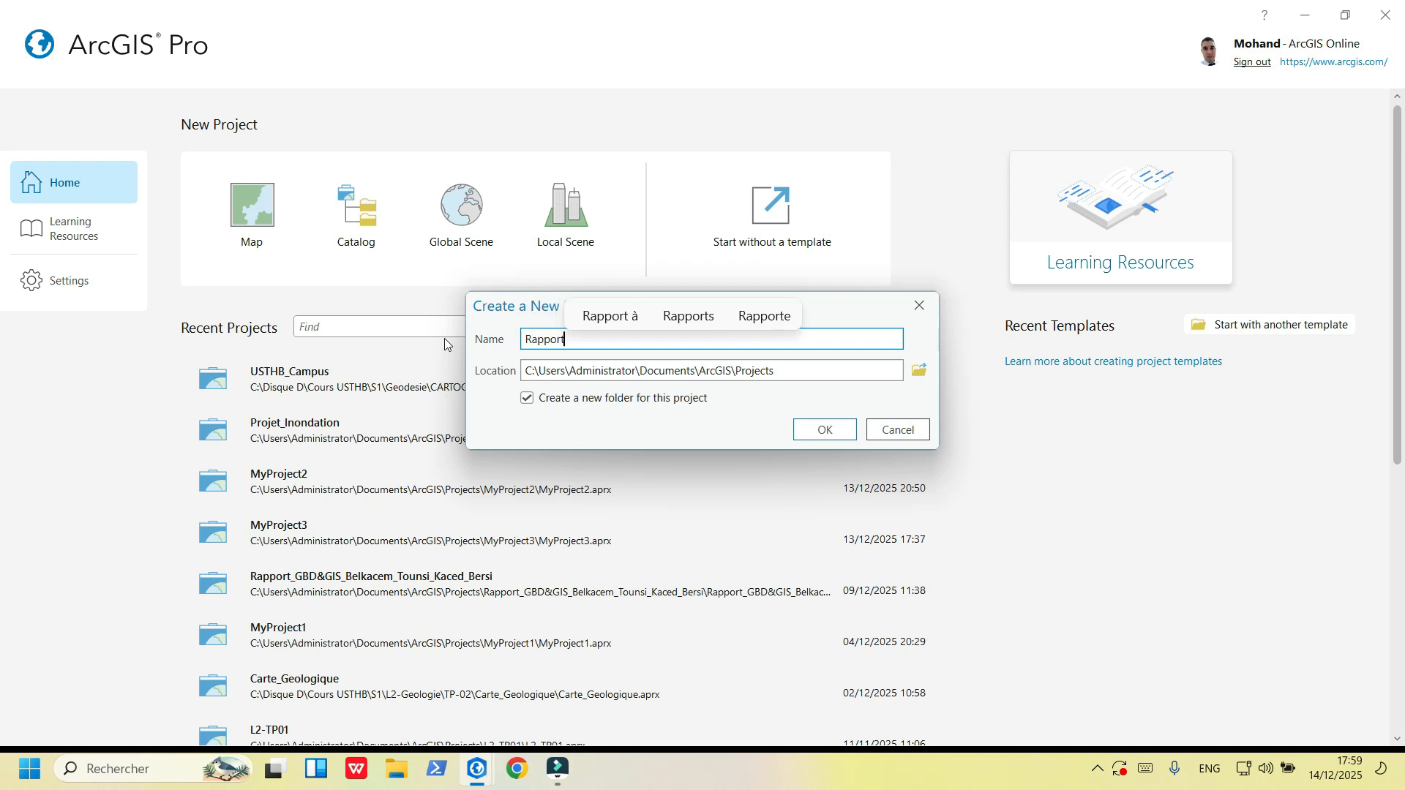
pyautogui.write('_')
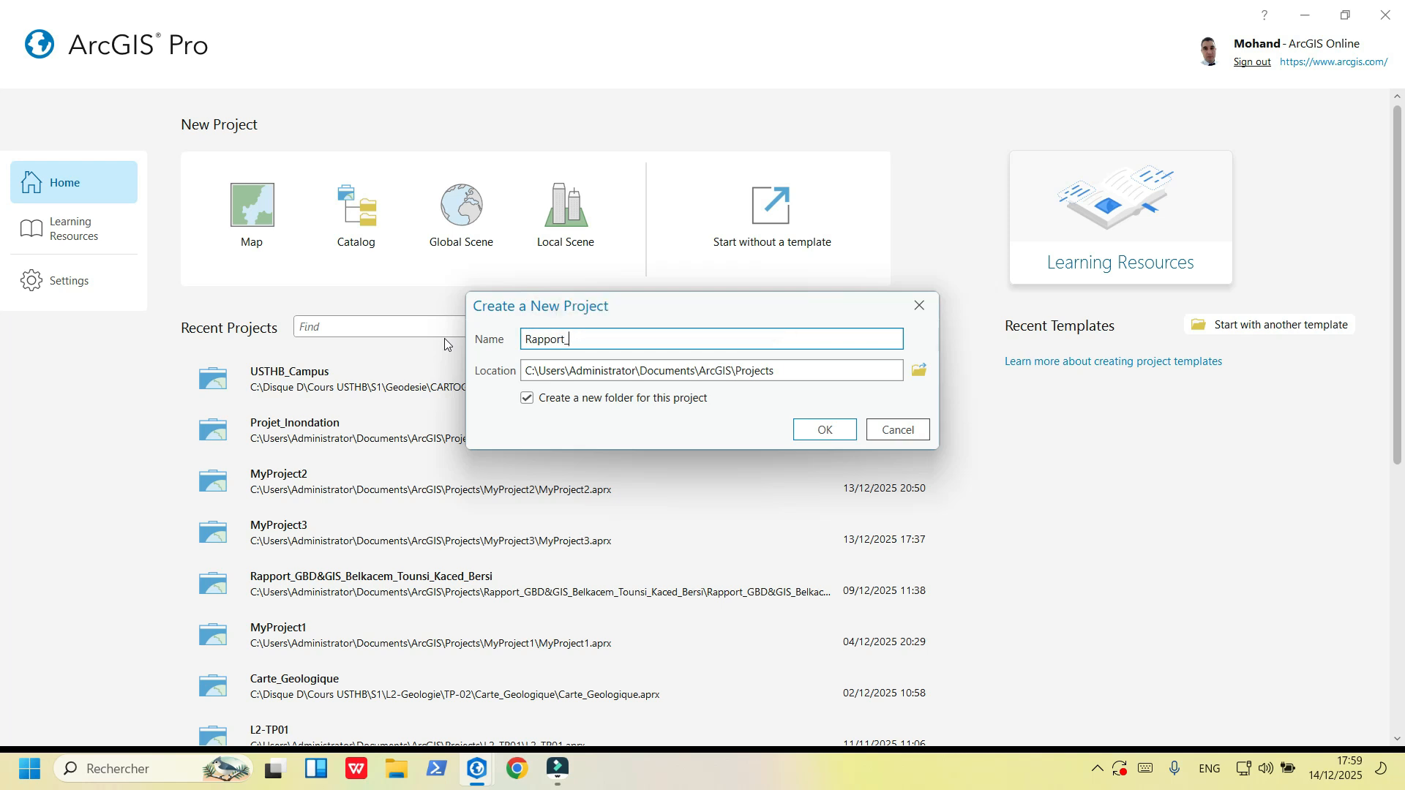
pyautogui.write('GBD')
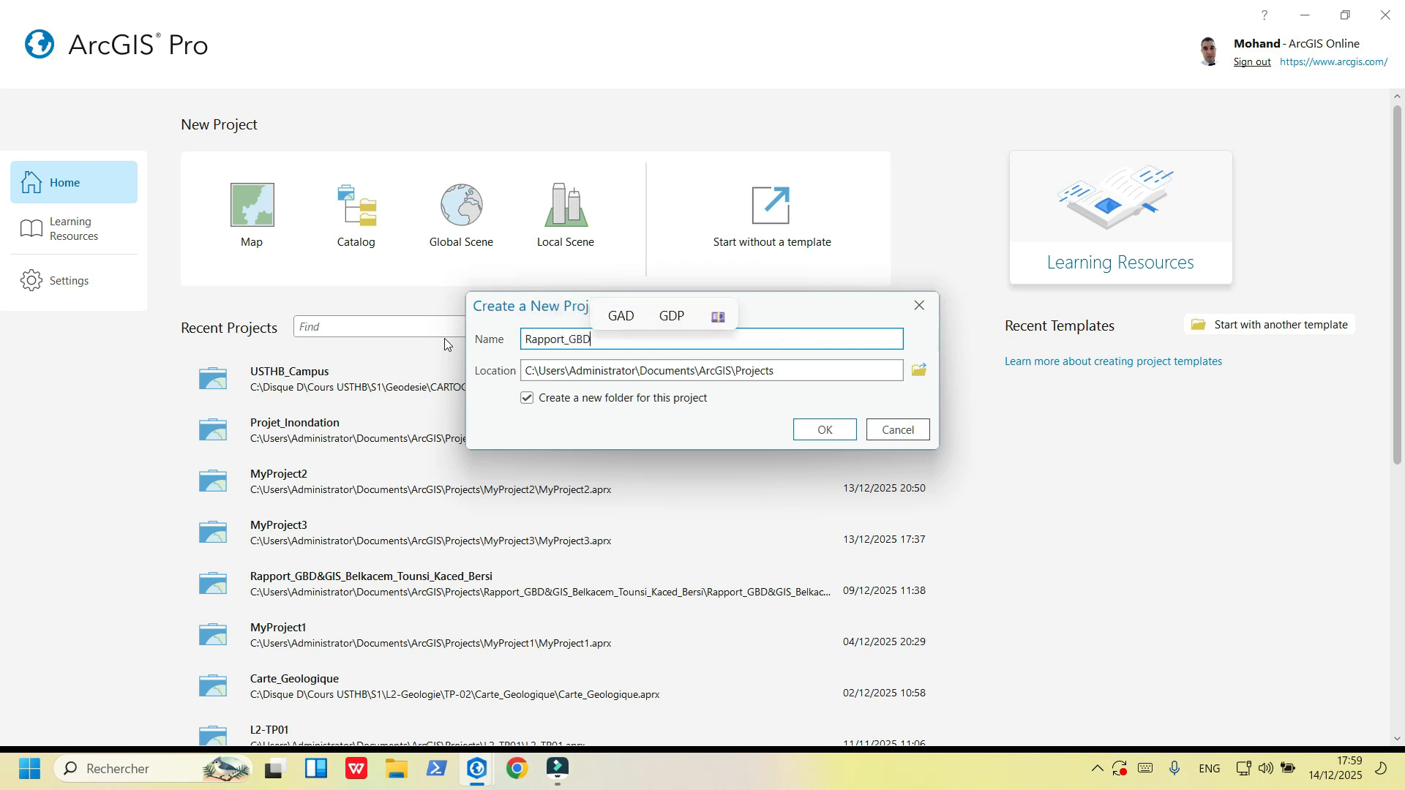
pyautogui.write('_SIG_')
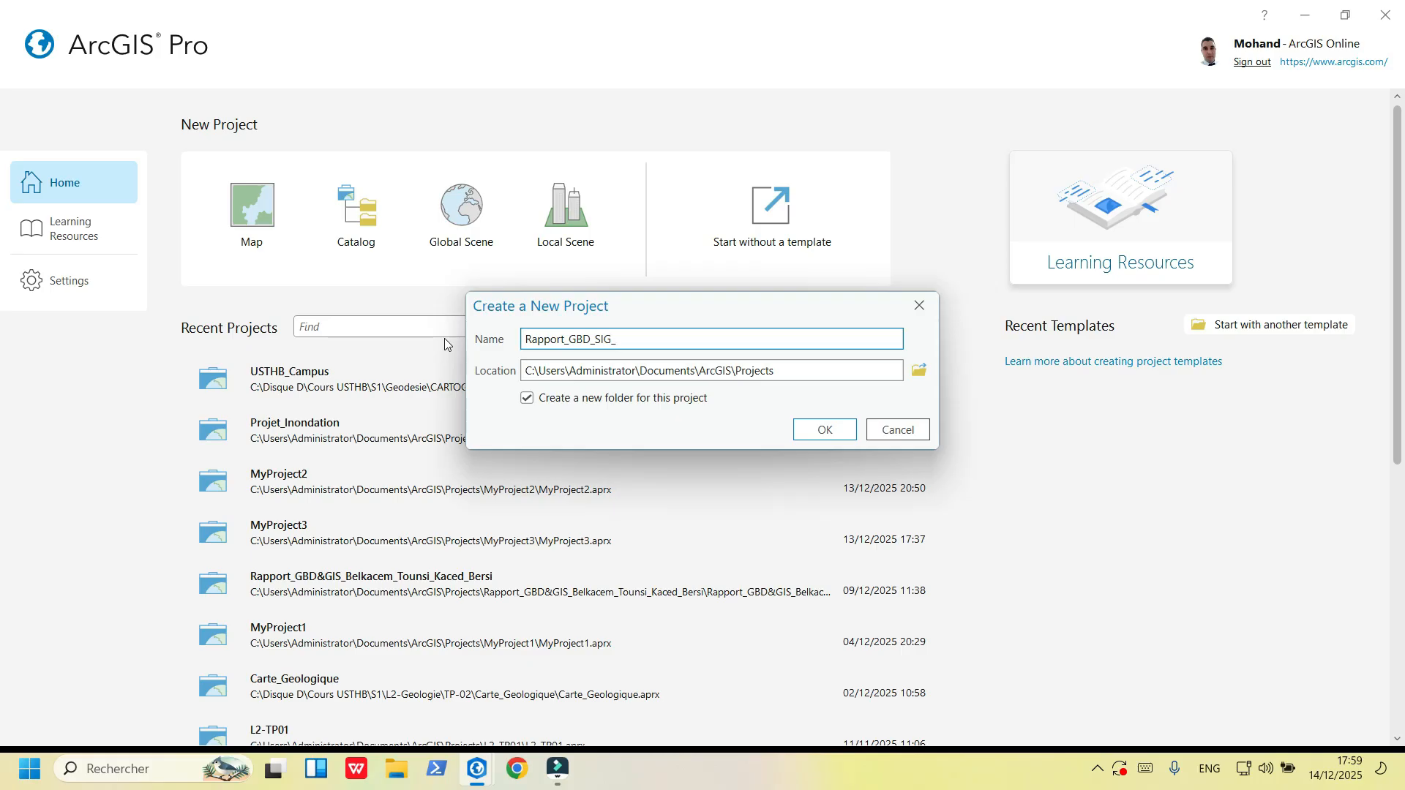
pyautogui.write('Bersi')
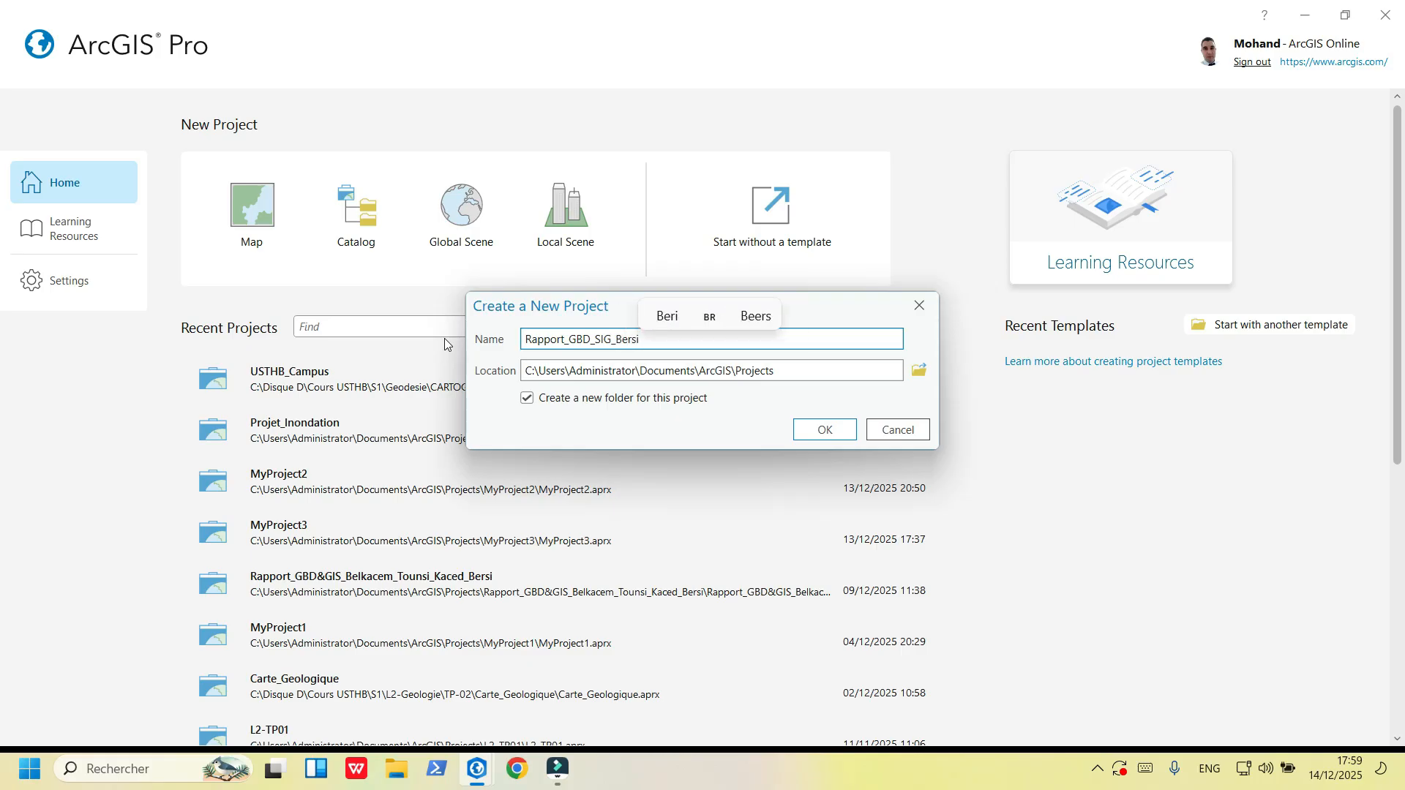
pyautogui.write('_')
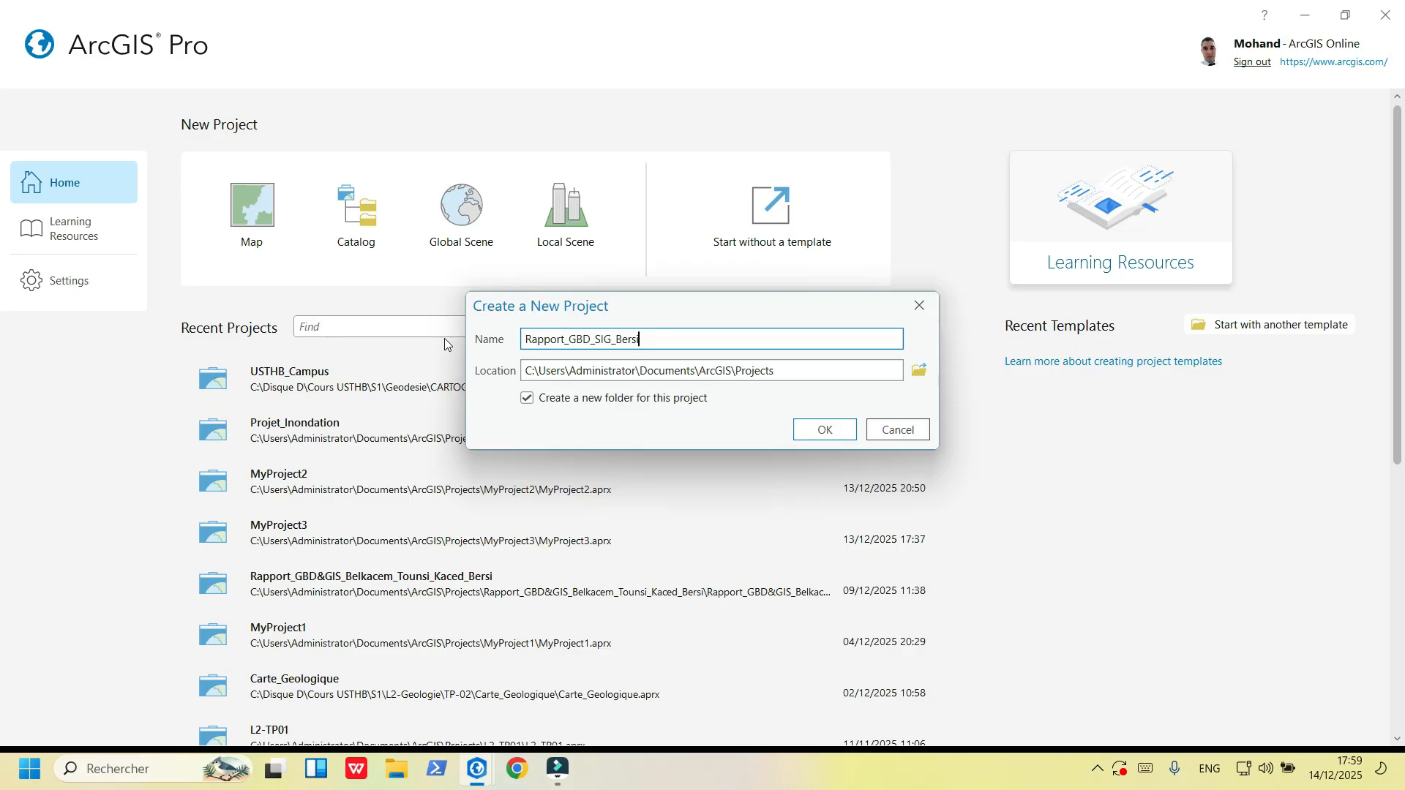
pyautogui.press('BackSpace')
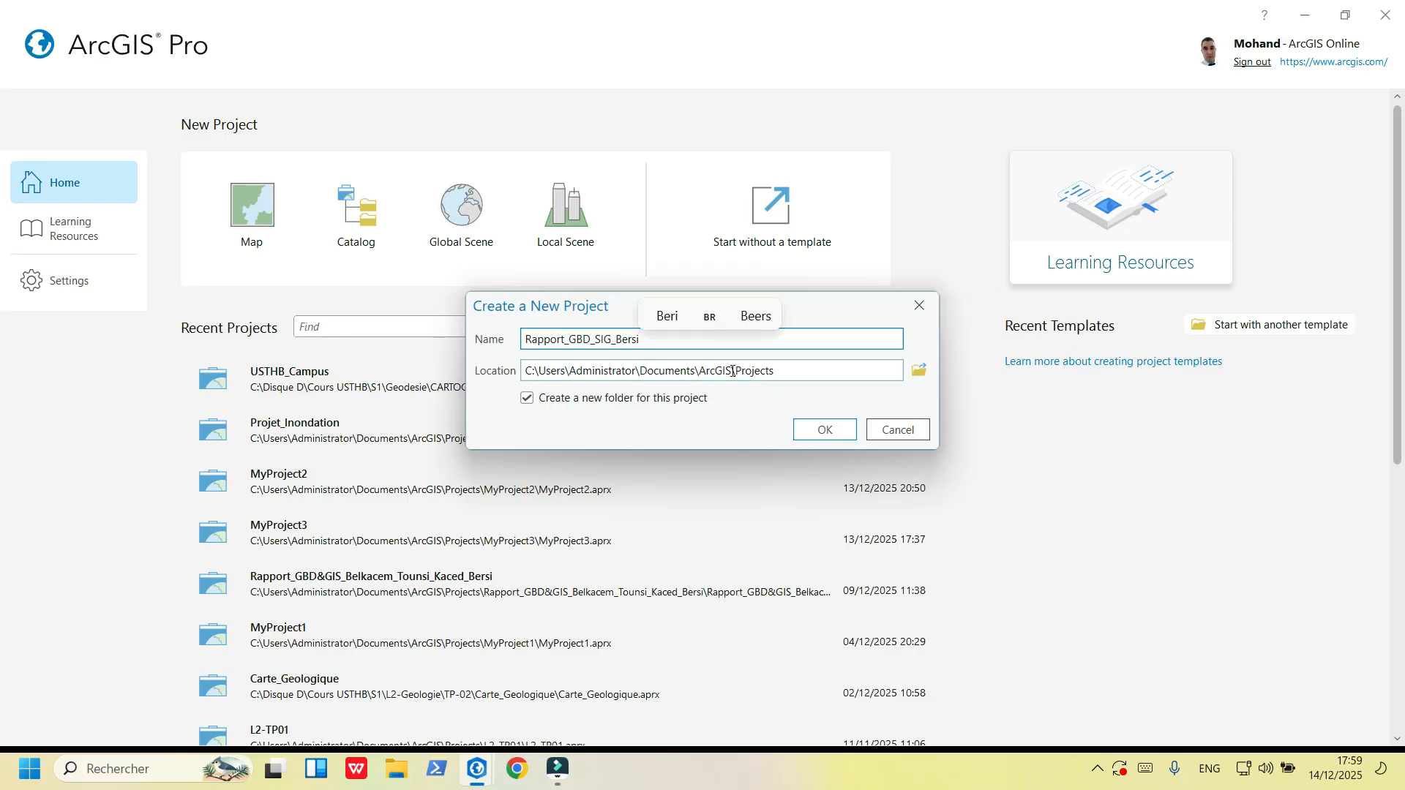
# - Create a new Rapport_GBD_SIG_ report folder, named with the author's surname, inside L2-Geologie
pyautogui.click(911, 378)
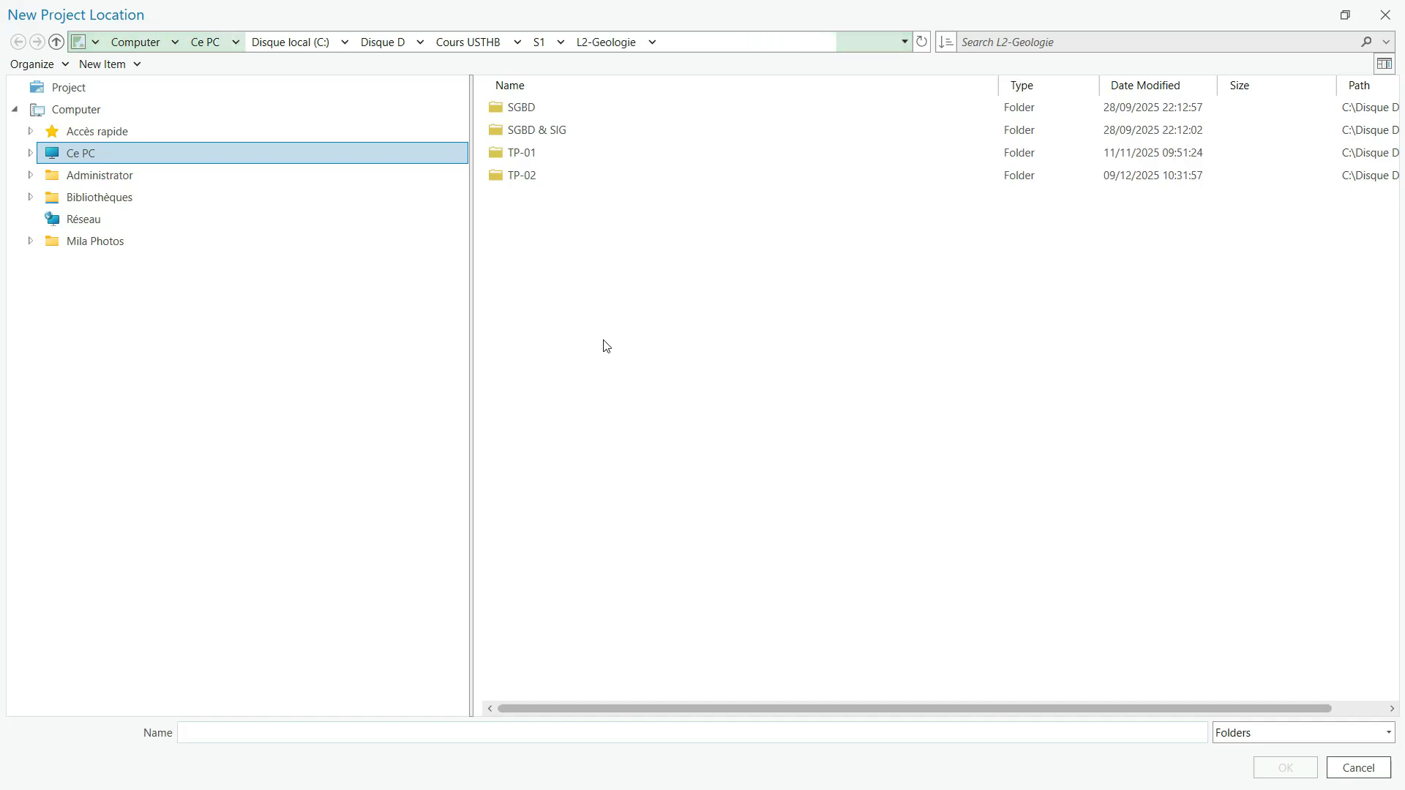
pyautogui.click(533, 154)
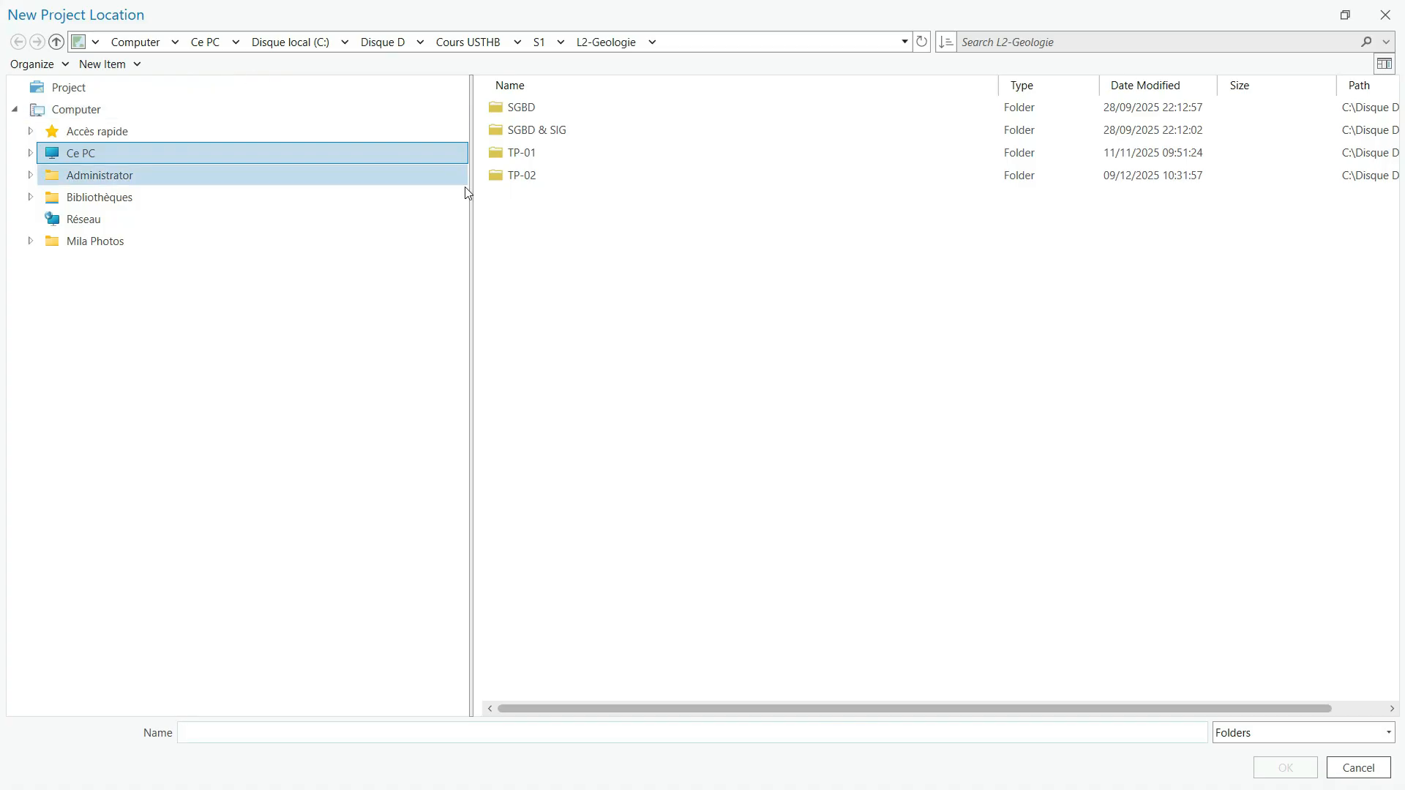
pyautogui.rightClick(562, 212)
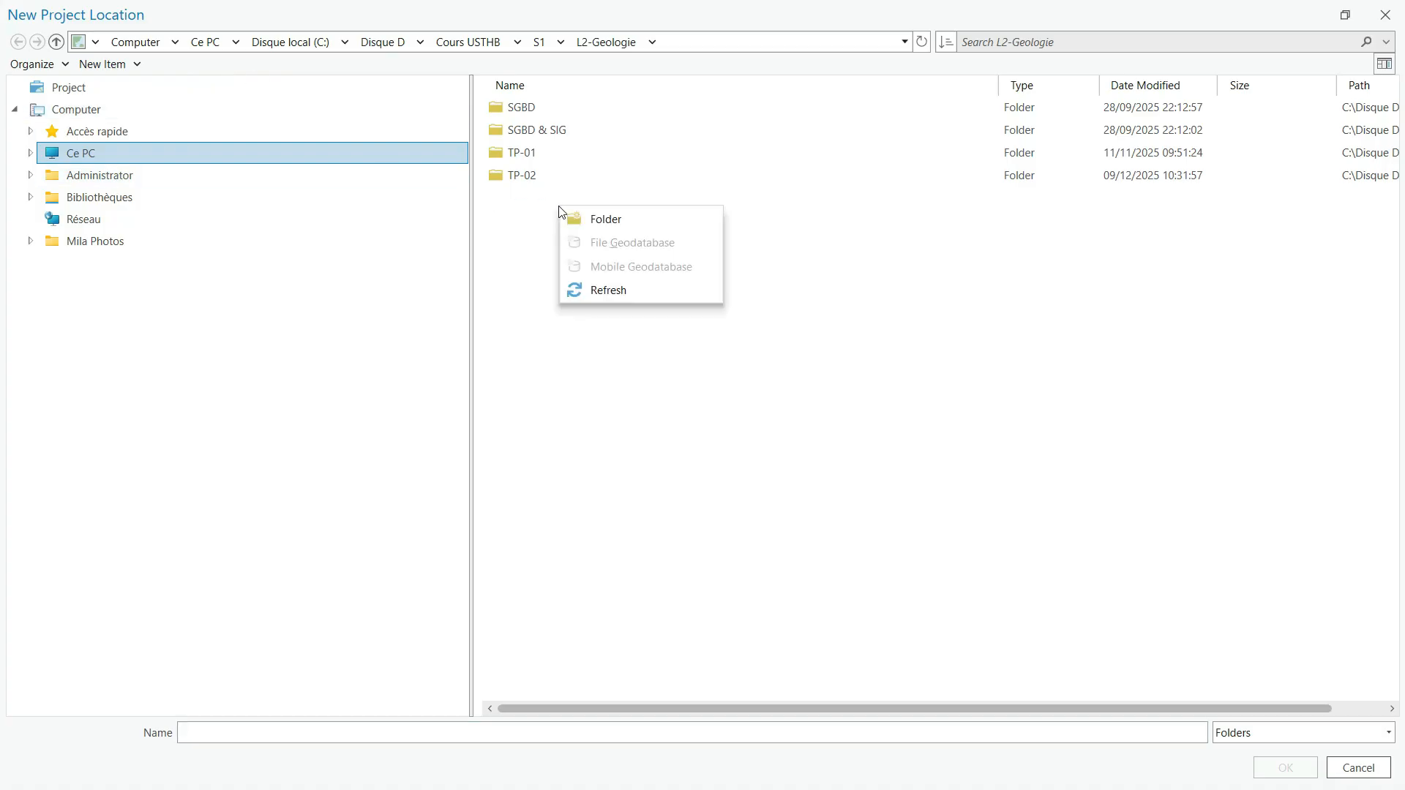
pyautogui.click(616, 221)
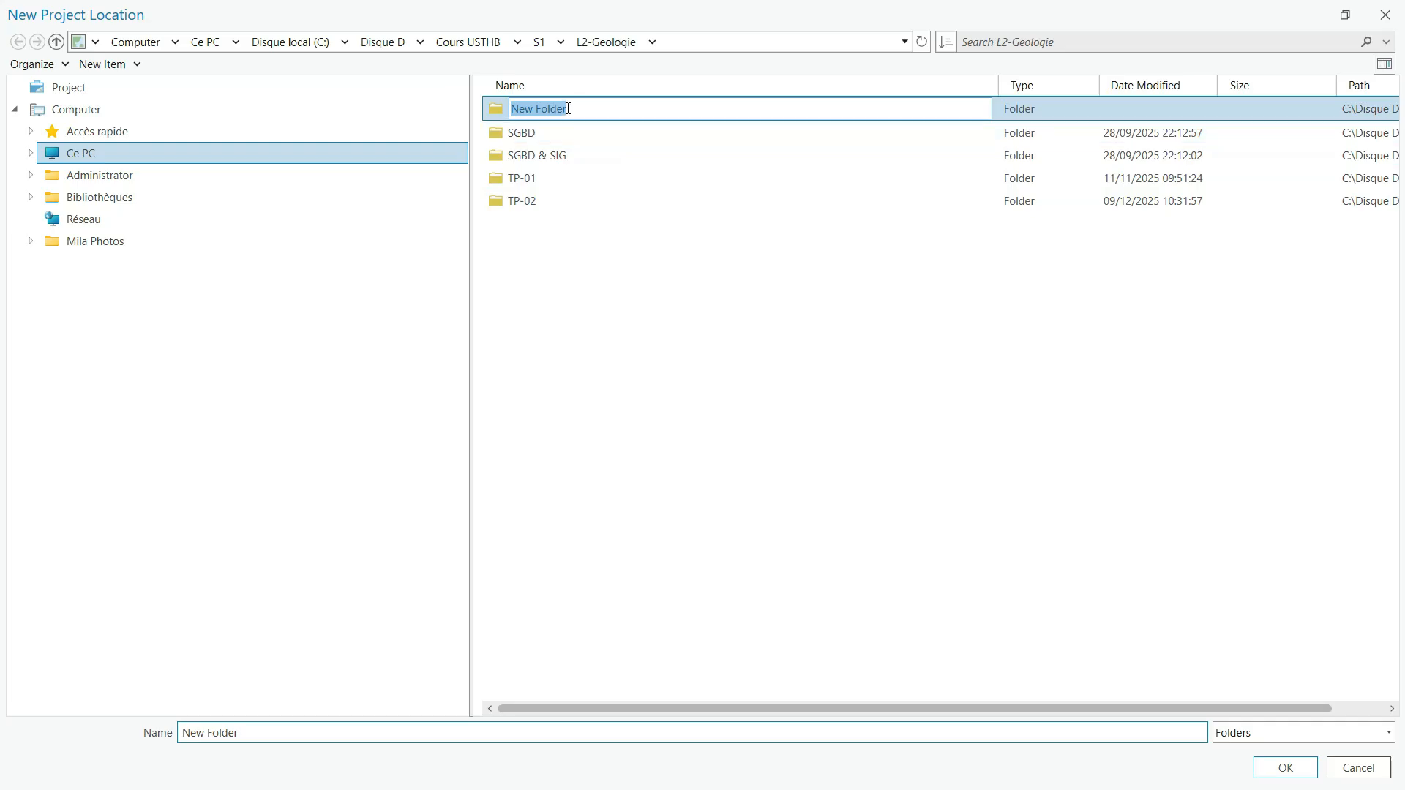
pyautogui.write('Rapport')
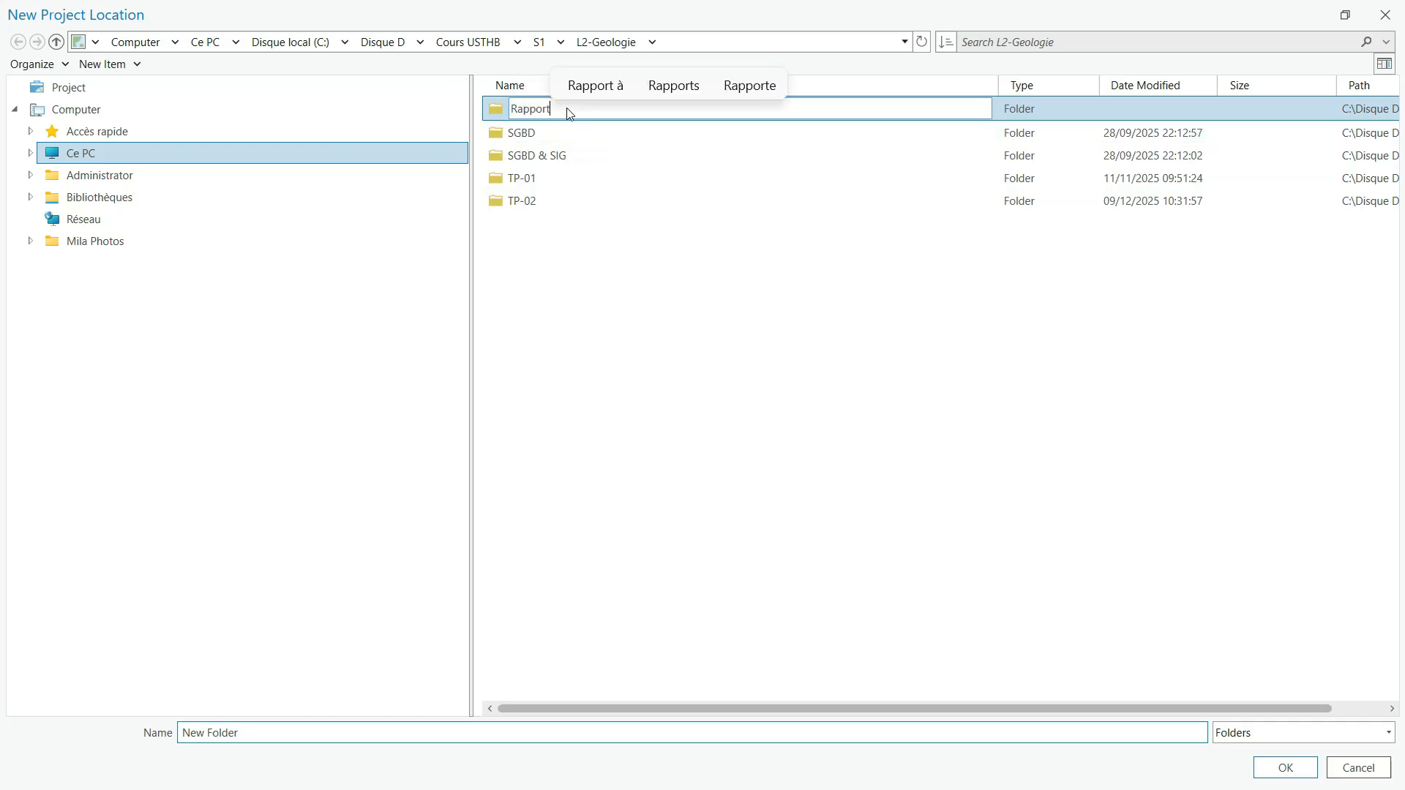
pyautogui.write('_G')
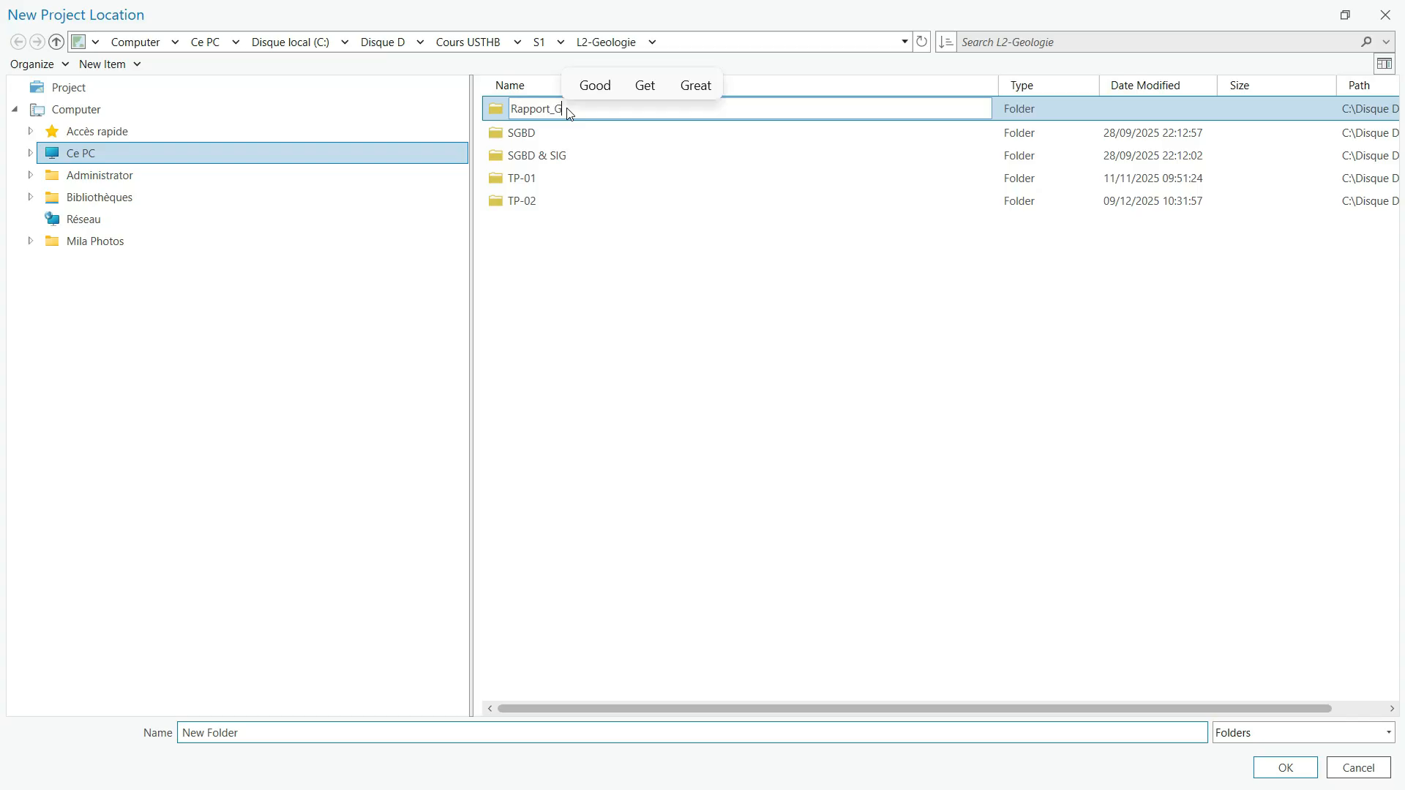
pyautogui.write('BD_SIG')
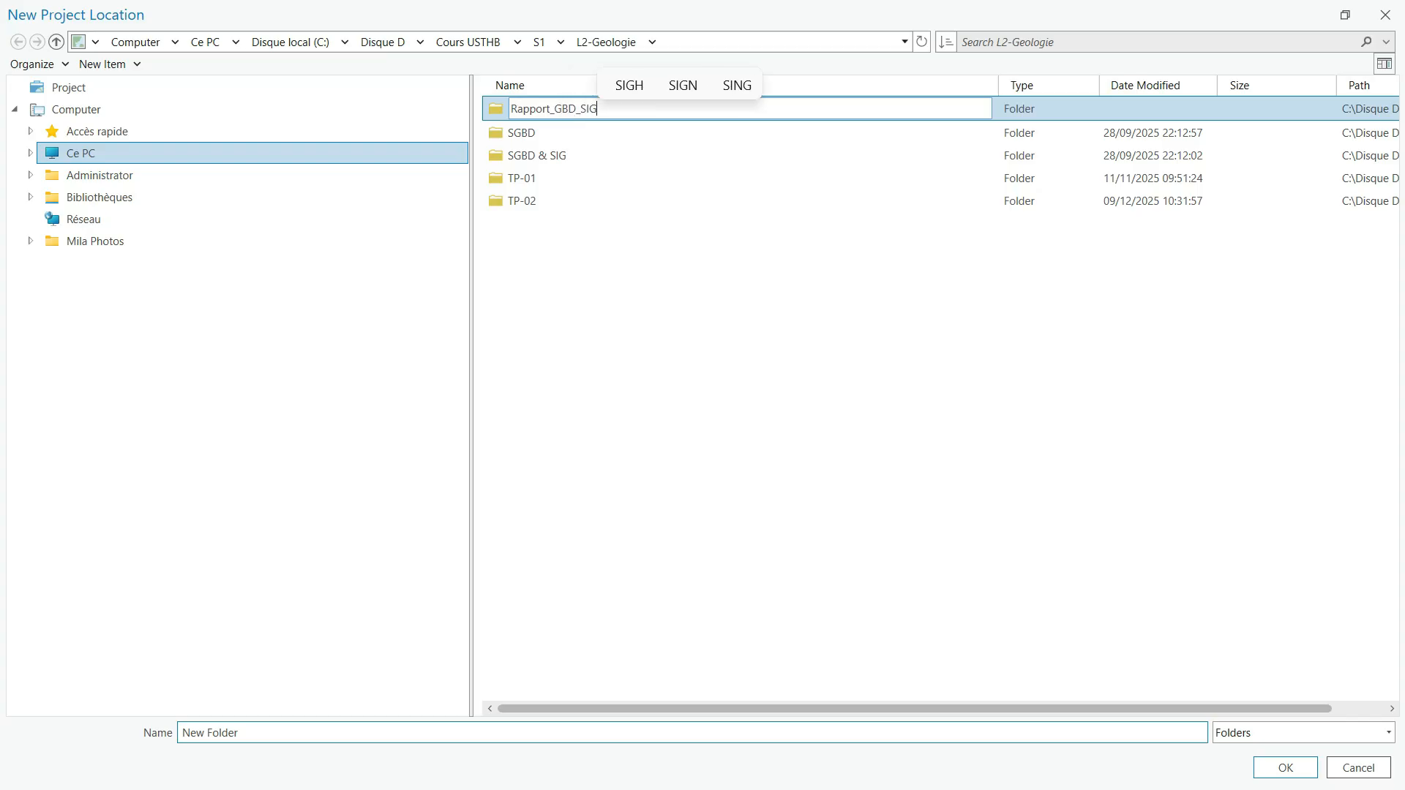
pyautogui.write('_')
pyautogui.write('Bers')
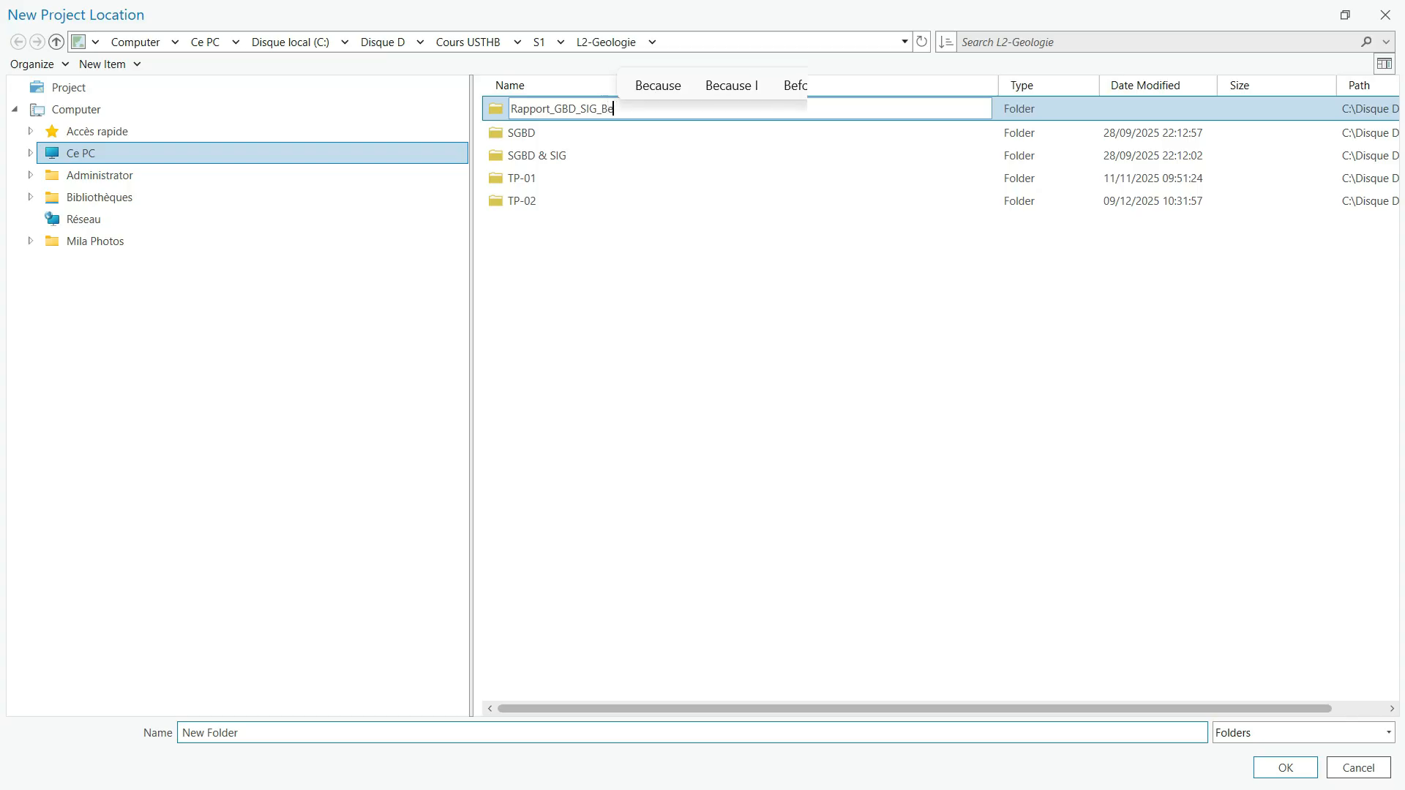
pyautogui.click(542, 266)
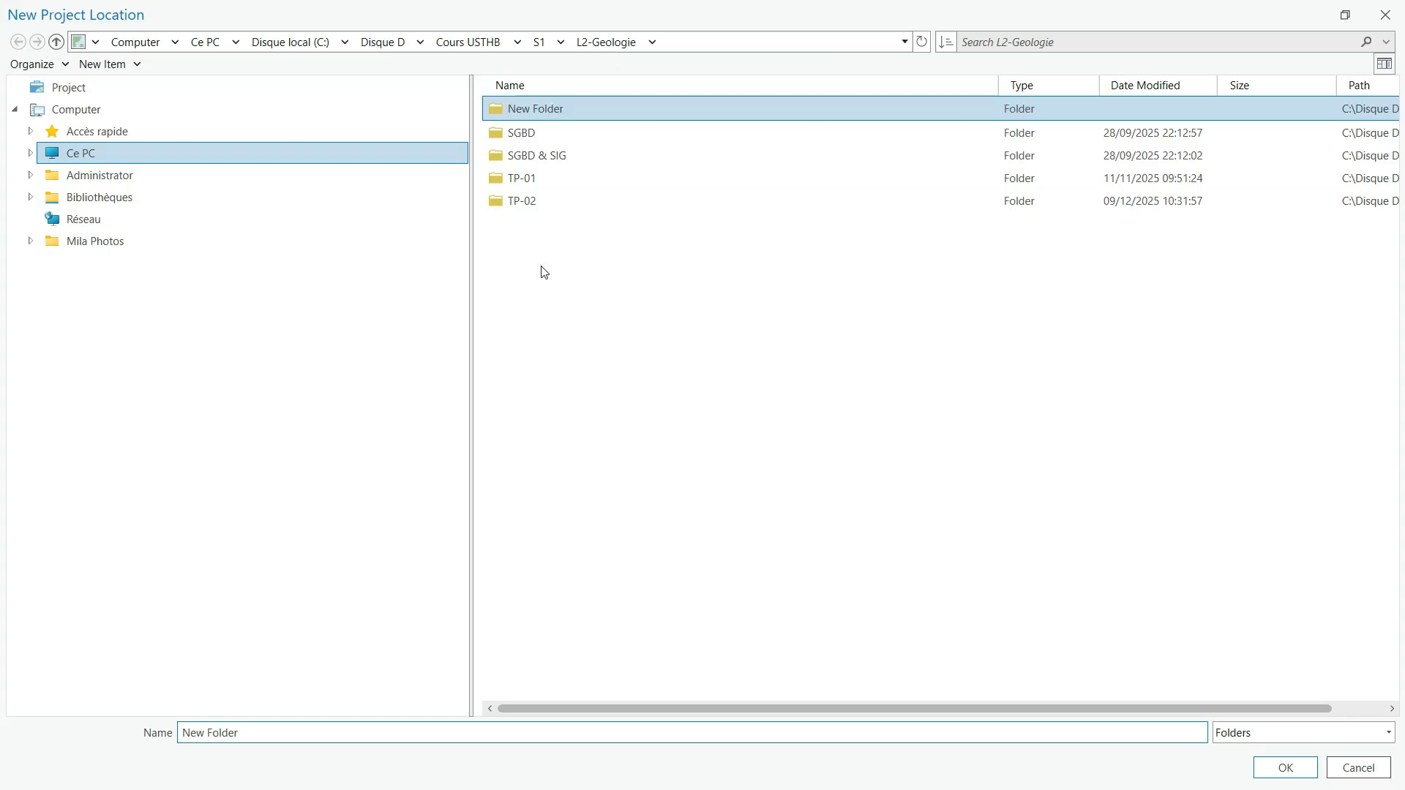
# - Set the new report folder as the project location, working around a folder access error
pyautogui.doubleClick(563, 112)
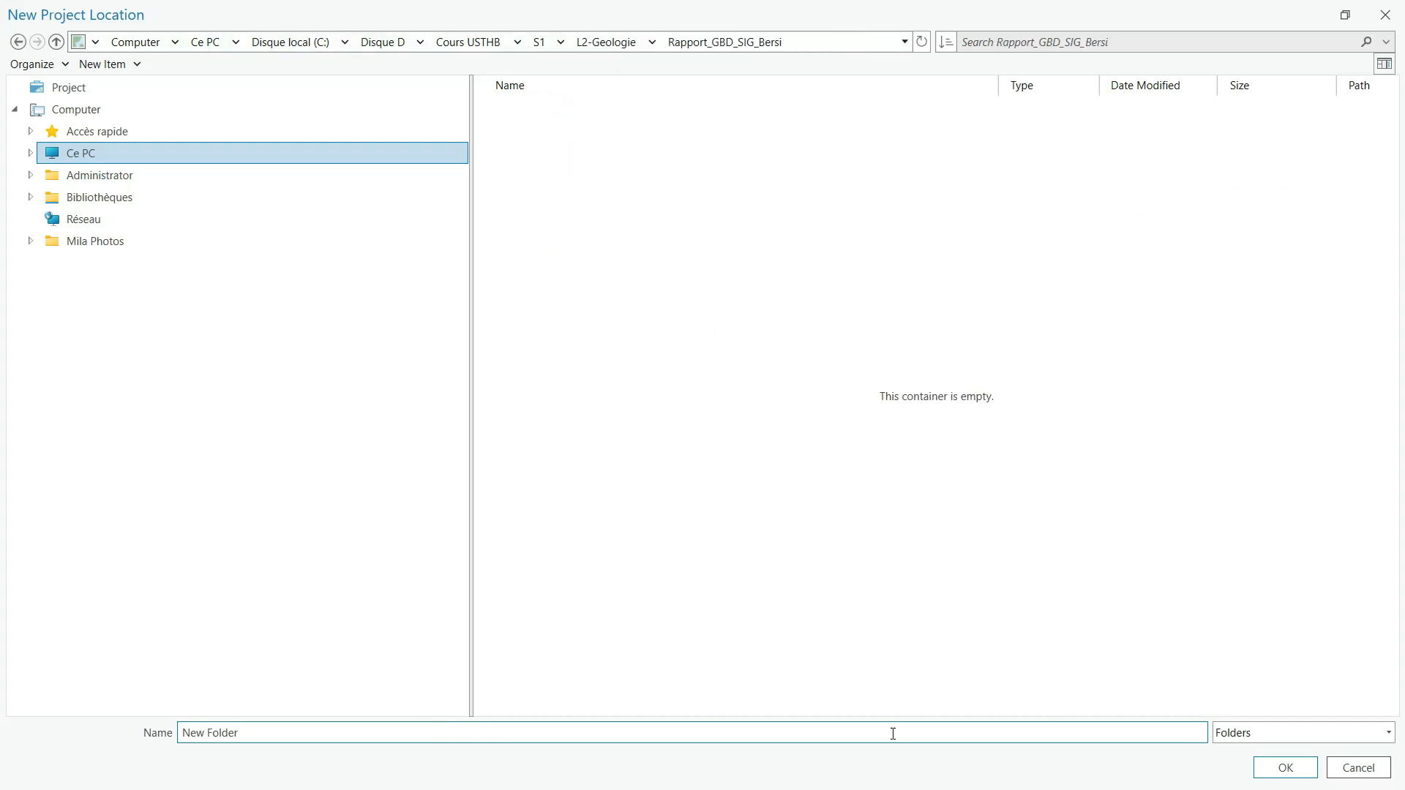
pyautogui.click(1289, 768)
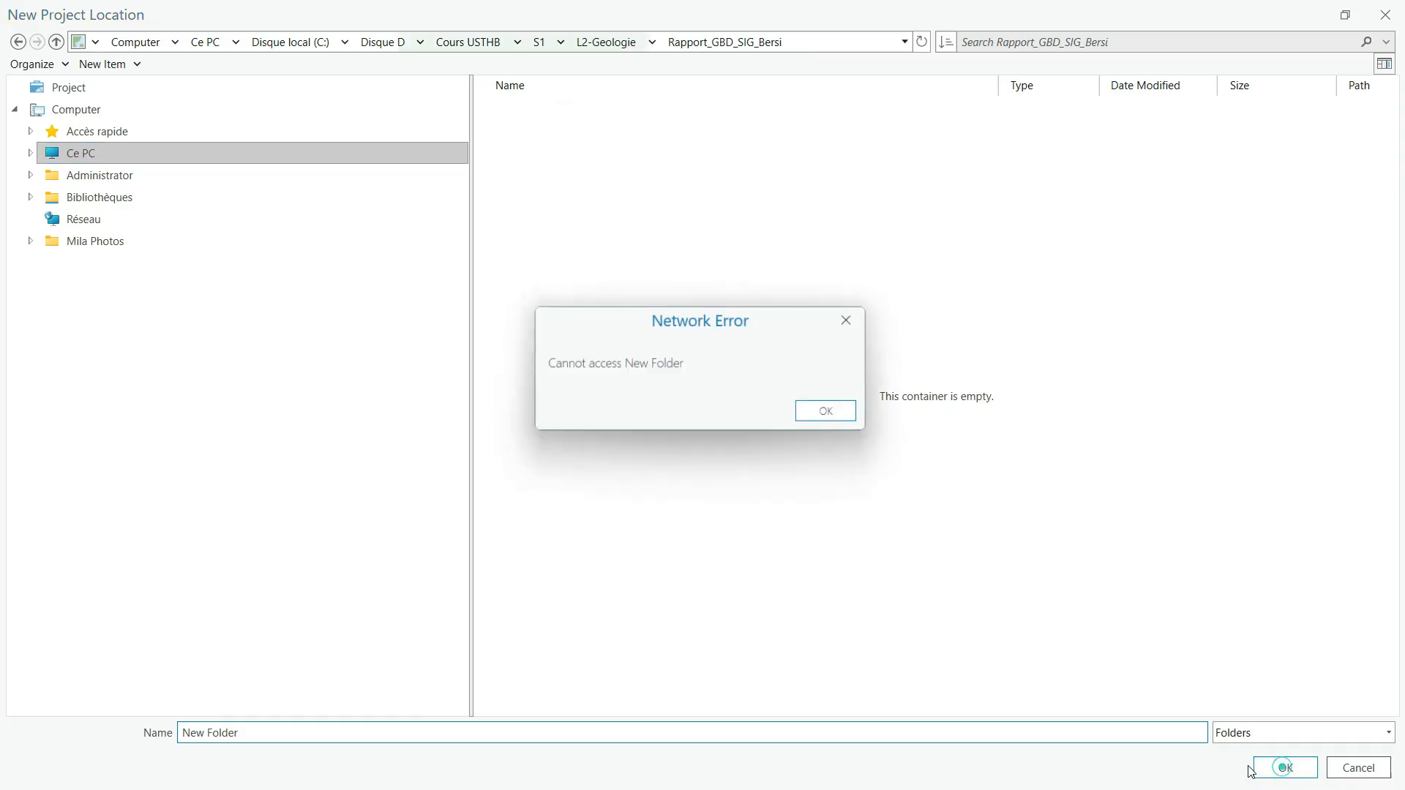
pyautogui.click(827, 413)
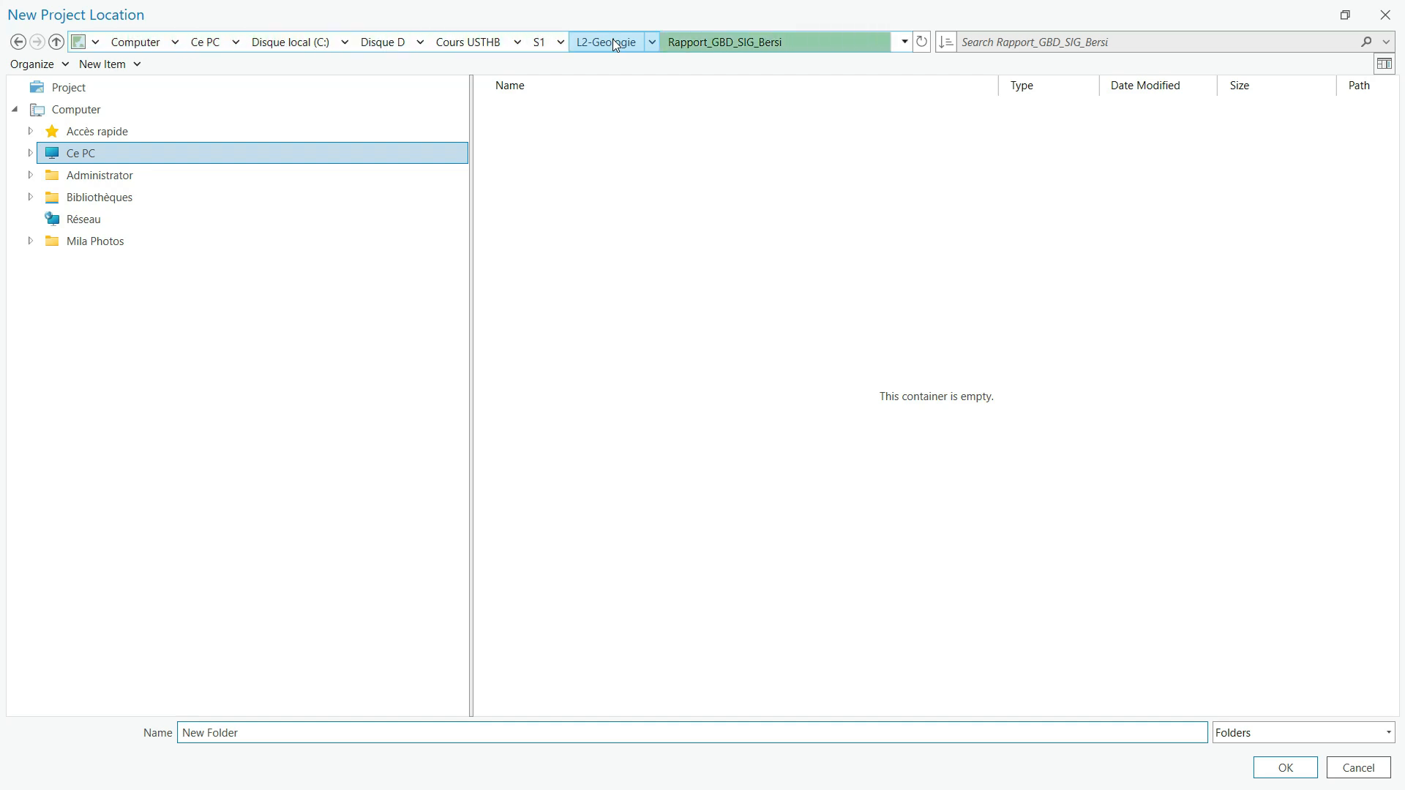
pyautogui.click(635, 37)
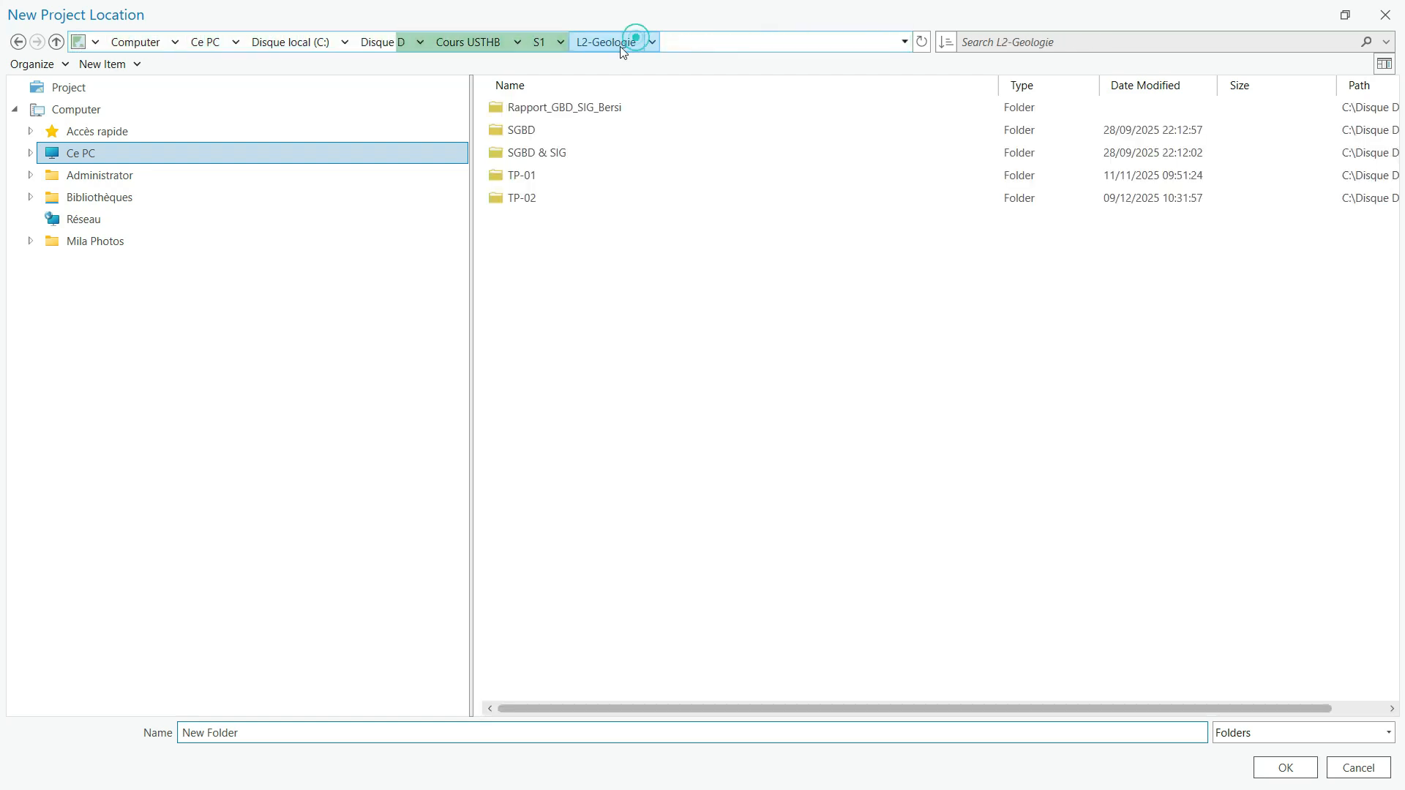
pyautogui.click(558, 107)
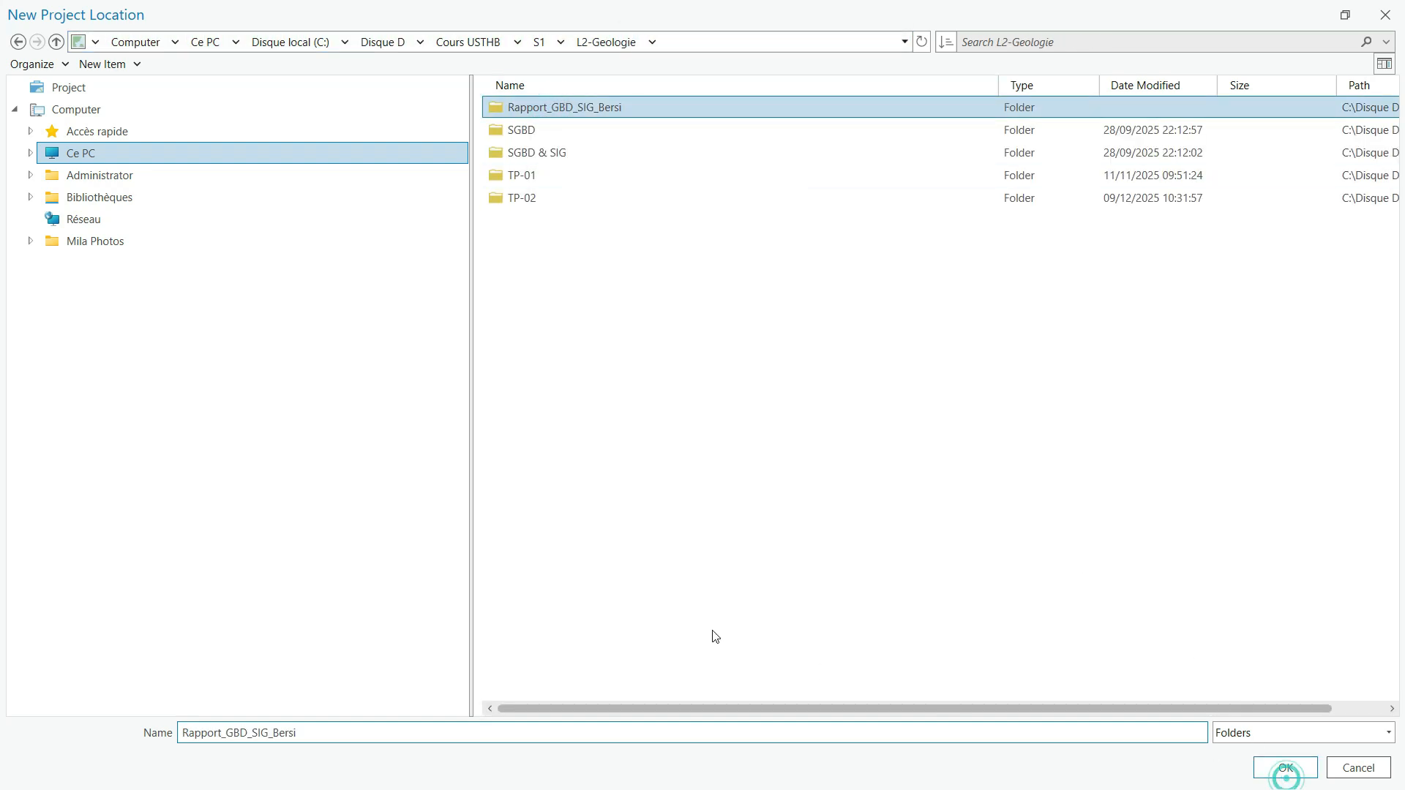
pyautogui.click(1274, 773)
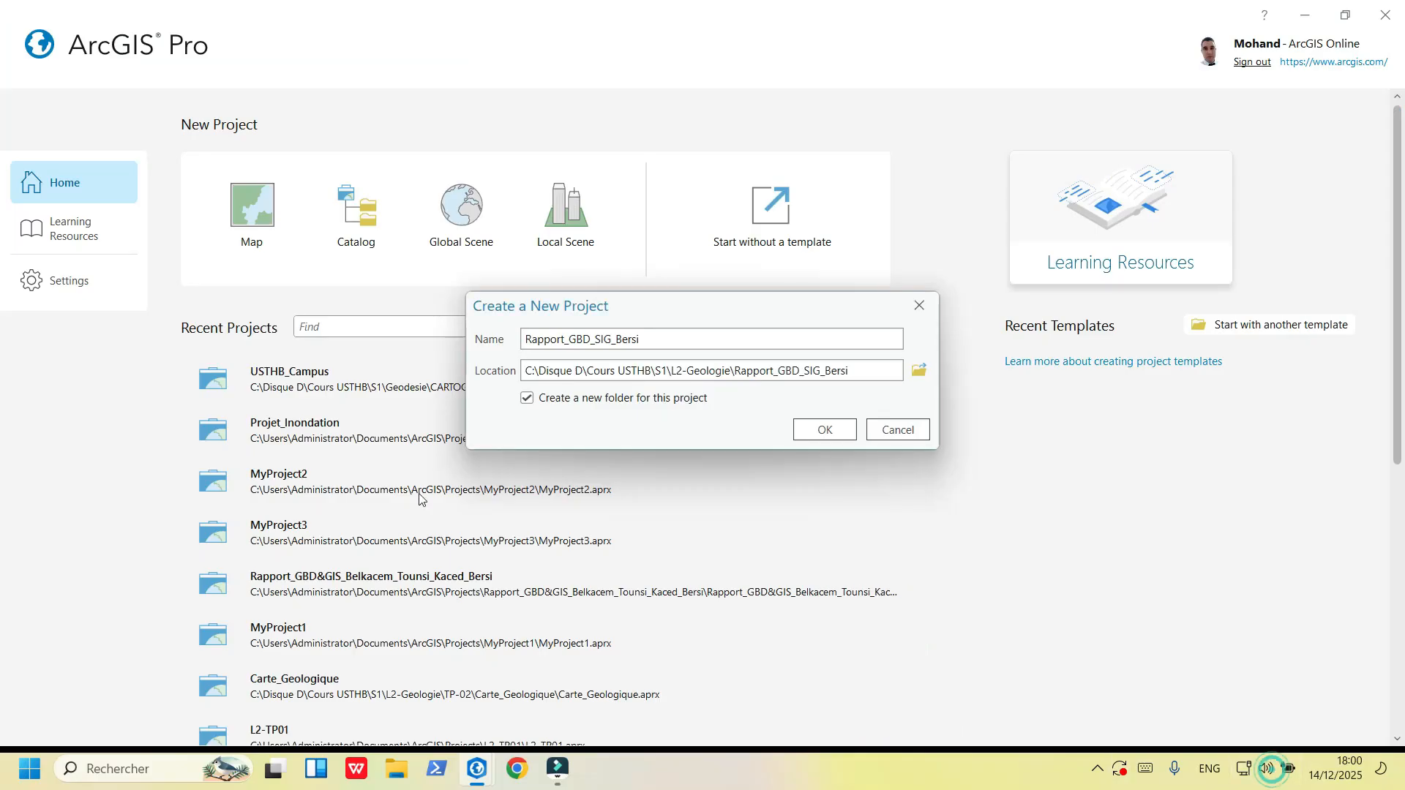
# - Create the project with this name and location and open its empty Map
pyautogui.click(826, 431)
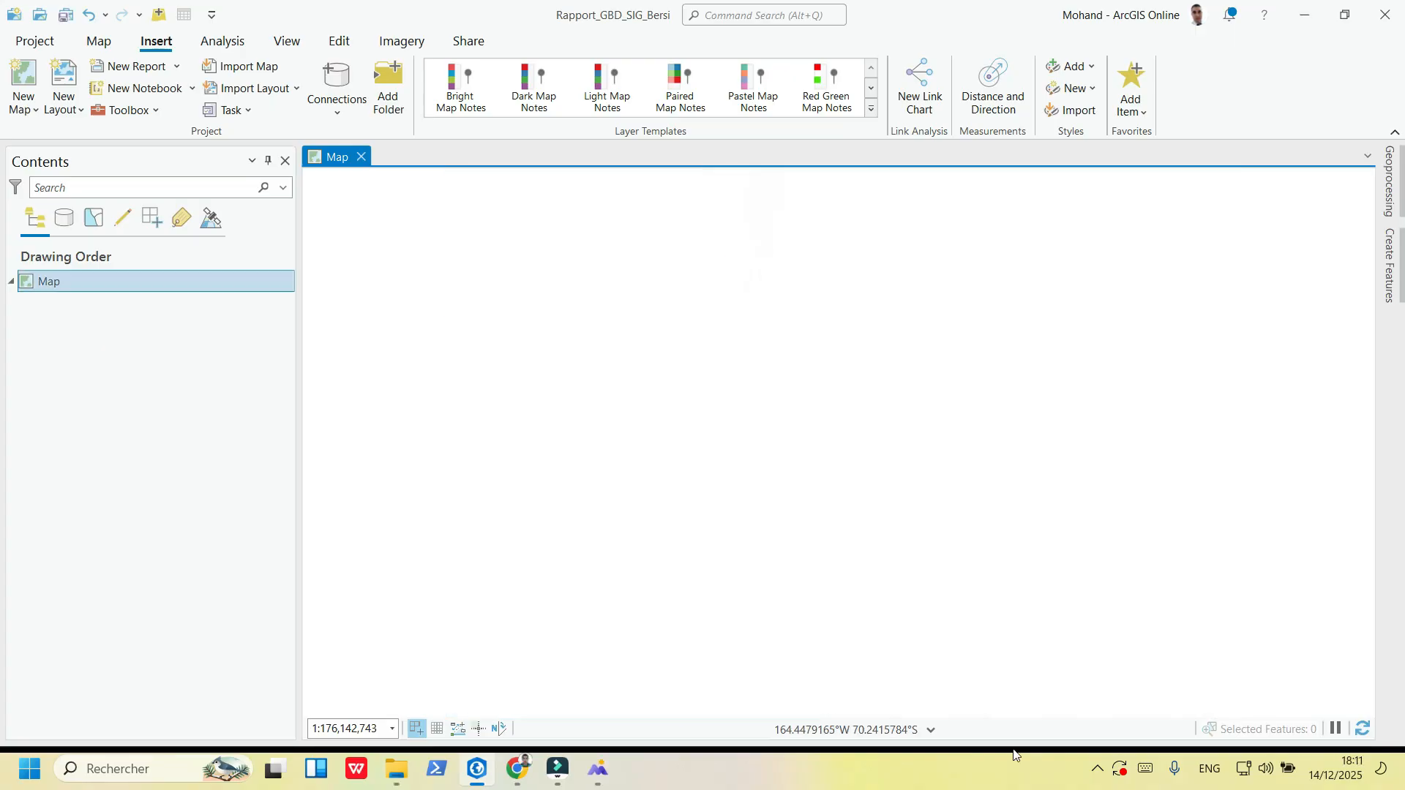
# - Bring up the Map ribbon's Add Data options for the empty map
pyautogui.press('alt')
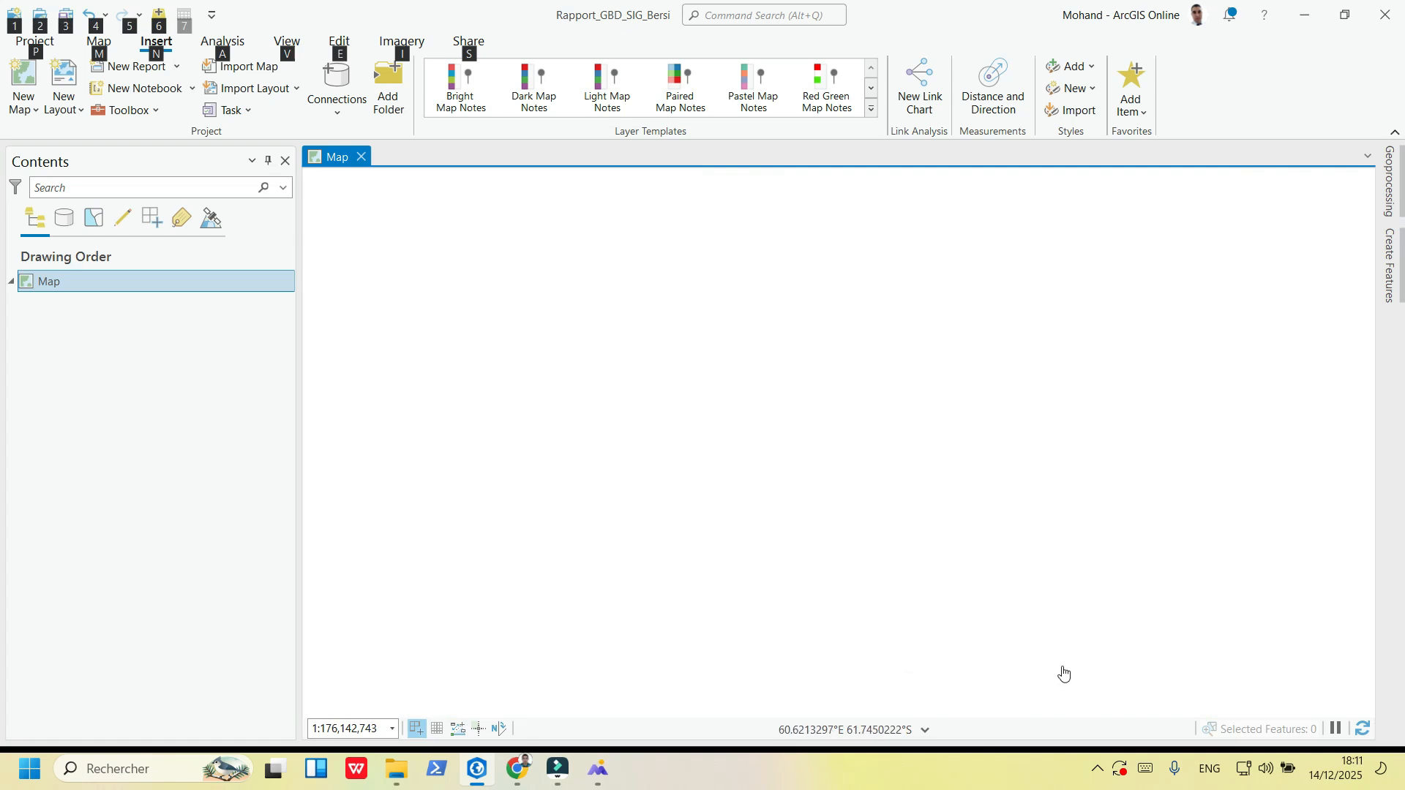
pyautogui.click(1097, 768)
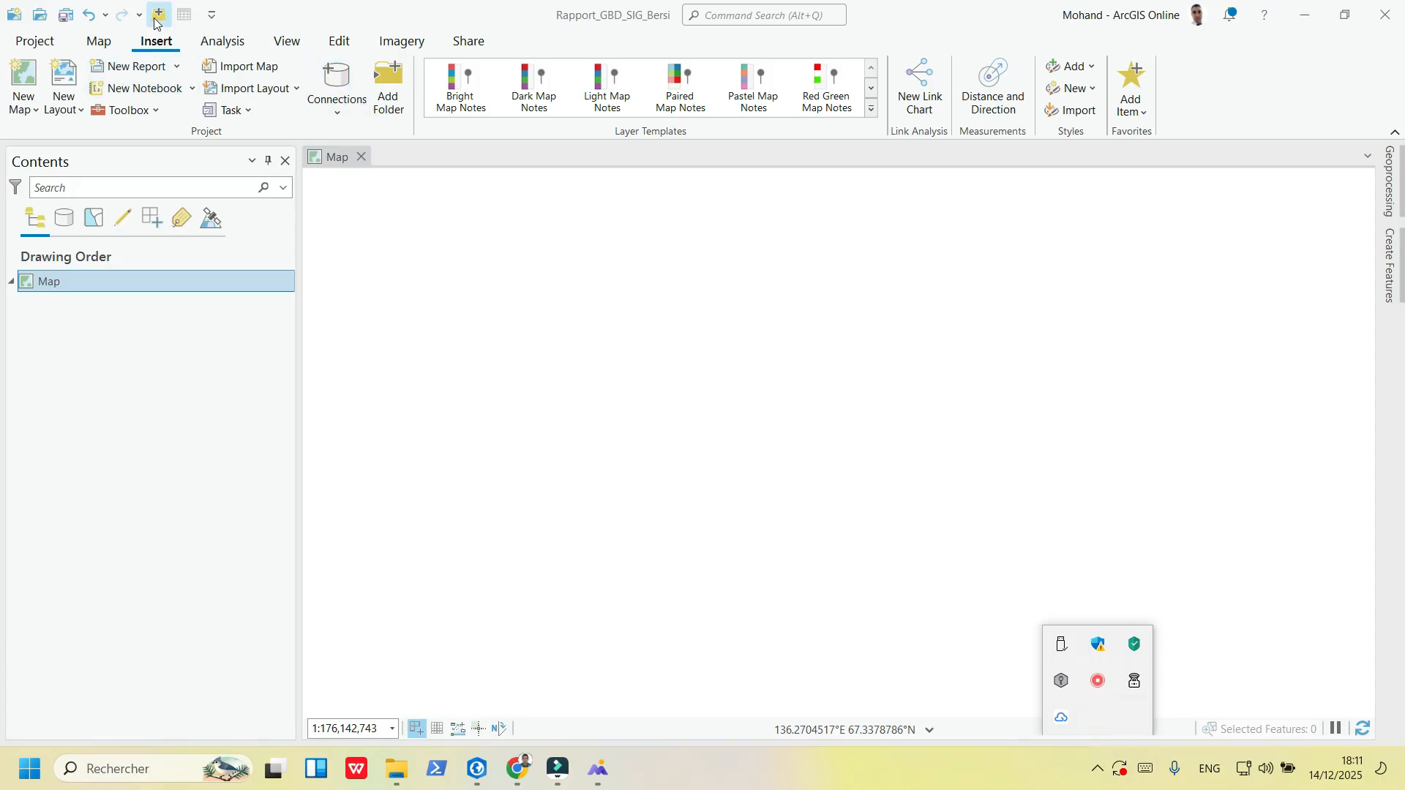
pyautogui.click(99, 41)
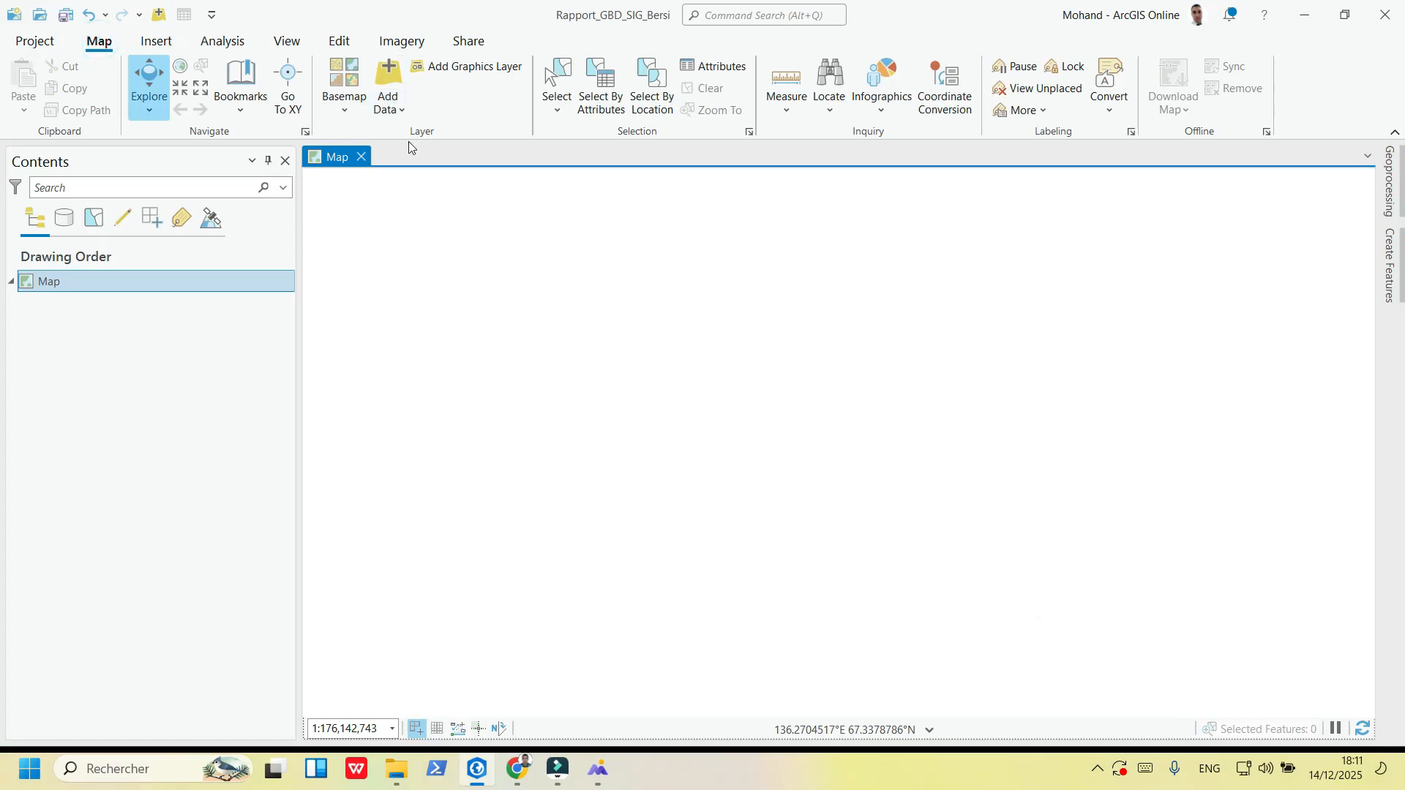
pyautogui.click(388, 102)
# - Add the Laghouat.jpg raster from L2-Geologie\TP-02 to the map
pyautogui.click(412, 150)
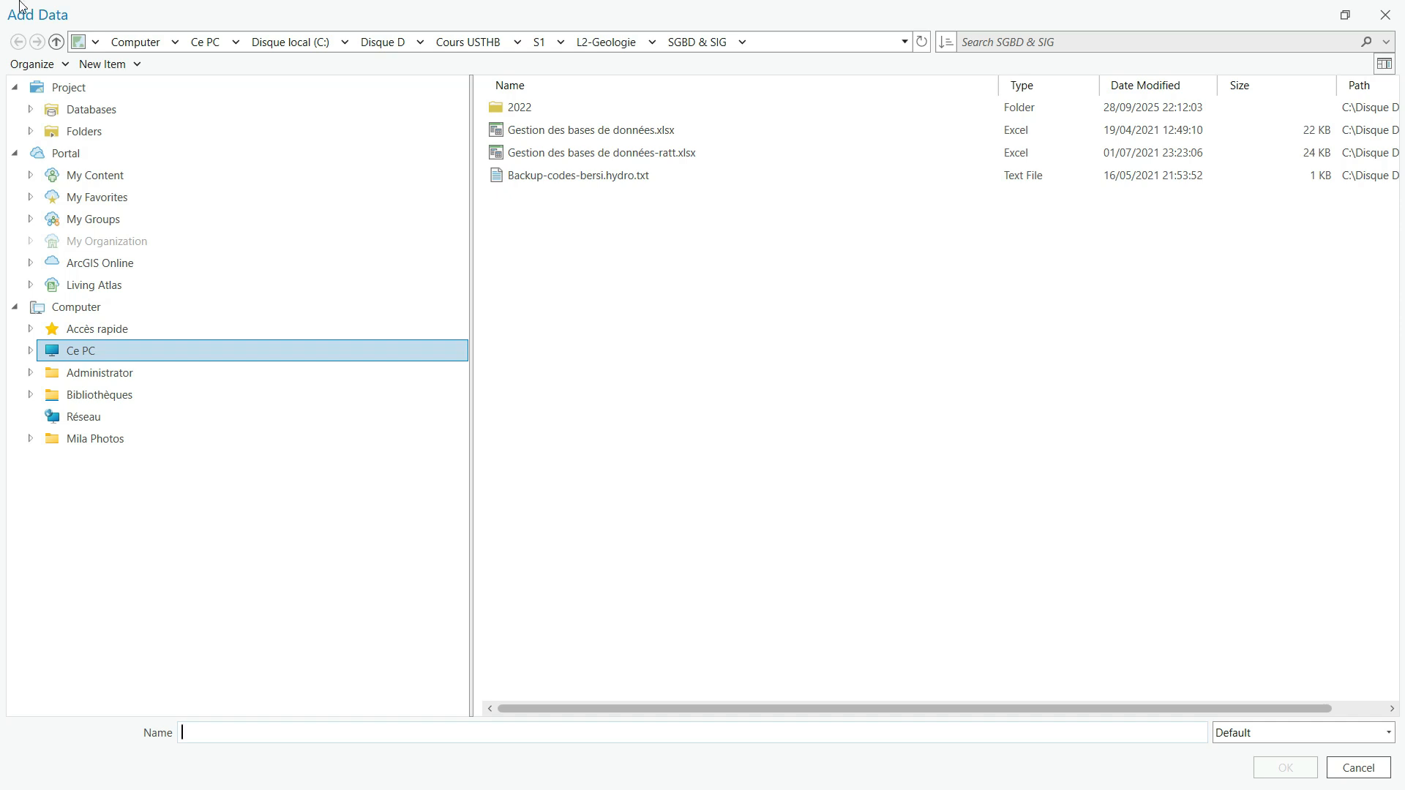
pyautogui.click(598, 39)
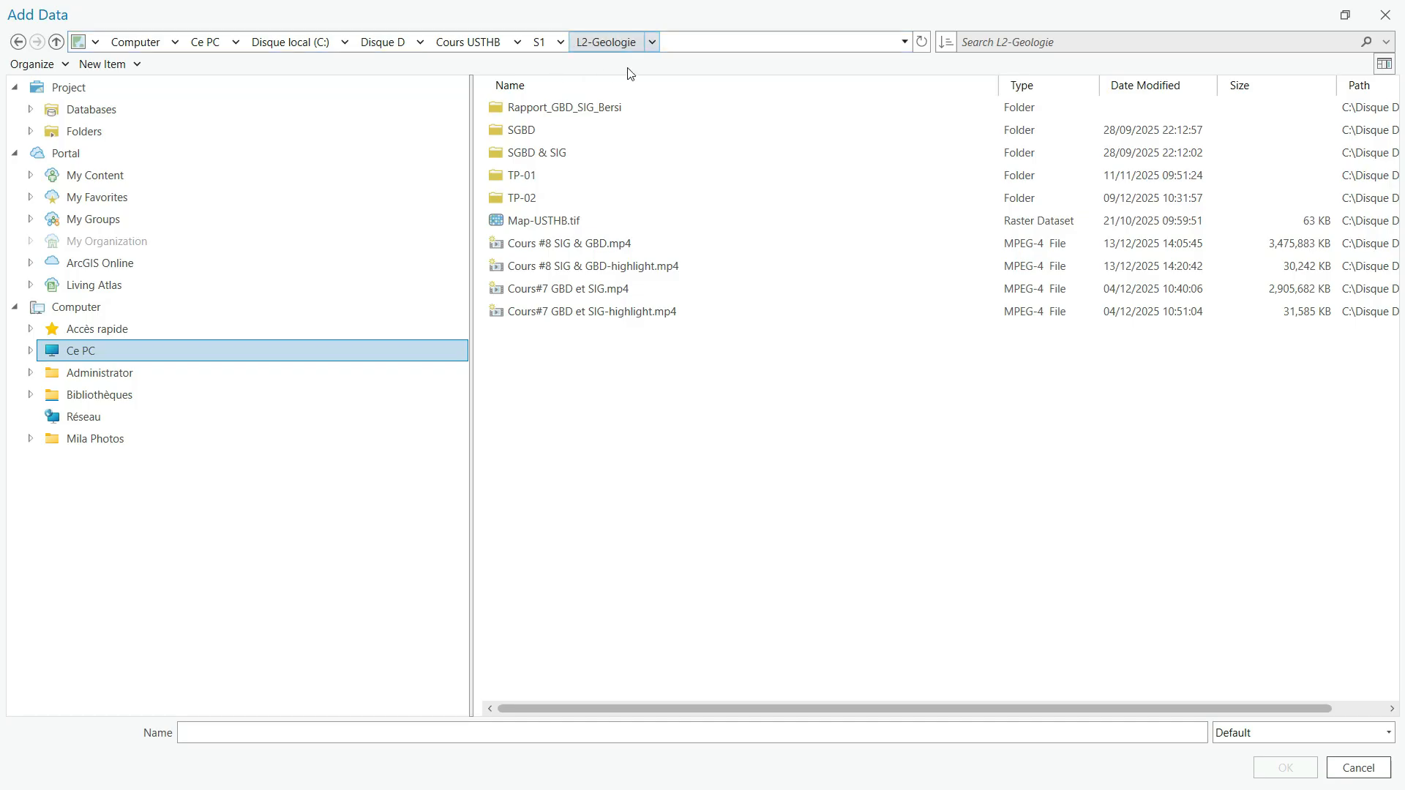
pyautogui.doubleClick(534, 199)
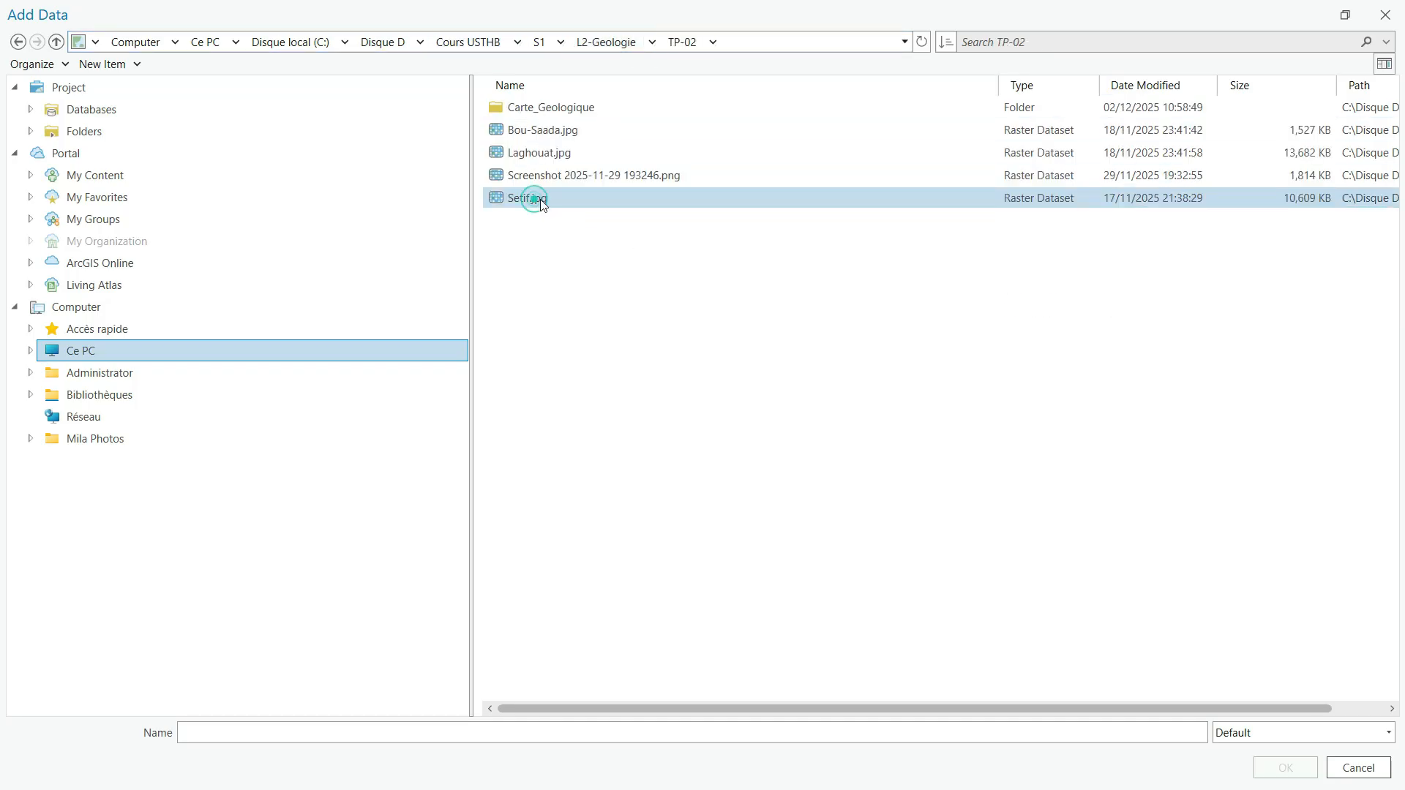
pyautogui.click(537, 153)
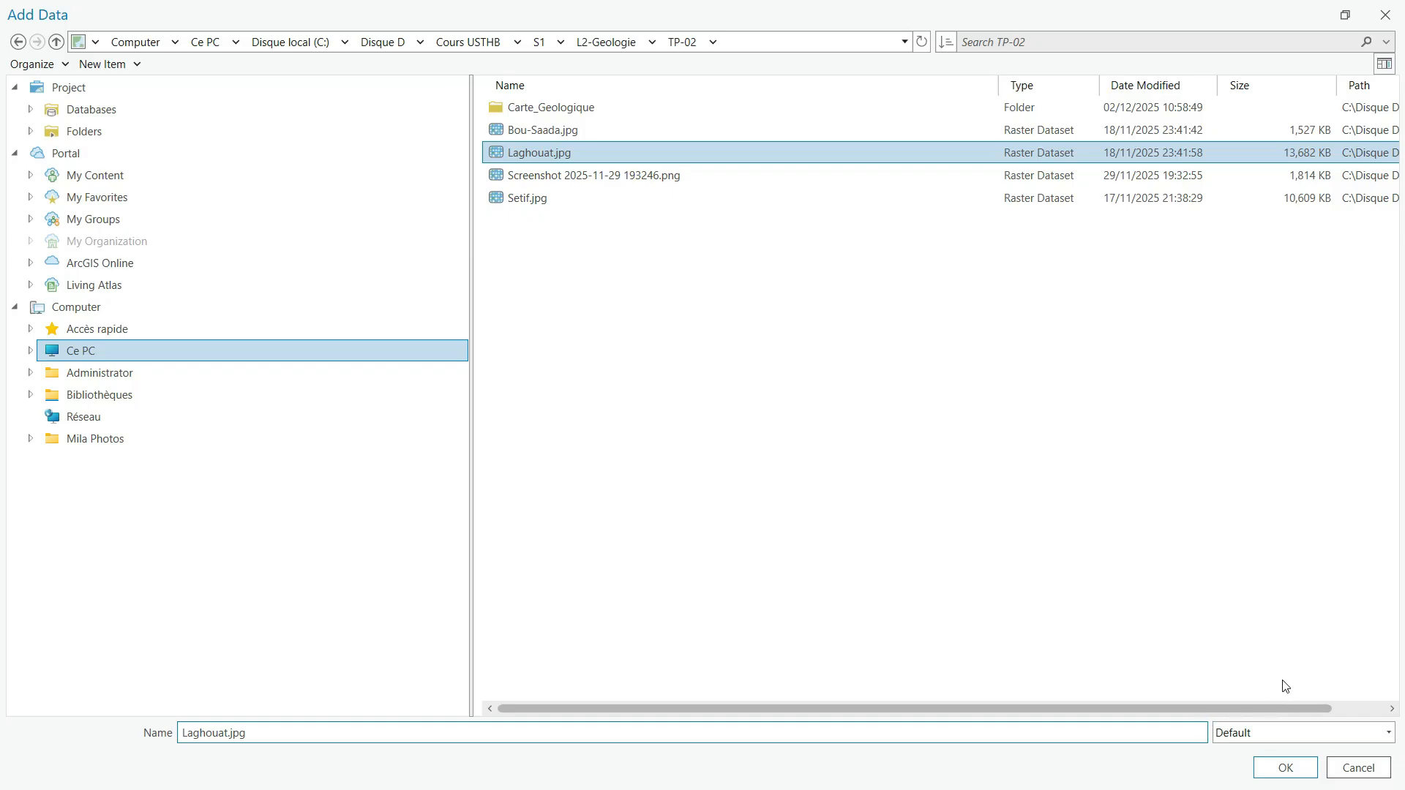
pyautogui.click(1284, 768)
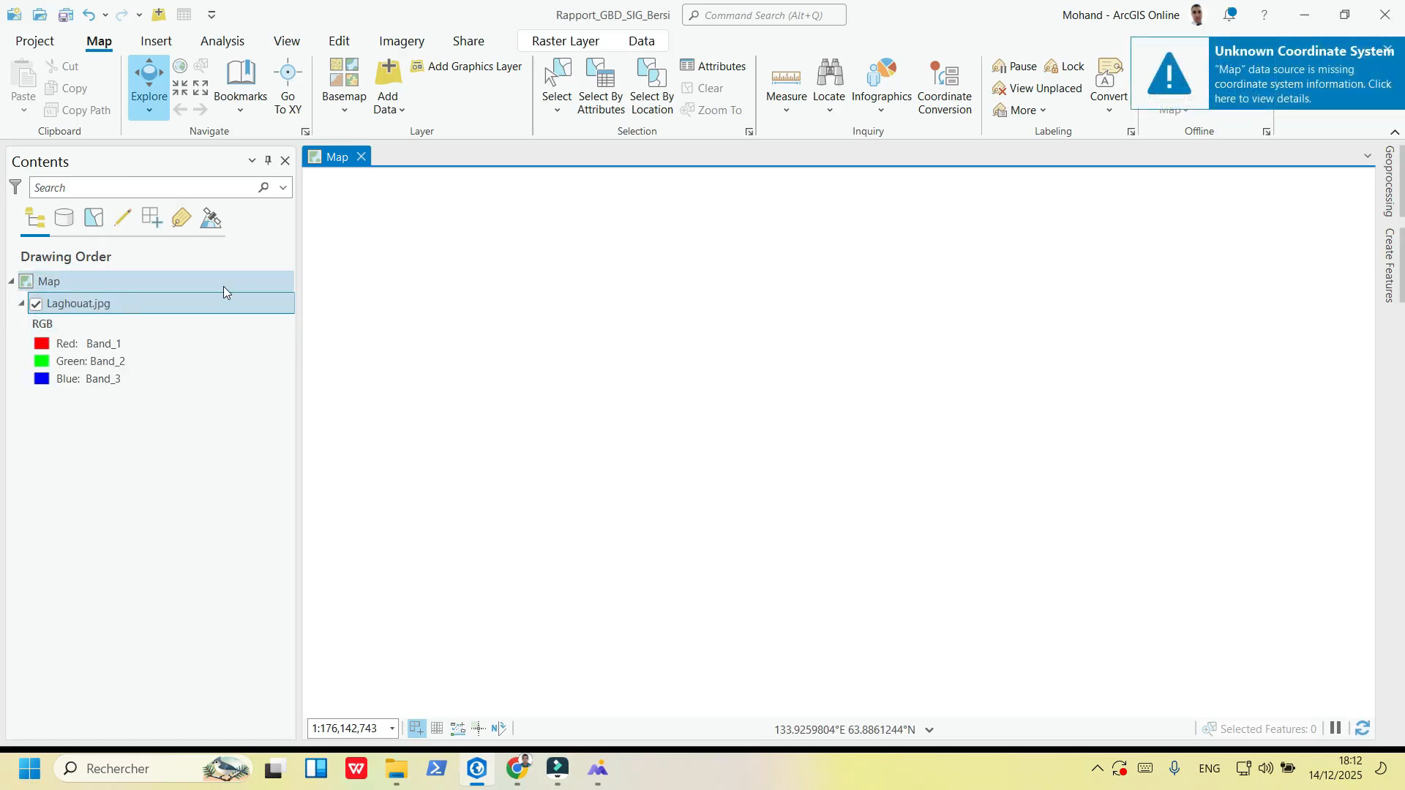
# - Zoom the map to the full extent of the Laghouat.jpg layer
pyautogui.rightClick(82, 309)
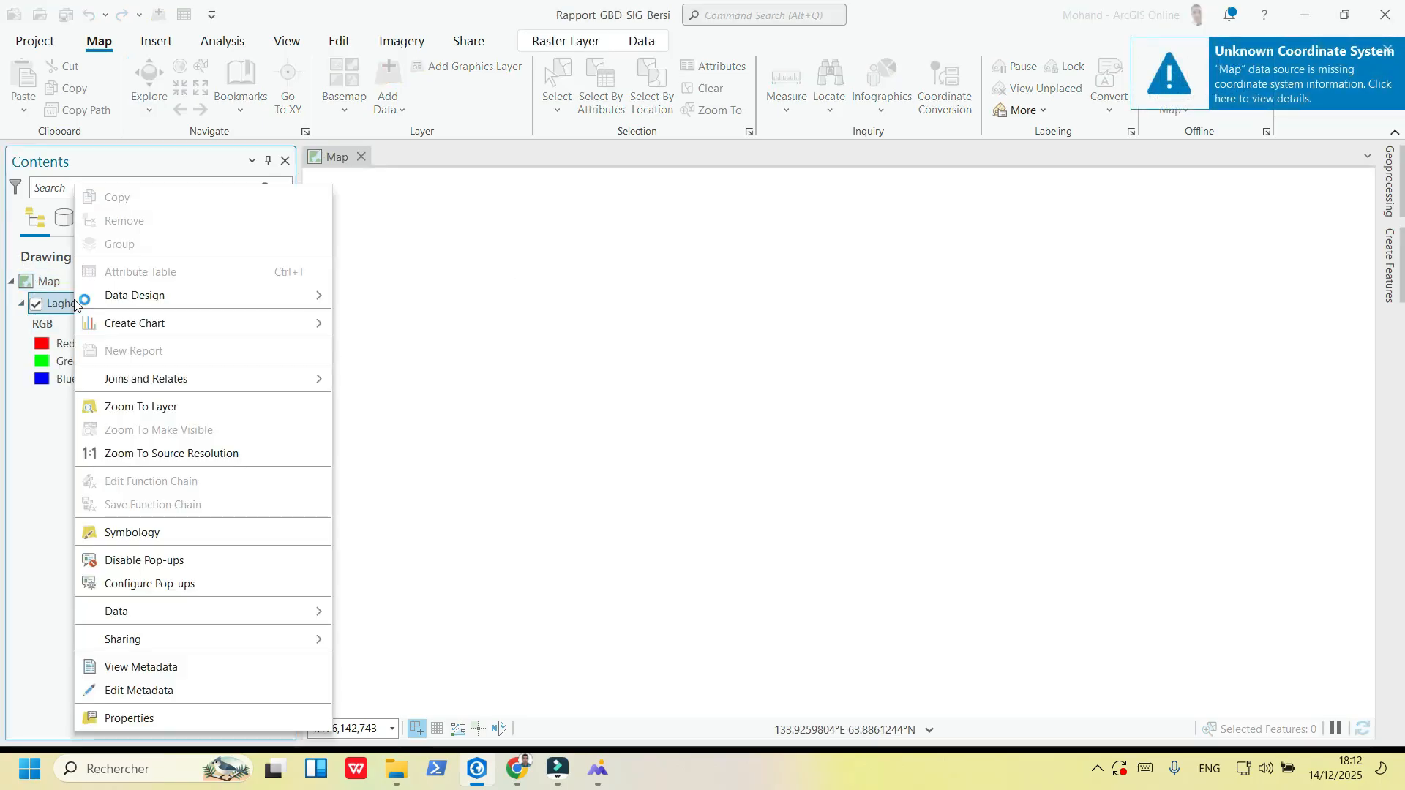
pyautogui.click(12, 519)
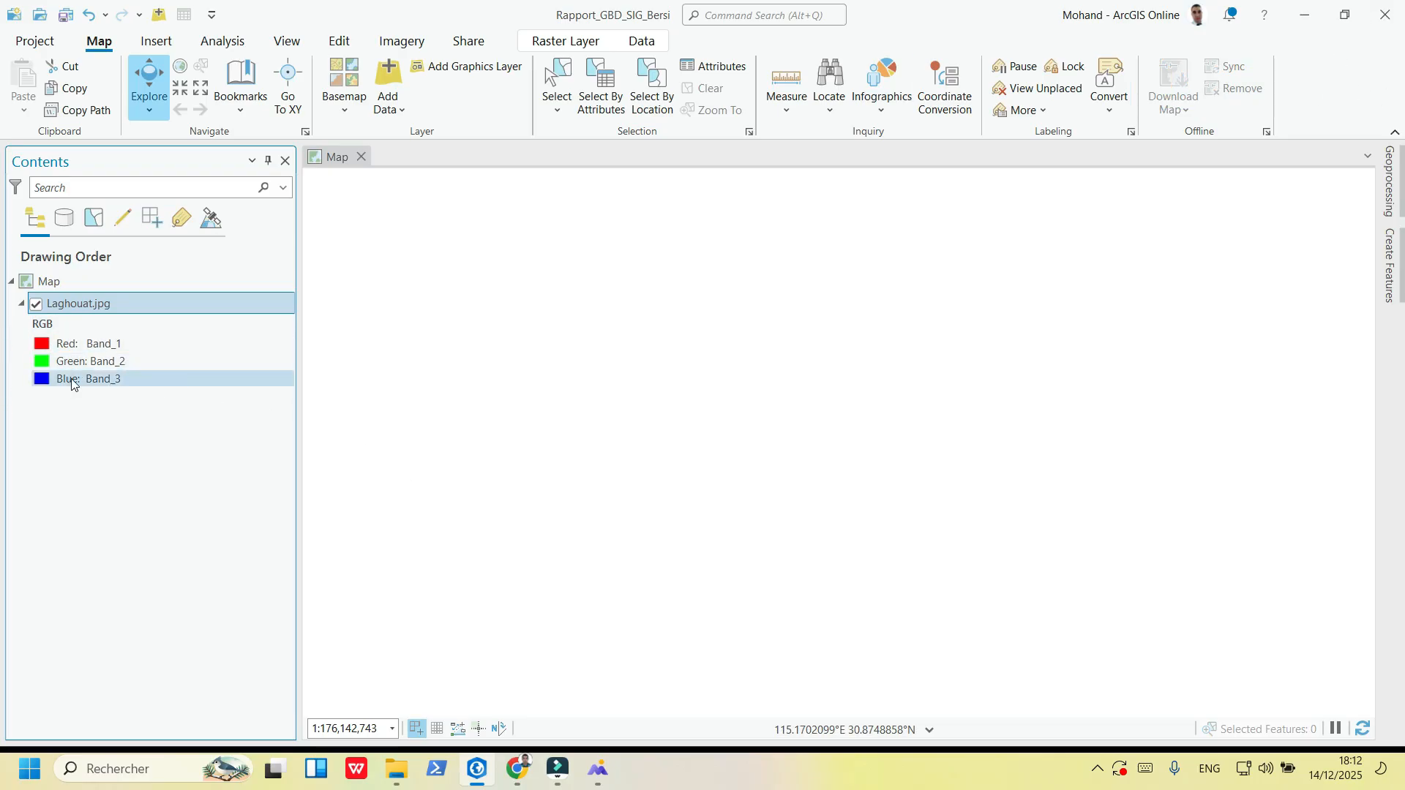
pyautogui.rightClick(79, 309)
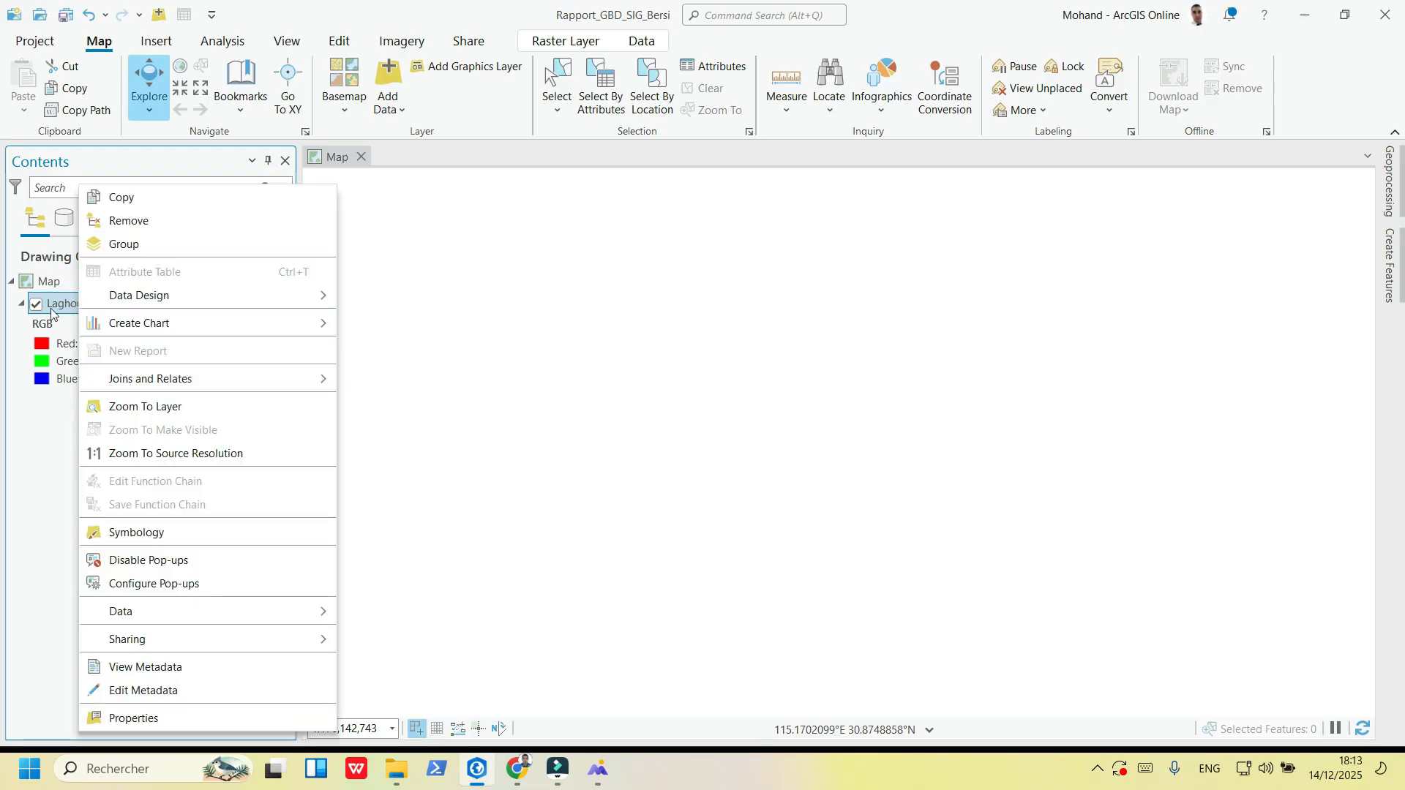
pyautogui.click(164, 410)
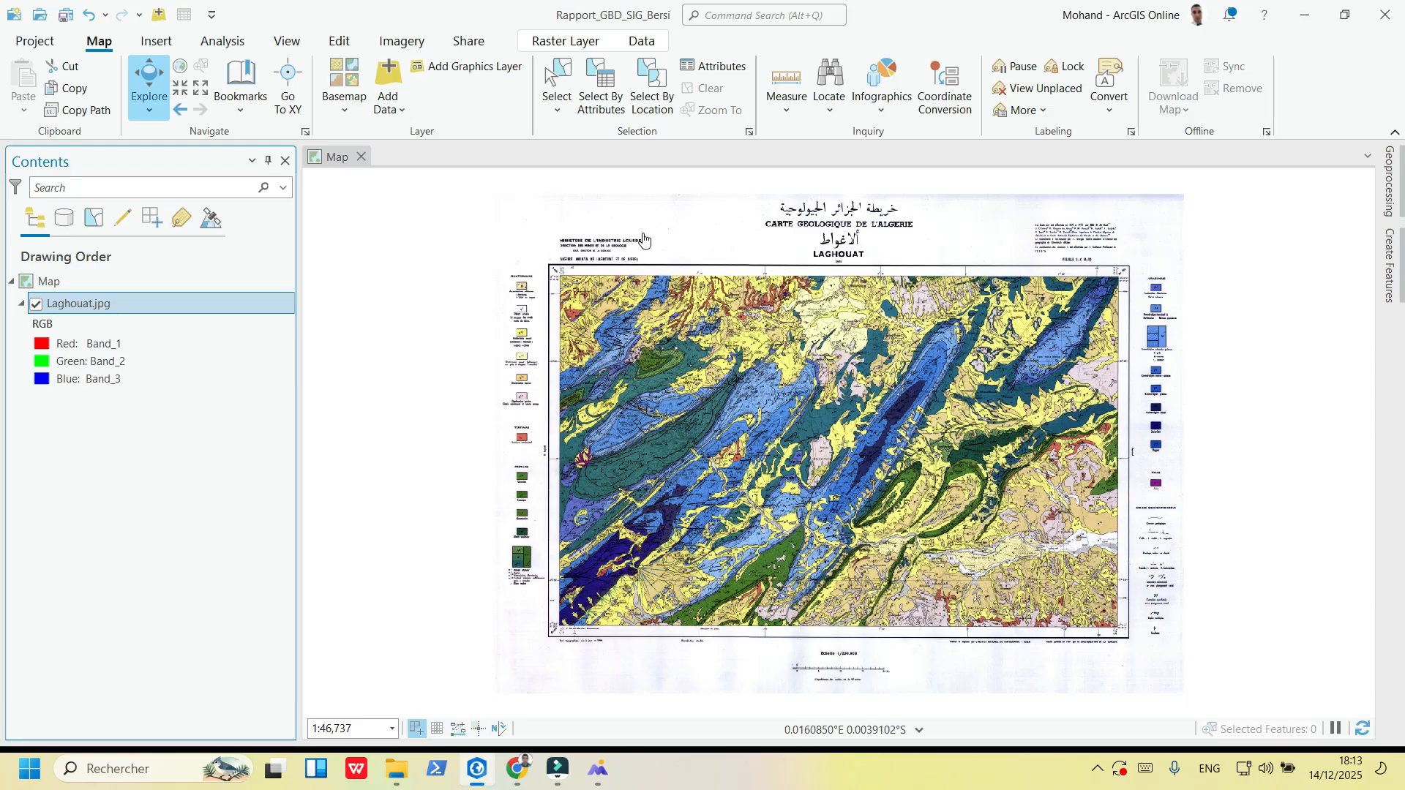
# - Zoom in on the sheet's upper-left frame corner with its 34° 22' 40" and 1° 59' 16" labels
pyautogui.scroll(5, 548, 269)
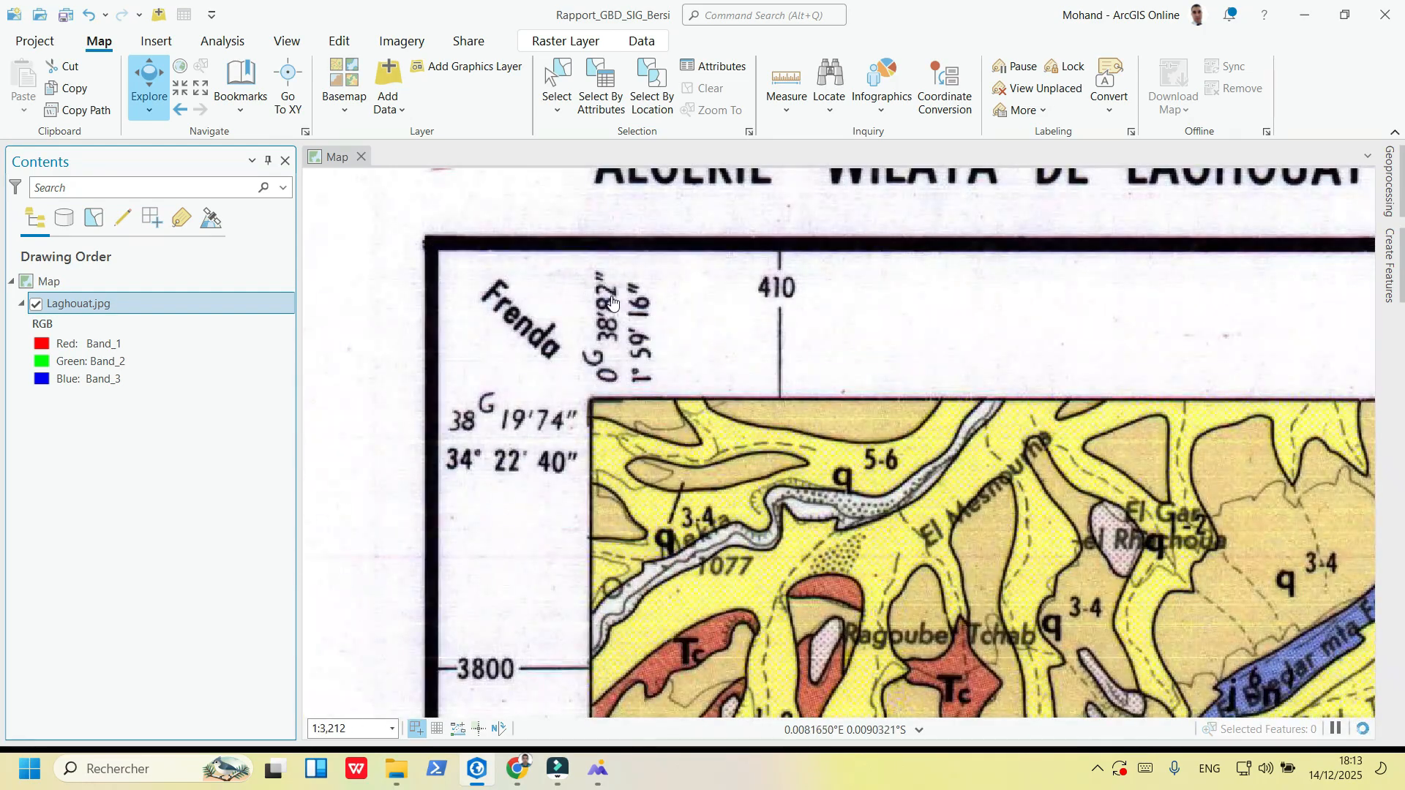
pyautogui.scroll(-1, 613, 300)
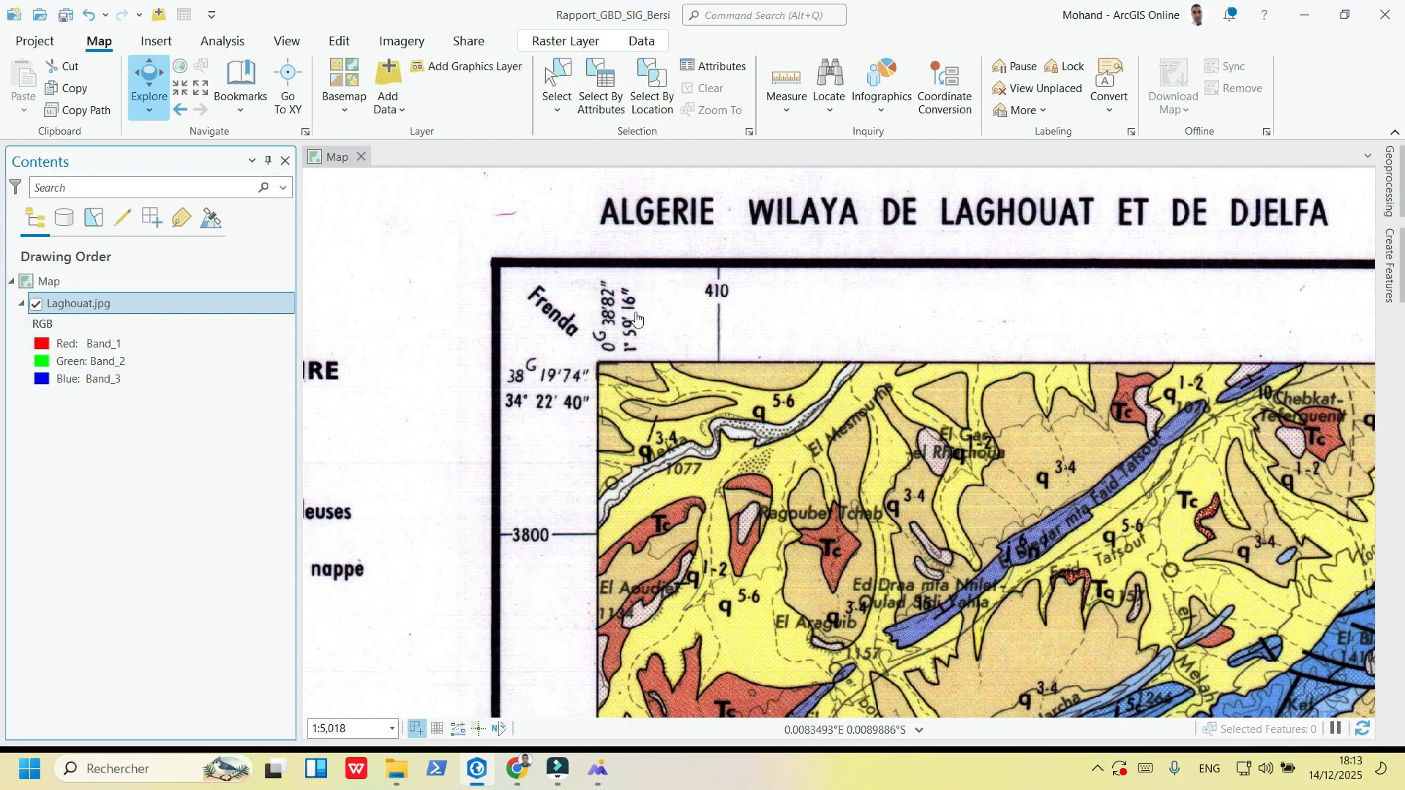
pyautogui.scroll(2, 636, 317)
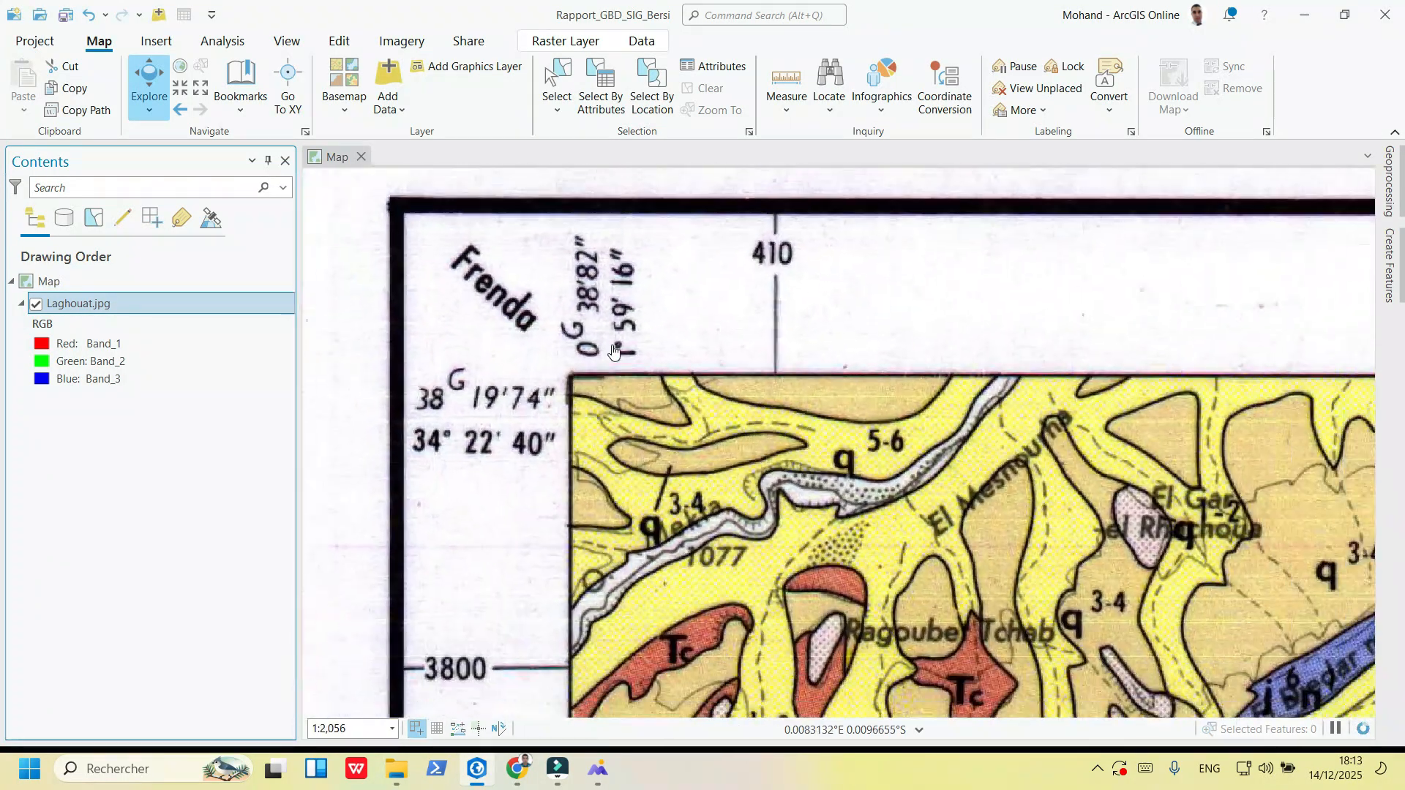
pyautogui.scroll(-1, 613, 351)
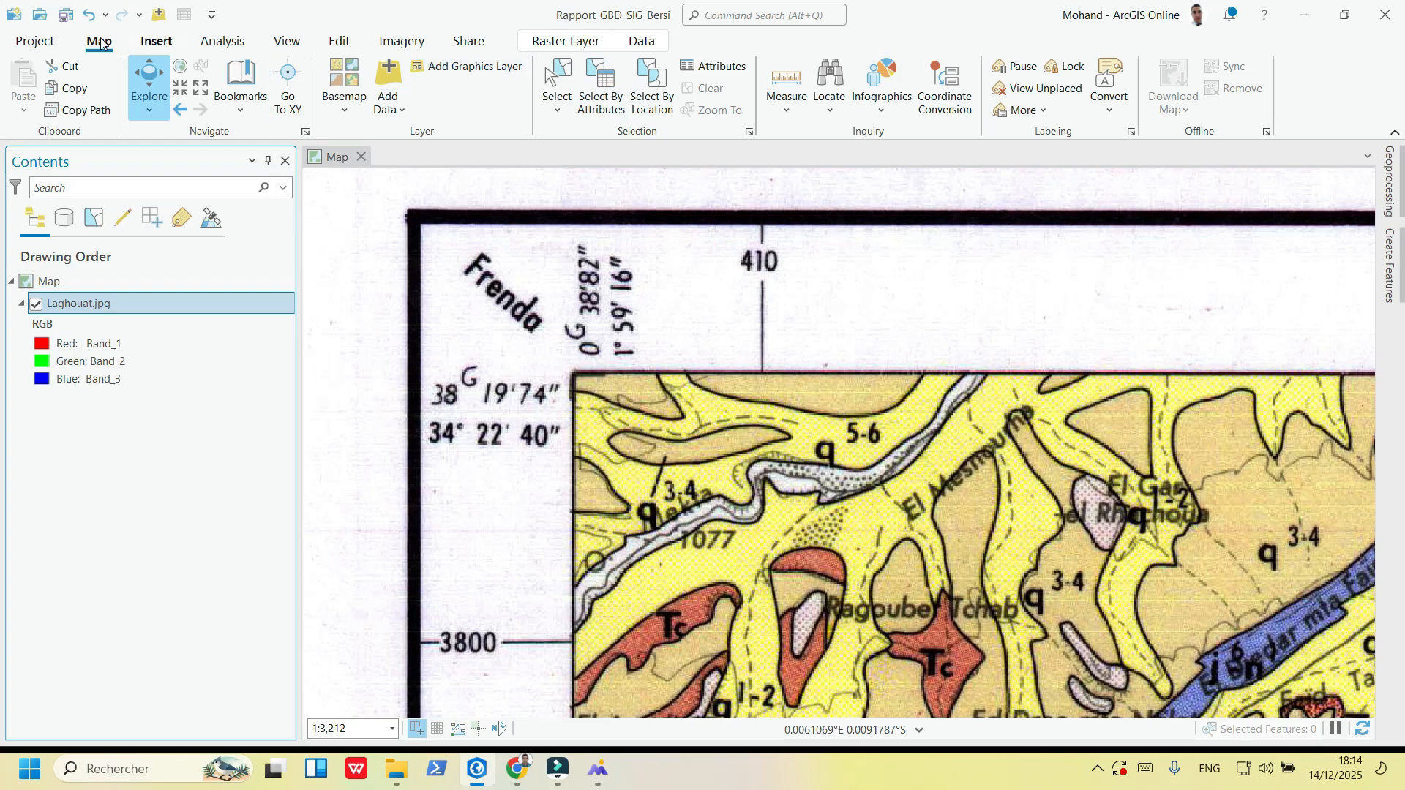
# - Start georeferencing Laghouat.jpg and begin adding control points at the zoomed frame corner
pyautogui.click(392, 41)
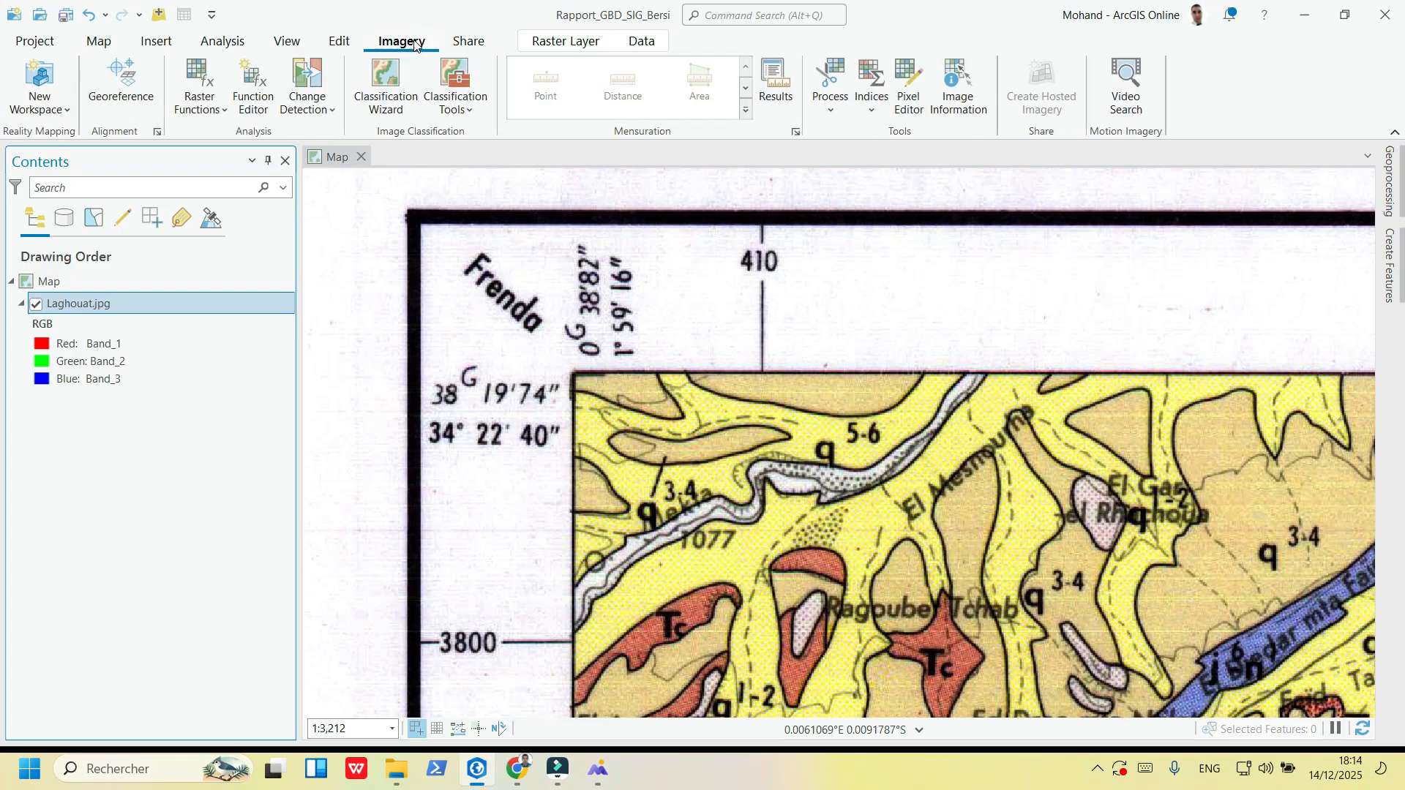
pyautogui.click(121, 84)
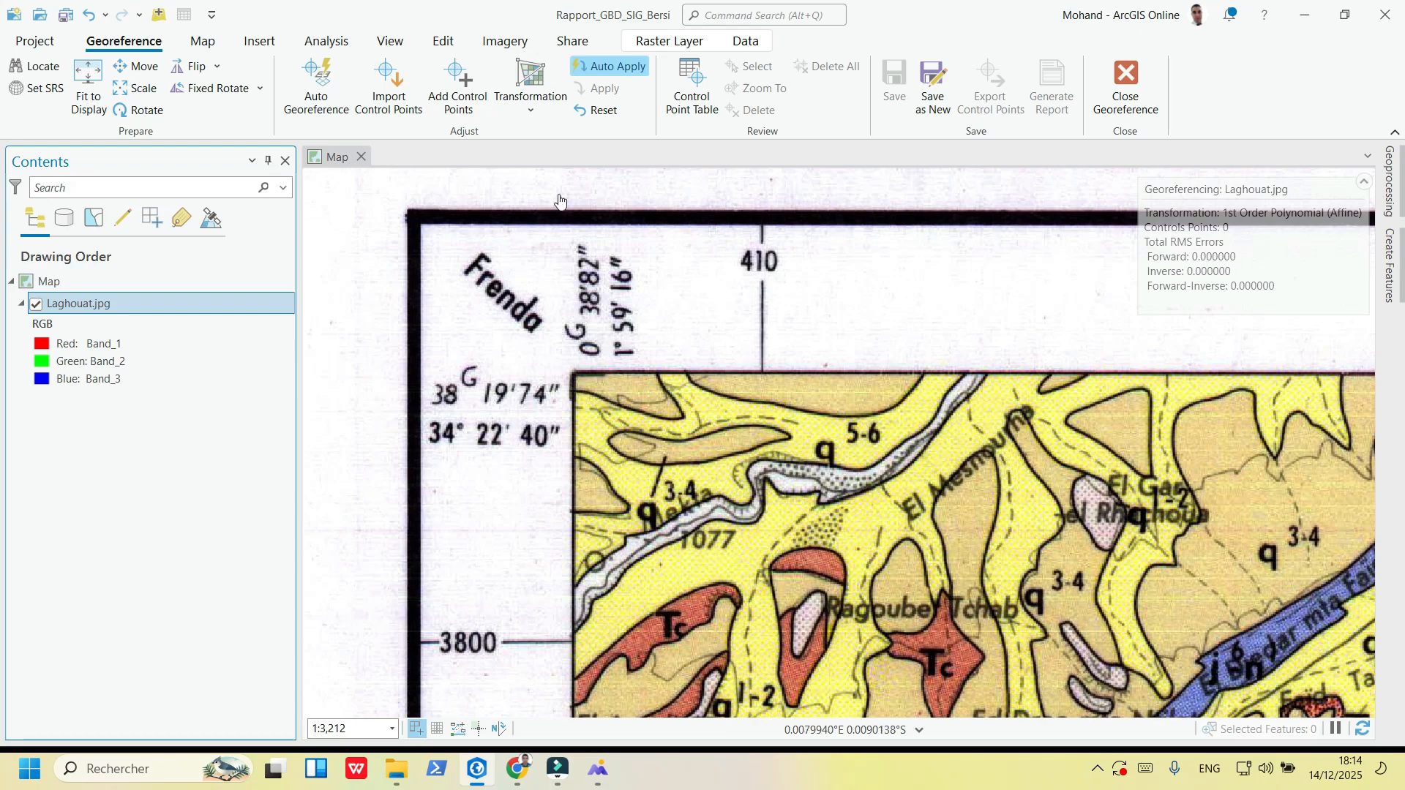
pyautogui.click(456, 84)
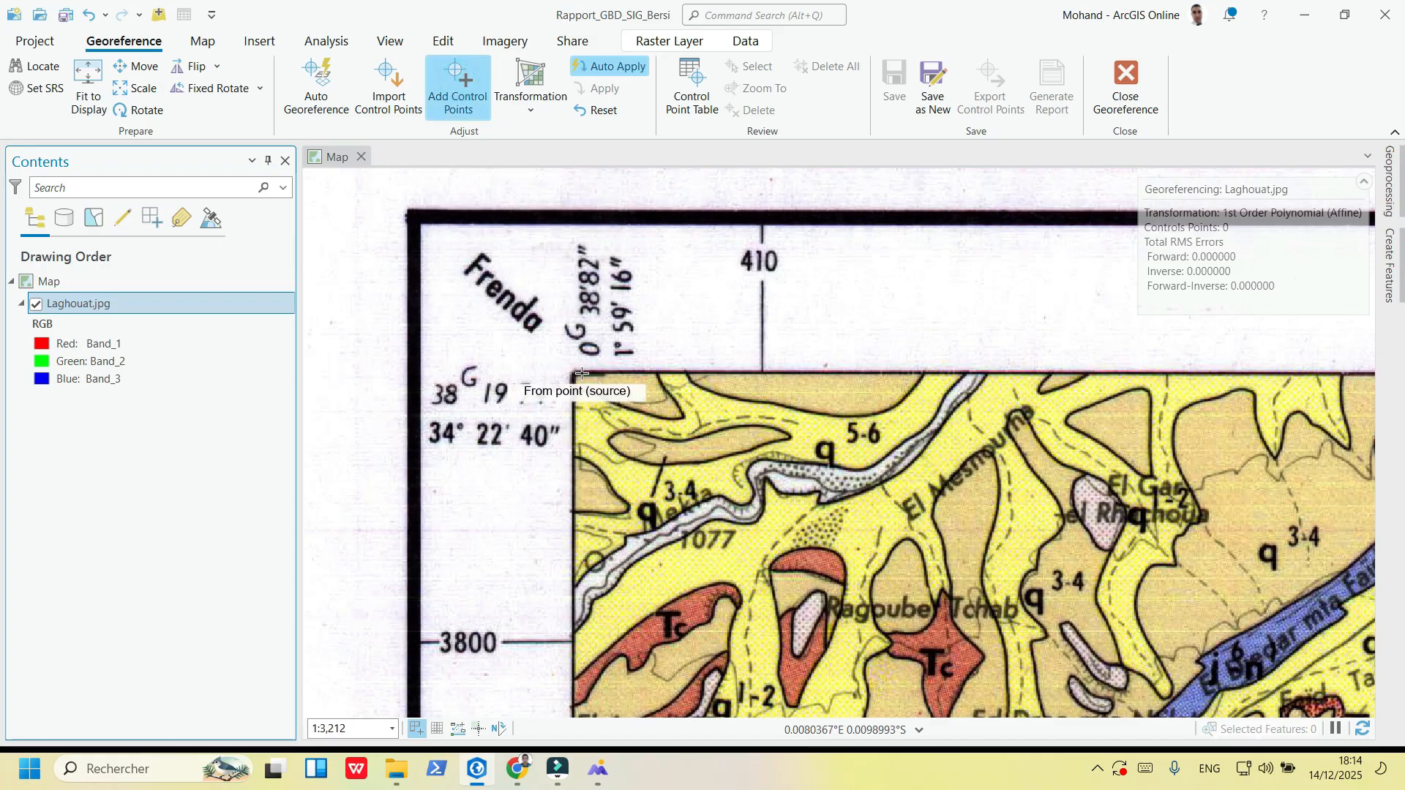
pyautogui.scroll(3, 576, 376)
pyautogui.scroll(-2, 575, 377)
pyautogui.scroll(1, 571, 378)
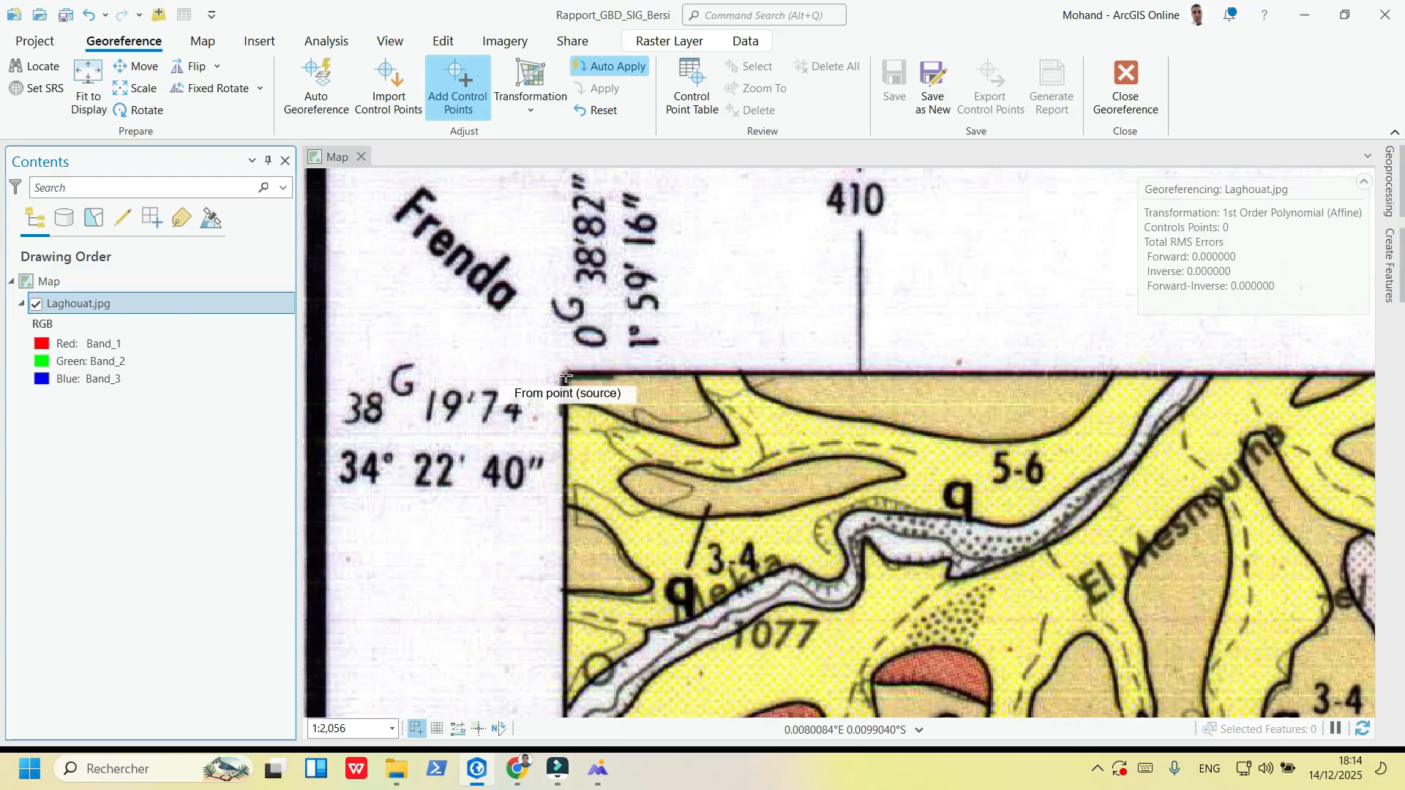
# - Mark the upper-left frame corner and enter its target longitude 1°59'16" E in DMS
pyautogui.click(566, 376)
pyautogui.rightClick(566, 377)
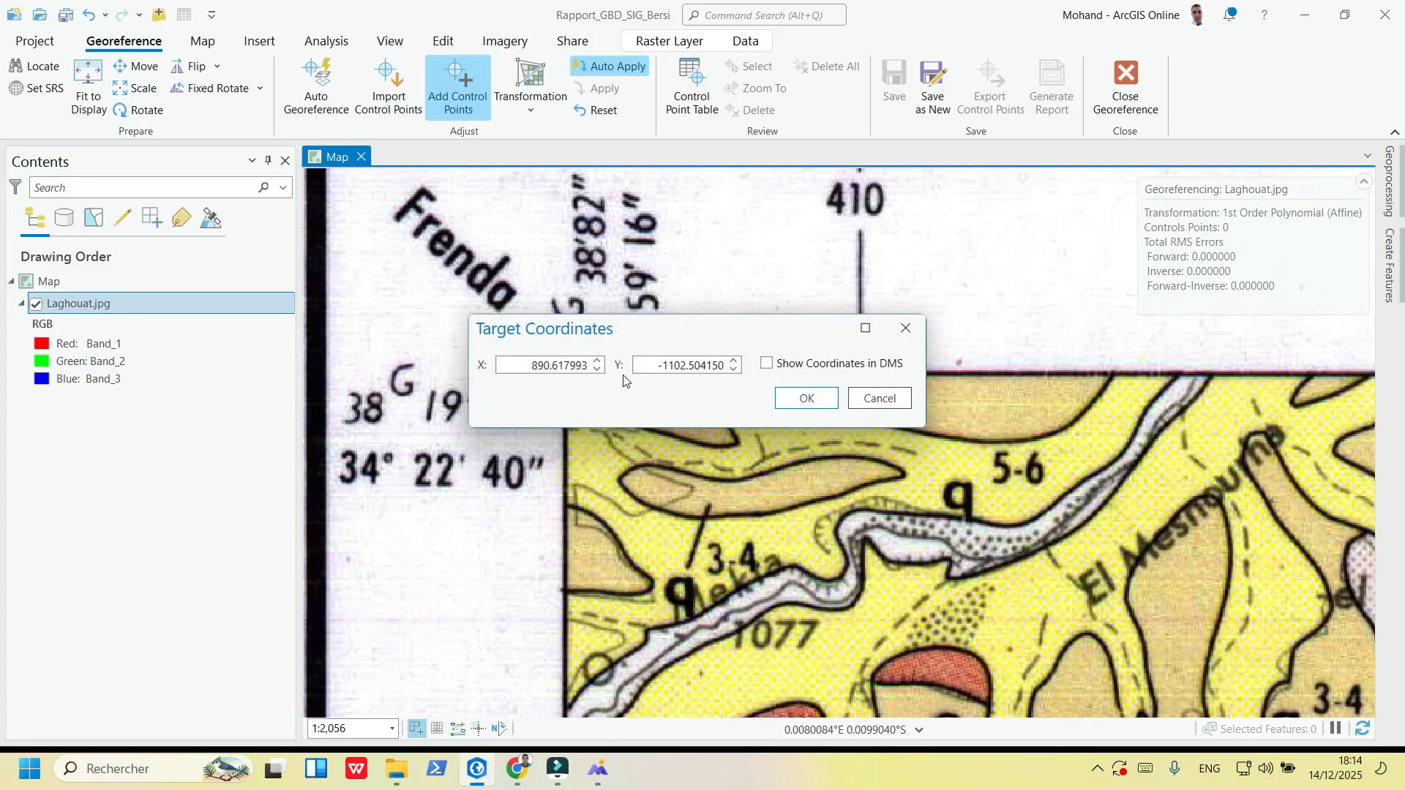
pyautogui.moveTo(681, 338); pyautogui.dragTo(815, 459)
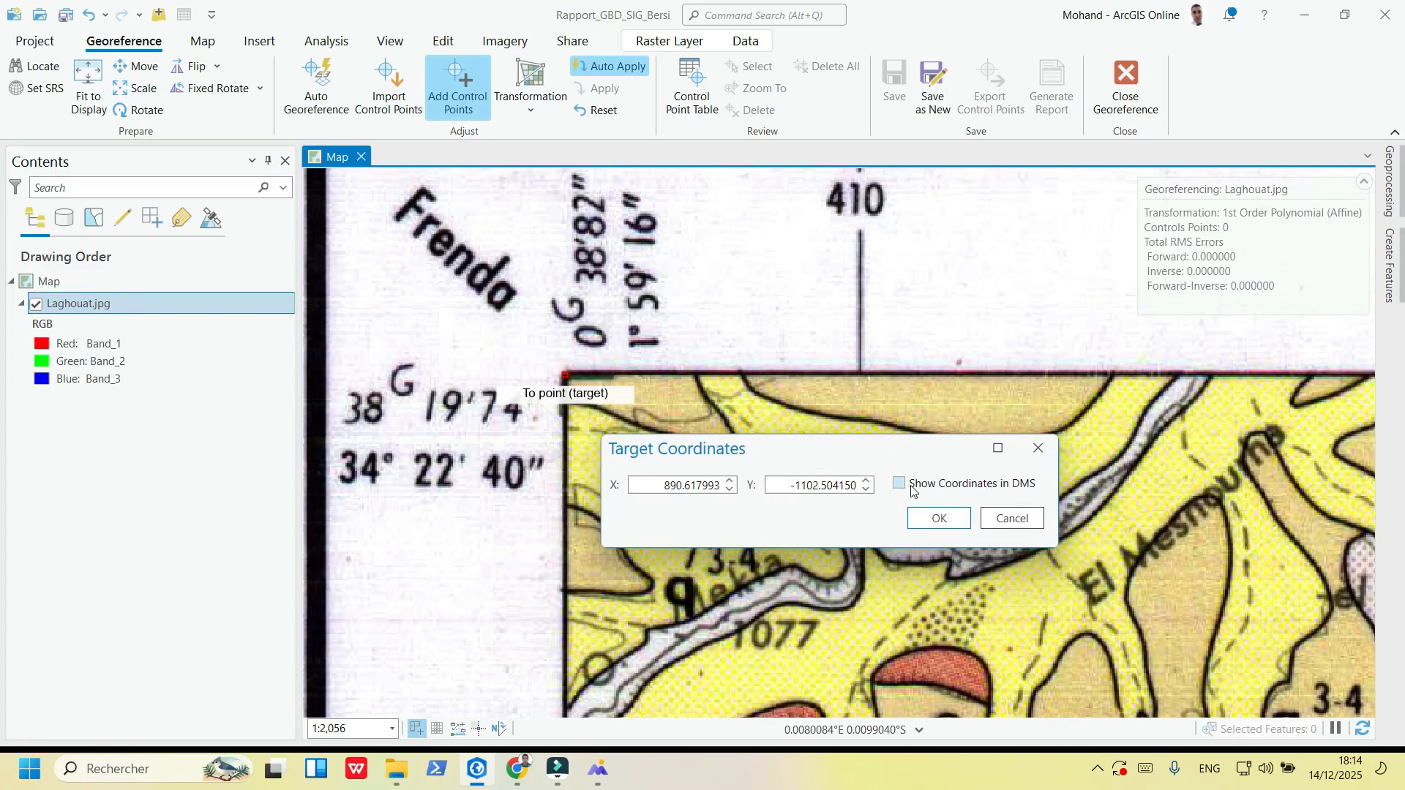
pyautogui.click(900, 484)
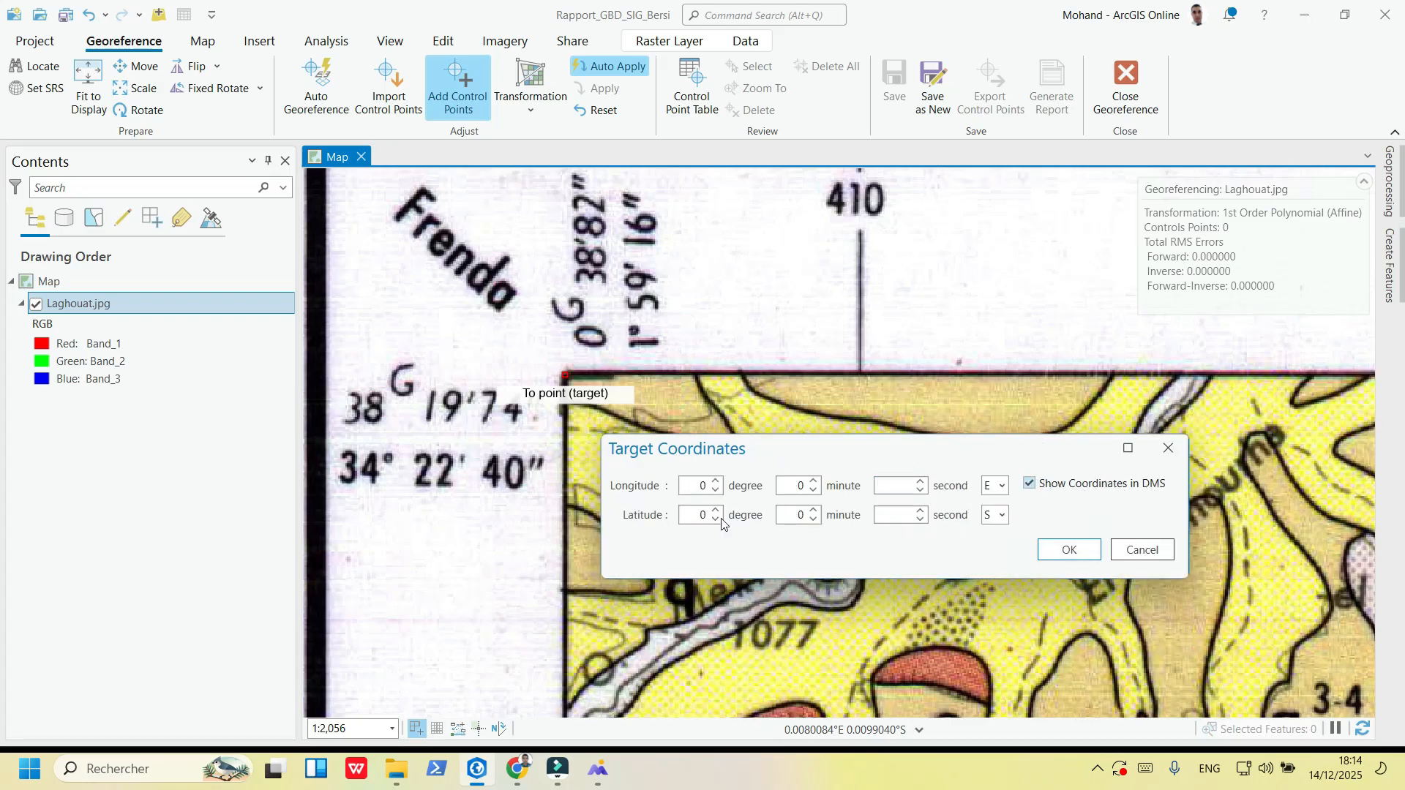
pyautogui.doubleClick(703, 486)
pyautogui.doubleClick(798, 486)
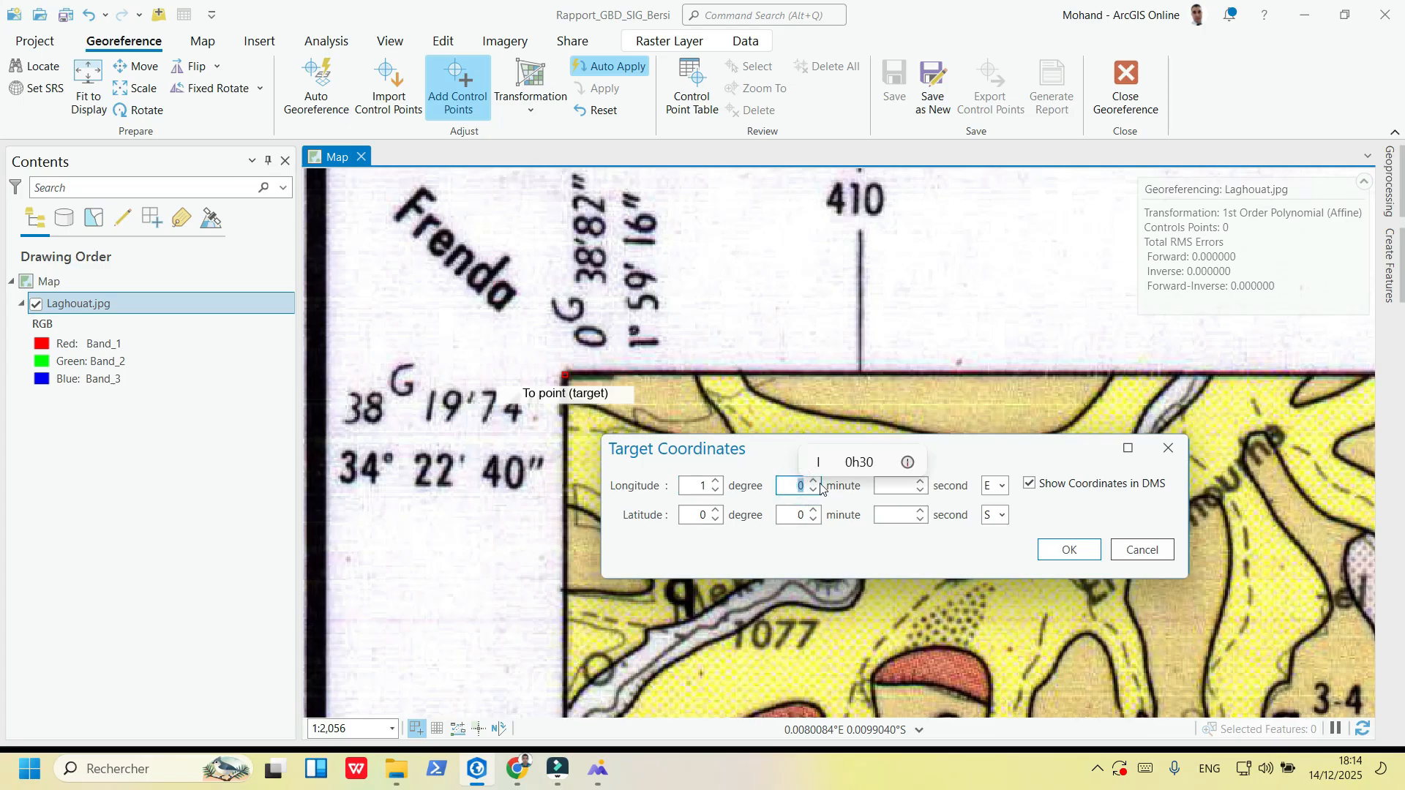
pyautogui.write('59')
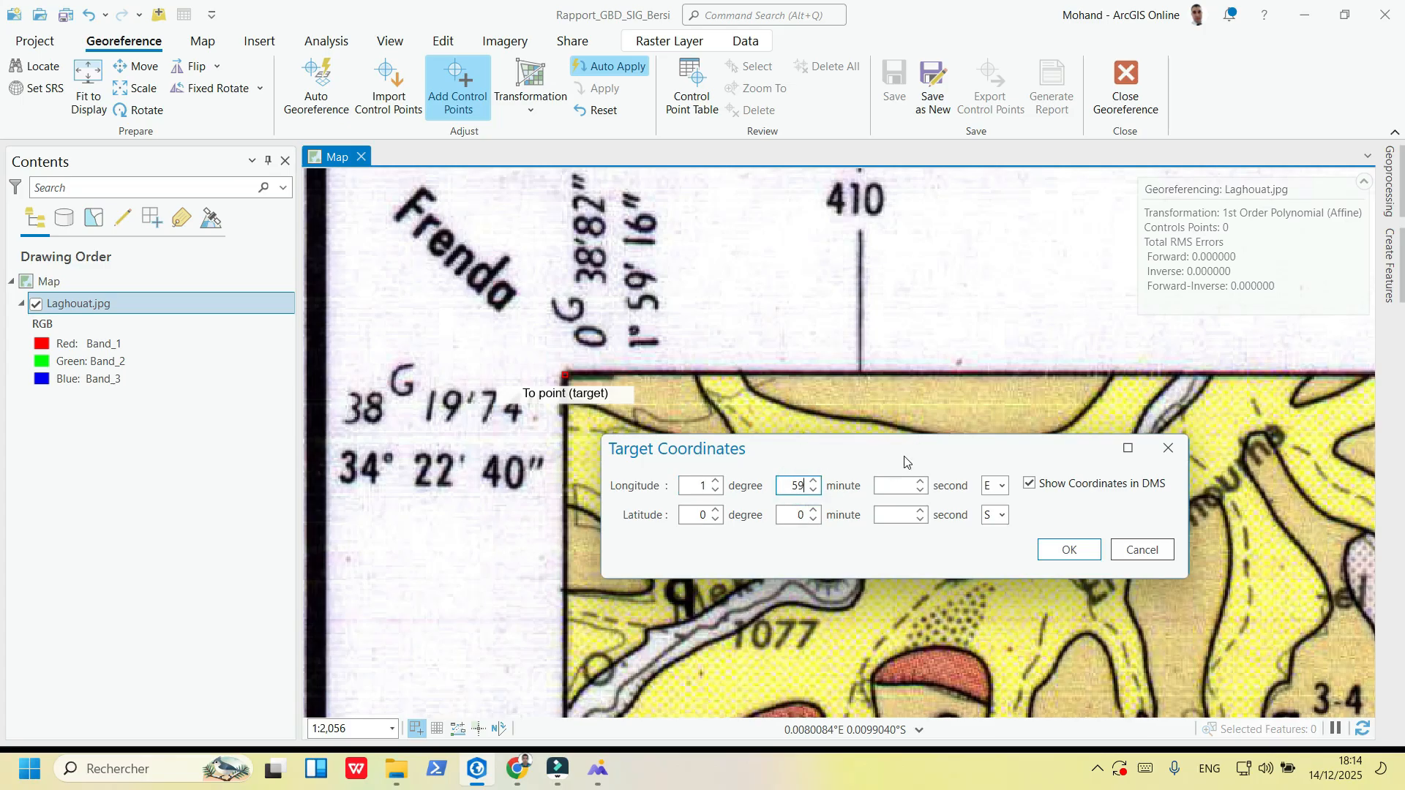
pyautogui.click(907, 483)
# - Enter the target latitude 34°22'40" N and confirm the control point
pyautogui.click(705, 517)
pyautogui.write('34')
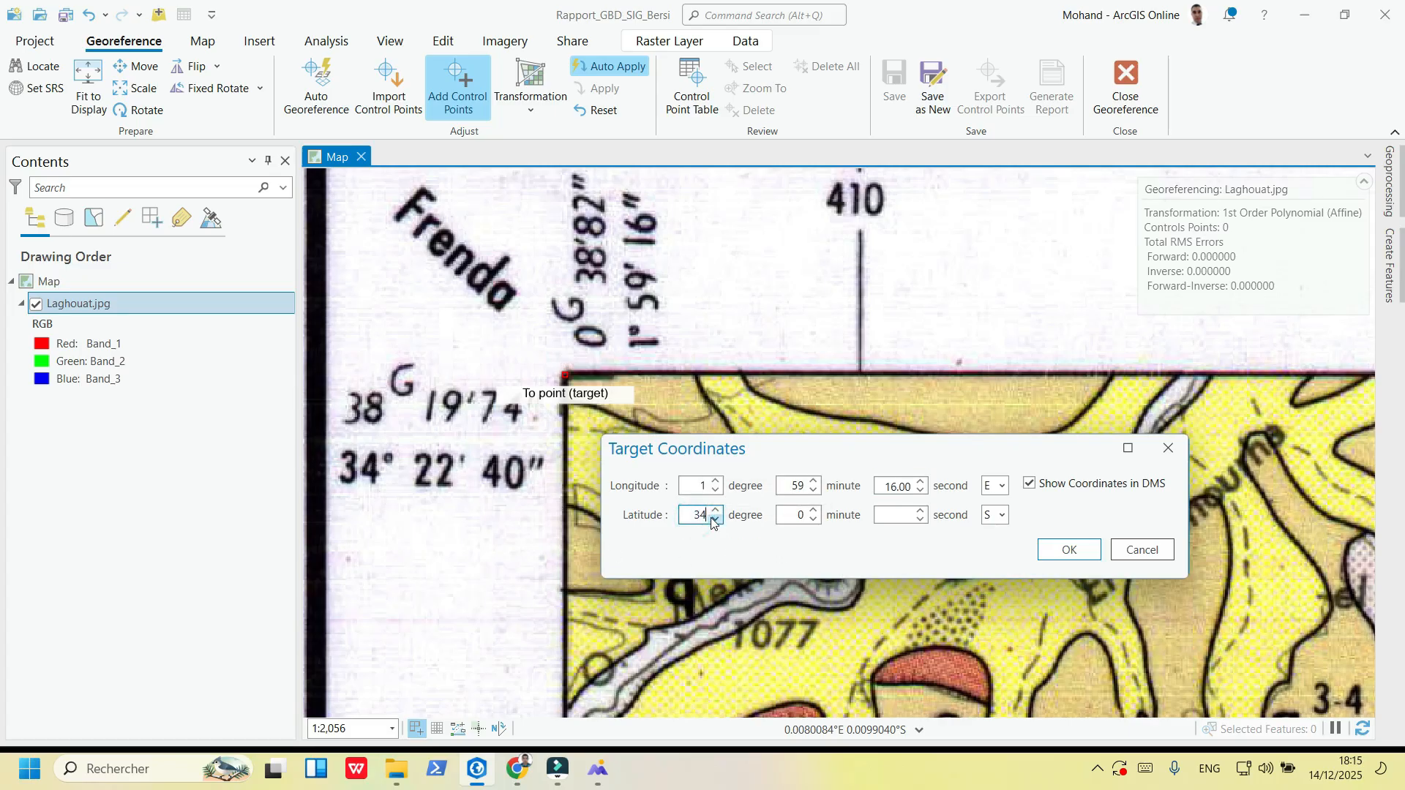
pyautogui.click(796, 512)
pyautogui.write('22')
pyautogui.click(906, 516)
pyautogui.write('40')
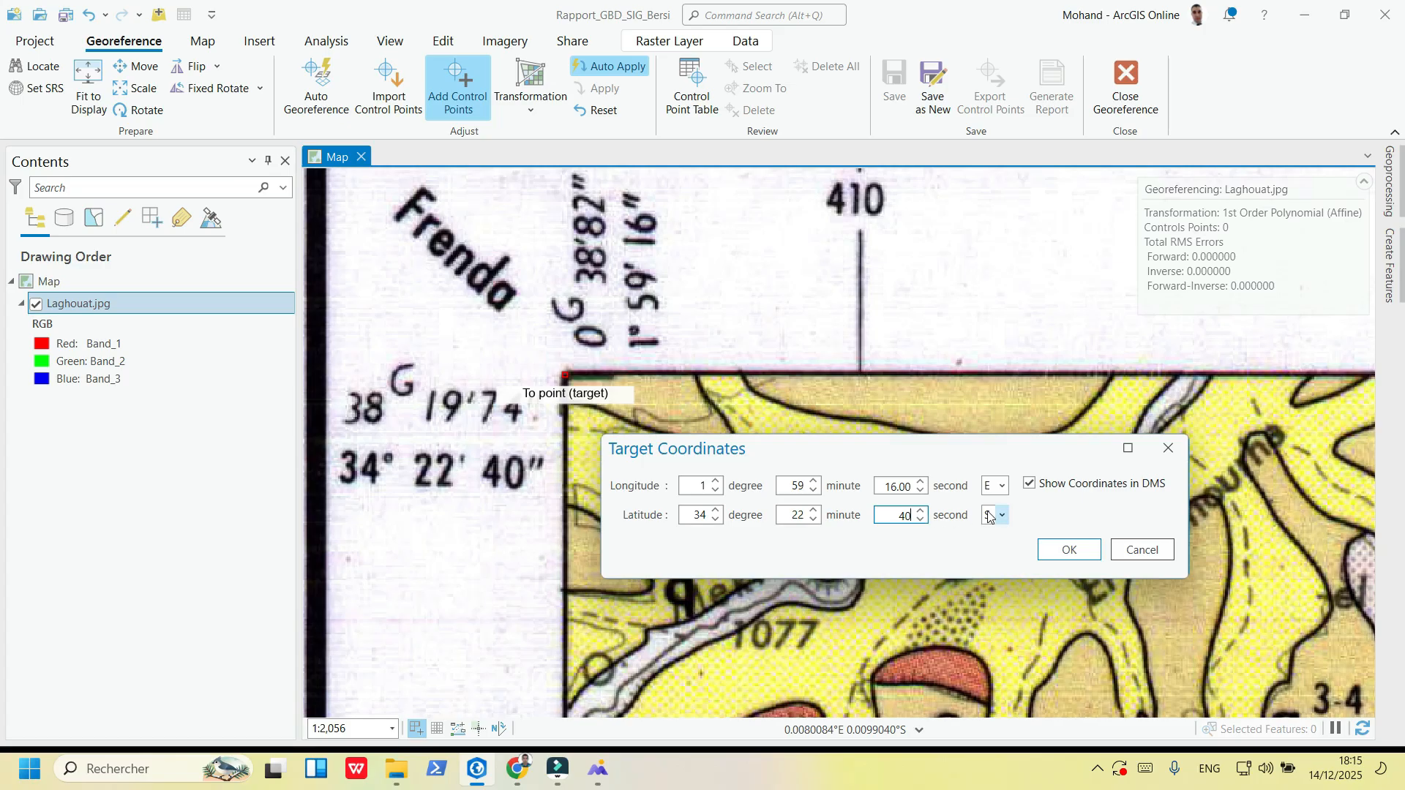
pyautogui.click(996, 515)
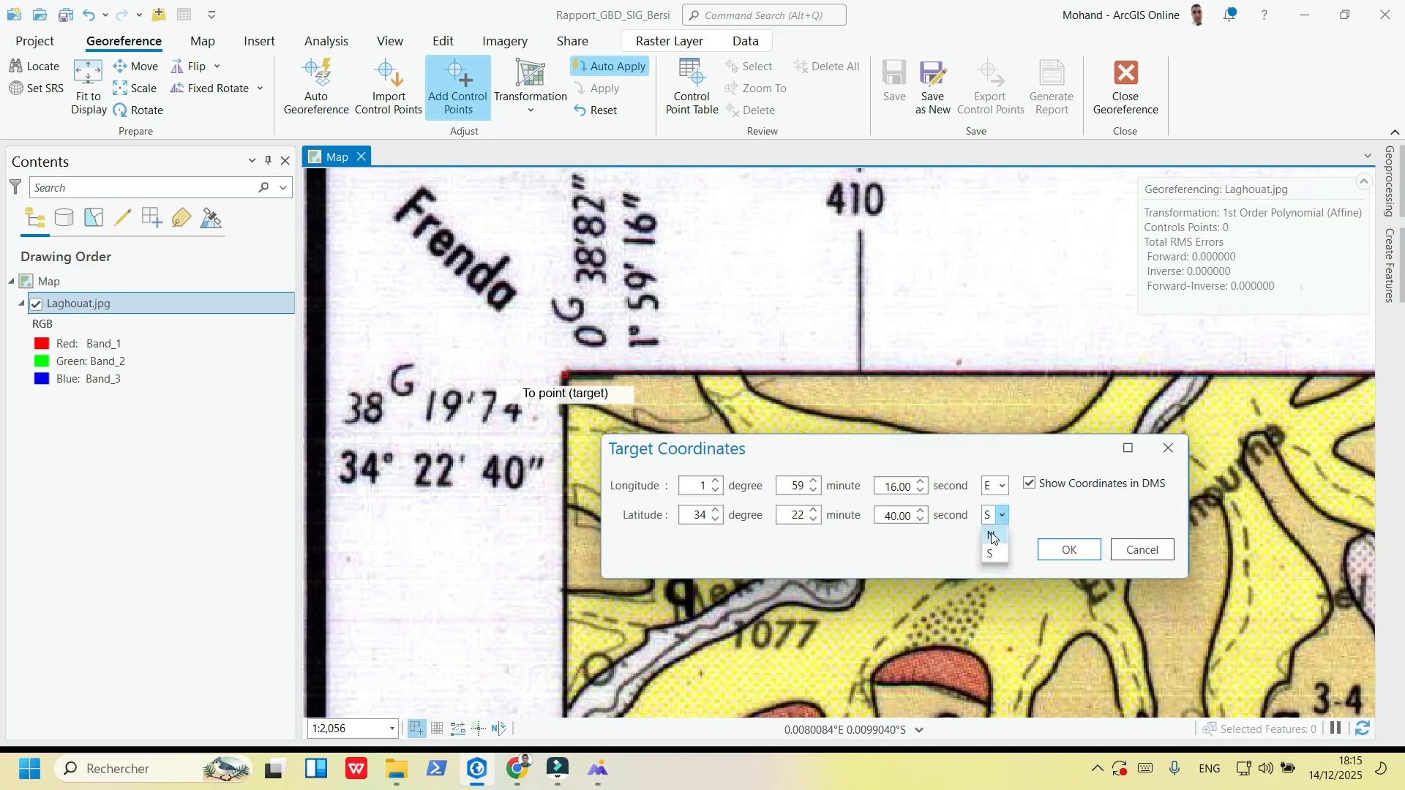
pyautogui.click(992, 536)
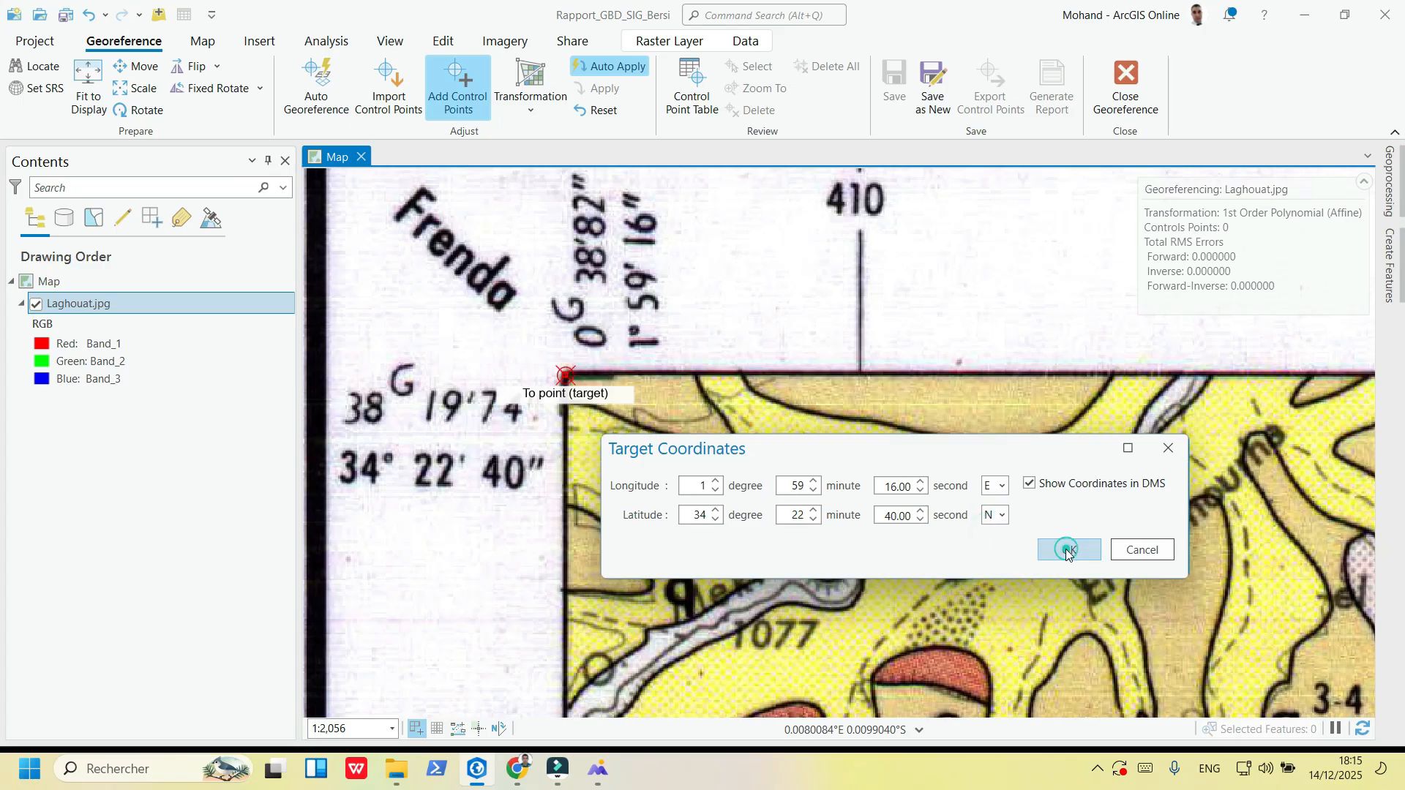
pyautogui.click(1065, 549)
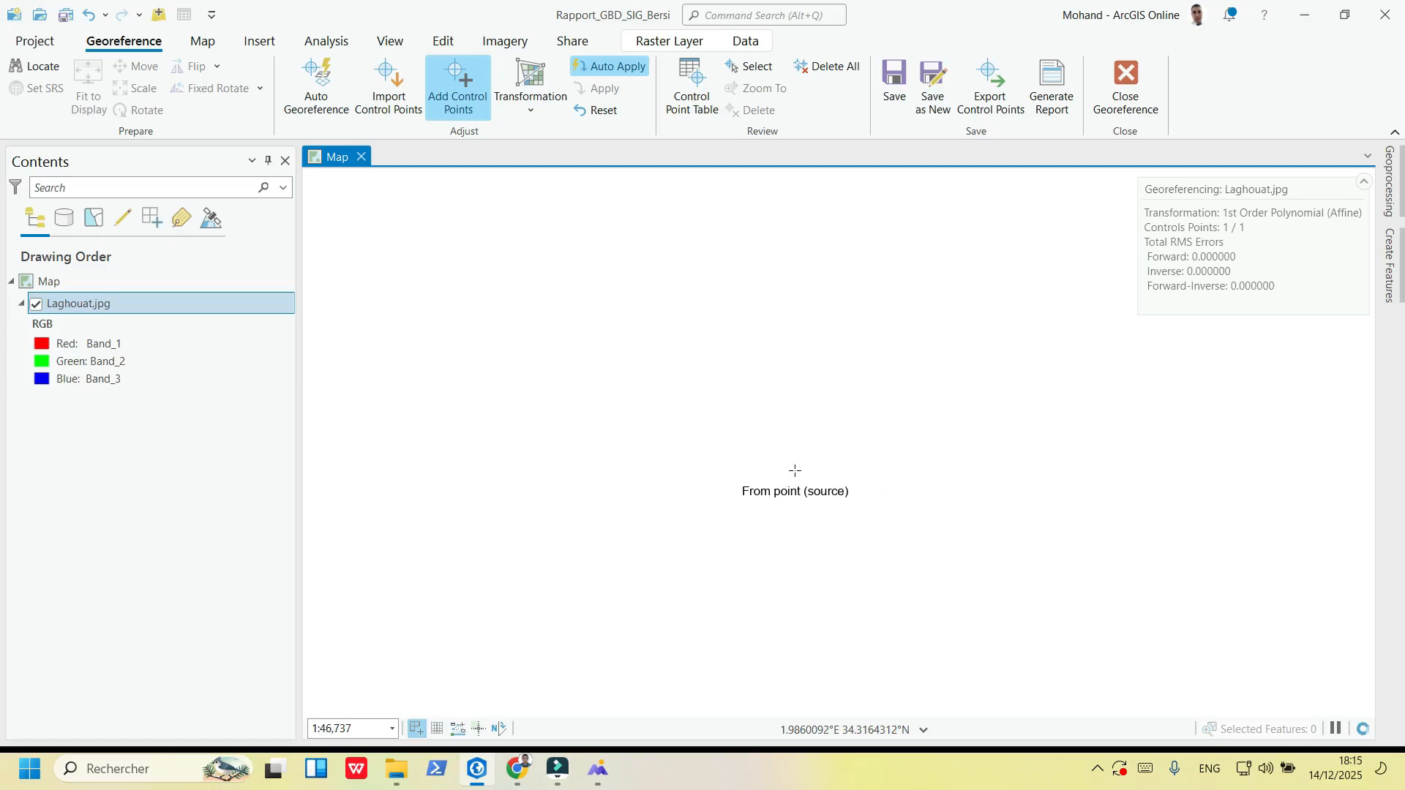
# - Check the first control point on Laghouat.jpg, then collapse the Georeferencing summary box
pyautogui.scroll(-10, 695, 451)
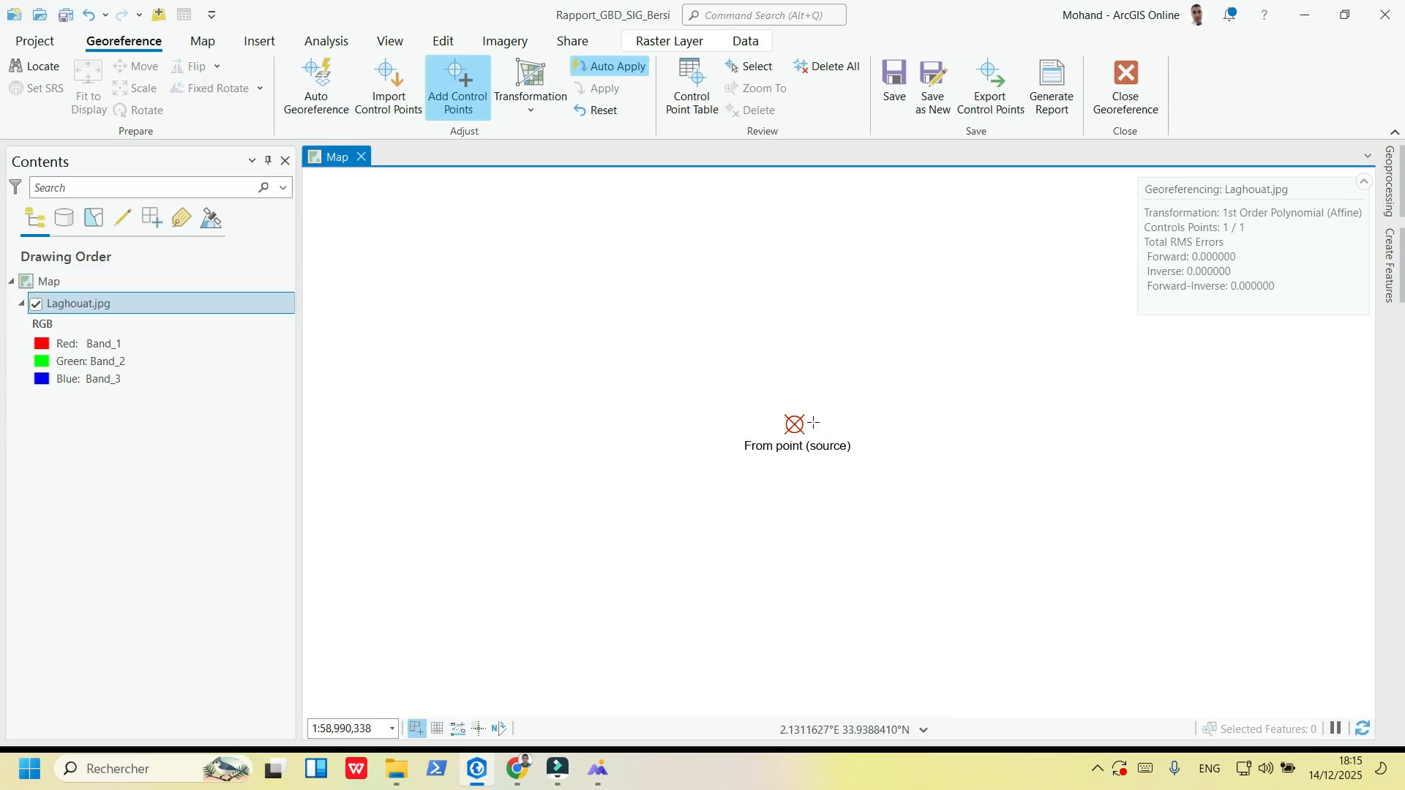
pyautogui.scroll(5, 787, 430)
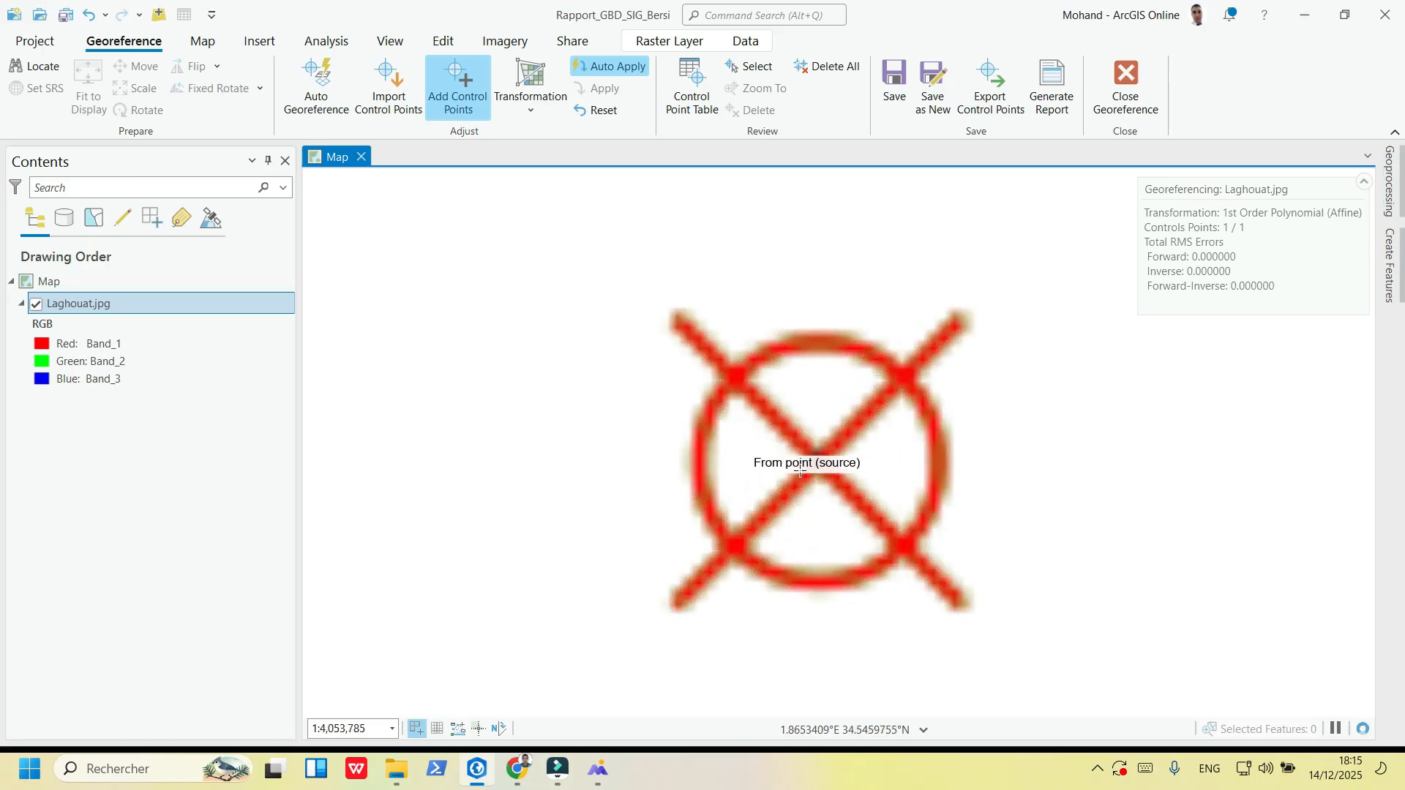
pyautogui.scroll(3, 842, 461)
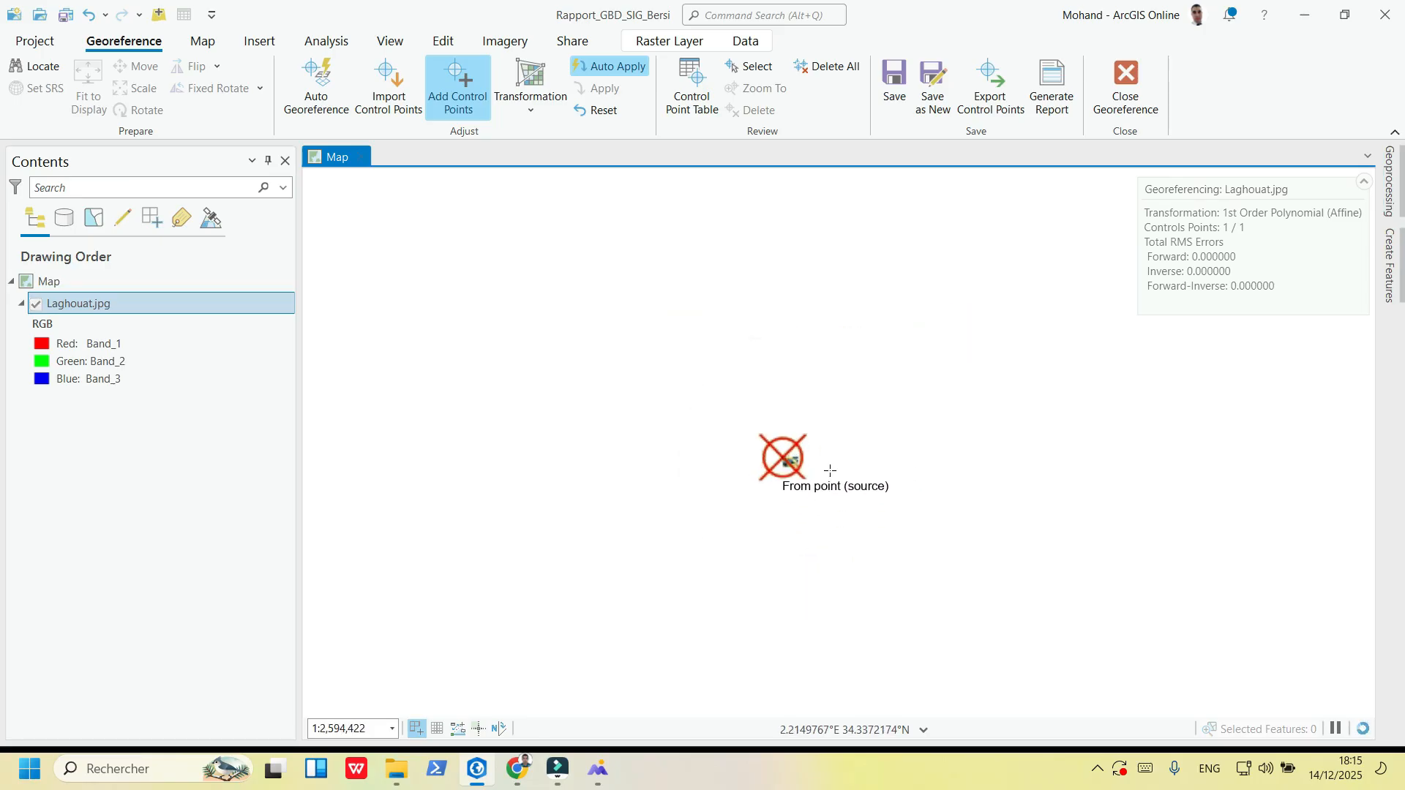
pyautogui.scroll(-6, 833, 530)
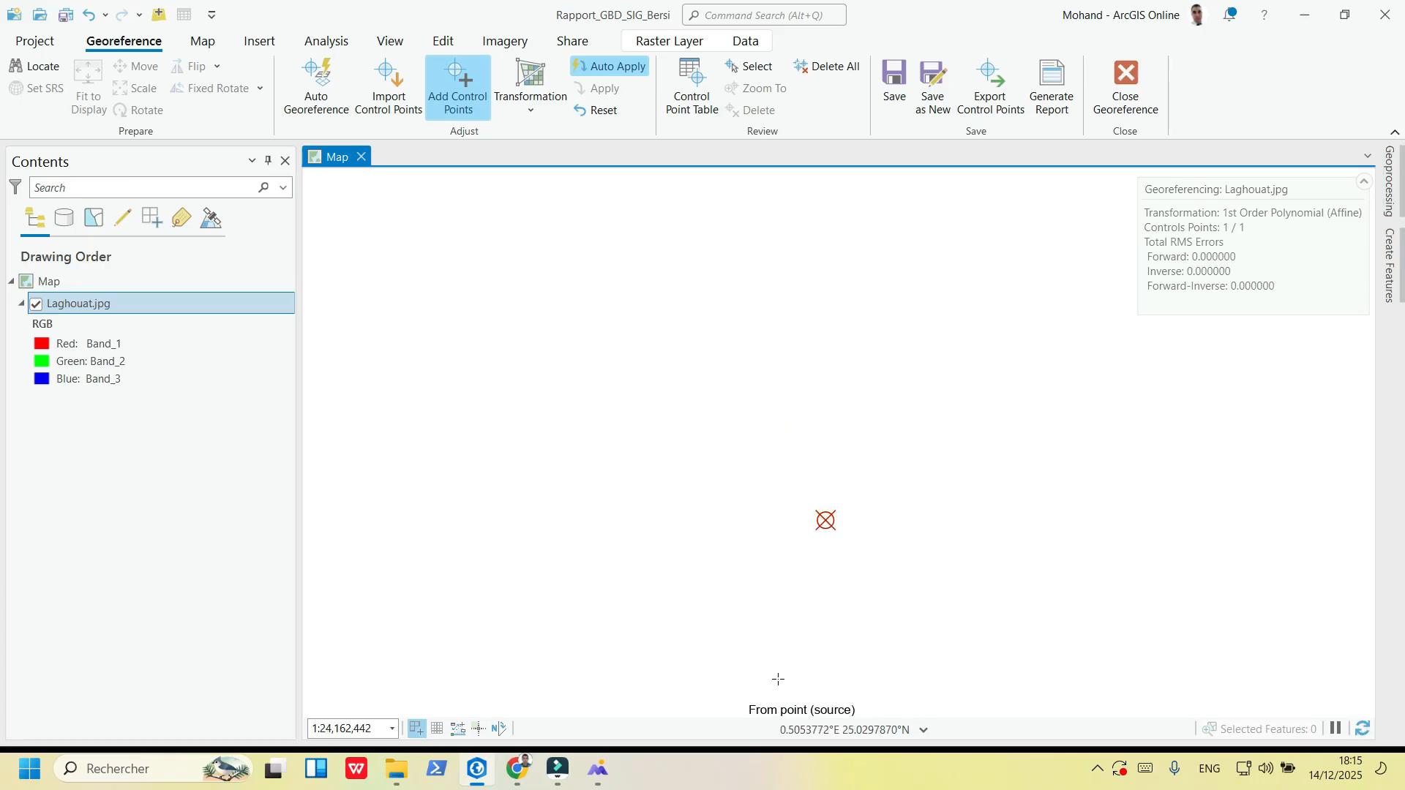
pyautogui.rightClick(63, 304)
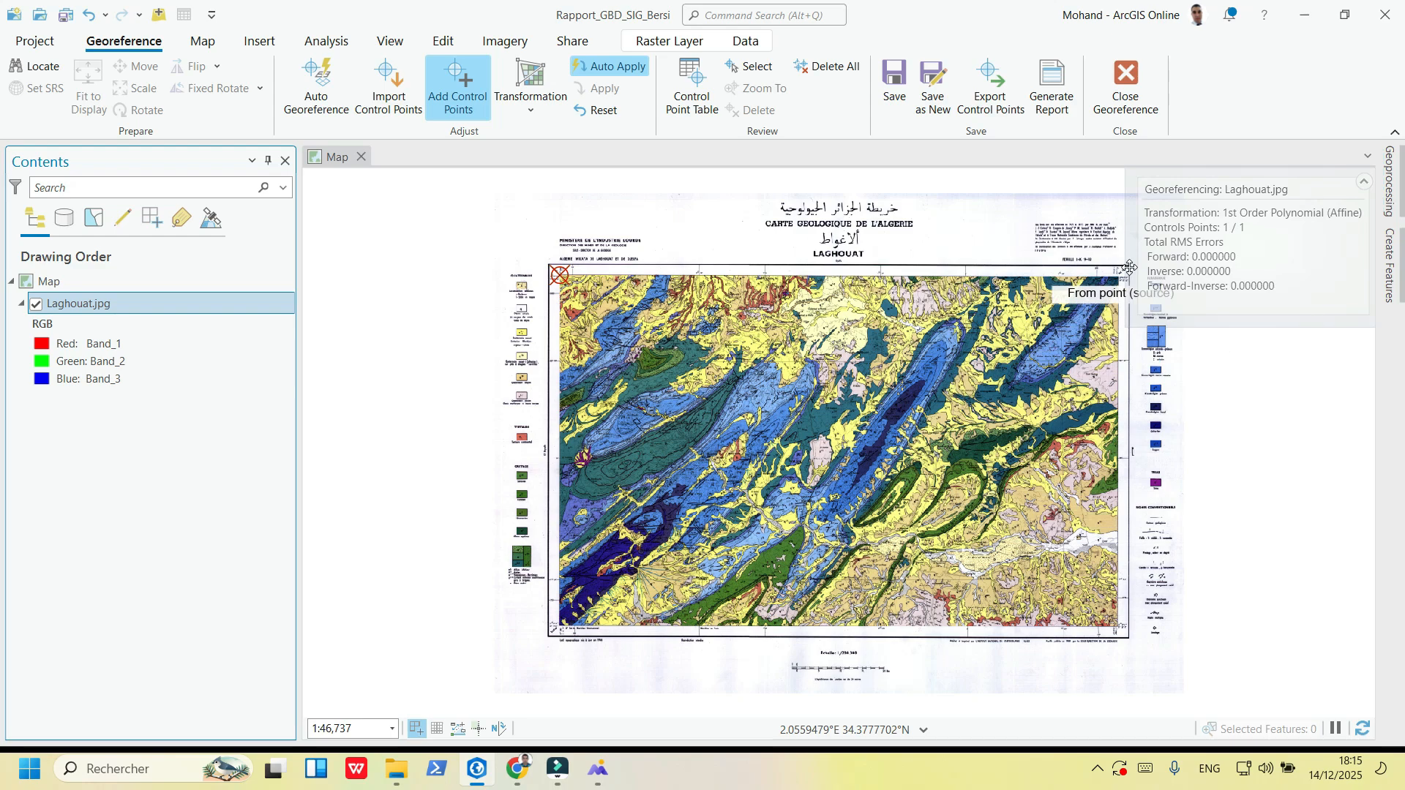
pyautogui.click(1366, 182)
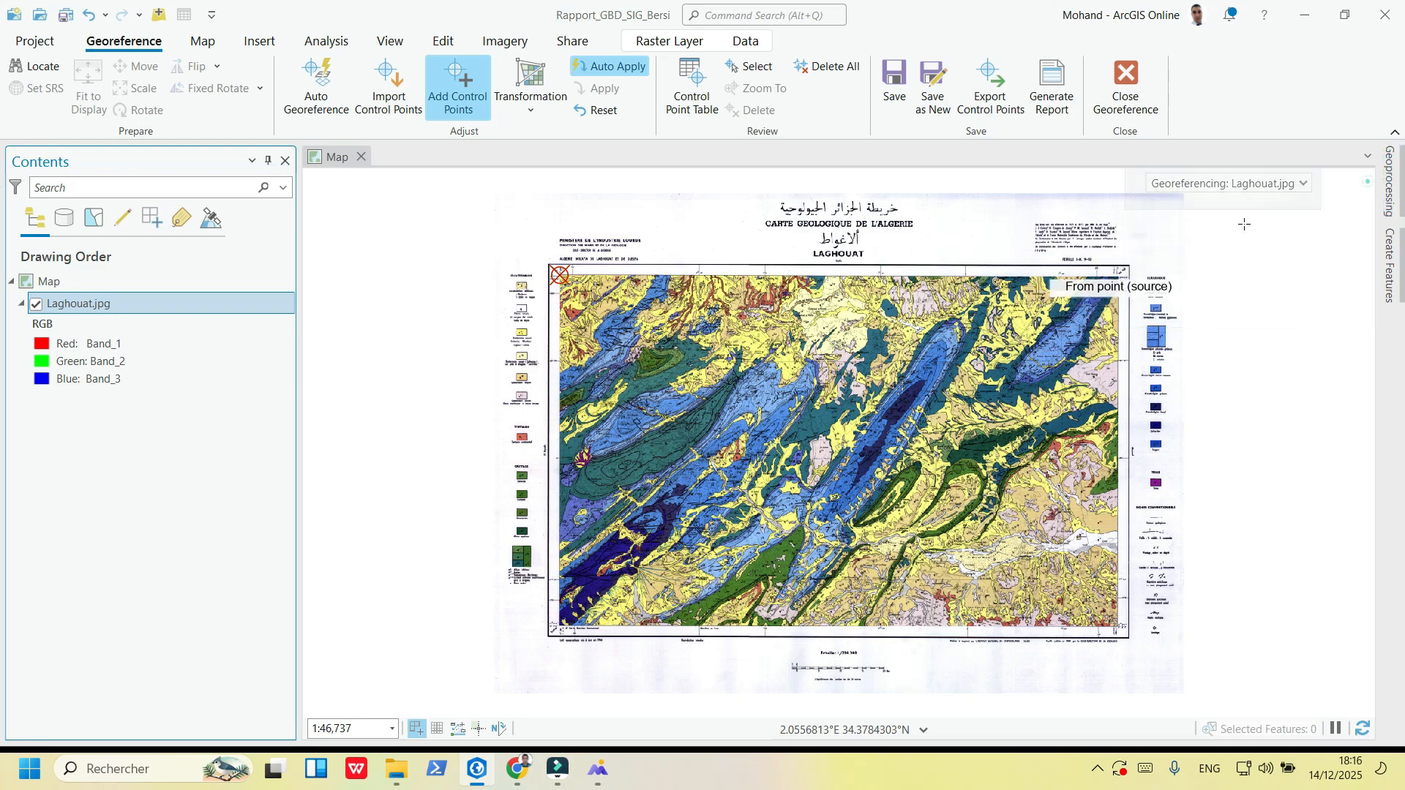
# - Save the Laghouat.jpg corner georeferencing and close the Georeference session
pyautogui.scroll(3, 1061, 295)
pyautogui.scroll(3, 1061, 296)
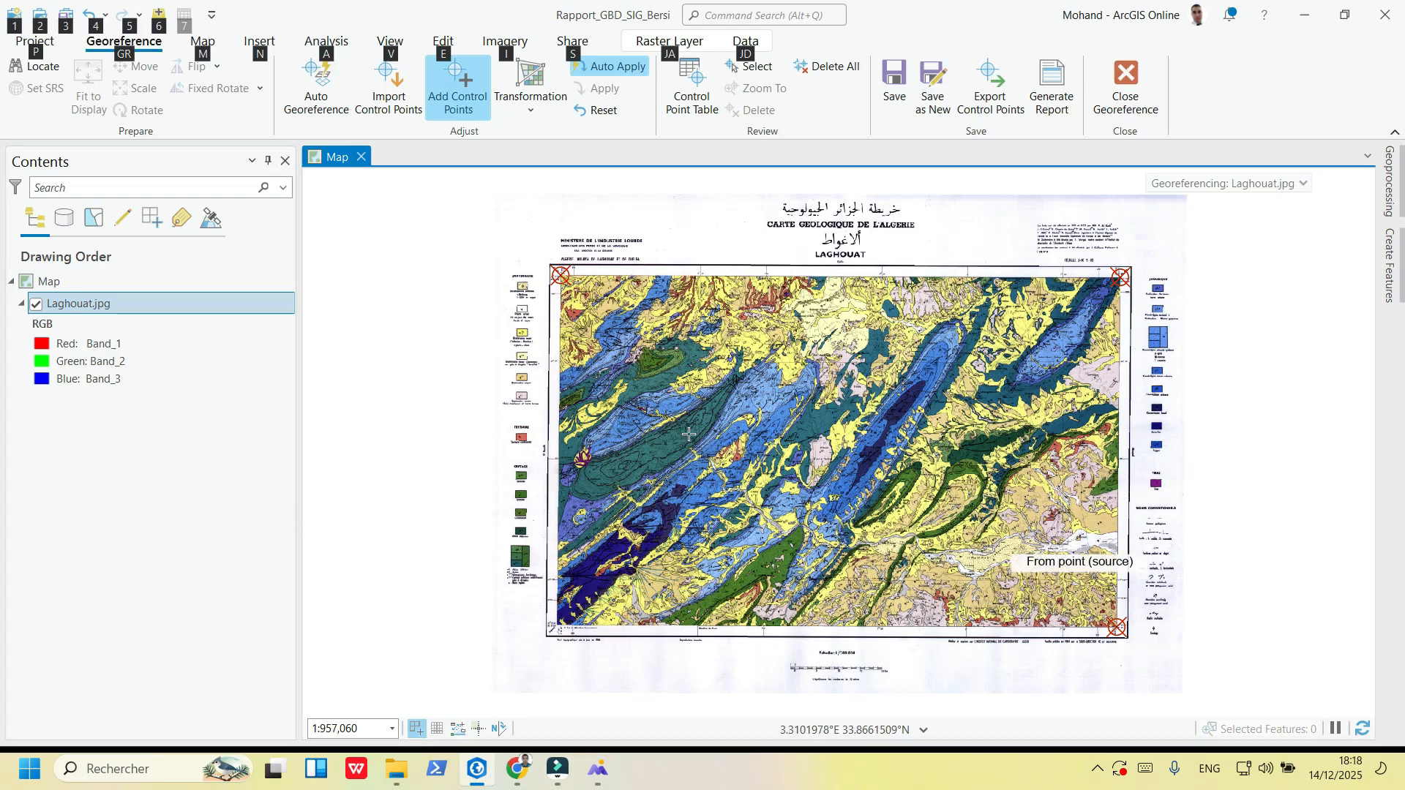
pyautogui.click(892, 85)
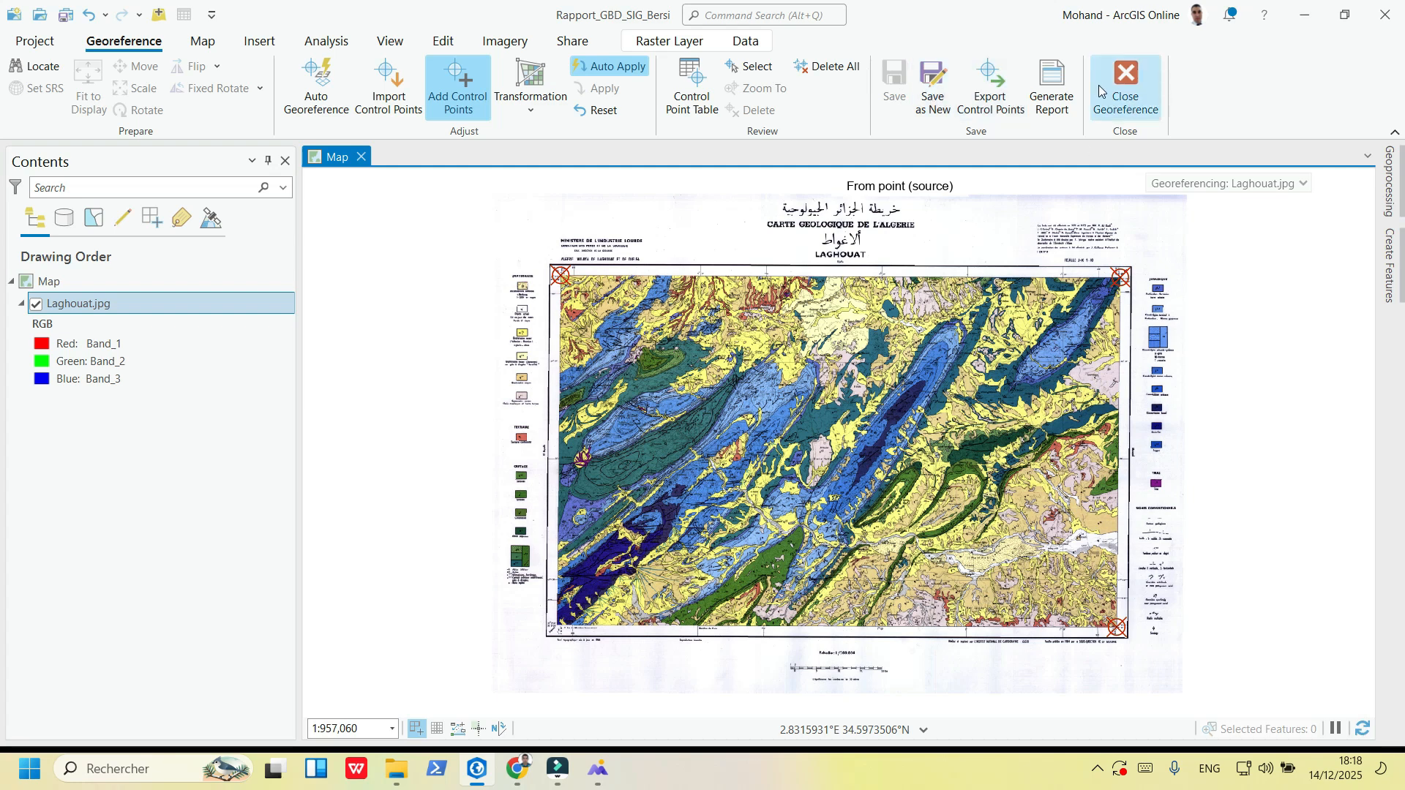
pyautogui.click(1125, 89)
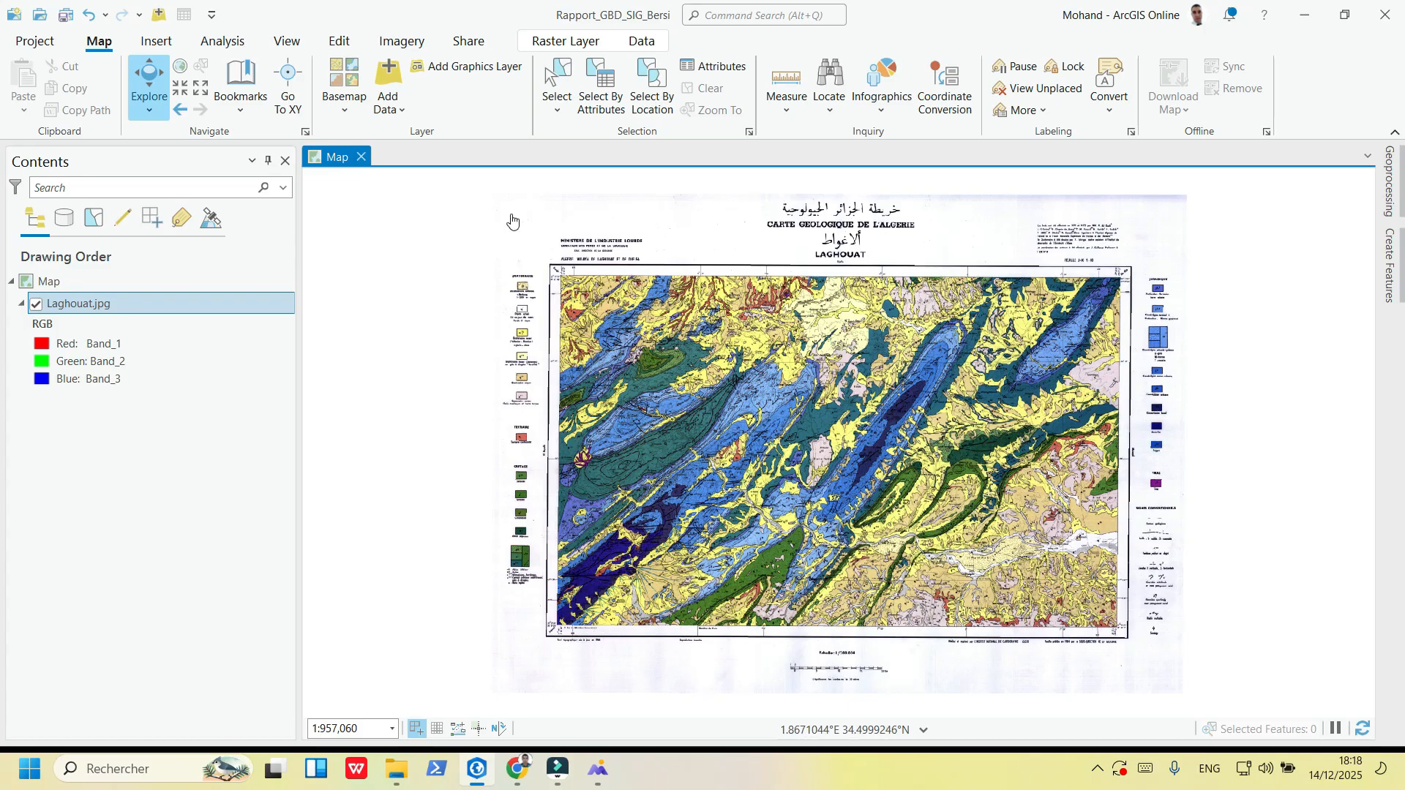
# - Save the project from the Quick Access Toolbar and return to the Map tab
pyautogui.click(63, 16)
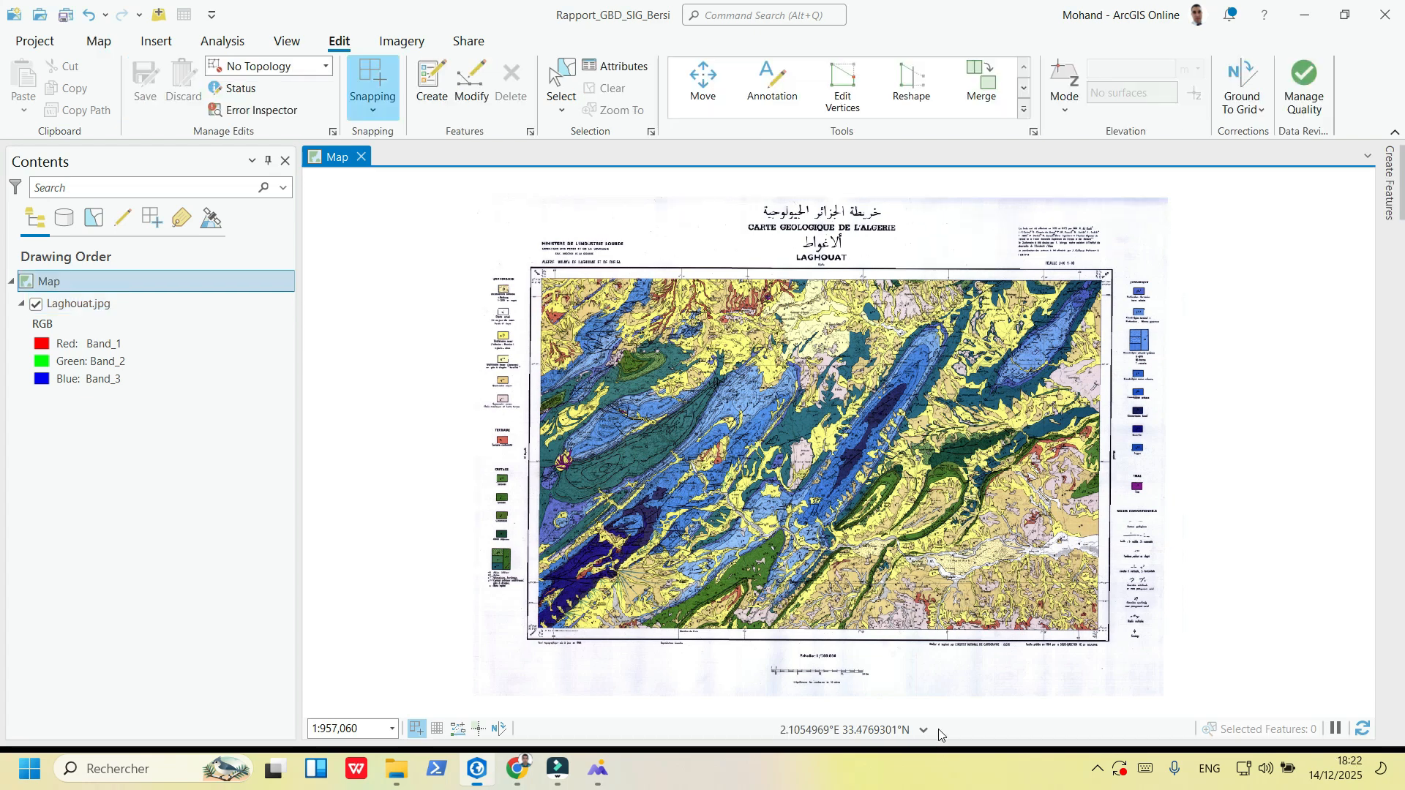
pyautogui.press('alt')
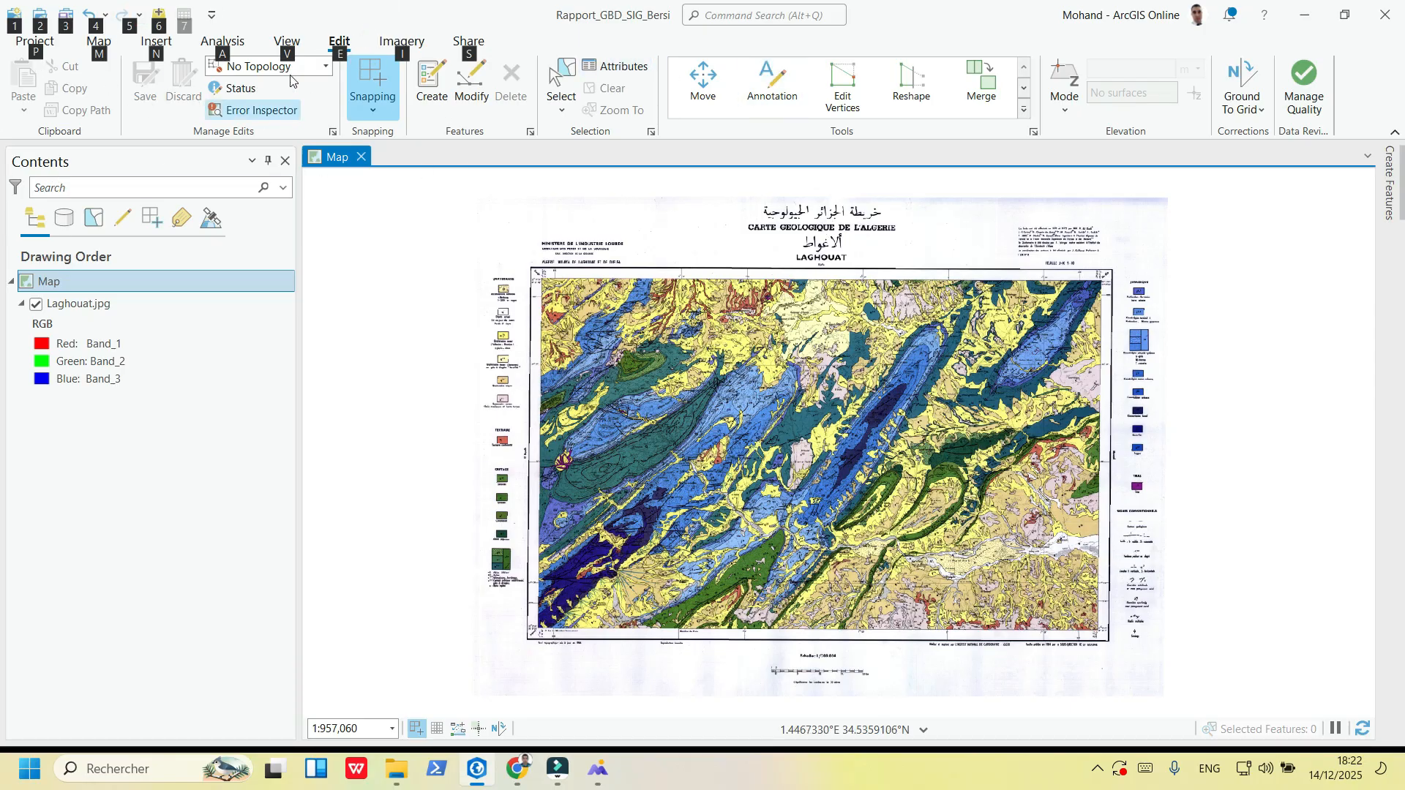
pyautogui.click(102, 42)
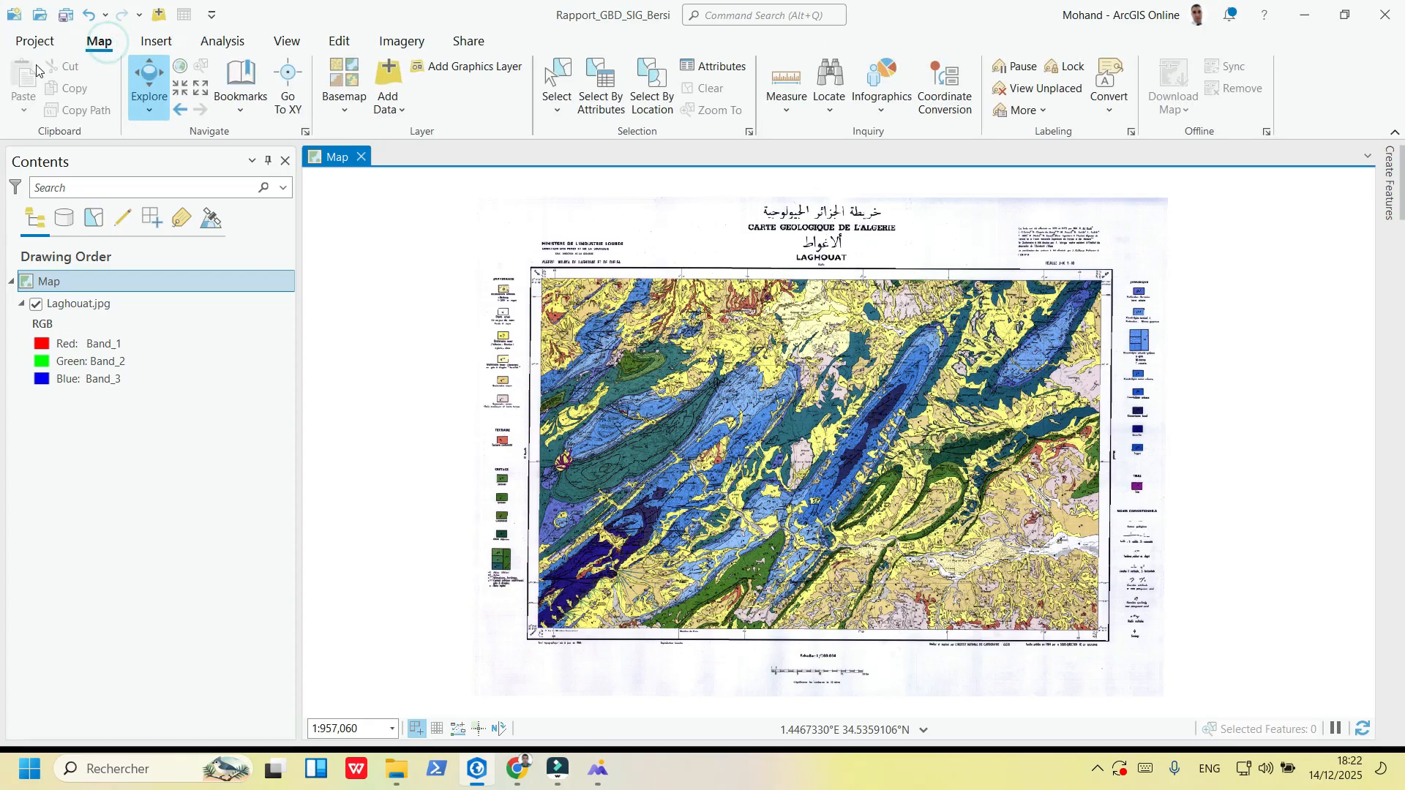
# - Add Decoupage from L2-Geologie\Rapport_GBD_SIG_Bersi\Rapport_GBD_SIG_Bersi.gdb to the map
pyautogui.click(387, 107)
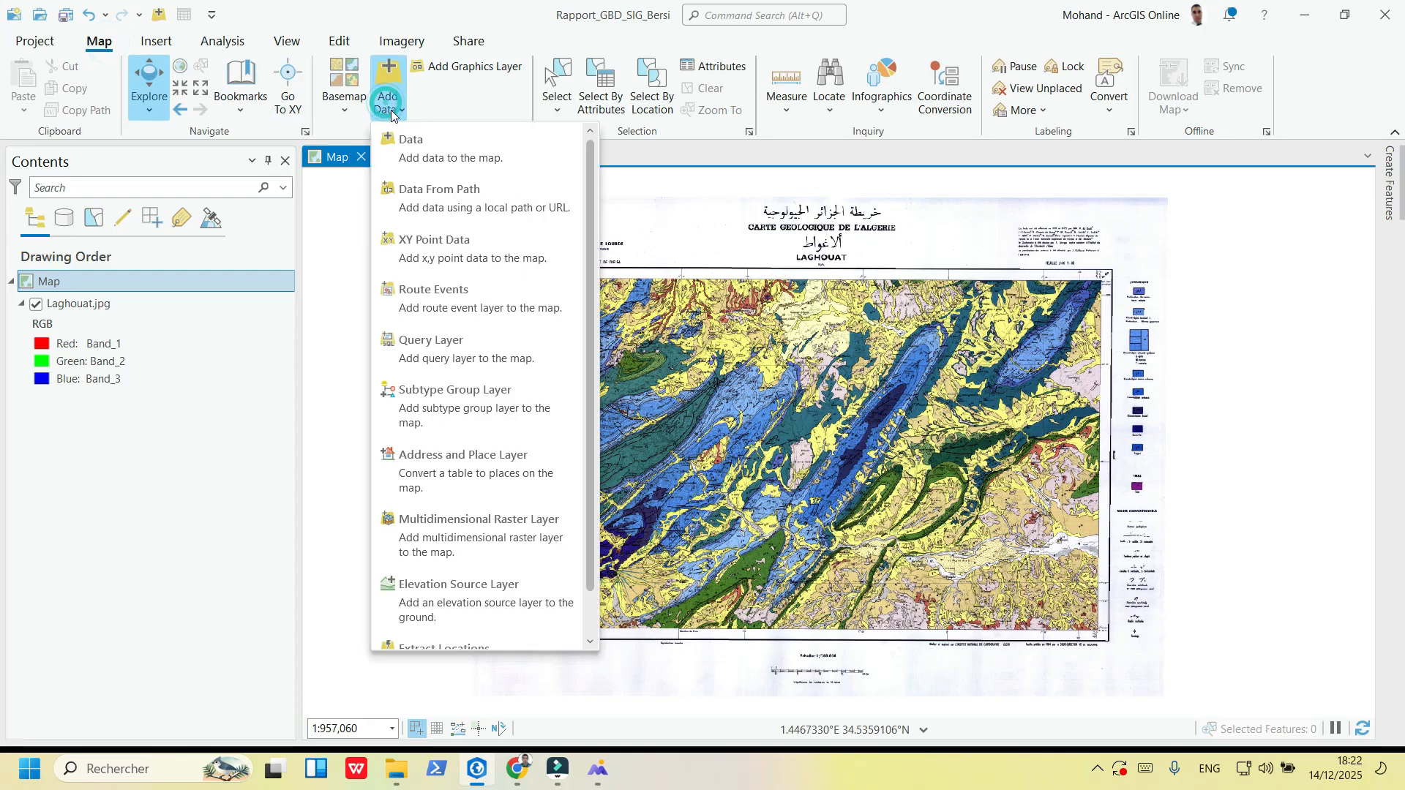
pyautogui.click(399, 140)
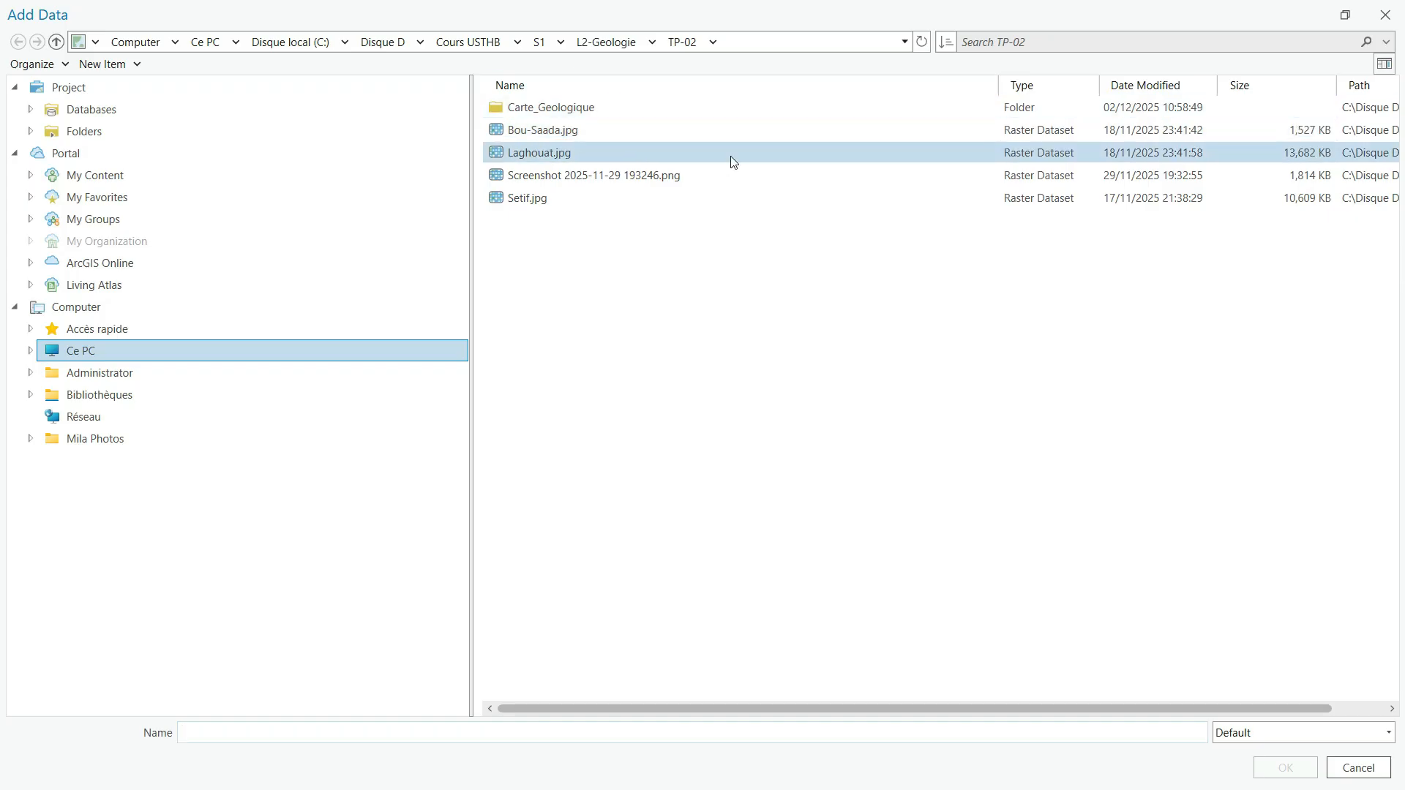
pyautogui.click(598, 44)
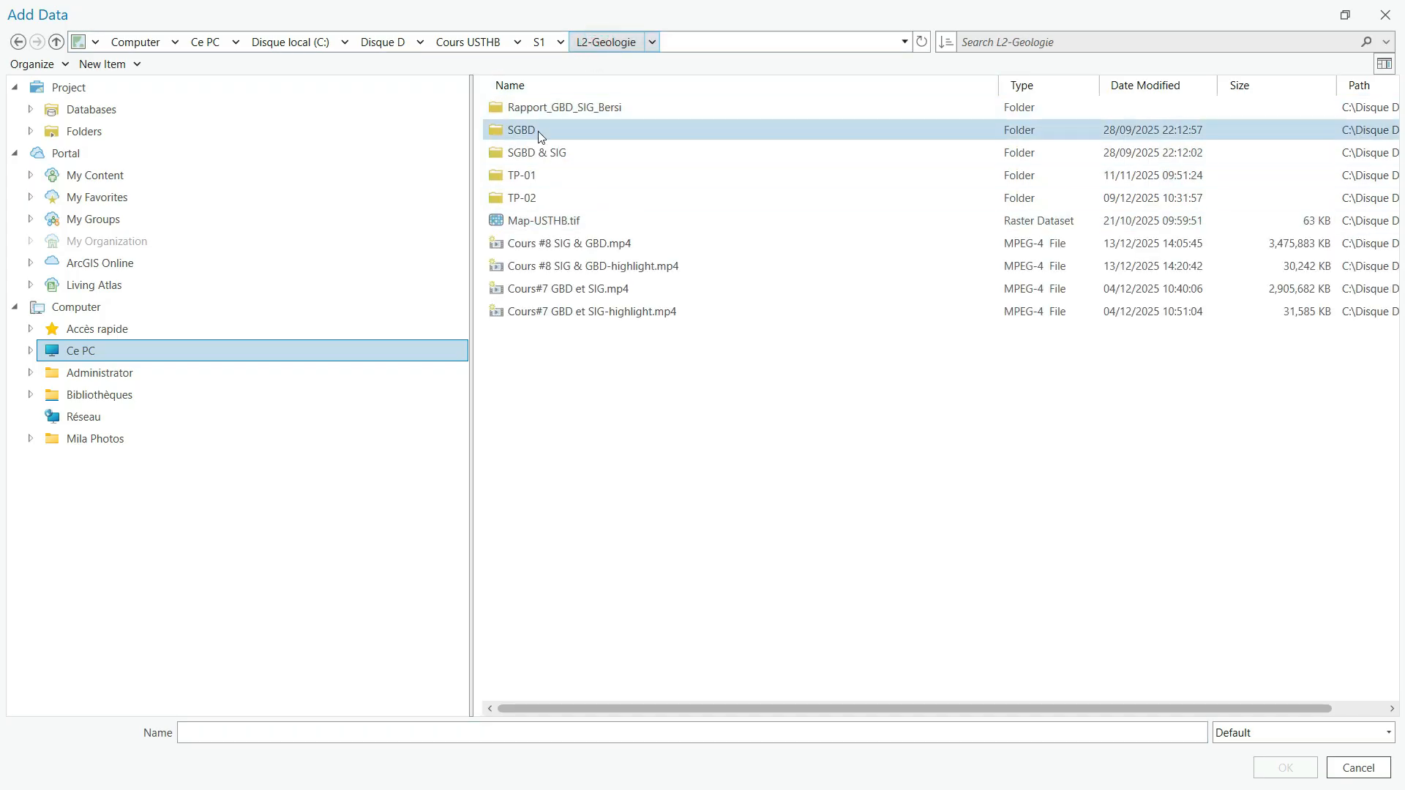
pyautogui.doubleClick(568, 110)
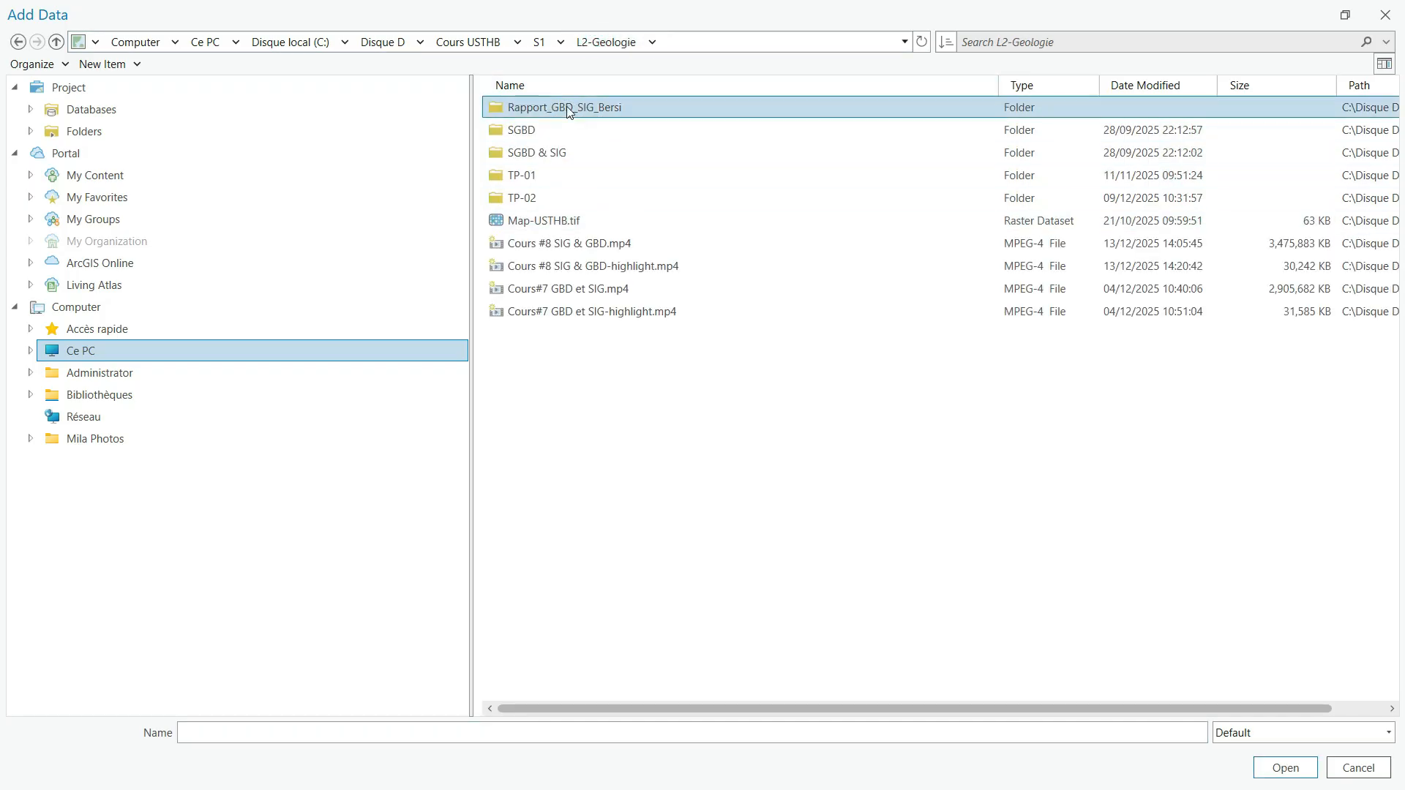
pyautogui.doubleClick(582, 111)
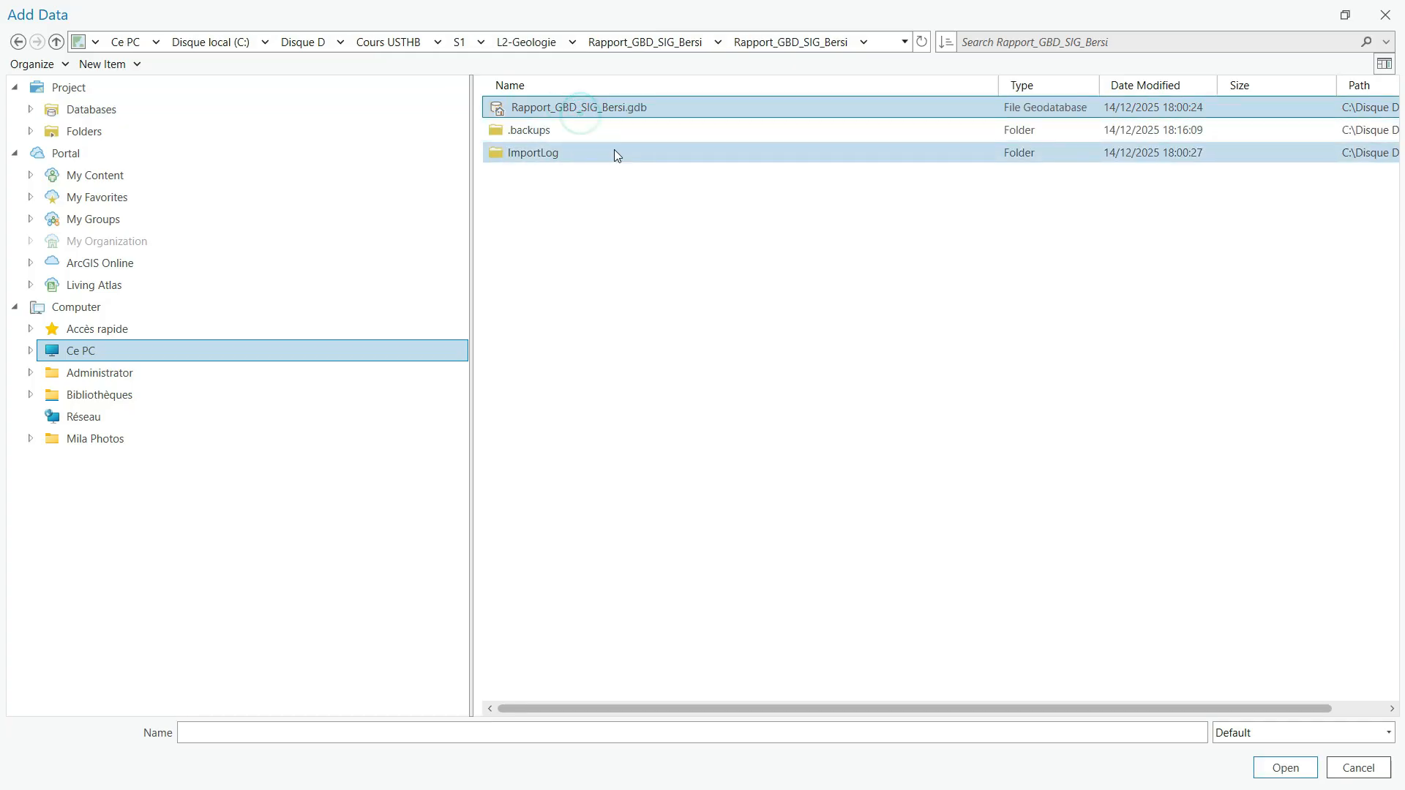
pyautogui.doubleClick(556, 108)
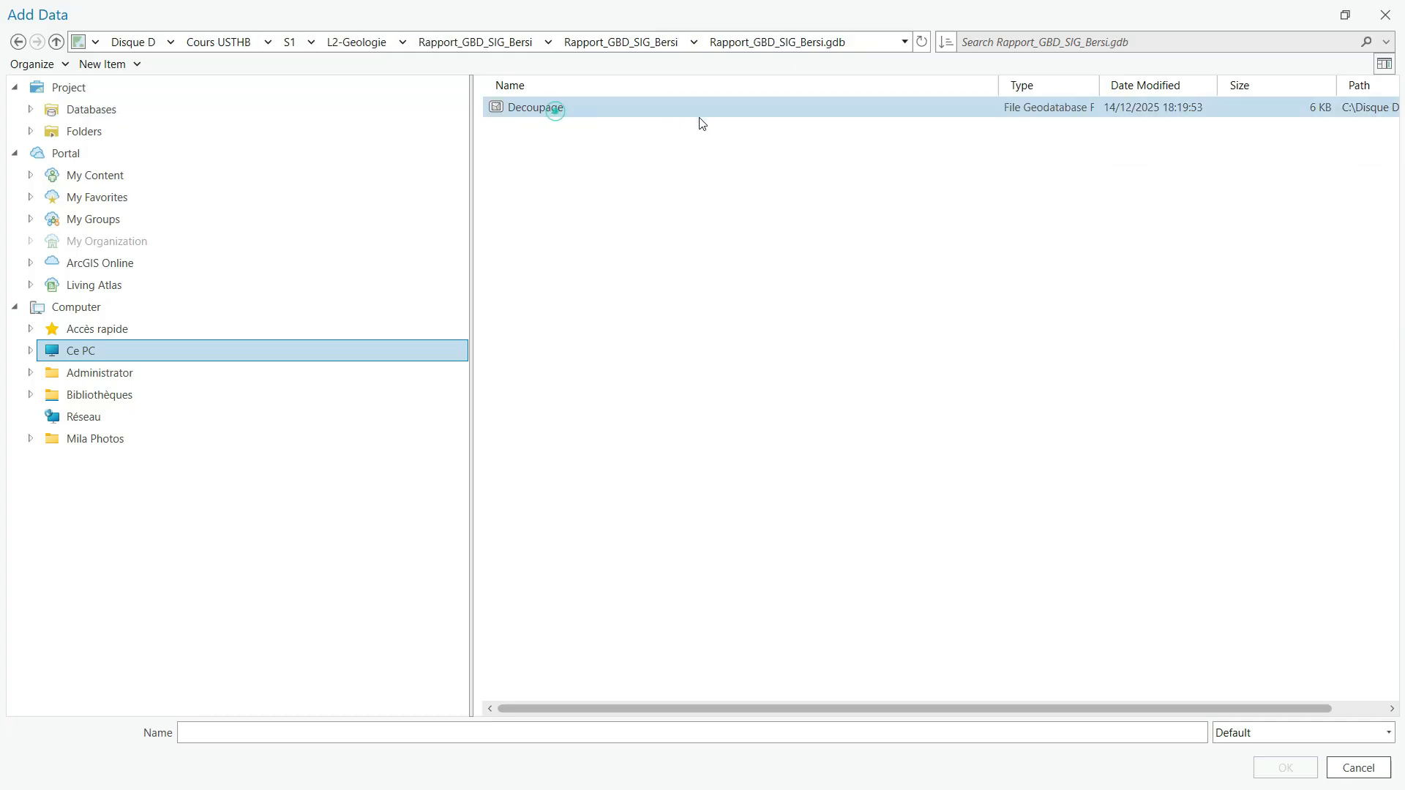
pyautogui.click(518, 111)
pyautogui.click(1285, 768)
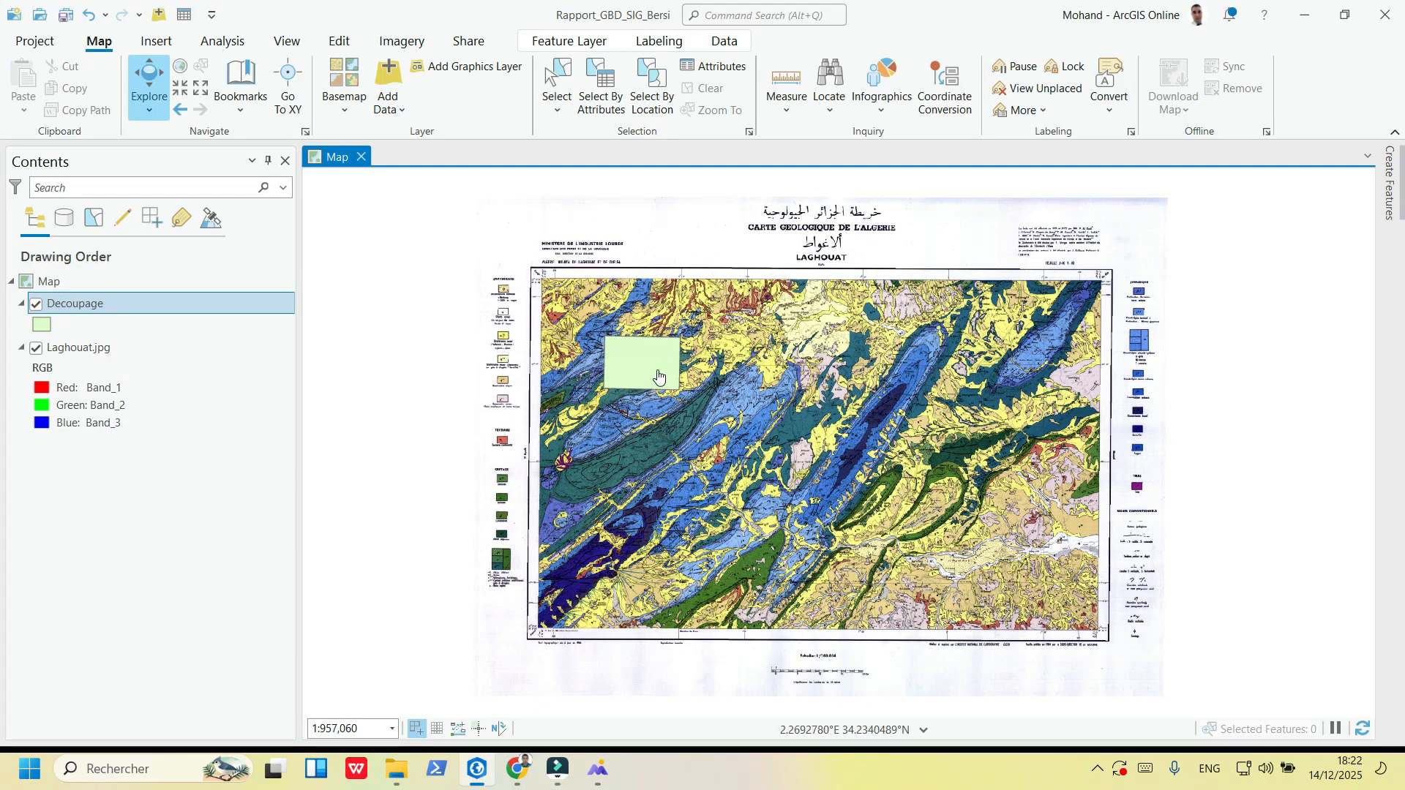
# - Zoom to the green Decoupage rectangle and open the Geoprocessing pane from the Analysis tab
pyautogui.scroll(3, 644, 365)
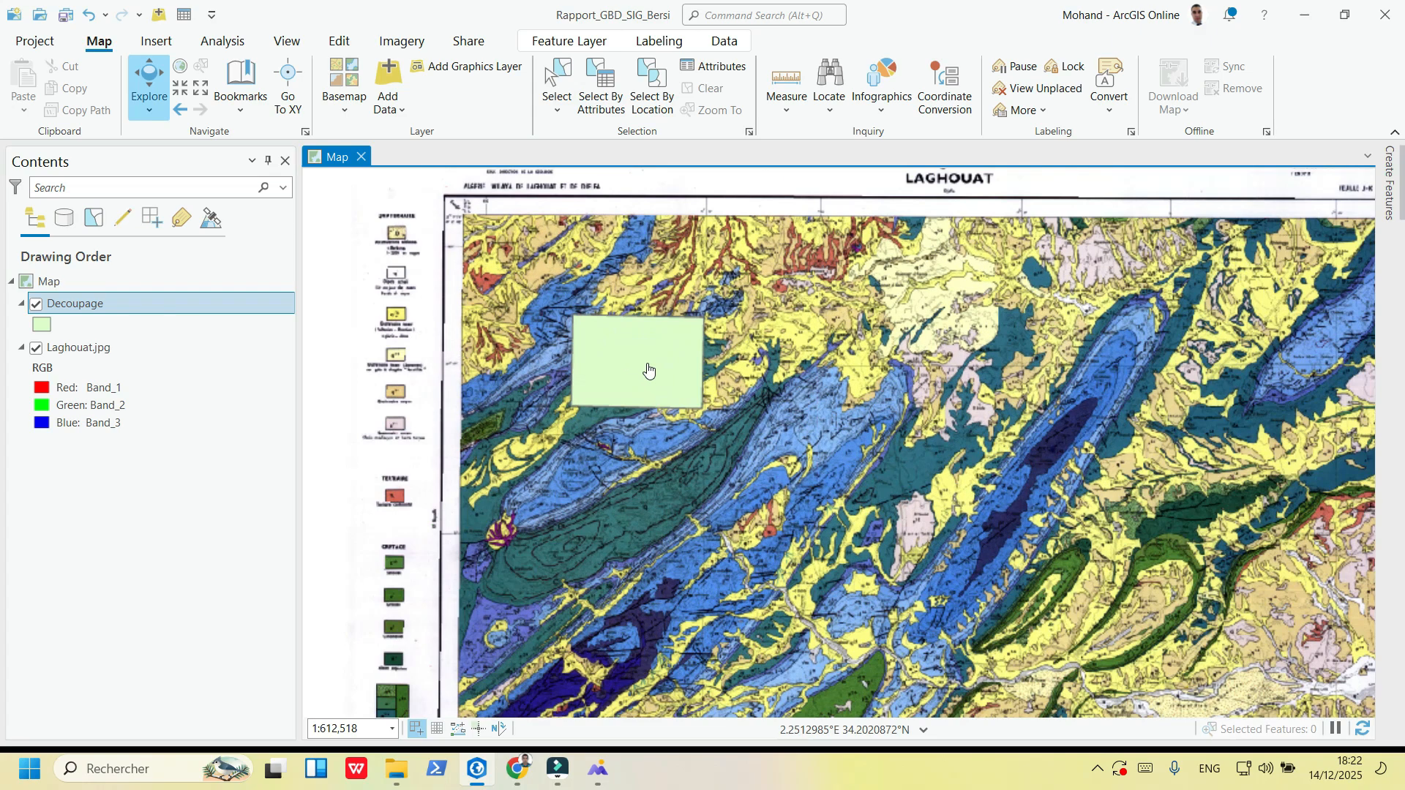
pyautogui.scroll(2, 649, 371)
pyautogui.scroll(-1, 649, 371)
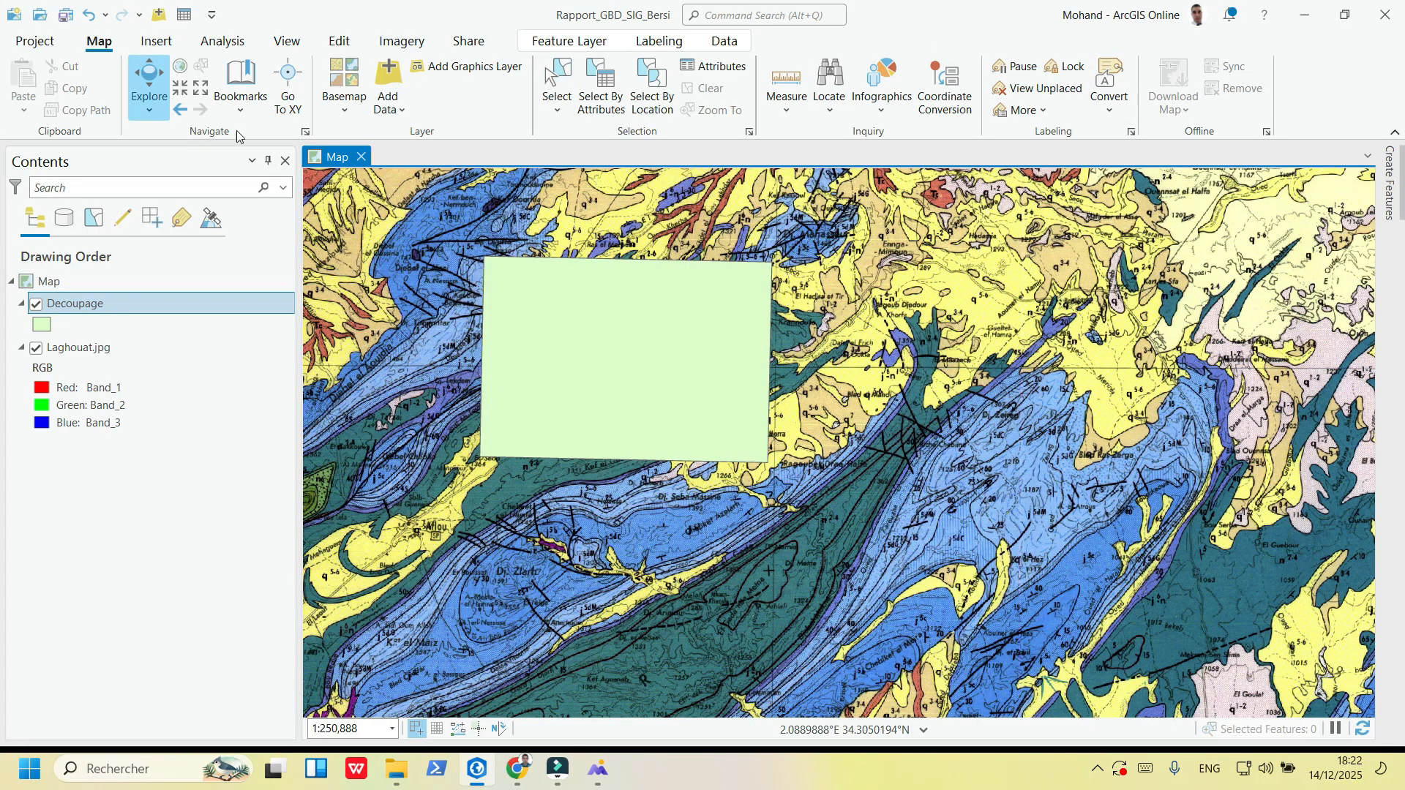
pyautogui.click(405, 40)
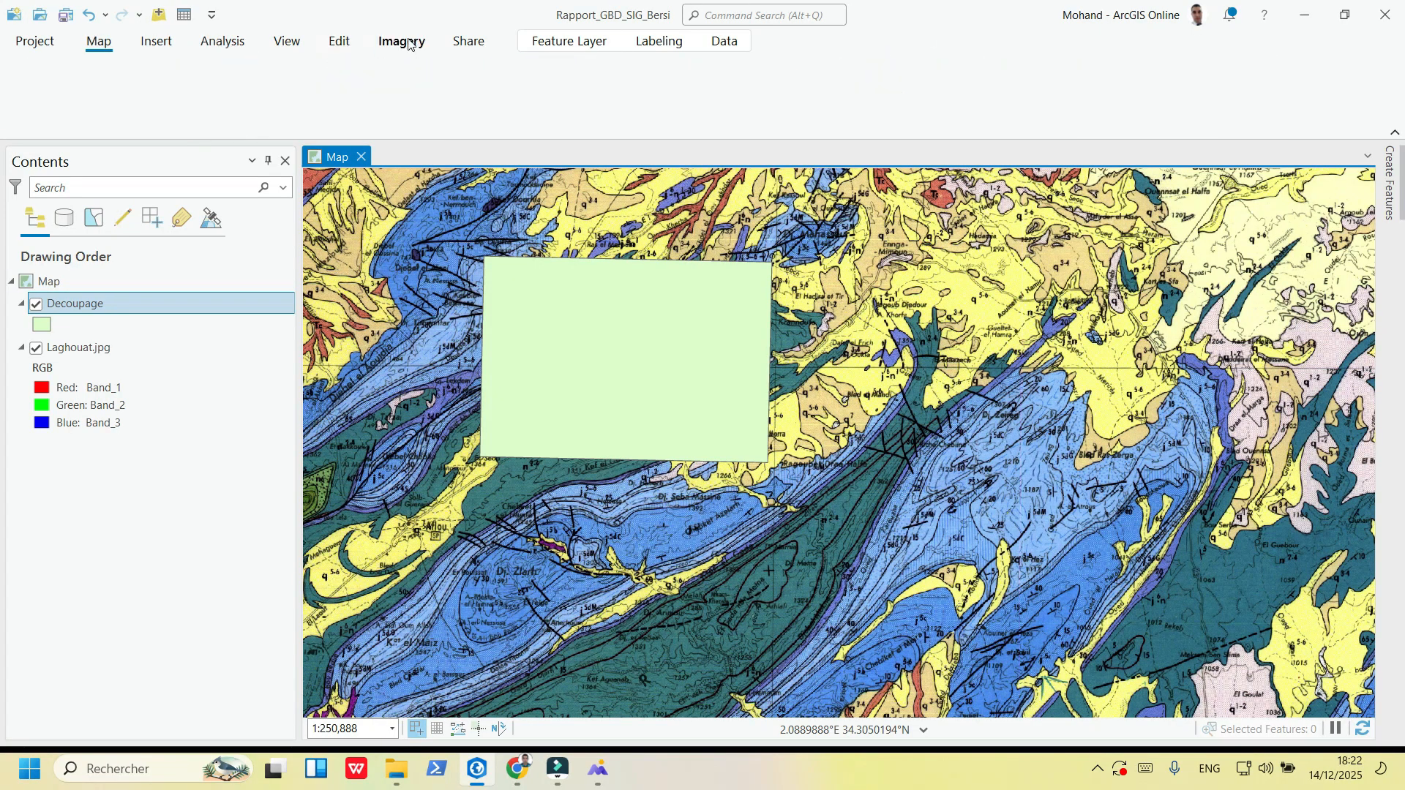
pyautogui.click(222, 42)
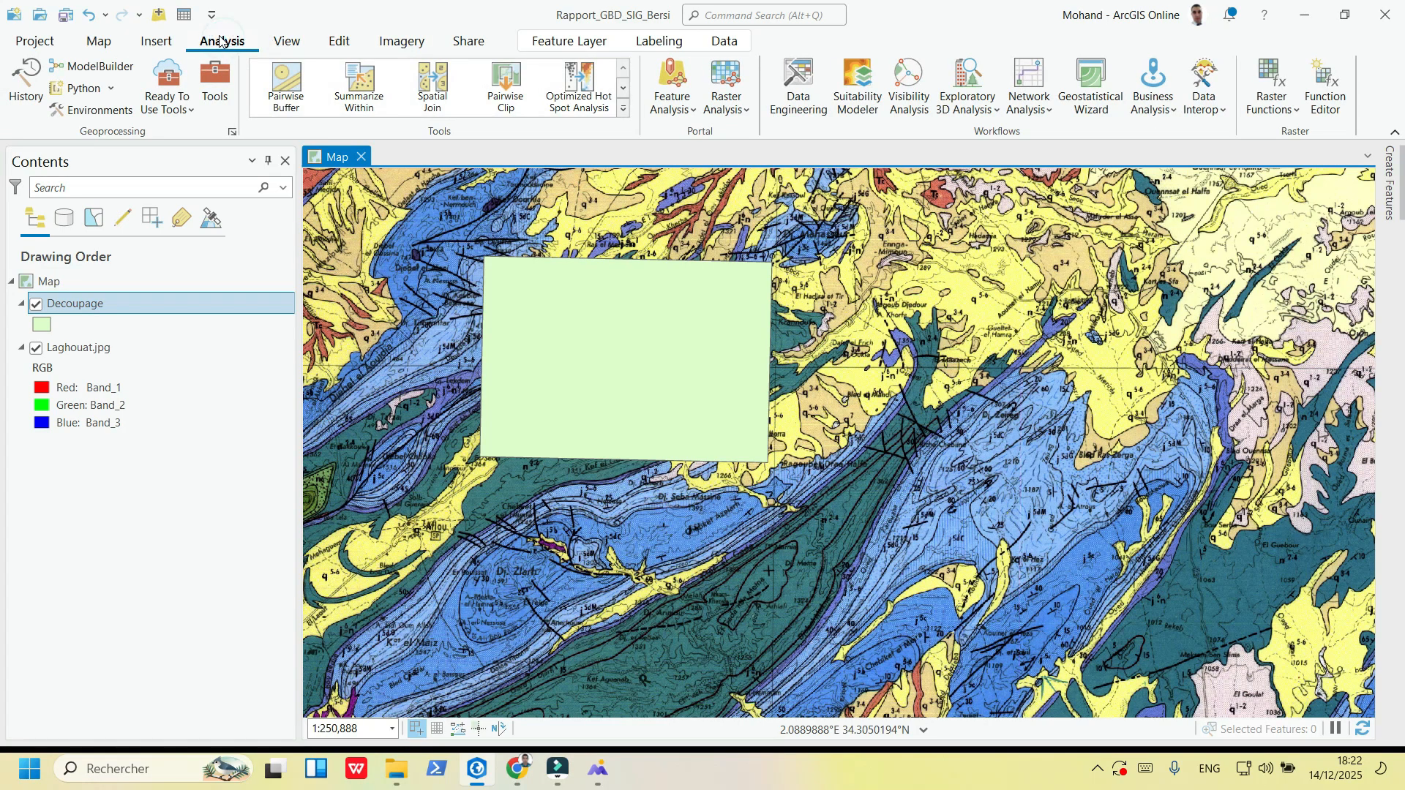
pyautogui.click(207, 84)
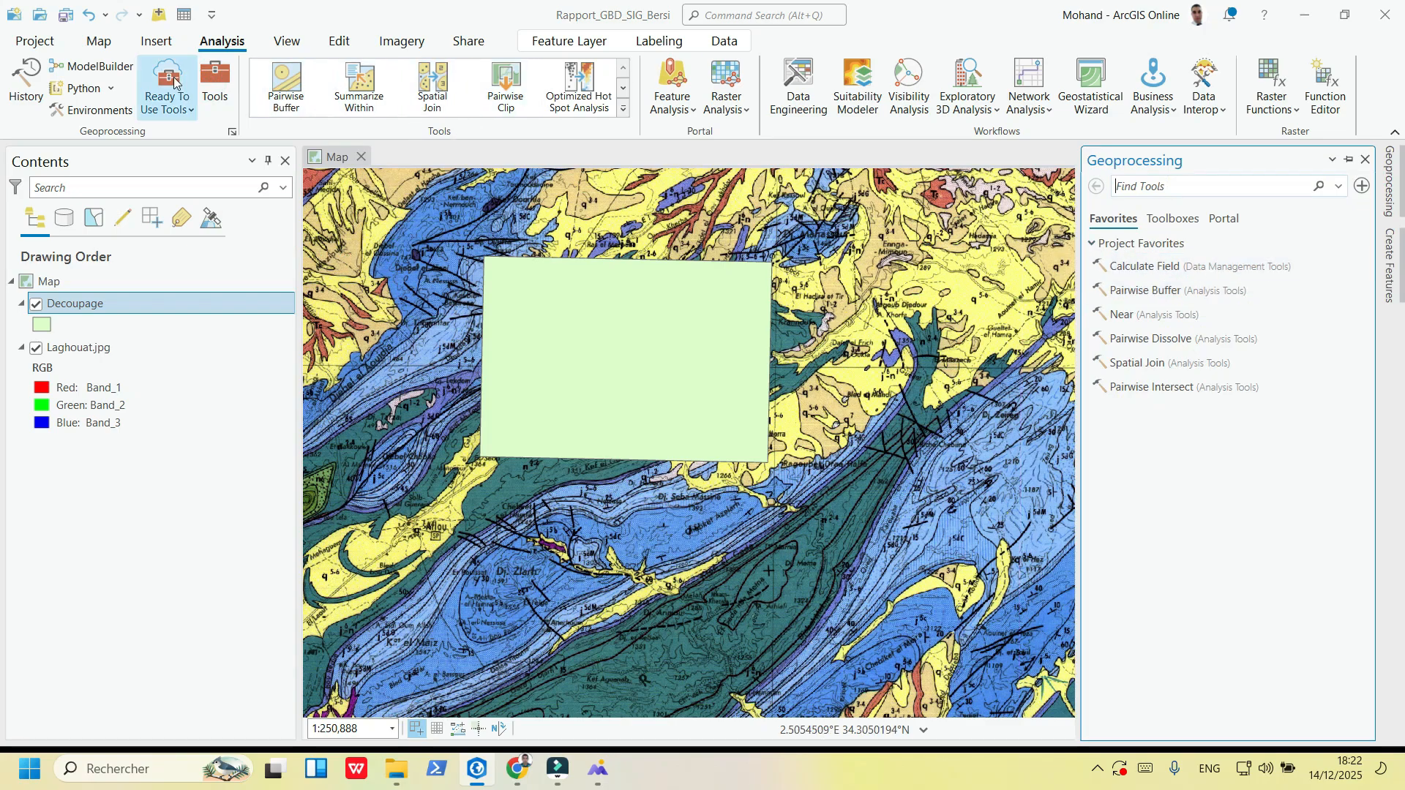
# - Search the Geoprocessing pane for 'clip', then close and reopen the pane
pyautogui.click(1136, 182)
pyautogui.write('clip')
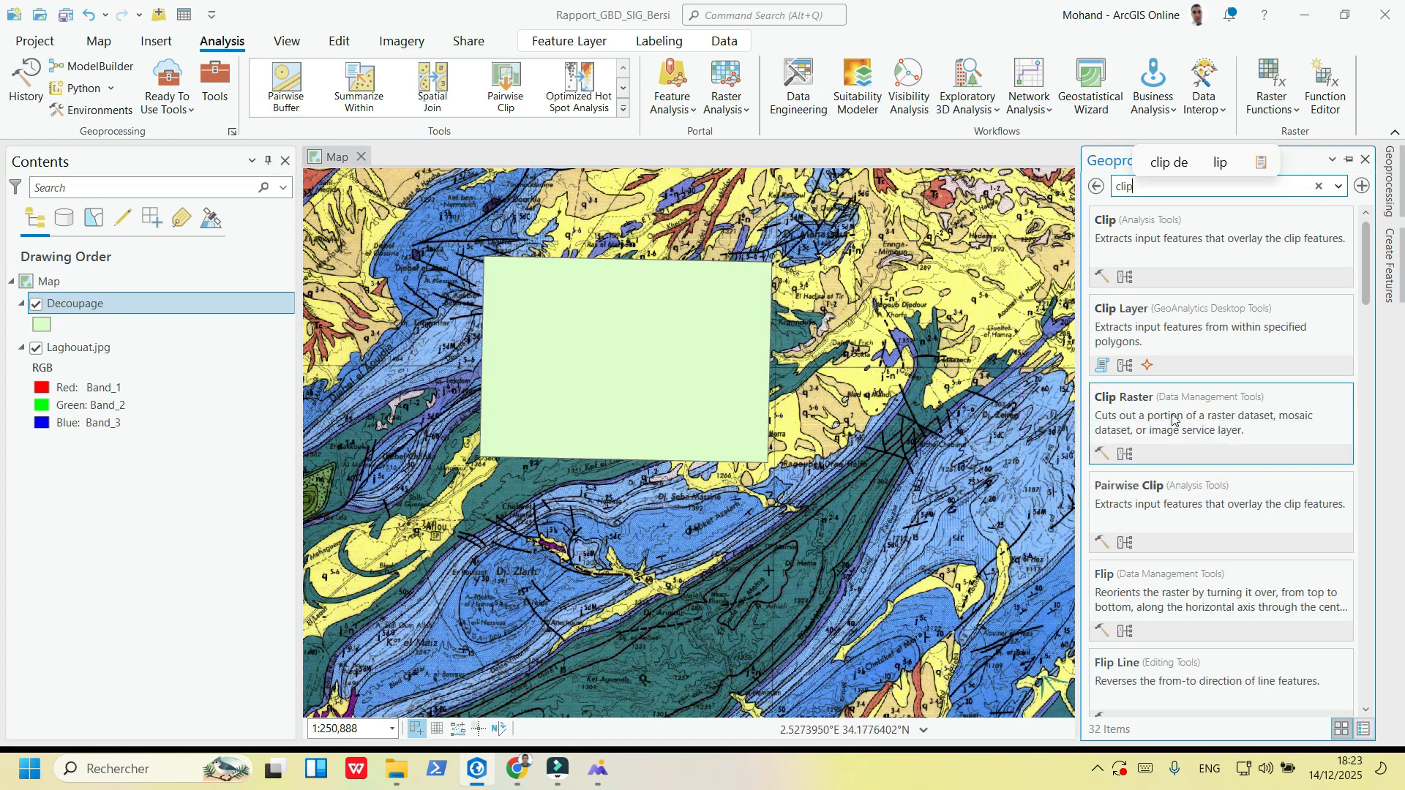
pyautogui.click(1365, 160)
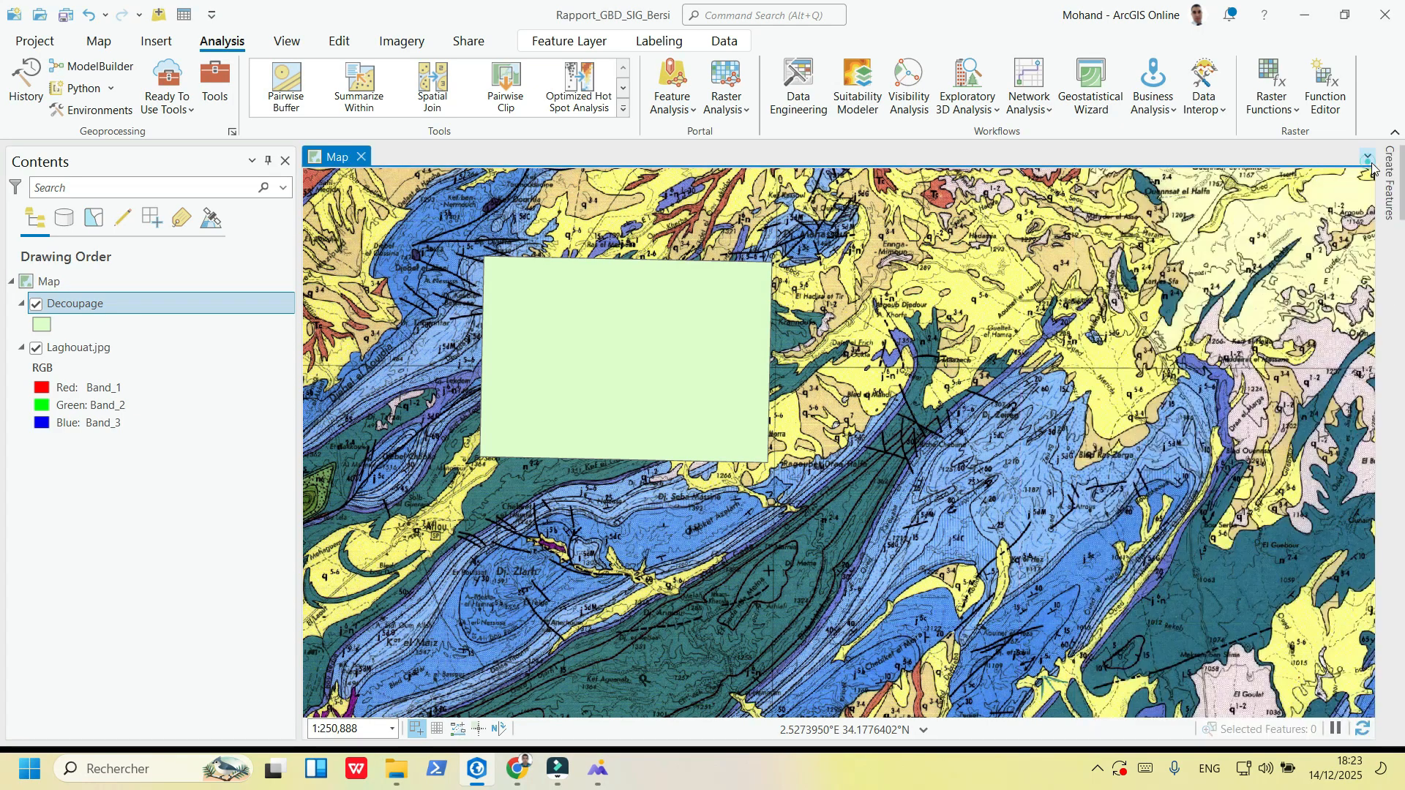
pyautogui.click(215, 81)
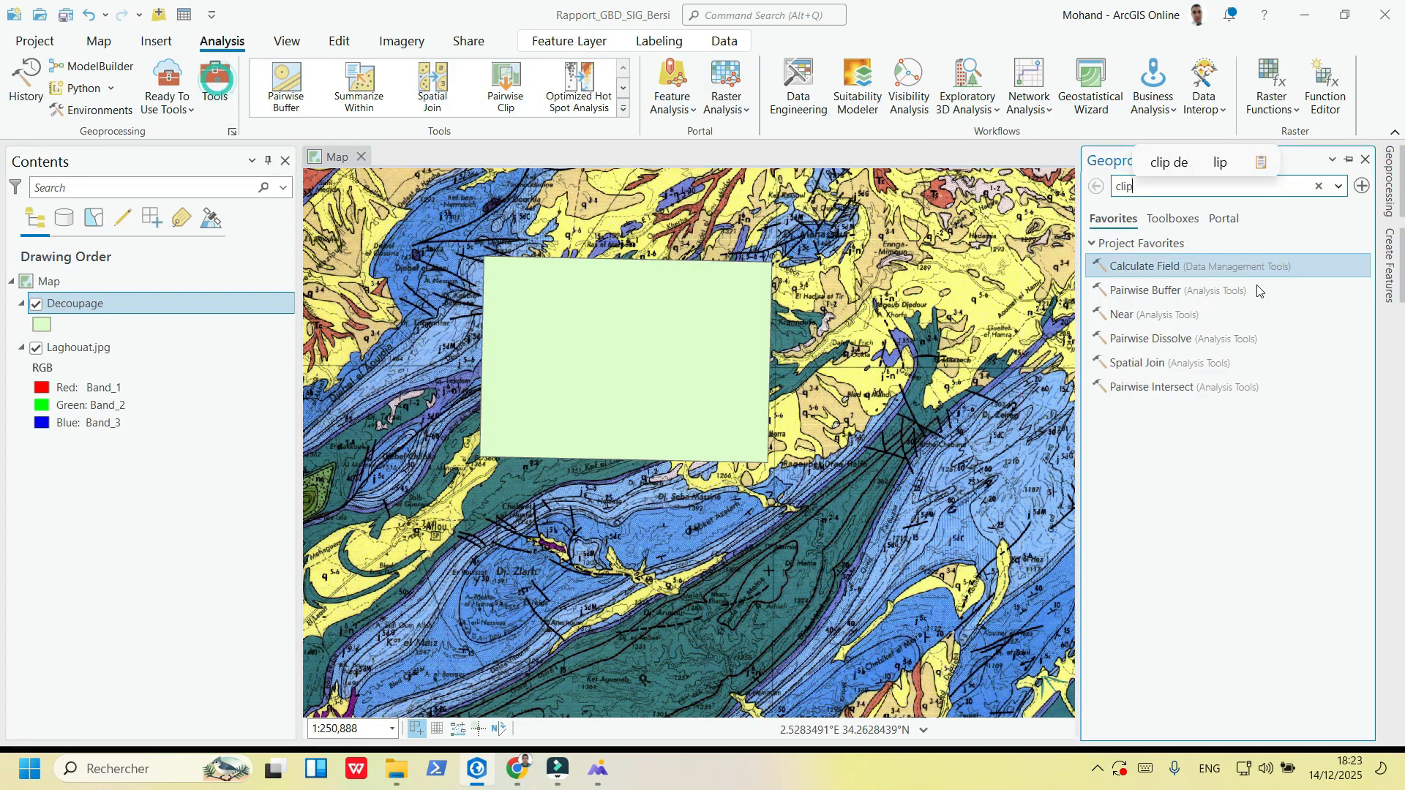
# - Browse Toolboxes through Data Management Tools > Raster > Raster Processing to Clip Raster
pyautogui.click(1175, 219)
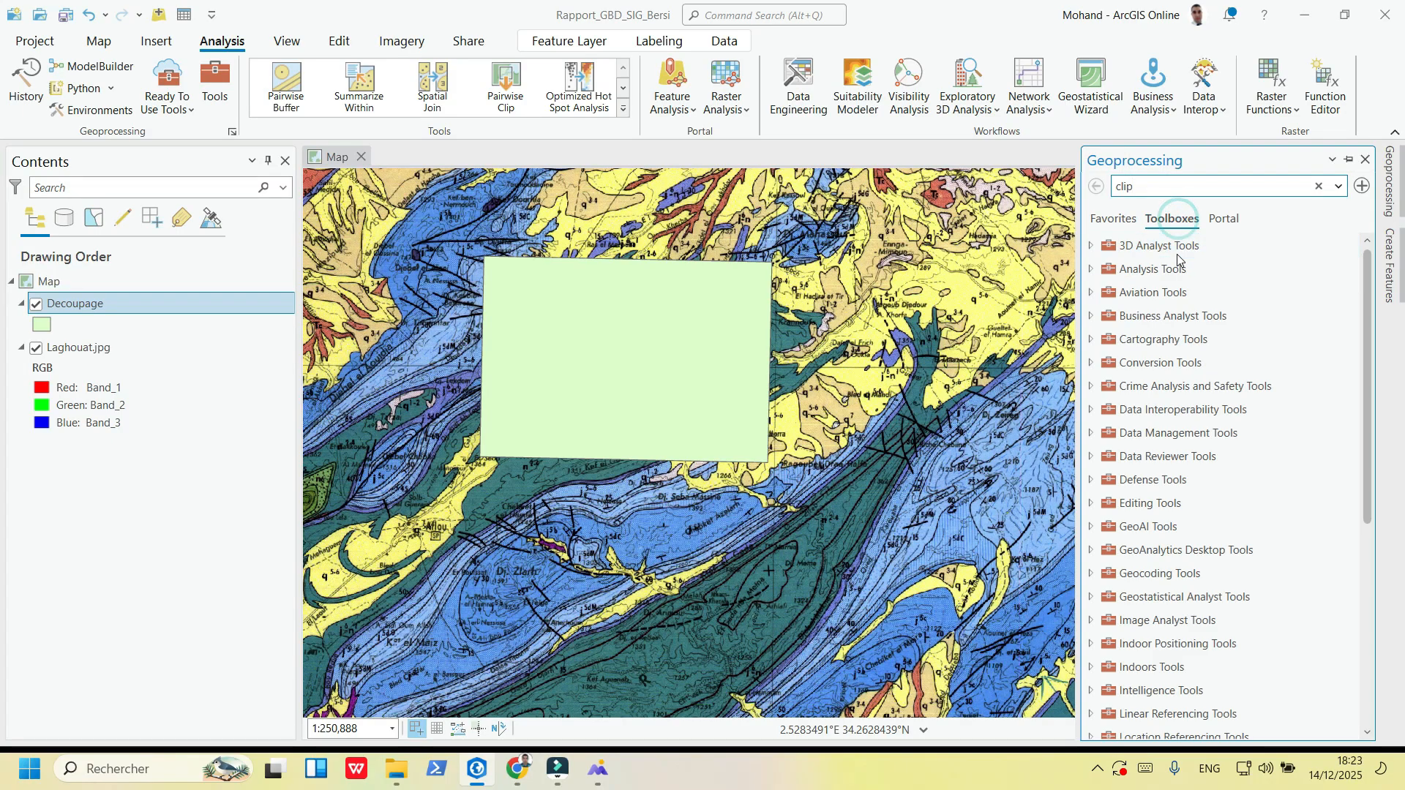
pyautogui.scroll(-2, 1189, 362)
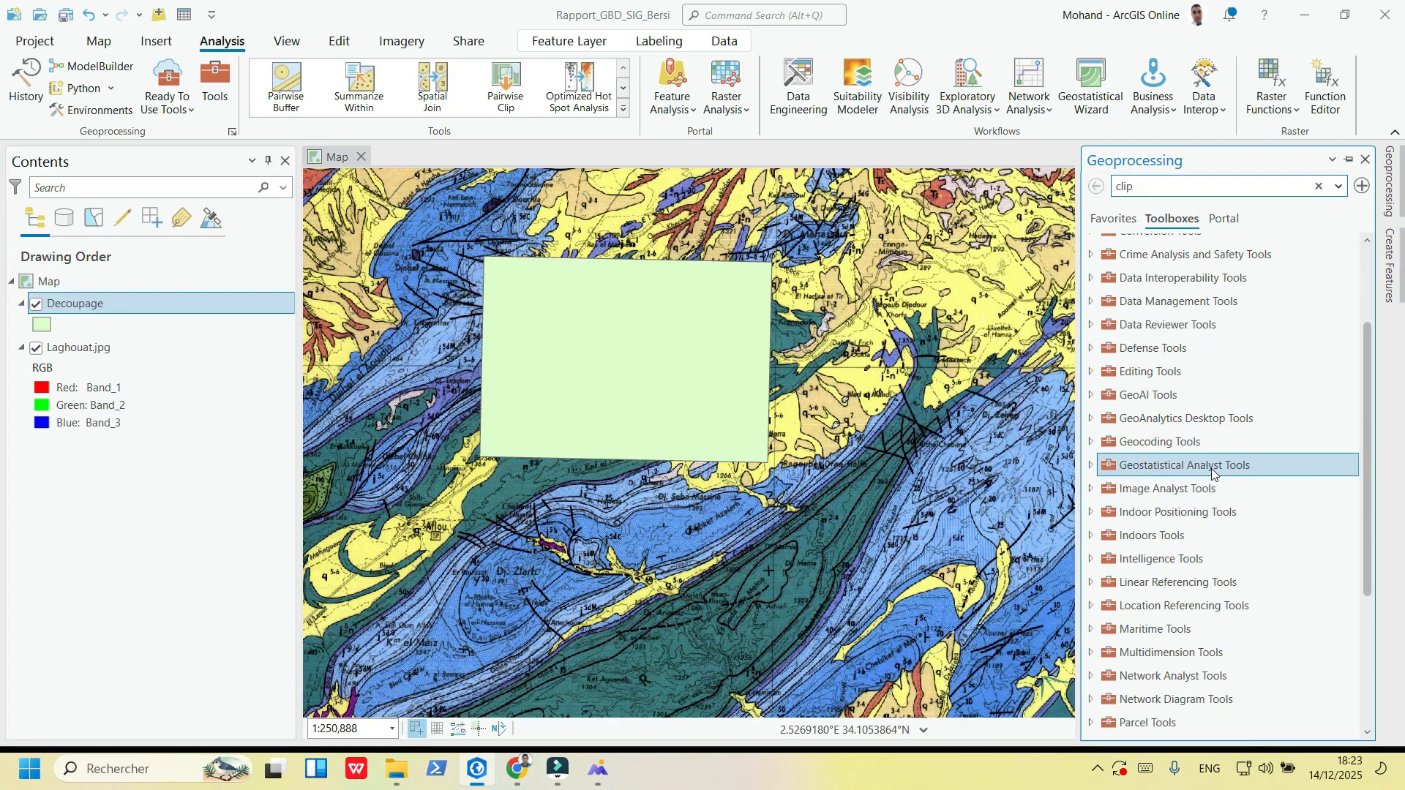
pyautogui.scroll(-1, 1209, 479)
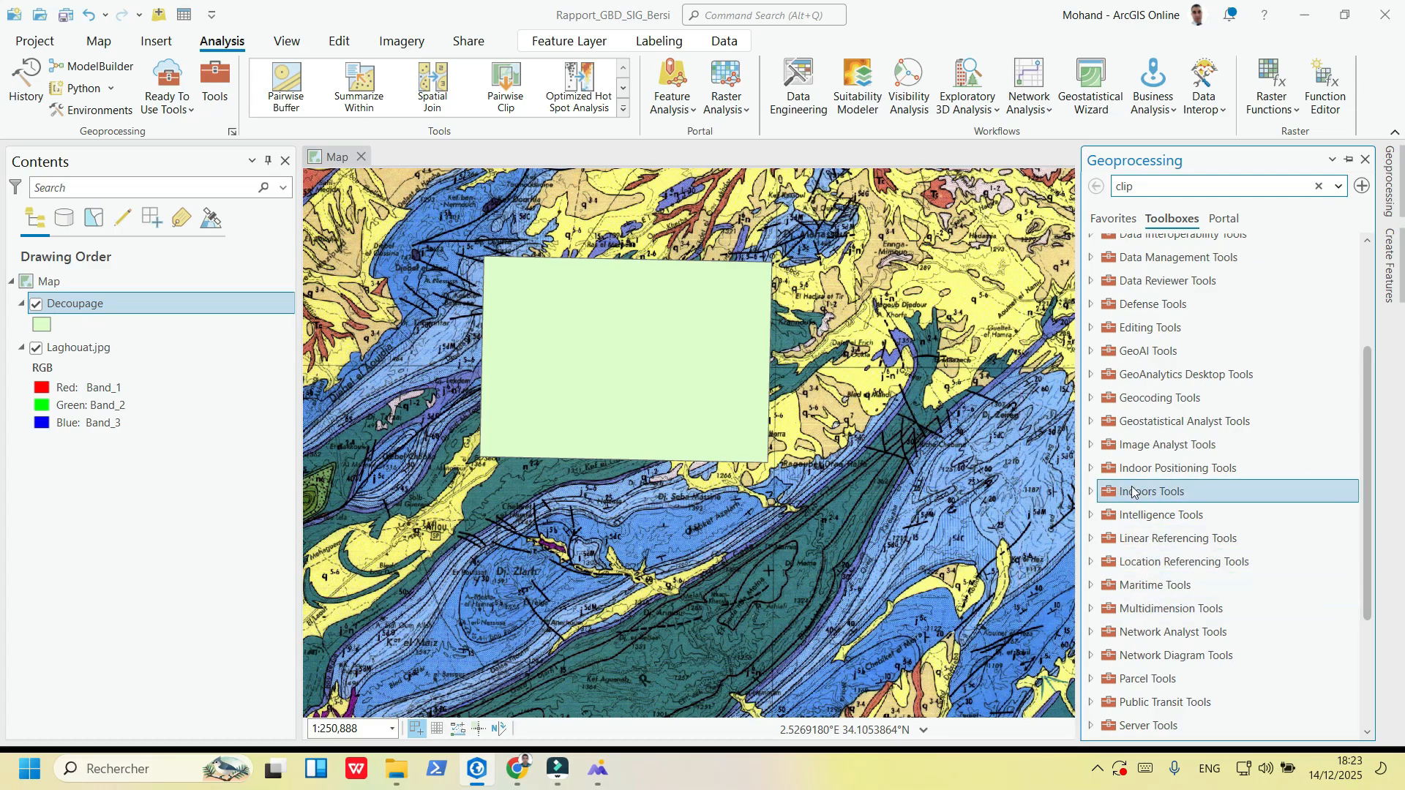
pyautogui.scroll(-1, 1147, 462)
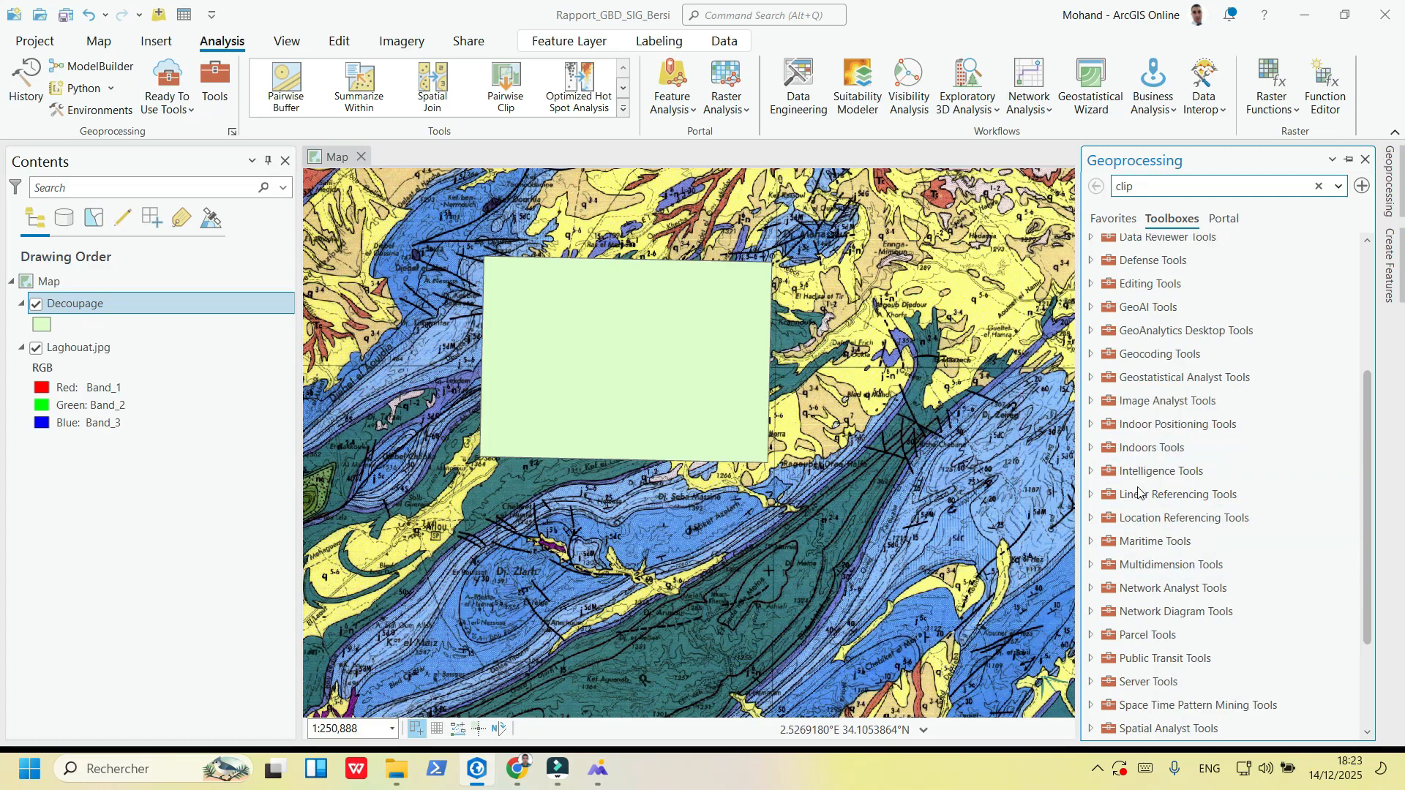
pyautogui.scroll(1, 1133, 408)
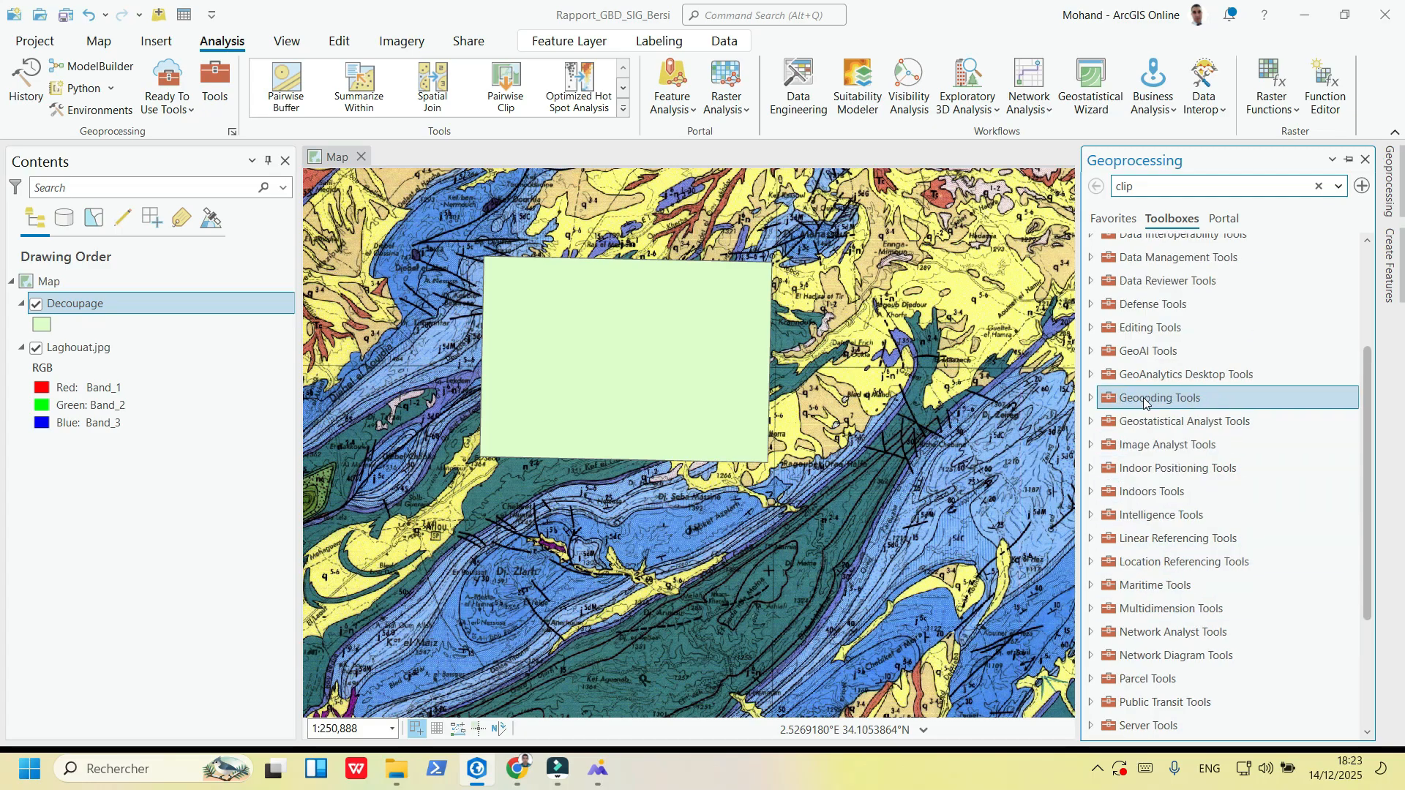
pyautogui.click(1097, 262)
pyautogui.scroll(-2, 1158, 596)
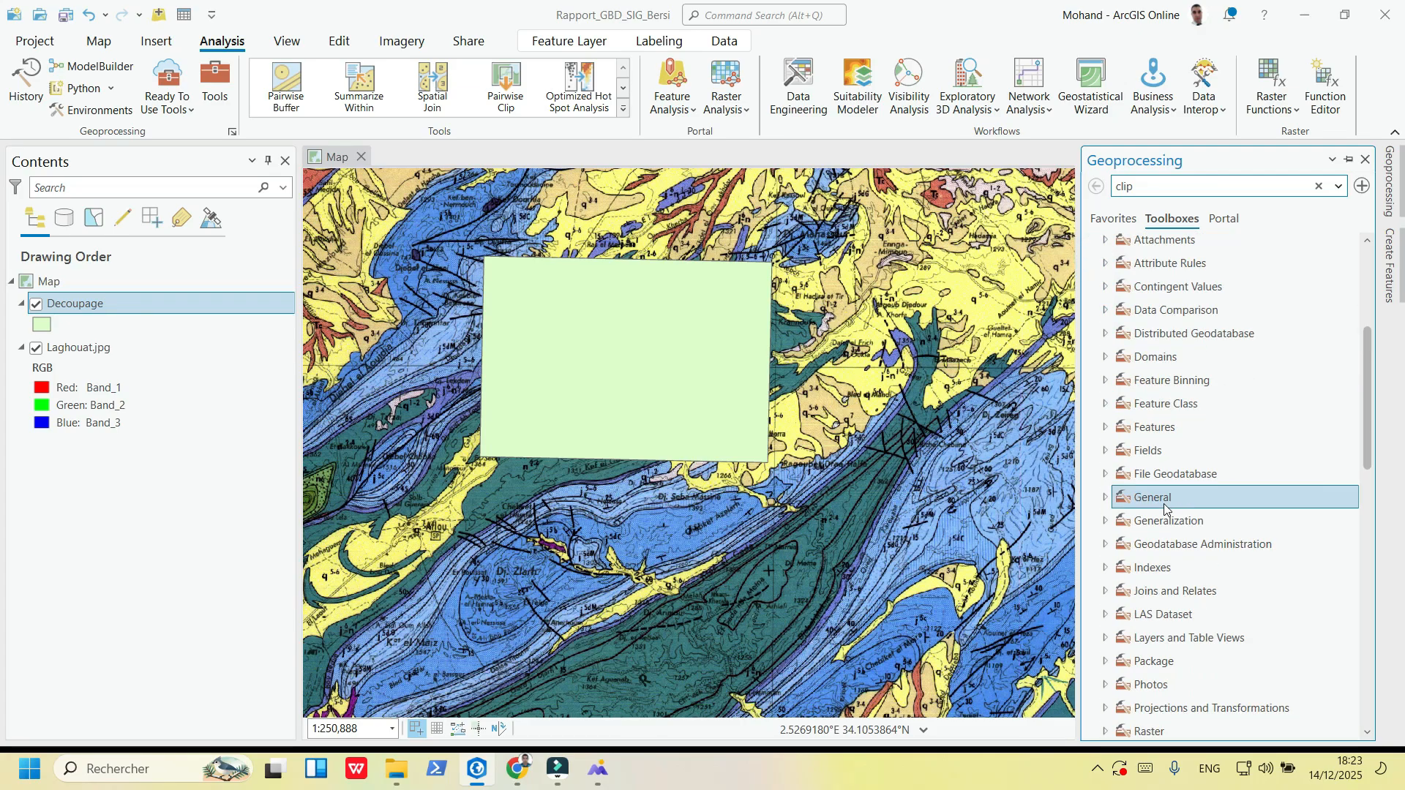
pyautogui.scroll(-1, 1156, 648)
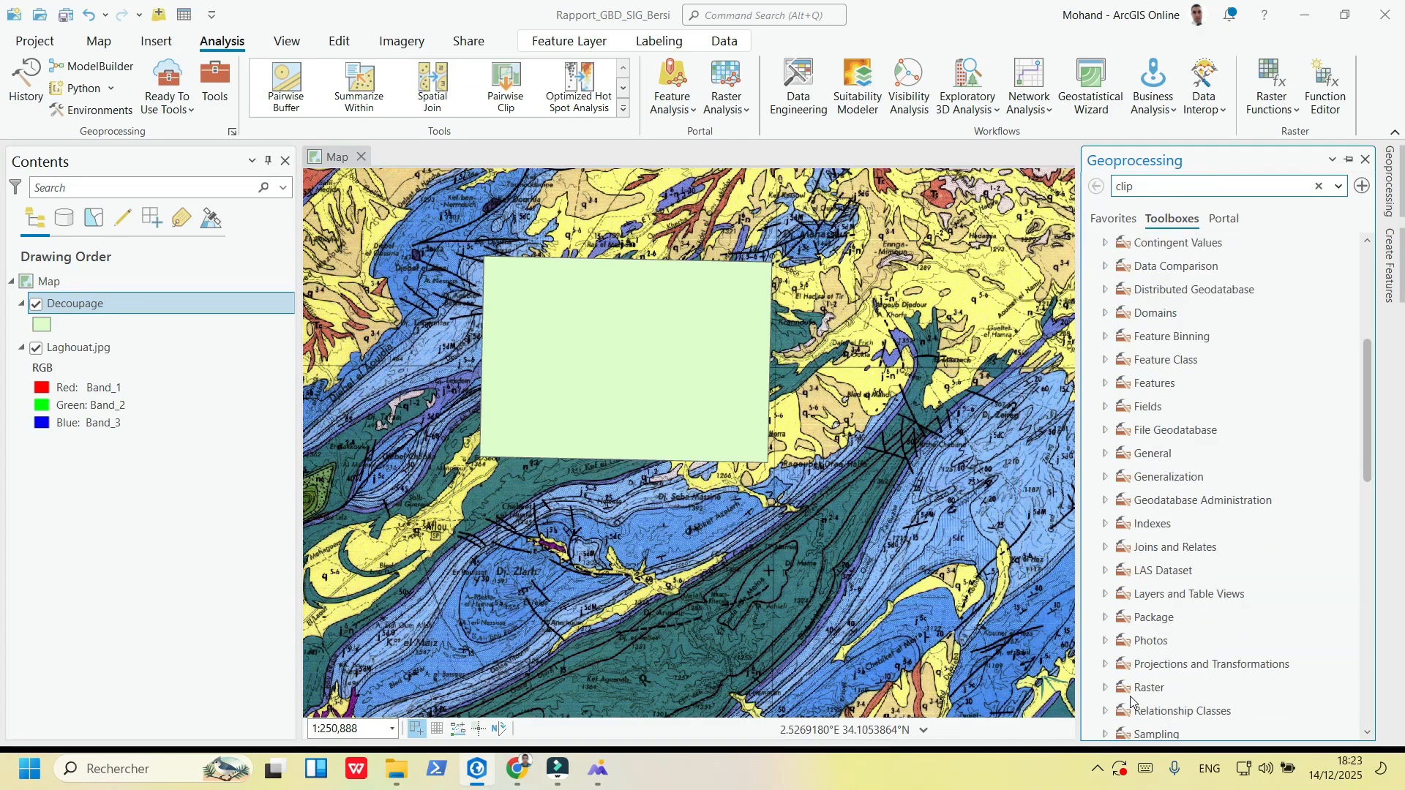
pyautogui.click(1105, 688)
pyautogui.scroll(-2, 1196, 682)
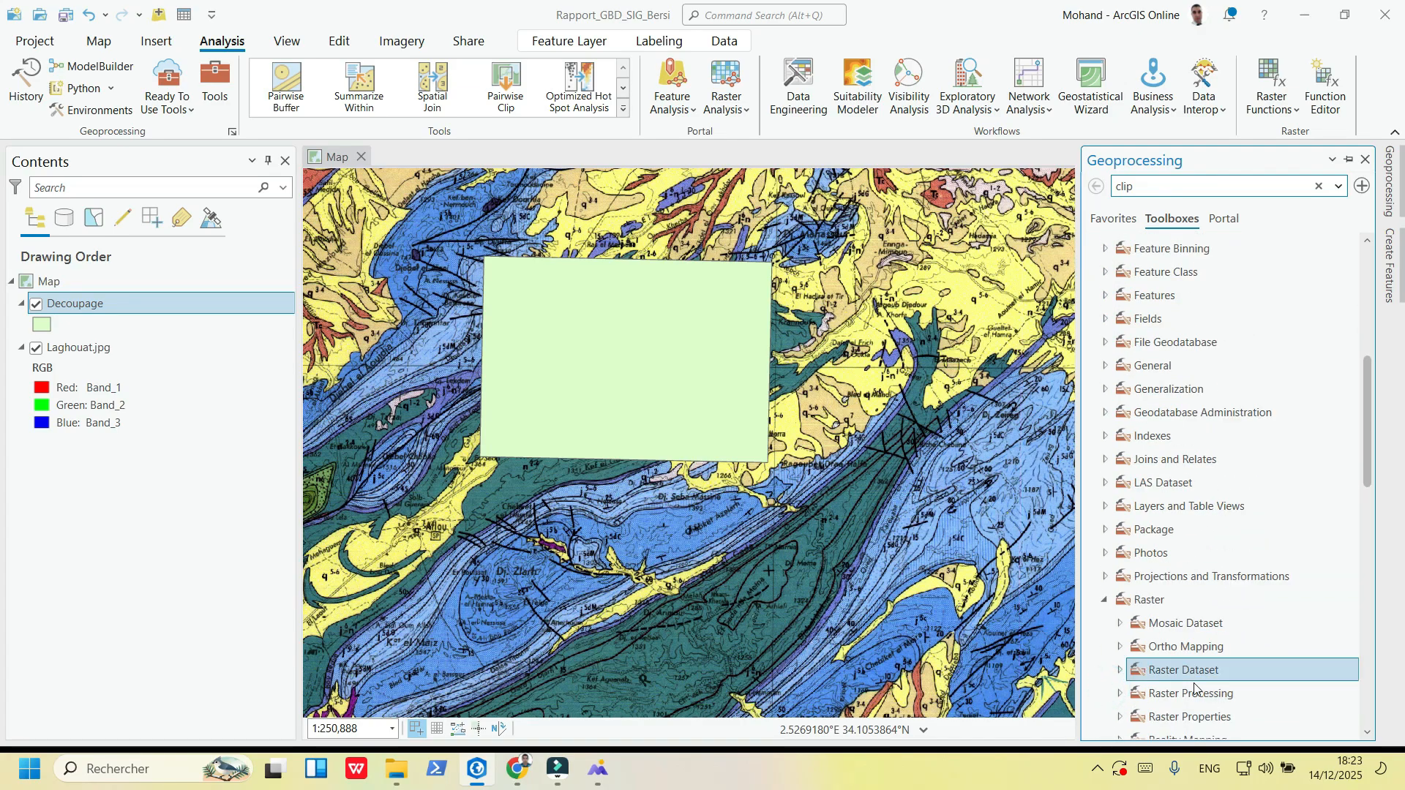
pyautogui.scroll(-1, 1212, 680)
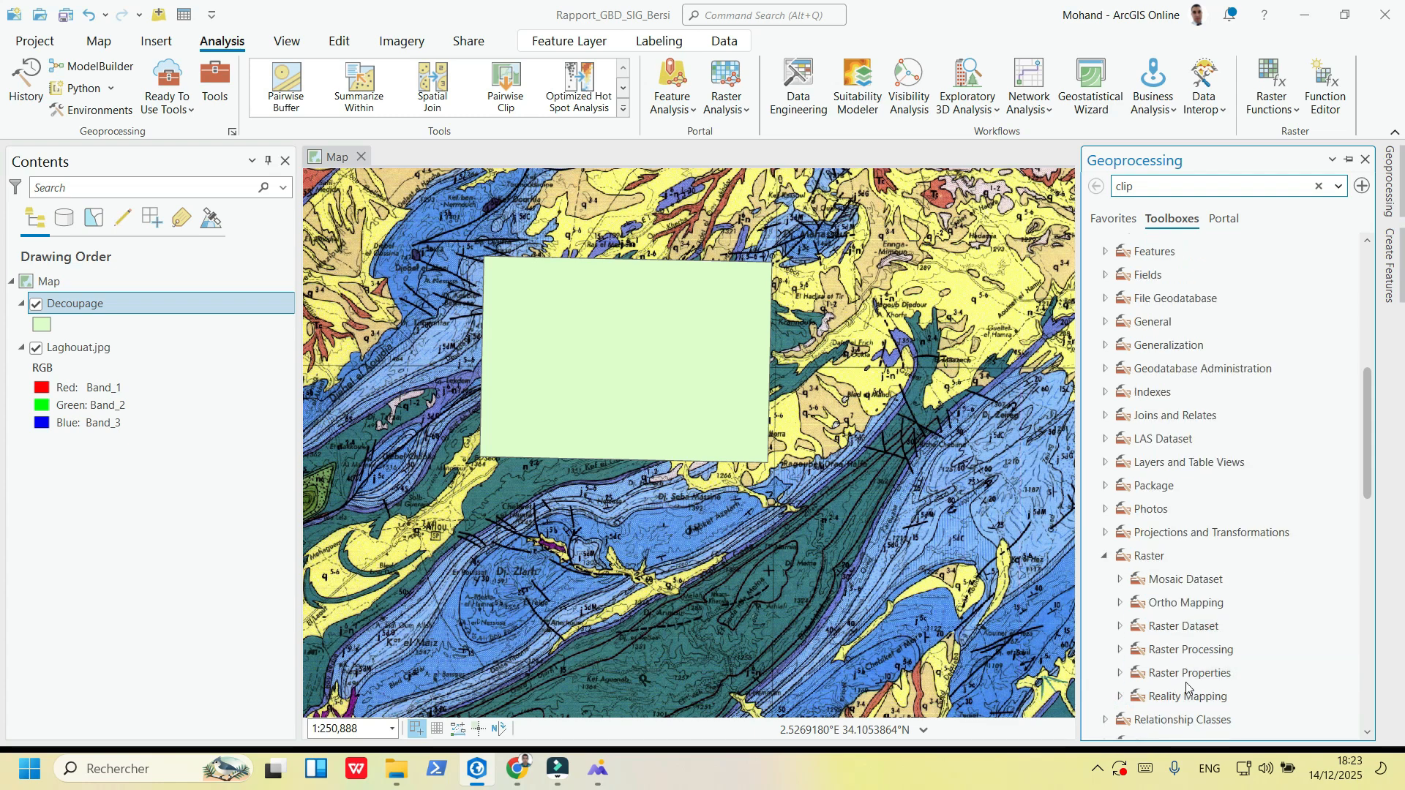
pyautogui.click(1120, 649)
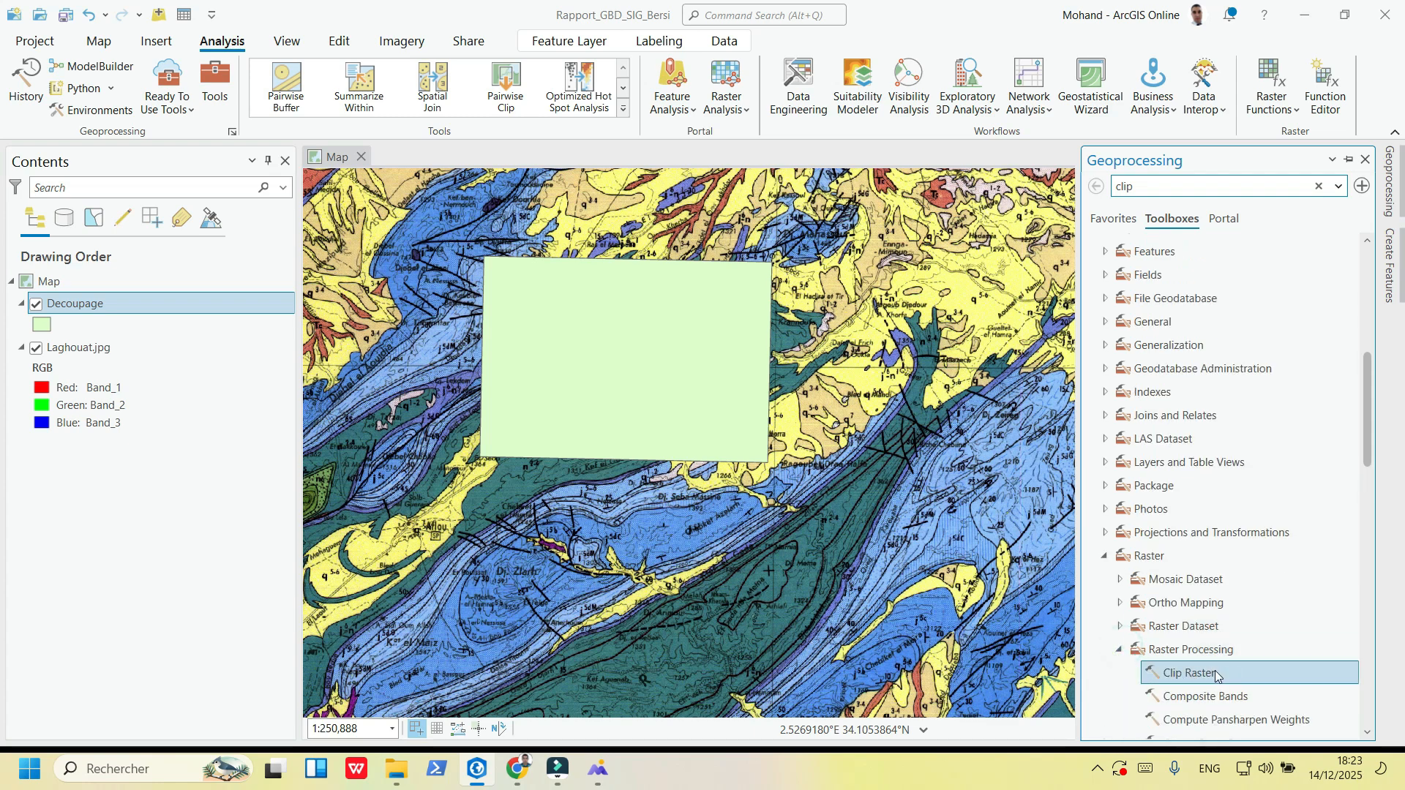
pyautogui.click(1185, 674)
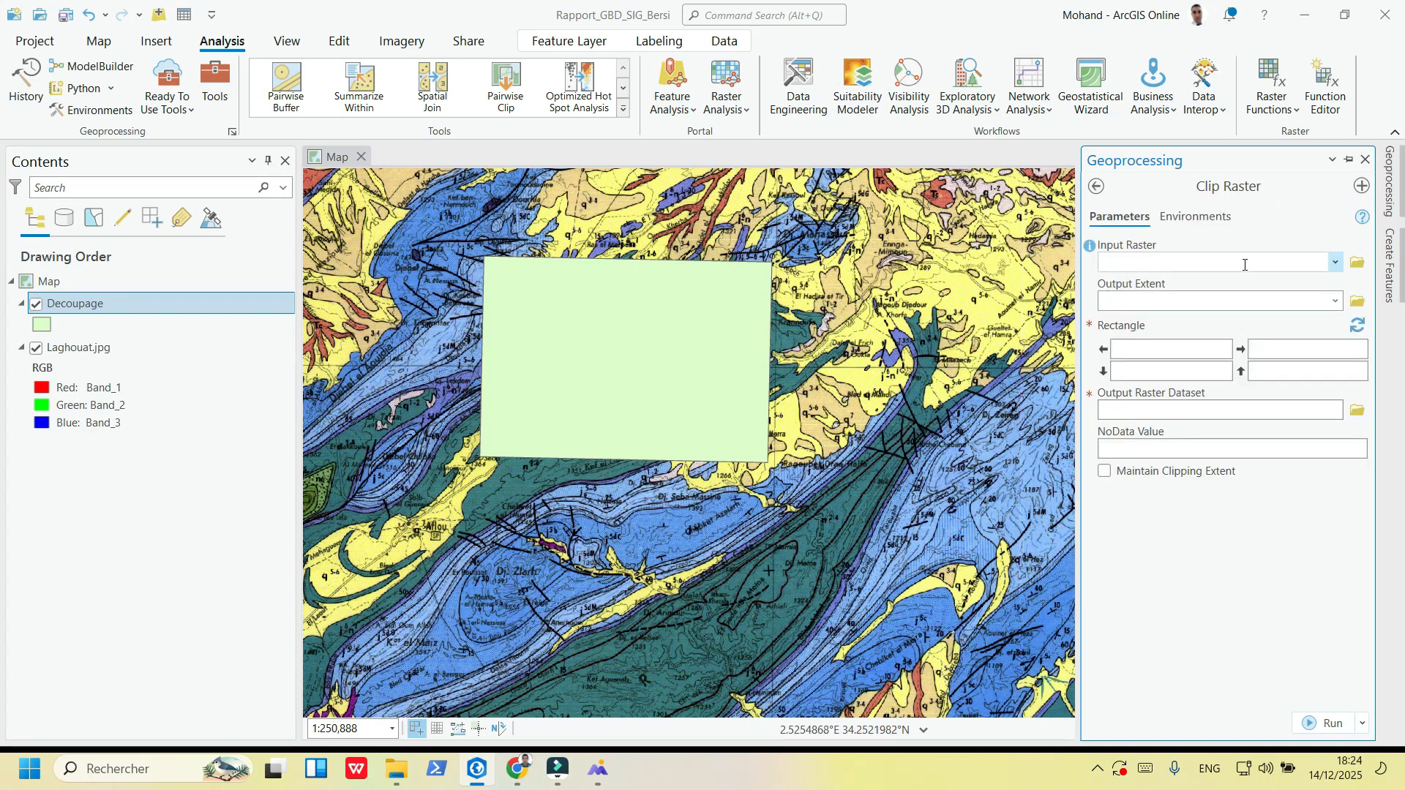
# - Set Clip Raster input to Laghouat.jpg and extent to Decoupage, clipping by its geometry
pyautogui.click(1338, 263)
pyautogui.click(1170, 287)
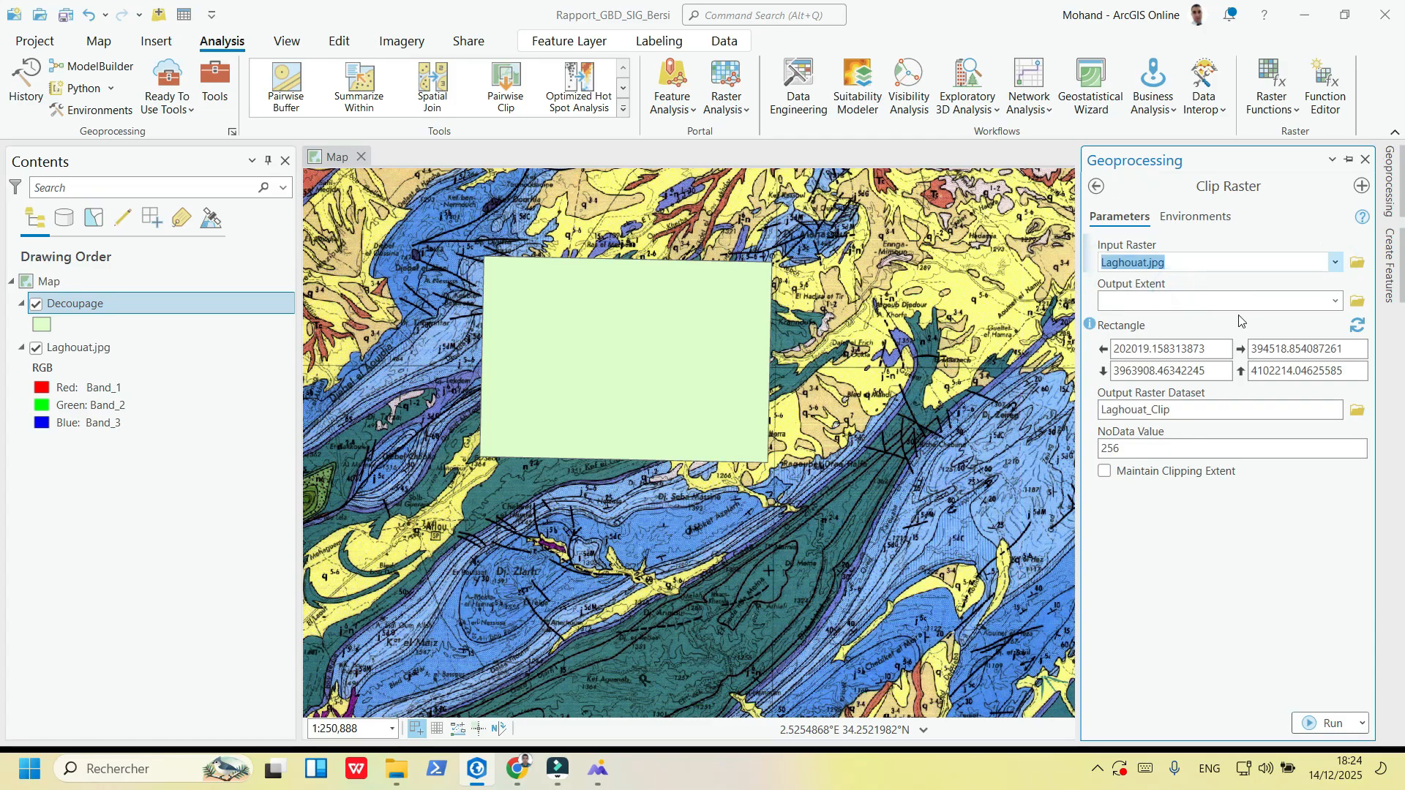
pyautogui.click(1336, 302)
pyautogui.click(1337, 305)
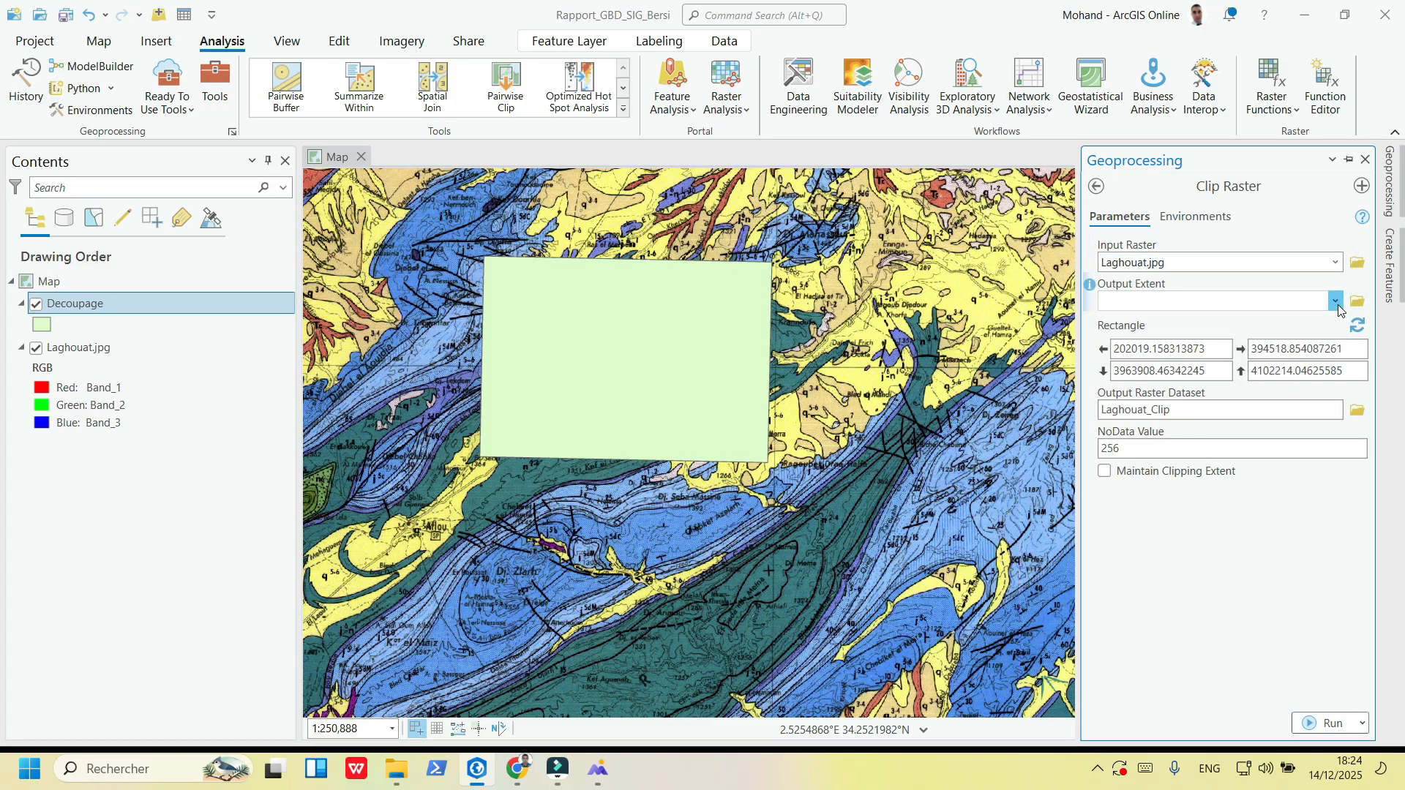
pyautogui.click(1335, 302)
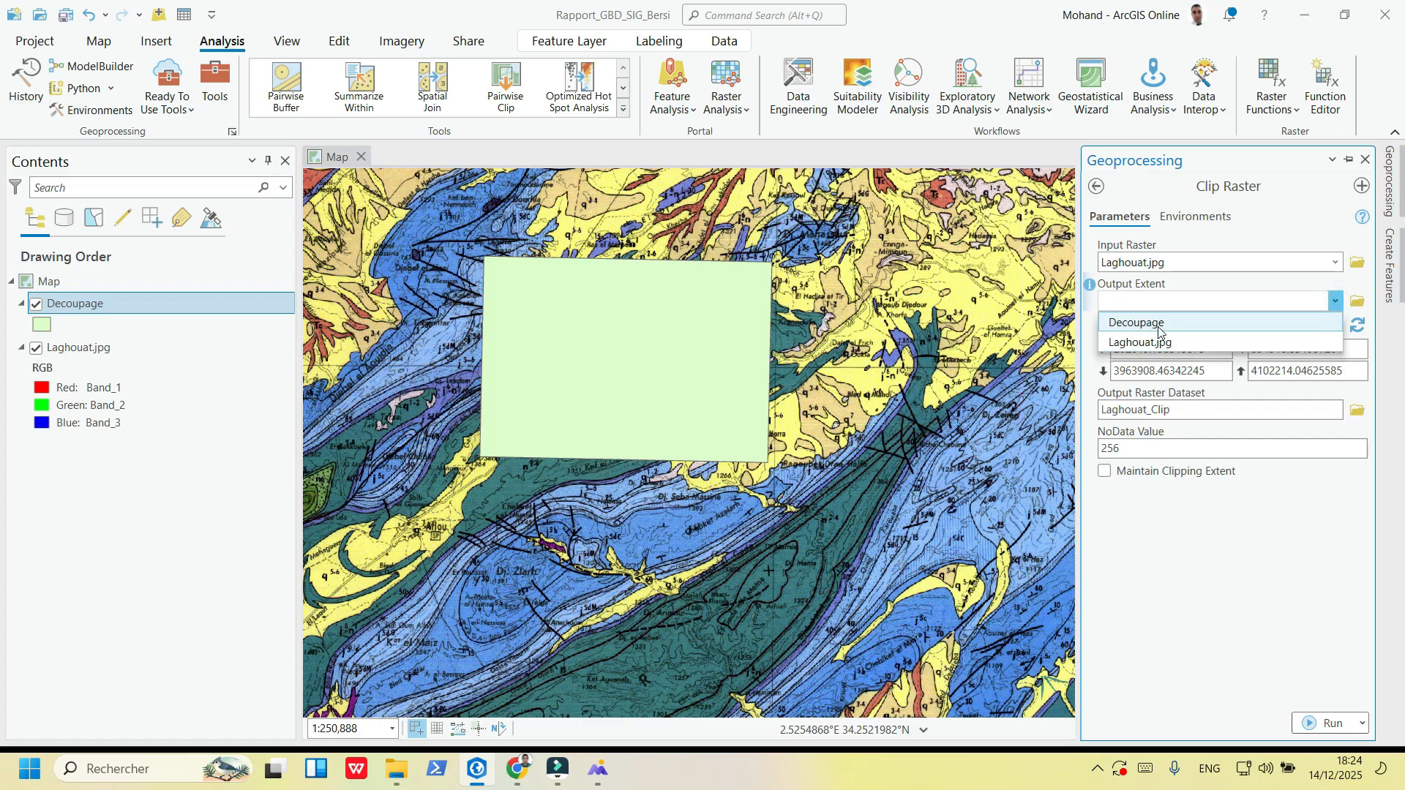
pyautogui.click(1158, 325)
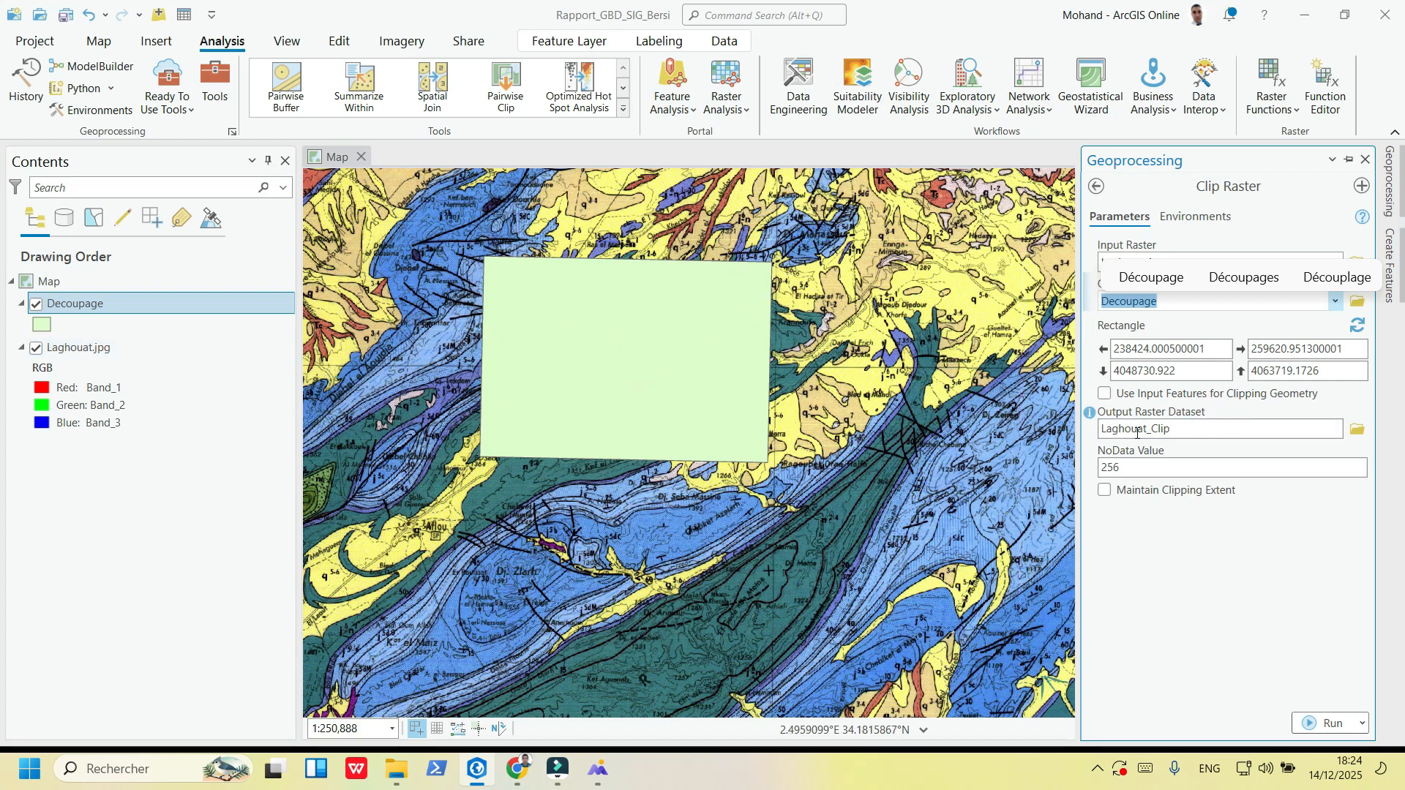
pyautogui.click(1105, 394)
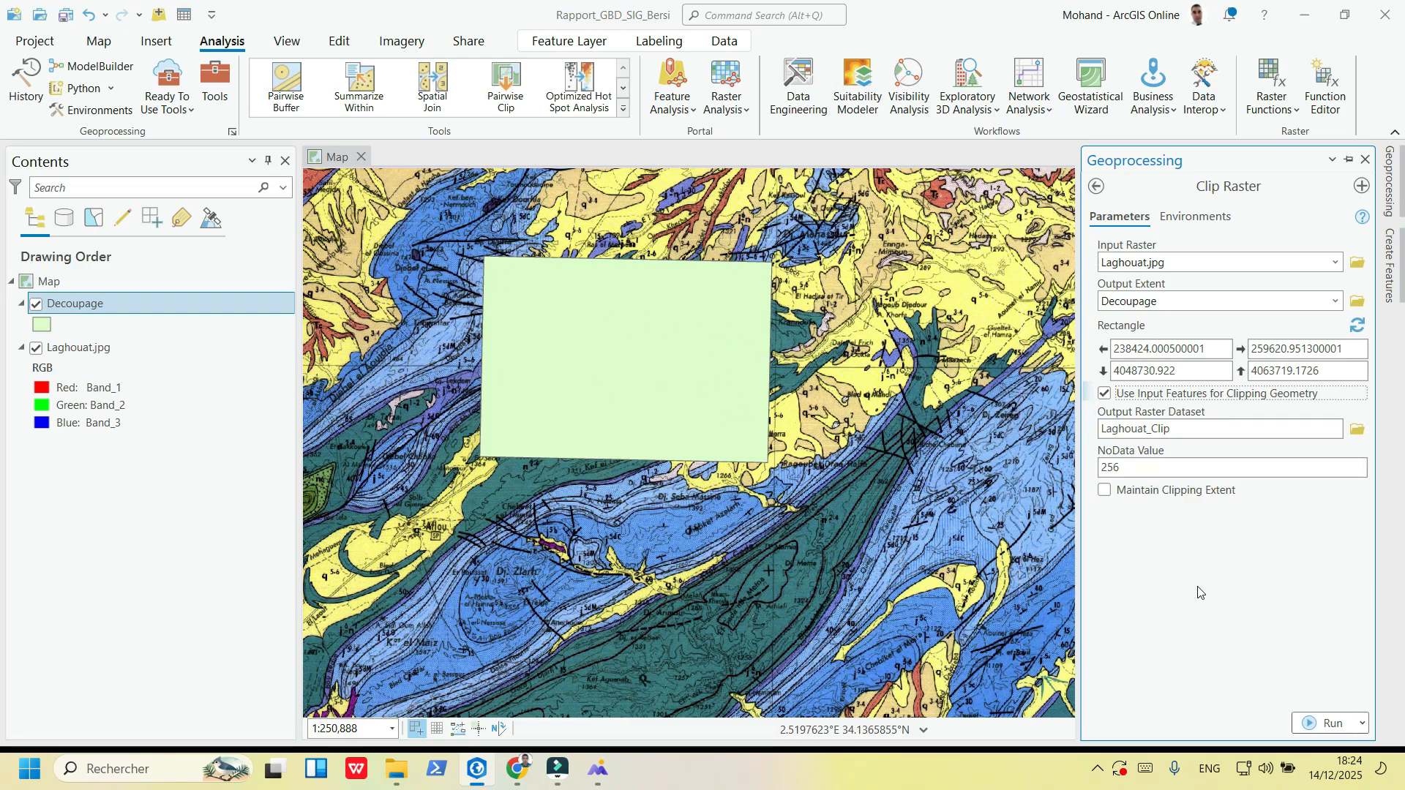
# - Run Clip Raster to create Laghouat_Clip, check its output location, then close the pane
pyautogui.click(1325, 727)
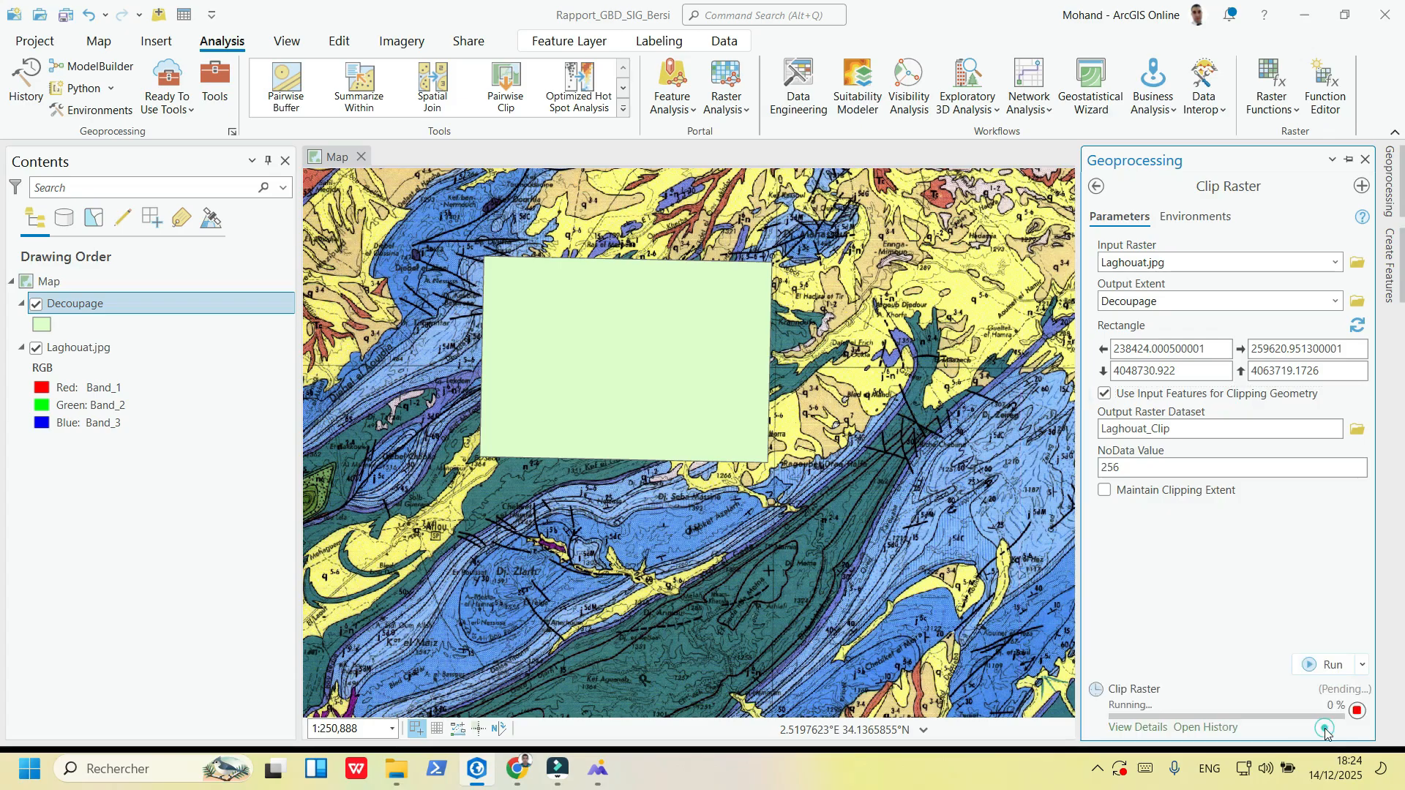
pyautogui.moveTo(1325, 734)
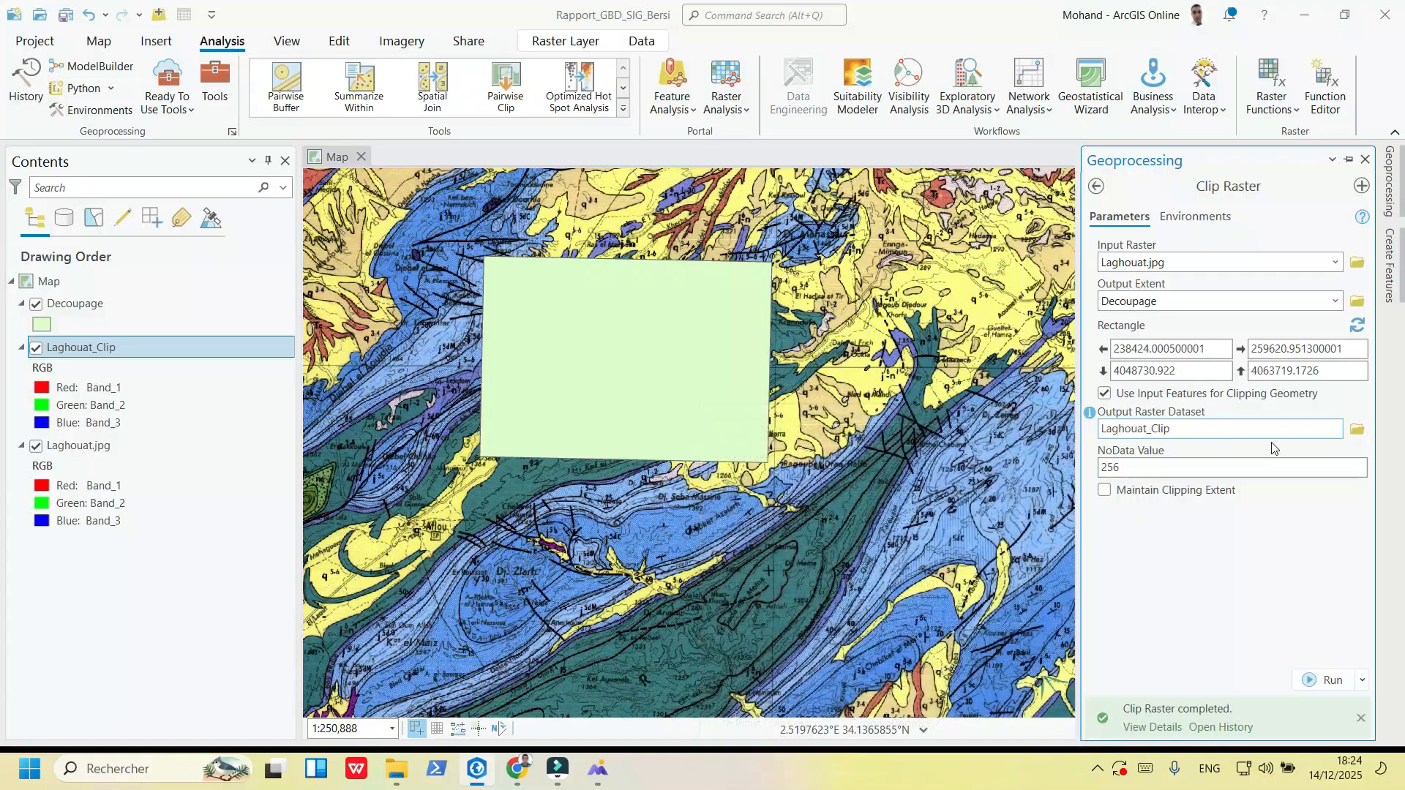
pyautogui.click(1298, 430)
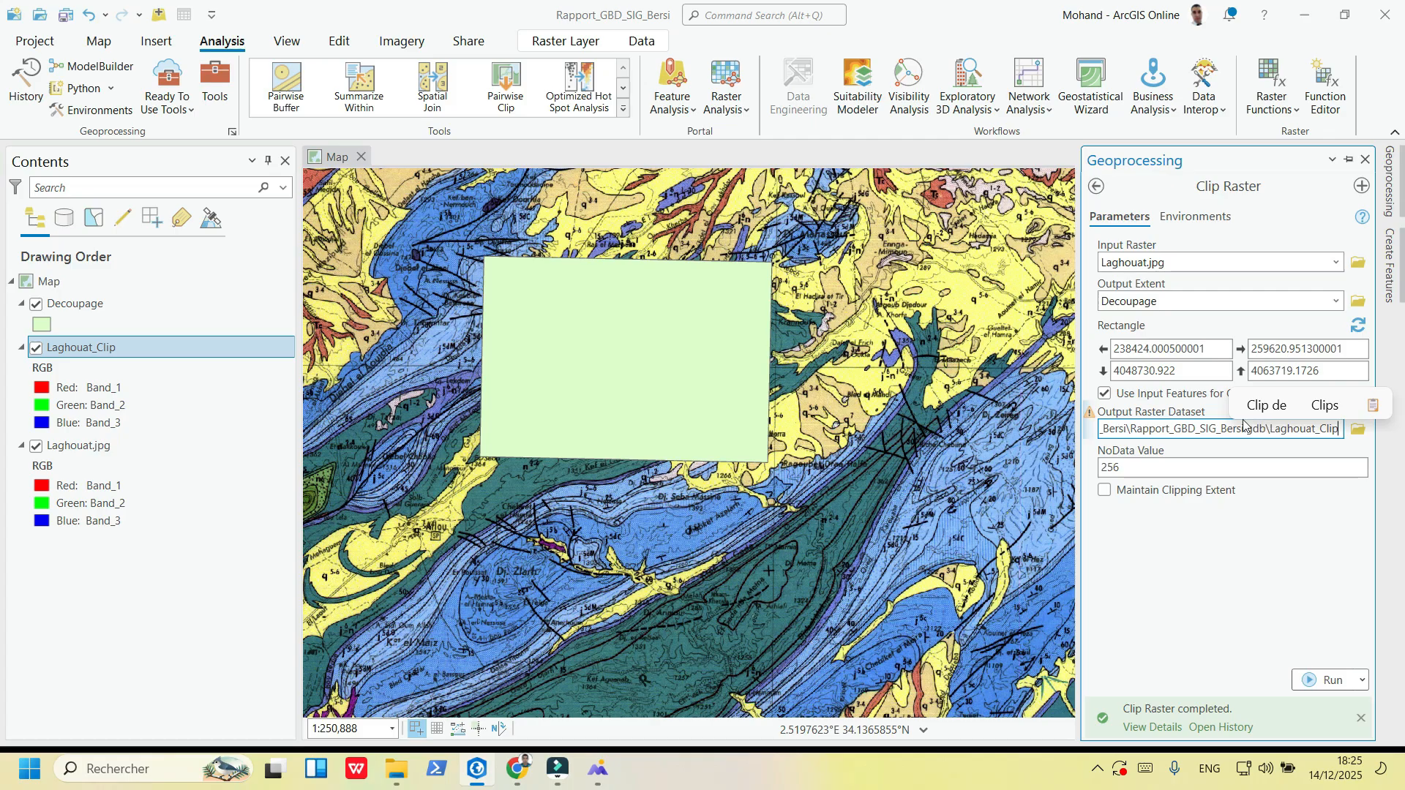
pyautogui.click(1365, 159)
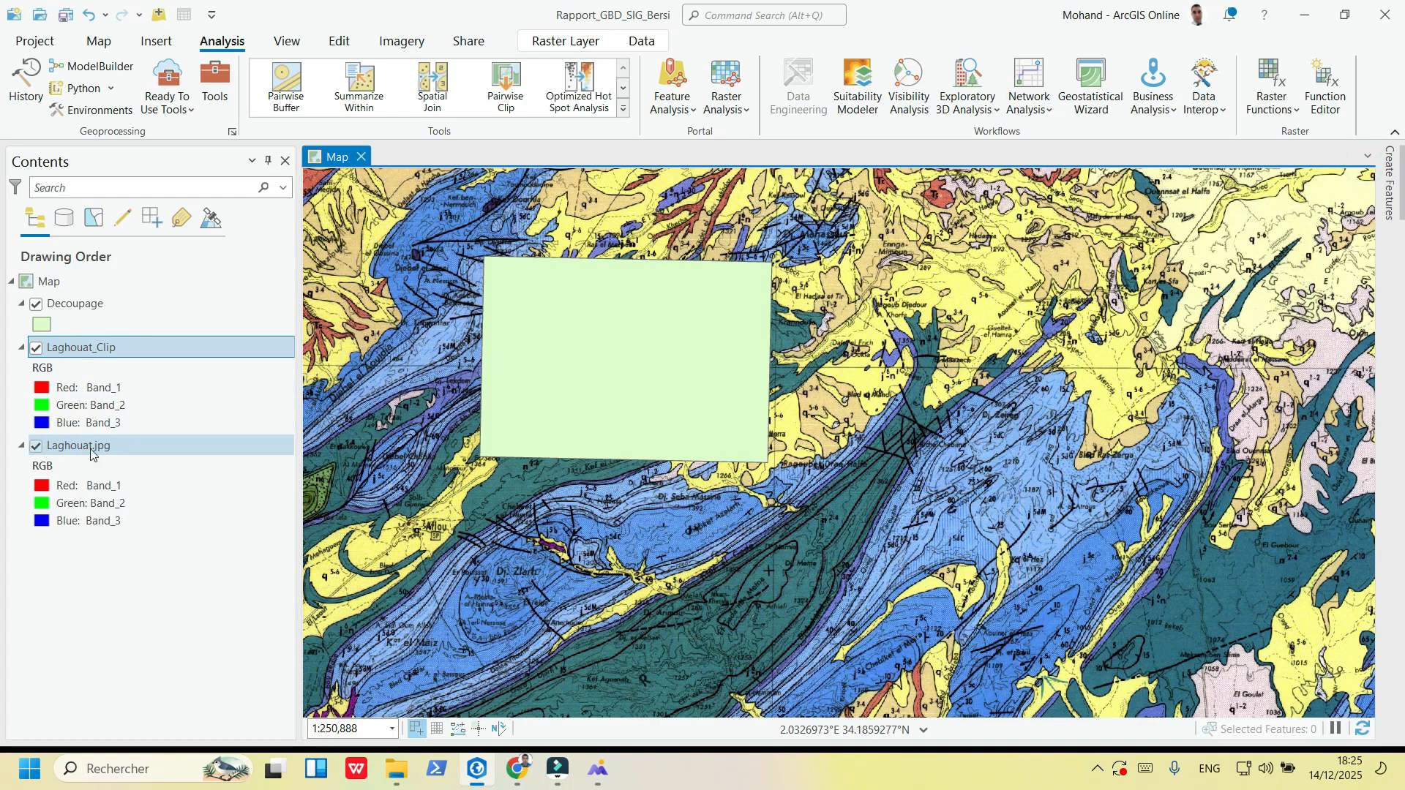
# - Hide Decoupage with No color fill and hide Laghouat.jpg, leaving Laghouat_Clip visible
pyautogui.rightClick(49, 326)
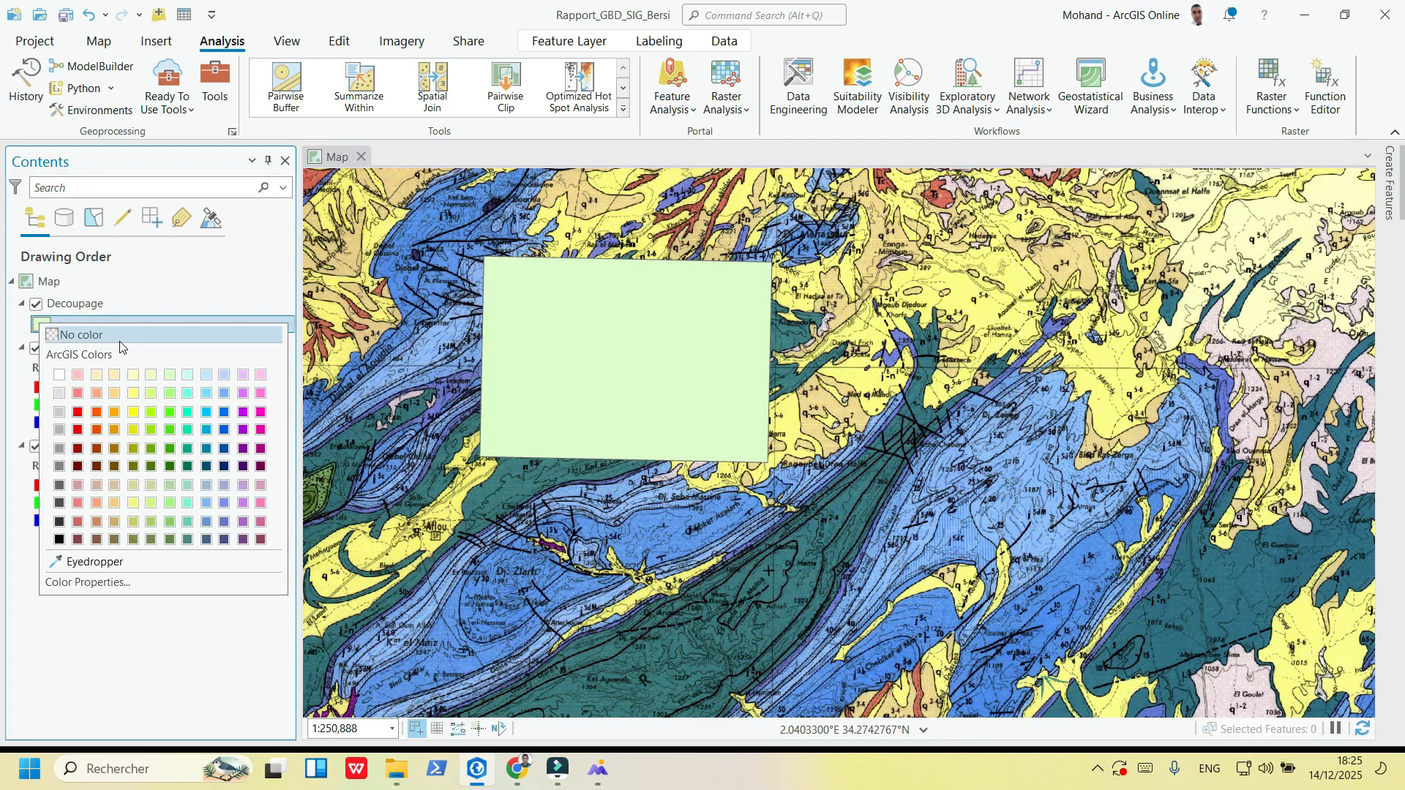
pyautogui.click(34, 304)
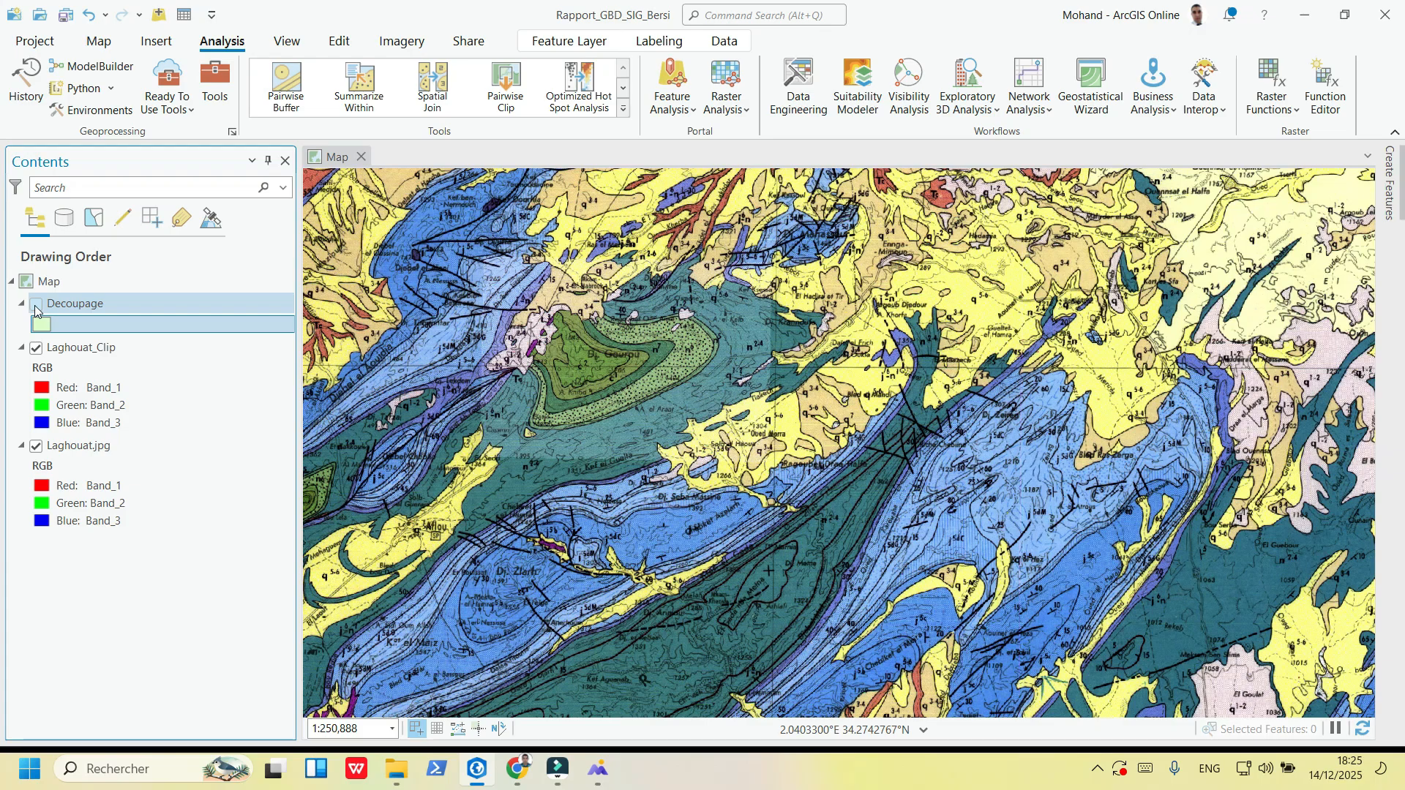
pyautogui.rightClick(42, 325)
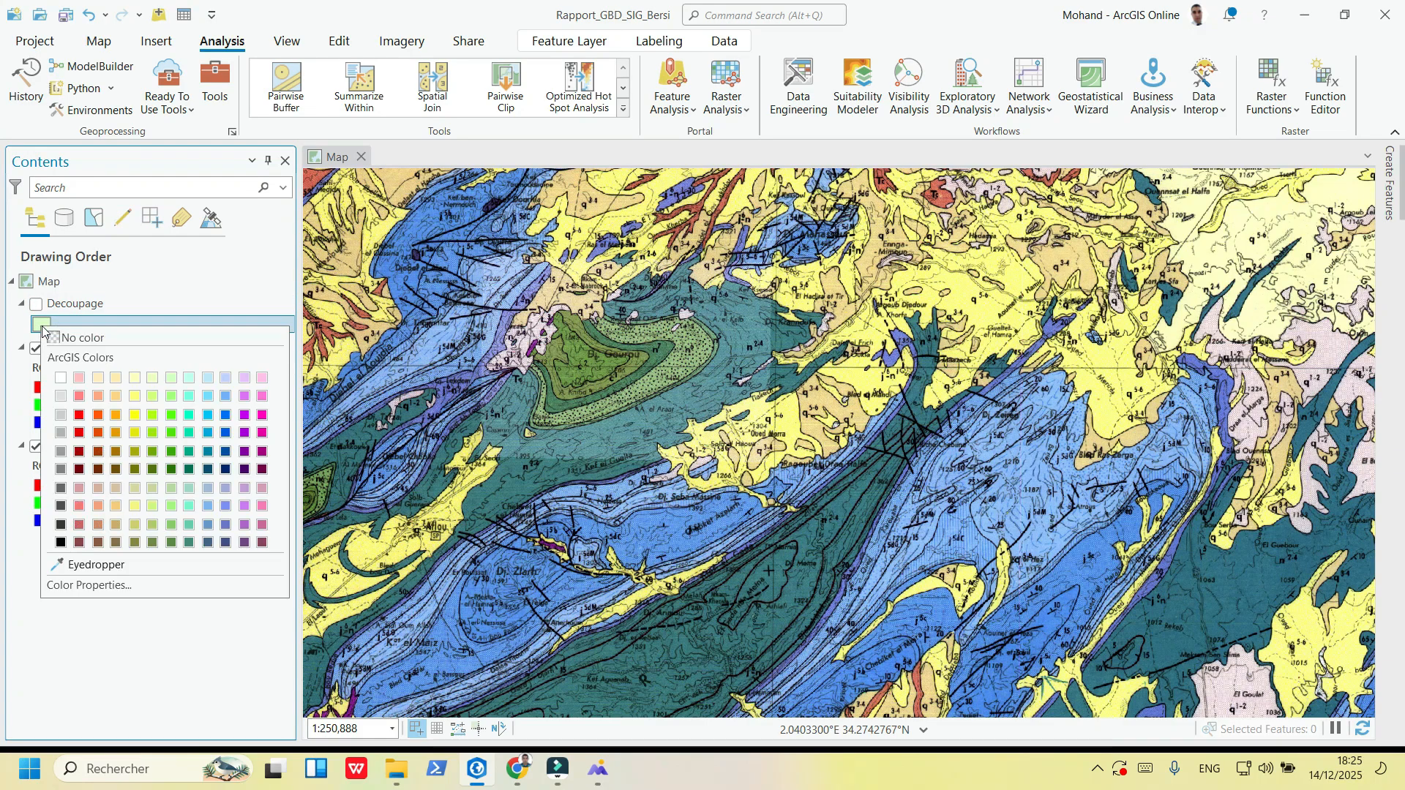
pyautogui.click(86, 336)
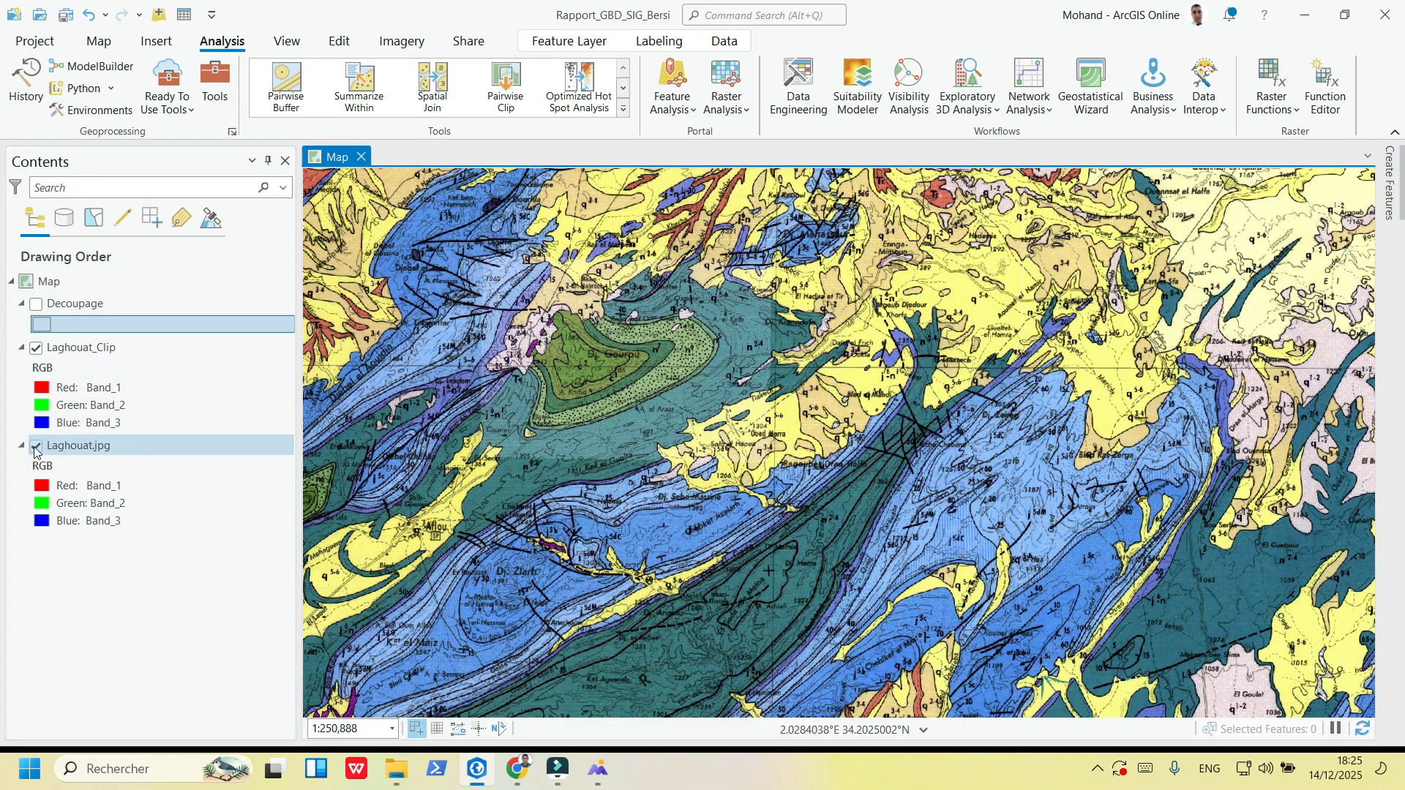
pyautogui.click(34, 448)
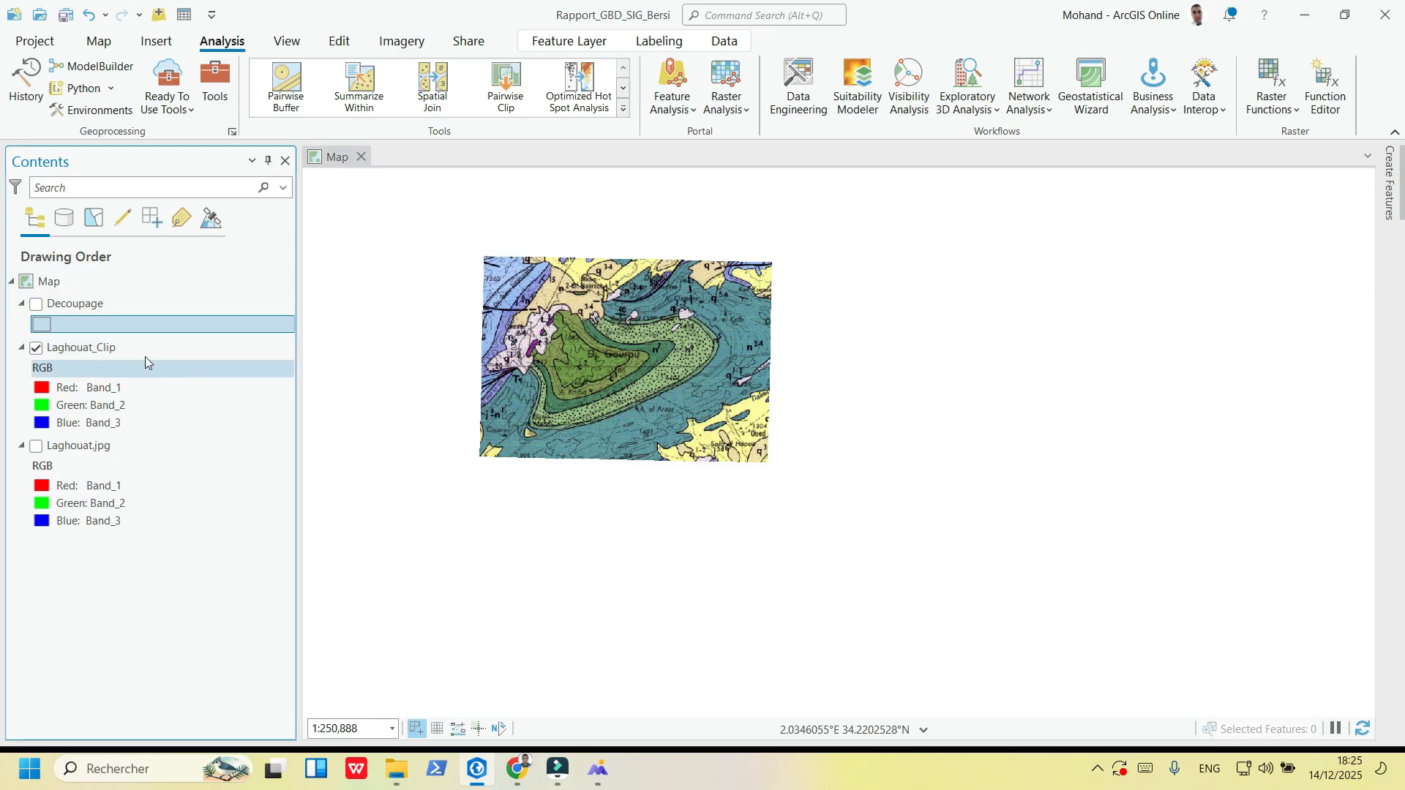
pyautogui.scroll(4, 541, 283)
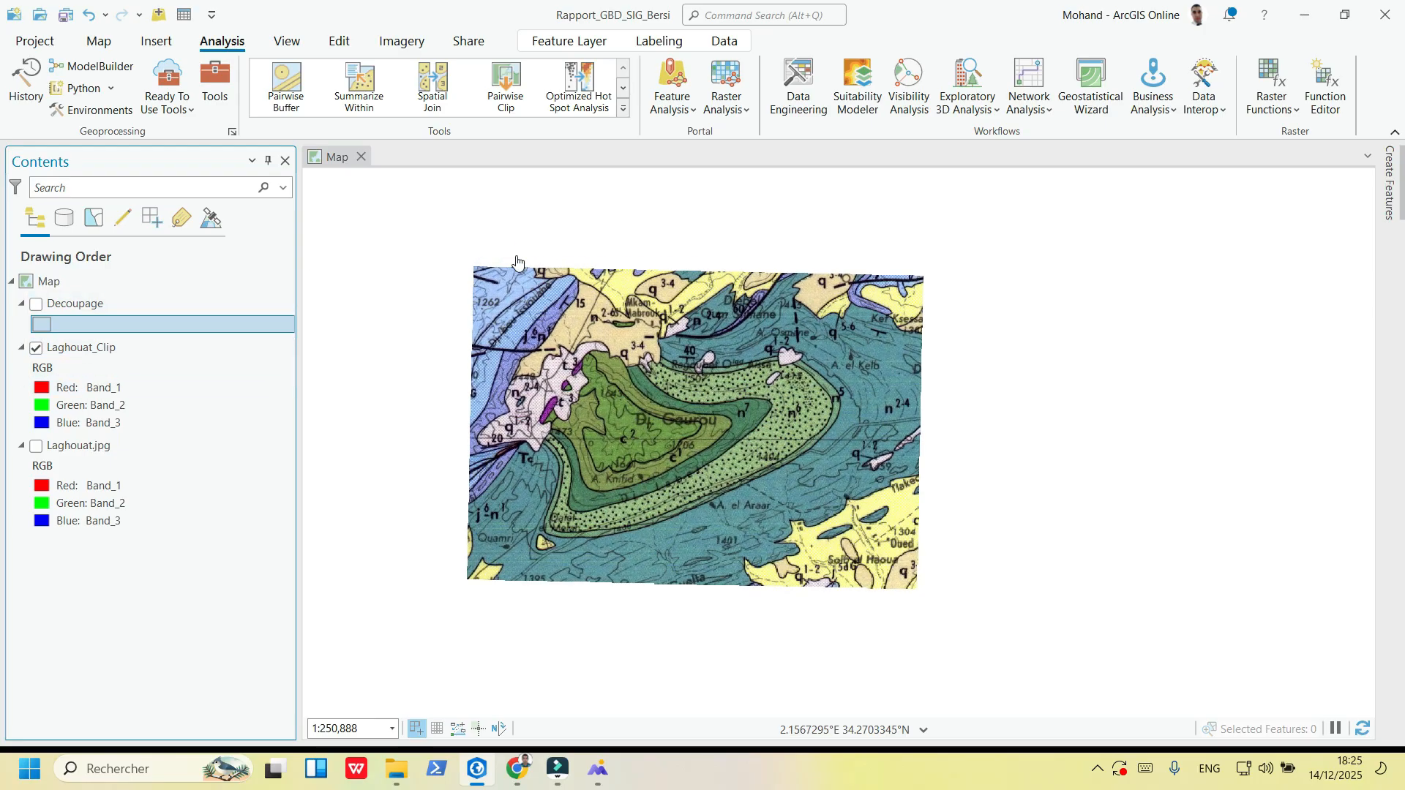
pyautogui.scroll(-2, 649, 439)
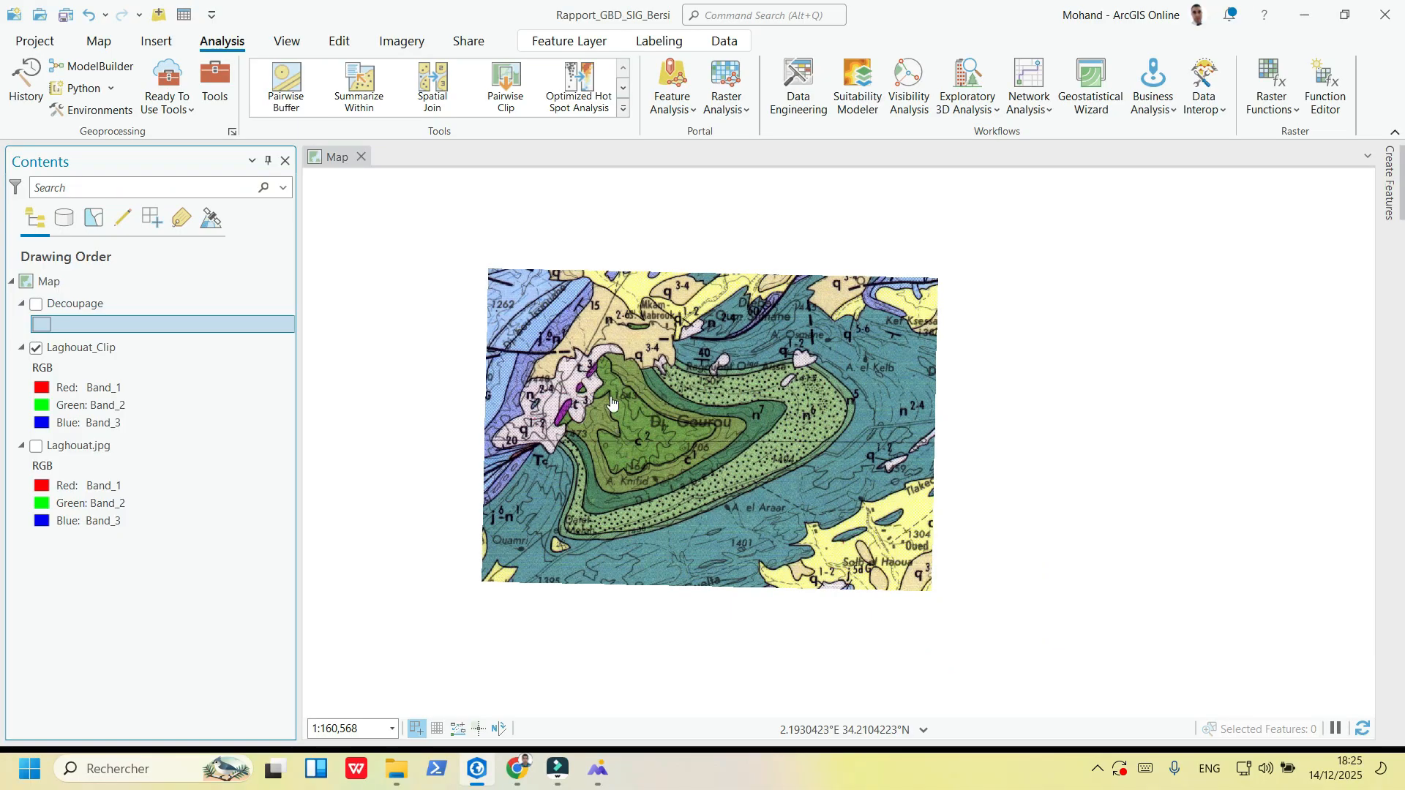
pyautogui.click(723, 411)
pyautogui.moveTo(723, 411); pyautogui.dragTo(723, 379)
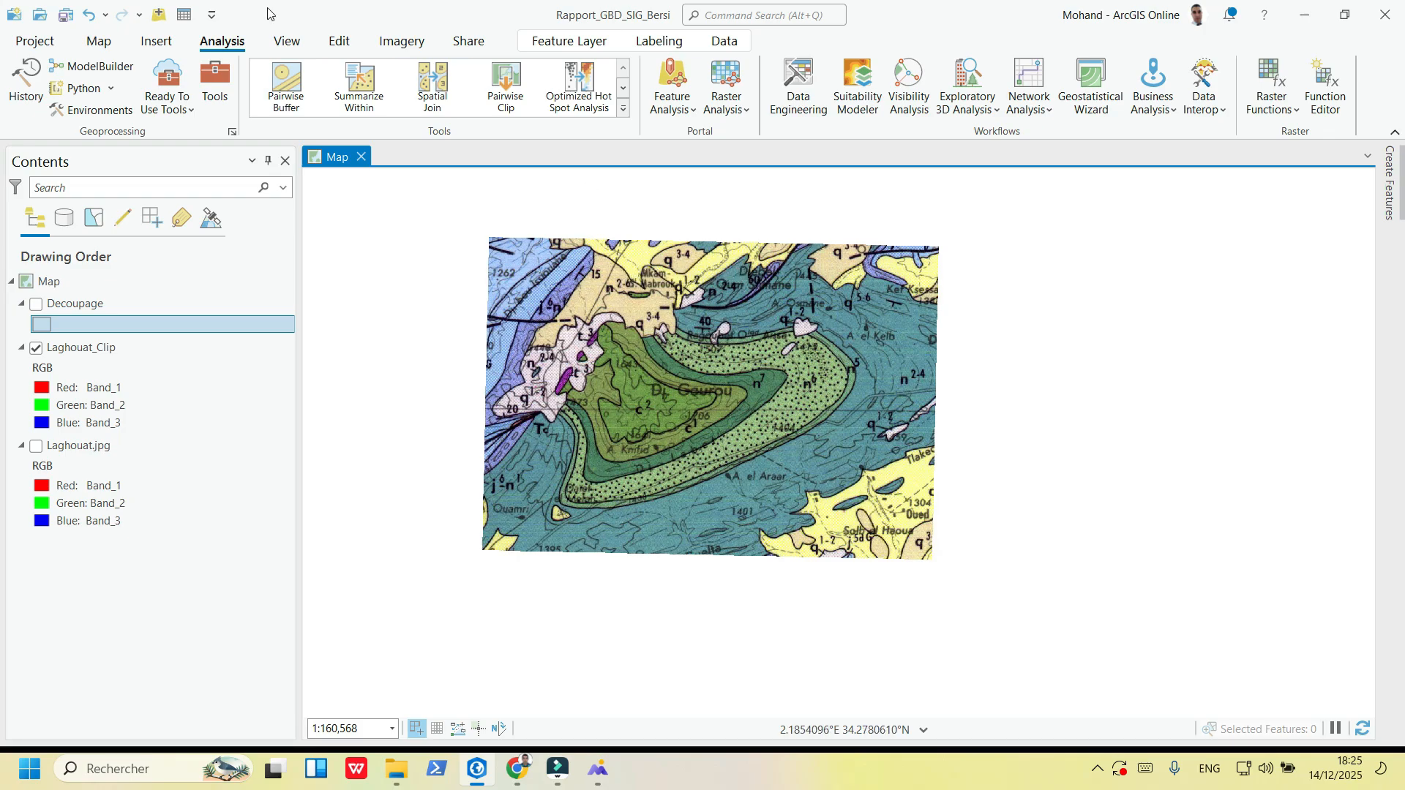
# - Dock the Catalog pane from the View tab, briefly open Catalog View, and collapse the geodatabase
pyautogui.click(286, 43)
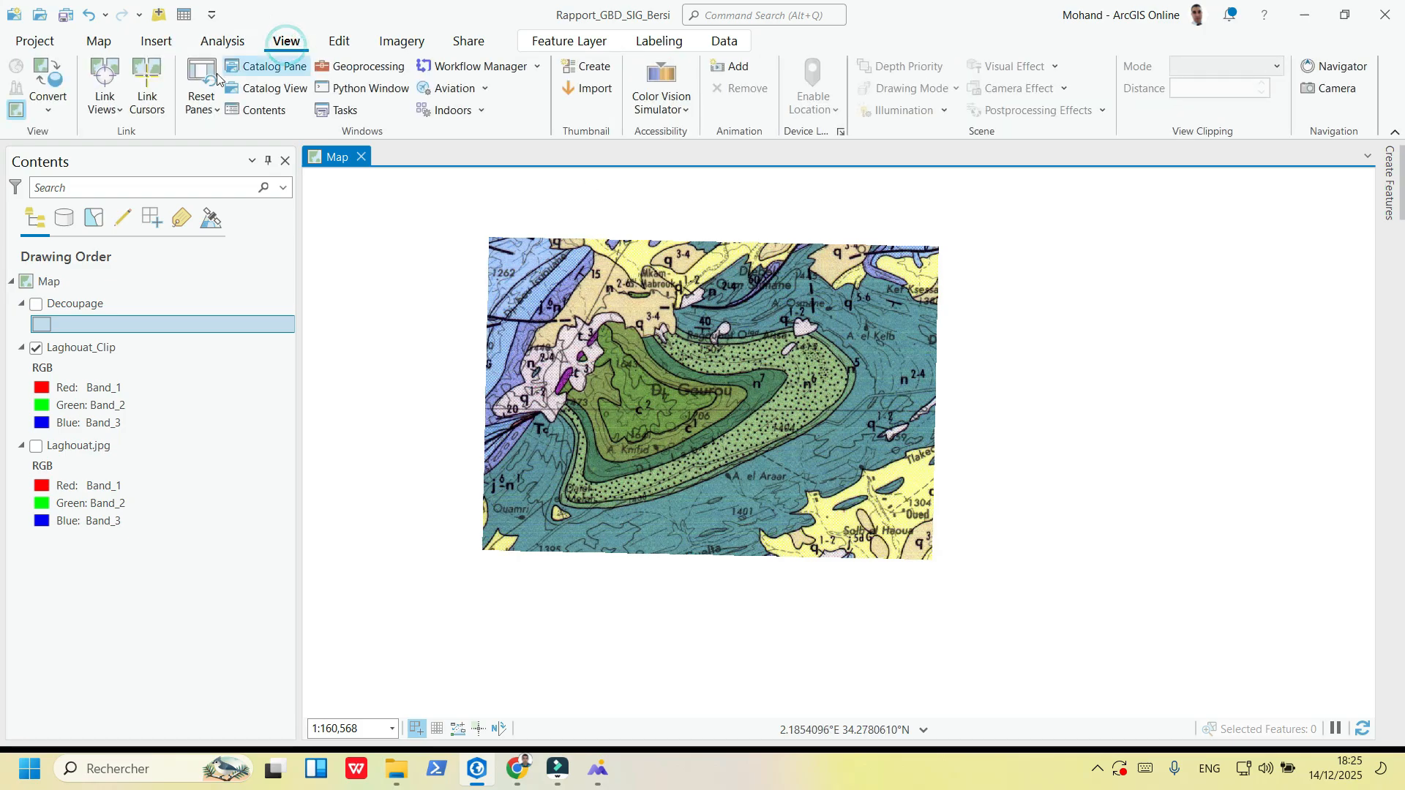
pyautogui.click(275, 69)
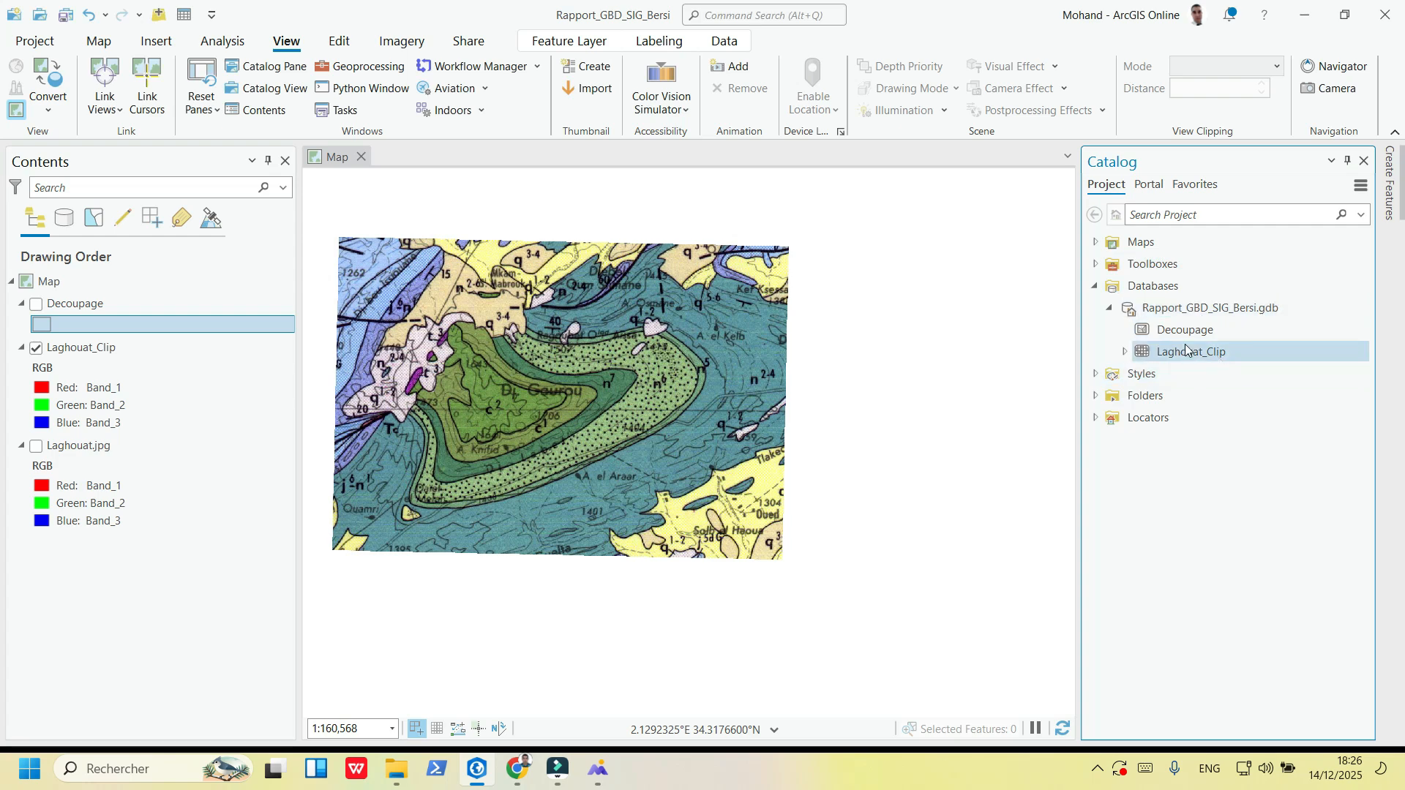
pyautogui.click(255, 91)
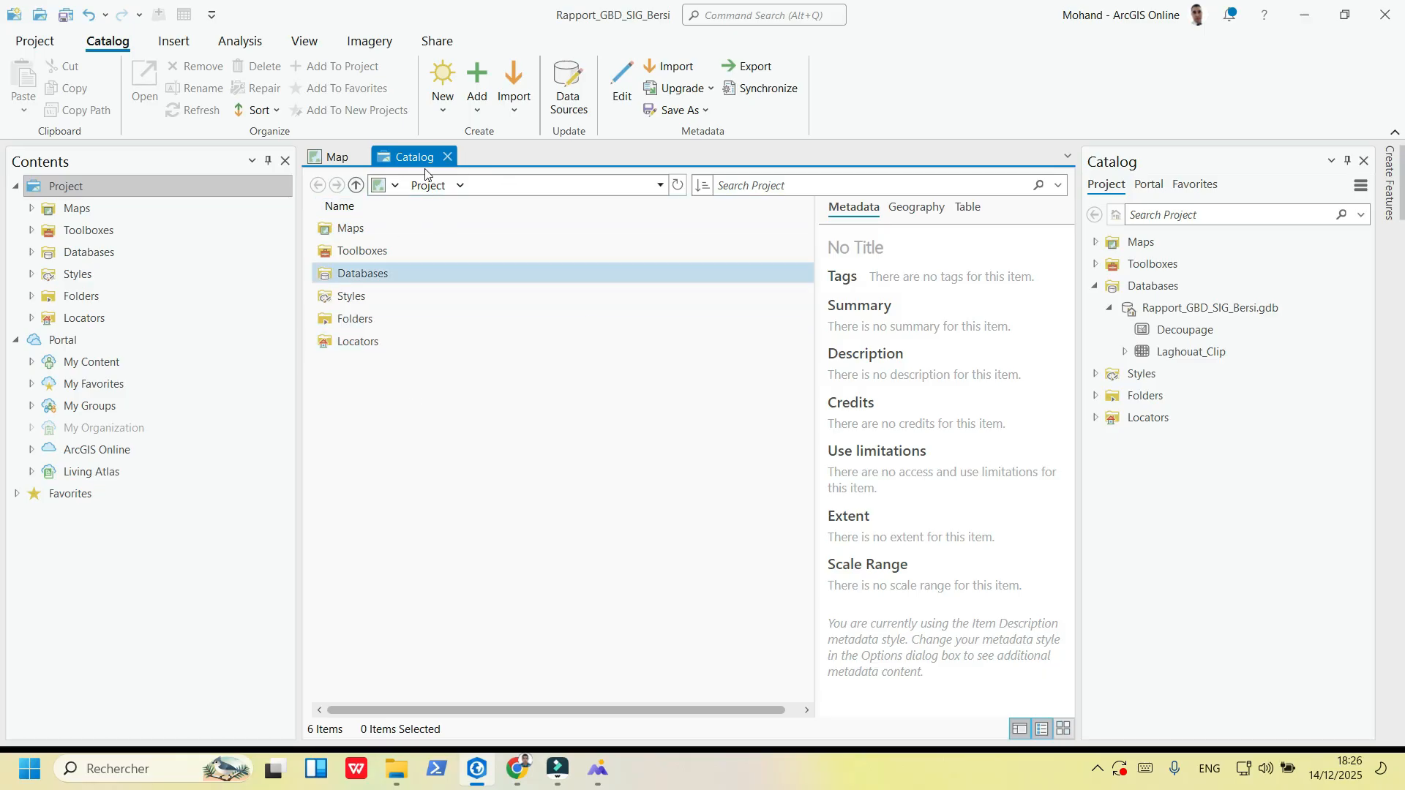
pyautogui.click(448, 156)
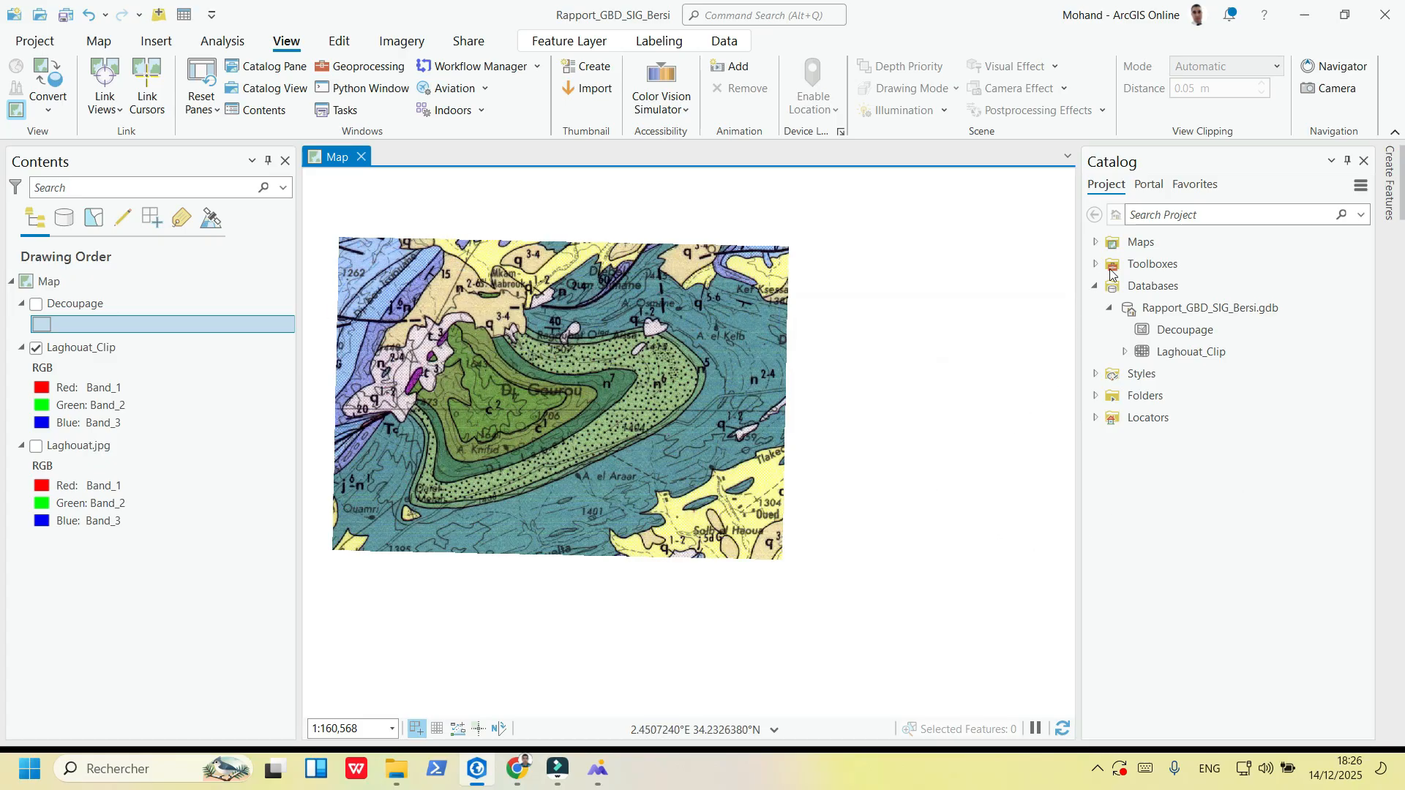
pyautogui.click(1111, 310)
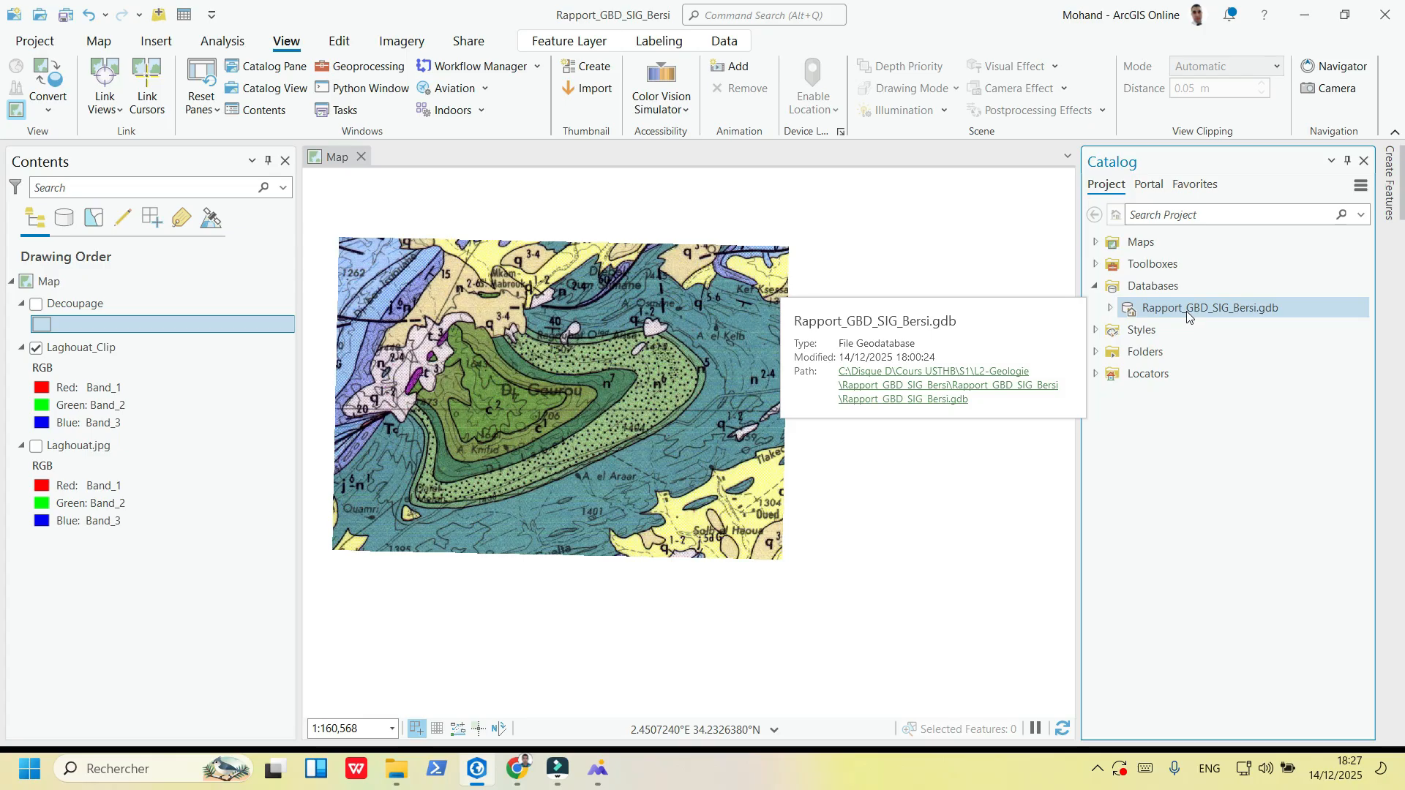
# - Create a feature dataset in Rapport_GBD_SIG_Bersi.gdb named Entites_Surfaciques
pyautogui.rightClick(1190, 307)
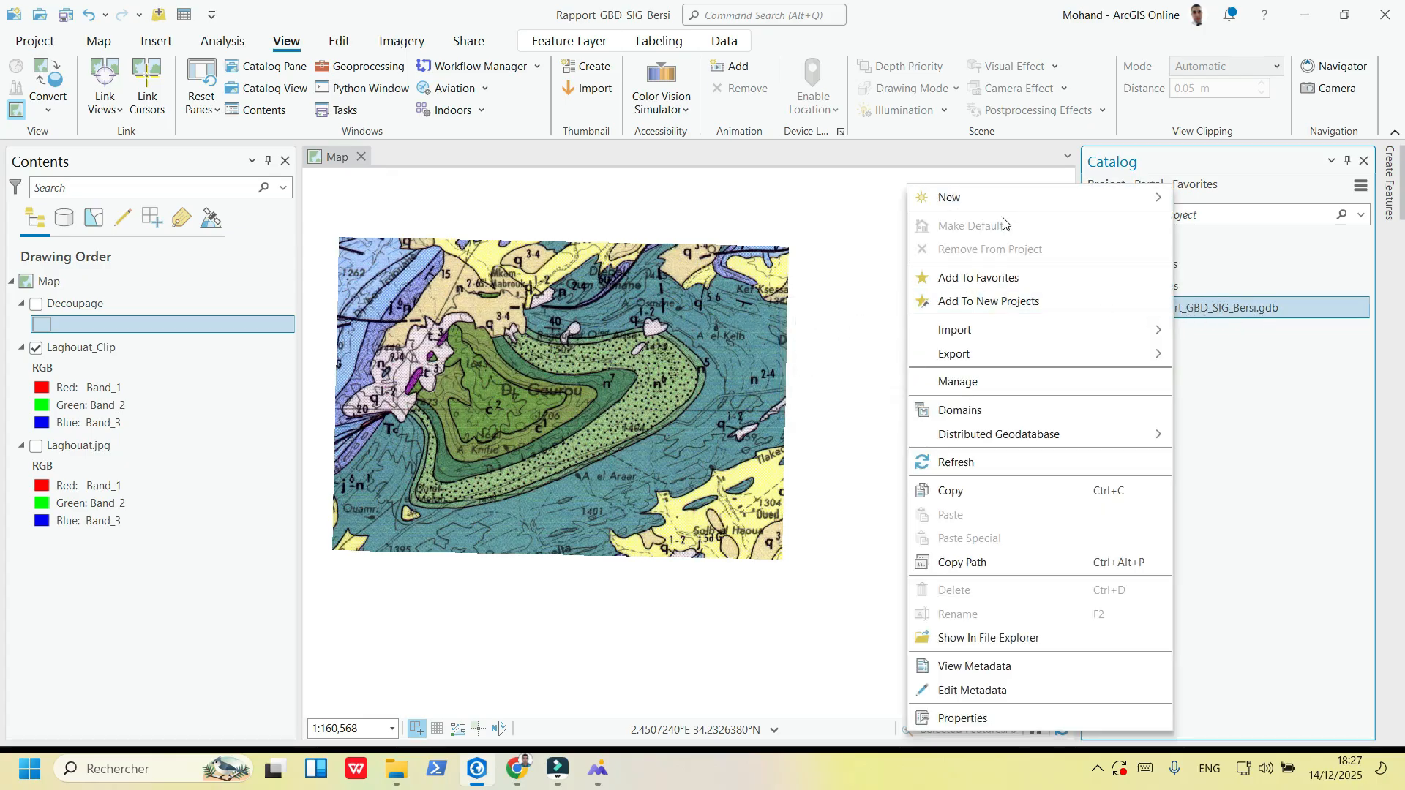
pyautogui.moveTo(1050, 204)
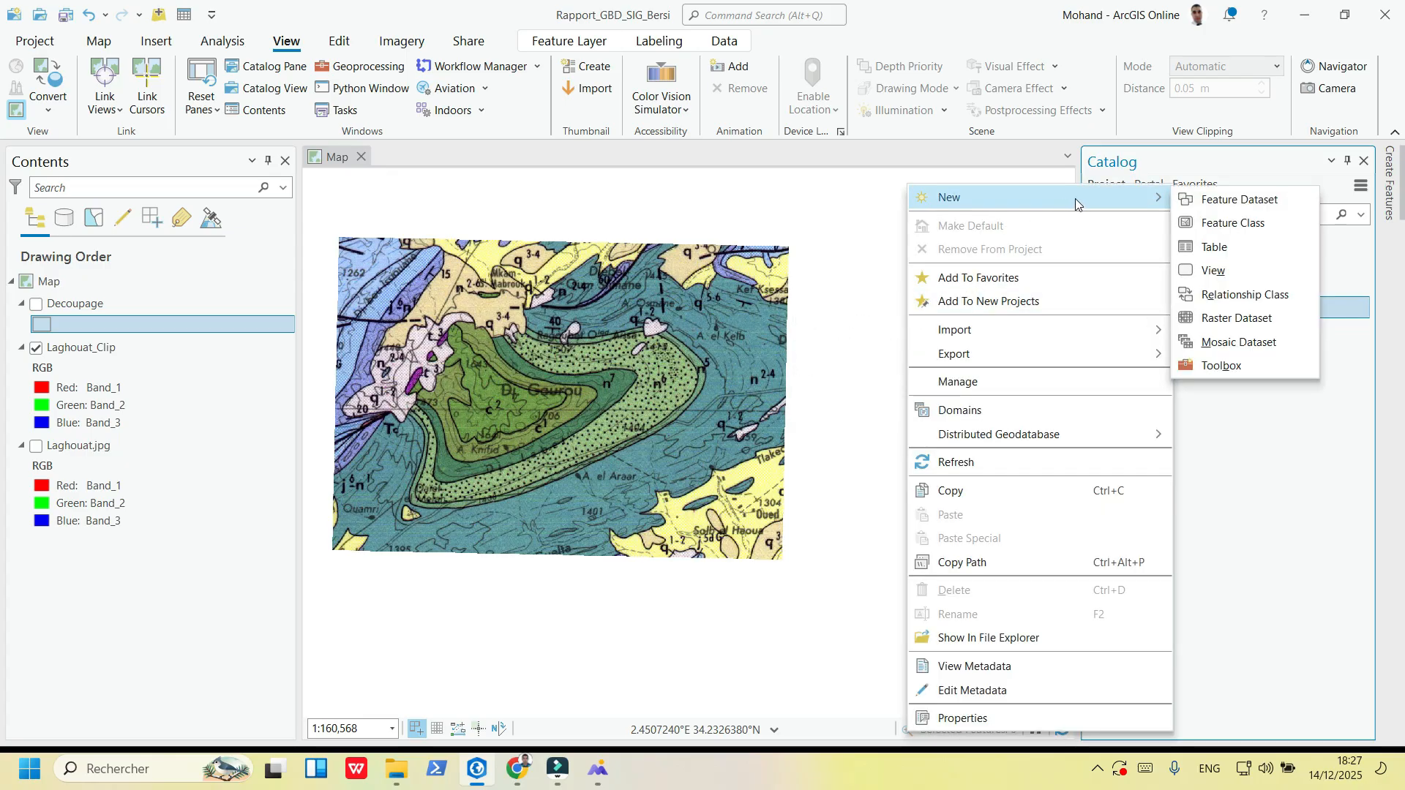
pyautogui.click(1235, 206)
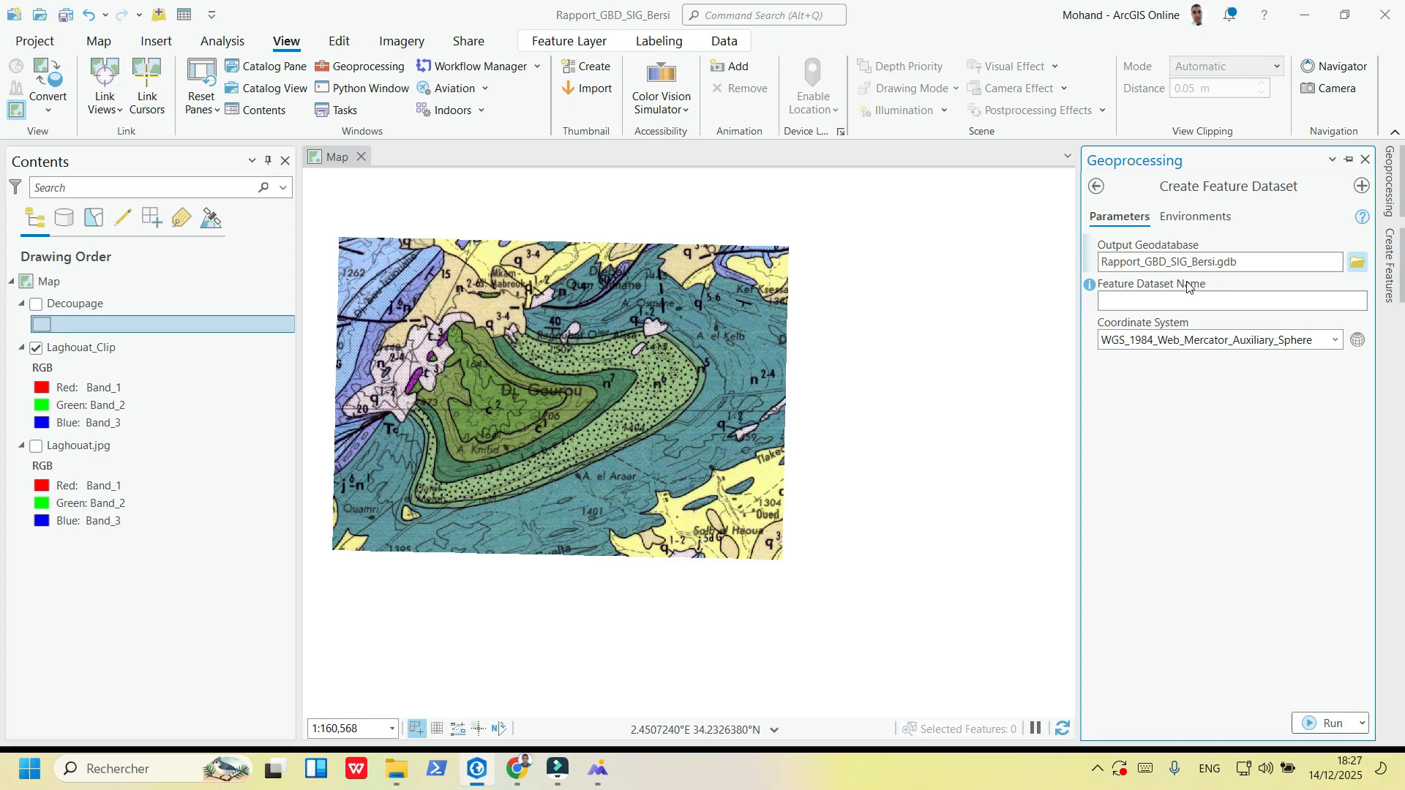
pyautogui.click(1136, 300)
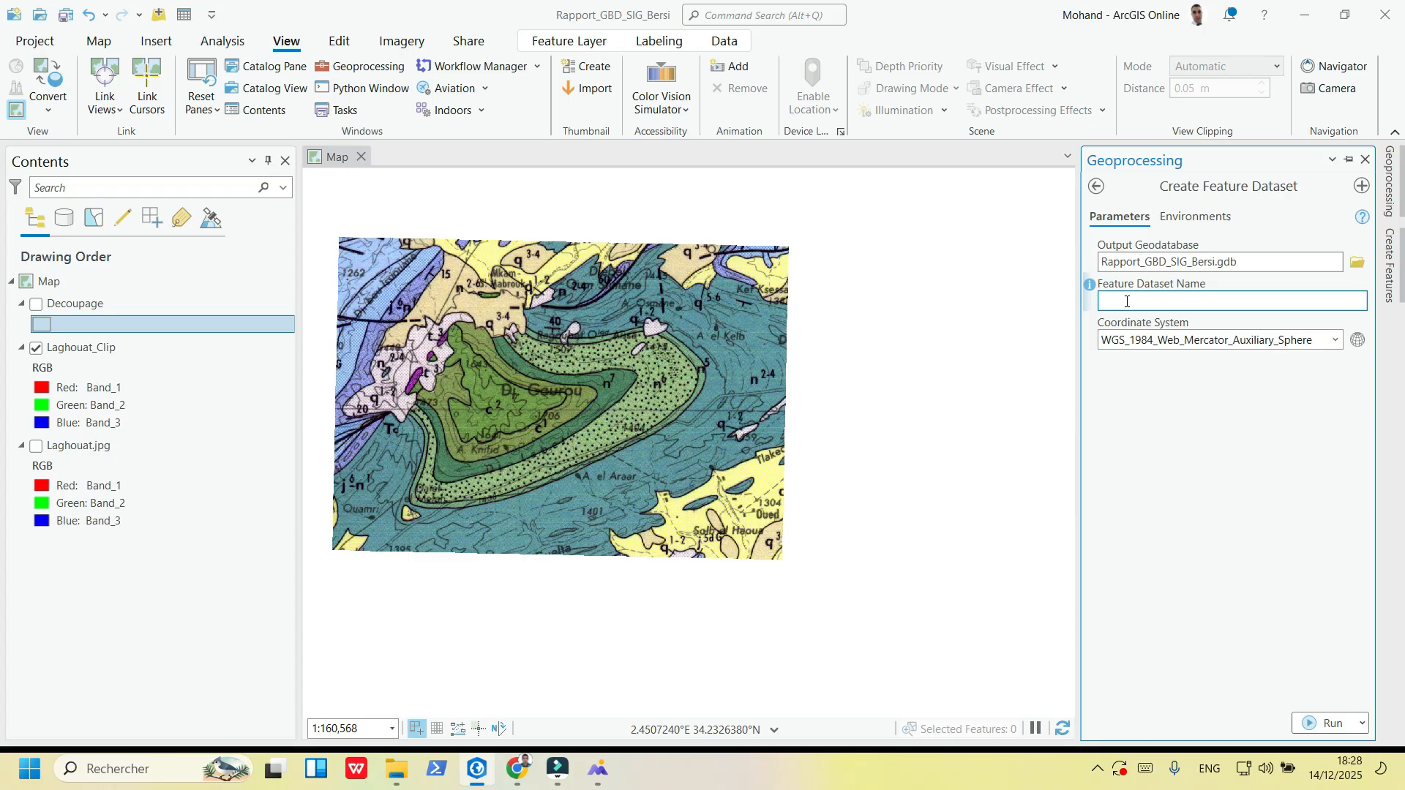
pyautogui.write('E')
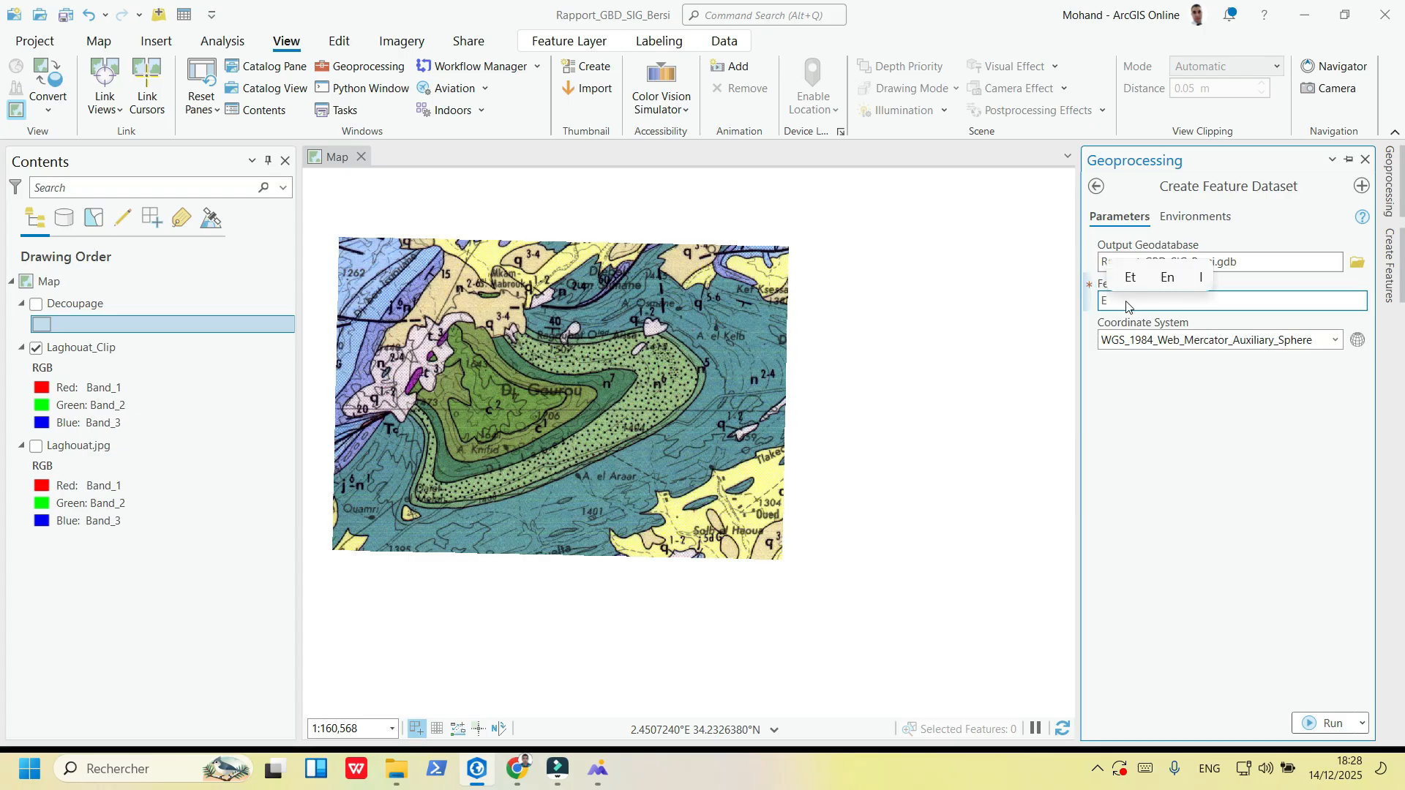
pyautogui.write('ntite')
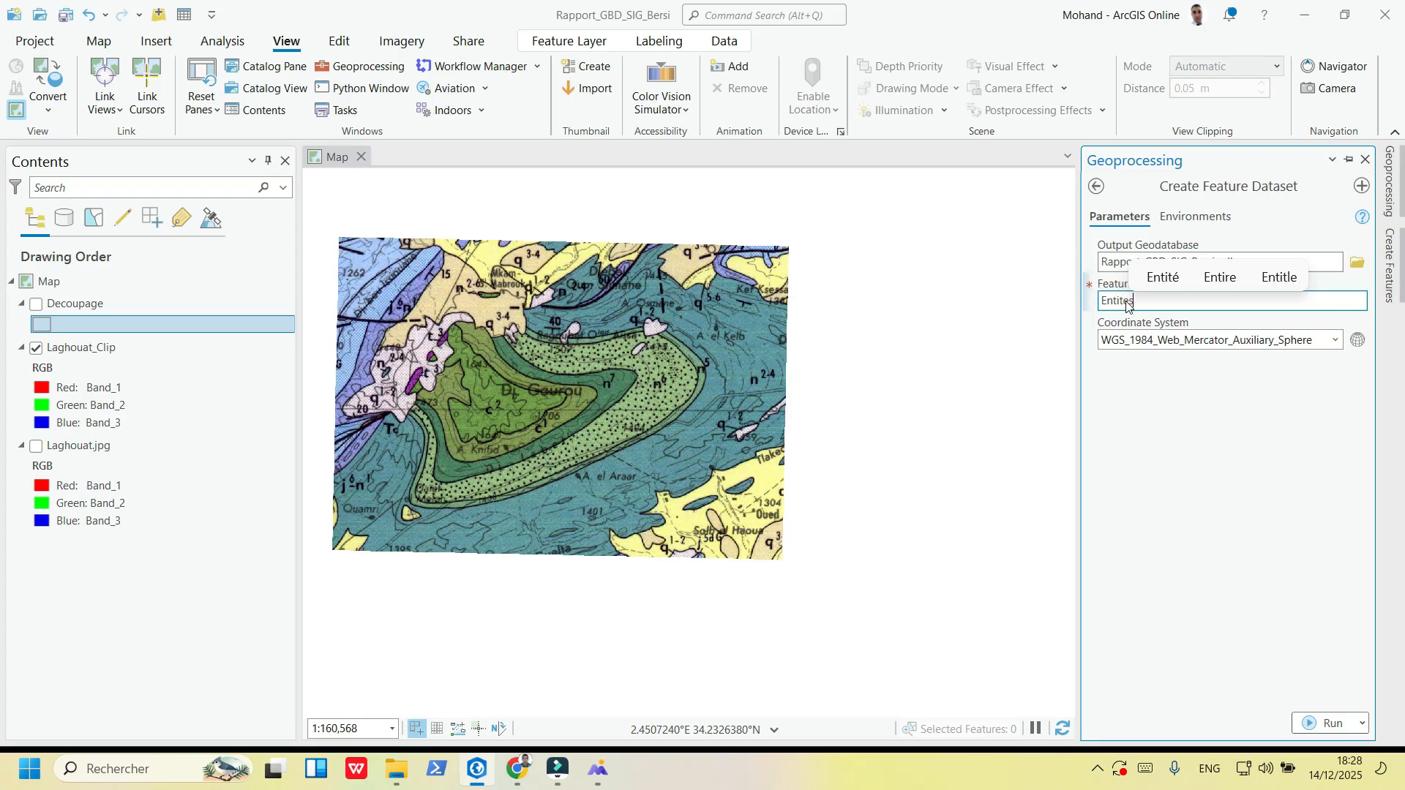
pyautogui.write('s')
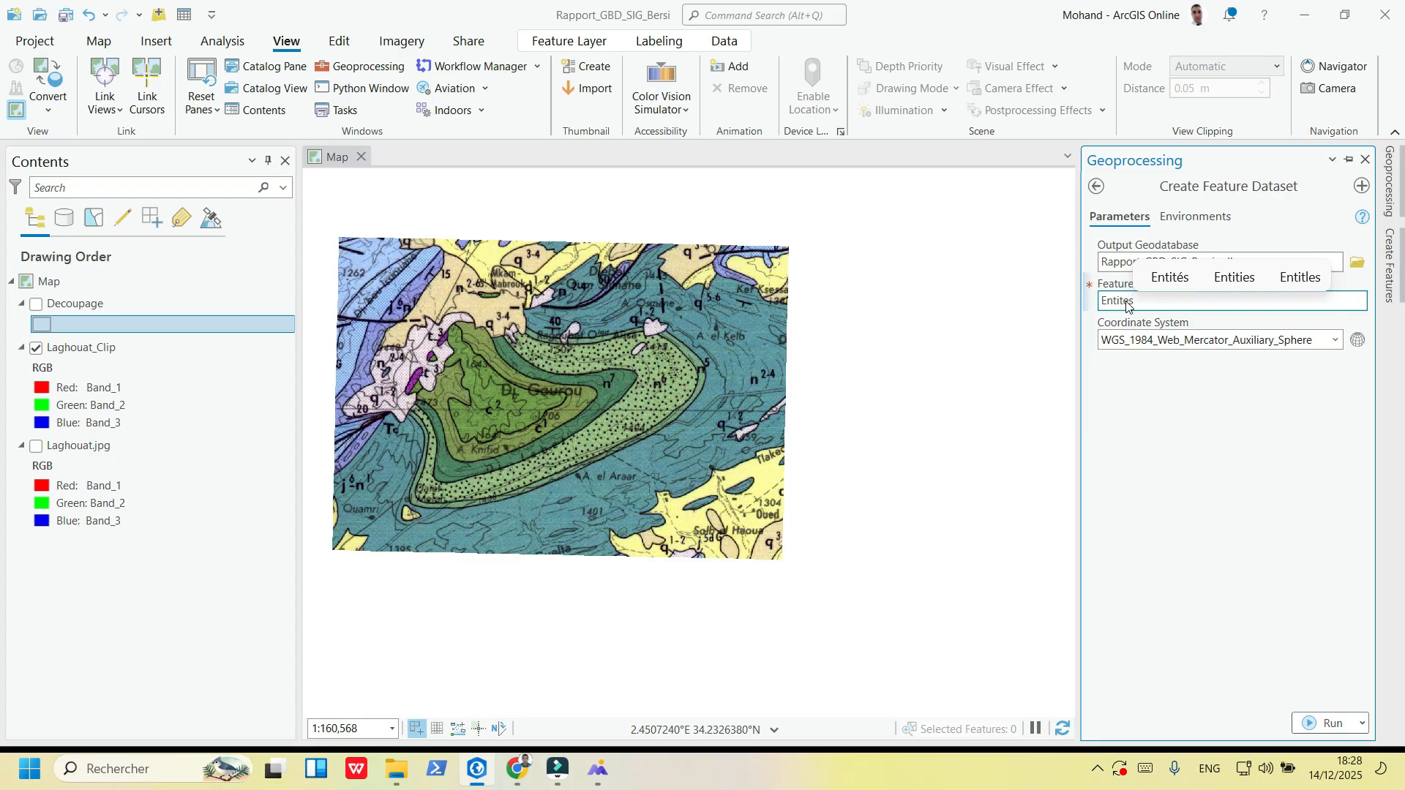
pyautogui.write('_Surfac')
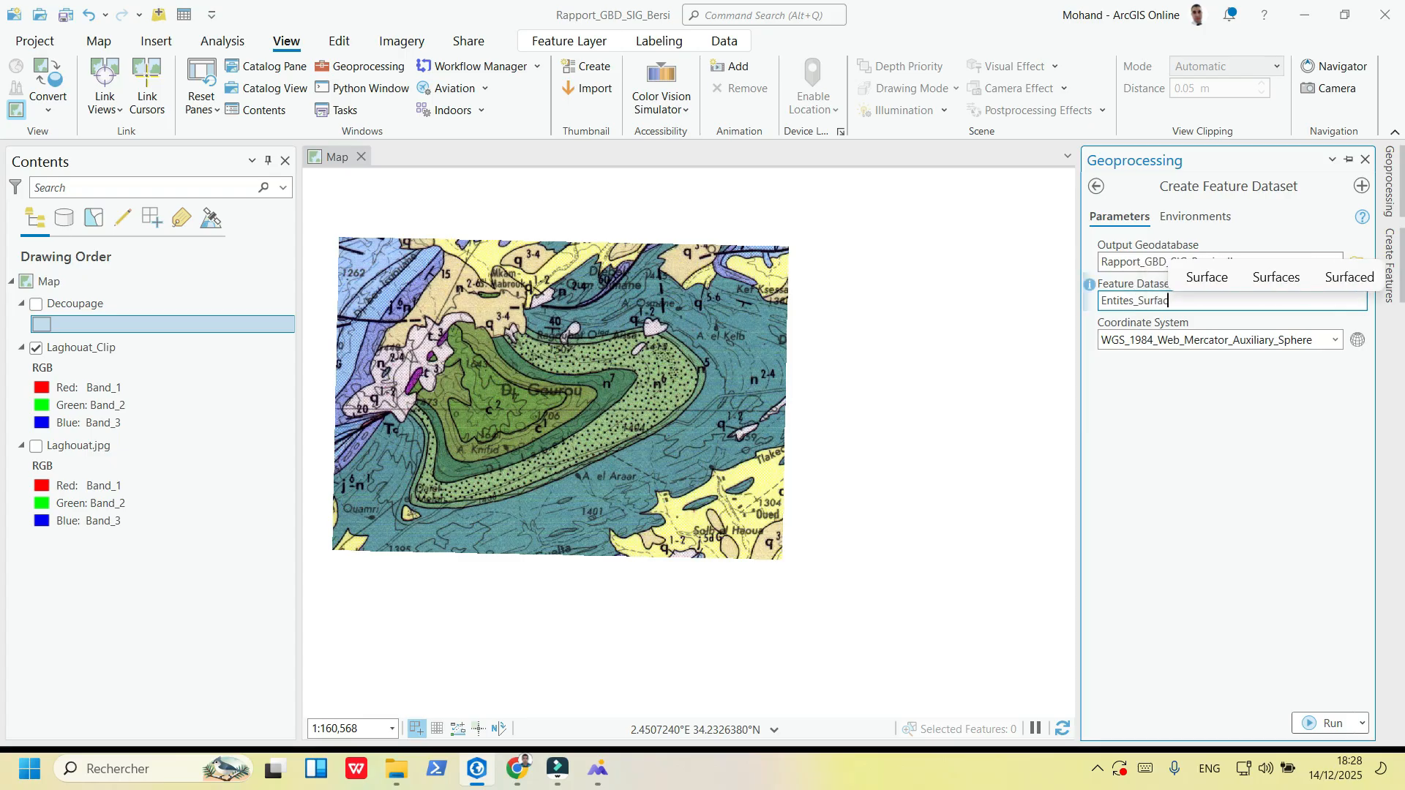
pyautogui.write('iques')
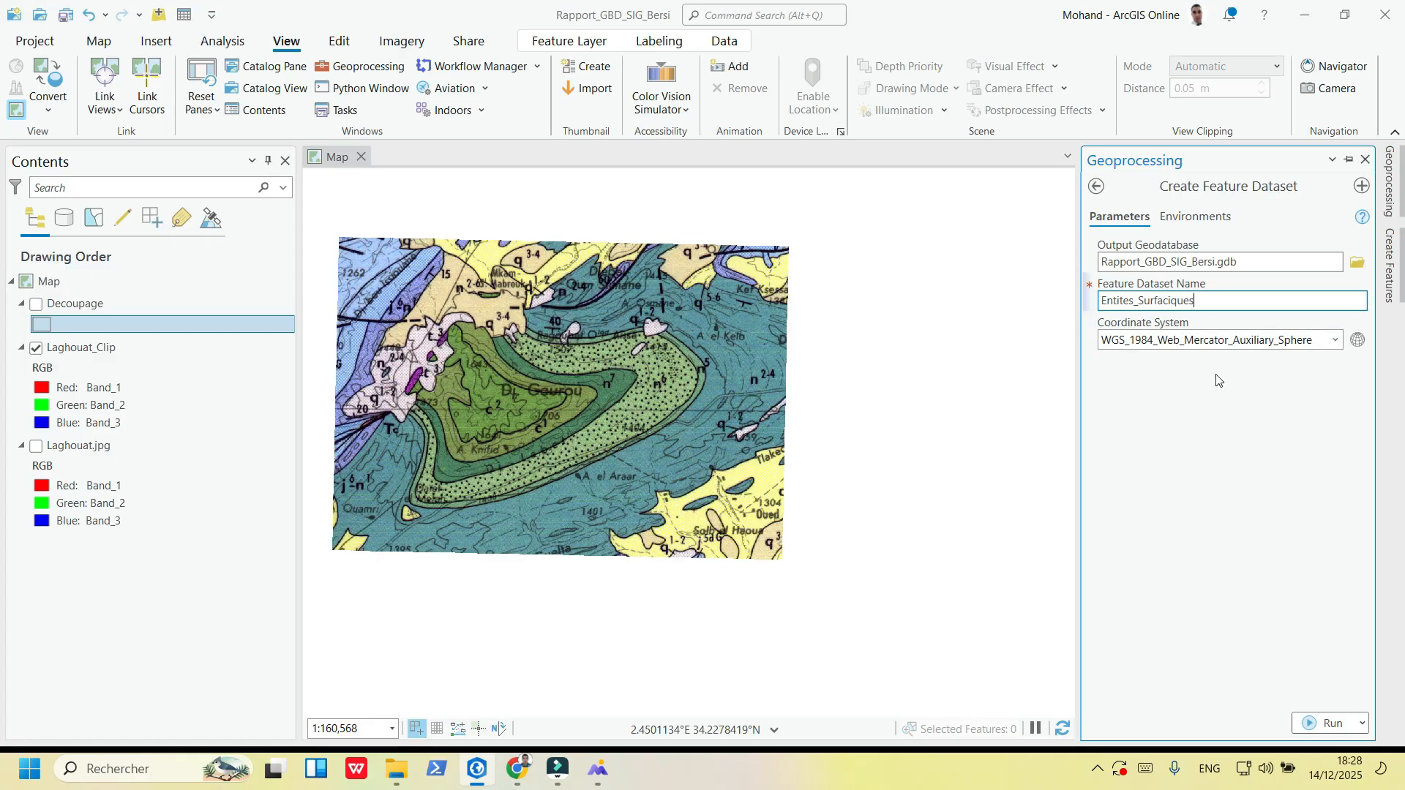
# - Set the new feature dataset's coordinate system by importing it from Laghouat.jpg
pyautogui.click(1336, 341)
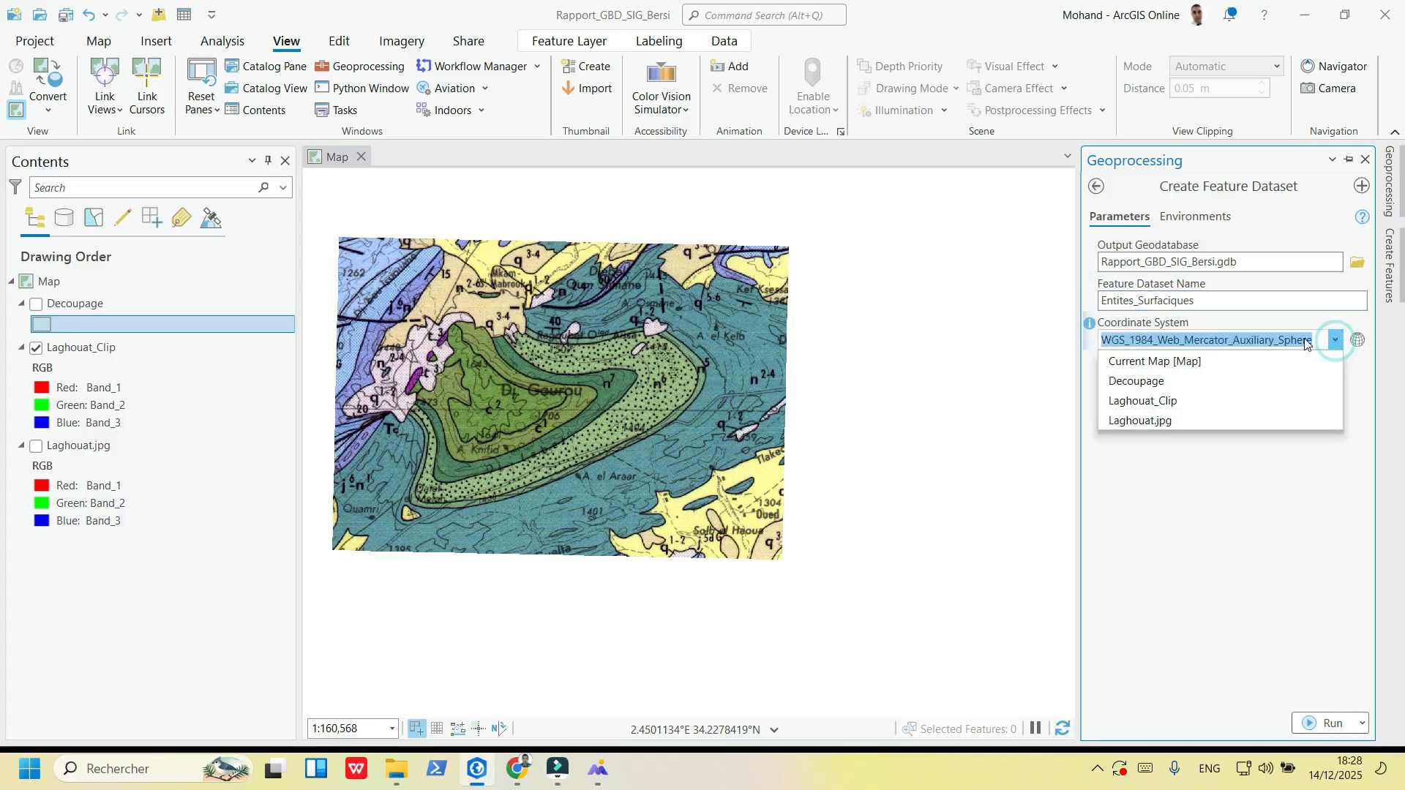
pyautogui.click(1335, 342)
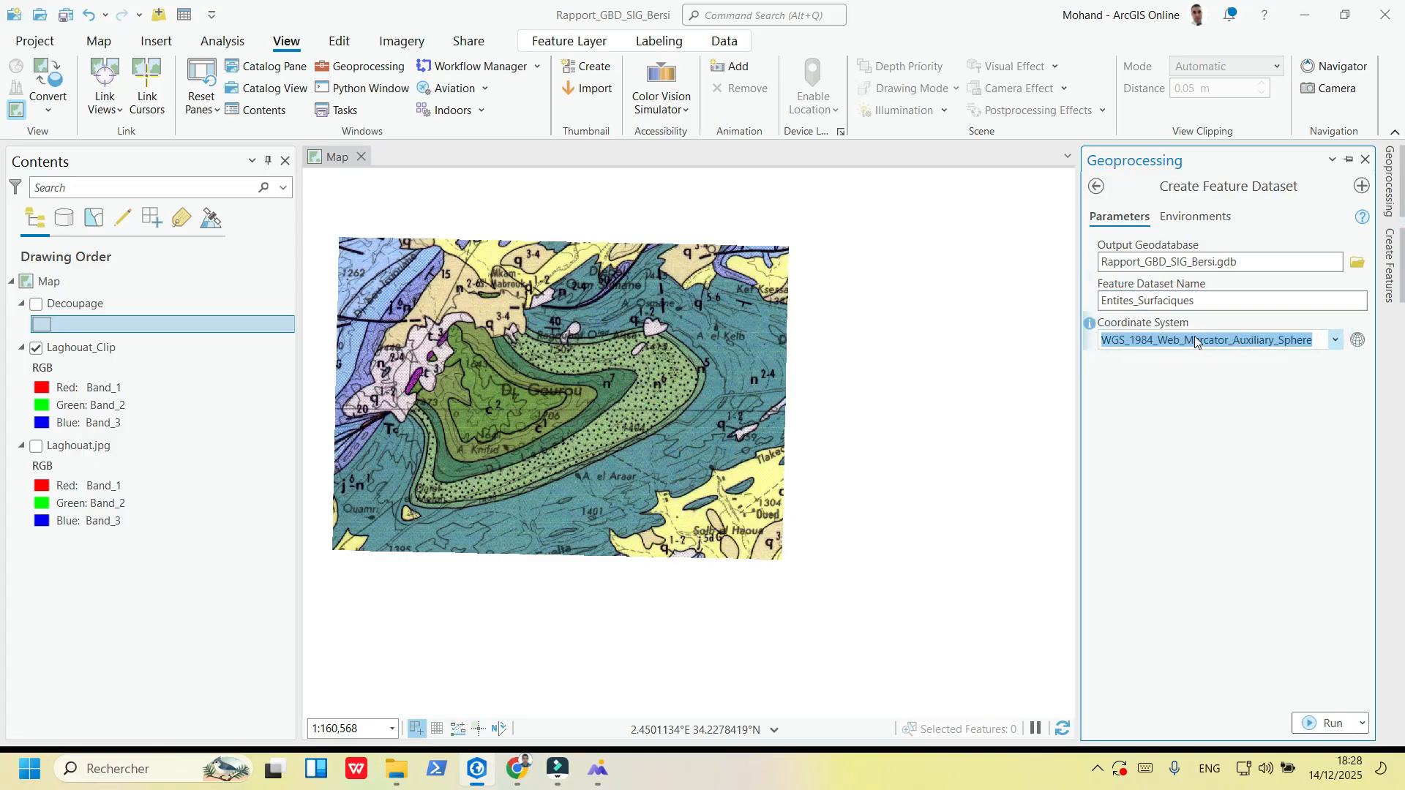
pyautogui.click(1337, 340)
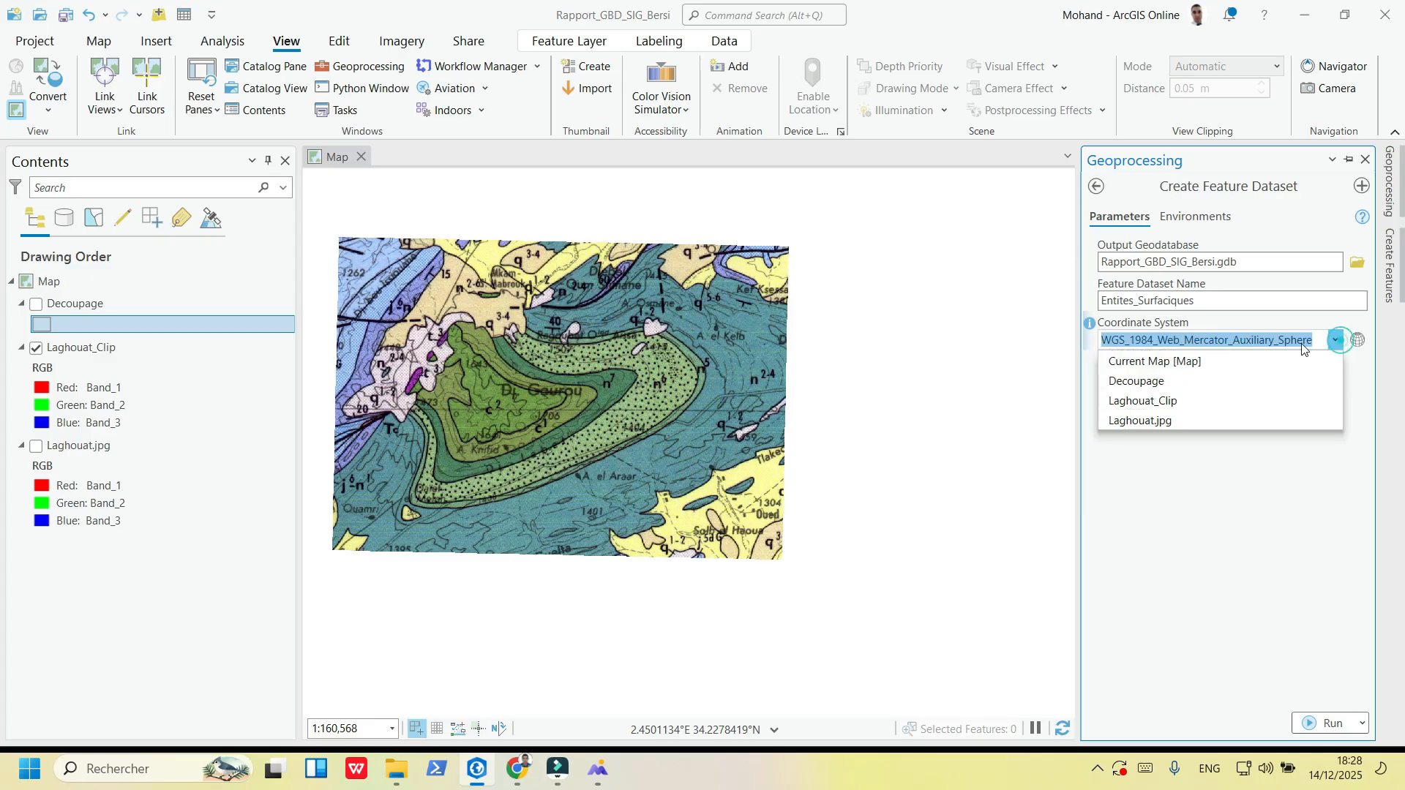
pyautogui.click(1181, 362)
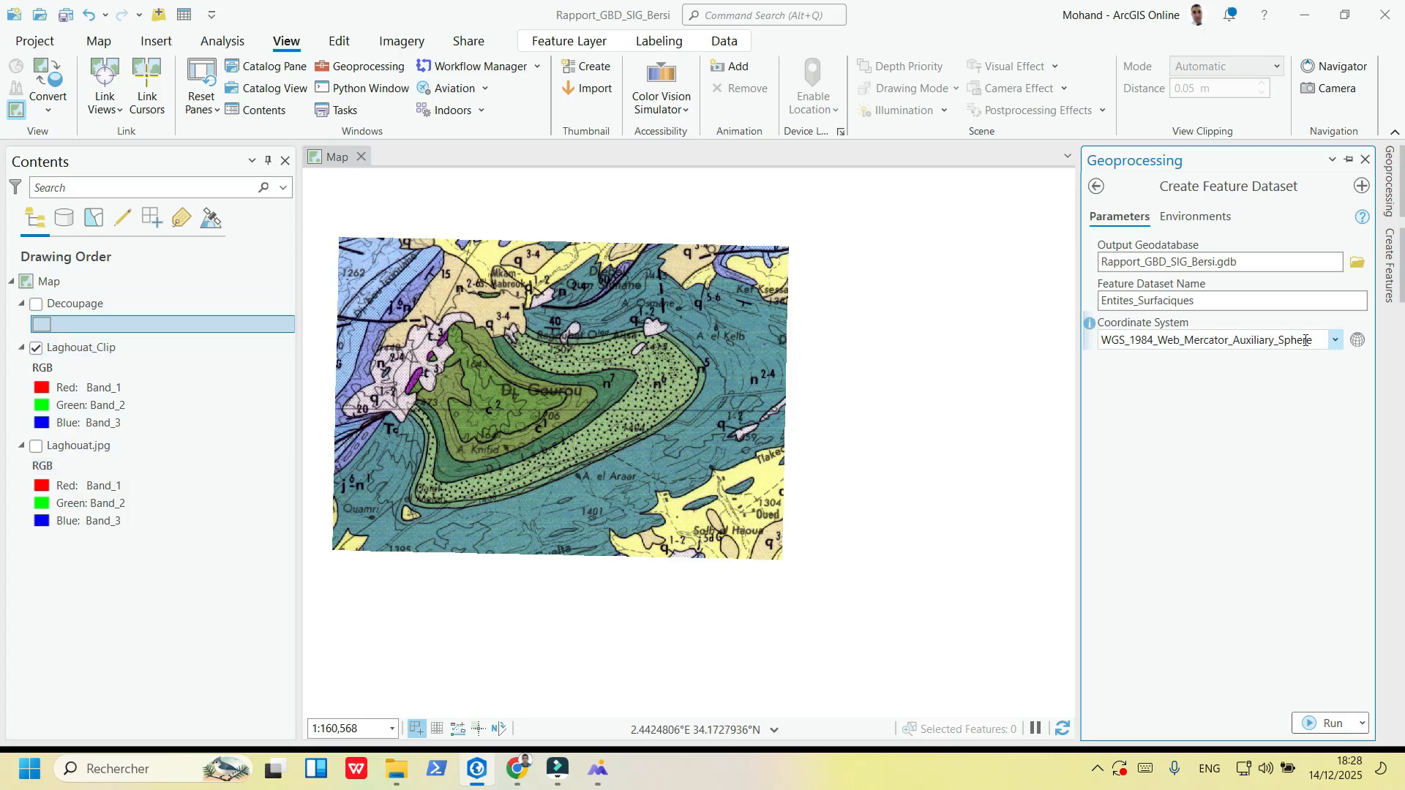
pyautogui.click(1360, 344)
pyautogui.click(1360, 341)
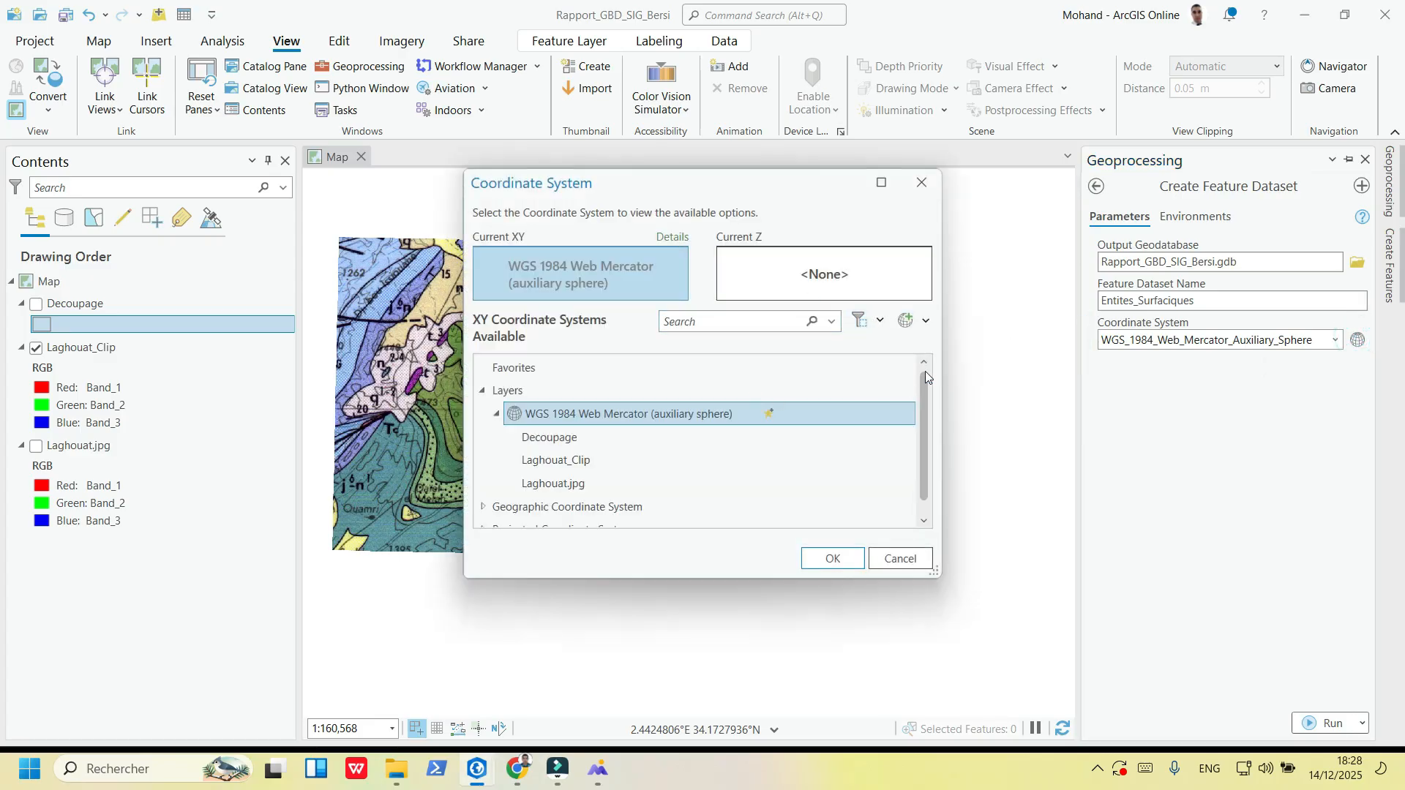
pyautogui.click(908, 320)
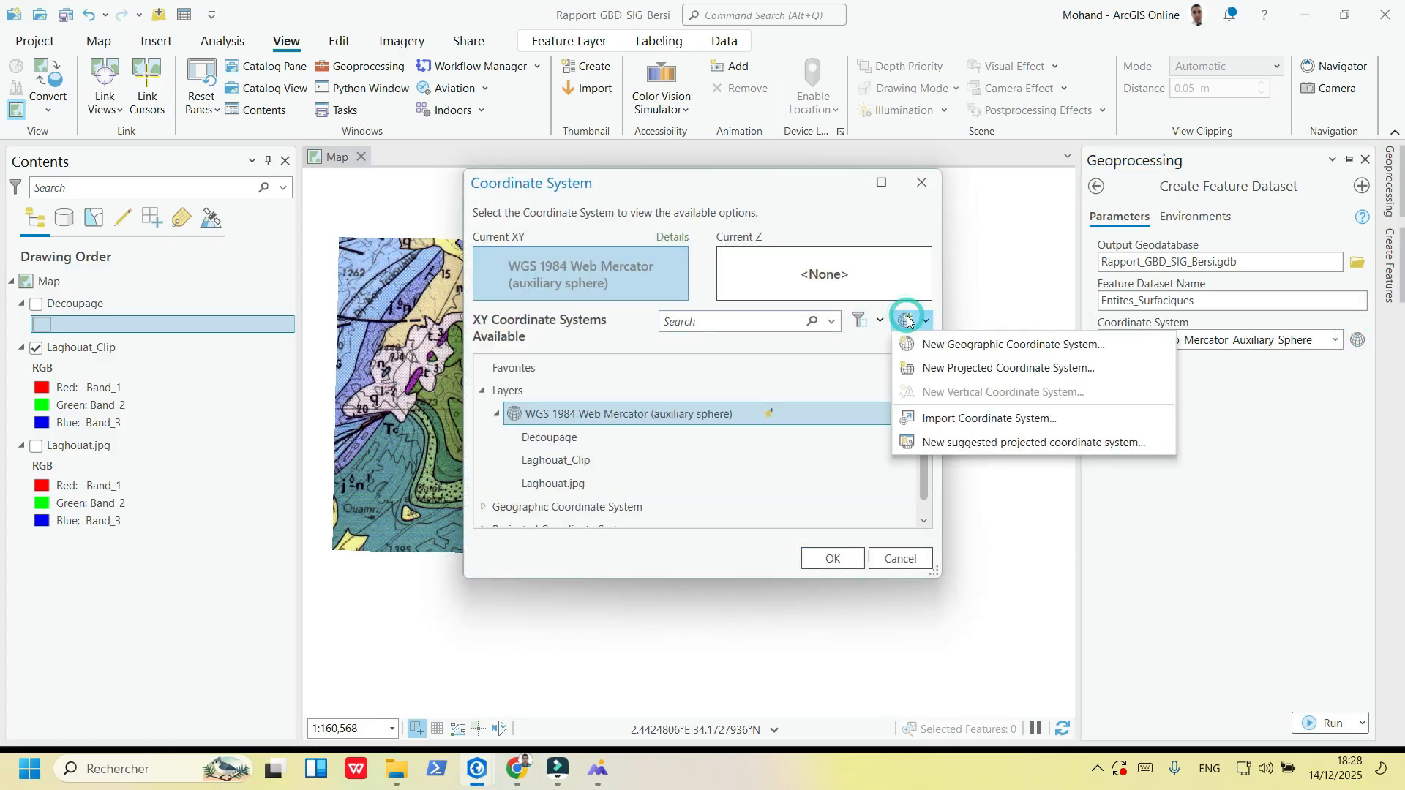
pyautogui.click(978, 420)
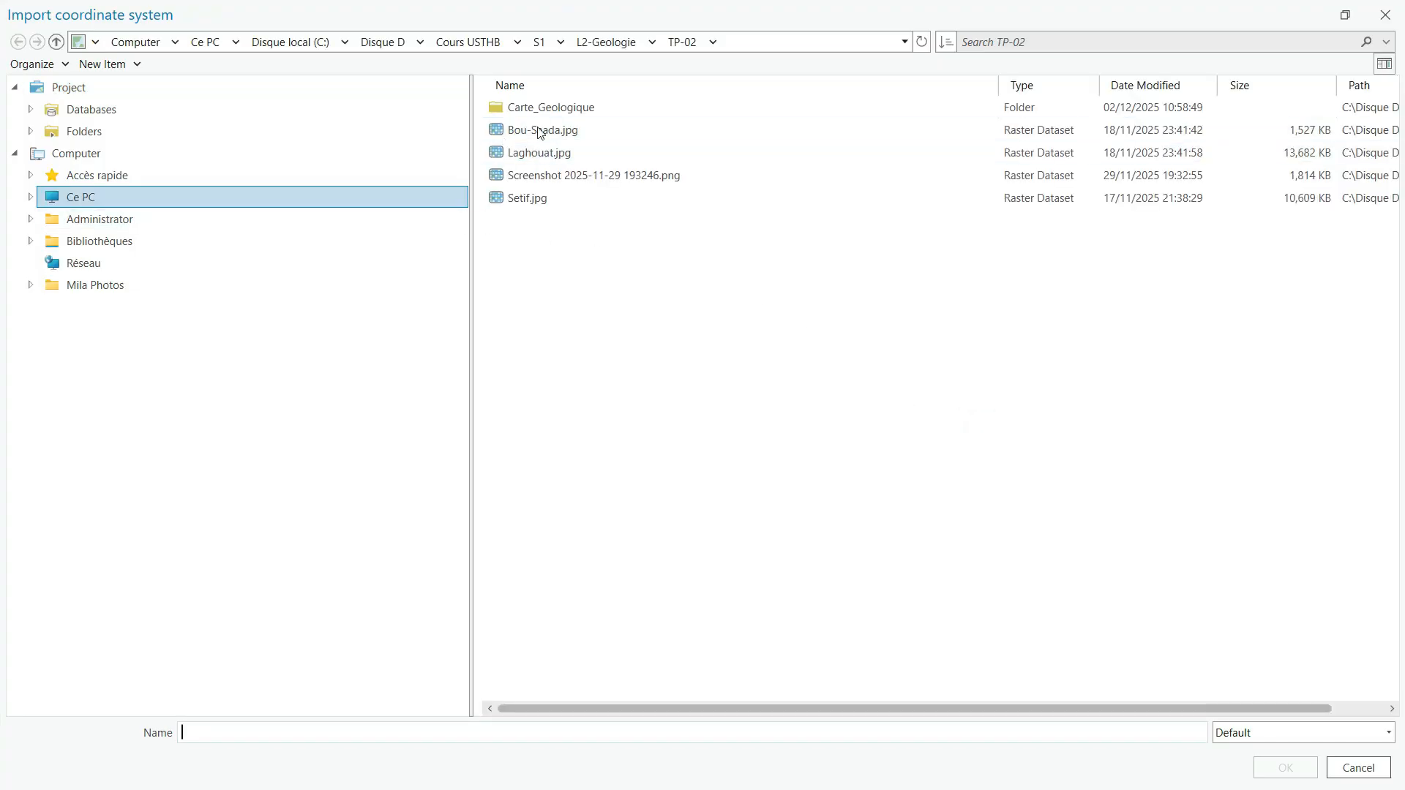
pyautogui.click(540, 152)
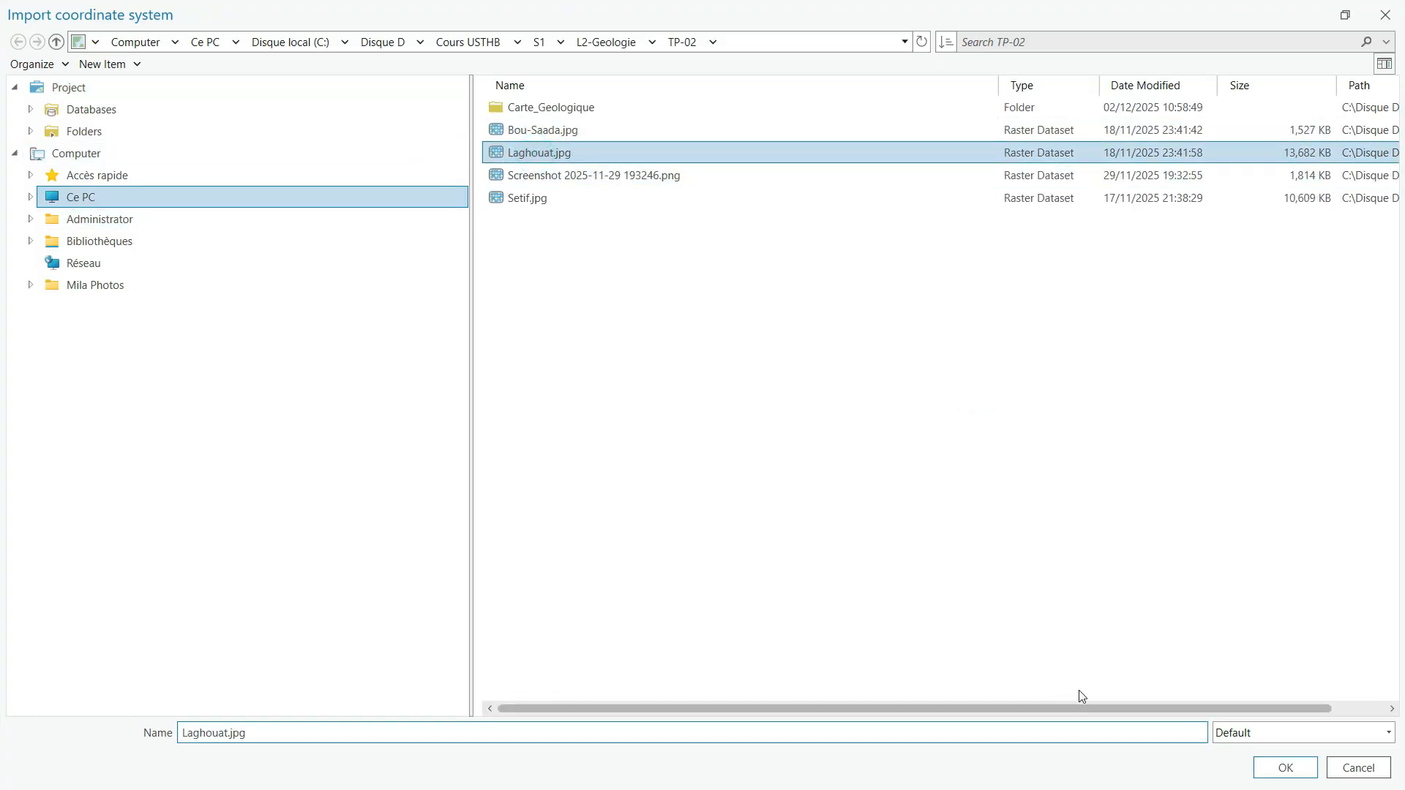
pyautogui.click(1286, 770)
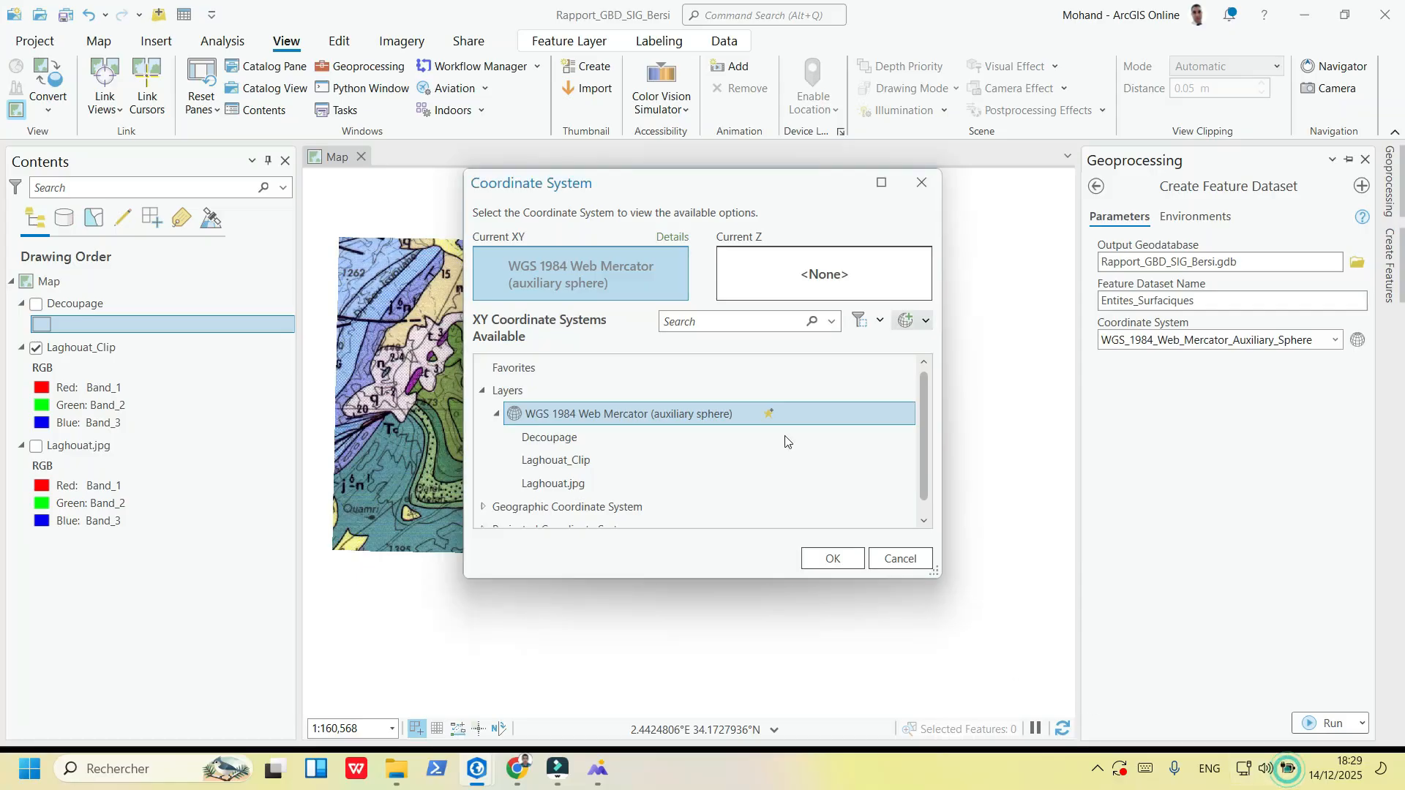
pyautogui.click(831, 558)
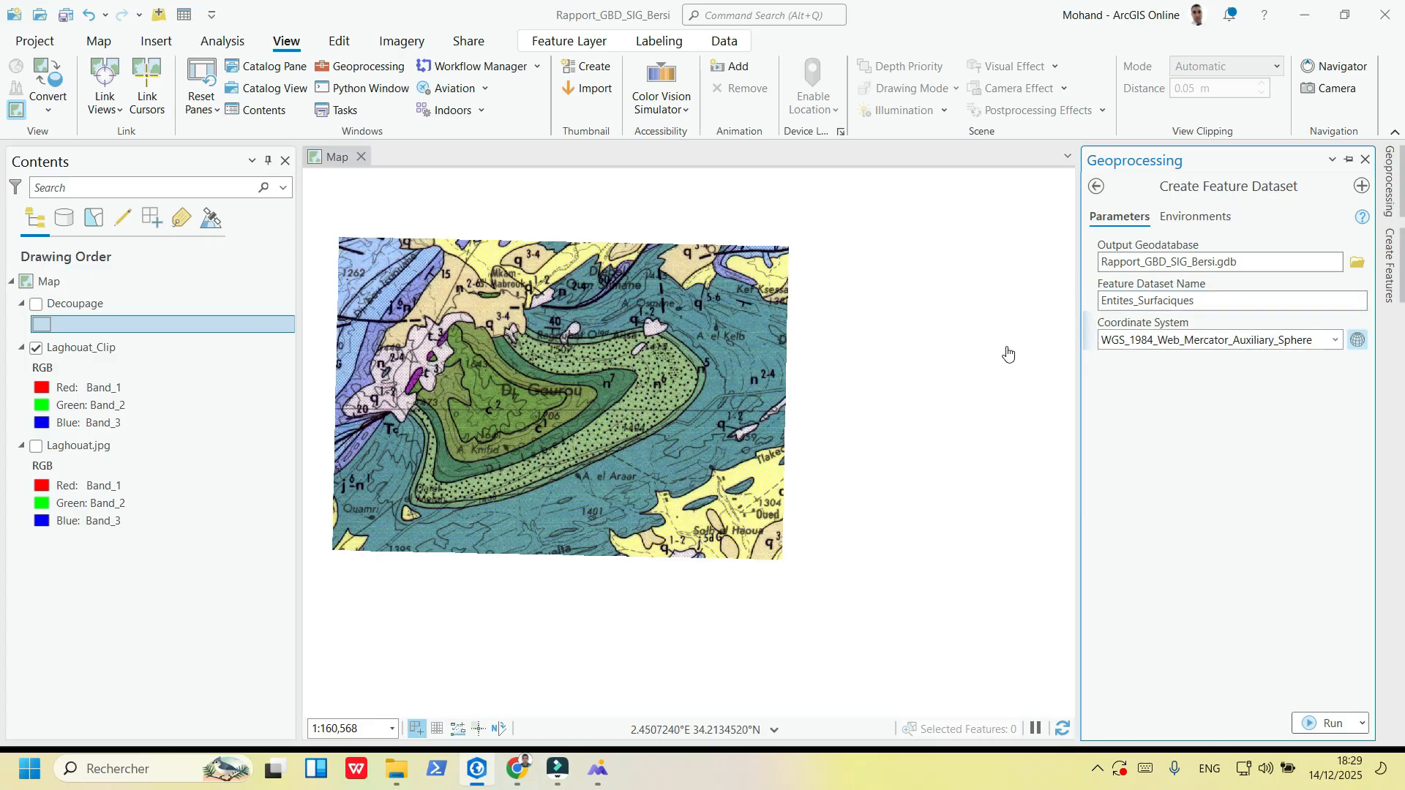
# - Run the tool to create Entites_Surfaciques and bring the Catalog pane back
pyautogui.click(1324, 725)
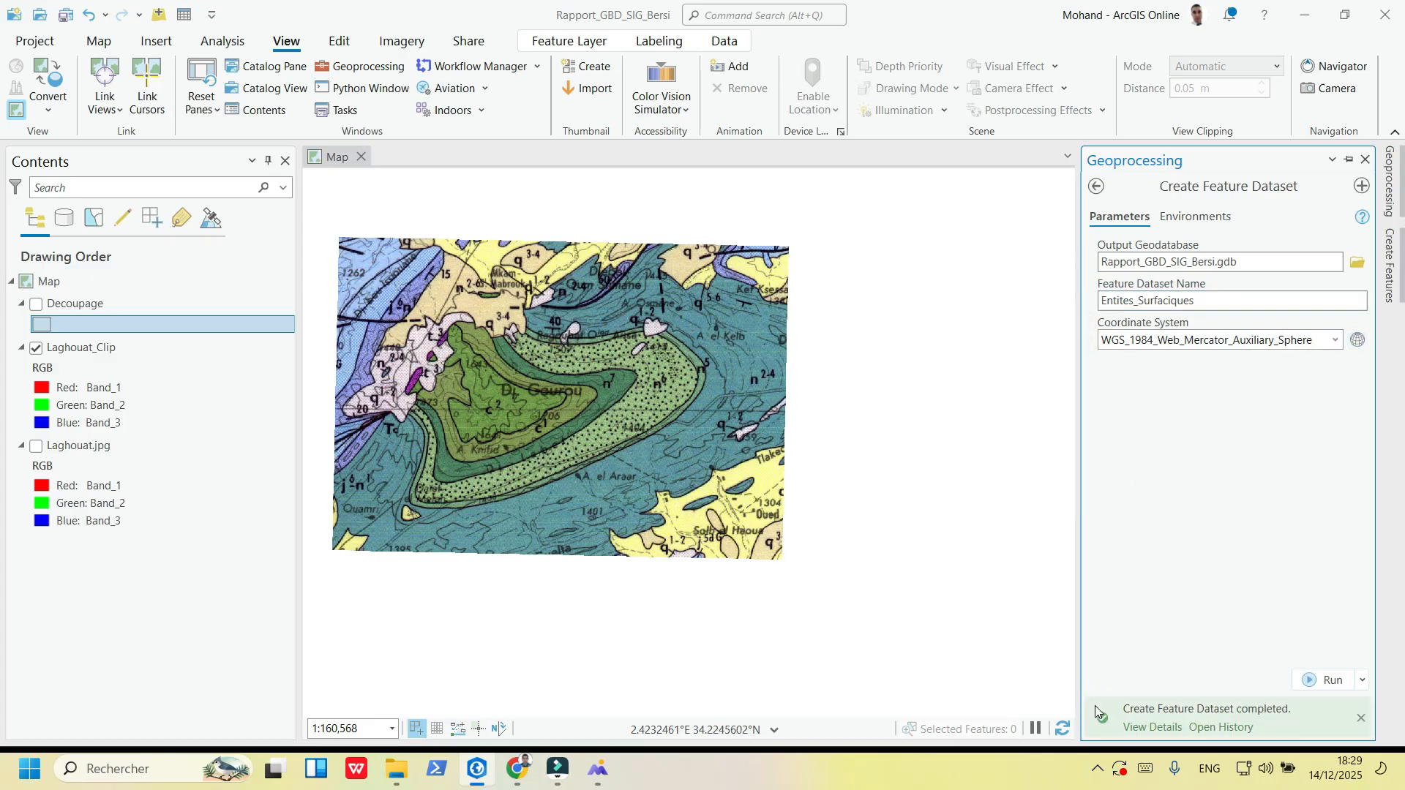
pyautogui.moveTo(1095, 705)
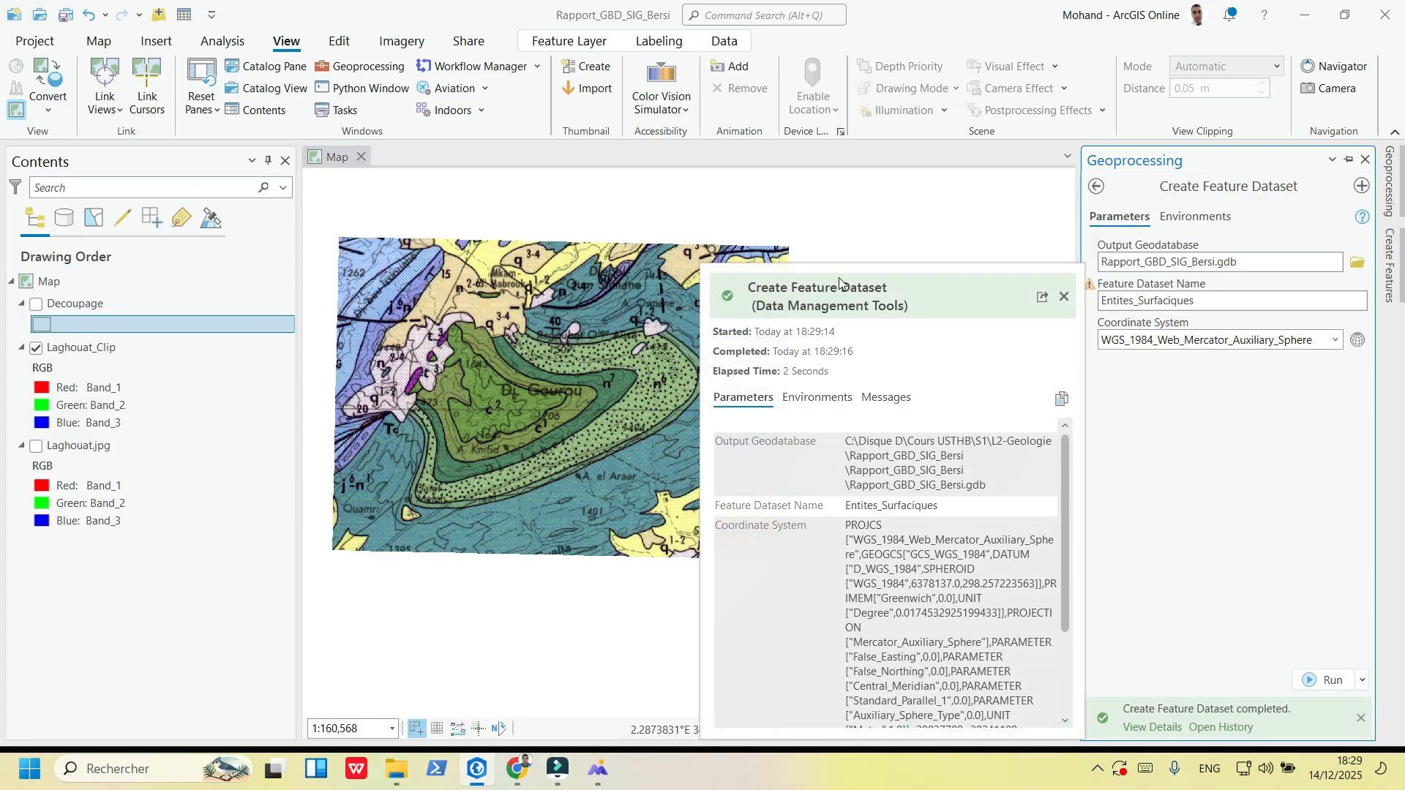
pyautogui.click(1064, 296)
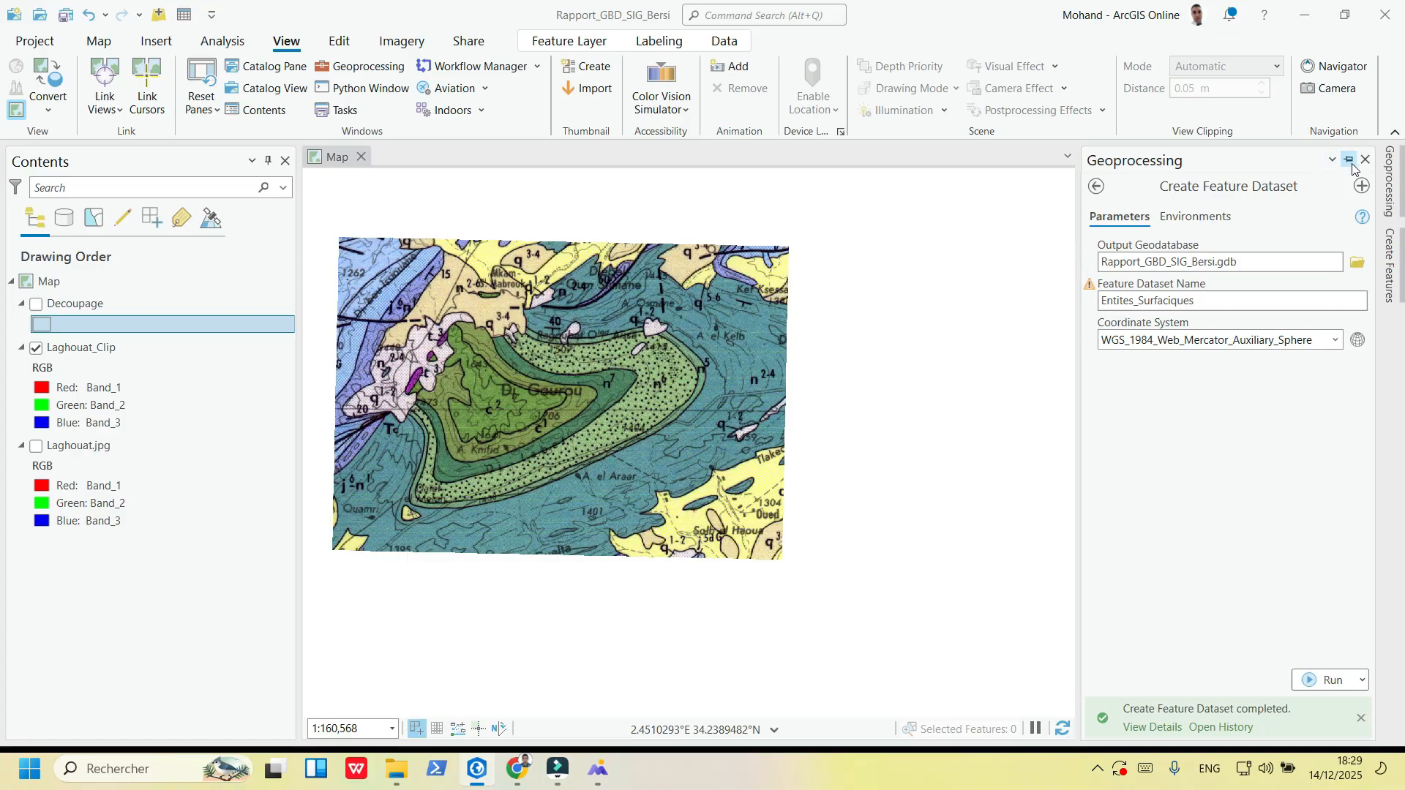
pyautogui.click(276, 66)
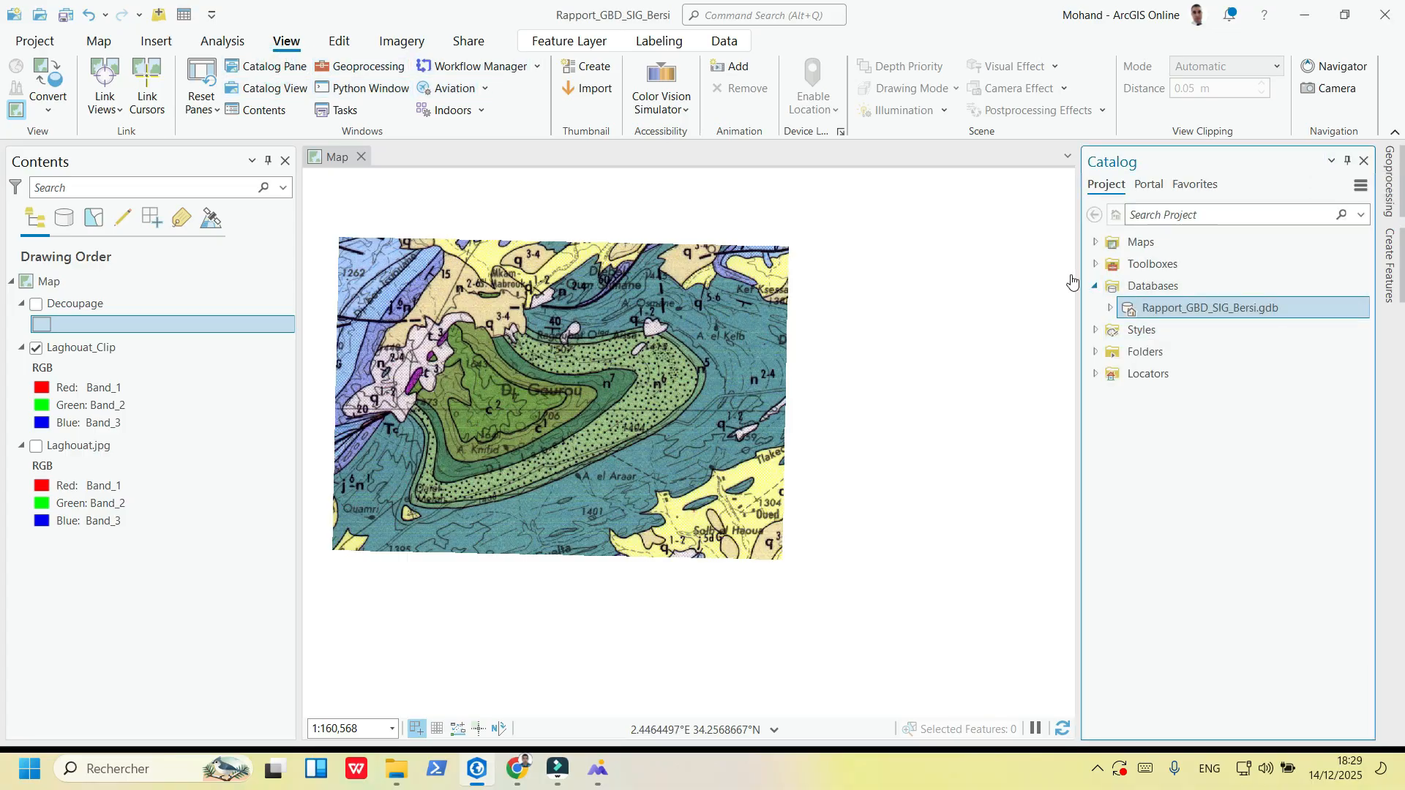
# - Expand Rapport_GBD_SIG_Bersi.gdb to list Entites_Surfaciques, Decoupage and Laghouat_Clip
pyautogui.click(1109, 308)
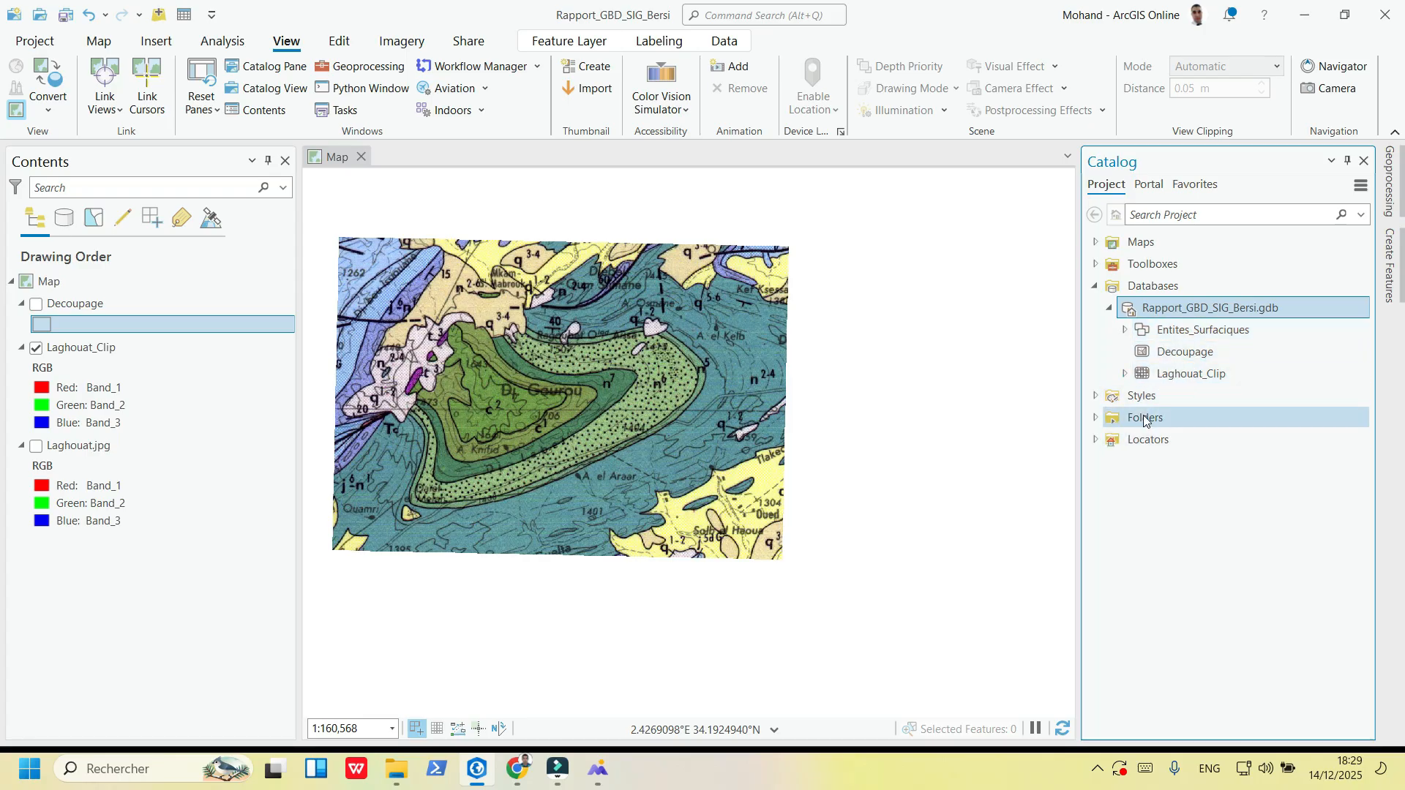
# - Create a new feature dataset named Entites_Liniaires in Rapport_GBD_SIG_Bersi.gdb
pyautogui.rightClick(1179, 307)
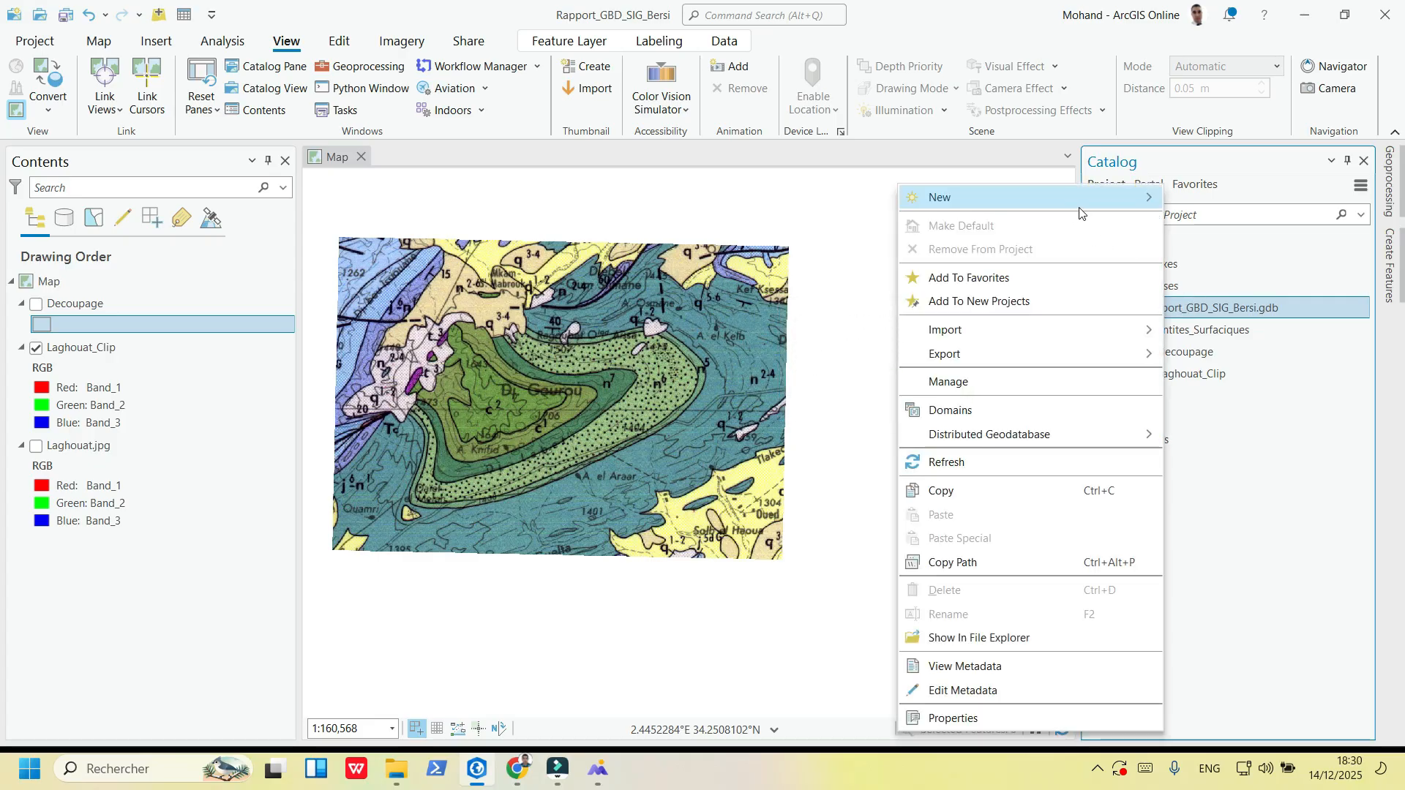
pyautogui.moveTo(1079, 212)
pyautogui.click(1188, 196)
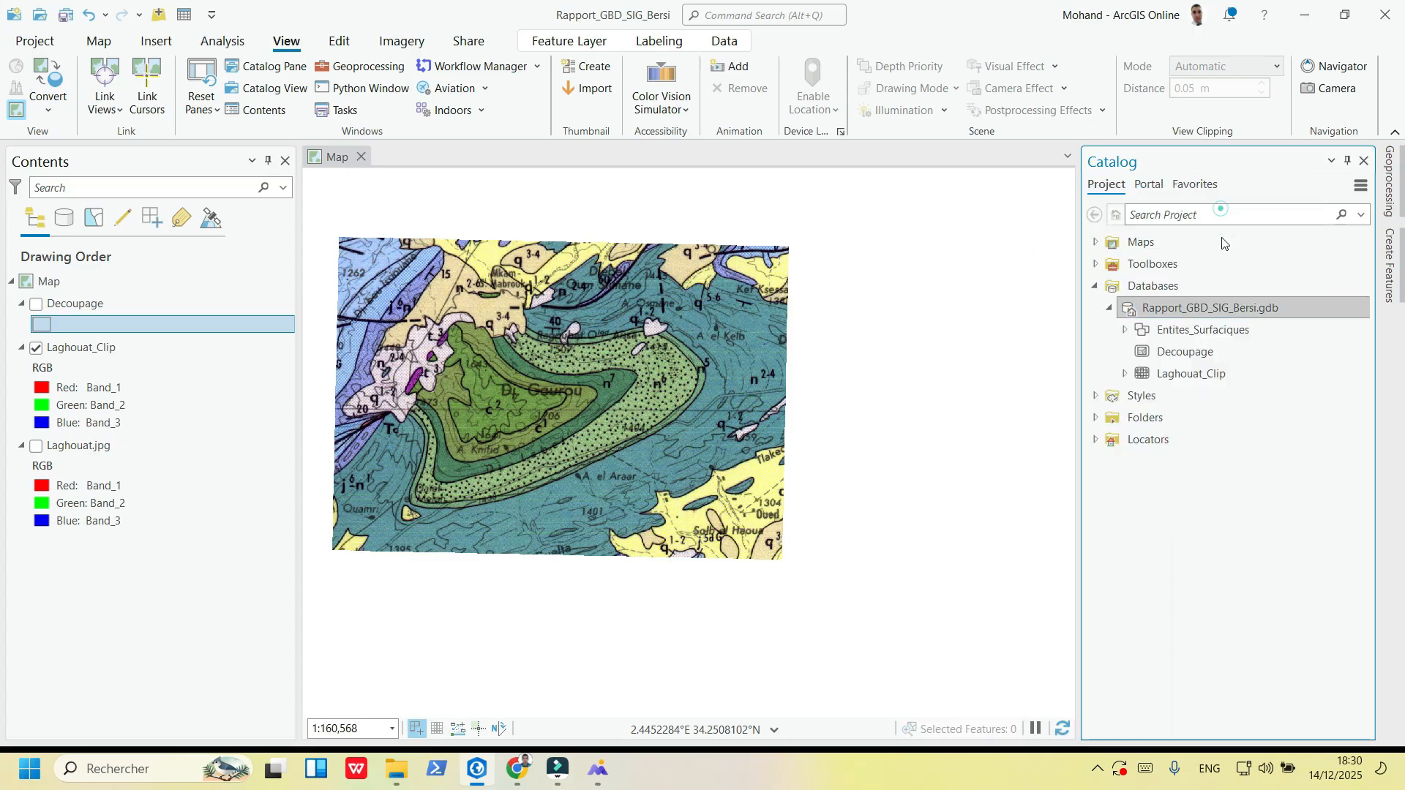
pyautogui.click(1154, 301)
pyautogui.write('Entites')
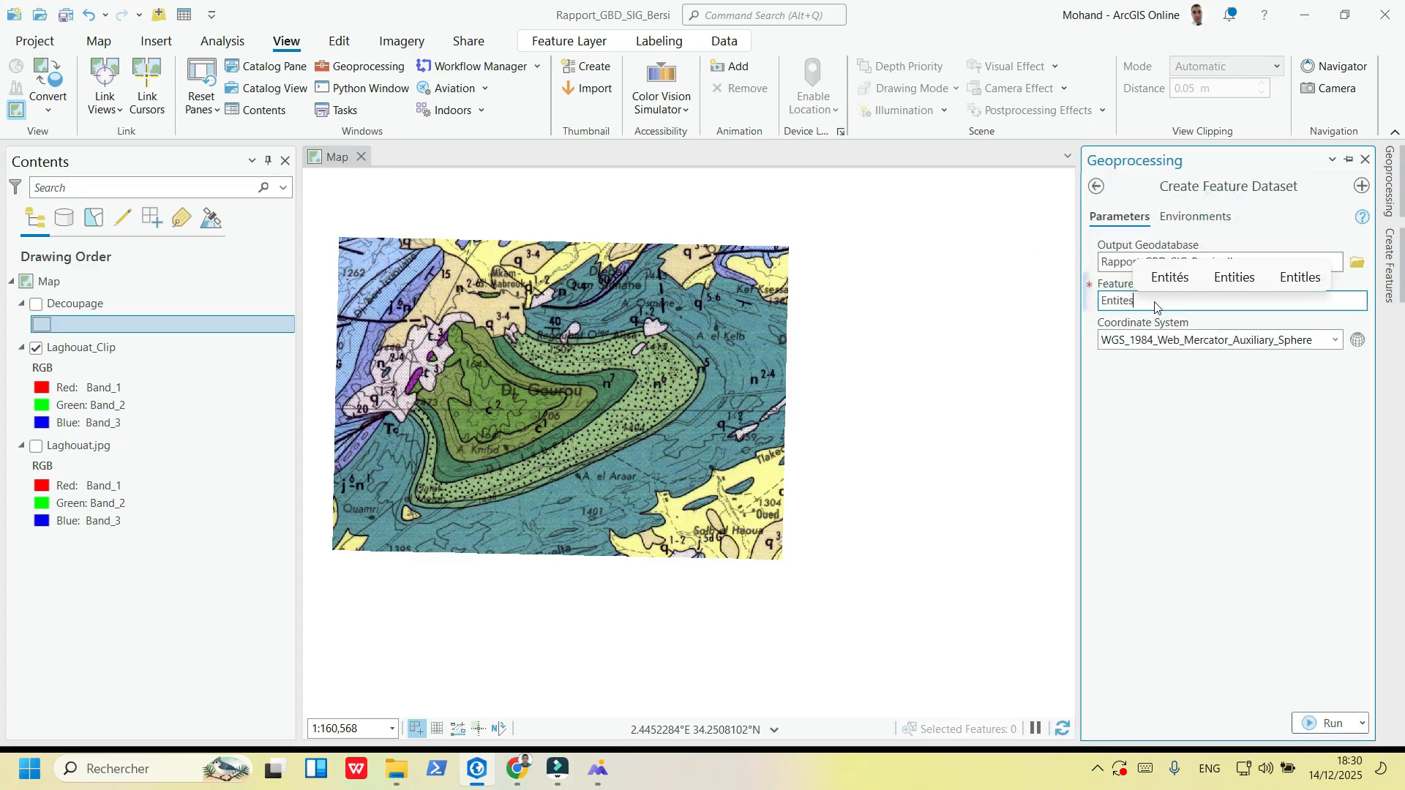
pyautogui.write('_Liniaires')
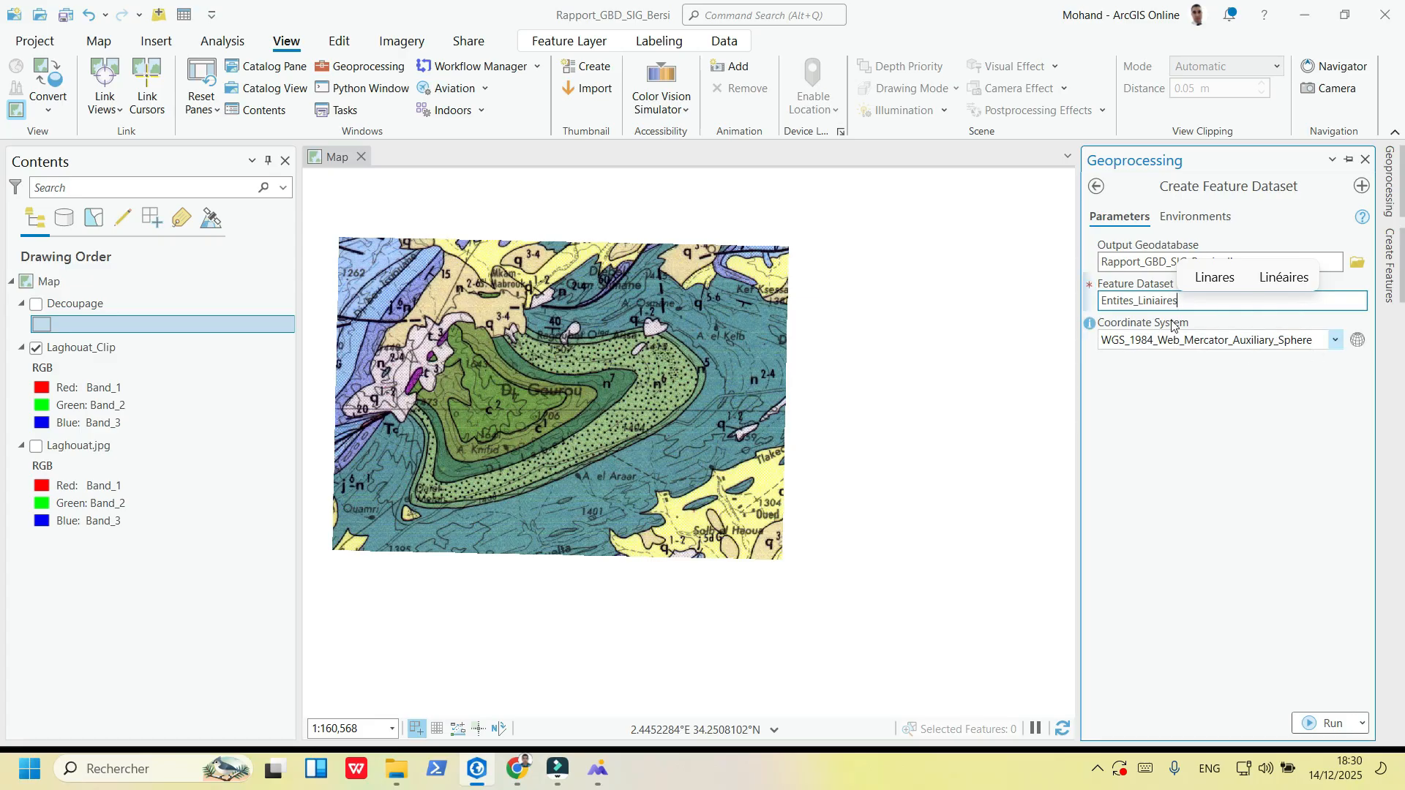
pyautogui.click(1317, 724)
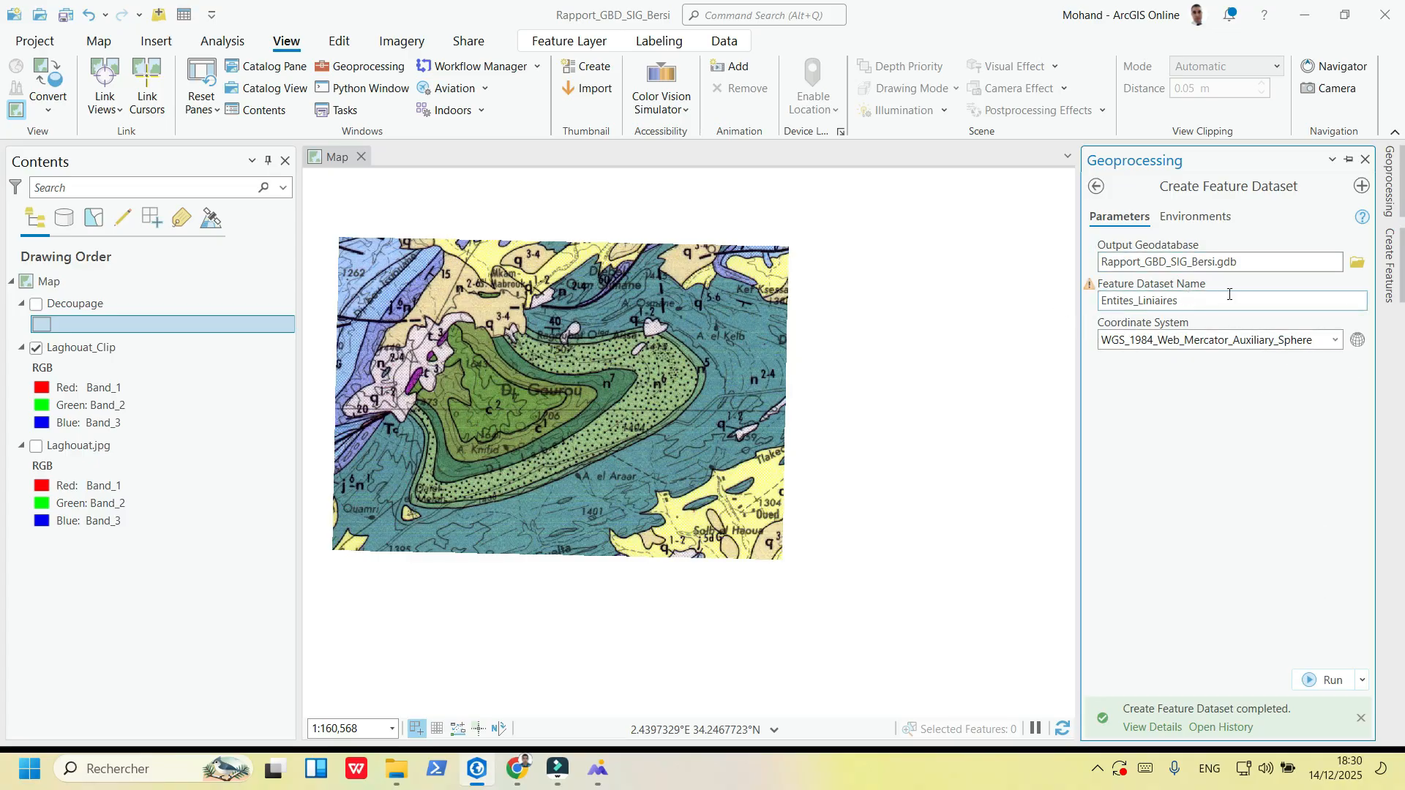
# - Replace the name with Points and run again to create the Points dataset
pyautogui.doubleClick(1191, 301)
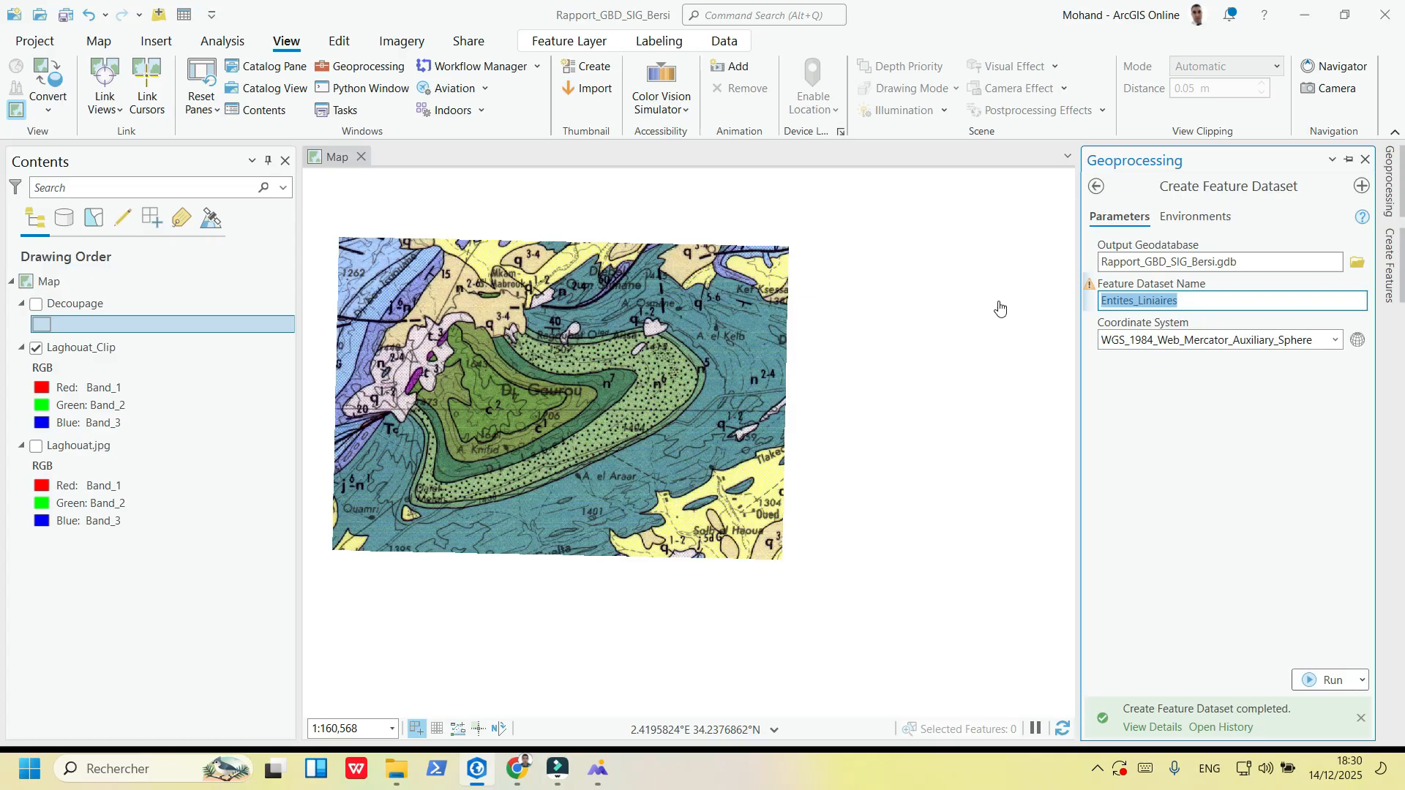
pyautogui.write('Points')
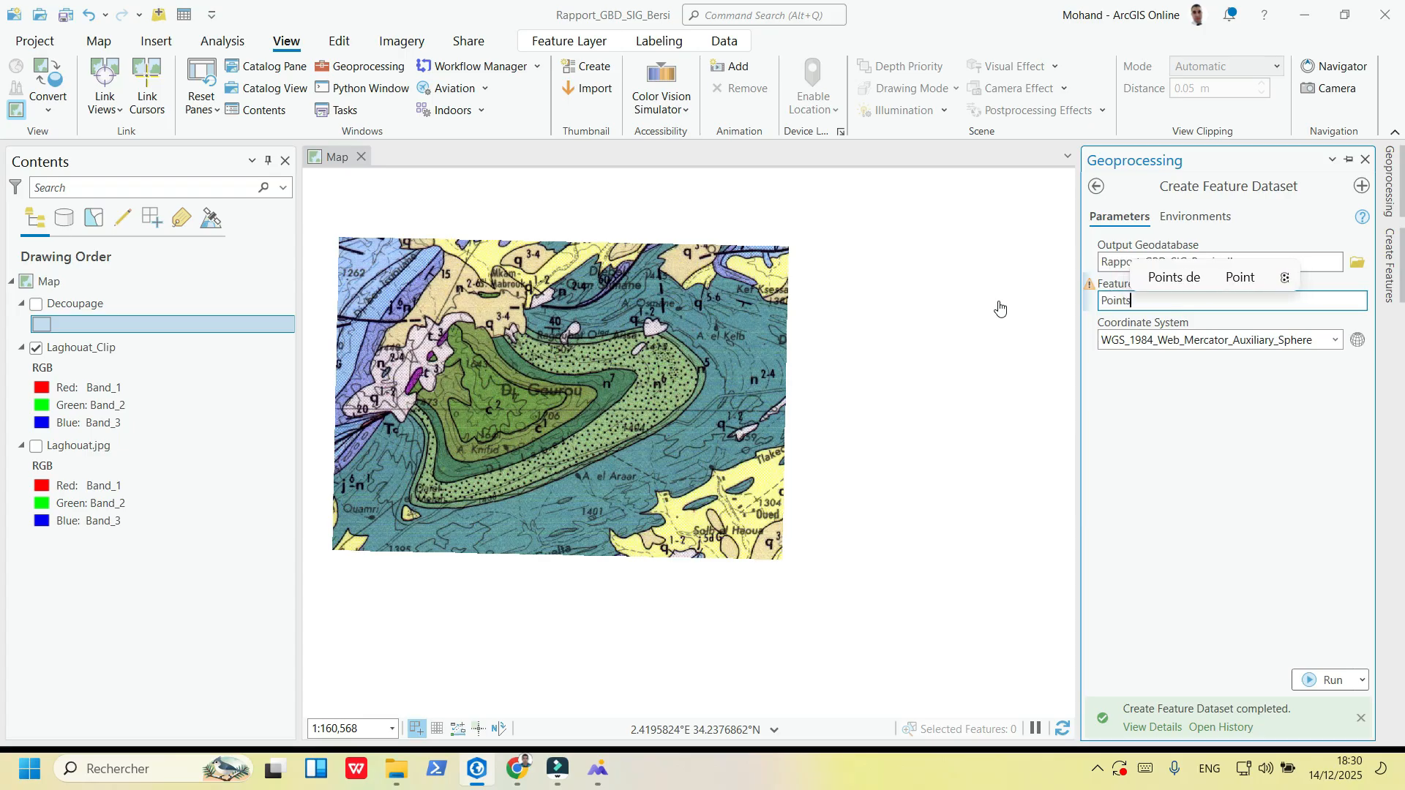
pyautogui.click(1321, 681)
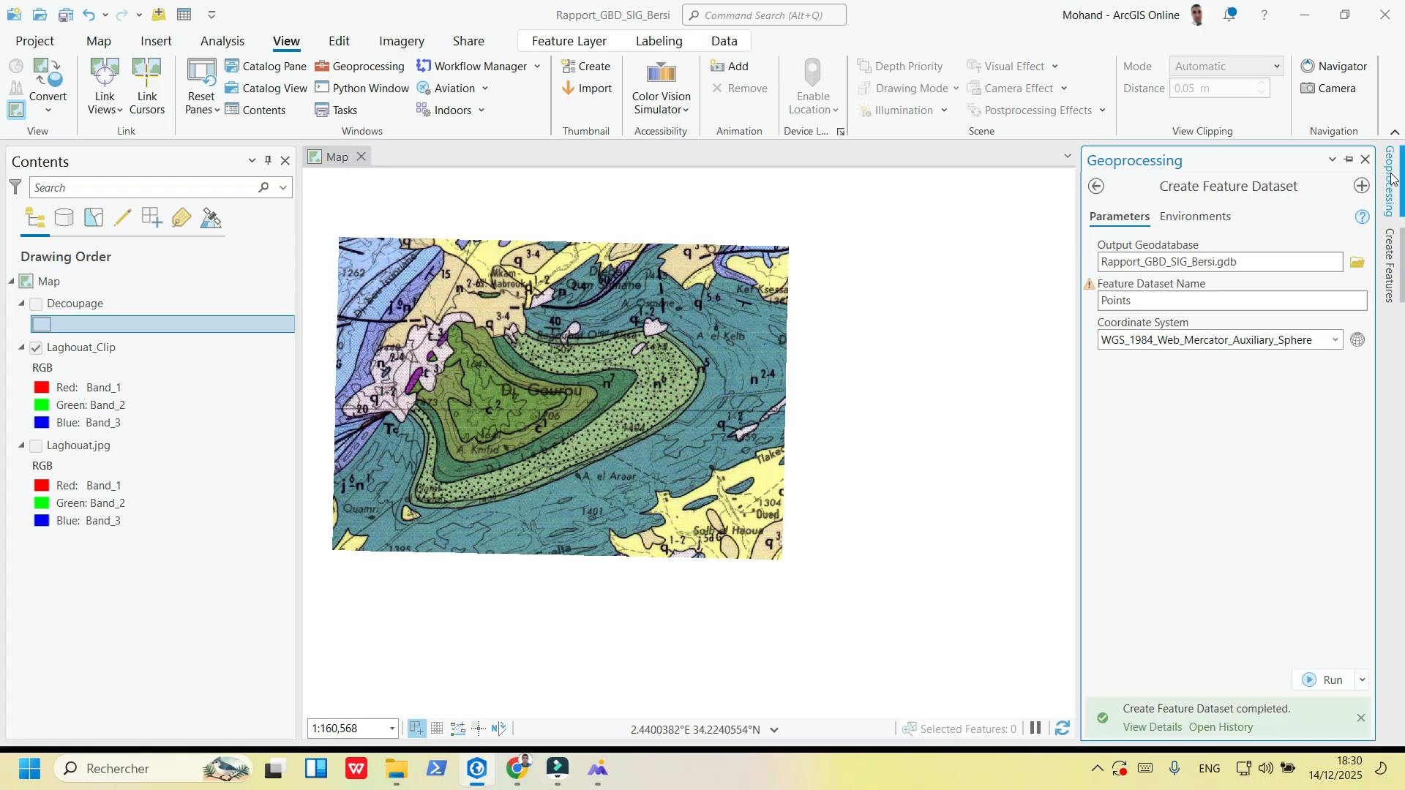
# - Close the Create Feature Dataset tool and bring up the New options for Entites_Surfaciques
pyautogui.click(1366, 159)
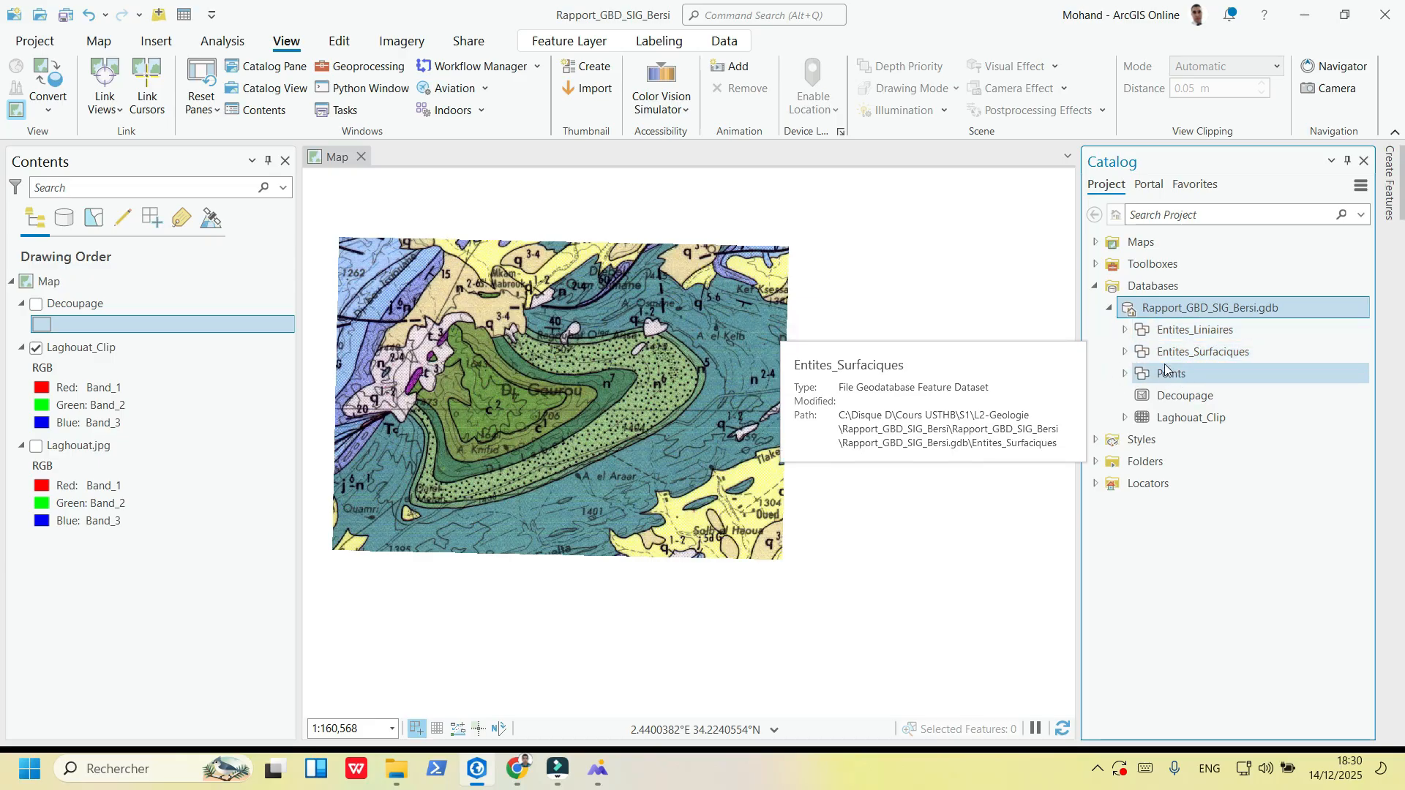
pyautogui.moveTo(427, 336); pyautogui.dragTo(503, 317)
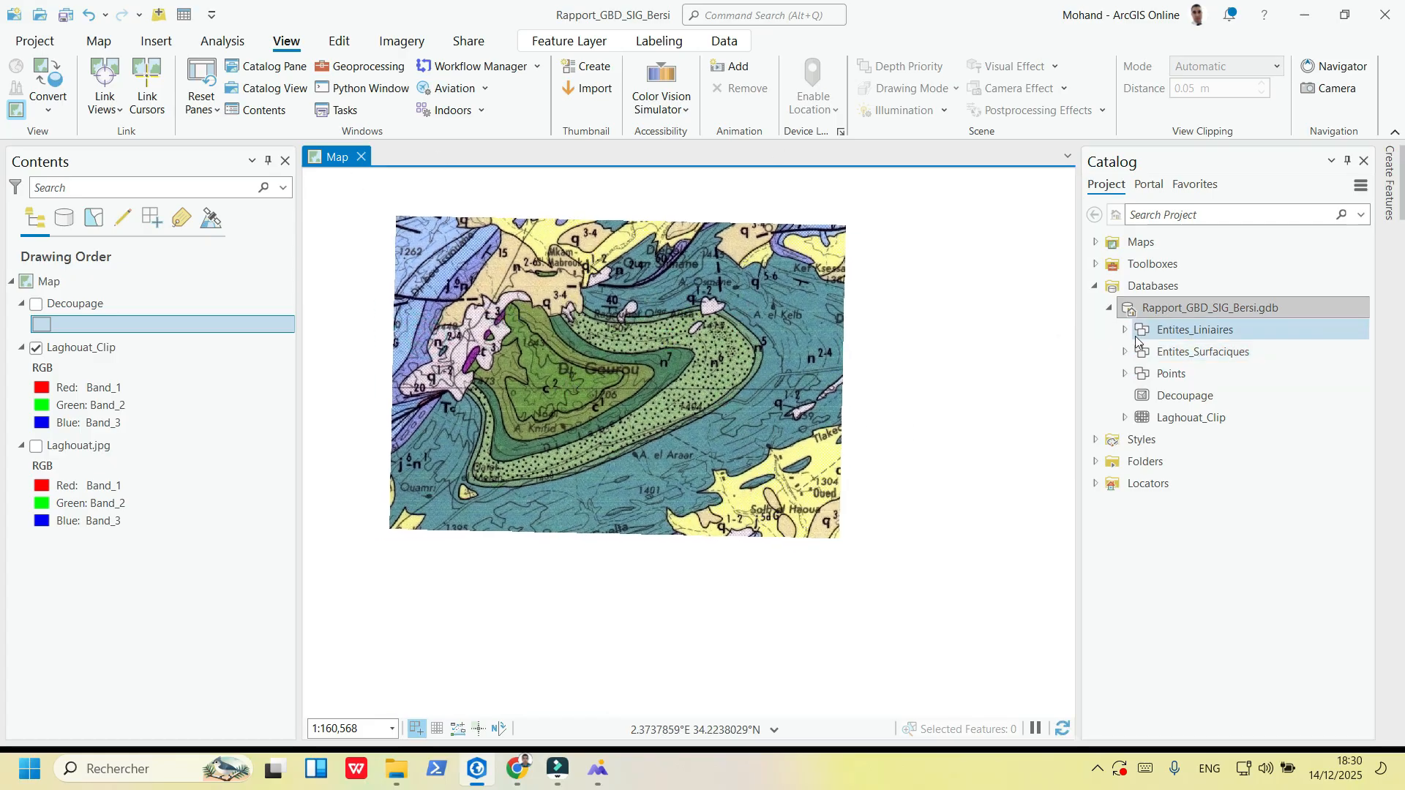
pyautogui.rightClick(1168, 355)
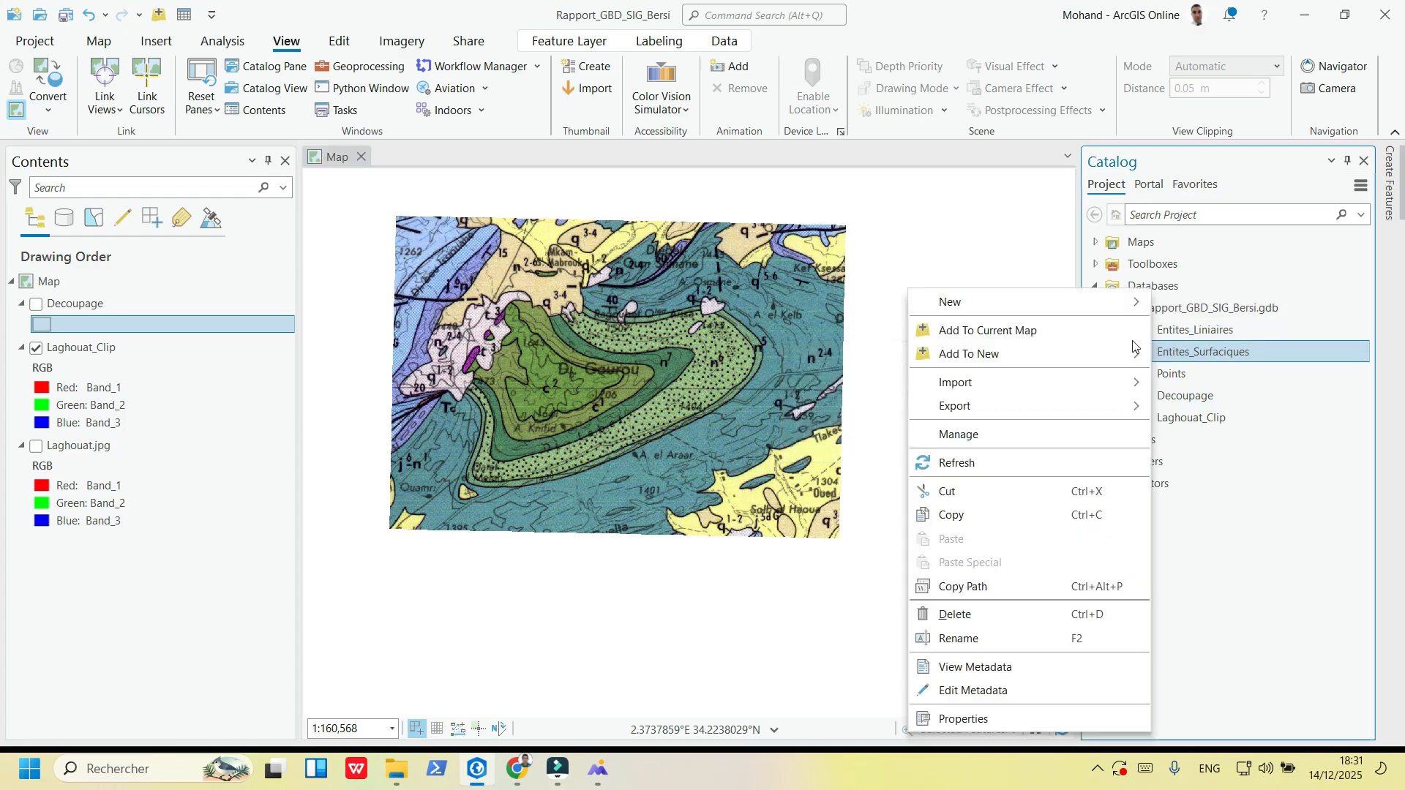
pyautogui.moveTo(1124, 305)
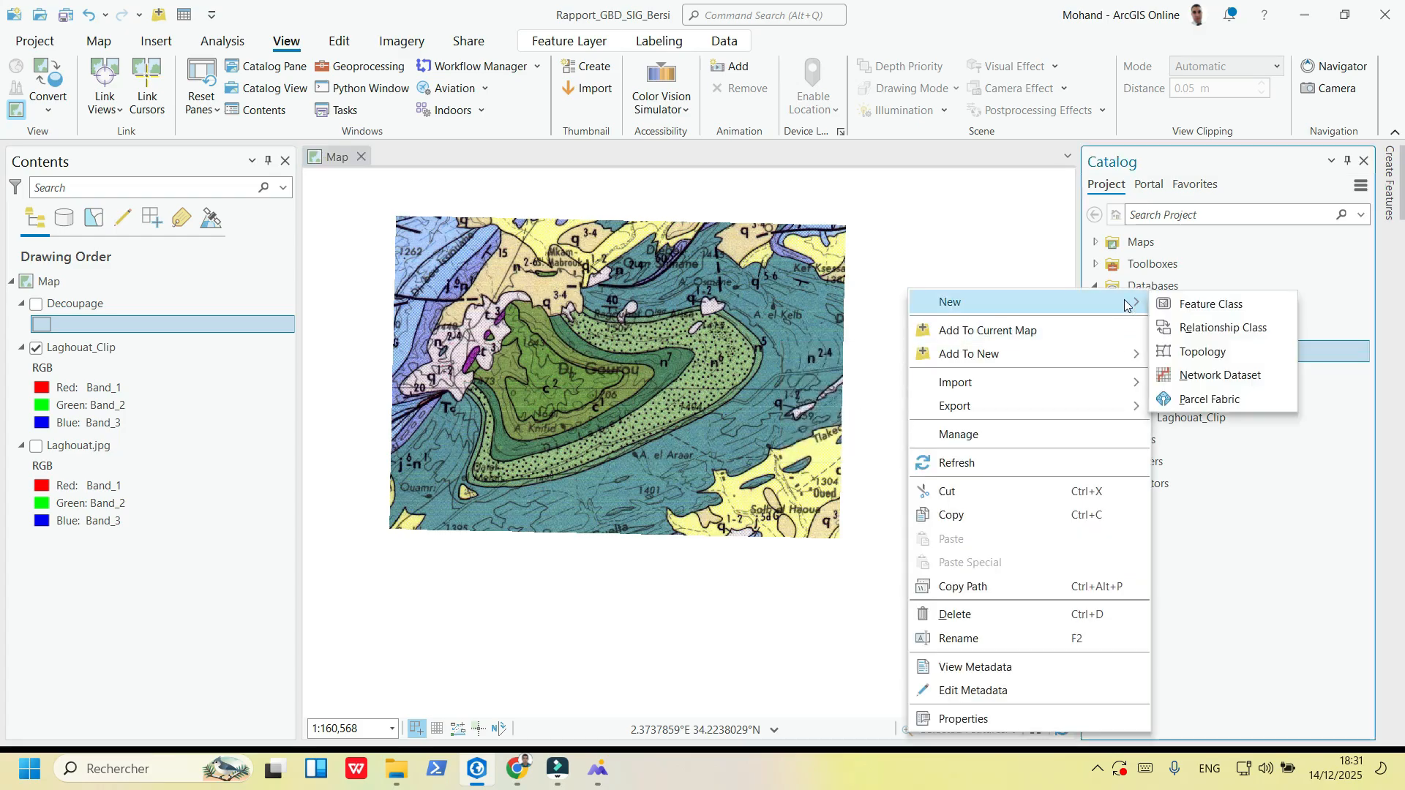
# - Start a Polygon feature class named Formations_geologiques and advance to its Fields page
pyautogui.click(1202, 306)
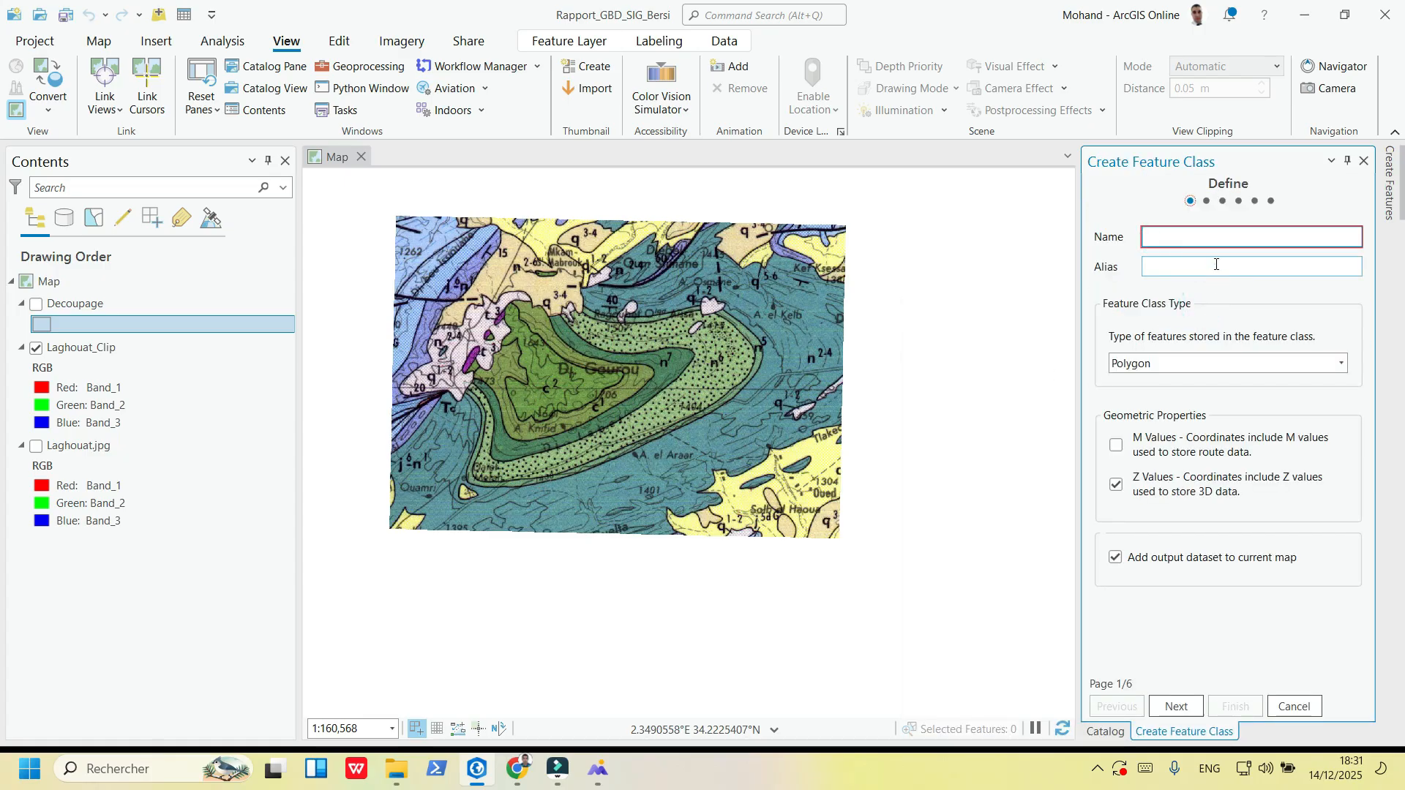
pyautogui.write('Formations')
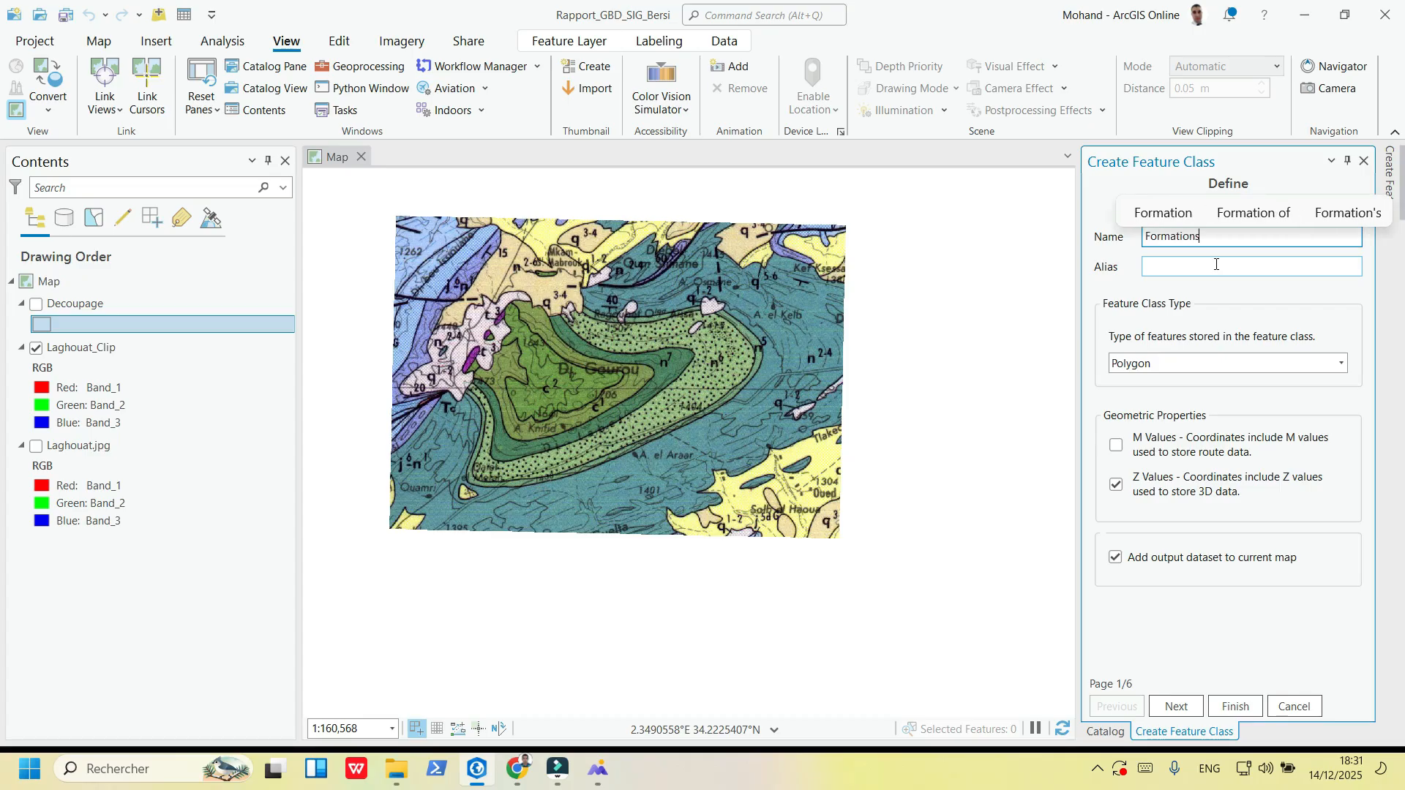
pyautogui.write('_geo')
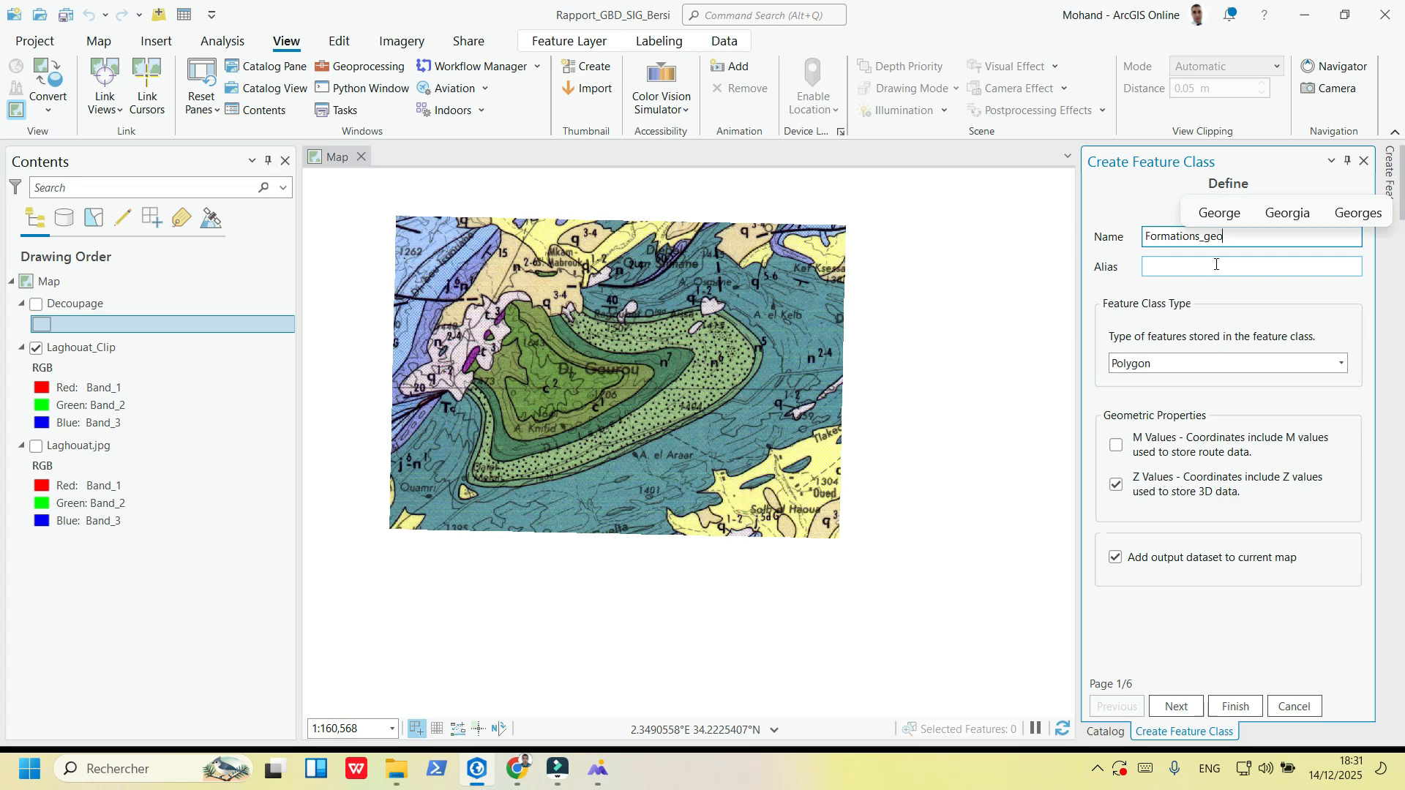
pyautogui.write('logiques')
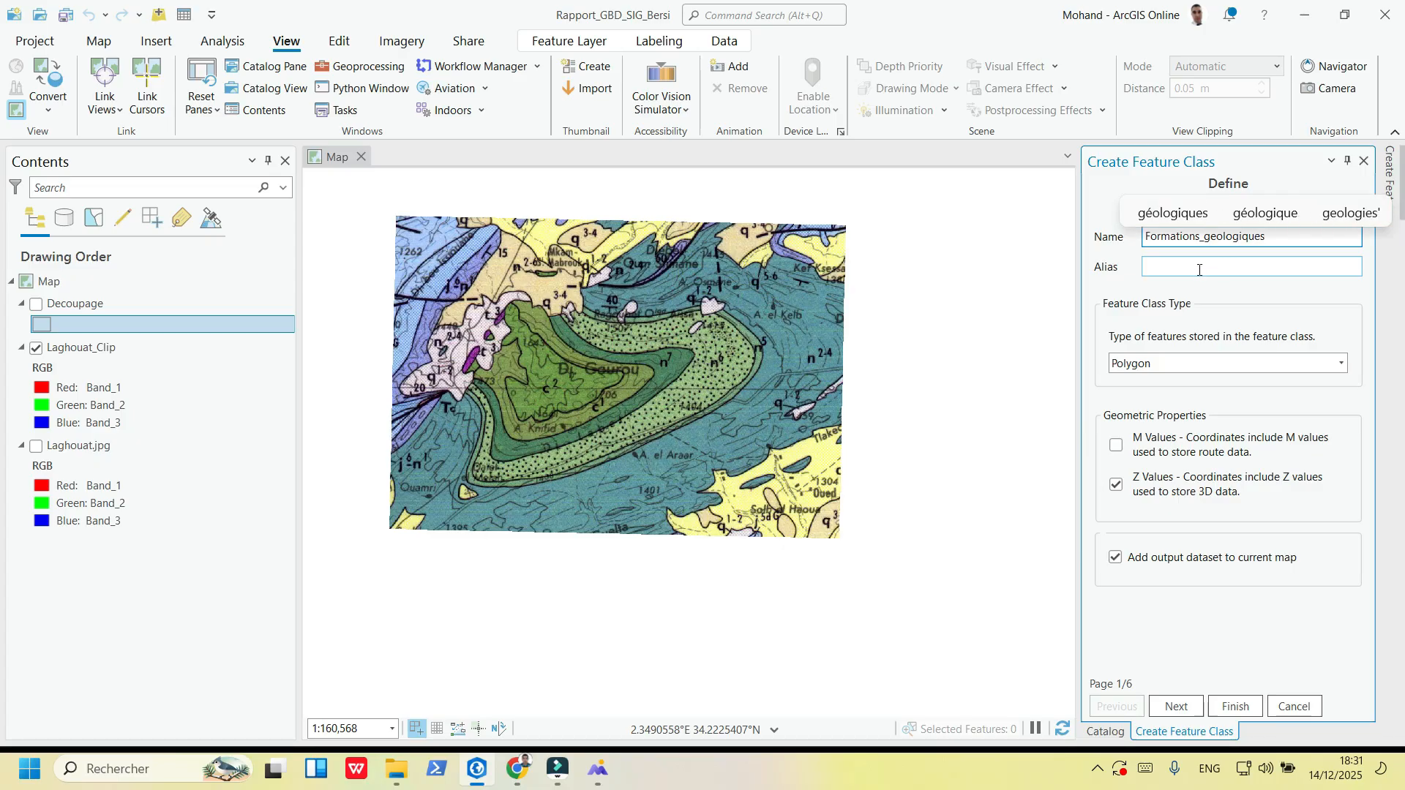
pyautogui.click(1207, 266)
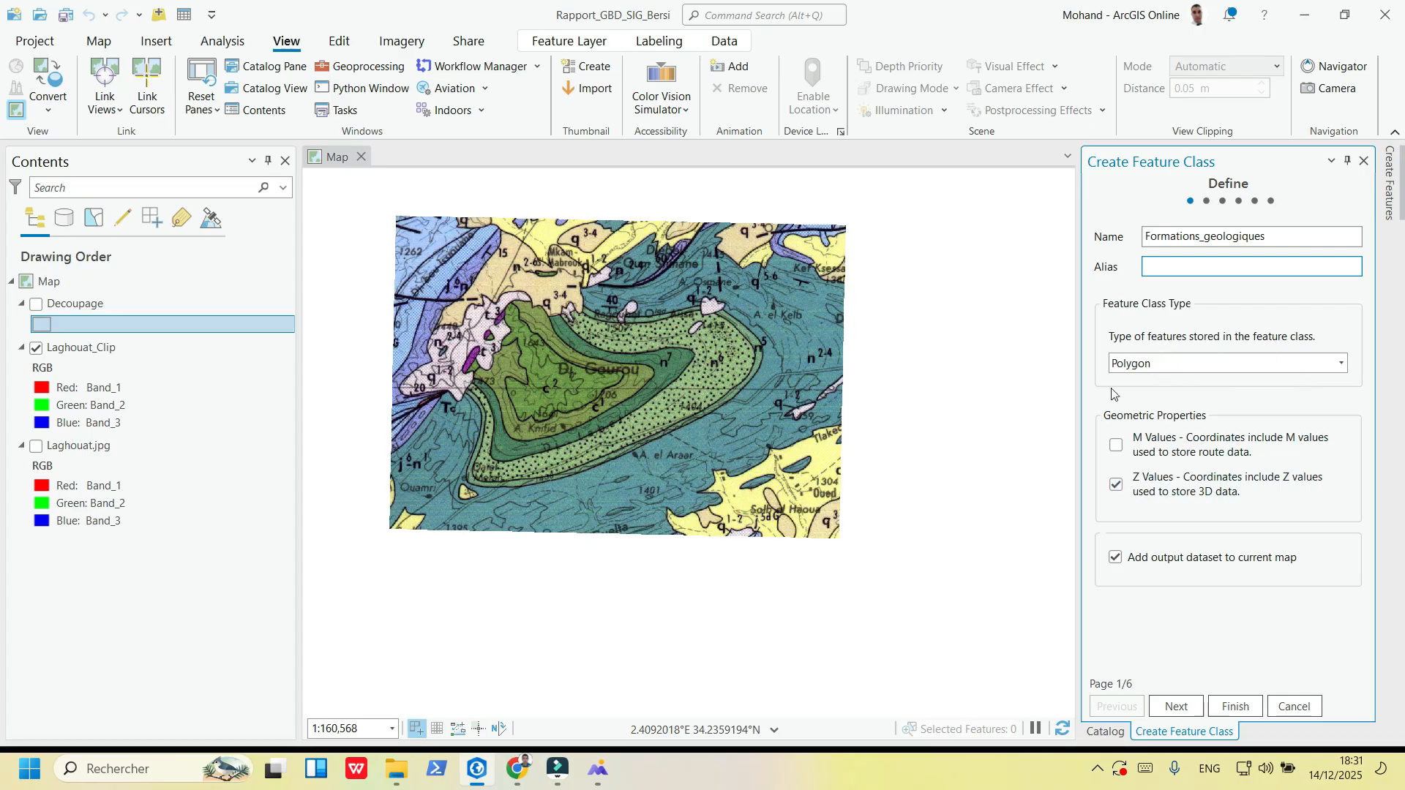
pyautogui.click(1181, 707)
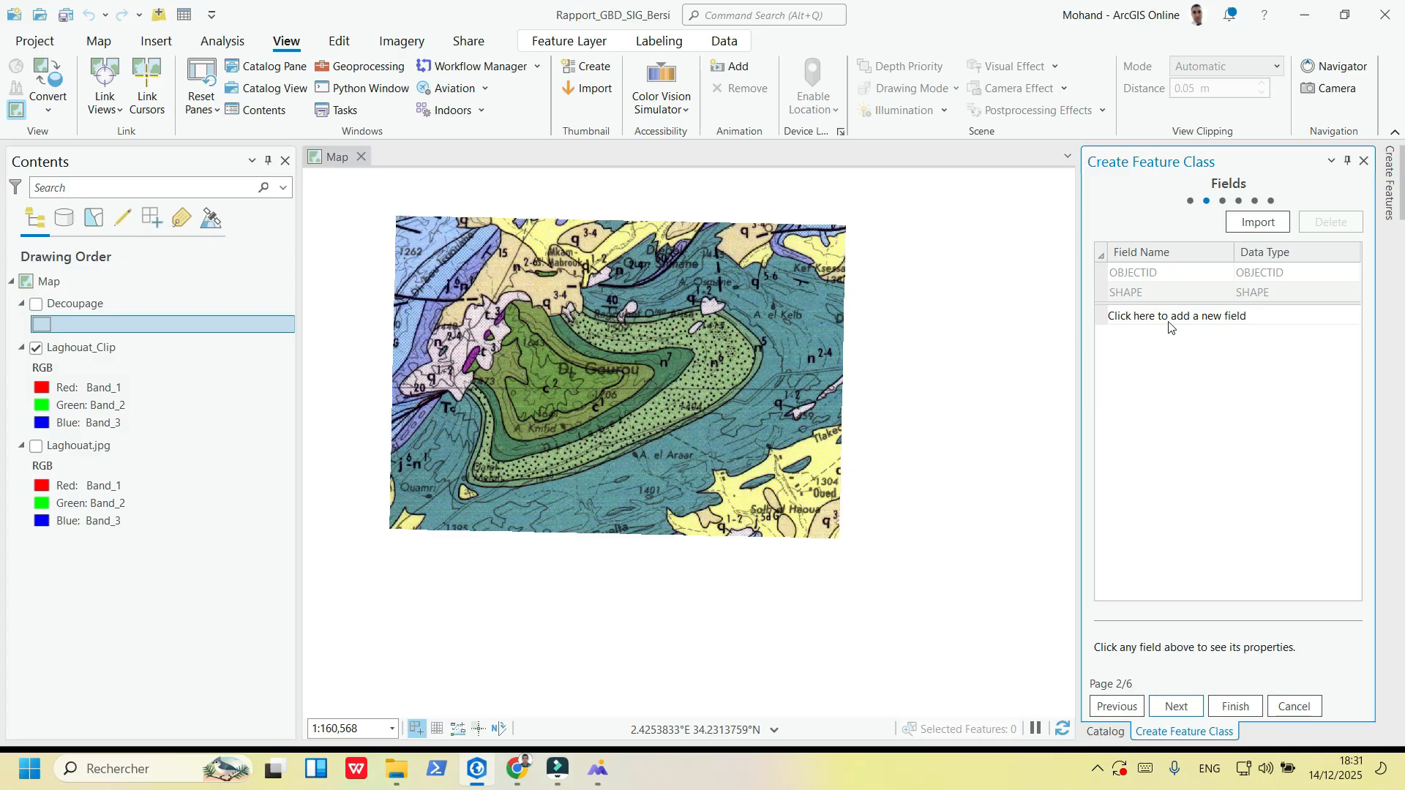
# - Add text fields Age and Etage, each with length 20
pyautogui.click(1199, 321)
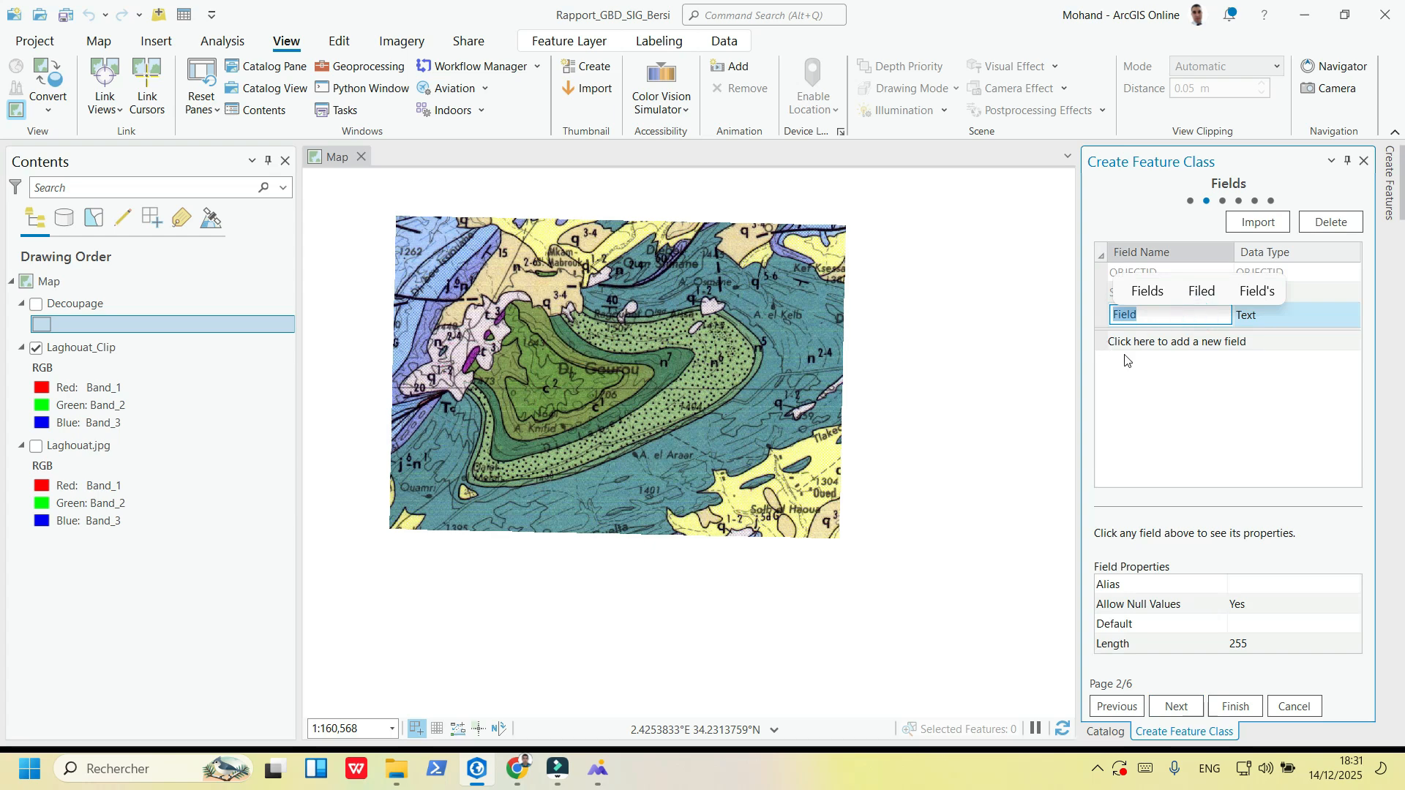
pyautogui.write('Age')
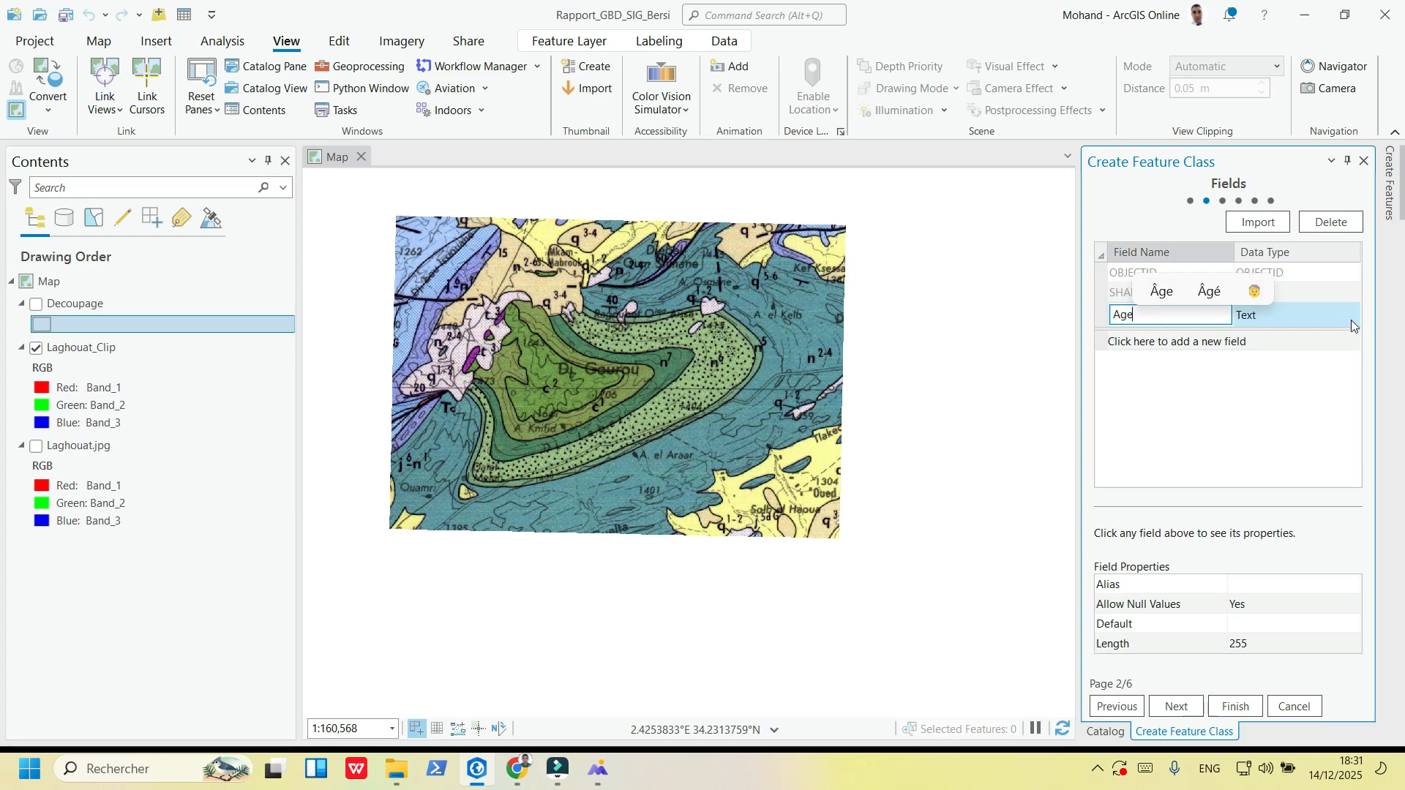
pyautogui.click(1313, 317)
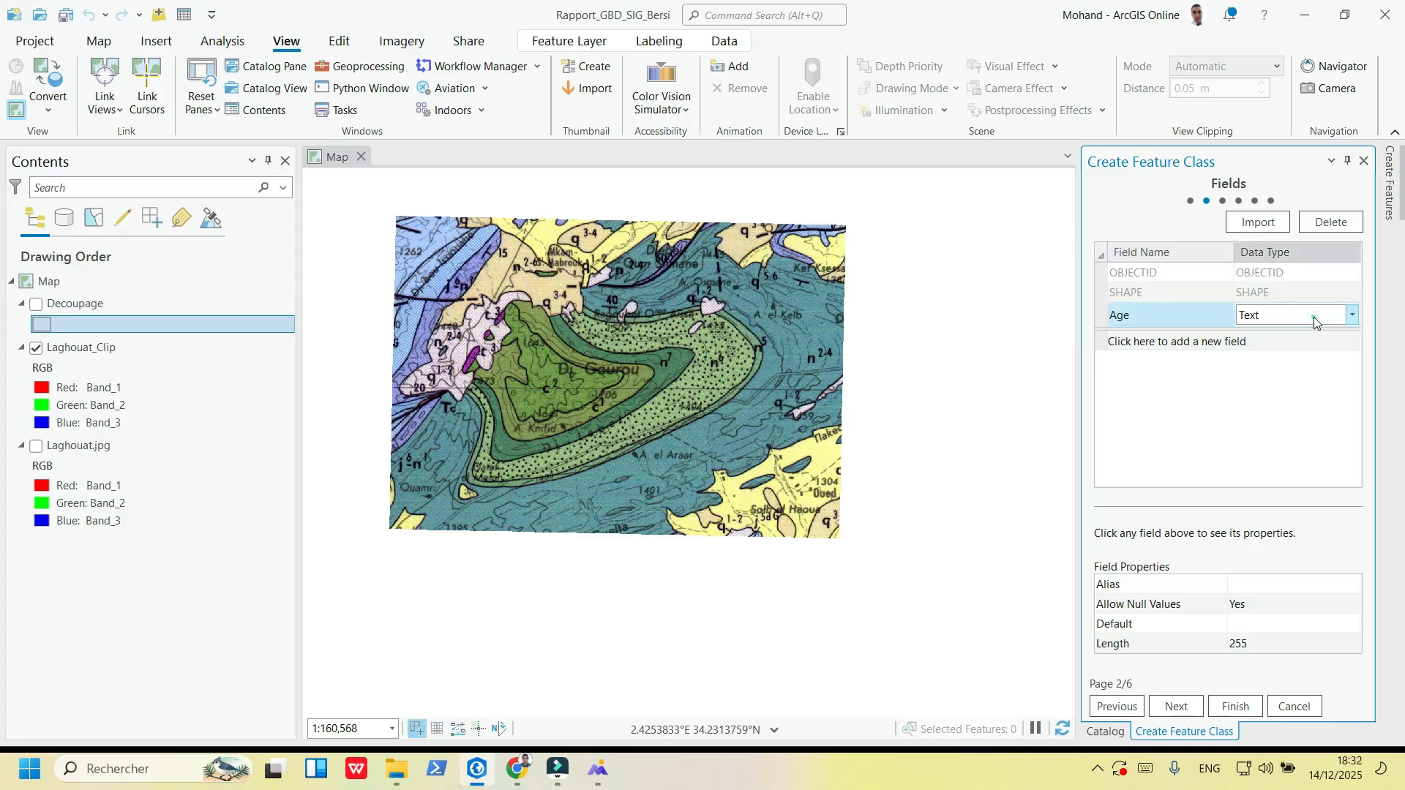
pyautogui.click(1353, 316)
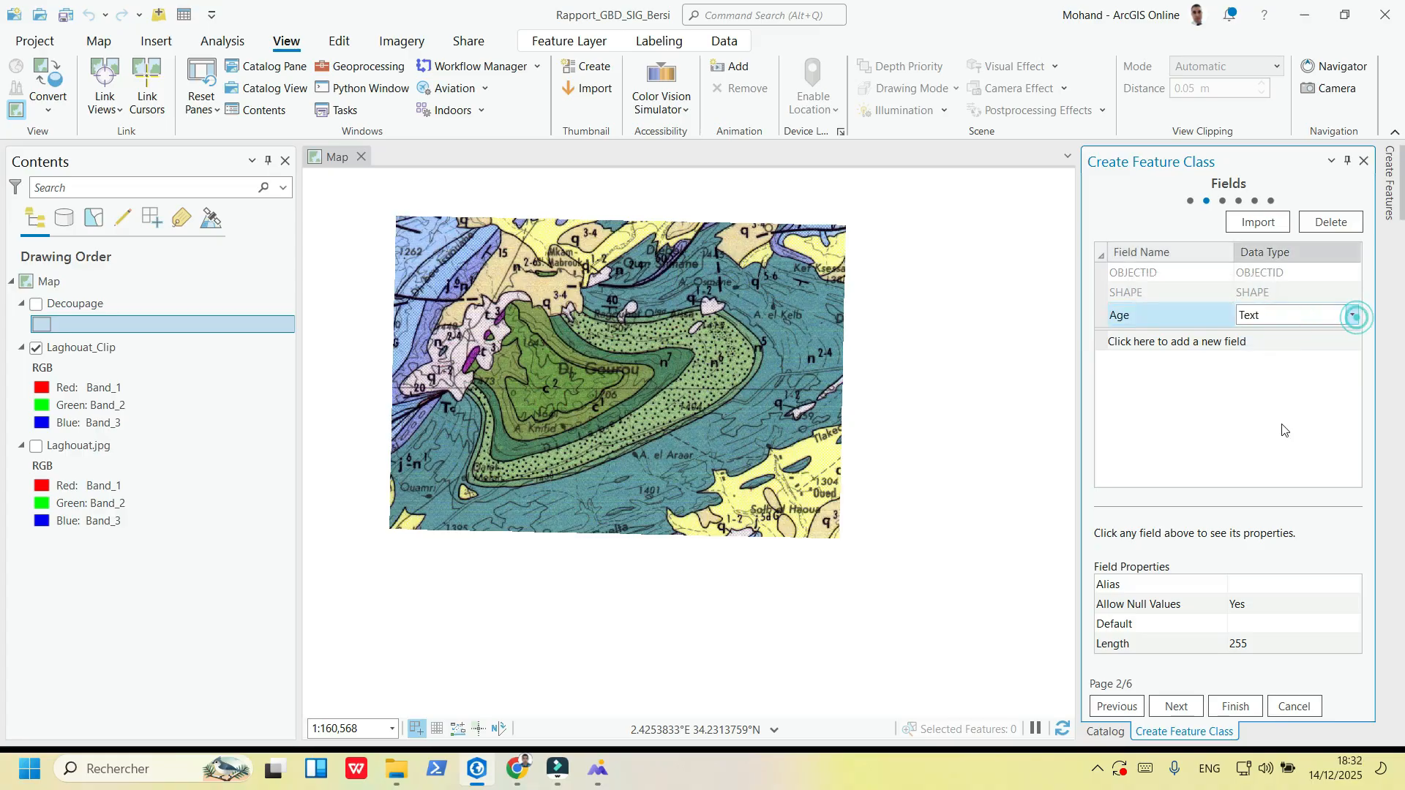
pyautogui.click(1256, 645)
pyautogui.doubleClick(1246, 641)
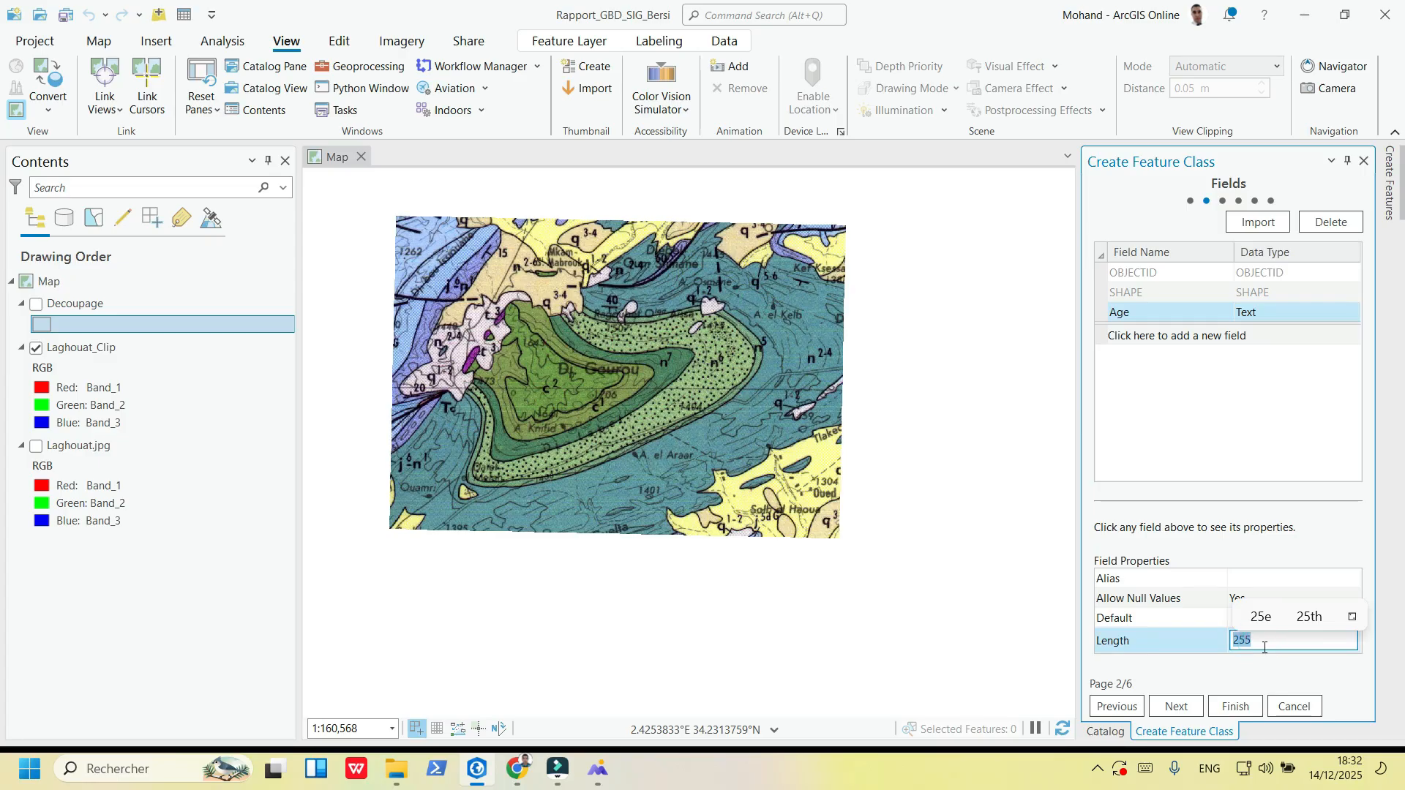
pyautogui.write('20')
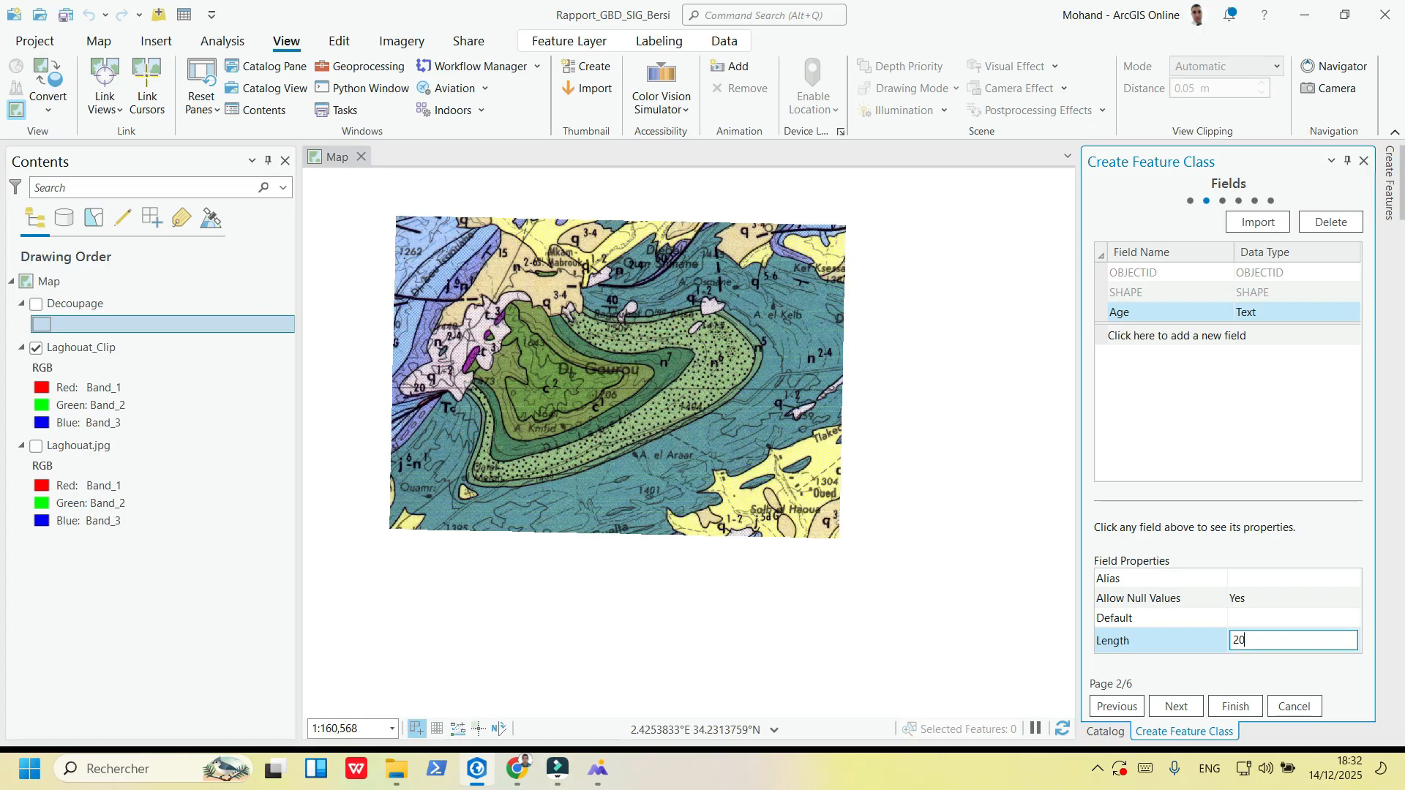
pyautogui.click(1127, 337)
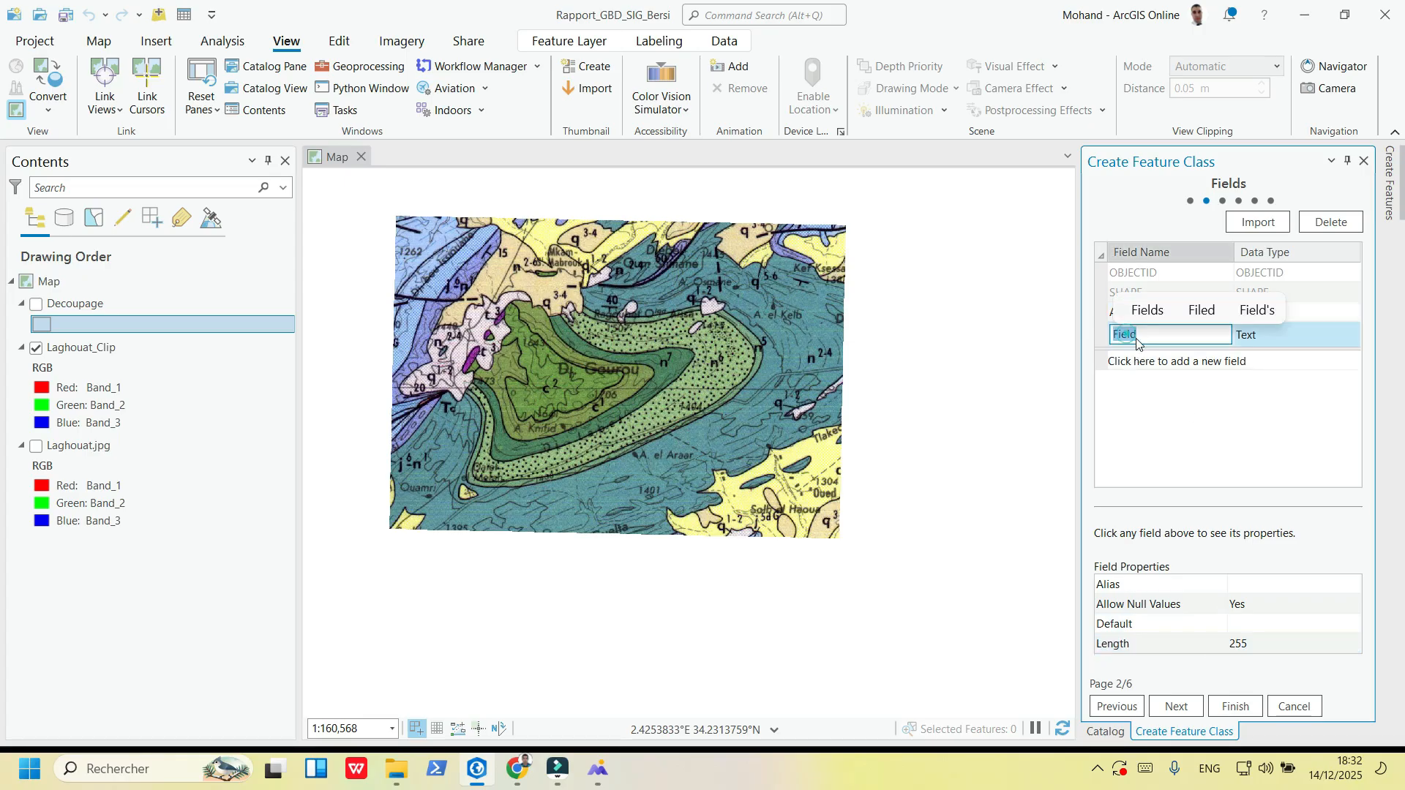
pyautogui.write('Etage')
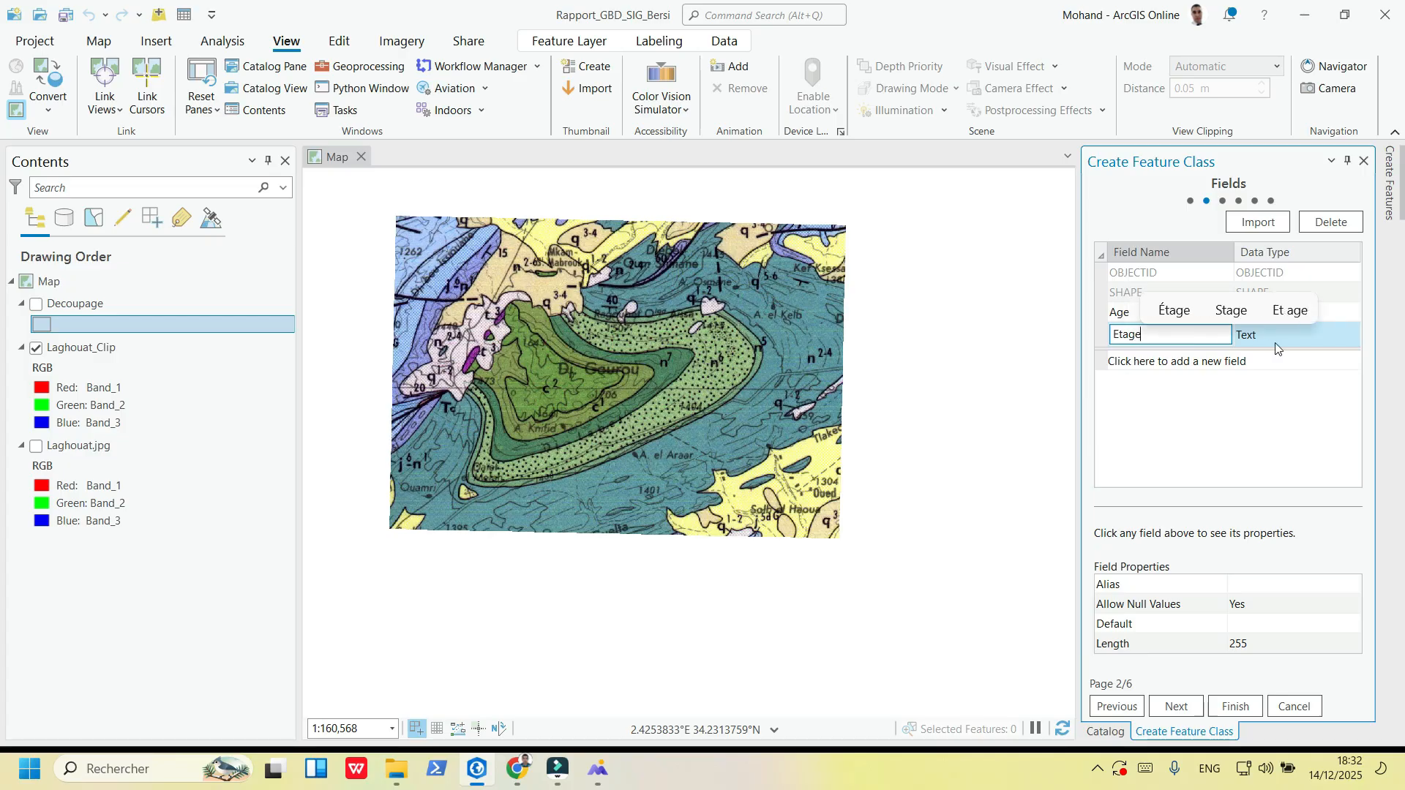
pyautogui.click(1273, 644)
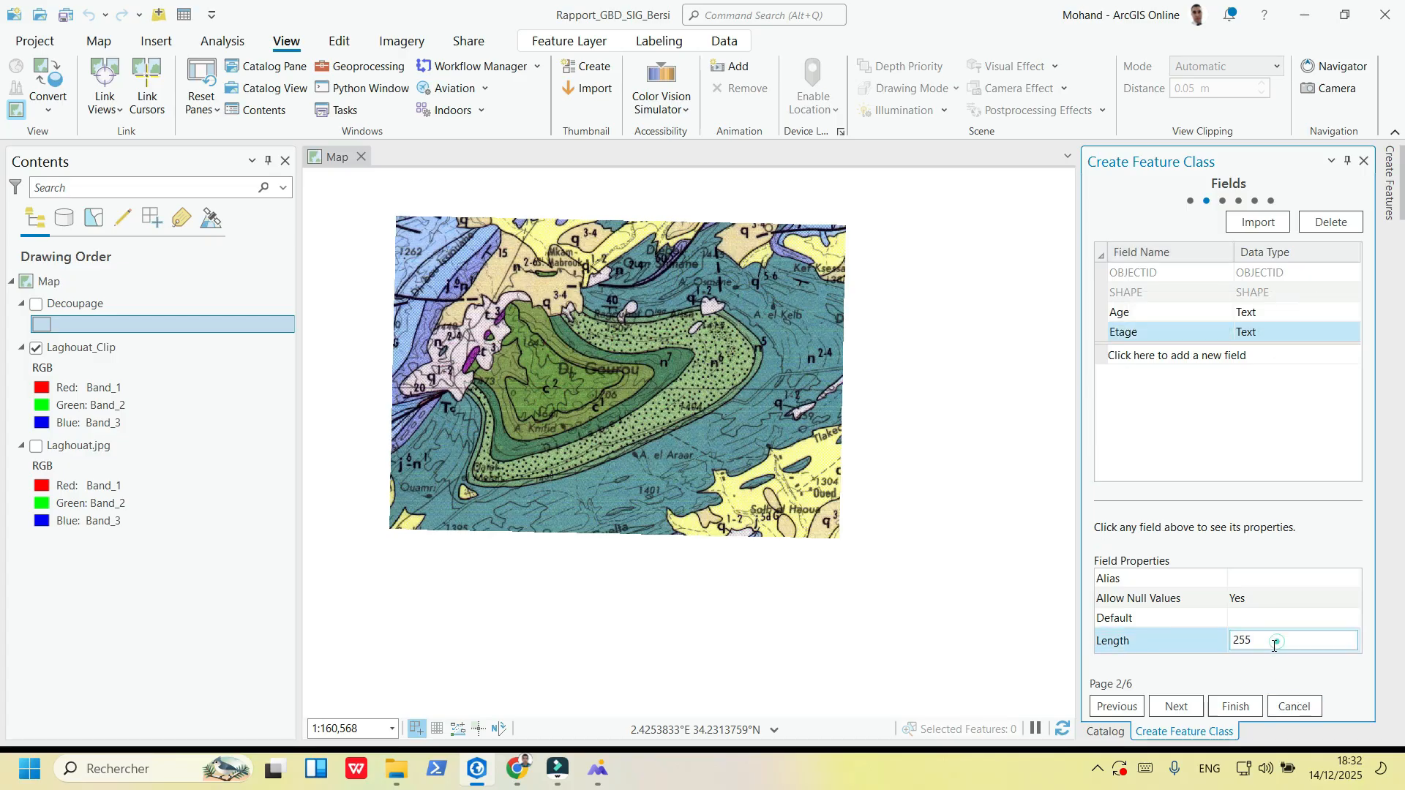
pyautogui.press('BackSpace')
pyautogui.press('BackSpace')
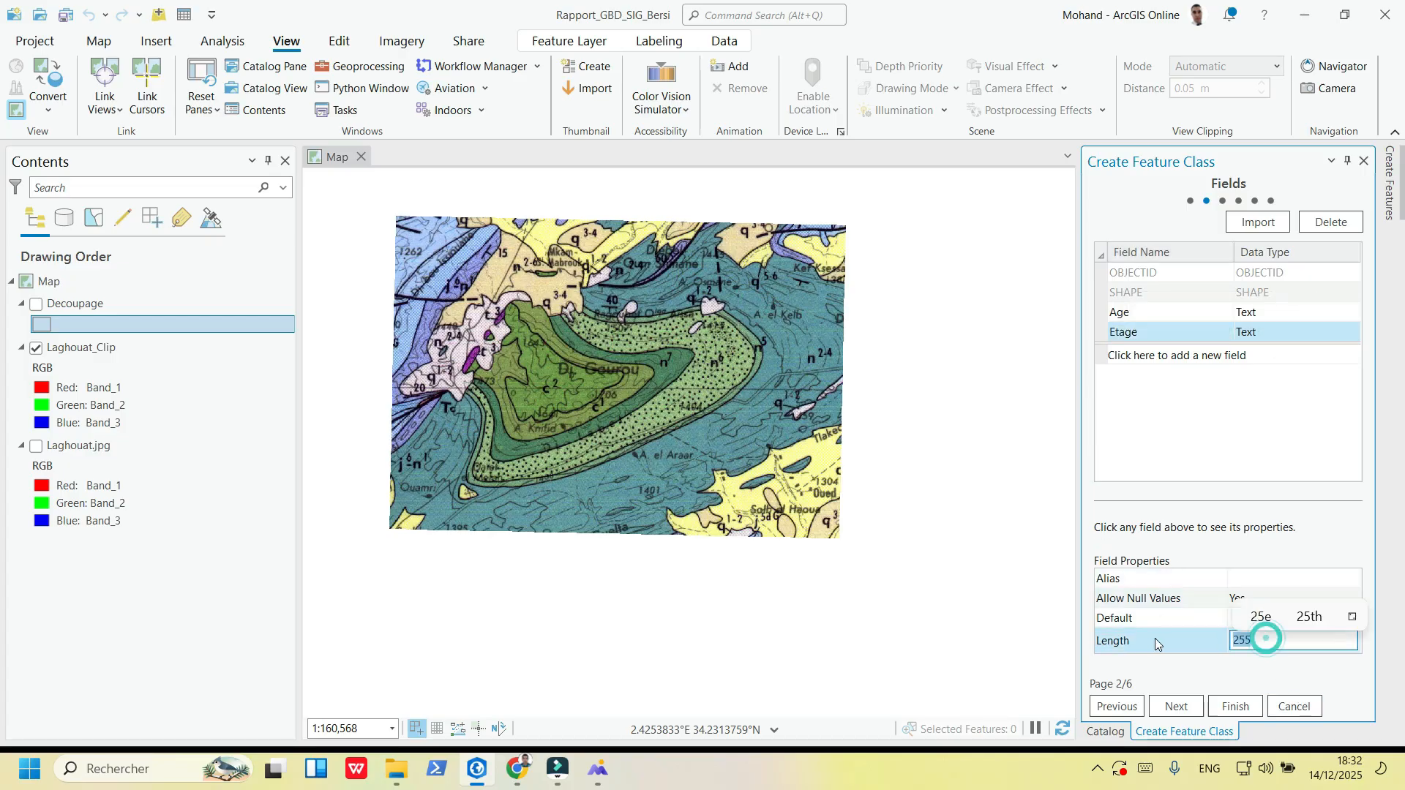
pyautogui.write('0')
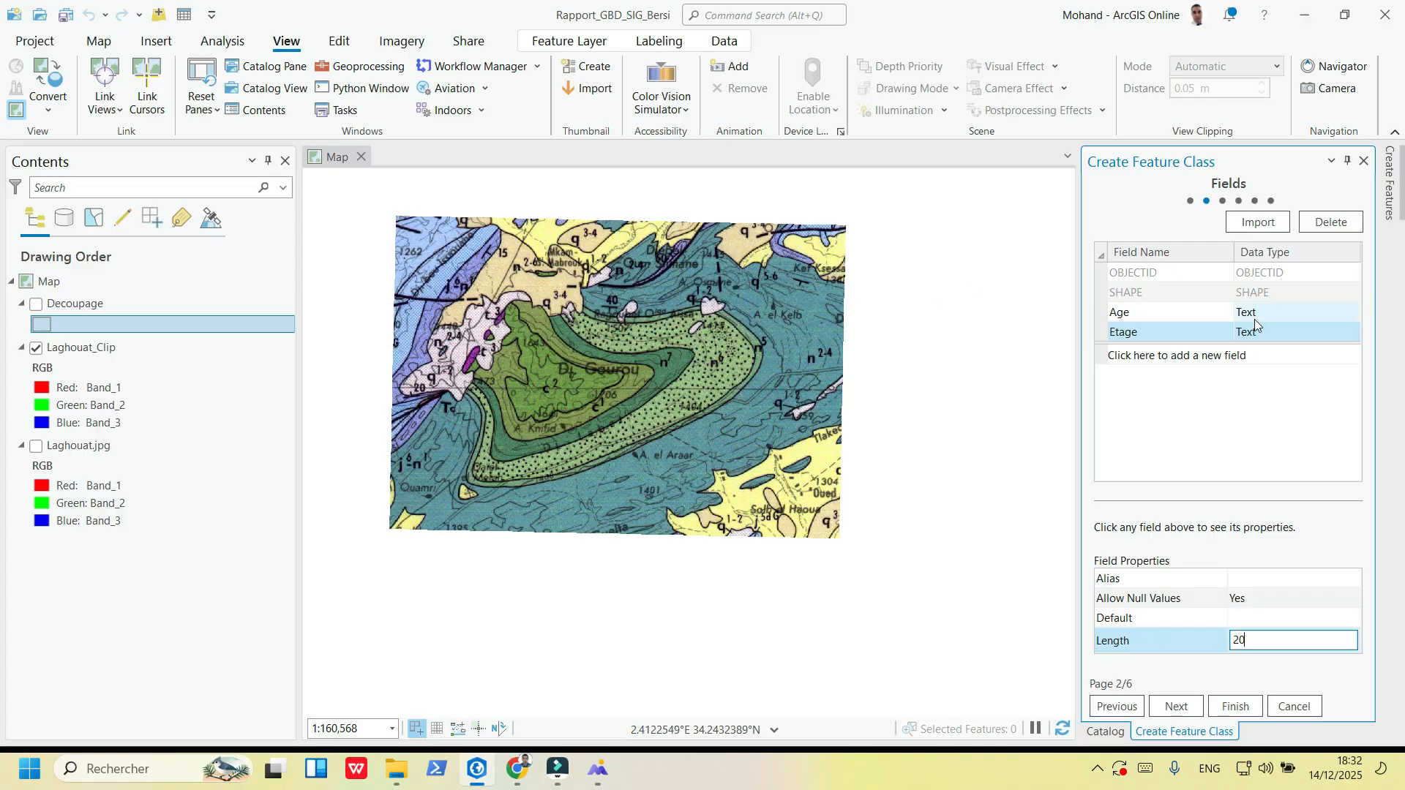
# - Disallow null values for Age and Etage, then add a third field named Lithologie
pyautogui.click(1189, 313)
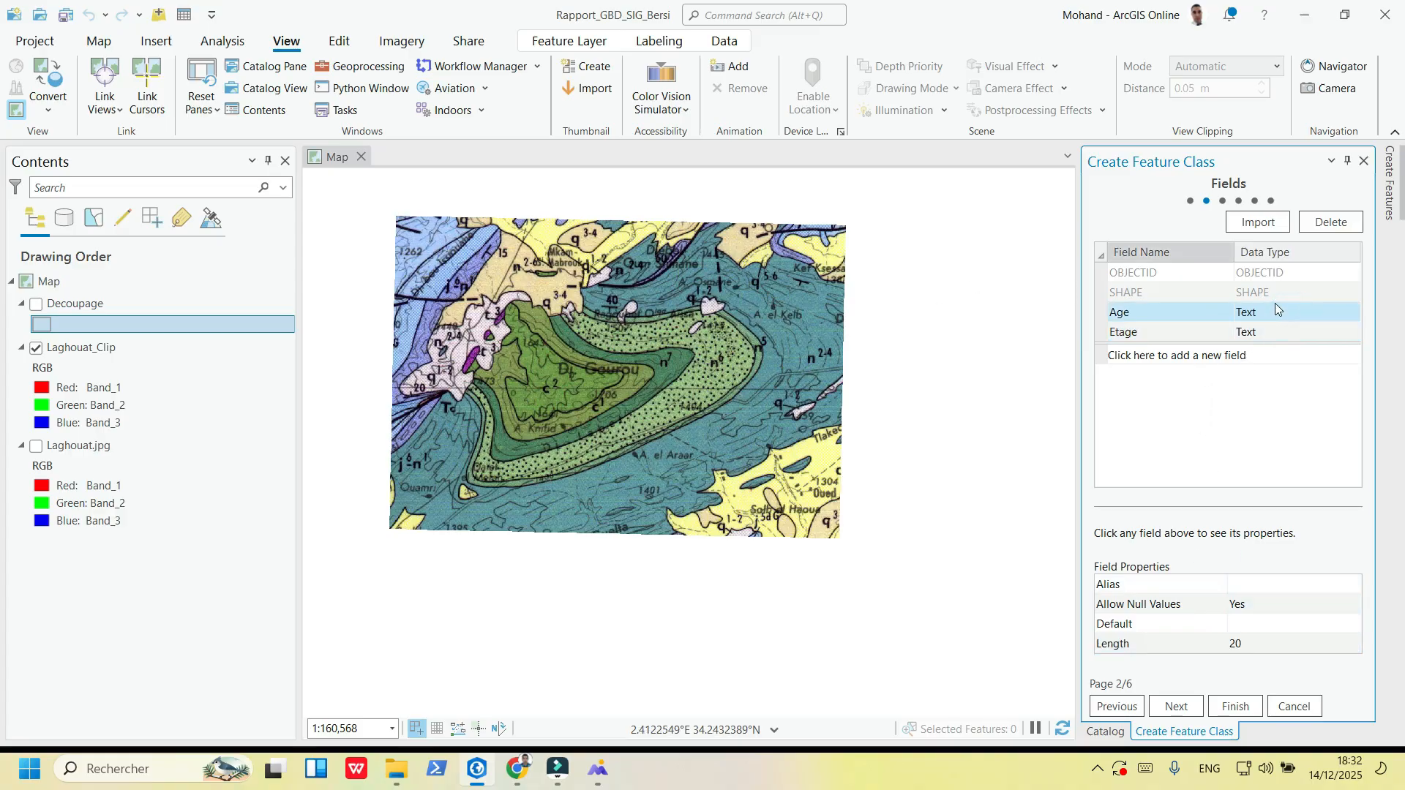
pyautogui.click(1280, 602)
pyautogui.click(1305, 603)
pyautogui.click(1344, 610)
pyautogui.click(1254, 639)
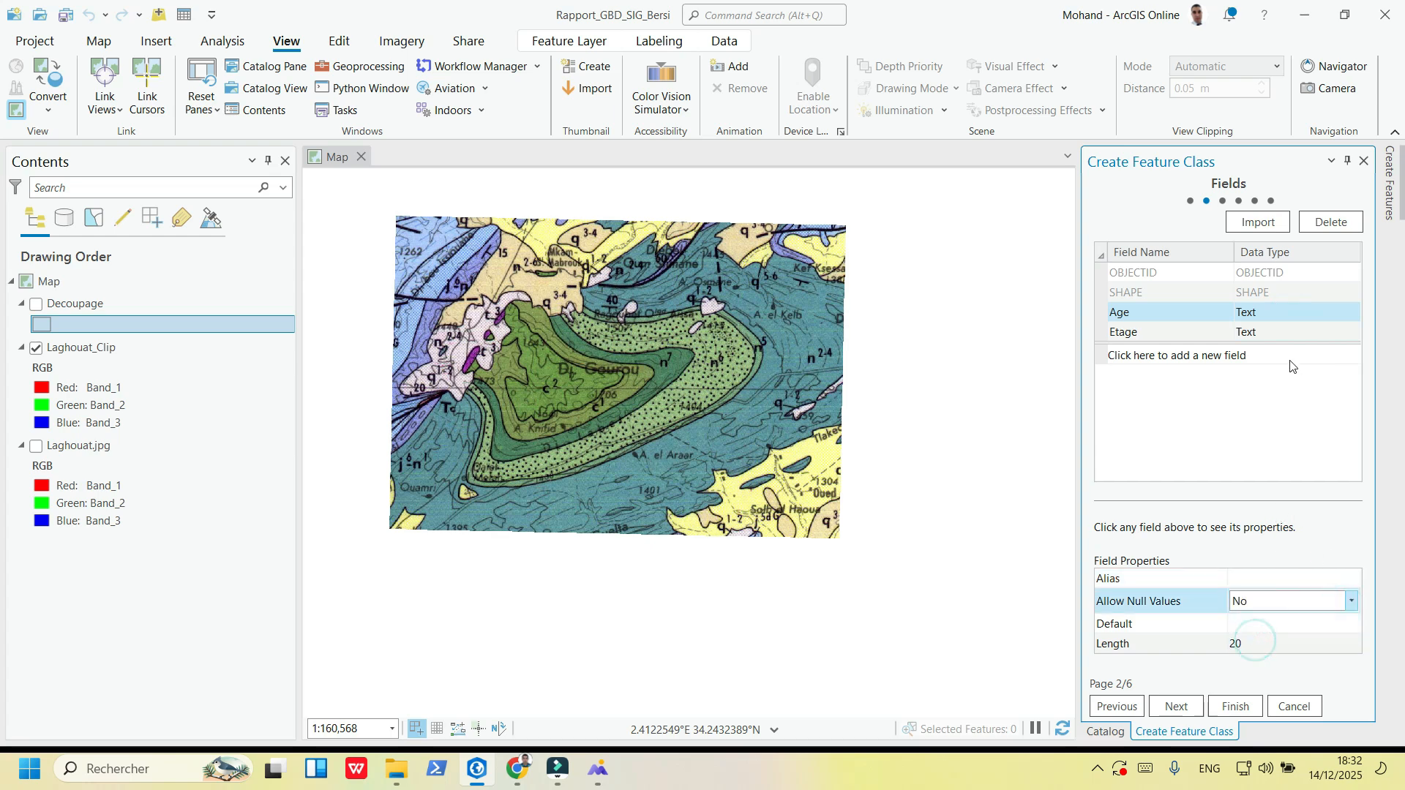
pyautogui.click(1277, 332)
pyautogui.click(1342, 607)
pyautogui.click(1345, 604)
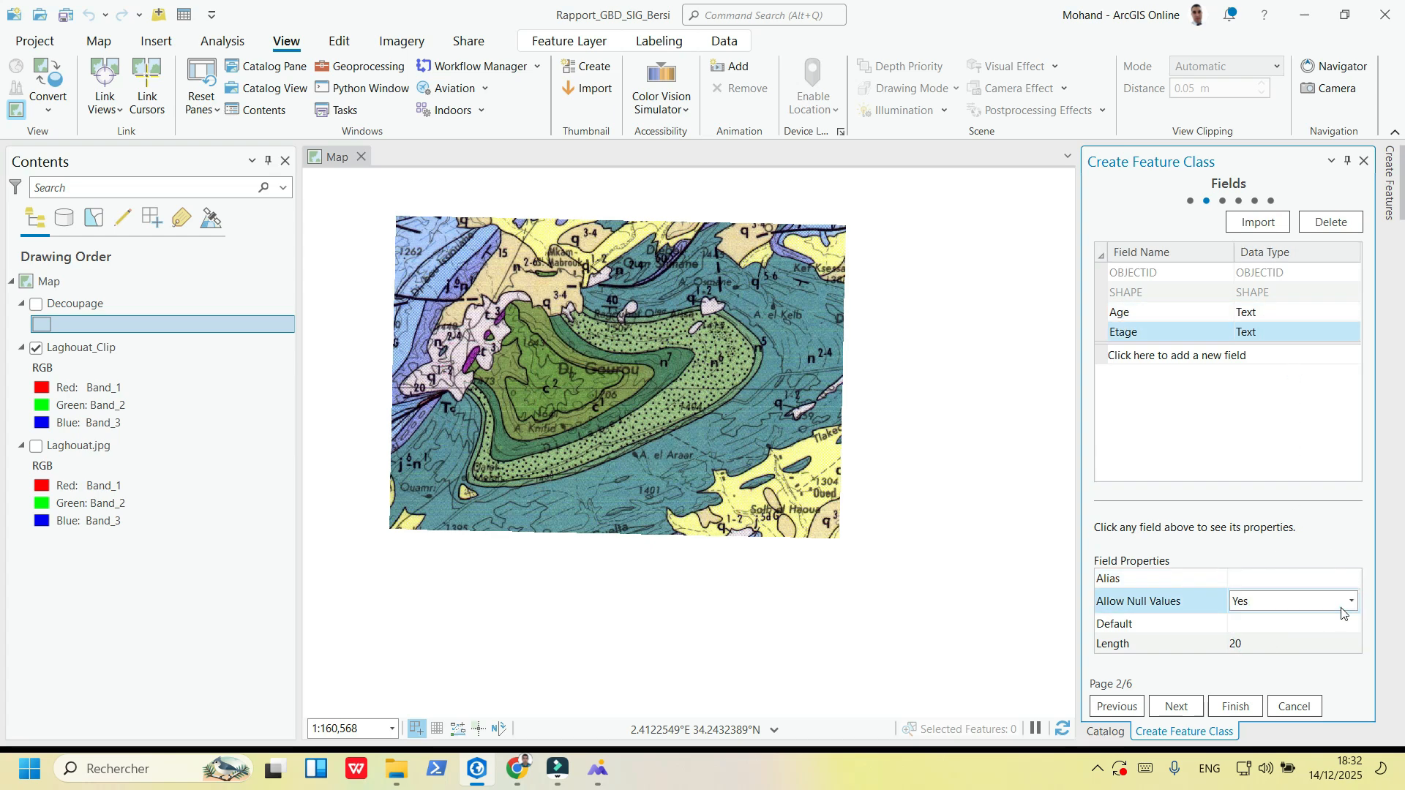
pyautogui.click(1259, 639)
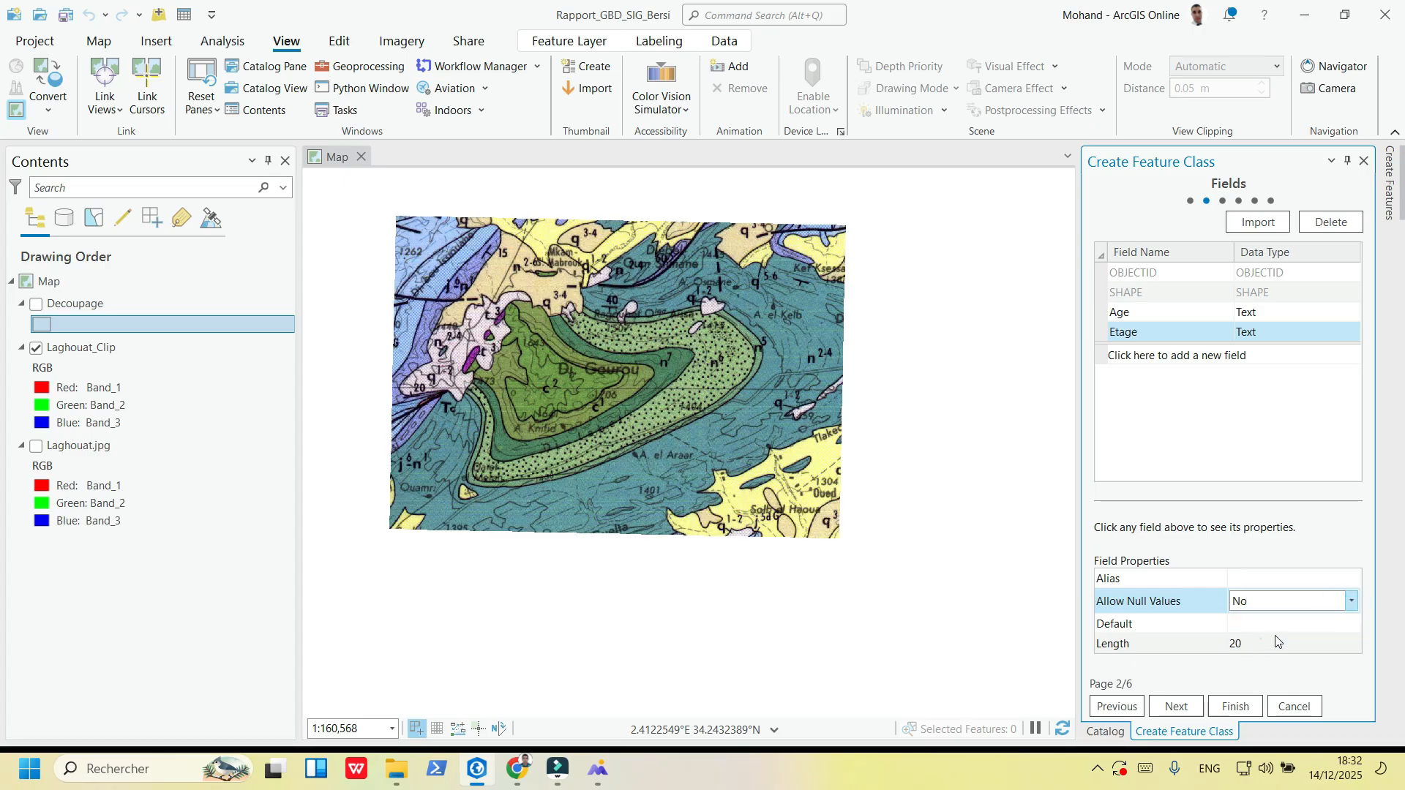
pyautogui.click(1210, 307)
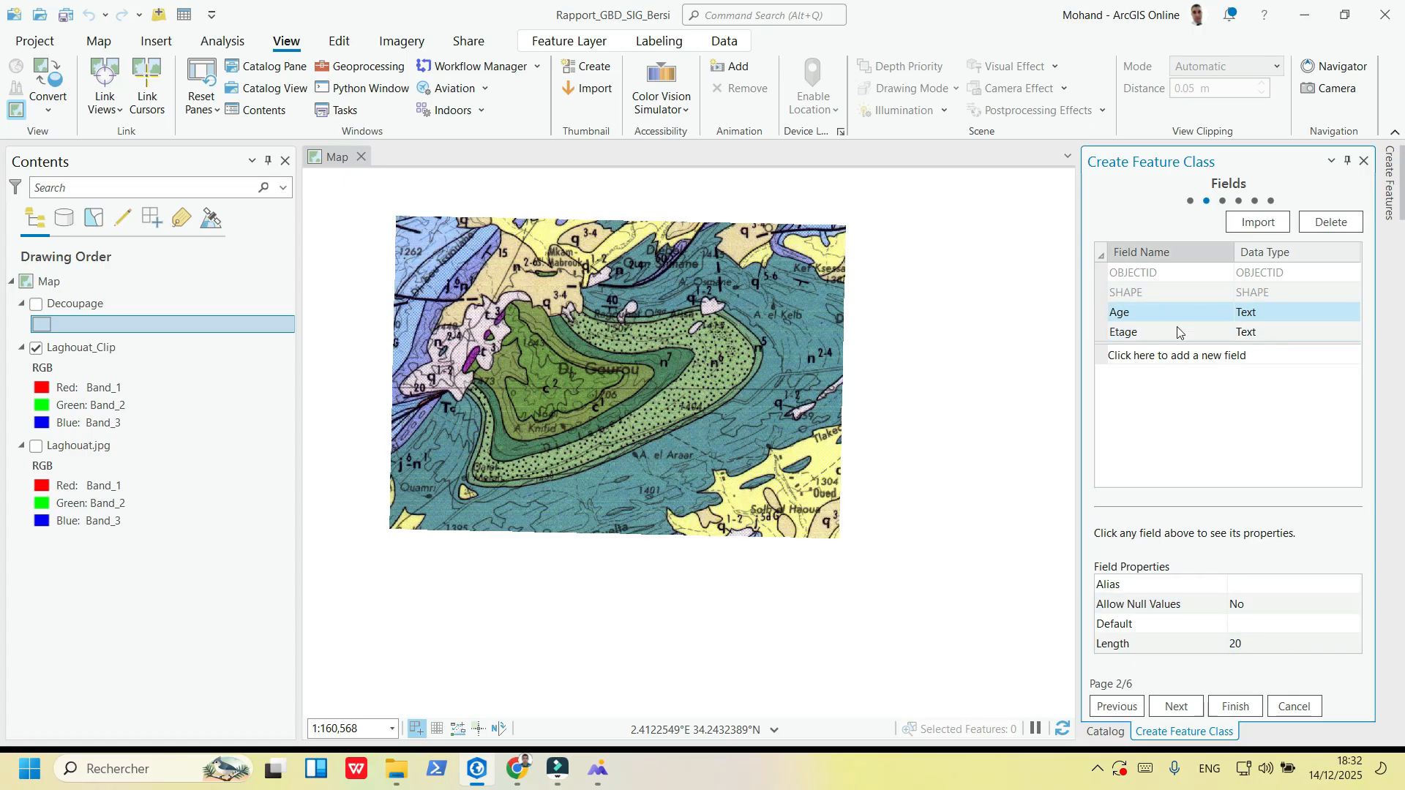
pyautogui.click(1124, 356)
pyautogui.write('Lithologie')
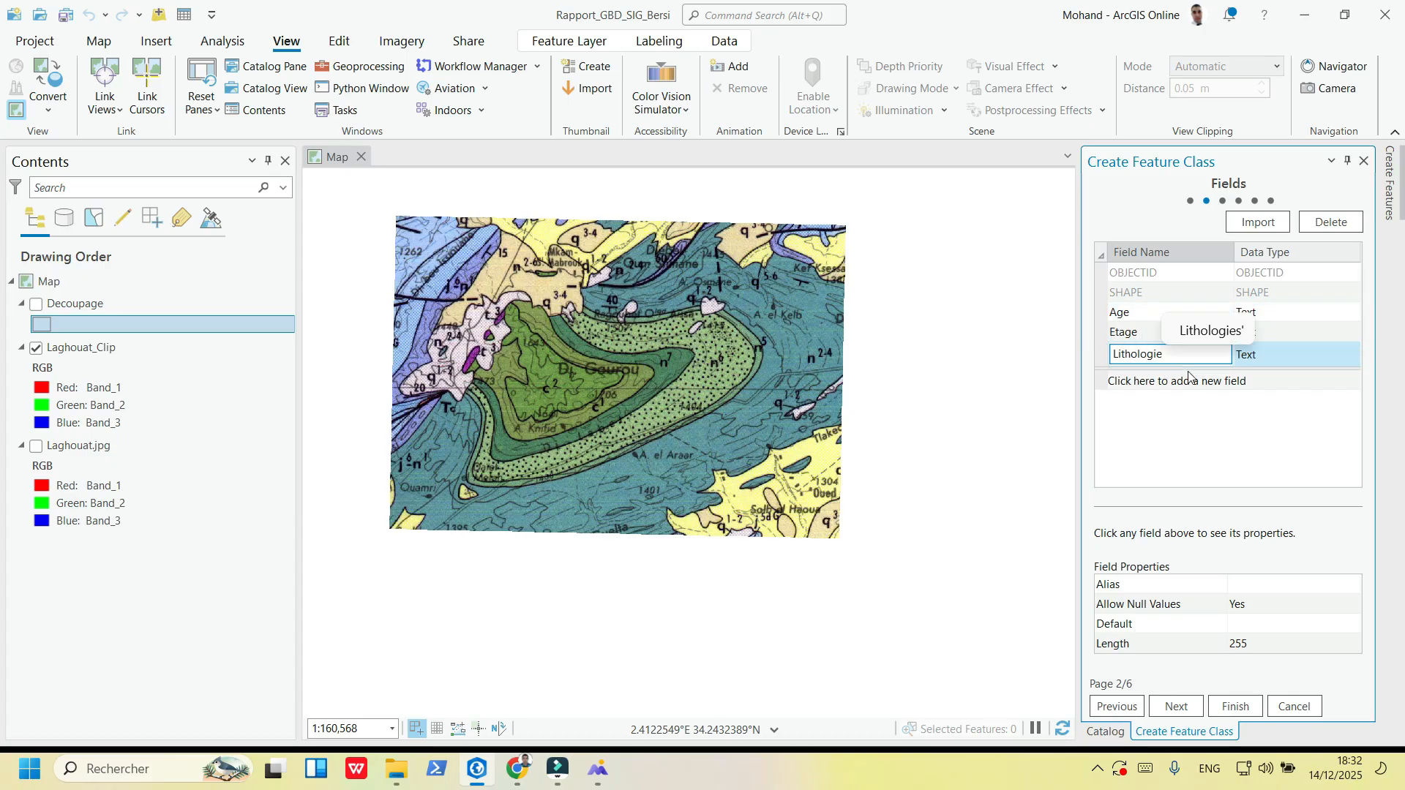
# - Keep Lithologie as Text with length 20, then review the Etage and Lithologie settings
pyautogui.click(1289, 357)
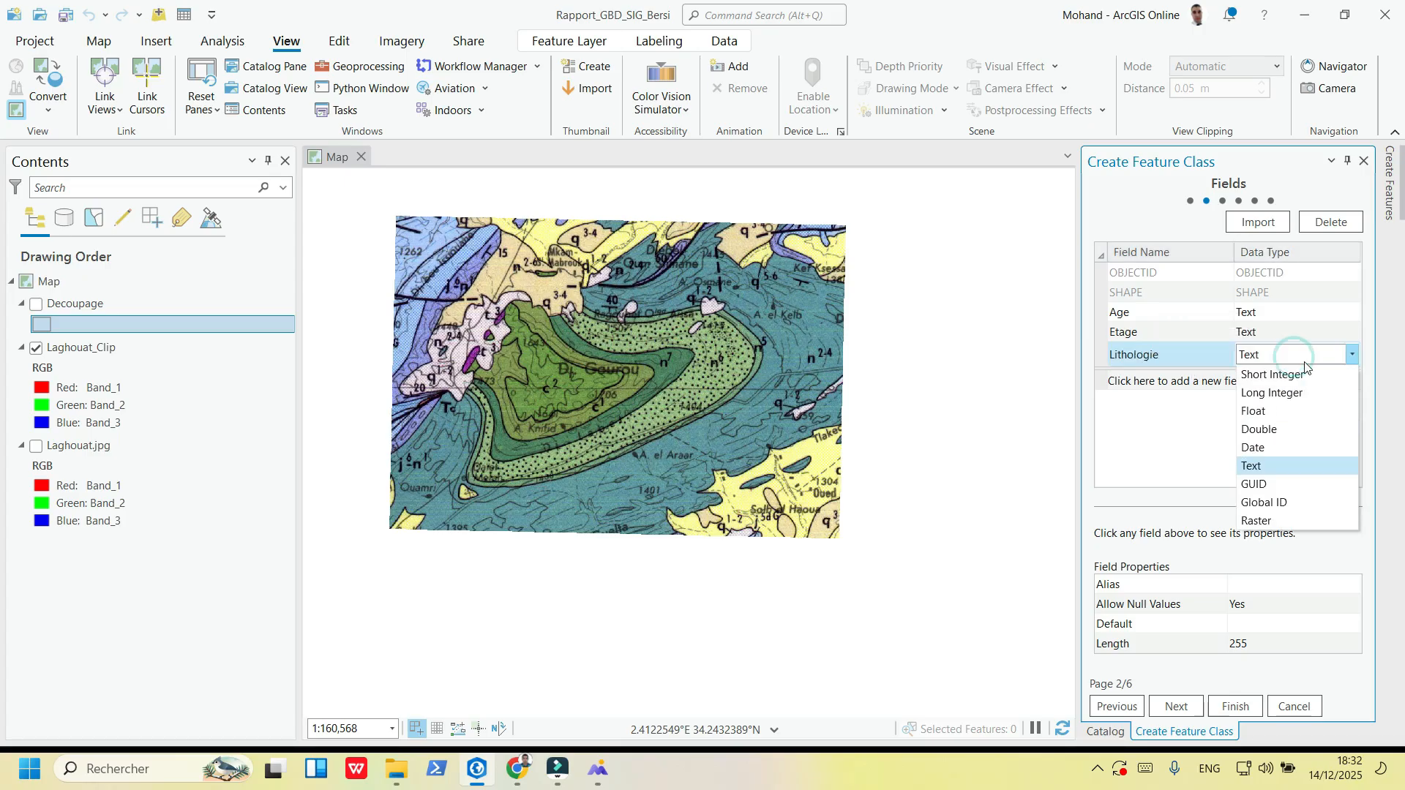
pyautogui.click(1351, 357)
pyautogui.click(1108, 425)
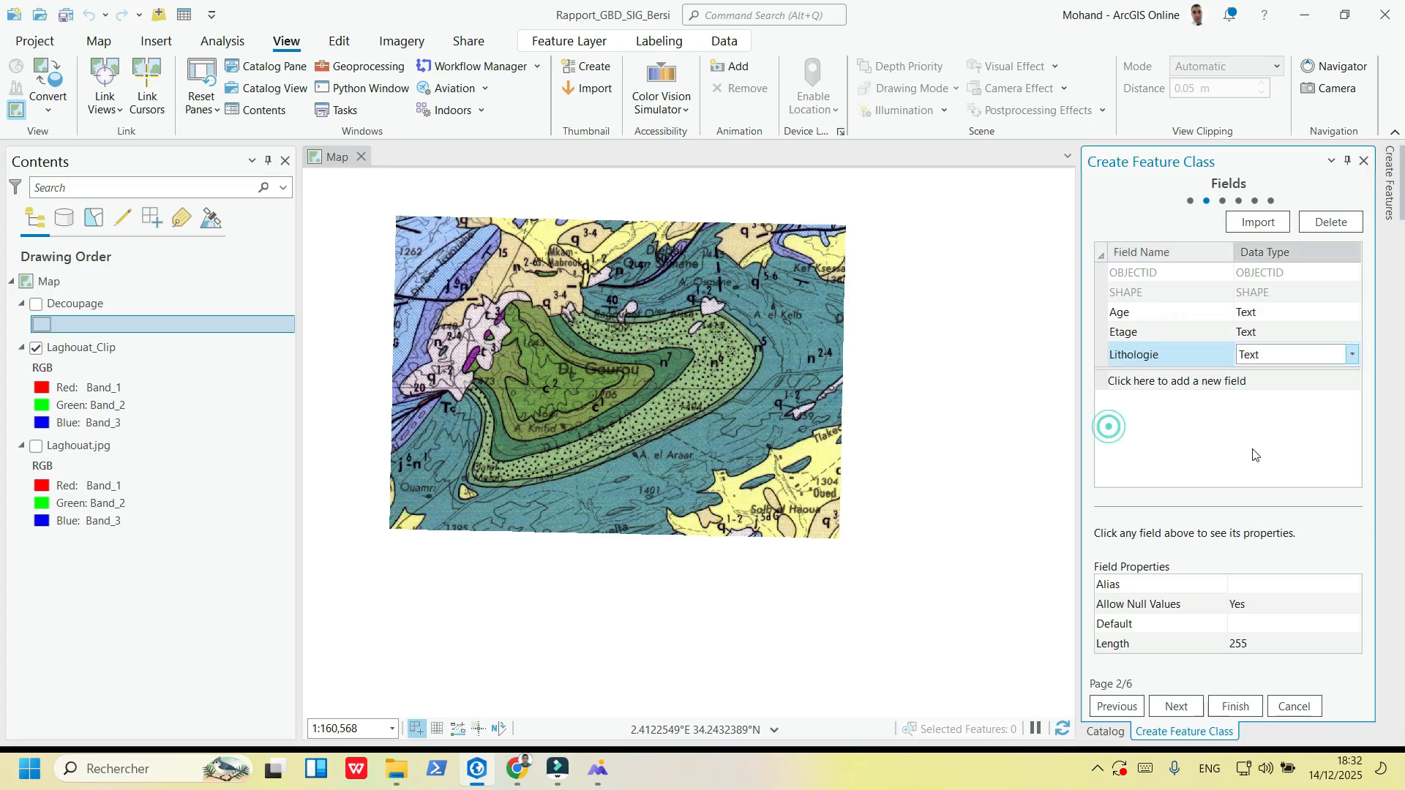
pyautogui.click(1258, 641)
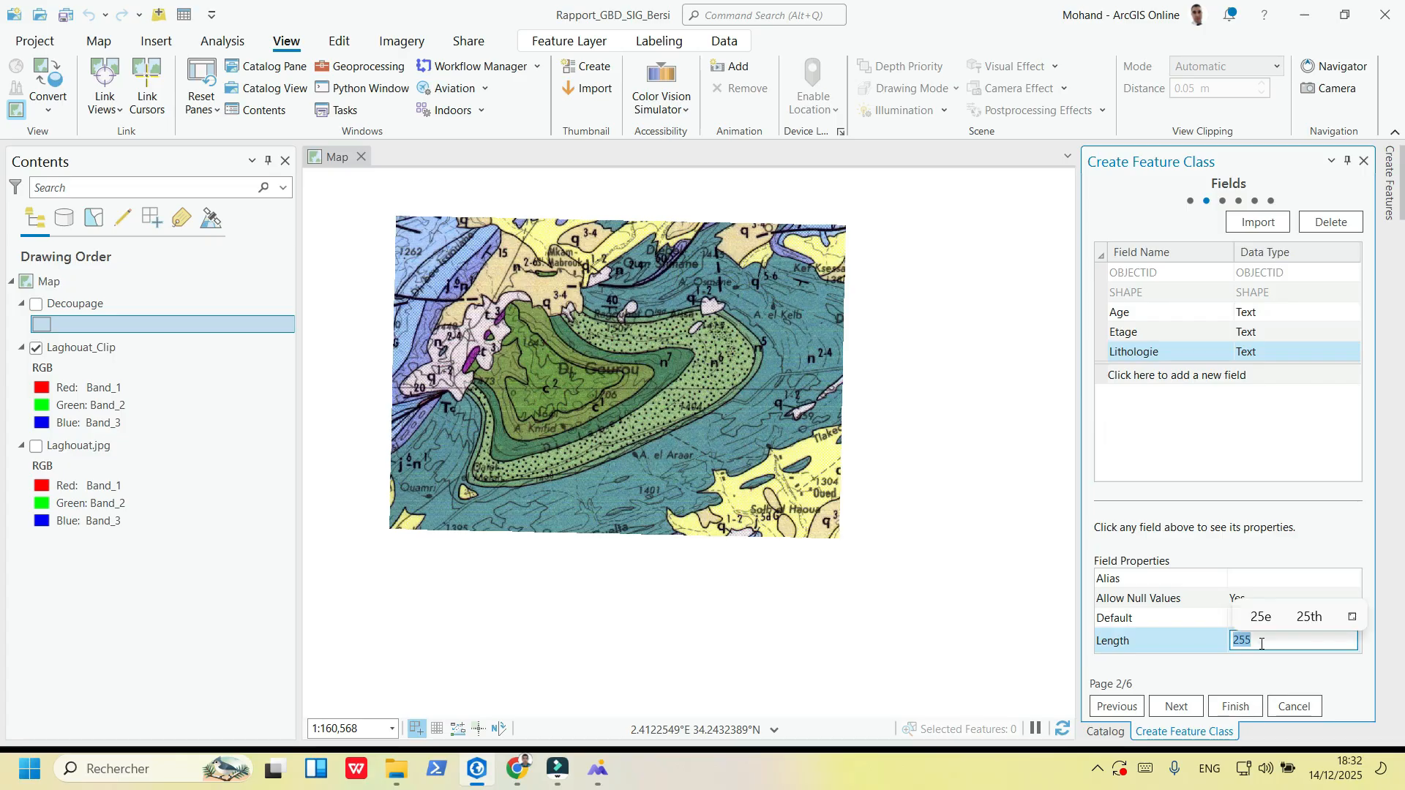
pyautogui.write('20')
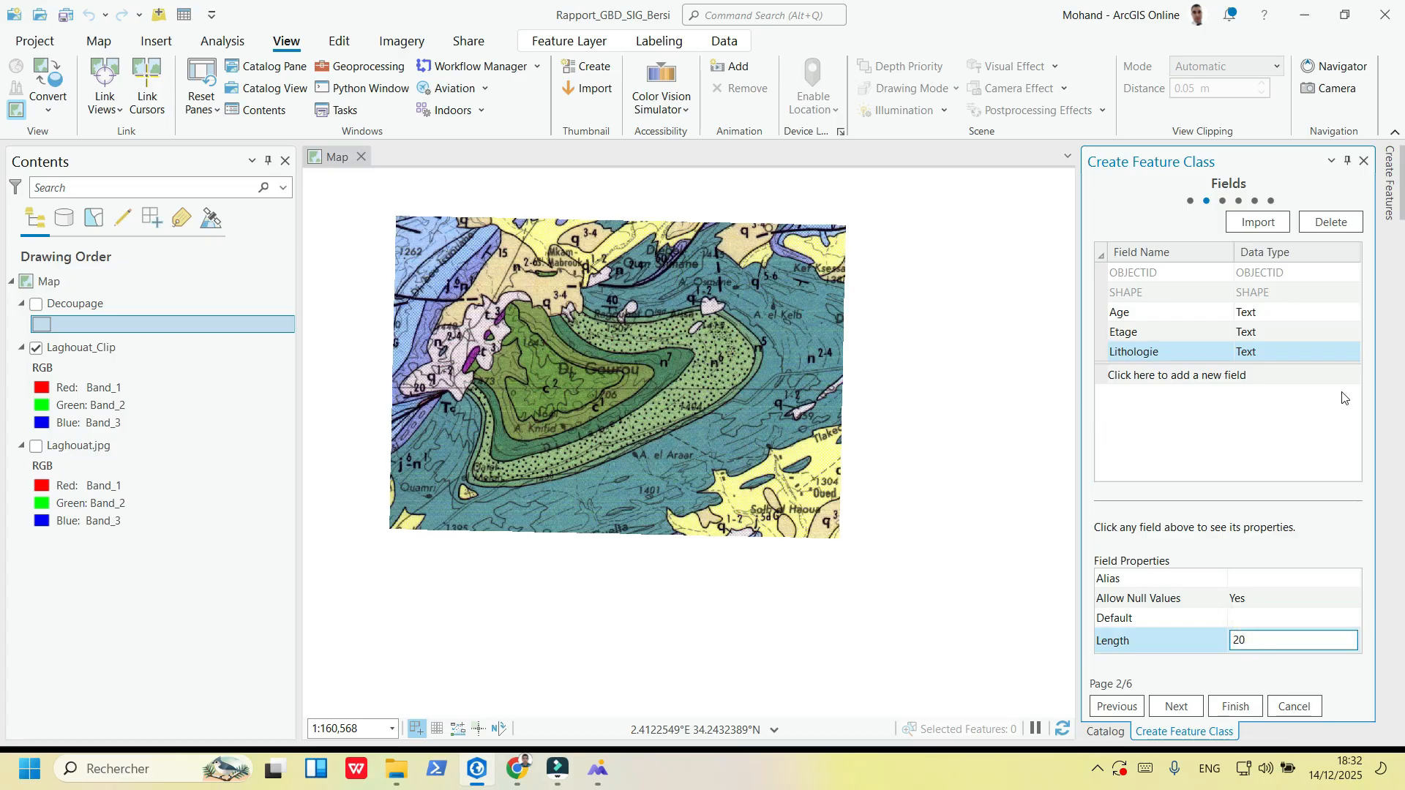
pyautogui.click(1300, 330)
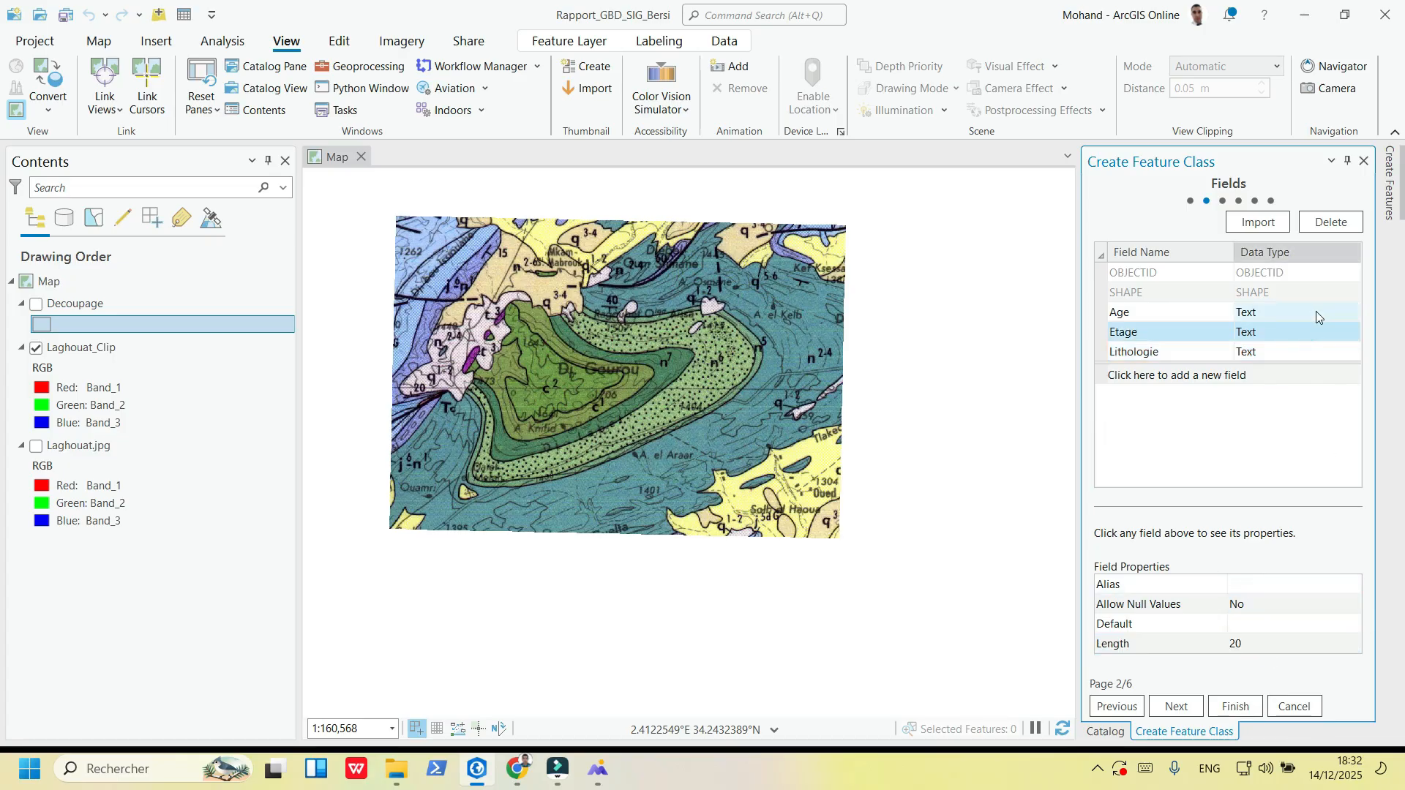
pyautogui.click(1240, 351)
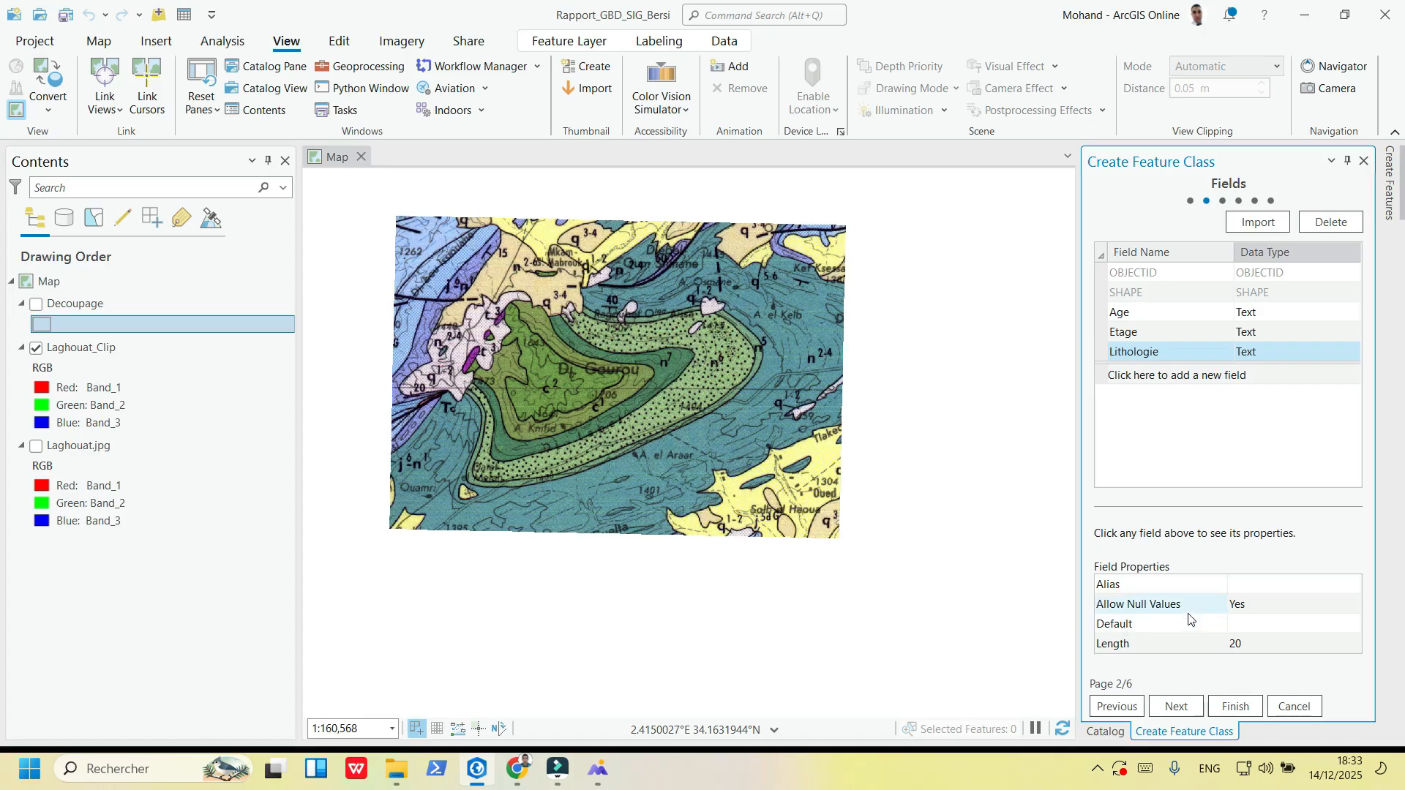
# - Accept the spatial reference, tolerance and resolution defaults and finish creating Formations_geologiques
pyautogui.click(1176, 712)
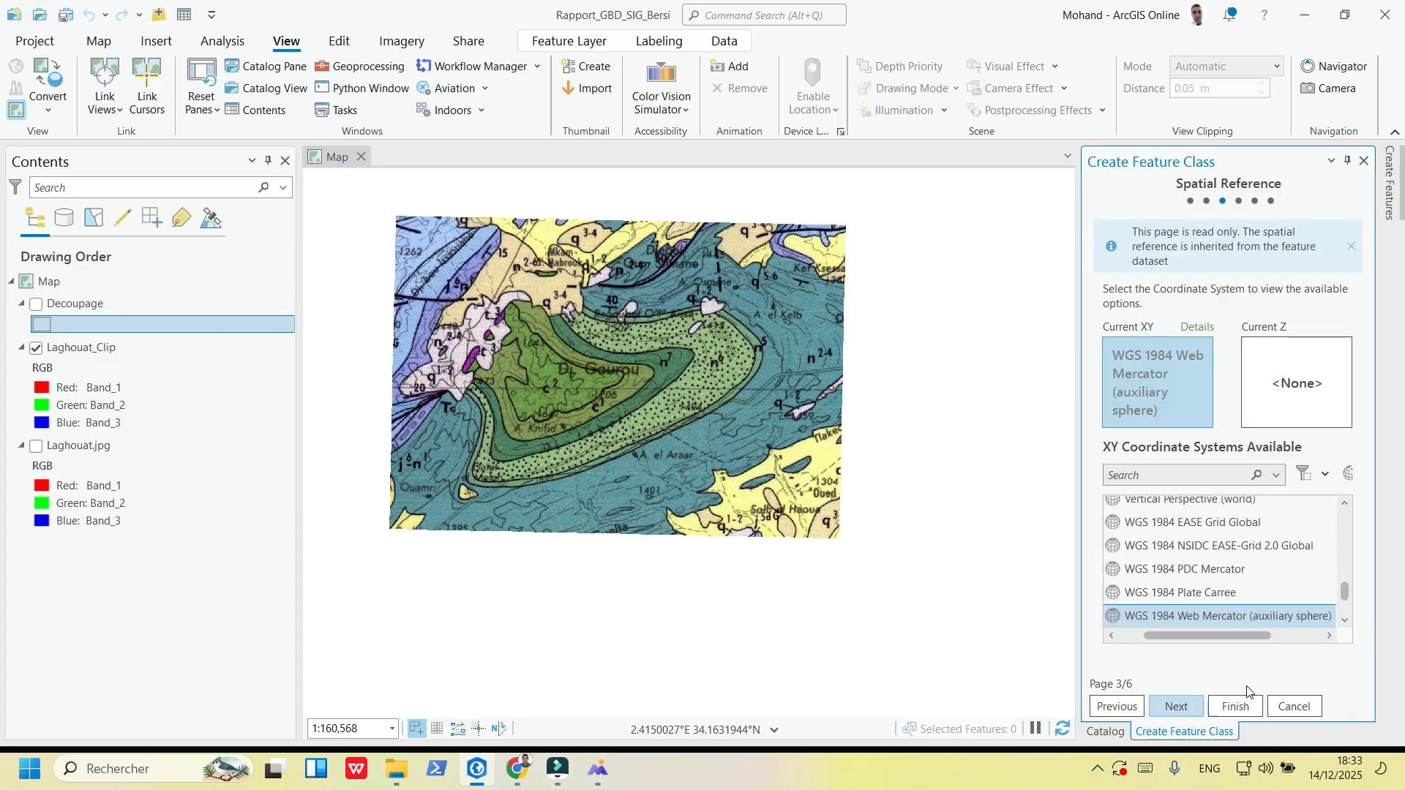
pyautogui.moveTo(1238, 634); pyautogui.dragTo(1278, 638)
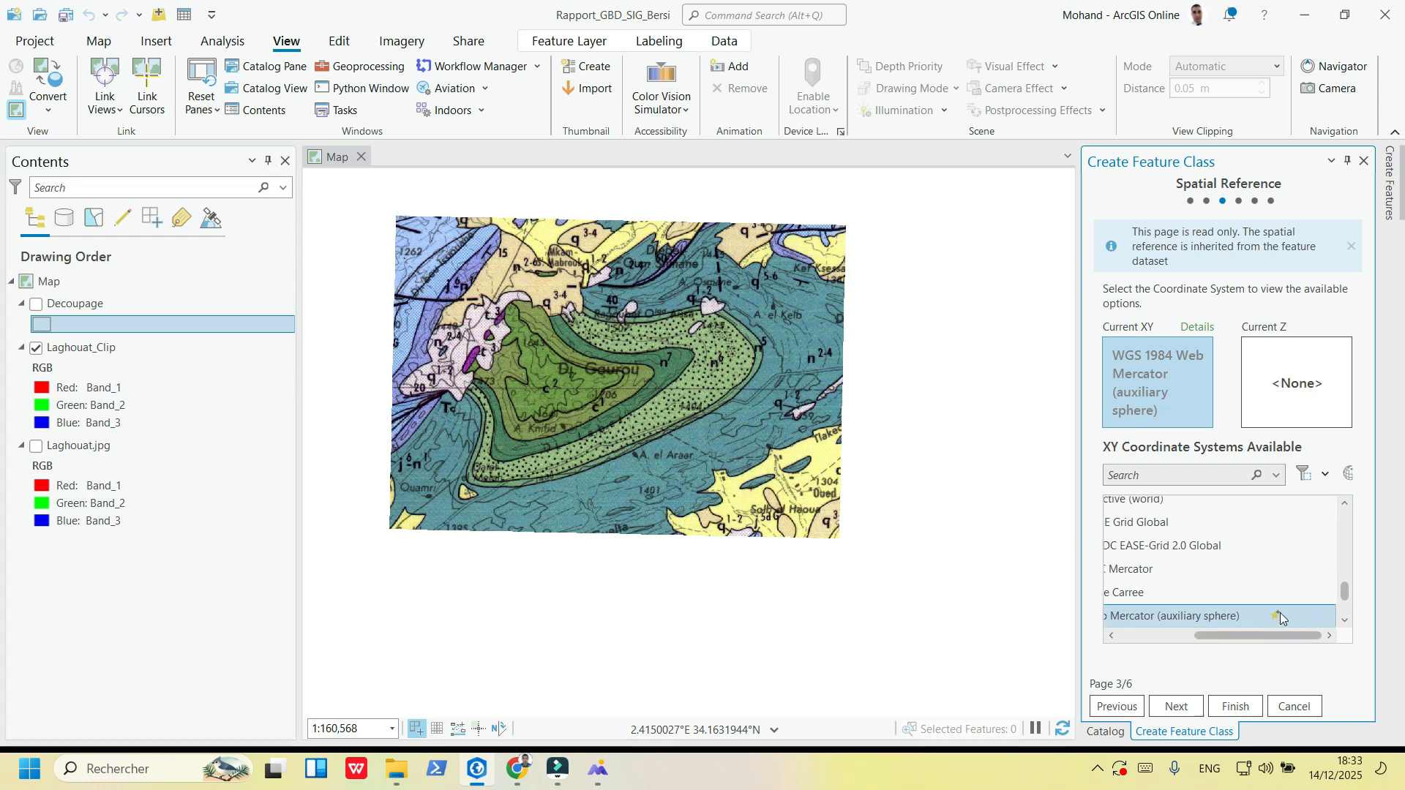
pyautogui.moveTo(1279, 636)
pyautogui.mouseDown()
pyautogui.moveTo(1221, 642)
pyautogui.moveTo(1294, 641)
pyautogui.moveTo(1229, 648)
pyautogui.moveTo(1265, 657)
pyautogui.mouseUp()
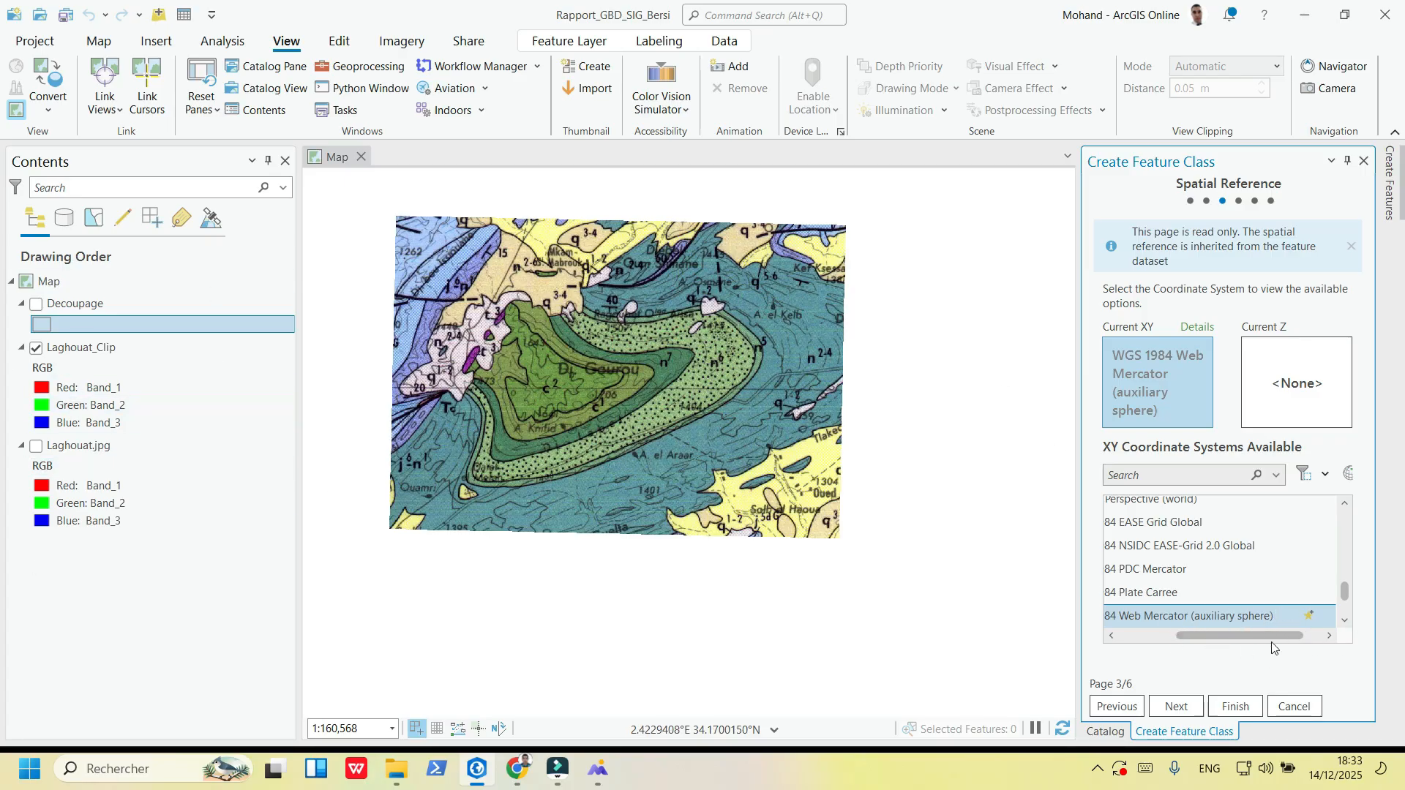
pyautogui.click(1179, 707)
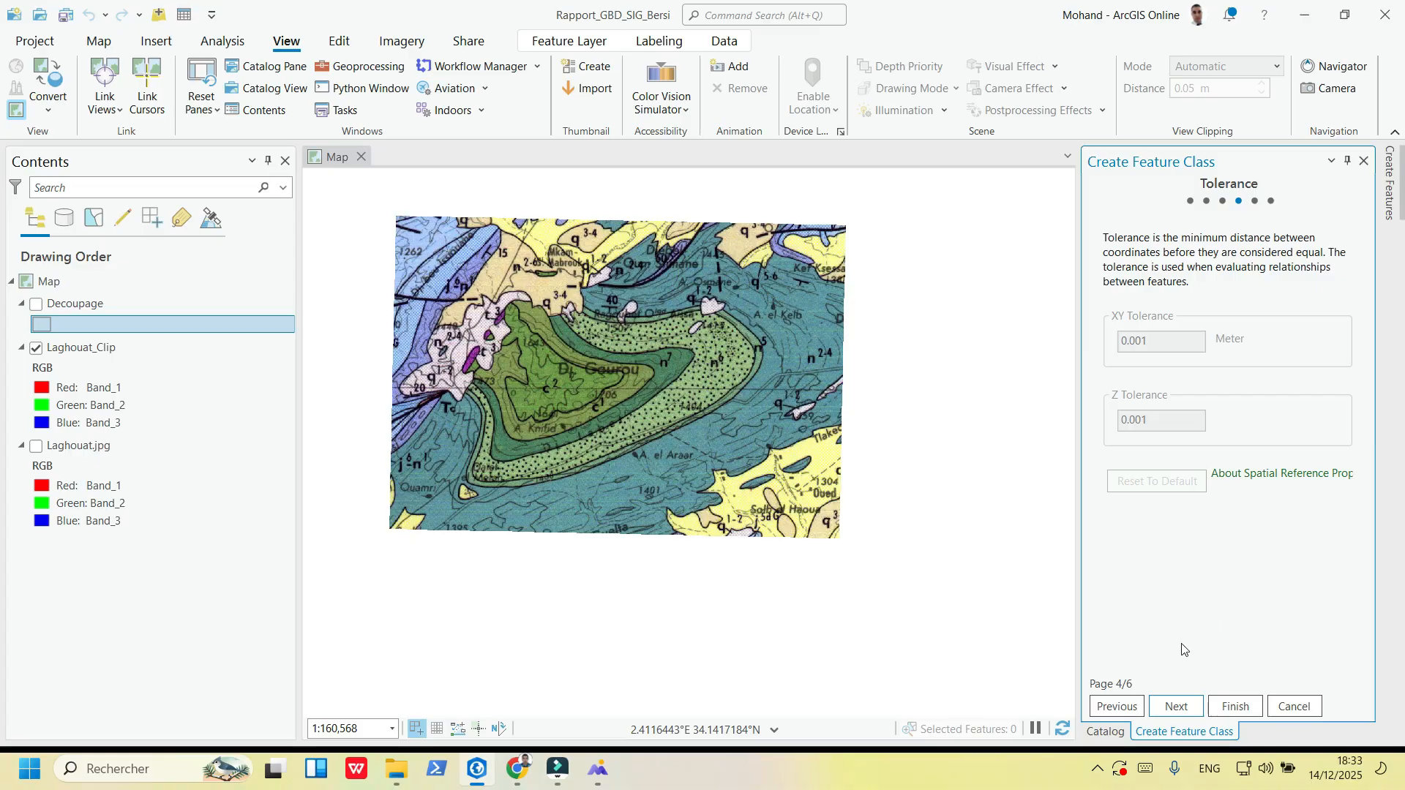
pyautogui.click(1178, 706)
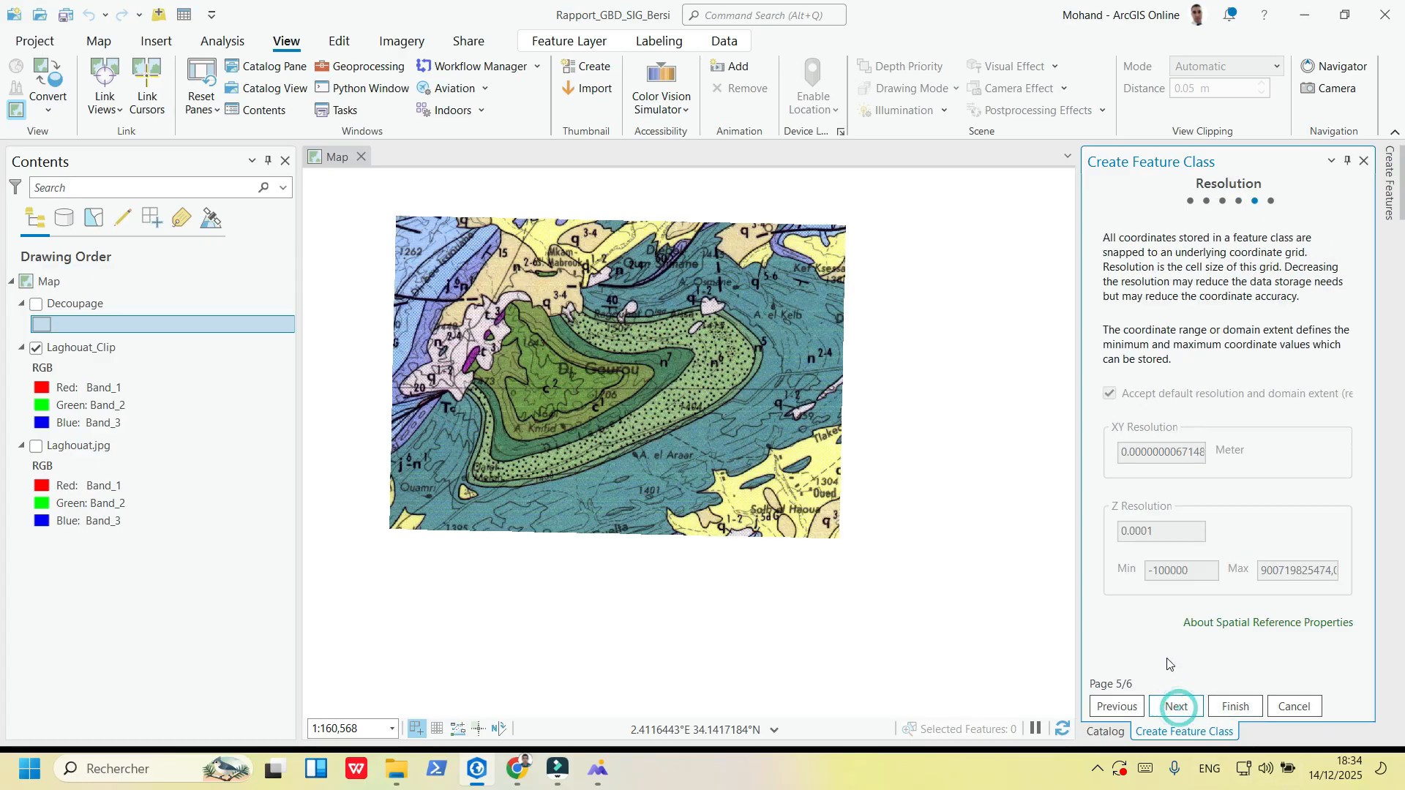
pyautogui.click(1194, 708)
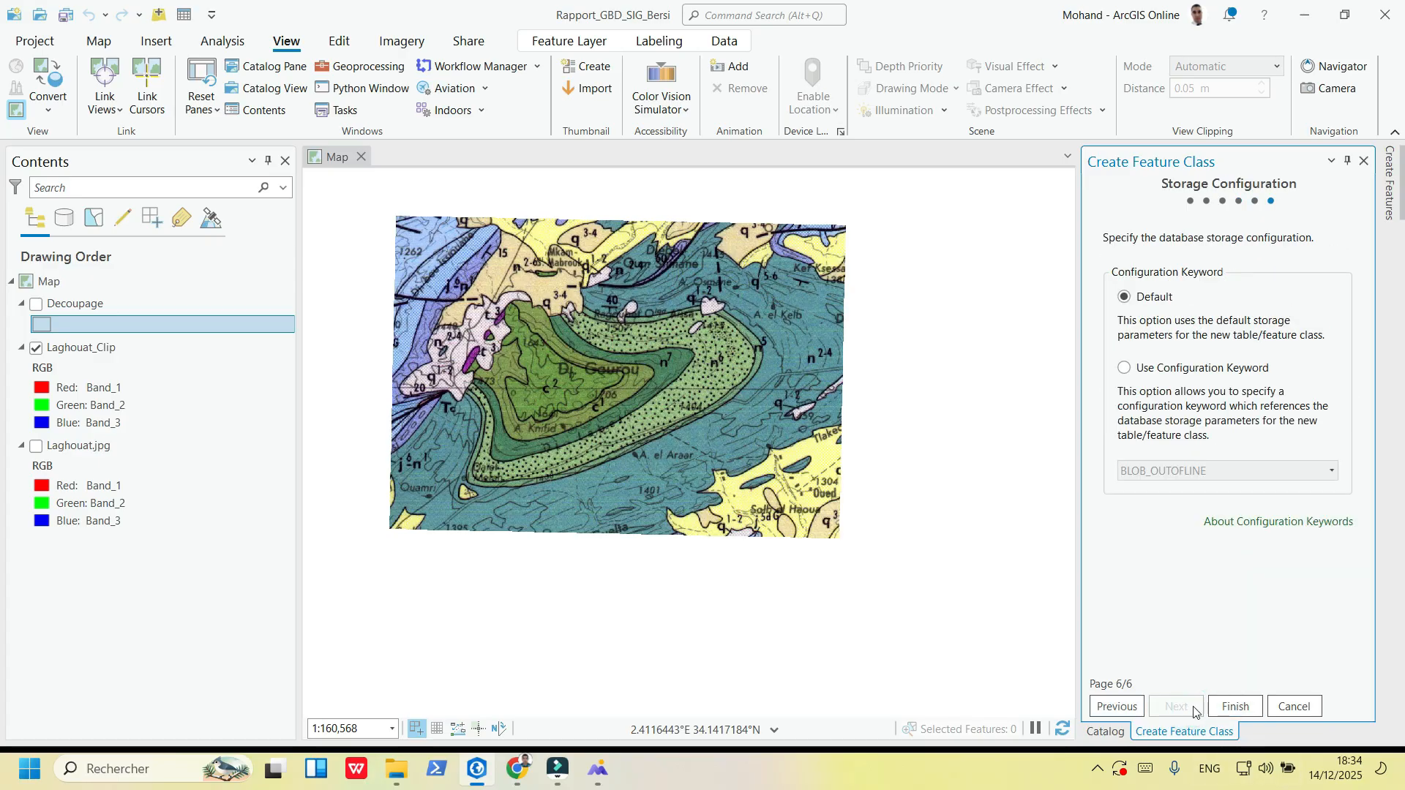
pyautogui.click(1235, 706)
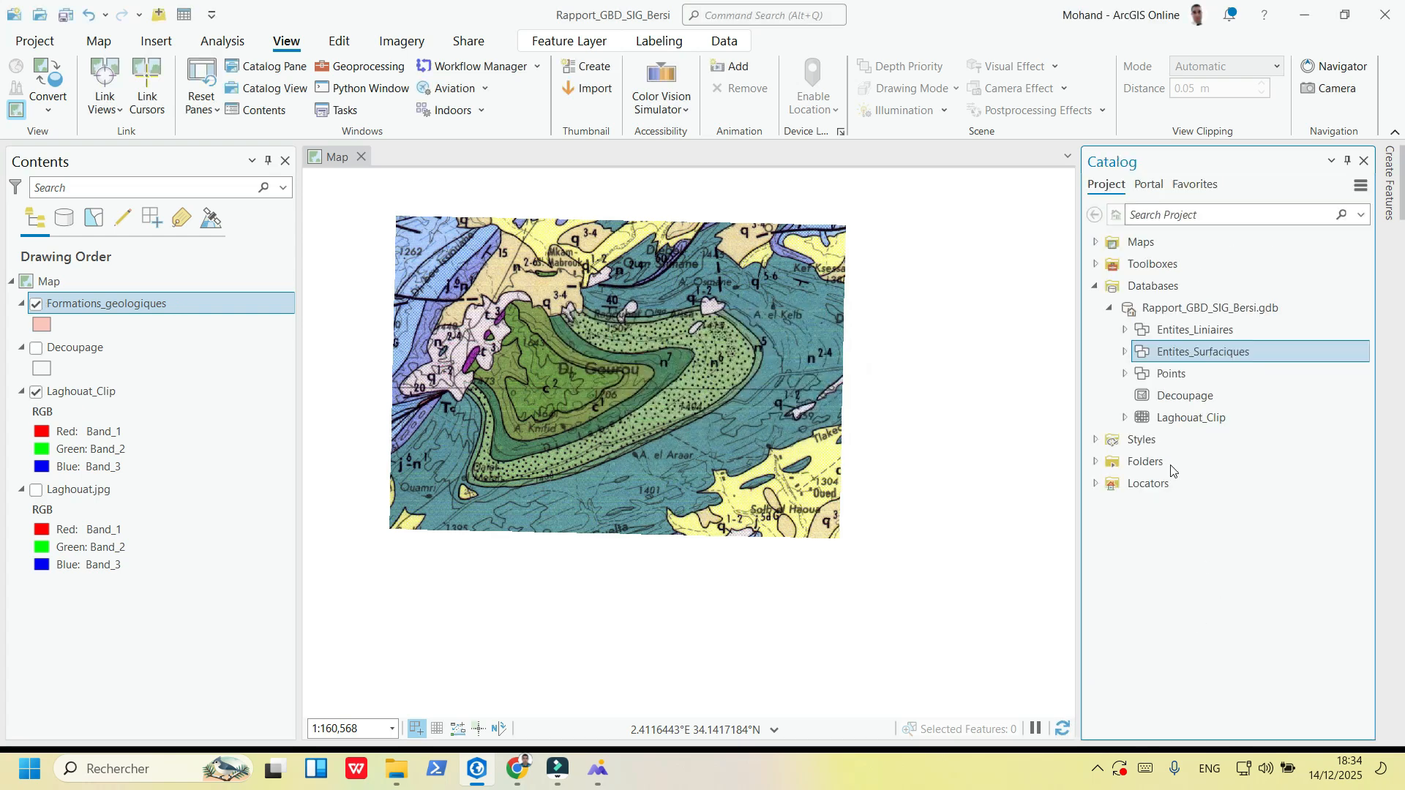
# - Start a Line feature class named Failles in Entites_Liniaires and advance to its Fields page
pyautogui.click(1125, 351)
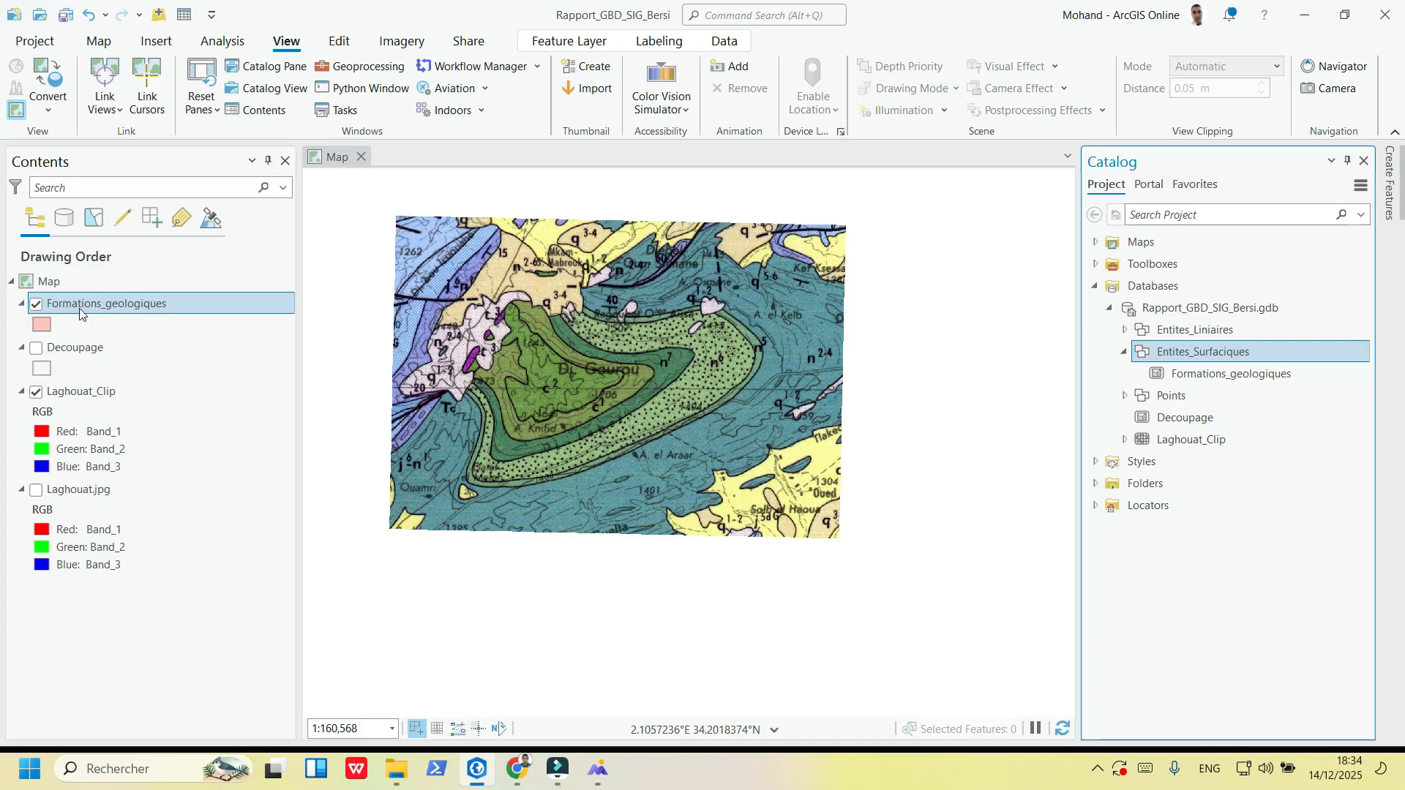
pyautogui.click(1123, 354)
pyautogui.keyDown('ctrl'); pyautogui.click(1187, 331); pyautogui.keyUp('ctrl')
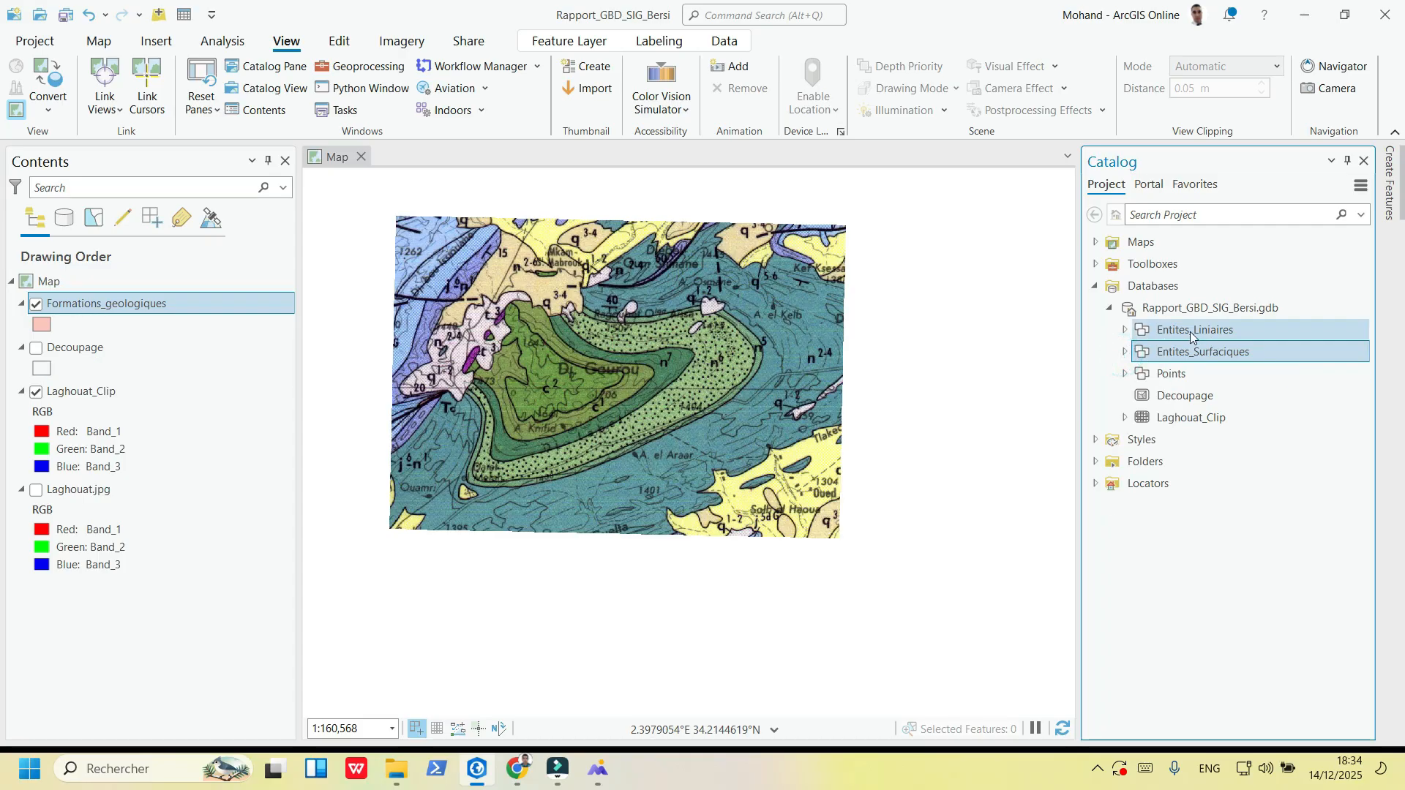
pyautogui.click(1200, 330)
pyautogui.rightClick(1200, 329)
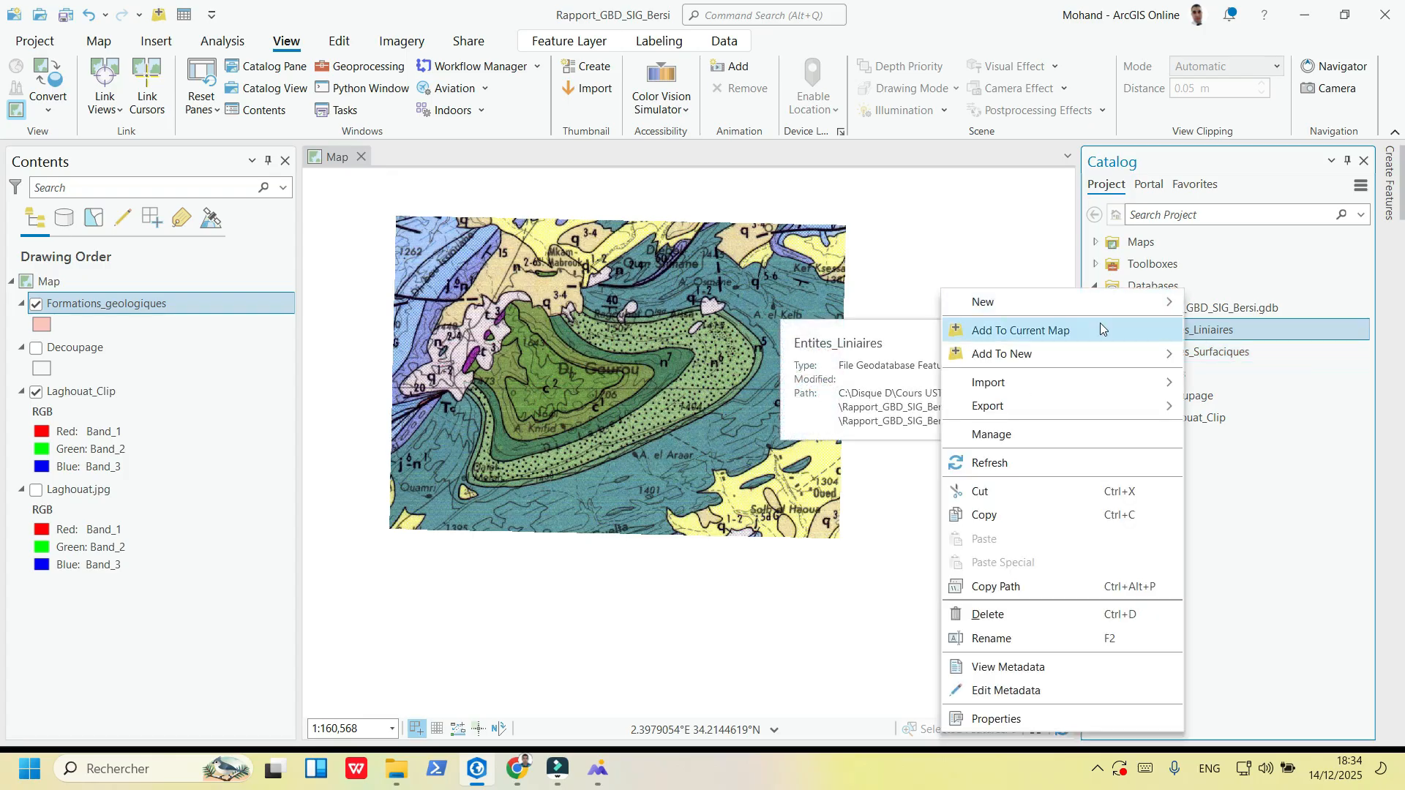
pyautogui.moveTo(1085, 302)
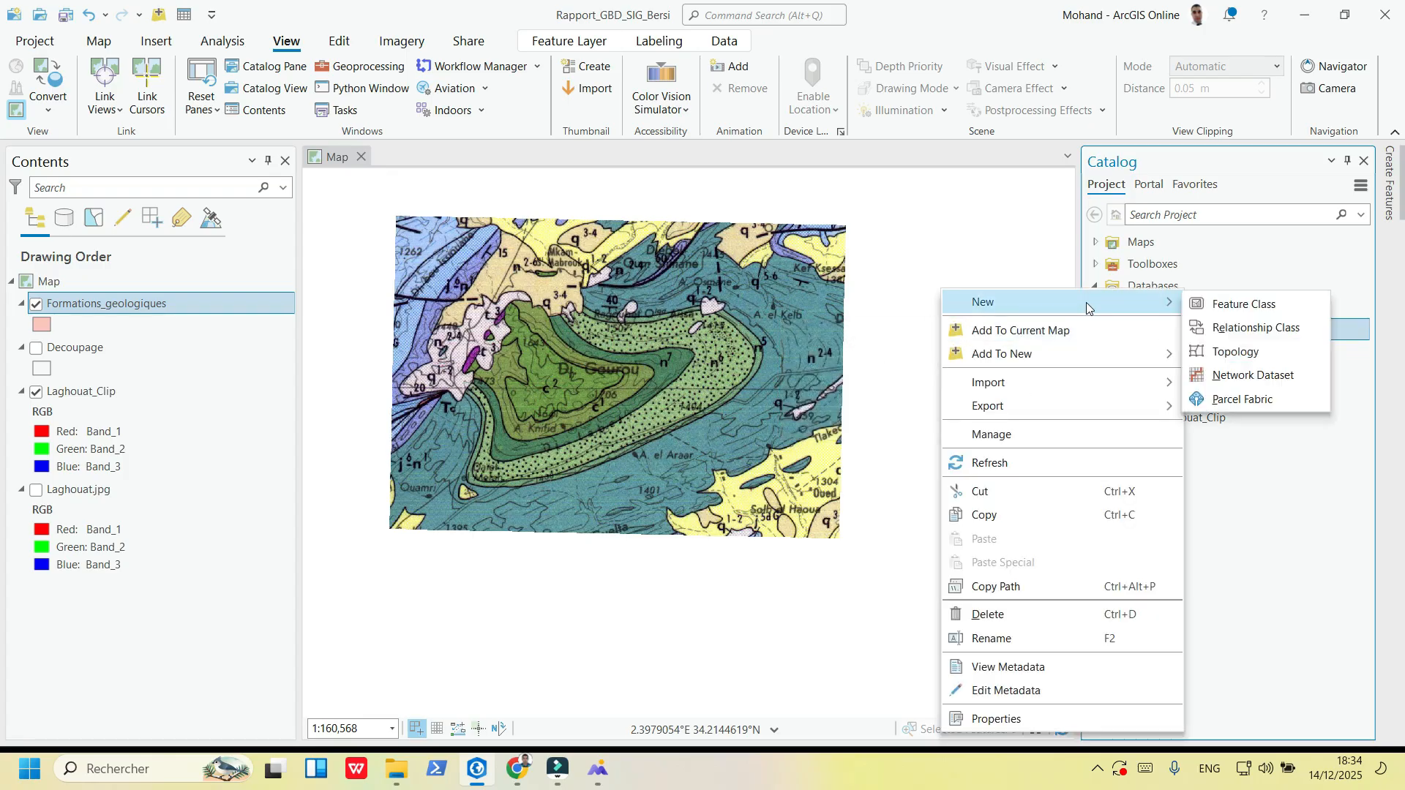
pyautogui.click(1237, 302)
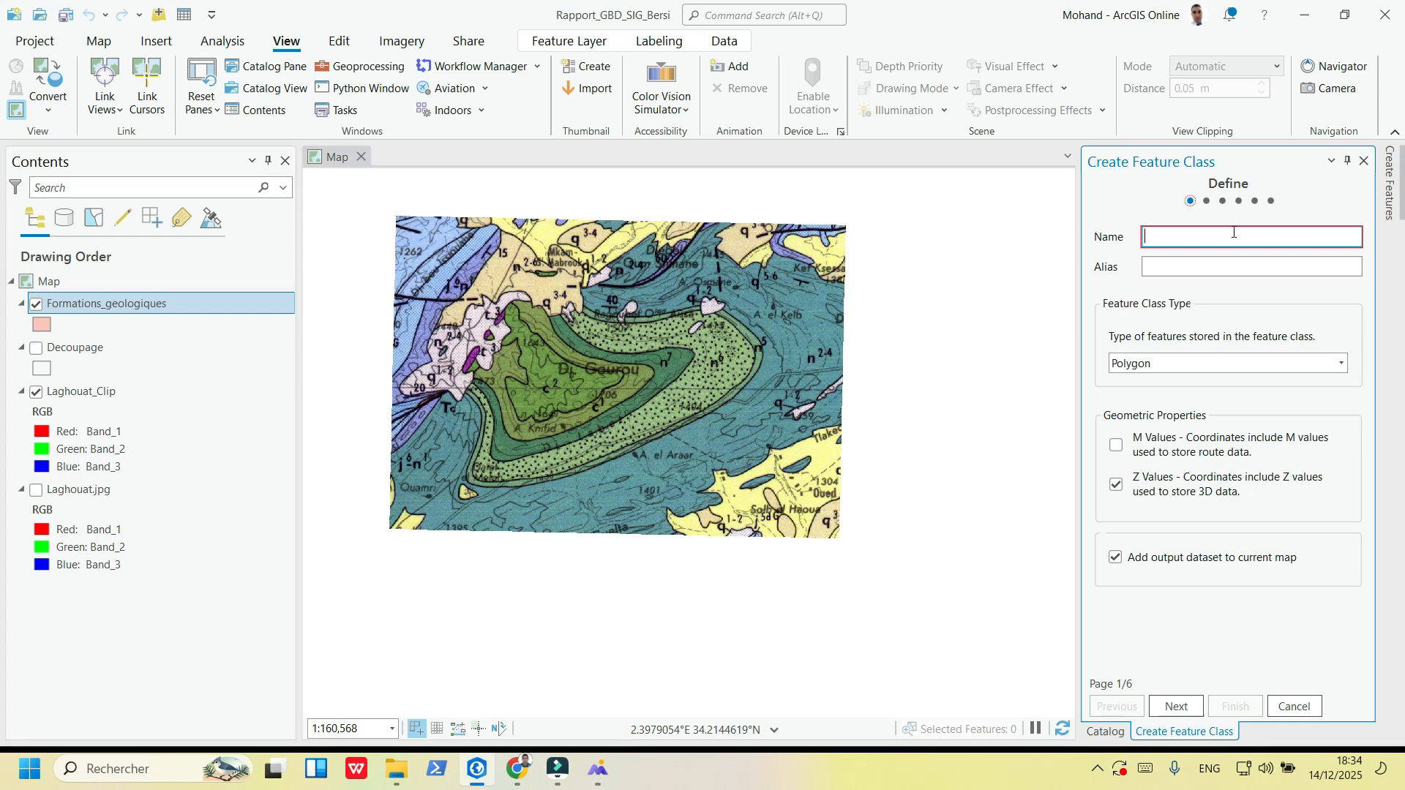
pyautogui.write('Failles')
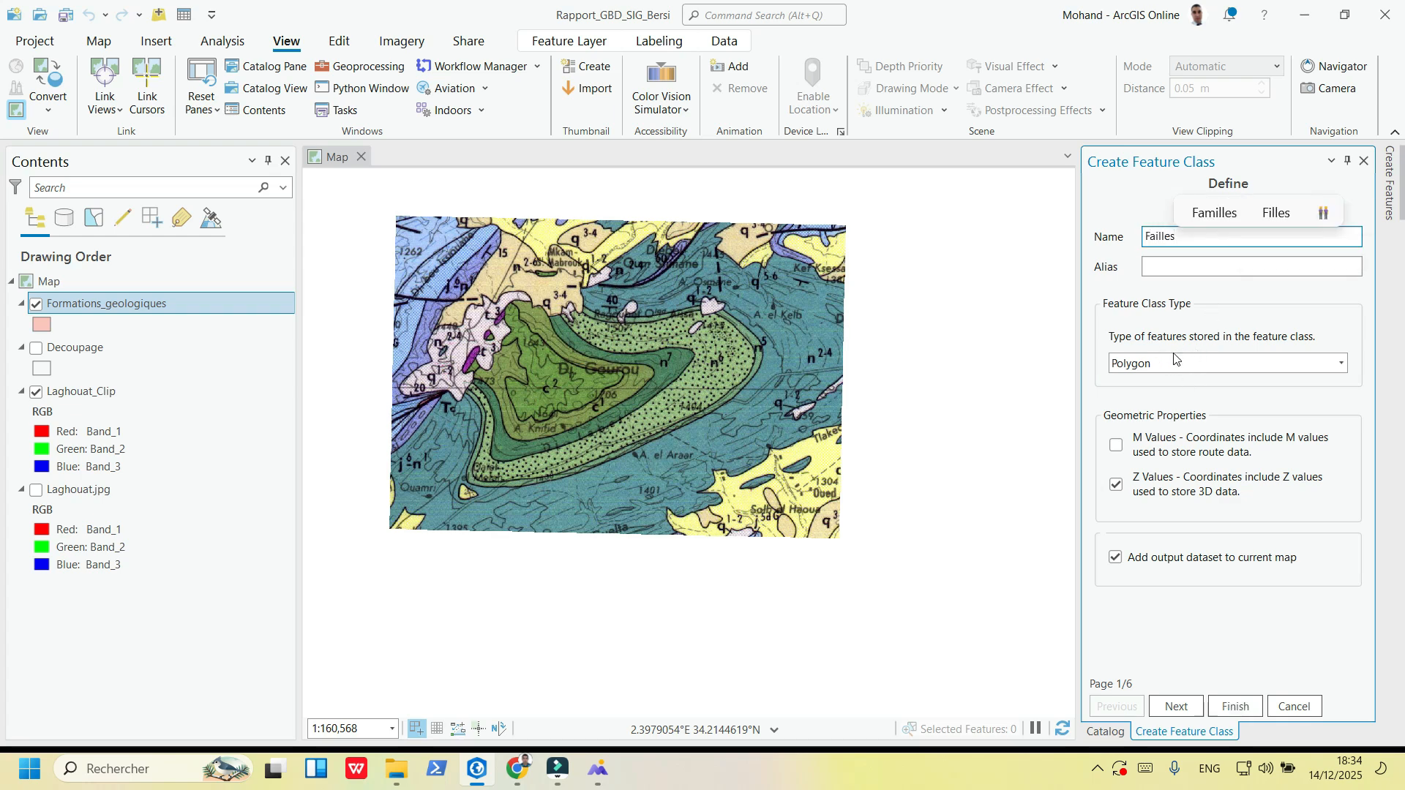
pyautogui.click(1202, 364)
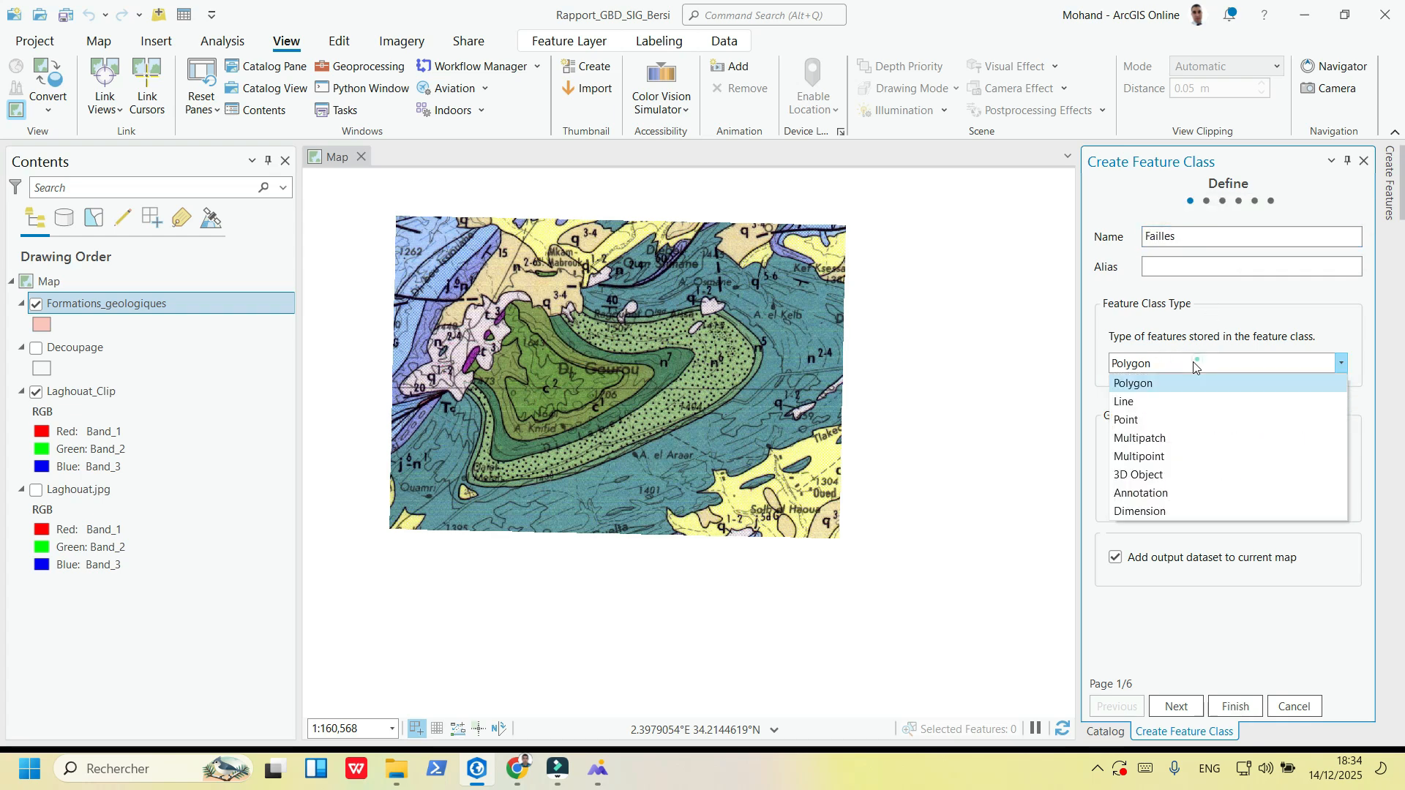
pyautogui.click(1123, 400)
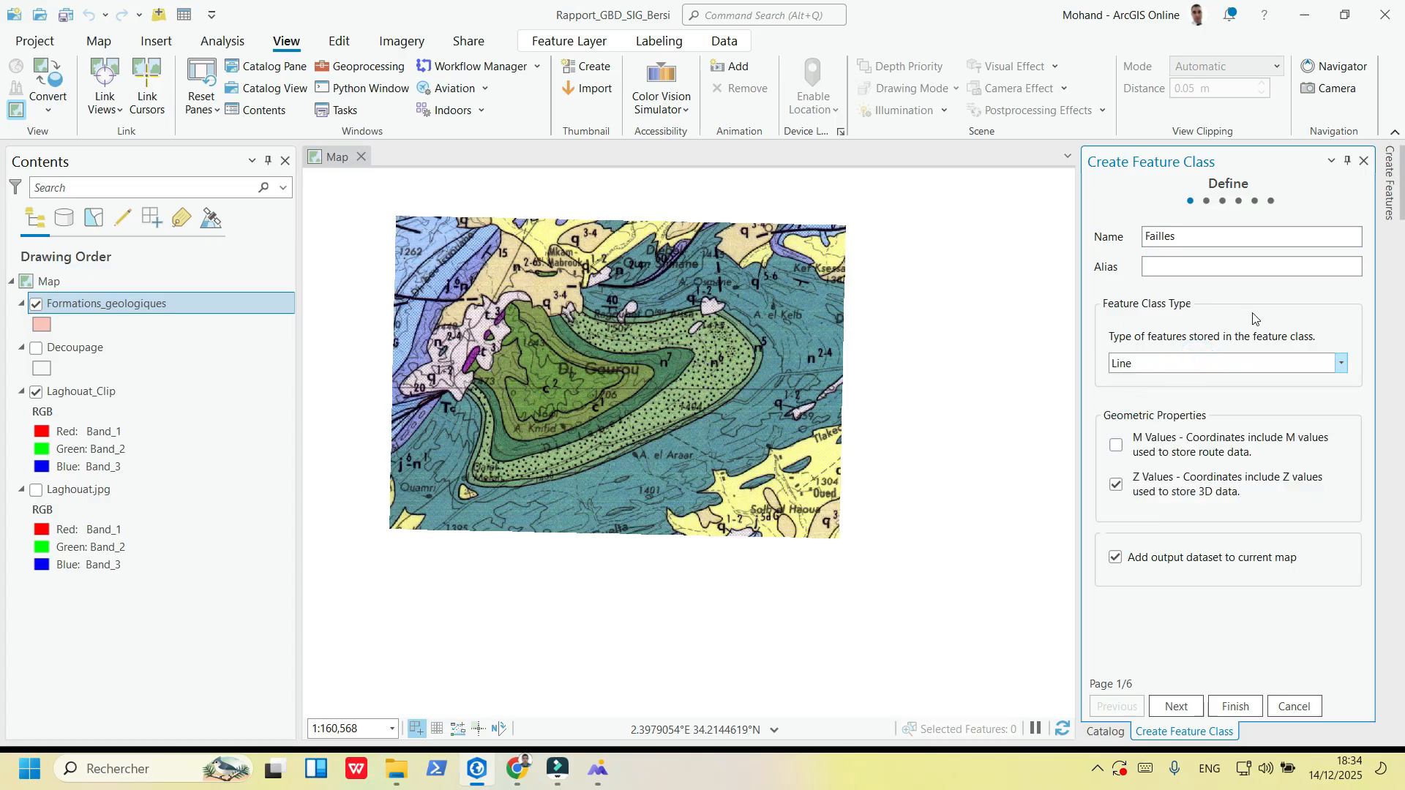
pyautogui.click(1177, 706)
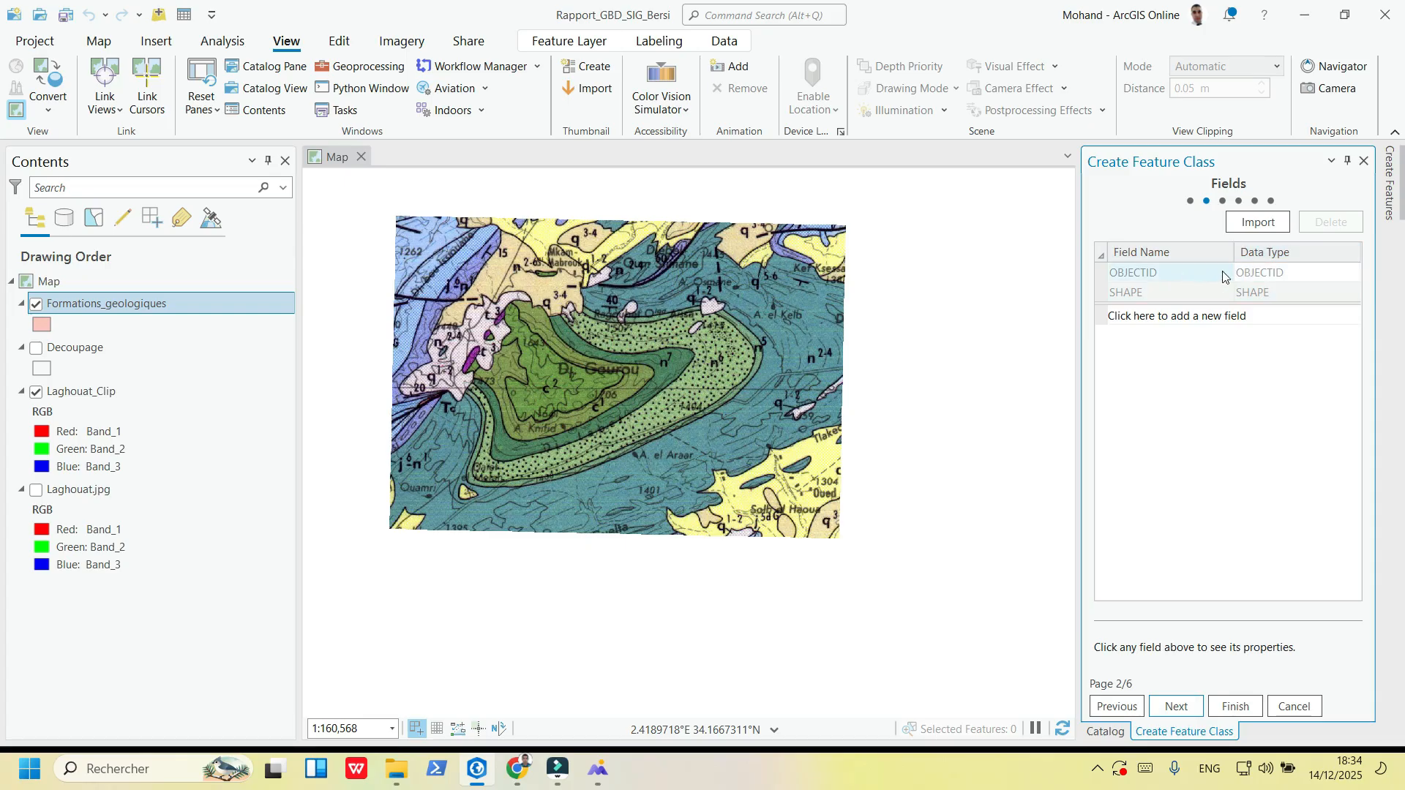
# - Add a Text field named Type with length 20
pyautogui.click(1241, 315)
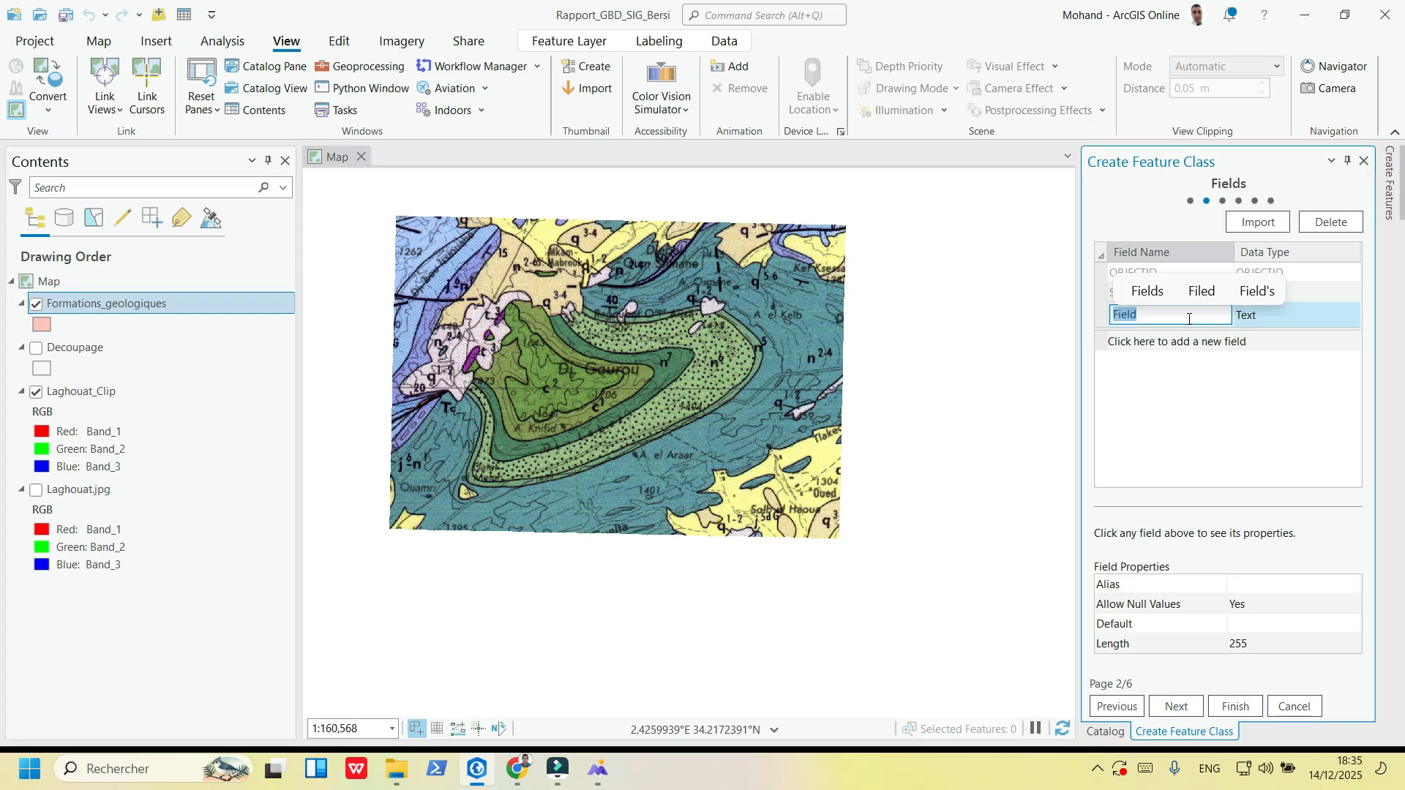
pyautogui.write('ype')
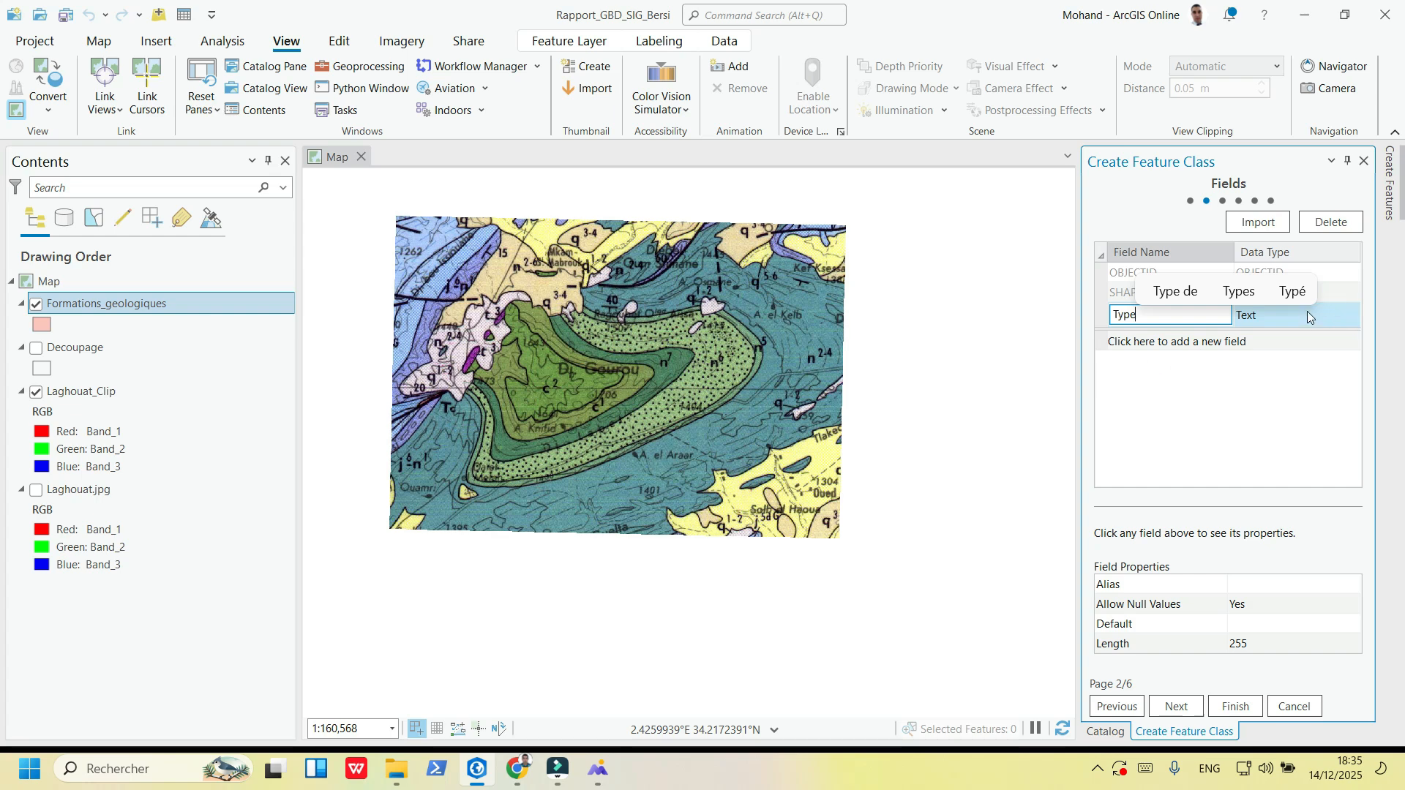
pyautogui.click(1330, 313)
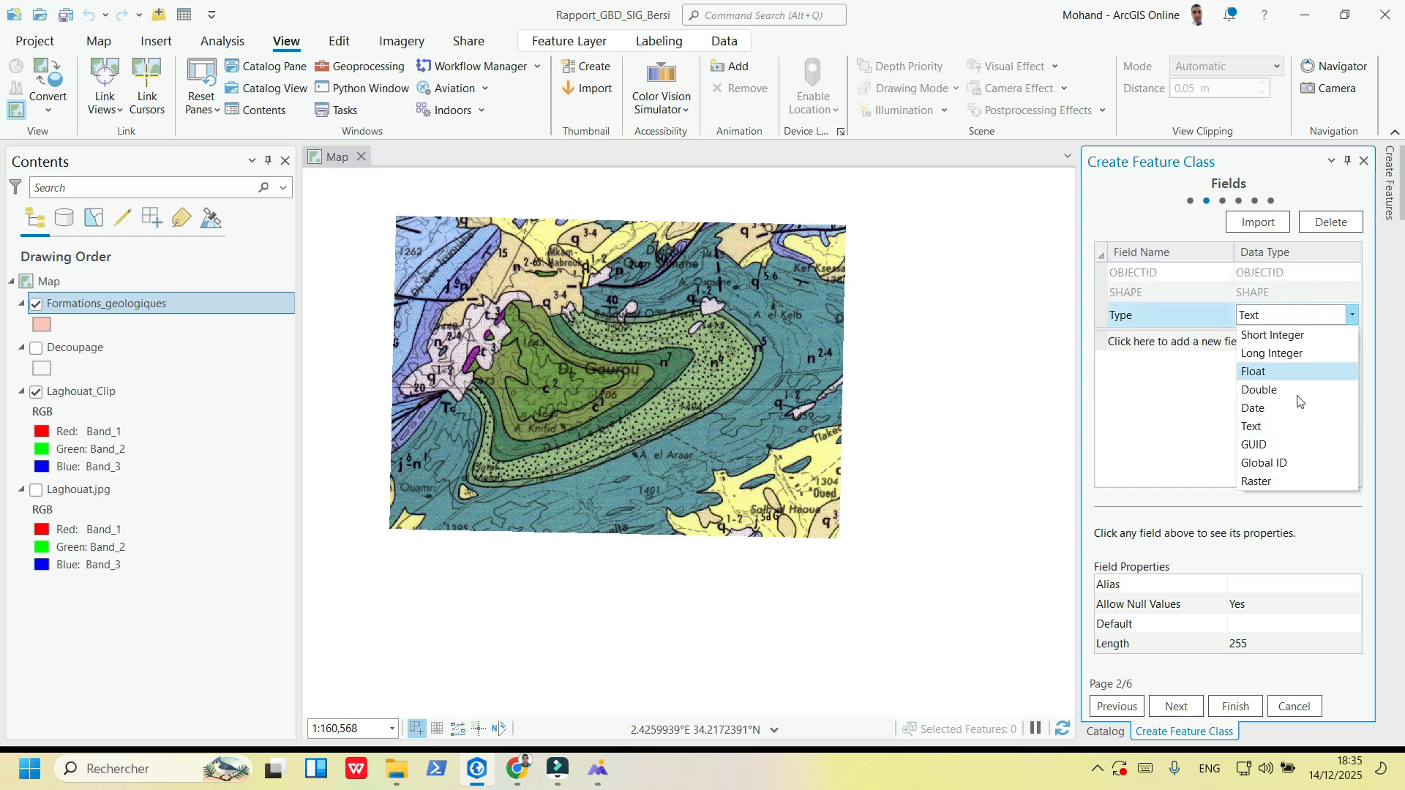
pyautogui.click(1276, 427)
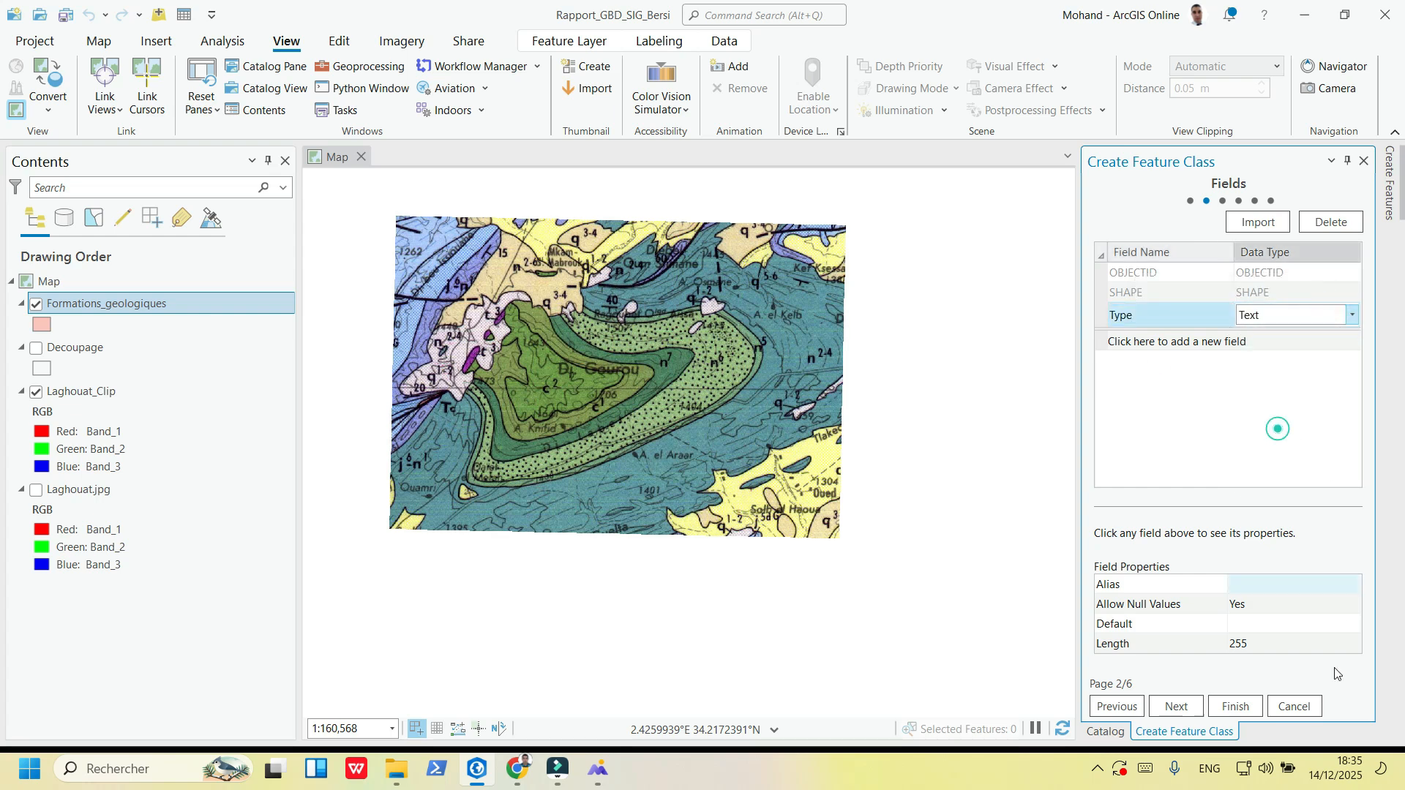
pyautogui.click(1255, 638)
pyautogui.click(1141, 587)
pyautogui.click(1255, 648)
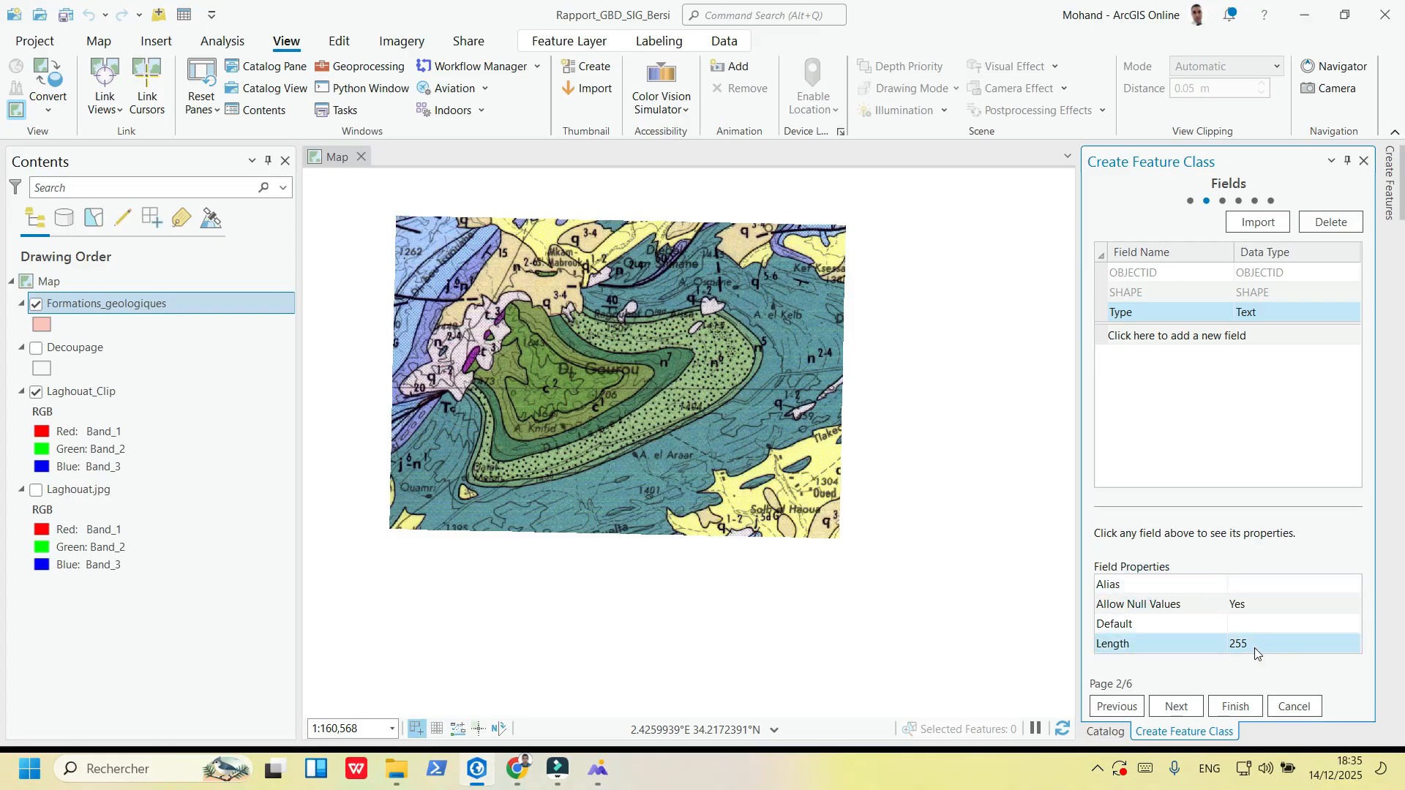
pyautogui.click(1255, 647)
pyautogui.write('20')
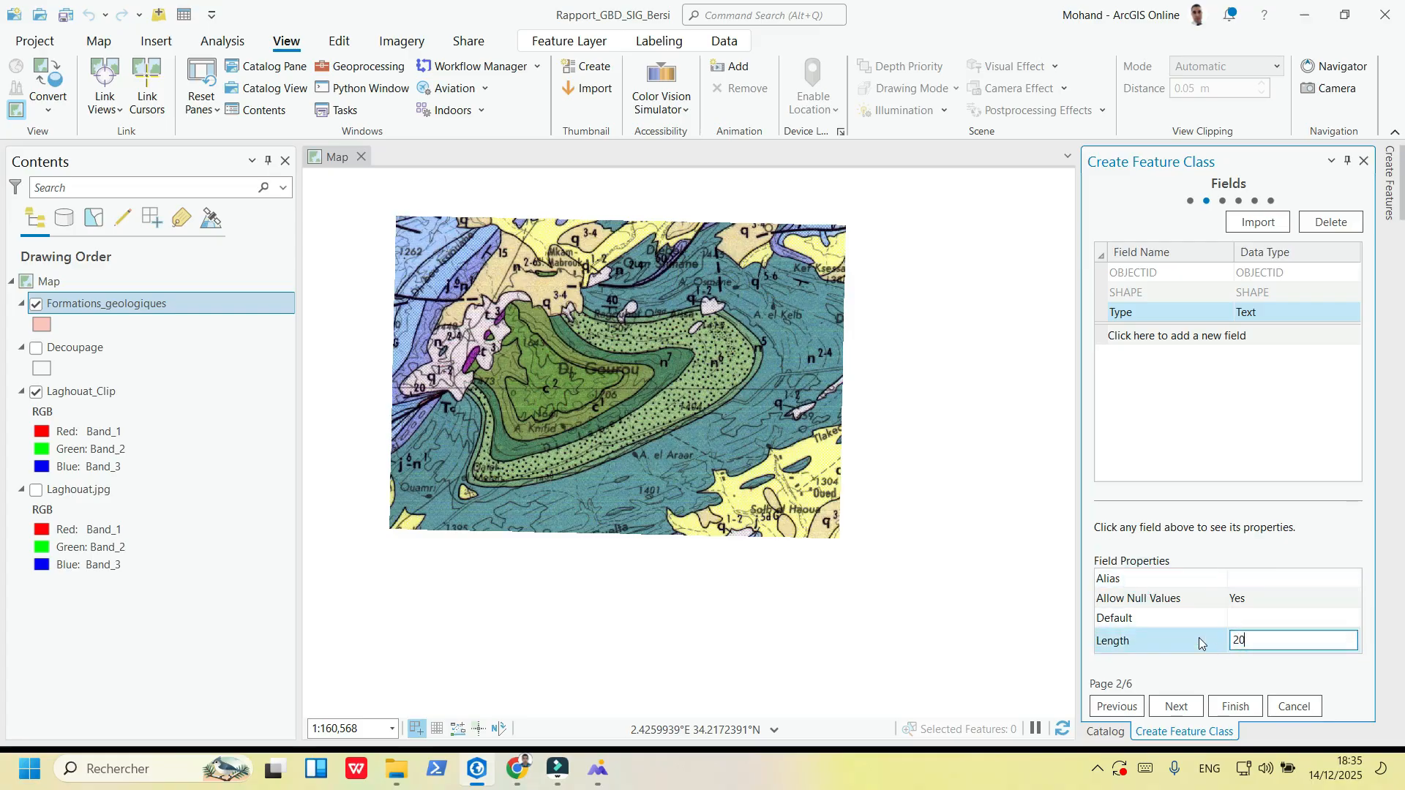
# - Add Double fields Rejet and Longueur, then move past the field definitions
pyautogui.click(1174, 340)
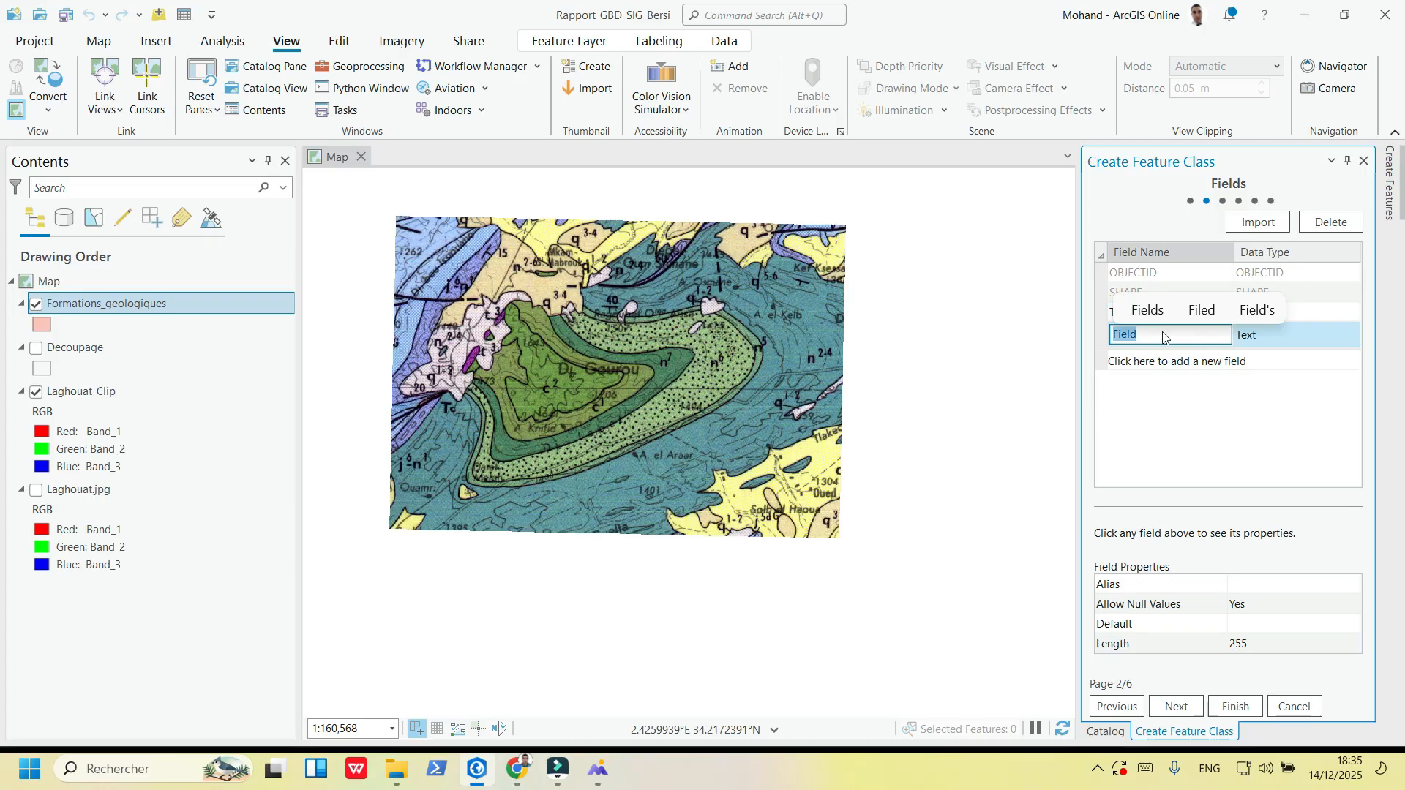
pyautogui.write('Rejet')
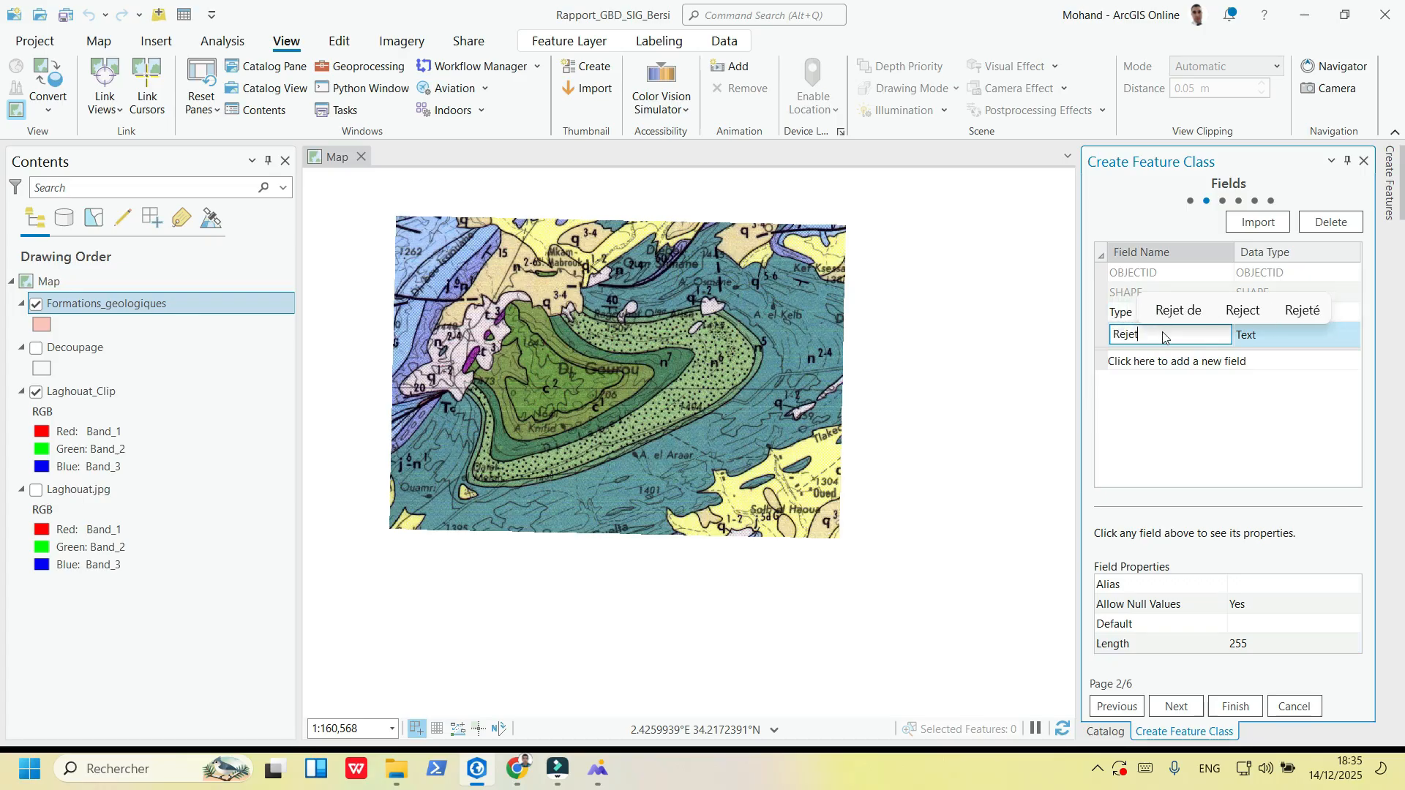
pyautogui.click(1282, 336)
pyautogui.click(1282, 336)
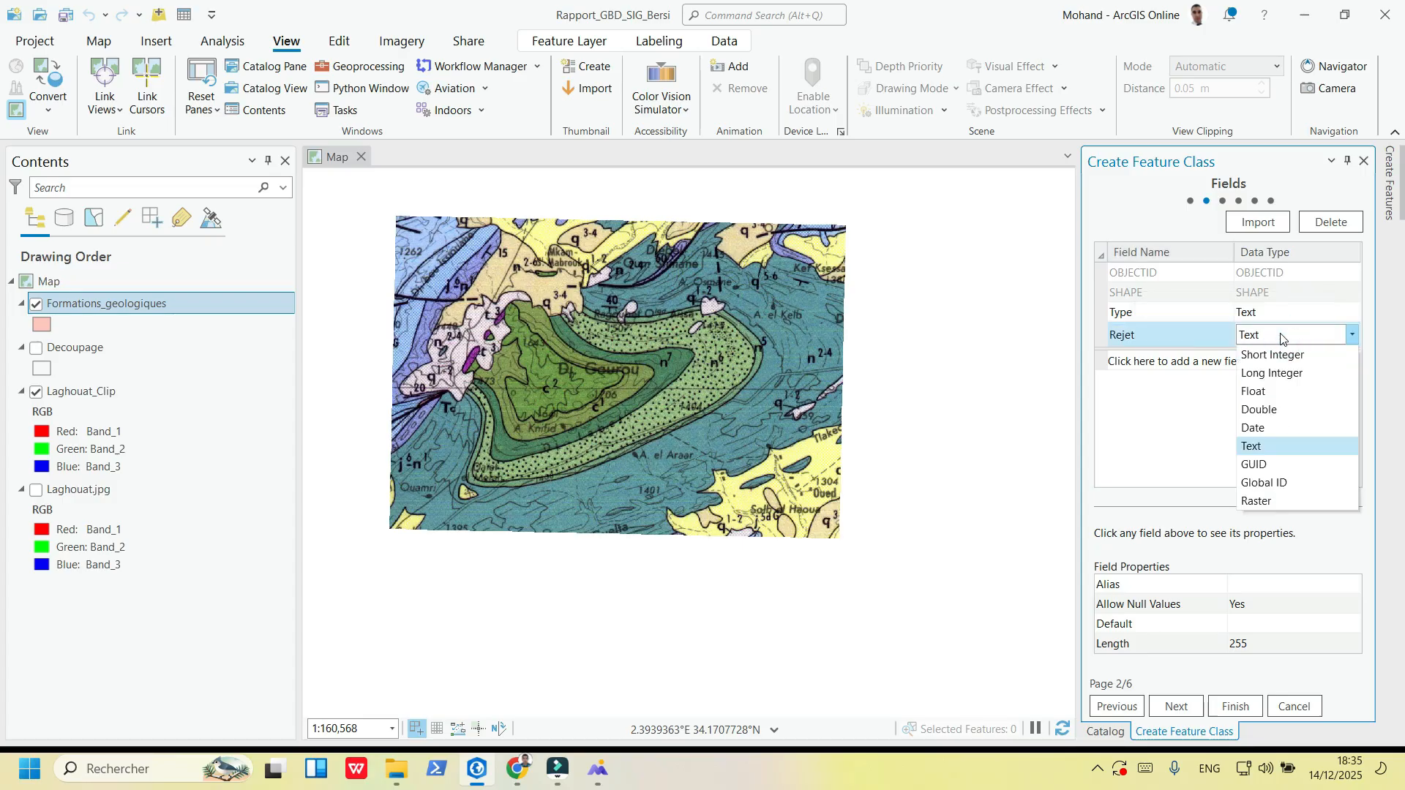
pyautogui.click(1280, 409)
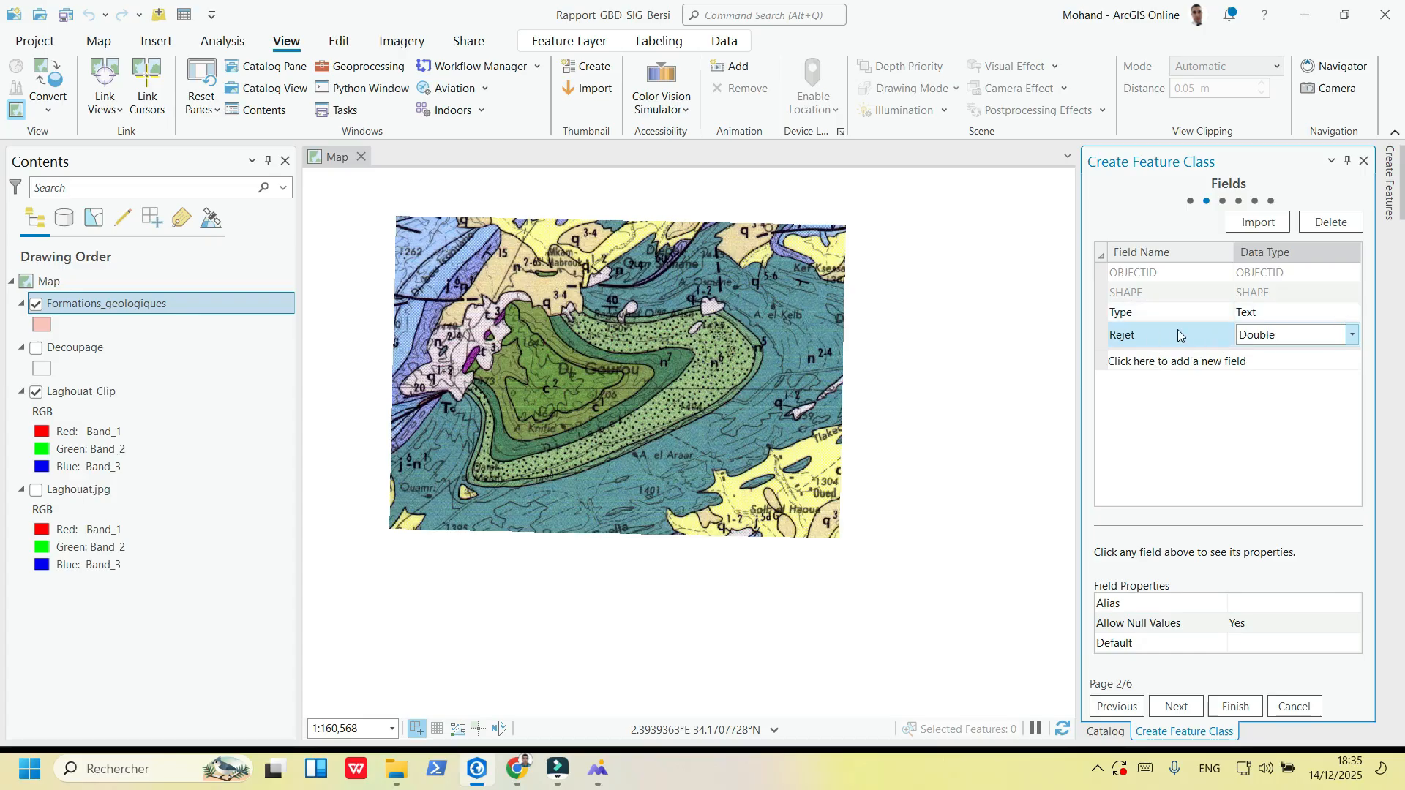
pyautogui.click(1145, 361)
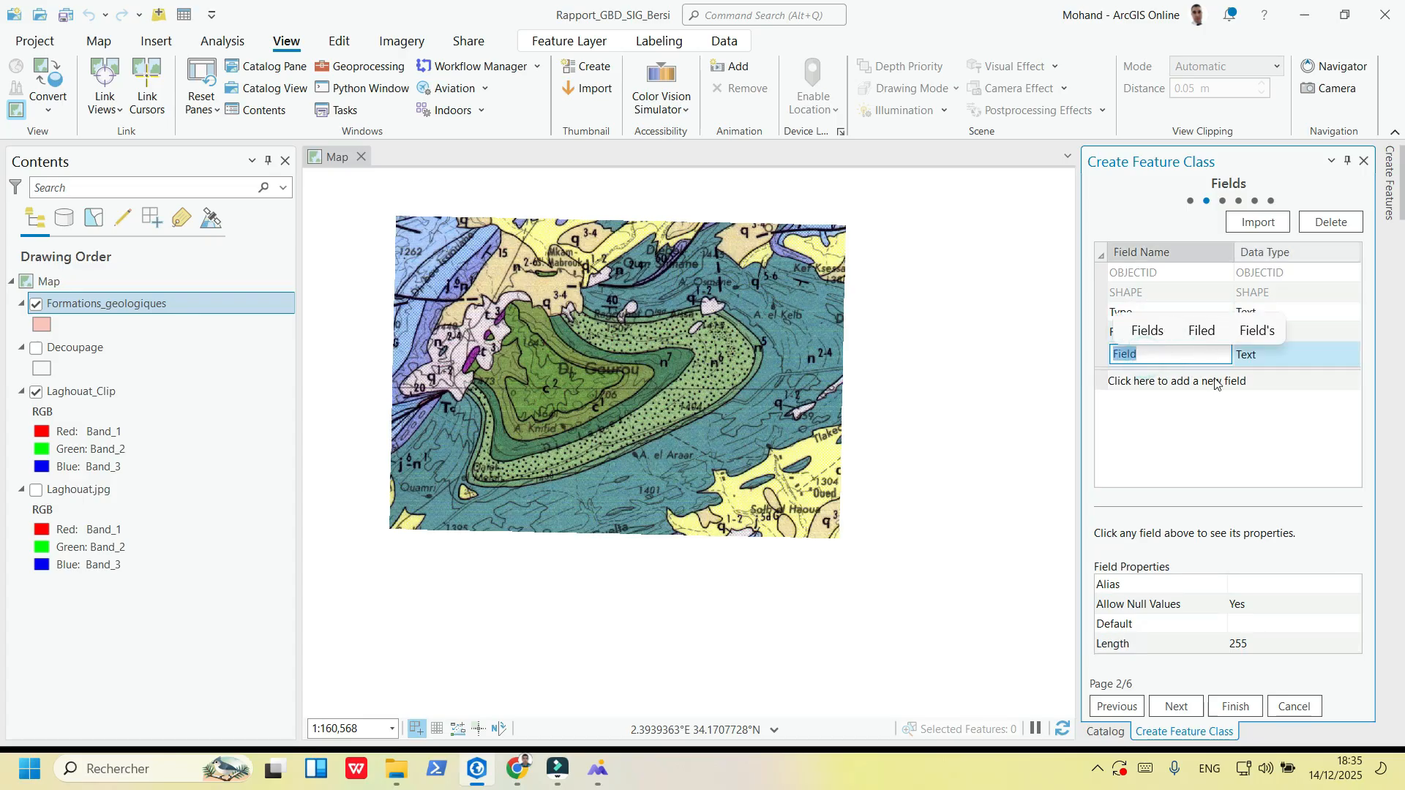
pyautogui.write('Longueur')
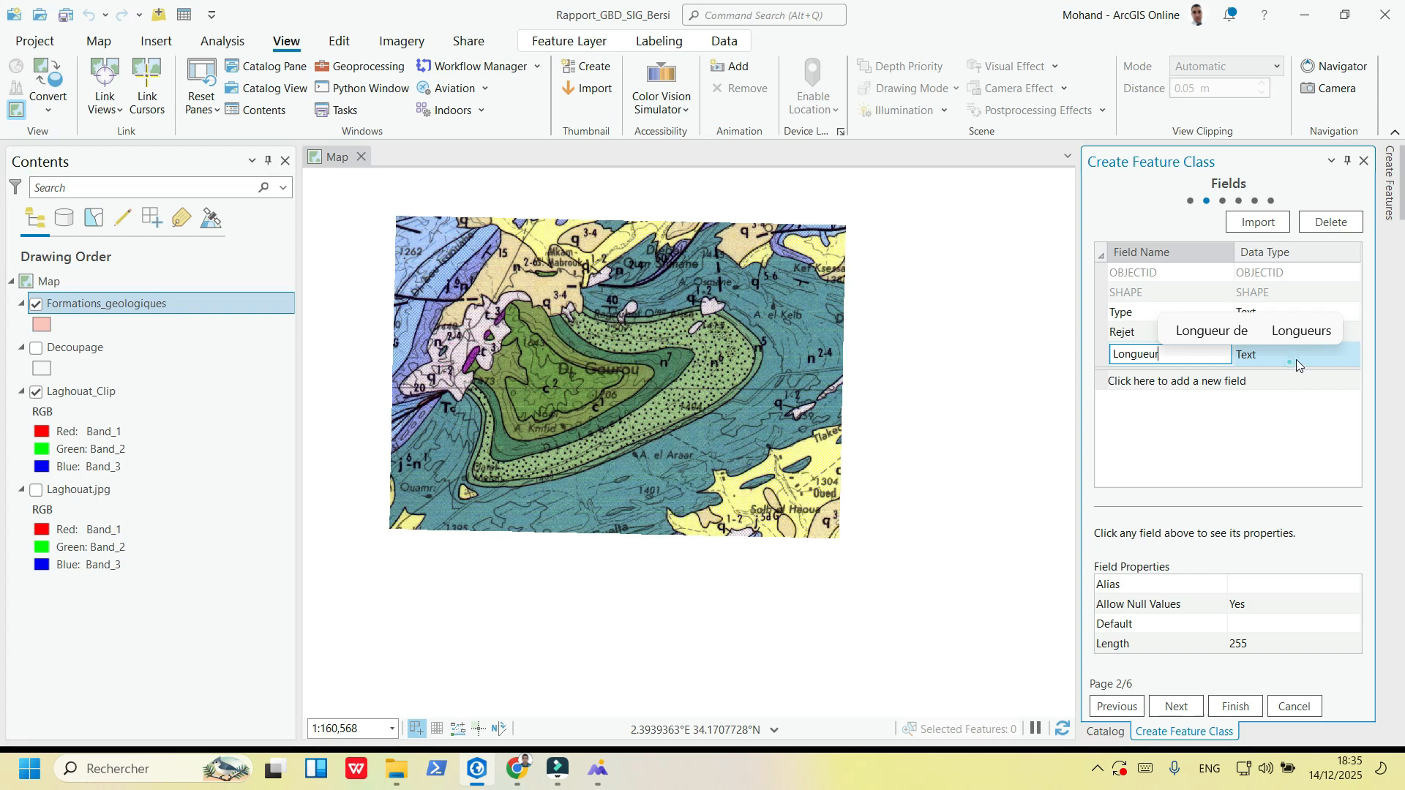
pyautogui.click(1340, 357)
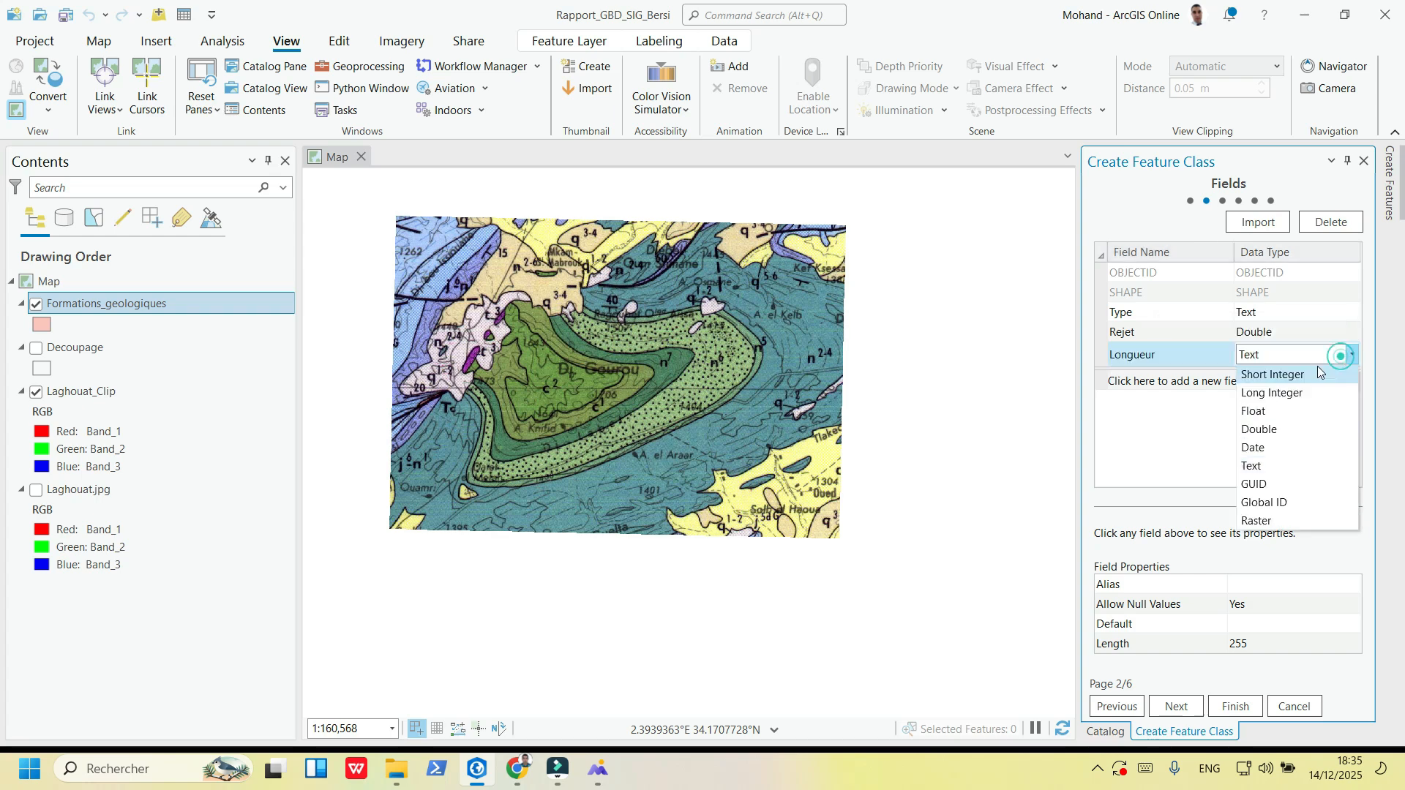
pyautogui.click(1275, 435)
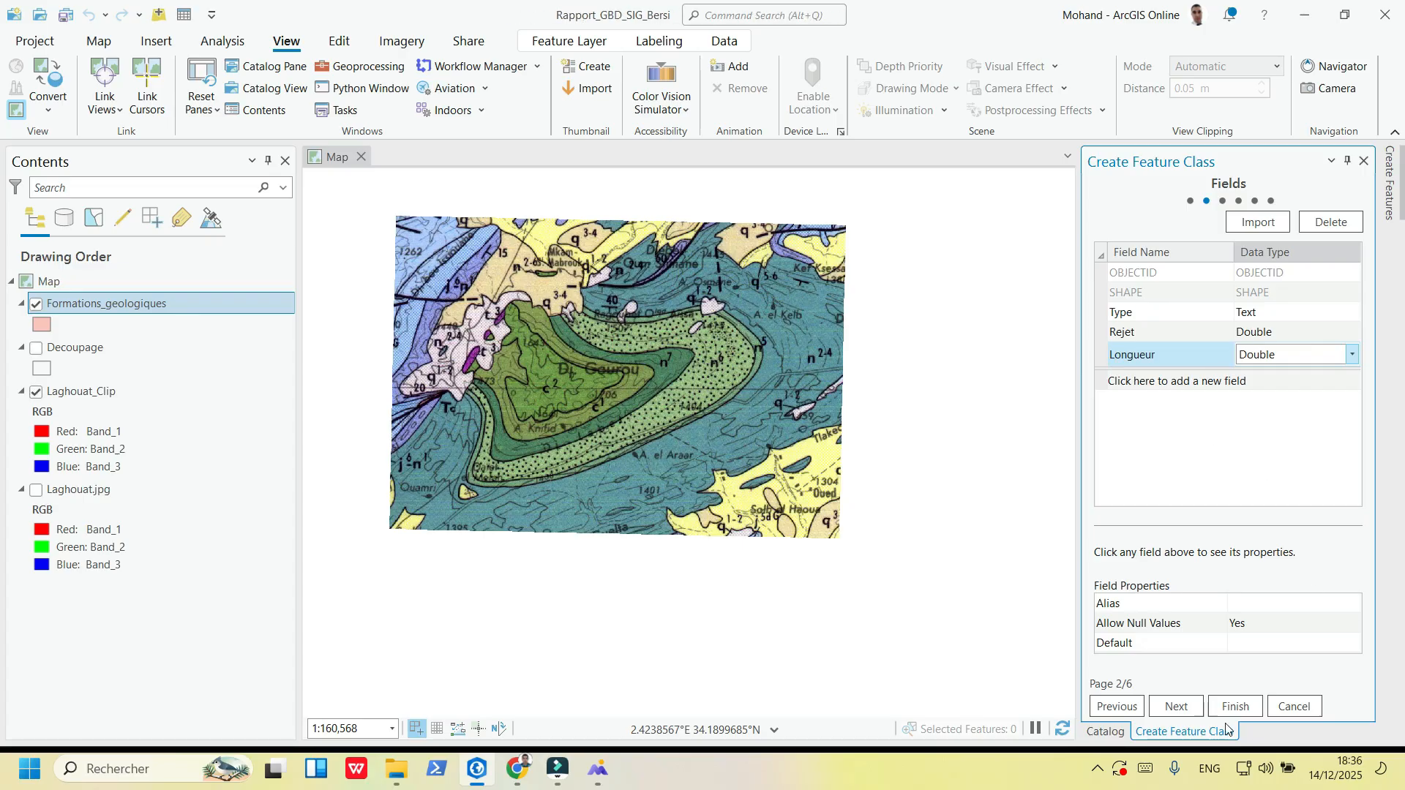
pyautogui.click(1174, 708)
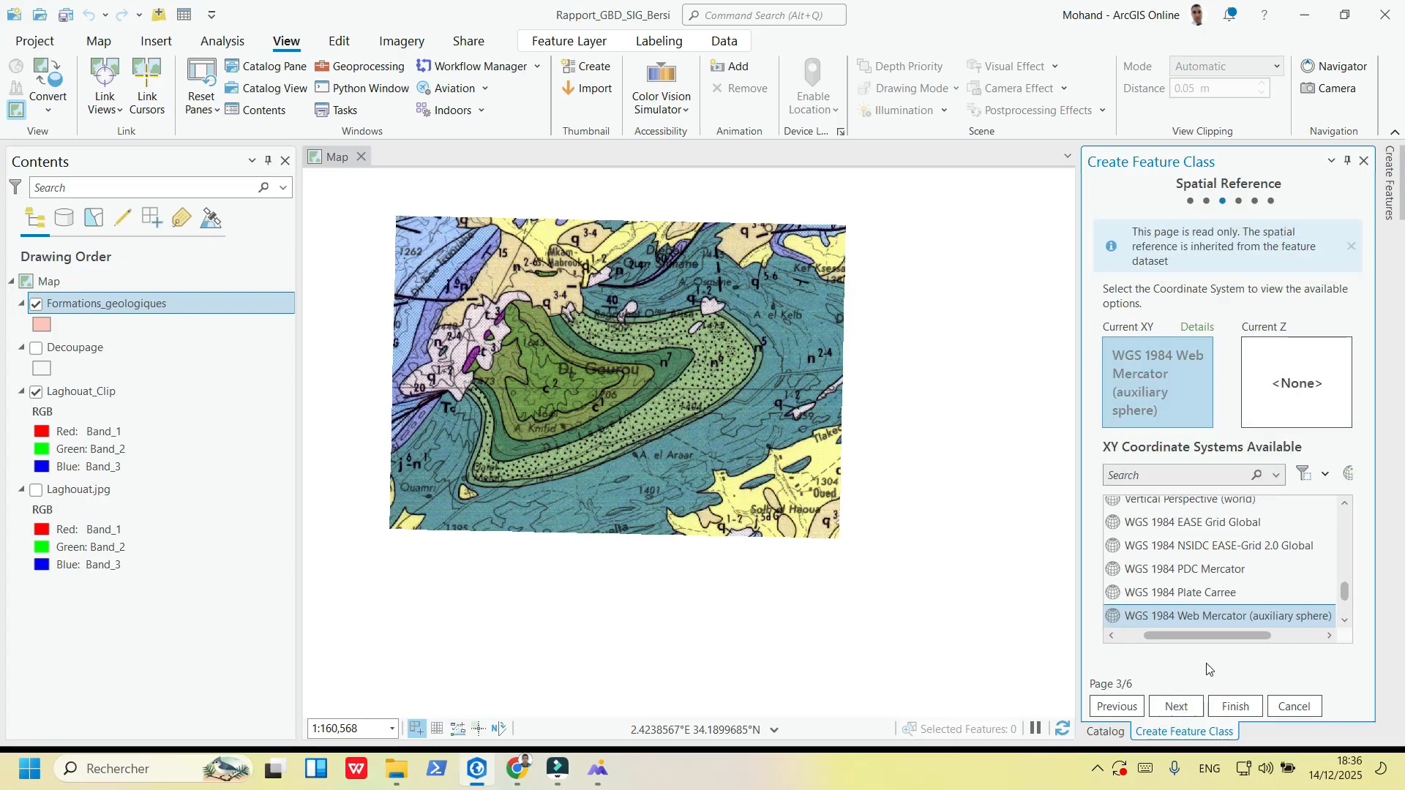
# - Accept the remaining wizard pages with defaults and finish creating the Failles line feature class
pyautogui.click(1187, 708)
pyautogui.click(1186, 708)
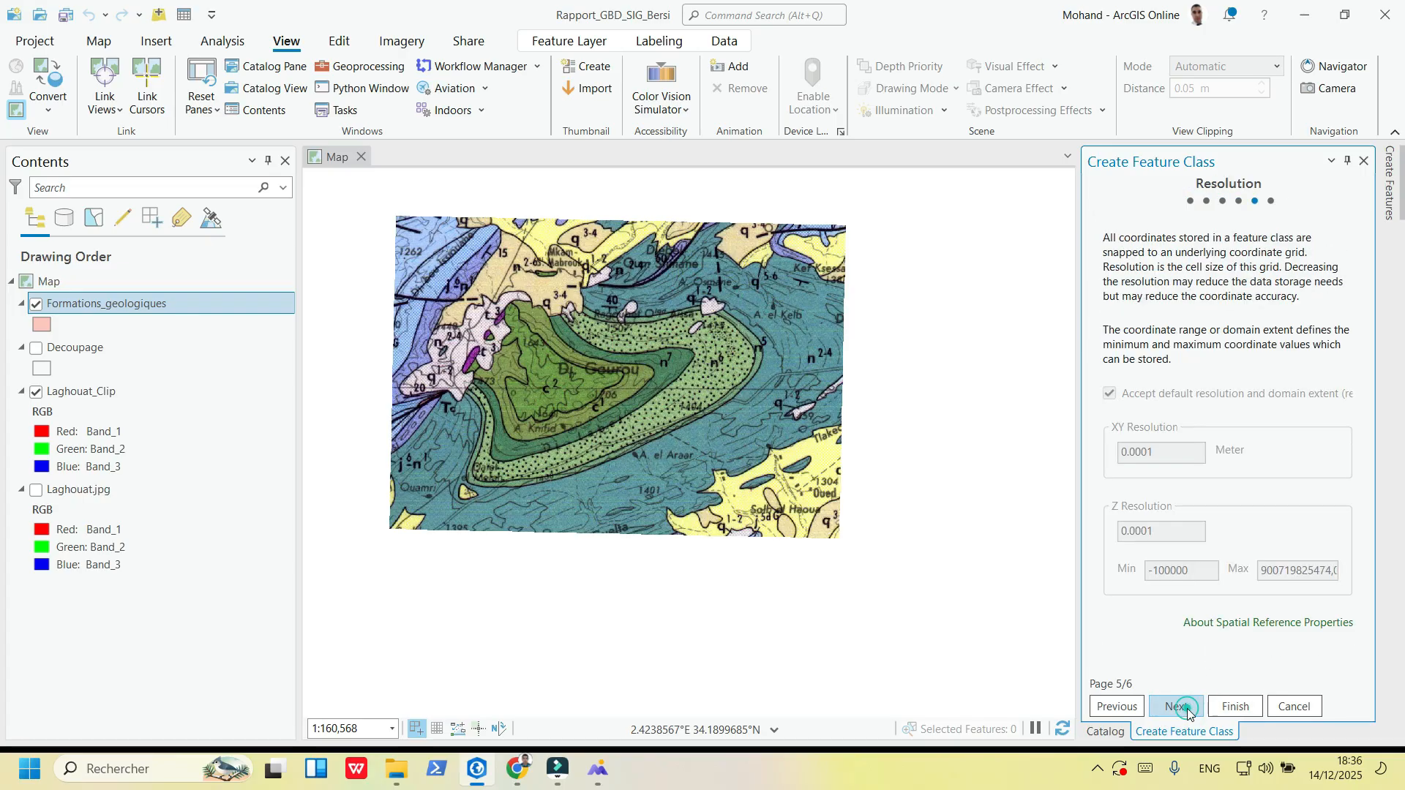
pyautogui.click(1187, 708)
pyautogui.click(1222, 708)
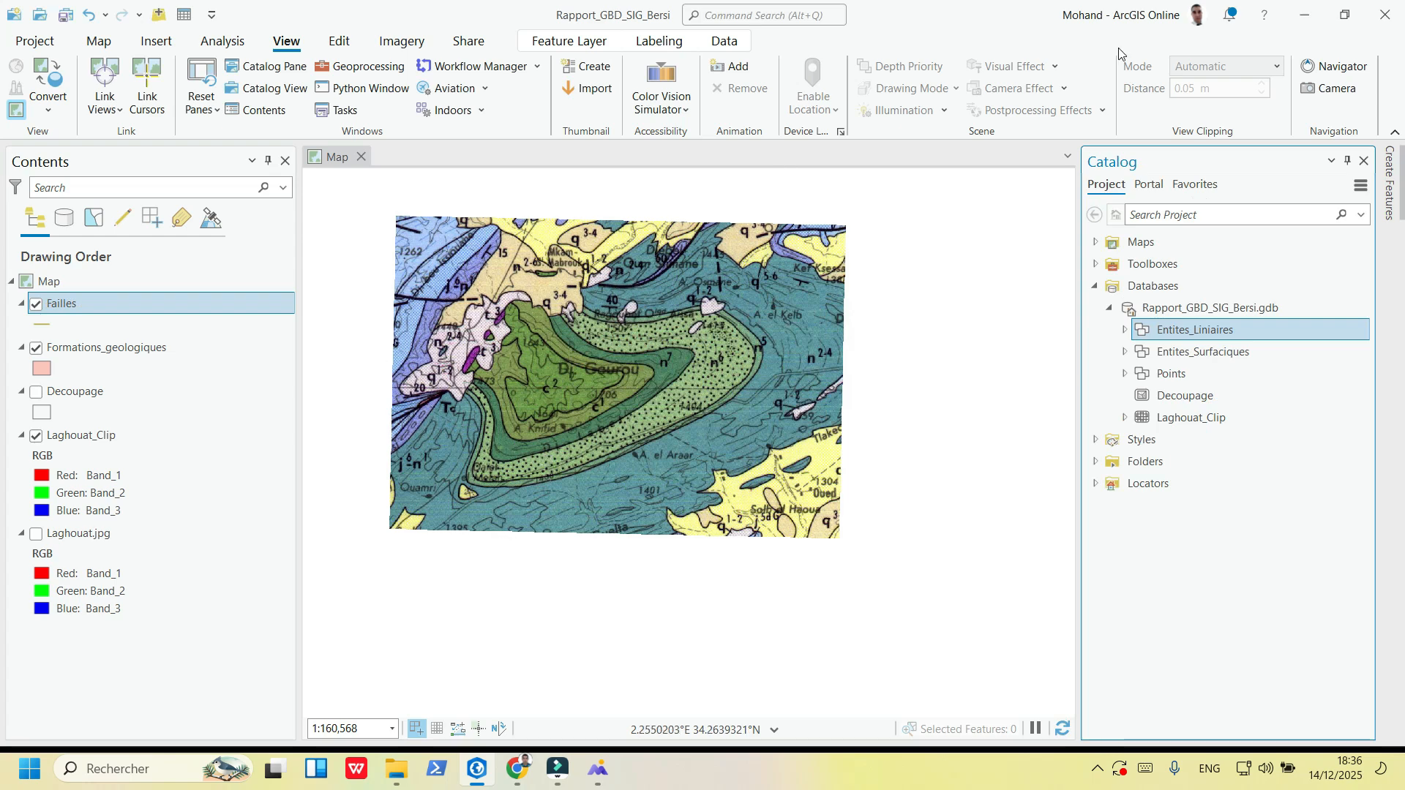
# - Create a Point feature class named Fossiles inside the Points dataset and expand Points to show it
pyautogui.rightClick(1160, 376)
pyautogui.moveTo(1052, 315)
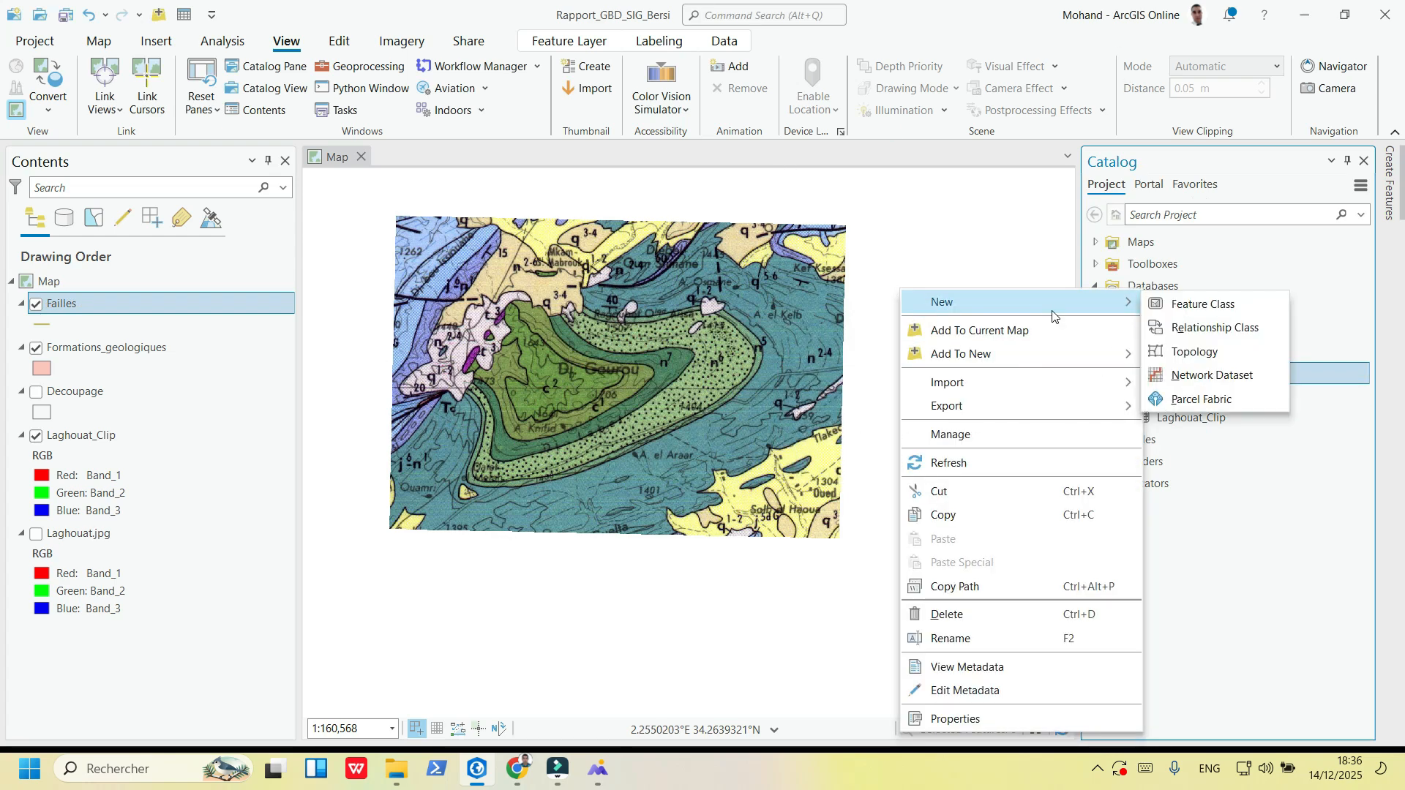
pyautogui.click(1184, 306)
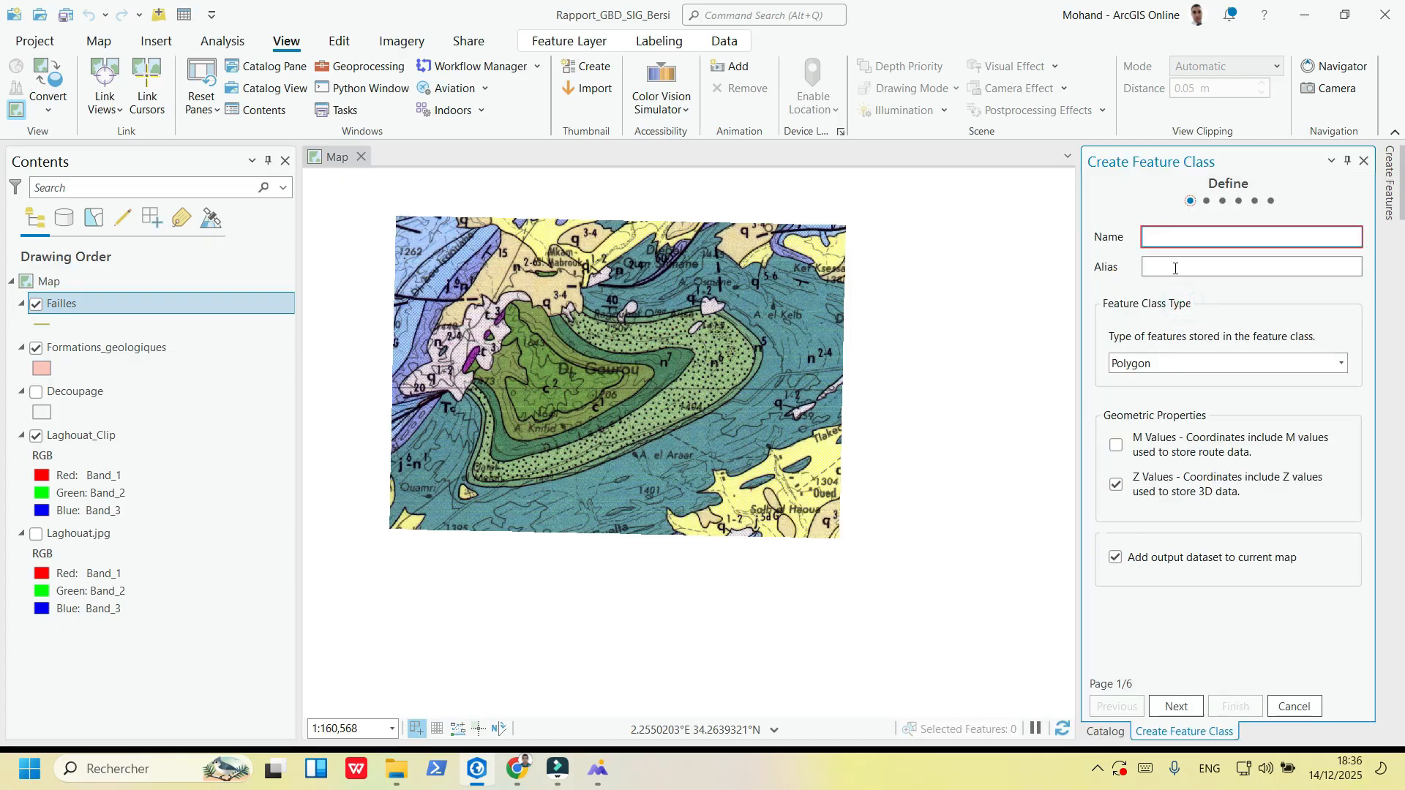
pyautogui.click(1164, 231)
pyautogui.write('Fossiles')
pyautogui.click(1150, 363)
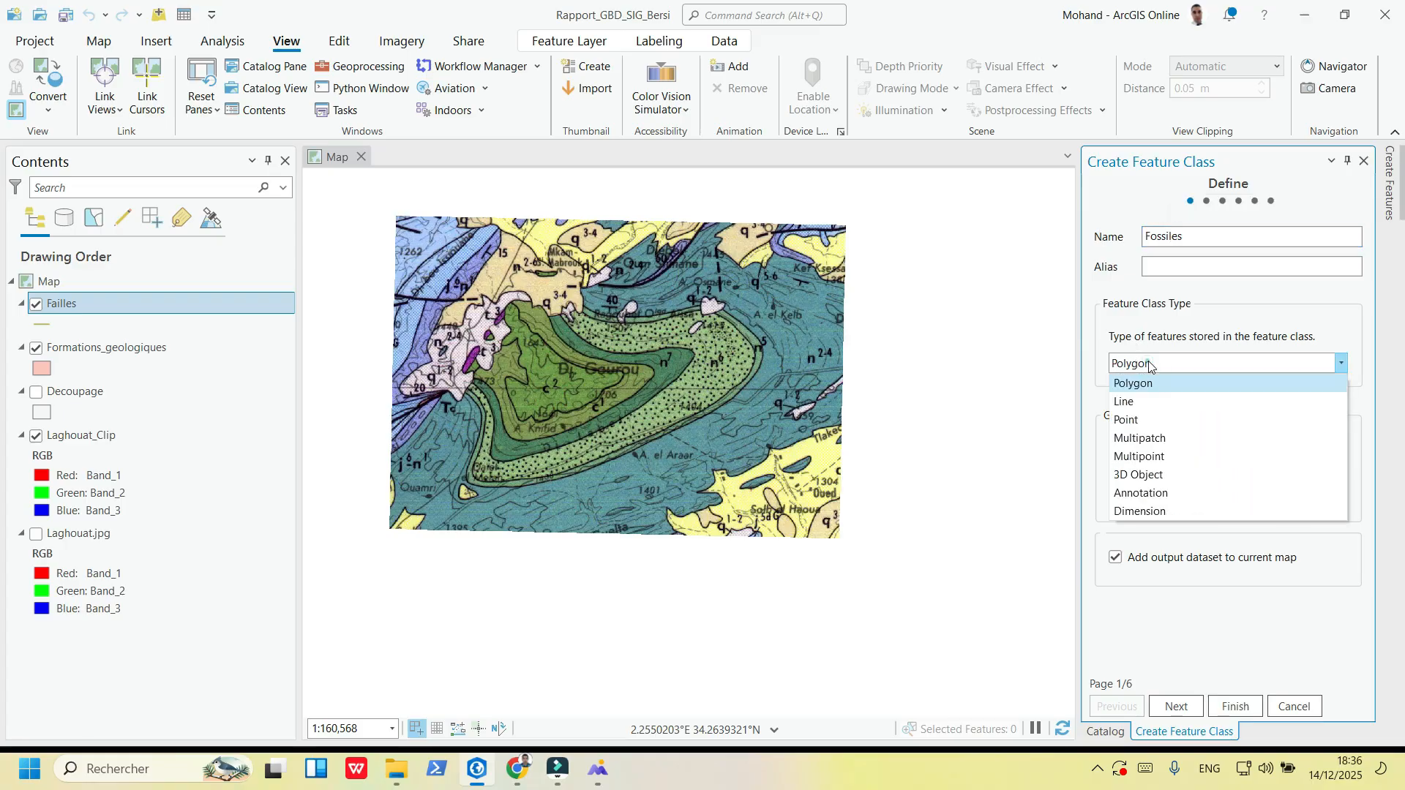
pyautogui.click(1125, 420)
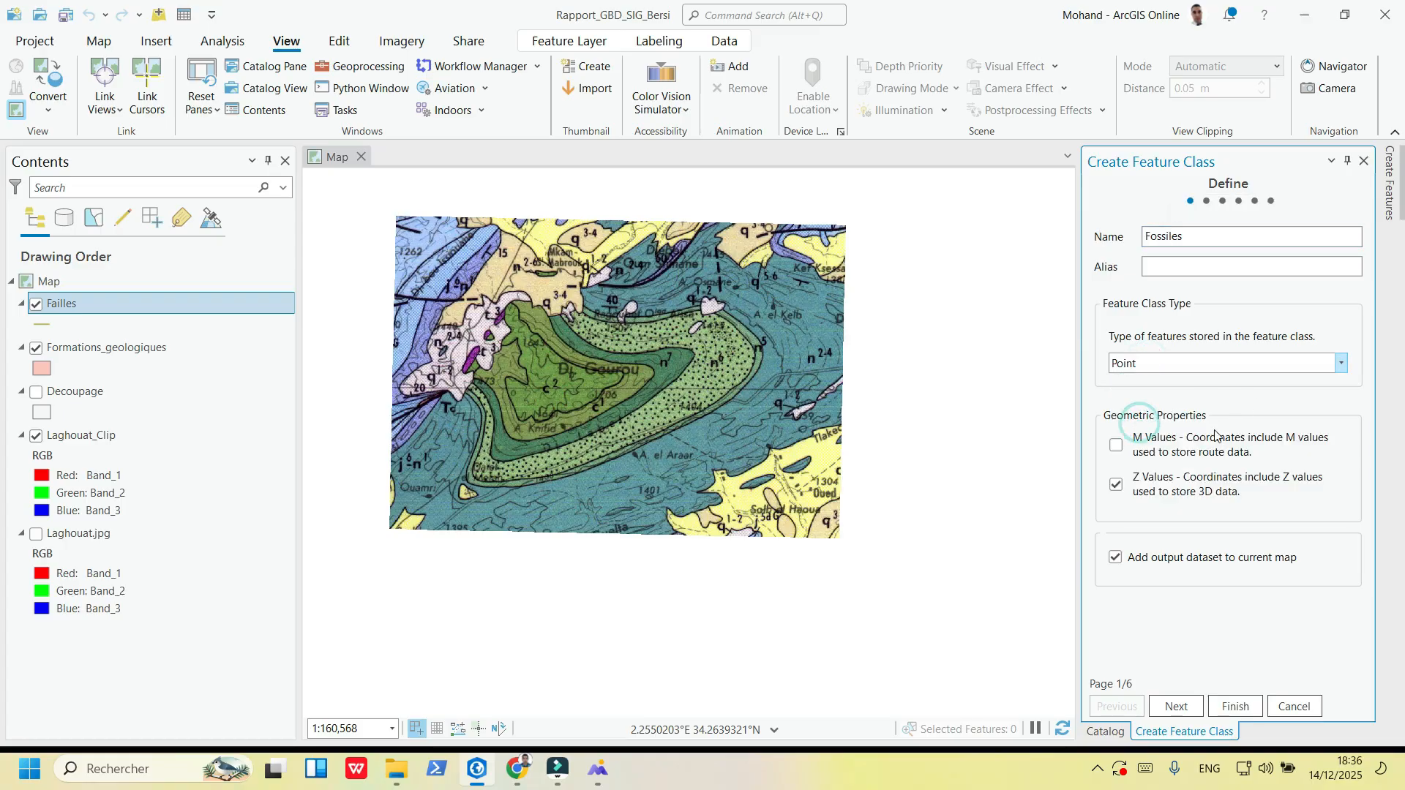
pyautogui.click(1223, 708)
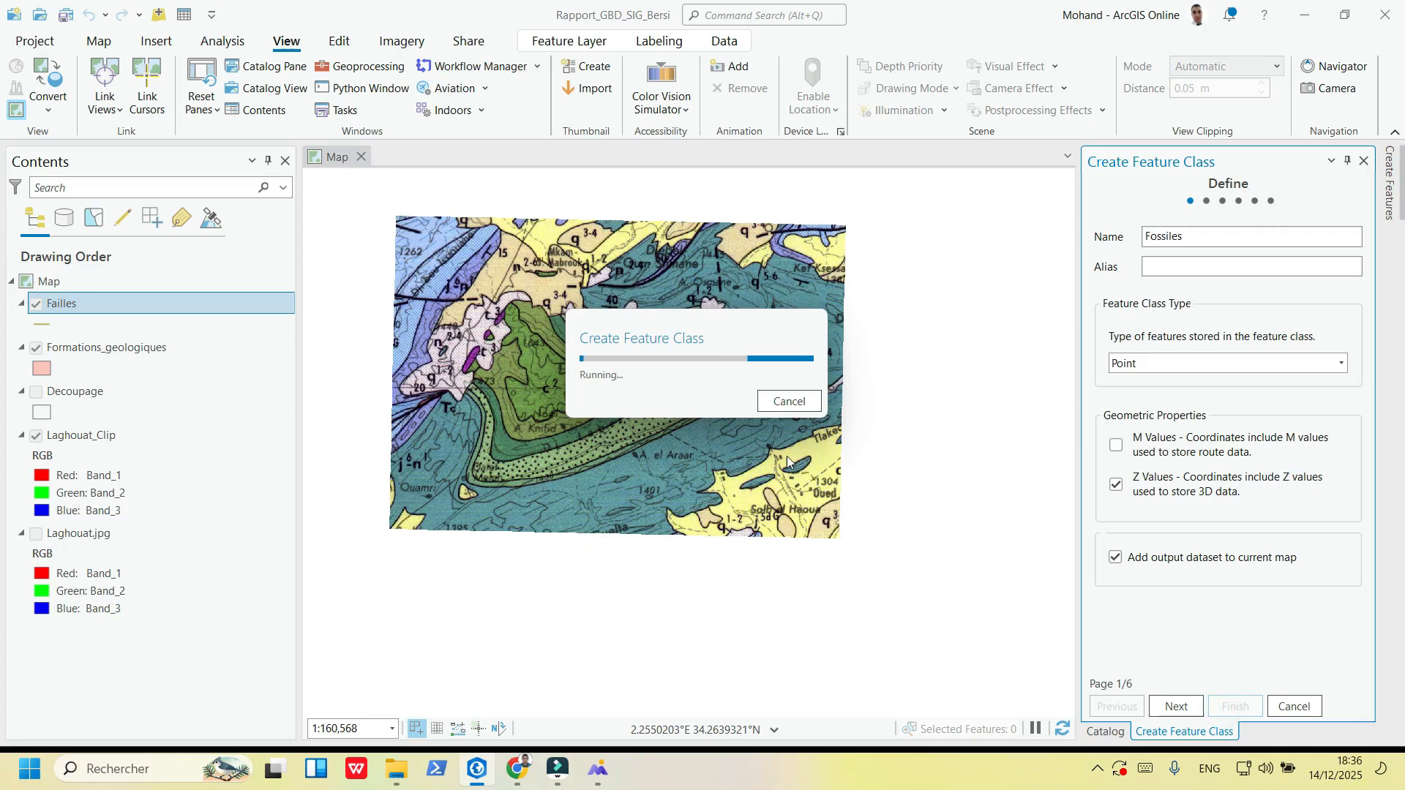
pyautogui.click(794, 400)
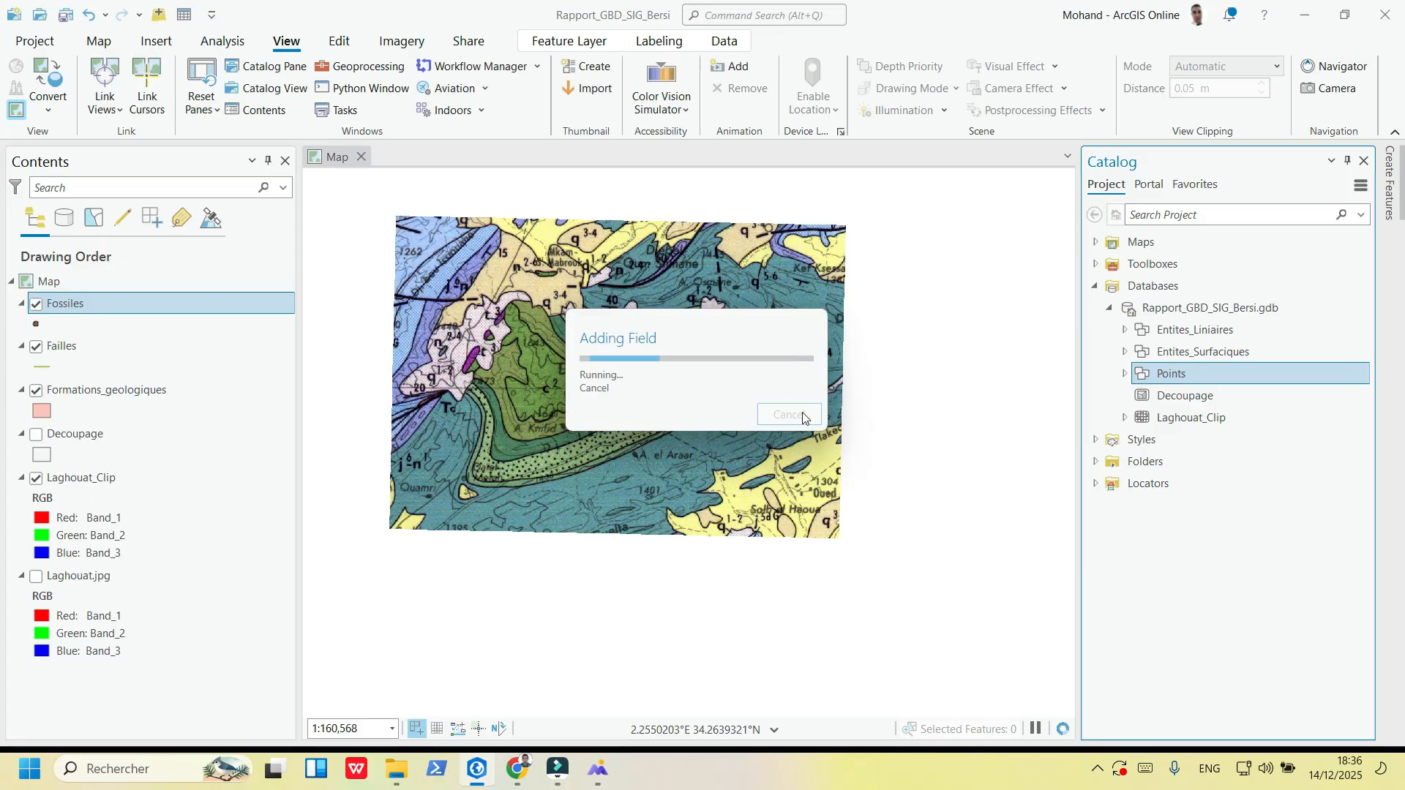
pyautogui.click(1125, 373)
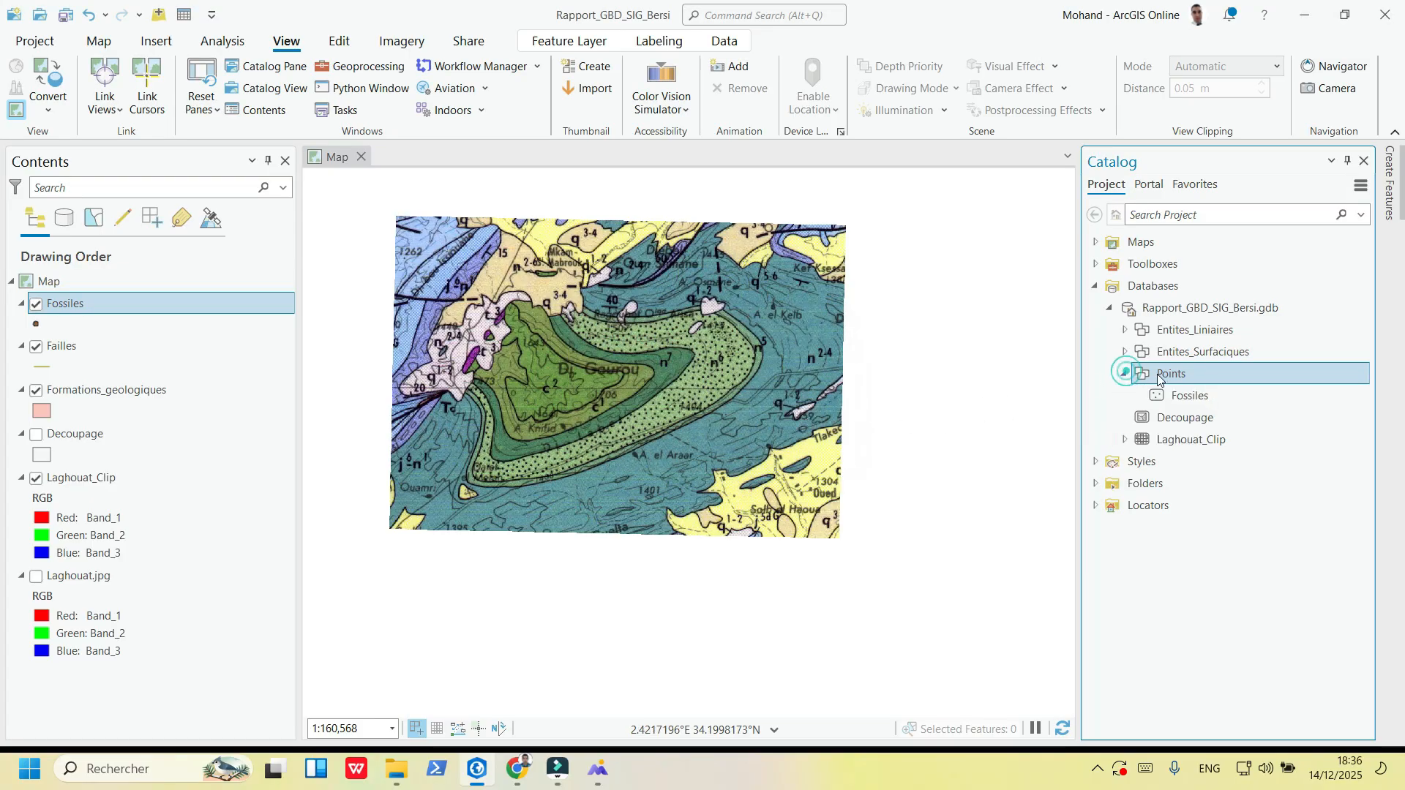
# - Delete the existing Points feature dataset along with its Fossiles layer
pyautogui.rightClick(1142, 374)
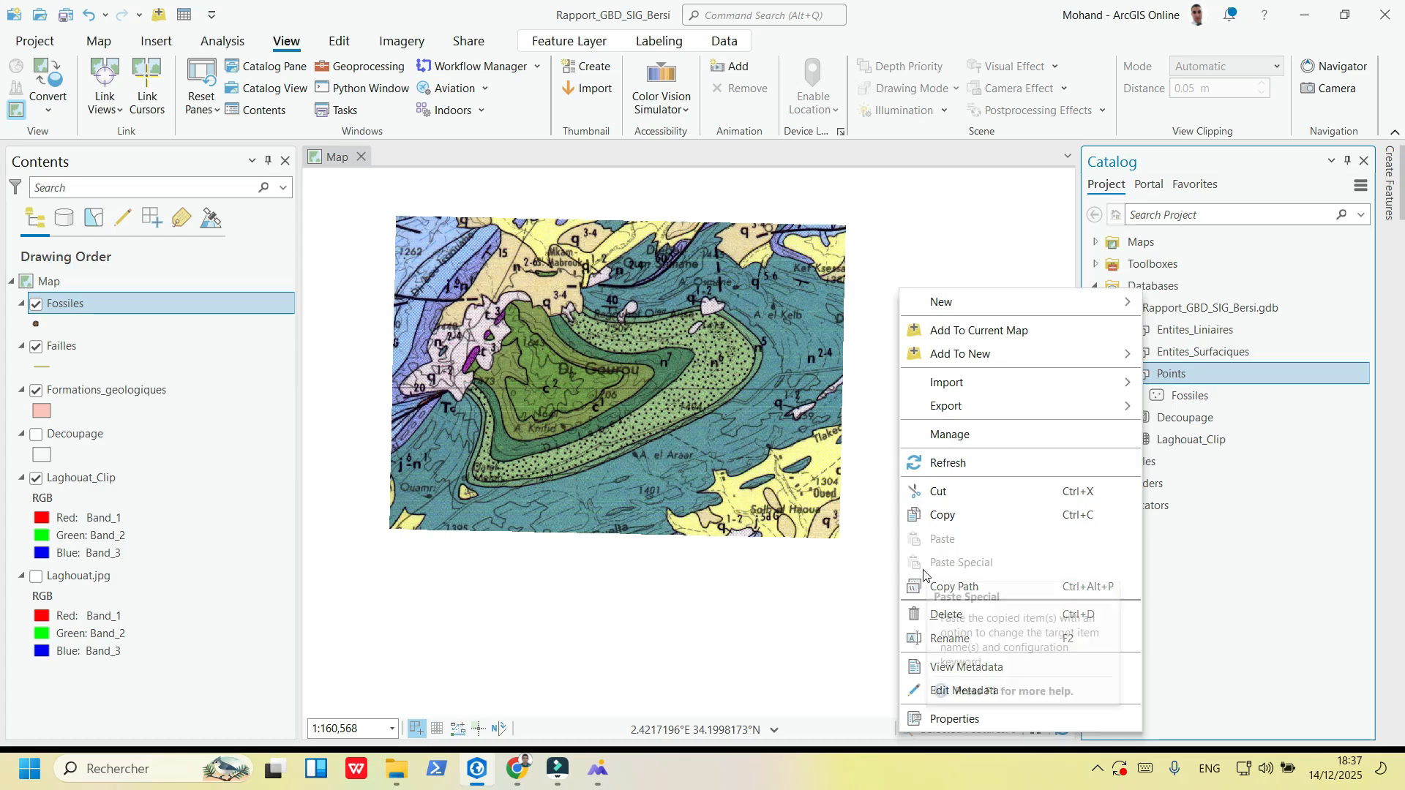
pyautogui.click(971, 613)
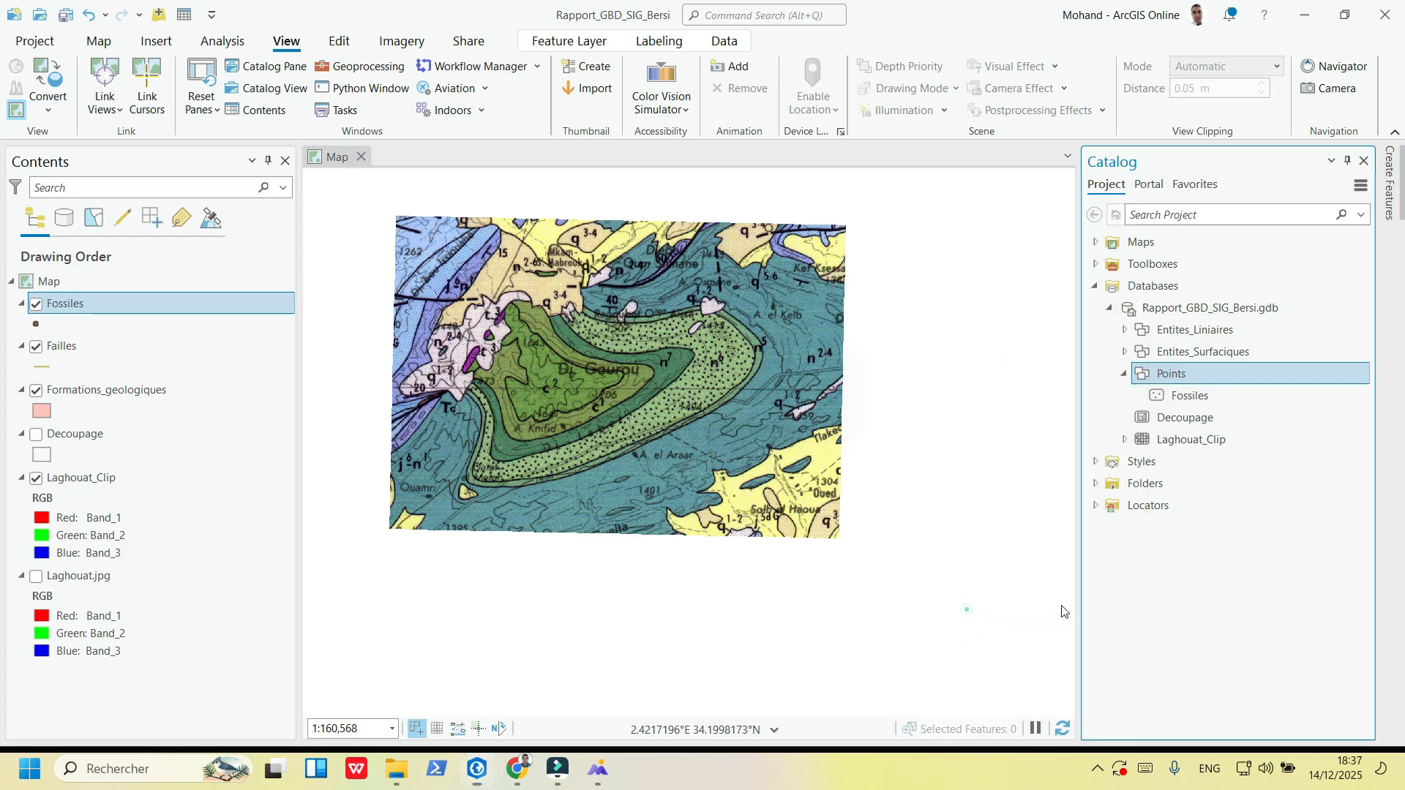
pyautogui.click(787, 412)
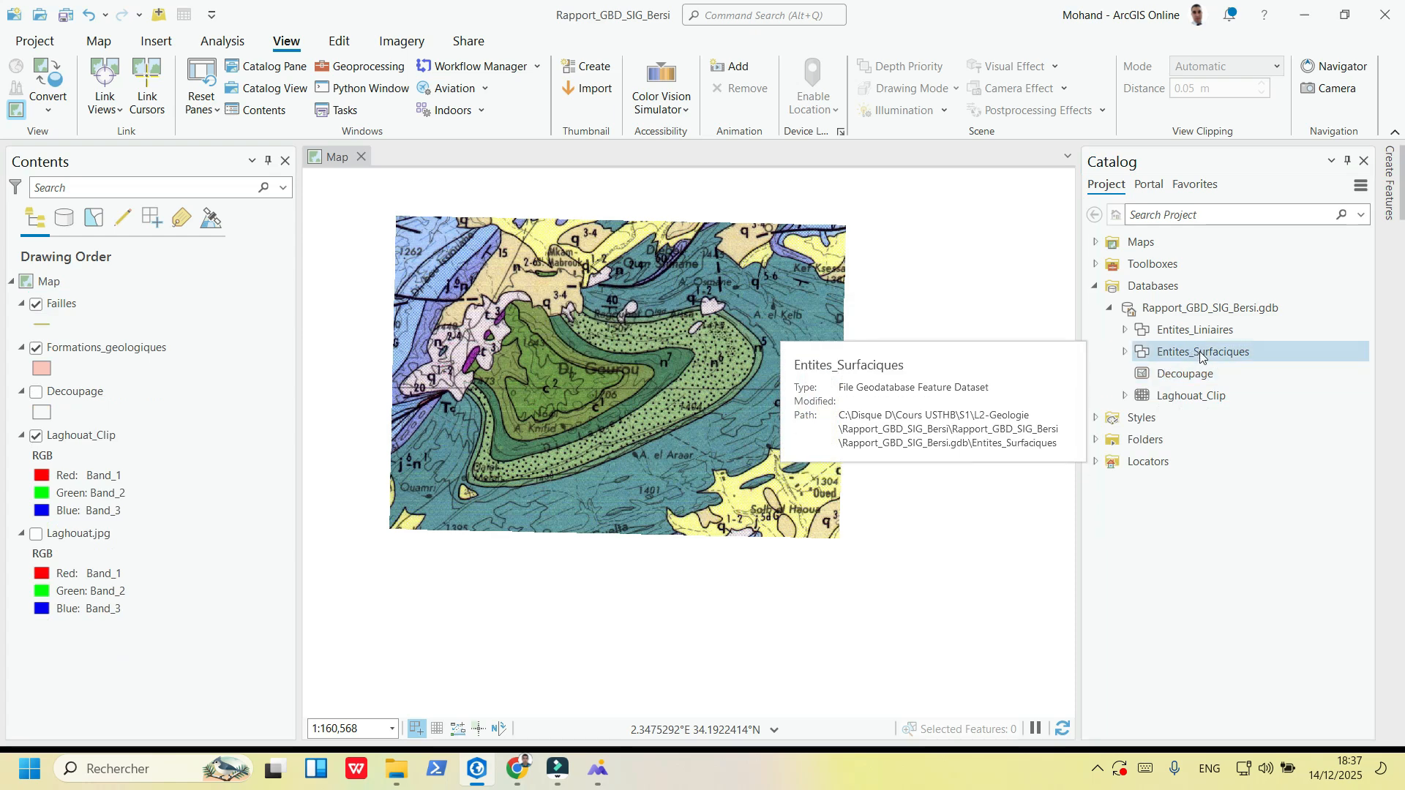
# - Create a new feature dataset named Points in the geodatabase and close Geoprocessing
pyautogui.rightClick(1191, 311)
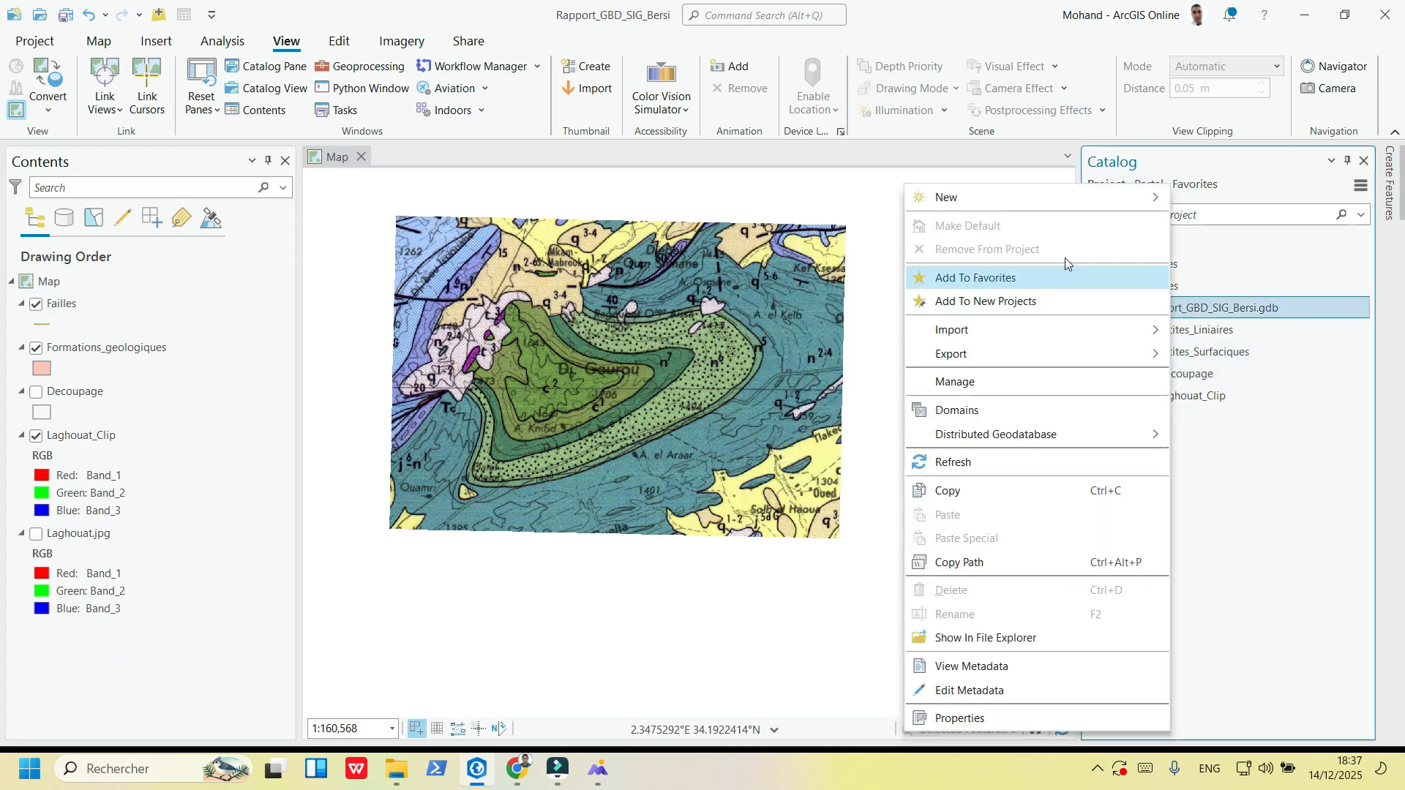
pyautogui.moveTo(1074, 199)
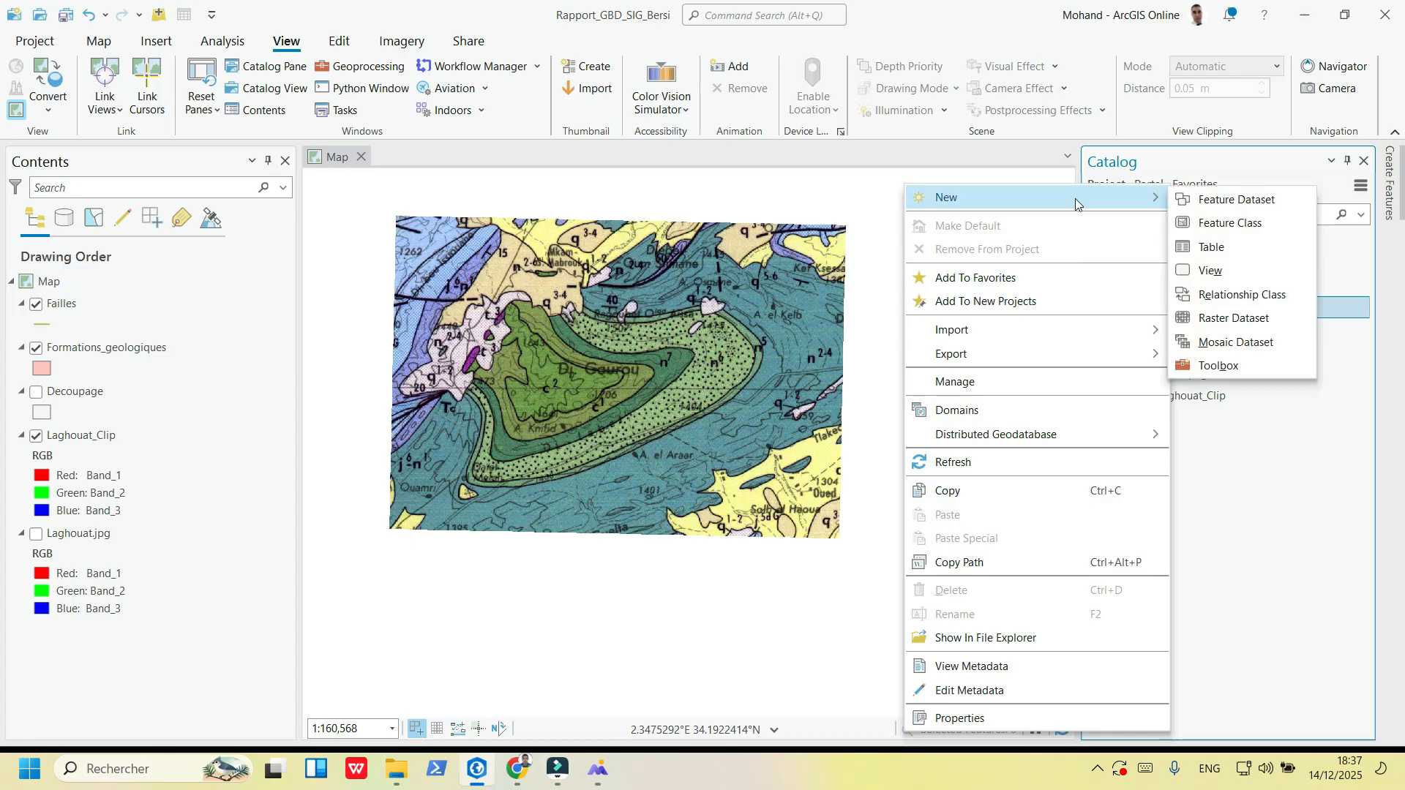
pyautogui.click(1201, 198)
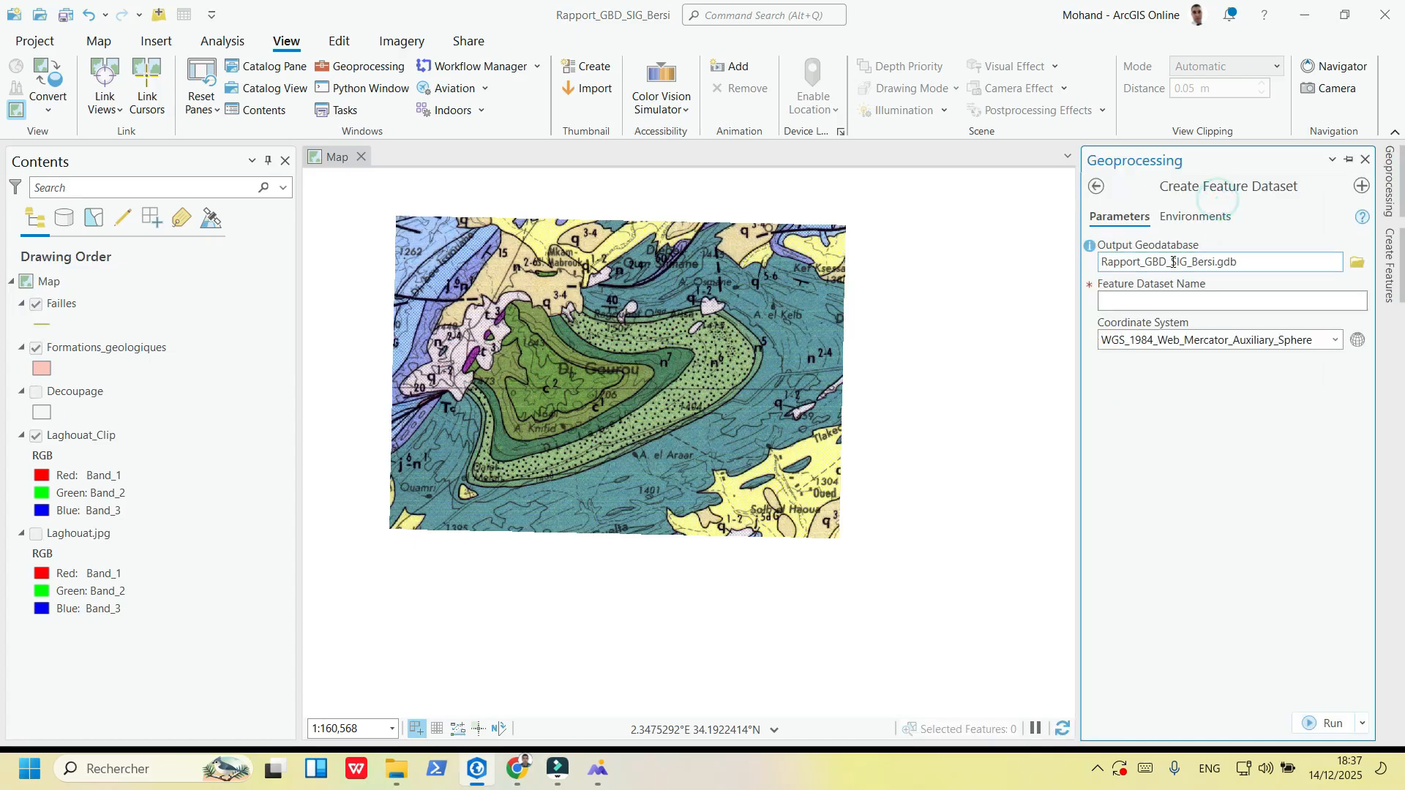
pyautogui.click(1180, 302)
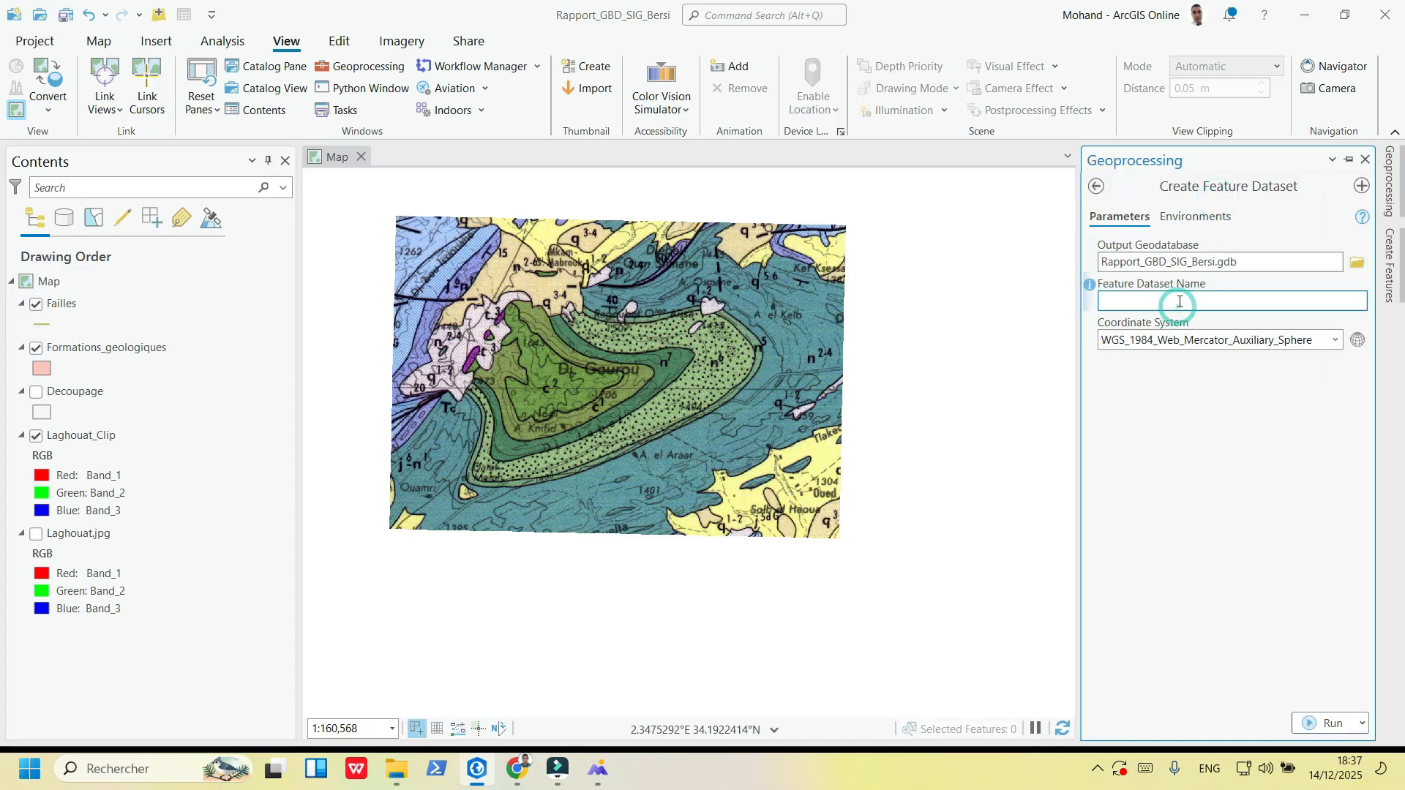
pyautogui.write('Points')
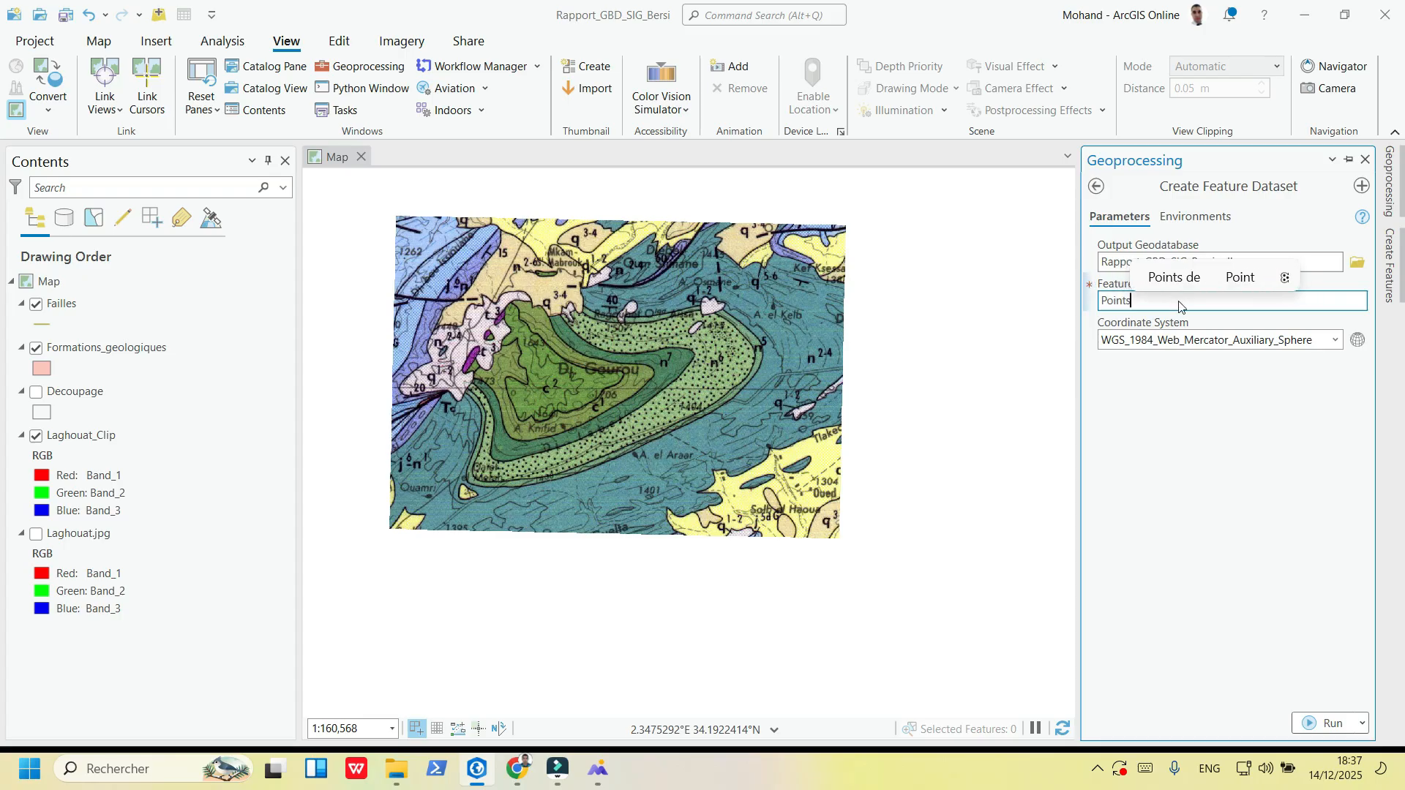
pyautogui.click(1325, 712)
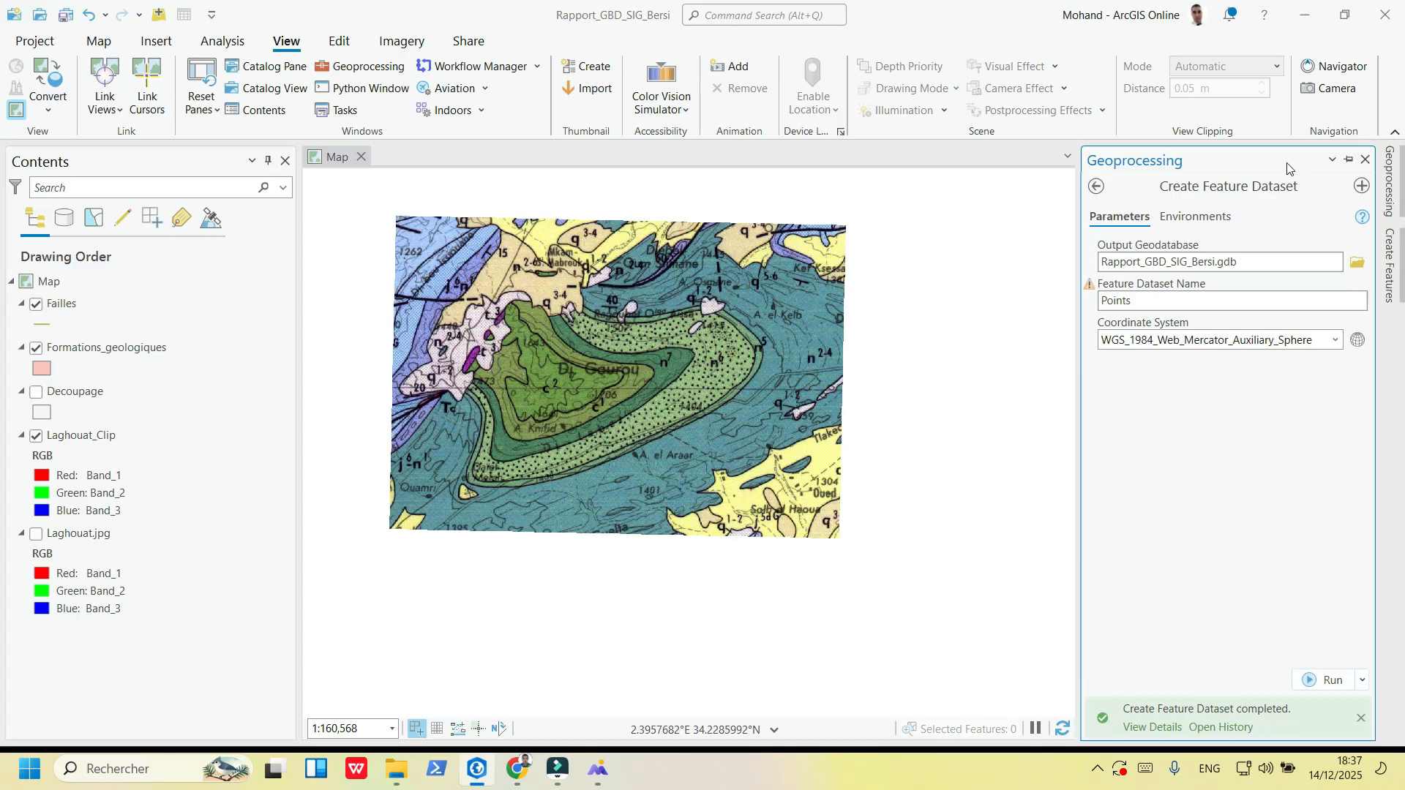
pyautogui.click(1098, 190)
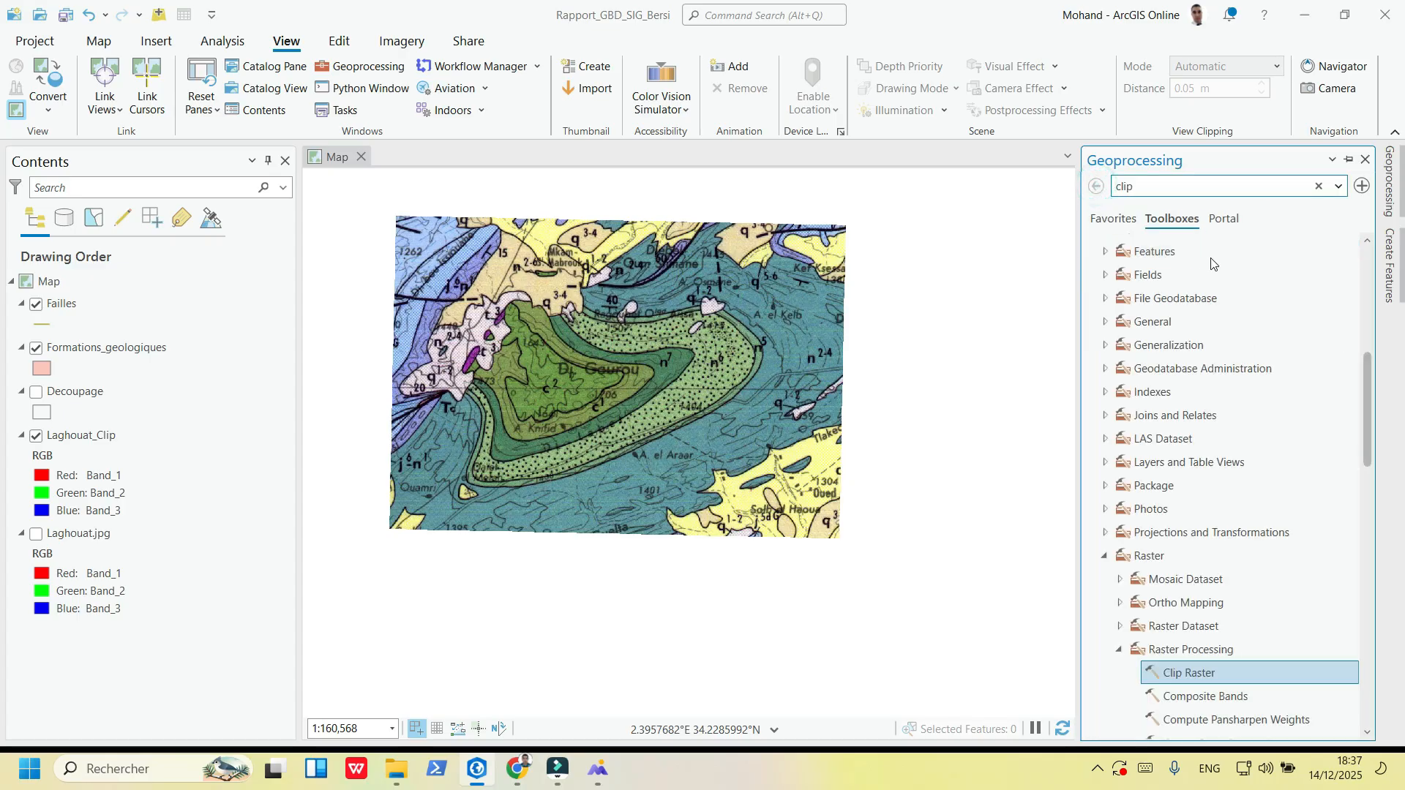
pyautogui.click(1364, 162)
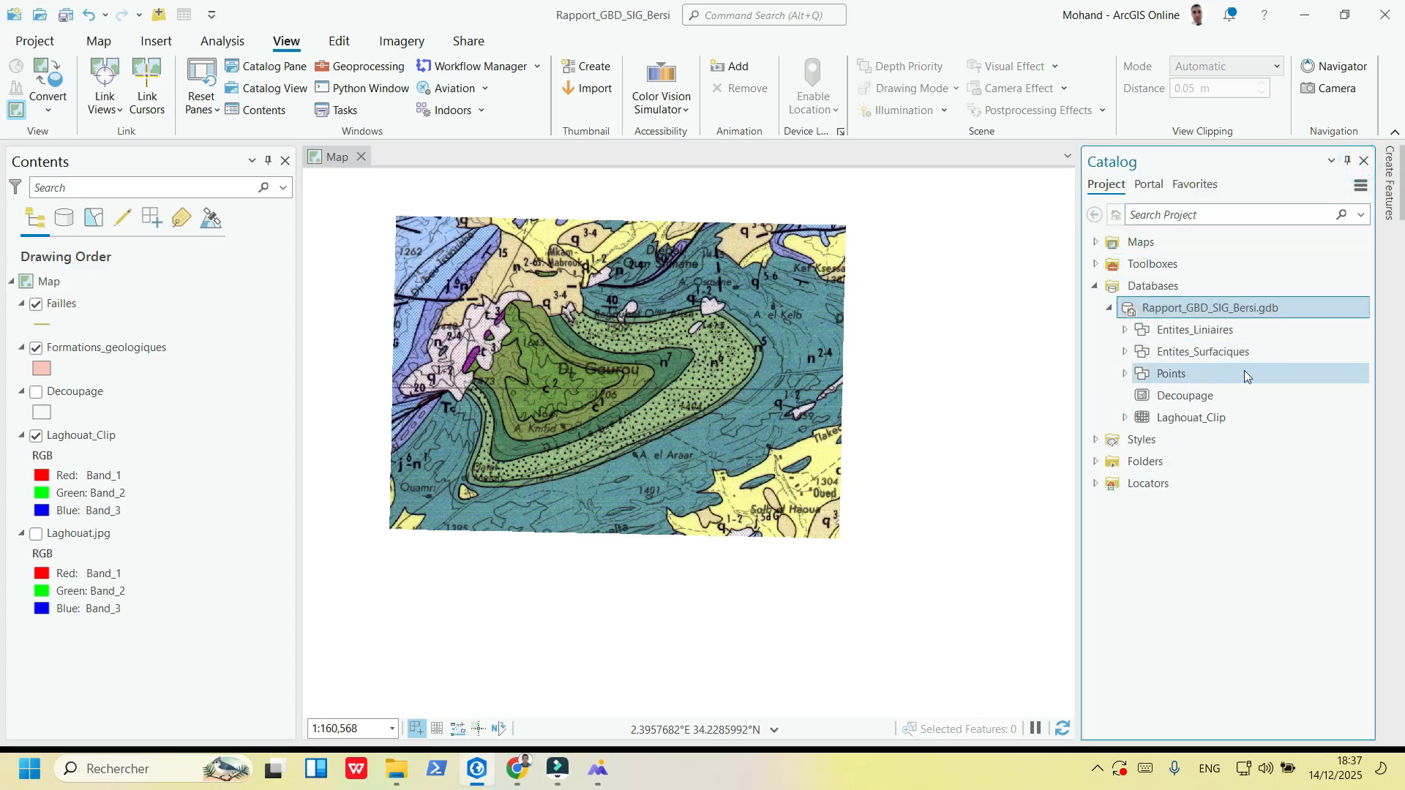
# - Start a new feature class in Points named Fossiles with Point geometry and reach the Fields page
pyautogui.rightClick(1178, 377)
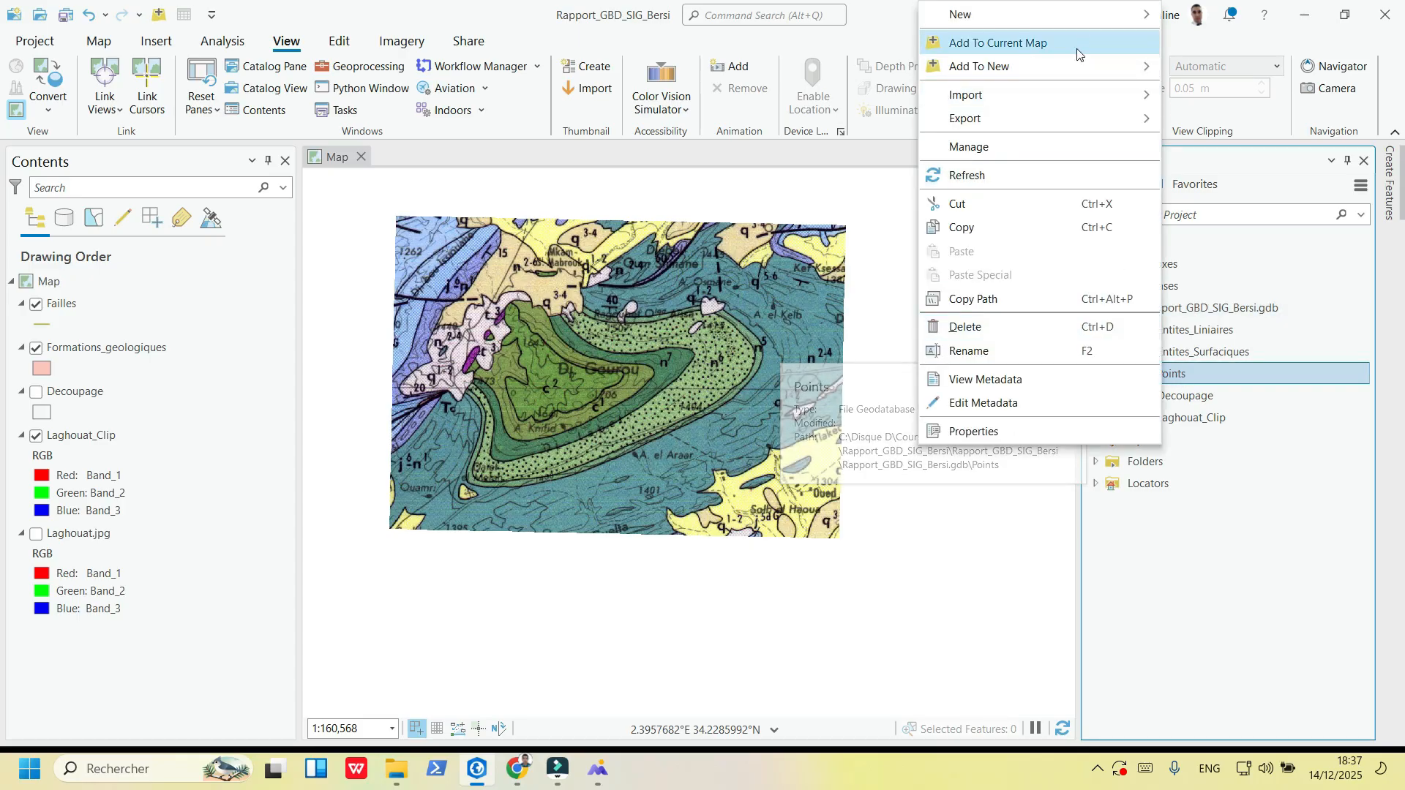
pyautogui.moveTo(1095, 24)
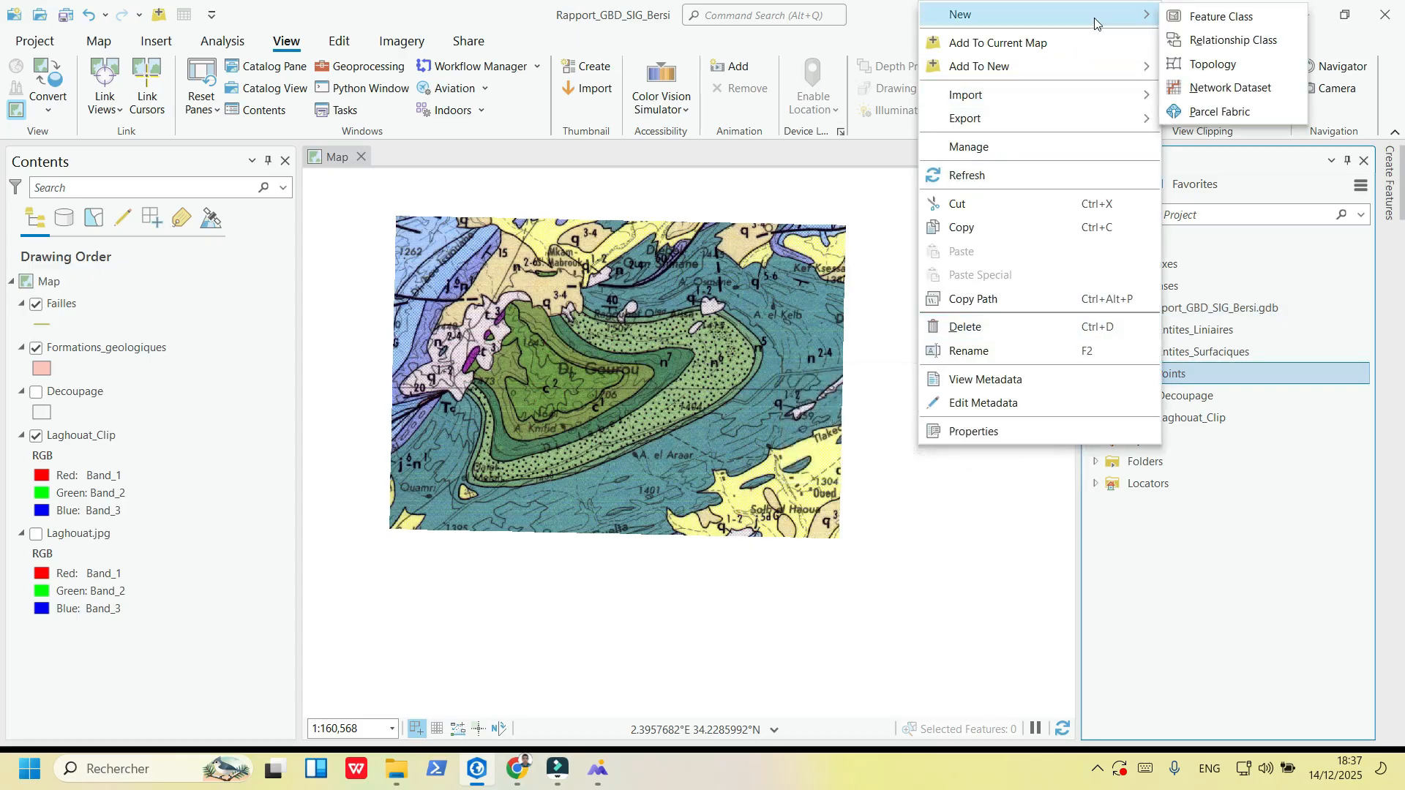
pyautogui.click(1214, 16)
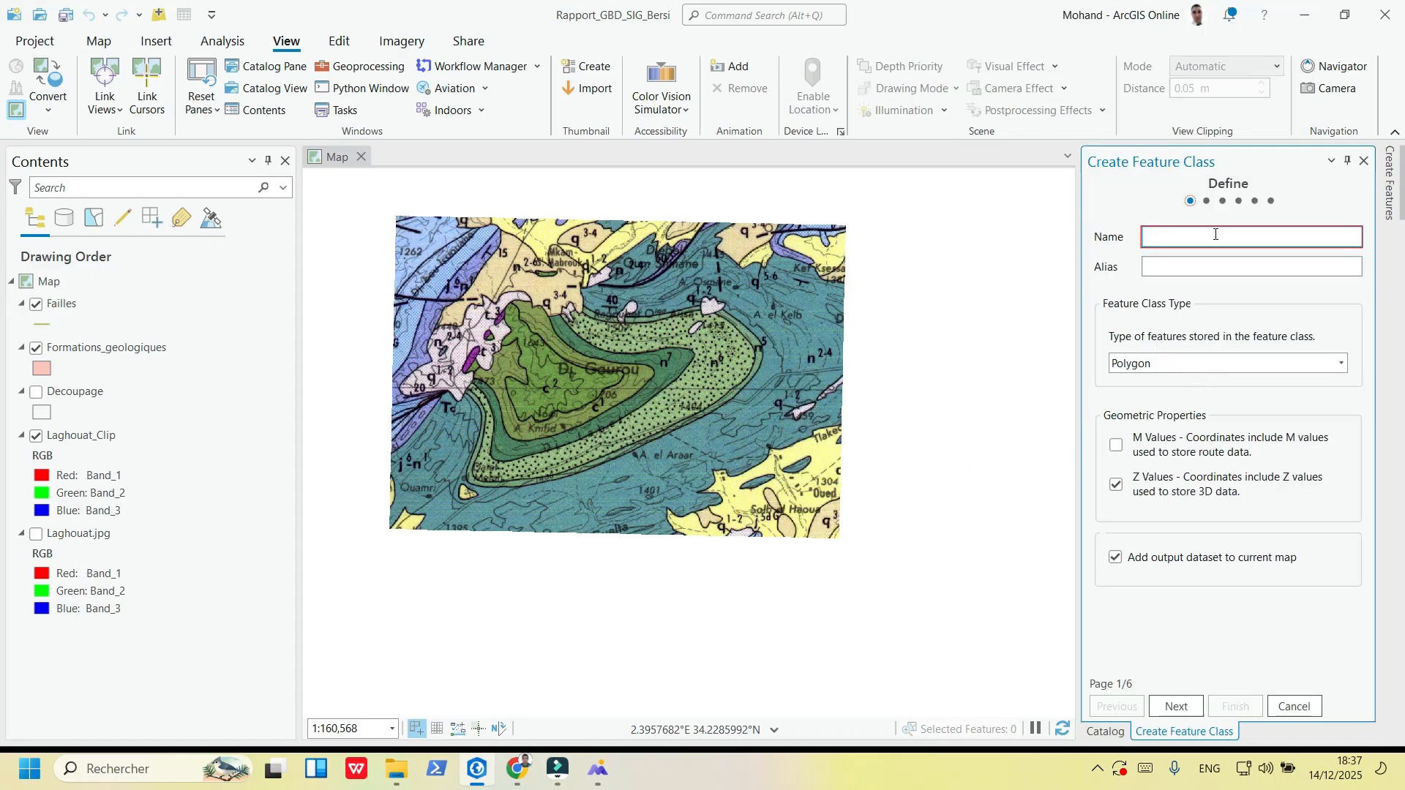
pyautogui.write('Fa')
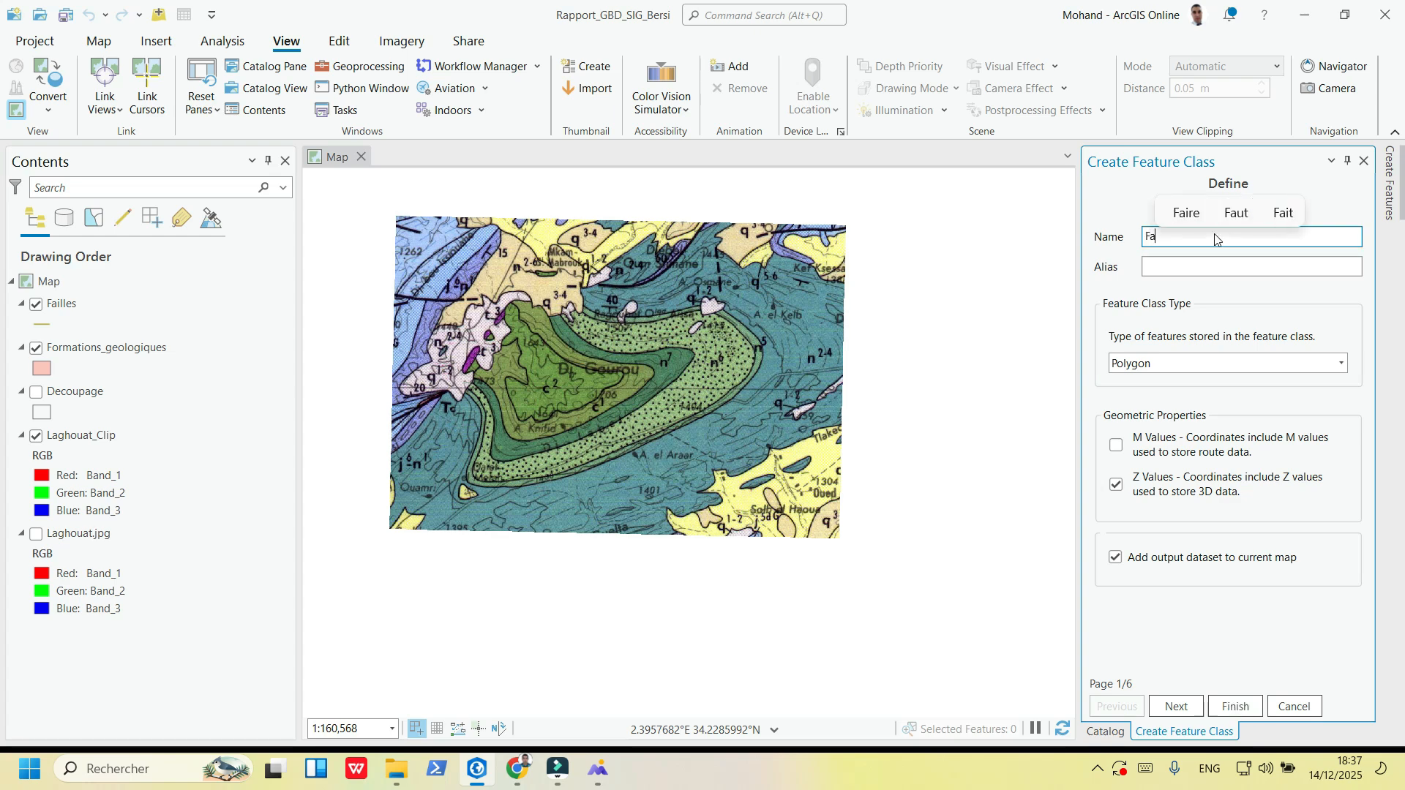
pyautogui.press('BackSpace')
pyautogui.press('BackSpace')
pyautogui.write('F')
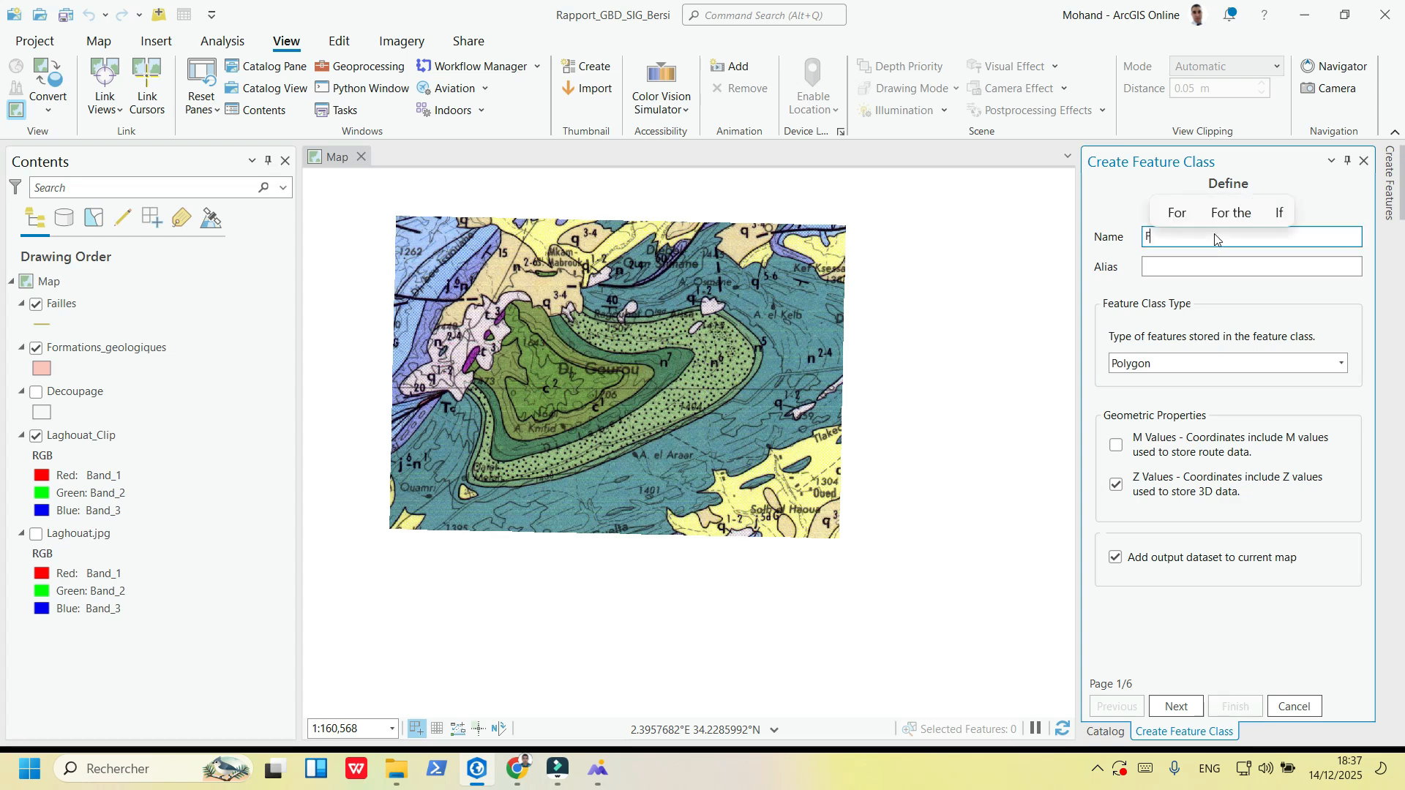
pyautogui.write('ossiles')
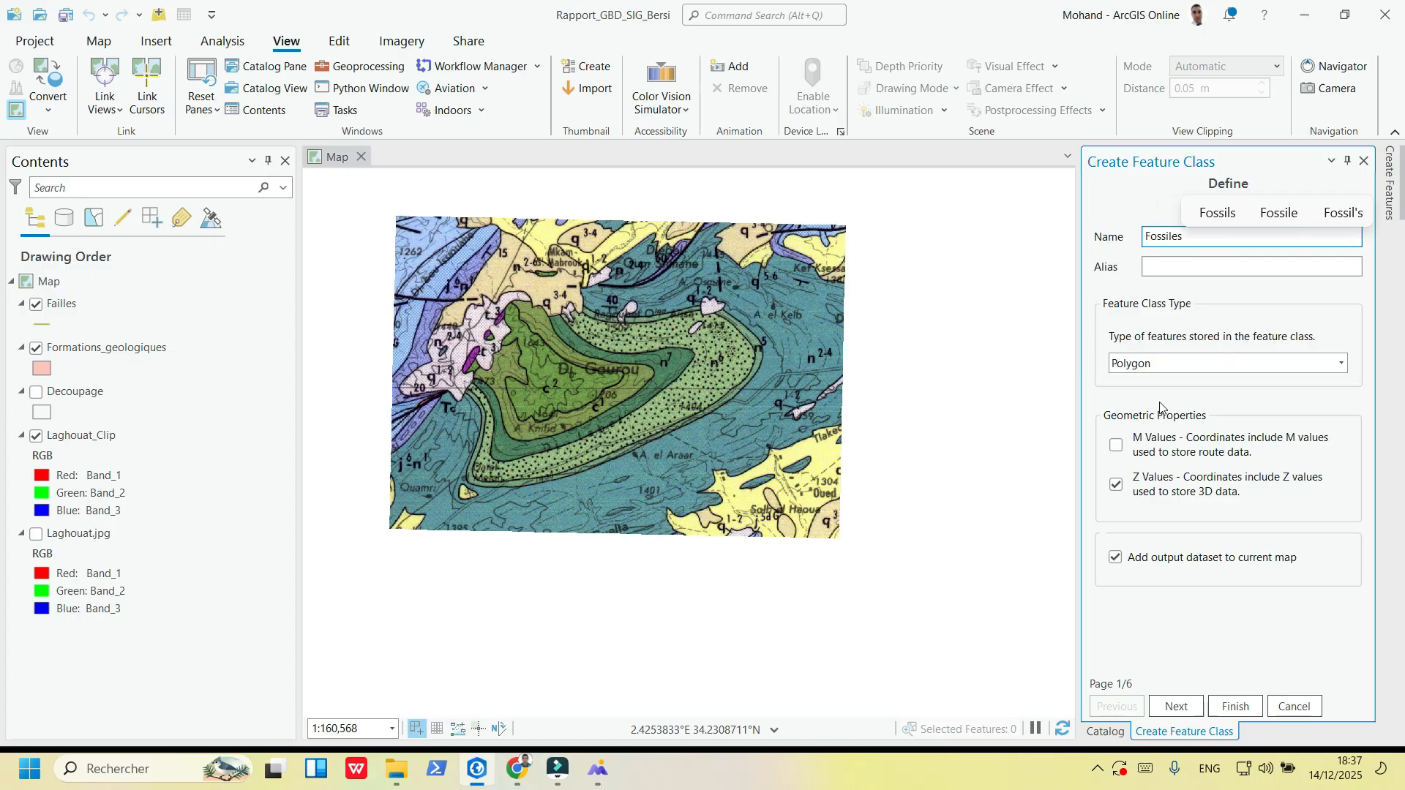
pyautogui.click(1172, 368)
pyautogui.click(1160, 416)
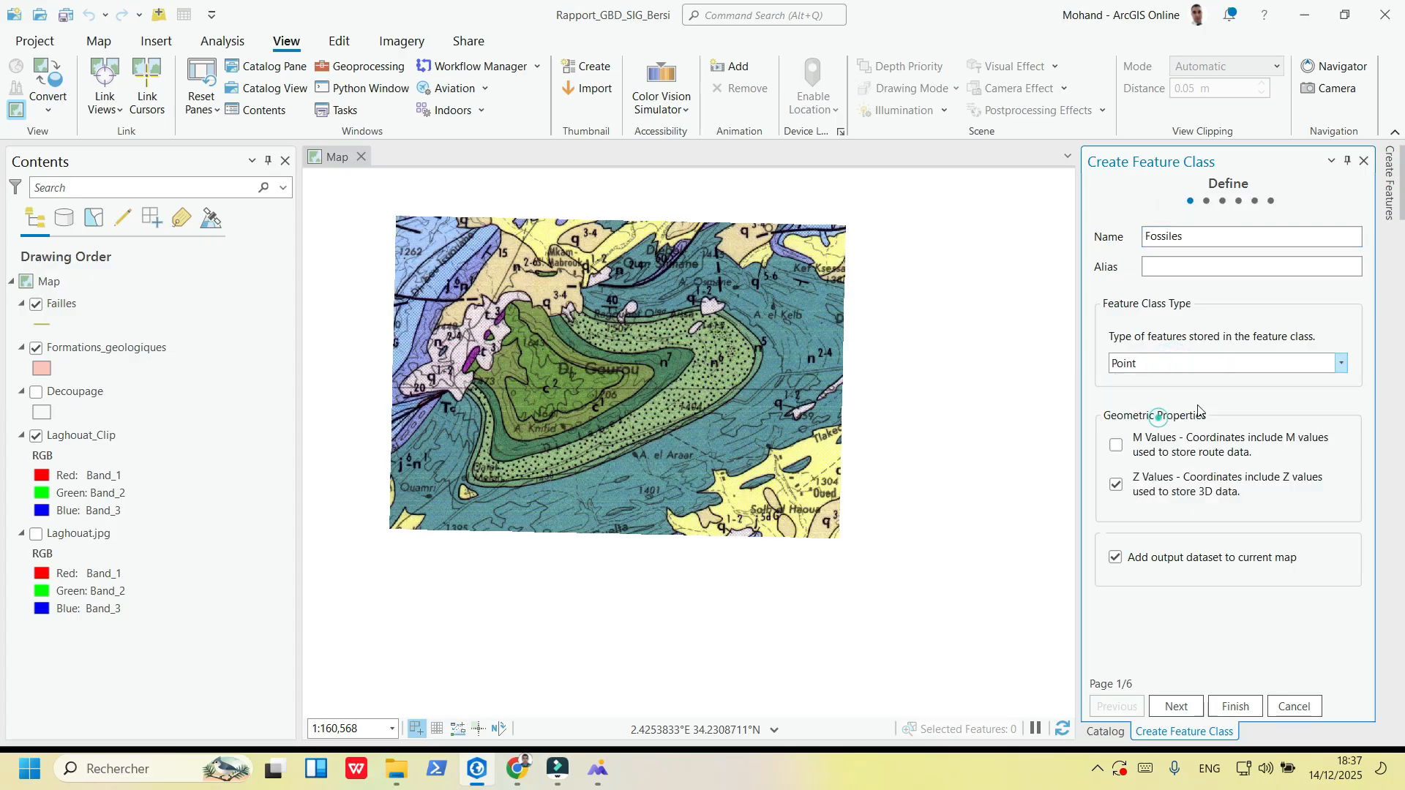
pyautogui.click(1175, 706)
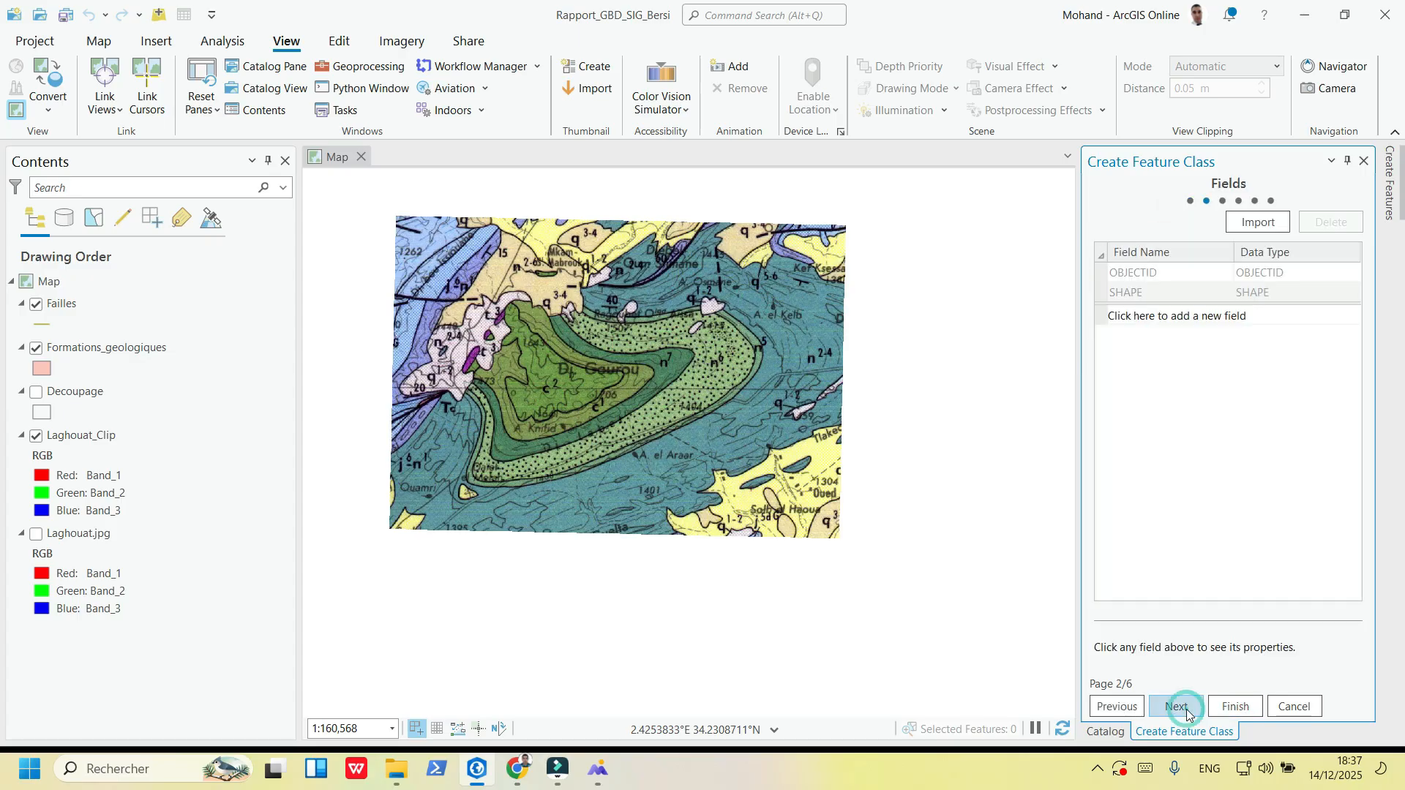
# - Add two text fields to Fossiles named Type and Age
pyautogui.click(1151, 327)
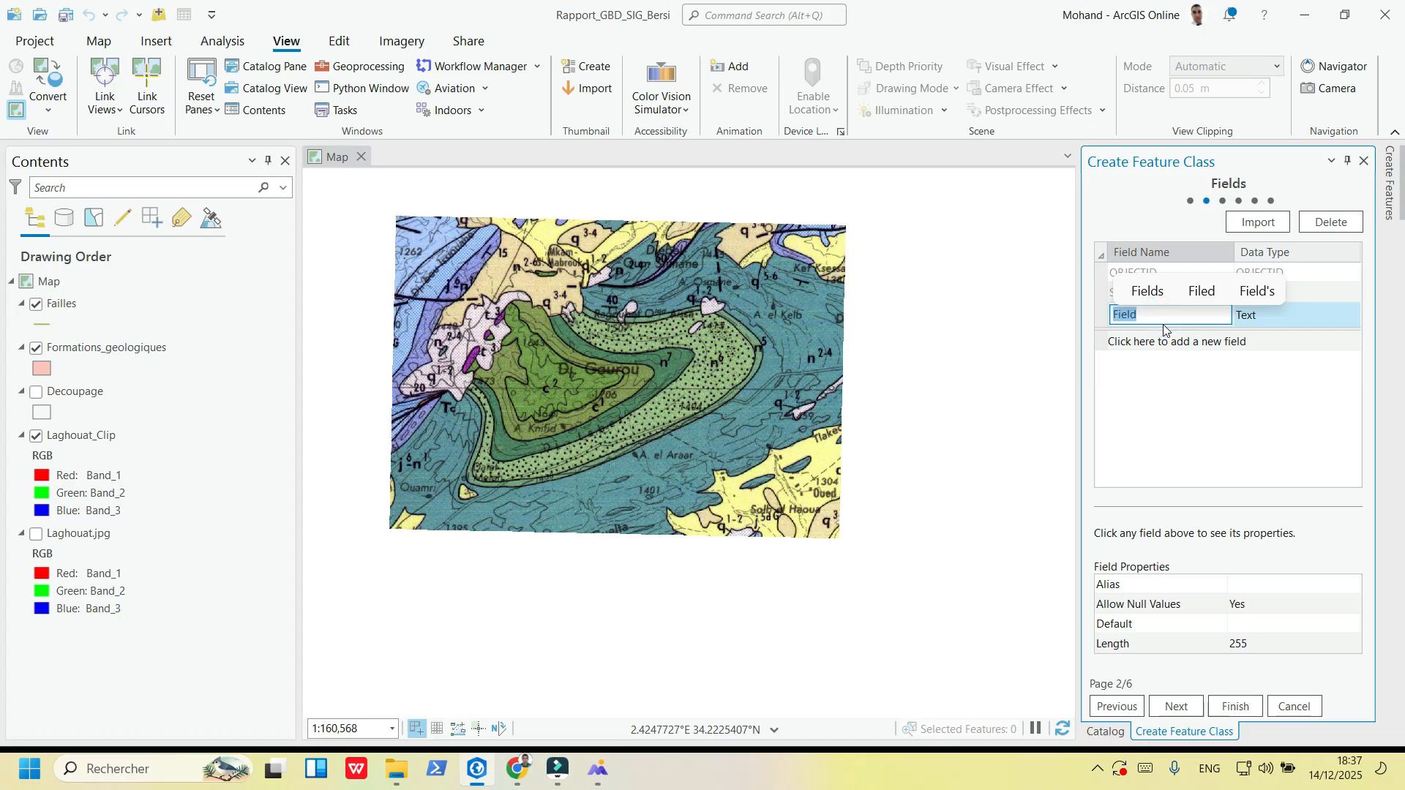
pyautogui.write('Type')
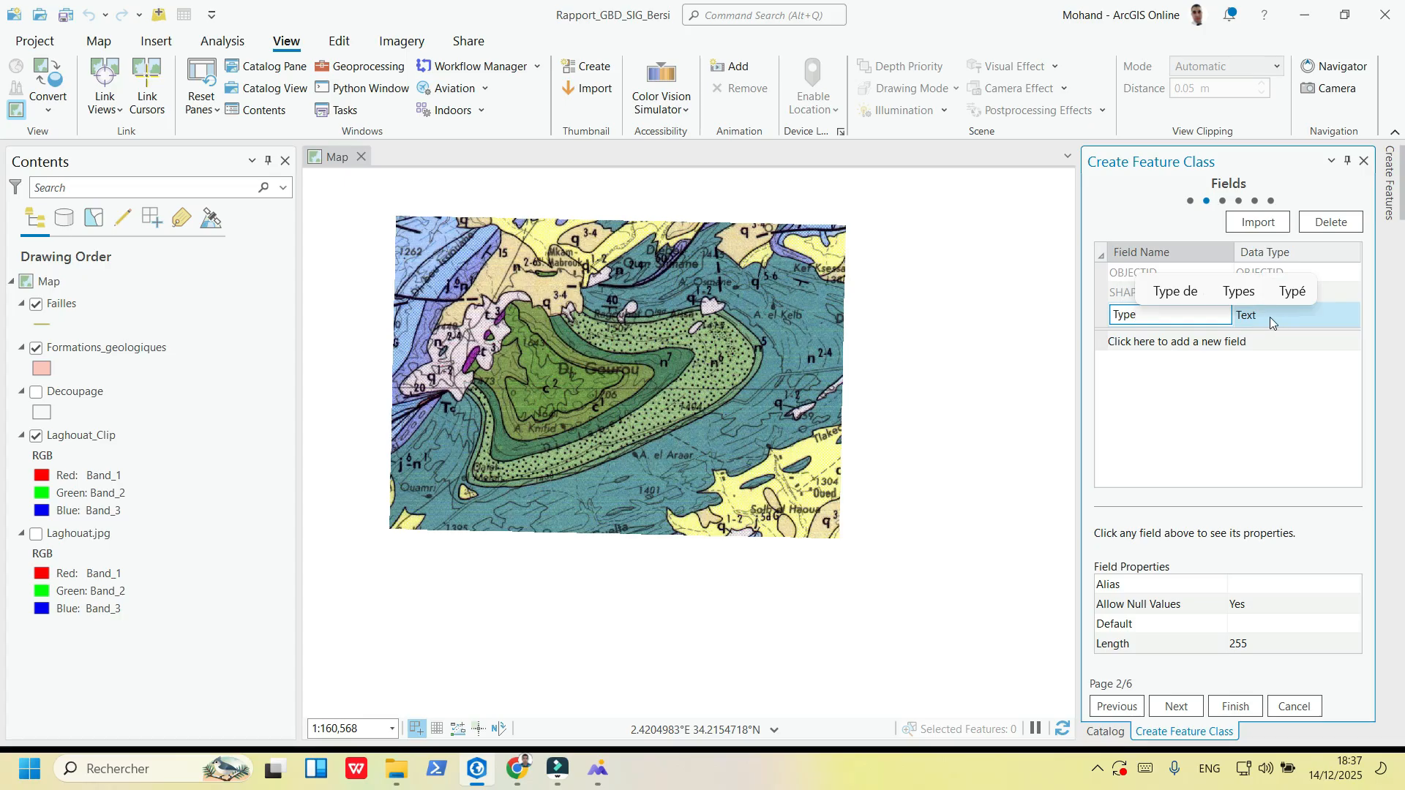
pyautogui.click(1129, 343)
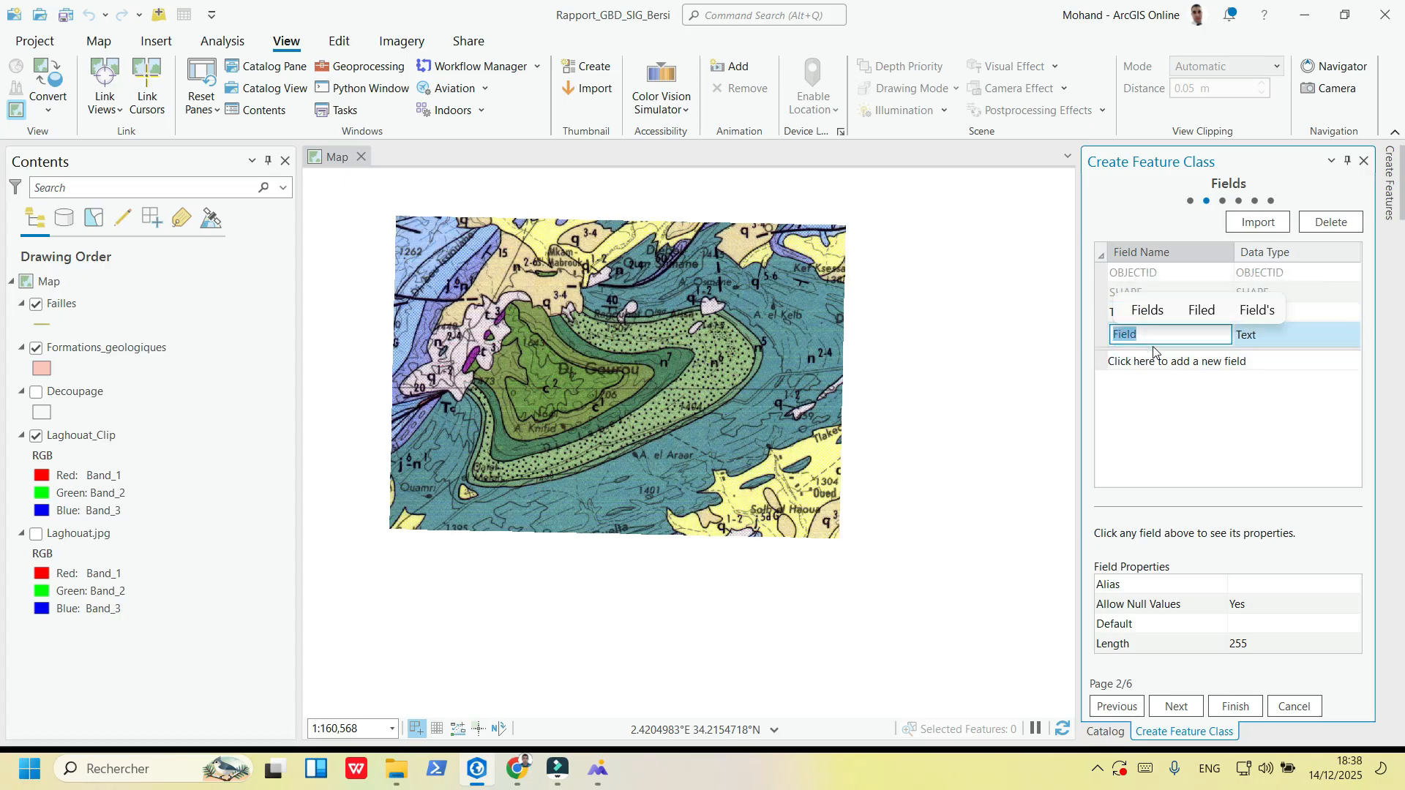
pyautogui.write('Age')
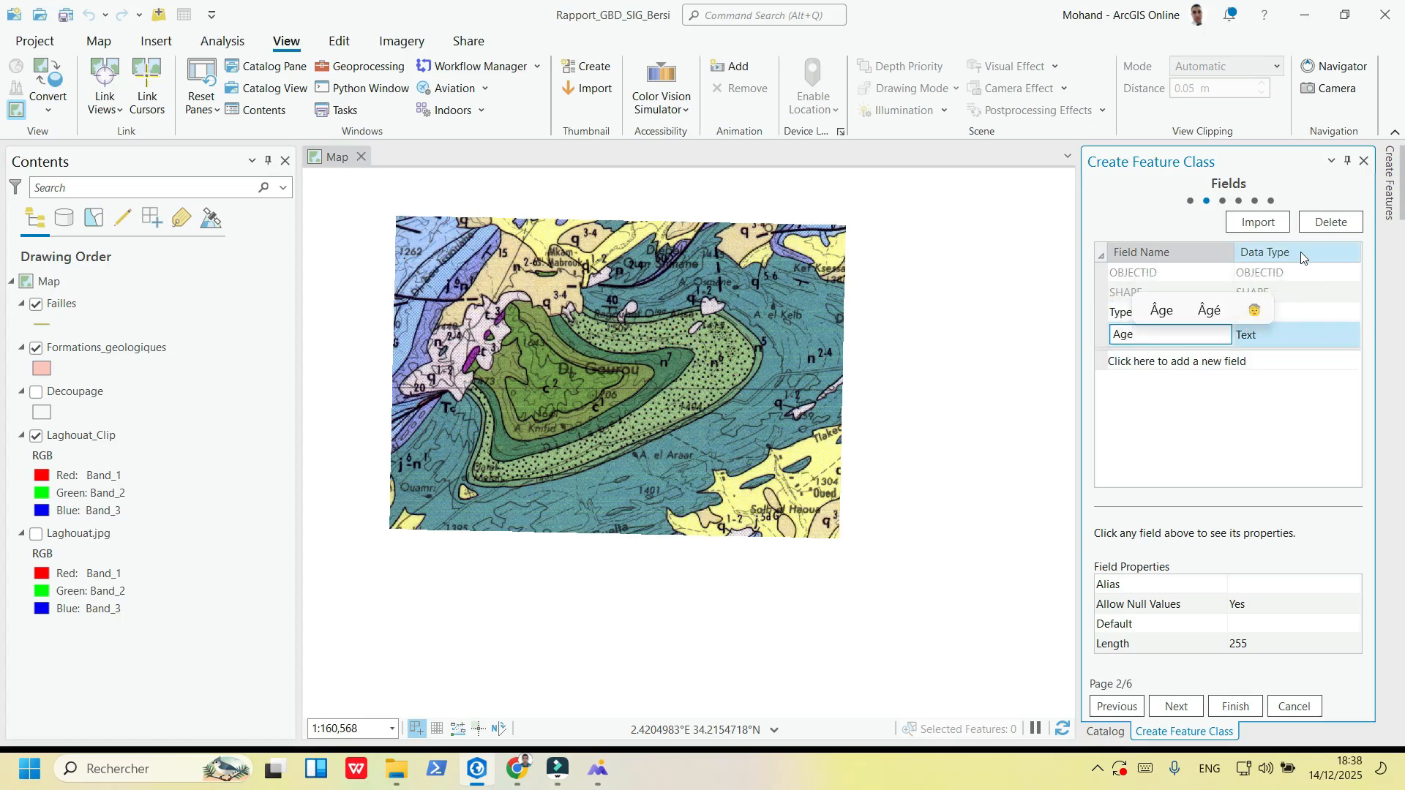
pyautogui.click(1321, 313)
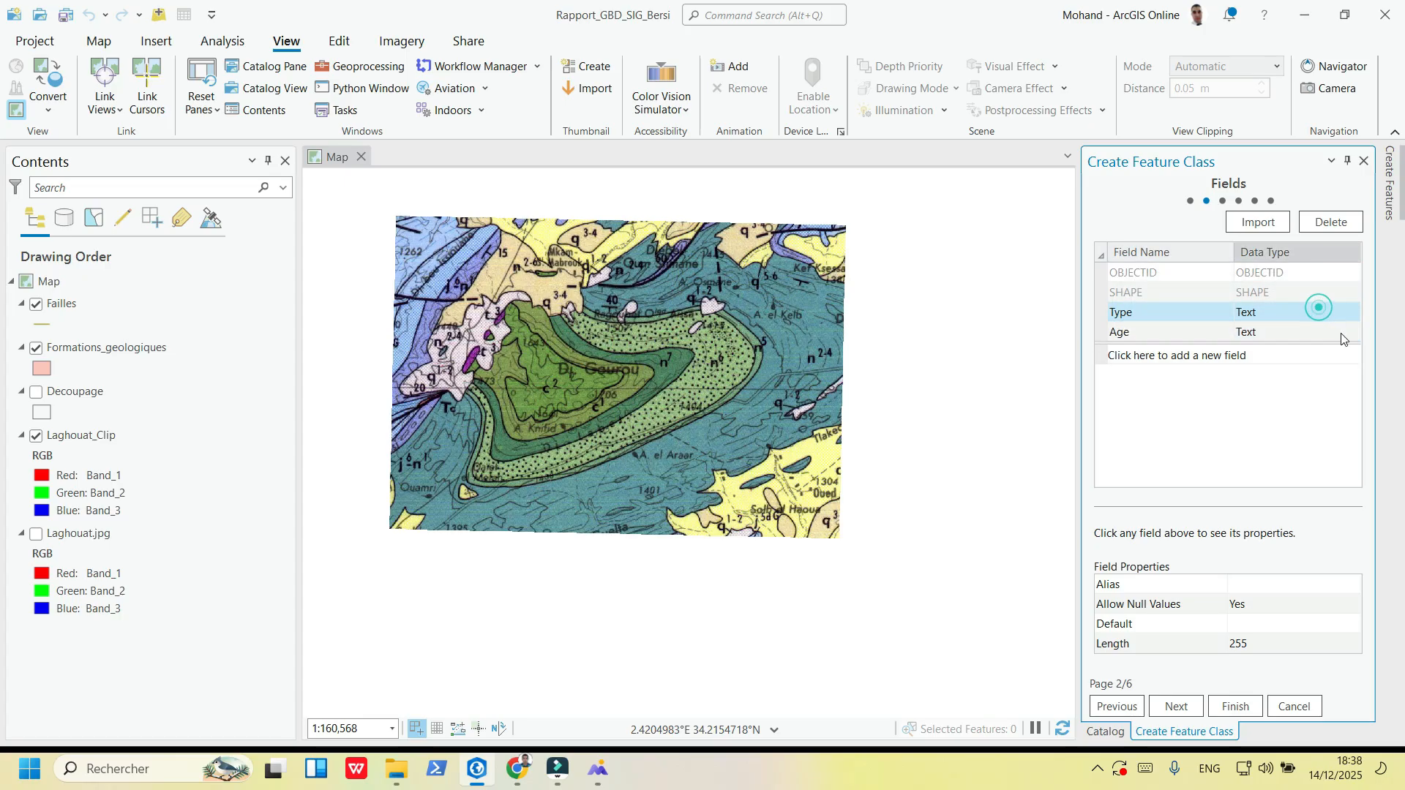
# - Set the Type and Age field lengths to 20 and add a third field
pyautogui.click(1276, 644)
pyautogui.doubleClick(1271, 645)
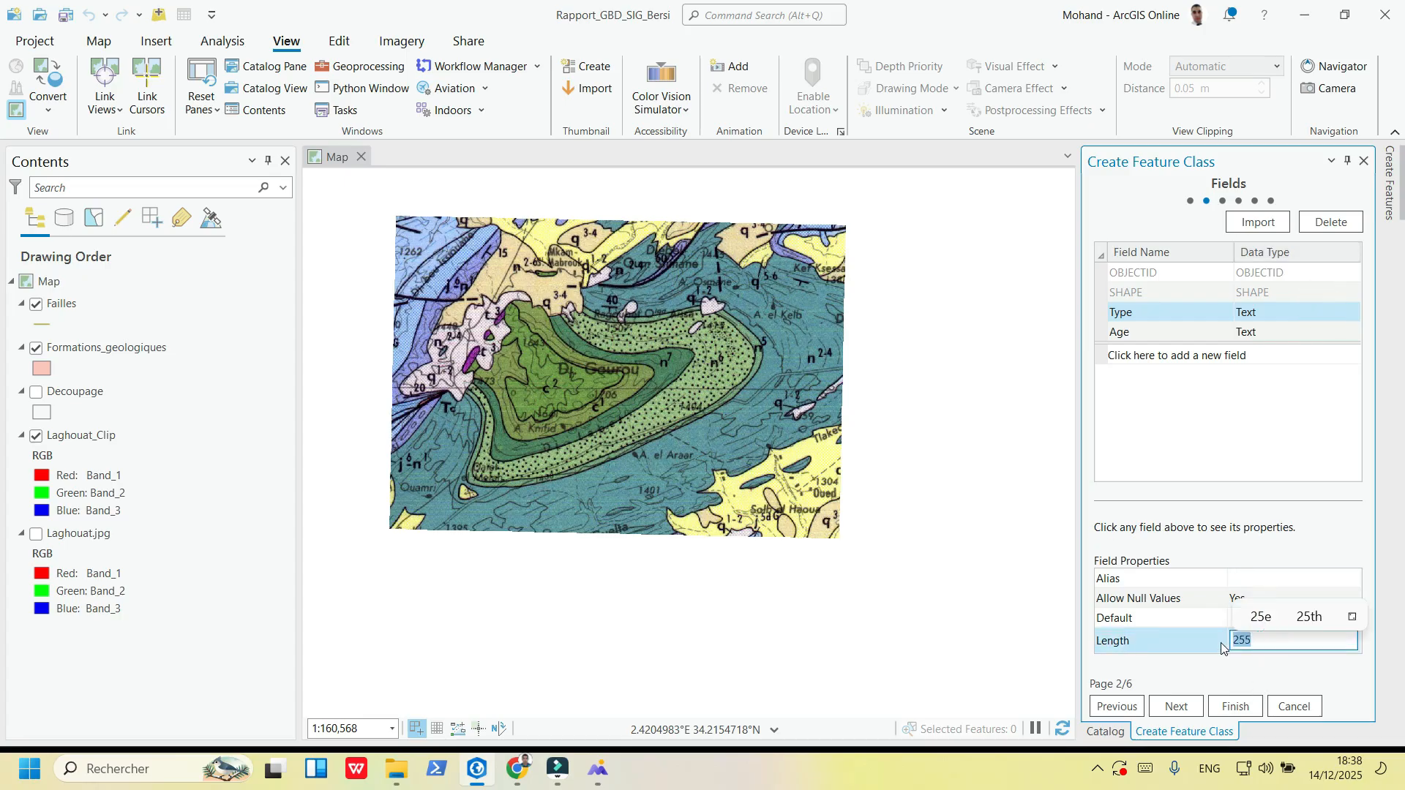
pyautogui.write('2')
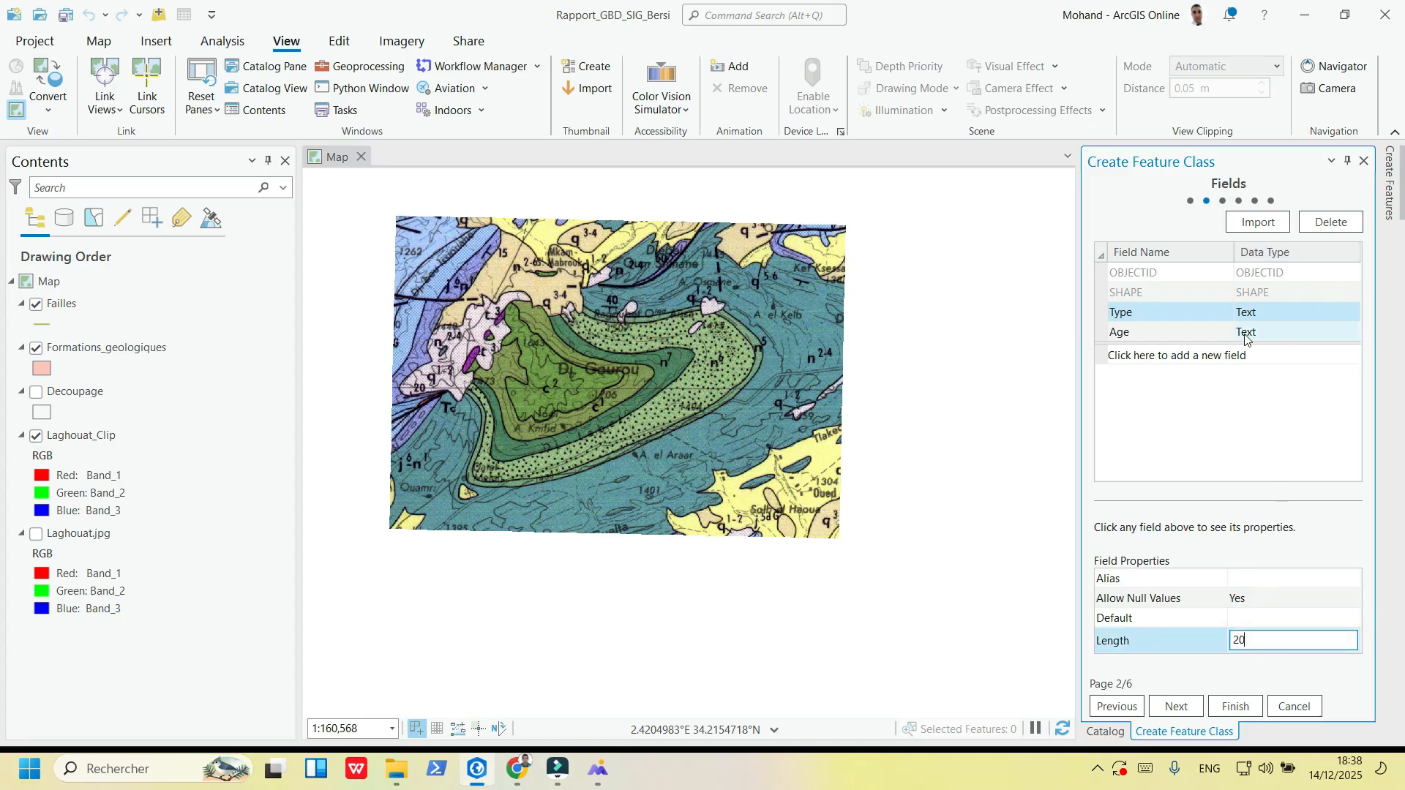
pyautogui.write('0')
pyautogui.click(1246, 335)
pyautogui.click(1255, 641)
pyautogui.doubleClick(1256, 640)
pyautogui.write('20')
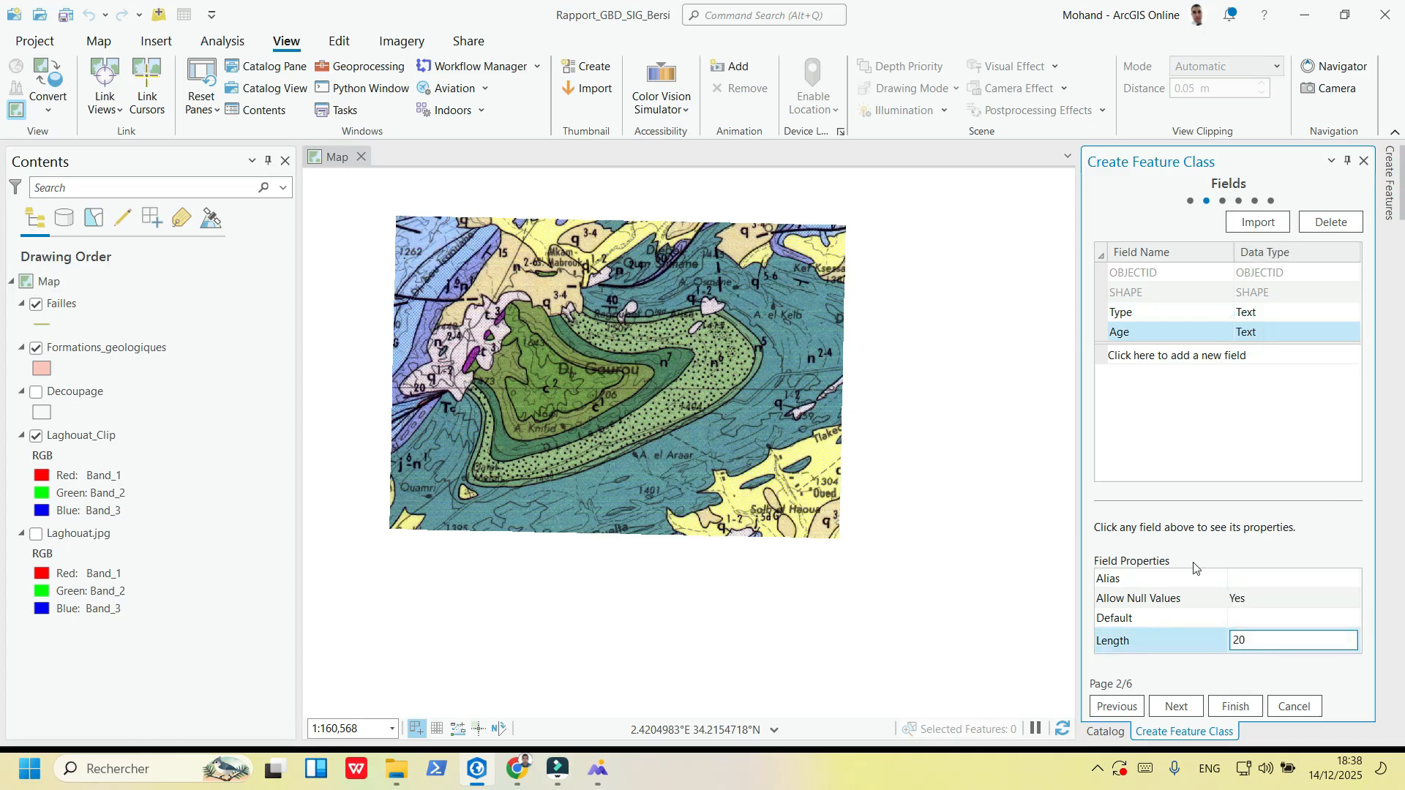
pyautogui.click(1139, 361)
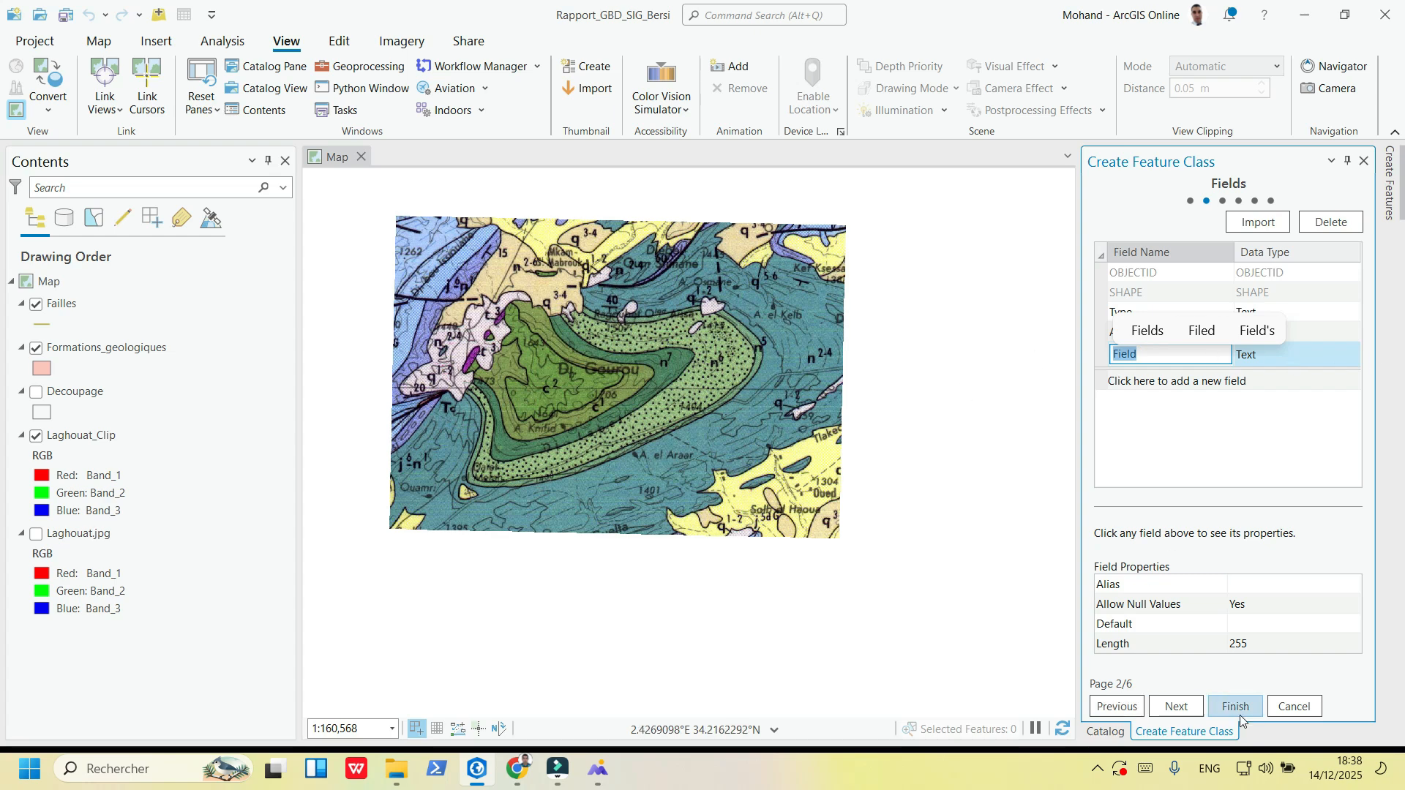
pyautogui.click(1176, 706)
# - Keep default spatial reference, tolerance, resolution and storage settings and finish creating Fossiles
pyautogui.click(1176, 706)
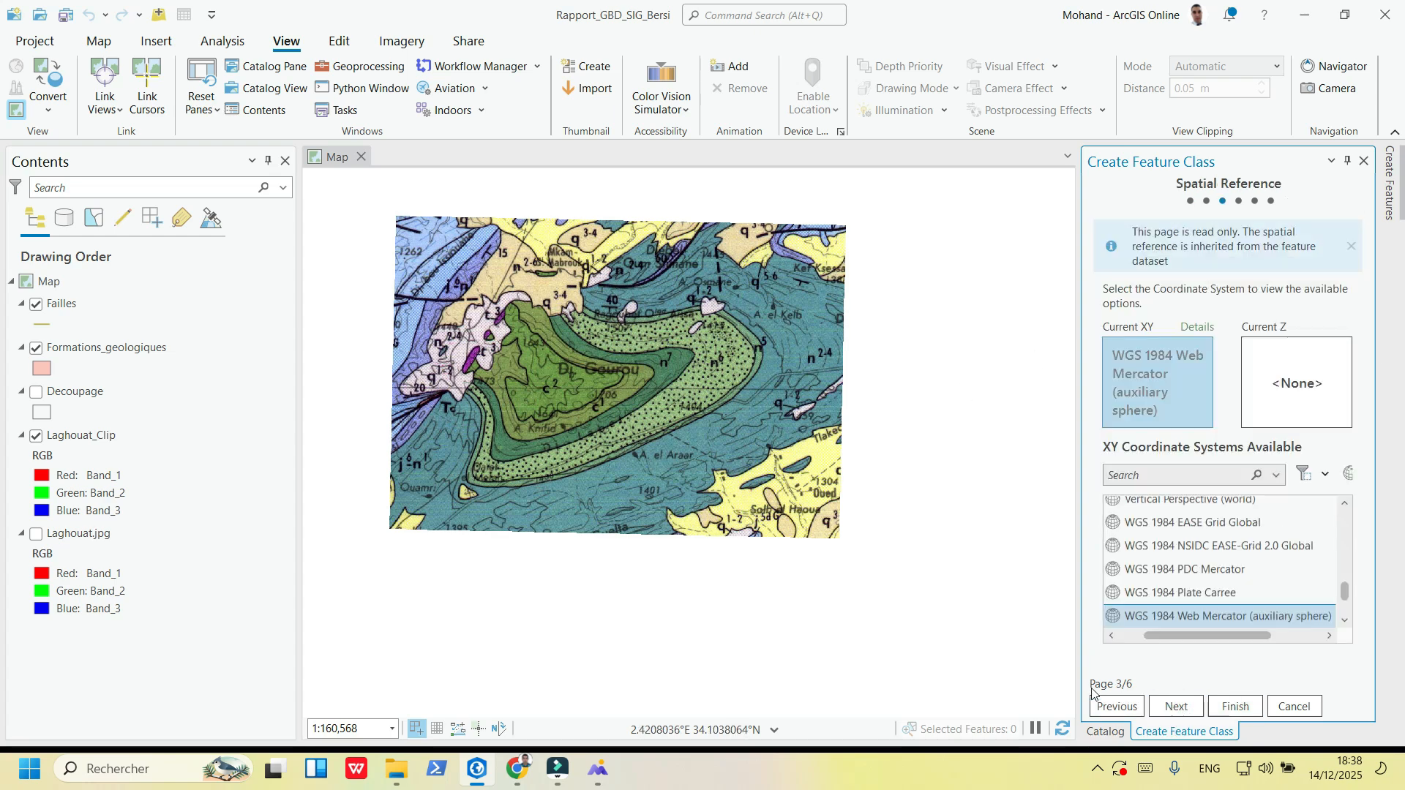
pyautogui.moveTo(1208, 635); pyautogui.dragTo(1249, 634)
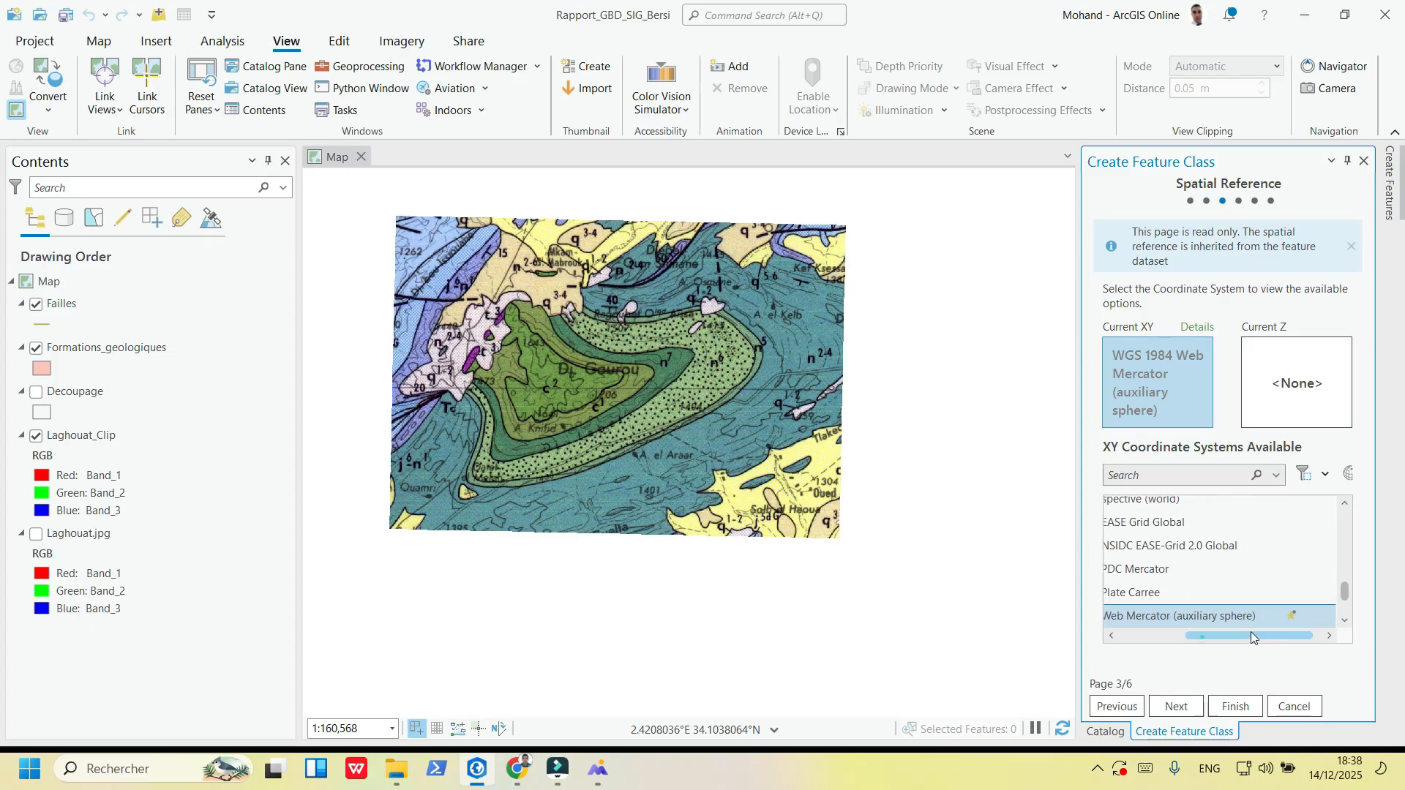
pyautogui.click(1182, 706)
pyautogui.click(1182, 708)
pyautogui.click(1181, 707)
pyautogui.click(1177, 707)
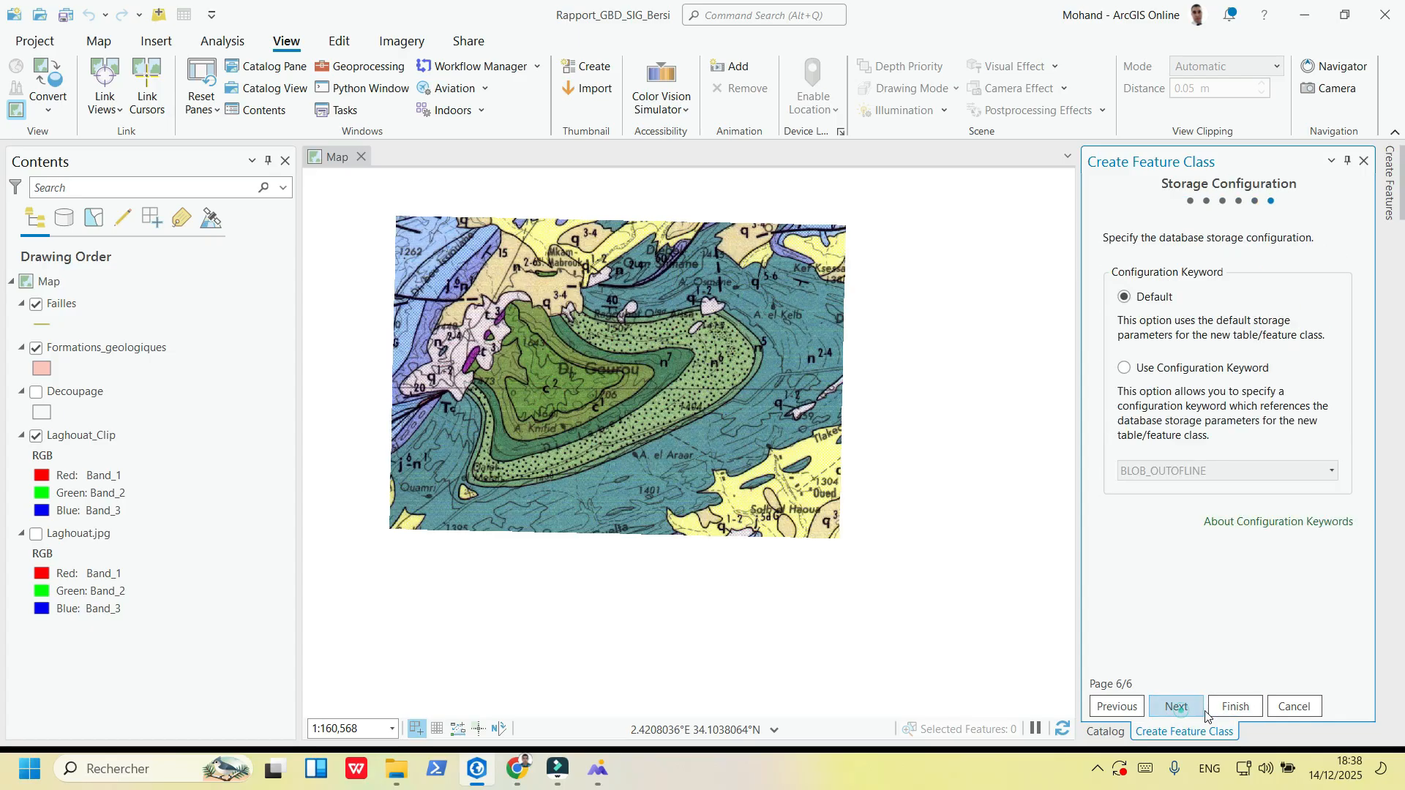
pyautogui.click(1235, 706)
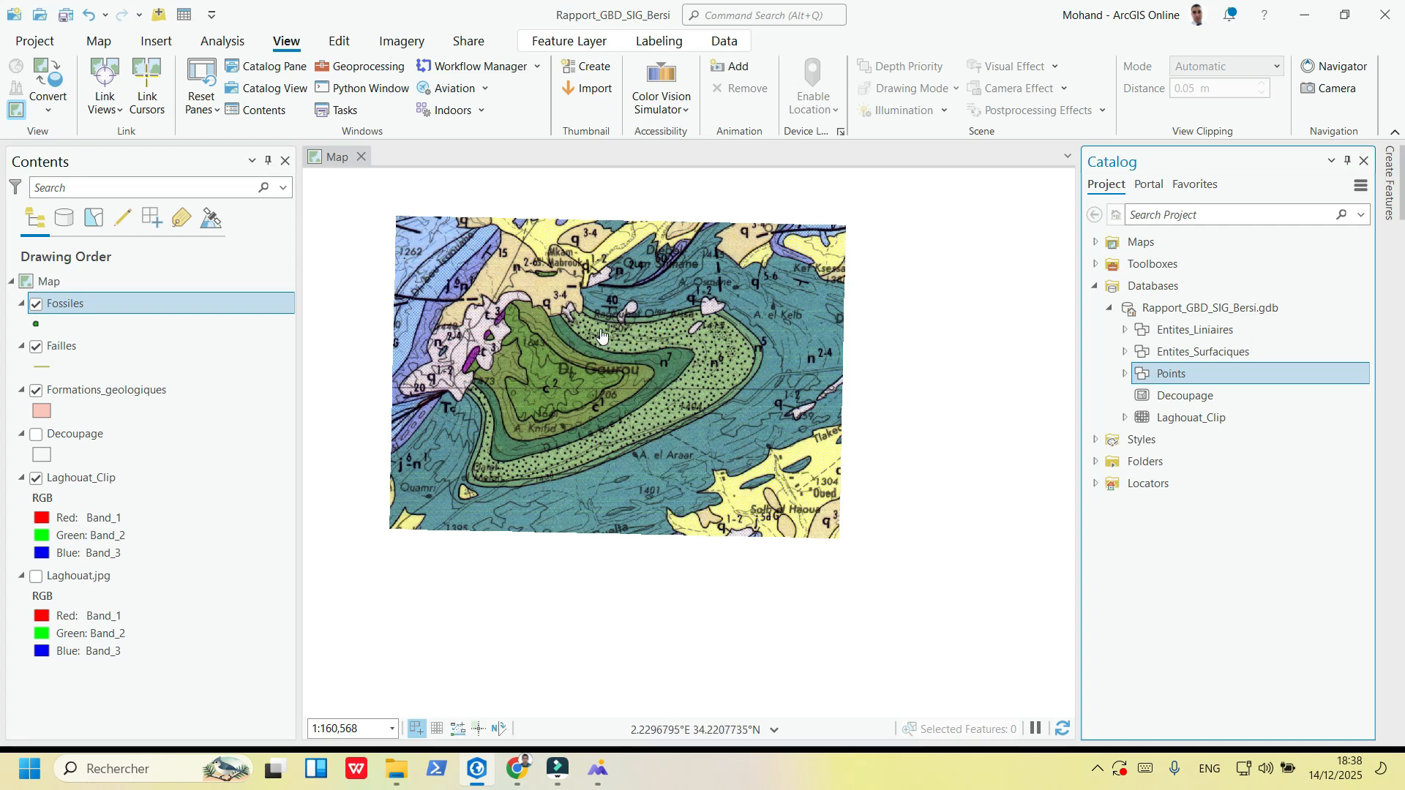
# - Set the Formations_geologiques polygon fill to No Color
pyautogui.moveTo(531, 291)
pyautogui.mouseDown()
pyautogui.moveTo(524, 329)
pyautogui.moveTo(534, 293)
pyautogui.mouseUp()
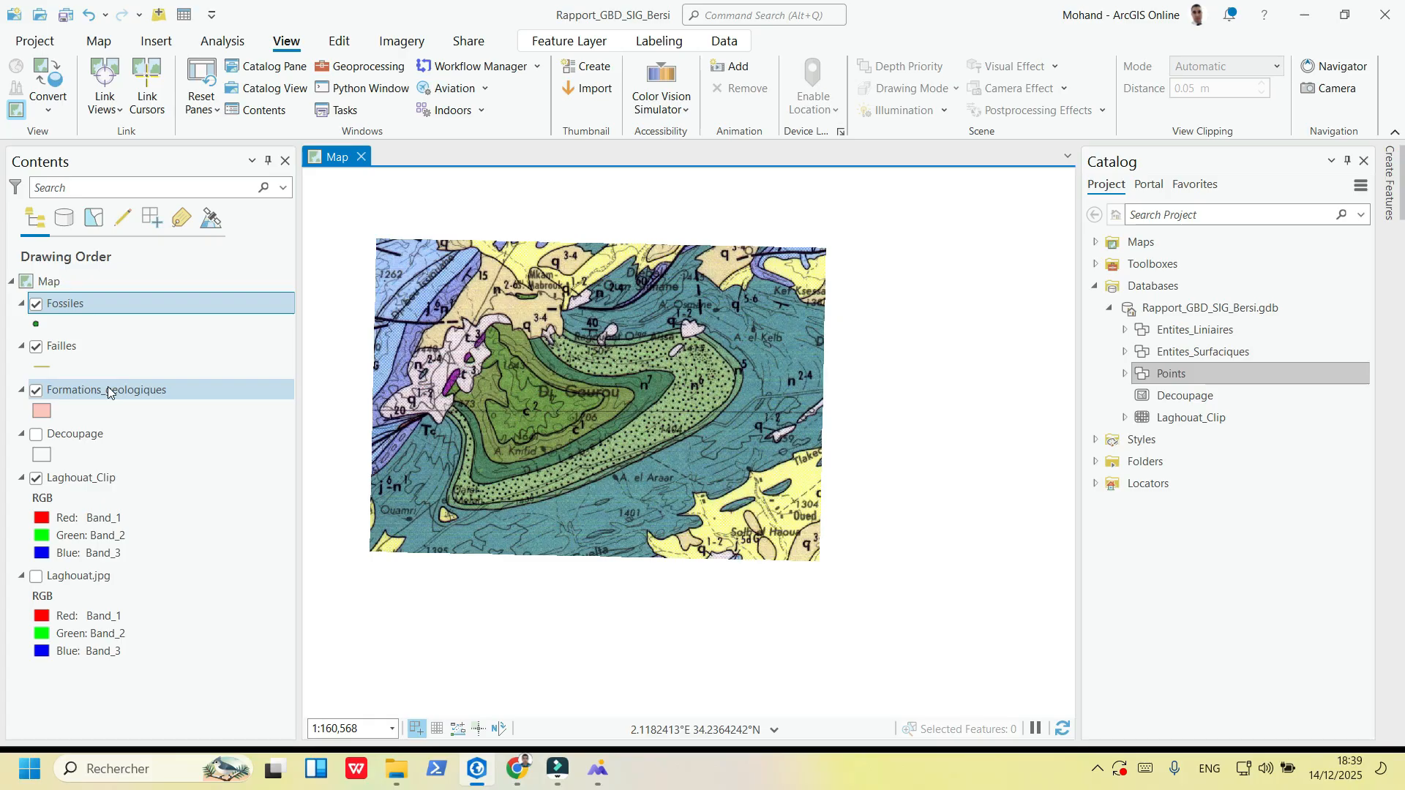
pyautogui.rightClick(45, 411)
pyautogui.click(51, 421)
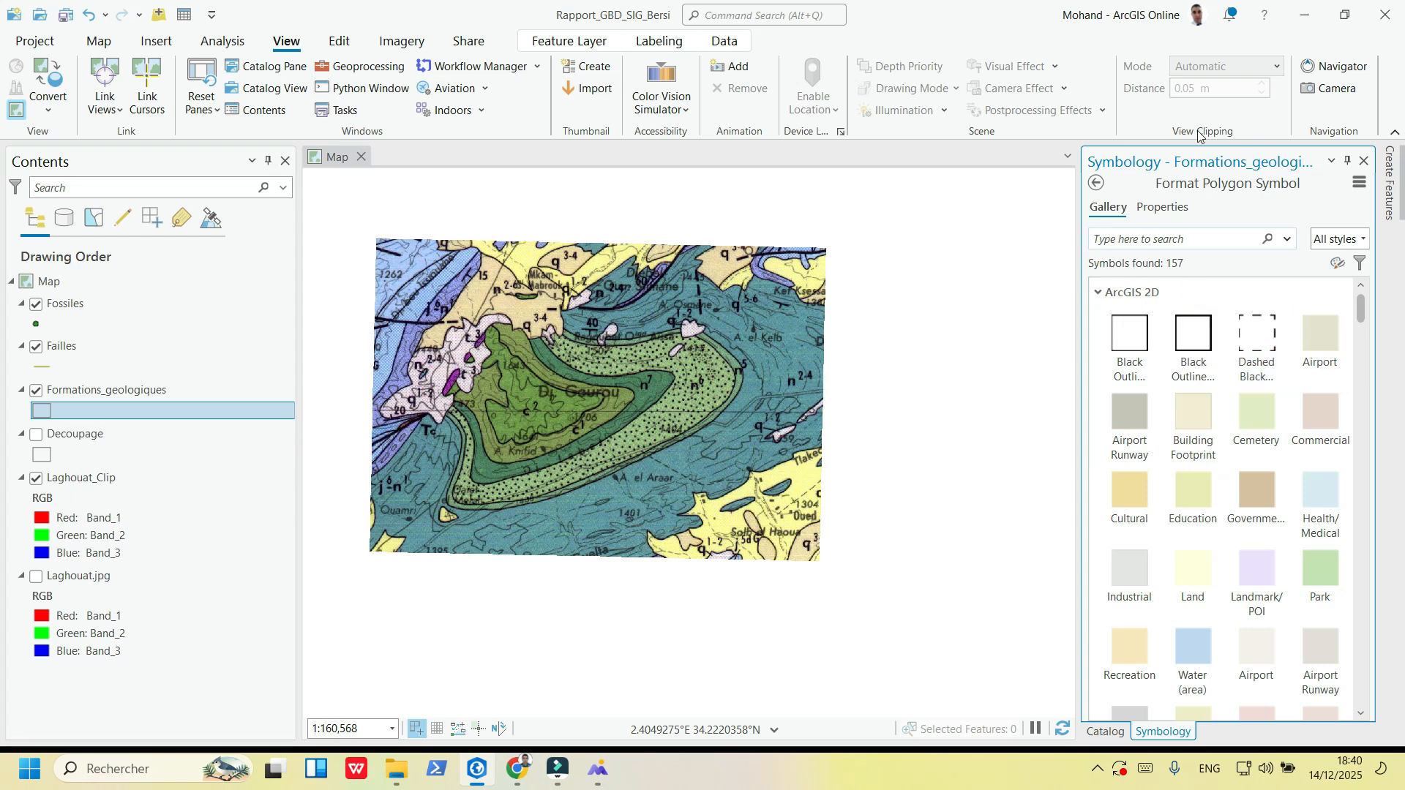
# - Give the Formations_geologiques symbol a red 1 pt outline, apply it, and close the pane
pyautogui.click(1163, 208)
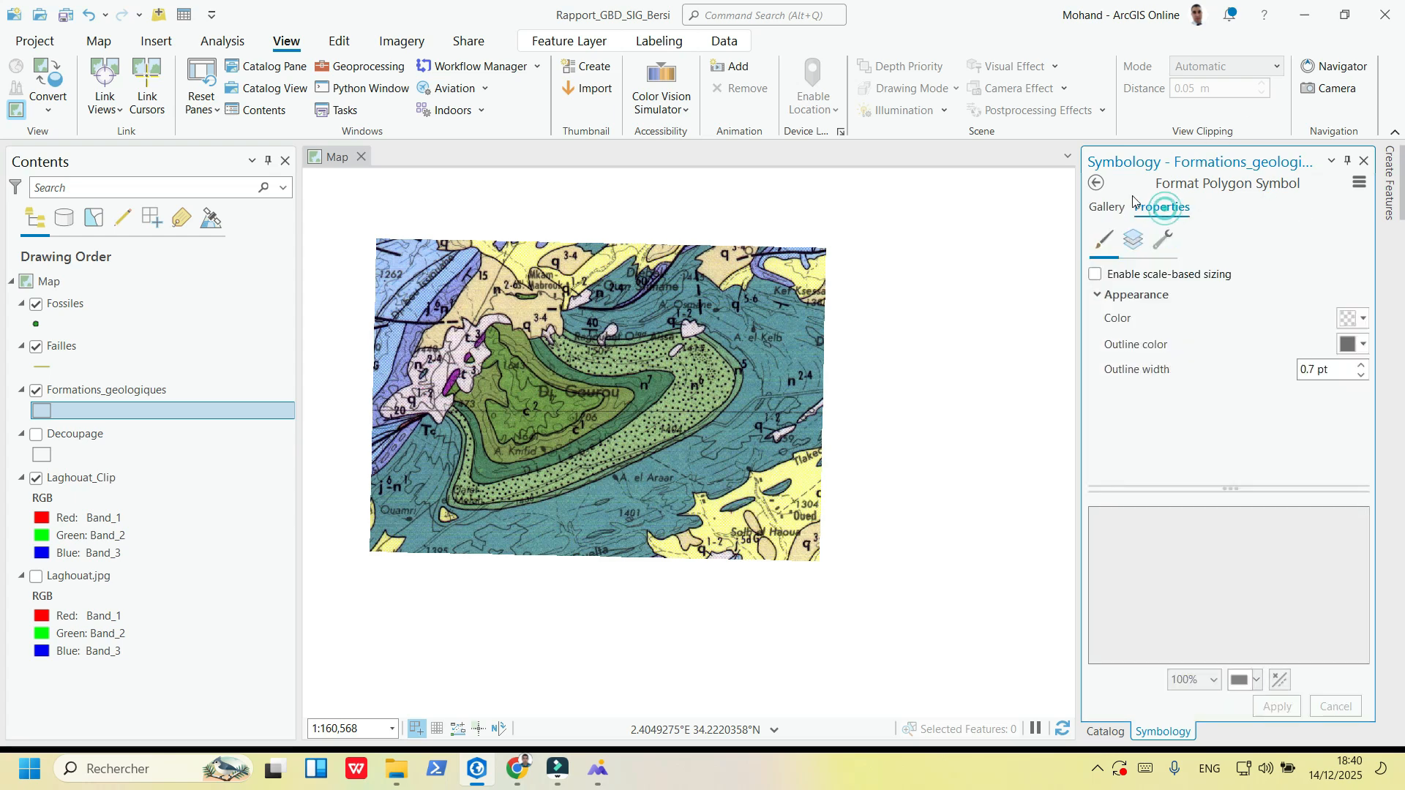
pyautogui.click(1362, 344)
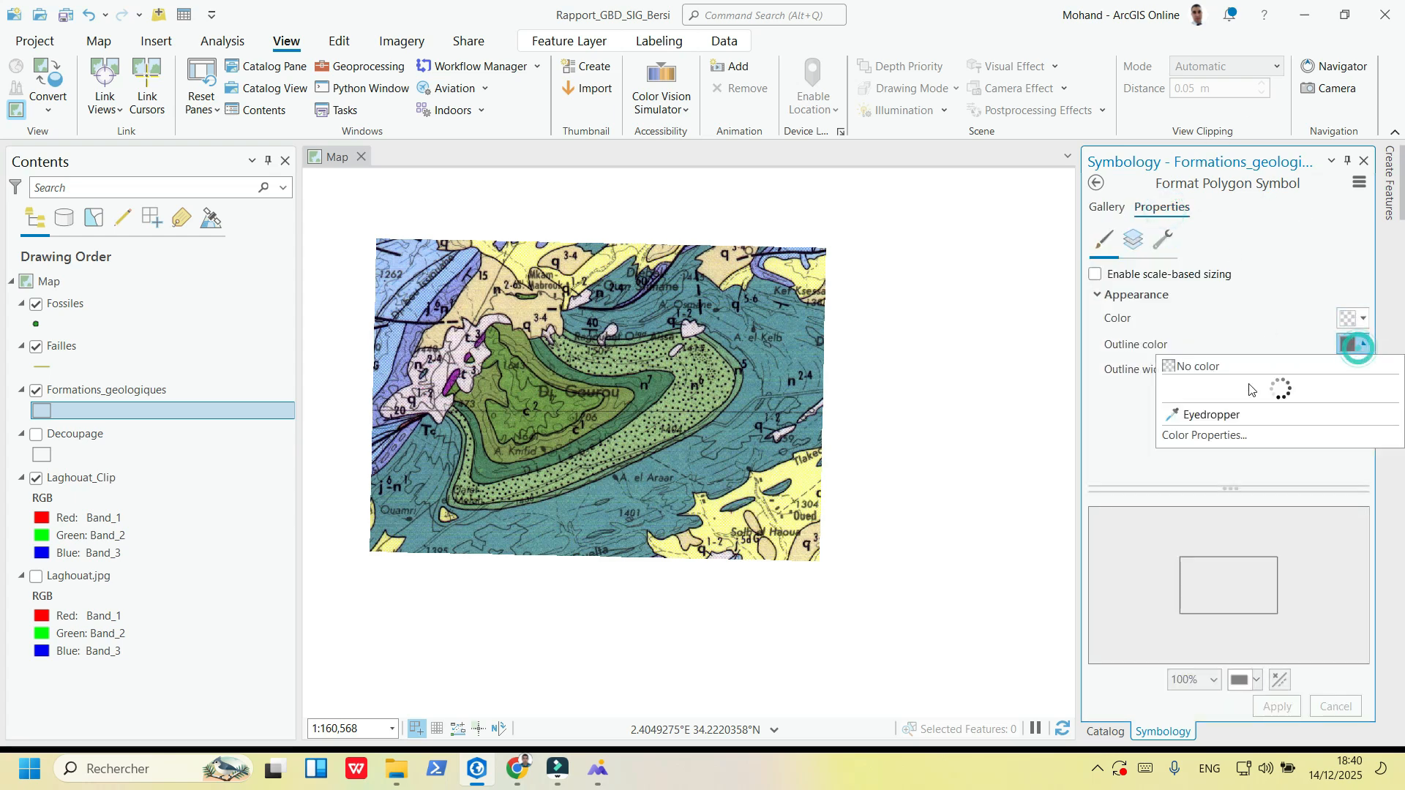
pyautogui.click(1194, 461)
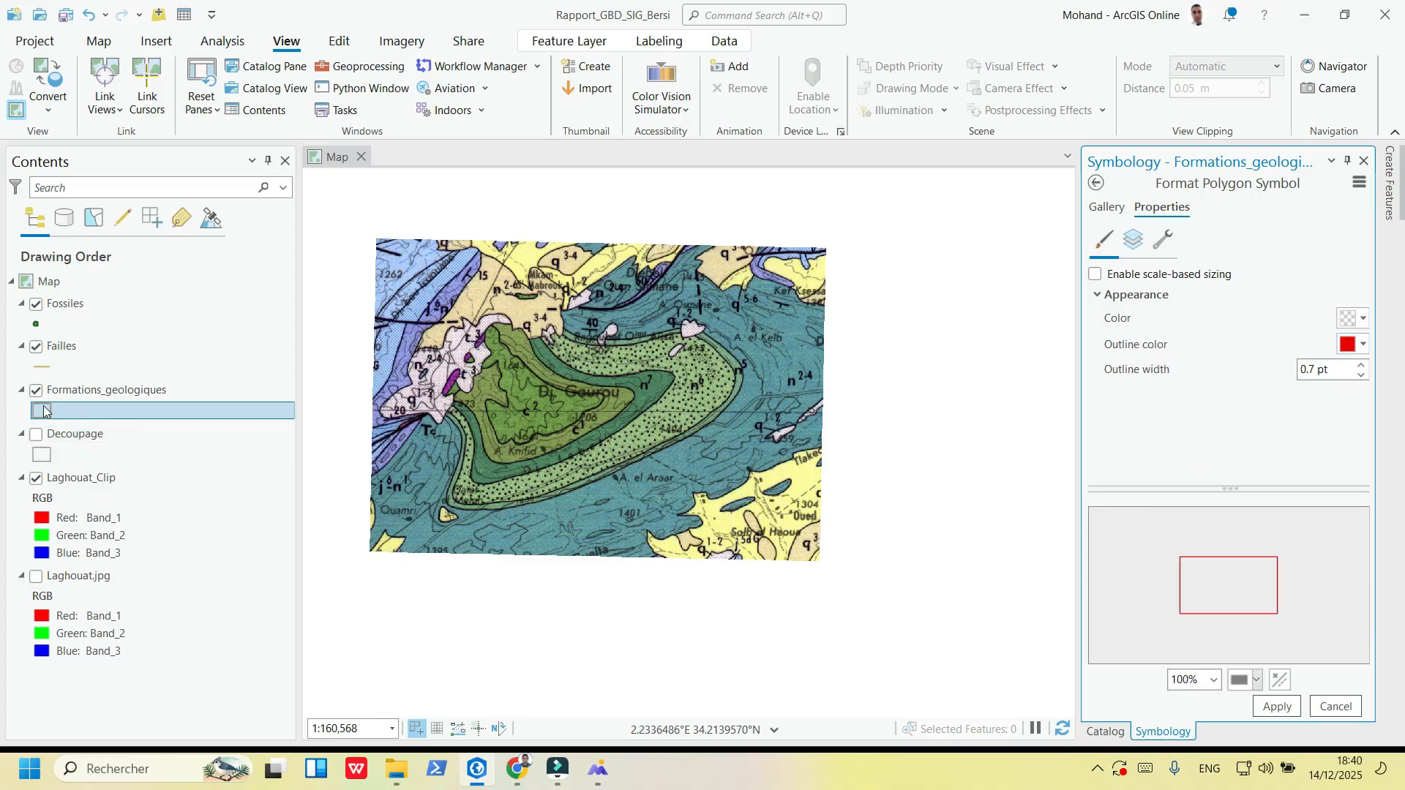
pyautogui.doubleClick(1310, 370)
pyautogui.write('1')
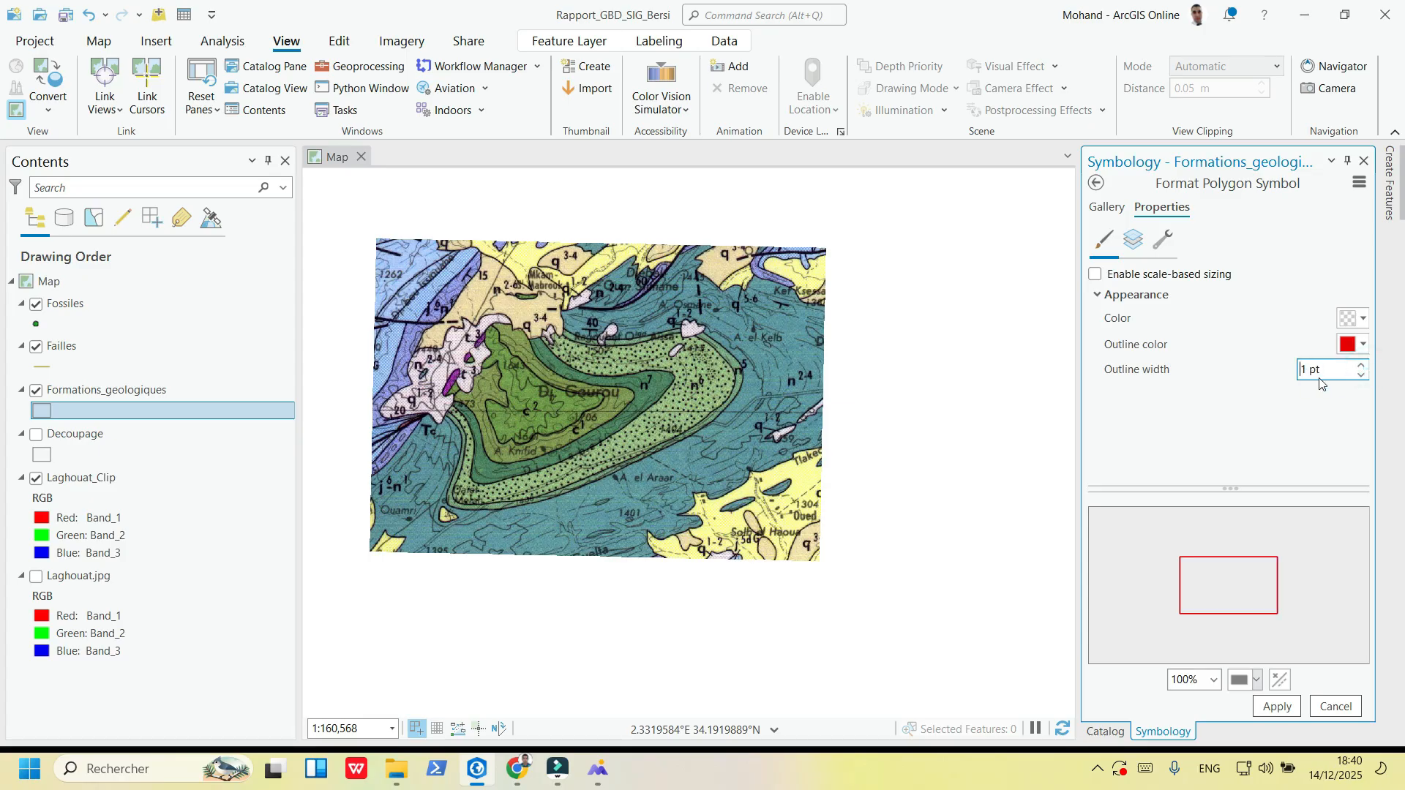
pyautogui.click(1284, 708)
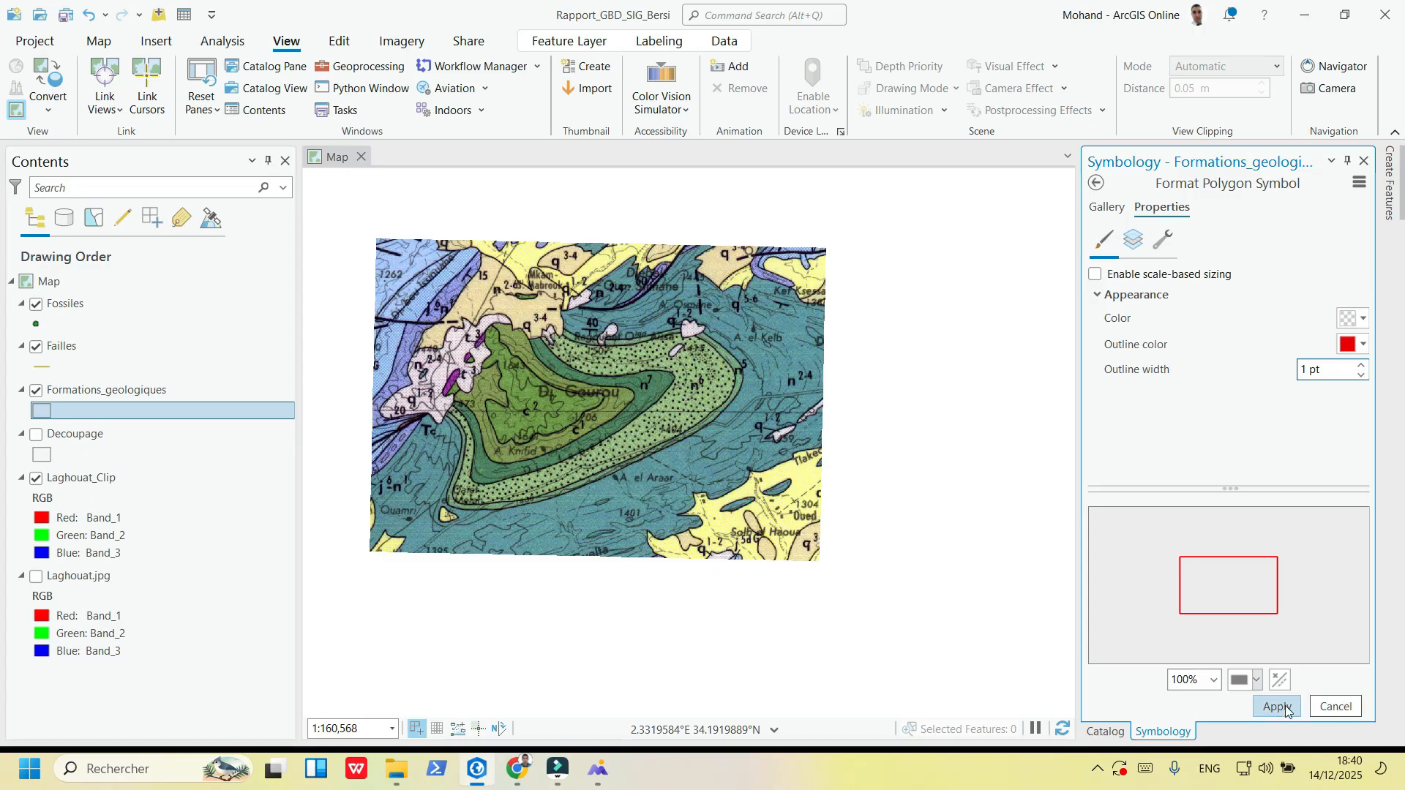
pyautogui.click(1285, 709)
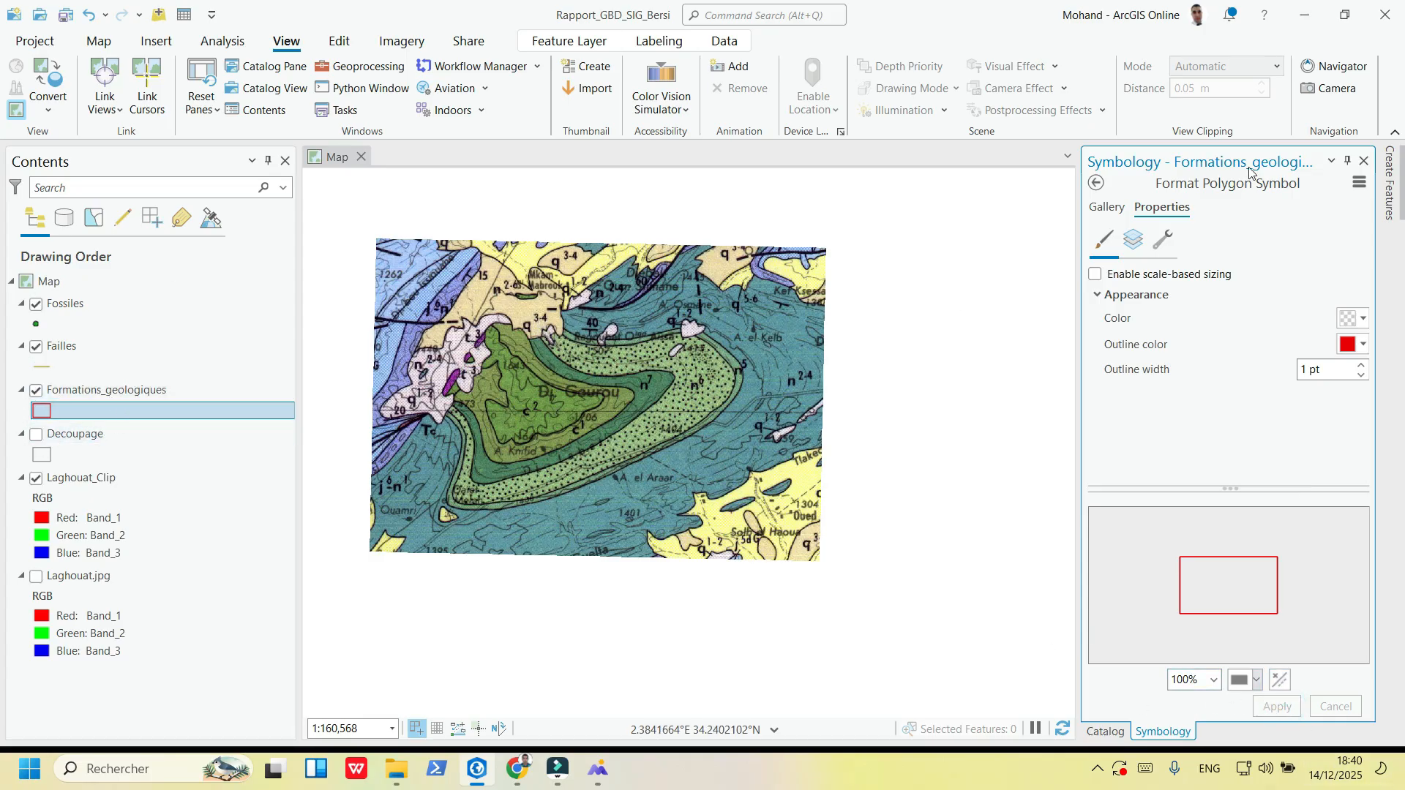
pyautogui.click(1364, 160)
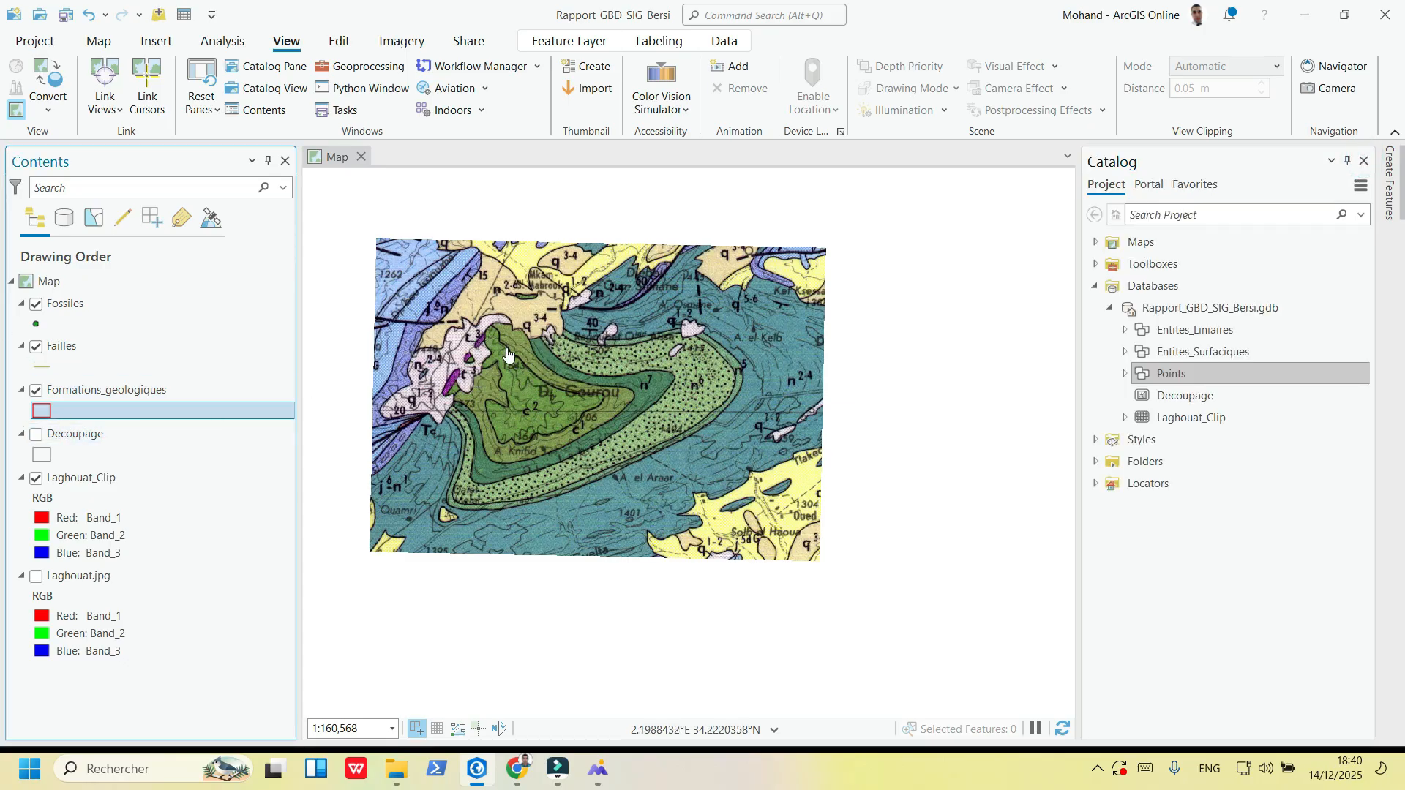
# - Zoom and pan around the clipped geologic map to check the styled layers
pyautogui.scroll(3, 508, 348)
pyautogui.scroll(-2, 538, 307)
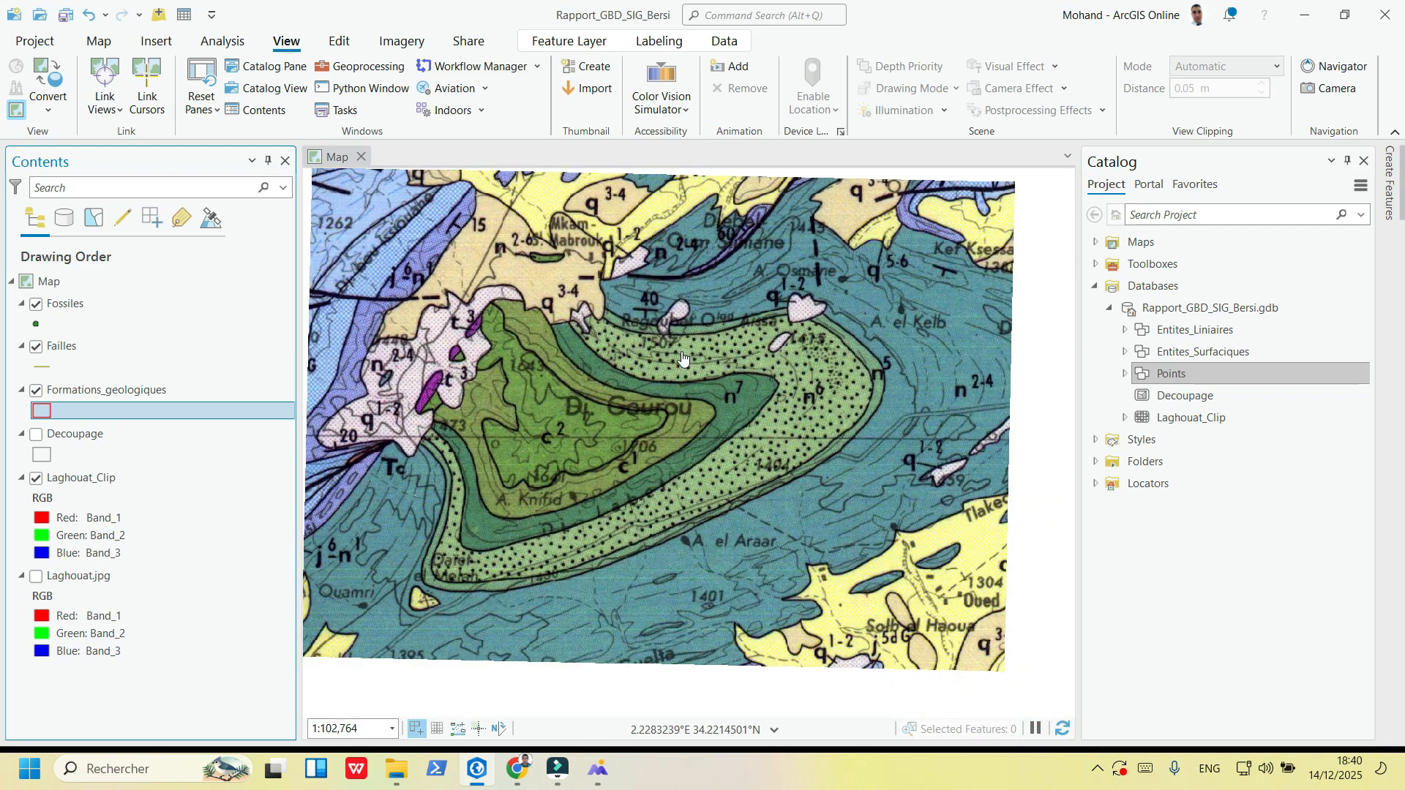
pyautogui.moveTo(544, 349); pyautogui.dragTo(569, 330)
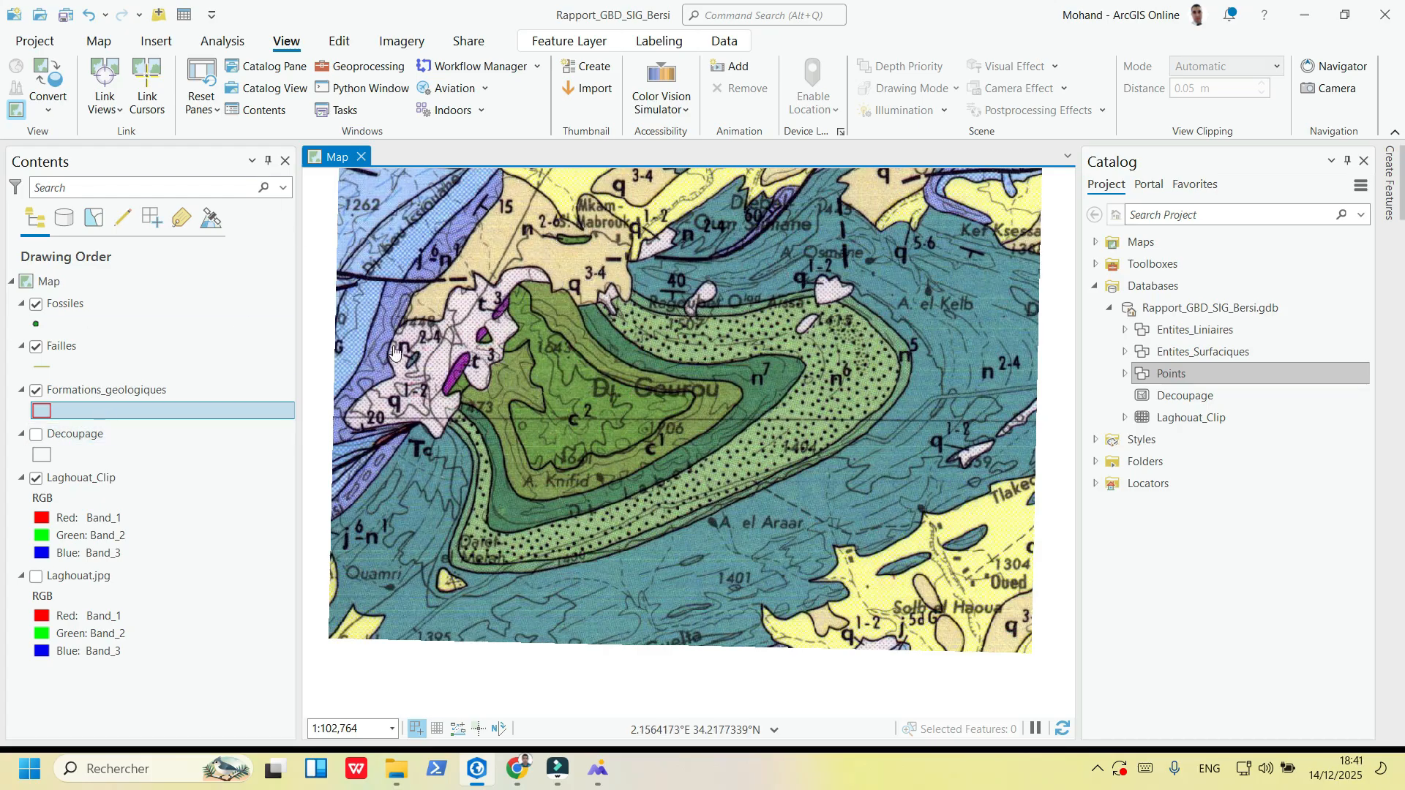
pyautogui.scroll(3, 403, 351)
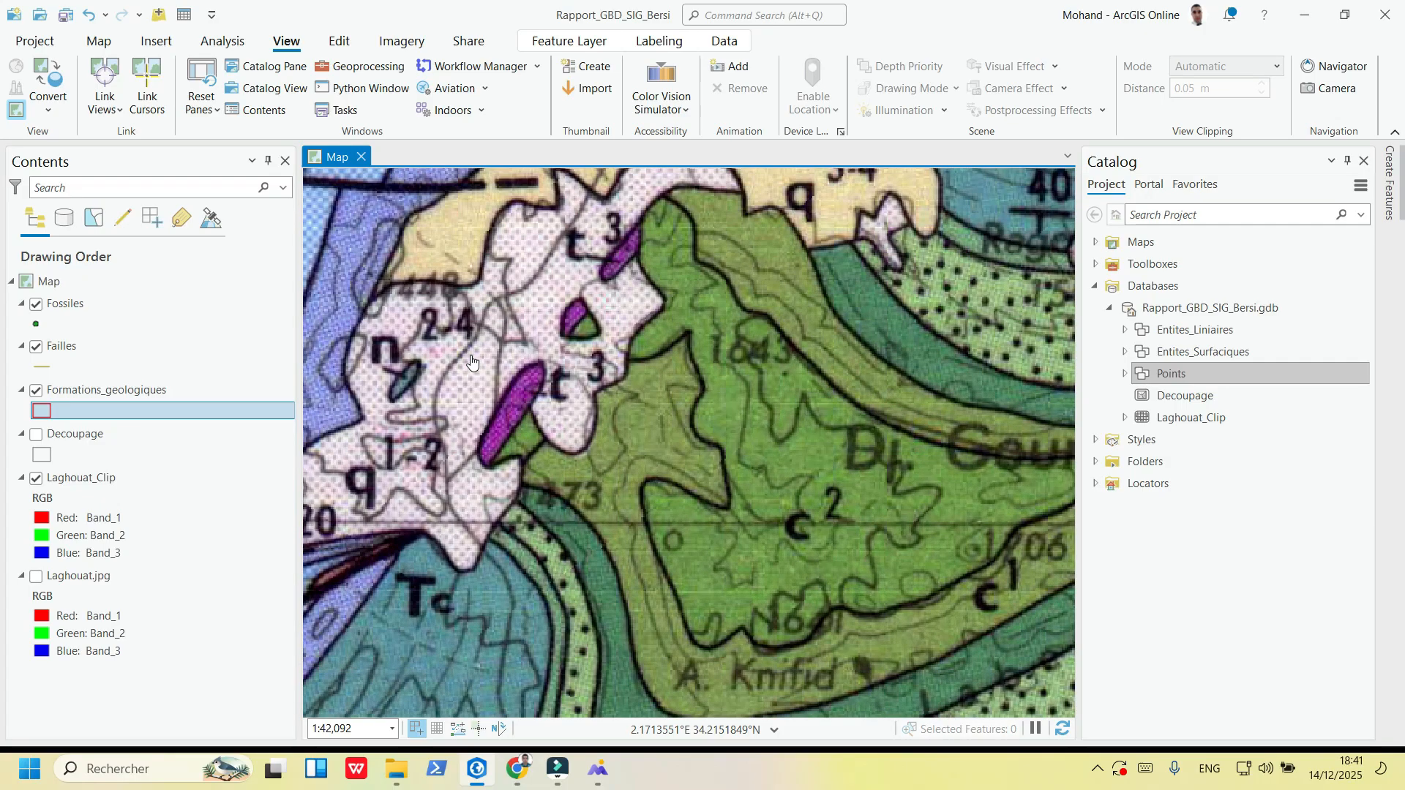
pyautogui.scroll(-2, 406, 446)
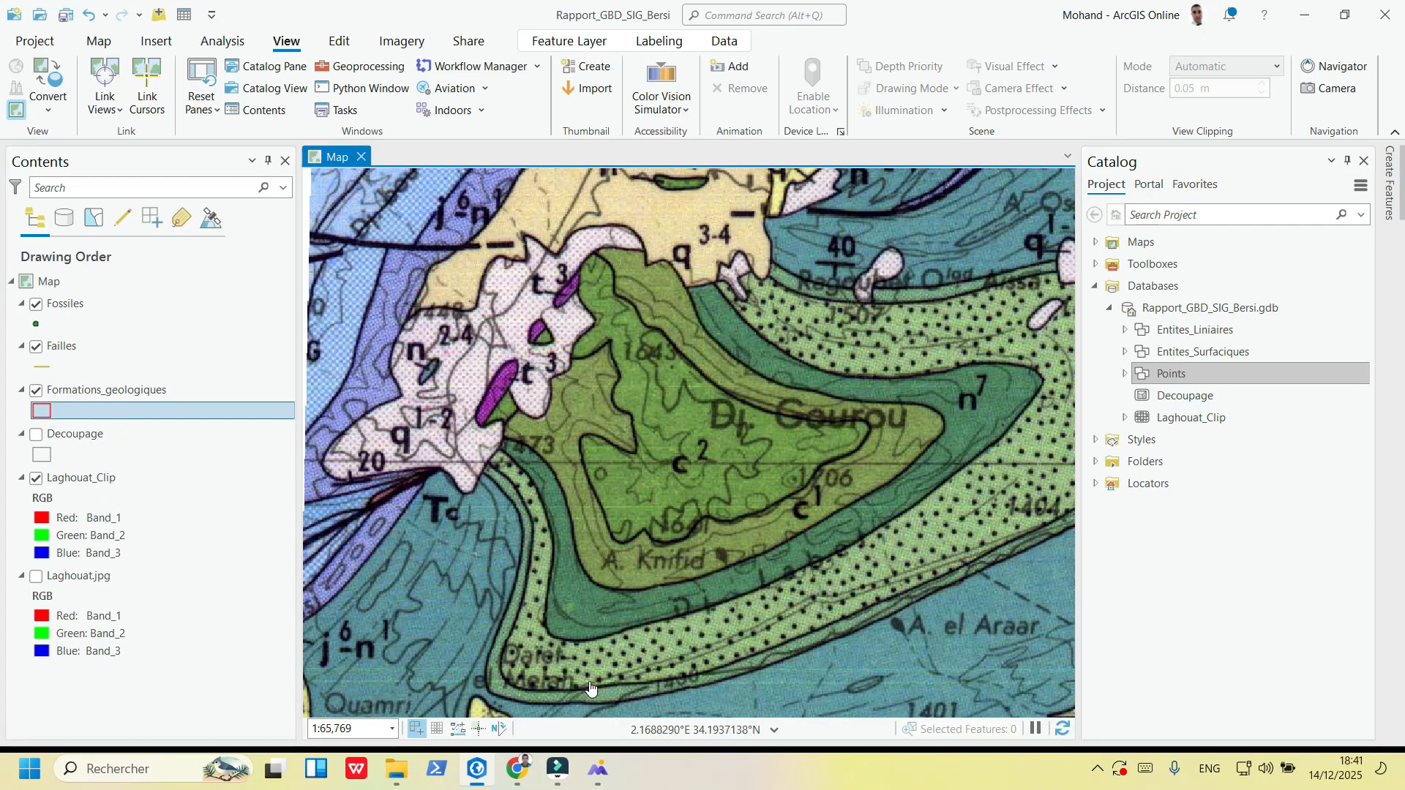
# - Switch to WPS Photos to view the original Laghouat.jpg geologic map
pyautogui.click(612, 779)
pyautogui.scroll(-3, 515, 385)
pyautogui.scroll(-5, 515, 386)
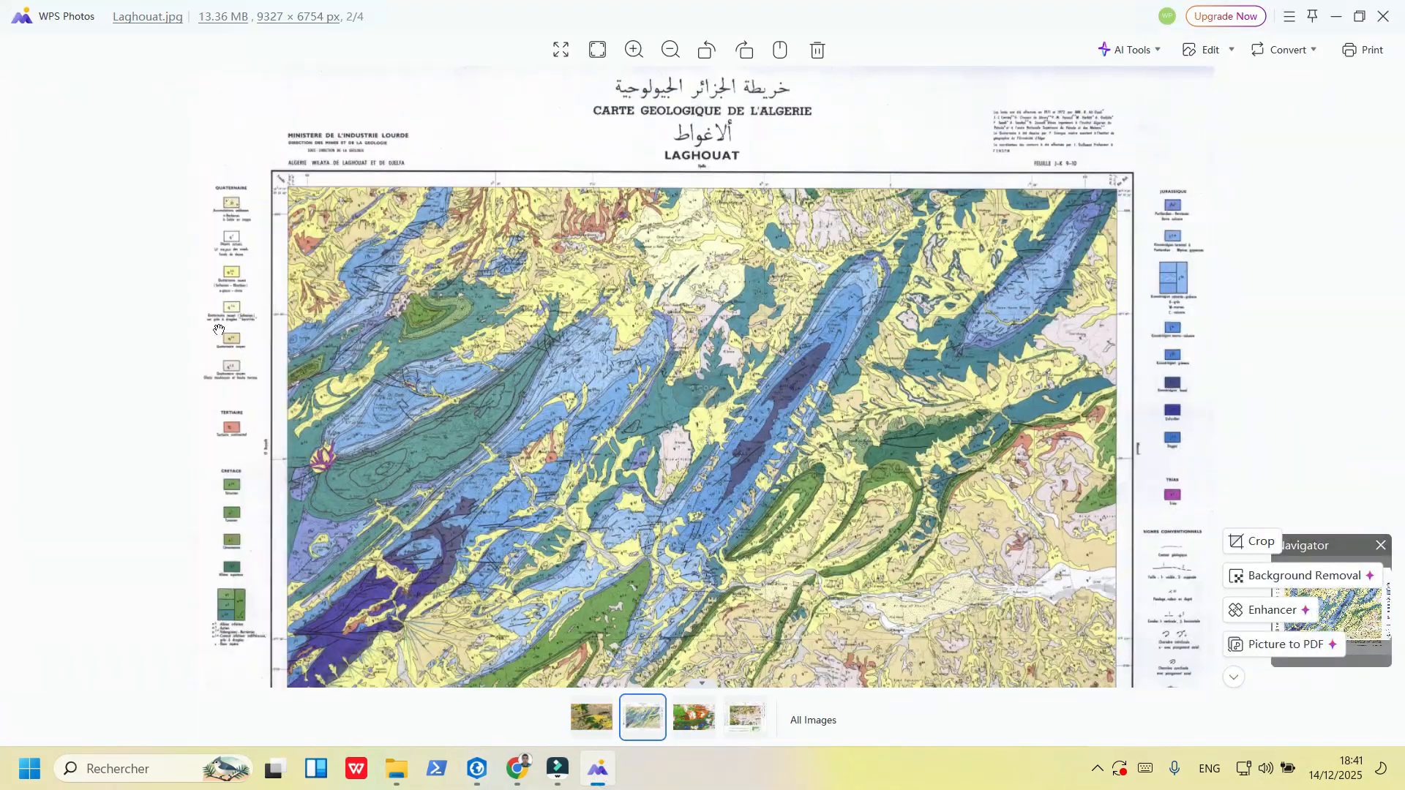
# - Zoom and pan Laghouat.jpg to show the Quaternaire and Tertiaire legend entries beside Djebel Gourou
pyautogui.scroll(3, 693, 326)
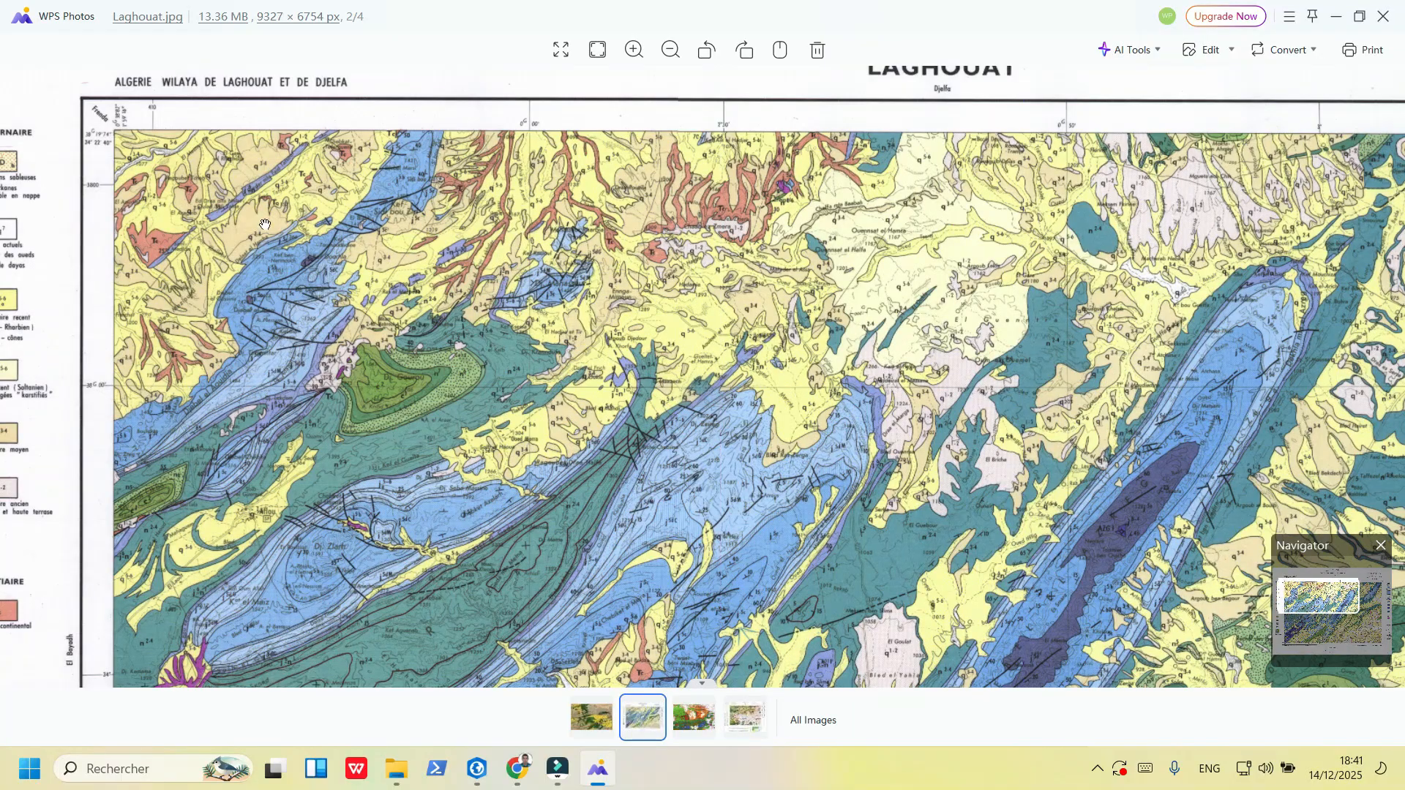
pyautogui.moveTo(81, 208); pyautogui.dragTo(162, 121)
pyautogui.scroll(3, 85, 155)
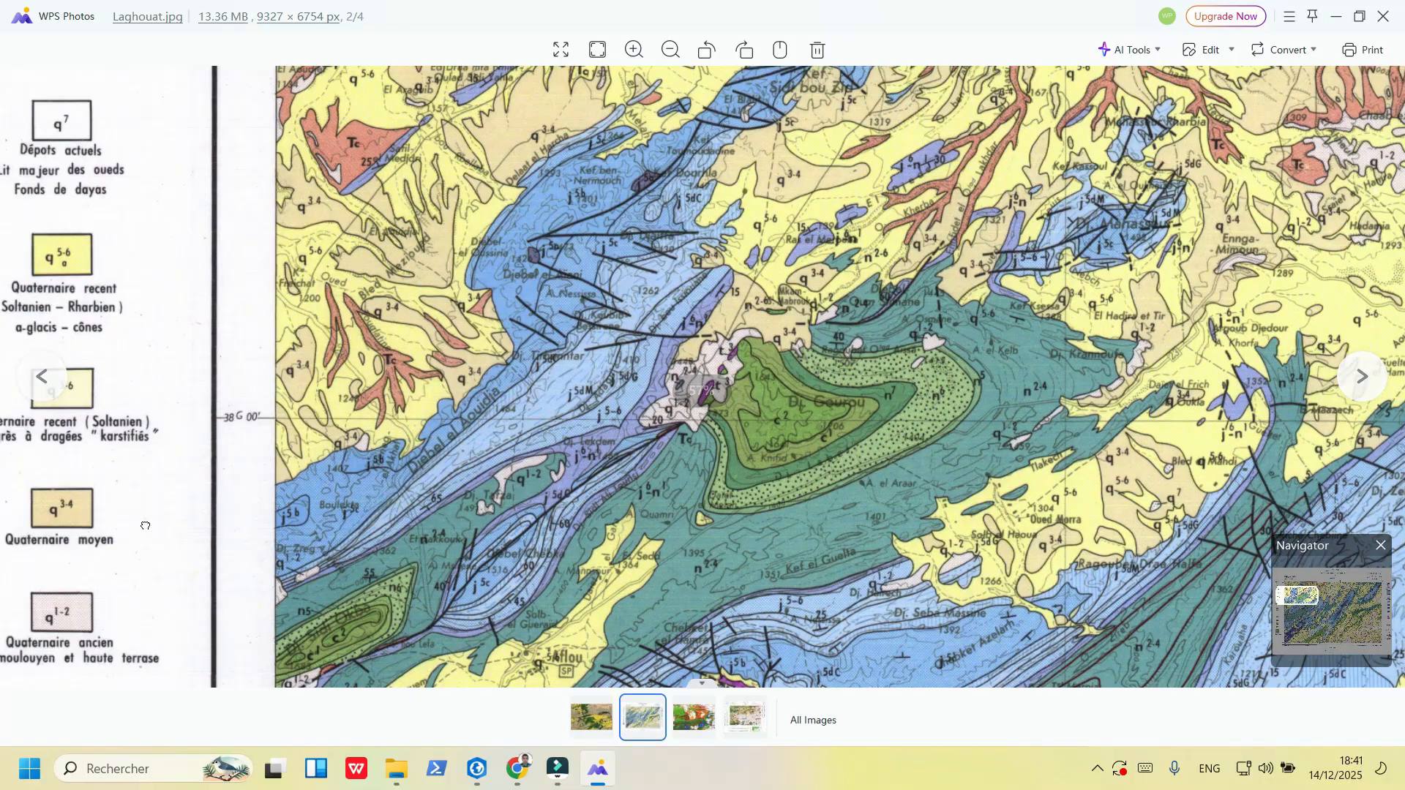
pyautogui.moveTo(144, 526); pyautogui.dragTo(147, 349)
pyautogui.scroll(3, 98, 352)
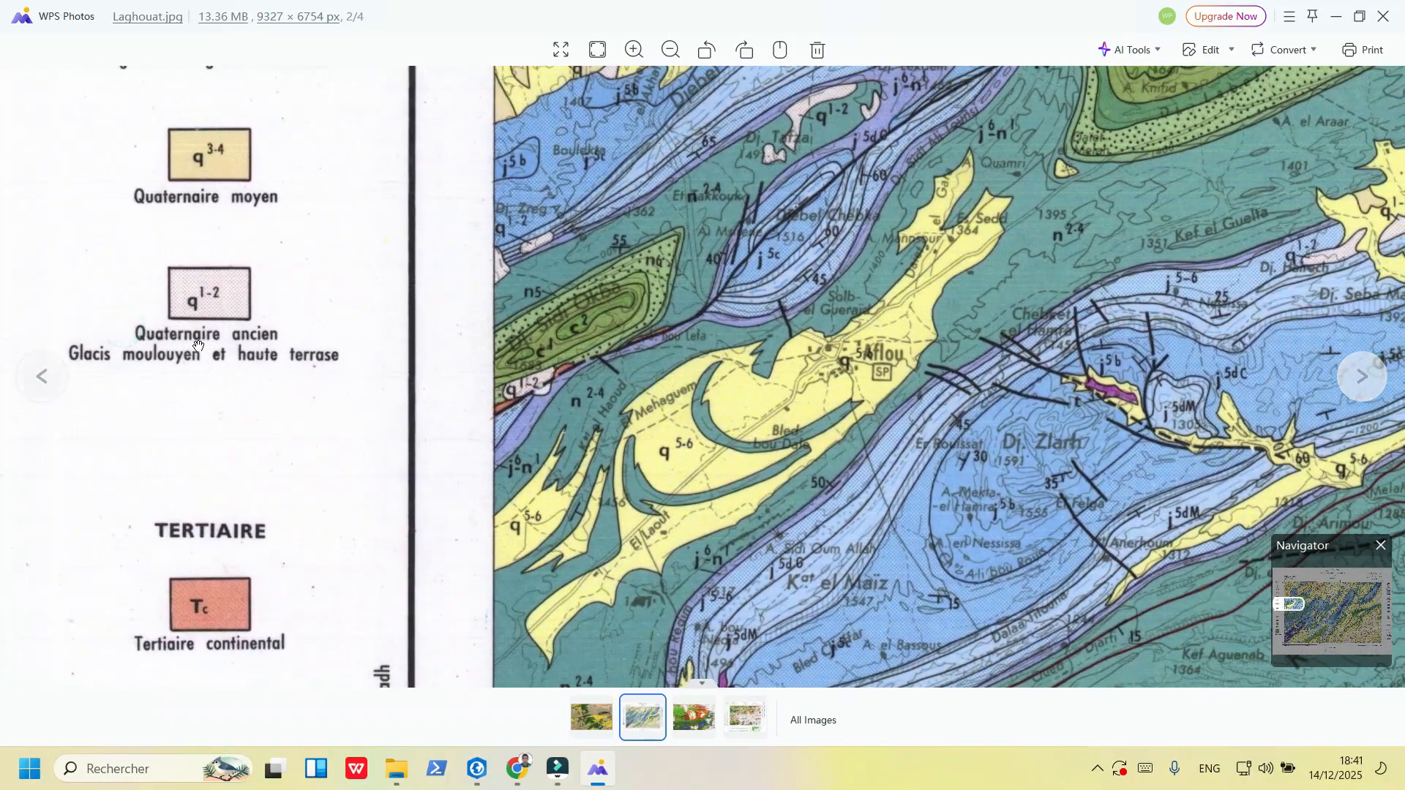
pyautogui.scroll(-3, 293, 351)
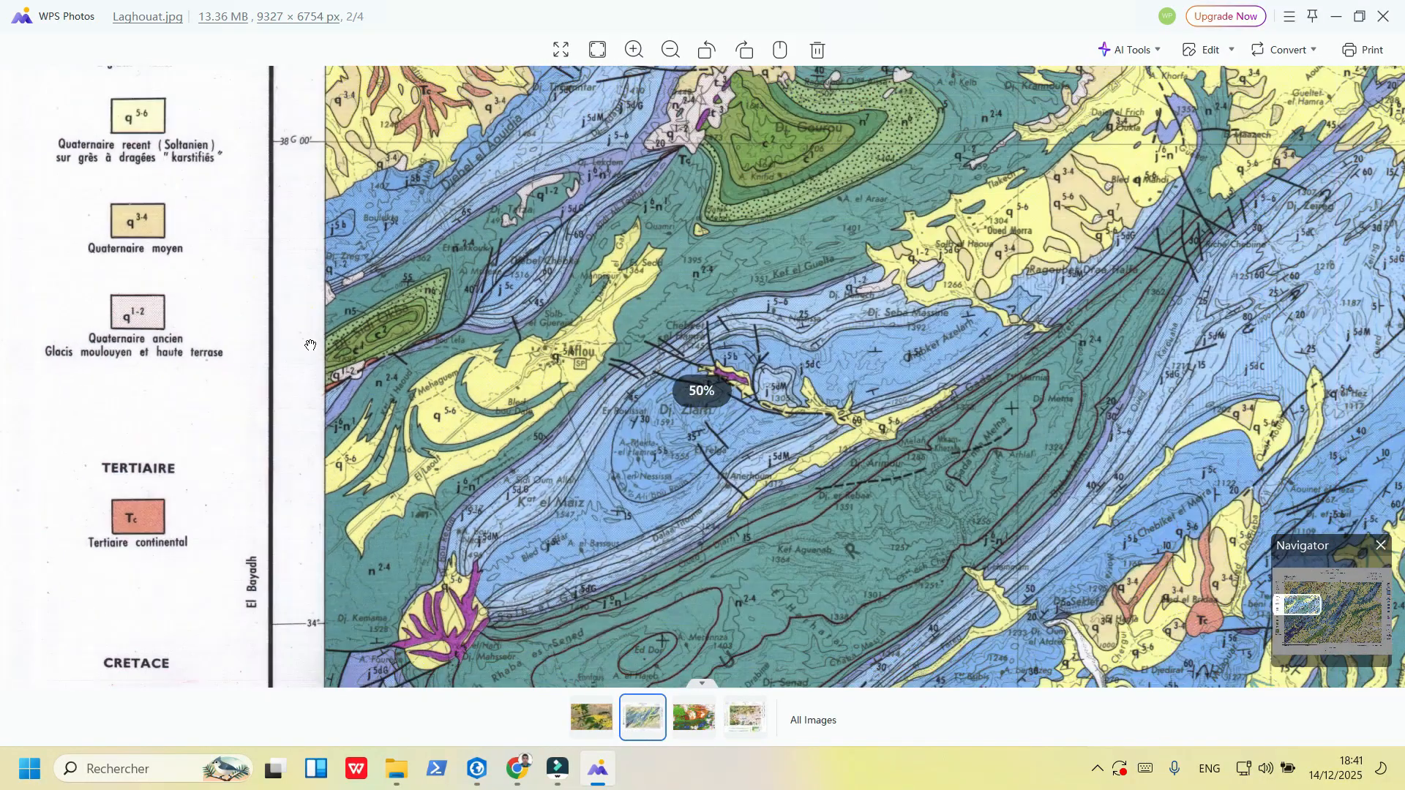
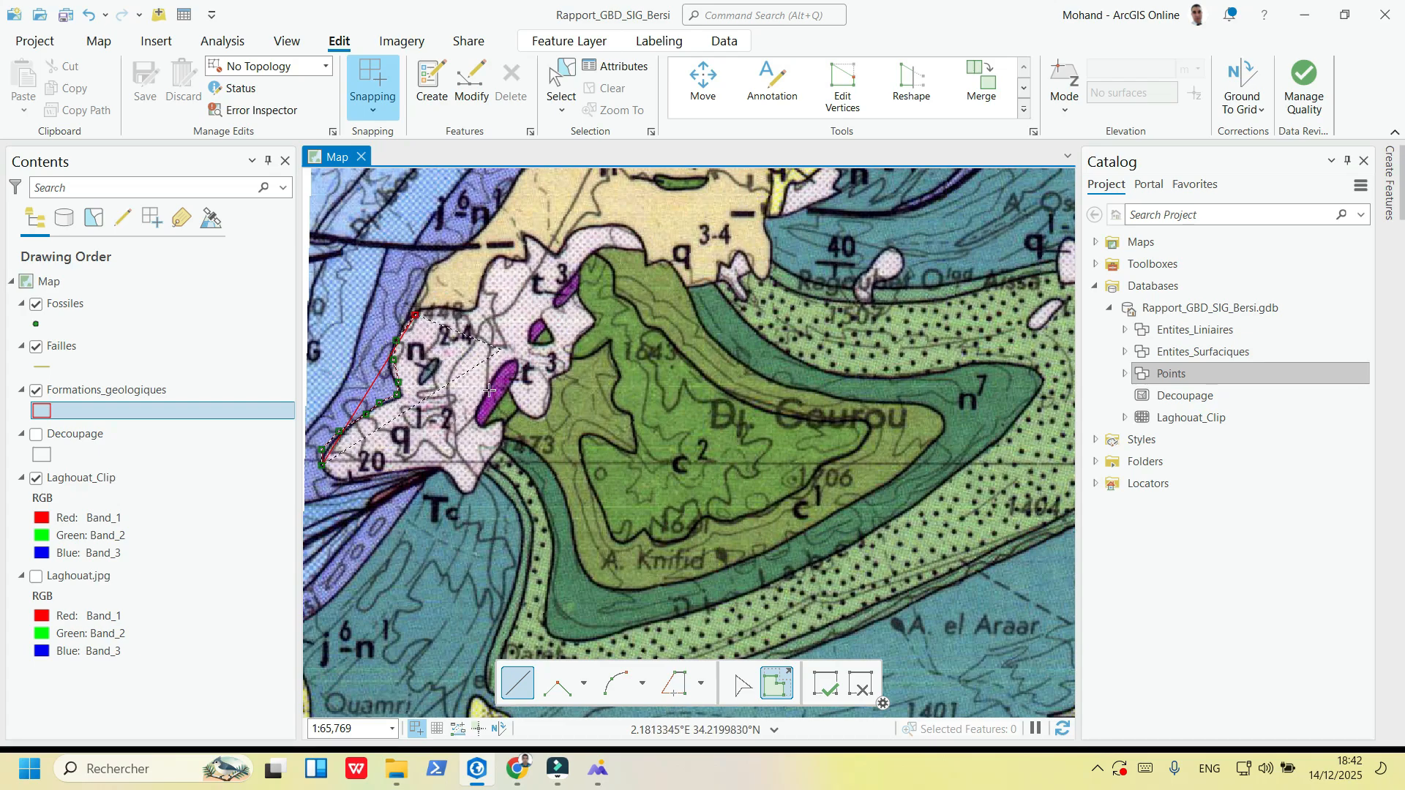
# - Trace the q area's western edge, top edge and northeastern tip with polygon vertices
pyautogui.click(454, 308)
pyautogui.click(476, 308)
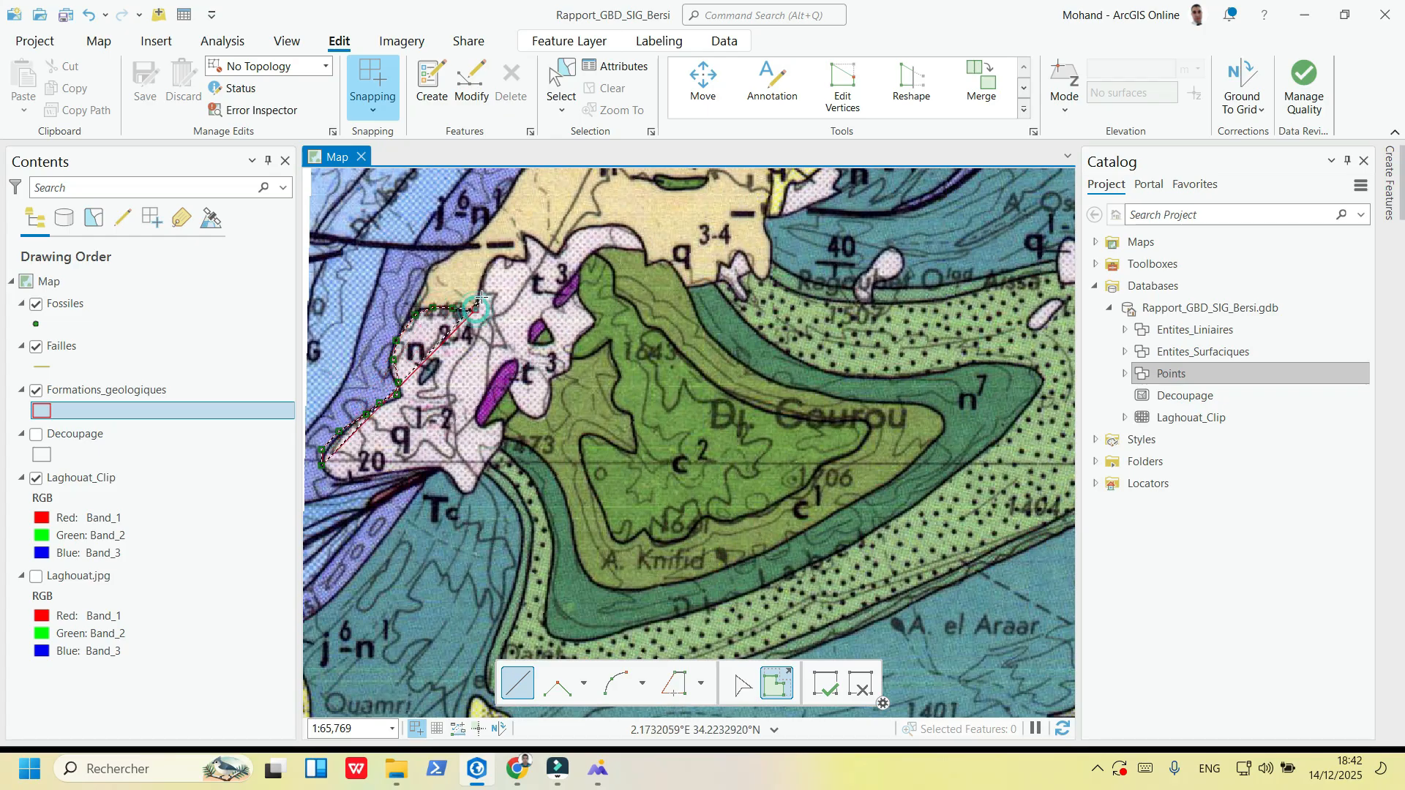
pyautogui.click(482, 295)
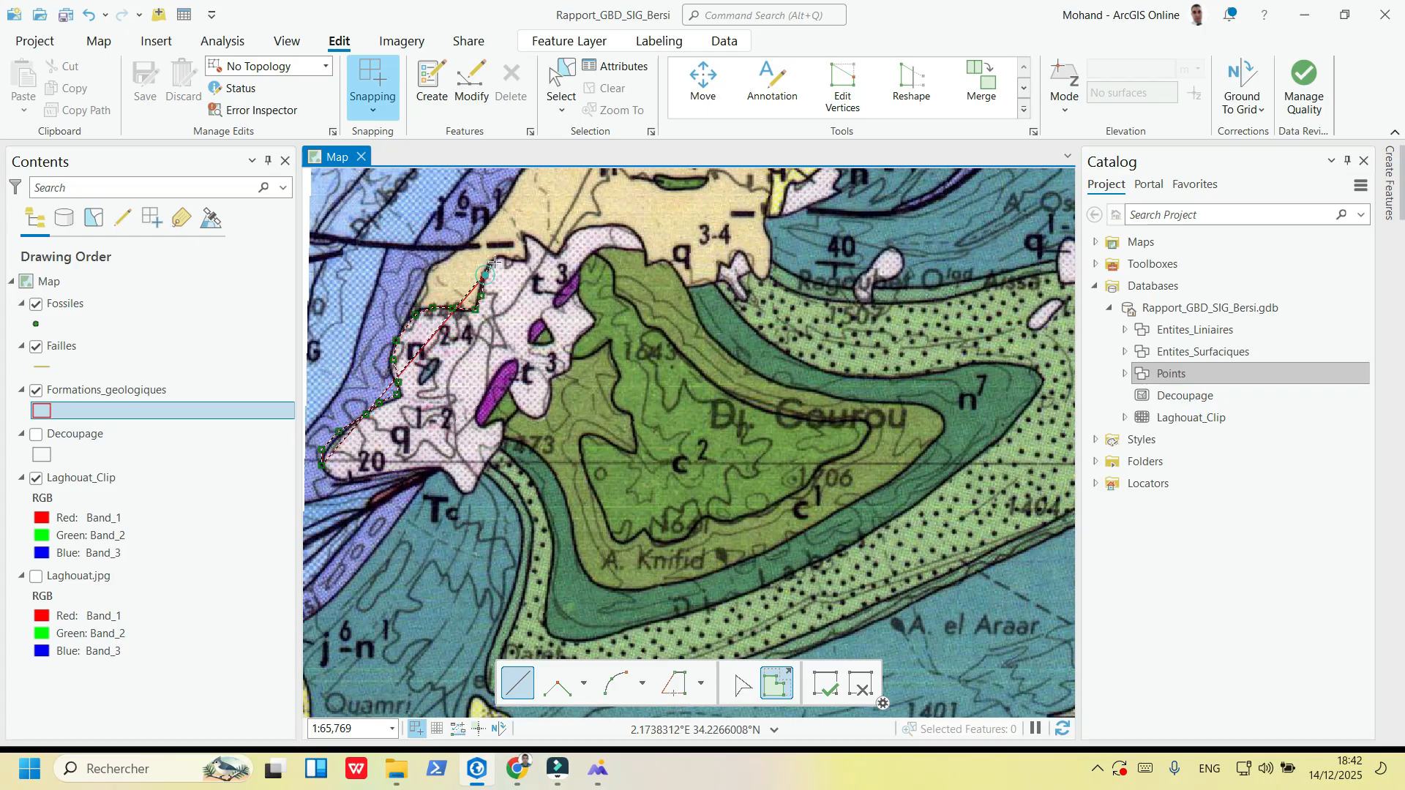
pyautogui.click(524, 235)
pyautogui.click(545, 248)
pyautogui.click(560, 253)
pyautogui.click(569, 240)
pyautogui.click(585, 228)
pyautogui.click(618, 224)
pyautogui.click(644, 237)
pyautogui.click(645, 251)
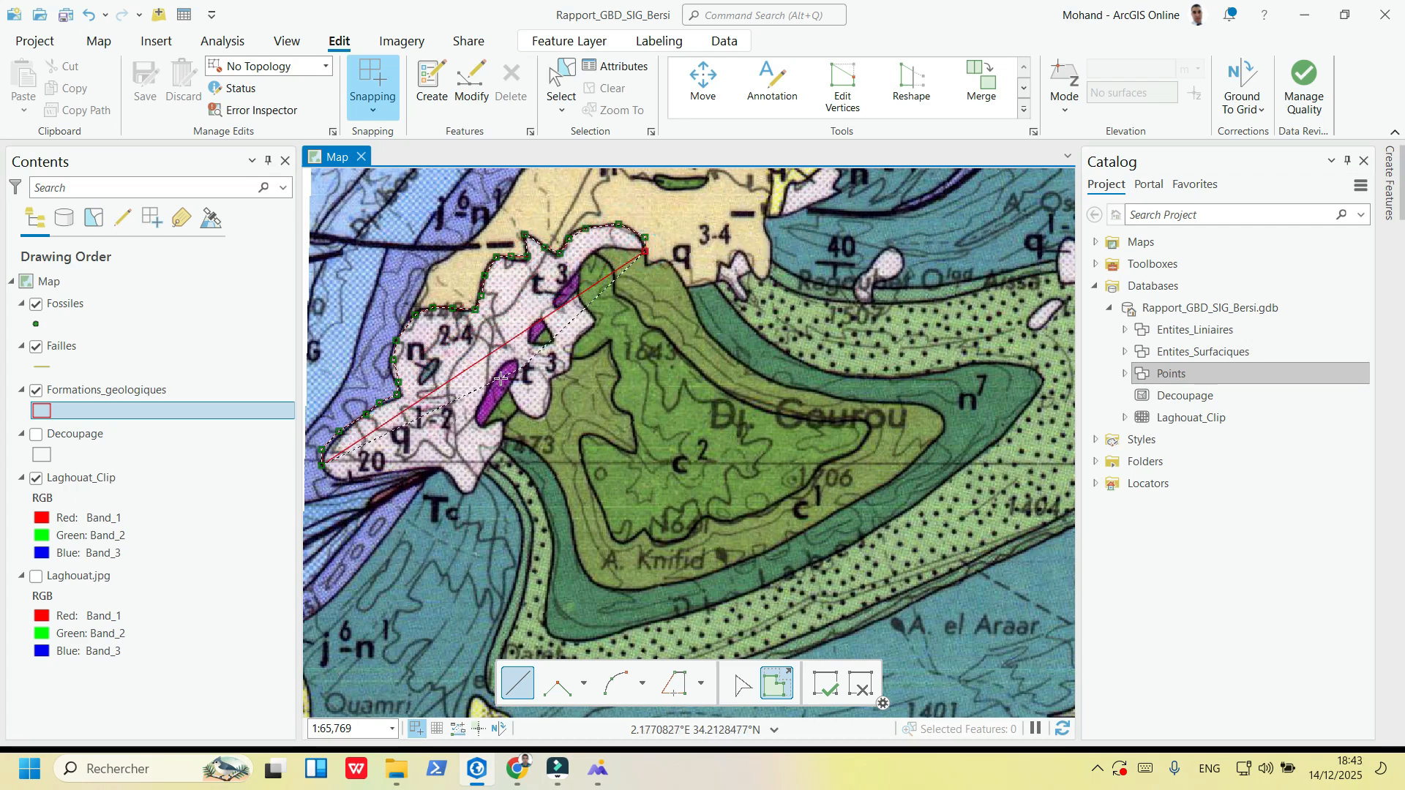
pyautogui.click(630, 249)
pyautogui.click(603, 245)
# - Continue the outline down the east edge and around the purple body's left side
pyautogui.click(589, 255)
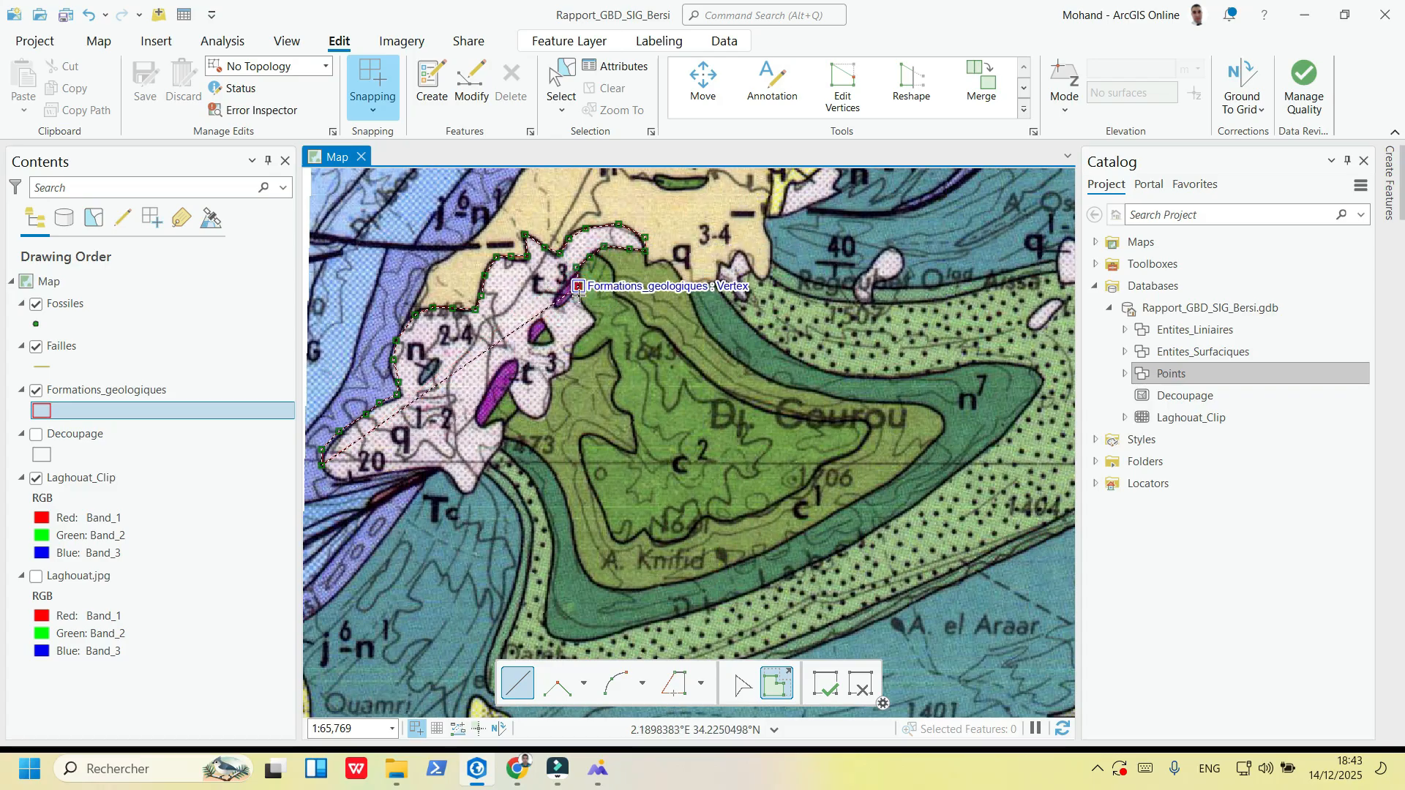
pyautogui.click(578, 291)
pyautogui.click(588, 332)
pyautogui.click(578, 338)
pyautogui.click(571, 360)
pyautogui.click(567, 373)
pyautogui.click(553, 377)
pyautogui.click(553, 394)
pyautogui.click(551, 410)
pyautogui.click(541, 415)
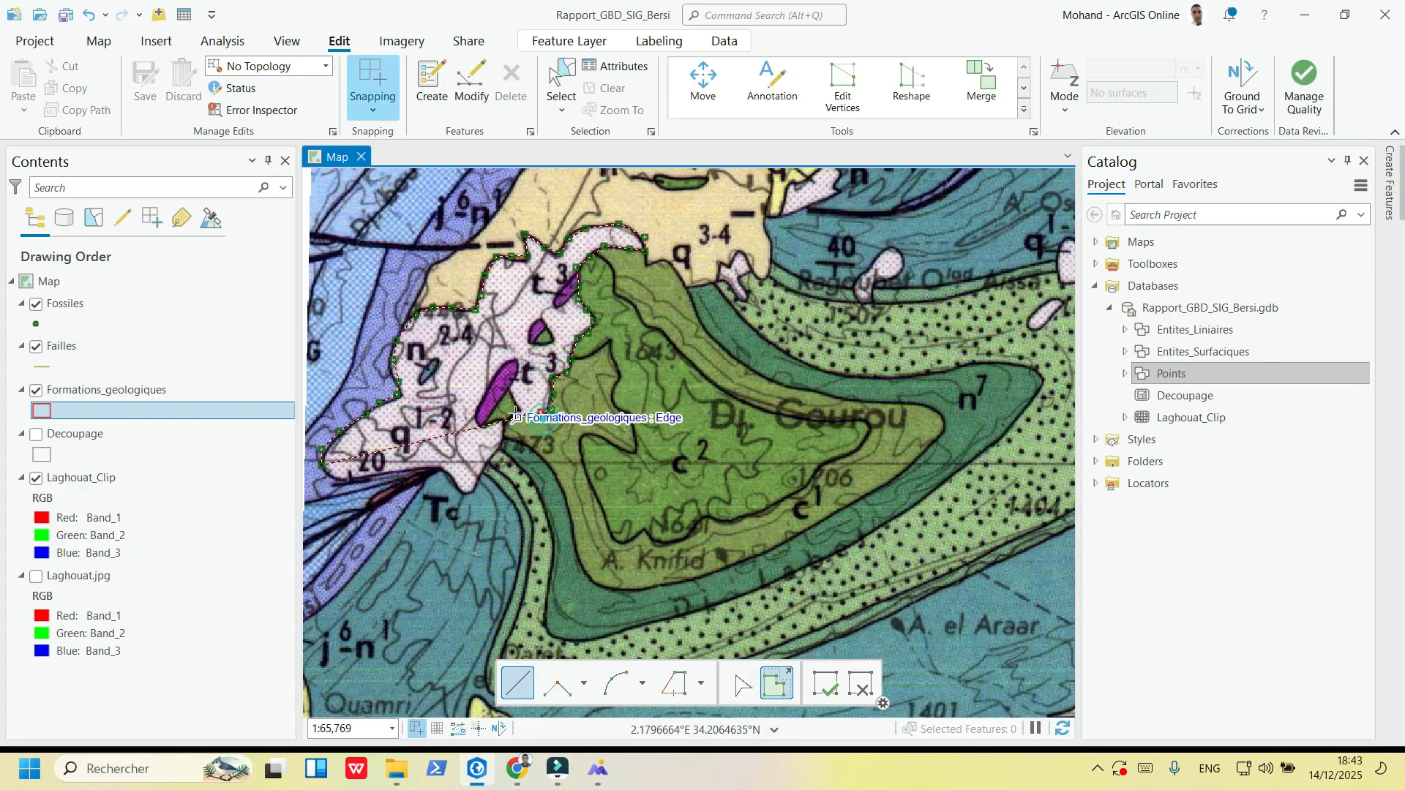
pyautogui.click(517, 406)
pyautogui.click(510, 390)
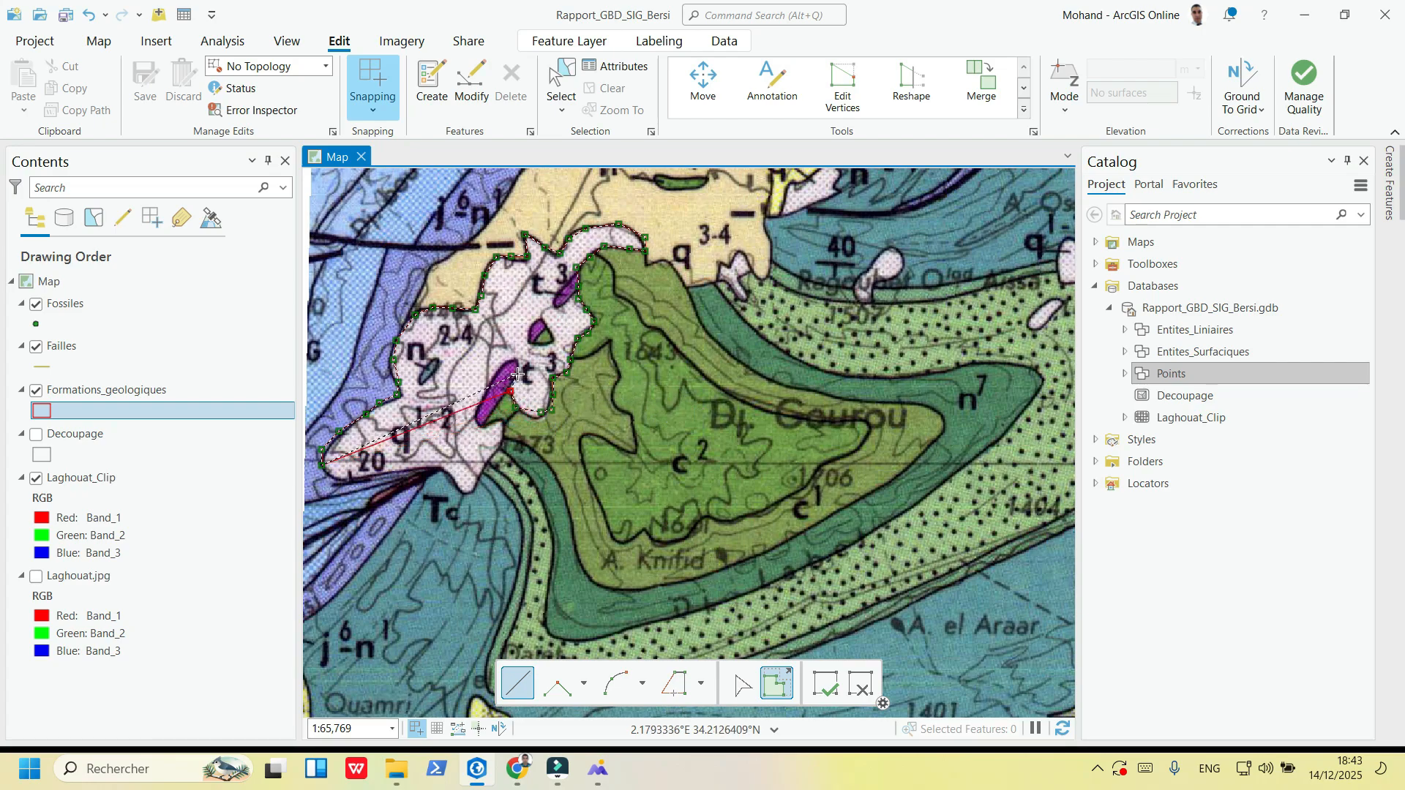
pyautogui.click(494, 374)
pyautogui.click(489, 396)
pyautogui.click(479, 409)
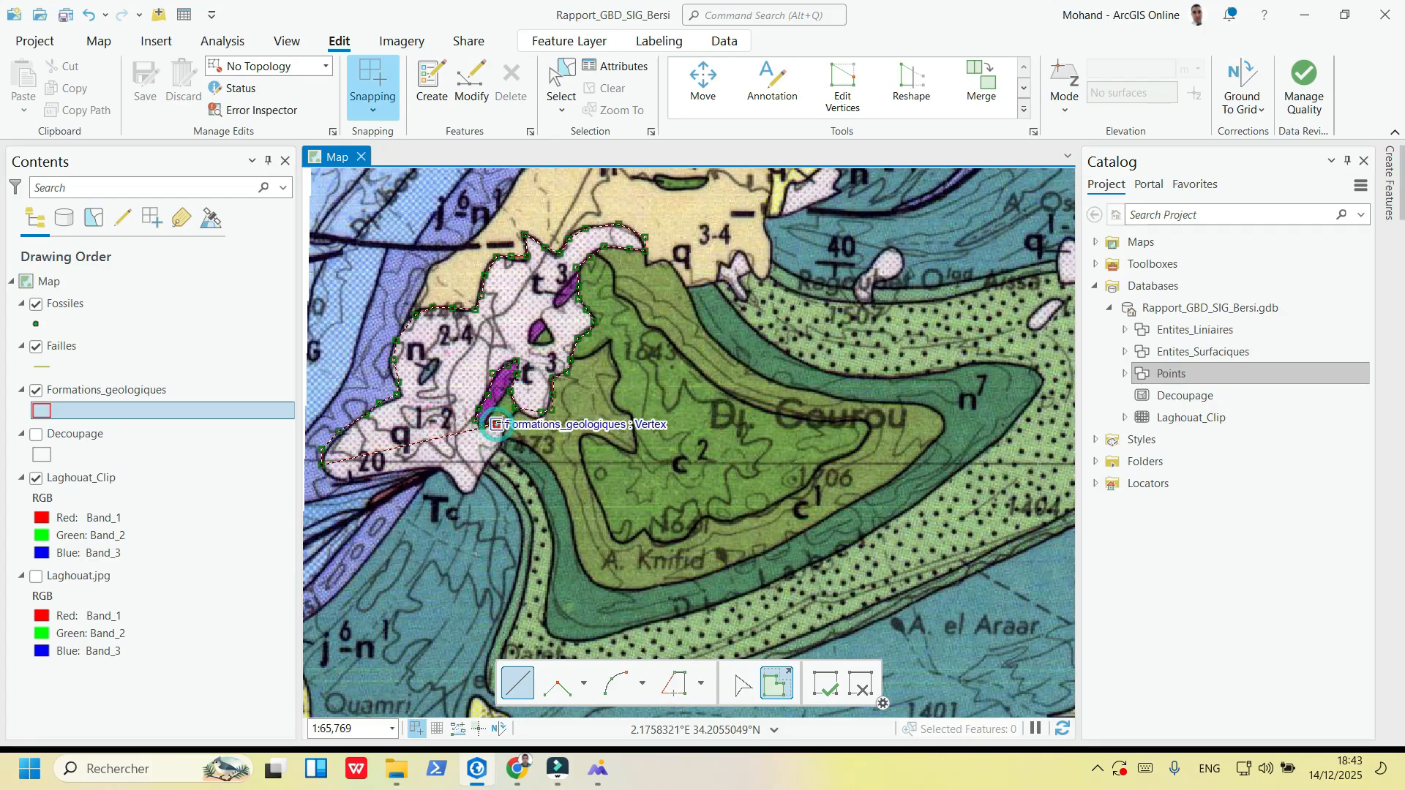
# - Trace the southern and lower-left boundary past label 20 and finish the q polygon
pyautogui.click(504, 426)
pyautogui.click(501, 441)
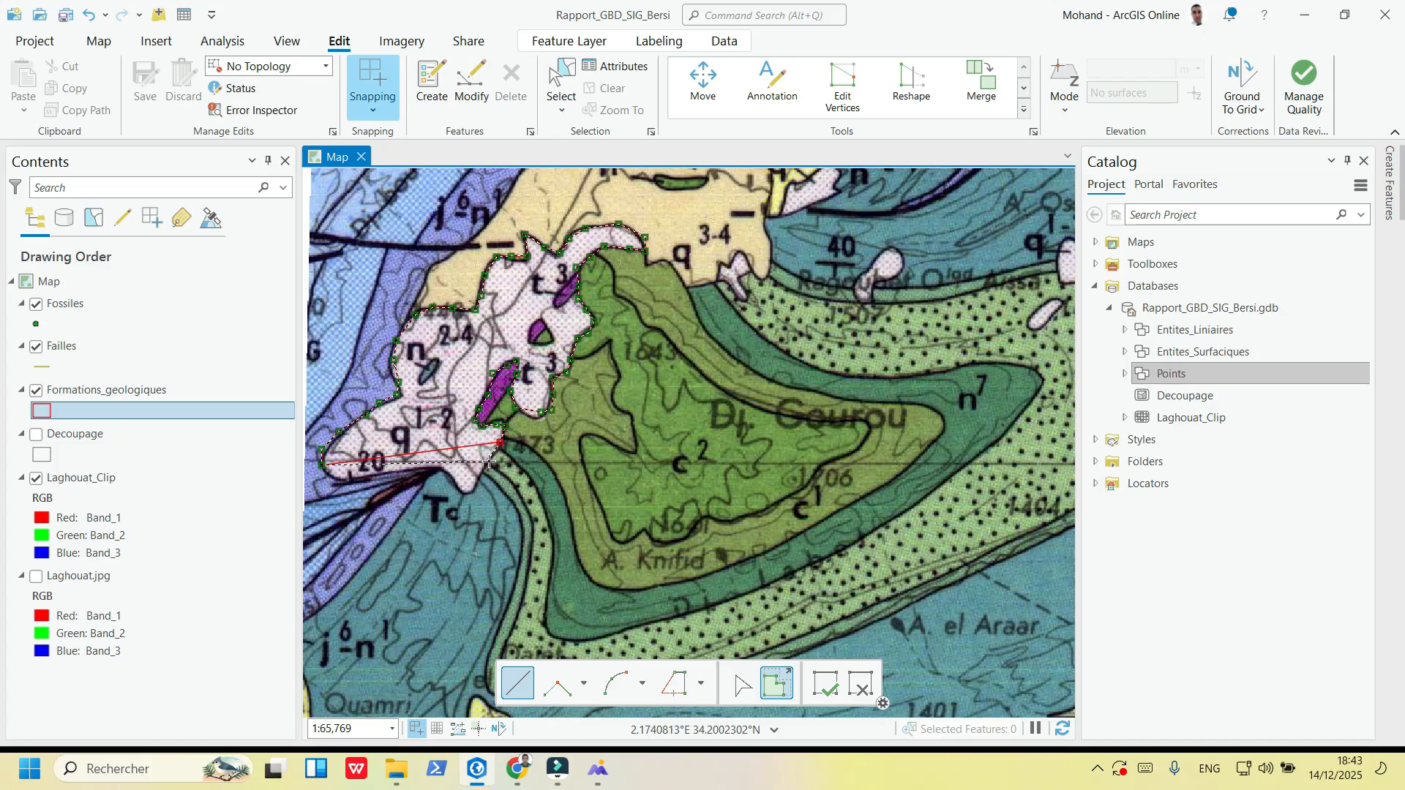
pyautogui.click(492, 458)
pyautogui.click(480, 480)
pyautogui.click(465, 489)
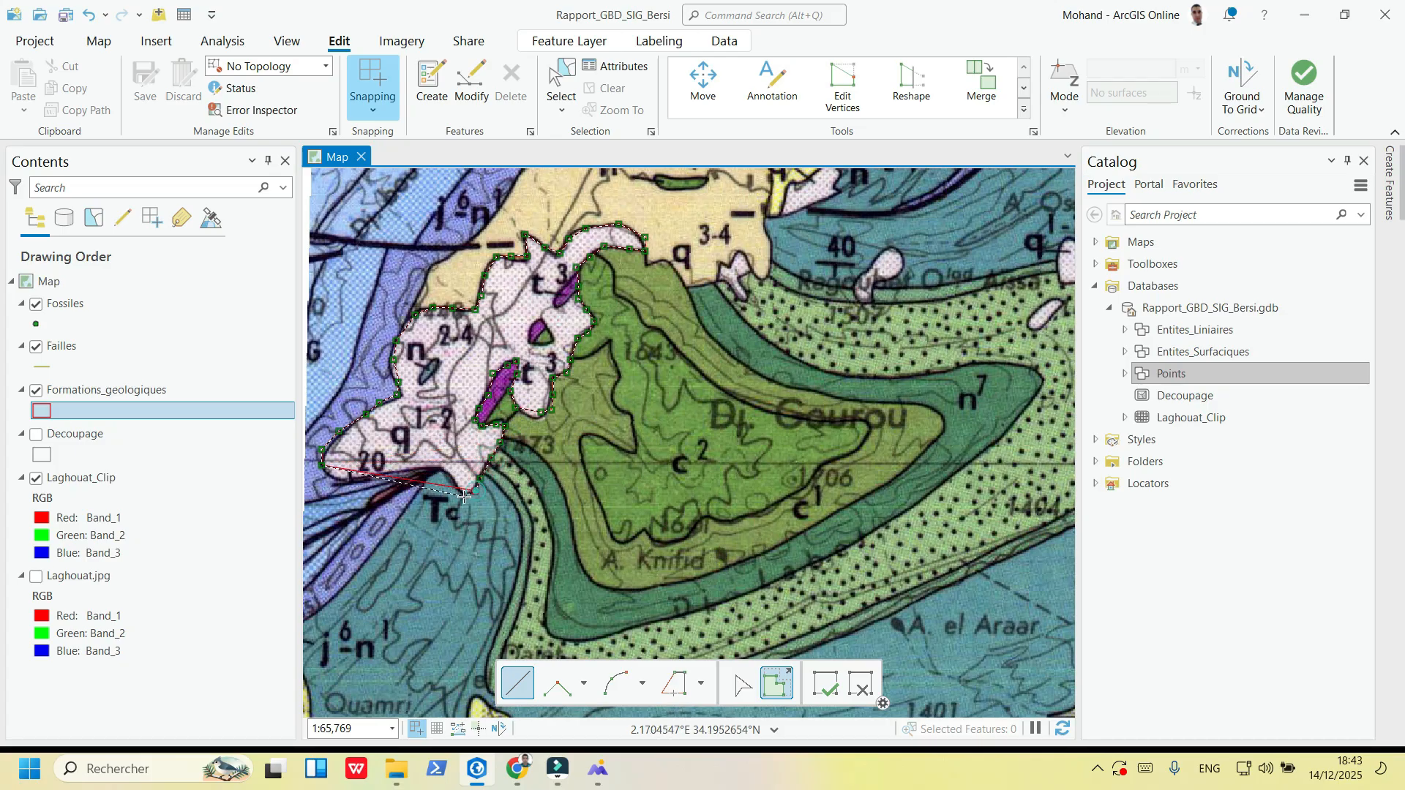
pyautogui.click(432, 463)
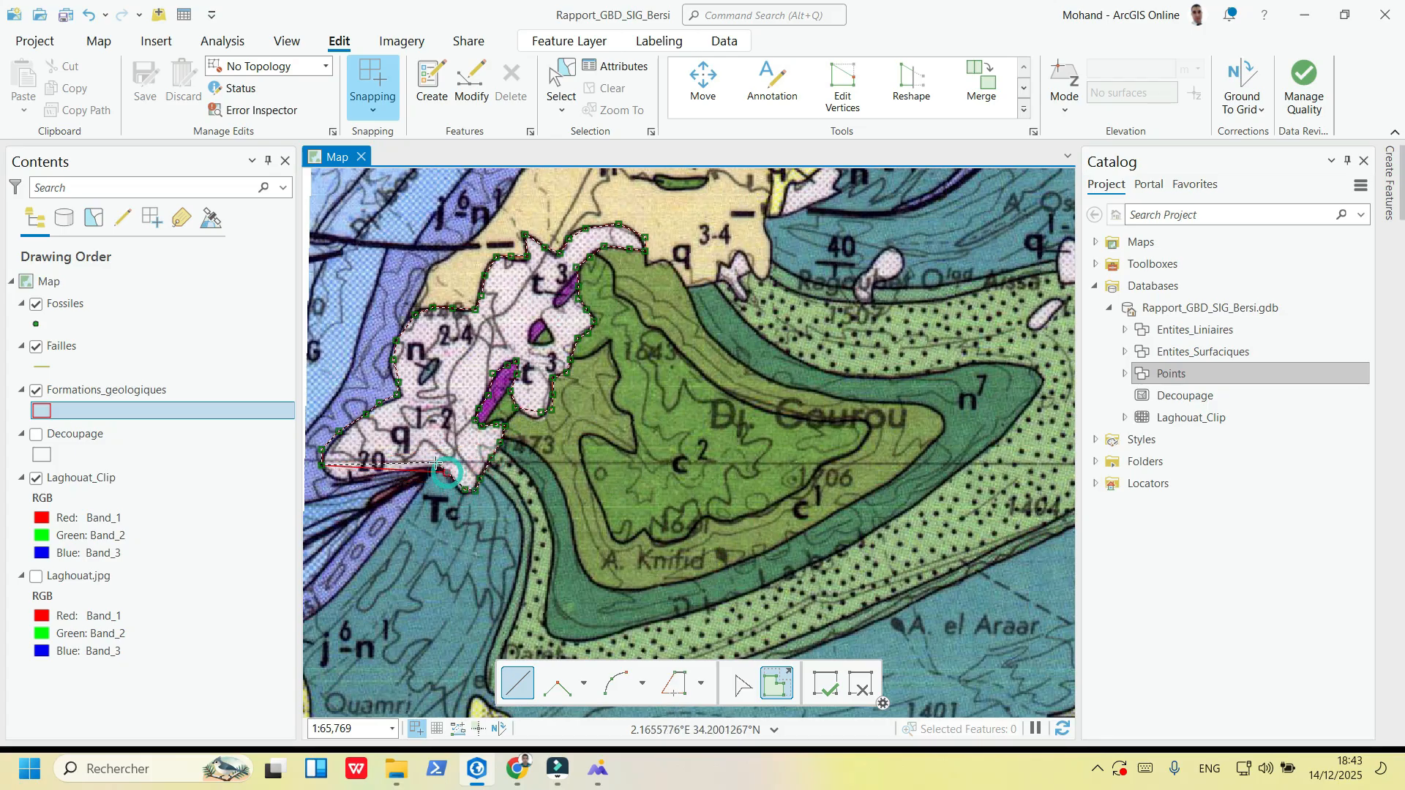
pyautogui.click(387, 472)
pyautogui.click(354, 481)
pyautogui.click(339, 477)
pyautogui.doubleClick(328, 476)
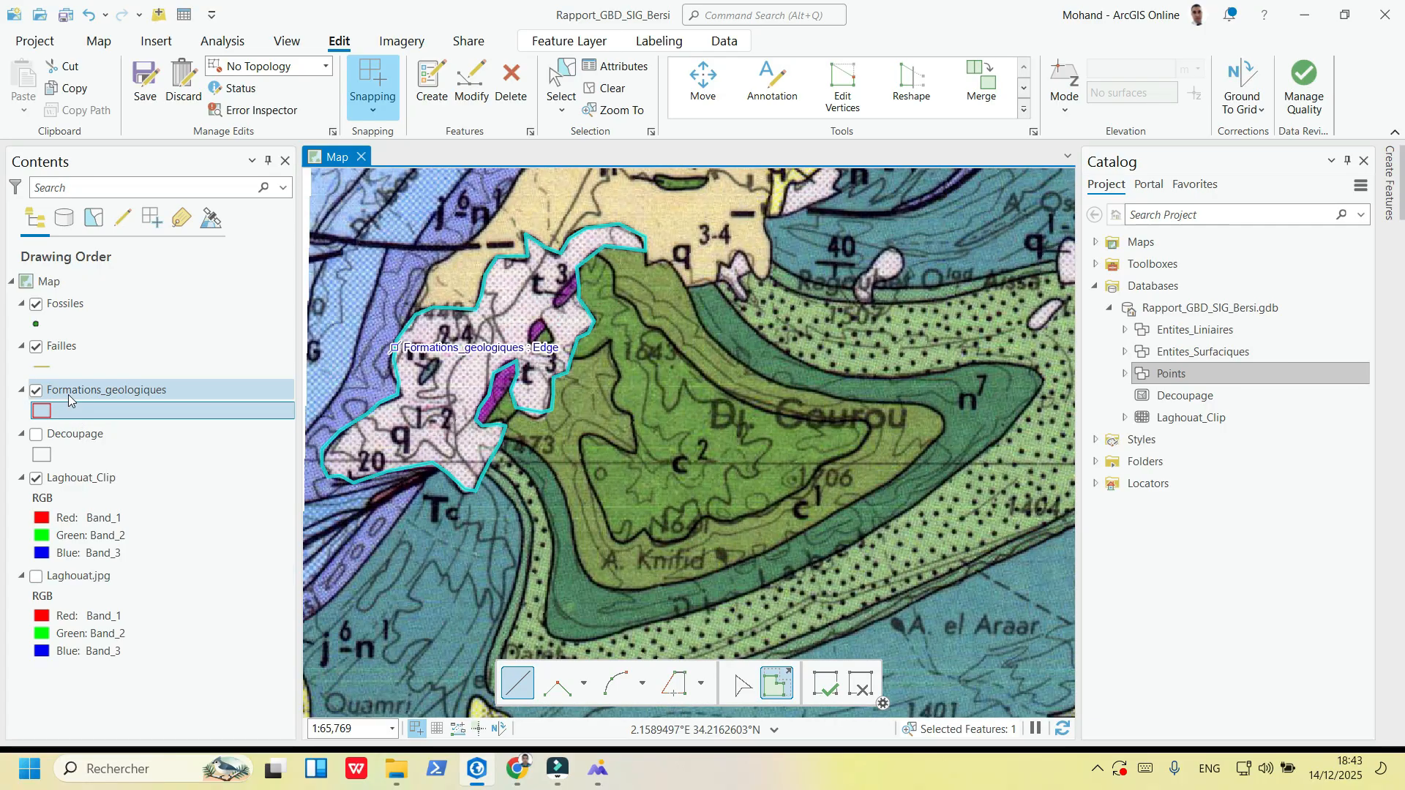
# - Save all edits and open the Formations_geologiques attribute table
pyautogui.click(145, 80)
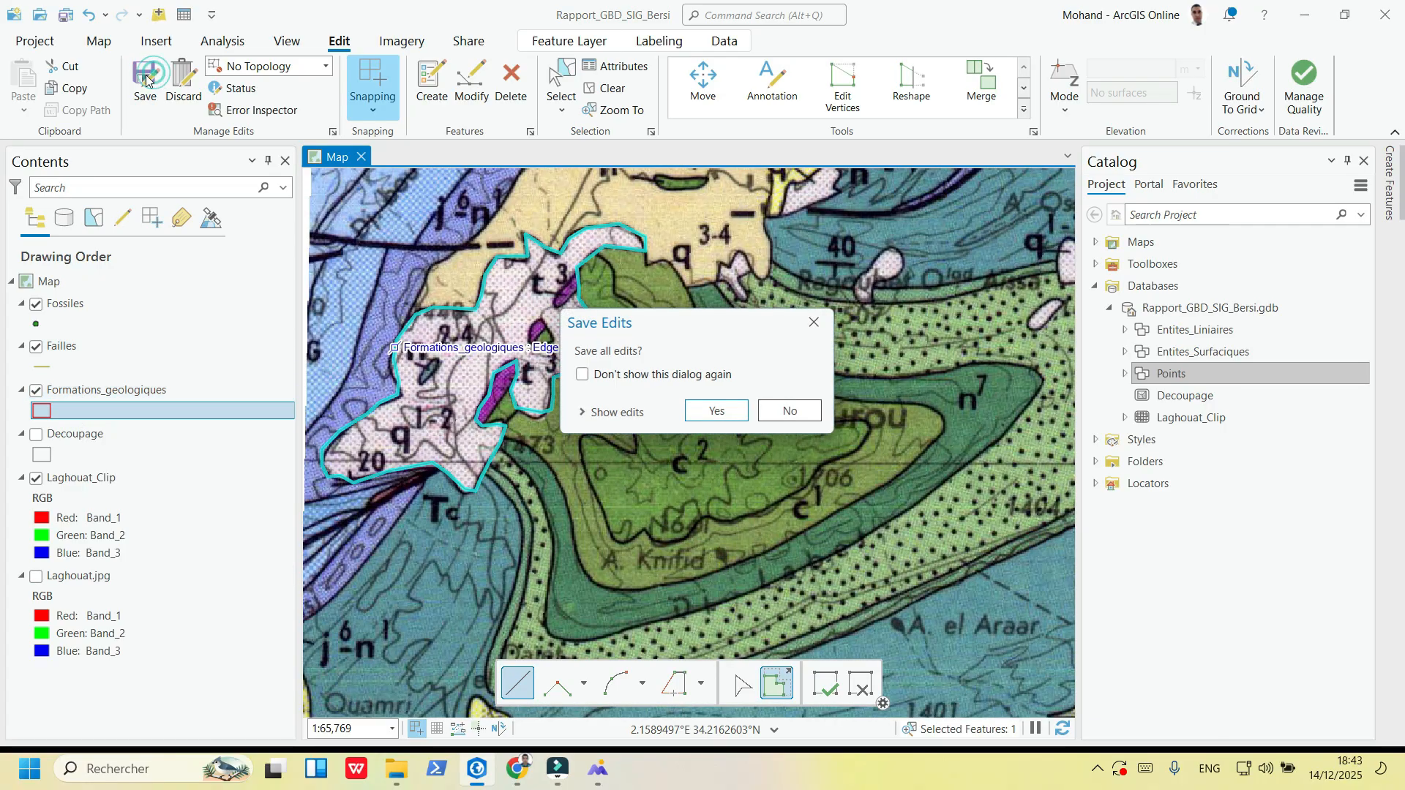
pyautogui.click(715, 412)
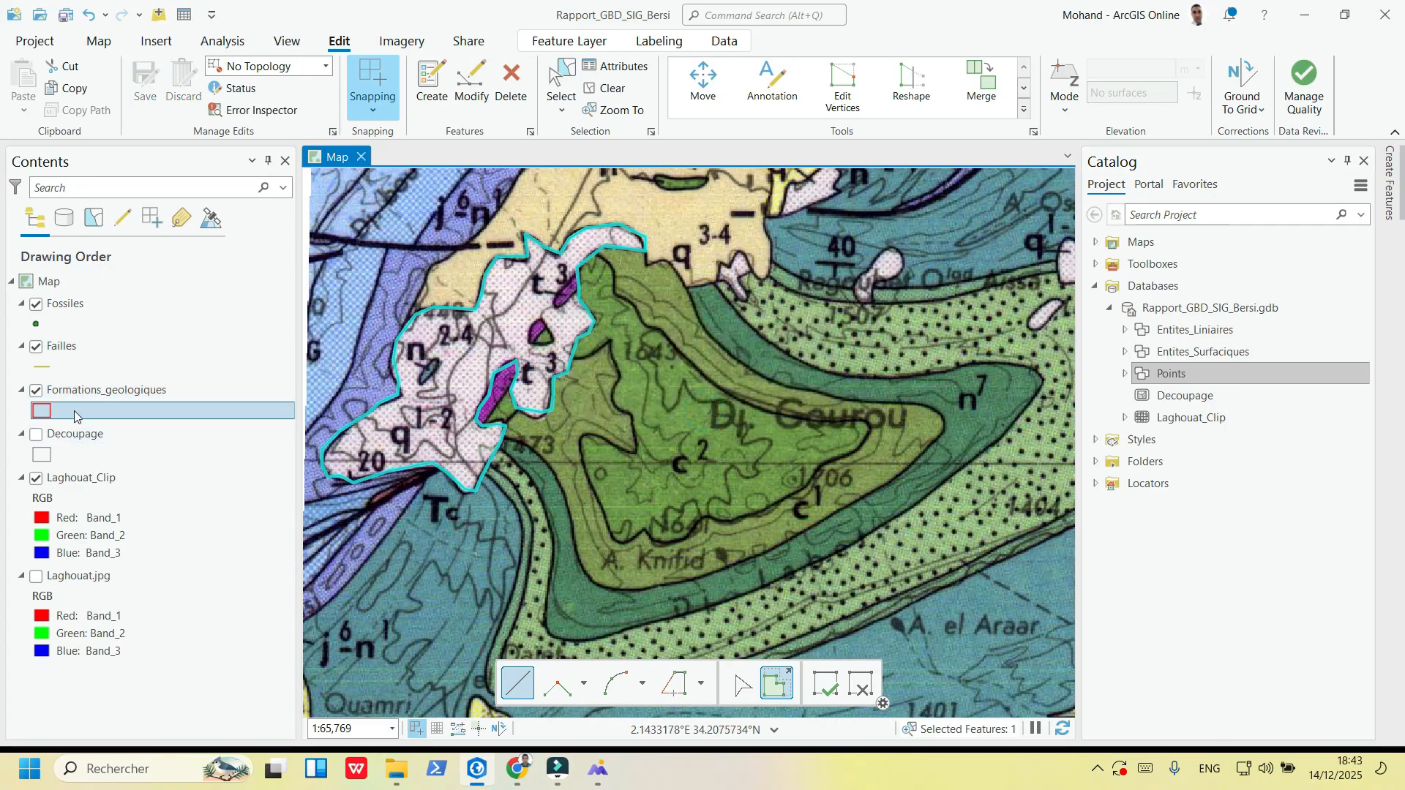
pyautogui.rightClick(77, 389)
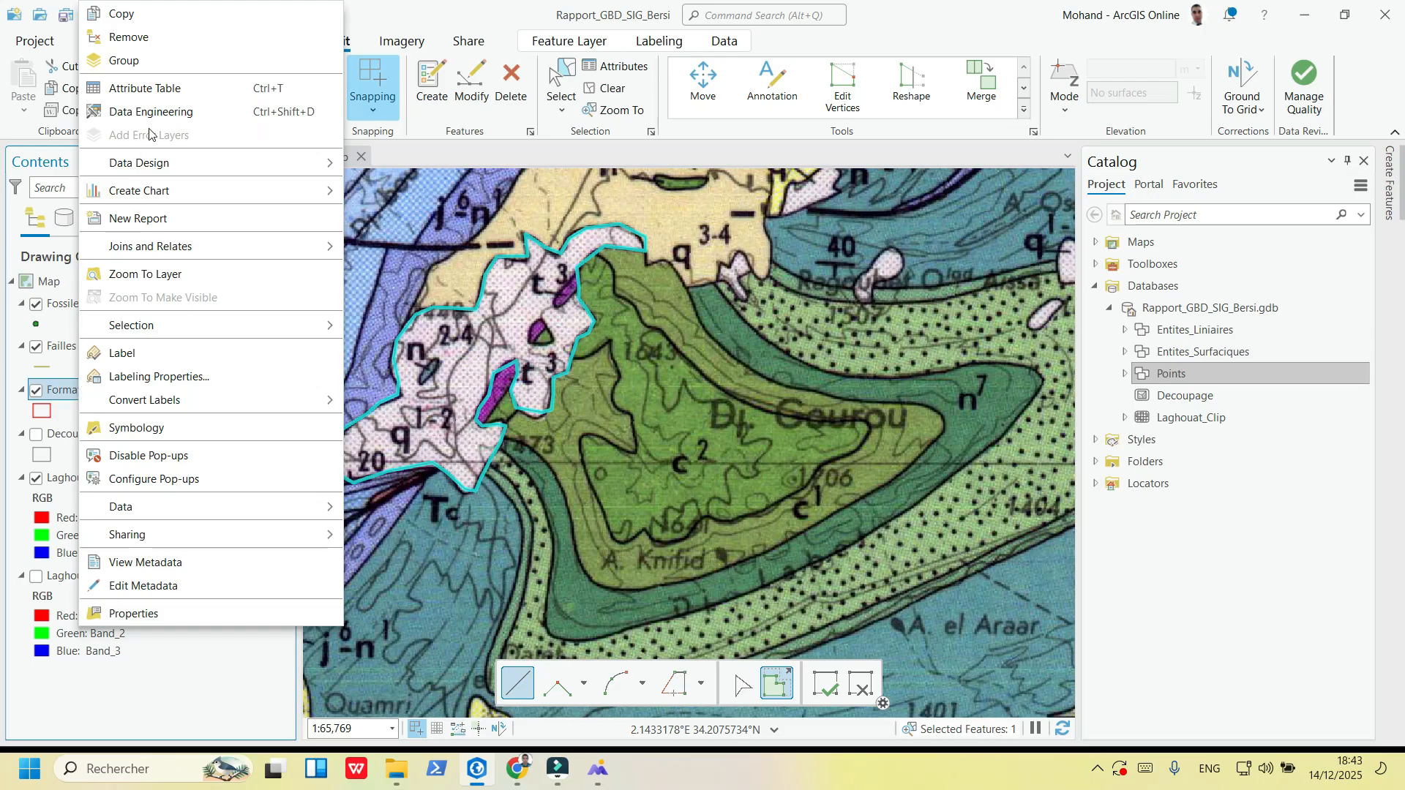
pyautogui.click(144, 92)
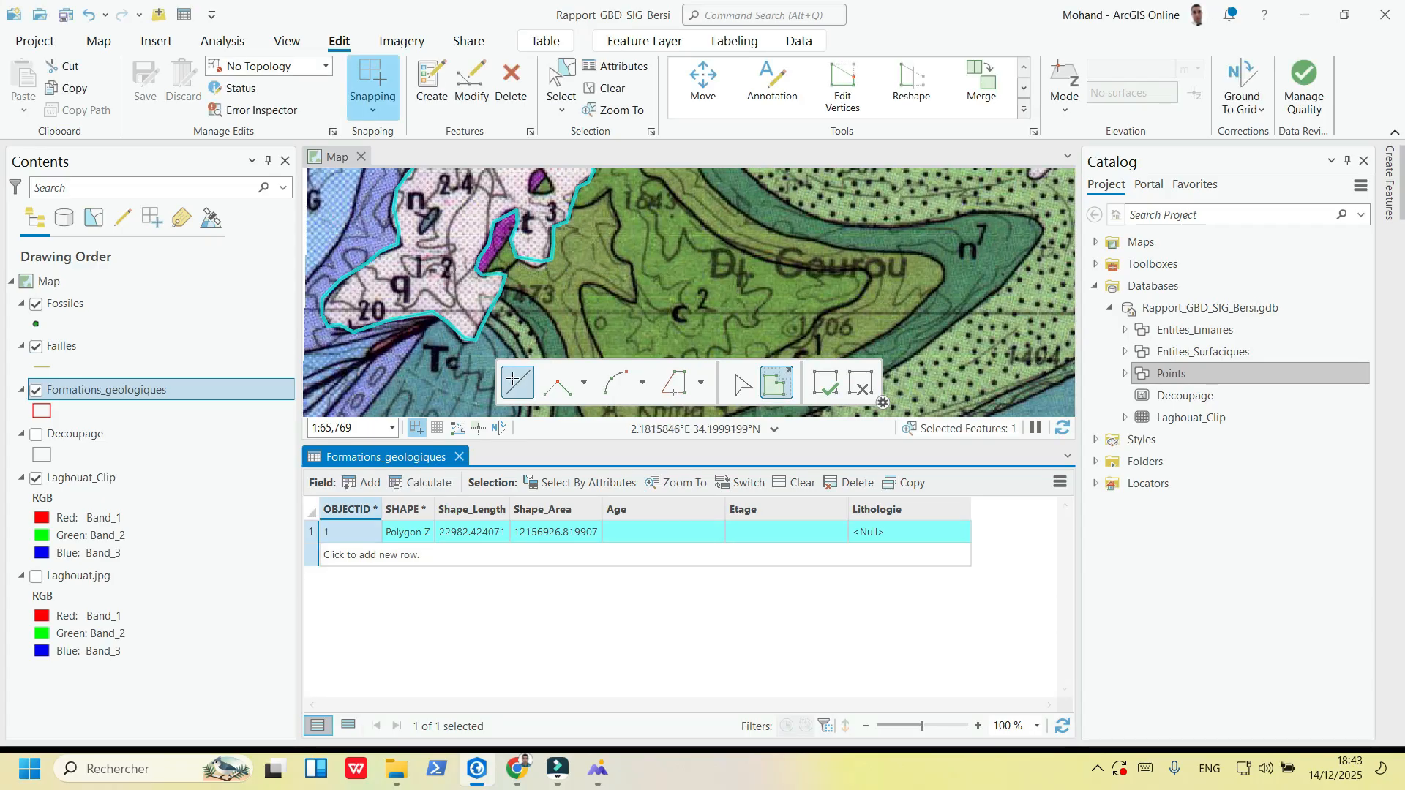
# - Enter Age Quaternaire, Etage Ancien and Lithologie Sables for the new polygon
pyautogui.doubleClick(629, 529)
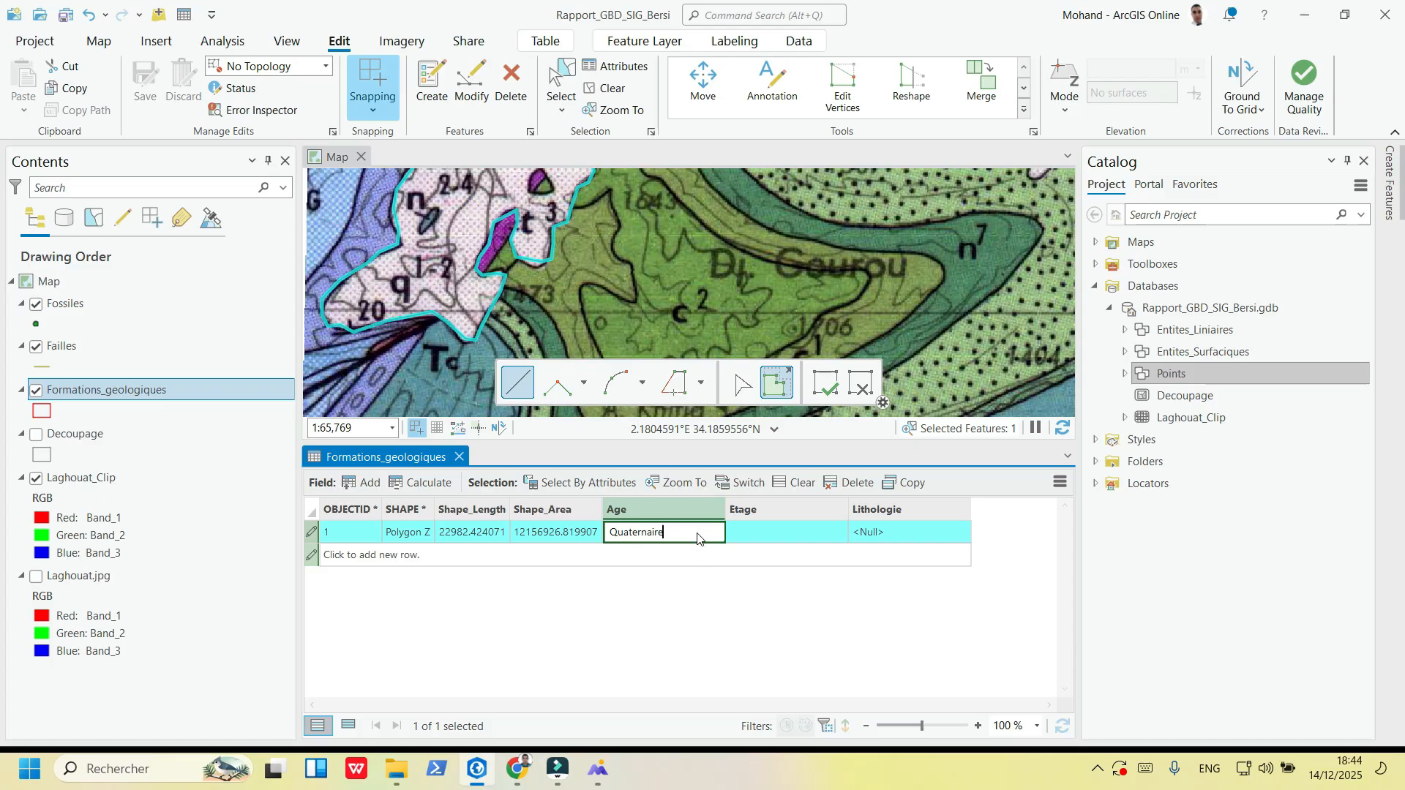
pyautogui.doubleClick(748, 535)
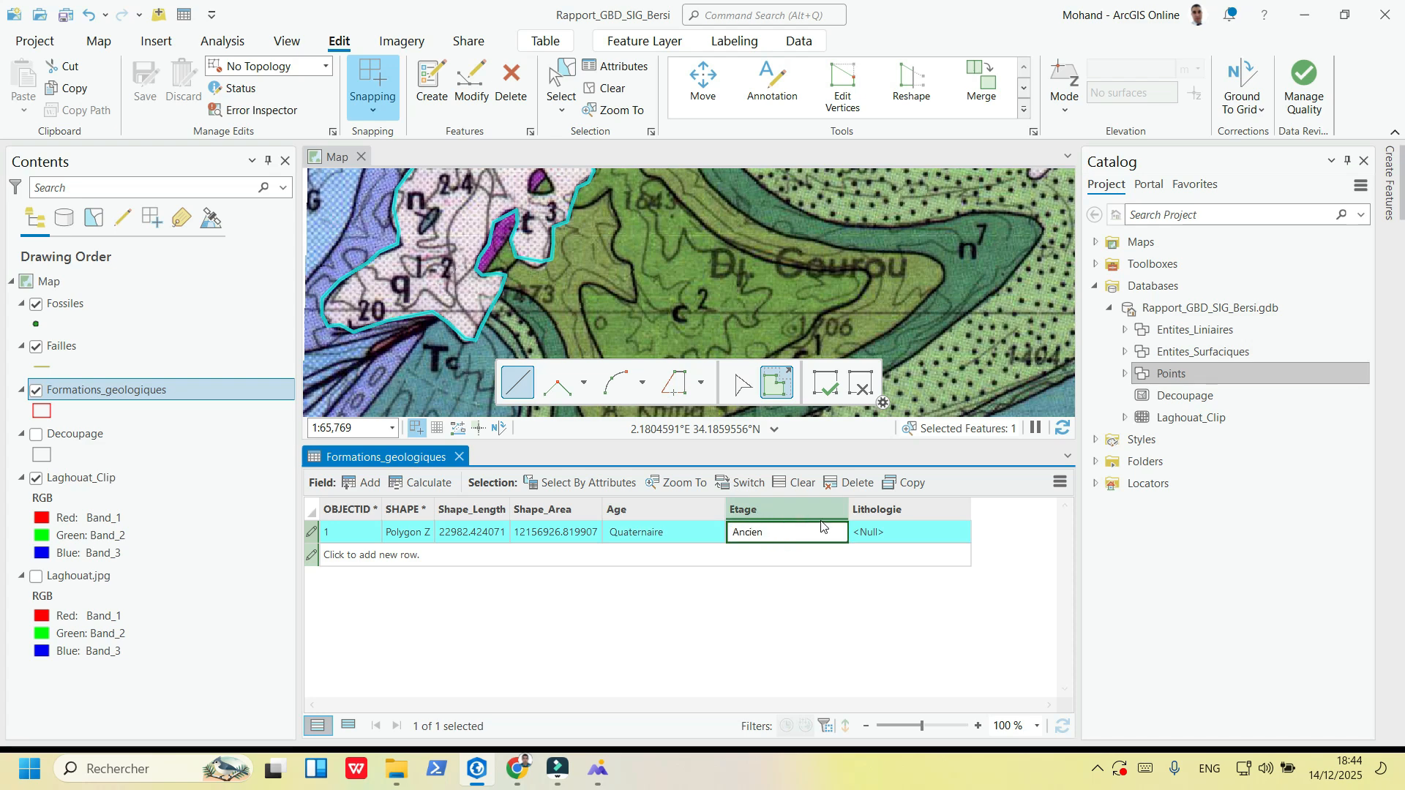
pyautogui.doubleClick(893, 534)
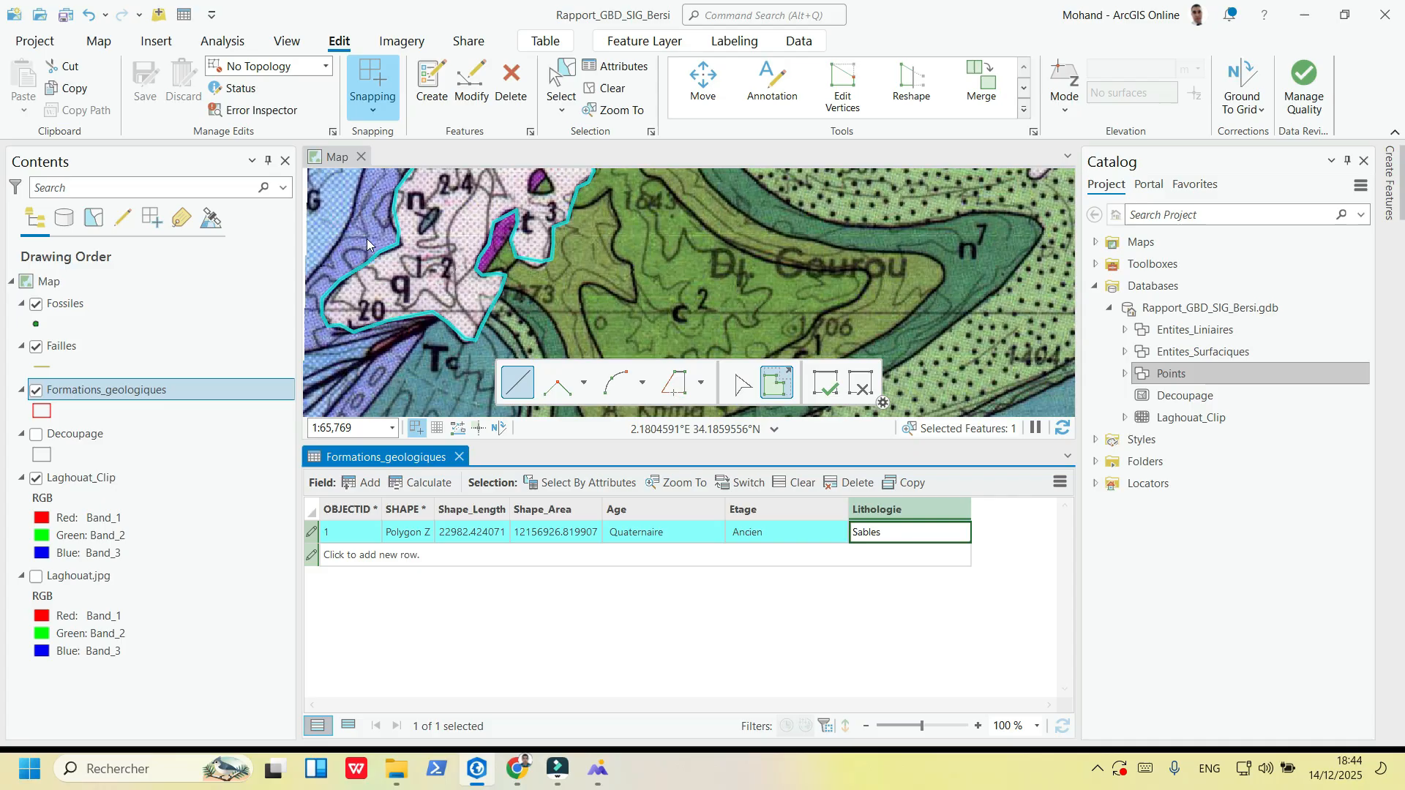
pyautogui.scroll(-4, 596, 277)
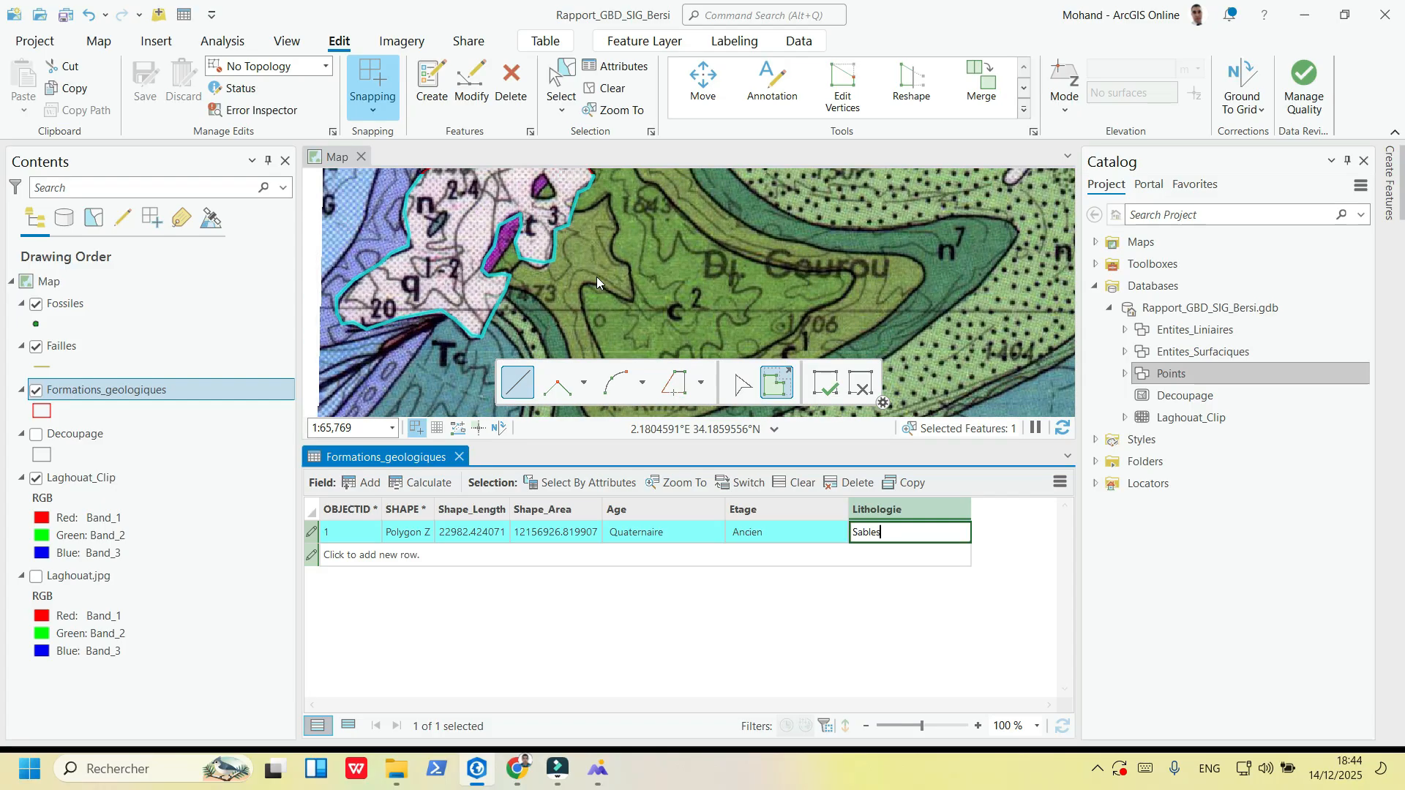
pyautogui.scroll(1, 619, 265)
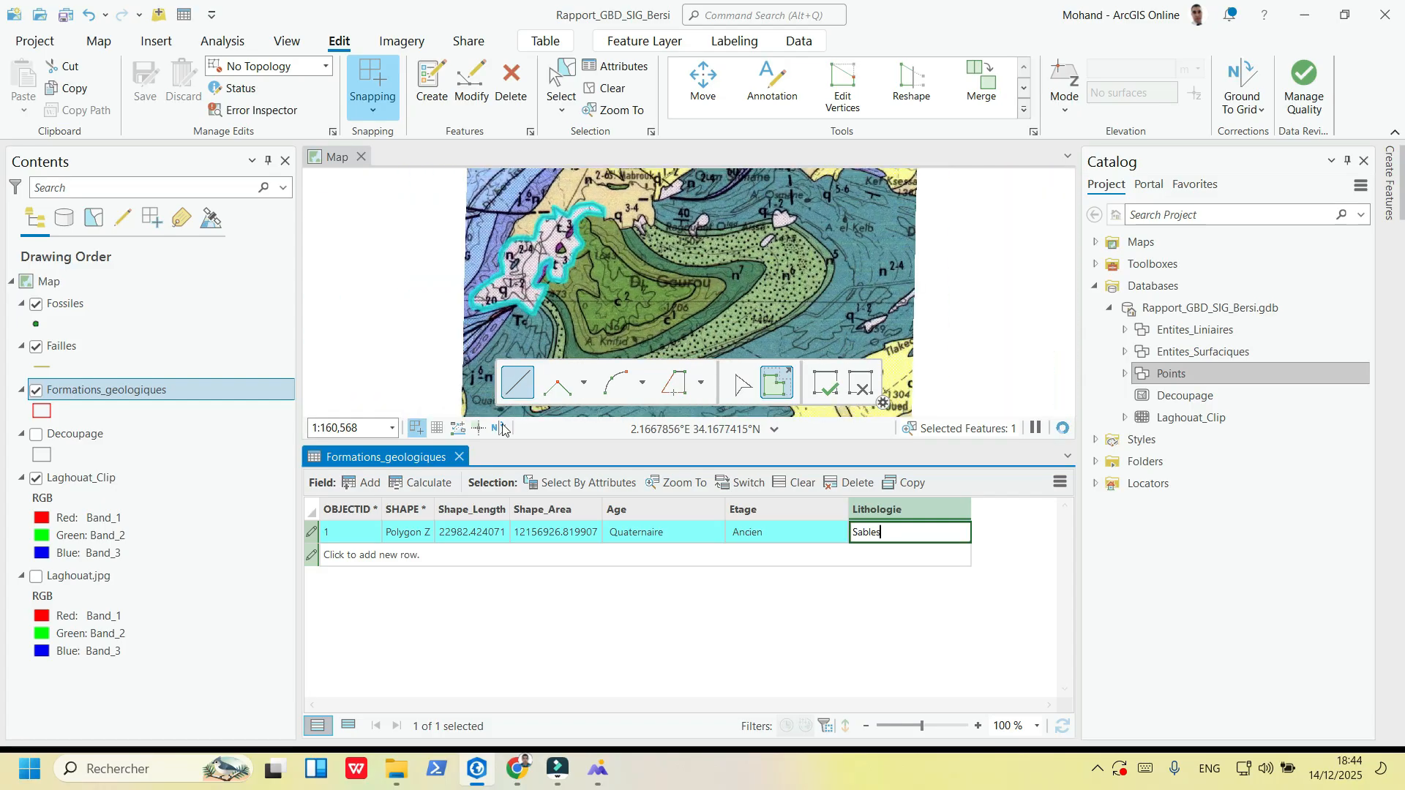
# - Commit Sables as the new polygon's Lithologie value
pyautogui.press('Return')
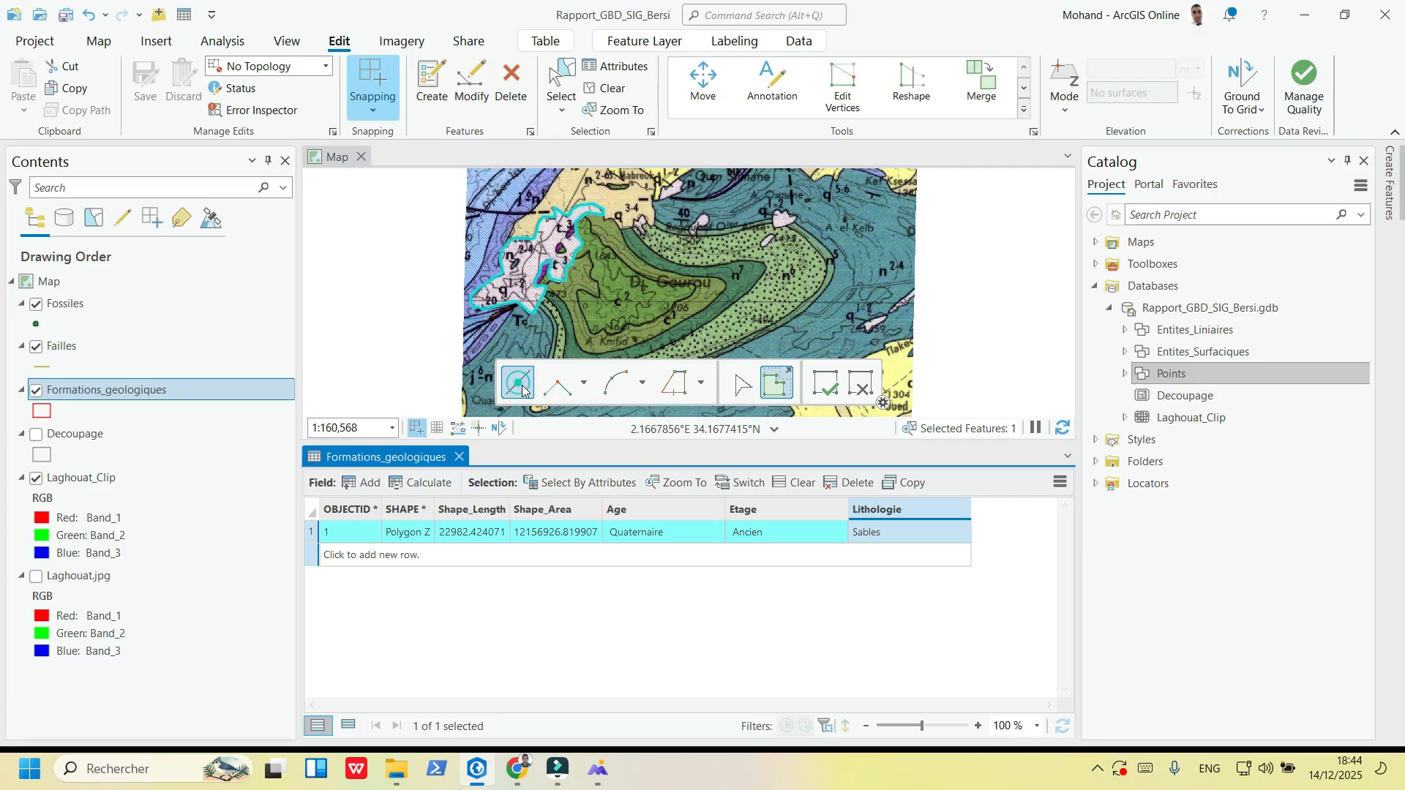
pyautogui.scroll(2, 577, 238)
pyautogui.scroll(-2, 577, 237)
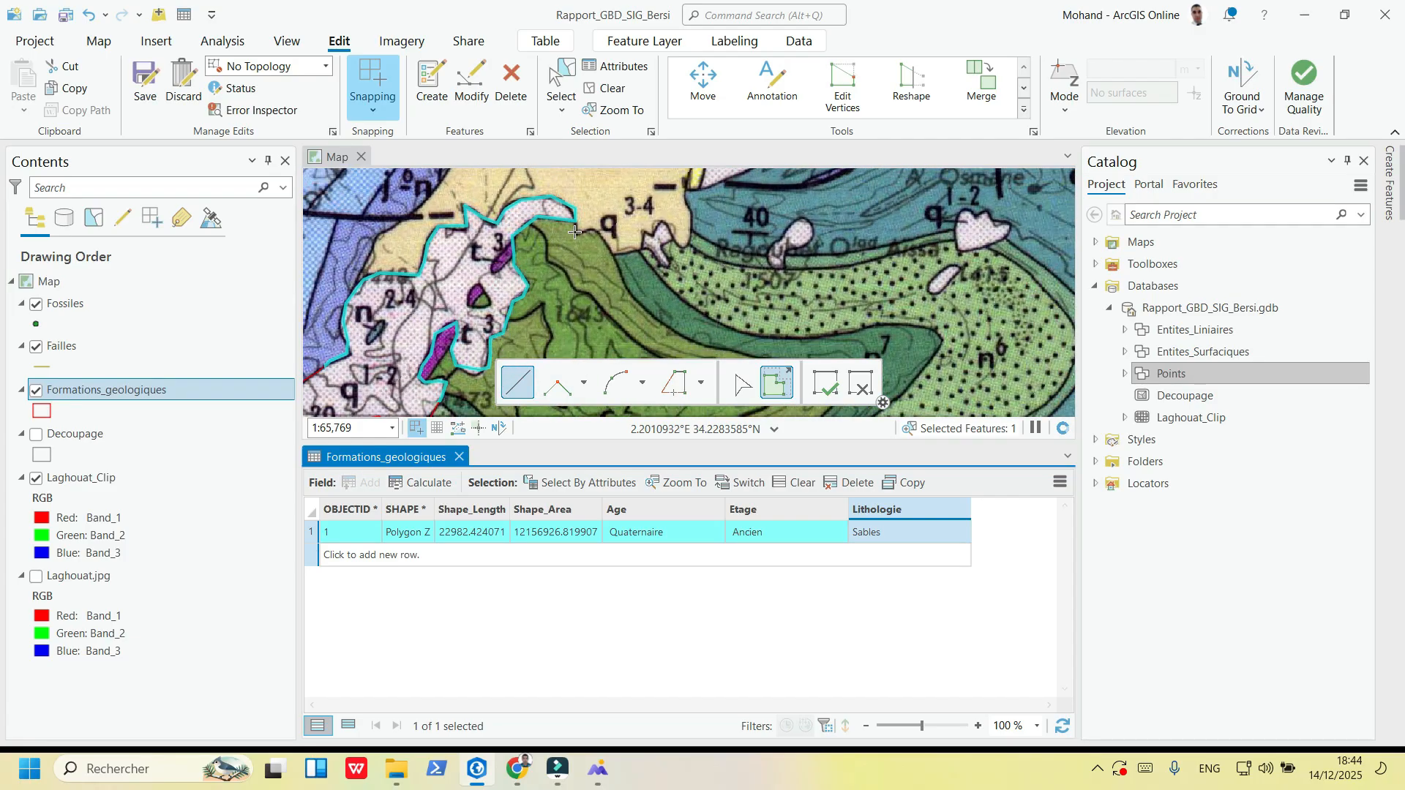
pyautogui.scroll(2, 545, 265)
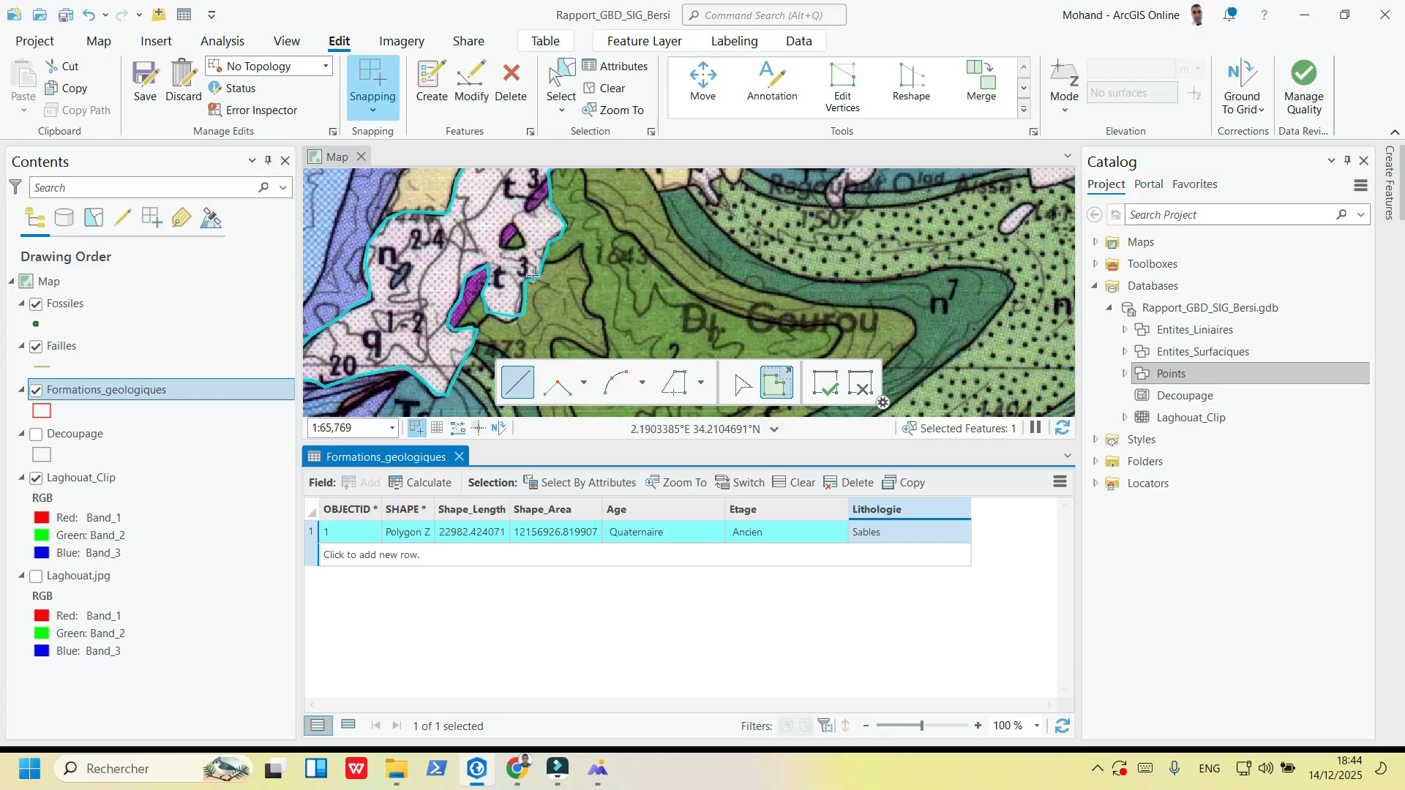
# - Start the second polygon below Dj. Gourou, tracing the c² contour southward
pyautogui.click(548, 262)
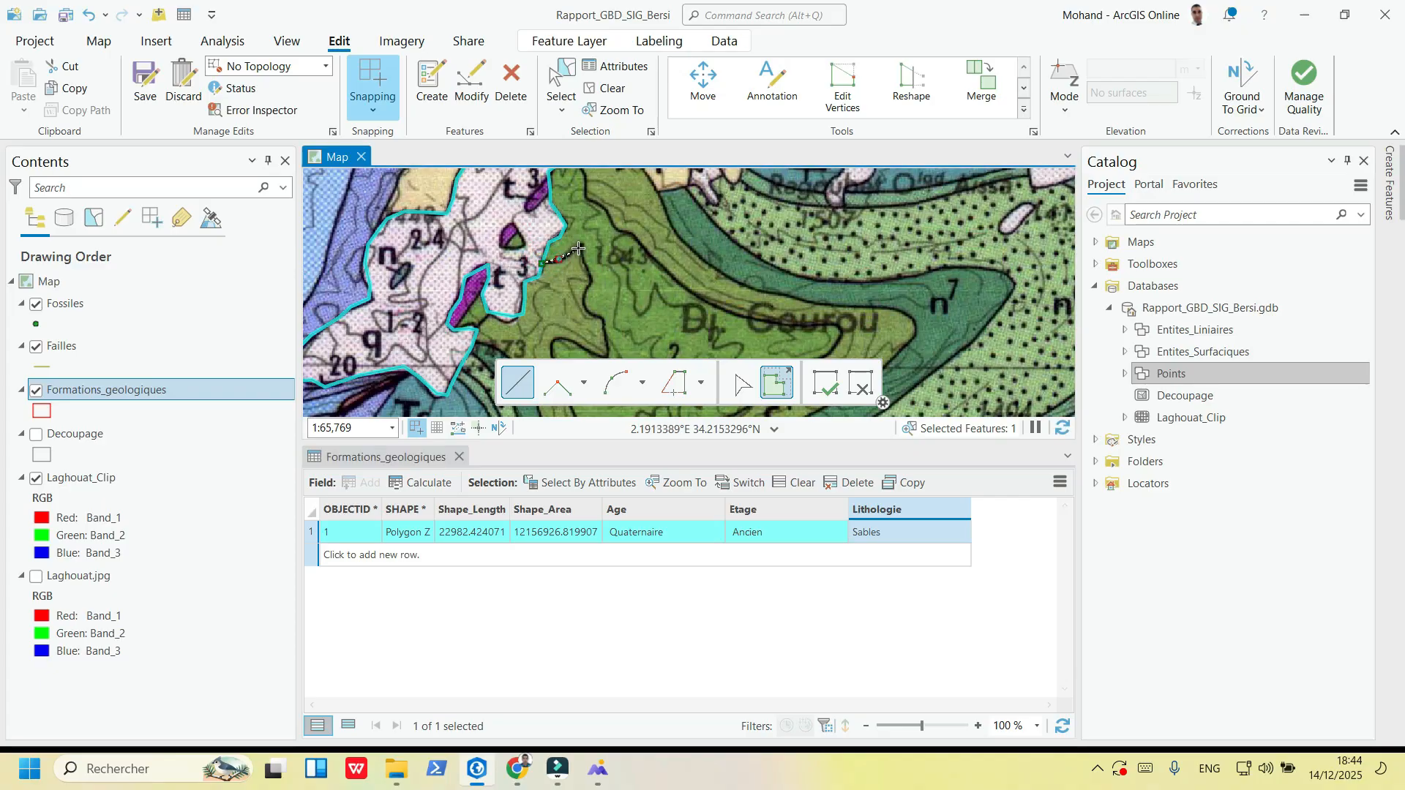
pyautogui.click(578, 248)
pyautogui.click(583, 300)
pyautogui.click(591, 312)
pyautogui.click(604, 321)
pyautogui.press('Down')
pyautogui.press('Down')
pyautogui.press('Down')
pyautogui.press('Down')
pyautogui.press('Down')
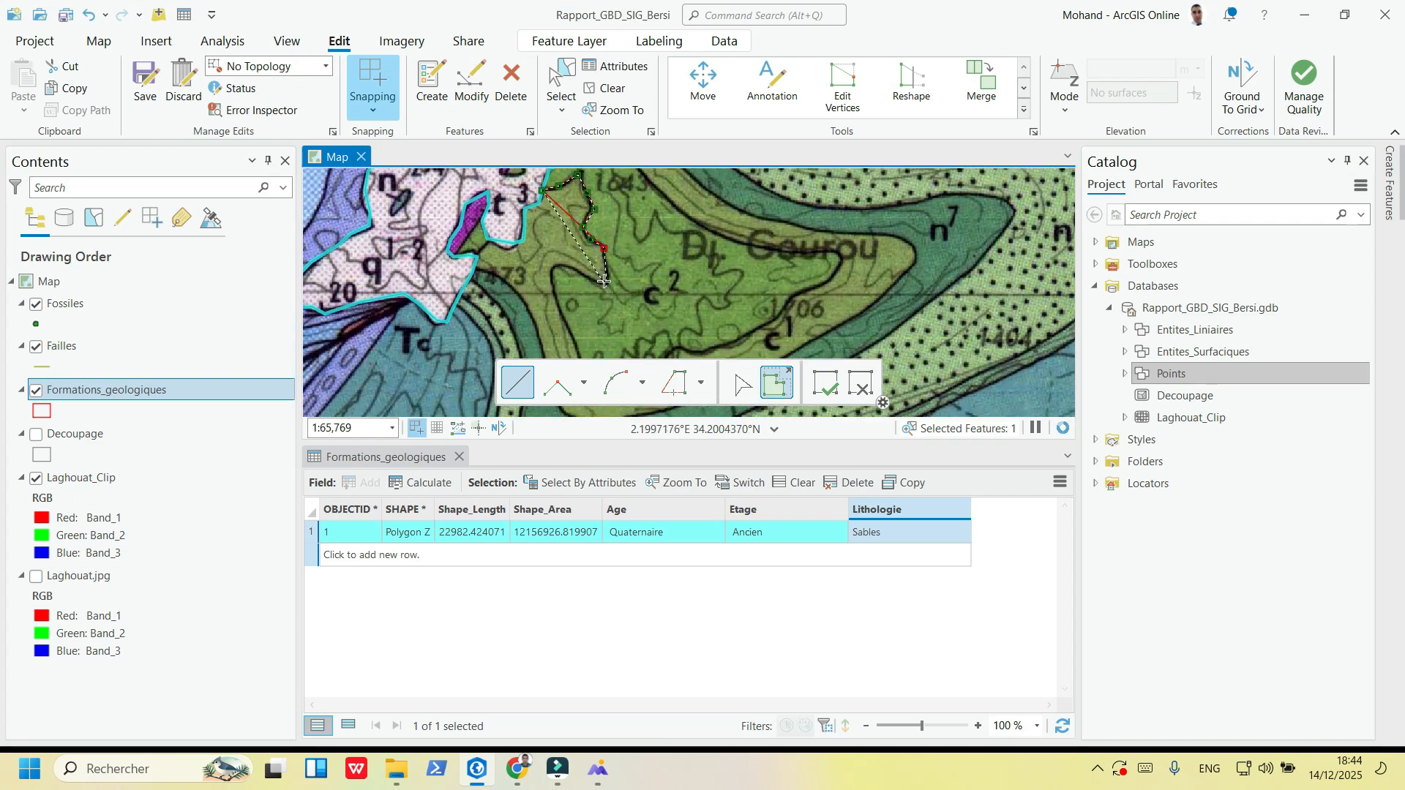
pyautogui.click(606, 266)
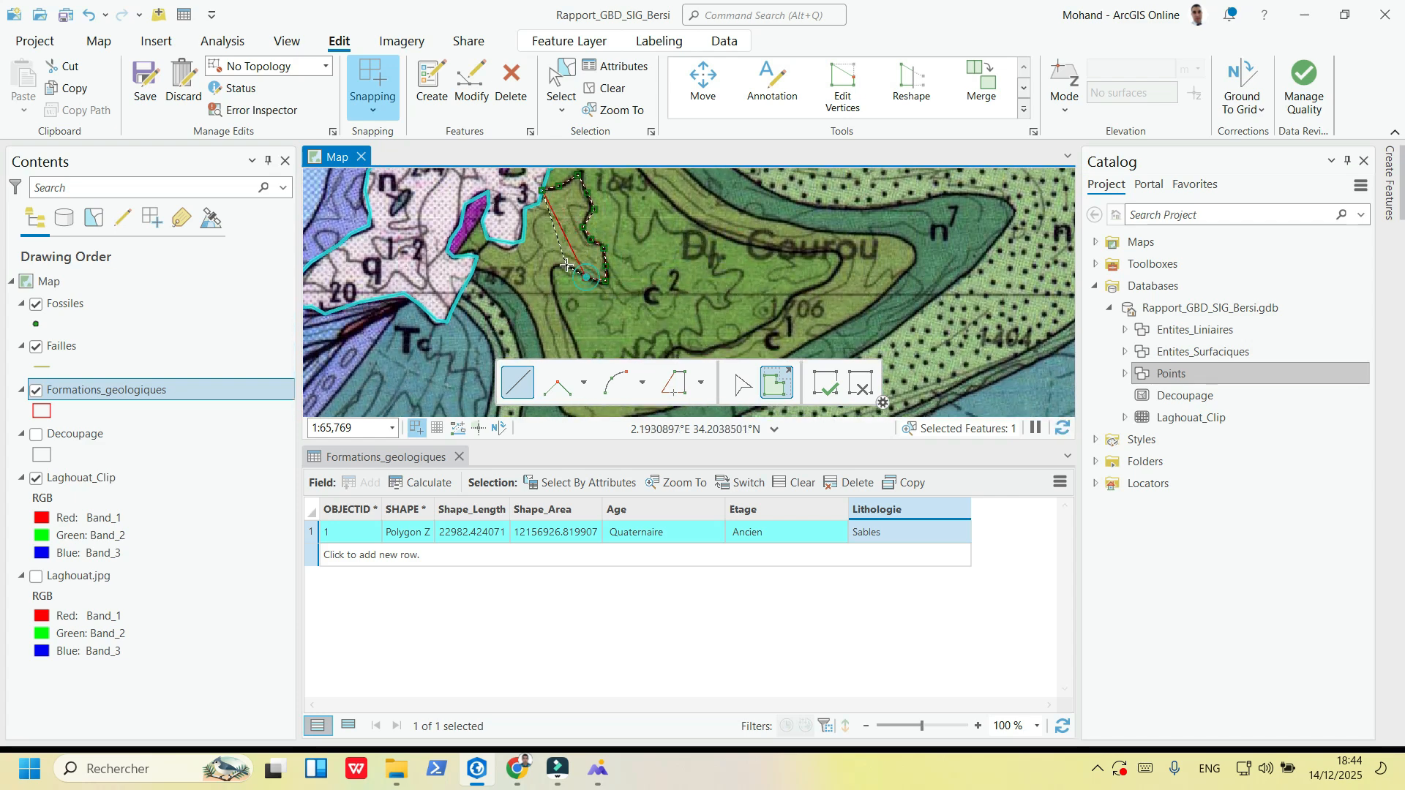
pyautogui.click(567, 324)
pyautogui.press('Down')
pyautogui.press('Down')
pyautogui.press('Down')
pyautogui.press('Down')
pyautogui.press('Down')
pyautogui.press('Down')
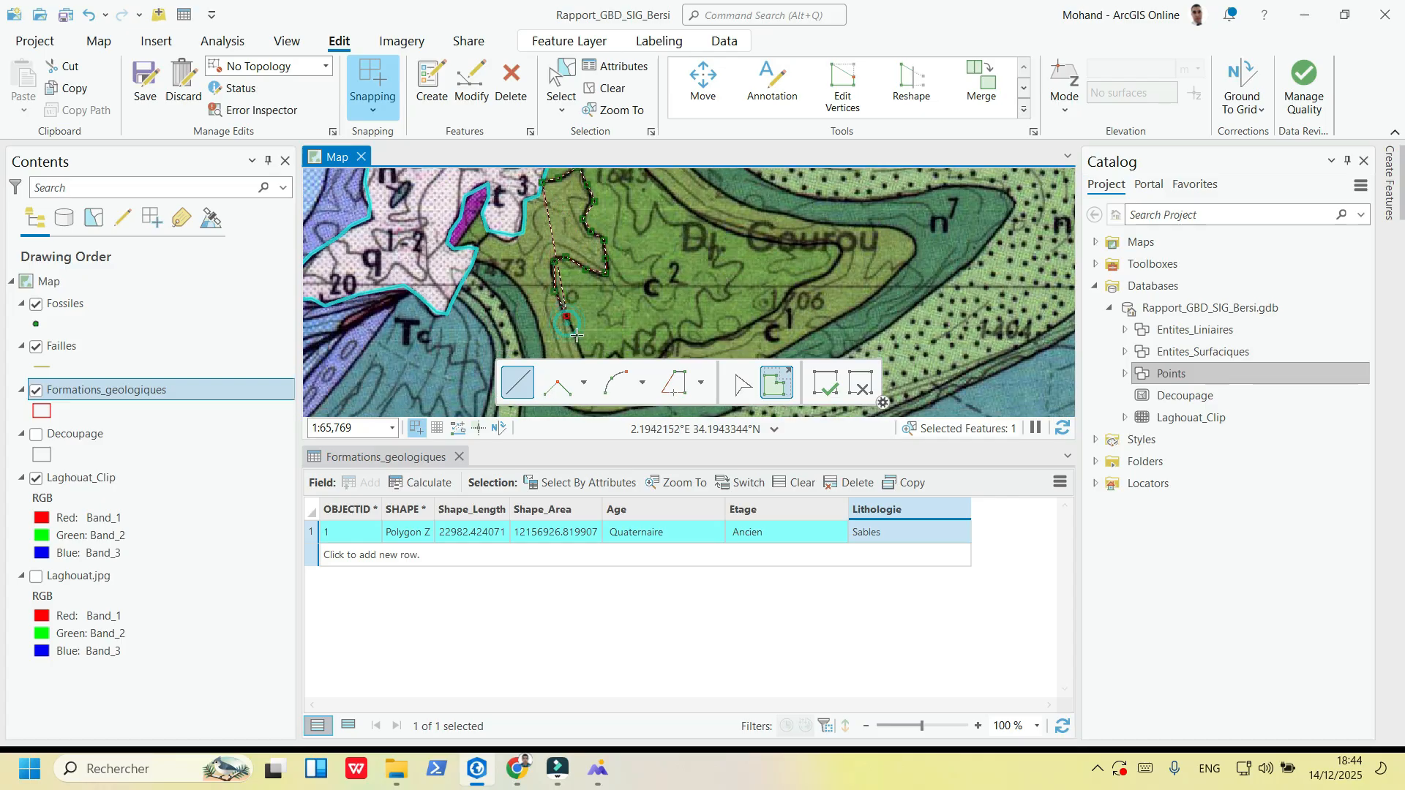
# - Continue the c² outline eastward along the contour
pyautogui.click(601, 288)
pyautogui.click(613, 272)
pyautogui.click(631, 283)
pyautogui.click(668, 262)
pyautogui.click(692, 264)
pyautogui.click(717, 260)
pyautogui.click(743, 246)
pyautogui.click(766, 234)
pyautogui.click(785, 218)
pyautogui.press('Up')
pyautogui.press('Up')
pyautogui.press('Up')
pyautogui.press('Up')
pyautogui.press('Up')
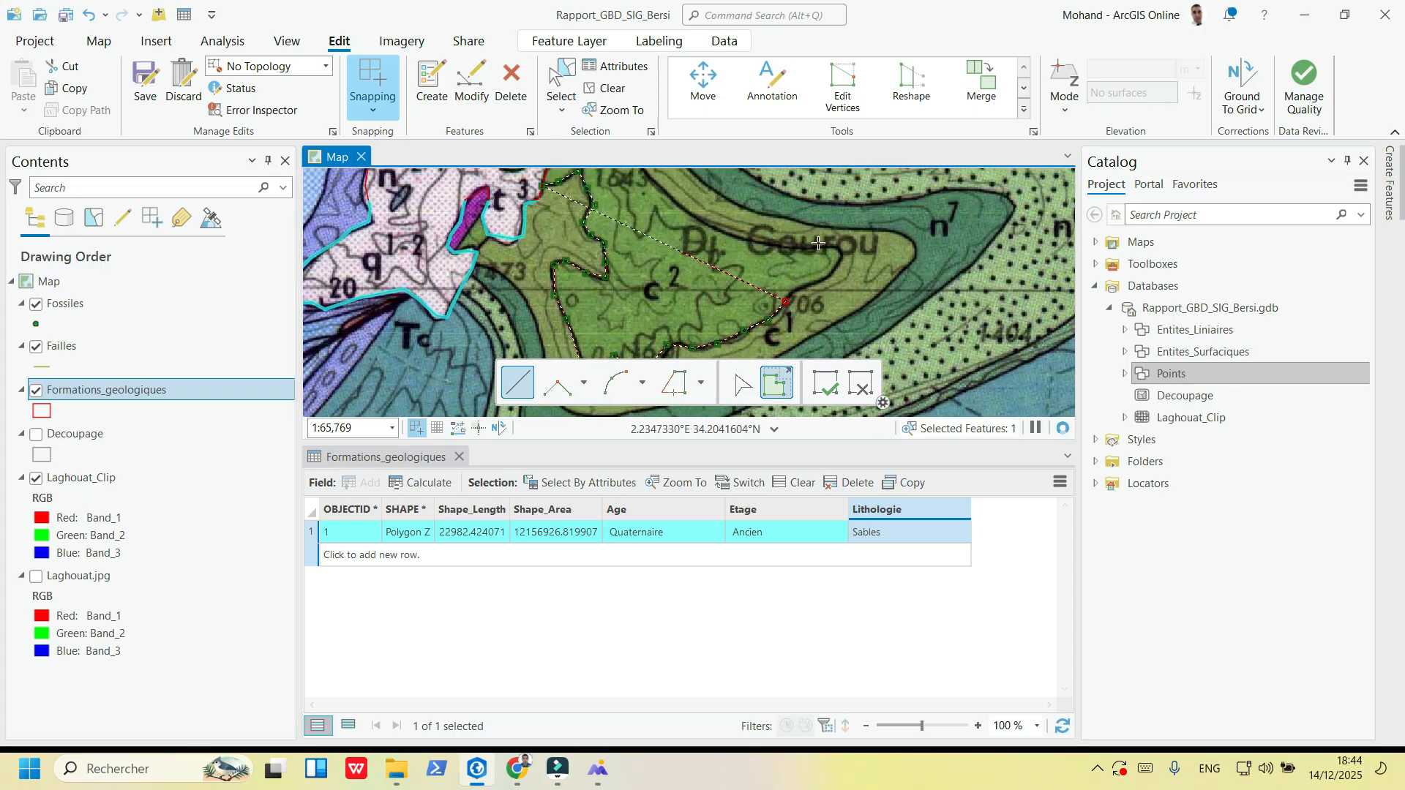
# - Trace the c² outline back westward along its northern contour
pyautogui.click(796, 300)
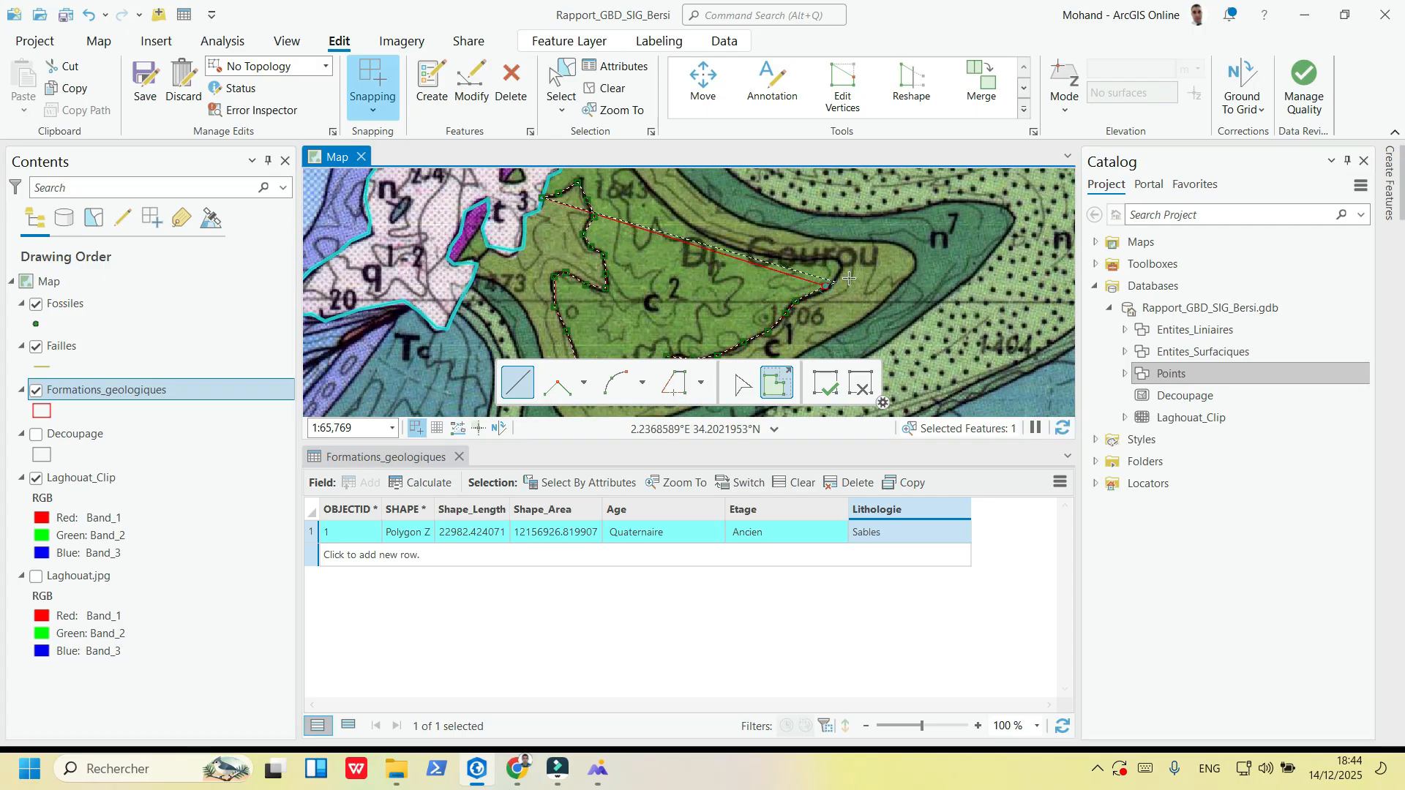
pyautogui.scroll(4, 813, 292)
pyautogui.click(822, 238)
pyautogui.click(791, 231)
pyautogui.click(737, 231)
pyautogui.click(681, 229)
pyautogui.click(631, 217)
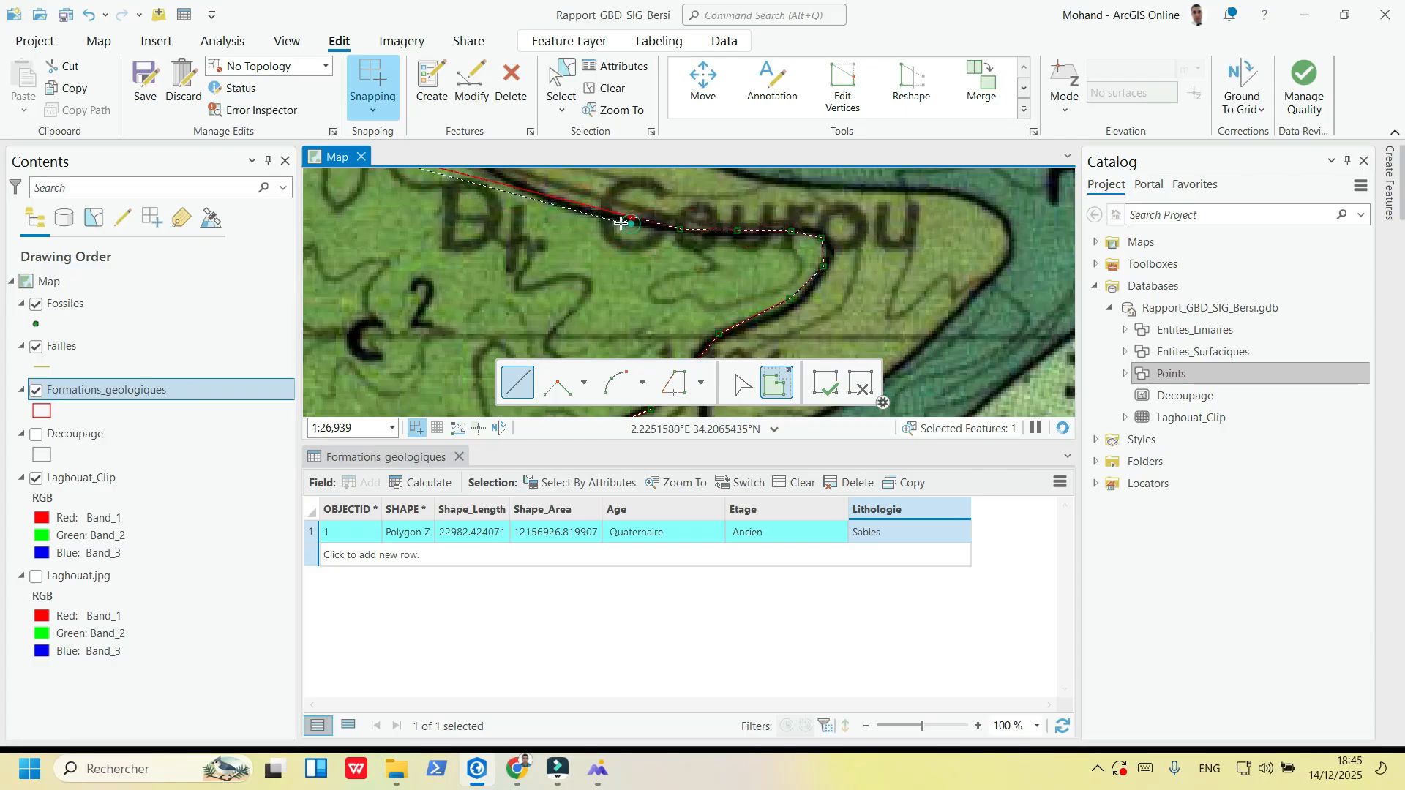
pyautogui.press('Up')
pyautogui.press('Down')
pyautogui.press('Up')
pyautogui.press('Up')
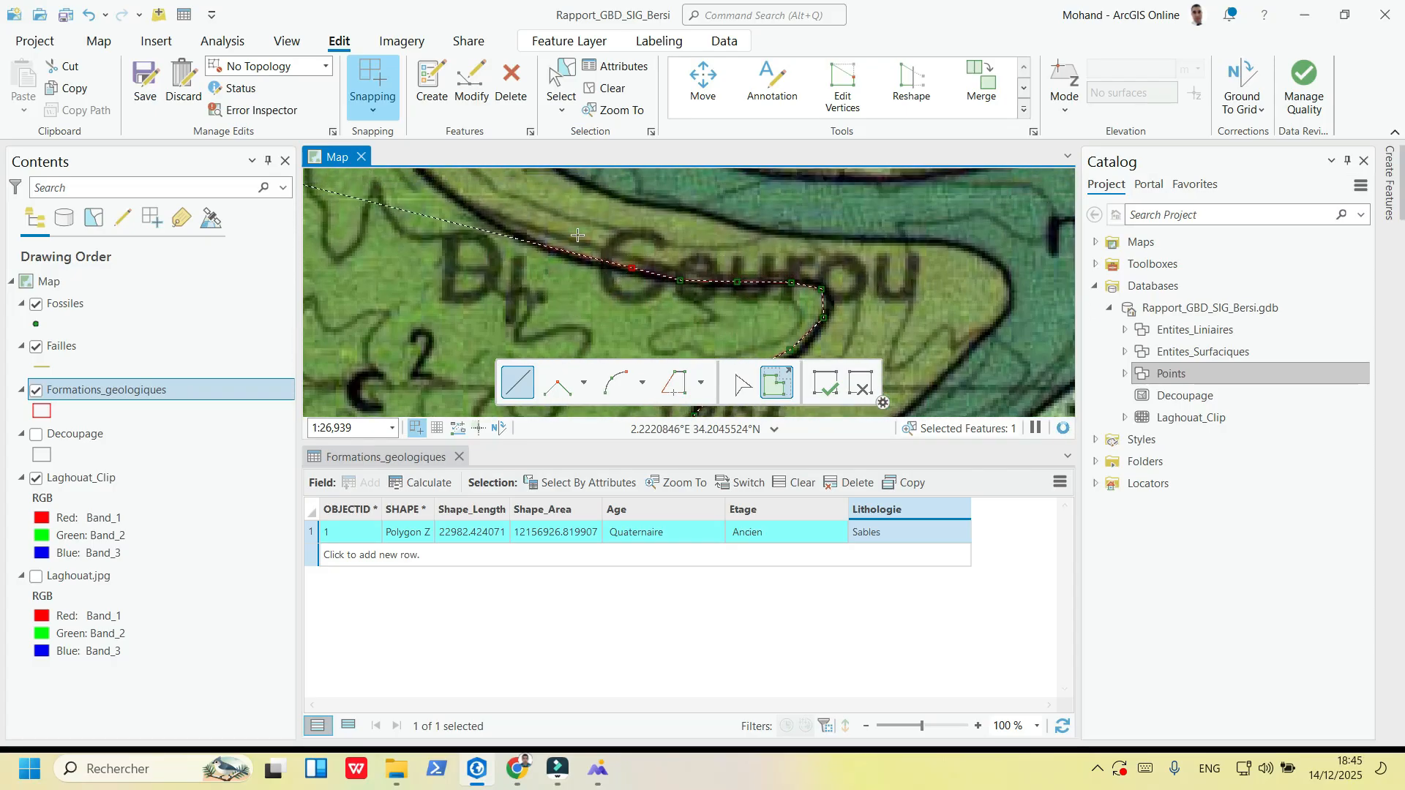
pyautogui.scroll(-2, 537, 282)
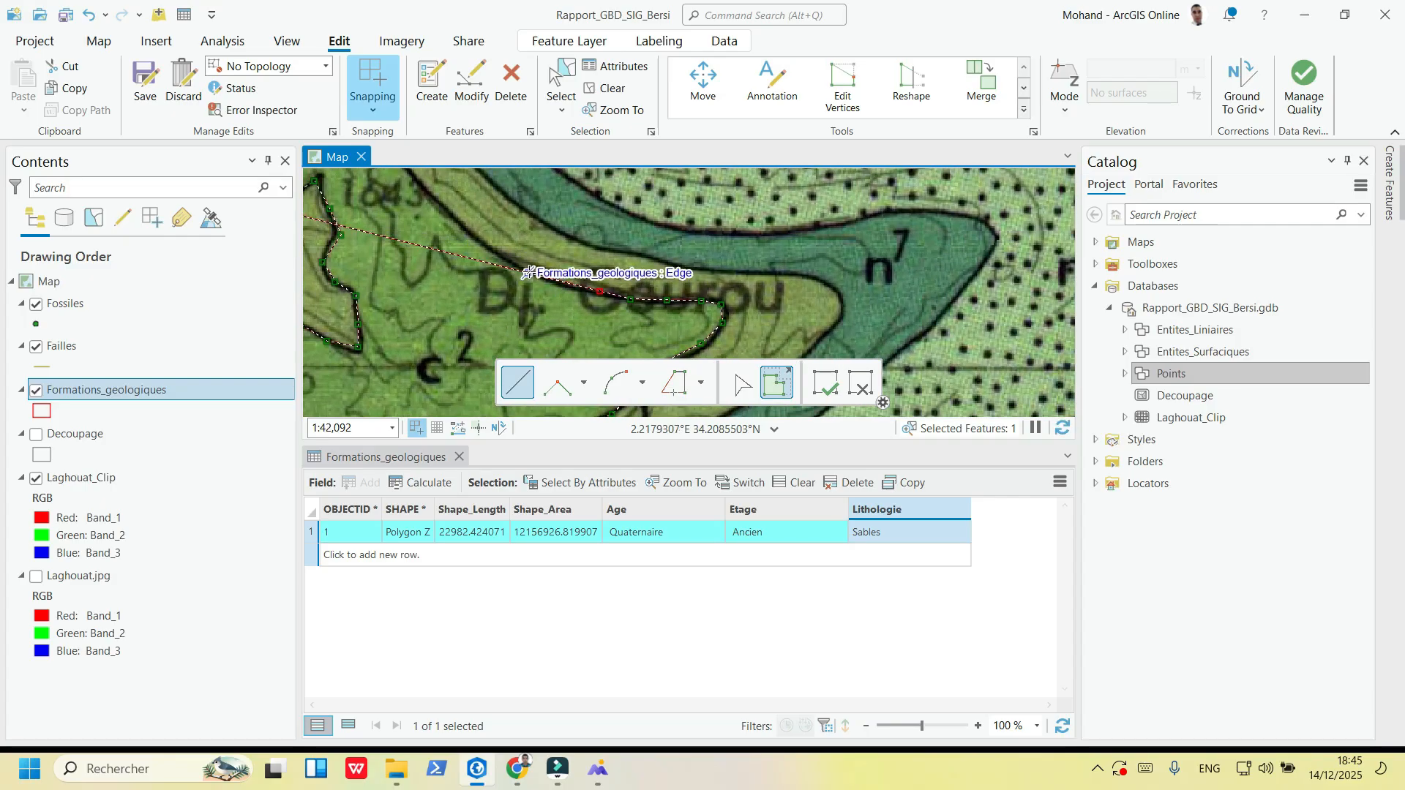
# - Carry the outline up the western boundary to the first polygon's edge
pyautogui.click(479, 239)
pyautogui.press('Up')
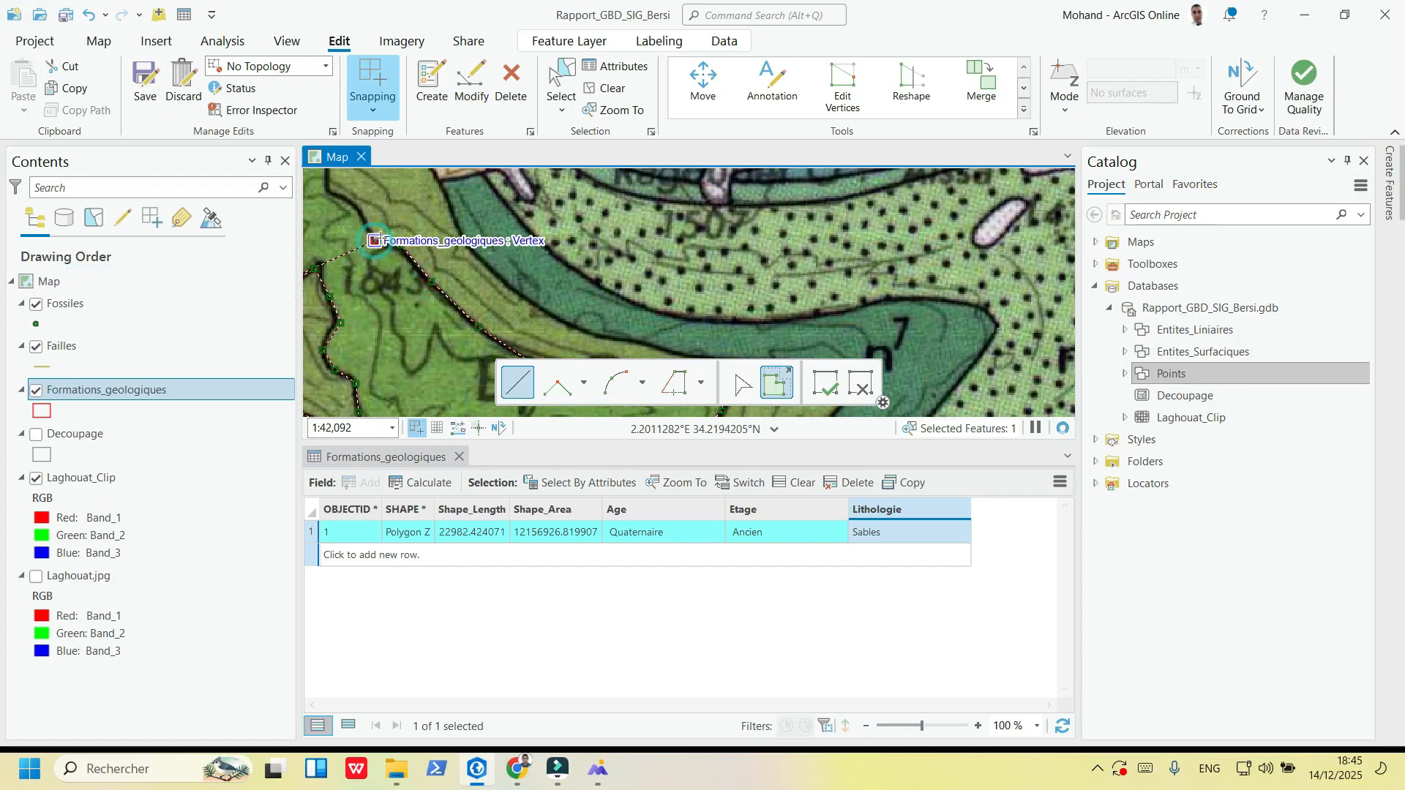
pyautogui.press('Left')
pyautogui.press('Up')
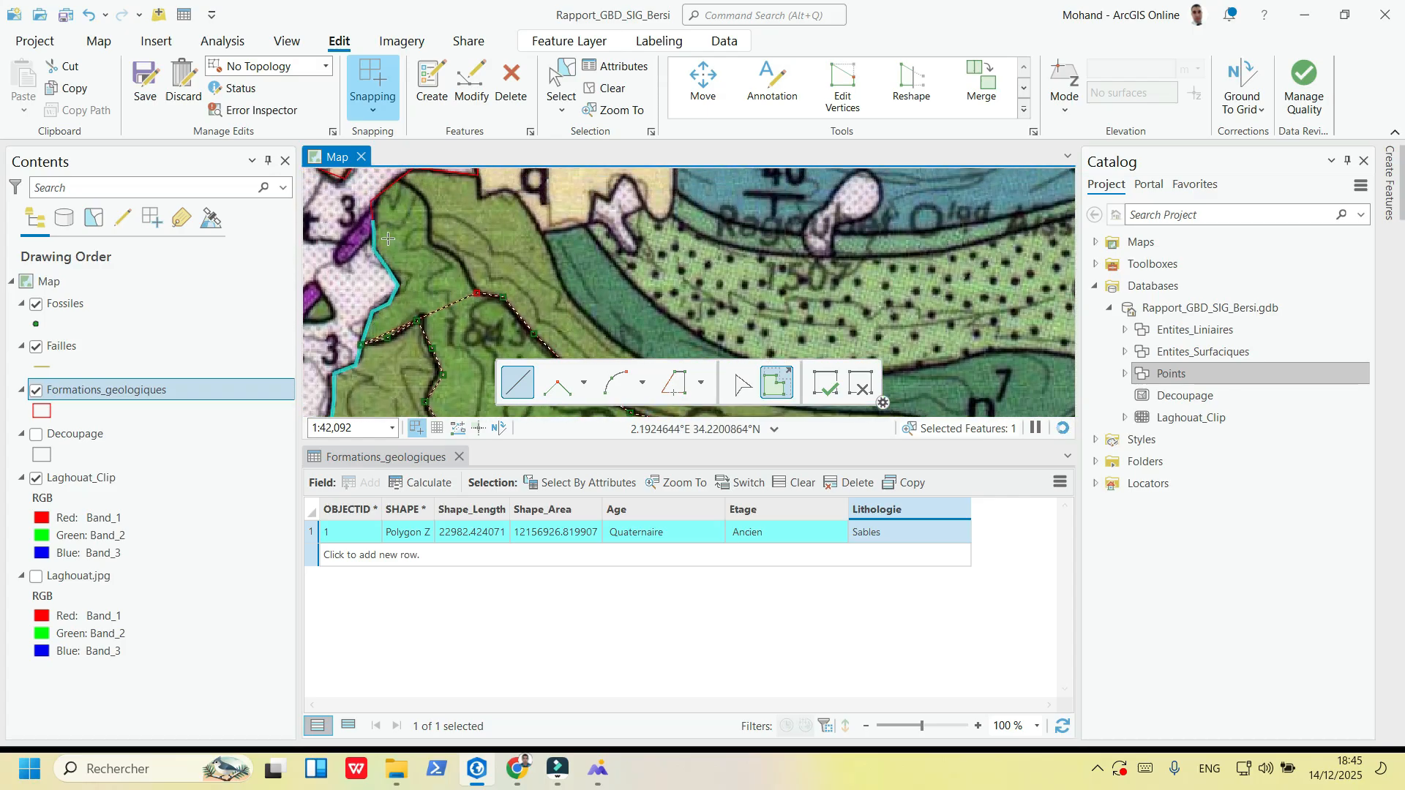
pyautogui.click(465, 323)
pyautogui.click(458, 300)
pyautogui.click(438, 297)
pyautogui.click(431, 284)
pyautogui.click(431, 262)
pyautogui.click(421, 242)
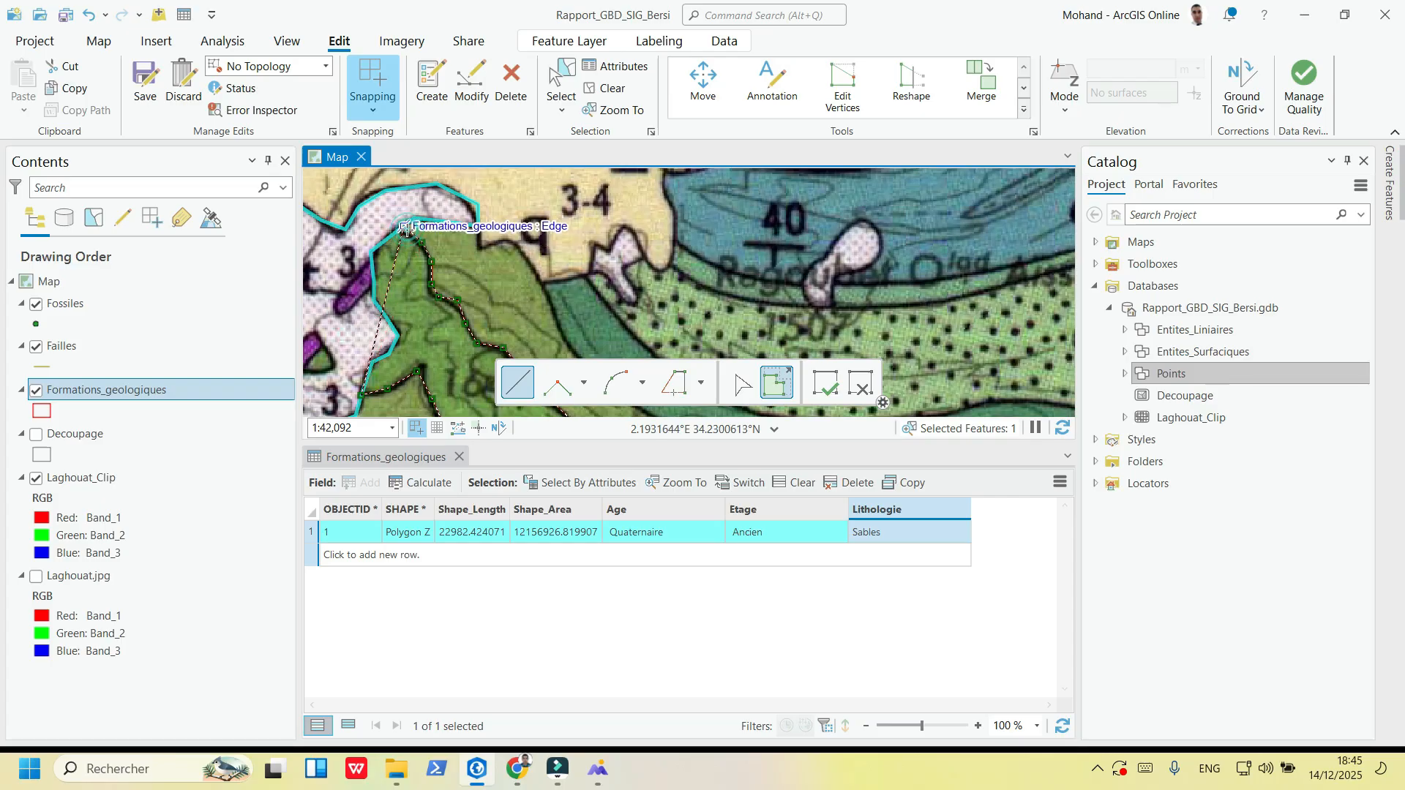
pyautogui.click(406, 230)
# - Trace along the first polygon's boundary to share its edge and finish the c² polygon
pyautogui.click(613, 384)
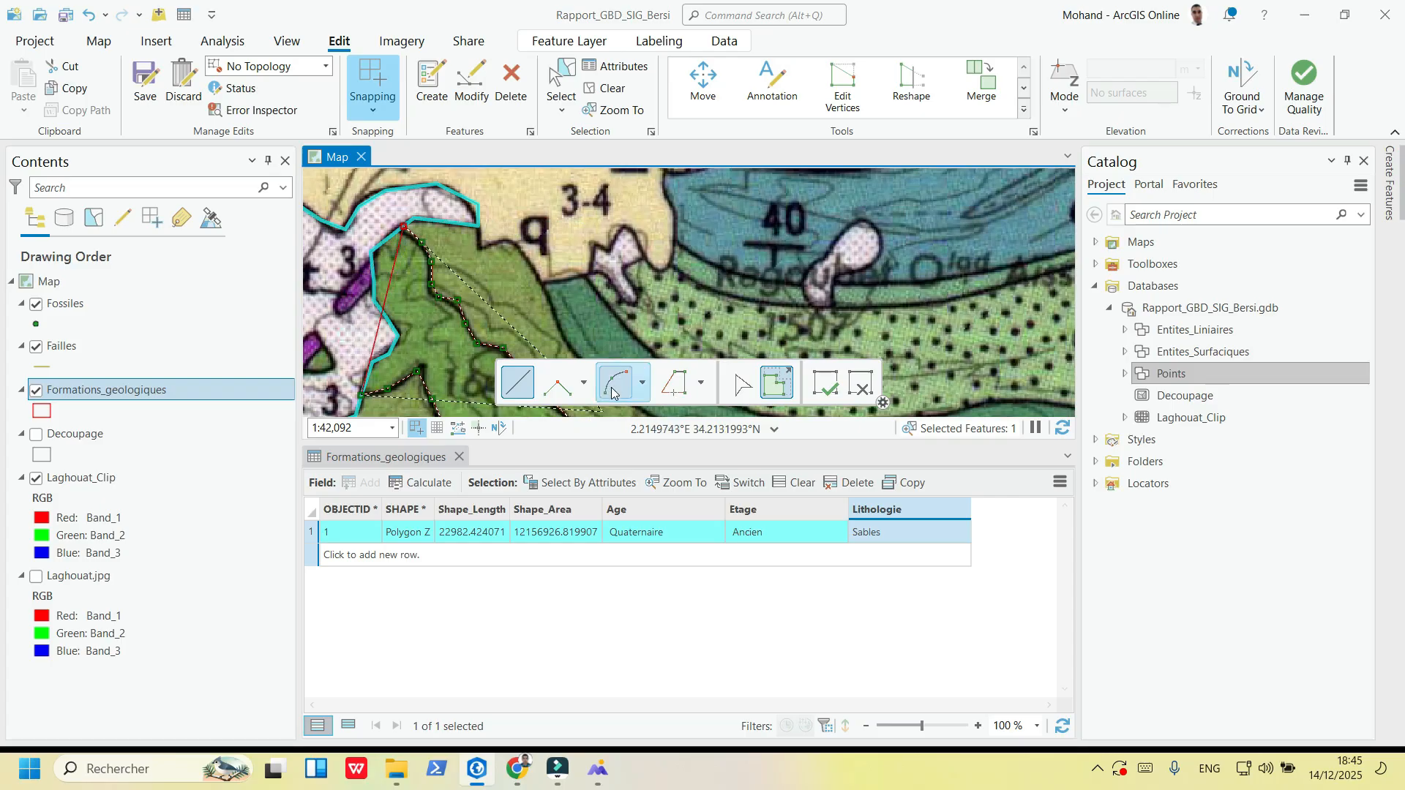
pyautogui.click(678, 387)
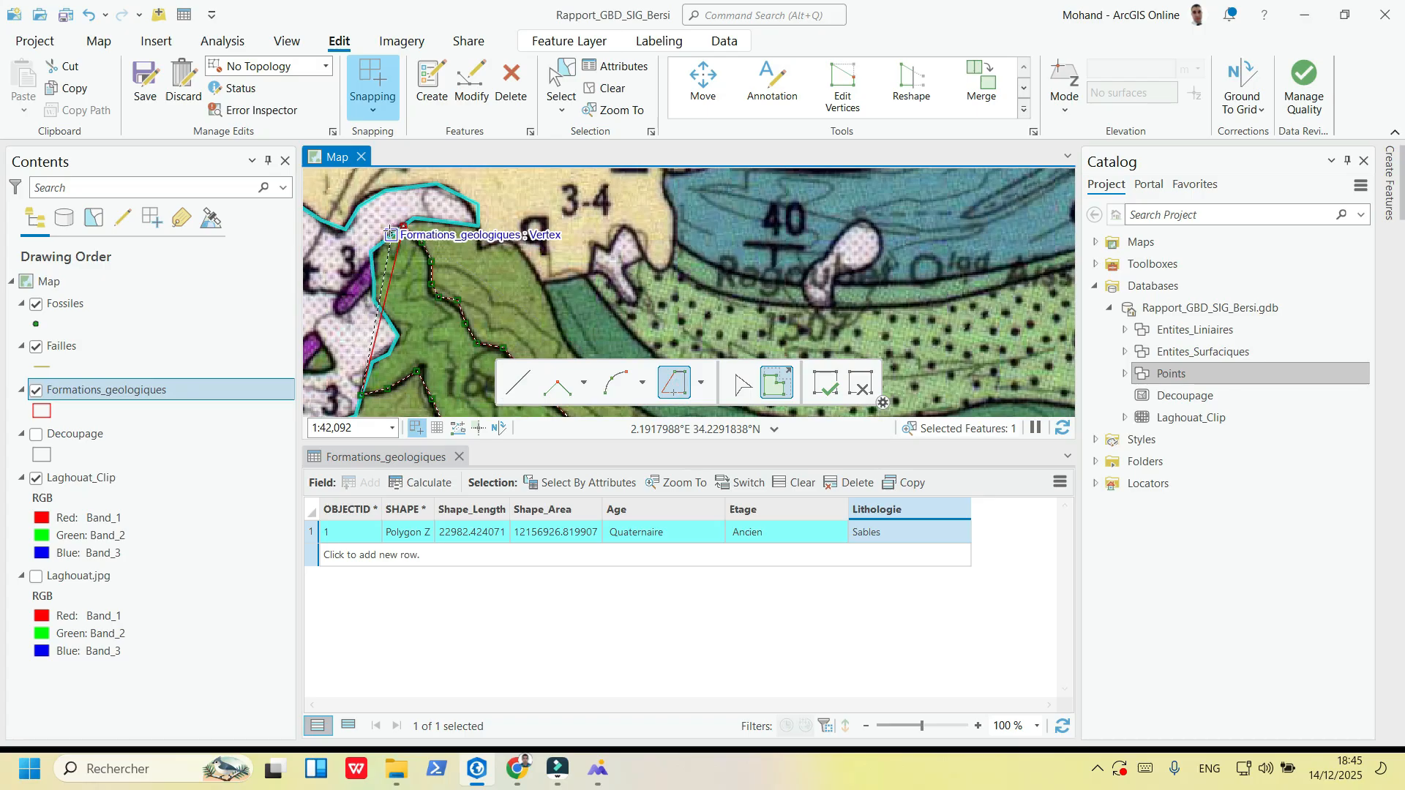
pyautogui.click(389, 247)
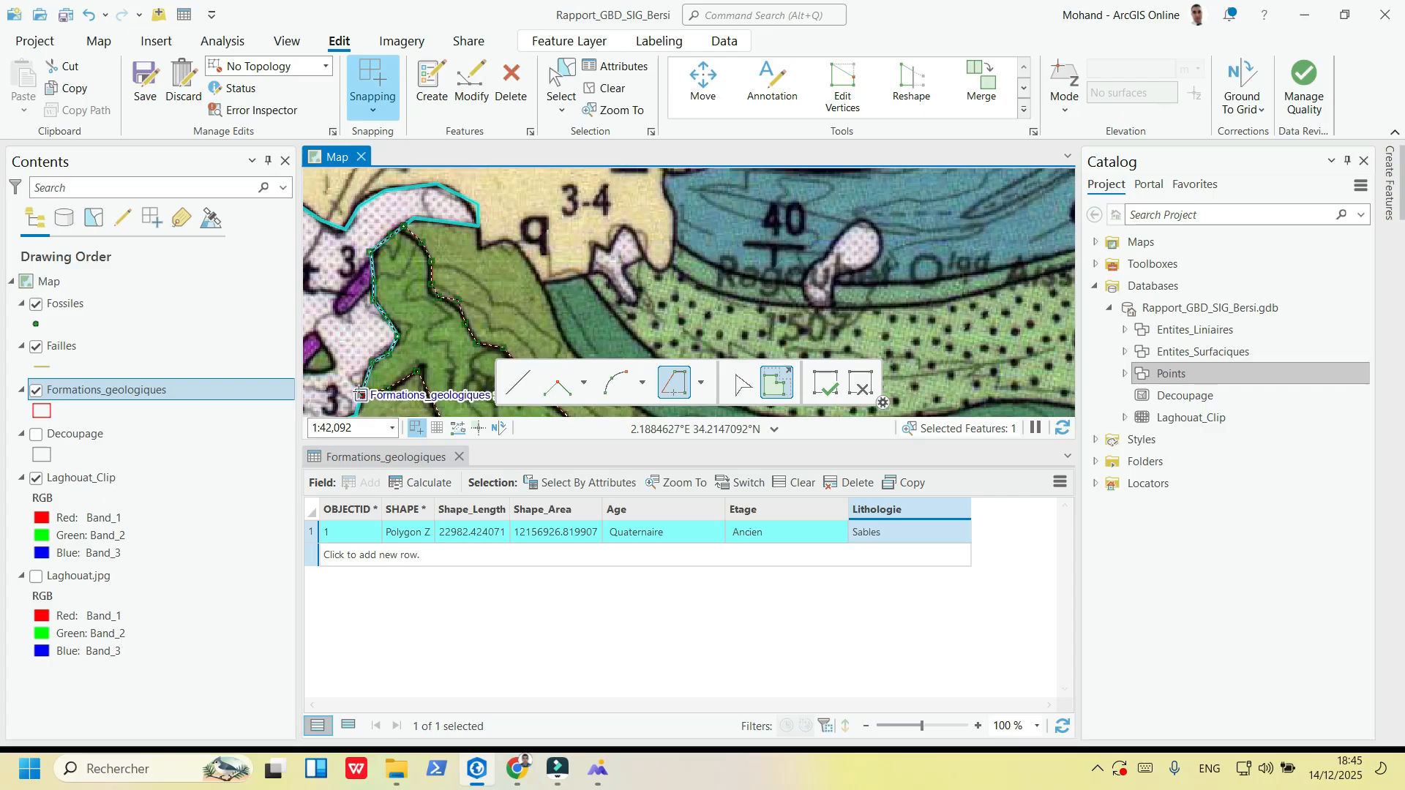
pyautogui.doubleClick(359, 394)
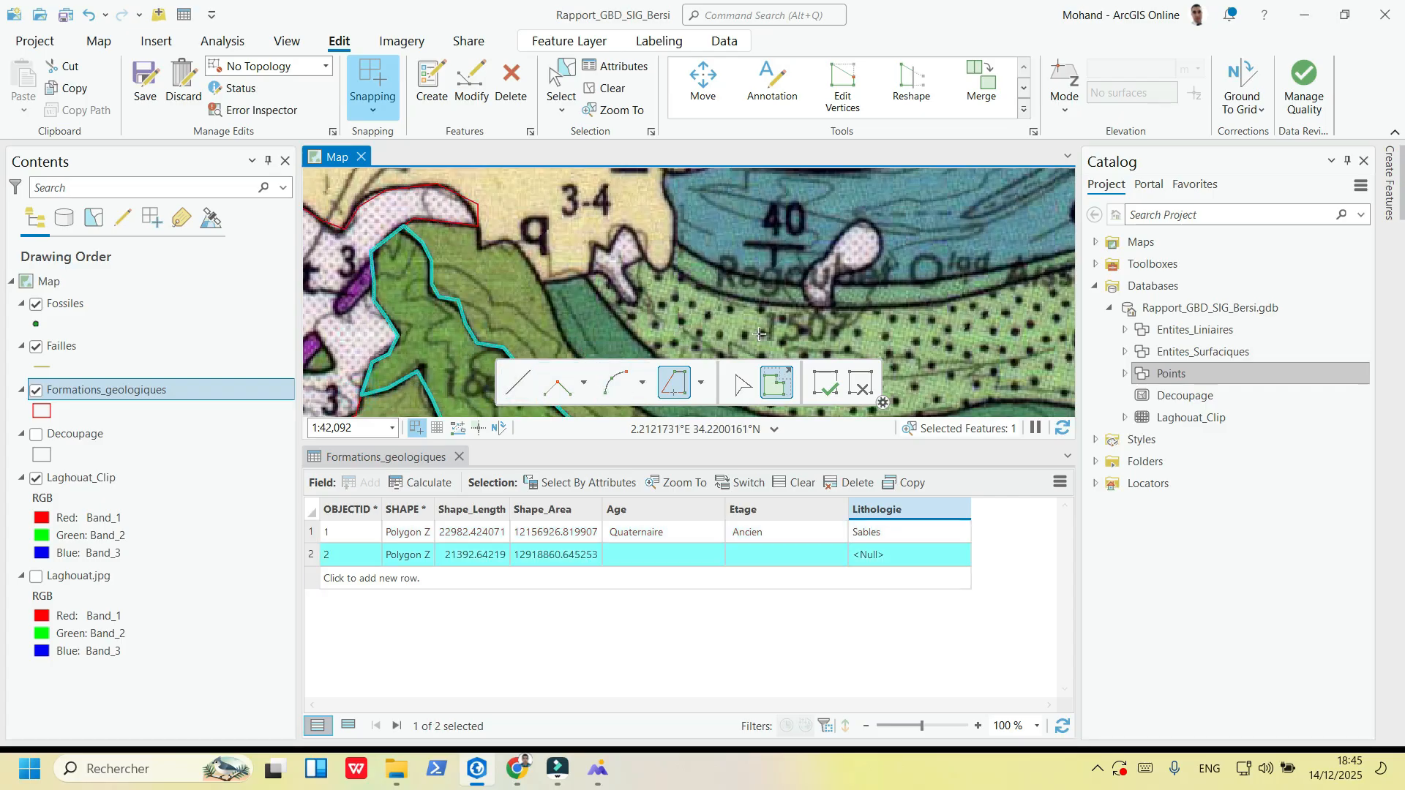
# - Zoom and pan to inspect polygon 2, then select its Age cell in row 2
pyautogui.scroll(-4, 446, 260)
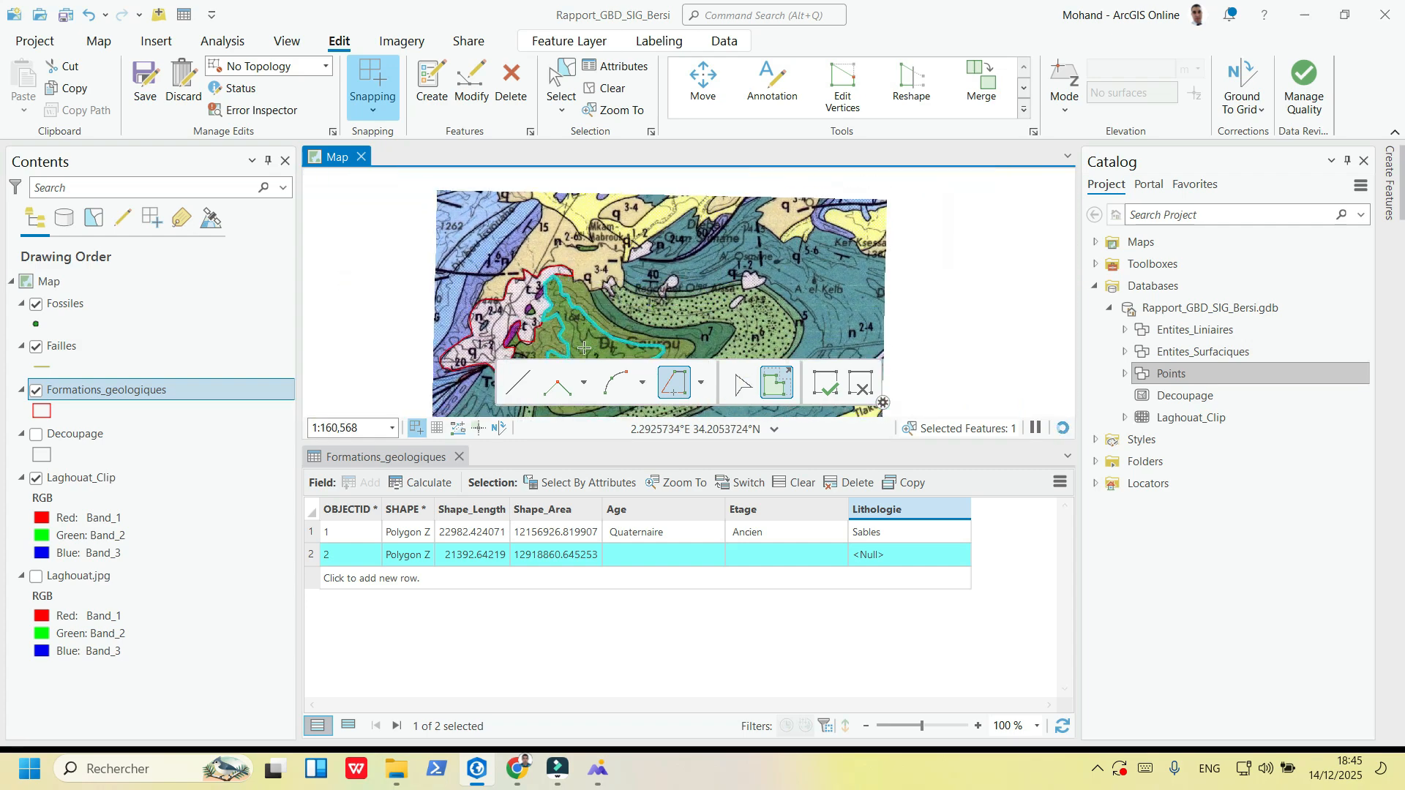
pyautogui.press('Down')
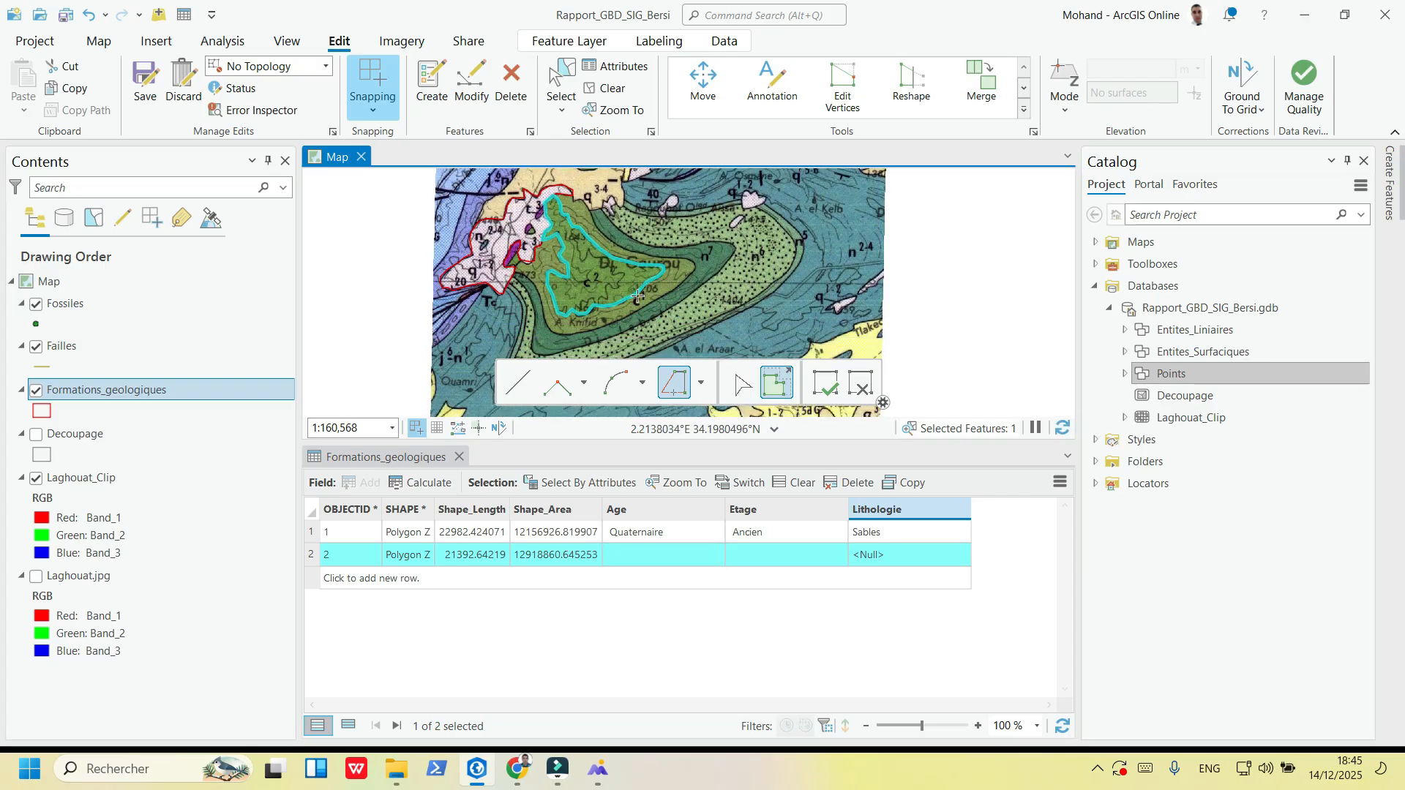
pyautogui.scroll(3, 594, 293)
pyautogui.scroll(-2, 593, 293)
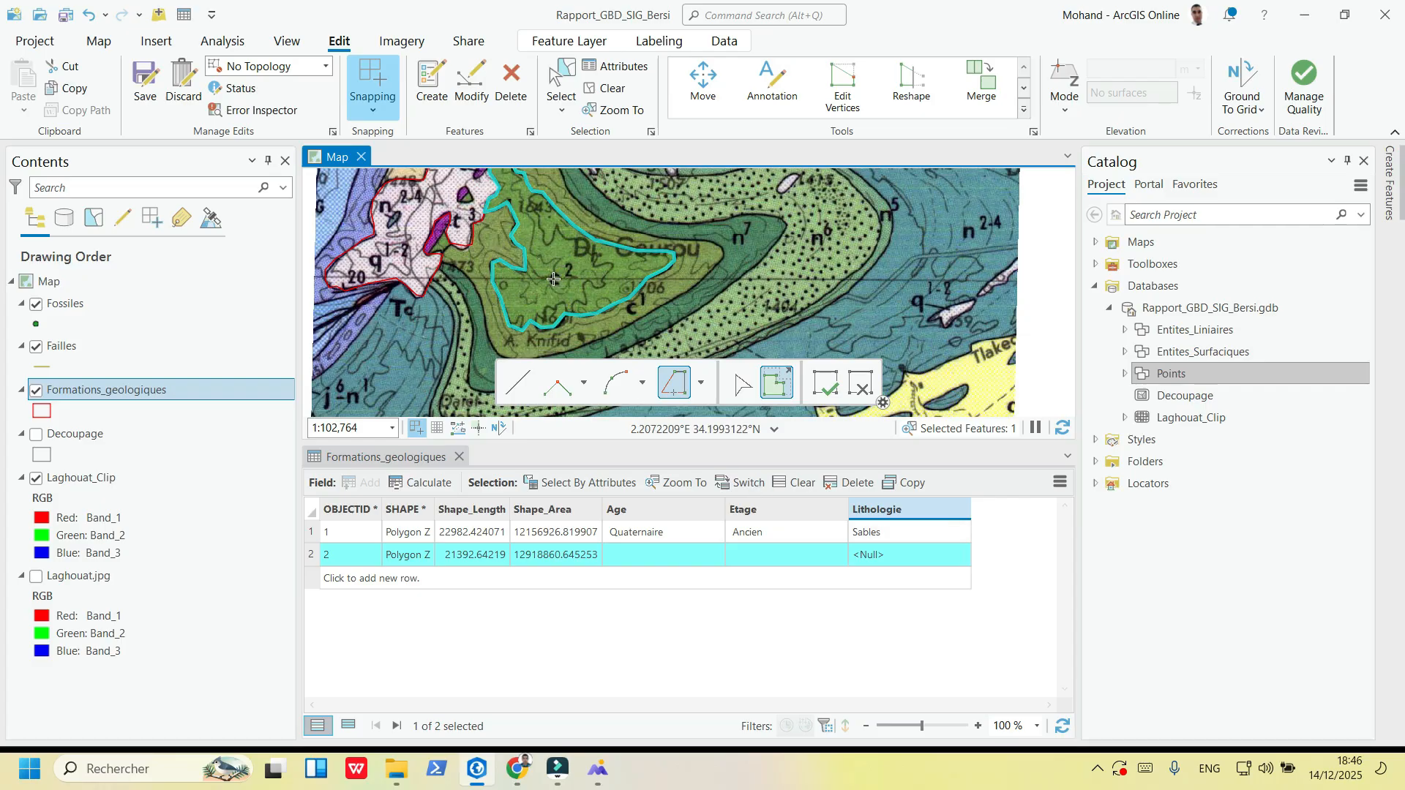
pyautogui.click(638, 556)
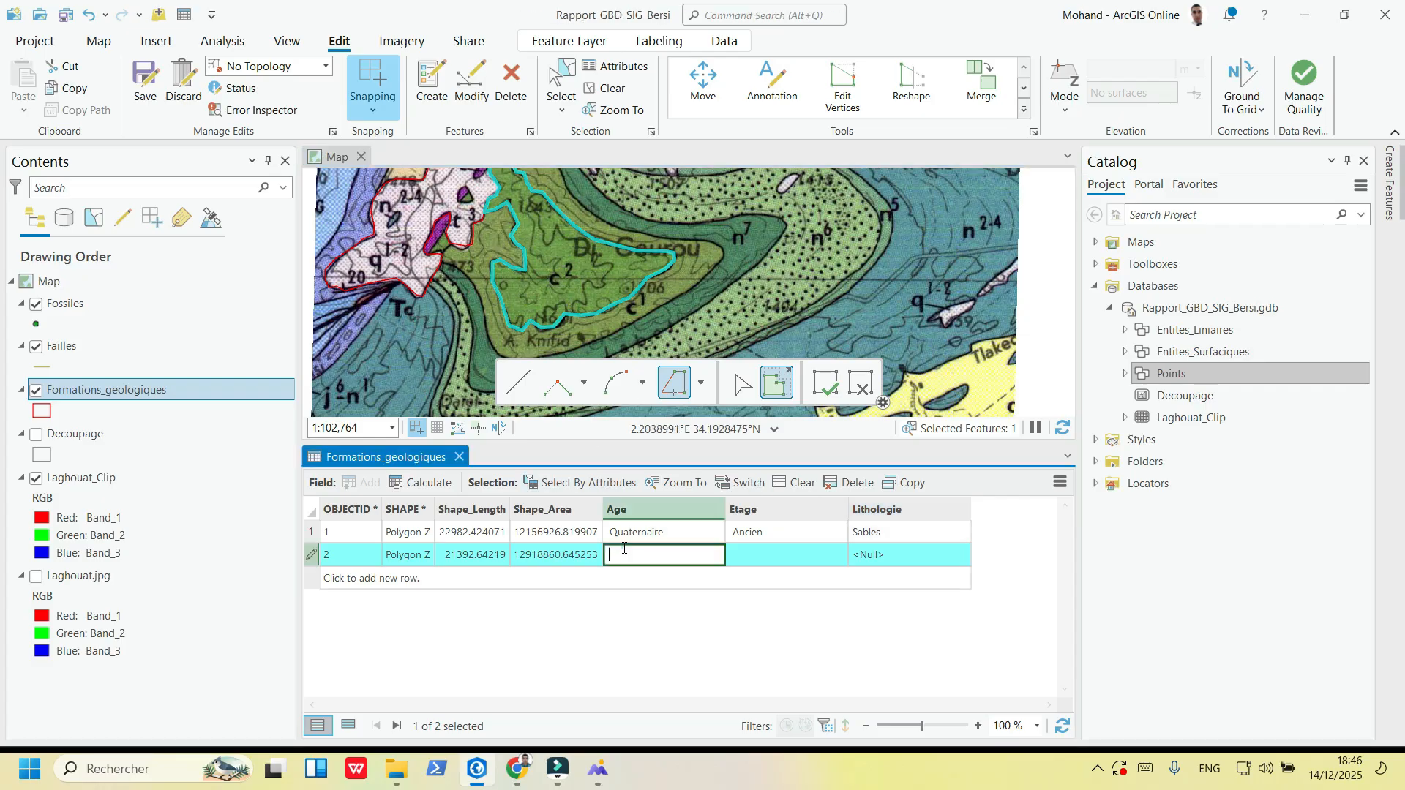
# - Find the c² Turonien entry in Laghouat.jpg's Cretaceous legend
pyautogui.click(598, 768)
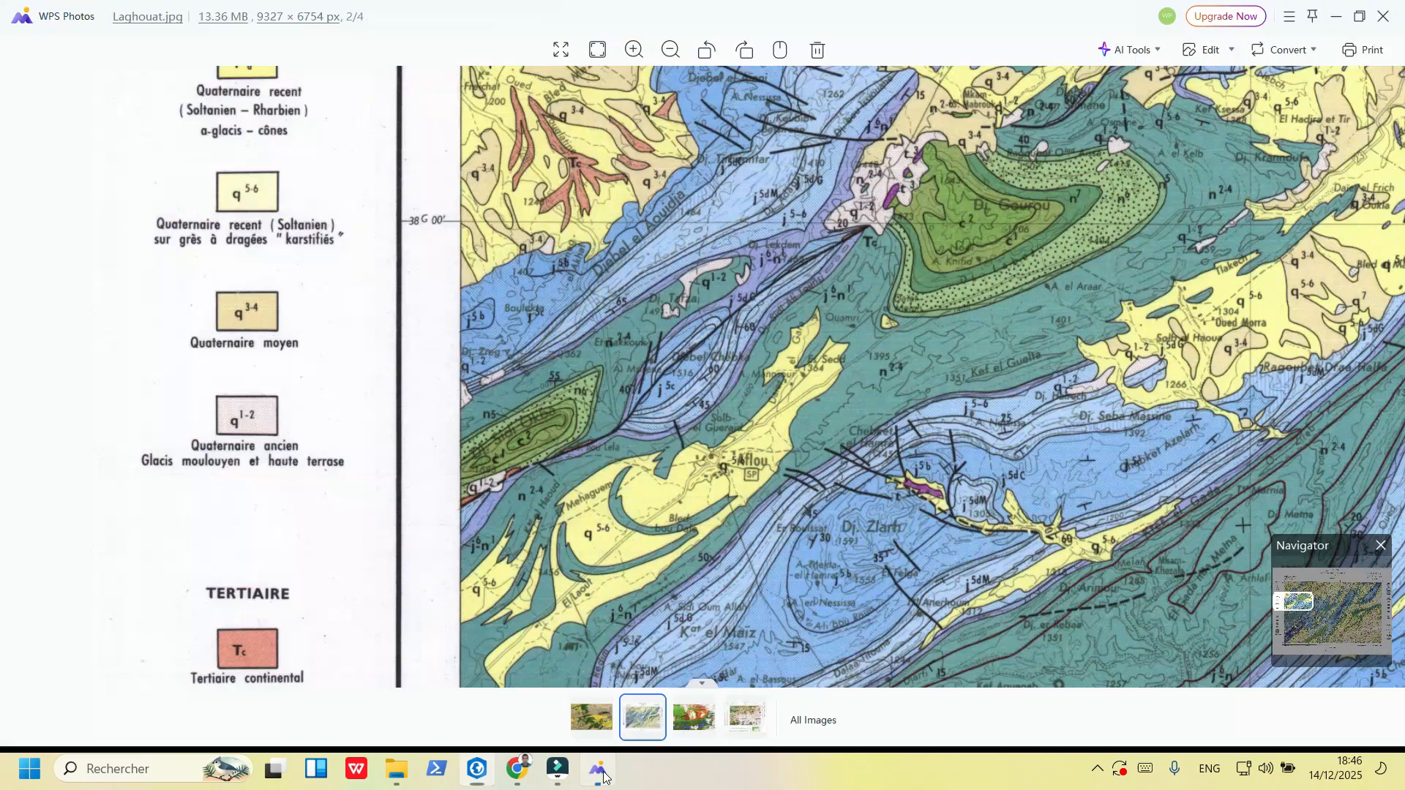
pyautogui.scroll(2, 359, 331)
pyautogui.moveTo(114, 653); pyautogui.dragTo(152, 382)
pyautogui.scroll(1, 94, 489)
pyautogui.scroll(8, 94, 489)
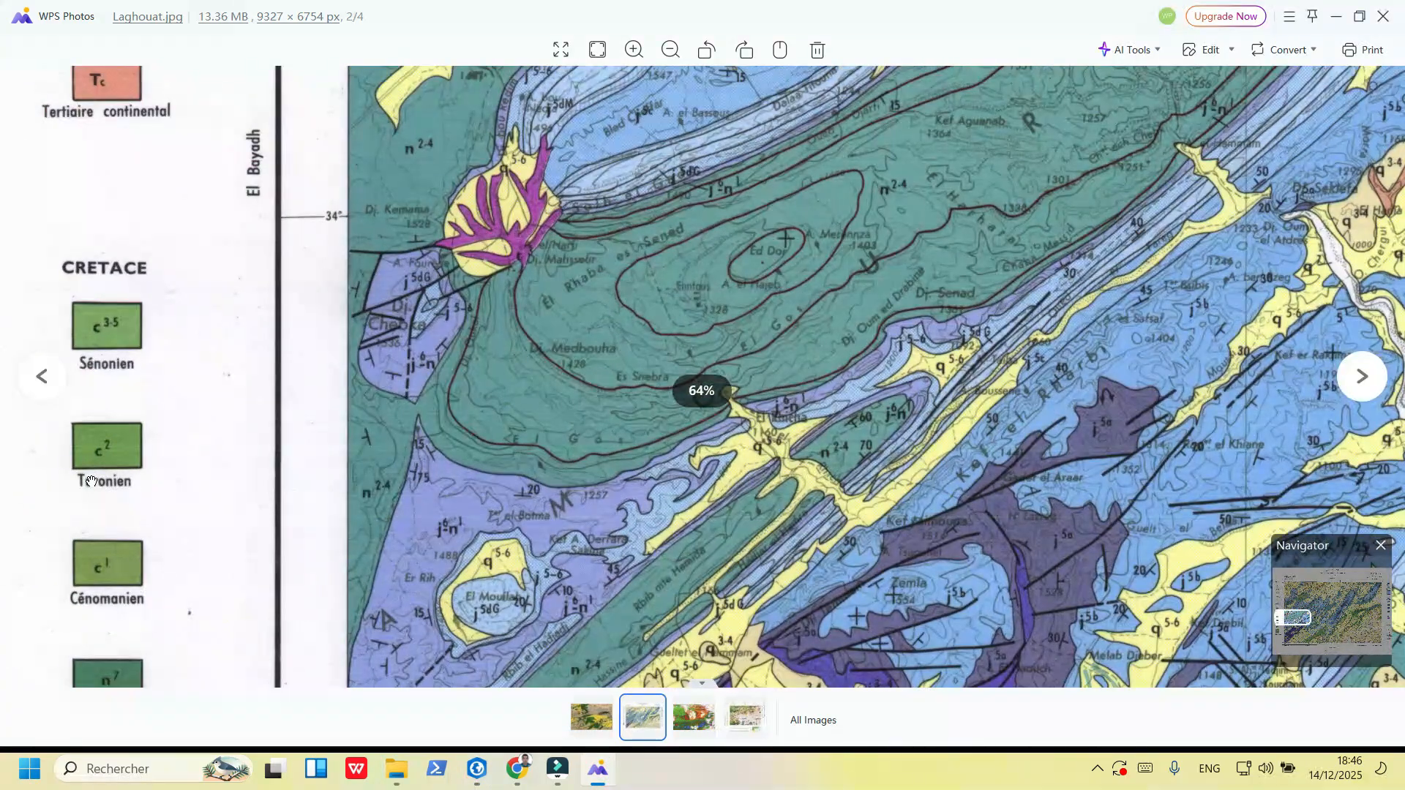
pyautogui.scroll(-2, 141, 403)
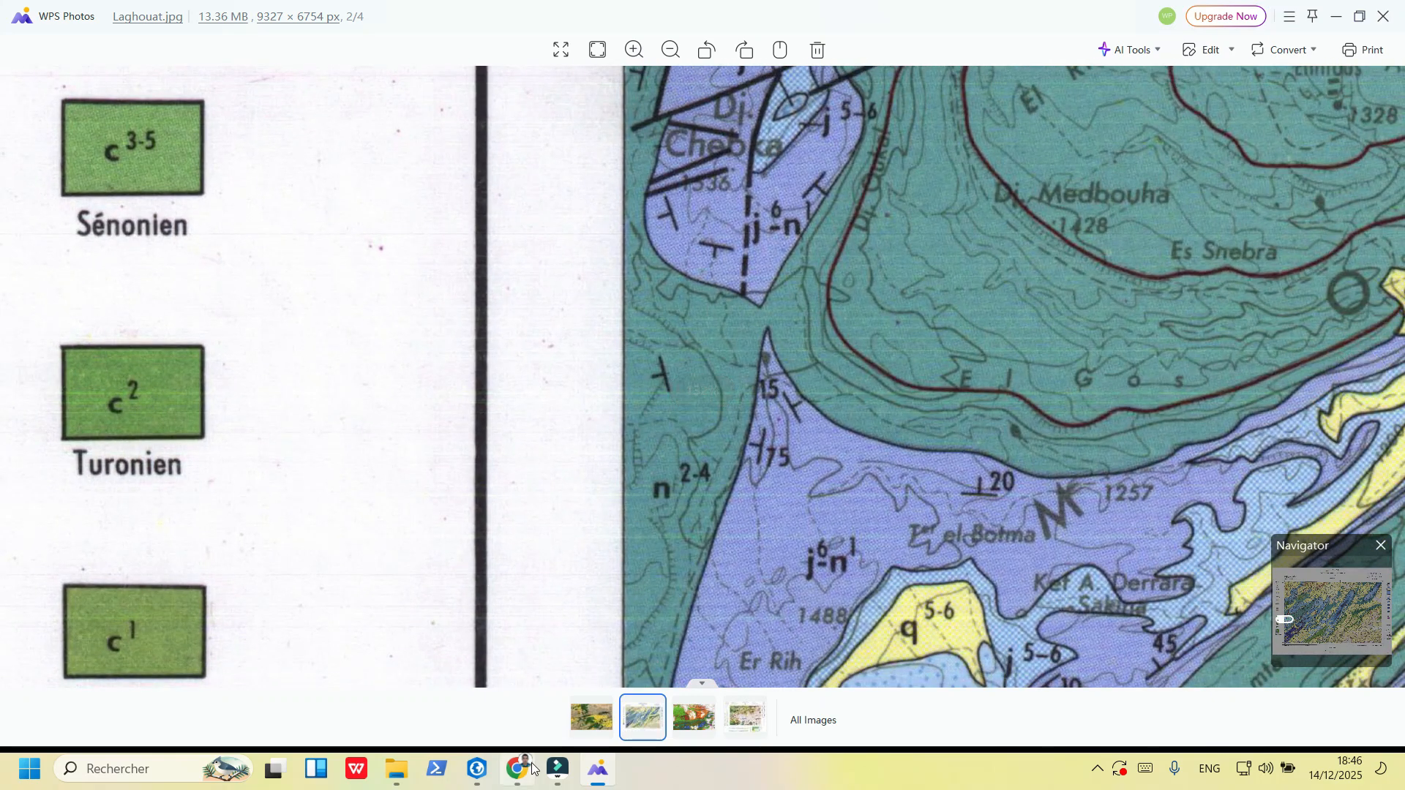
# - Back in ArcGIS Pro, enter Cretace as polygon 2's Age
pyautogui.click(477, 768)
pyautogui.click(645, 557)
pyautogui.write('C')
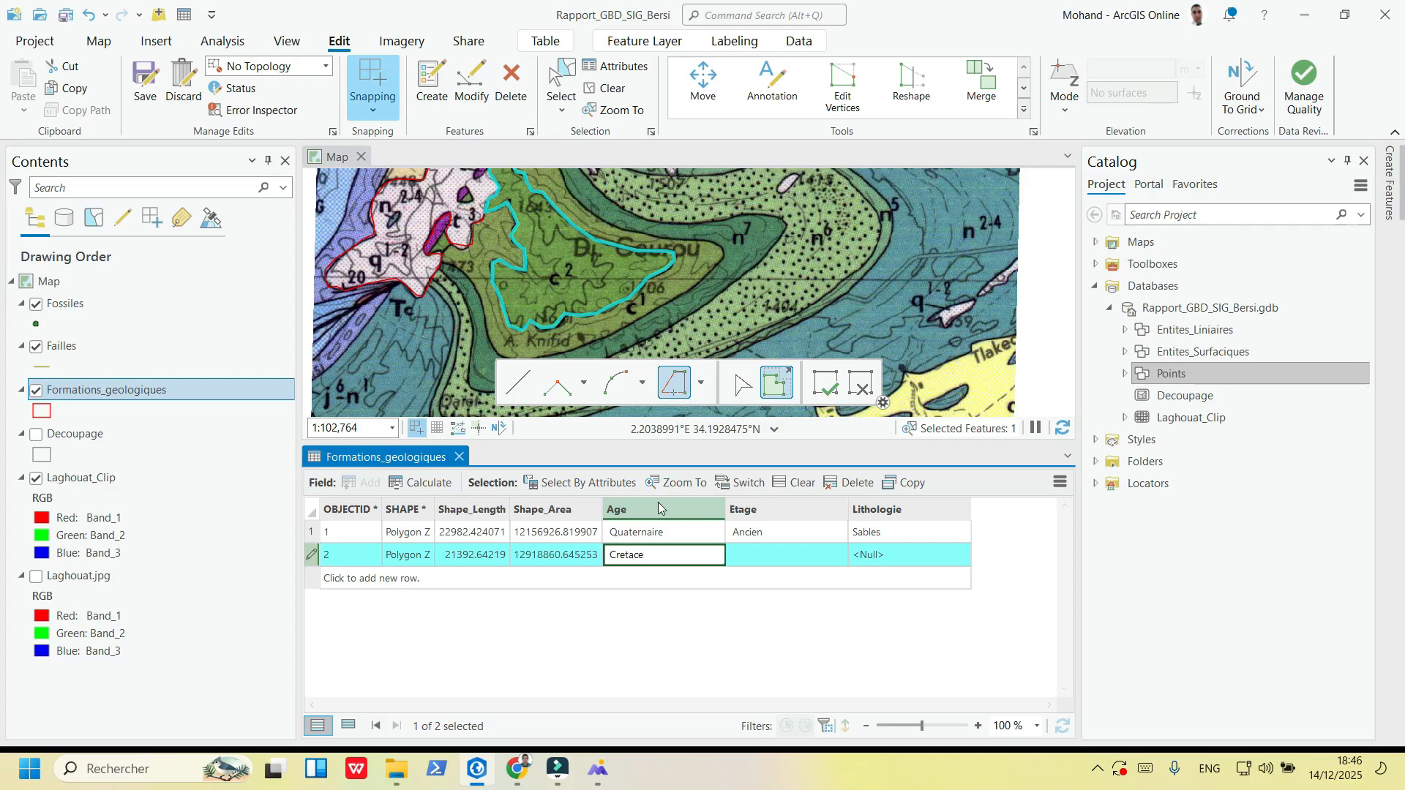
pyautogui.write('retace')
# - Set polygon 2's Etage to Turonien and Lithologie to Calcaire
pyautogui.click(750, 558)
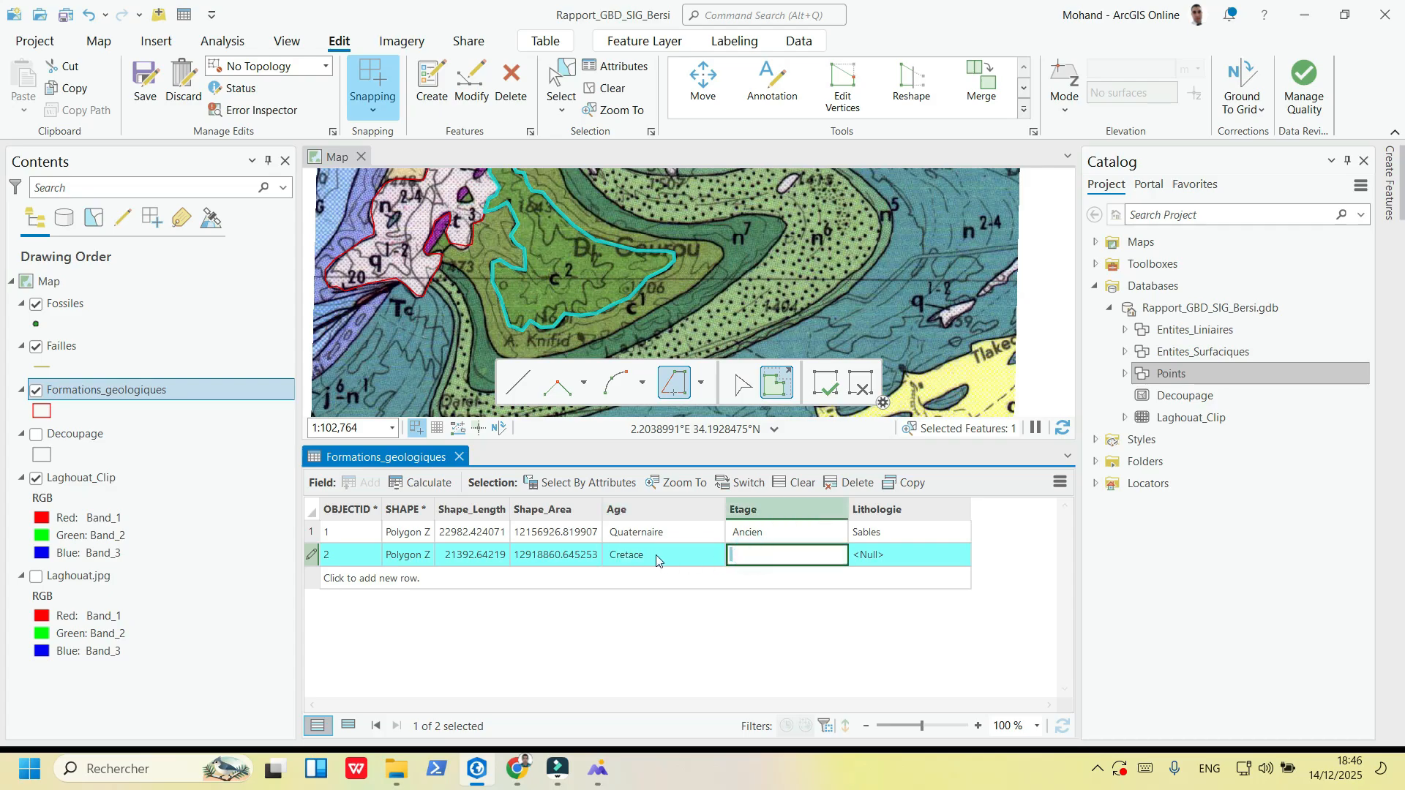
pyautogui.click(643, 556)
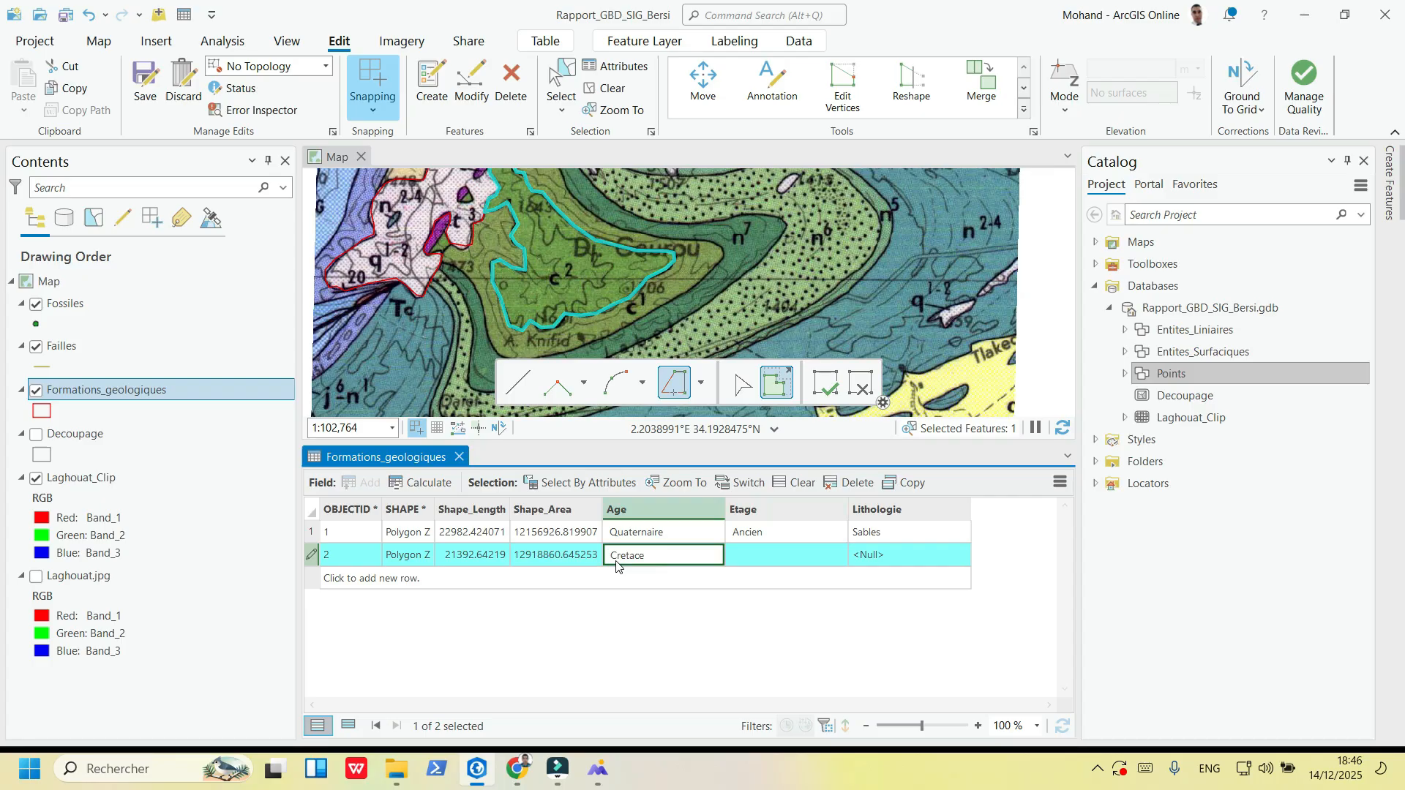
pyautogui.click(763, 557)
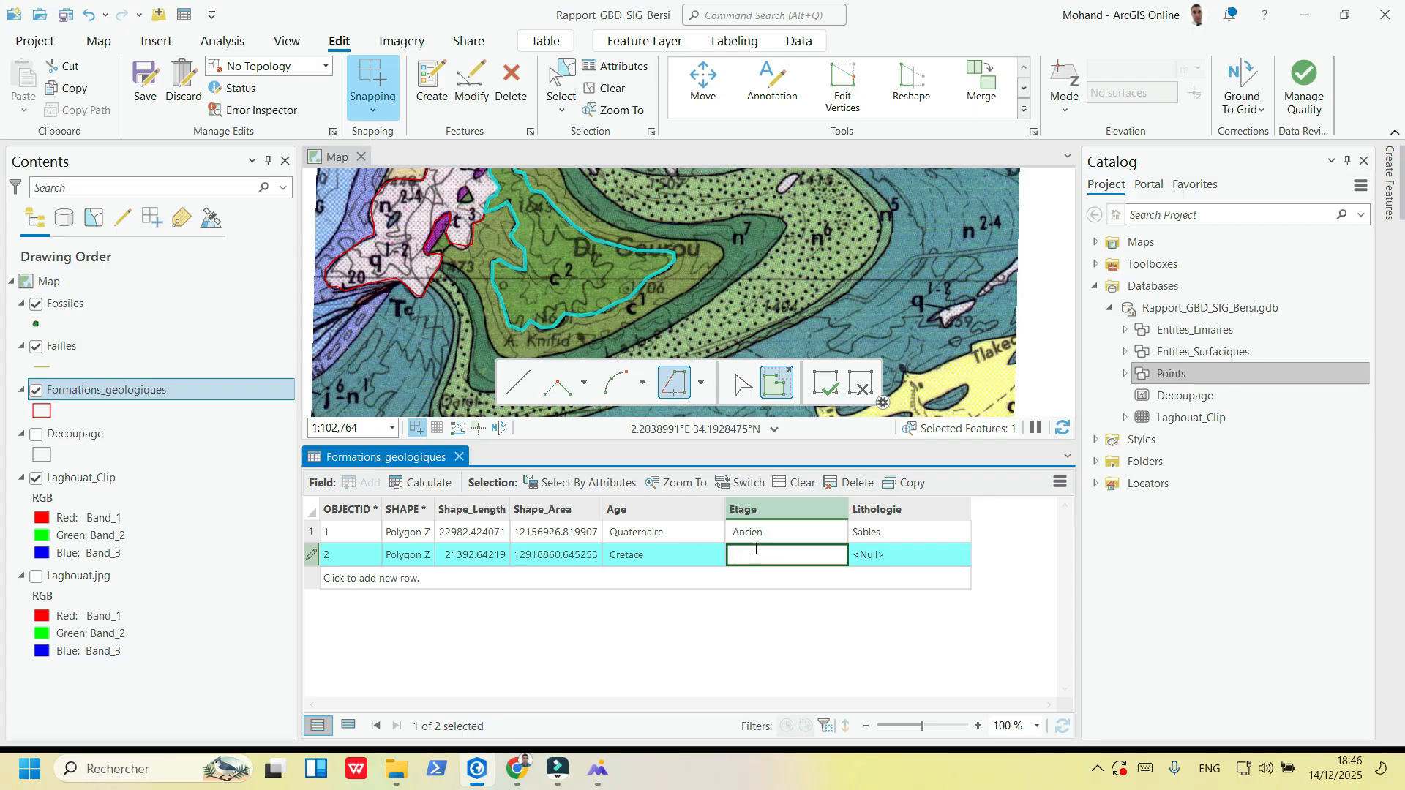
pyautogui.click(900, 551)
pyautogui.click(899, 551)
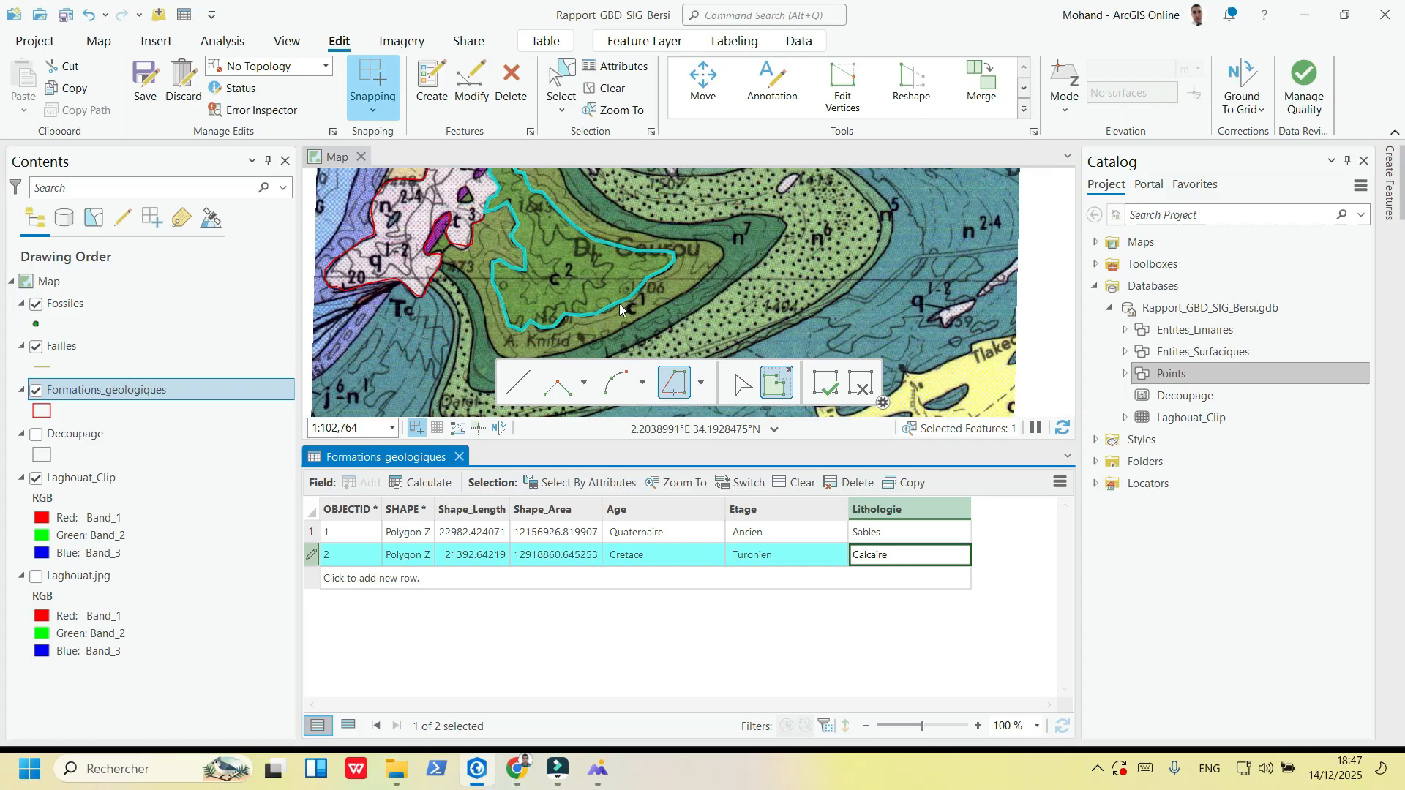
pyautogui.press('Return')
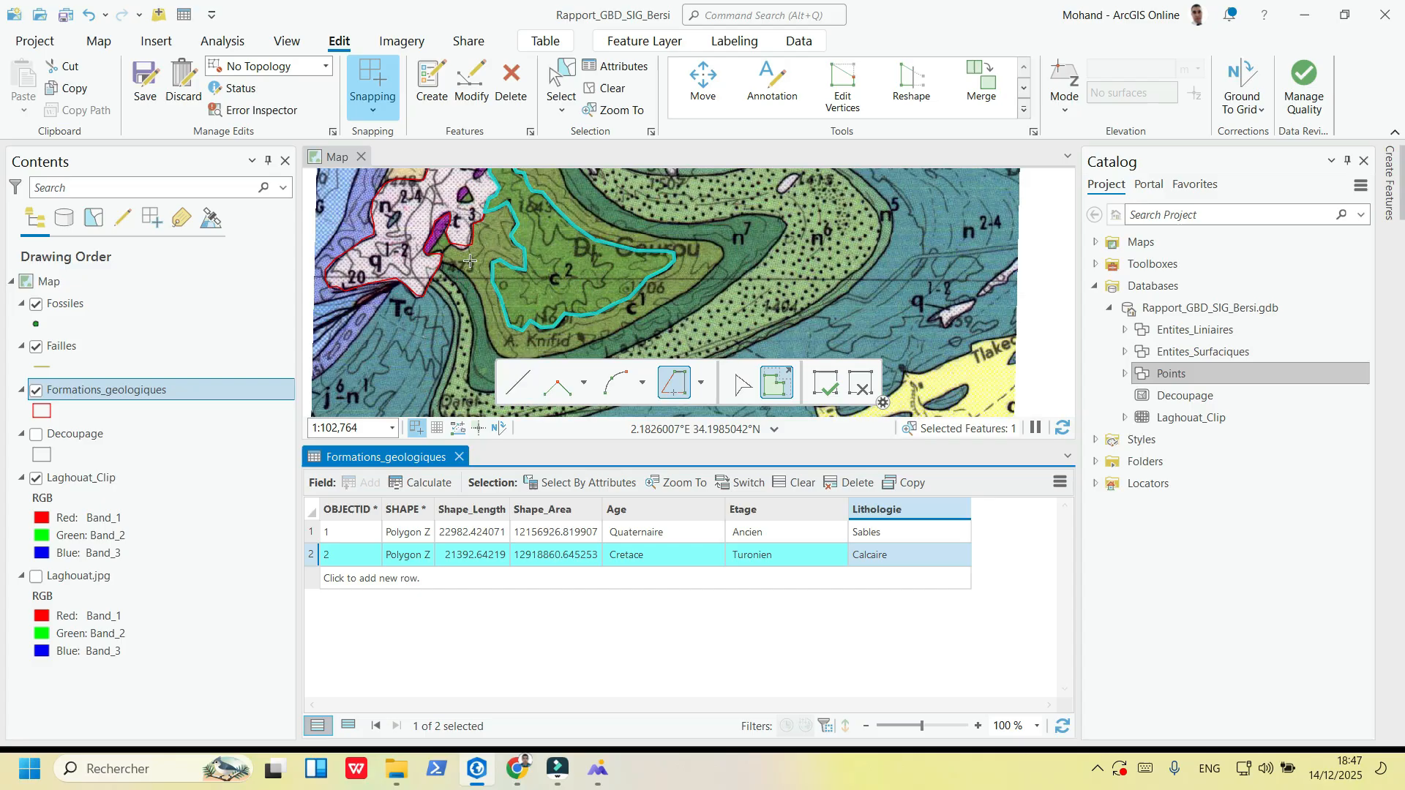
# - Scroll through the attribute table and return to the map view
pyautogui.scroll(-2, 553, 239)
pyautogui.scroll(-2, 479, 286)
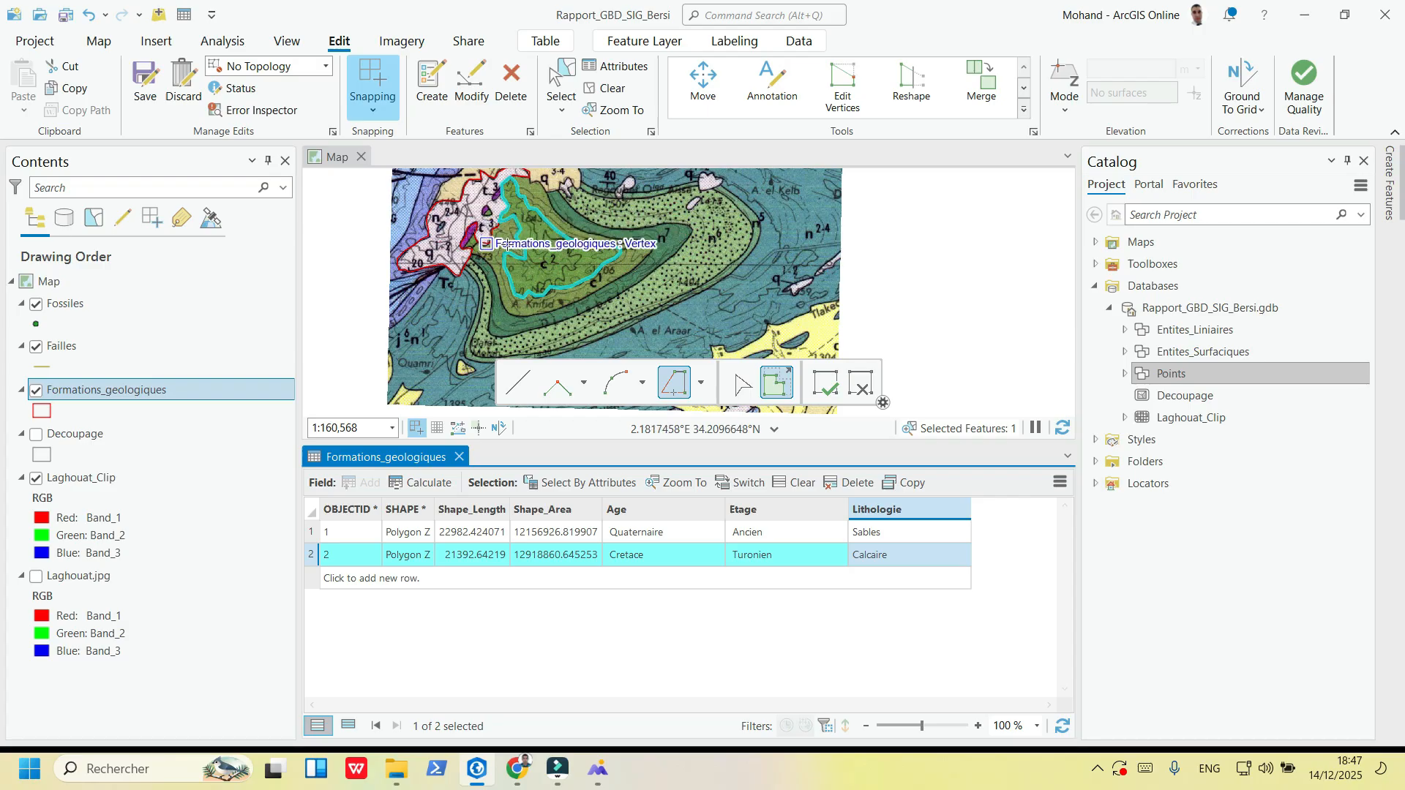
pyautogui.scroll(2, 487, 248)
pyautogui.scroll(4, 486, 248)
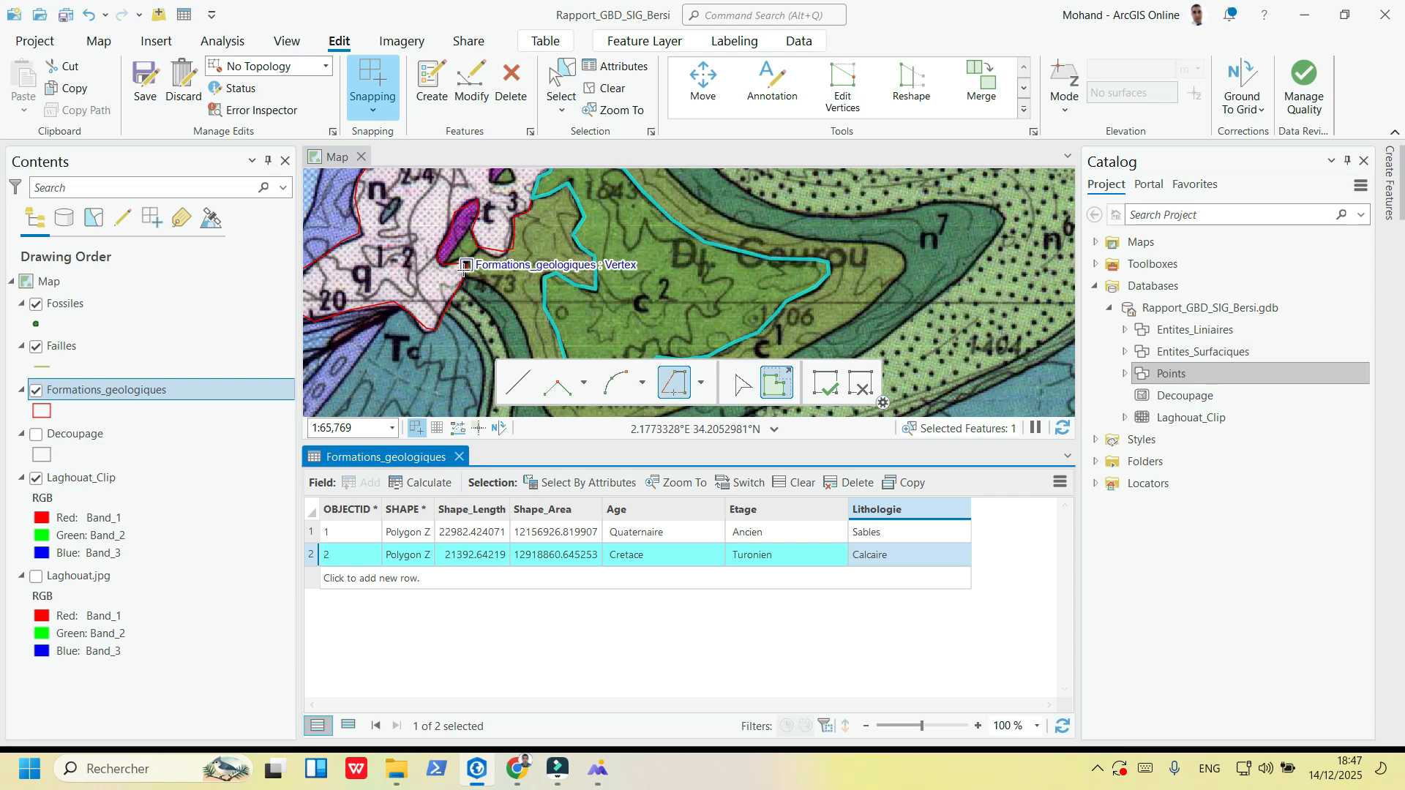
pyautogui.click(465, 264)
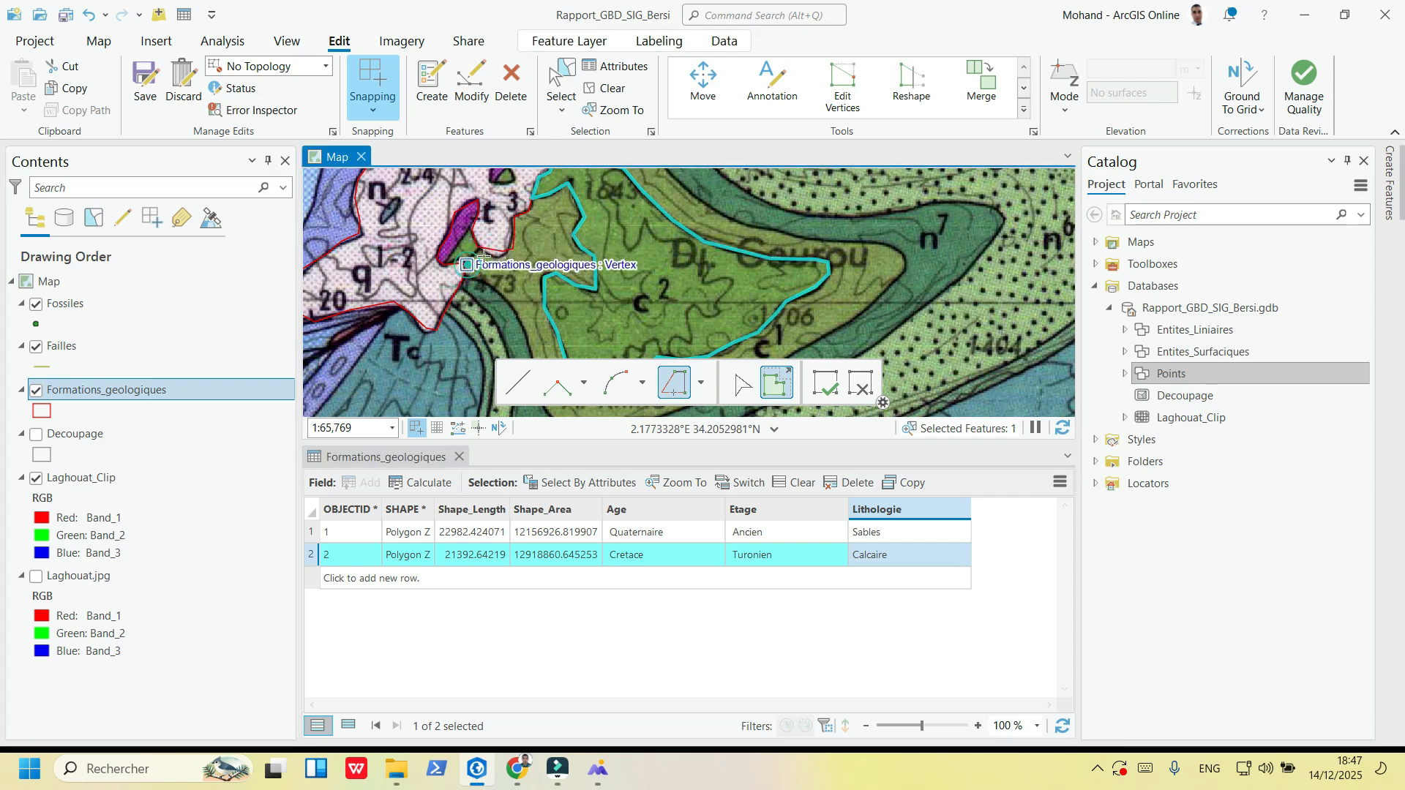
pyautogui.scroll(5, 474, 252)
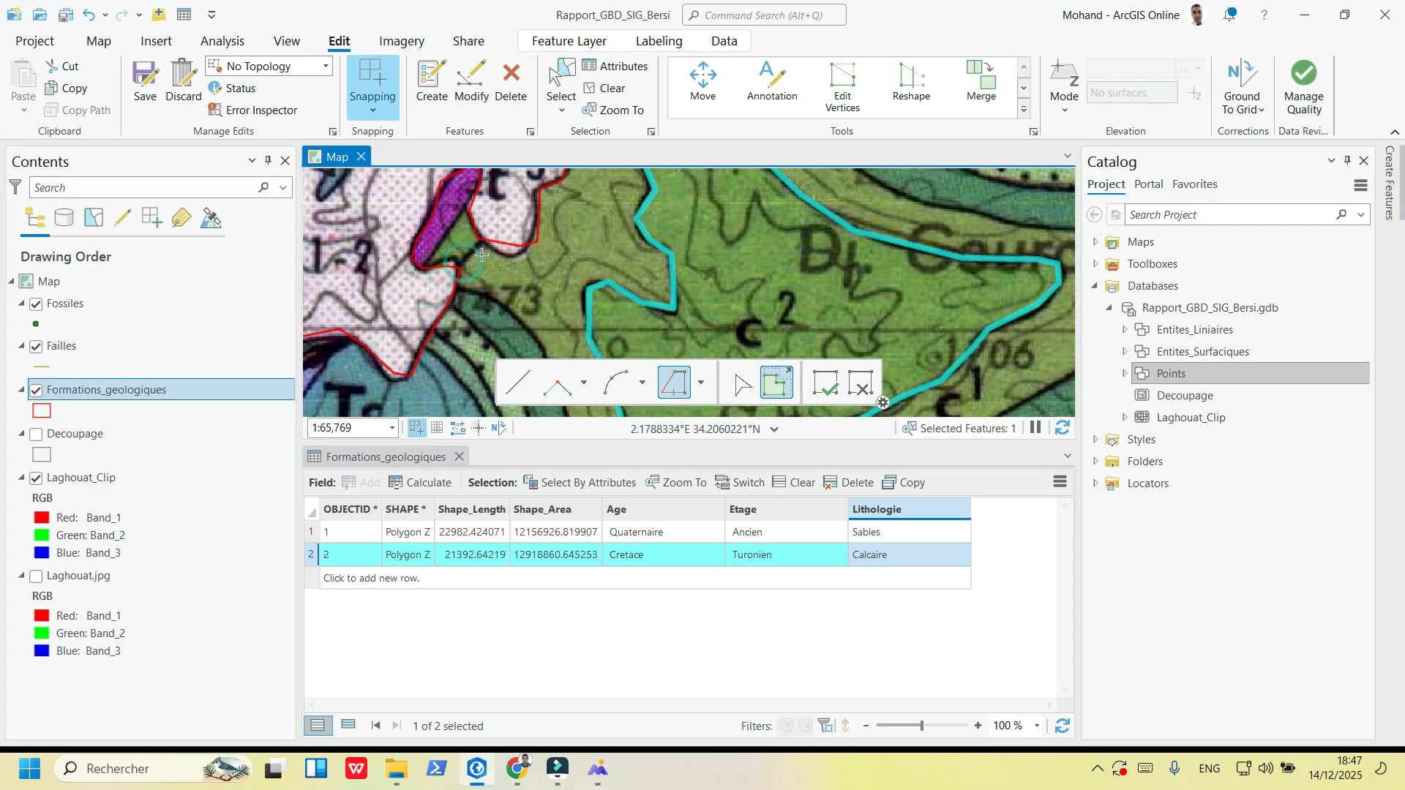
pyautogui.scroll(-2, 411, 300)
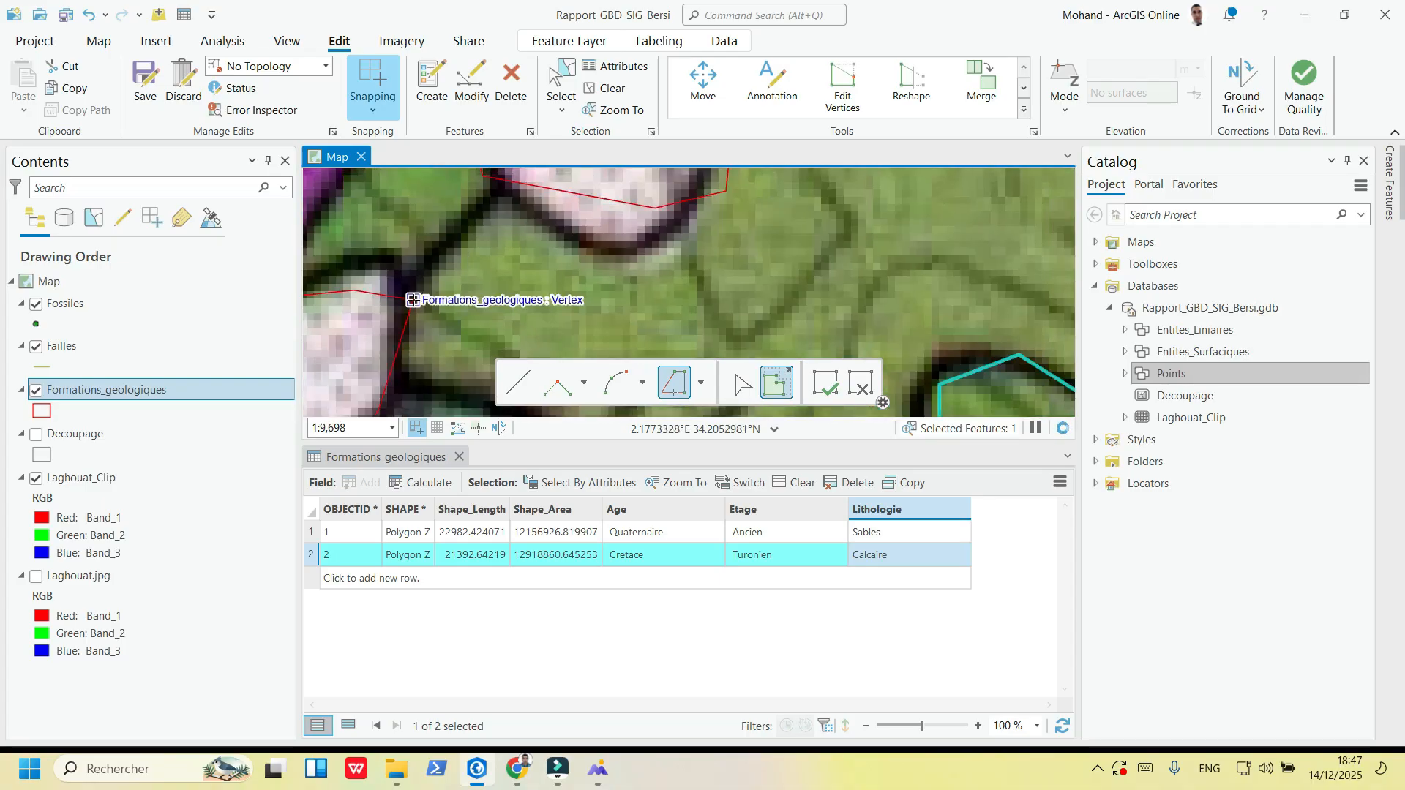
# - Begin a straight-line sketch from the existing polygon vertex along the next boundary
pyautogui.click(515, 382)
pyautogui.click(414, 300)
pyautogui.click(442, 260)
pyautogui.click(507, 178)
pyautogui.scroll(-4, 507, 178)
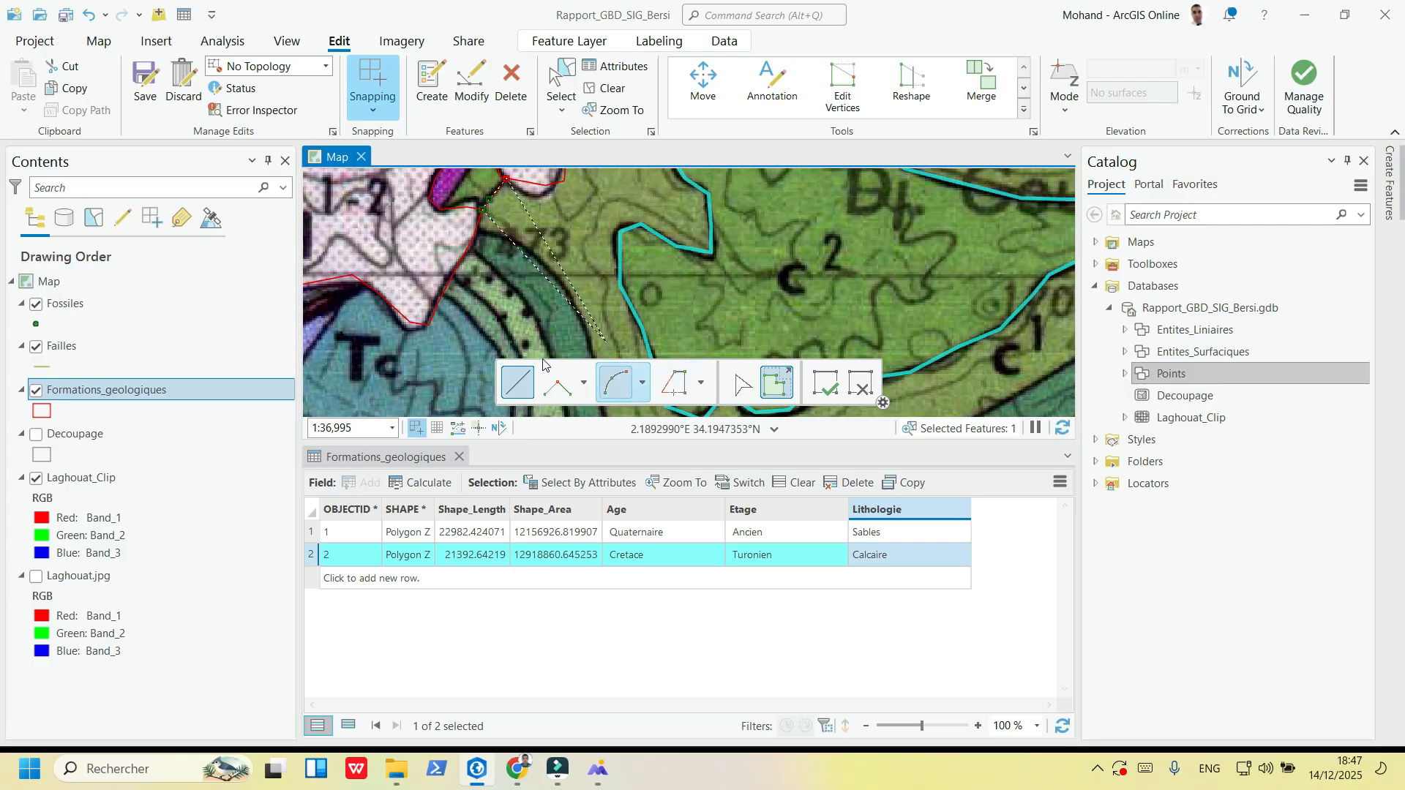
# - Restart the third polygon with right-angle segments on the Turonien polygon's boundary
pyautogui.click(688, 396)
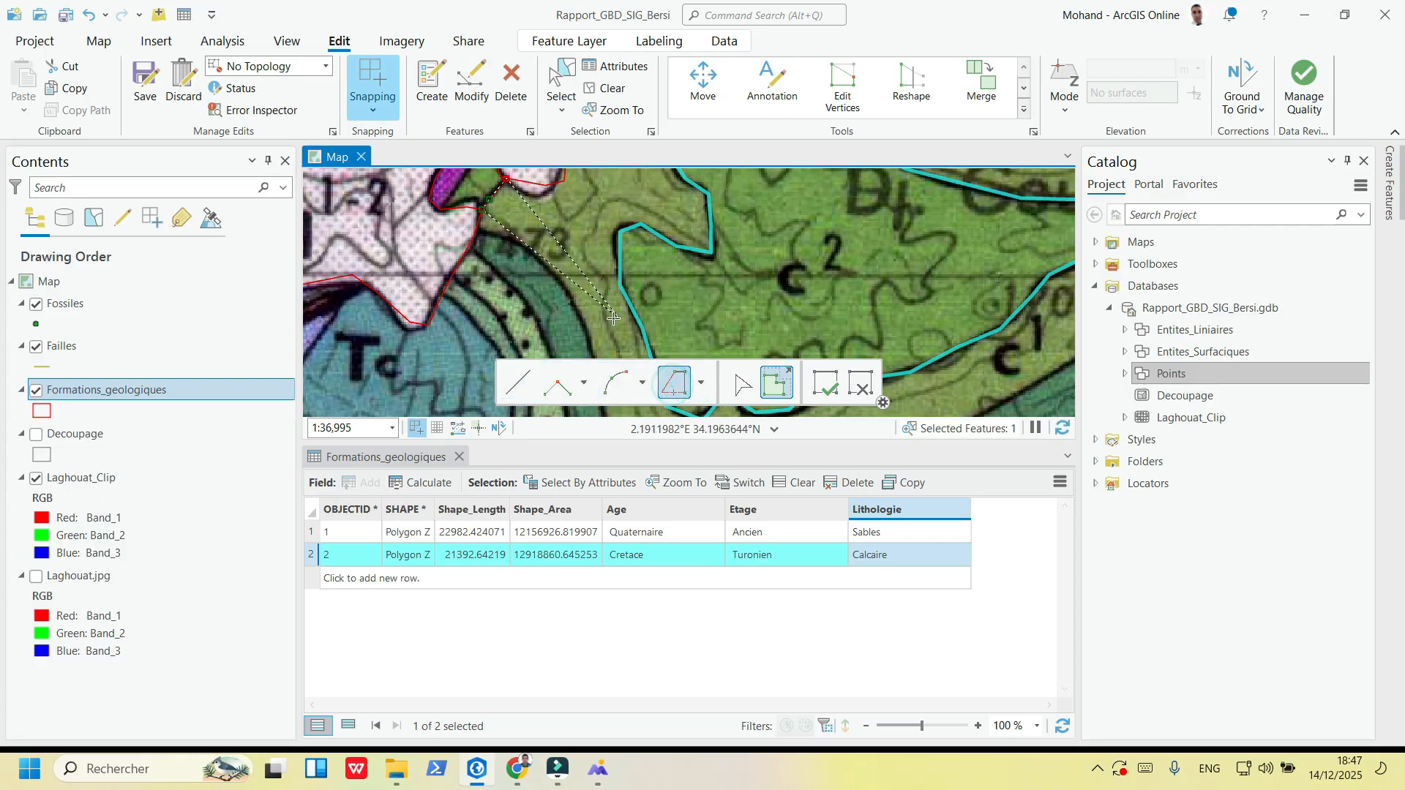
pyautogui.click(513, 180)
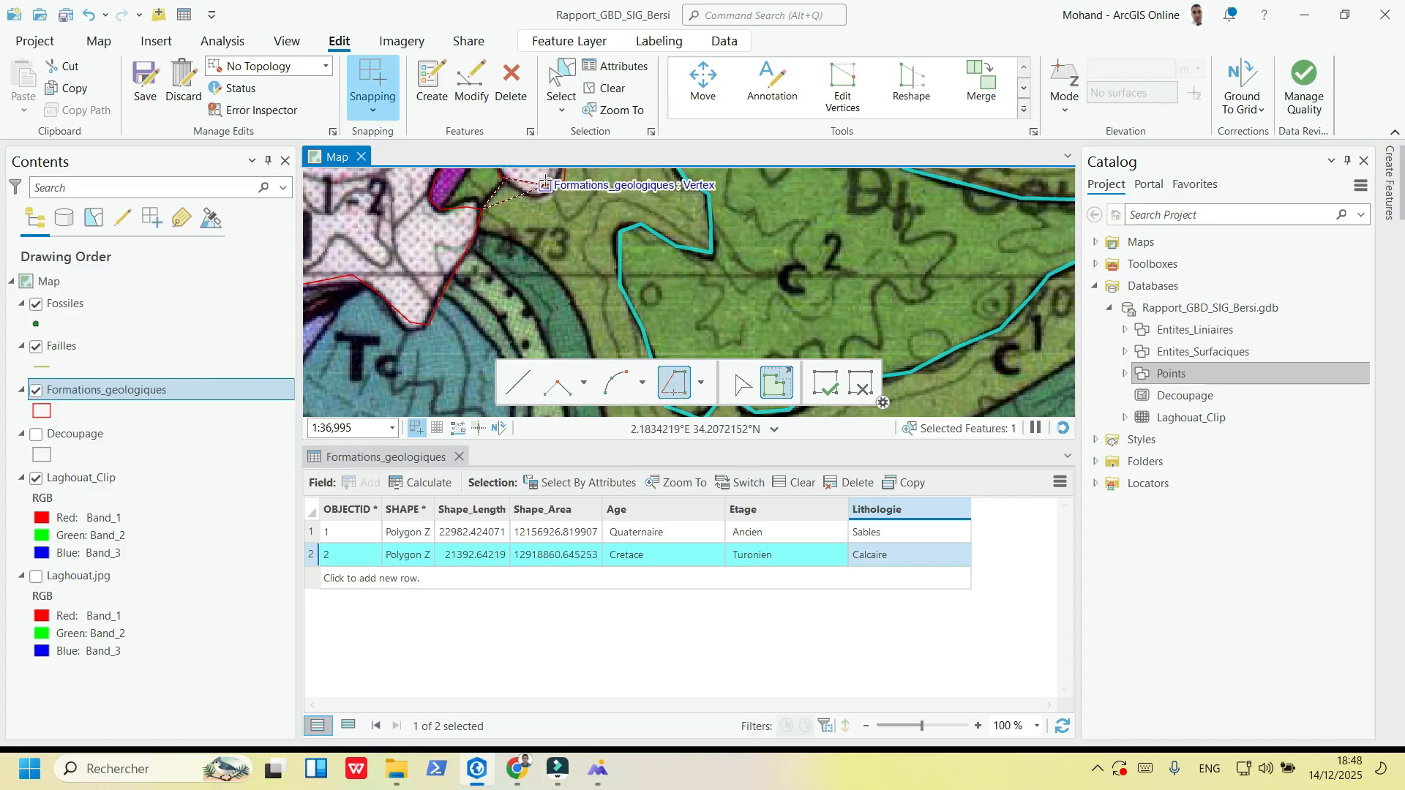
pyautogui.scroll(3, 524, 189)
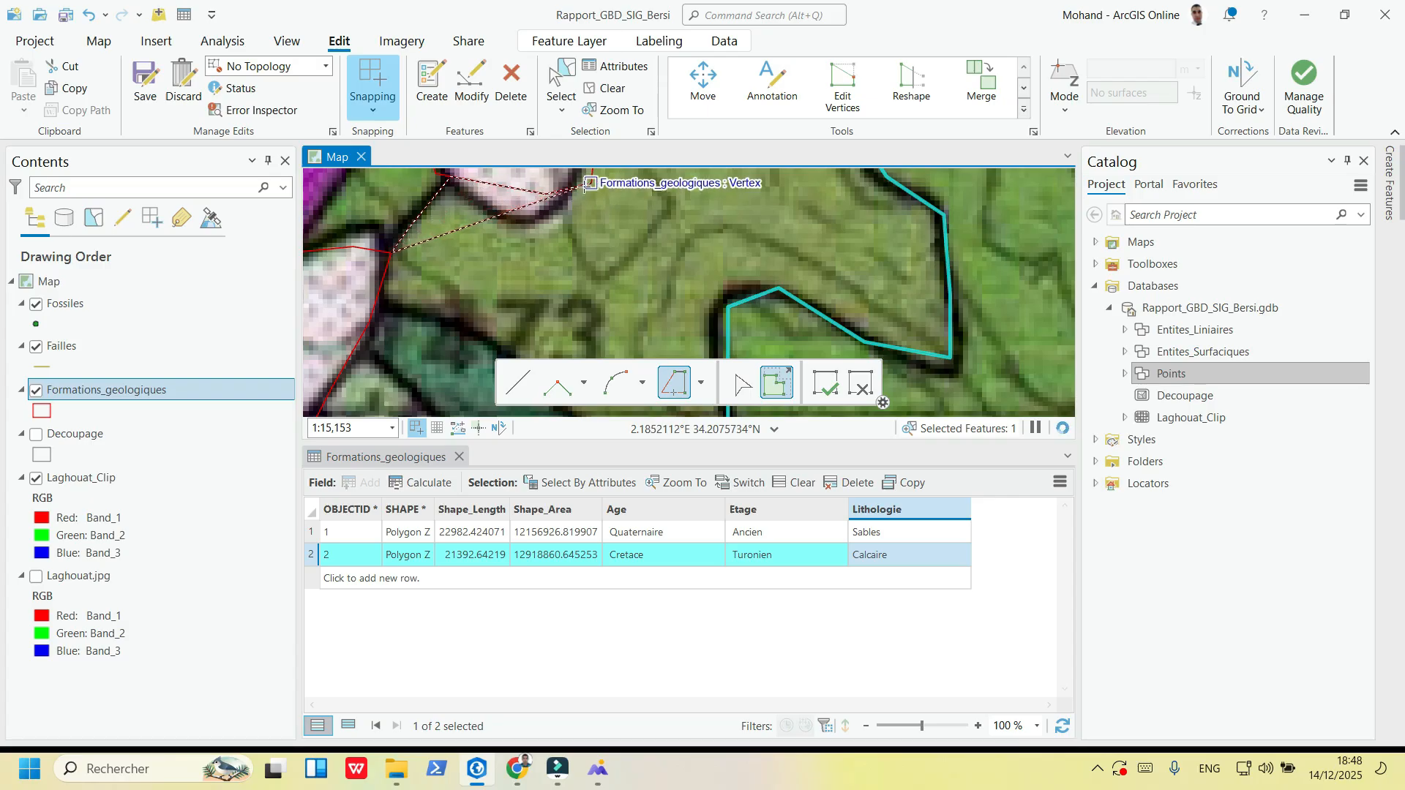
pyautogui.scroll(-3, 568, 212)
pyautogui.scroll(-4, 567, 217)
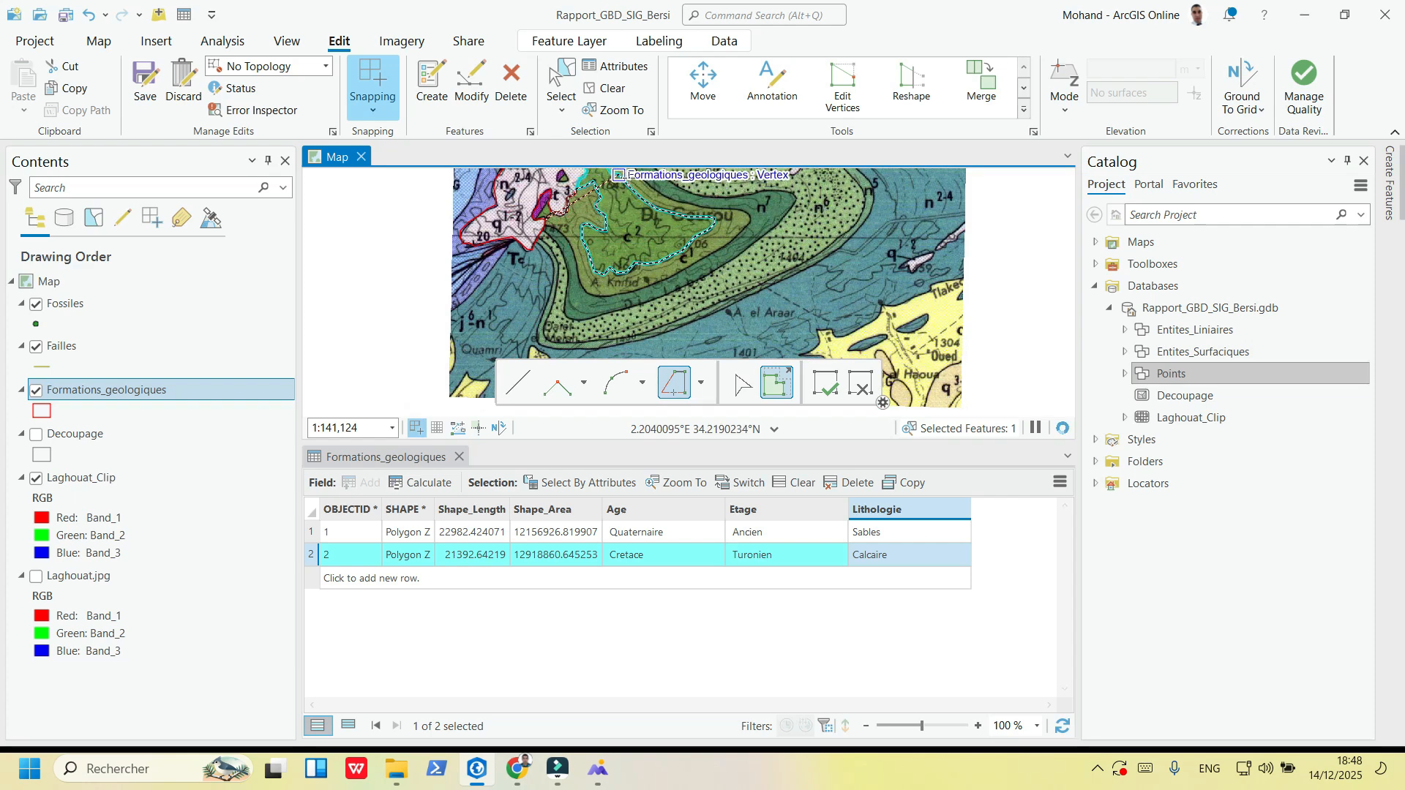
pyautogui.press('Up')
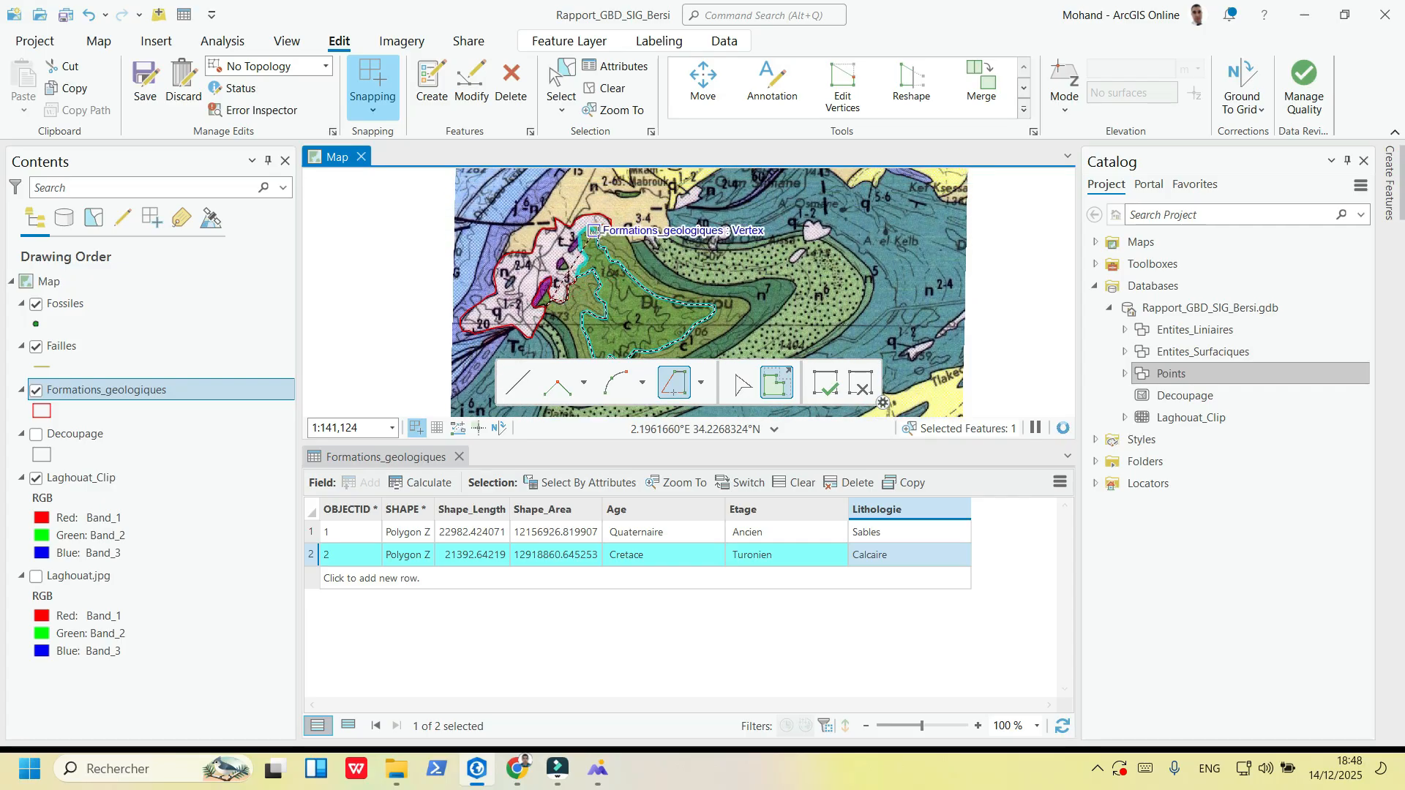
pyautogui.scroll(2, 596, 234)
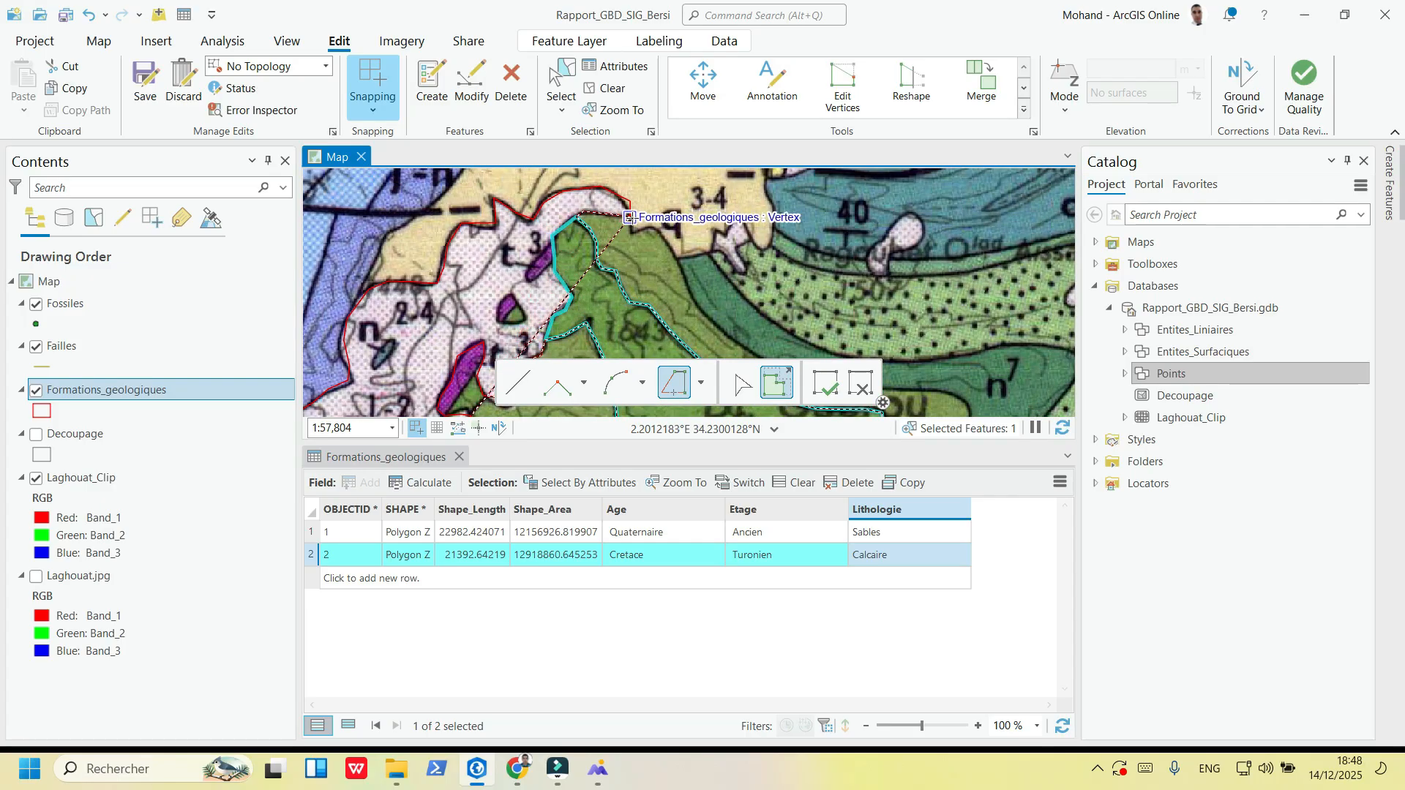
# - Trace the band's northern contact in straight segments from the Turonien polygon to its eastern end
pyautogui.click(629, 218)
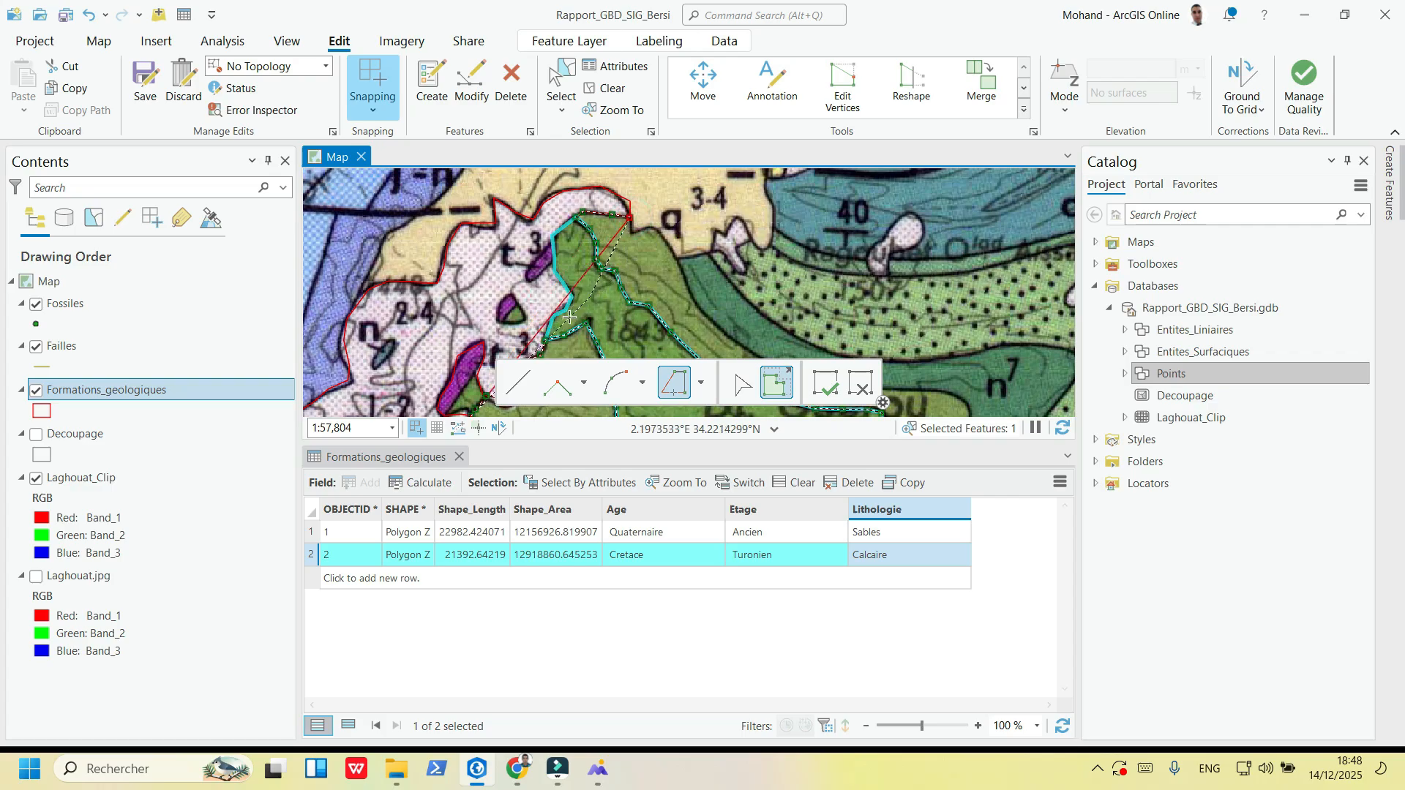
pyautogui.click(512, 391)
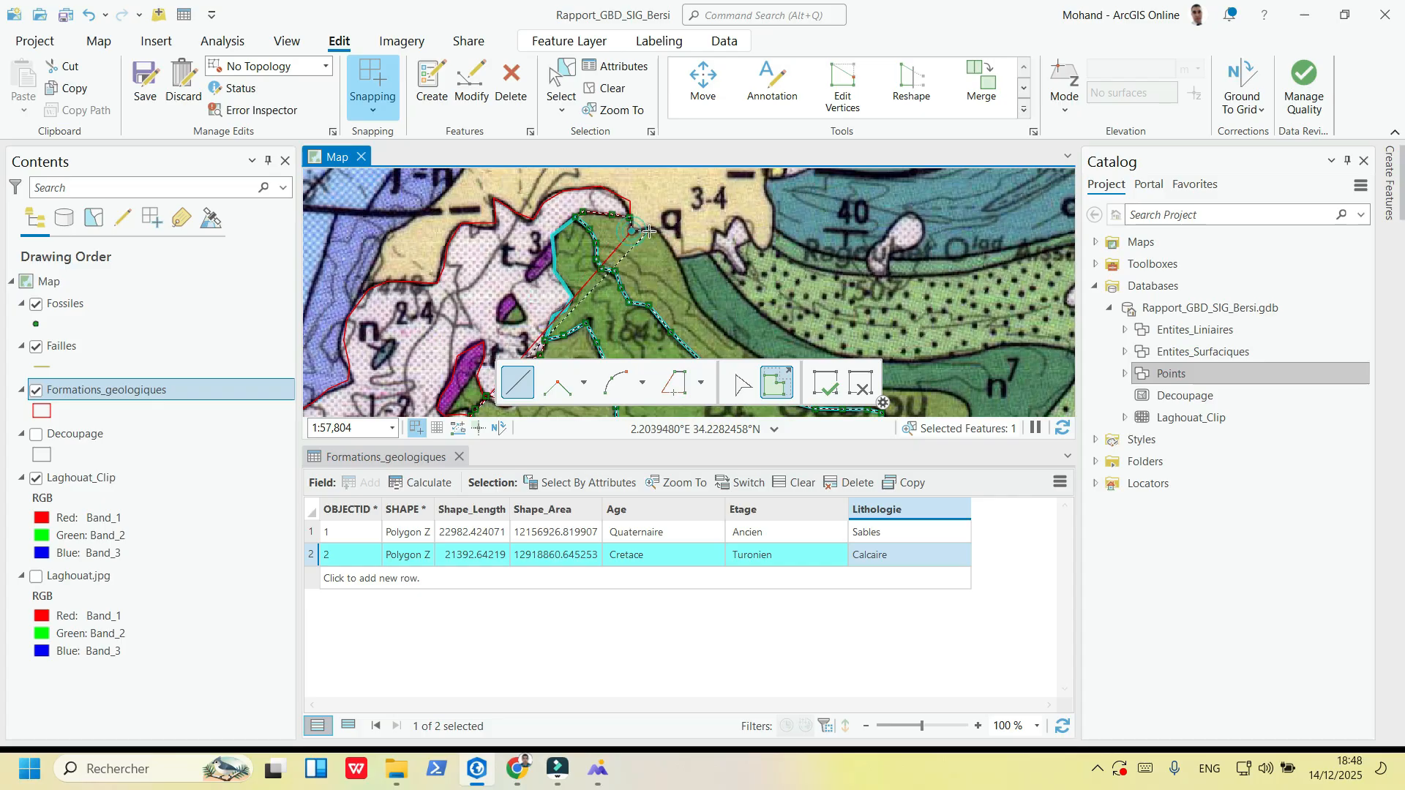
pyautogui.click(712, 315)
pyautogui.press('Down')
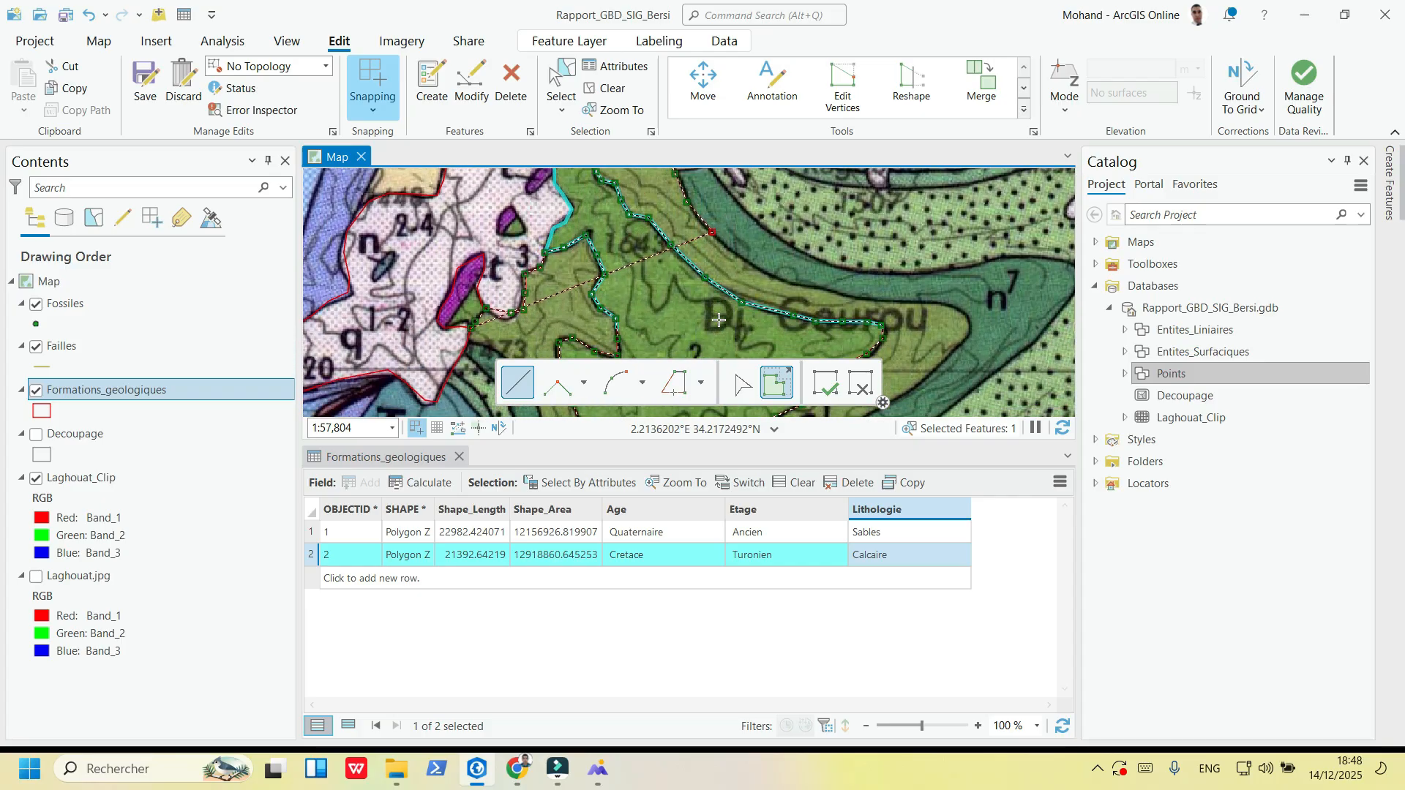
pyautogui.click(756, 237)
pyautogui.click(825, 262)
pyautogui.click(876, 270)
pyautogui.click(922, 272)
pyautogui.click(961, 286)
pyautogui.click(971, 305)
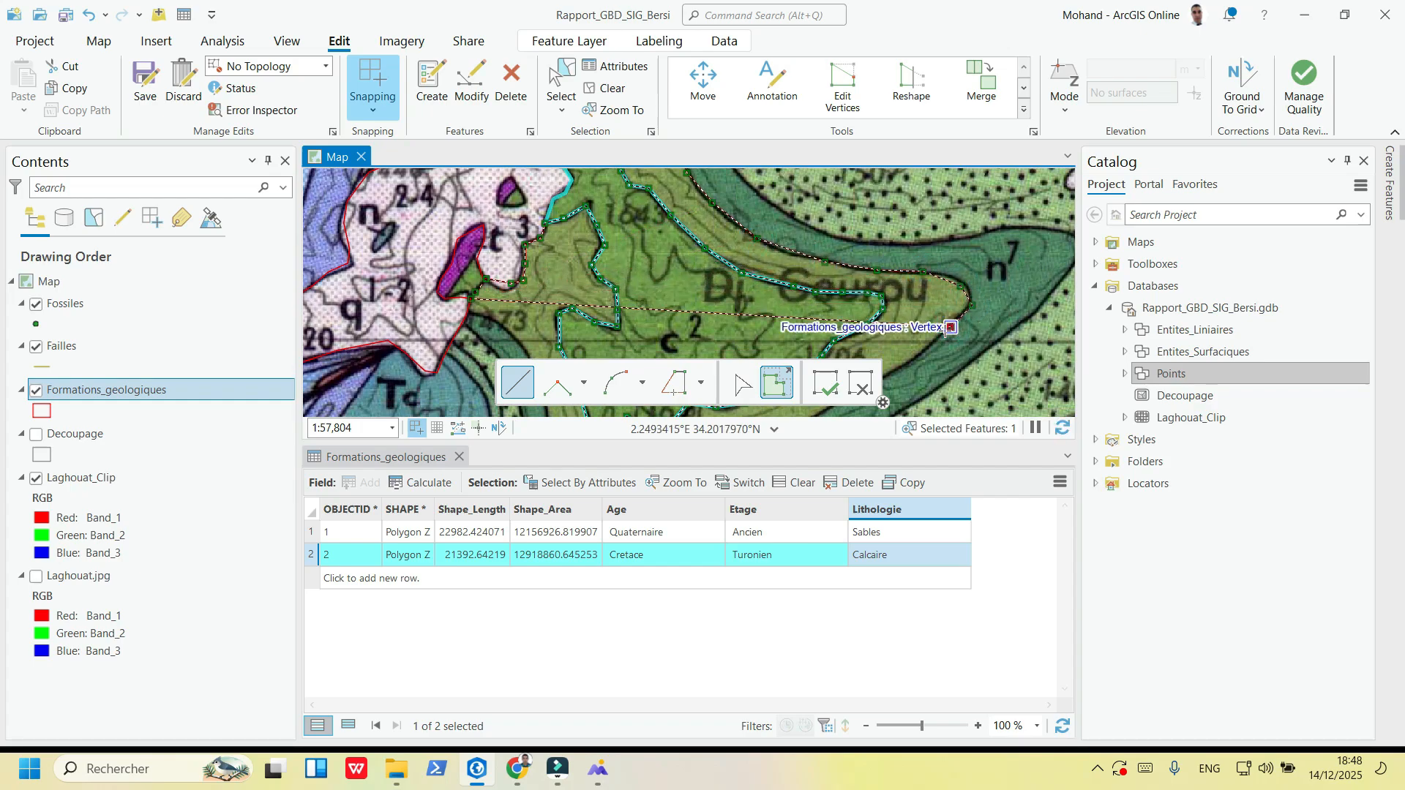
# - Trace the southern contact back west, snap onto the polygon edge and finish feature 3
pyautogui.press('Down')
pyautogui.click(912, 266)
pyautogui.click(845, 303)
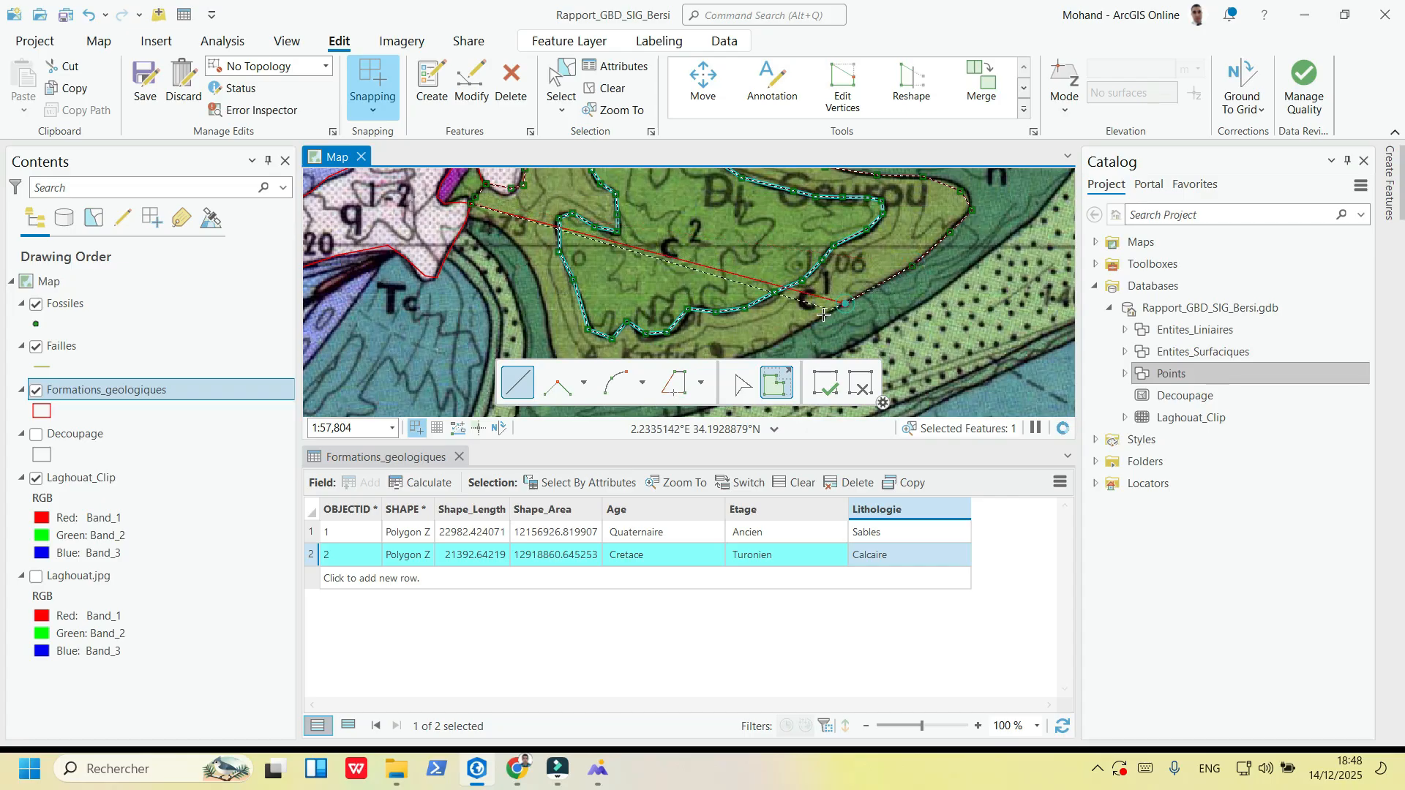
pyautogui.press('Down')
pyautogui.click(780, 262)
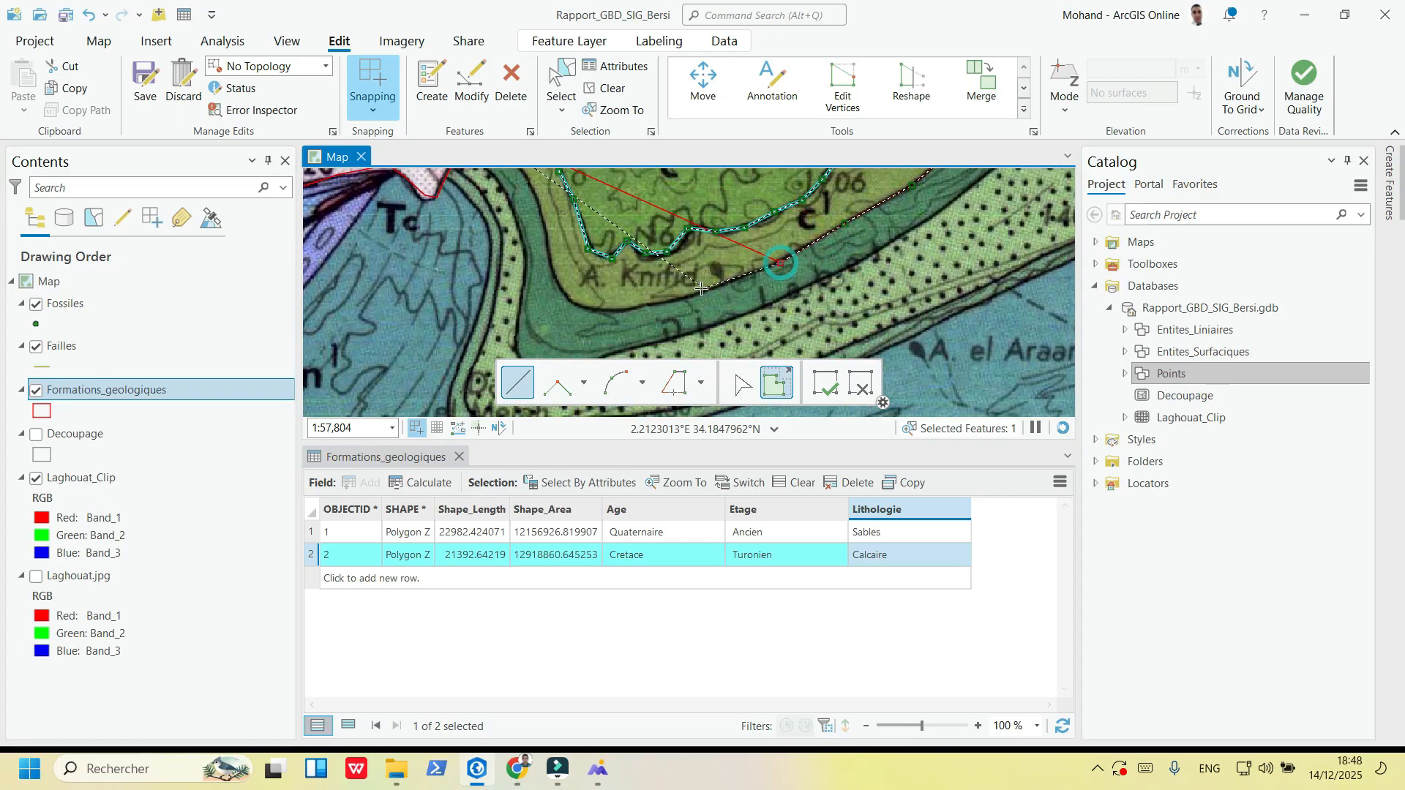
pyautogui.click(695, 291)
pyautogui.click(652, 303)
pyautogui.click(581, 303)
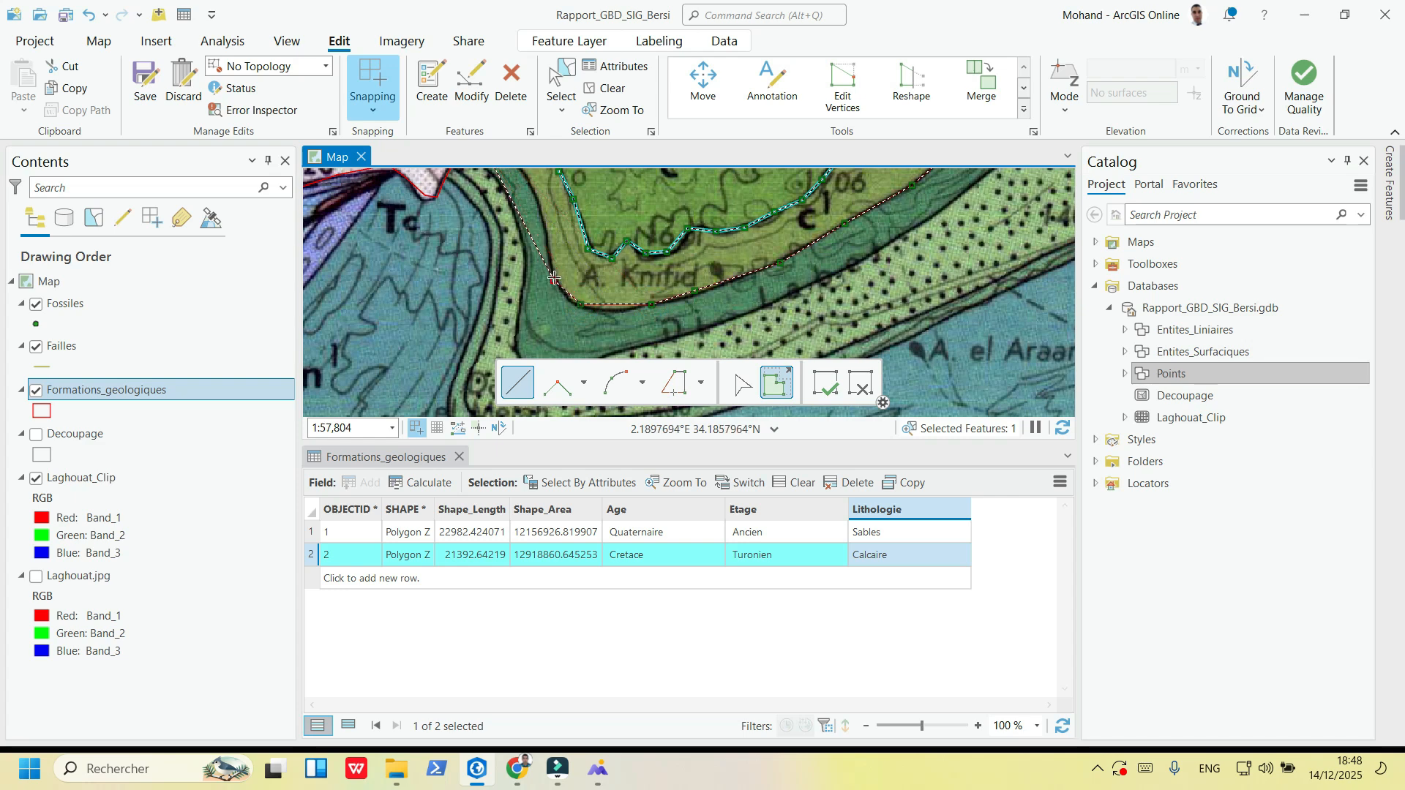
pyautogui.press('Up')
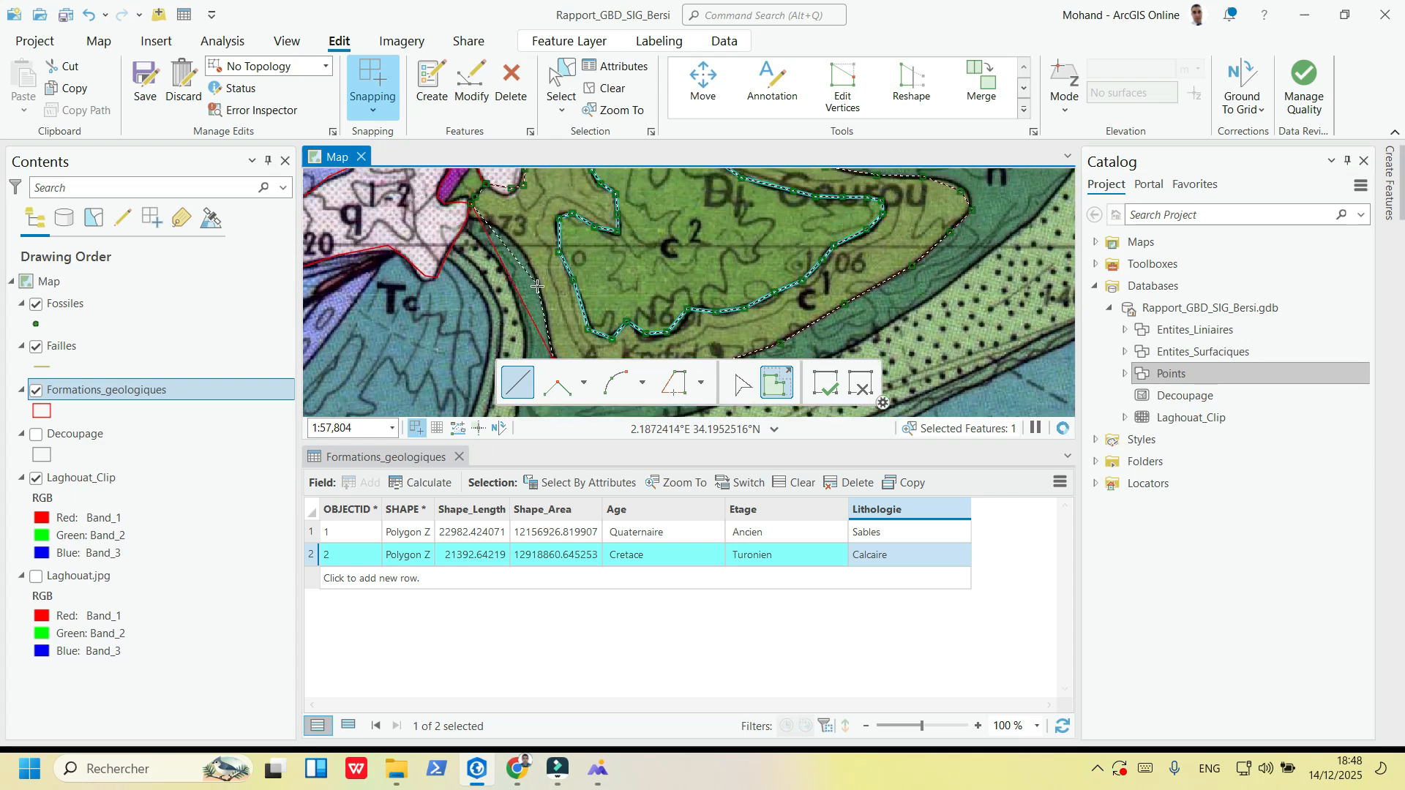
pyautogui.click(501, 233)
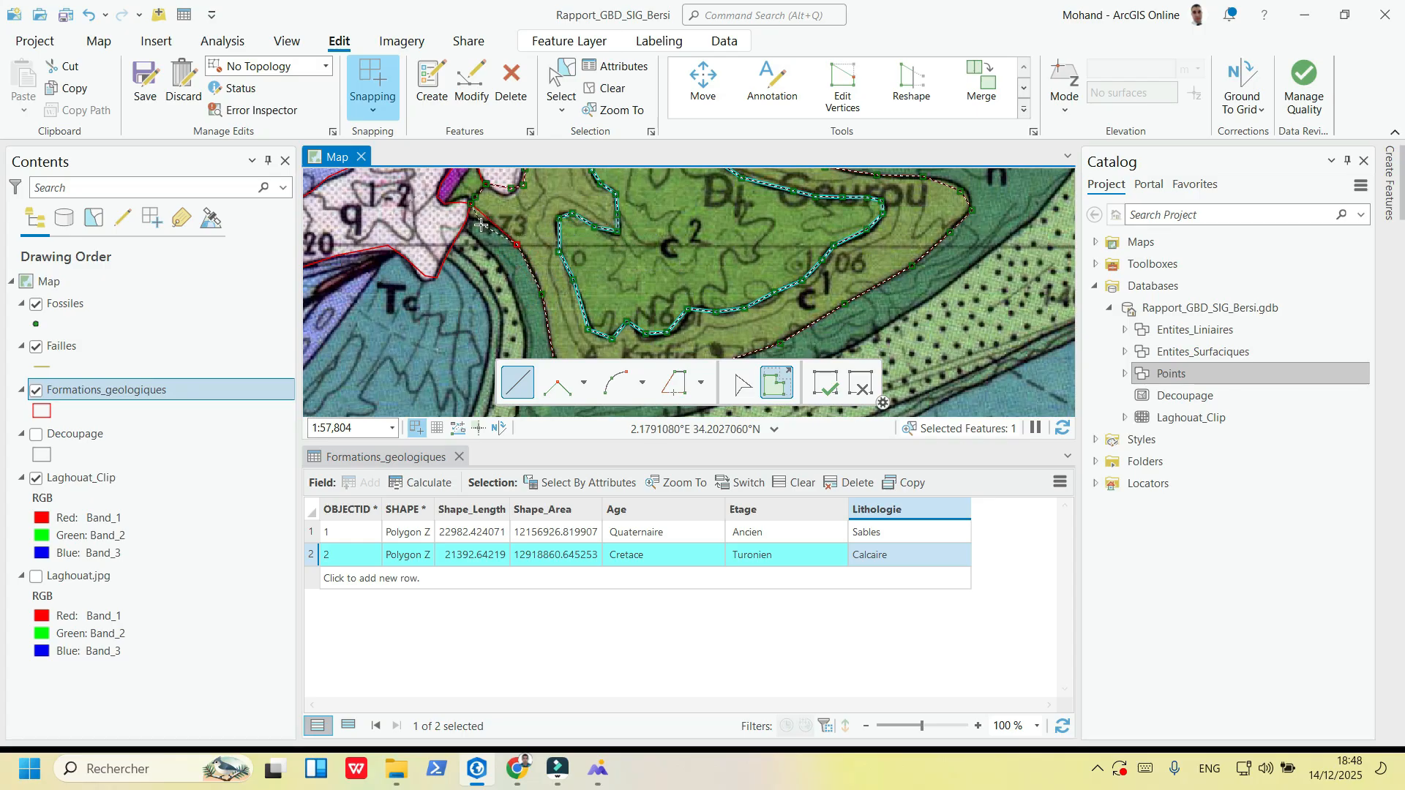
pyautogui.doubleClick(483, 223)
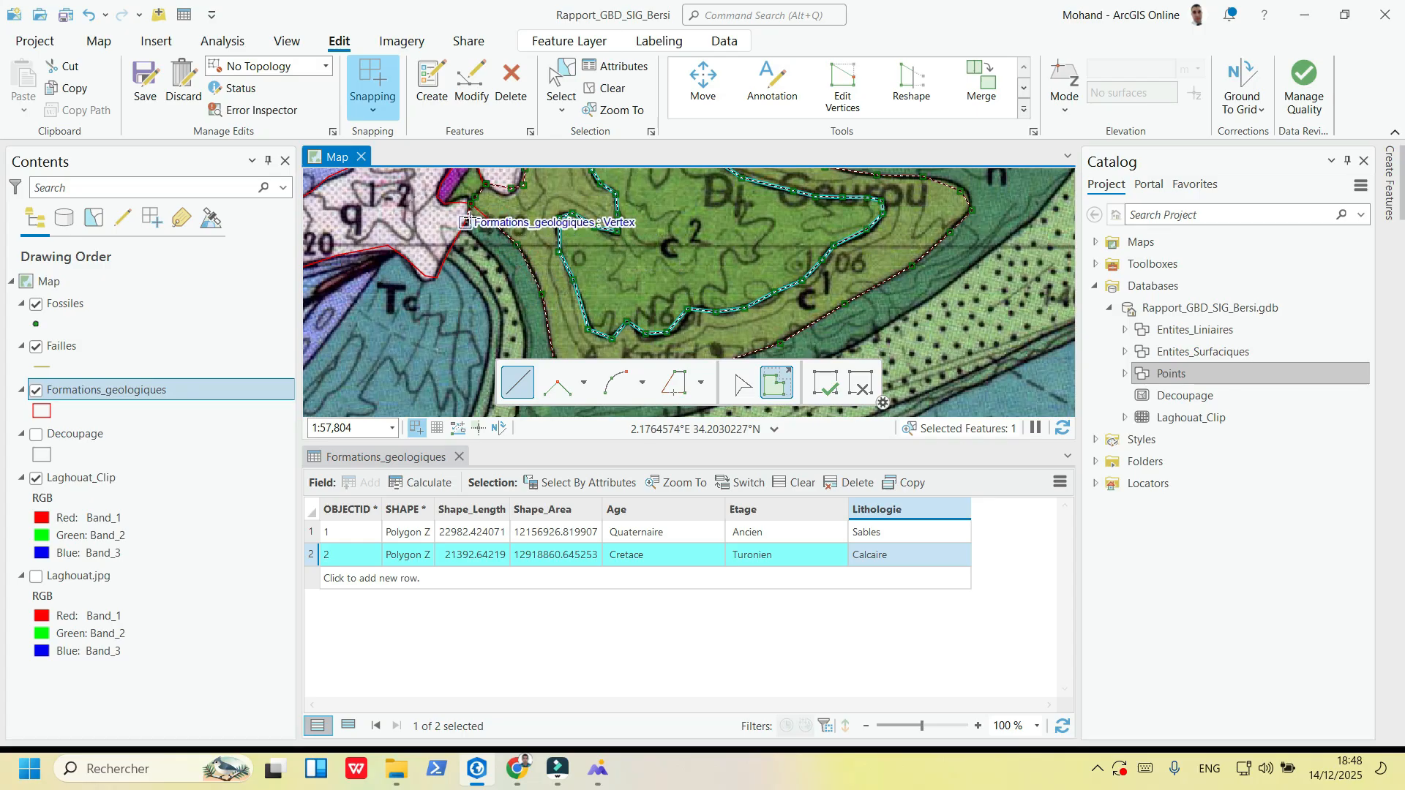
pyautogui.scroll(-4, 674, 278)
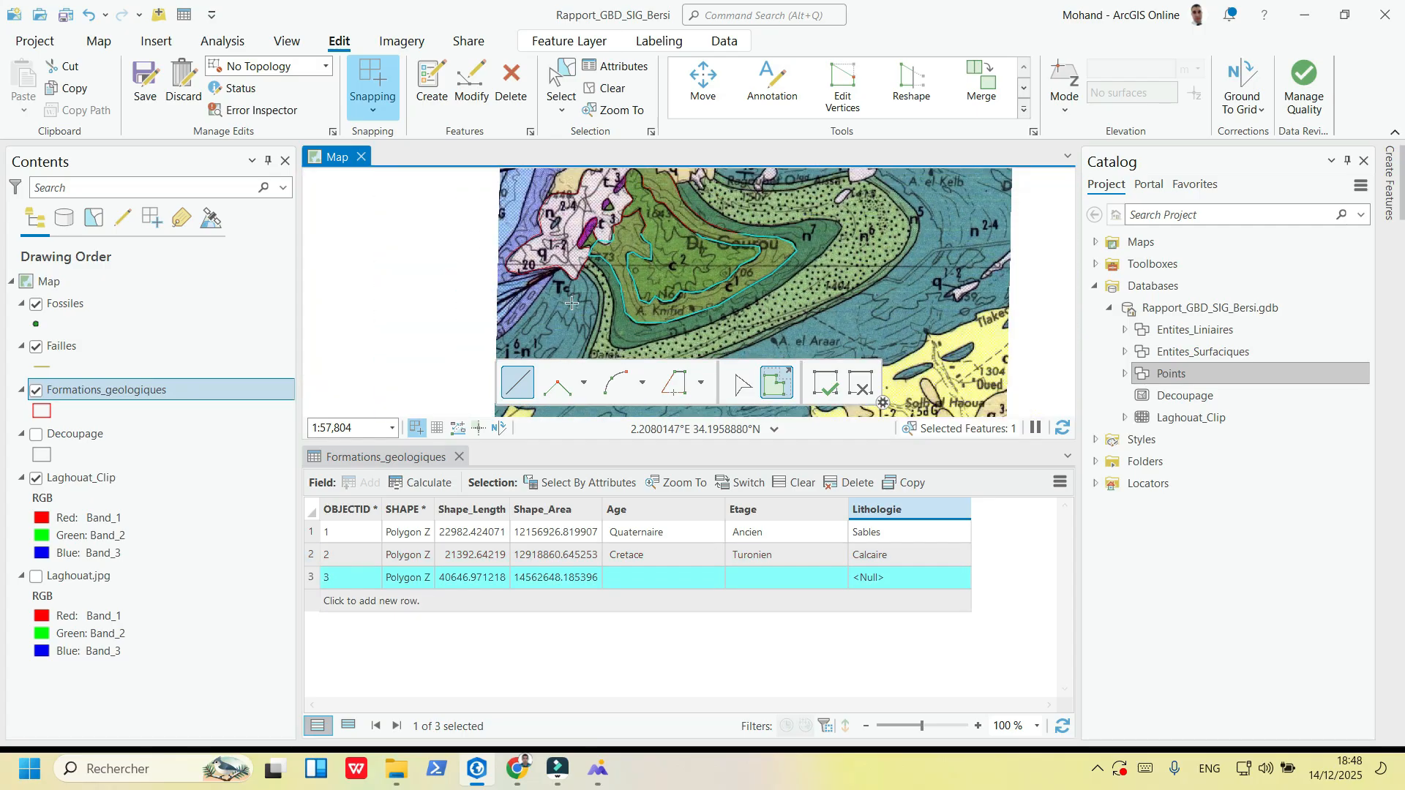
# - Close the sketch tools, enter Cretace as row 3's Age, and move to its Etage cell
pyautogui.click(826, 391)
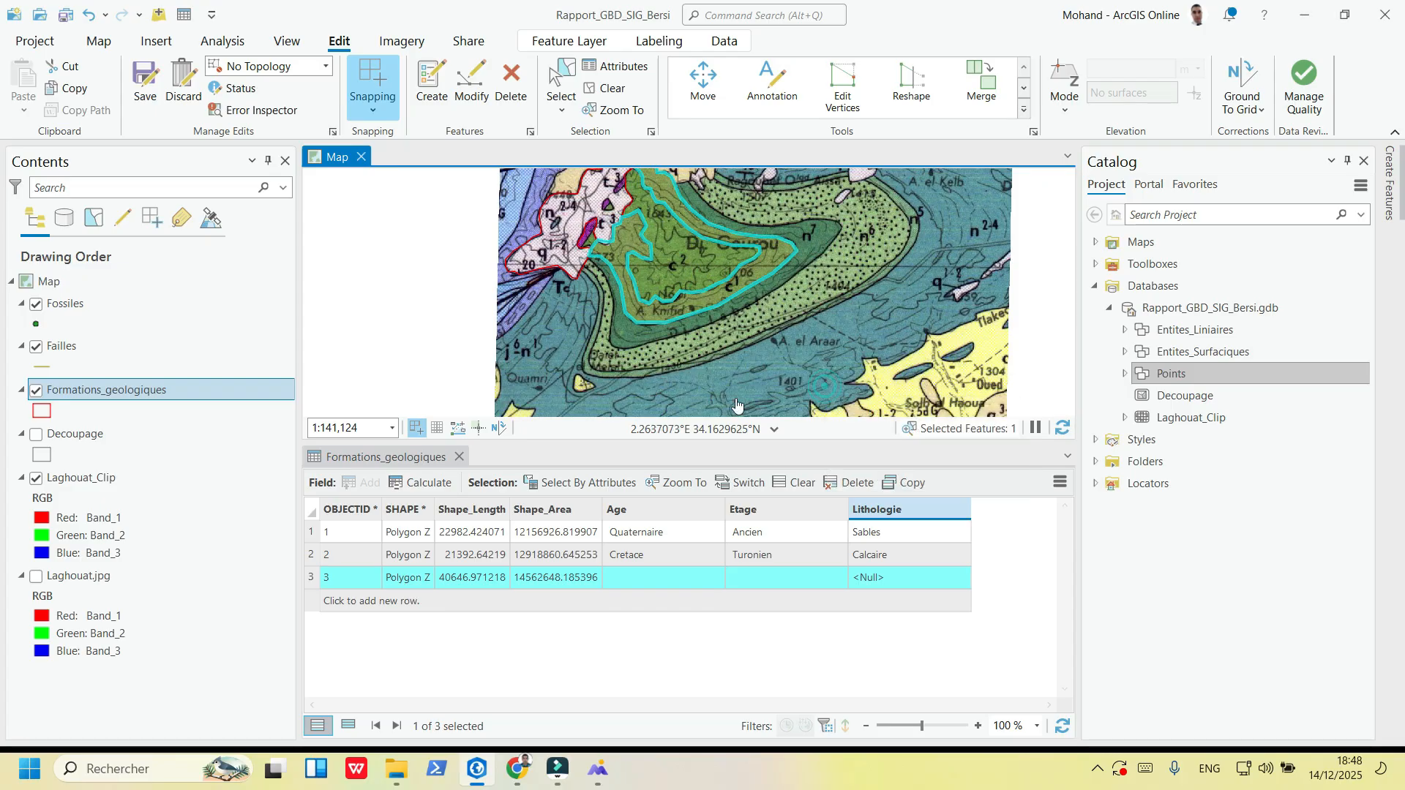
pyautogui.click(644, 578)
pyautogui.click(642, 573)
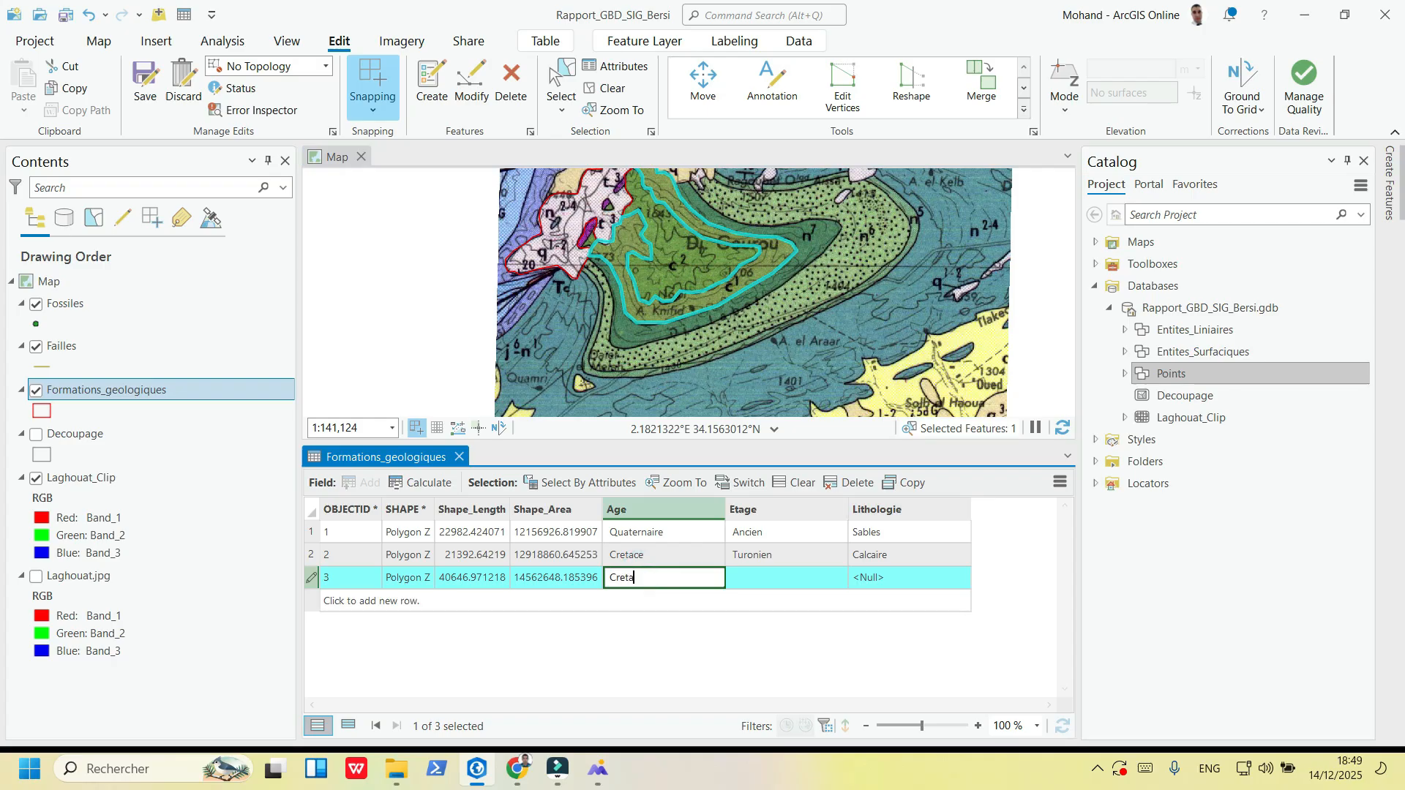
pyautogui.click(757, 579)
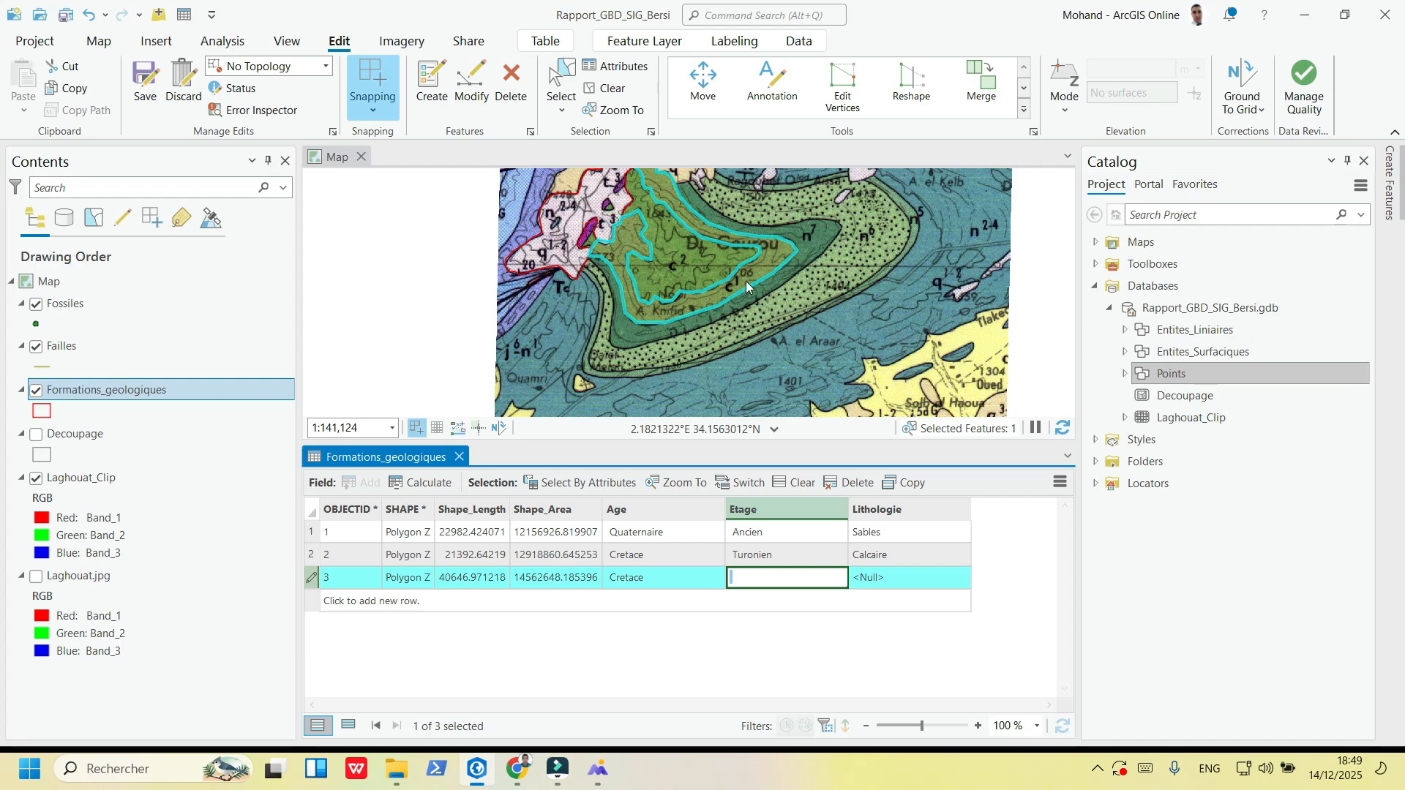
pyautogui.click(520, 776)
# - Show Laghouat.jpg in WPS Photos with the legend scrolled to the c¹ Cénomanien entry
pyautogui.click(521, 775)
pyautogui.click(594, 774)
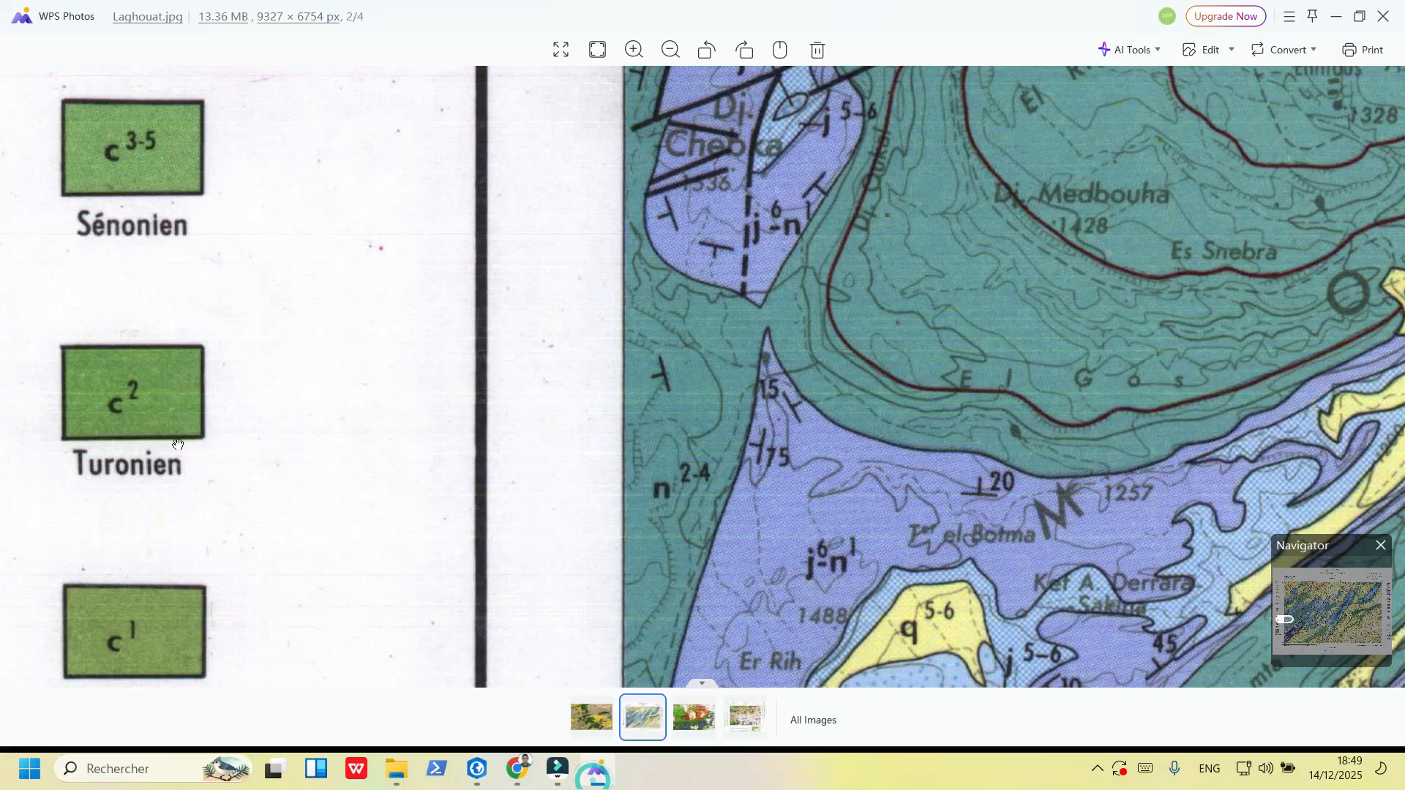
pyautogui.scroll(-3, 194, 568)
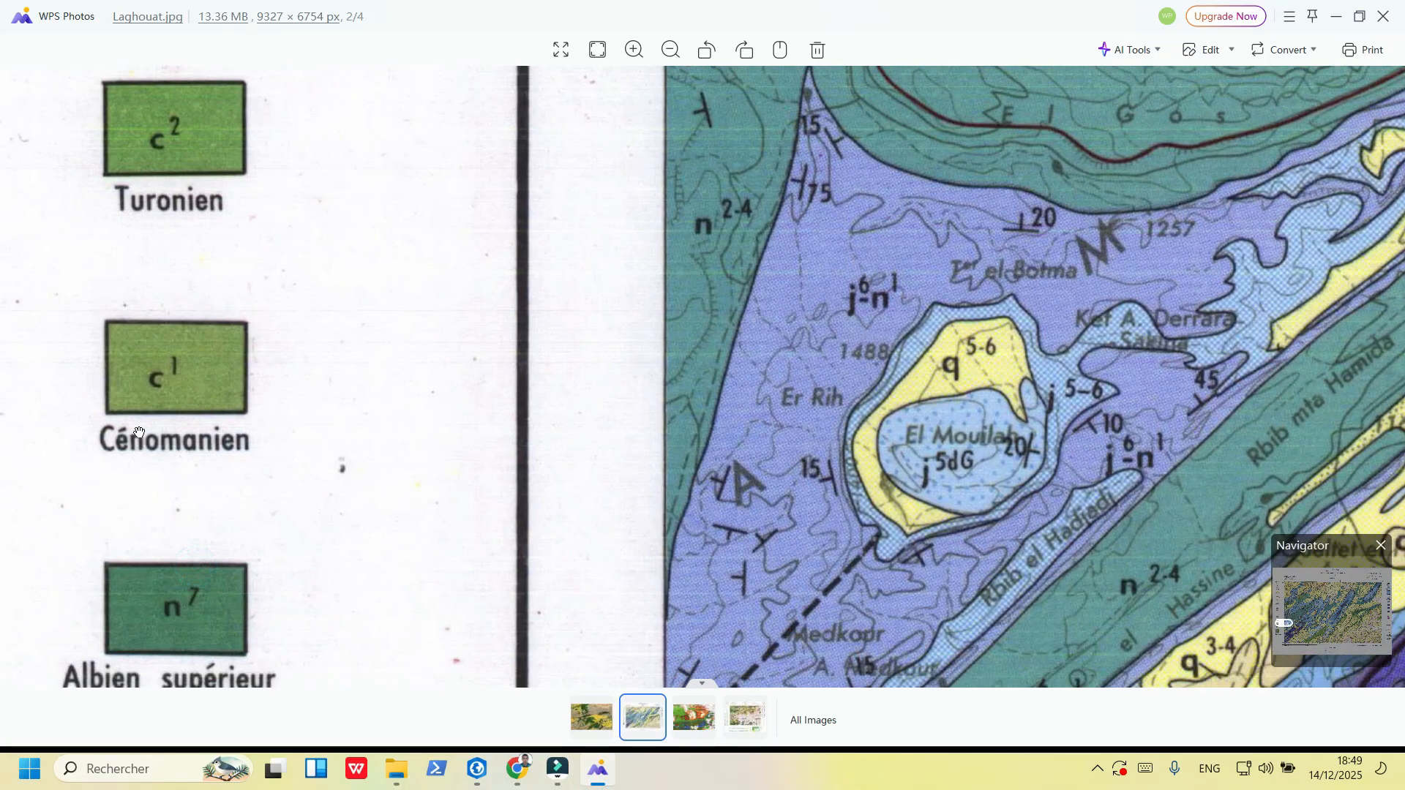
pyautogui.moveTo(296, 339)
pyautogui.mouseDown()
pyautogui.moveTo(276, 502)
pyautogui.moveTo(297, 365)
pyautogui.mouseUp()
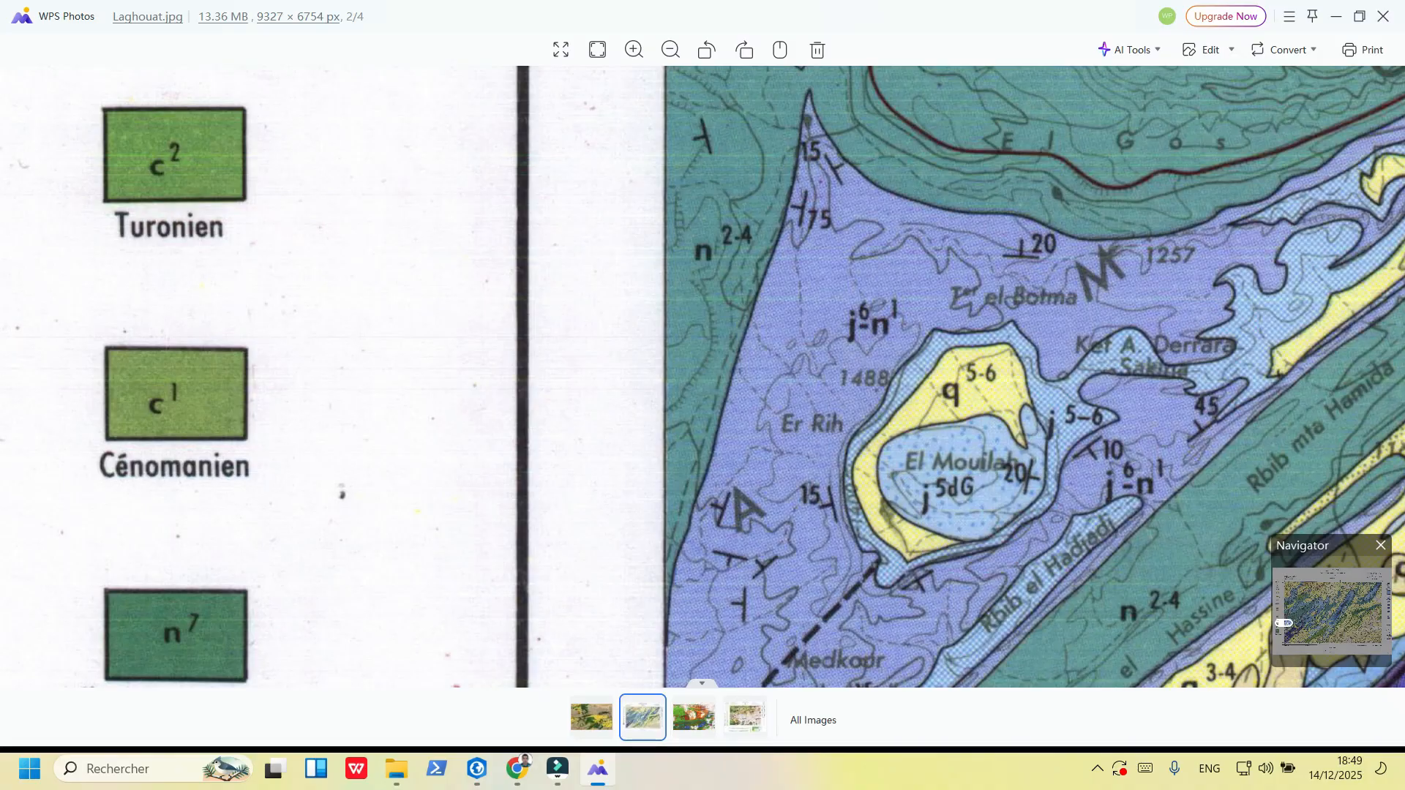
# - Set row 3's Etage to Cenomanien and Lithologie to Calcaire, then save the edits
pyautogui.click(477, 769)
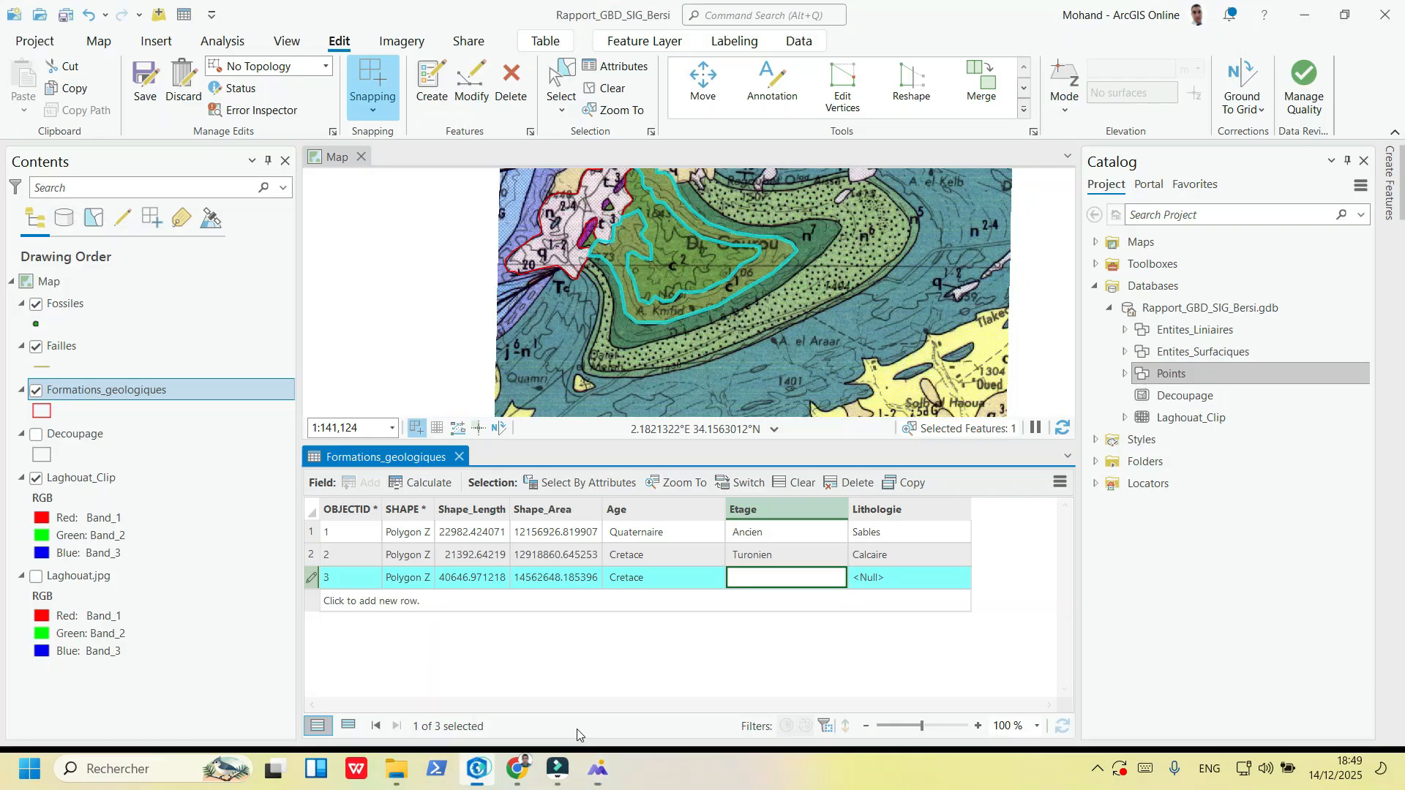
pyautogui.click(749, 583)
pyautogui.write('Cenomanien')
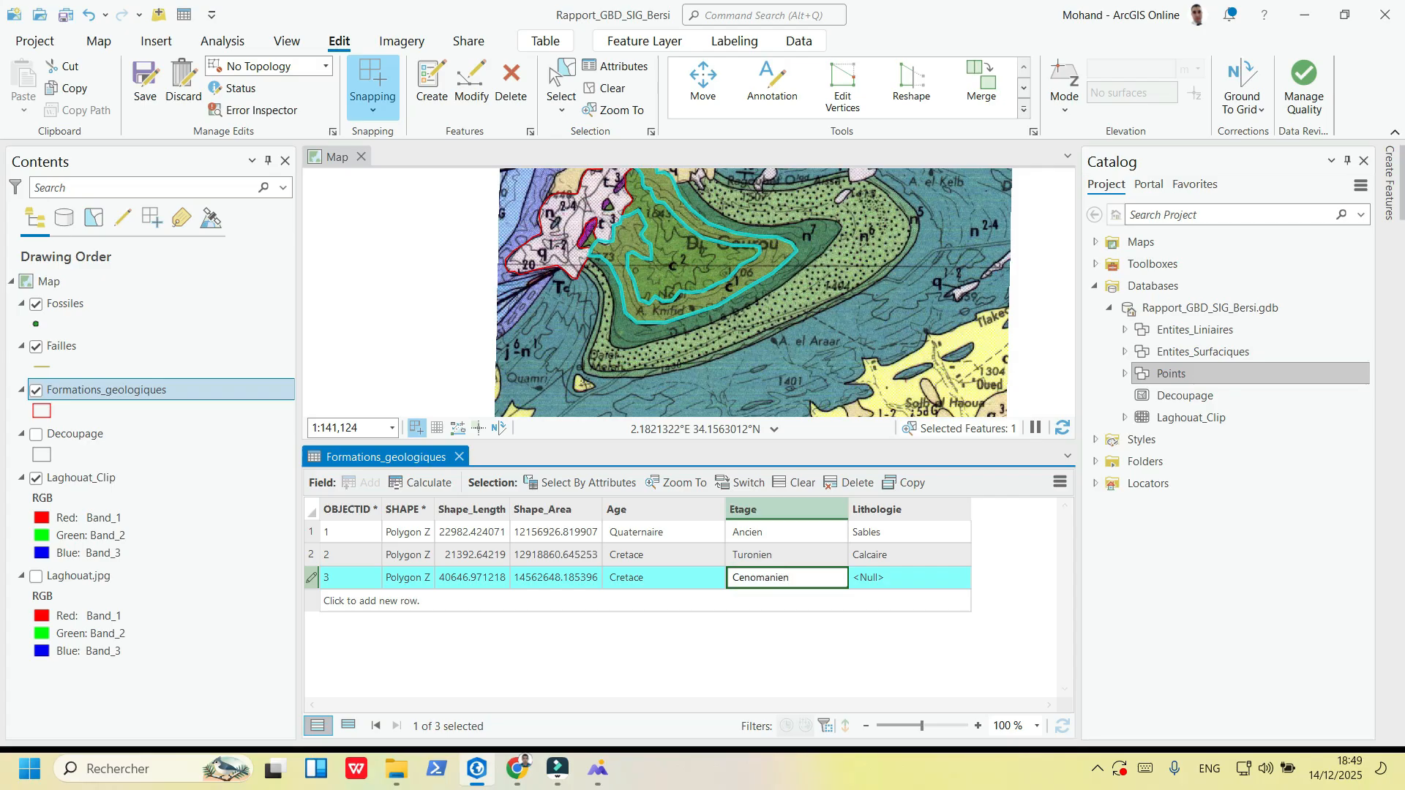
pyautogui.click(885, 580)
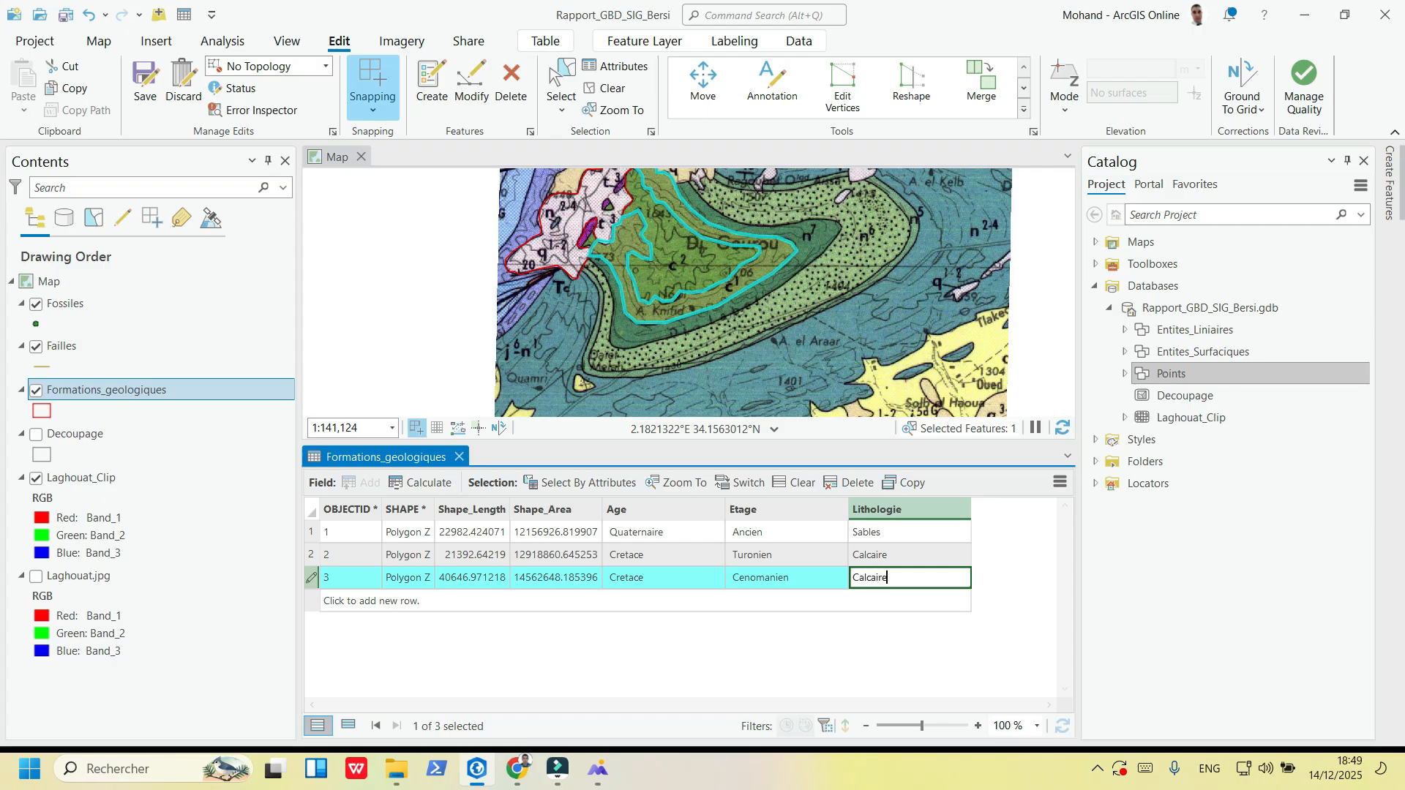
pyautogui.click(786, 559)
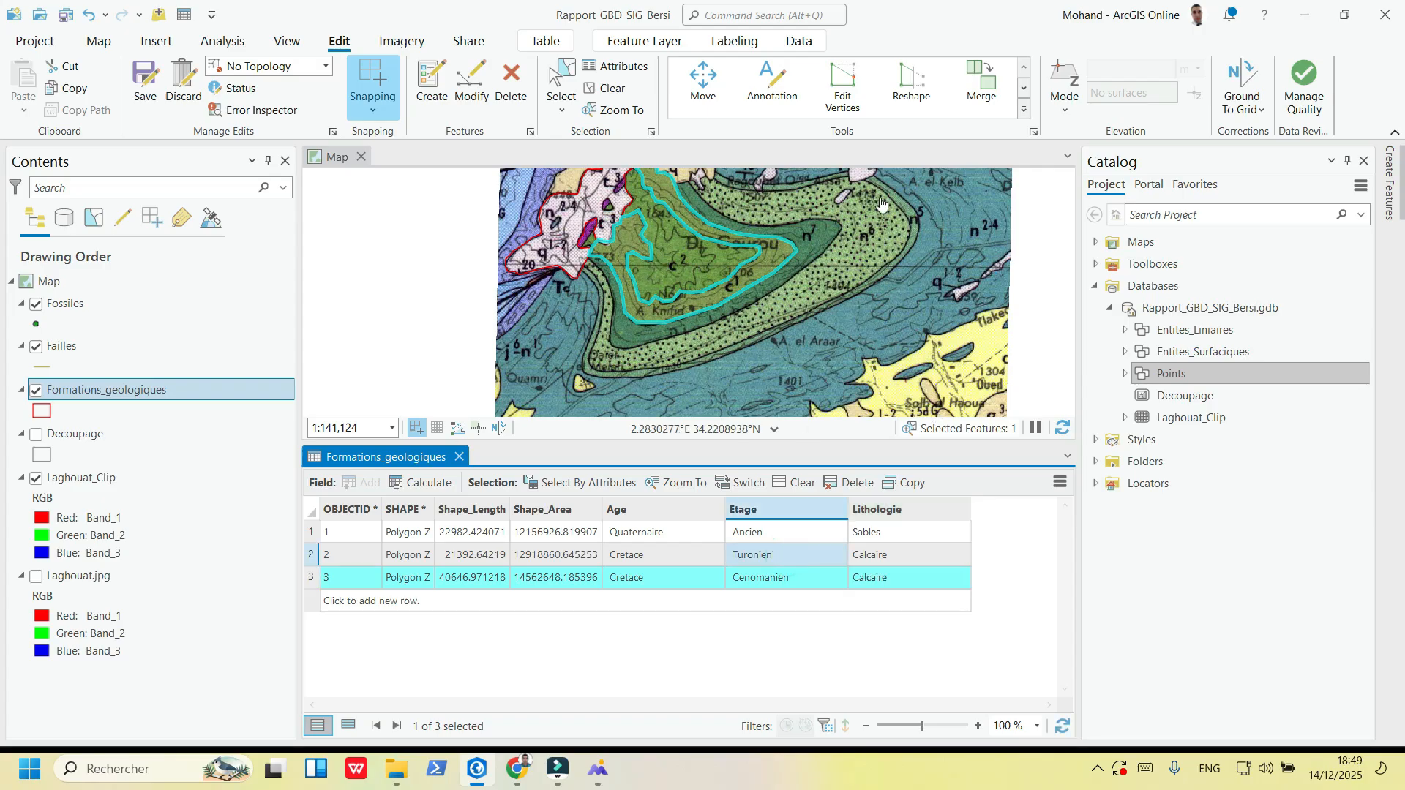
pyautogui.click(143, 88)
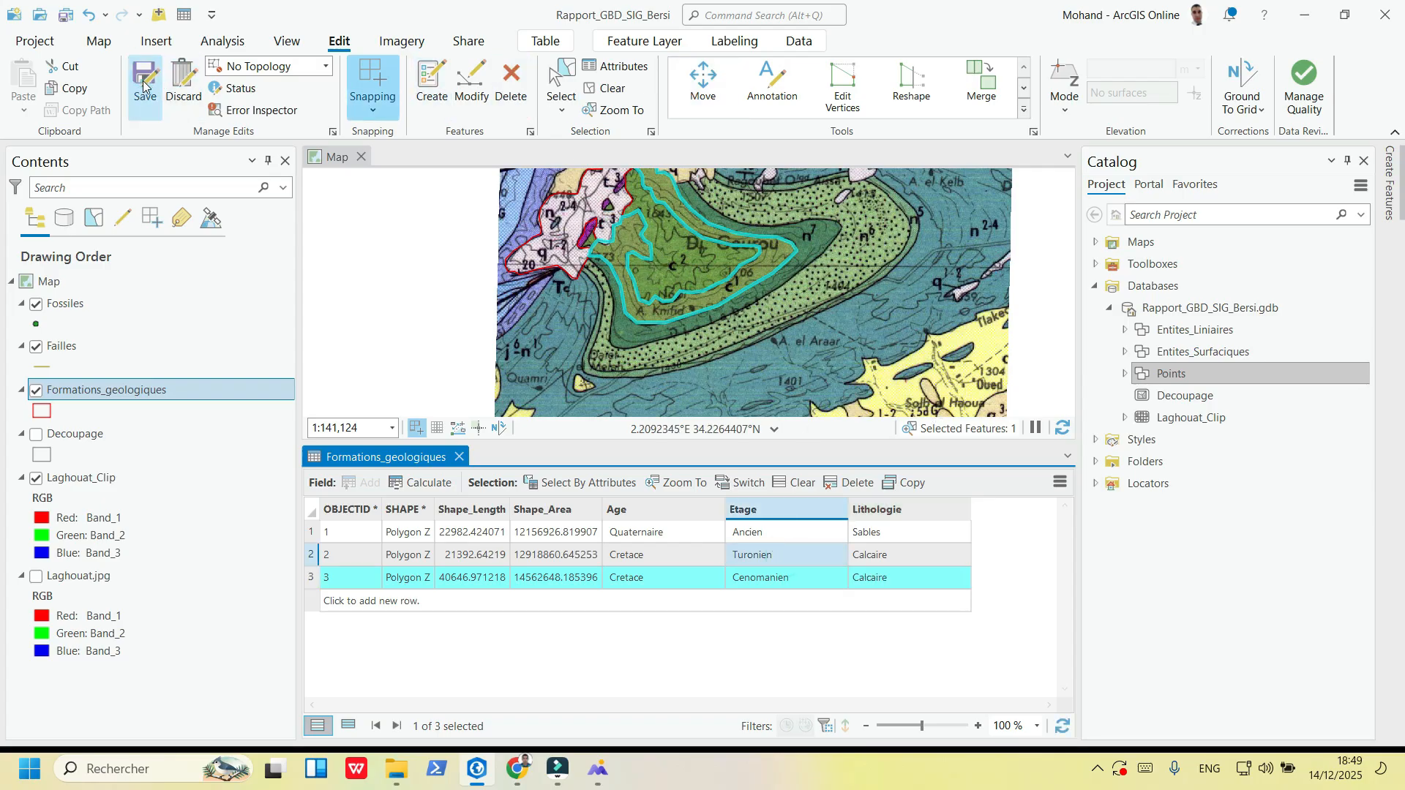
pyautogui.click(716, 410)
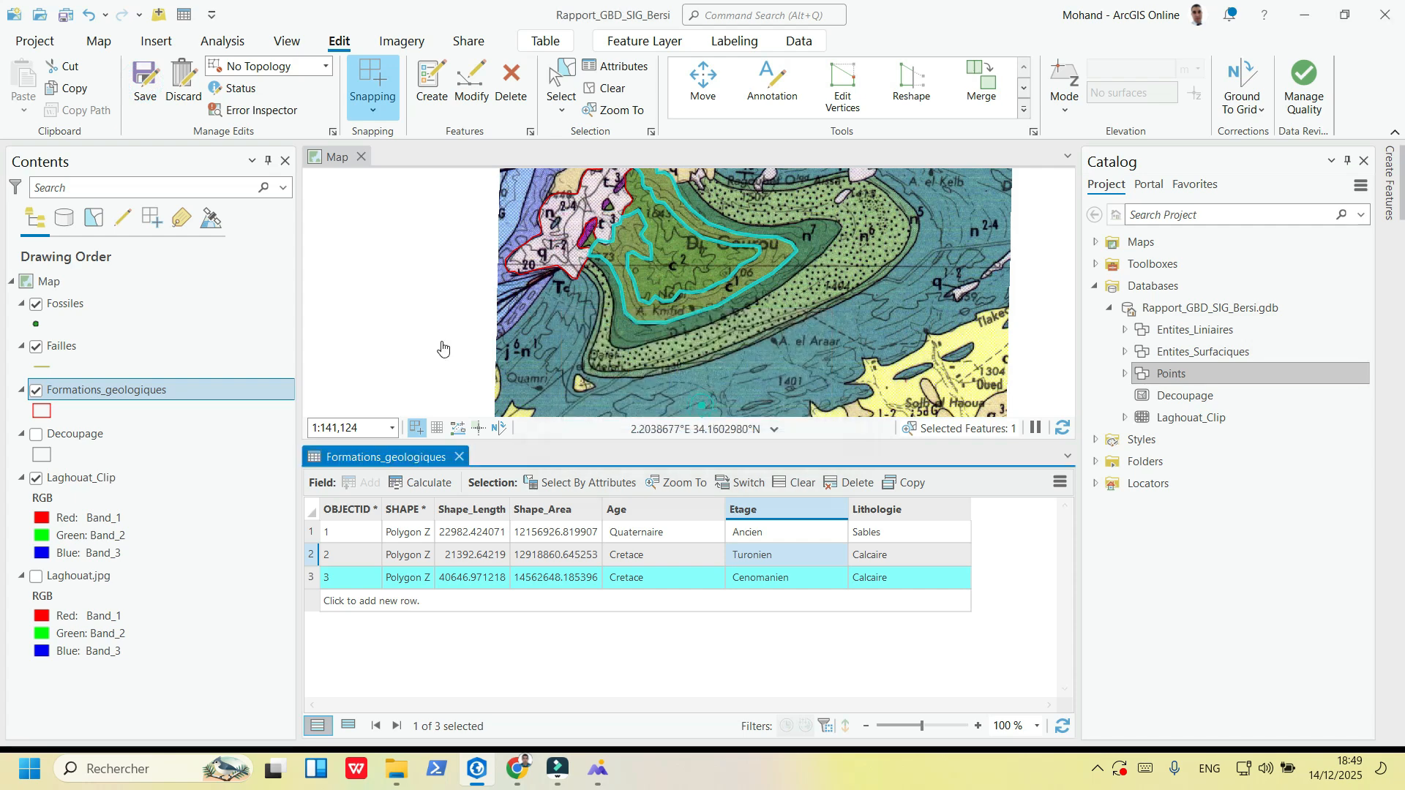
# - Clear the selection and choose the Failles template in Create Features
pyautogui.click(611, 91)
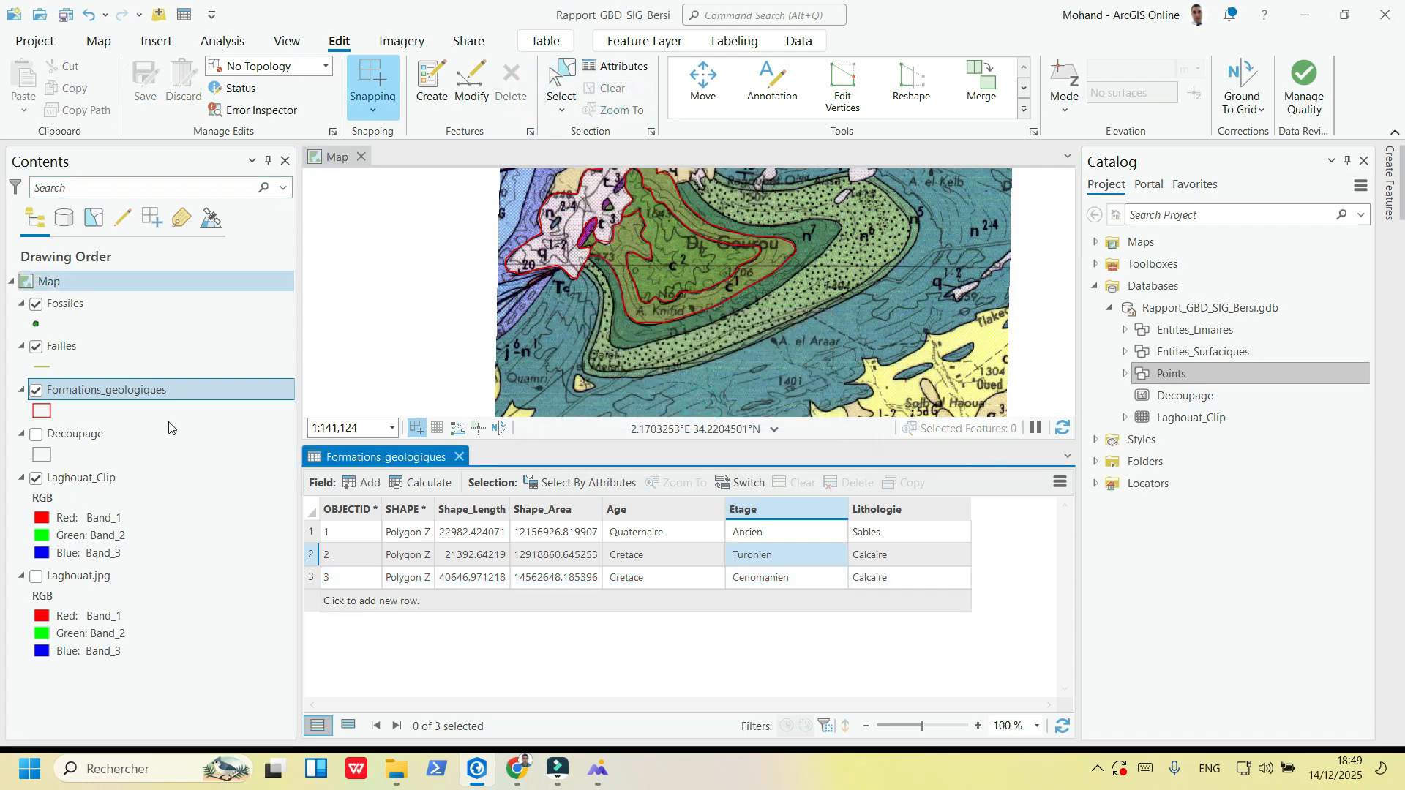
pyautogui.click(428, 83)
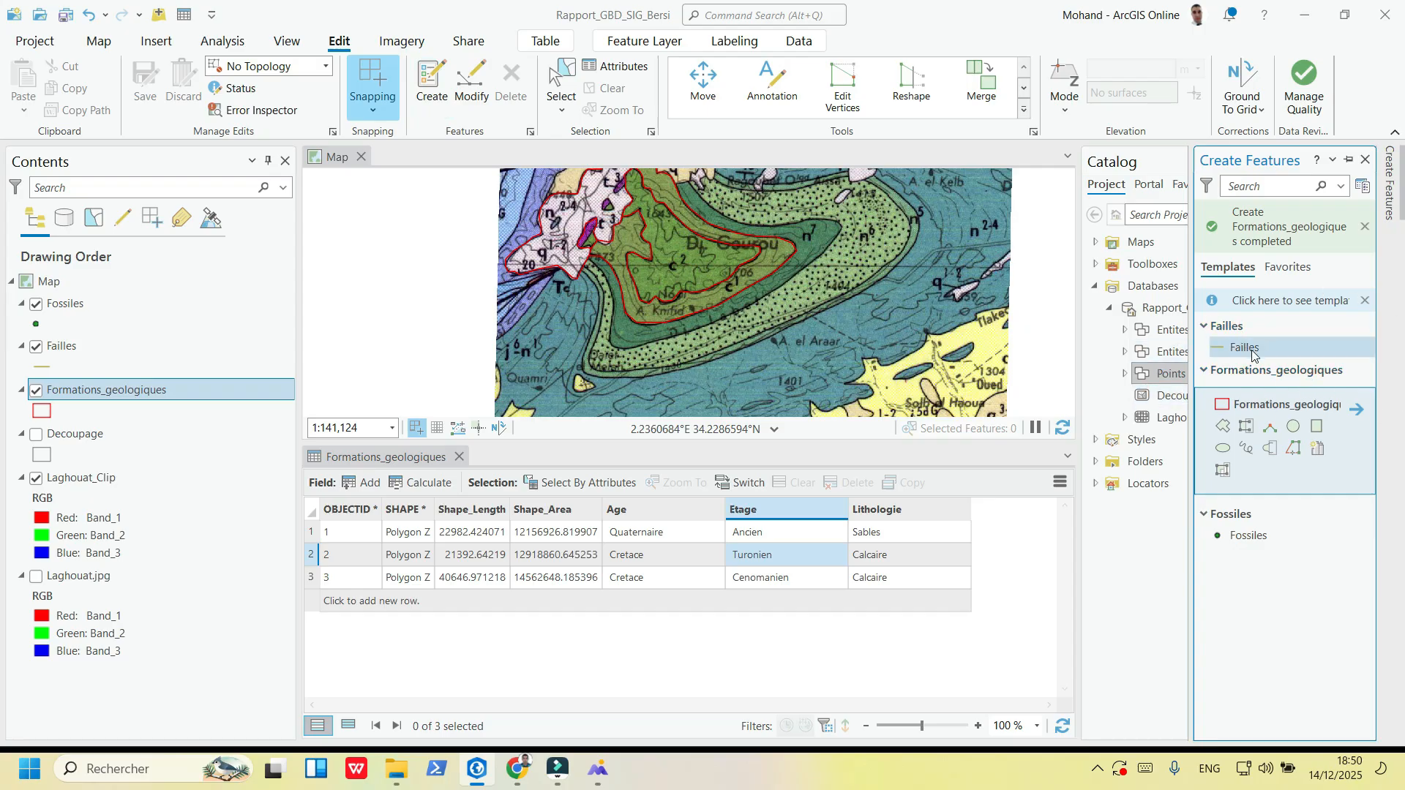
pyautogui.click(1226, 350)
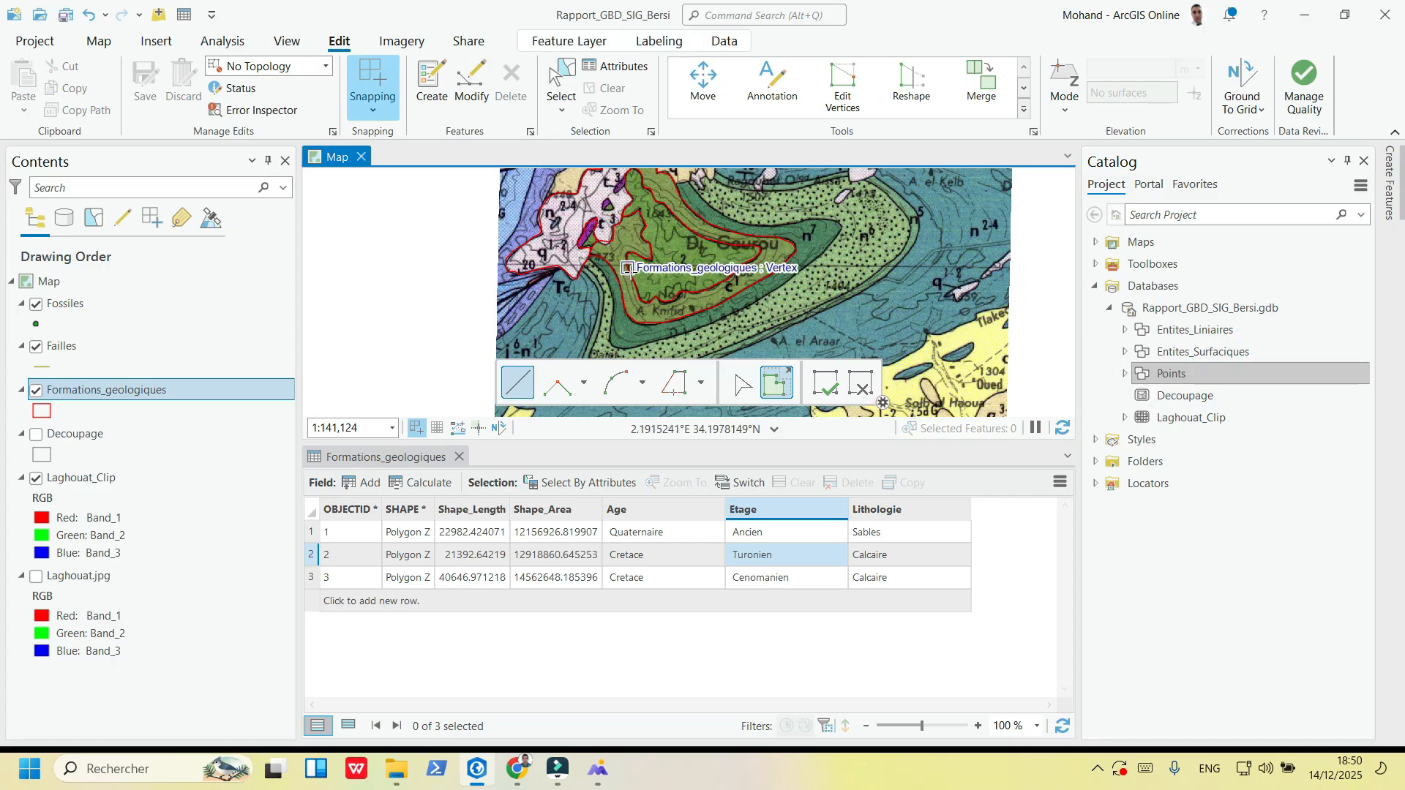
pyautogui.scroll(-2, 689, 283)
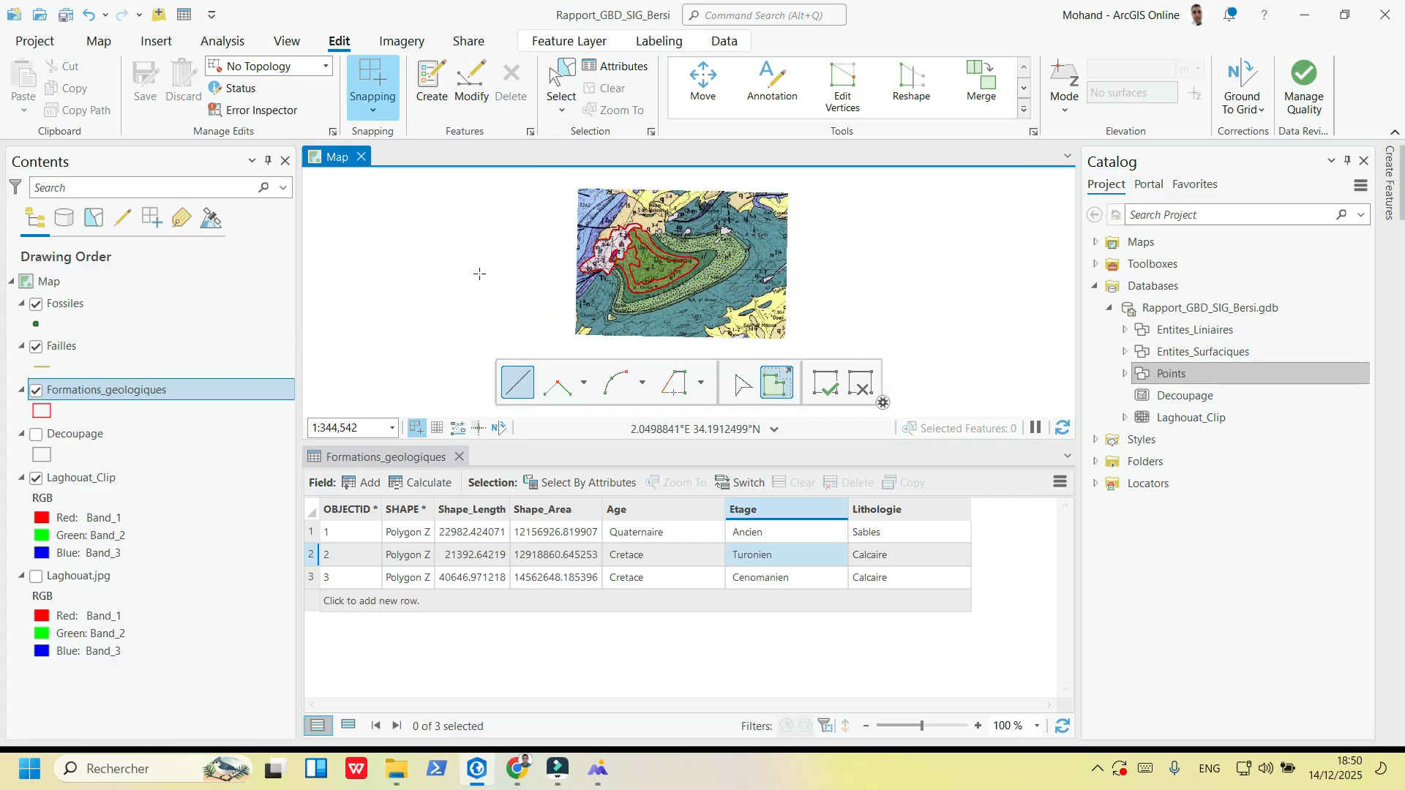
pyautogui.scroll(2, 533, 233)
# - Draw three fault lines over the scanned map, then close the formations attribute table
pyautogui.click(631, 218)
pyautogui.doubleClick(728, 229)
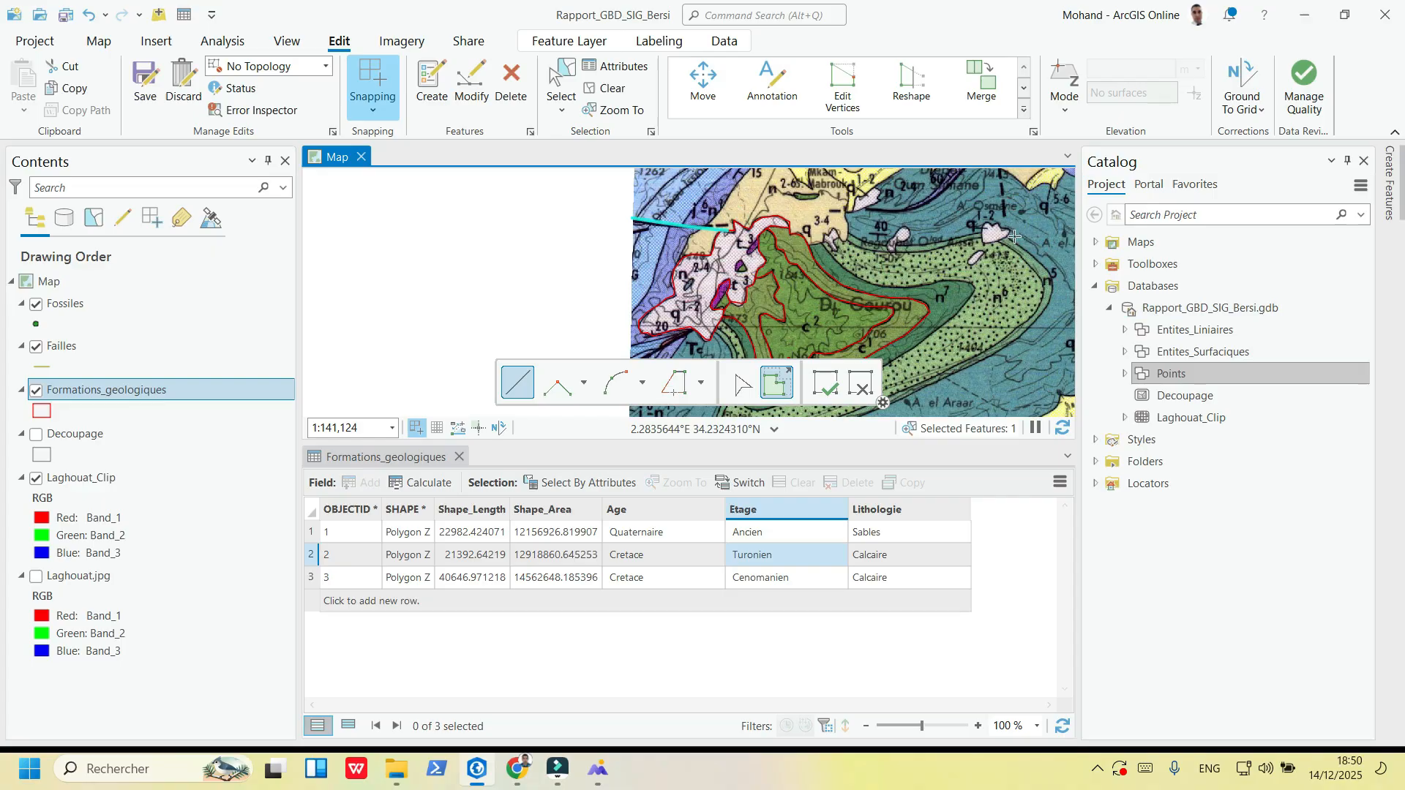
pyautogui.press('Up')
pyautogui.press('Up')
pyautogui.click(1003, 286)
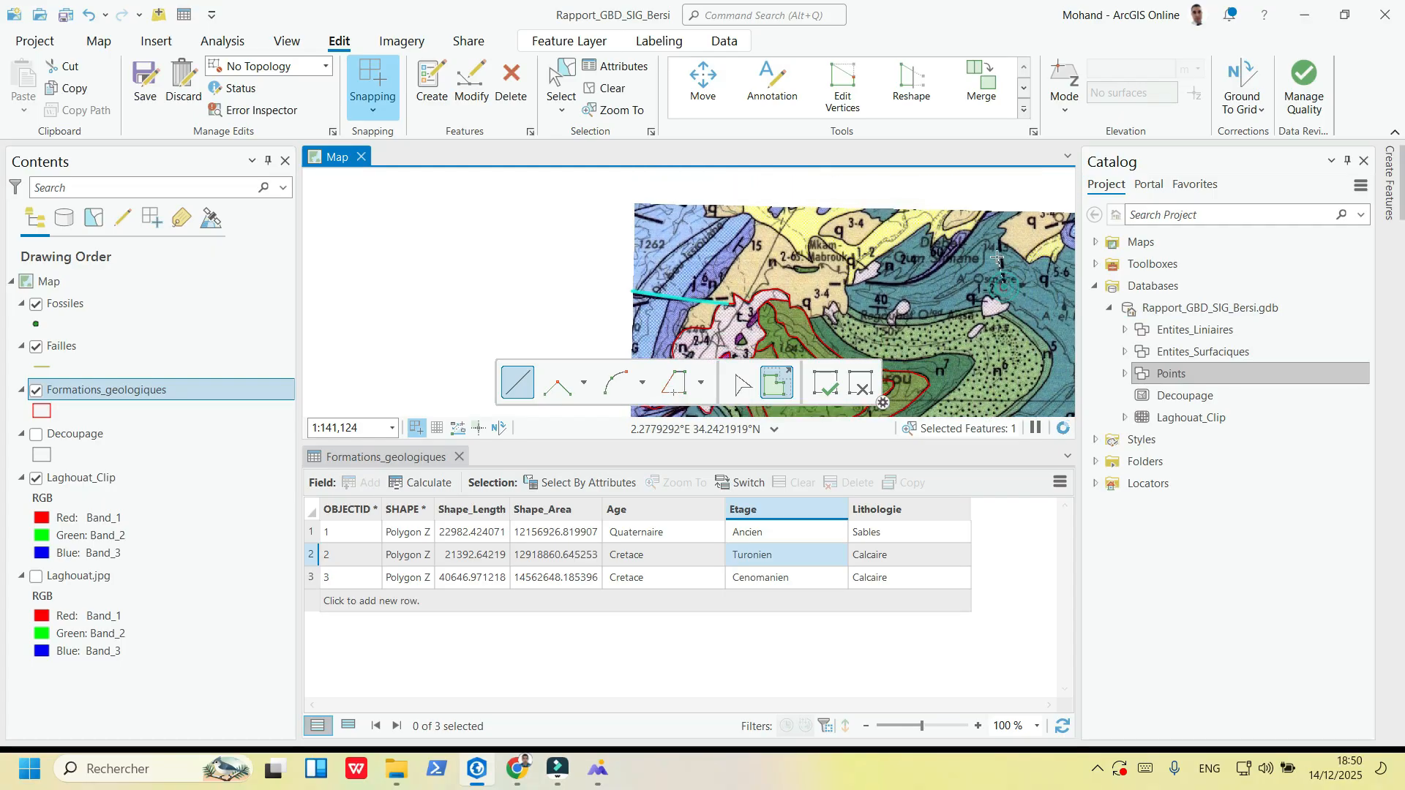
pyautogui.doubleClick(1004, 237)
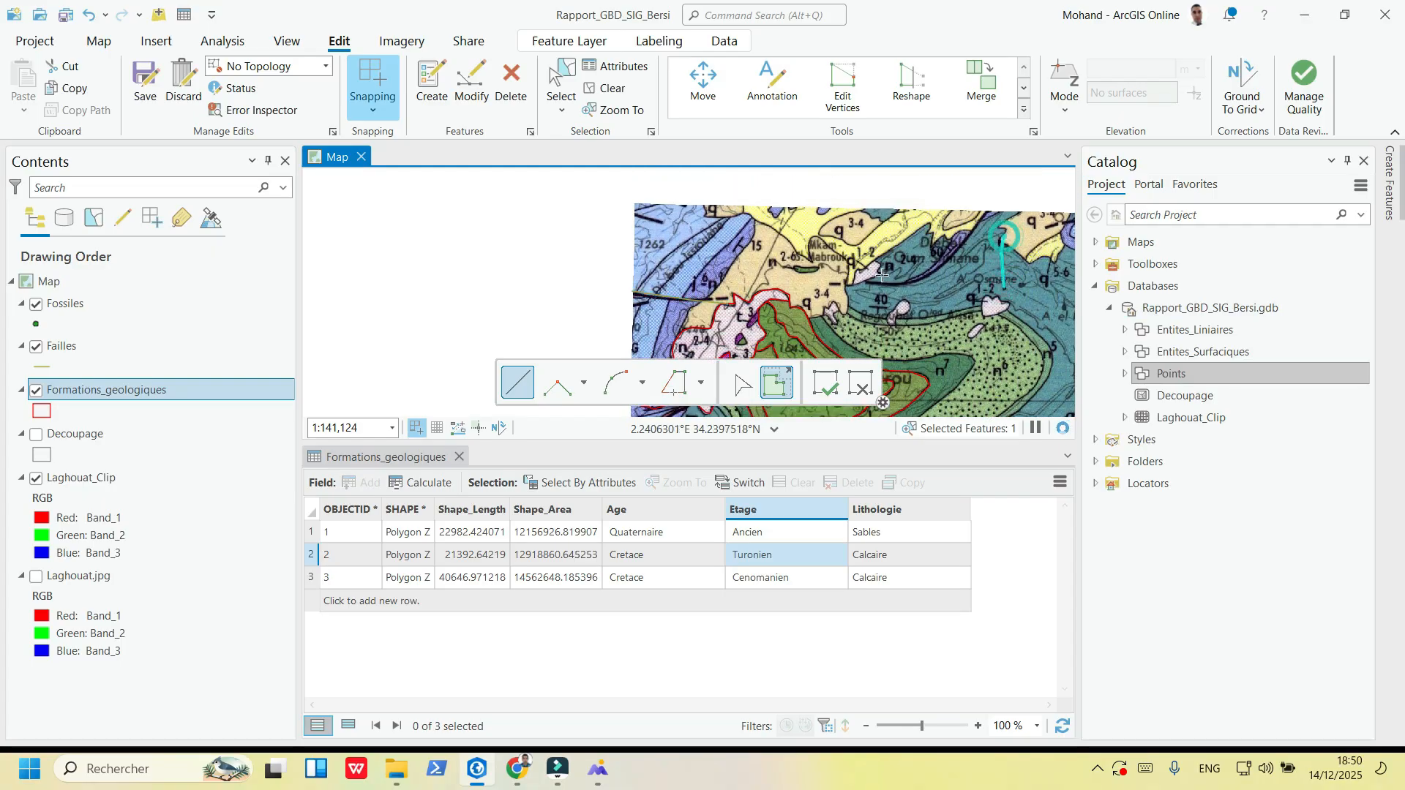
pyautogui.click(867, 281)
pyautogui.click(908, 283)
pyautogui.click(943, 265)
pyautogui.click(966, 236)
pyautogui.doubleClick(987, 213)
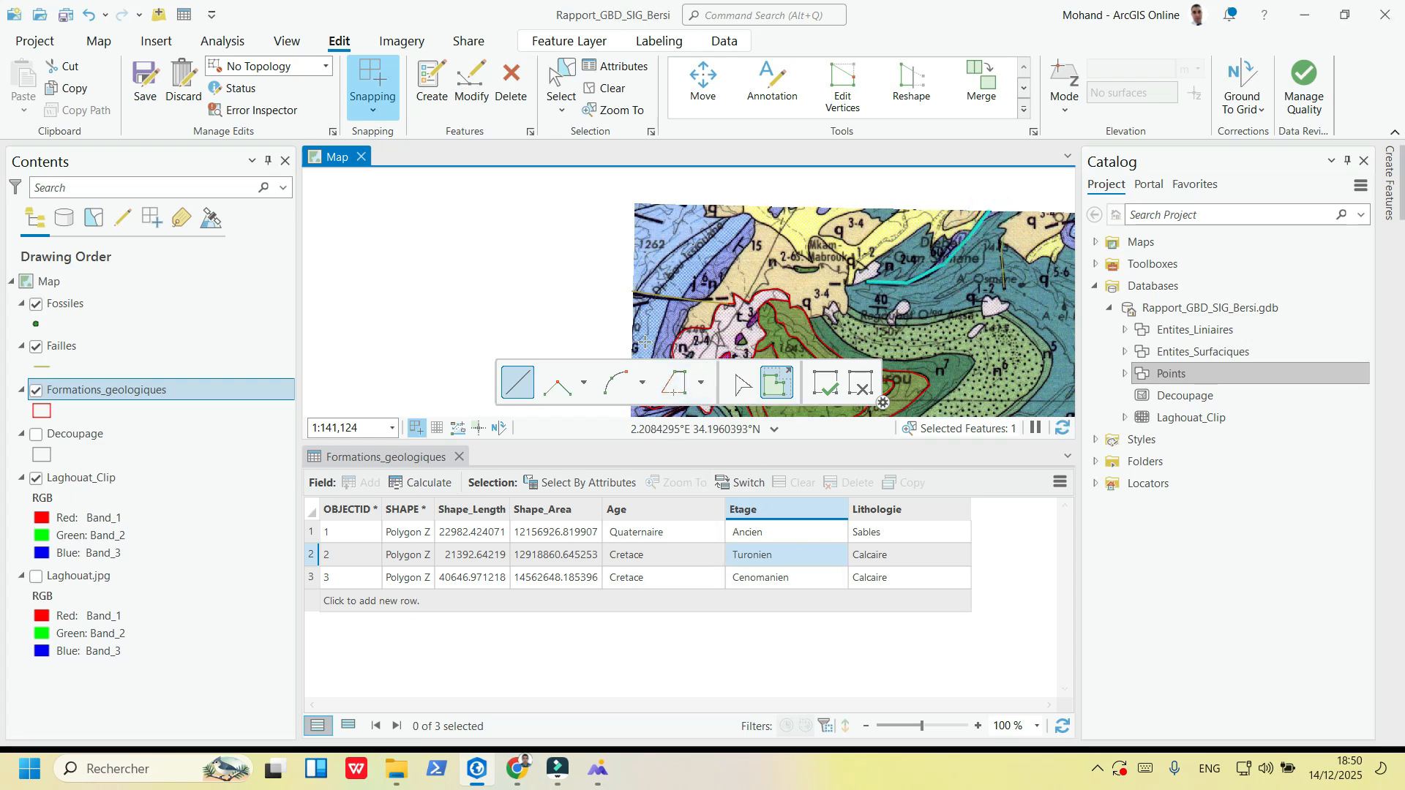
pyautogui.click(460, 456)
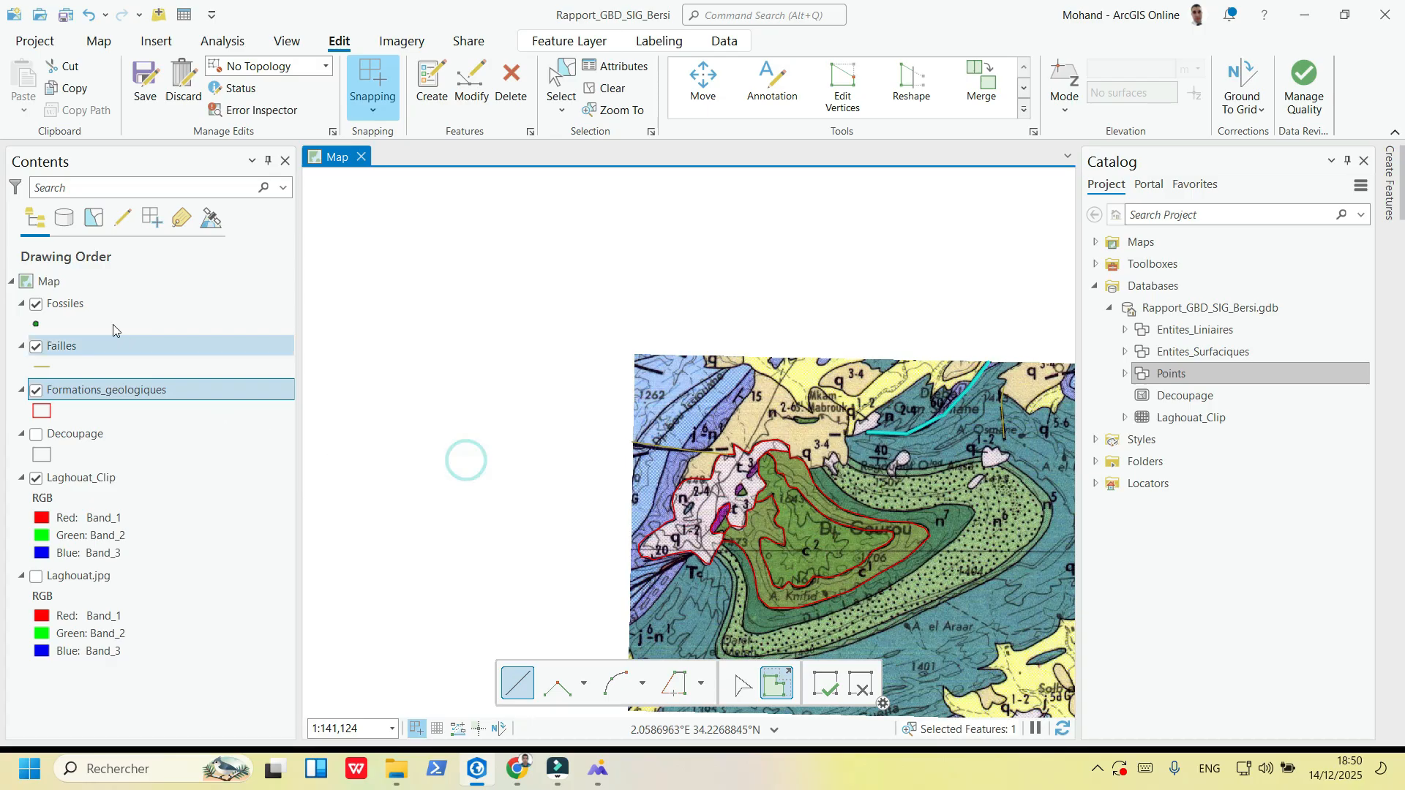
# - In the Failles attribute table, set Type to Normale, Supposee and Normale for rows 1–3
pyautogui.rightClick(50, 348)
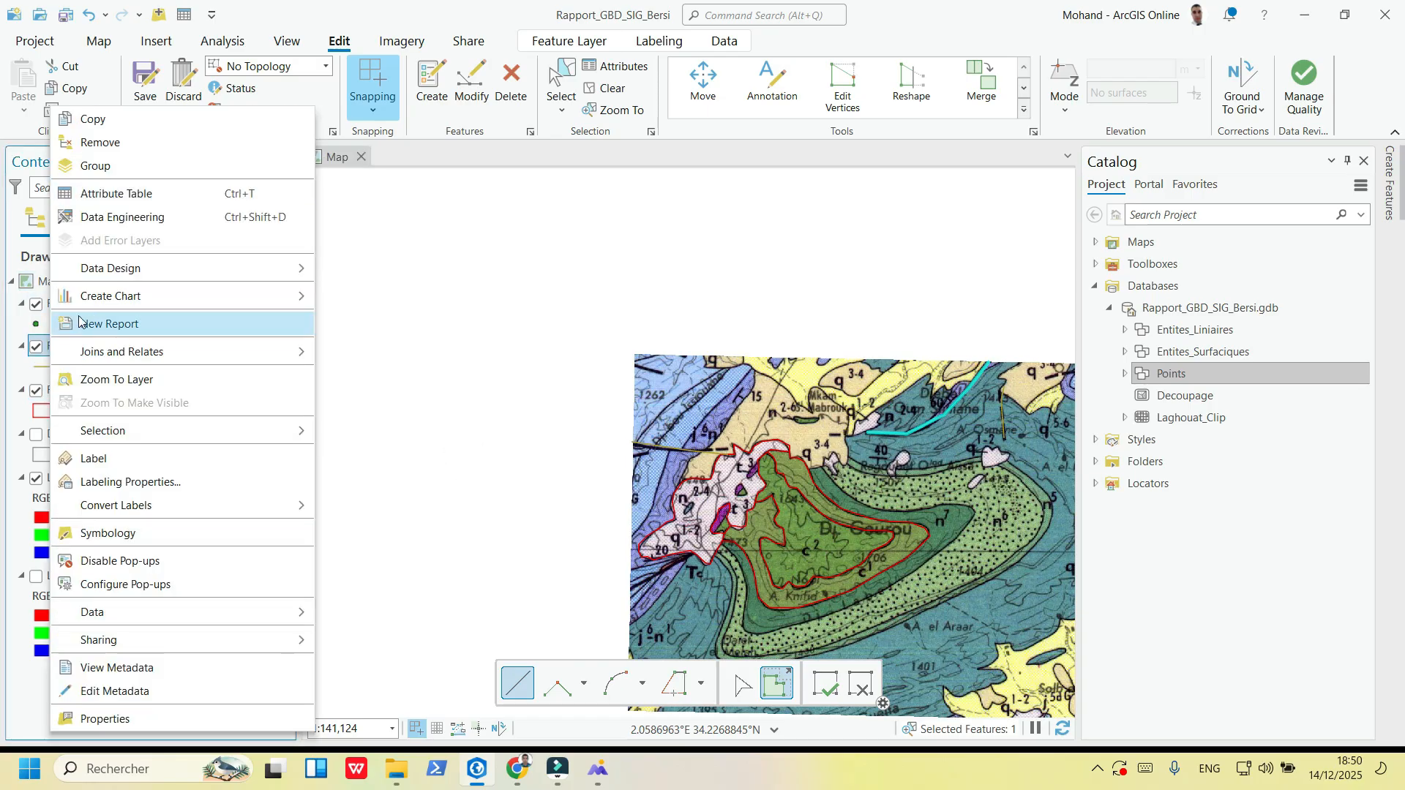
pyautogui.click(123, 216)
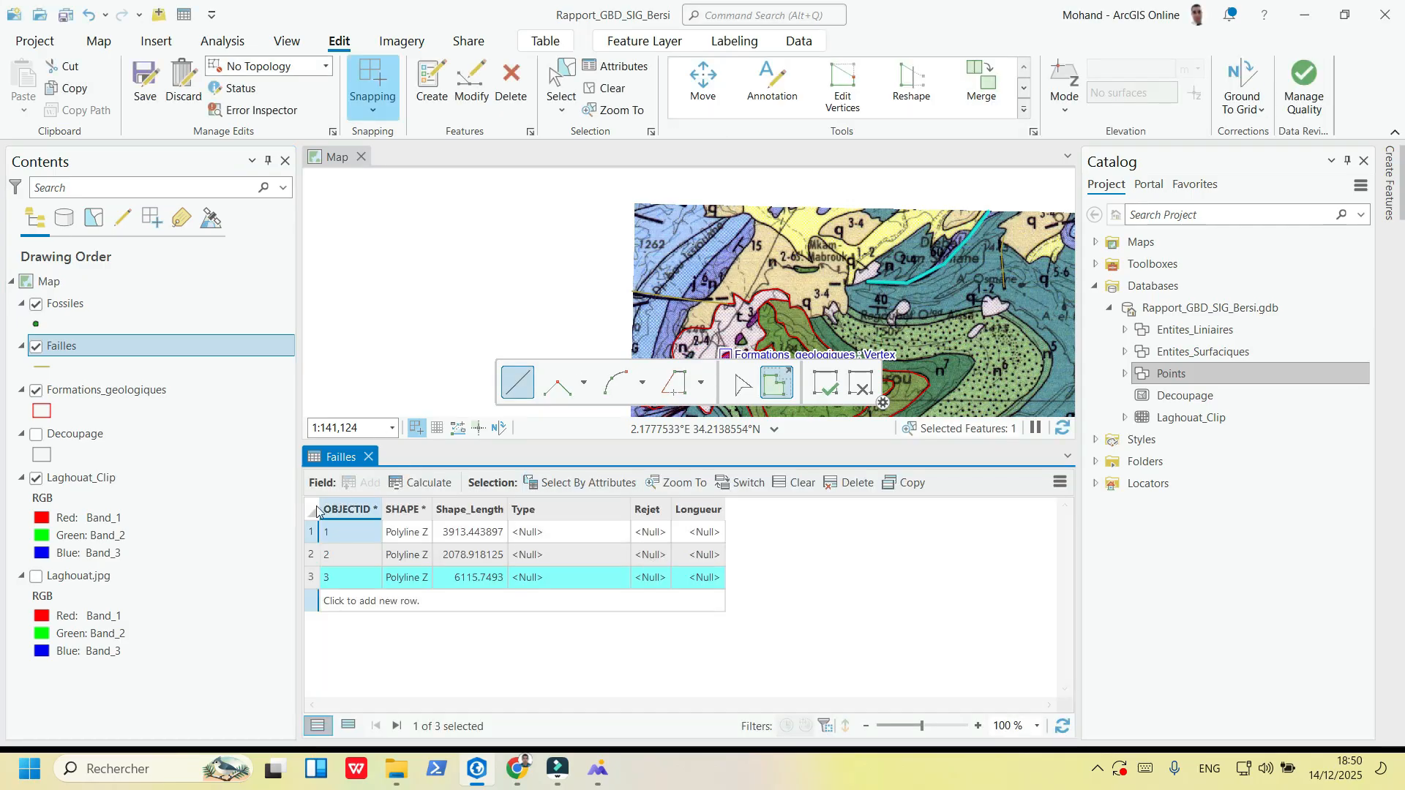
pyautogui.click(586, 532)
pyautogui.click(550, 533)
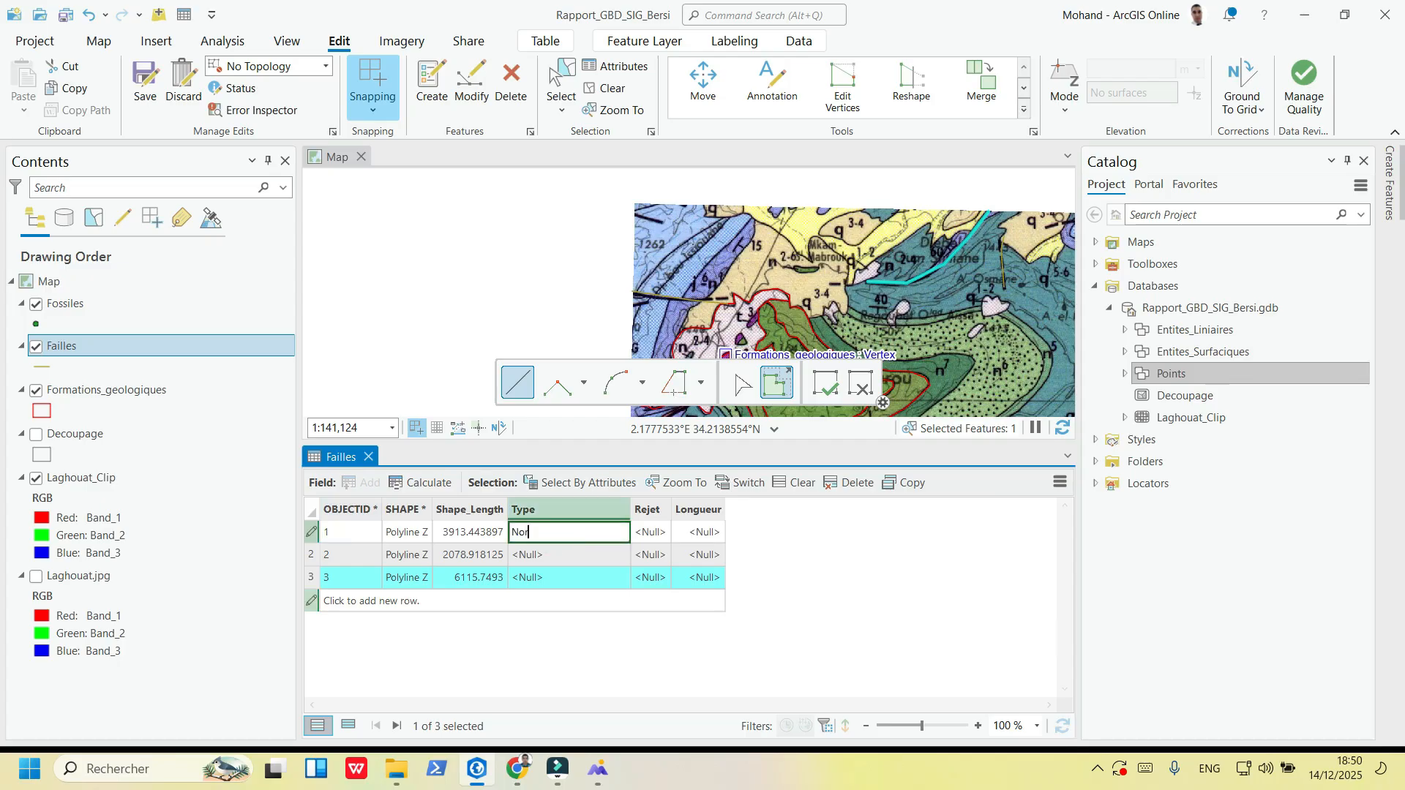
pyautogui.click(543, 558)
pyautogui.click(543, 559)
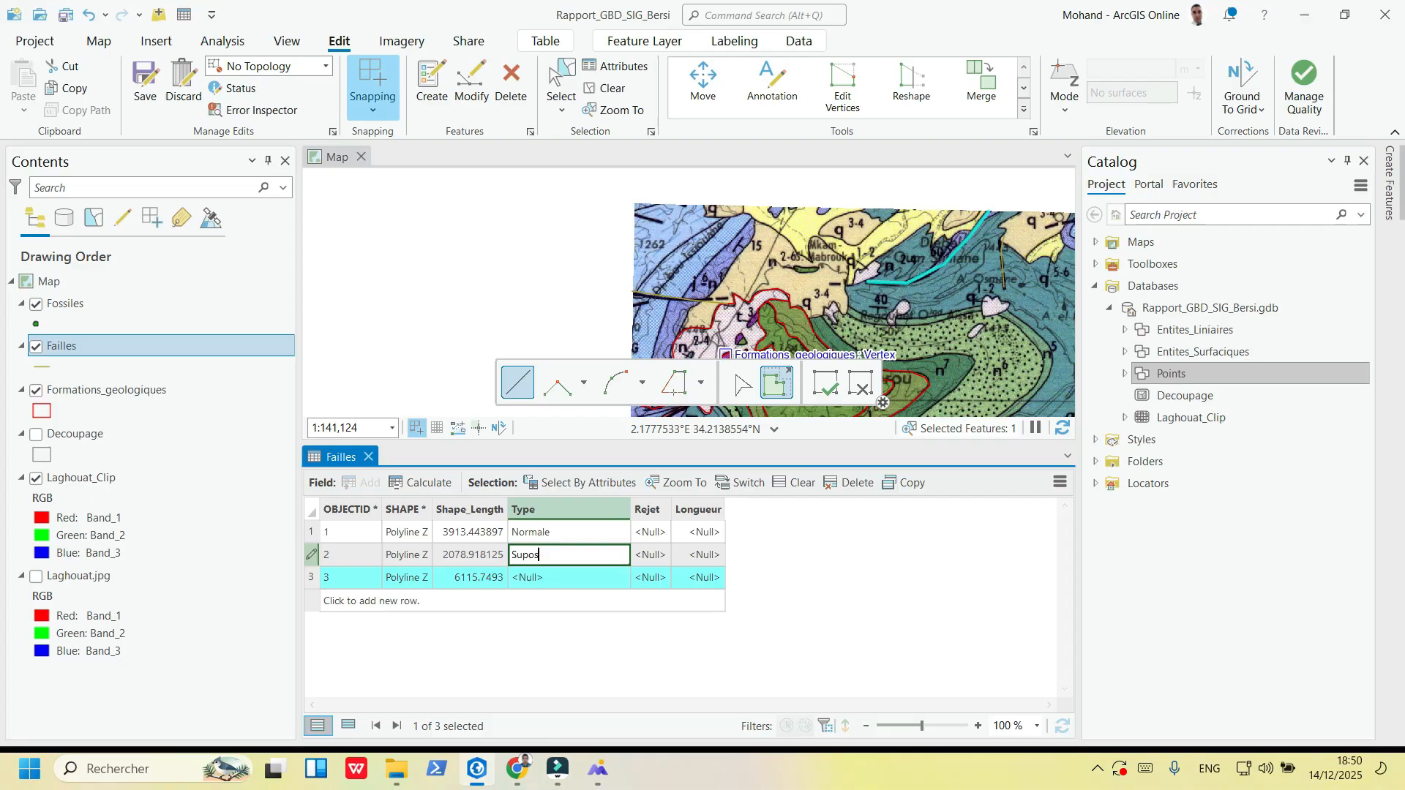
pyautogui.click(534, 578)
pyautogui.click(538, 577)
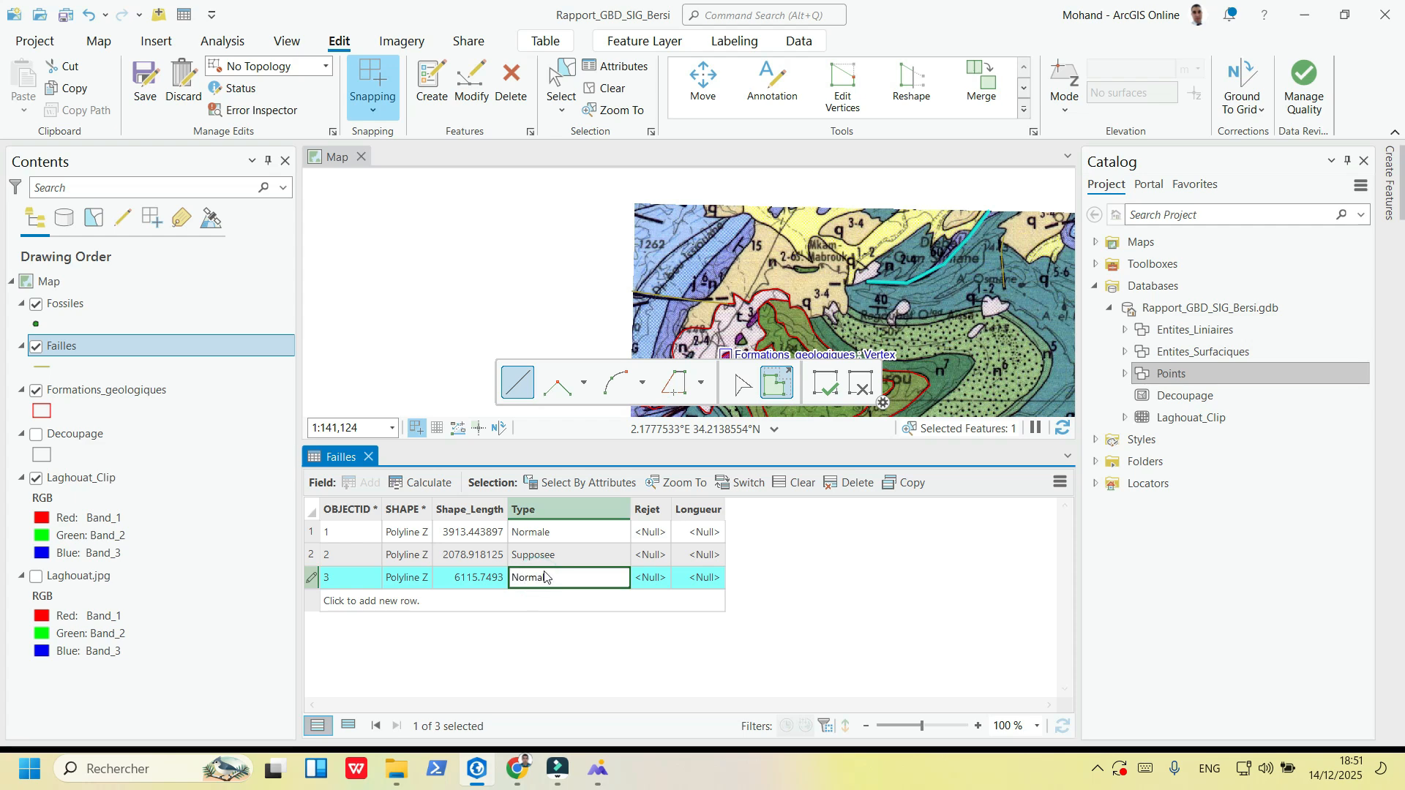
pyautogui.click(648, 533)
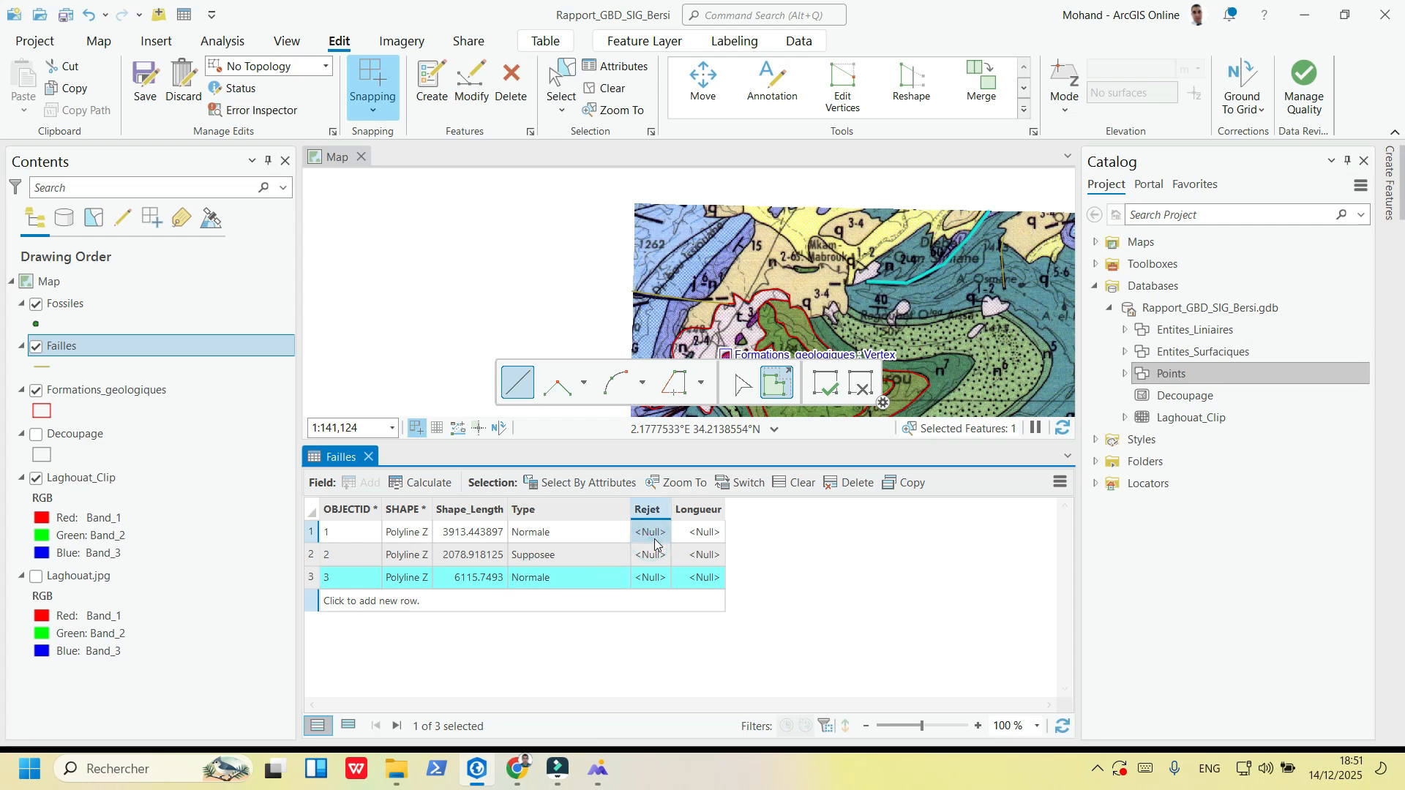
# - Enter Rejet values 2, 0.5 and 3, save the edits, and clear the selection
pyautogui.click(663, 538)
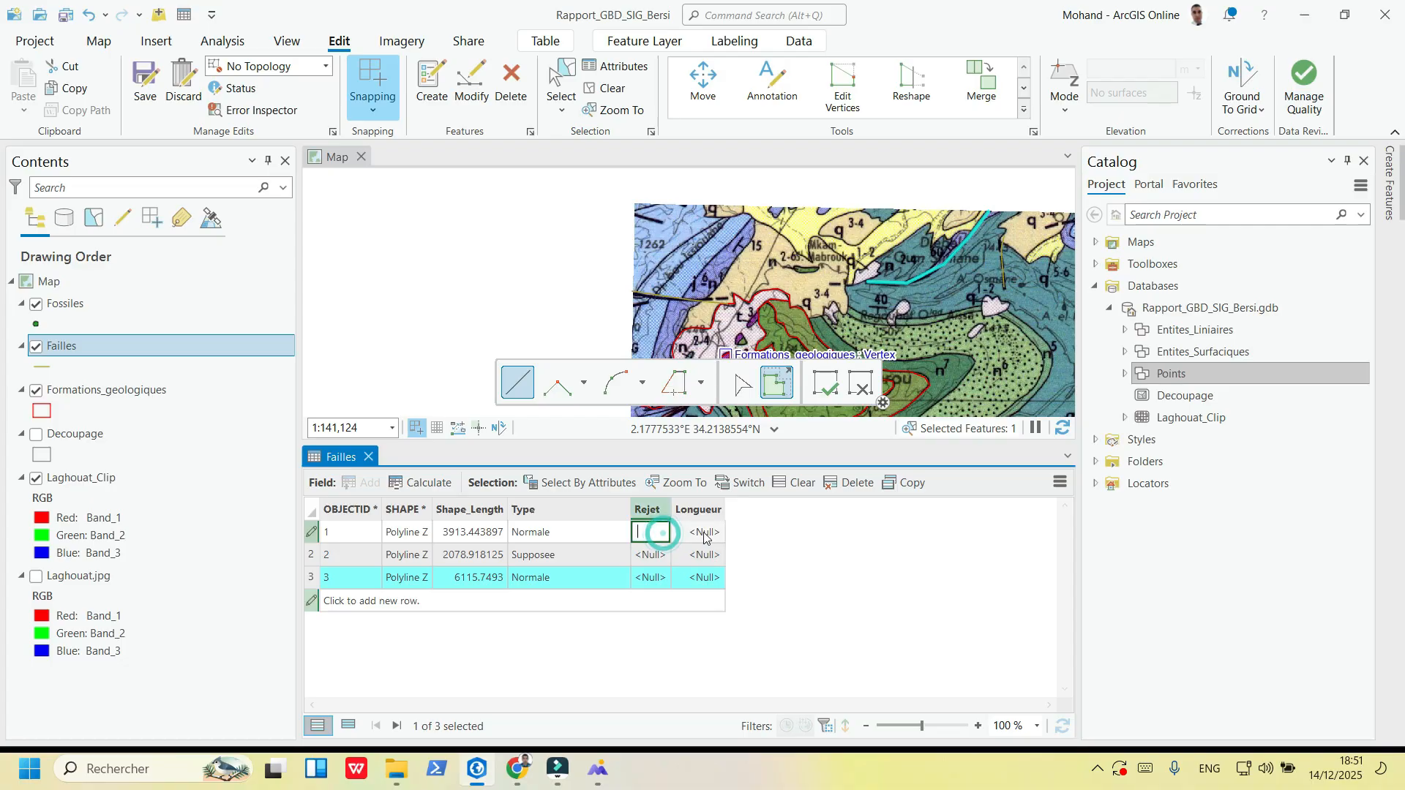
pyautogui.write('2')
pyautogui.click(650, 557)
pyautogui.click(652, 561)
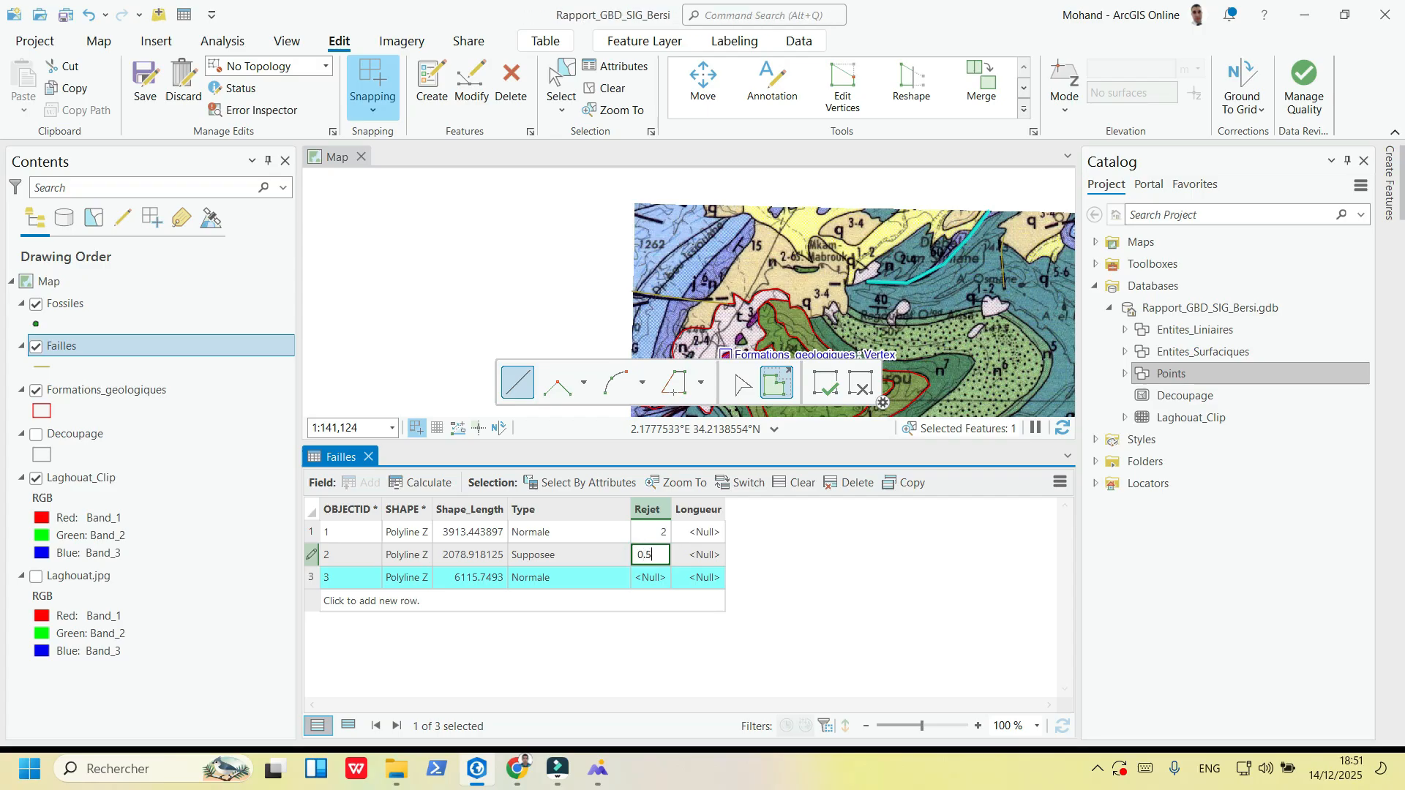
pyautogui.click(646, 571)
pyautogui.click(647, 574)
pyautogui.write('3')
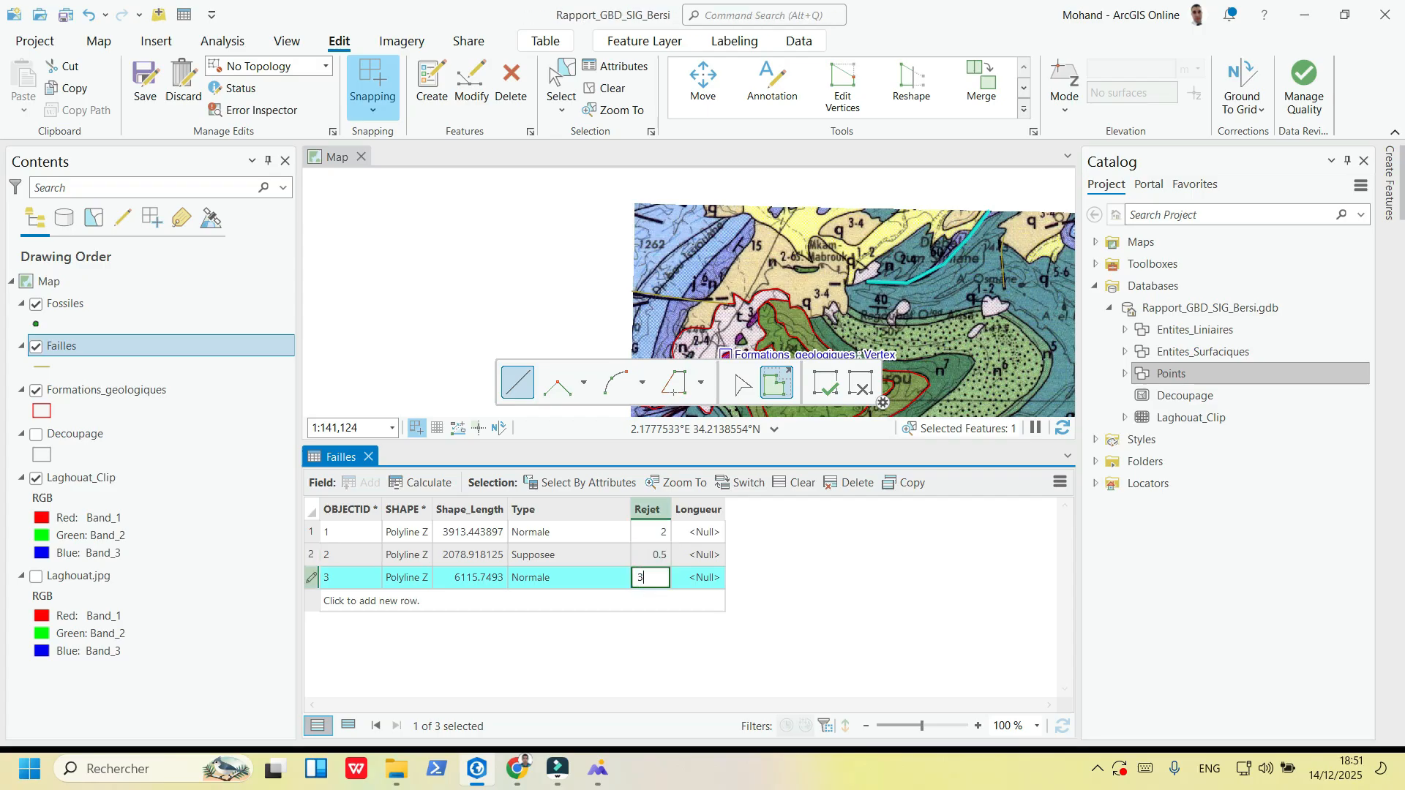
pyautogui.click(700, 534)
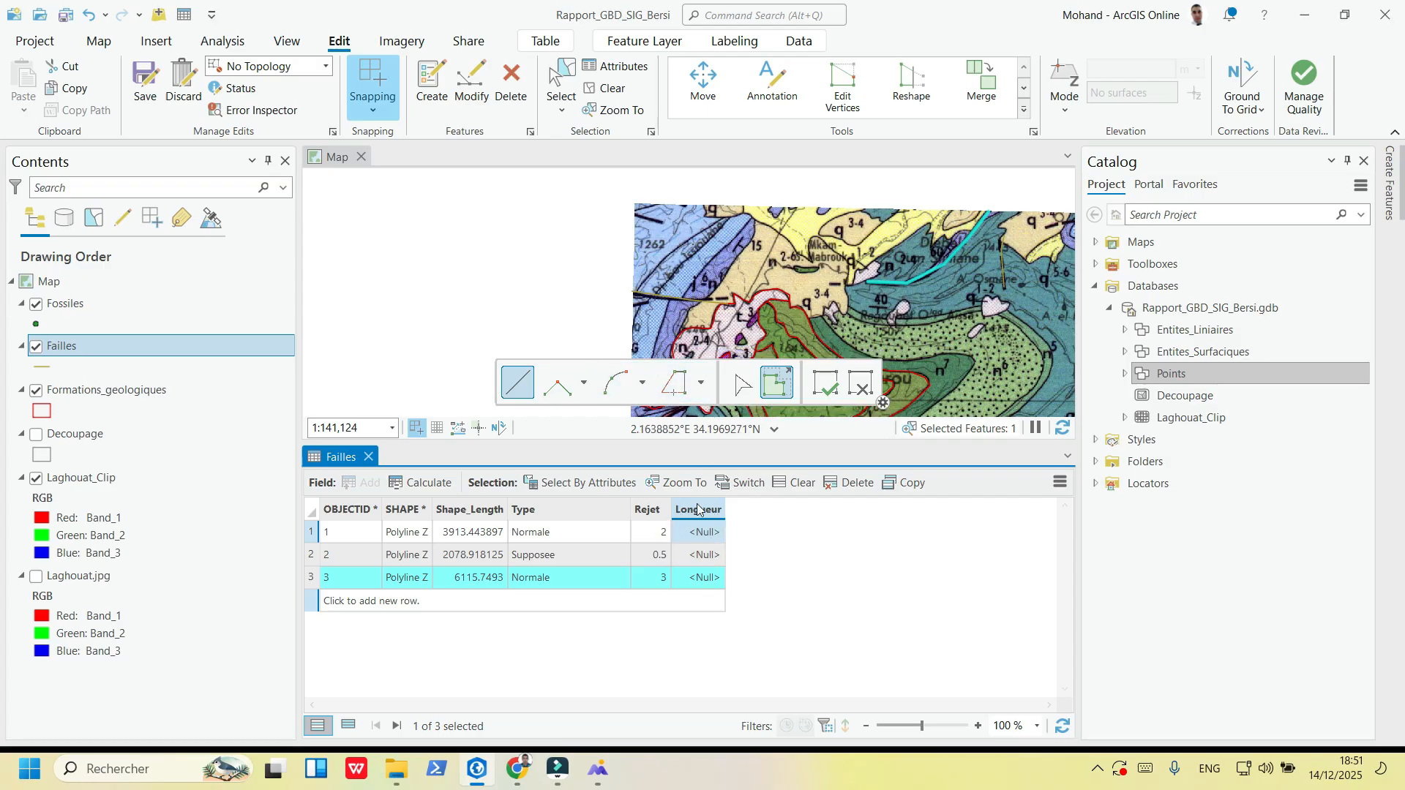
pyautogui.click(145, 82)
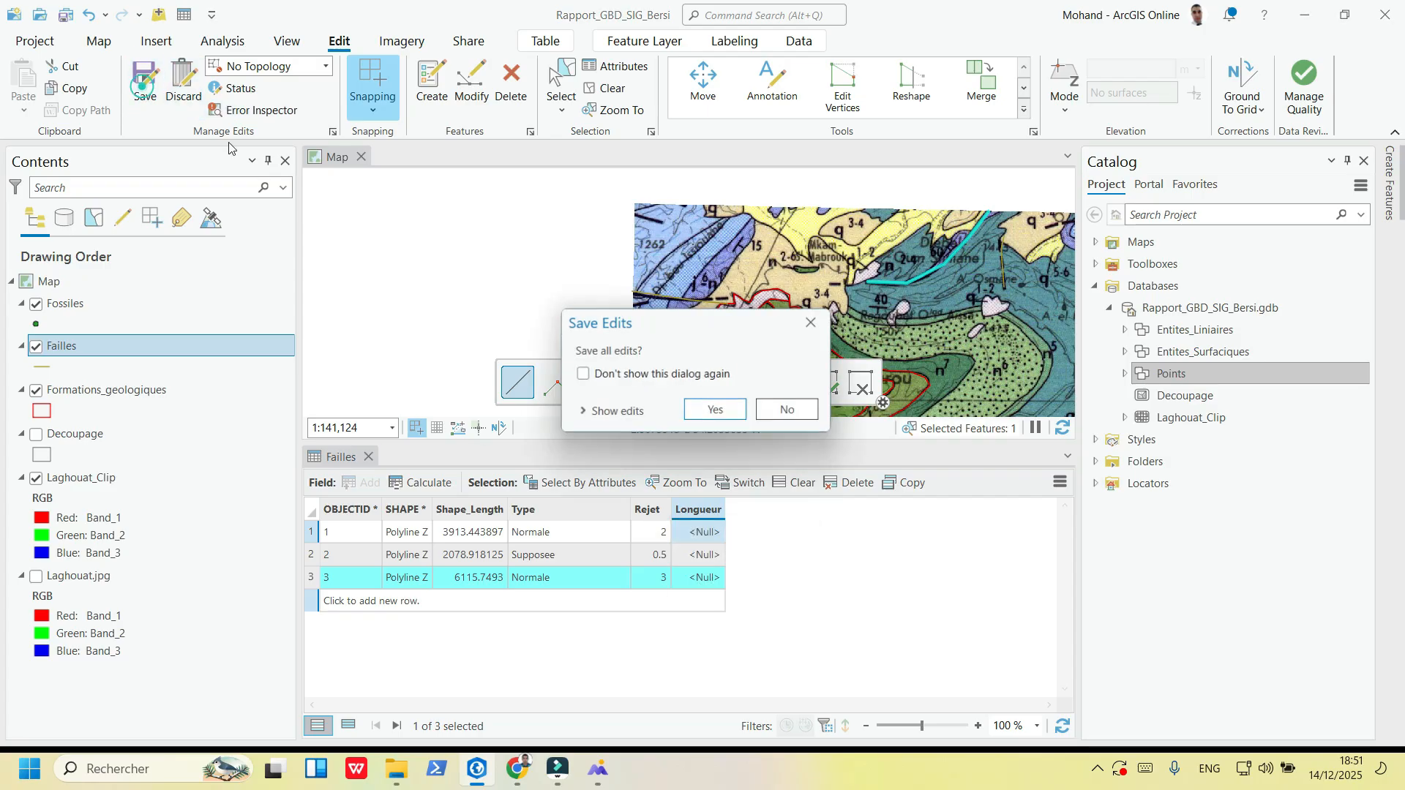
pyautogui.click(715, 411)
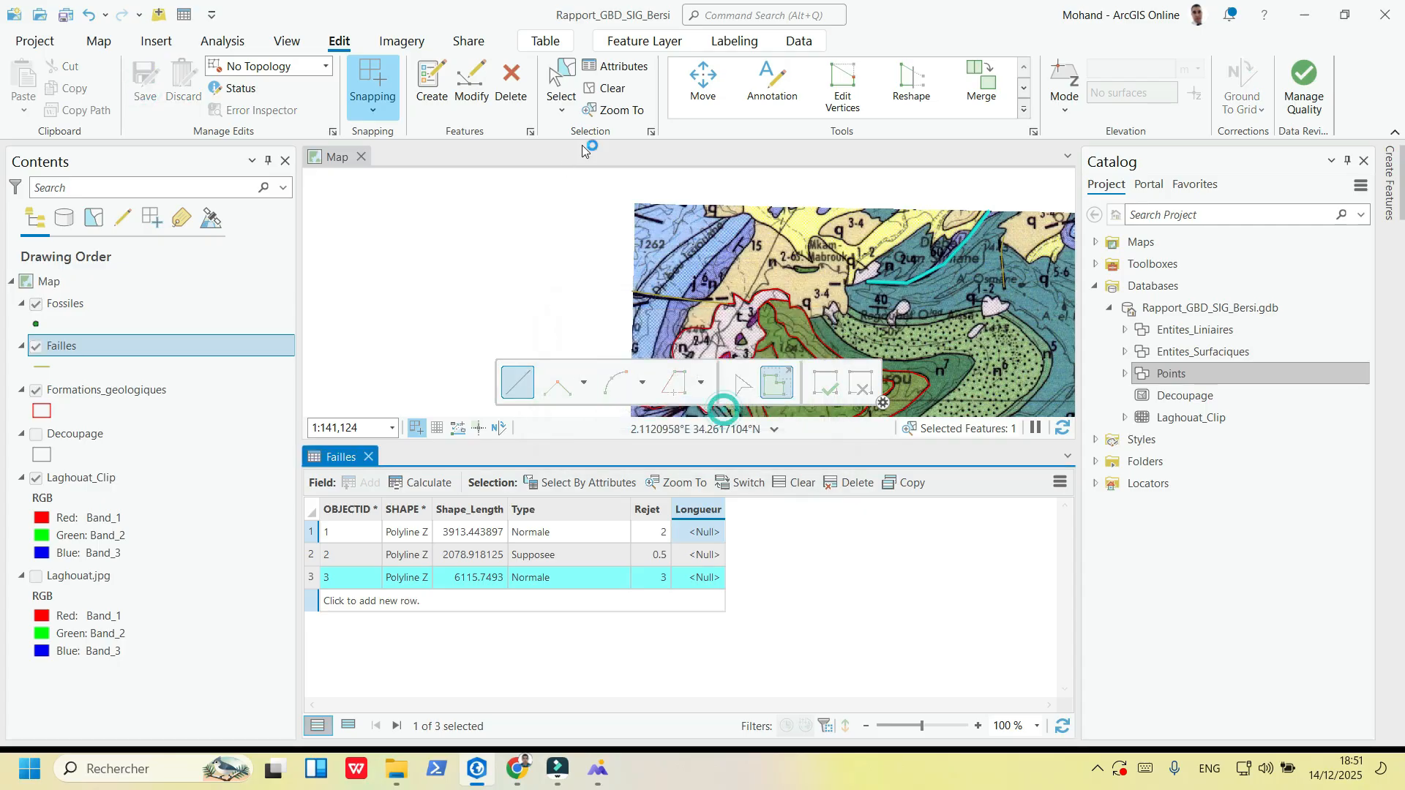
pyautogui.click(612, 90)
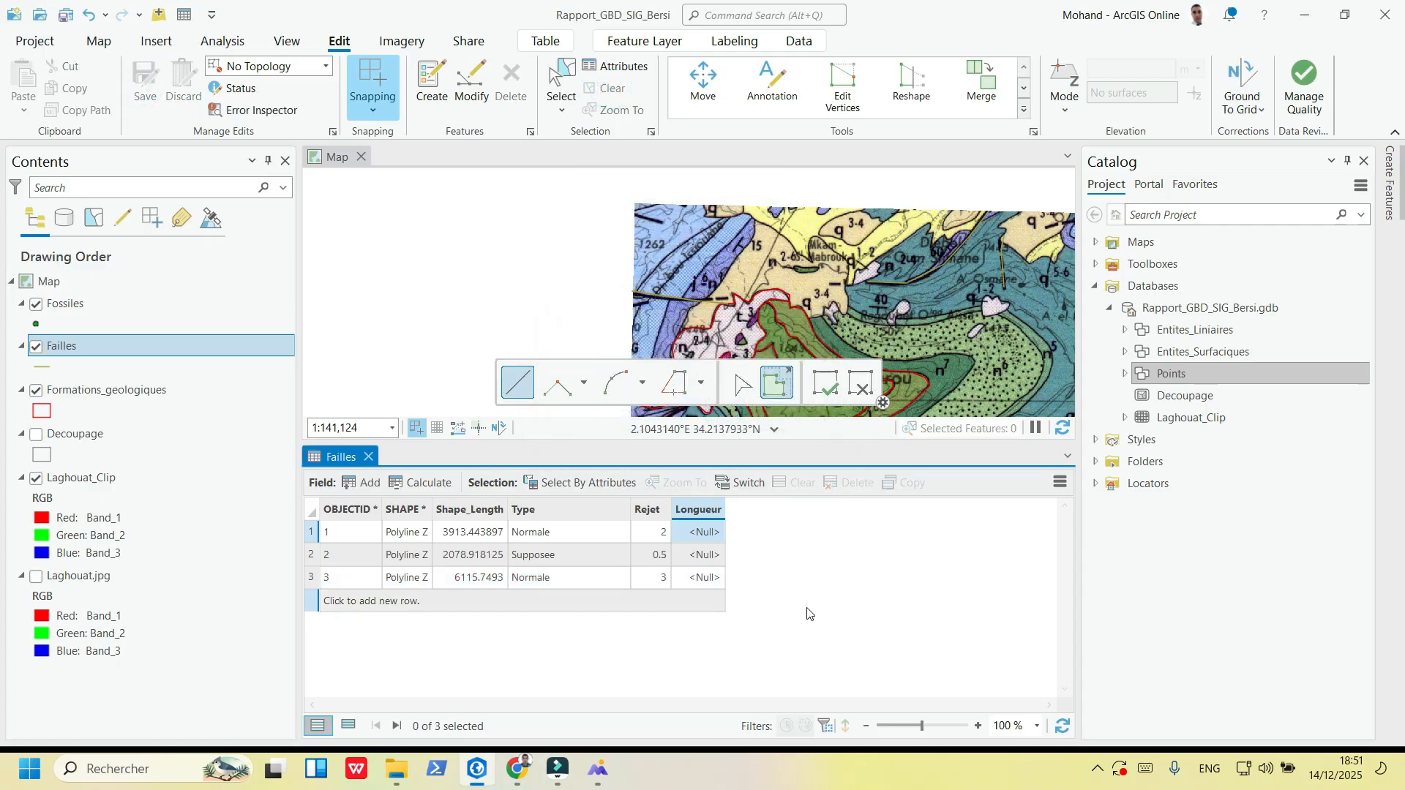
# - Open Calculate Geometry for the Longueur column, browse its field and property lists, then cancel
pyautogui.click(699, 514)
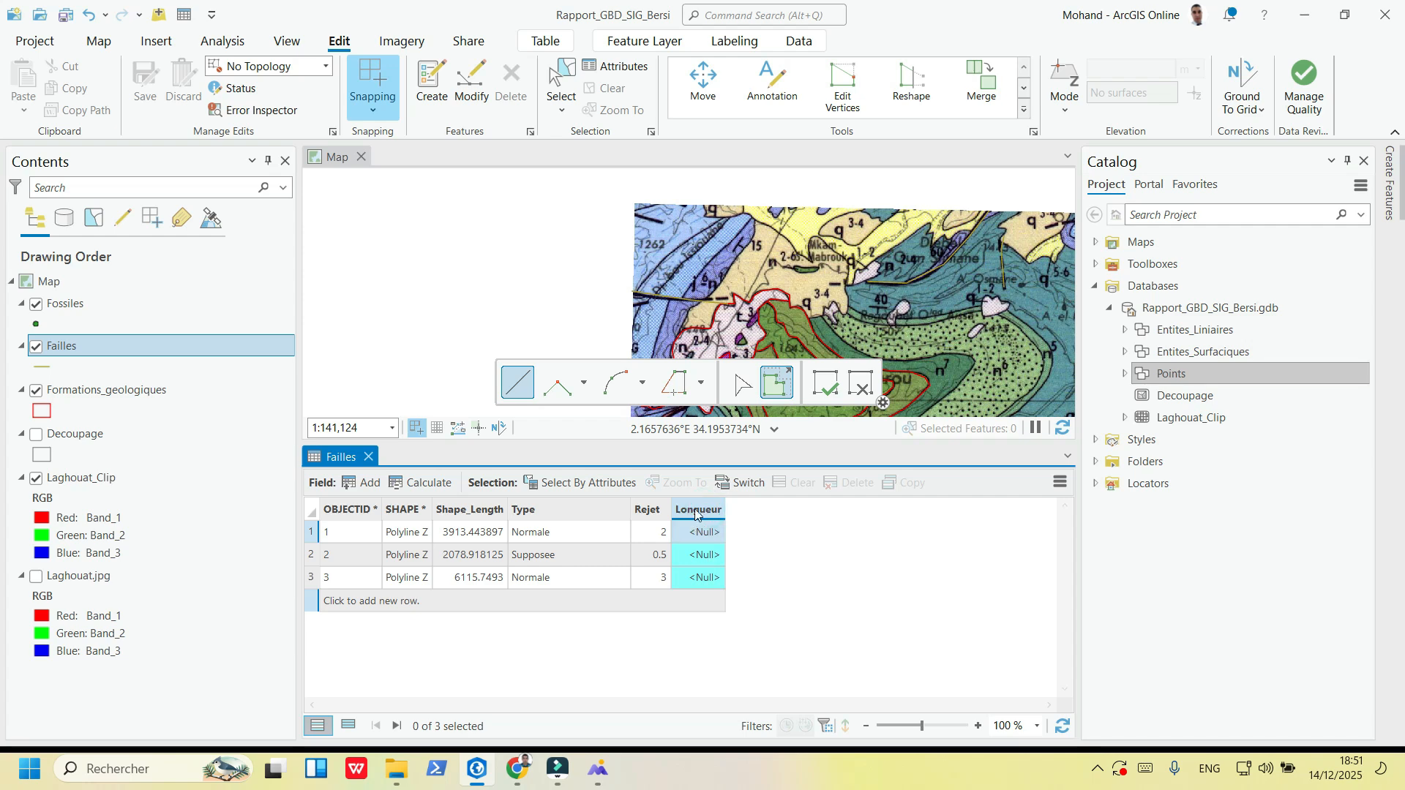
pyautogui.rightClick(701, 511)
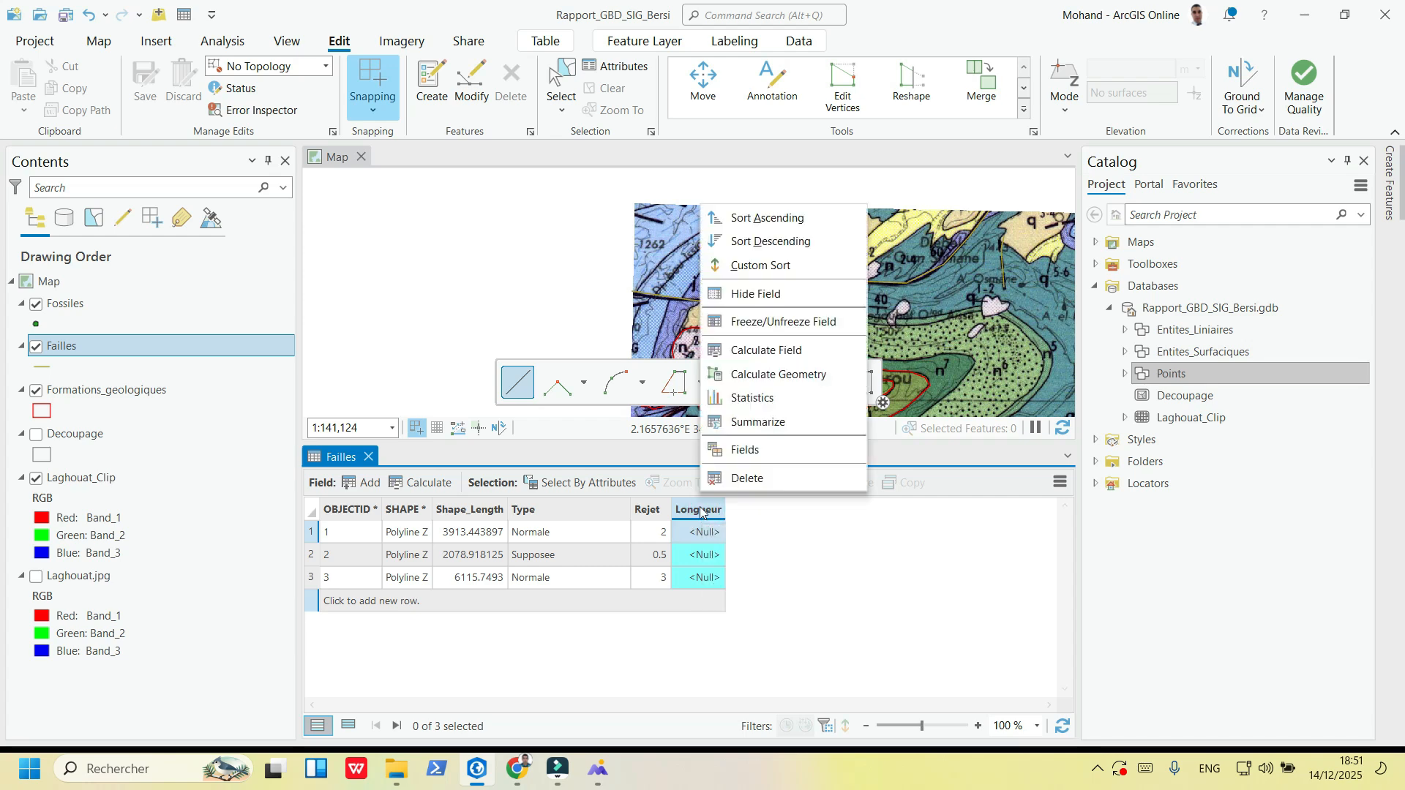
pyautogui.click(779, 374)
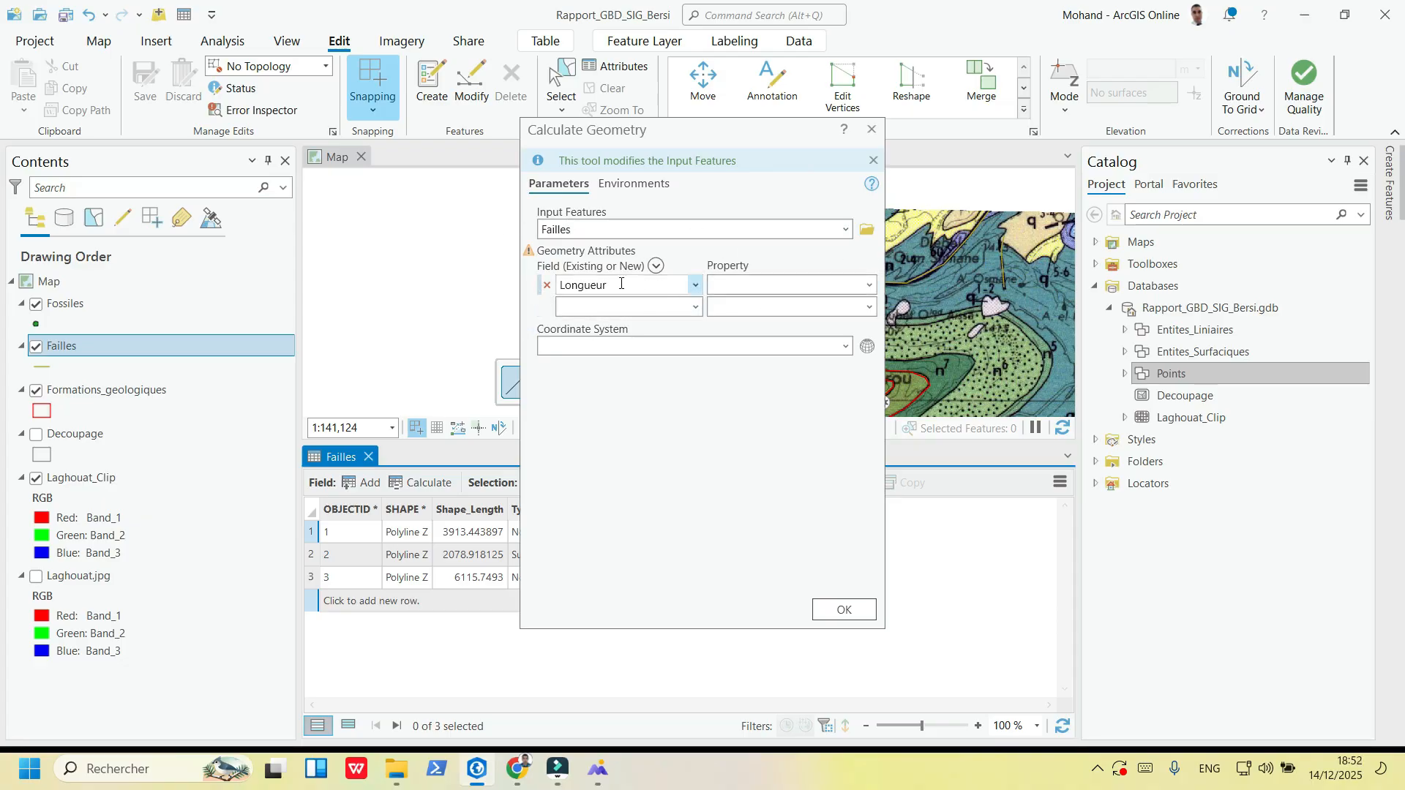
pyautogui.click(696, 287)
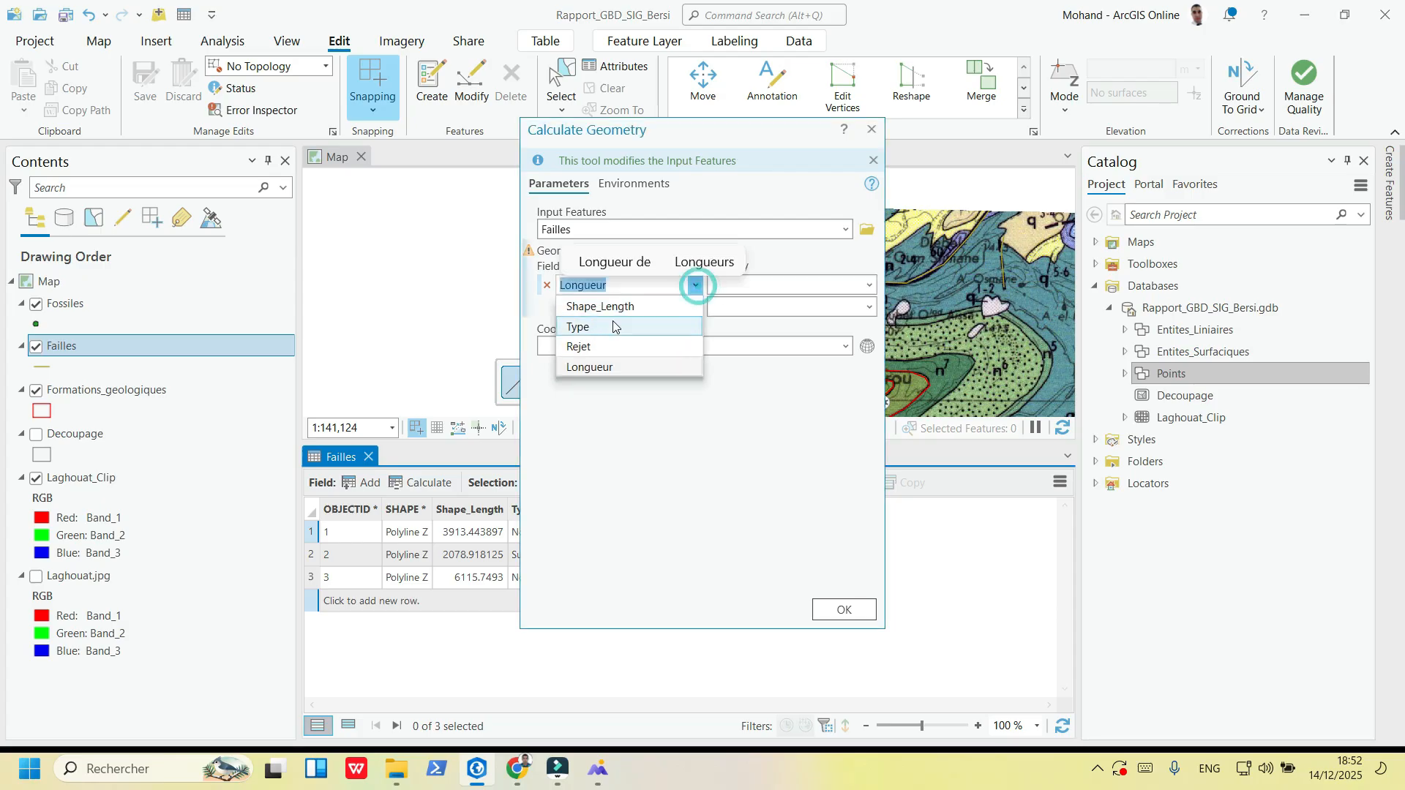
pyautogui.click(607, 369)
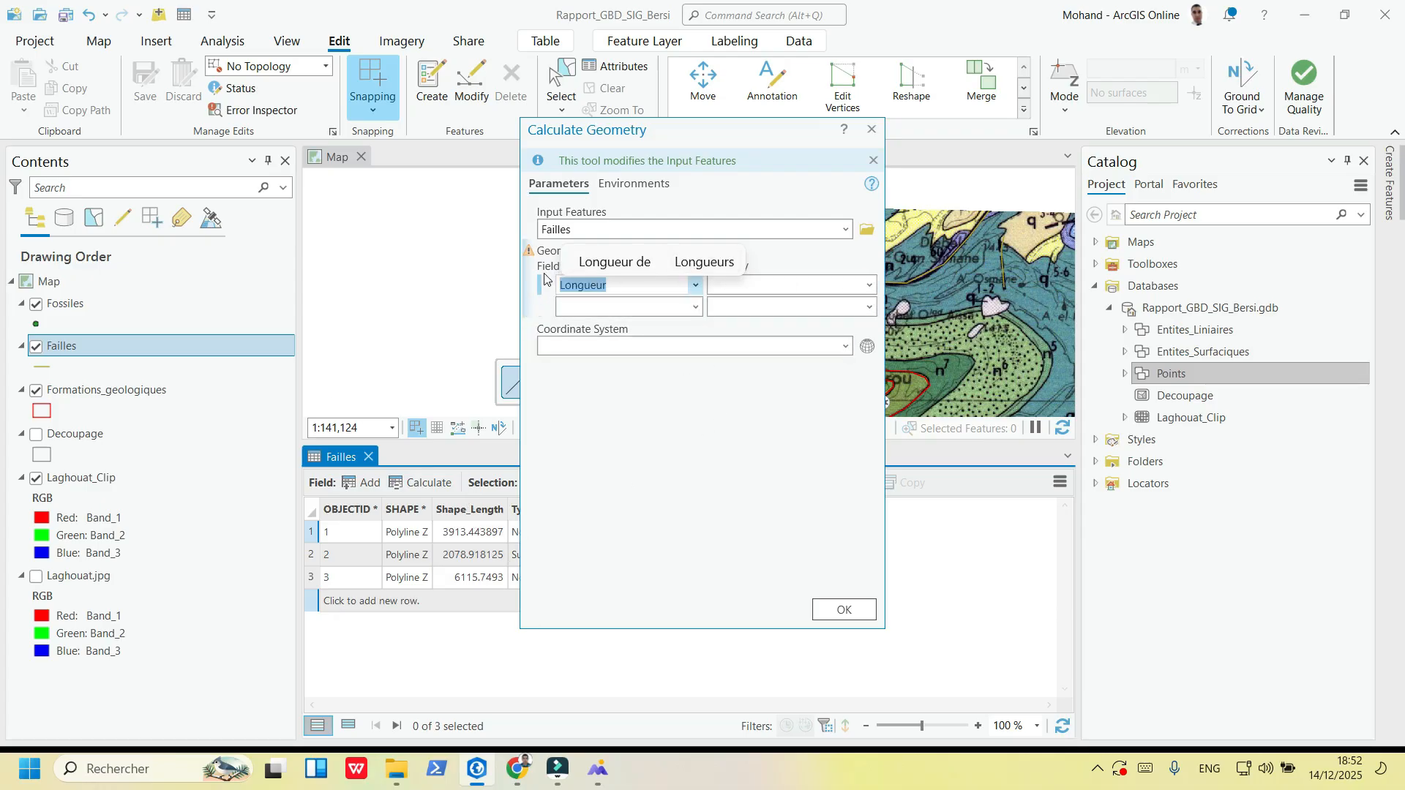
pyautogui.click(868, 285)
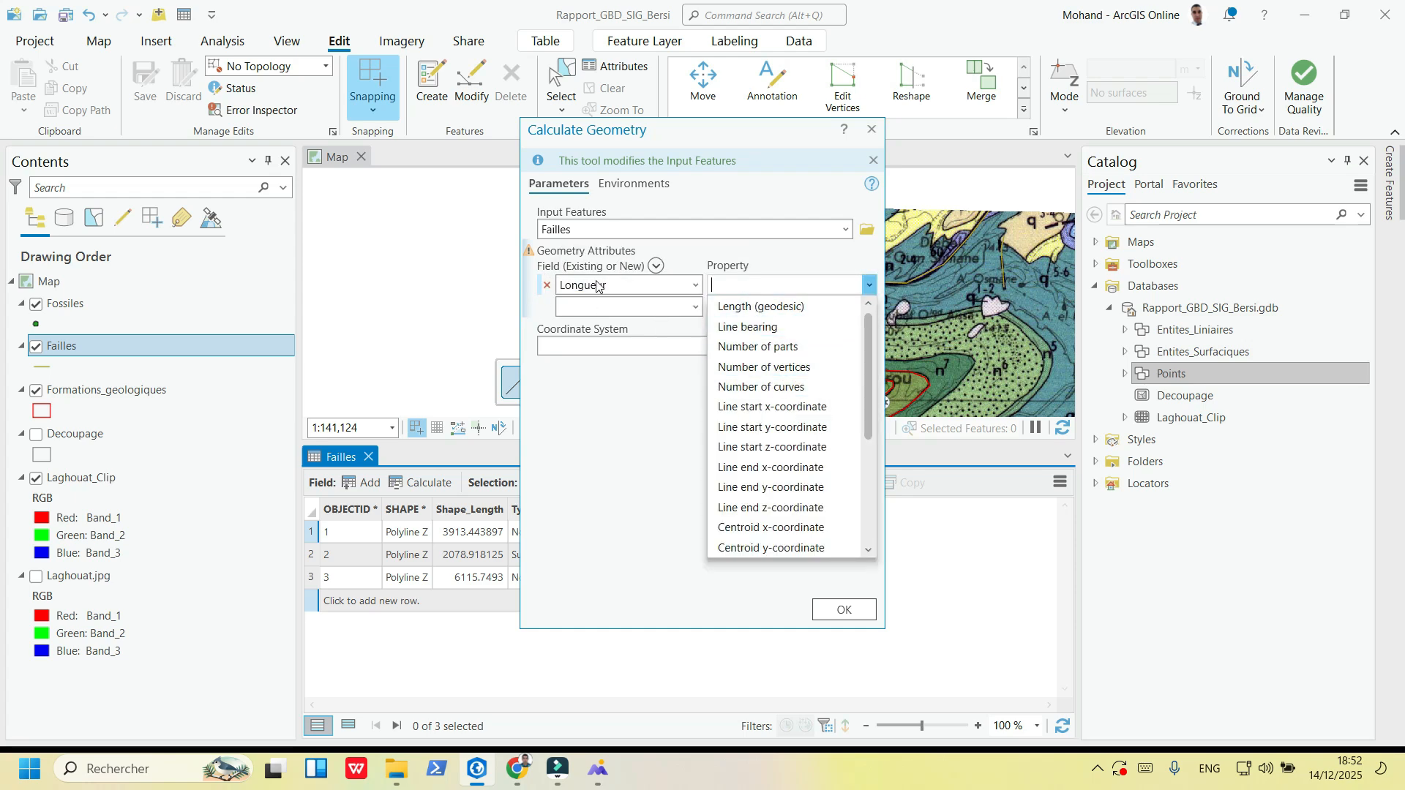
pyautogui.click(794, 257)
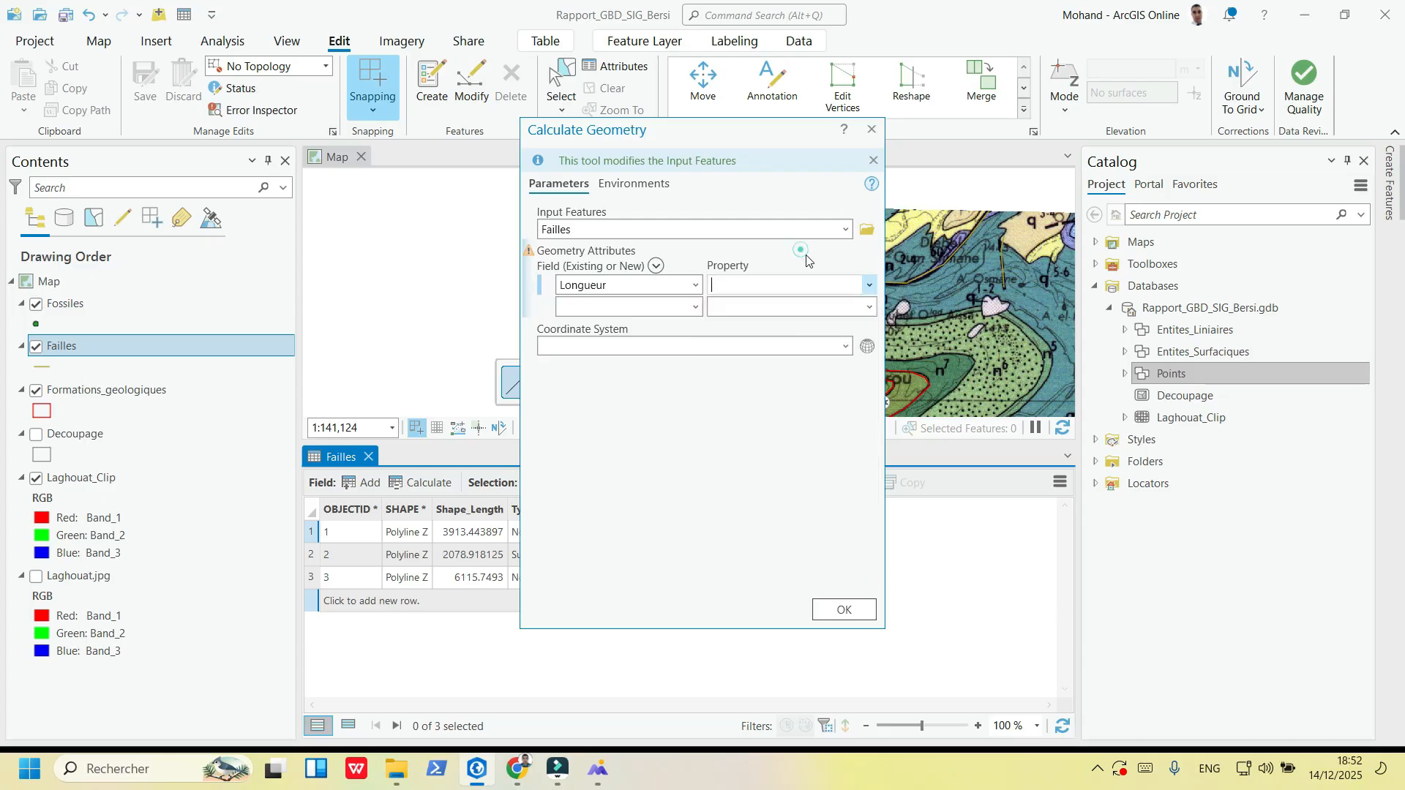
pyautogui.click(696, 286)
pyautogui.click(617, 366)
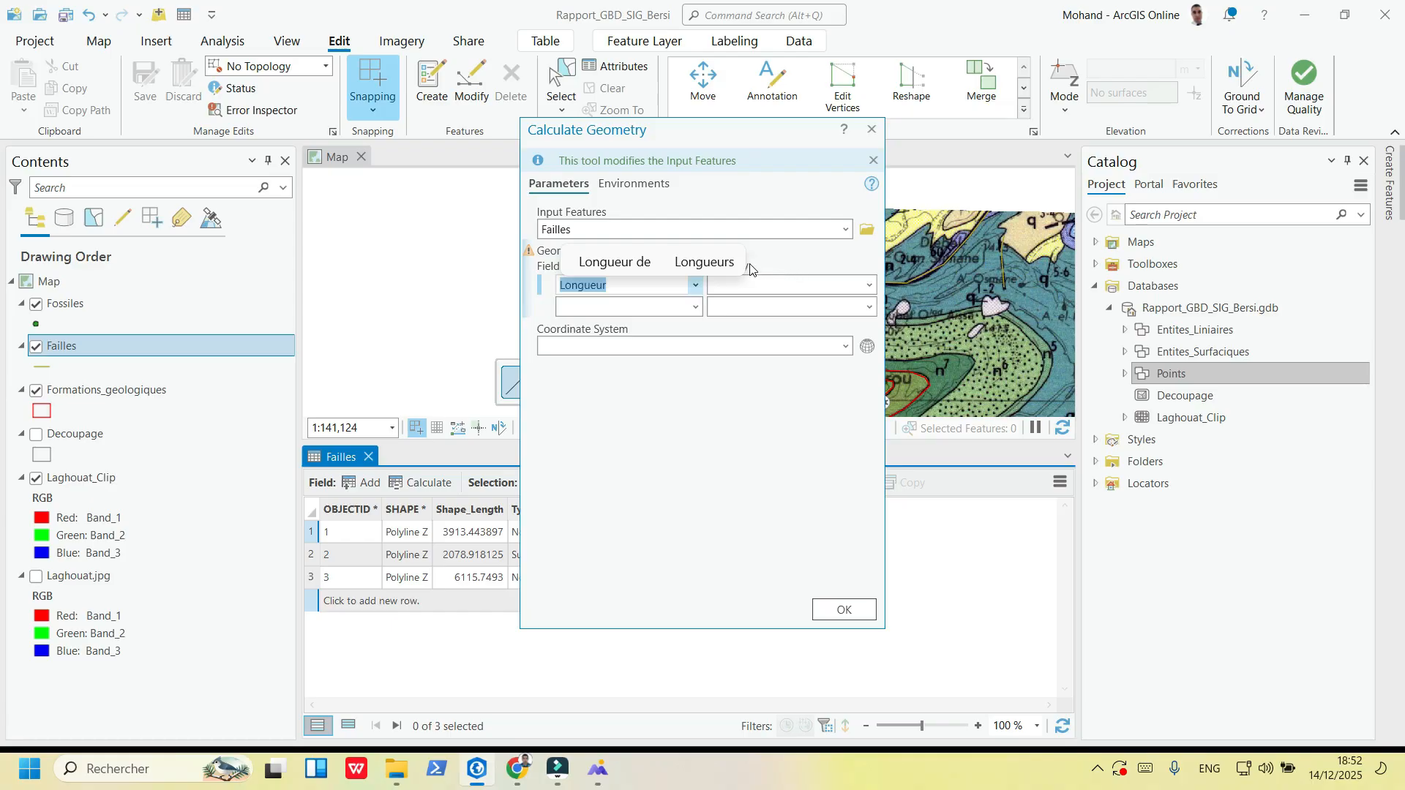
pyautogui.click(871, 130)
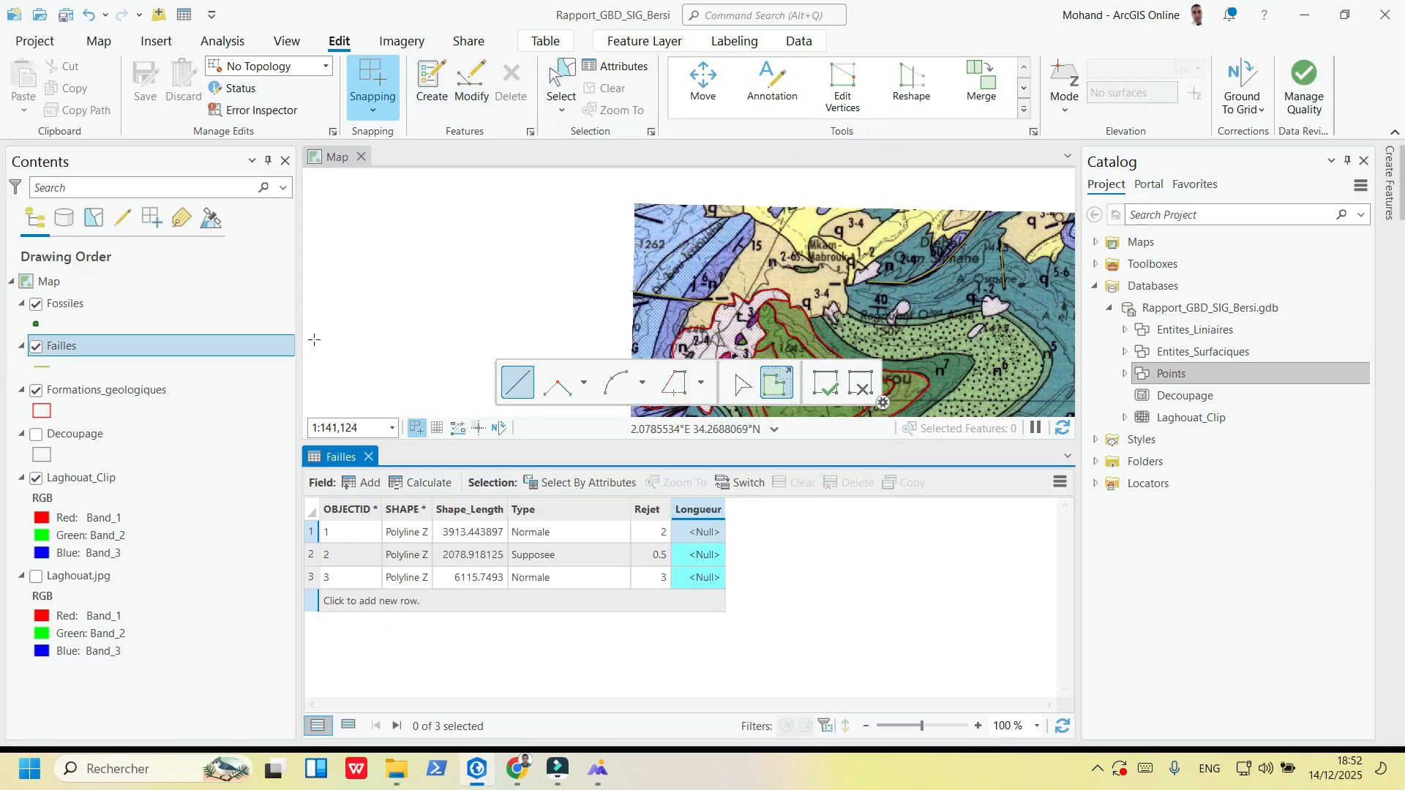
# - Start Calculate Geometry on Longueur and choose Longueur as the target field with a length property
pyautogui.rightClick(699, 513)
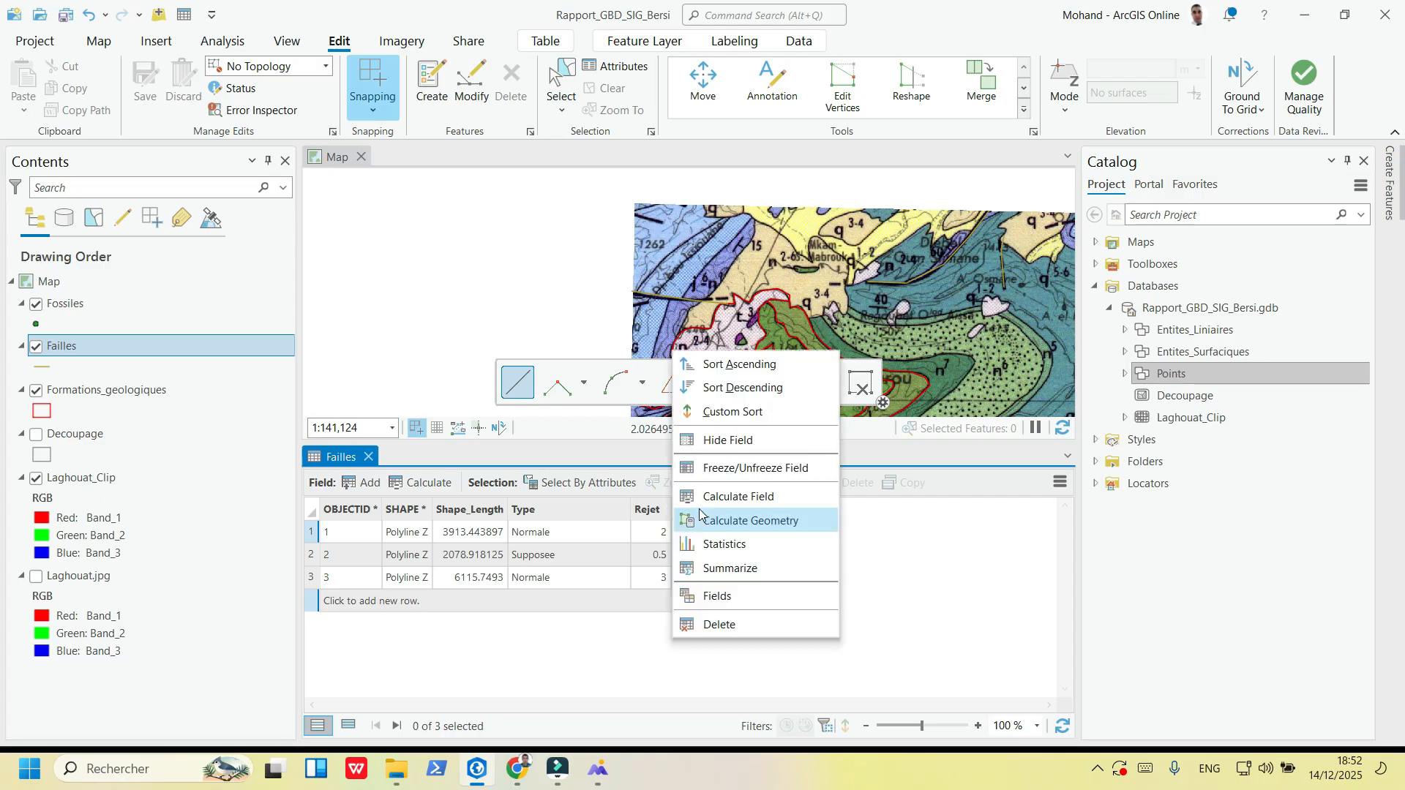
pyautogui.click(753, 522)
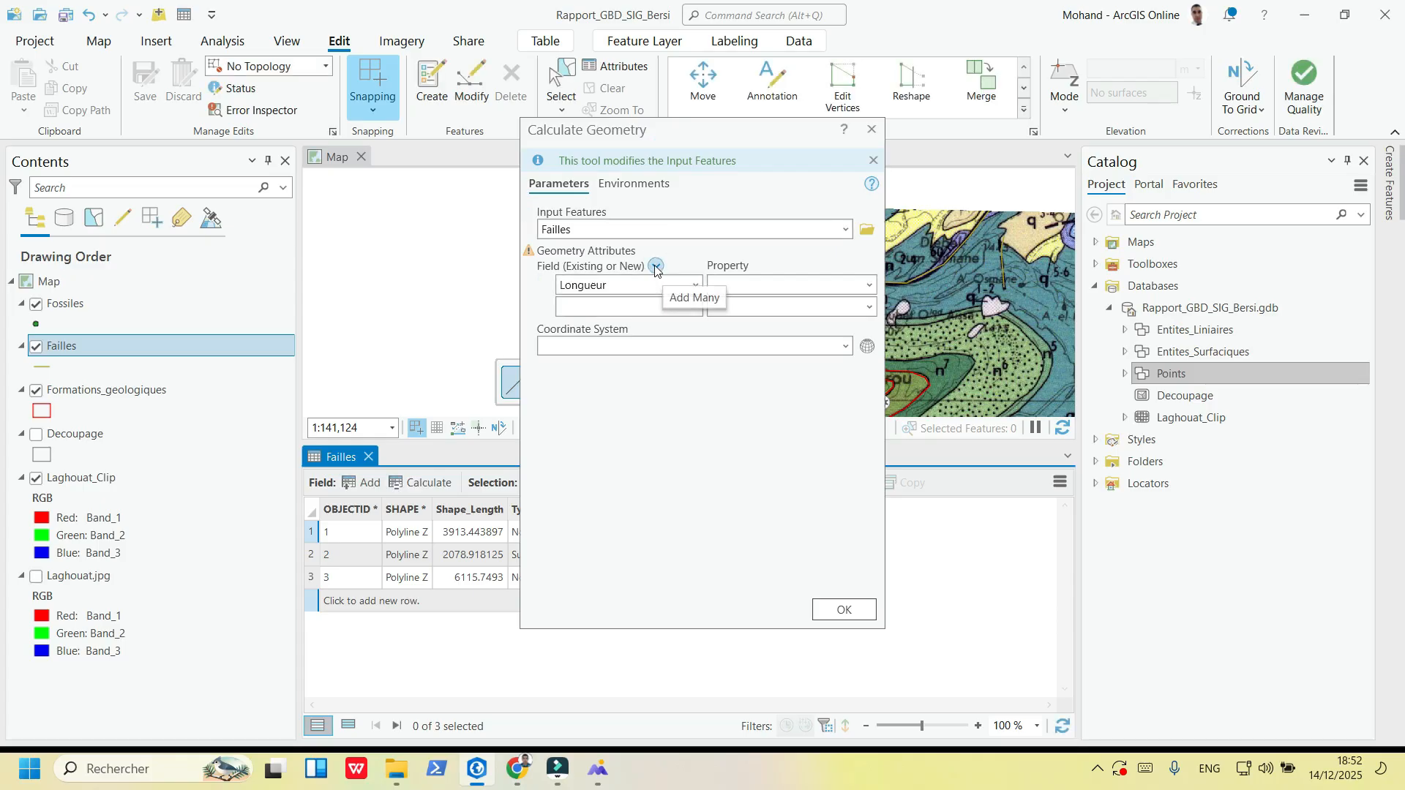
pyautogui.click(654, 267)
pyautogui.click(655, 265)
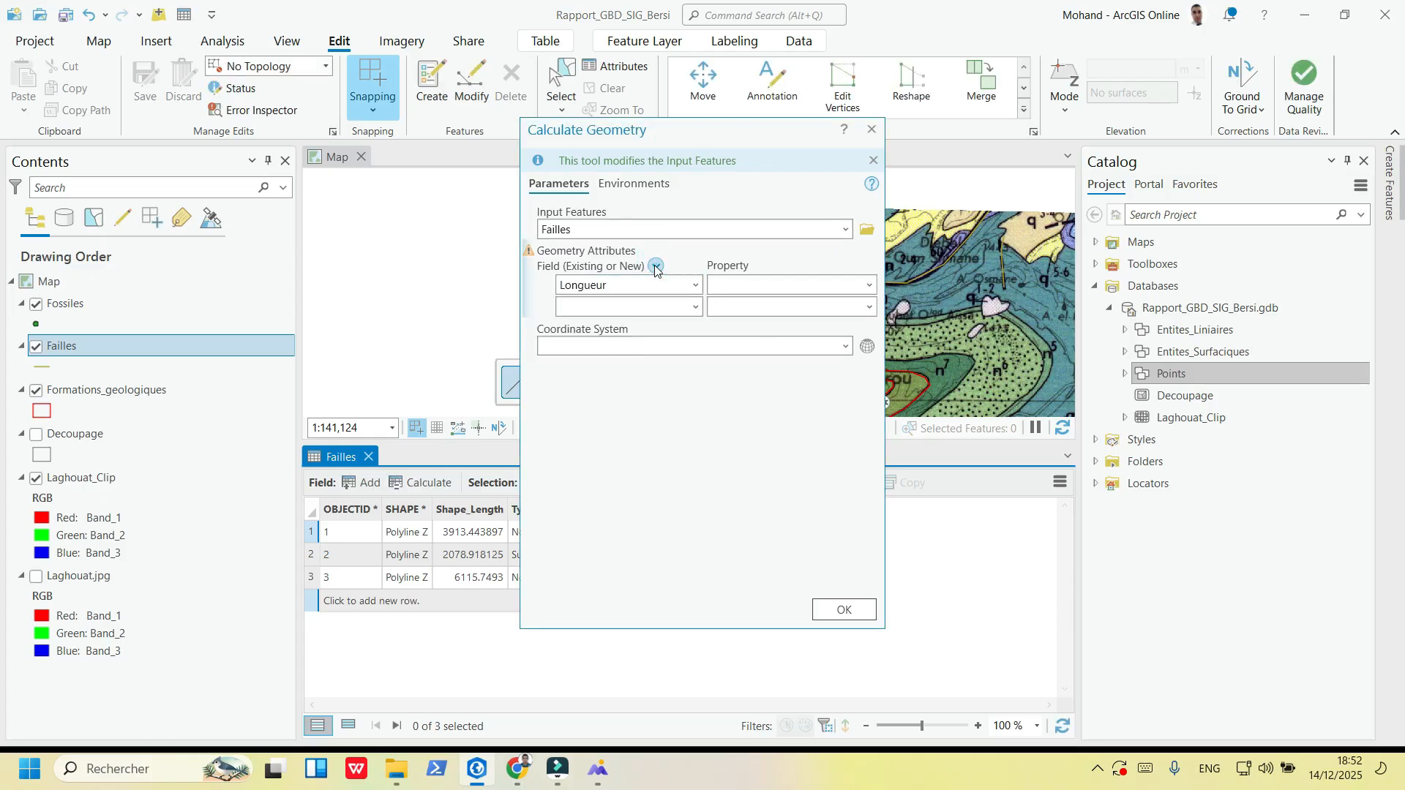
pyautogui.click(695, 286)
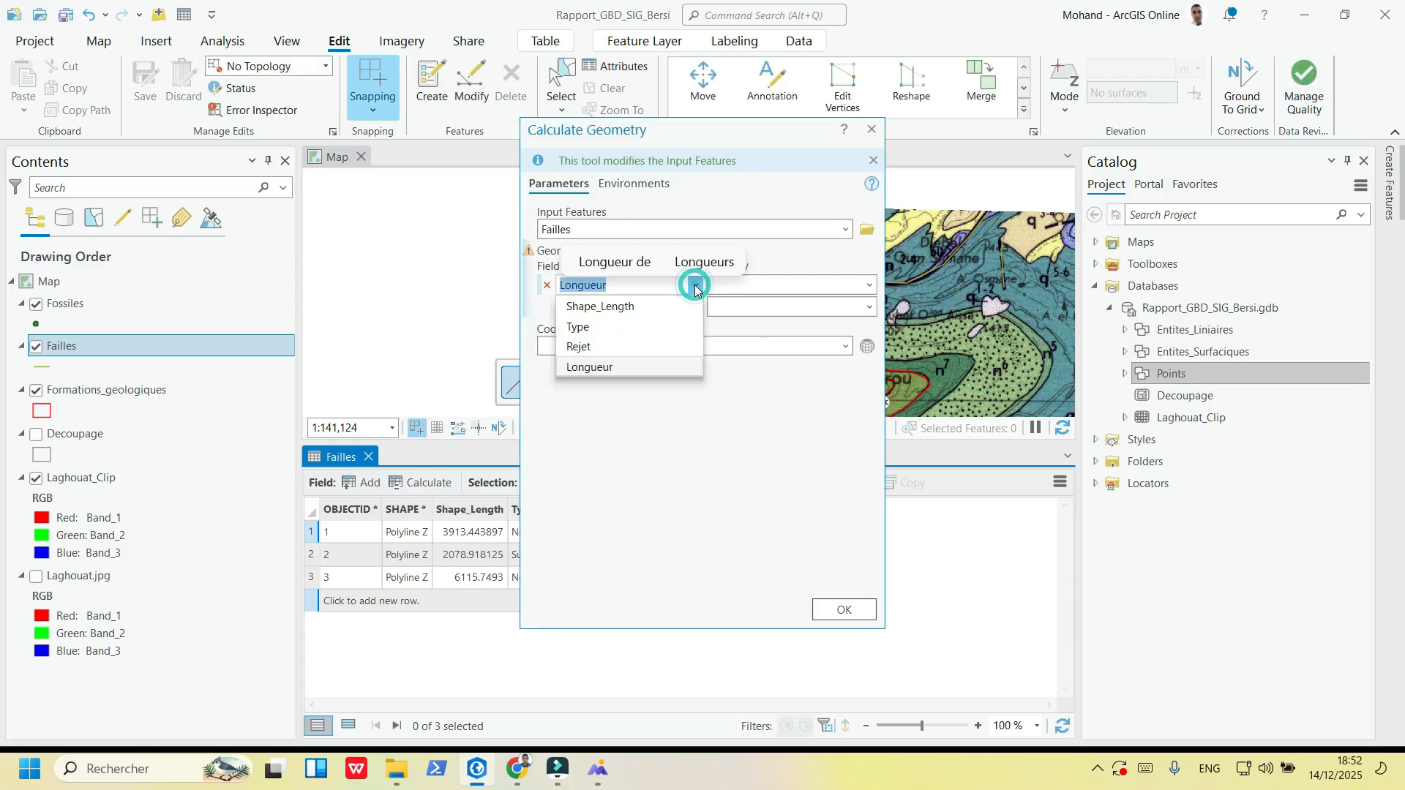
pyautogui.click(608, 367)
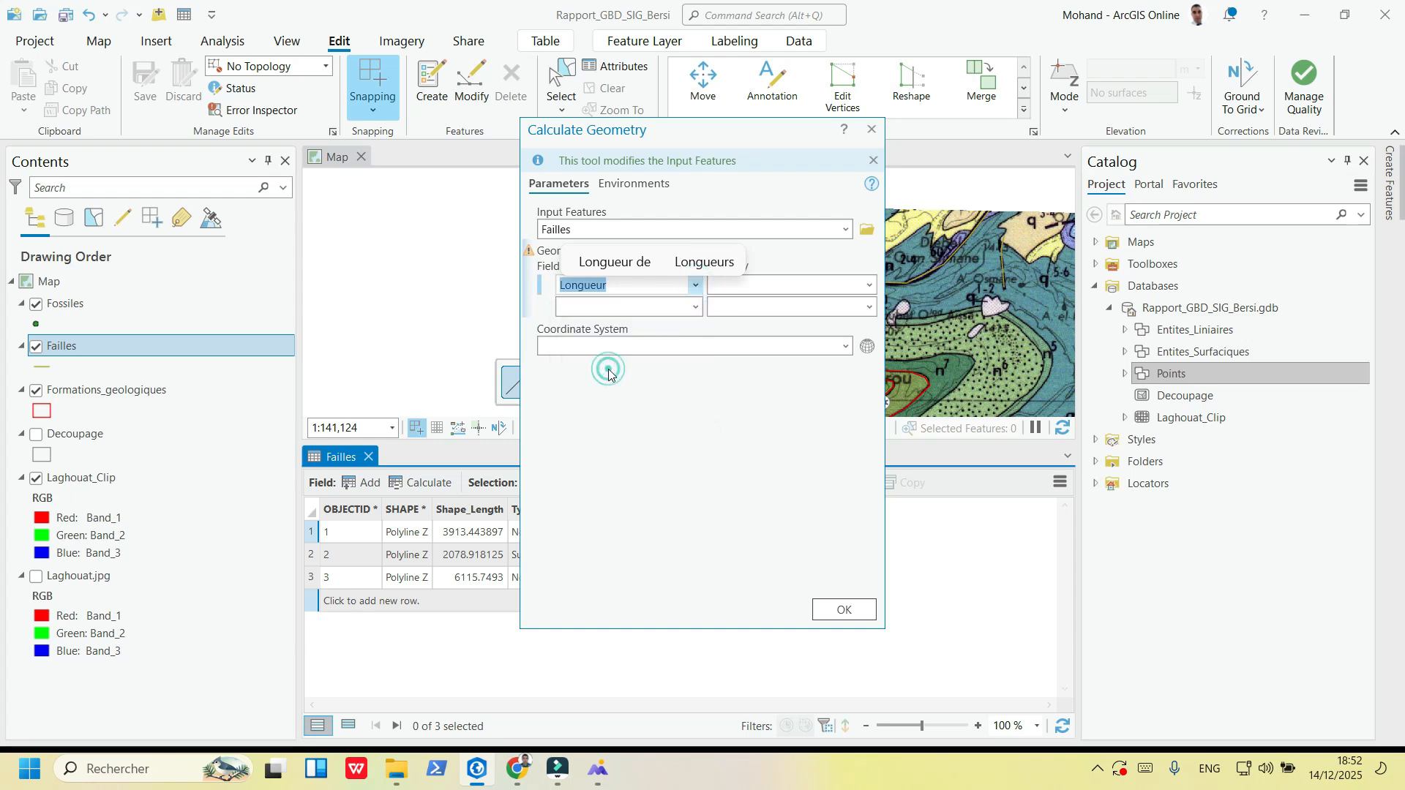
pyautogui.click(870, 287)
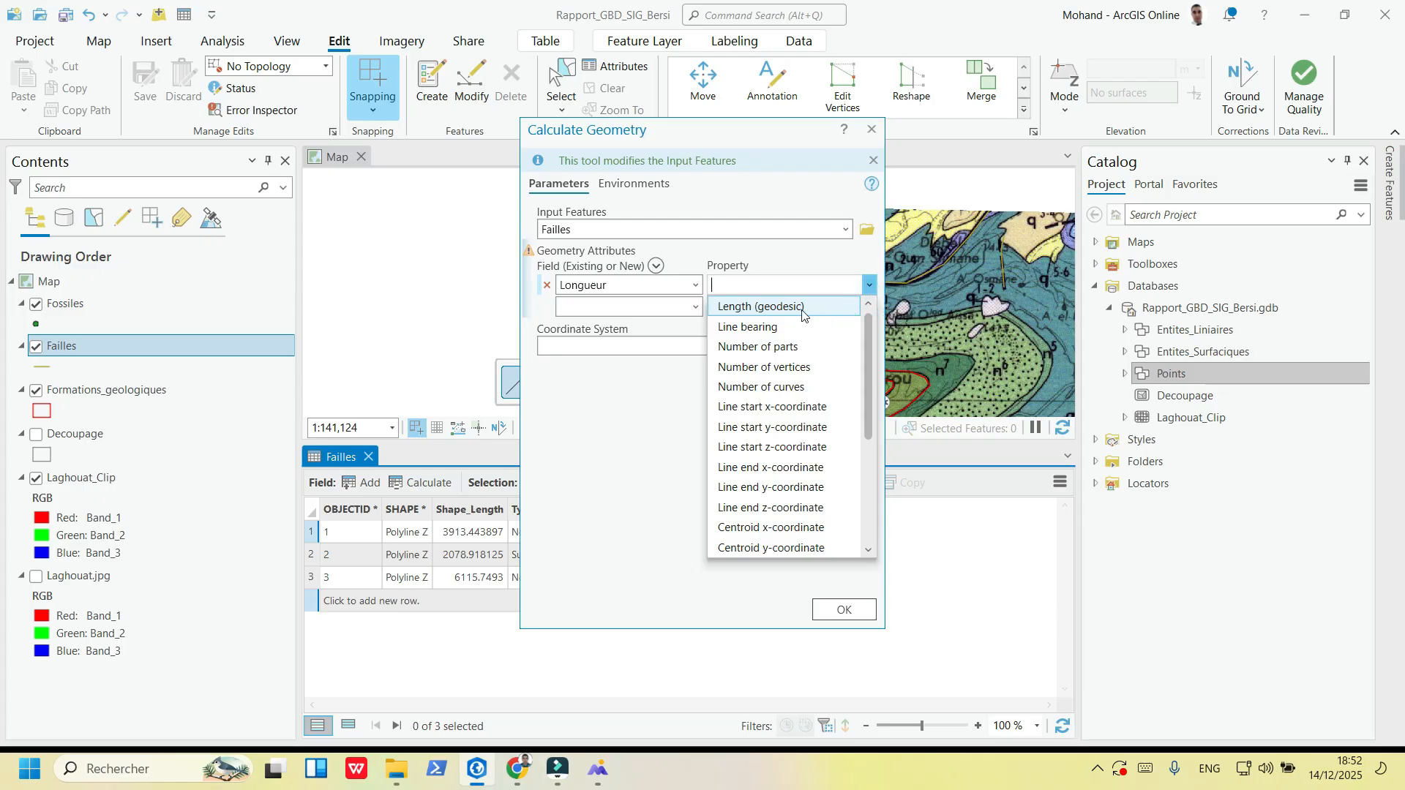
pyautogui.scroll(-3, 840, 427)
pyautogui.scroll(3, 841, 427)
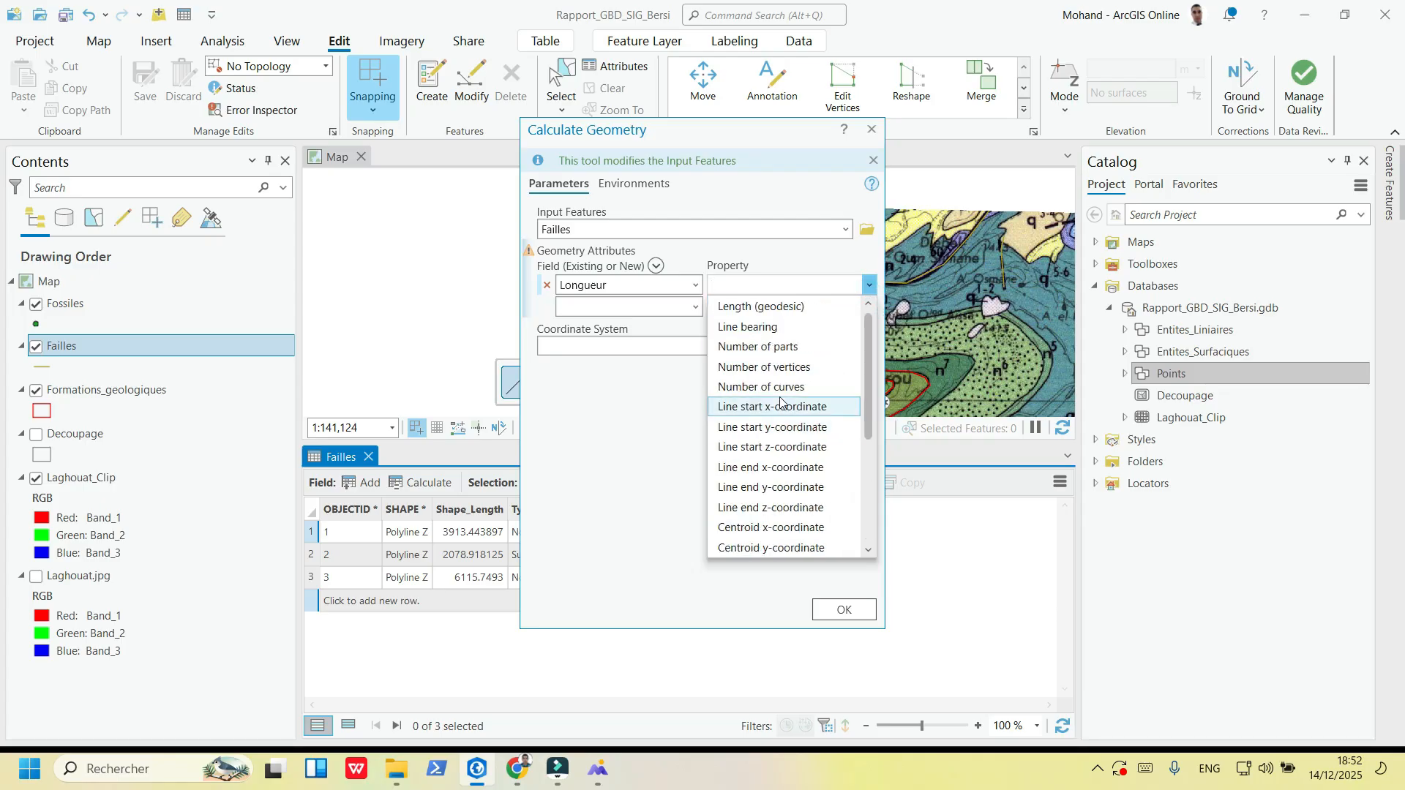
pyautogui.click(770, 305)
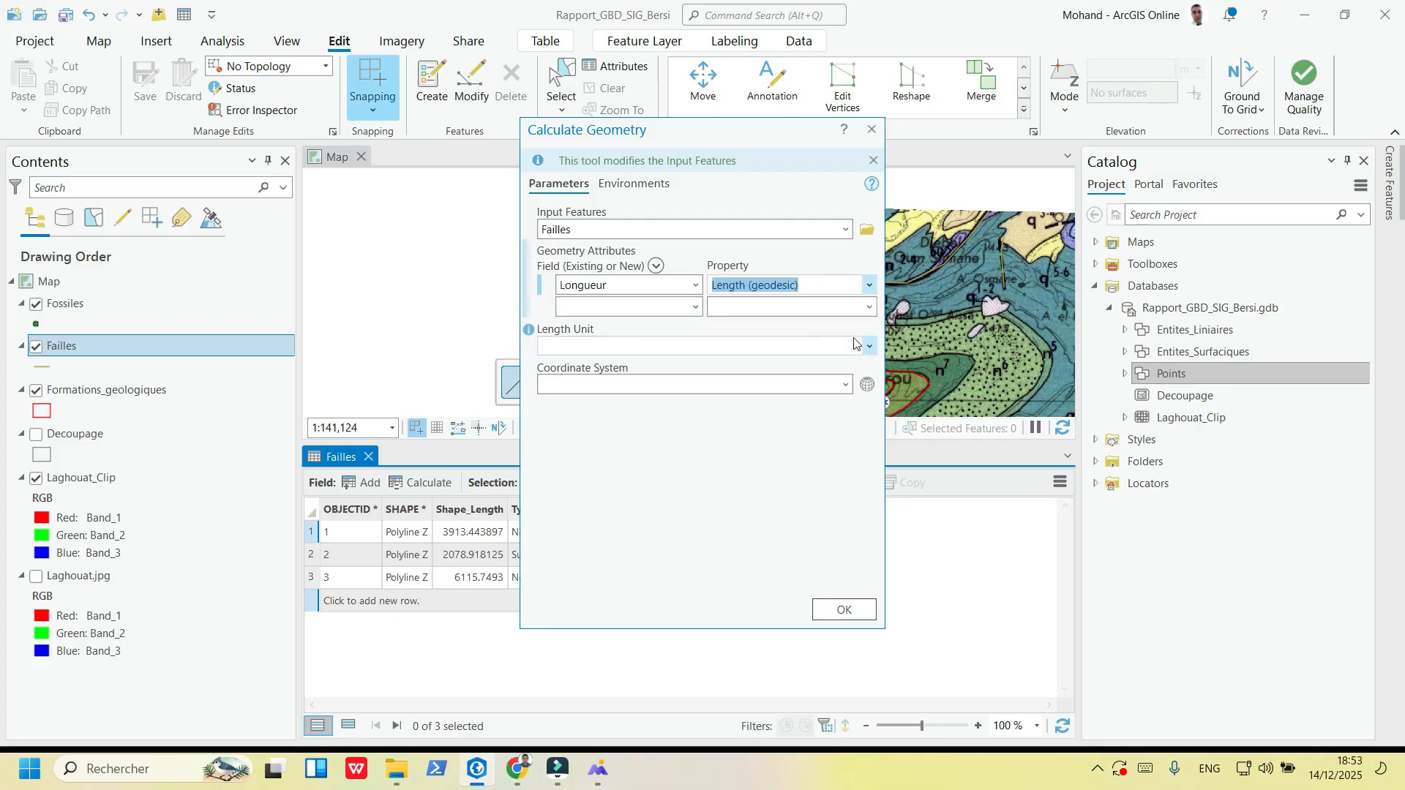
# - Use Meters, the Current Map coordinate system and planar Length, then run the calculation
pyautogui.click(869, 348)
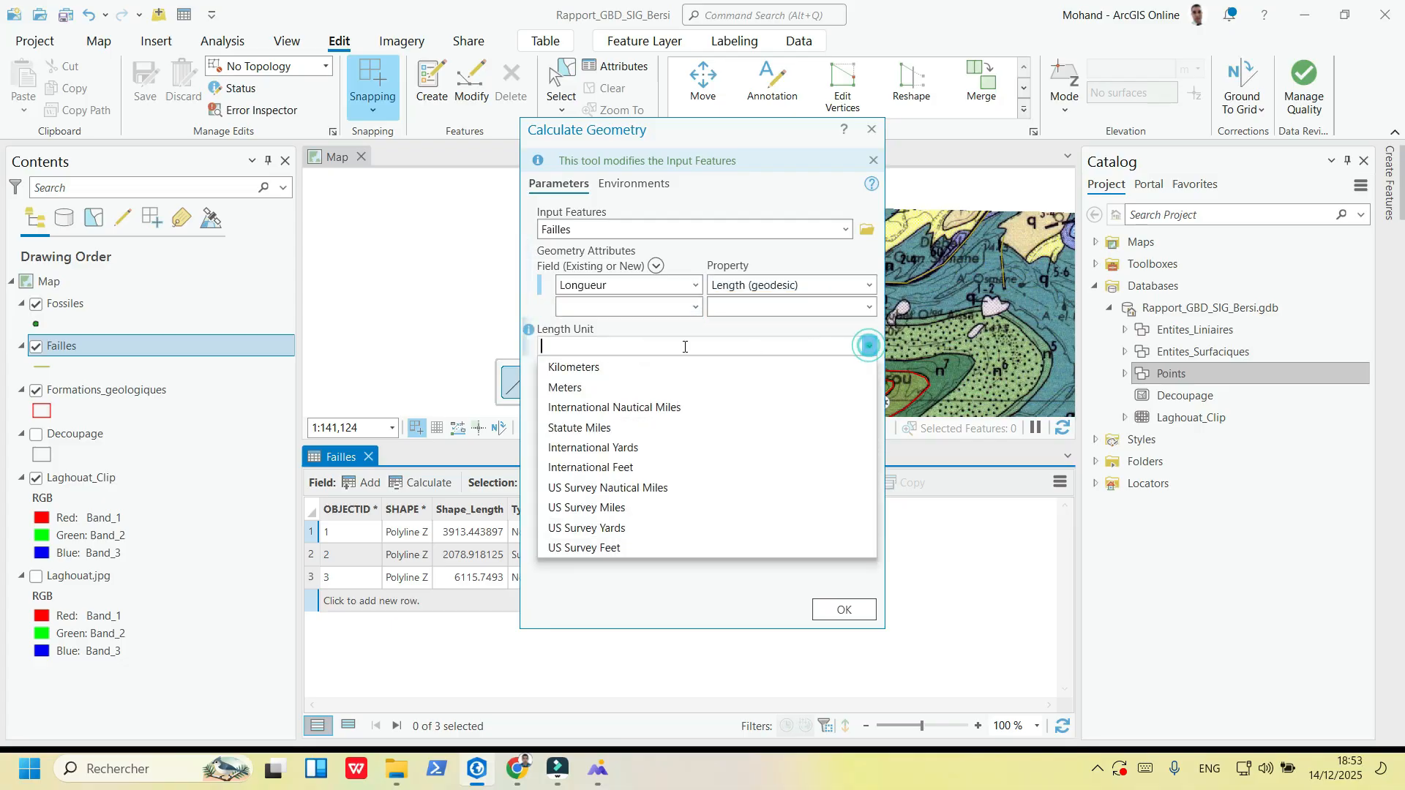
pyautogui.click(585, 387)
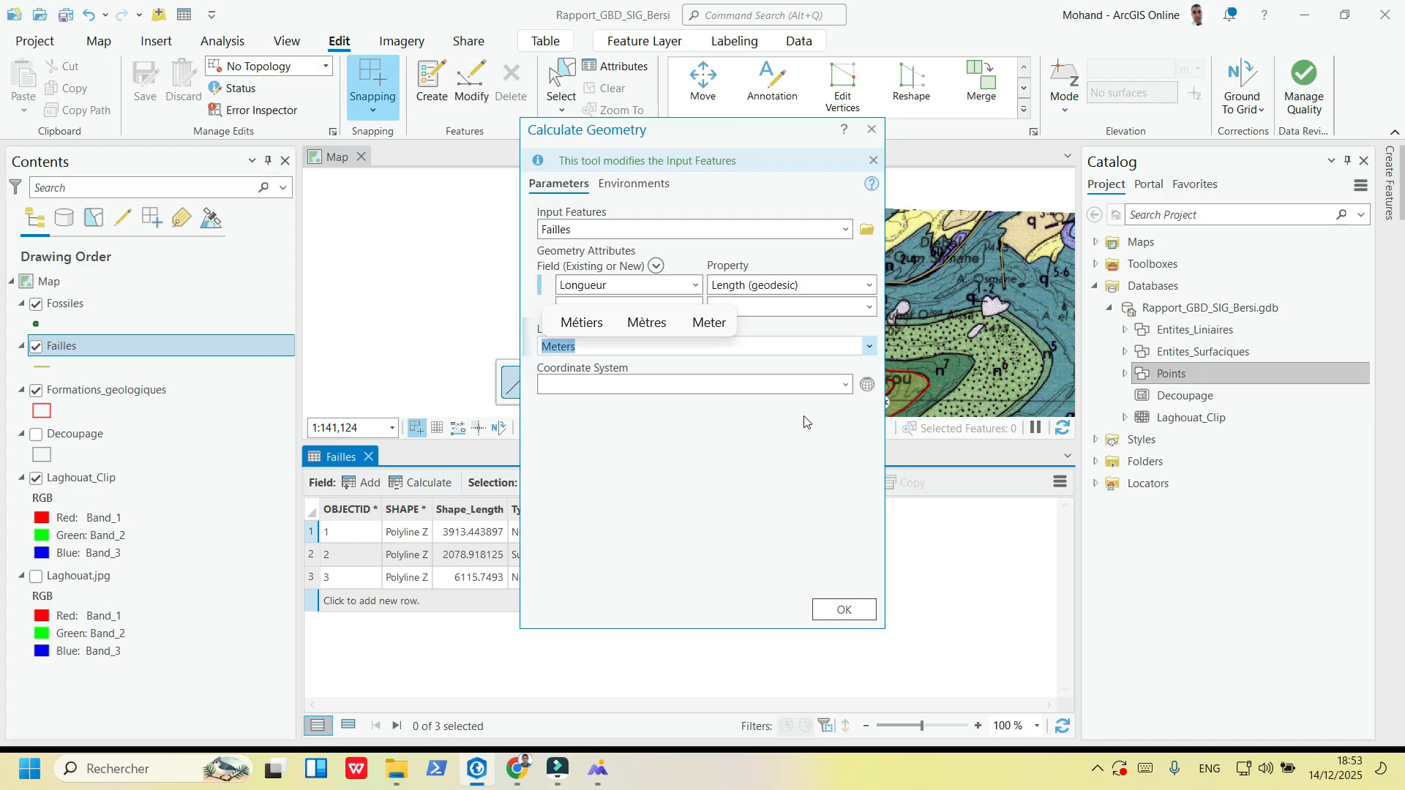
pyautogui.click(844, 385)
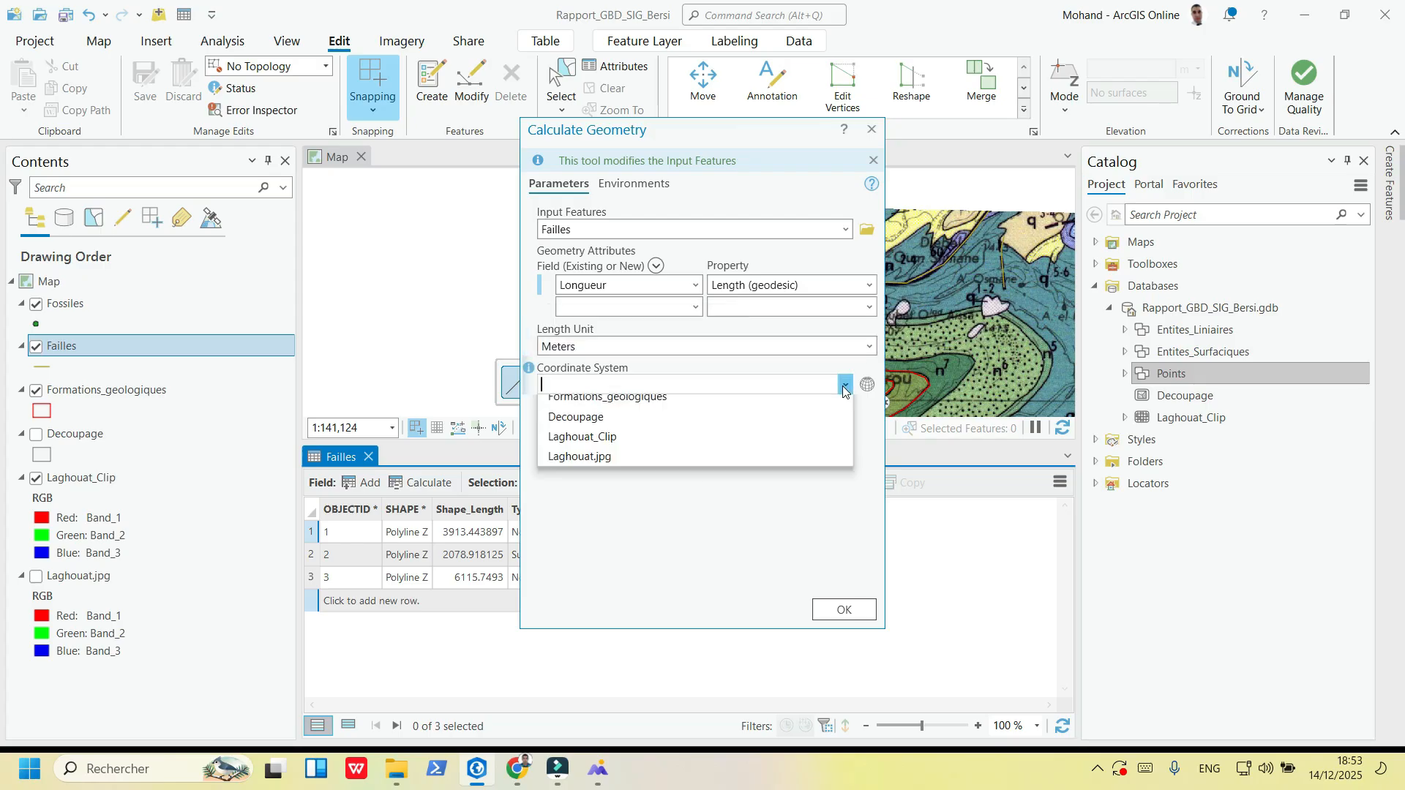
pyautogui.click(616, 405)
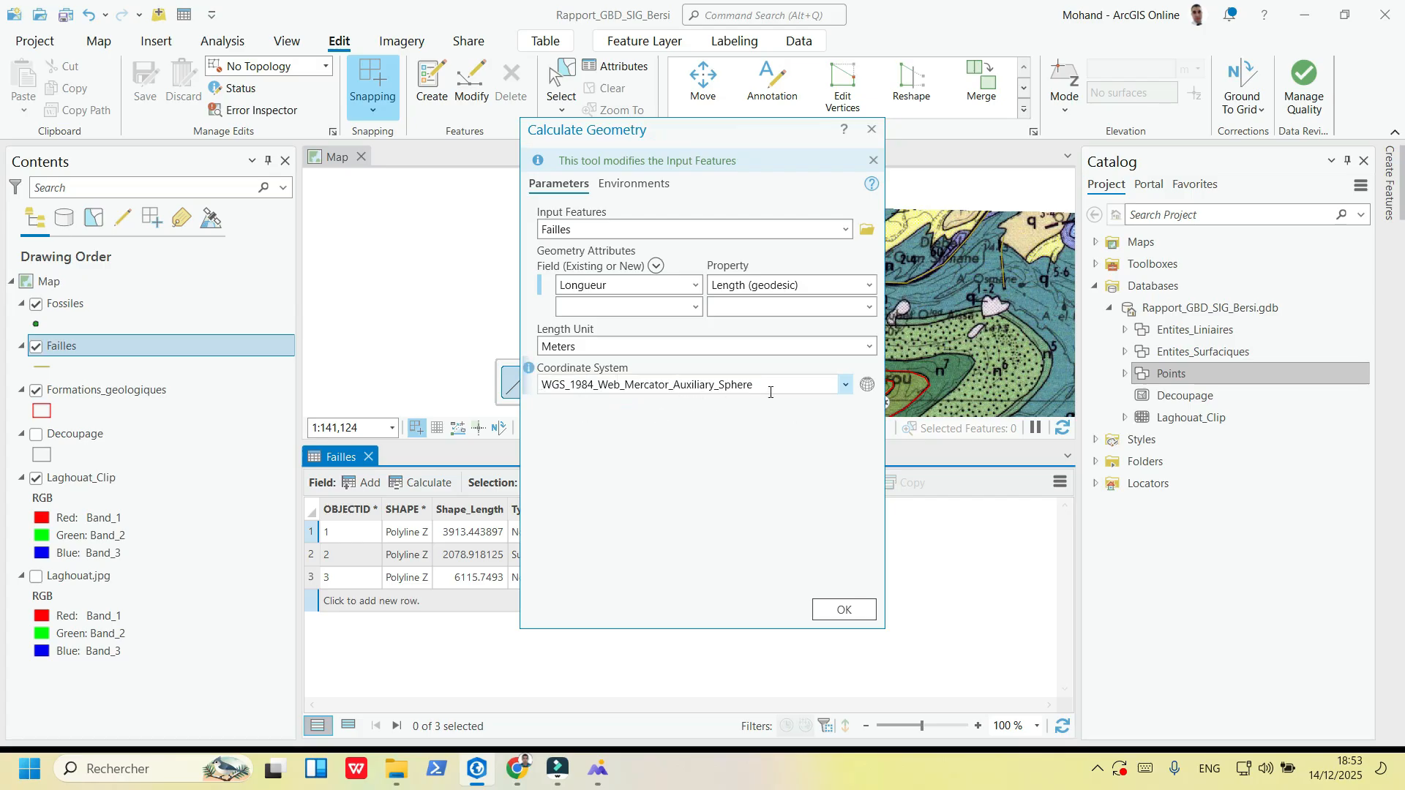
pyautogui.click(869, 286)
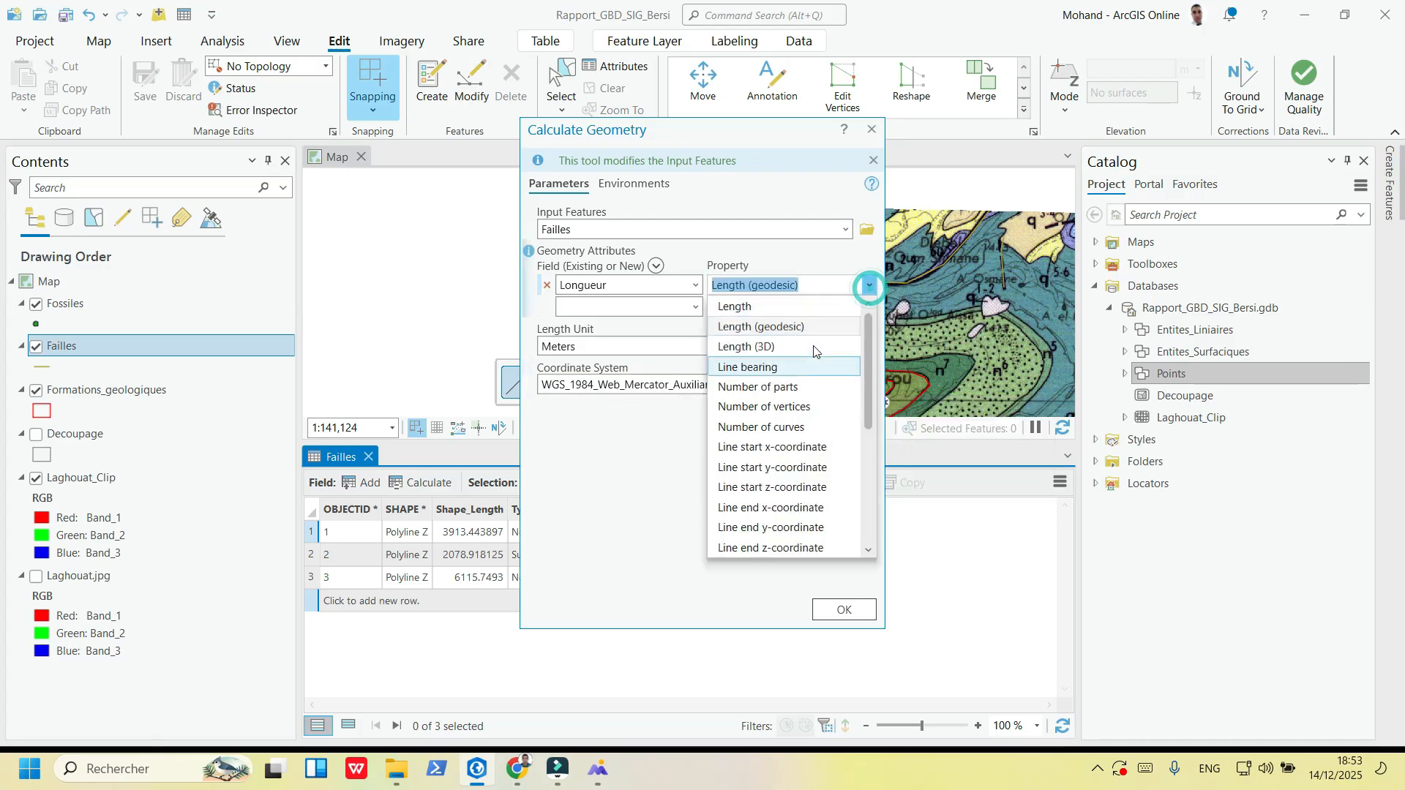
pyautogui.click(769, 307)
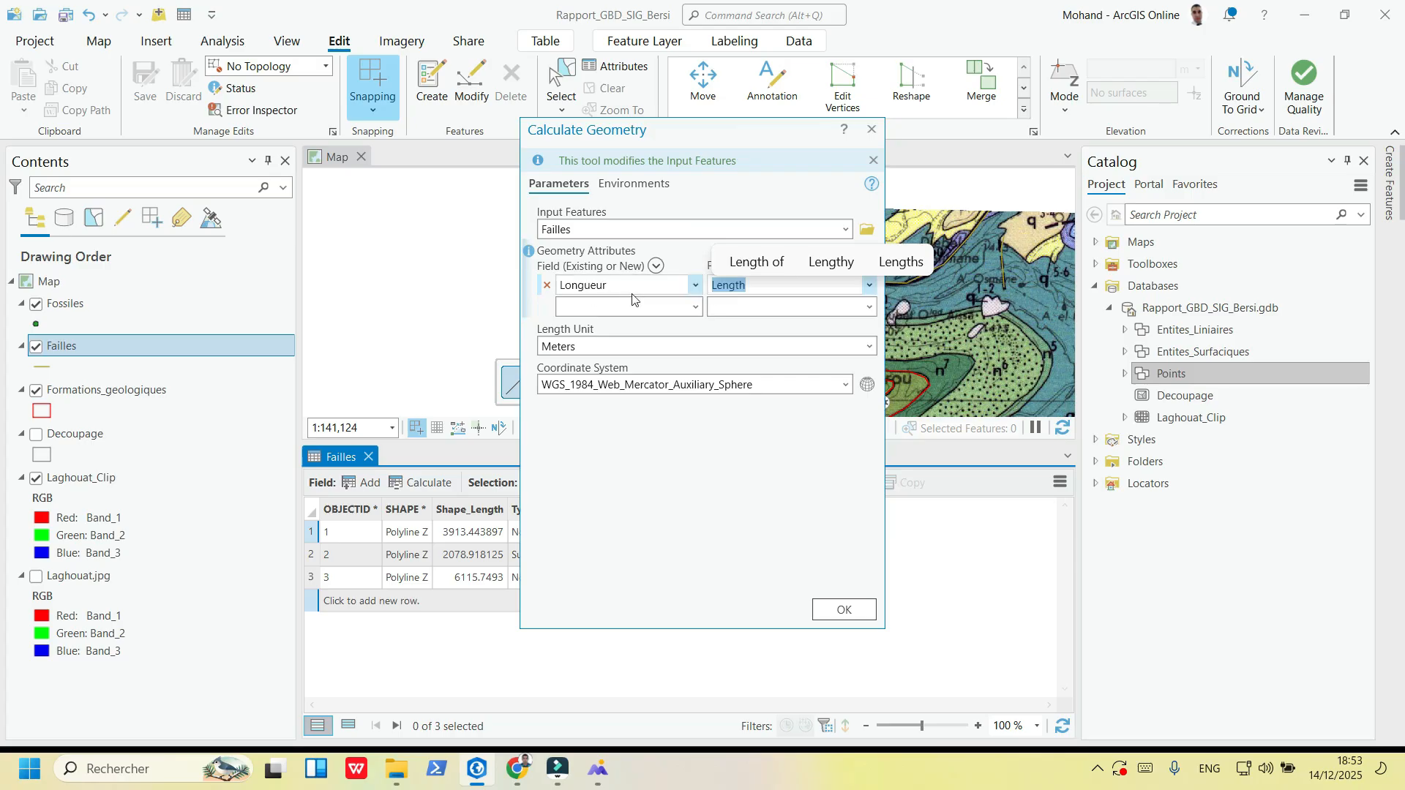
pyautogui.click(872, 613)
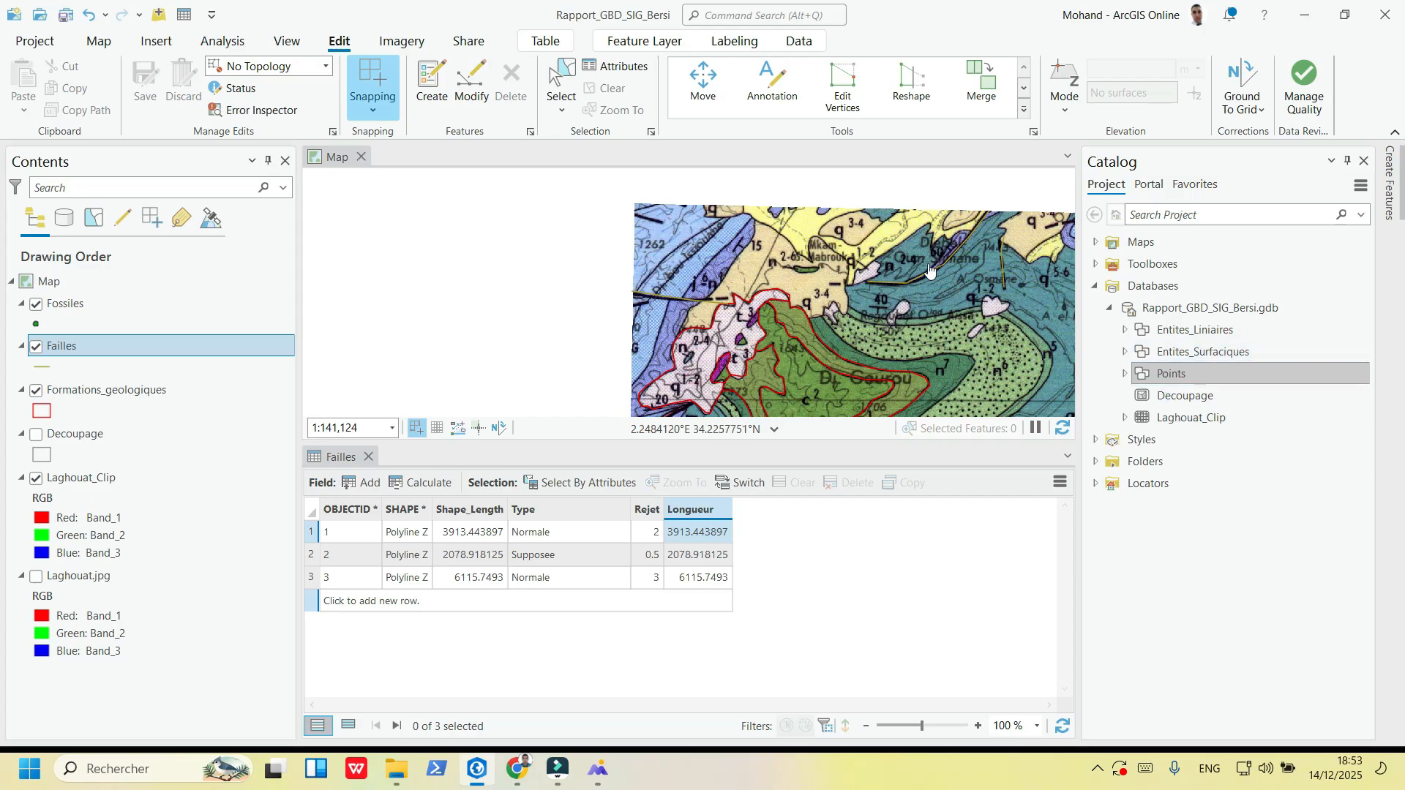
# - Close the Catalog pane and select the Fossiles template for new point features
pyautogui.scroll(-3, 940, 349)
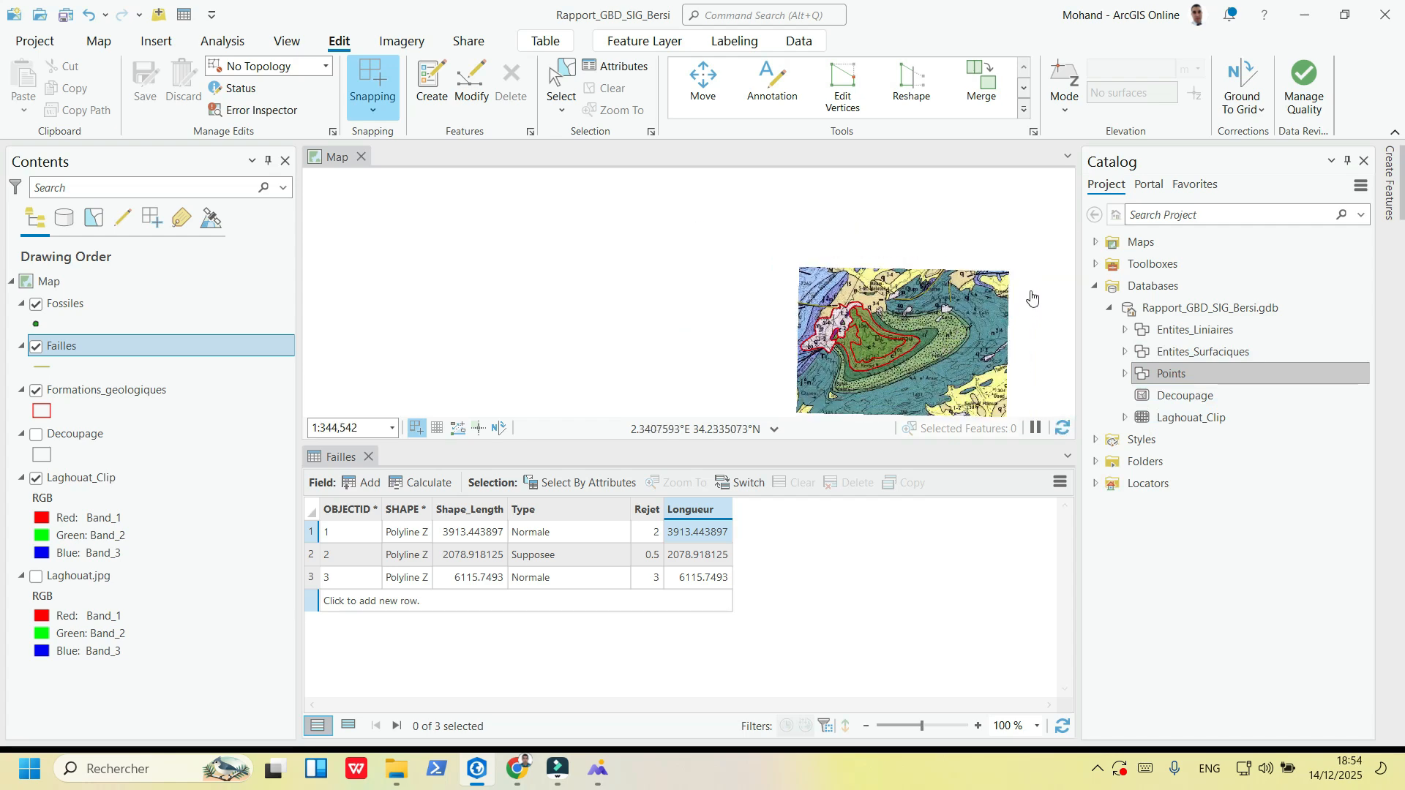
pyautogui.click(432, 80)
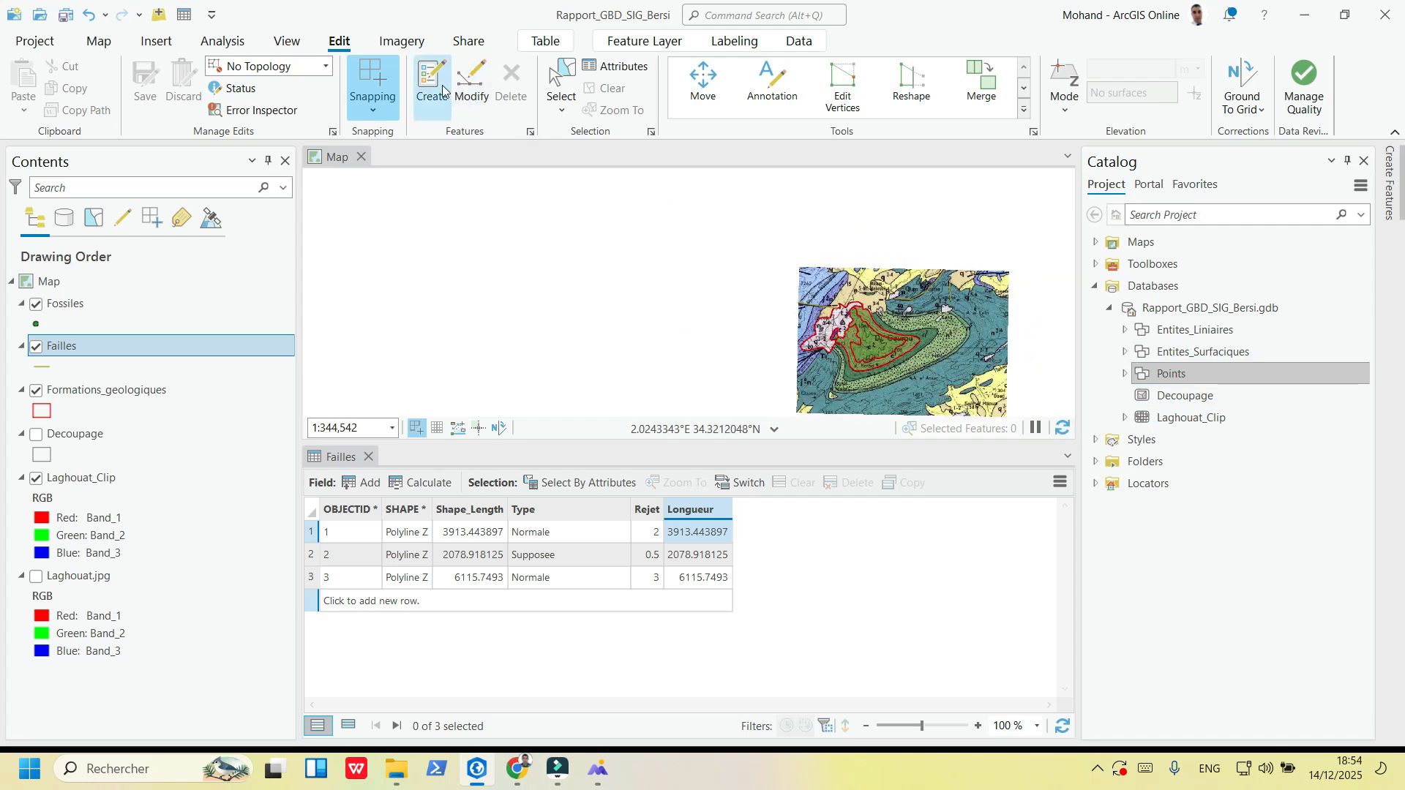
pyautogui.moveTo(949, 303); pyautogui.dragTo(728, 264)
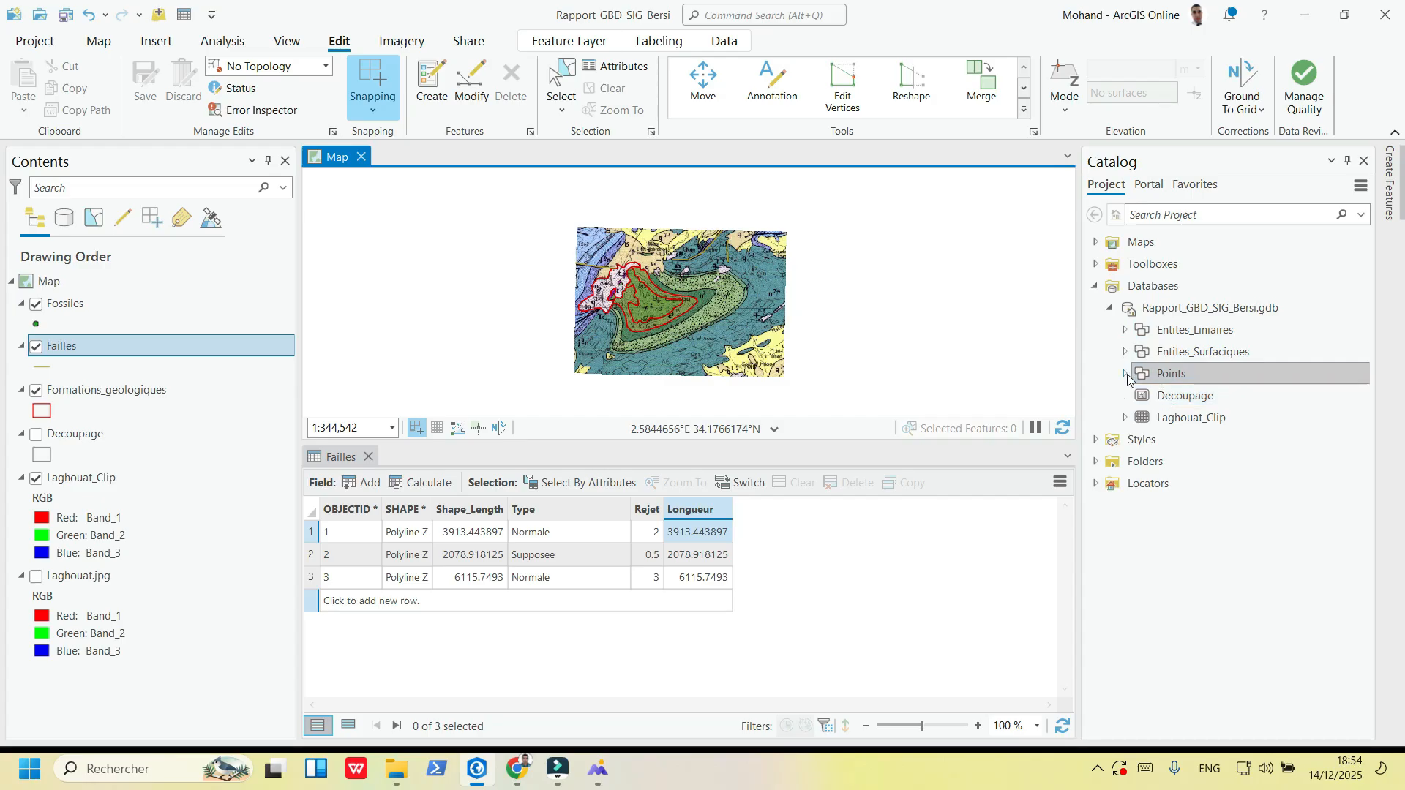
pyautogui.click(1363, 161)
pyautogui.click(432, 79)
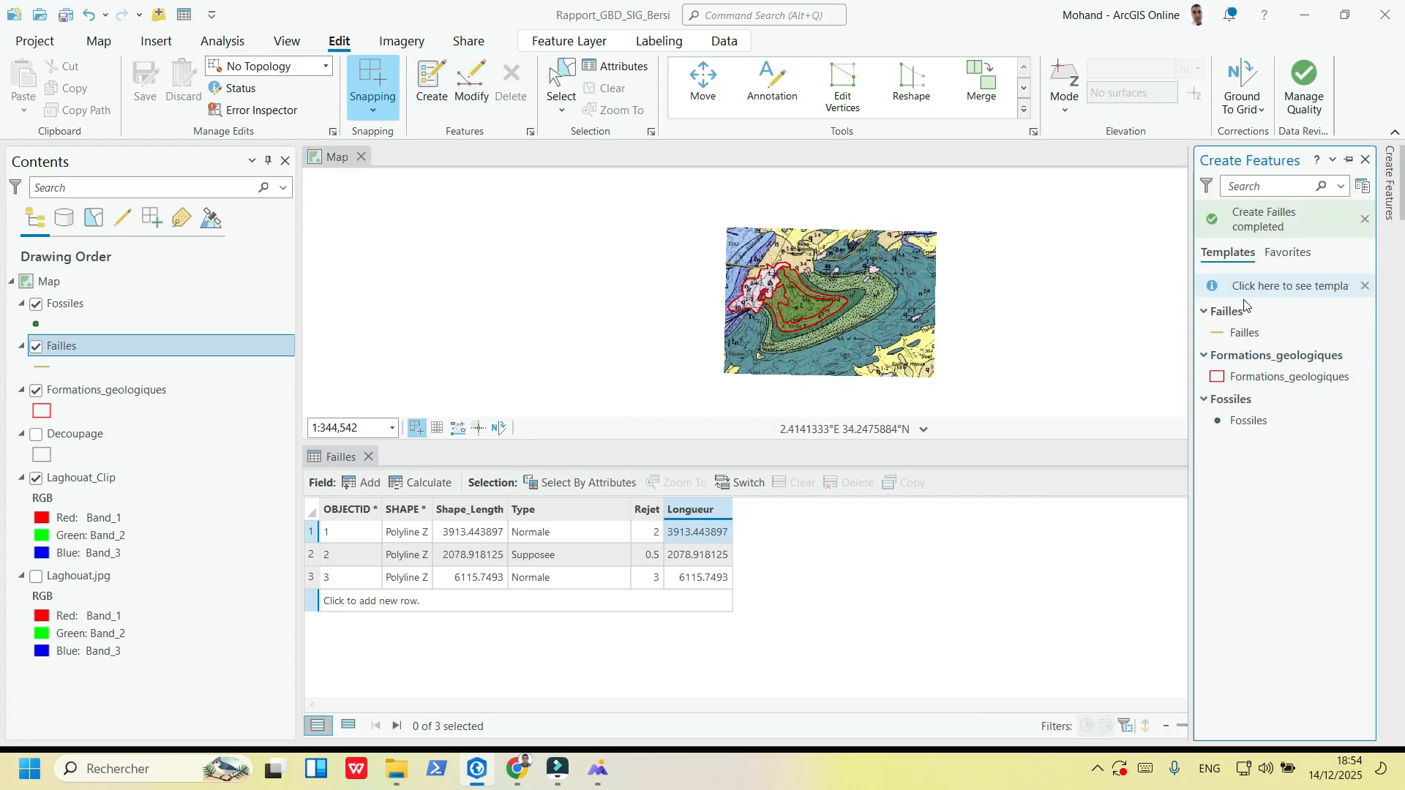
pyautogui.click(1262, 422)
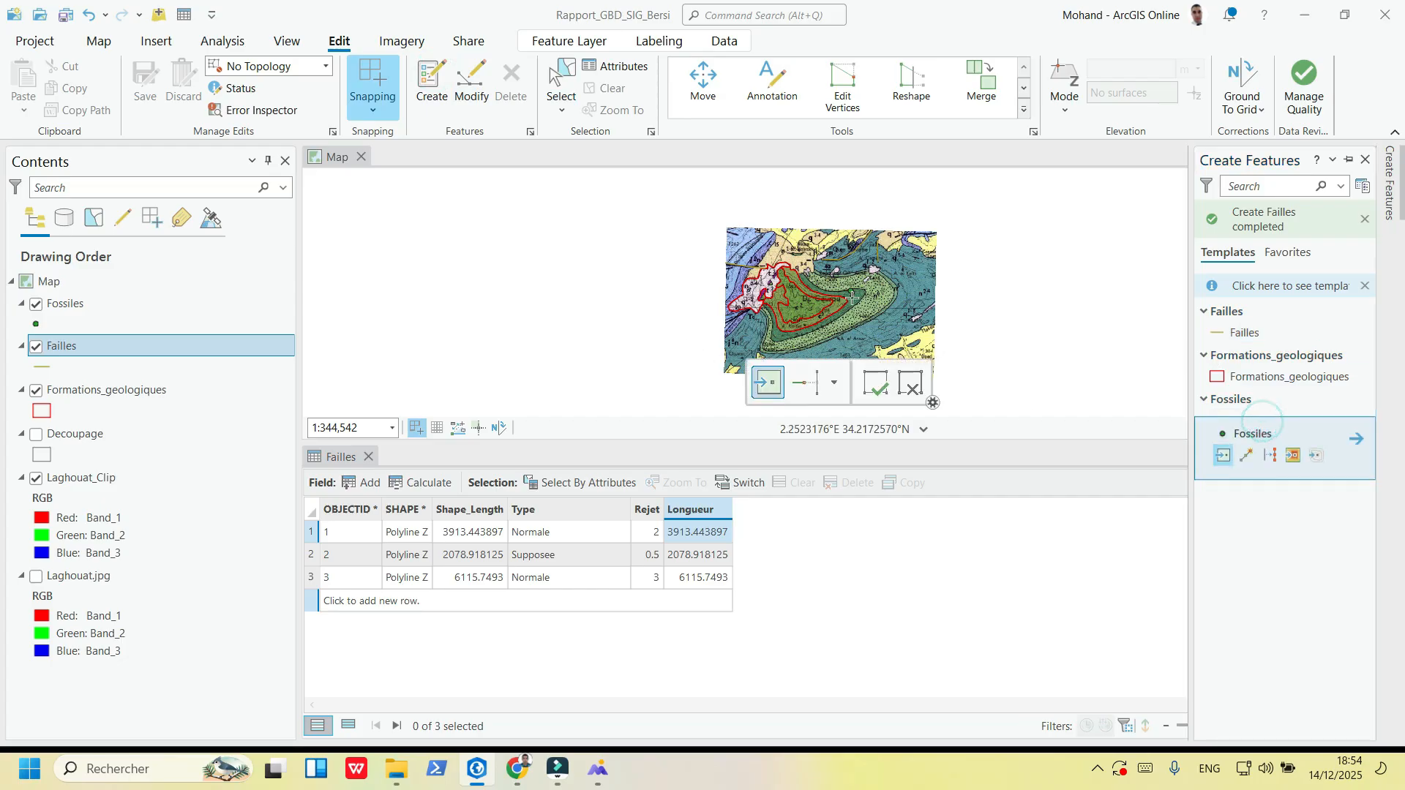
pyautogui.scroll(3, 879, 292)
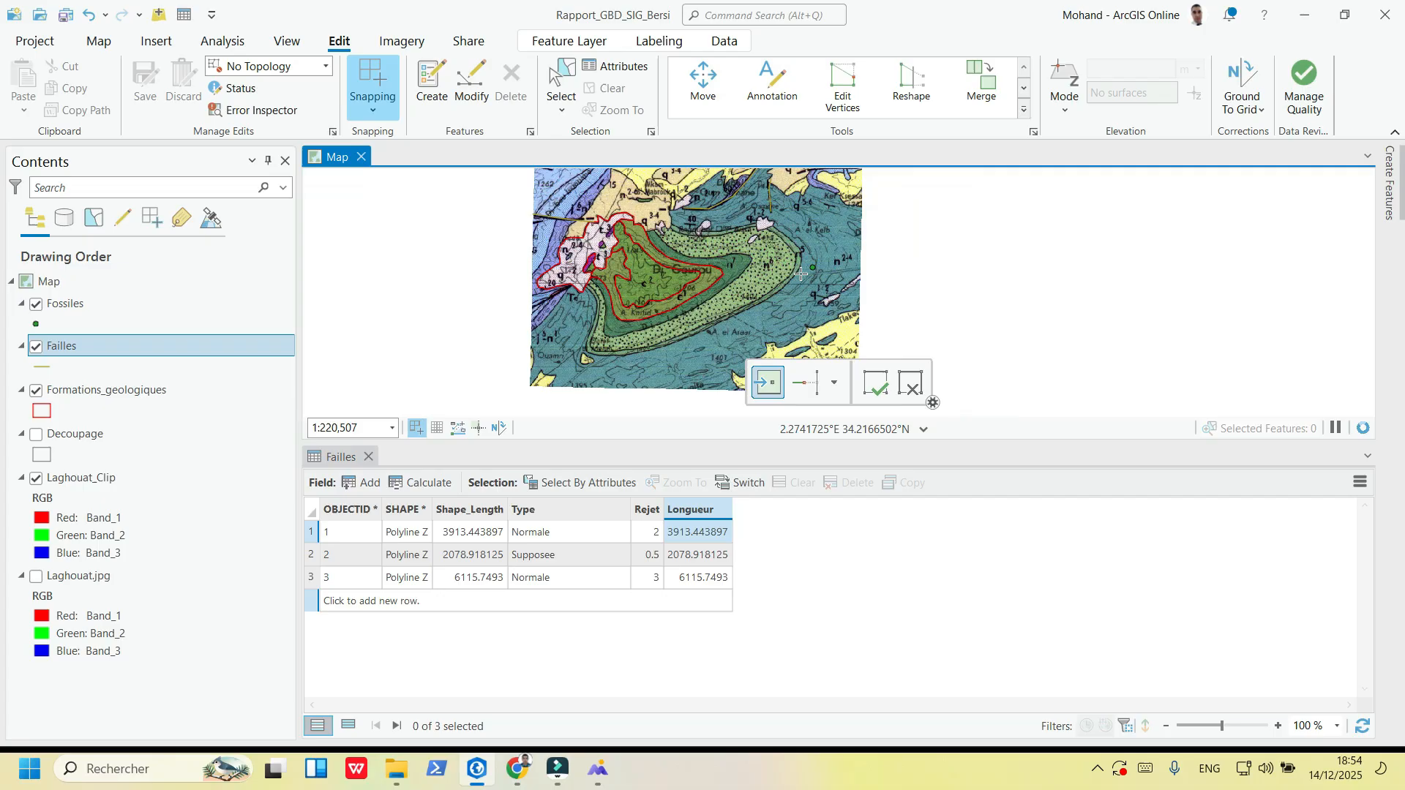
# - Open Absolute X,Y,Z point entry from the map, then close it without adding a point
pyautogui.rightClick(741, 260)
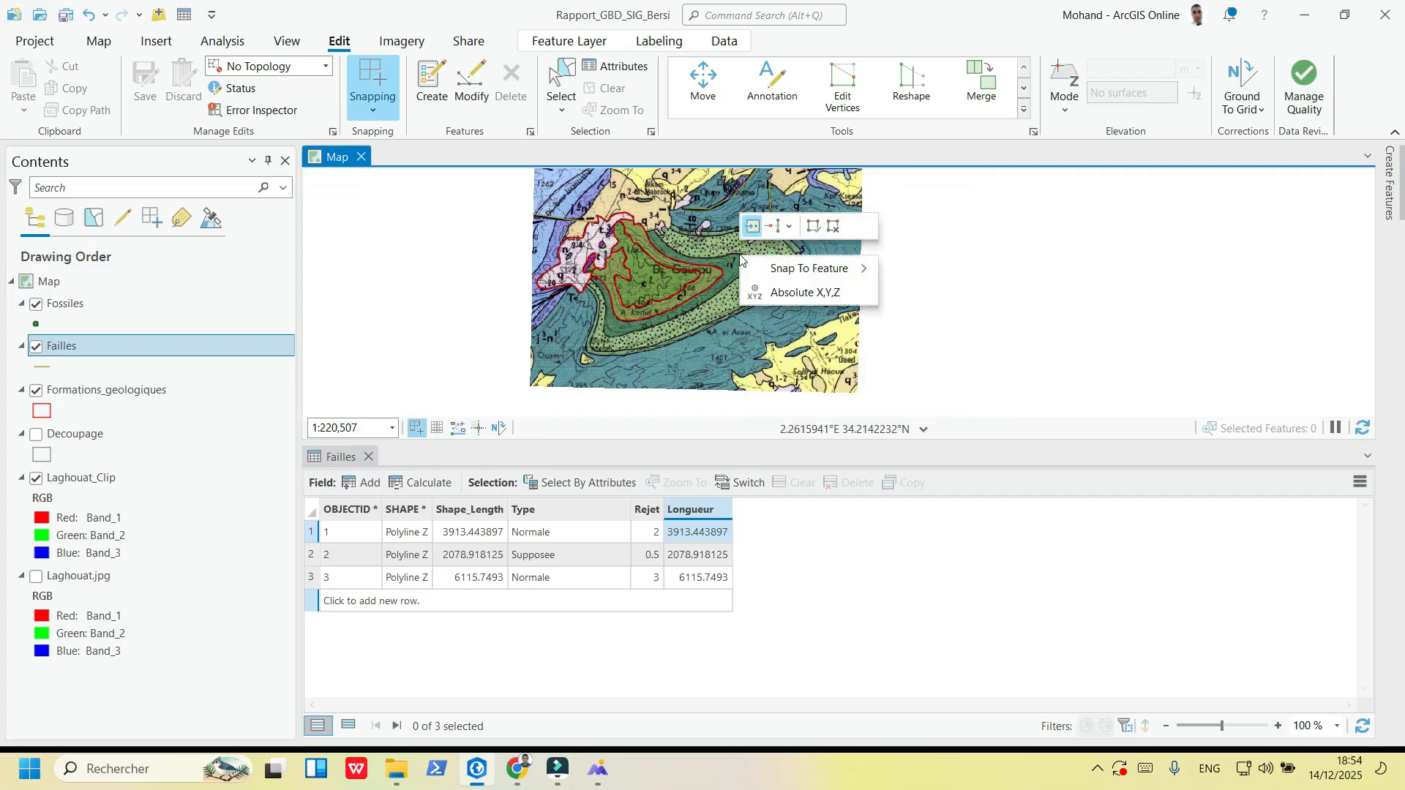
pyautogui.click(812, 293)
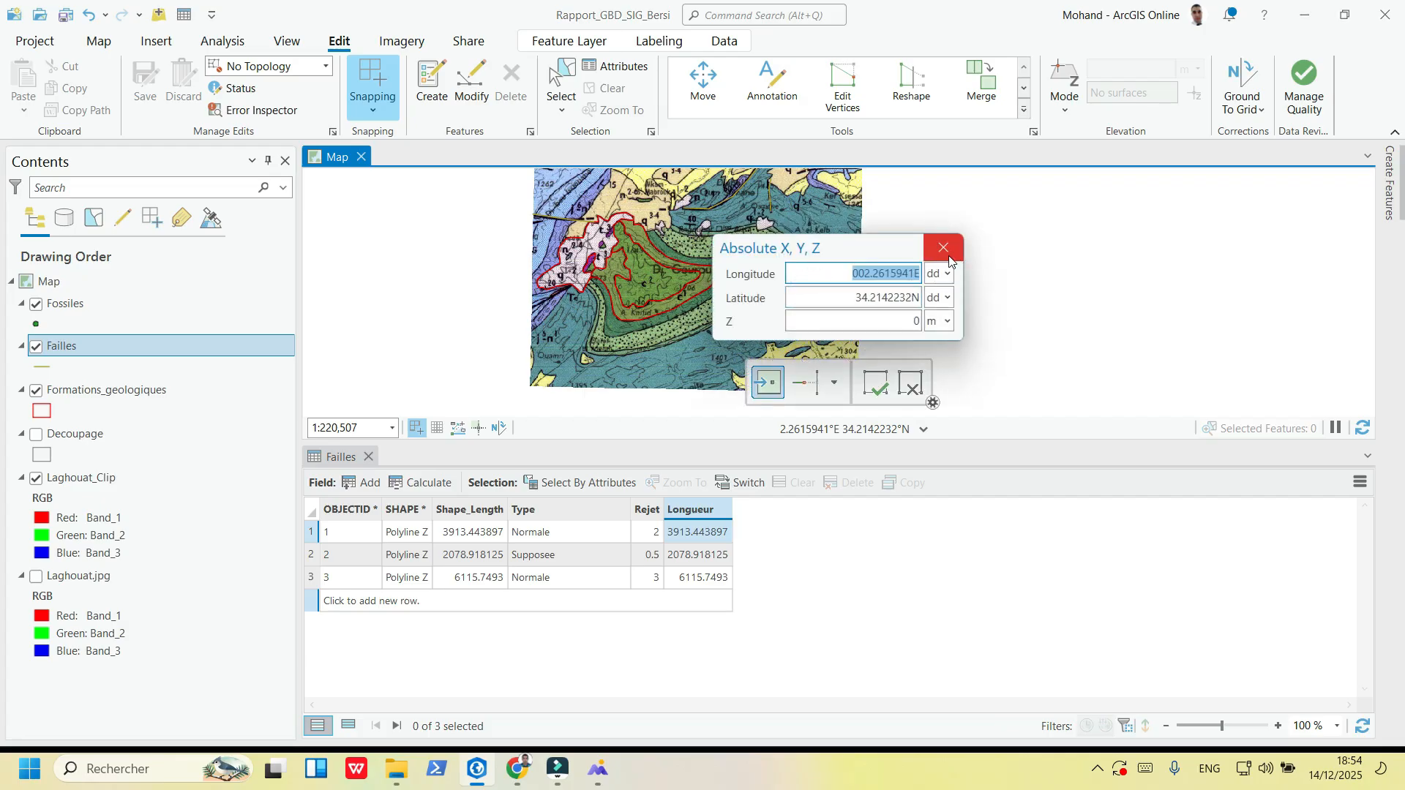
pyautogui.click(947, 261)
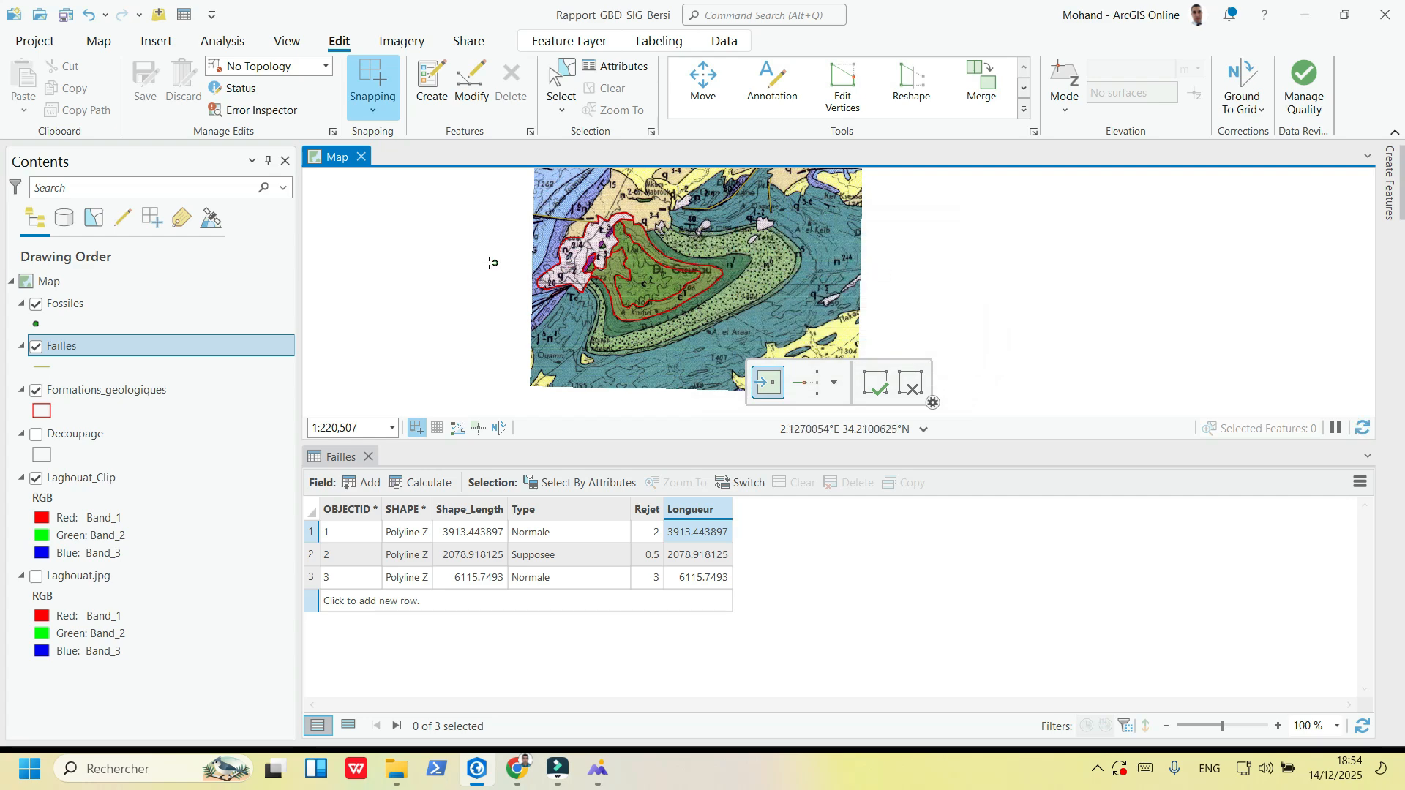
pyautogui.scroll(4, 644, 286)
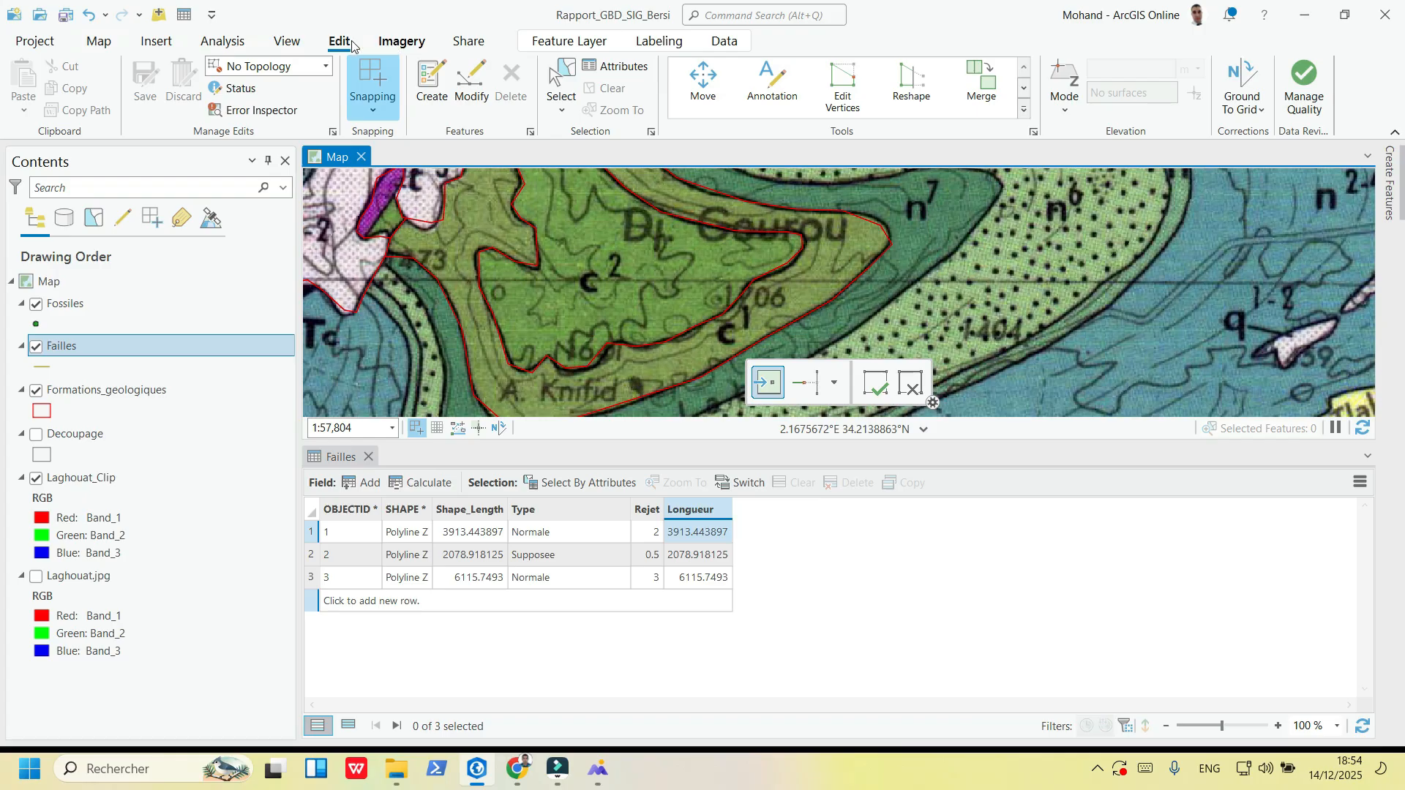
# - Switch the basemap to Imagery and toggle Laghouat_Clip off and back on
pyautogui.click(97, 41)
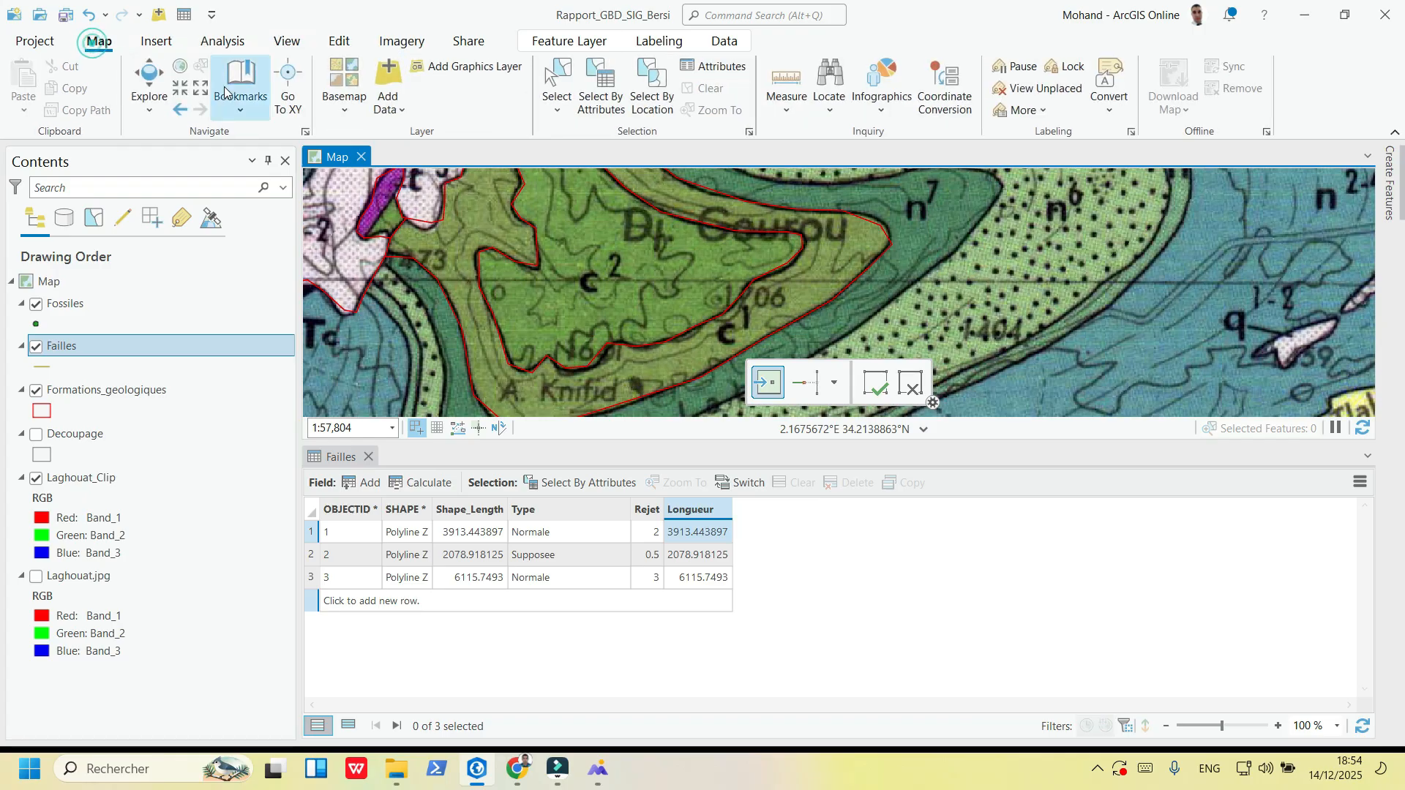
pyautogui.click(335, 107)
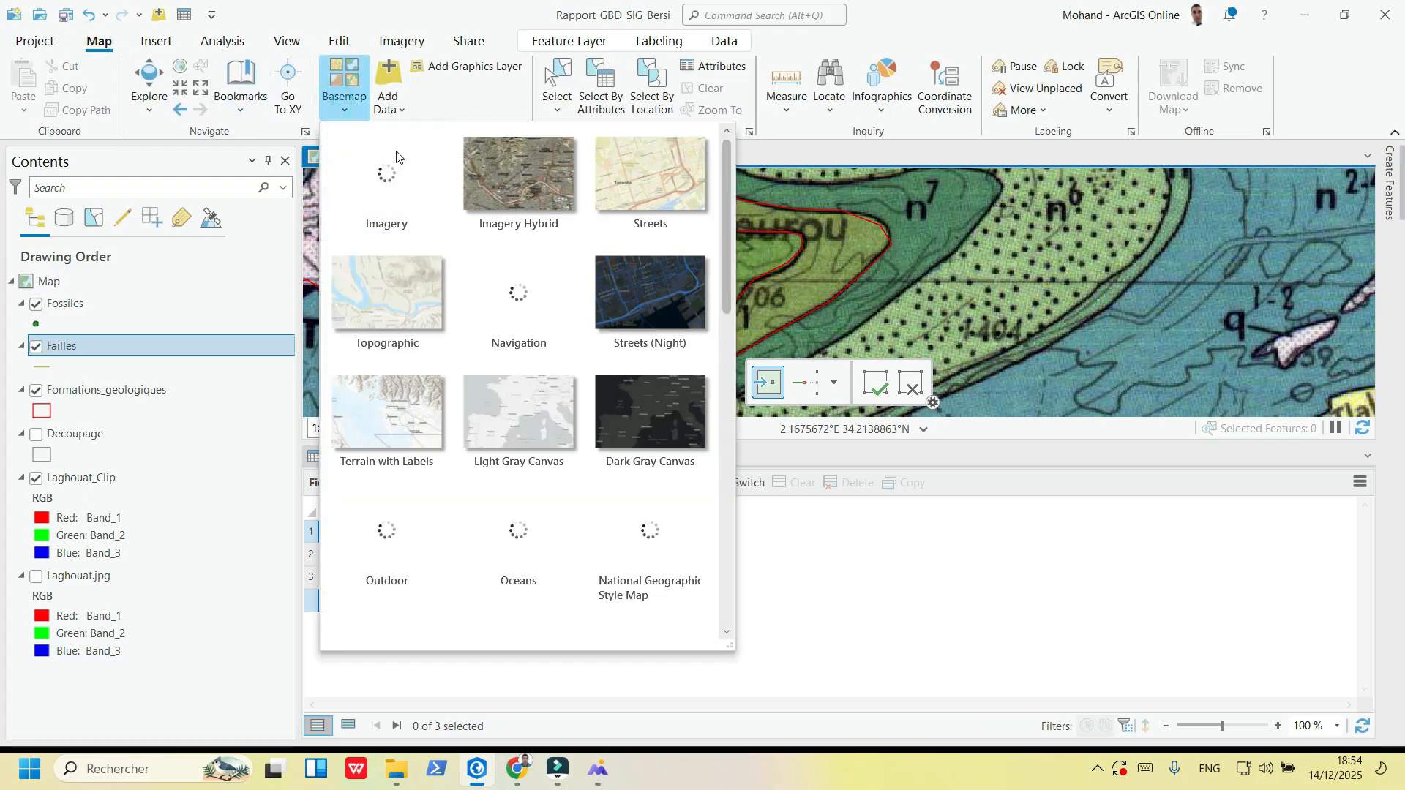
pyautogui.click(384, 183)
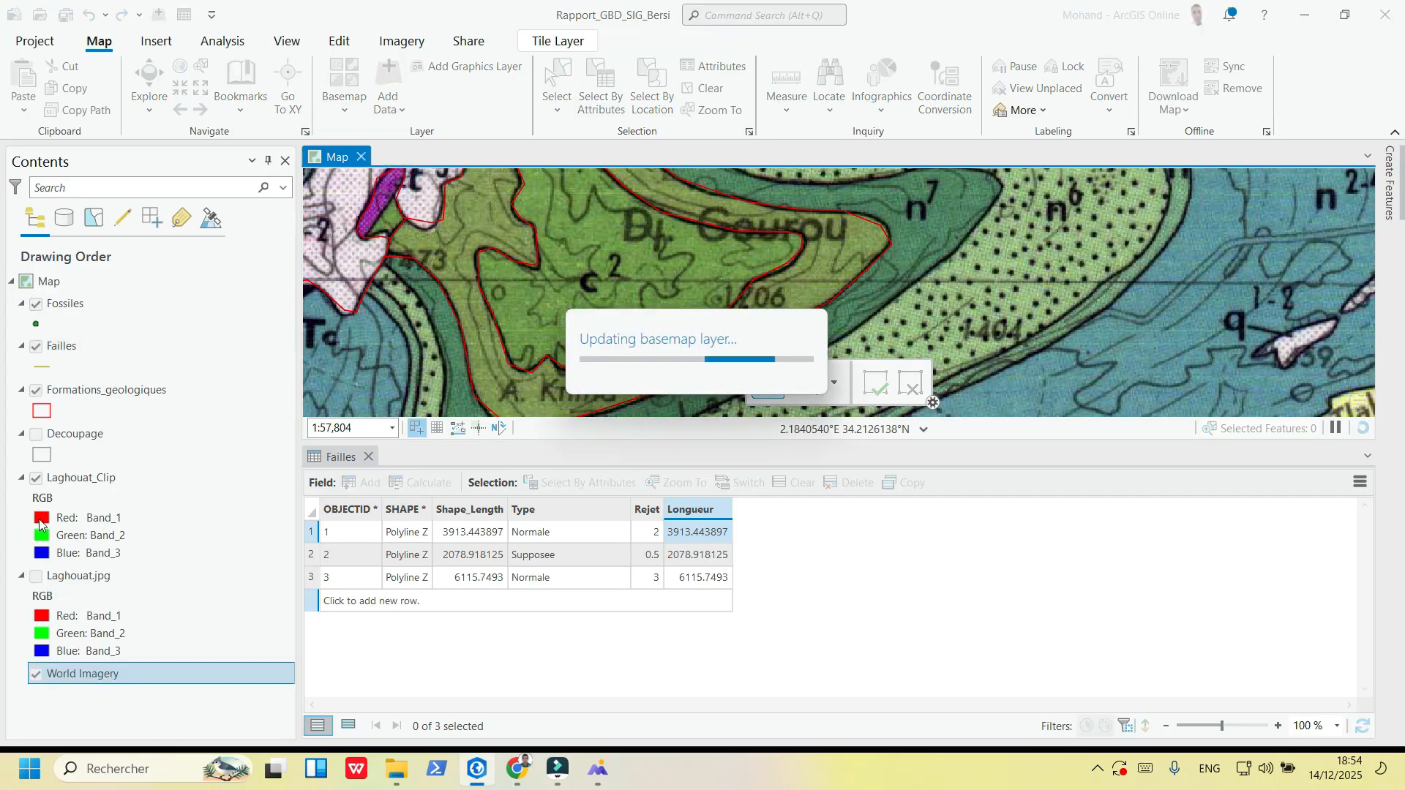
pyautogui.click(39, 480)
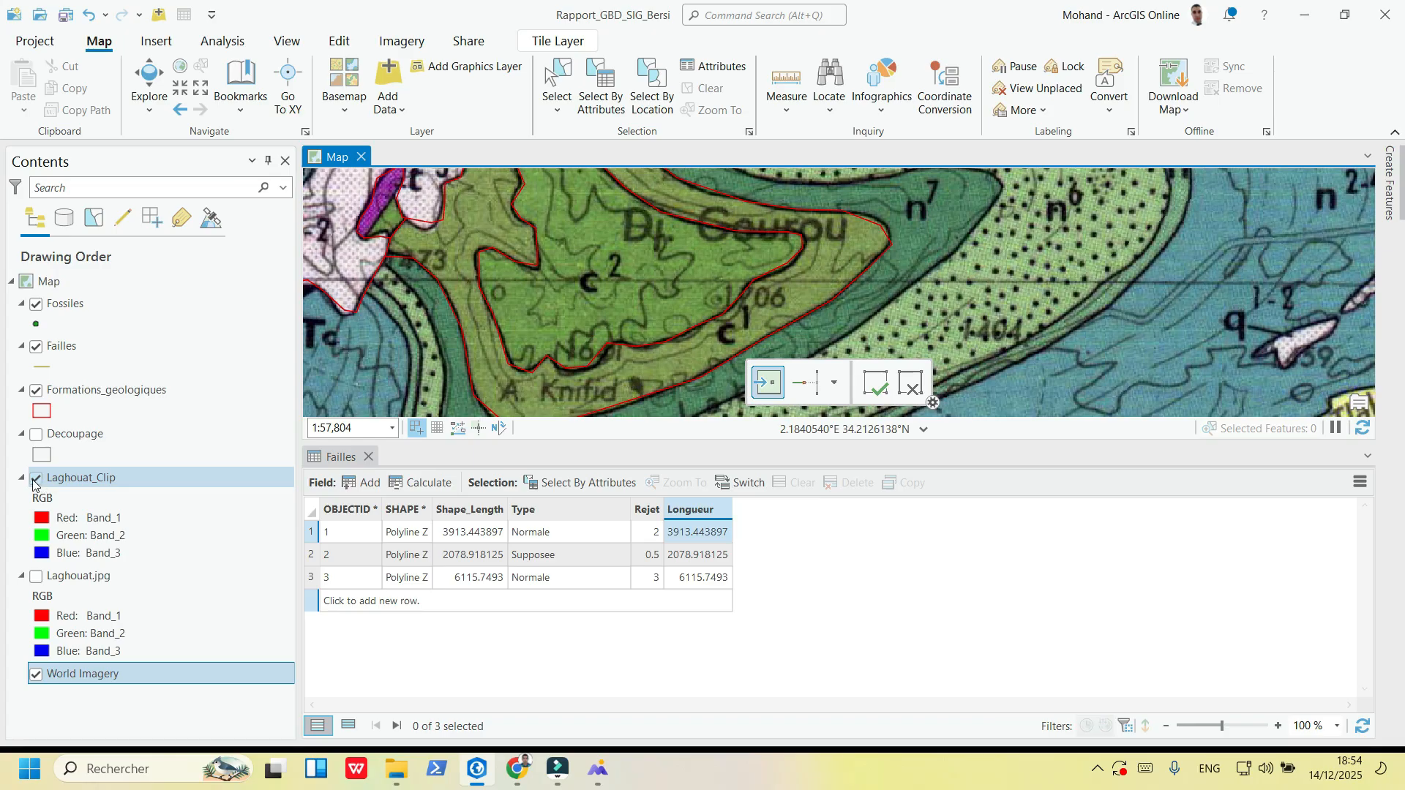
pyautogui.click(35, 481)
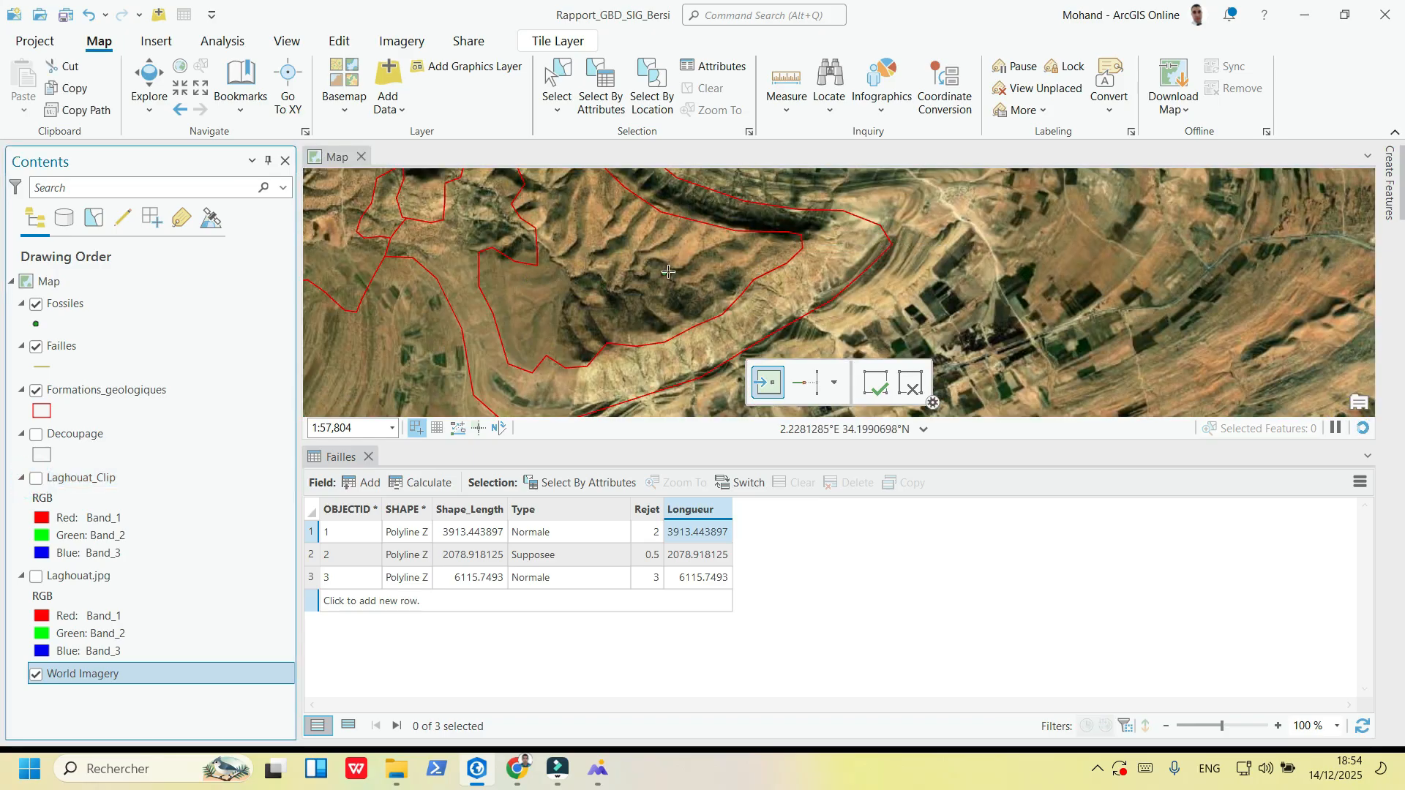
pyautogui.scroll(3, 668, 272)
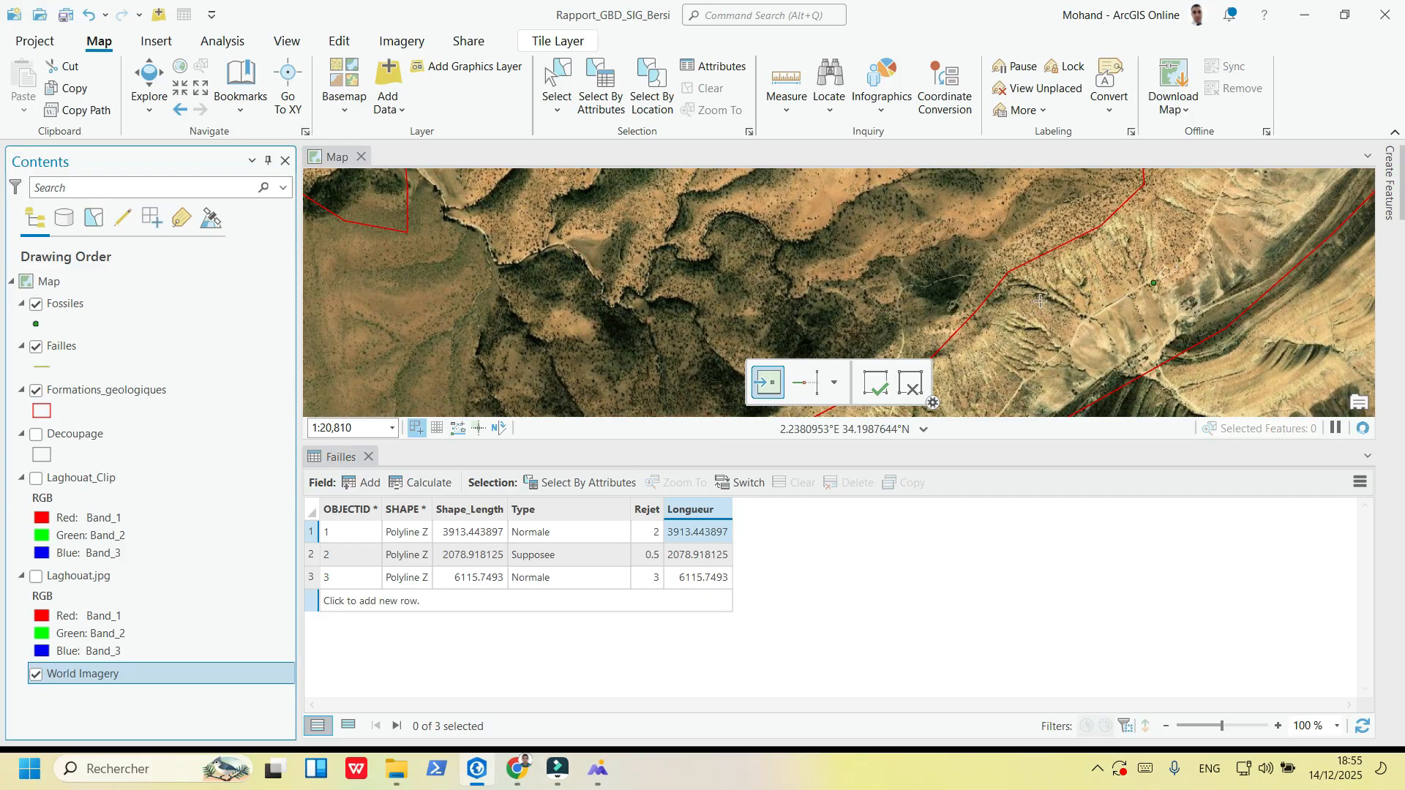
pyautogui.scroll(-5, 723, 275)
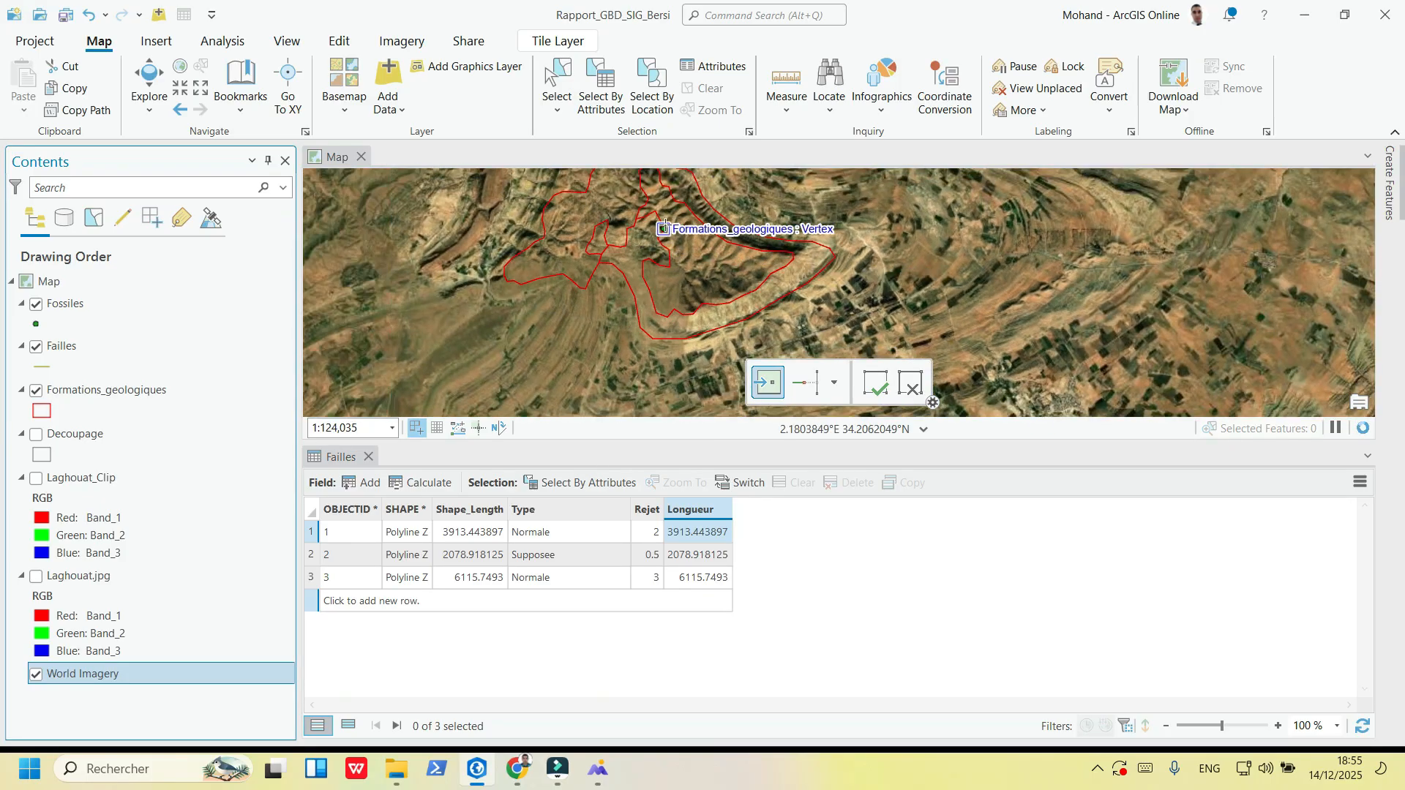
pyautogui.scroll(2, 616, 272)
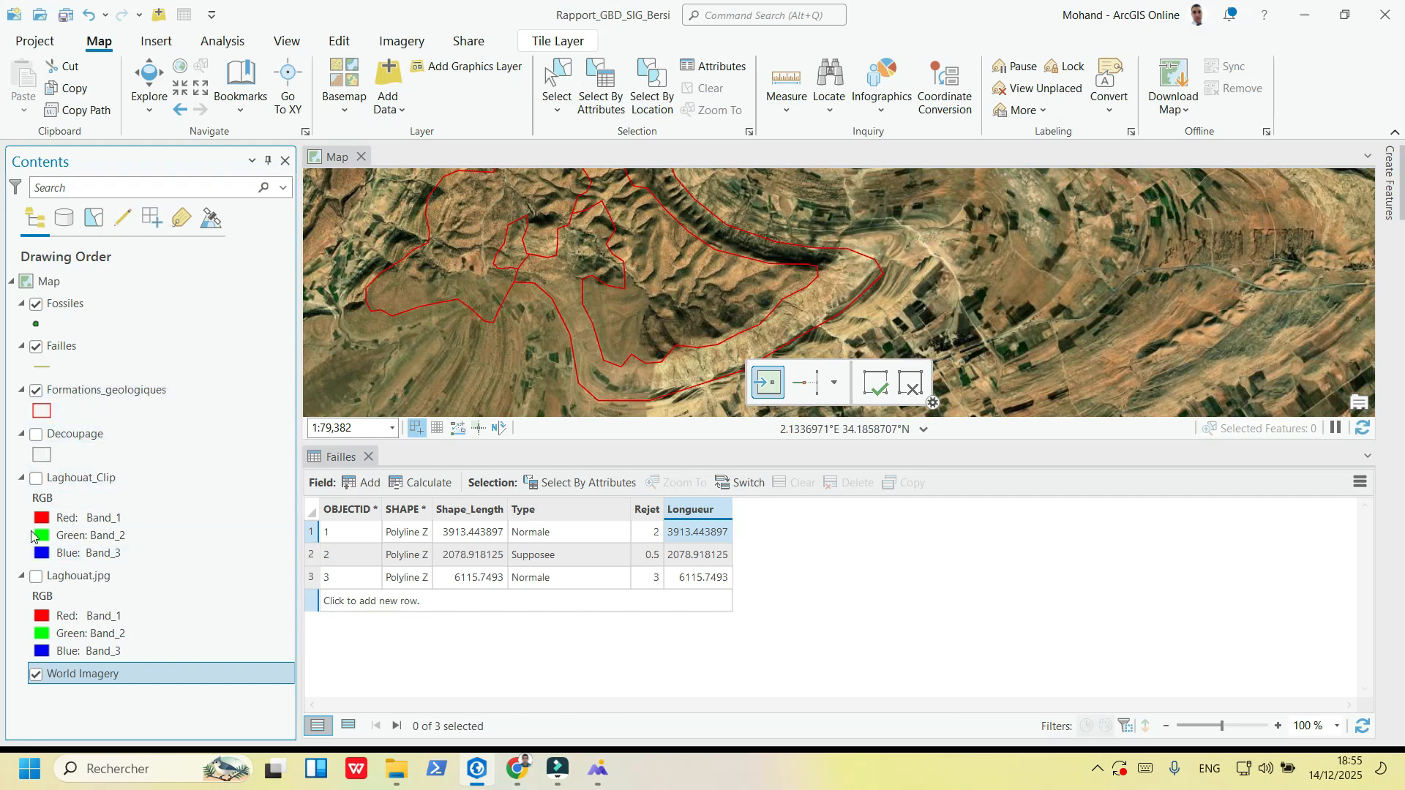
pyautogui.click(35, 479)
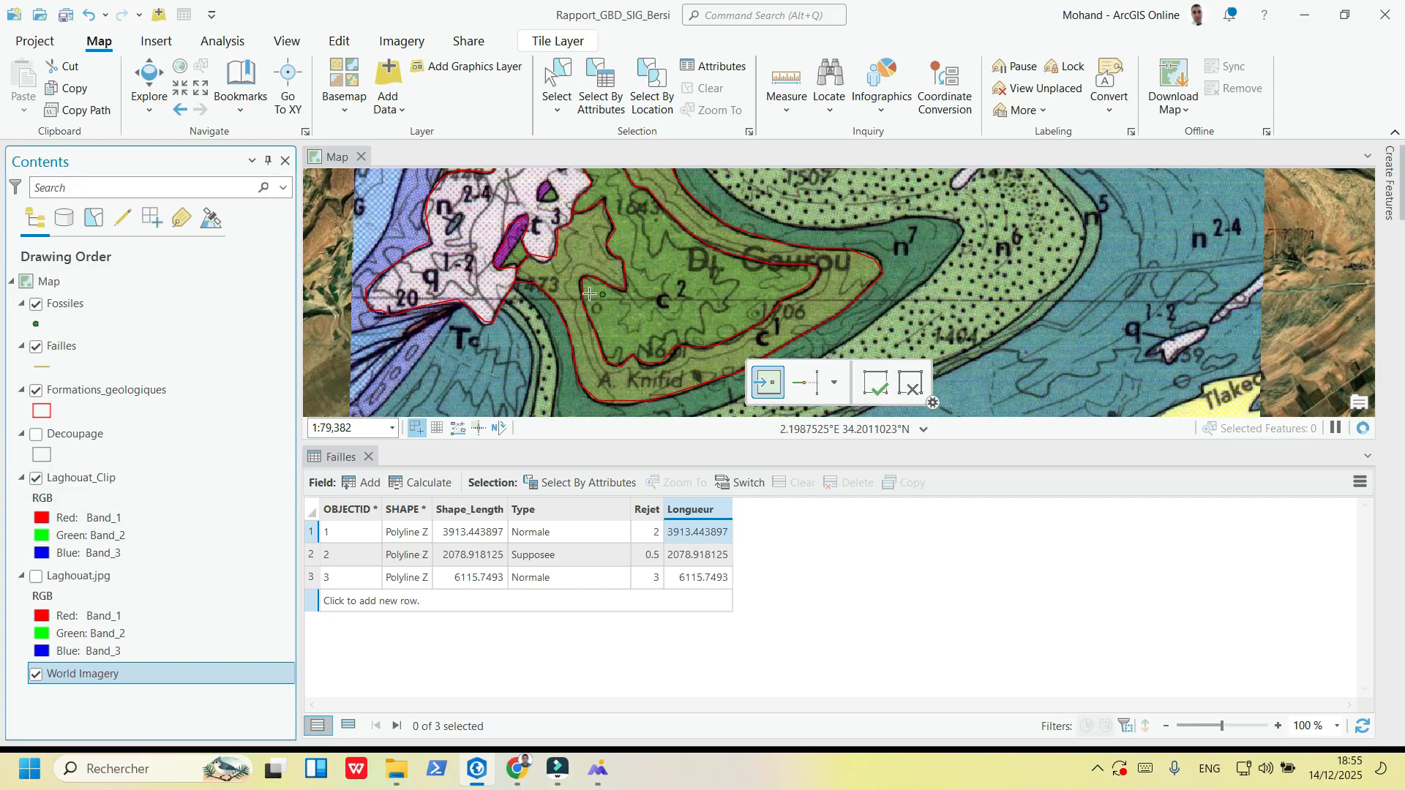
# - Place two Fossiles points on the map and close the Failles attribute table
pyautogui.click(711, 297)
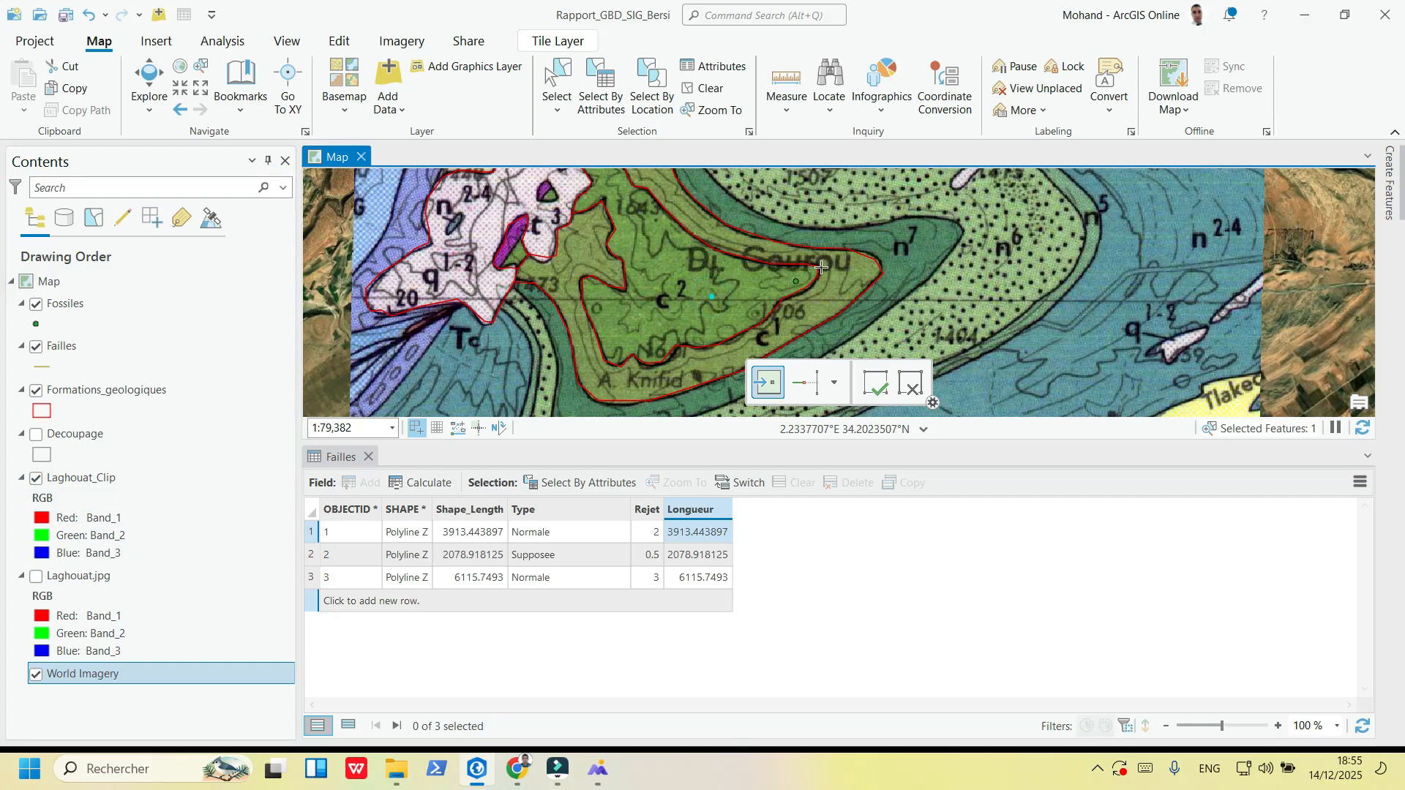
pyautogui.click(856, 278)
pyautogui.click(368, 457)
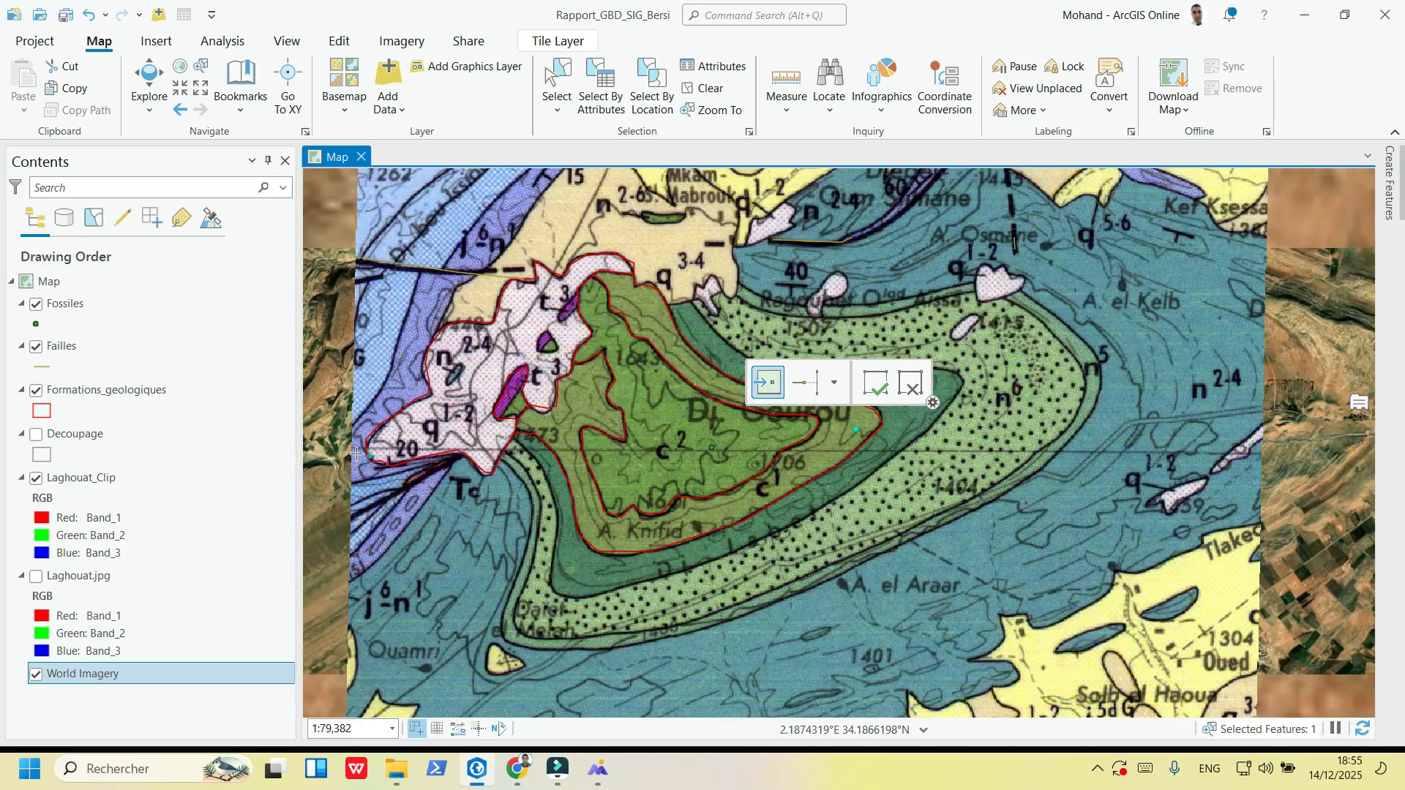
# - Open the Fossiles attribute table and enter Cretace as the Age of rows 1 and 2
pyautogui.rightClick(67, 306)
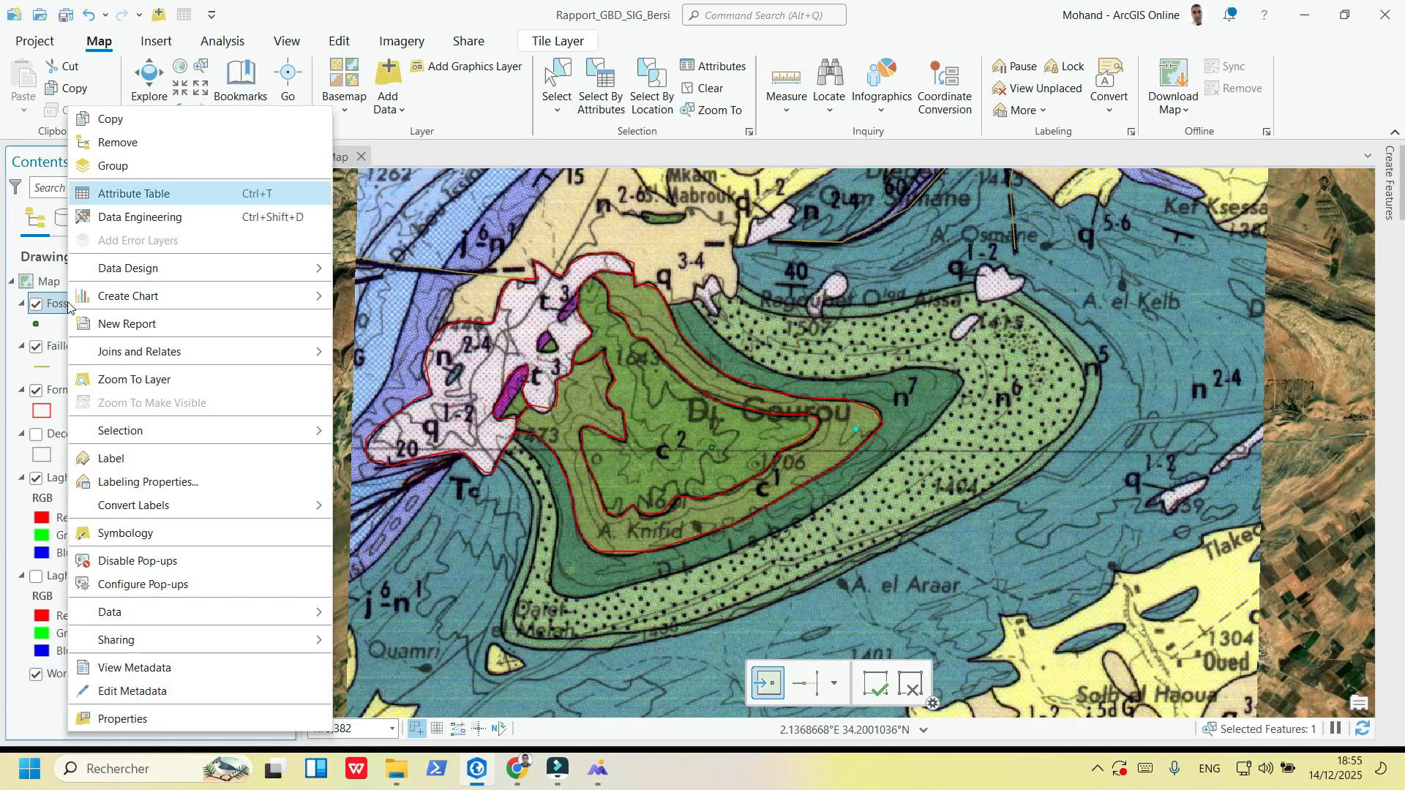
pyautogui.click(142, 199)
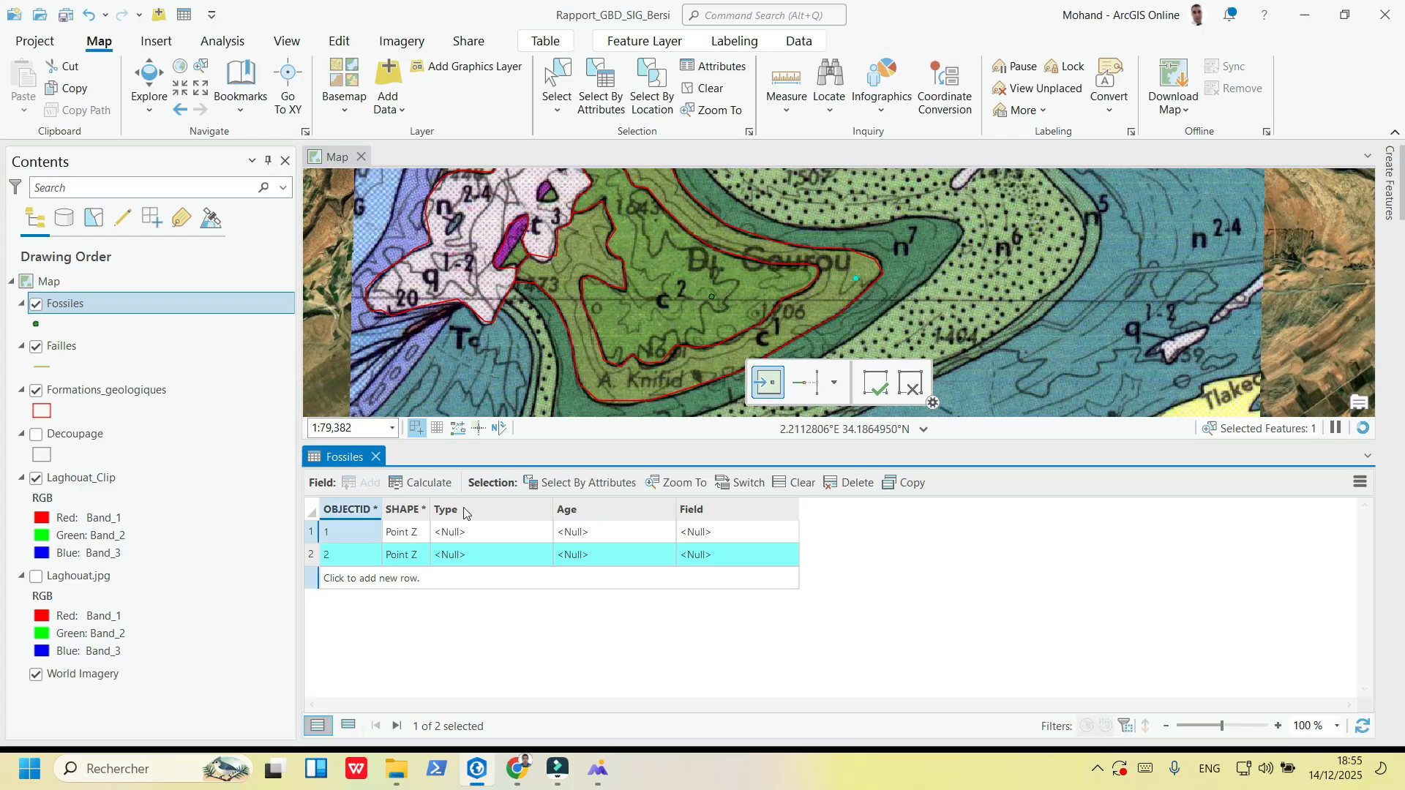
pyautogui.click(578, 533)
pyautogui.click(581, 536)
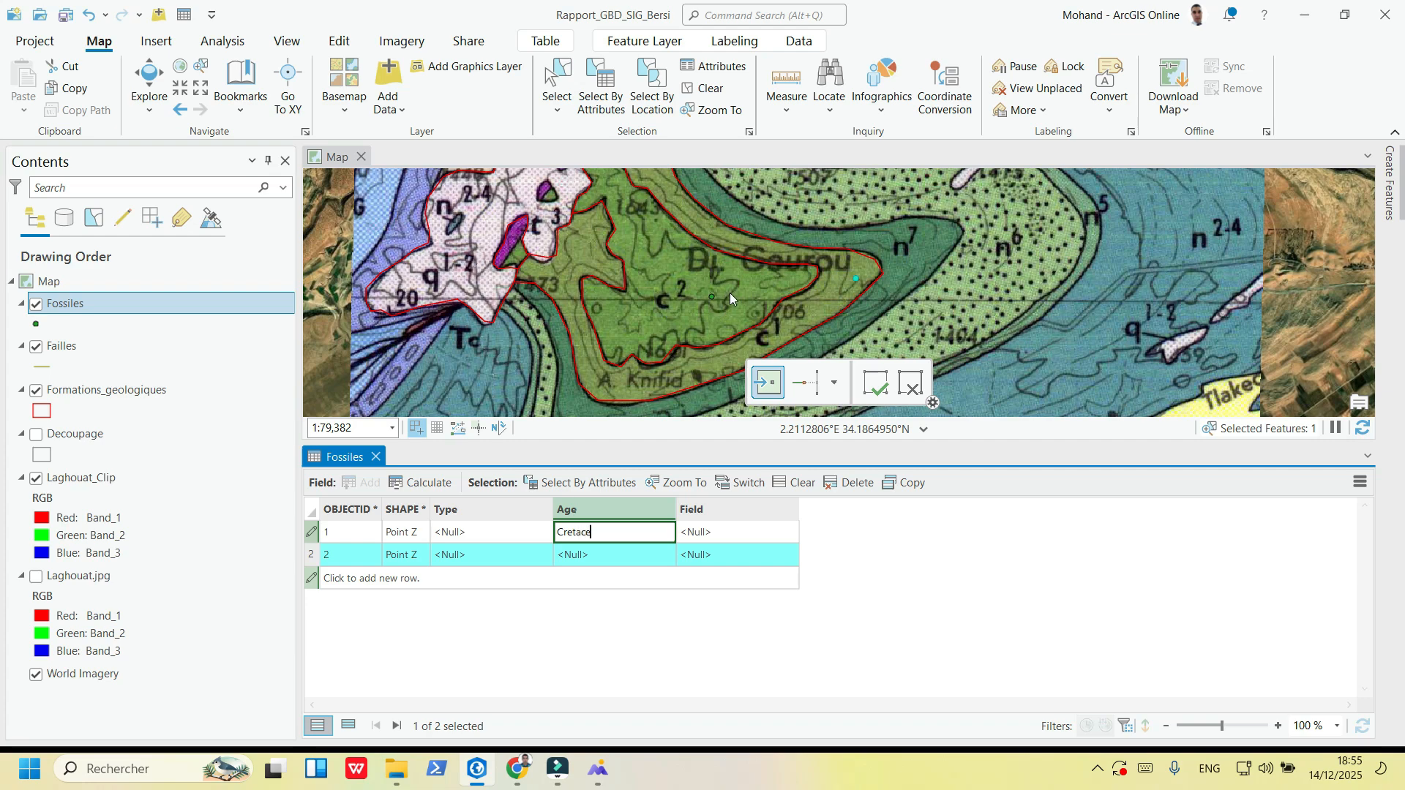
pyautogui.doubleClick(630, 551)
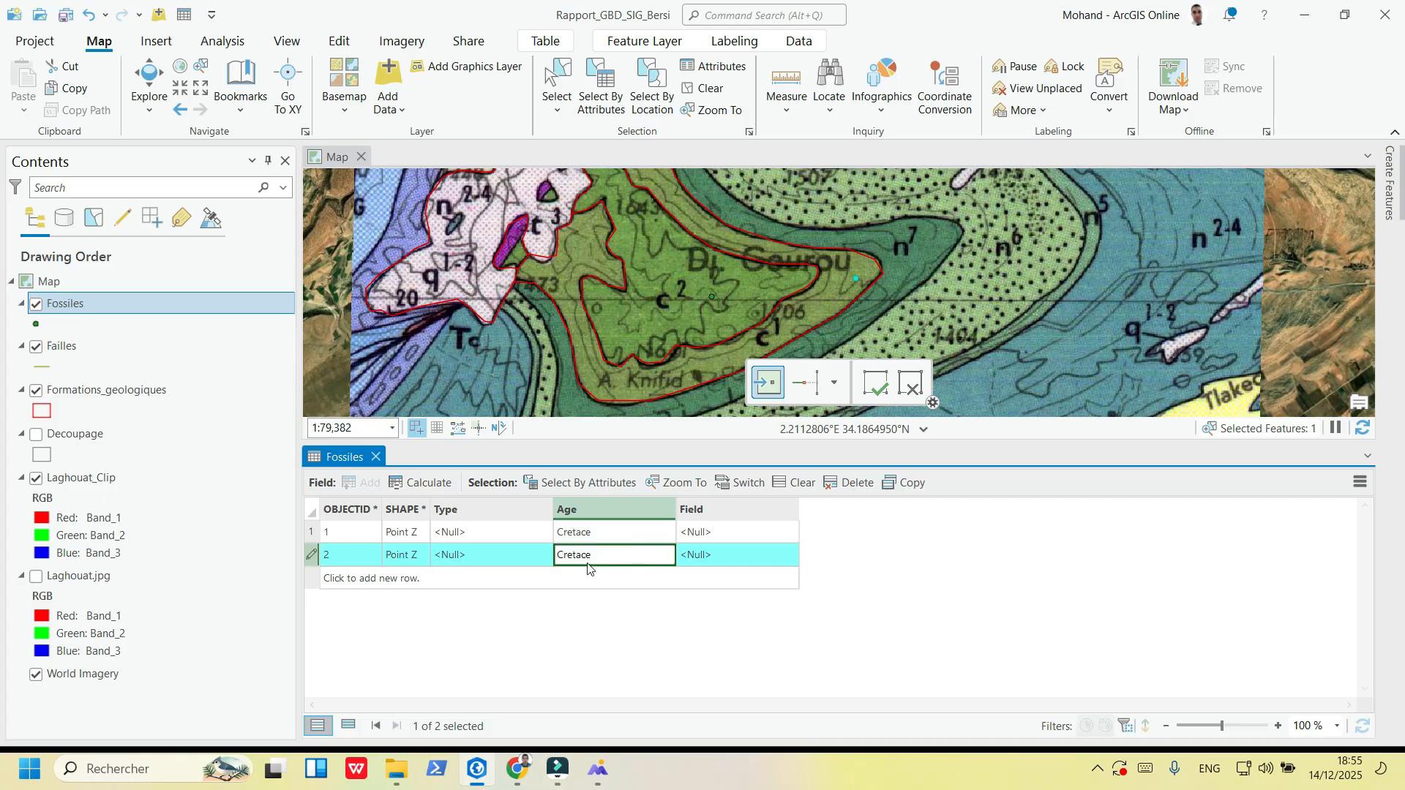
# - Enter Bivalve as row 1's Type and Exogera as row 2's Type
pyautogui.click(476, 531)
pyautogui.click(474, 531)
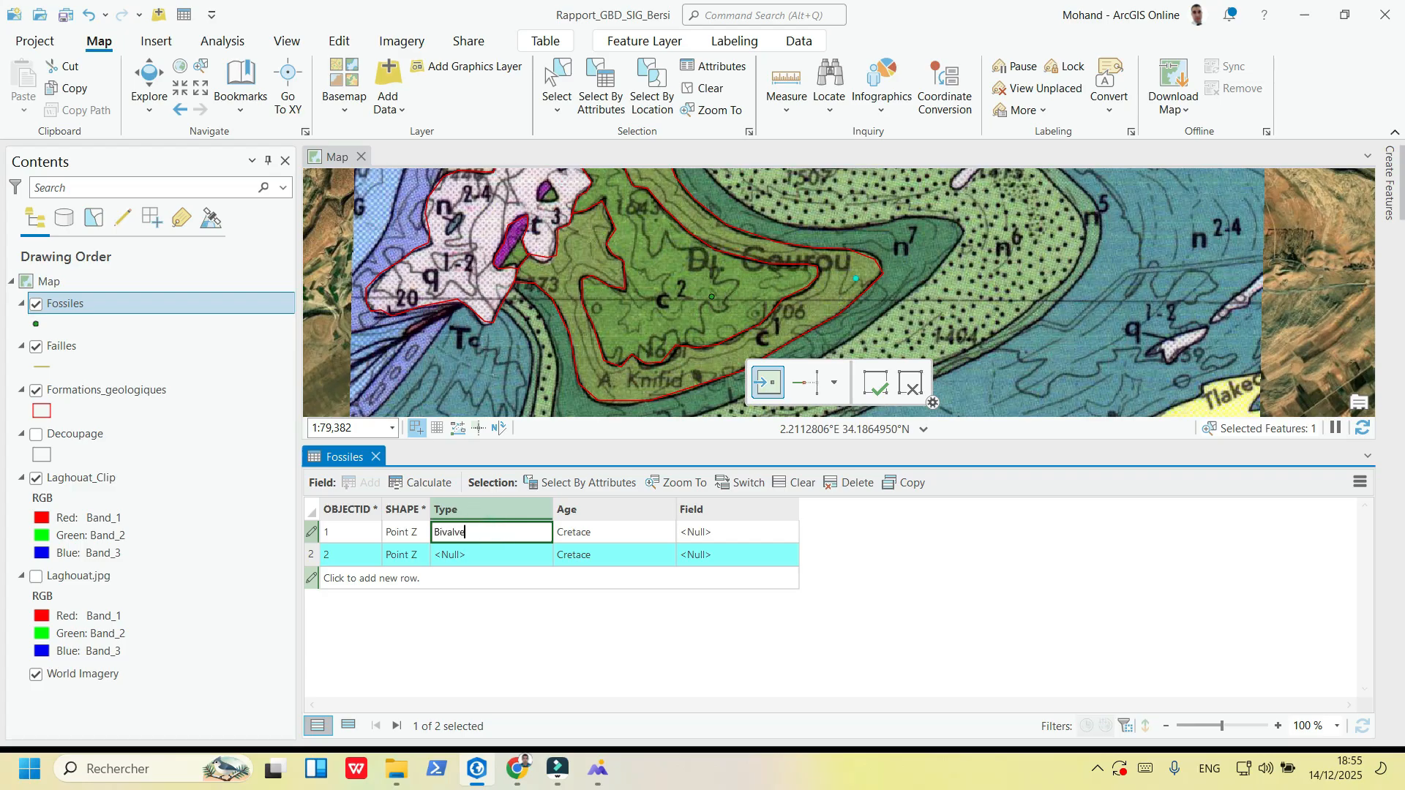
pyautogui.click(468, 560)
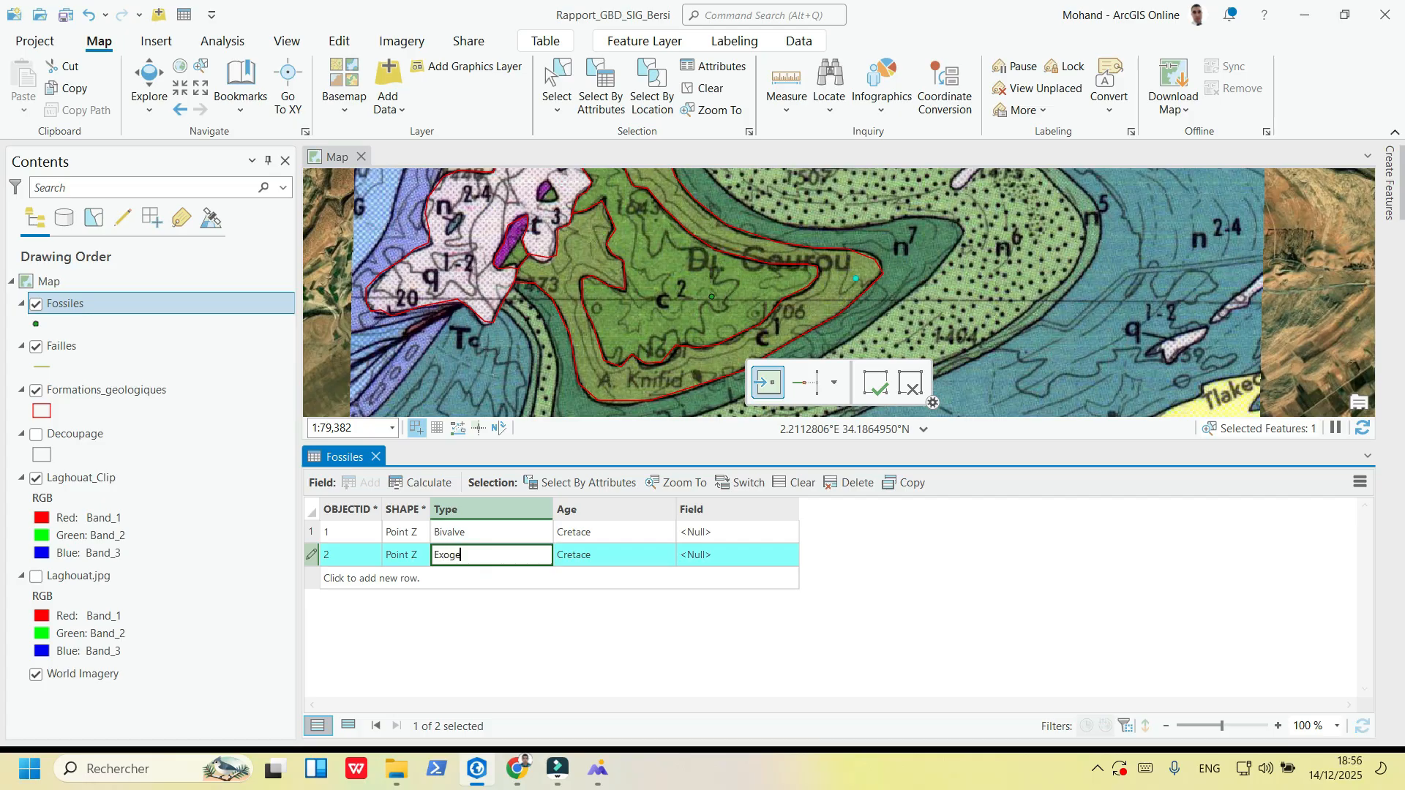
pyautogui.click(773, 392)
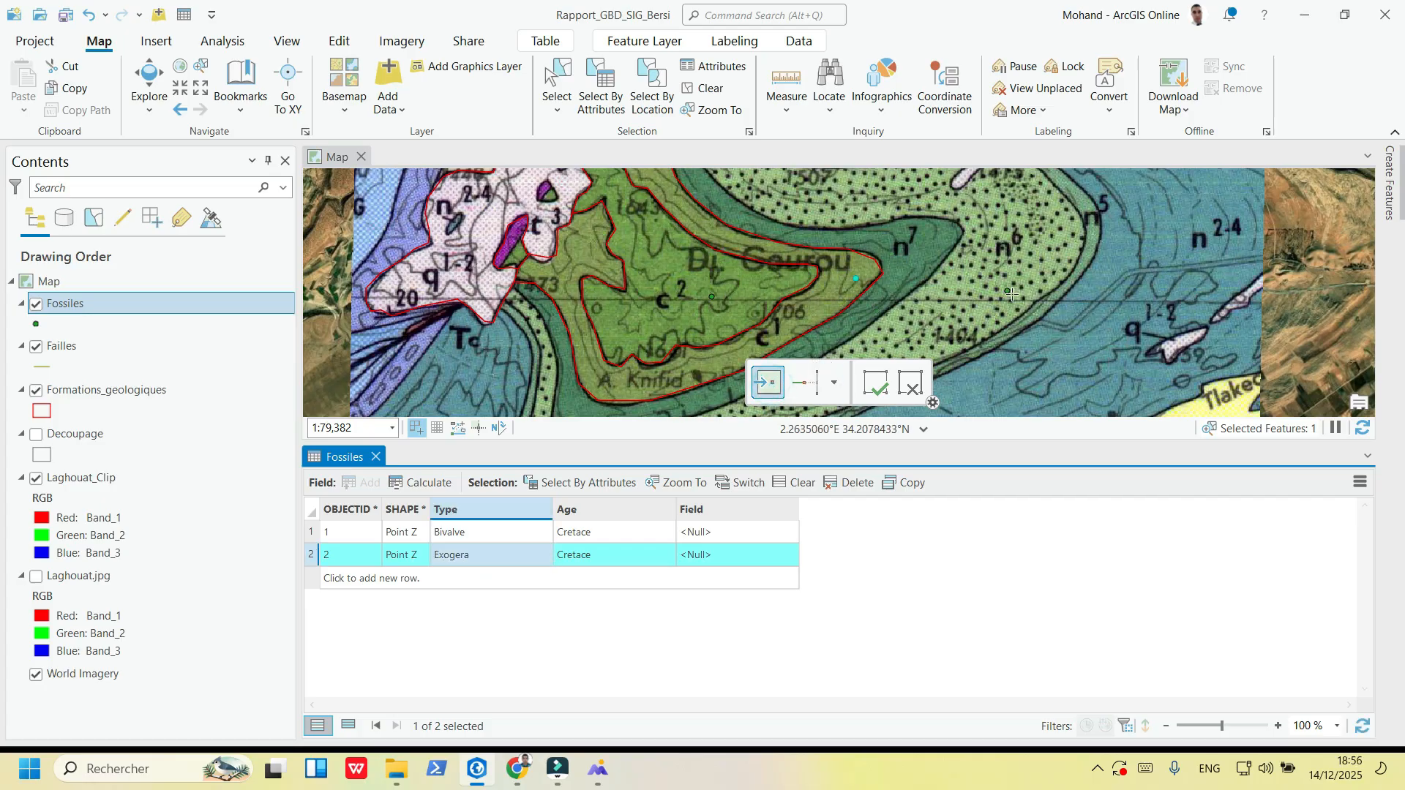
# - Place a third fossil point and record it as Type Exogera, Age Cretace
pyautogui.click(570, 390)
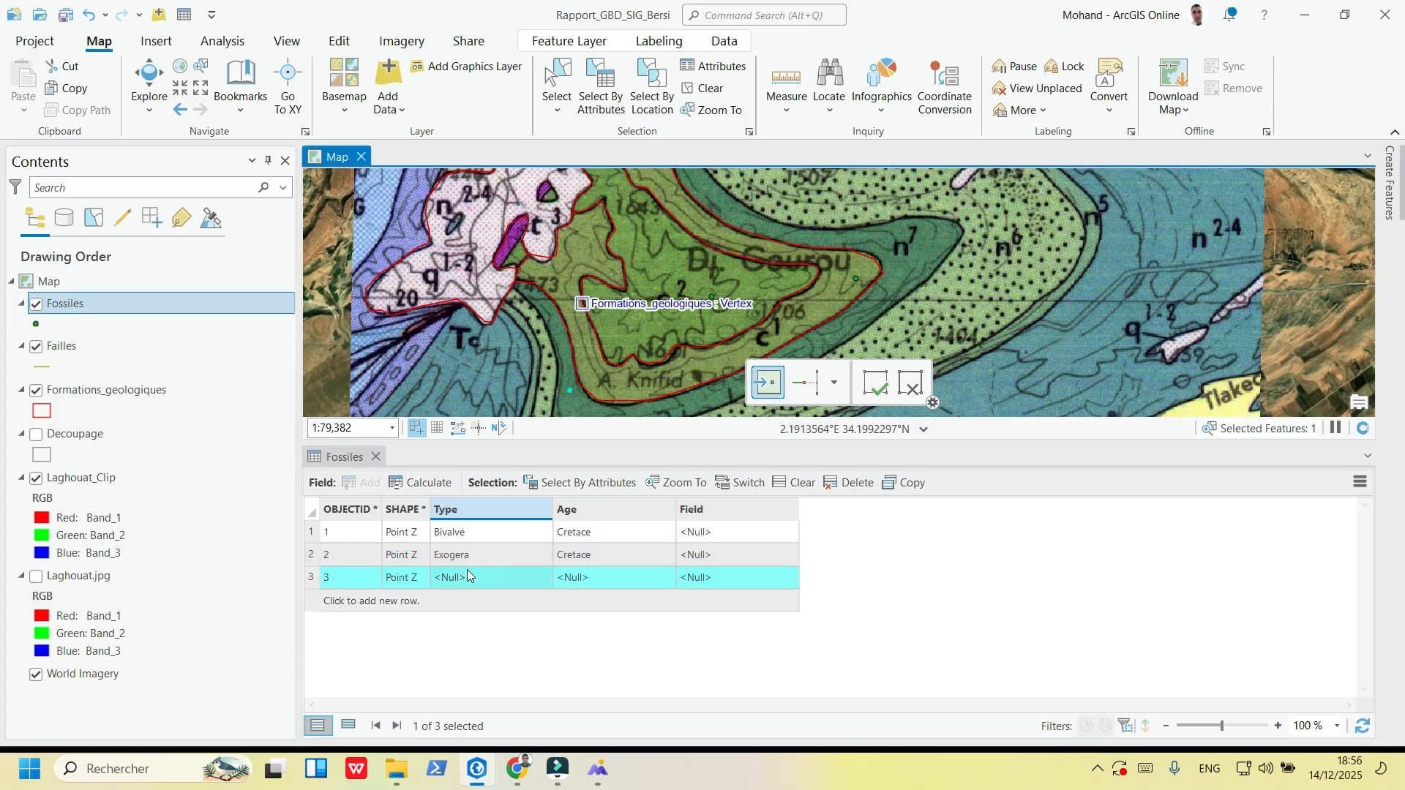
pyautogui.doubleClick(469, 576)
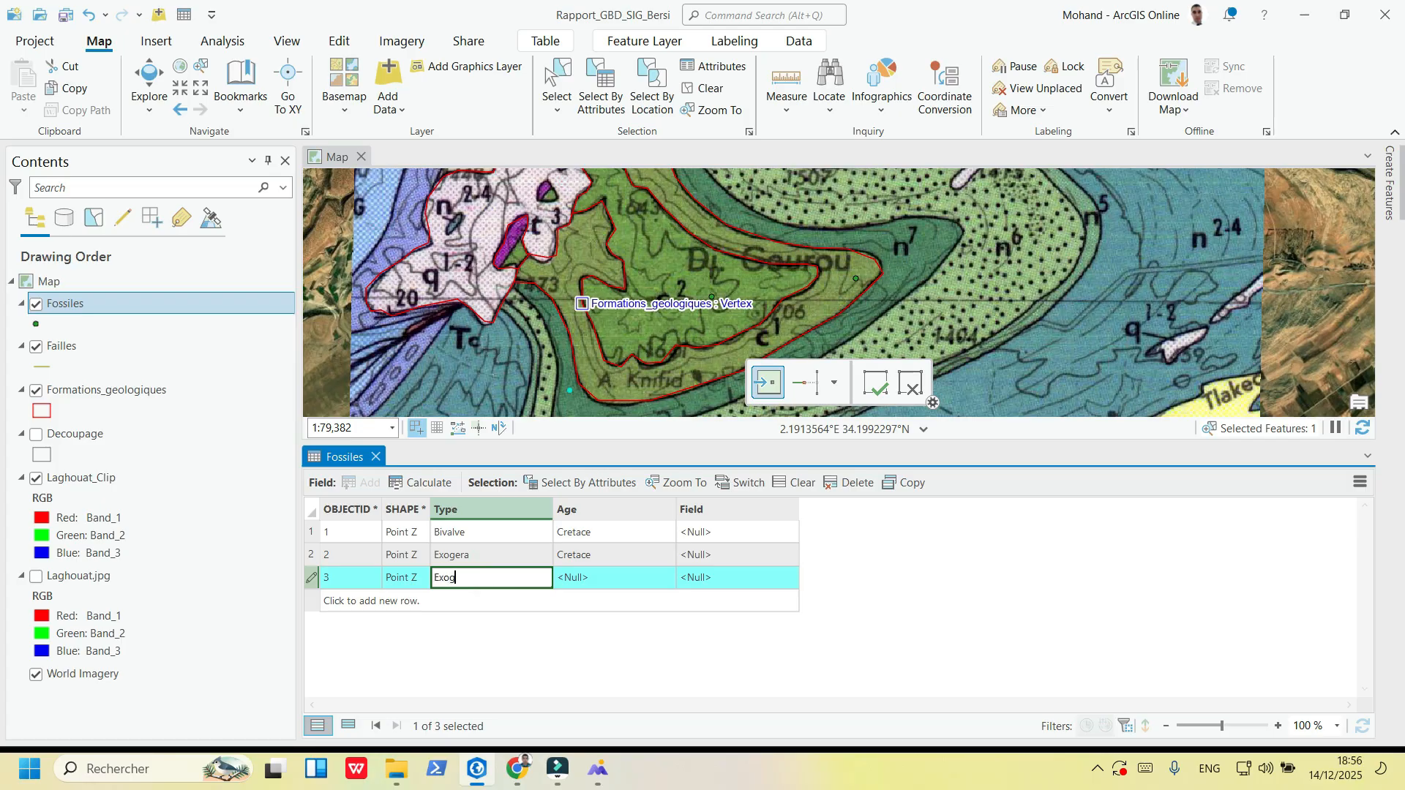
pyautogui.write('Exogera')
pyautogui.click(597, 577)
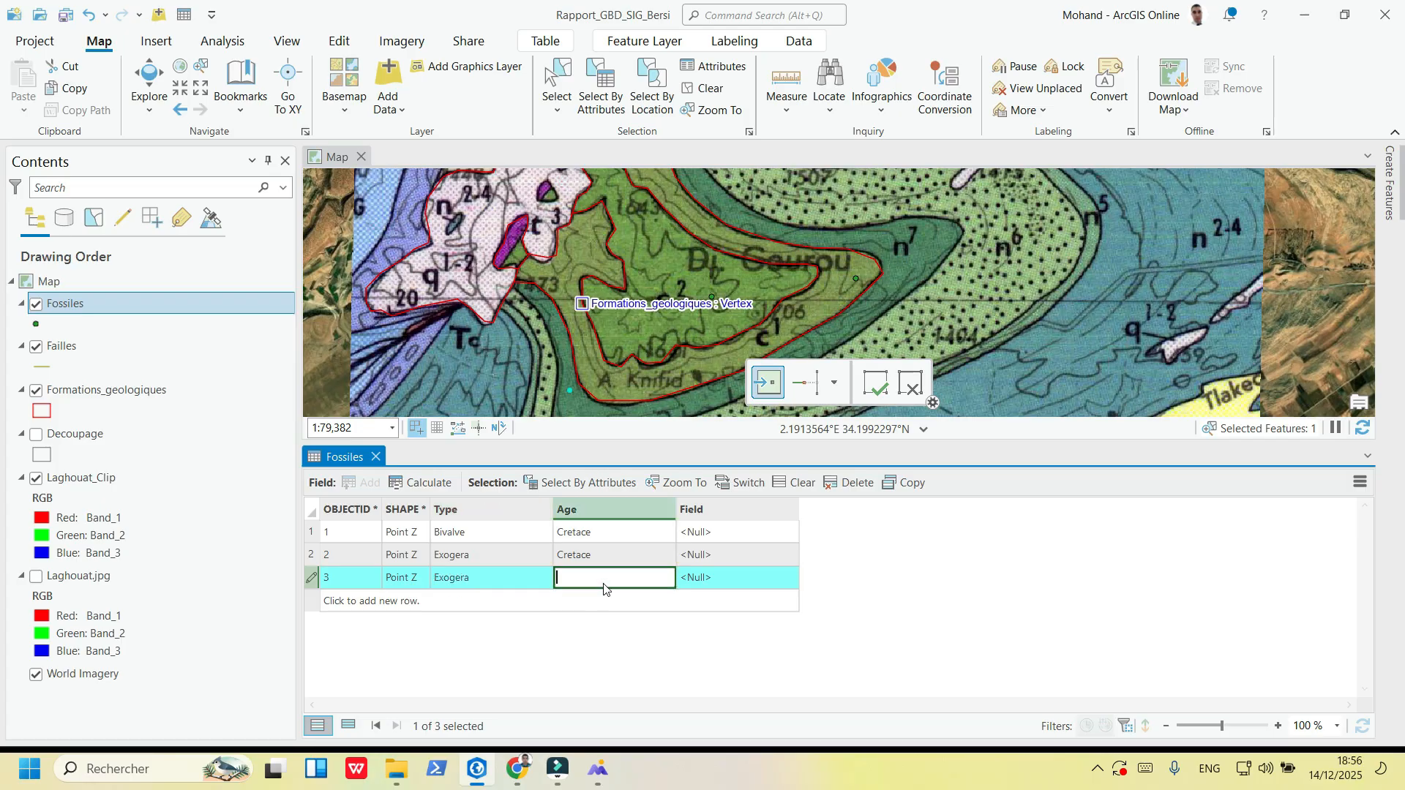
pyautogui.write('Cretace')
pyautogui.click(772, 386)
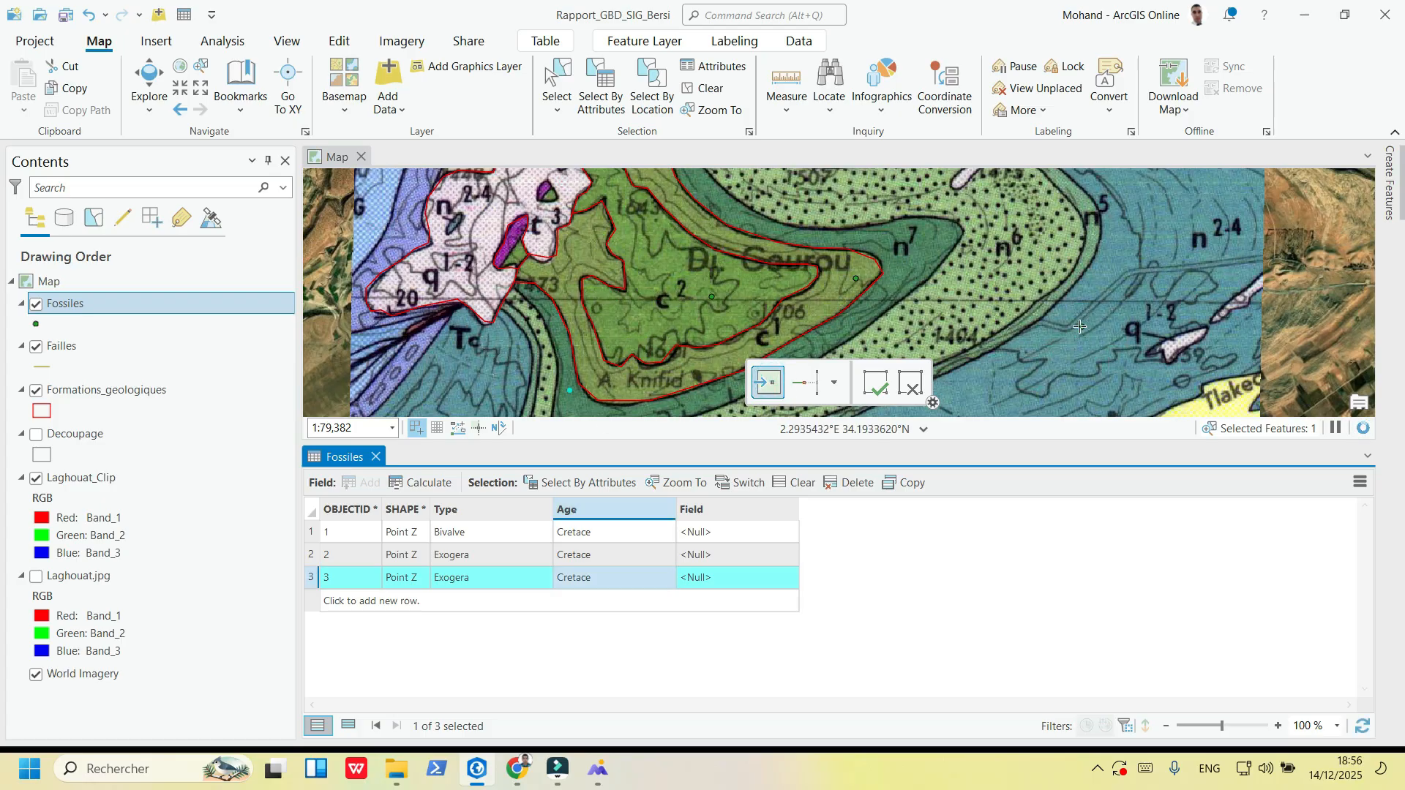
# - Place a fourth fossil point, record it as Casteropode with Age Cretace, and leave Field empty
pyautogui.click(899, 335)
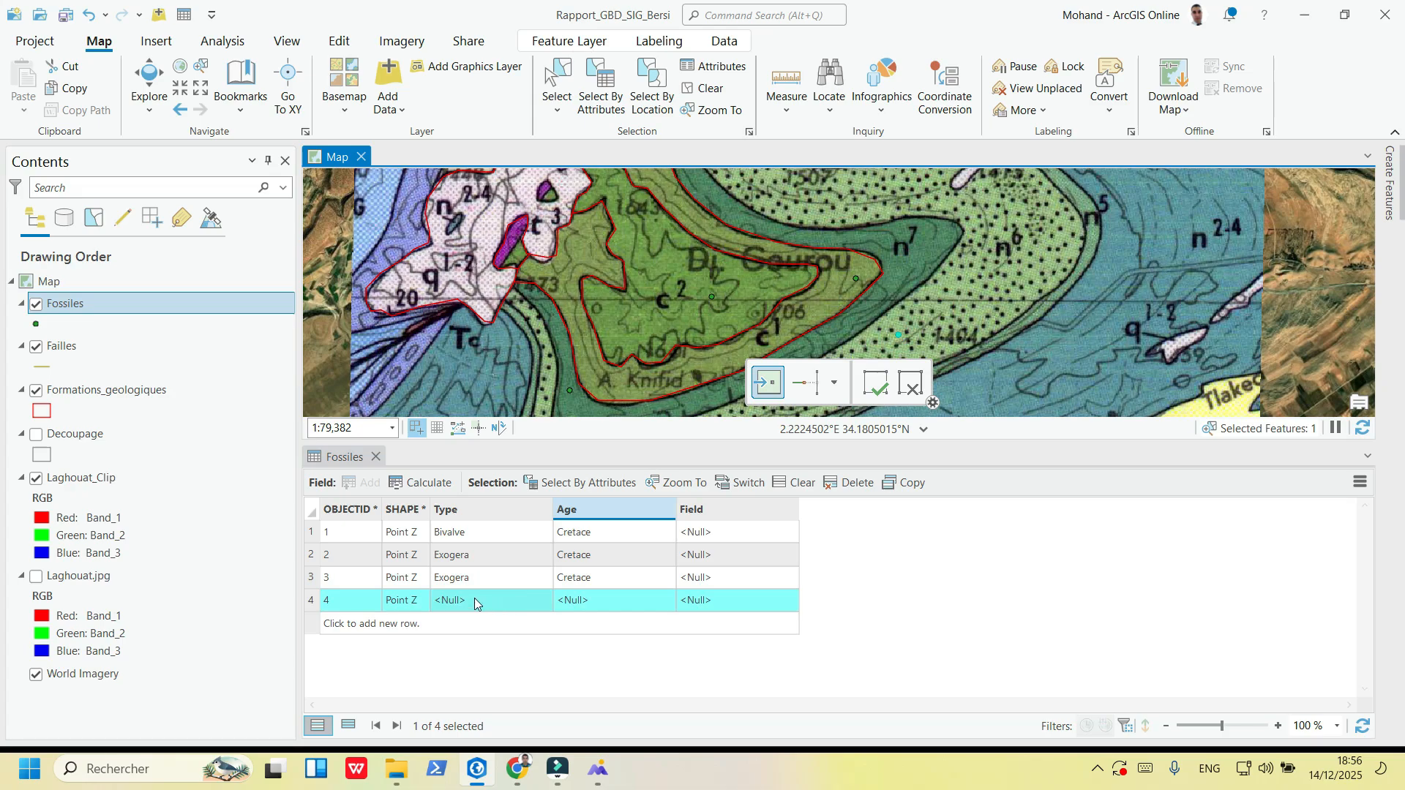
pyautogui.doubleClick(473, 601)
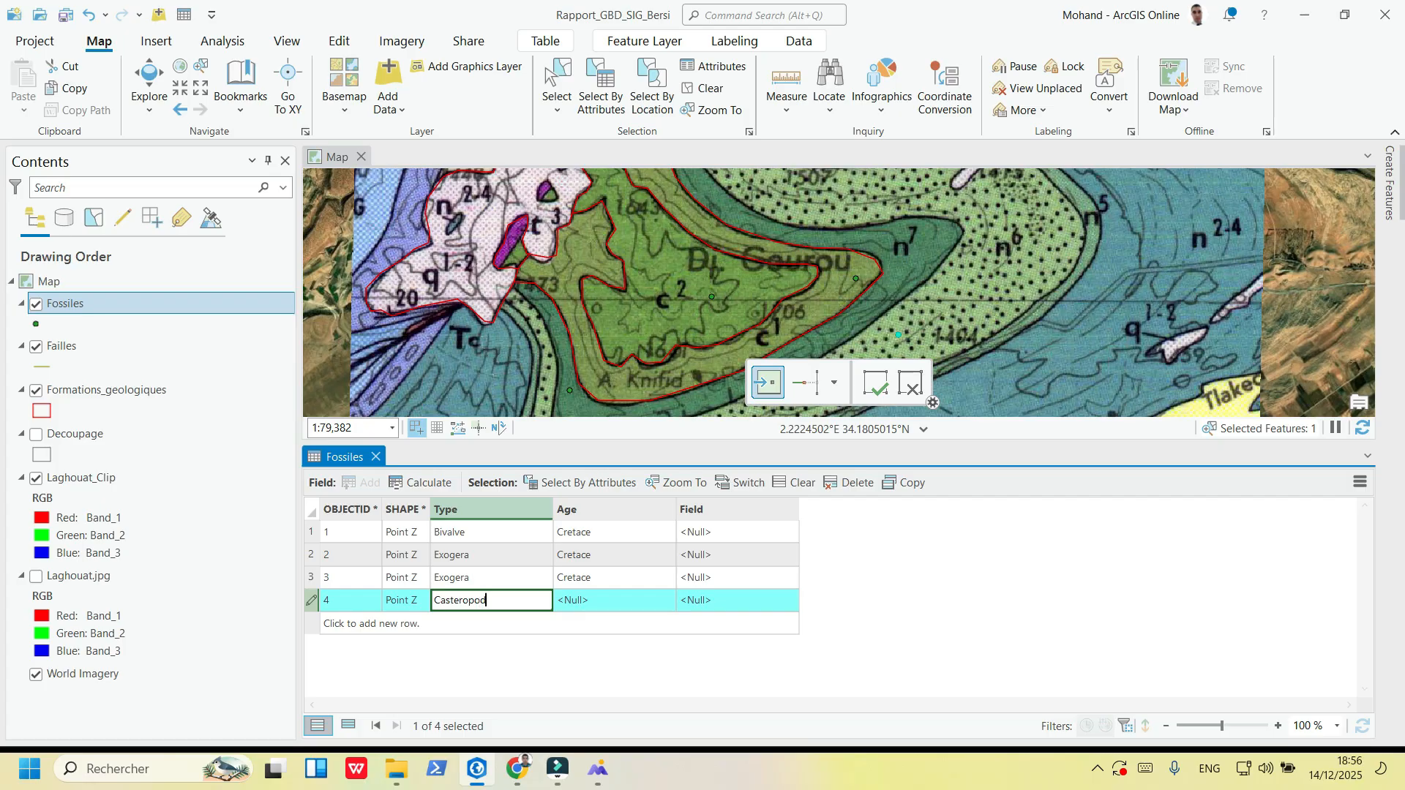
pyautogui.press('Tab')
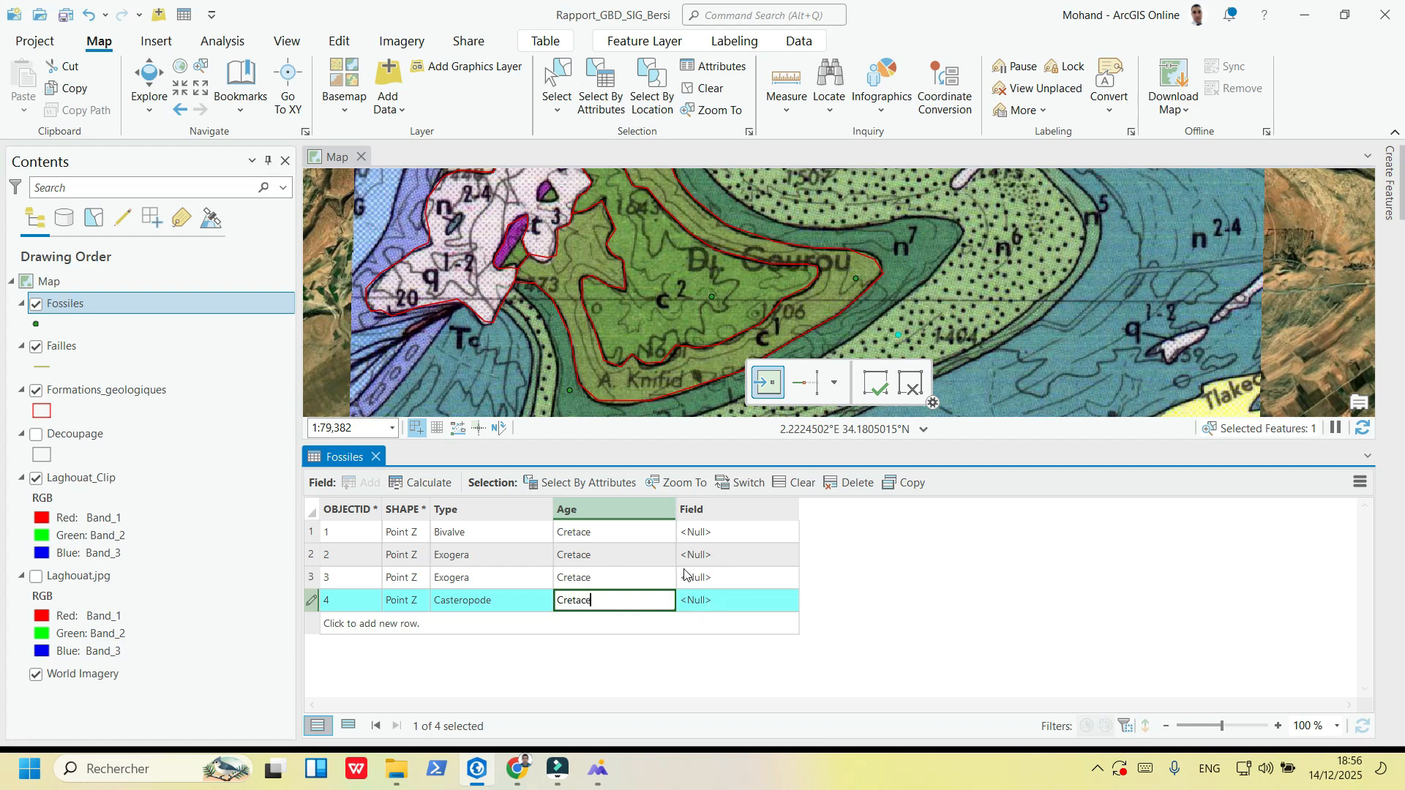
pyautogui.click(738, 607)
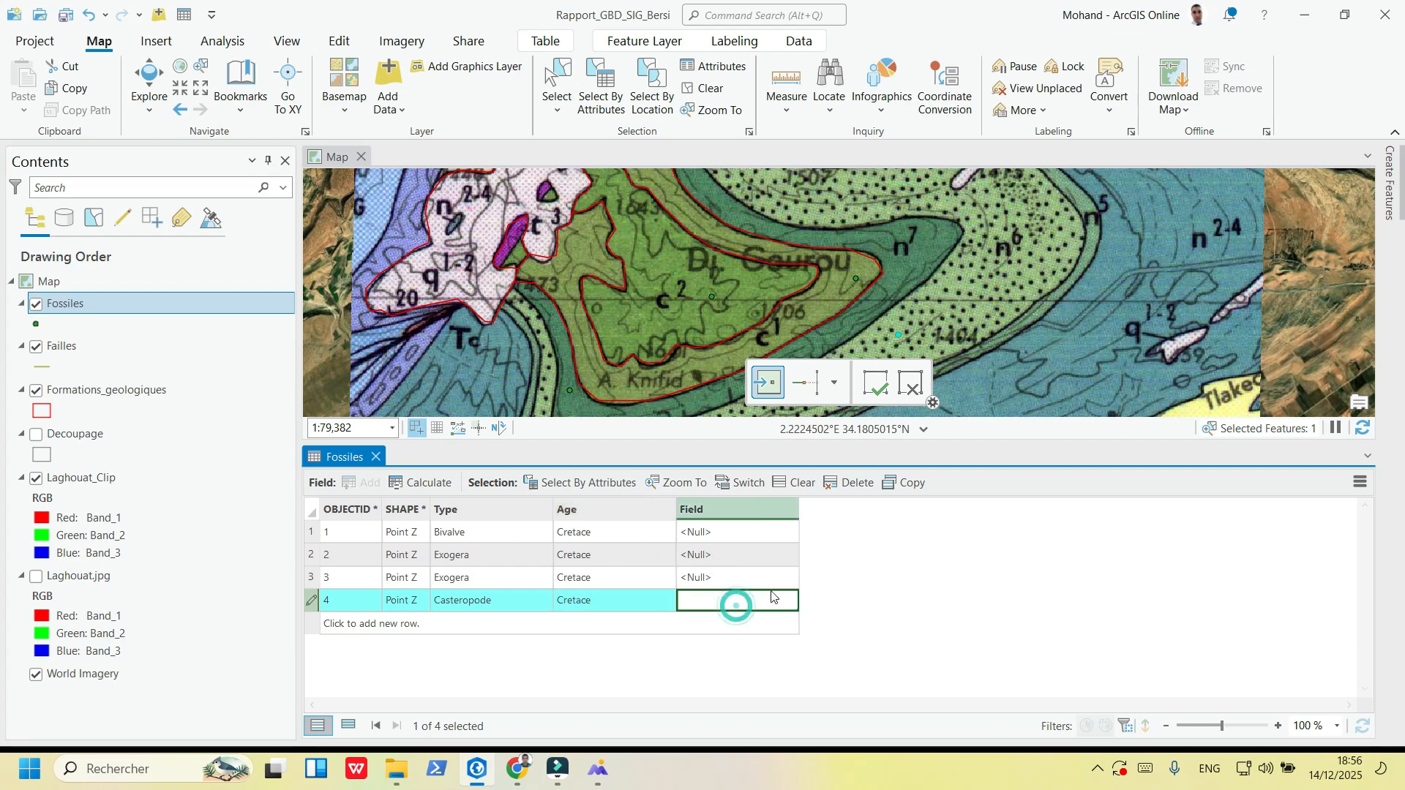
pyautogui.click(733, 539)
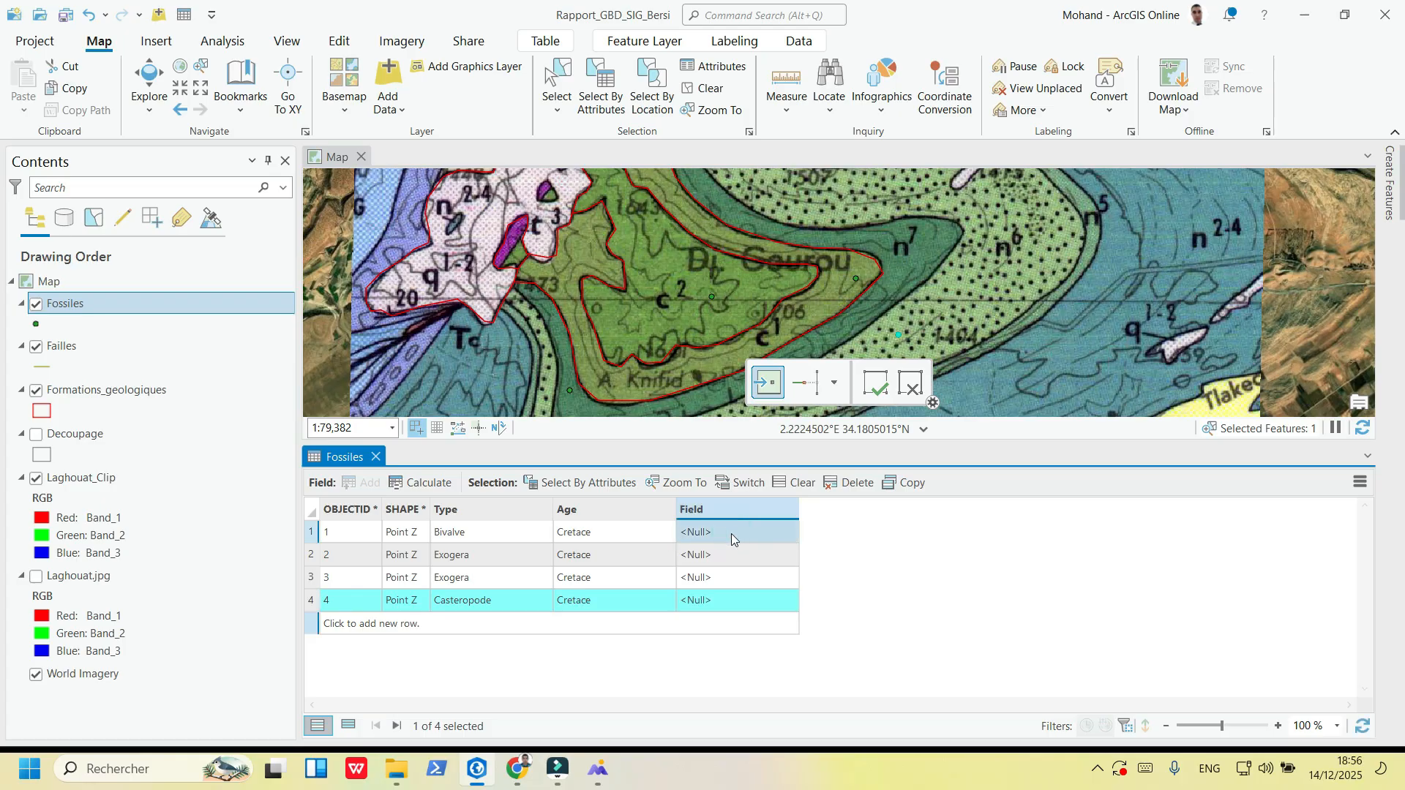
pyautogui.click(736, 510)
# - Save all edits to the four Fossiles points and close their attribute table
pyautogui.rightClick(736, 510)
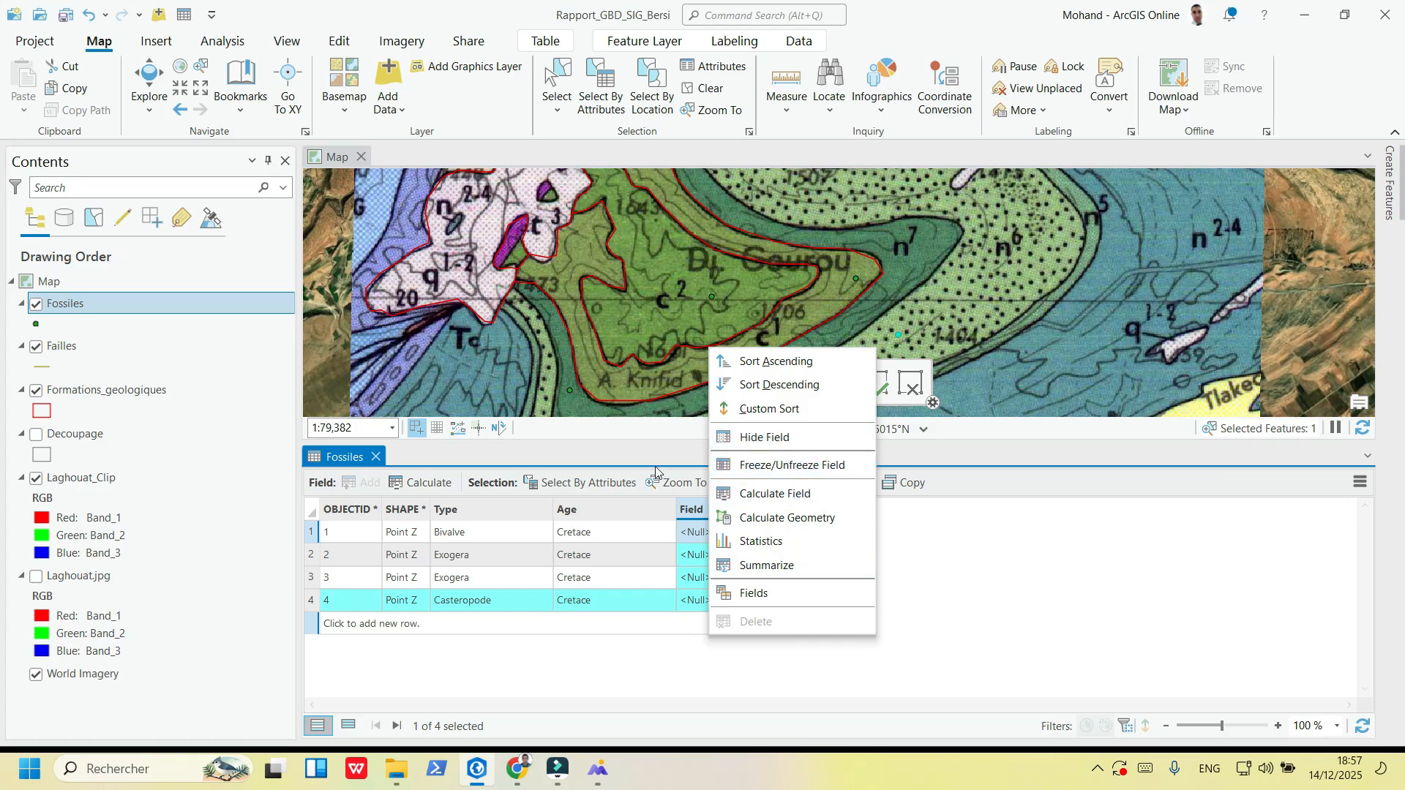
pyautogui.click(623, 516)
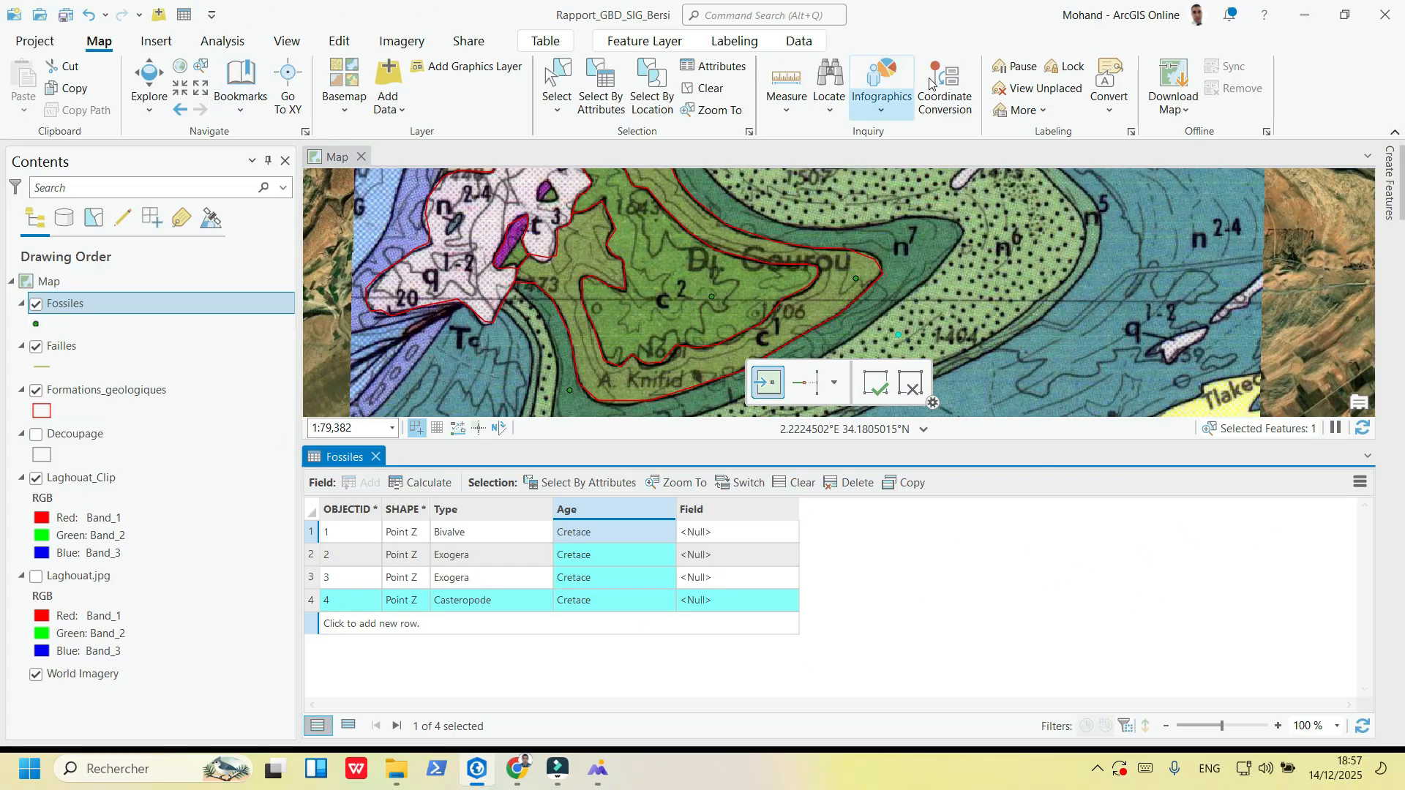
pyautogui.click(340, 41)
pyautogui.click(143, 86)
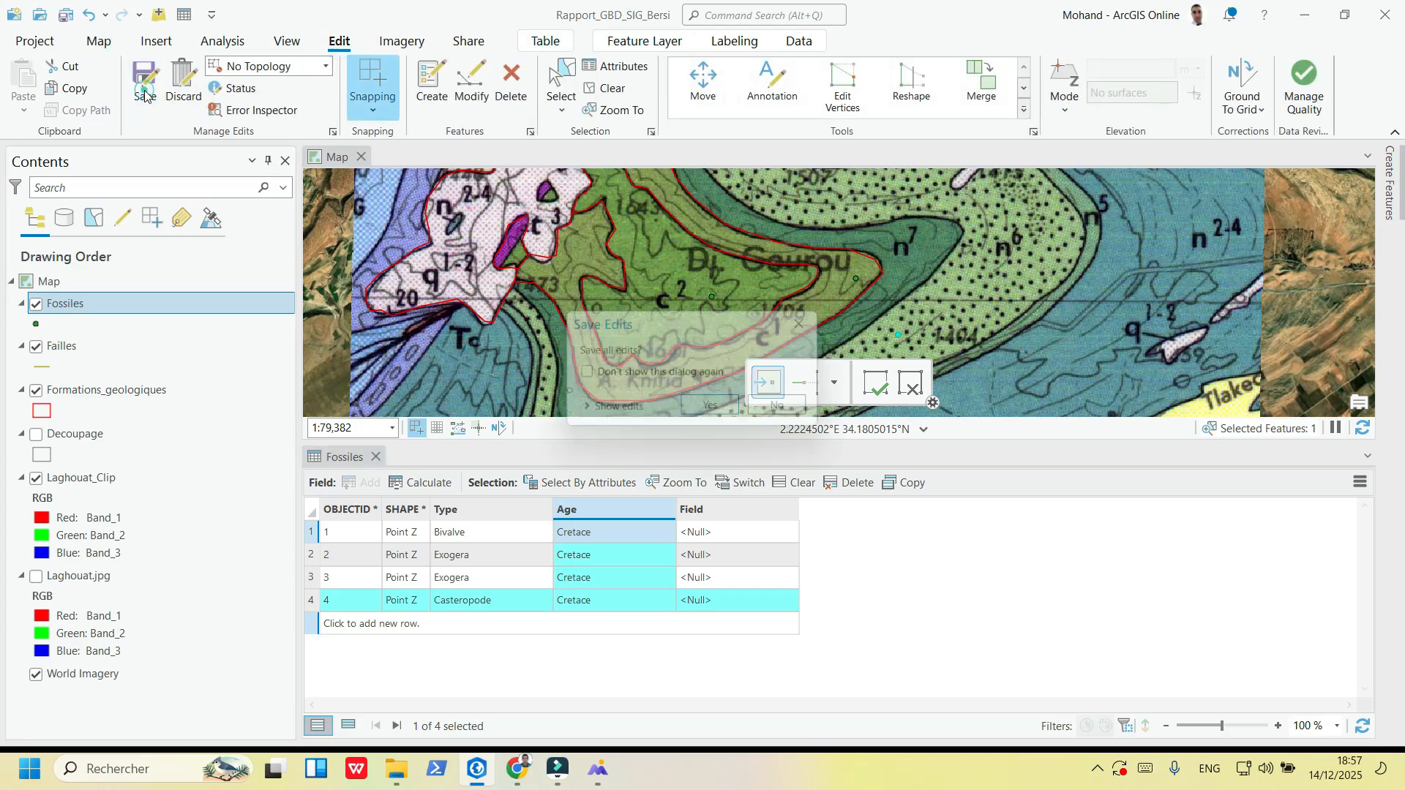
pyautogui.click(734, 414)
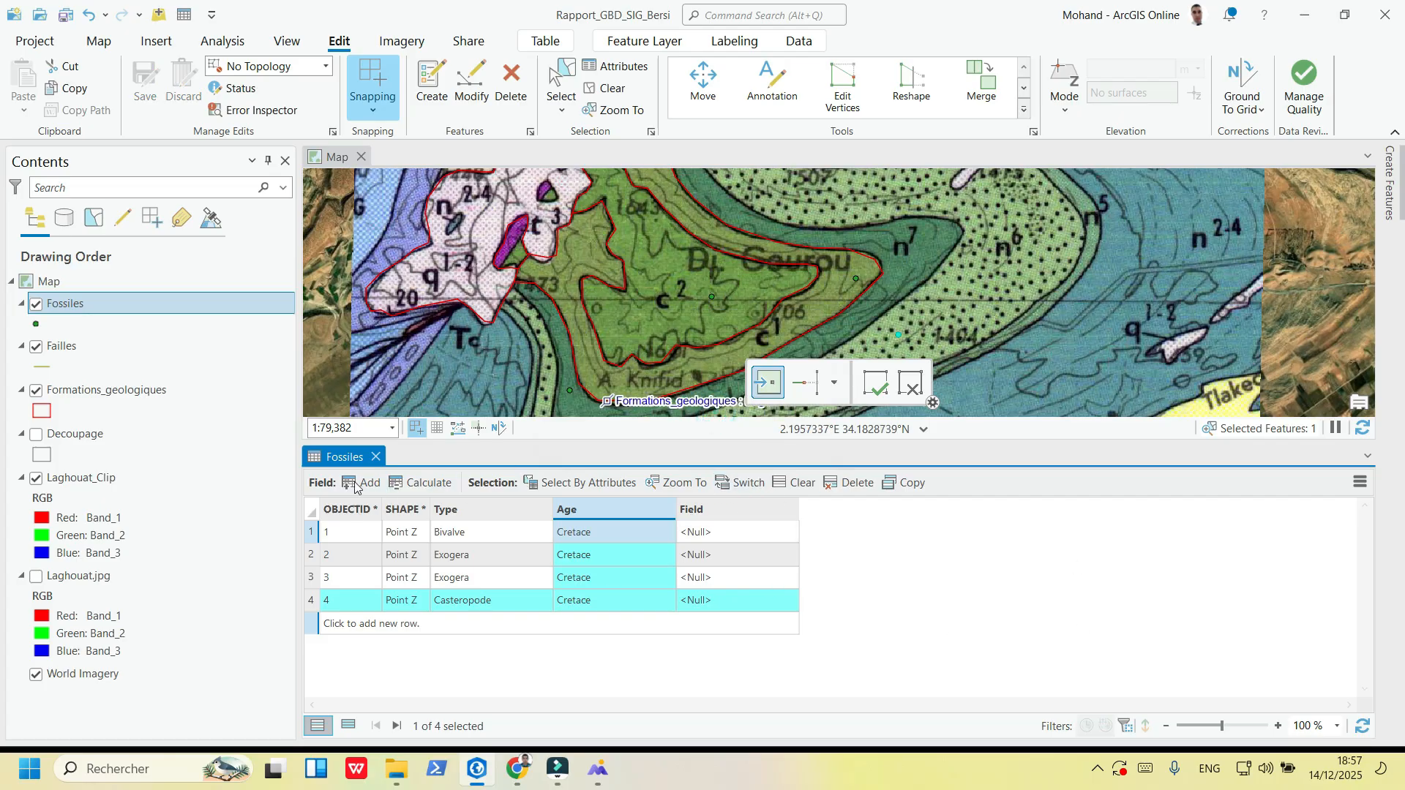
pyautogui.click(376, 457)
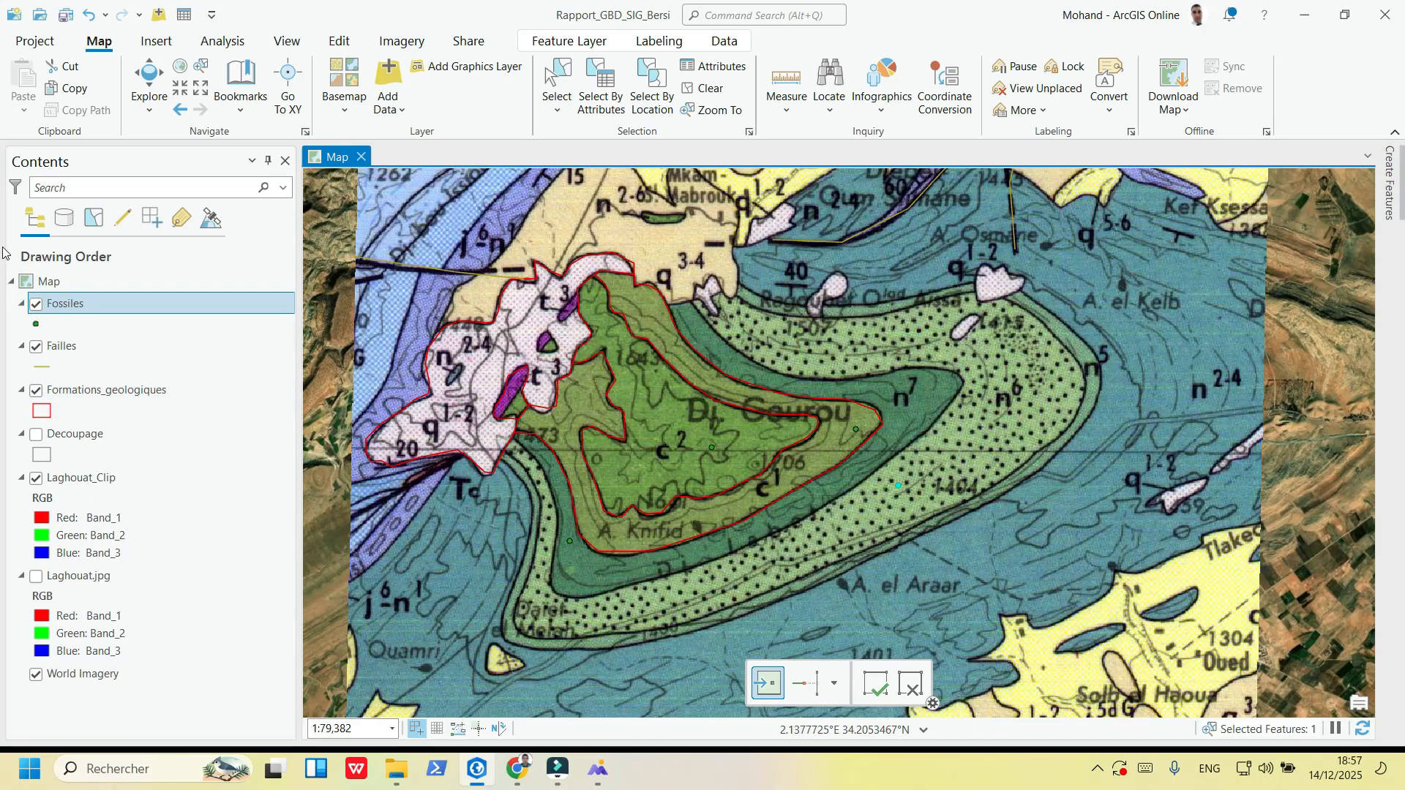
# - Hide World Imagery and Laghouat_Clip, clear the fossil selection, and cancel the edit operation
pyautogui.click(37, 674)
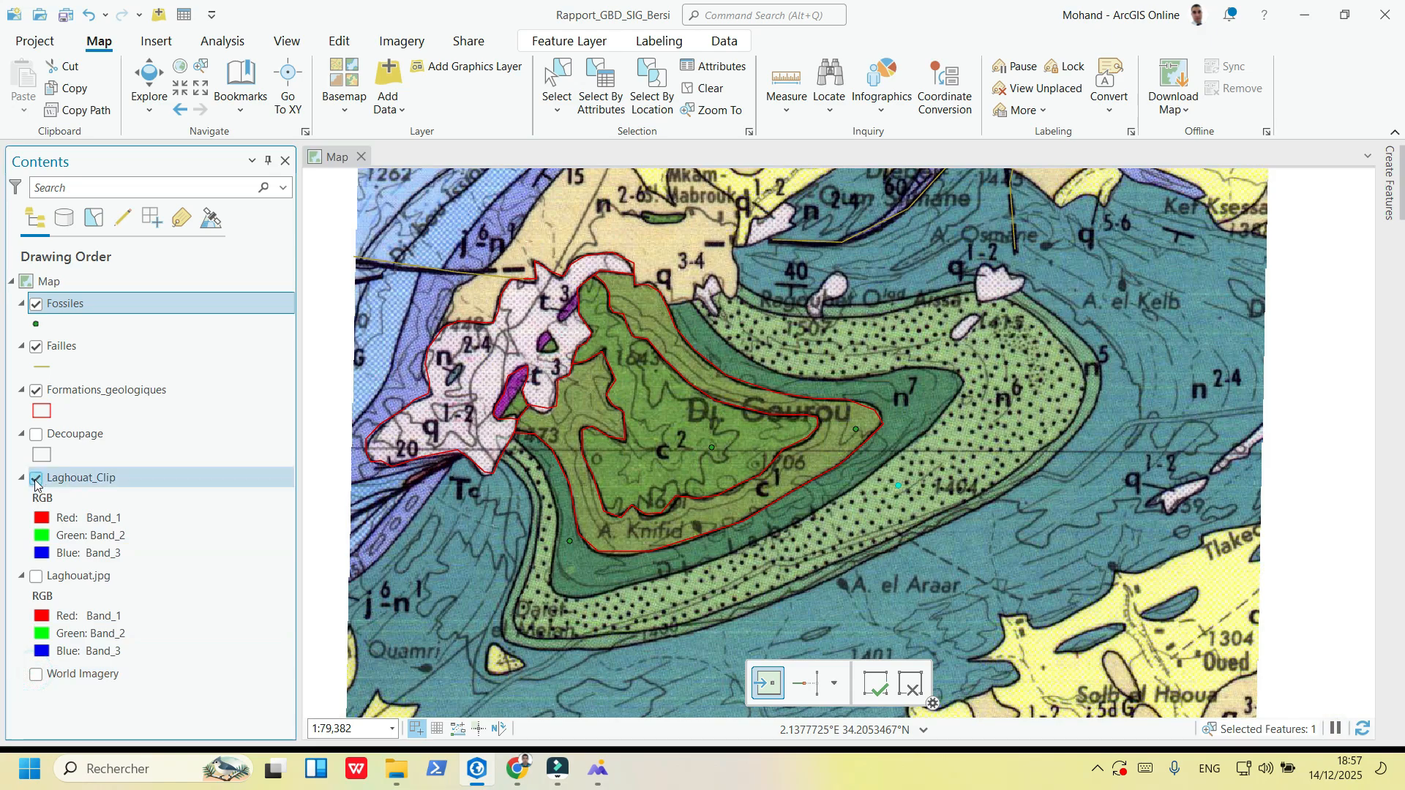
pyautogui.click(35, 483)
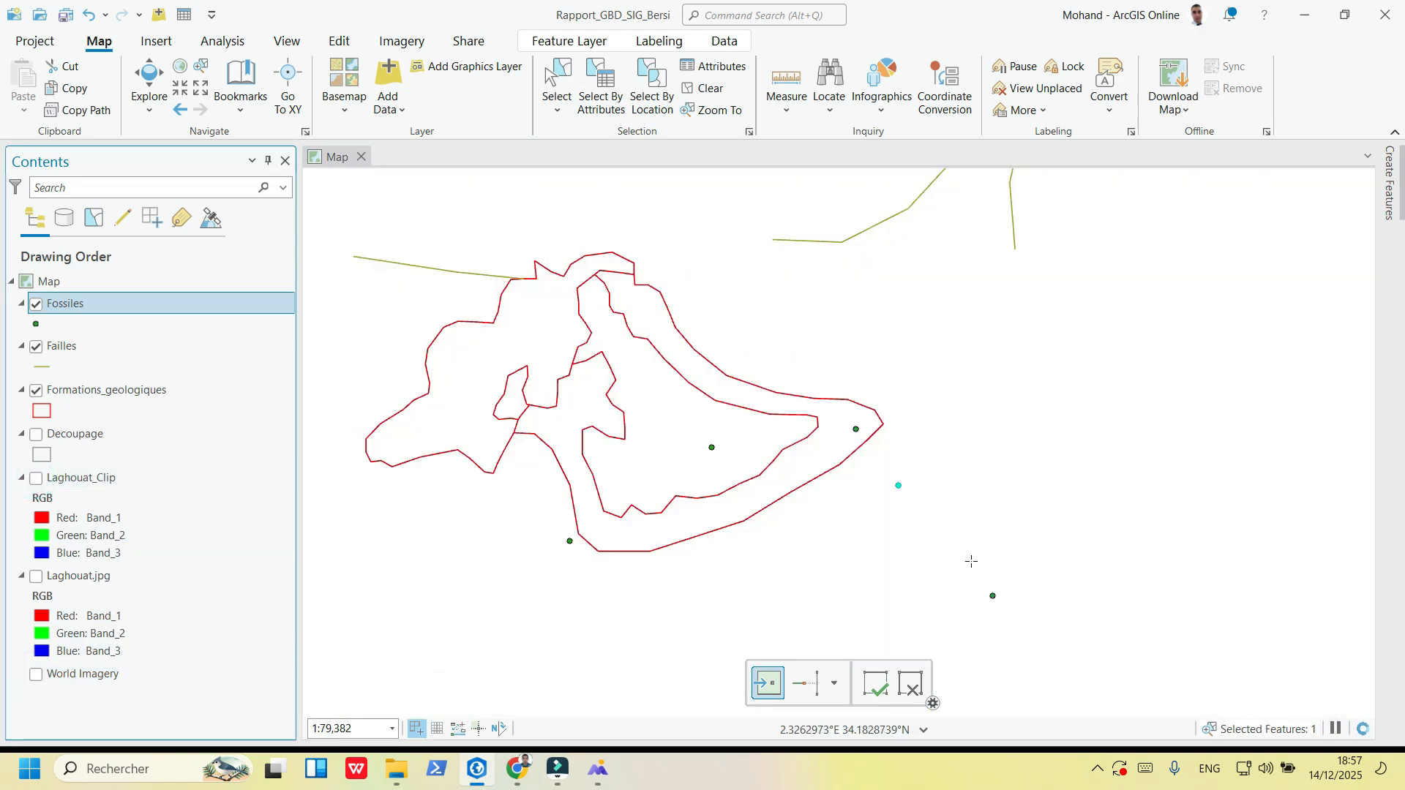
pyautogui.click(696, 88)
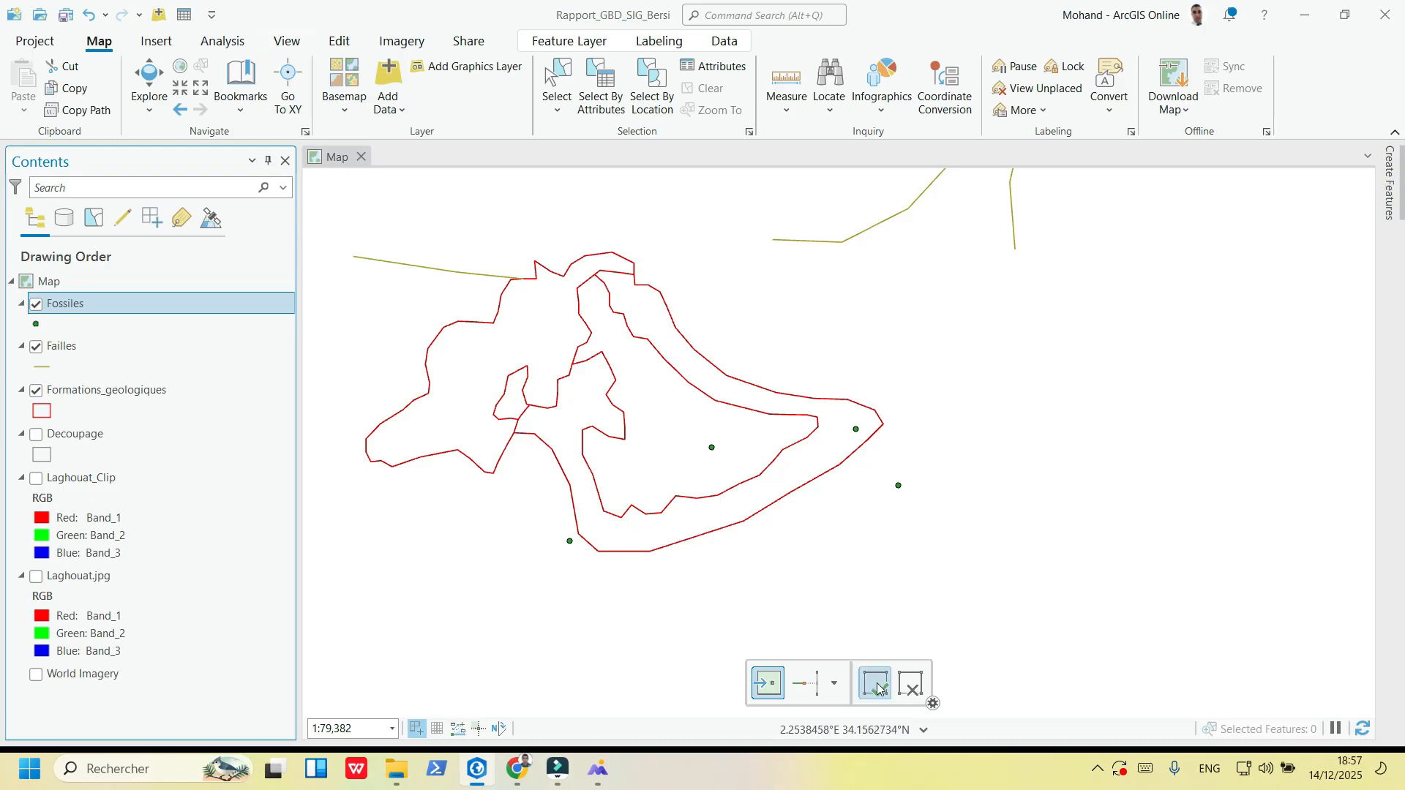
pyautogui.click(911, 684)
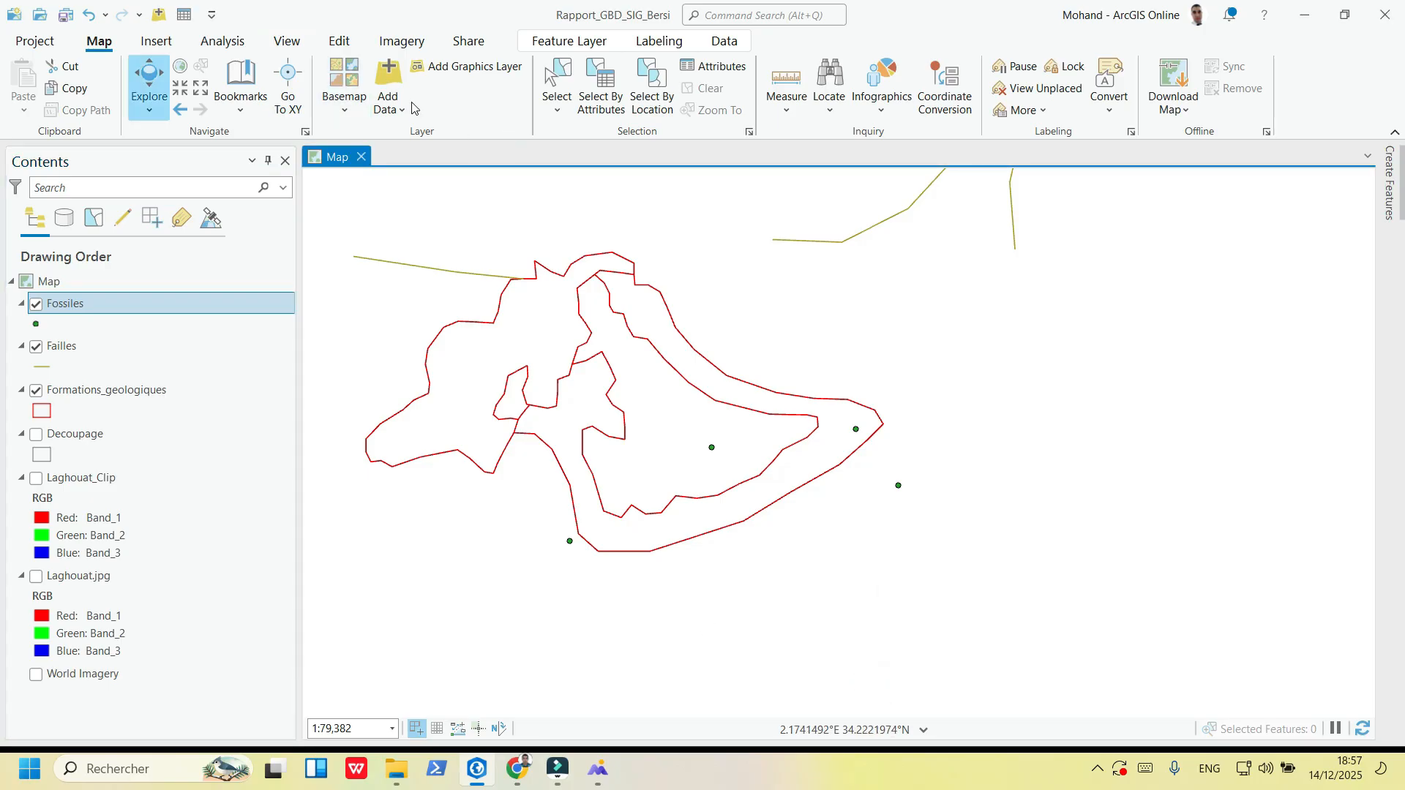
# - Zoom out and recentre on the formations, then turn Laghouat_Clip back on
pyautogui.moveTo(709, 290); pyautogui.dragTo(732, 352)
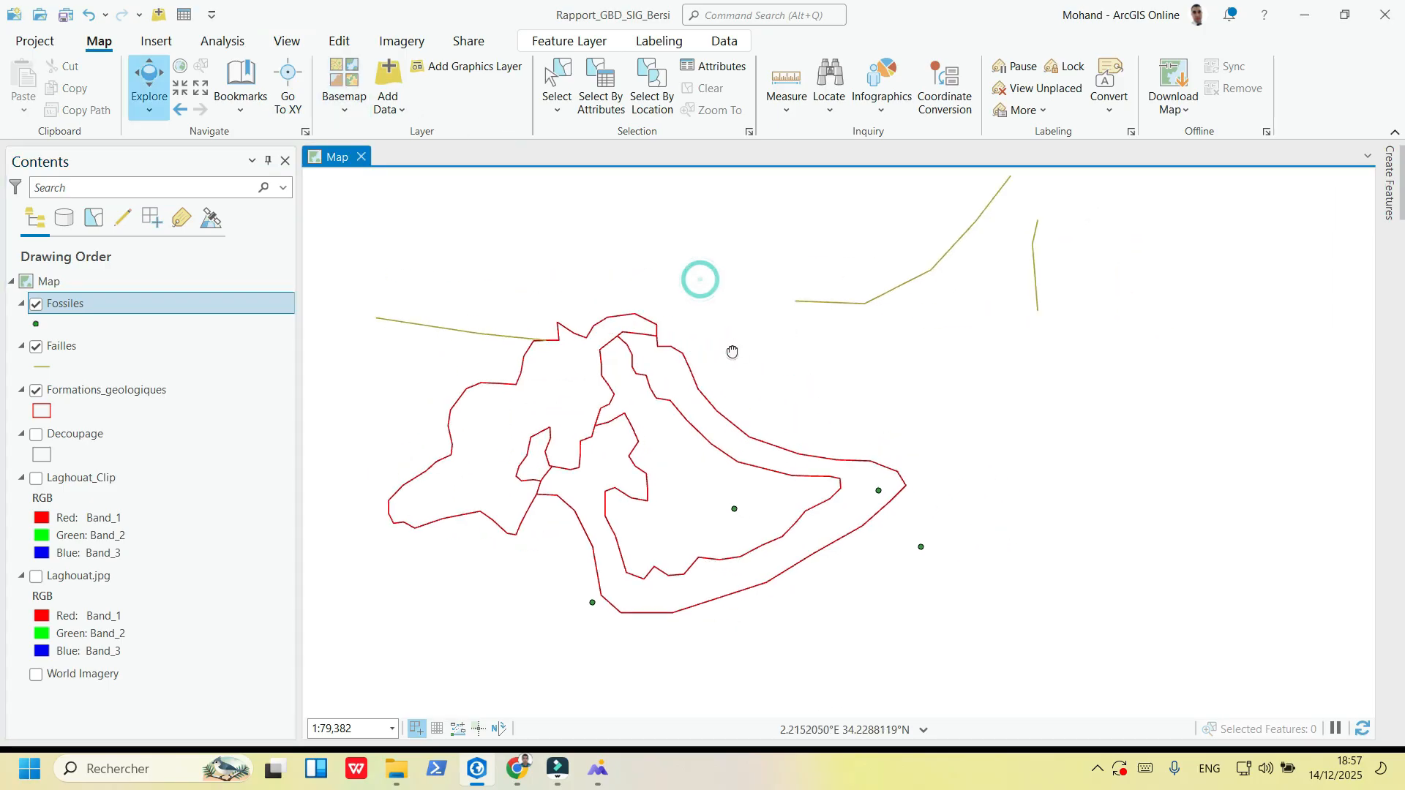
pyautogui.scroll(-2, 731, 350)
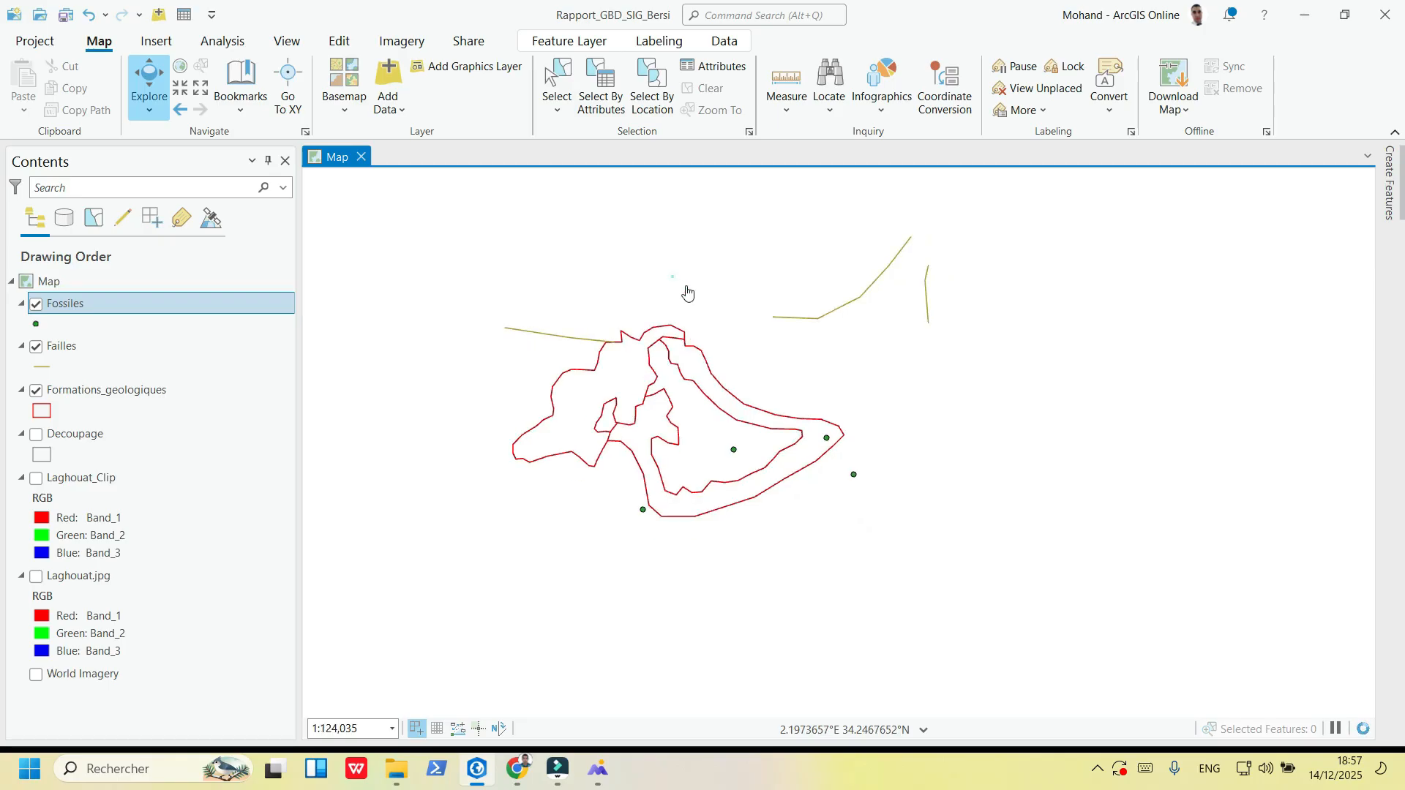
pyautogui.moveTo(687, 293); pyautogui.dragTo(743, 335)
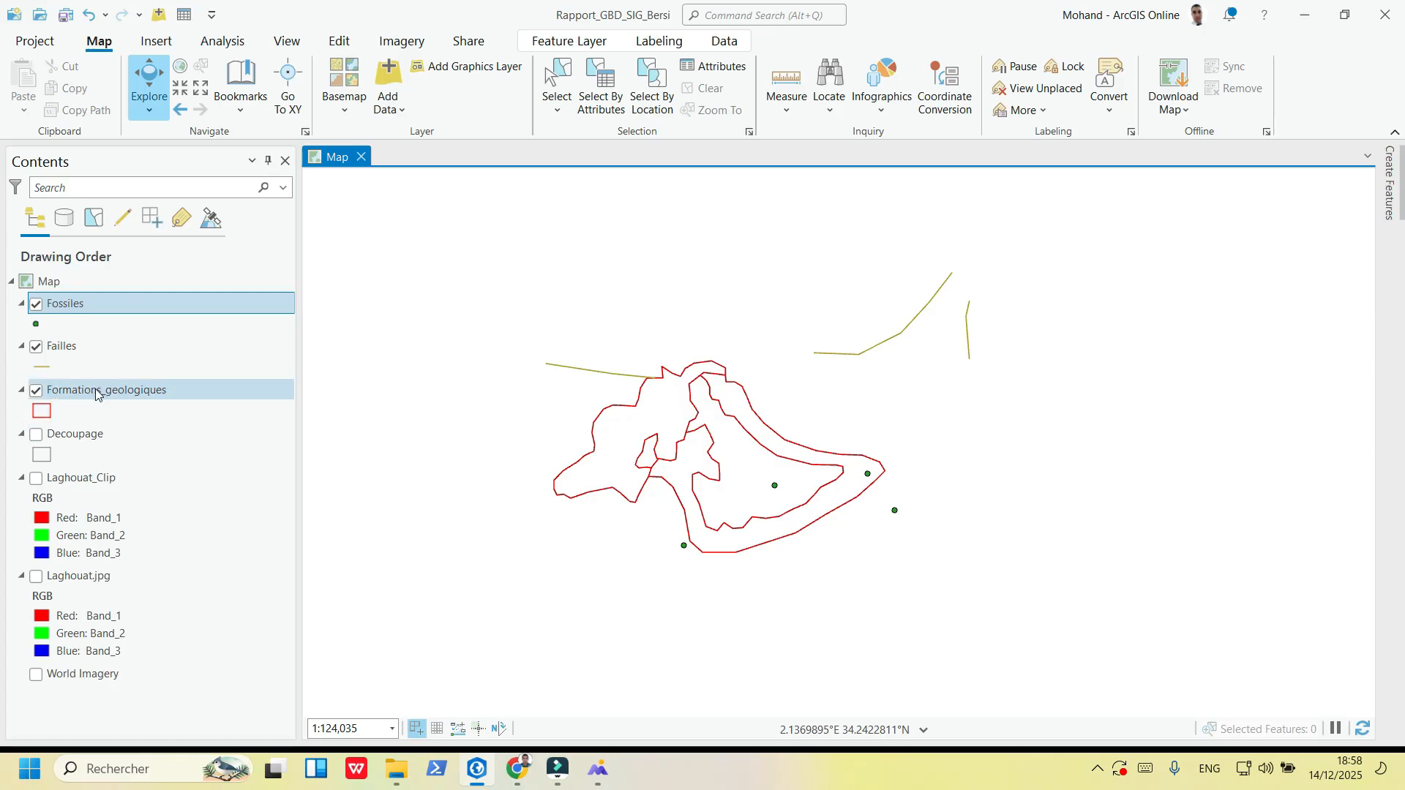
pyautogui.click(37, 482)
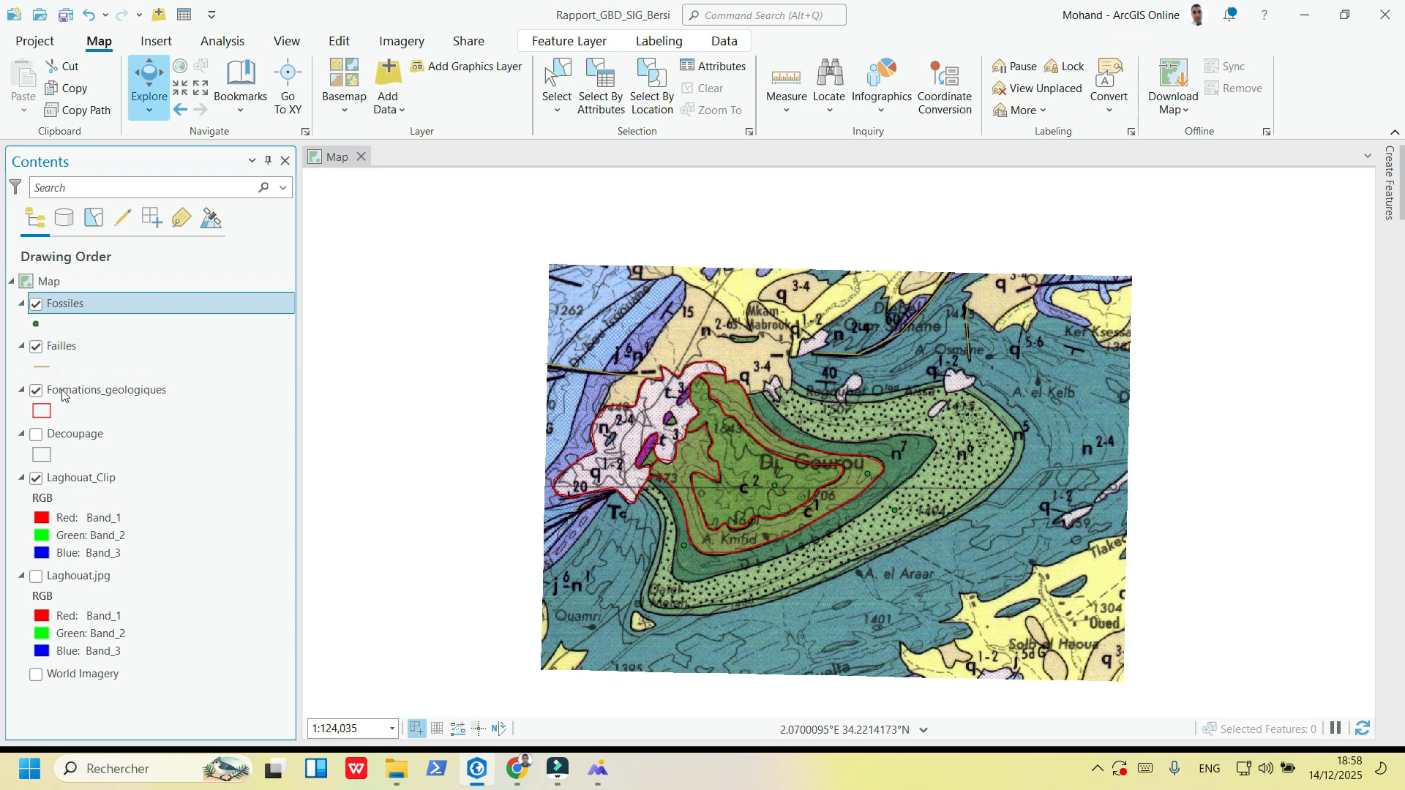
pyautogui.rightClick(103, 388)
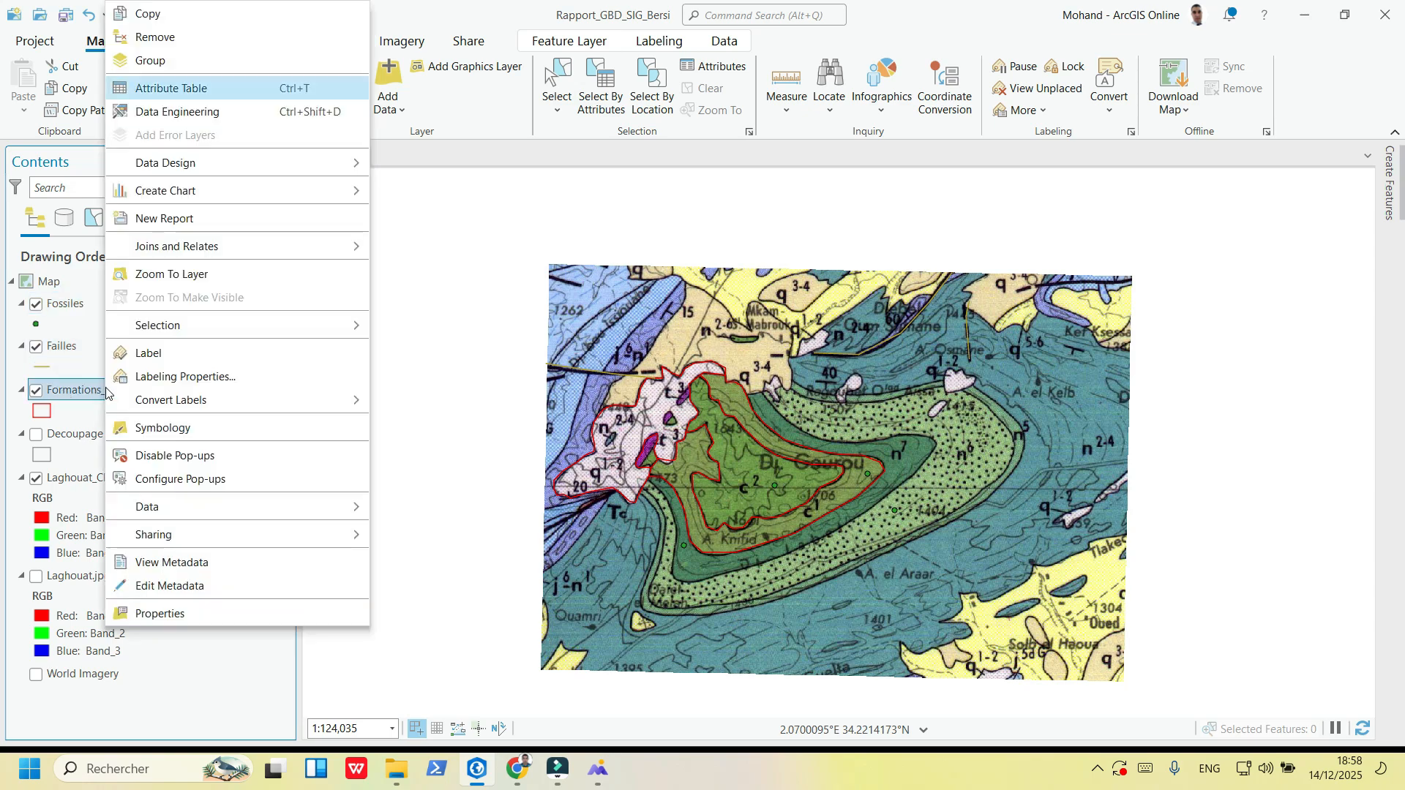
# - Symbolize Formations_geologiques by Unique Values on the Shape_Length field and add all values
pyautogui.click(169, 432)
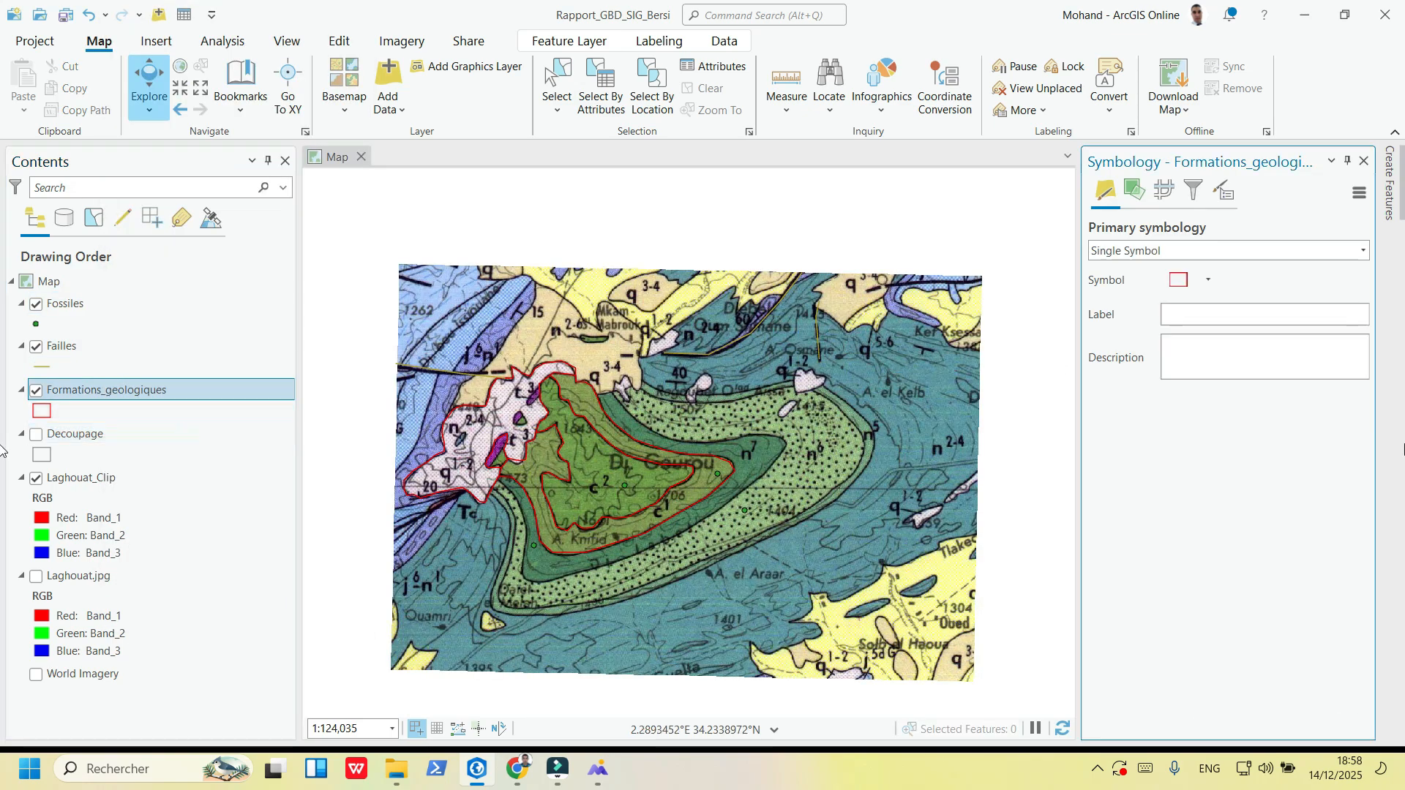
pyautogui.click(1218, 256)
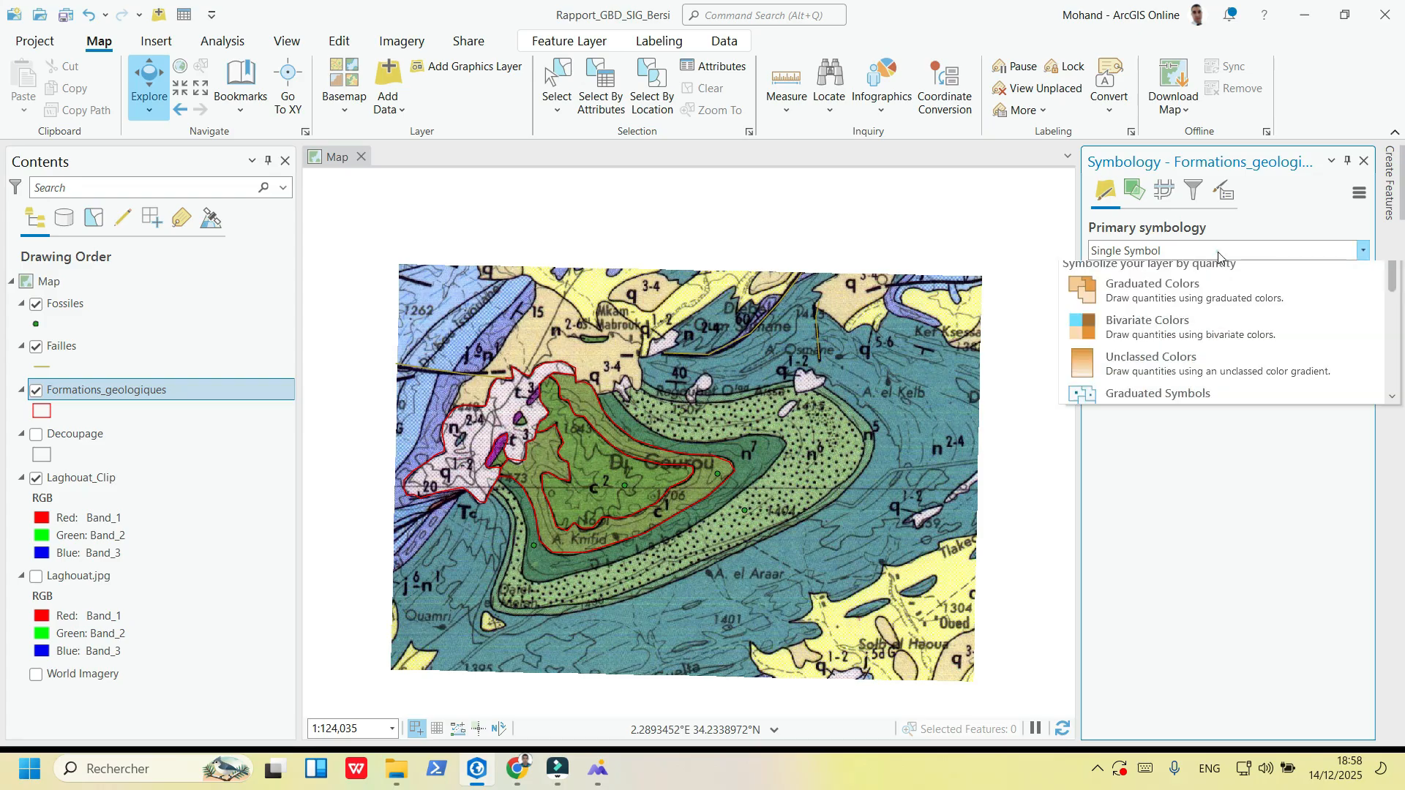
pyautogui.click(1201, 353)
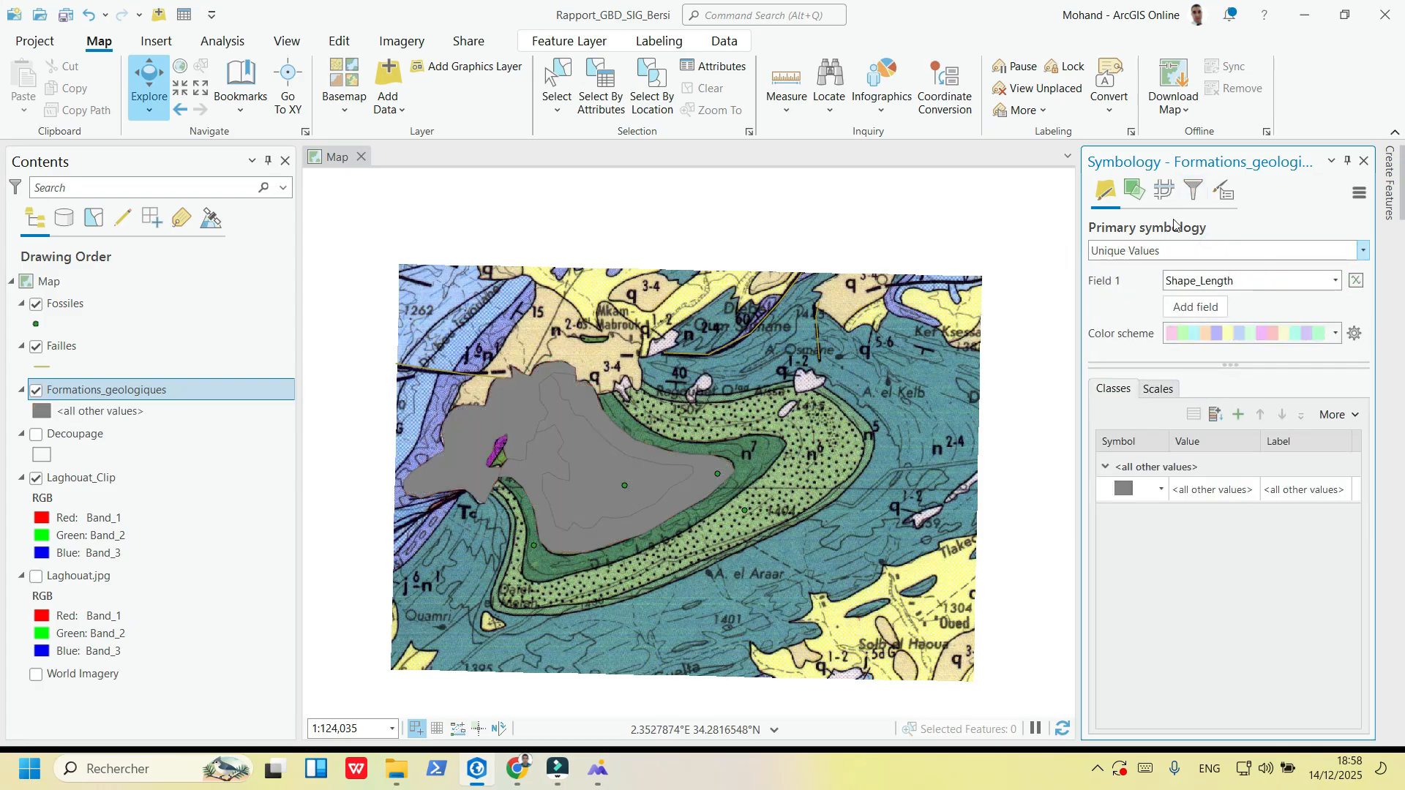
pyautogui.click(1310, 281)
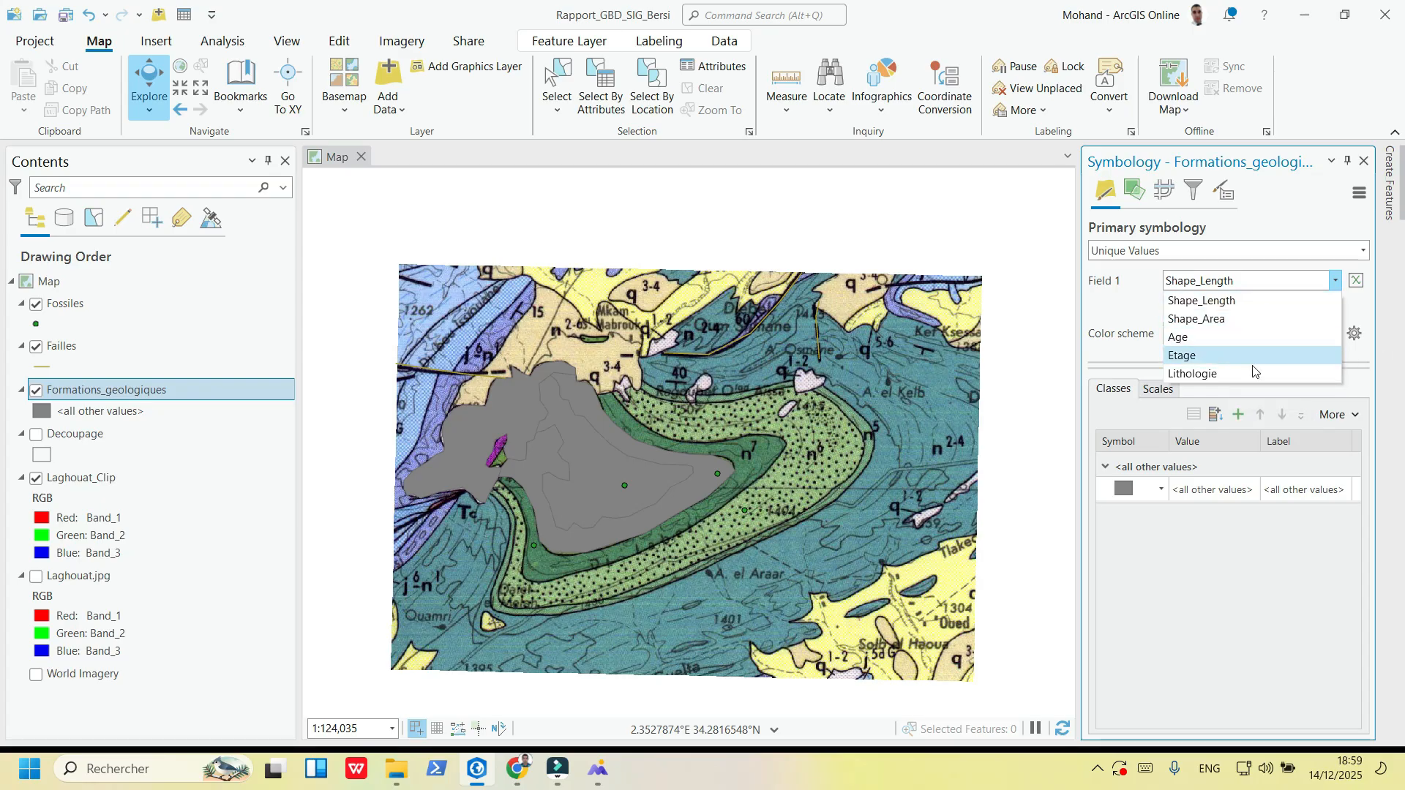
pyautogui.click(1335, 281)
pyautogui.click(1335, 284)
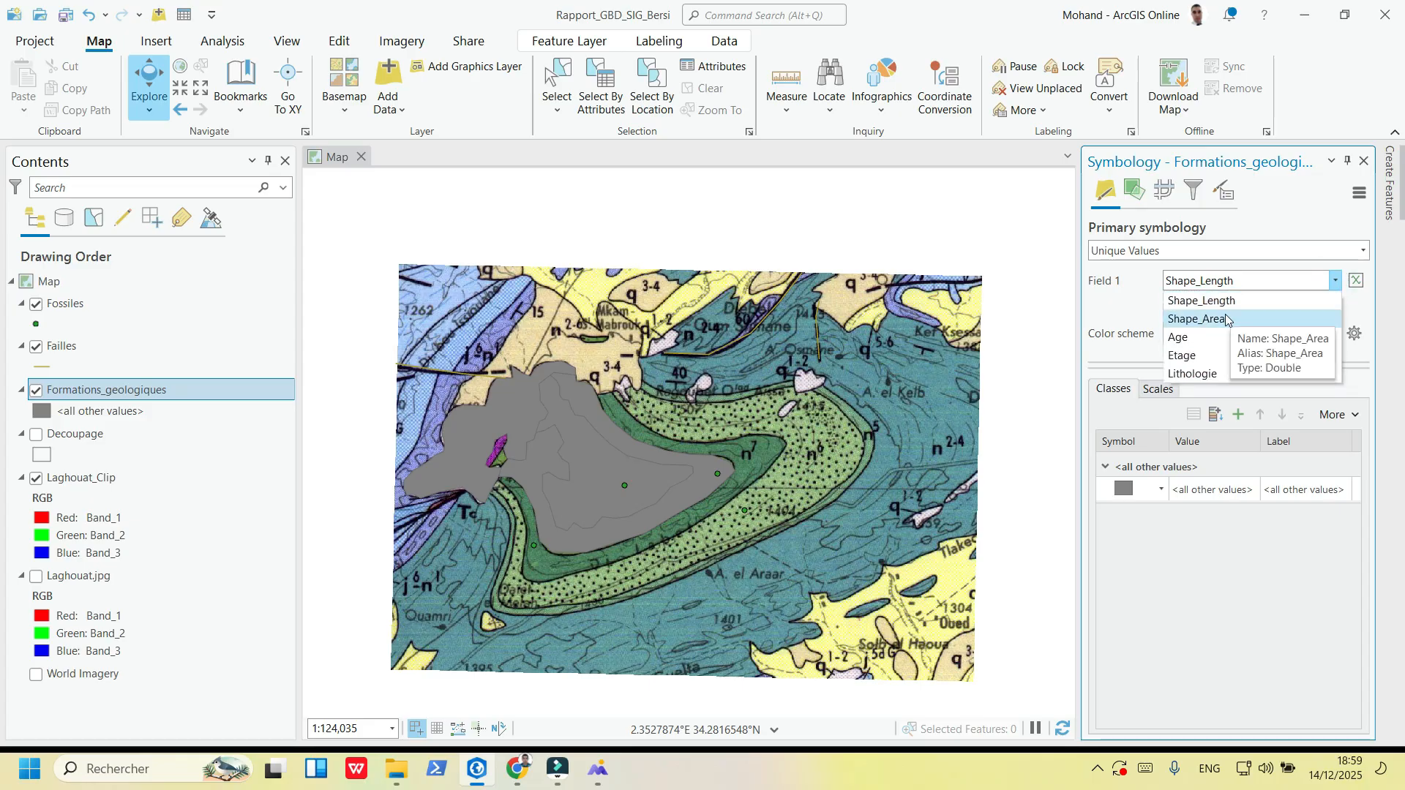
pyautogui.click(1167, 300)
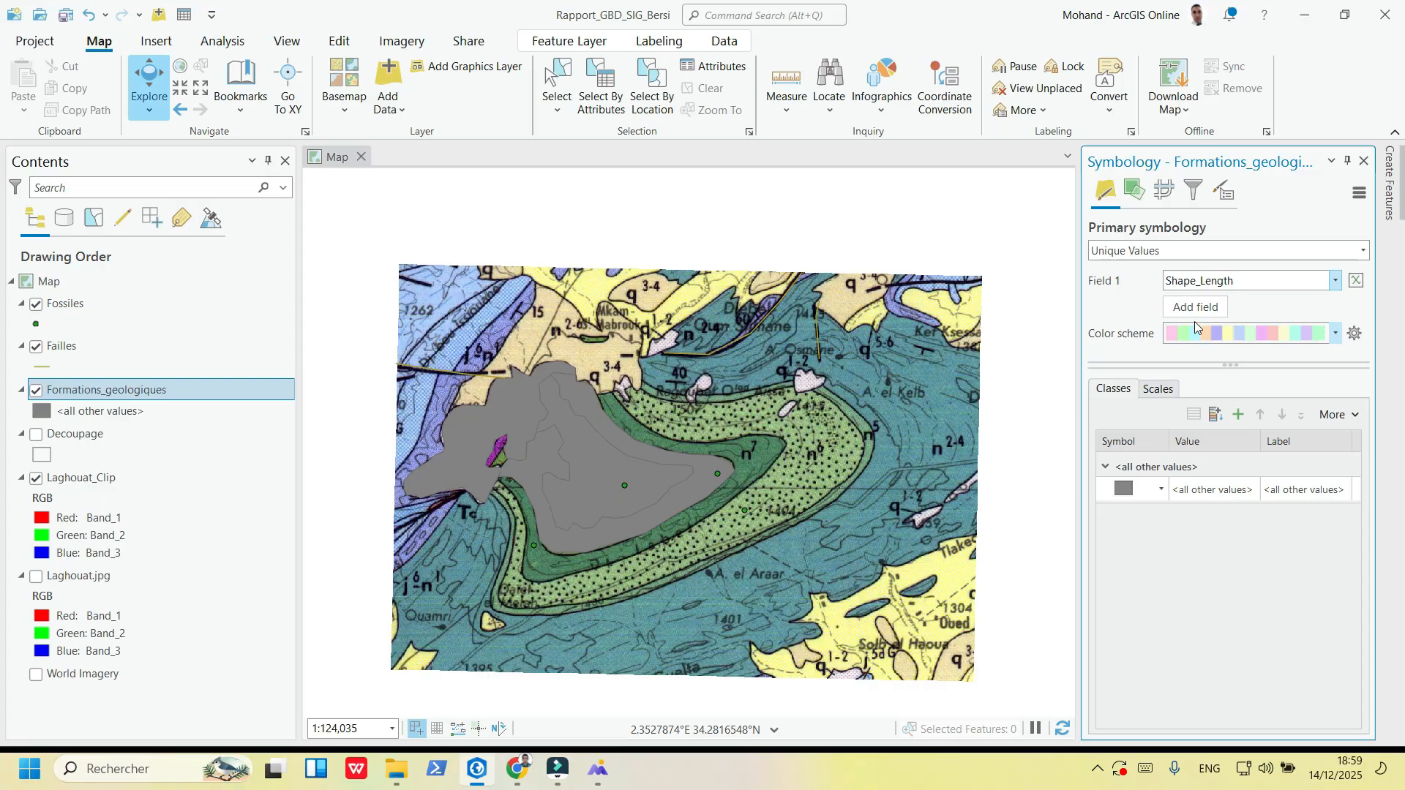
pyautogui.click(1218, 418)
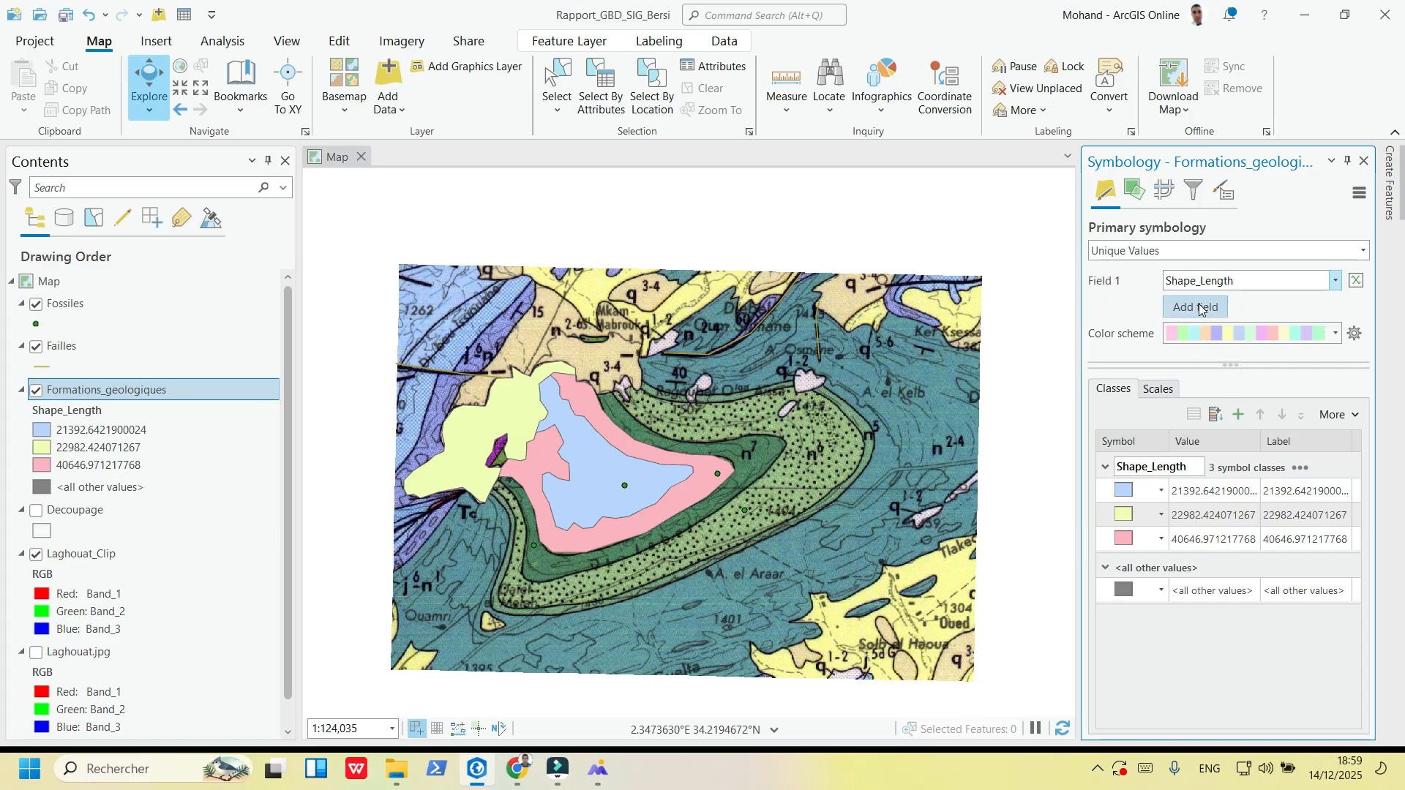
# - Switch the unique-values field from Shape_Length to Age, then to Etage
pyautogui.click(1336, 280)
pyautogui.click(1220, 336)
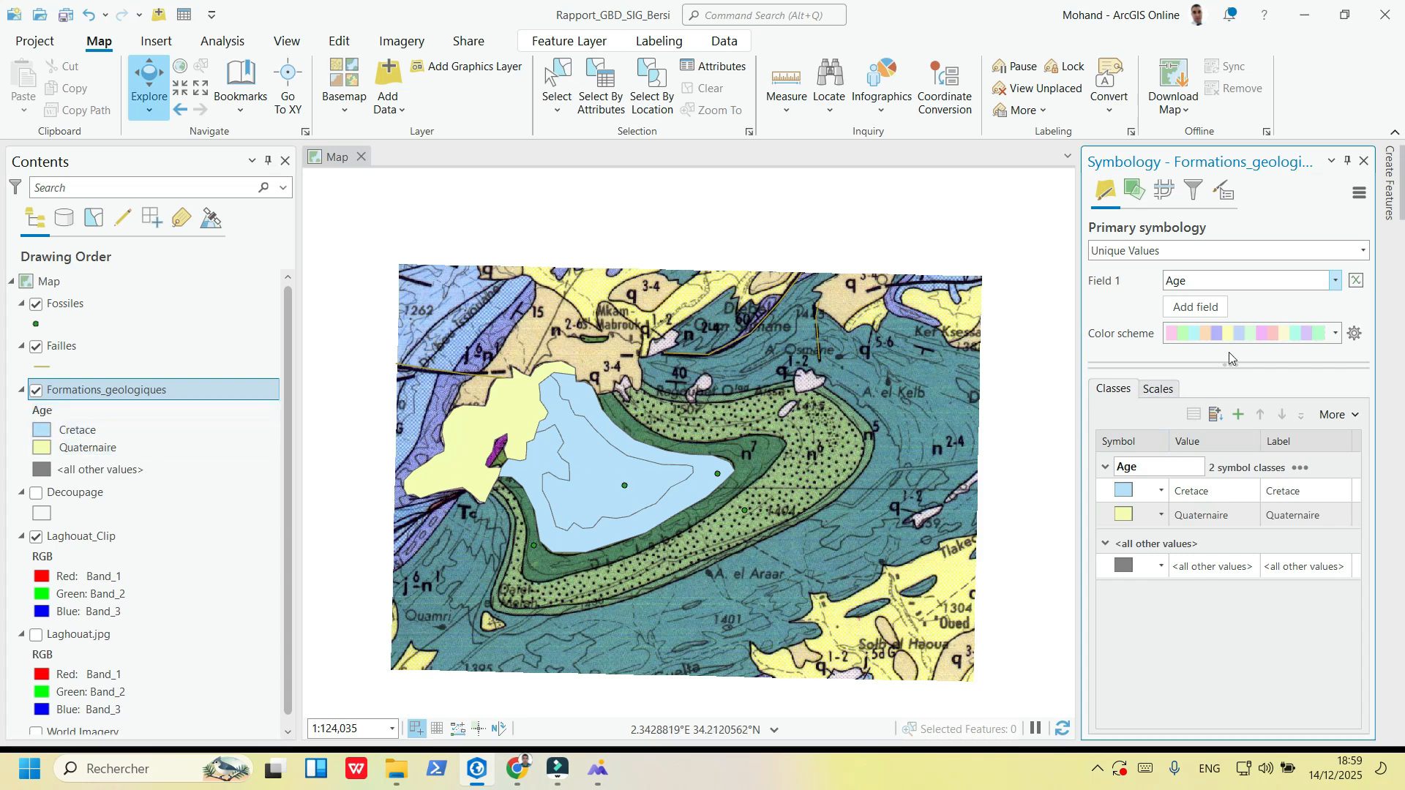
pyautogui.click(1336, 283)
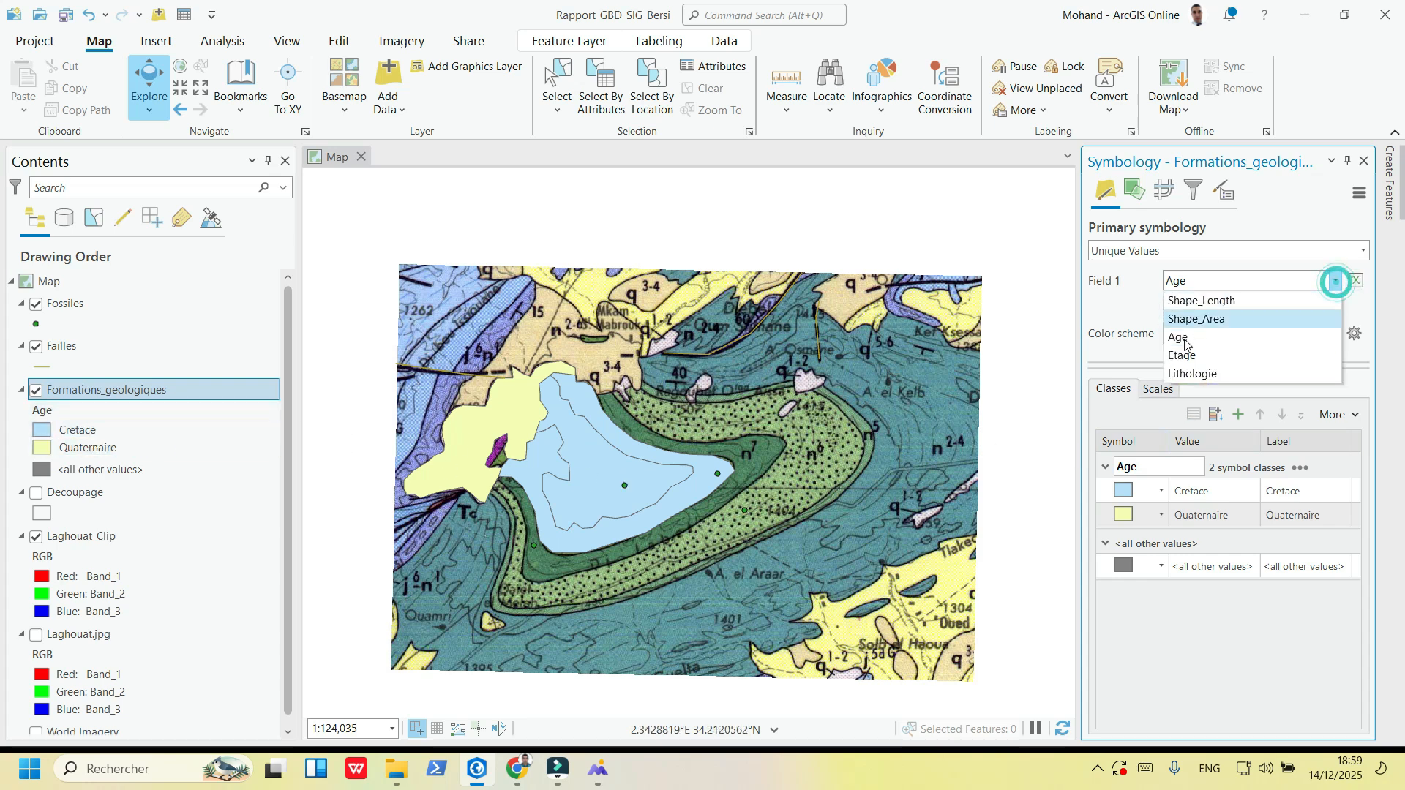
pyautogui.click(1204, 354)
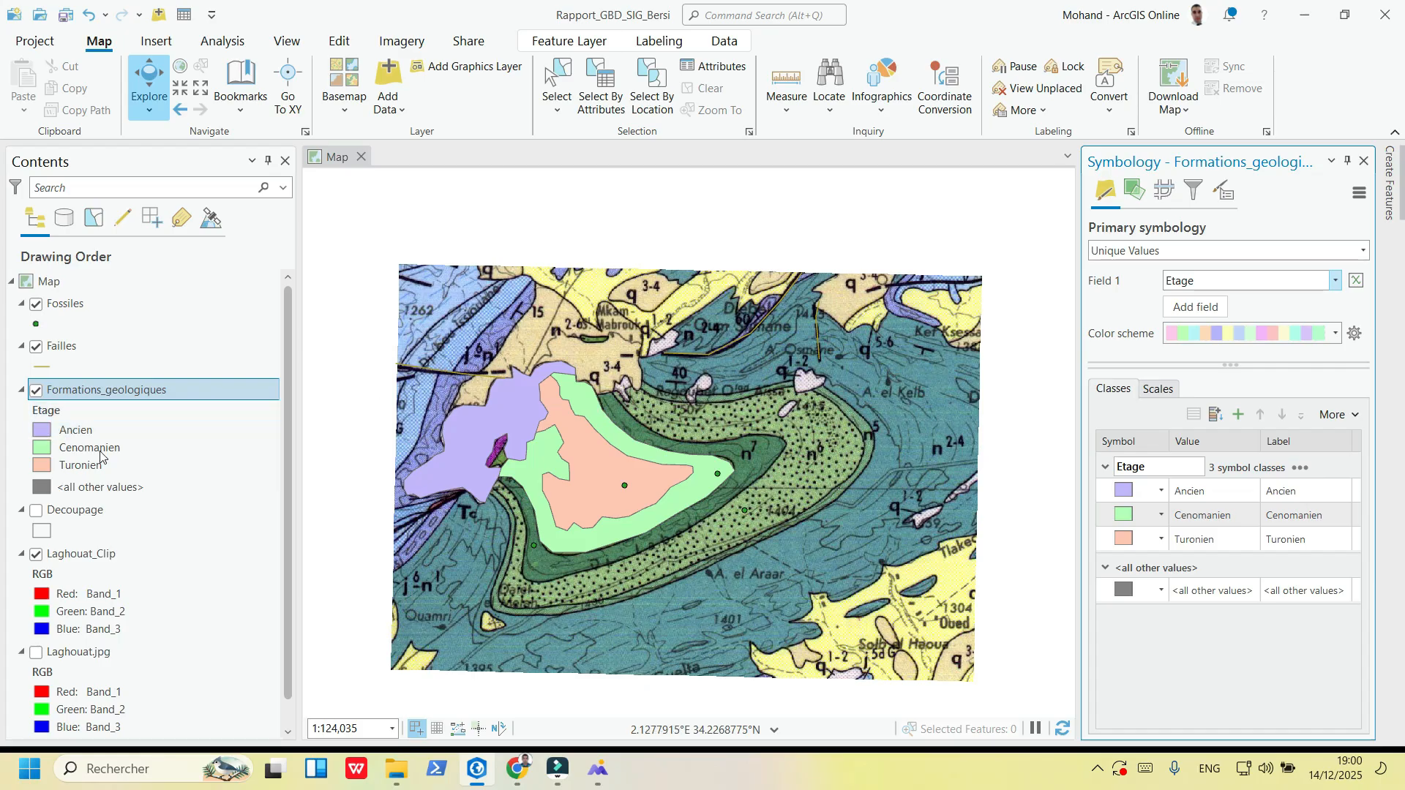
# - Give the Ancien class a white fill
pyautogui.click(42, 430)
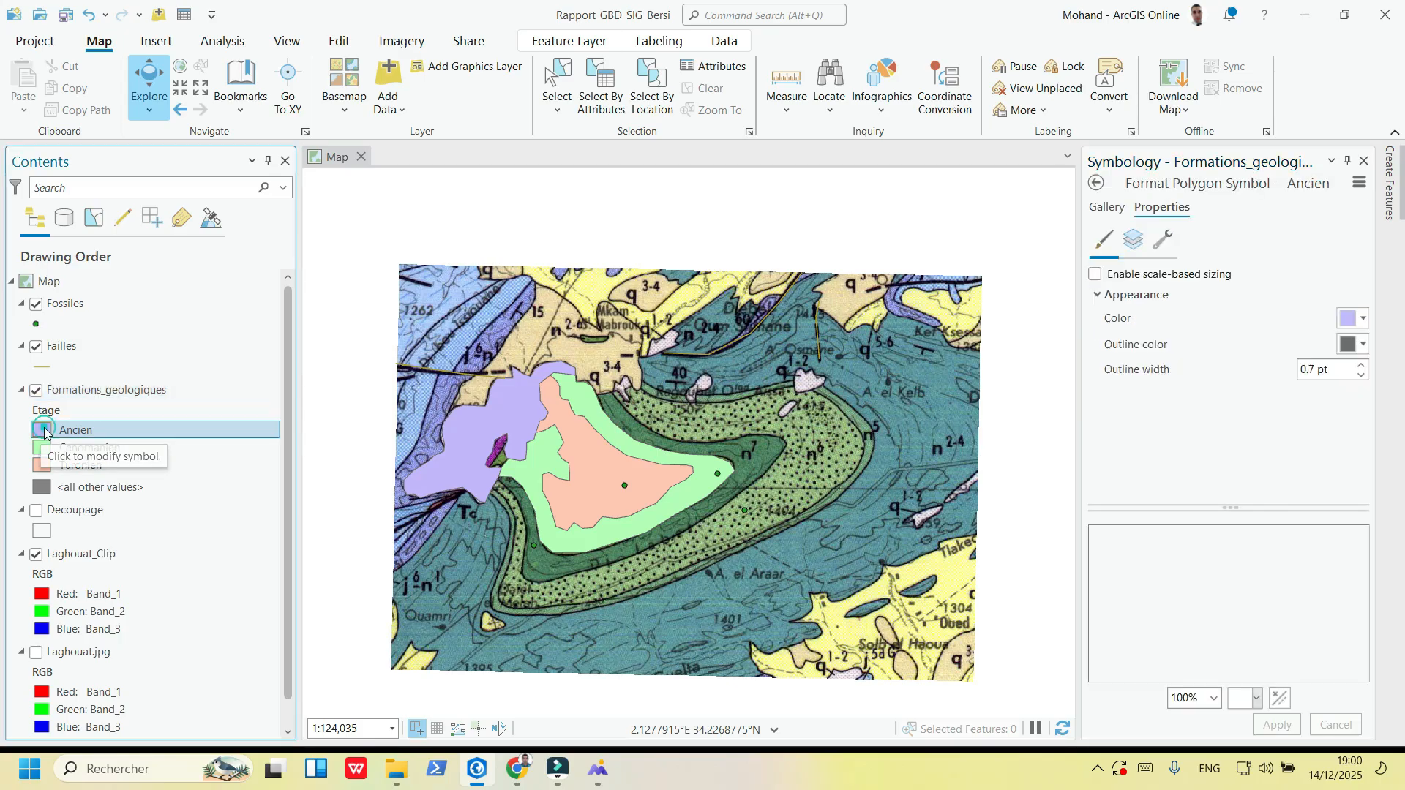
pyautogui.click(1361, 320)
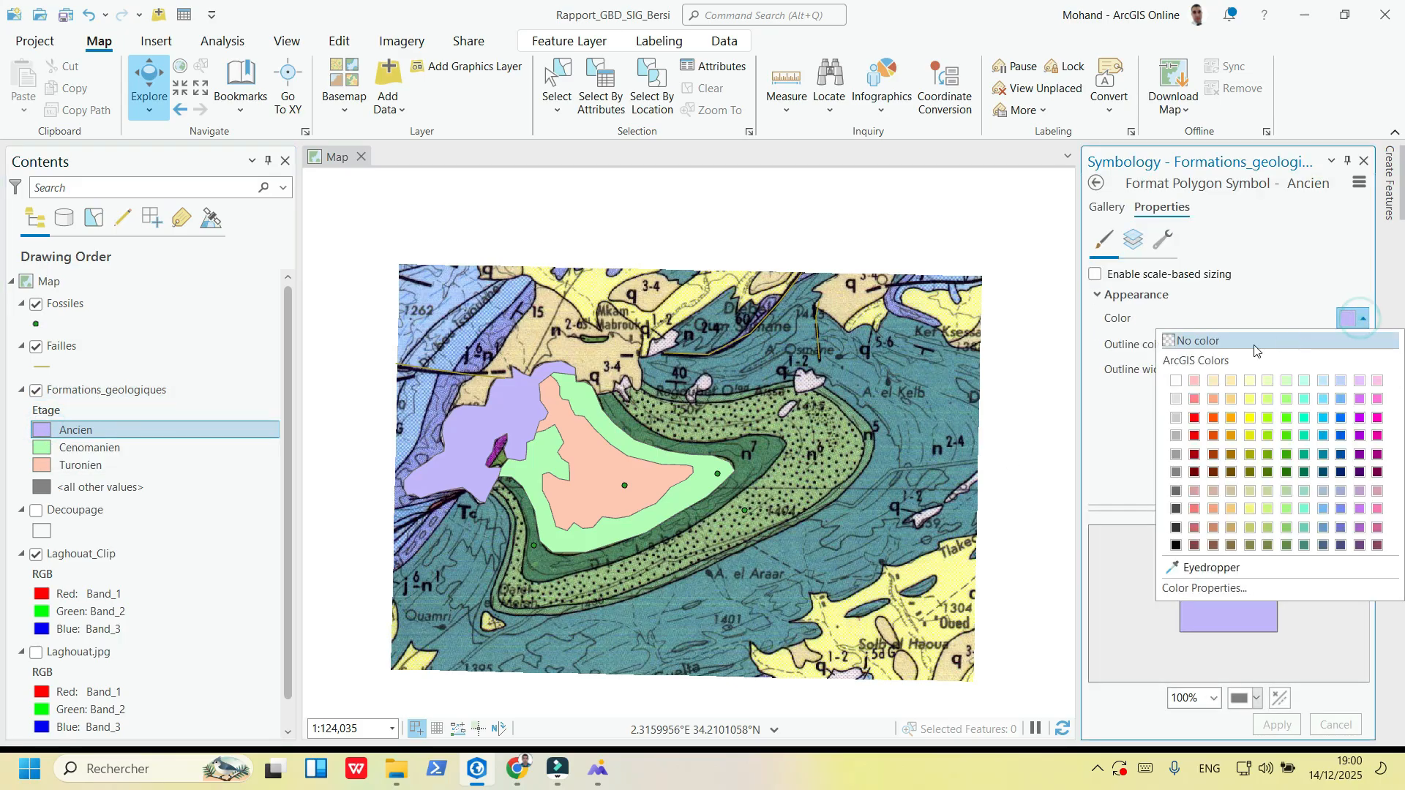
pyautogui.click(1181, 383)
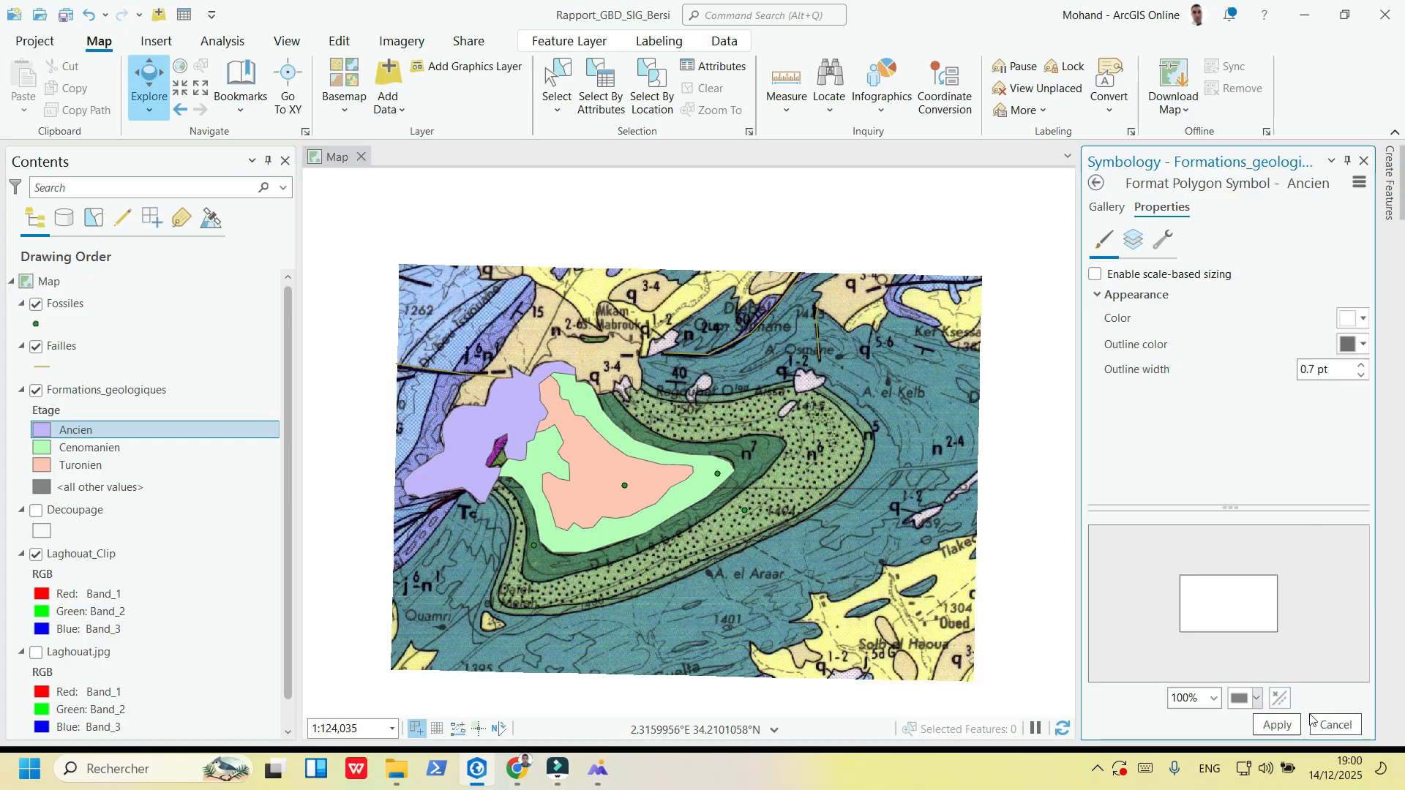
pyautogui.click(1277, 724)
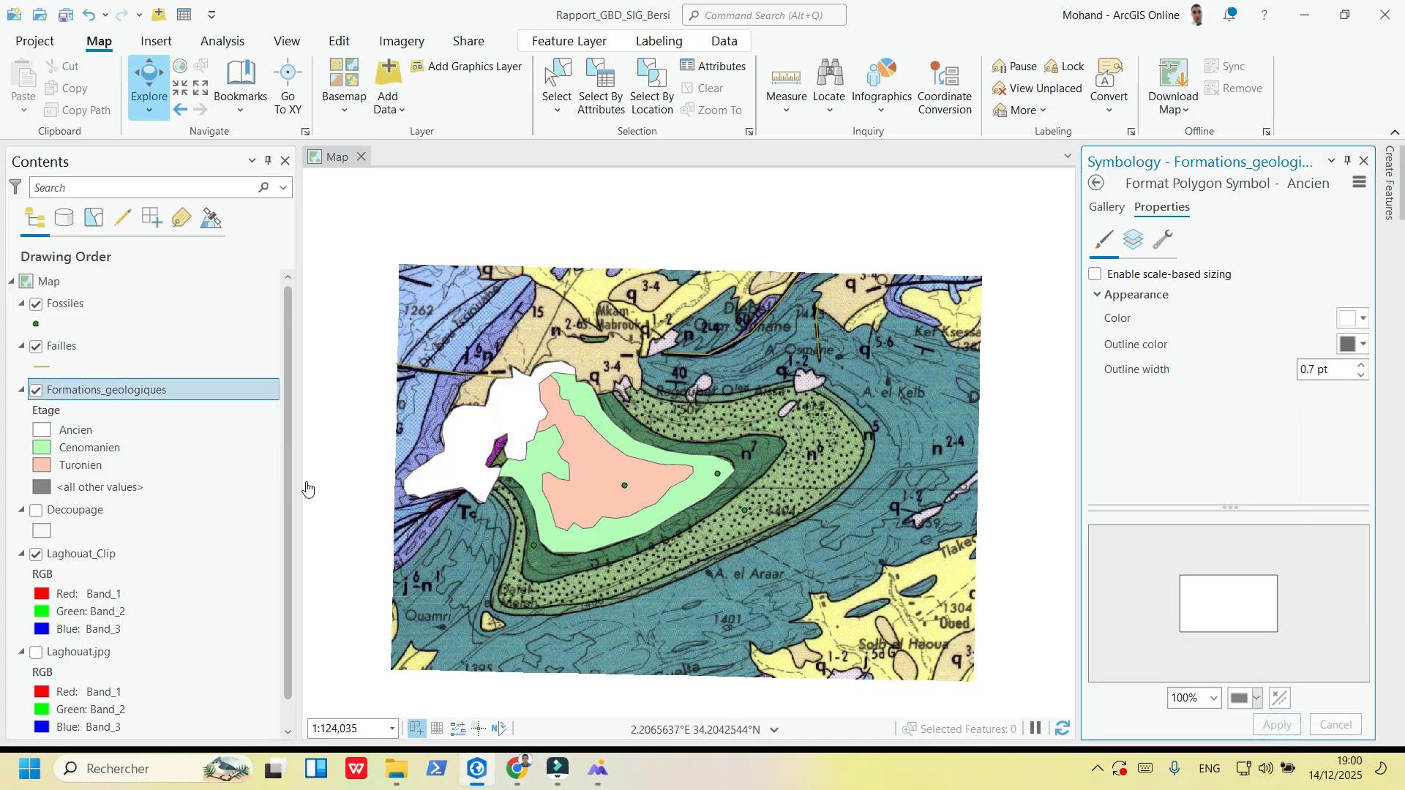
# - Fill the Cenomanien class with the olive green eyedropped from the scanned map
pyautogui.click(41, 454)
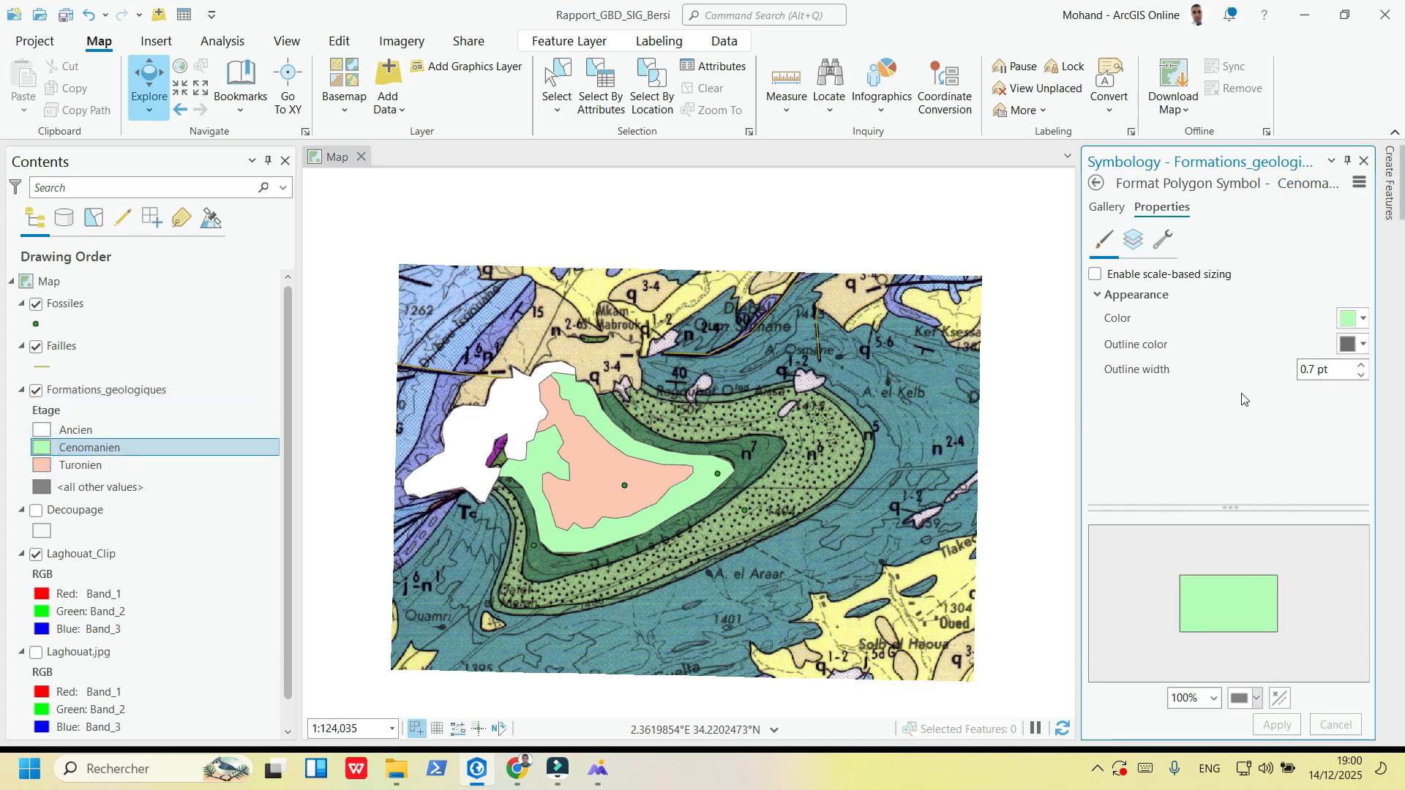
pyautogui.click(1362, 321)
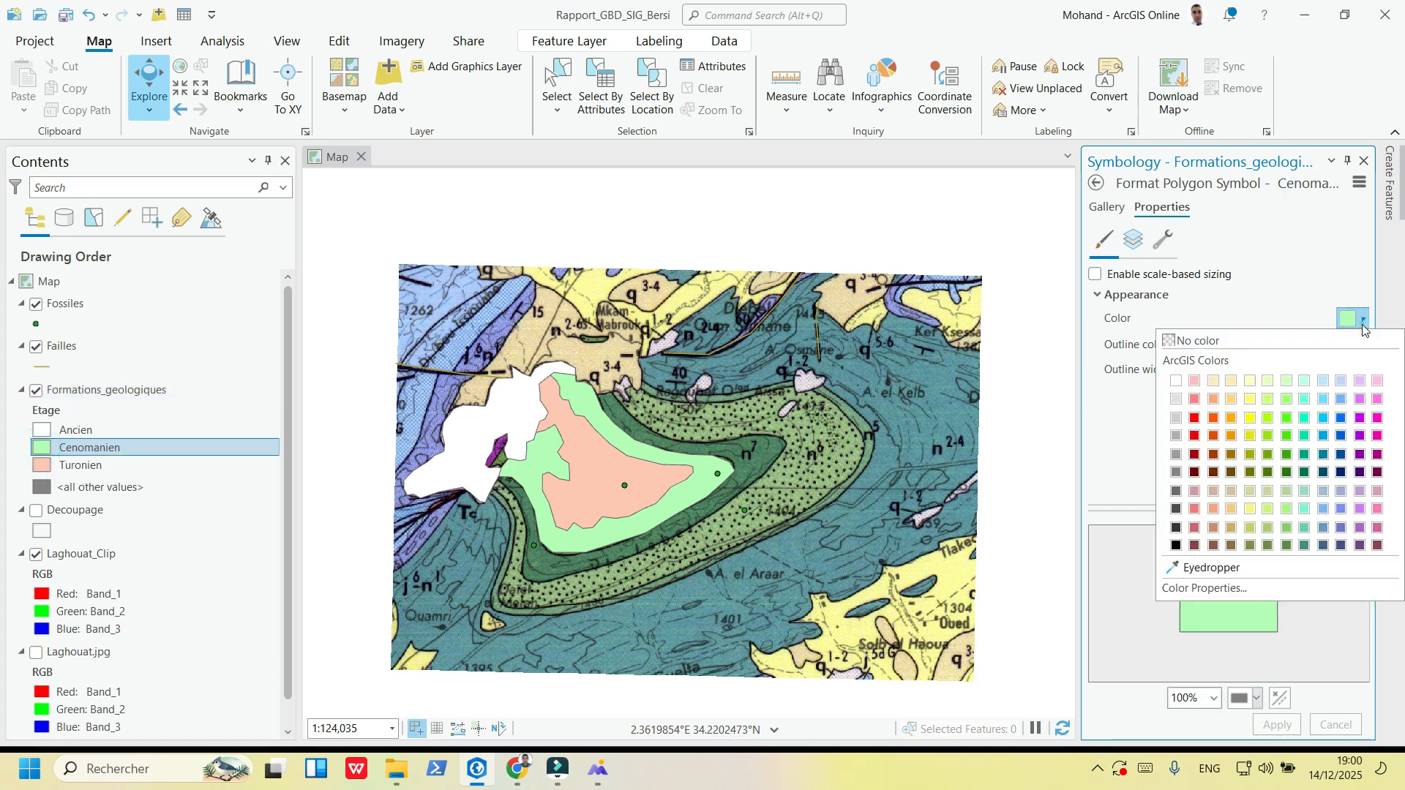
pyautogui.click(1202, 569)
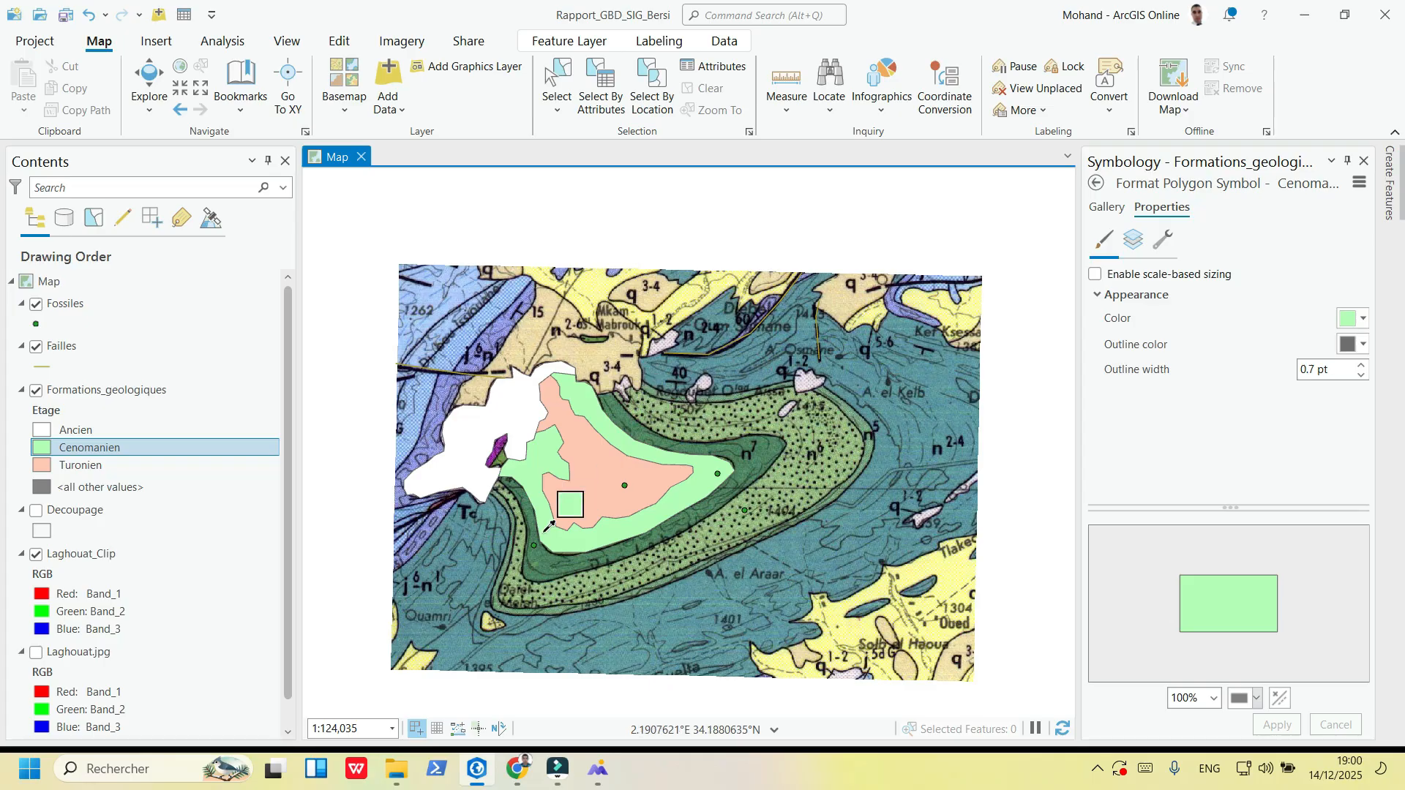
pyautogui.click(36, 391)
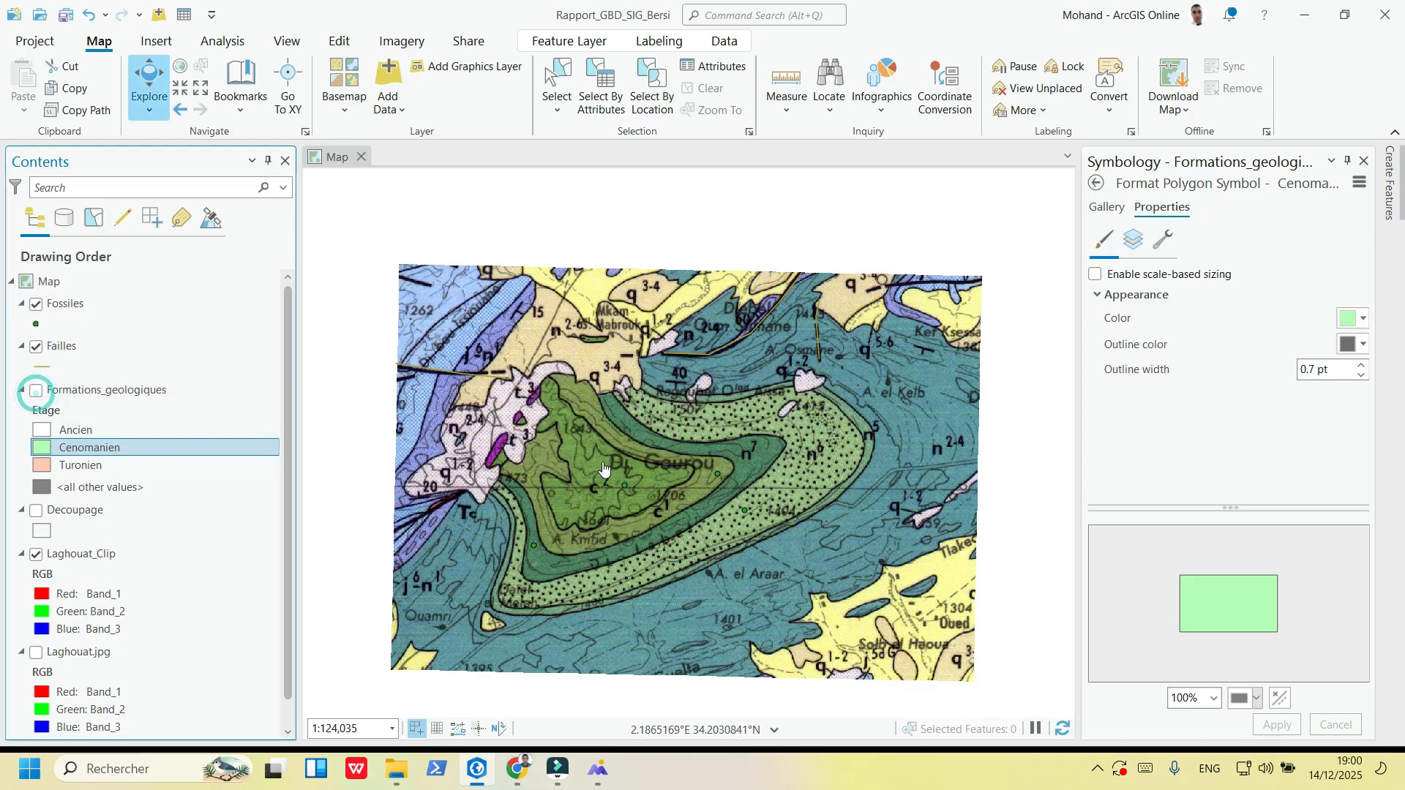
pyautogui.click(1363, 322)
pyautogui.click(1218, 564)
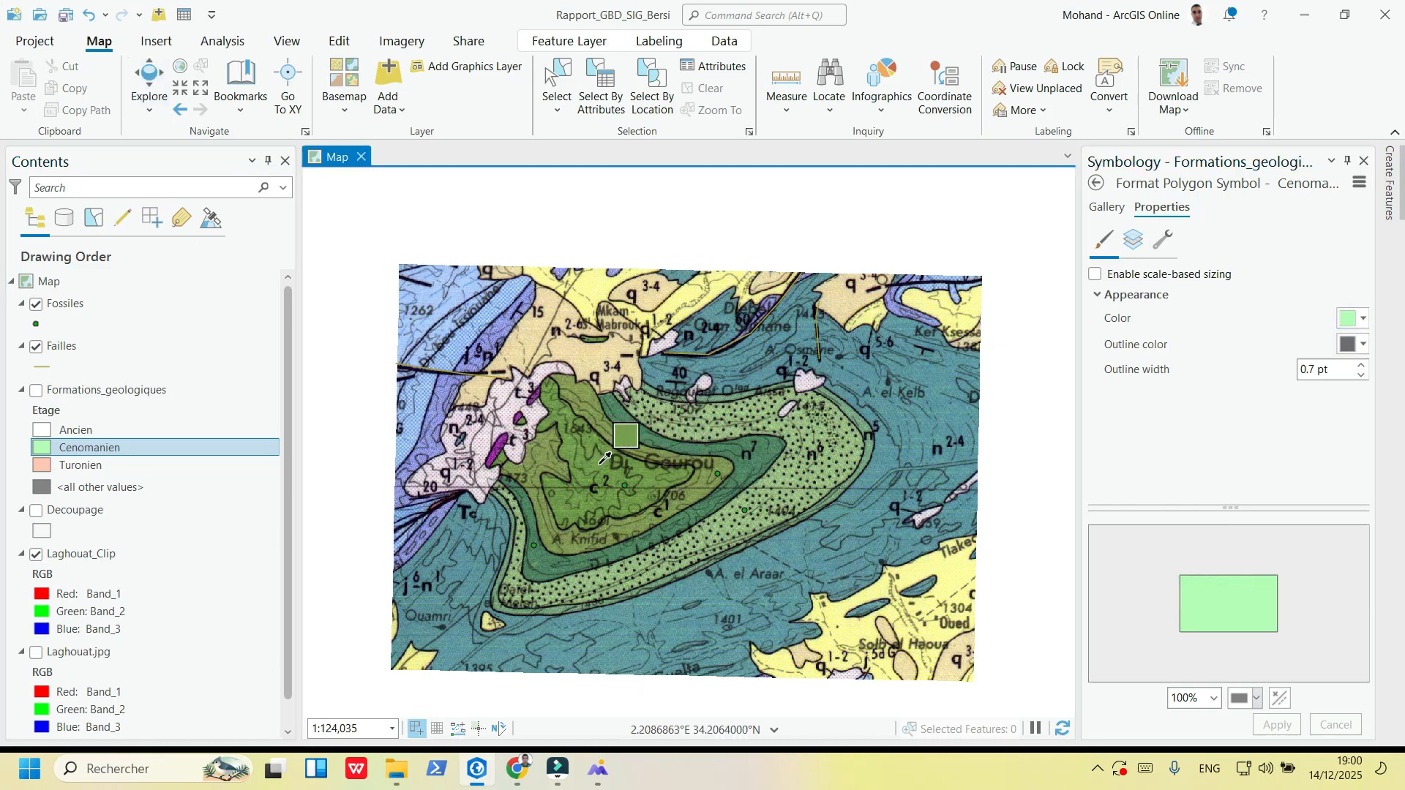
pyautogui.click(604, 458)
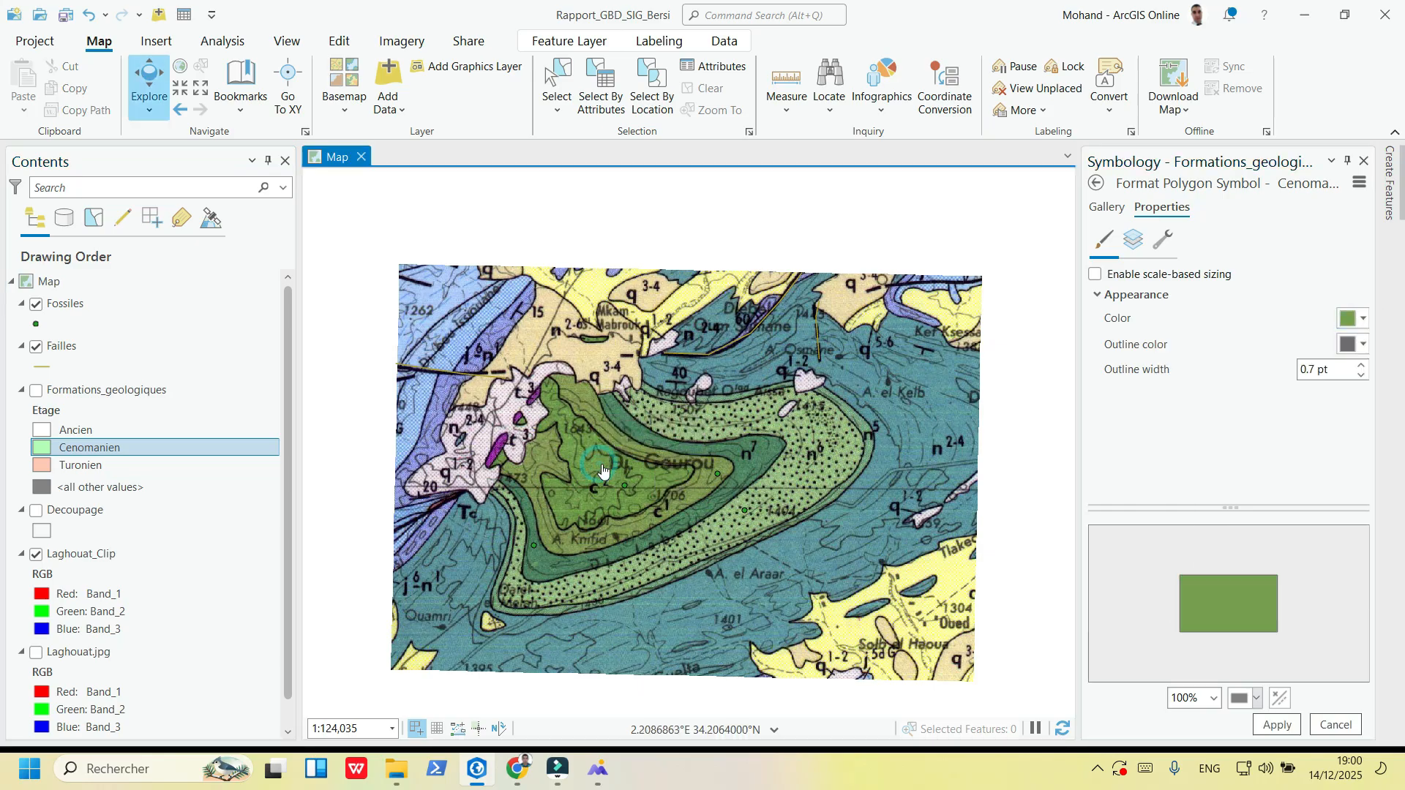
pyautogui.click(36, 390)
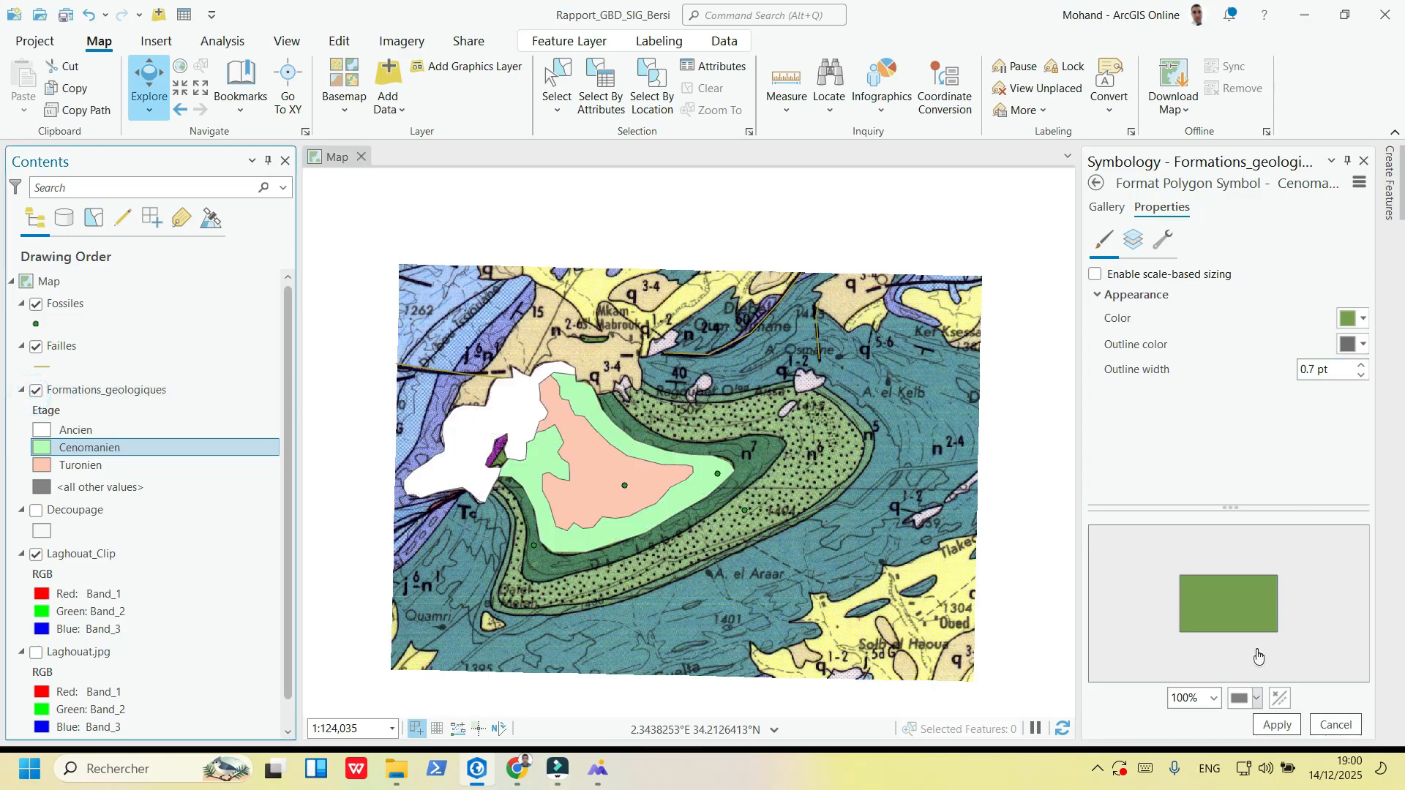
pyautogui.click(1279, 725)
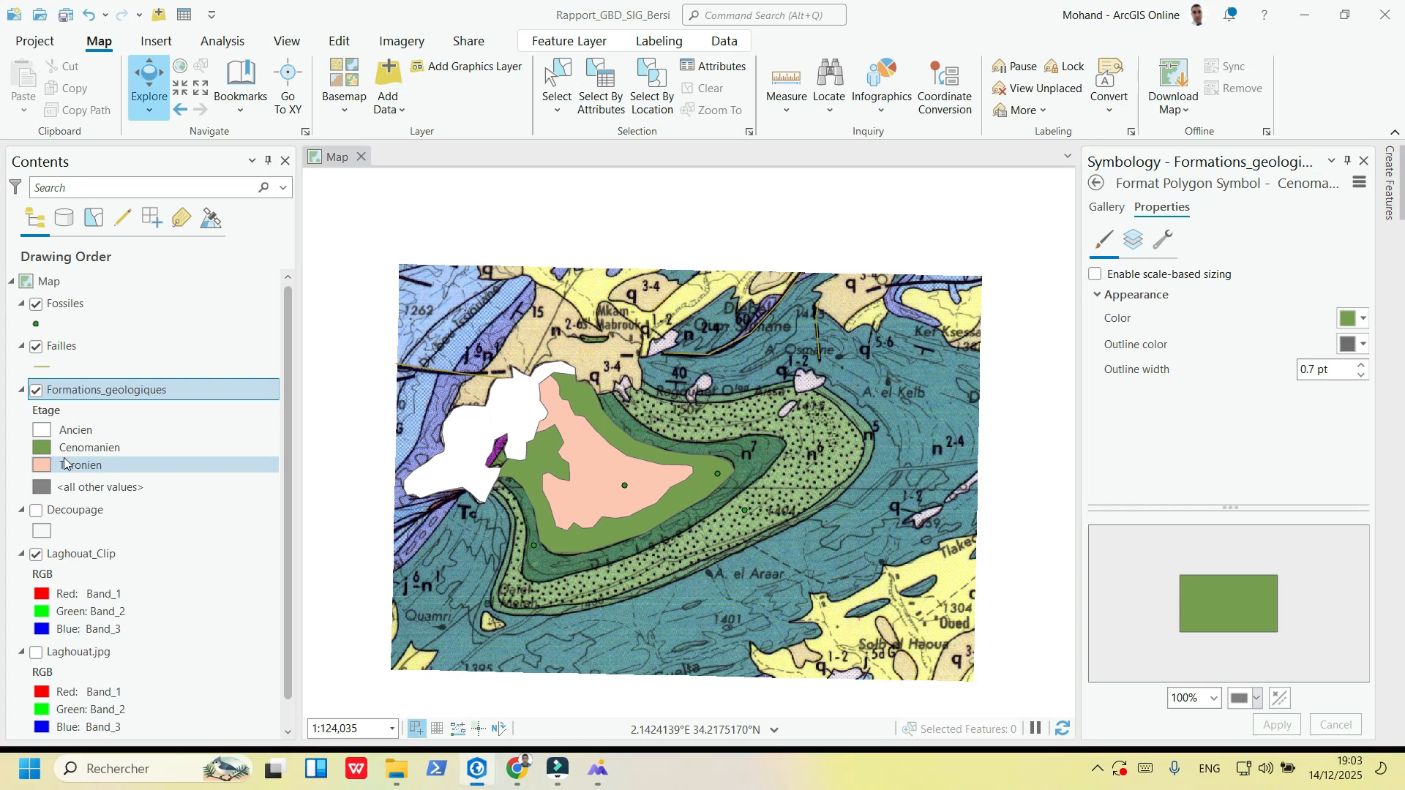
pyautogui.click(1096, 771)
# - Close the stray popup and toggle the formation polygons to compare them with the scan
pyautogui.click(1096, 771)
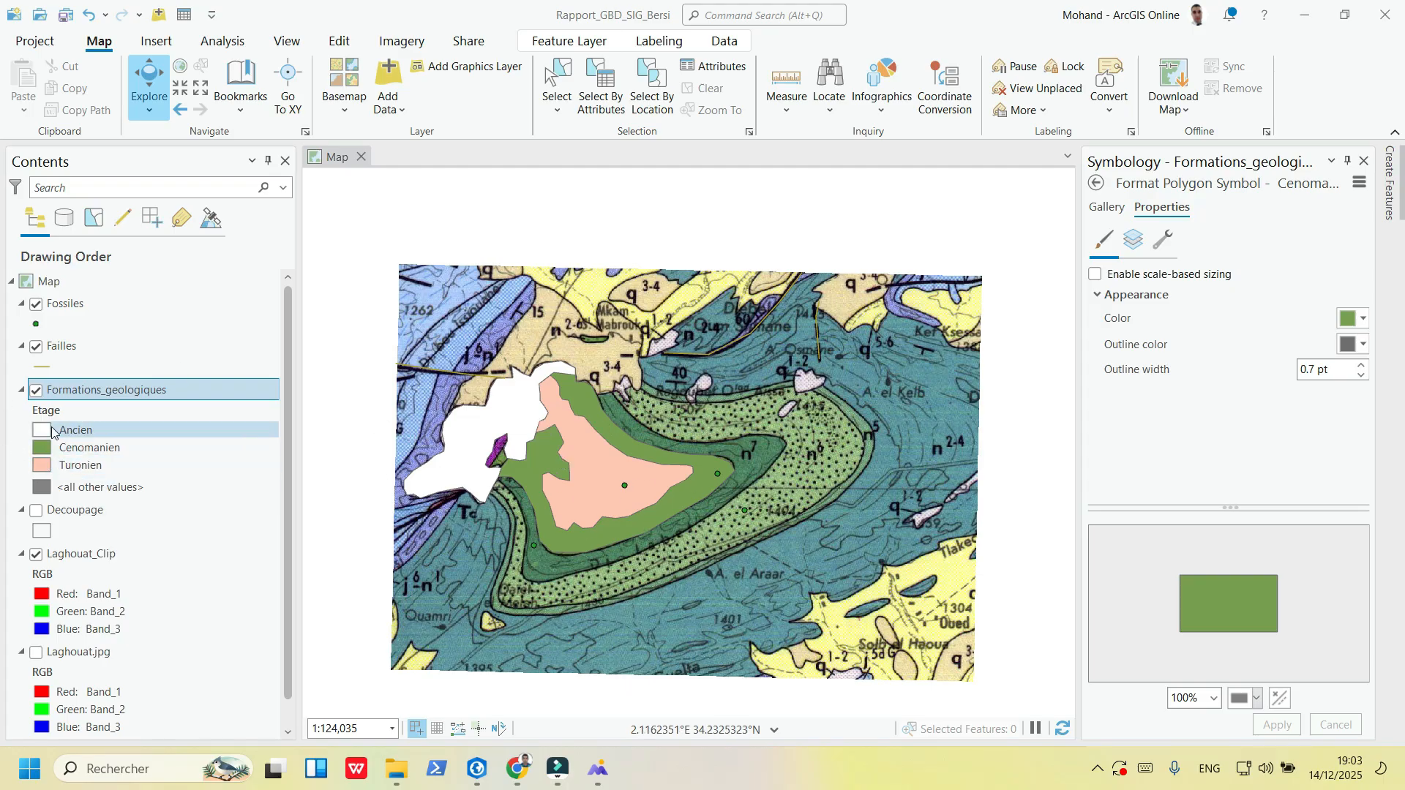
pyautogui.click(37, 391)
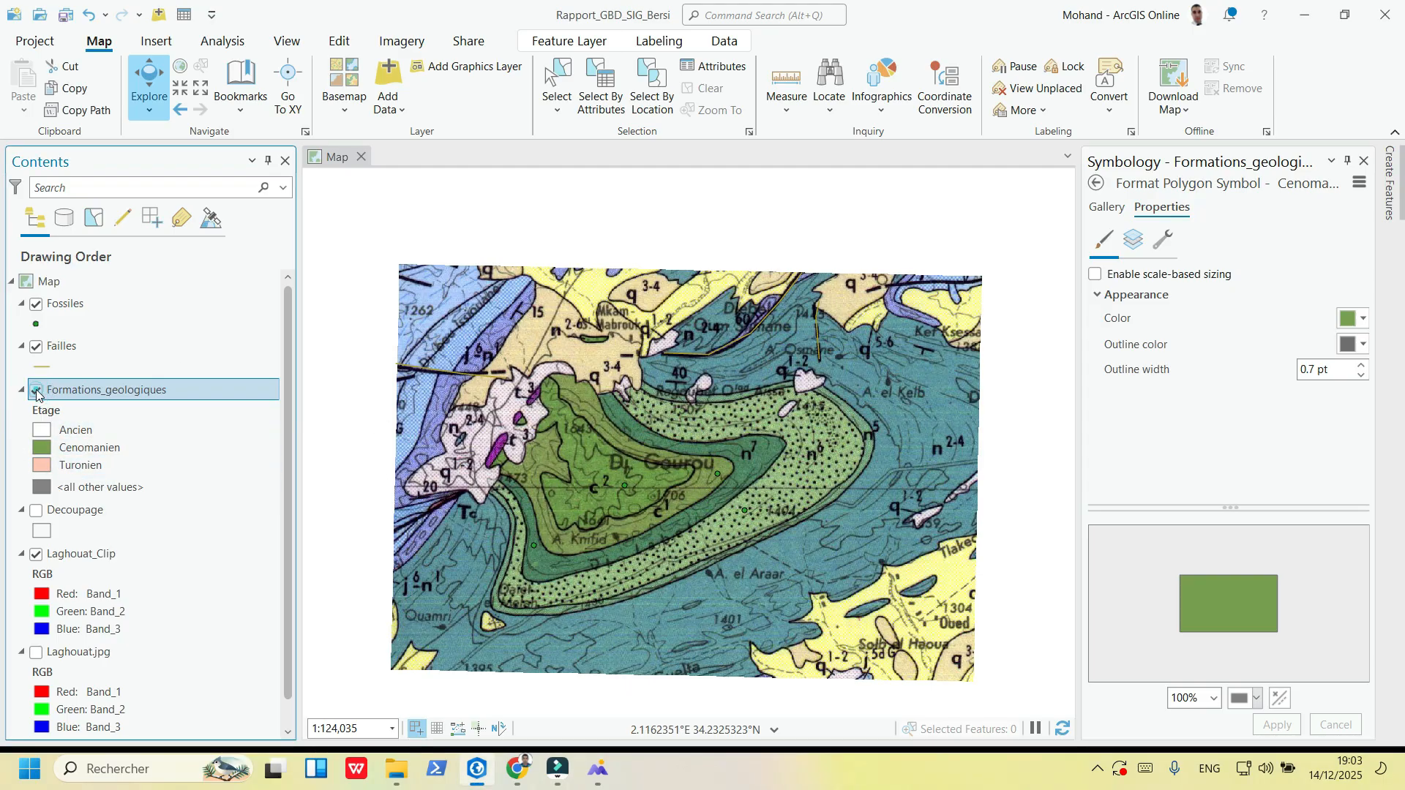
pyautogui.click(37, 390)
pyautogui.click(37, 390)
pyautogui.click(37, 390)
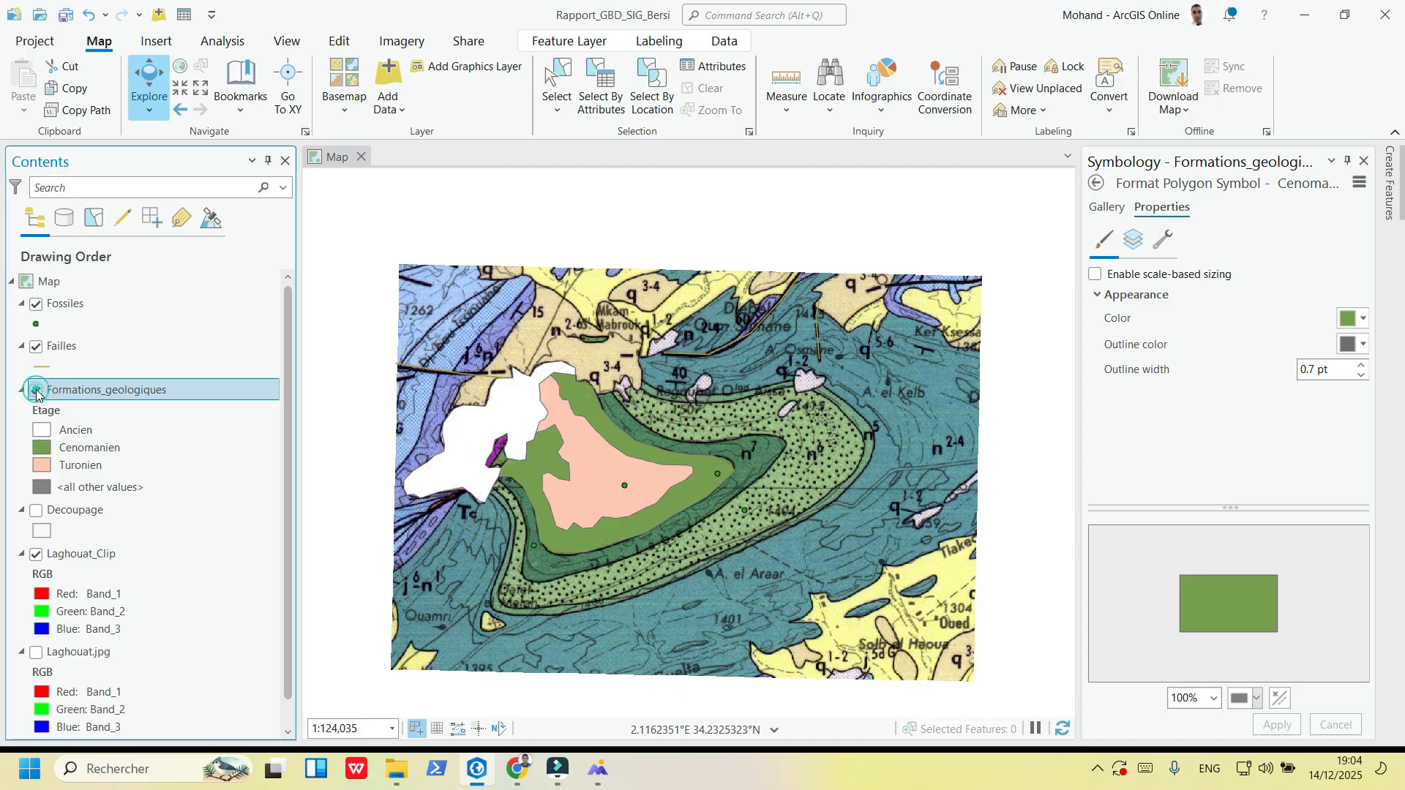
# - Replace the Turonien salmon fill with a green eyedropped from the scanned map
pyautogui.click(77, 467)
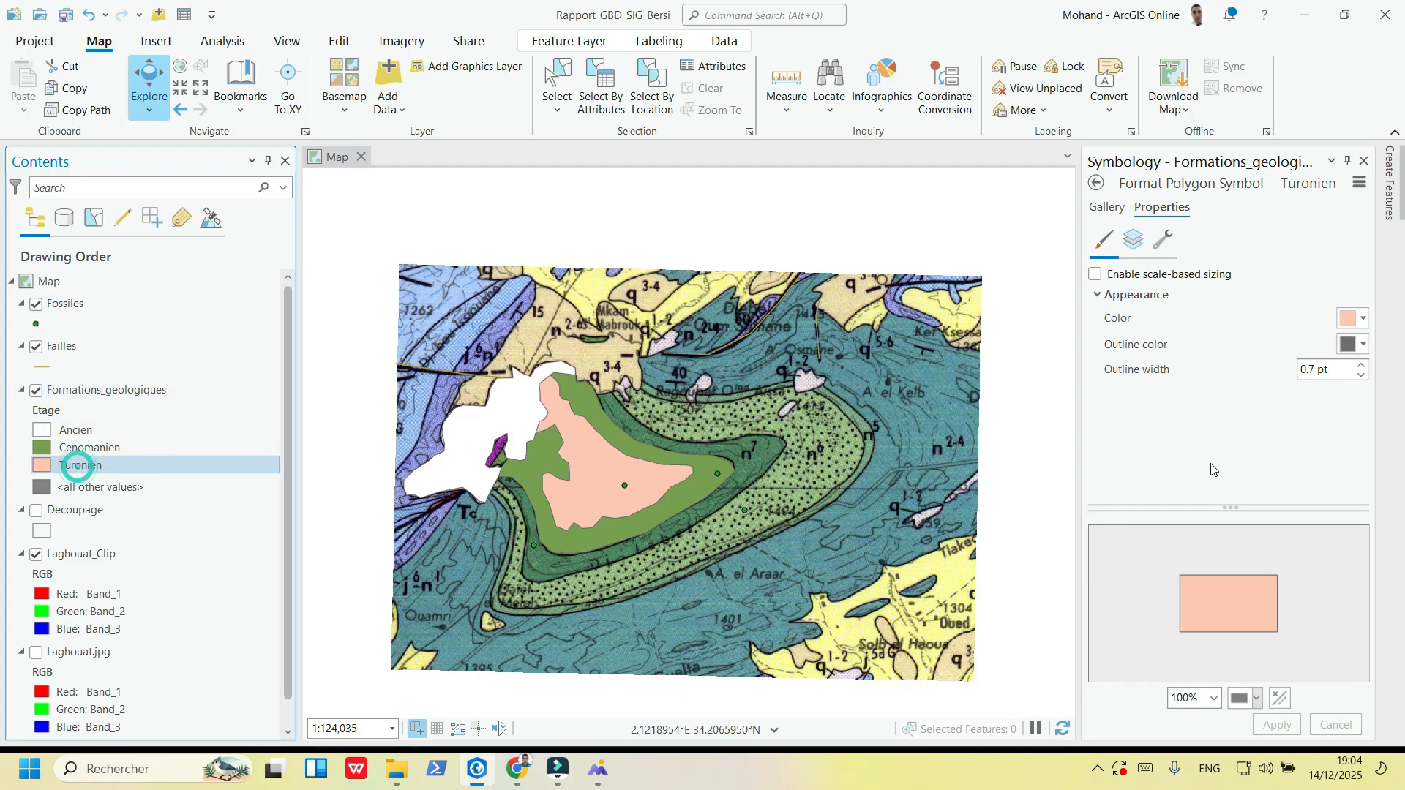
pyautogui.click(1362, 322)
pyautogui.click(36, 407)
pyautogui.click(36, 390)
pyautogui.click(1363, 344)
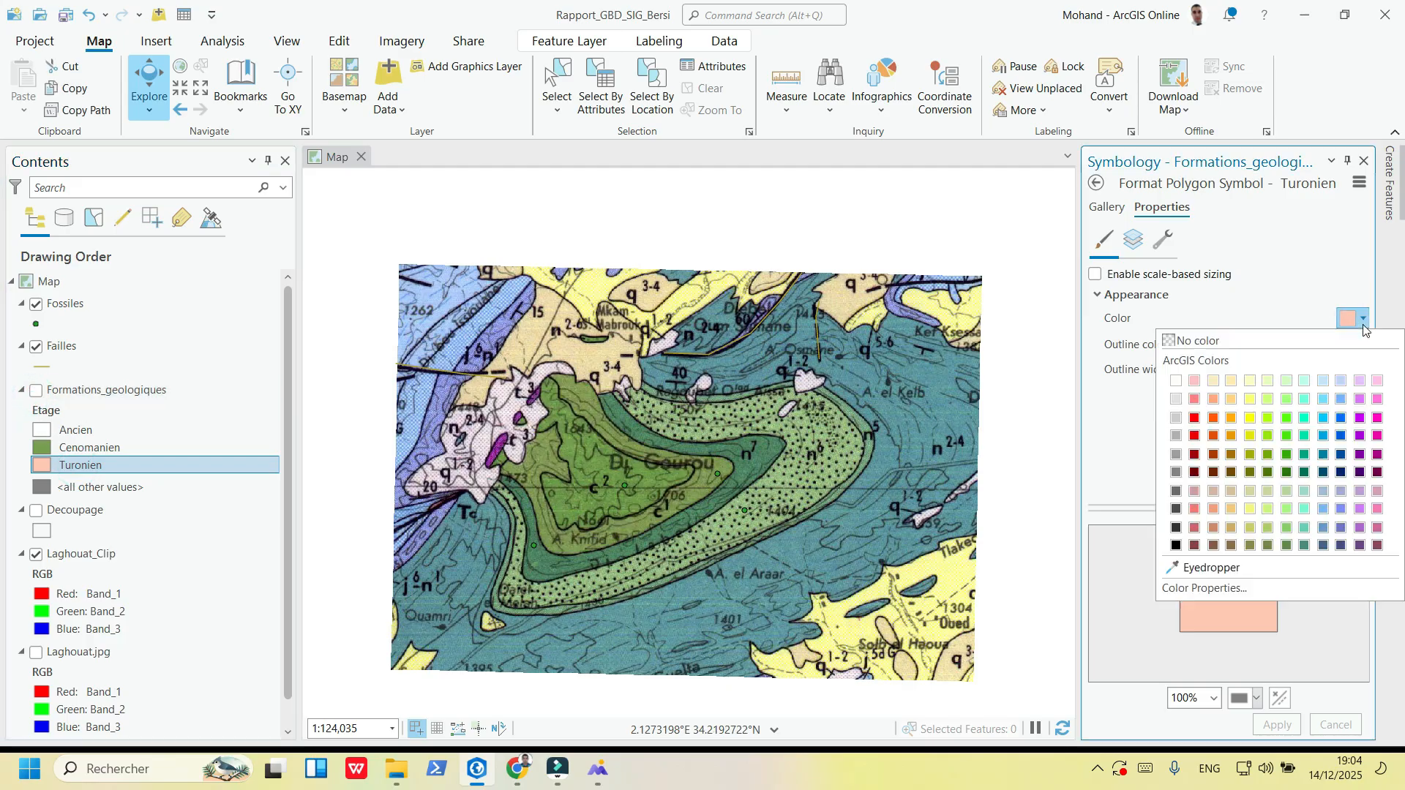
pyautogui.click(1205, 569)
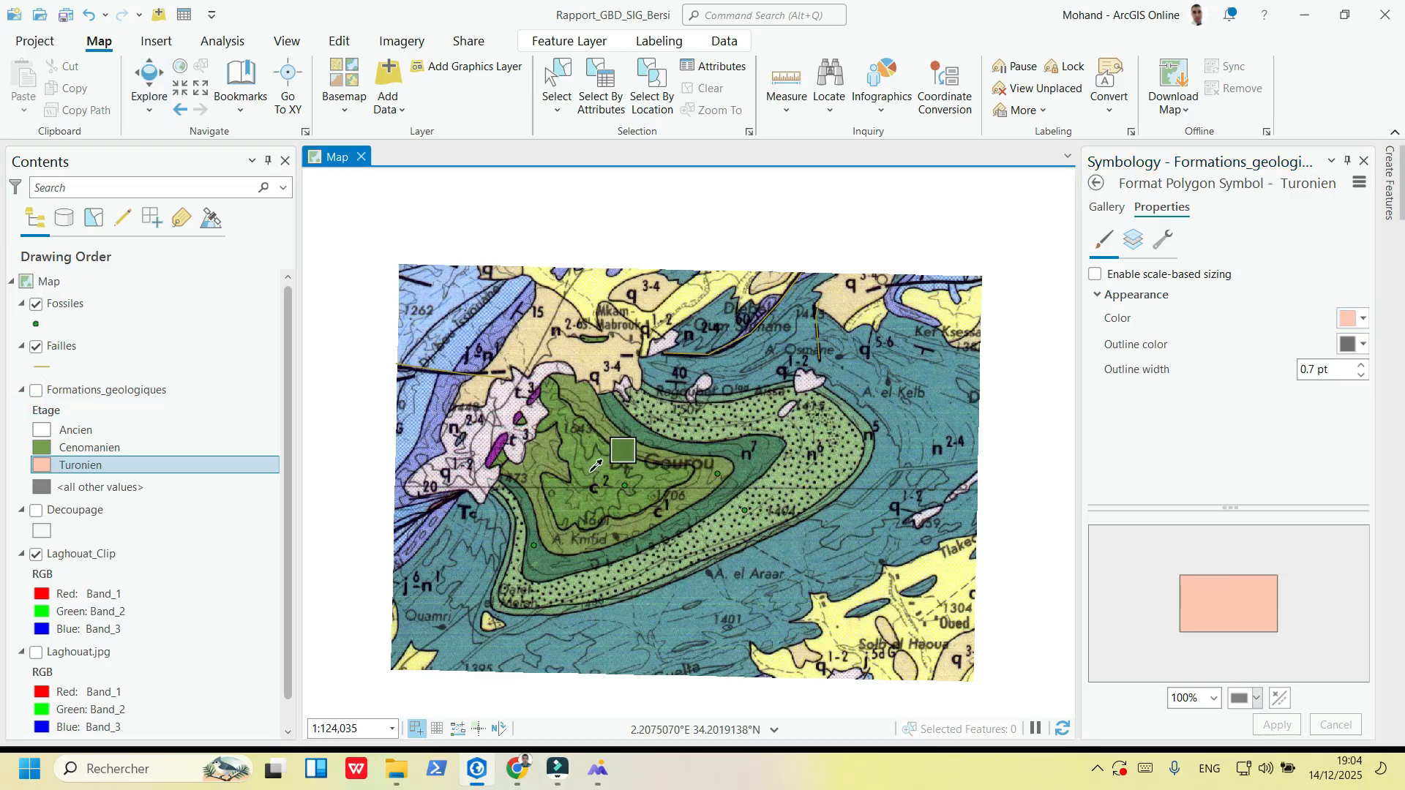
pyautogui.click(597, 467)
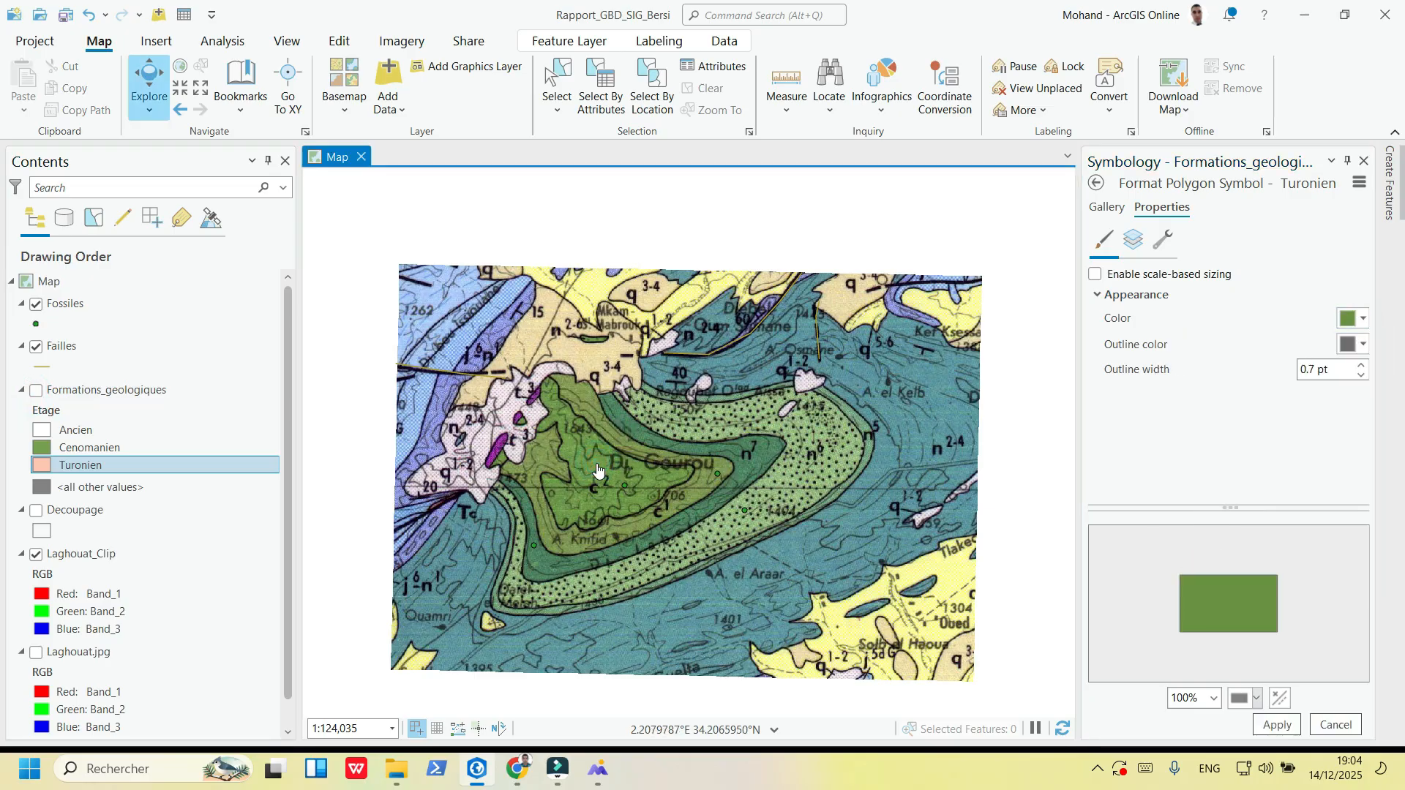
pyautogui.click(1287, 729)
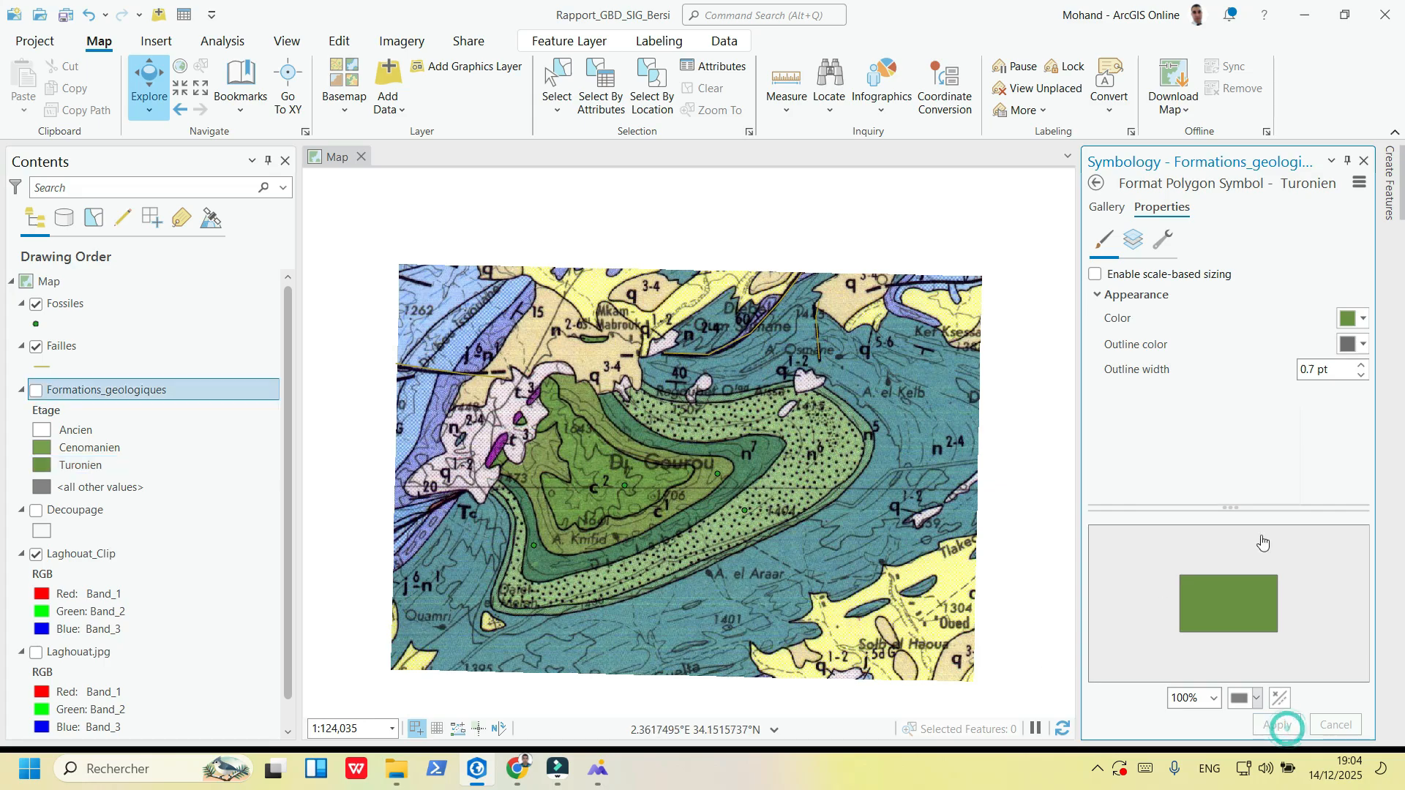
pyautogui.click(44, 447)
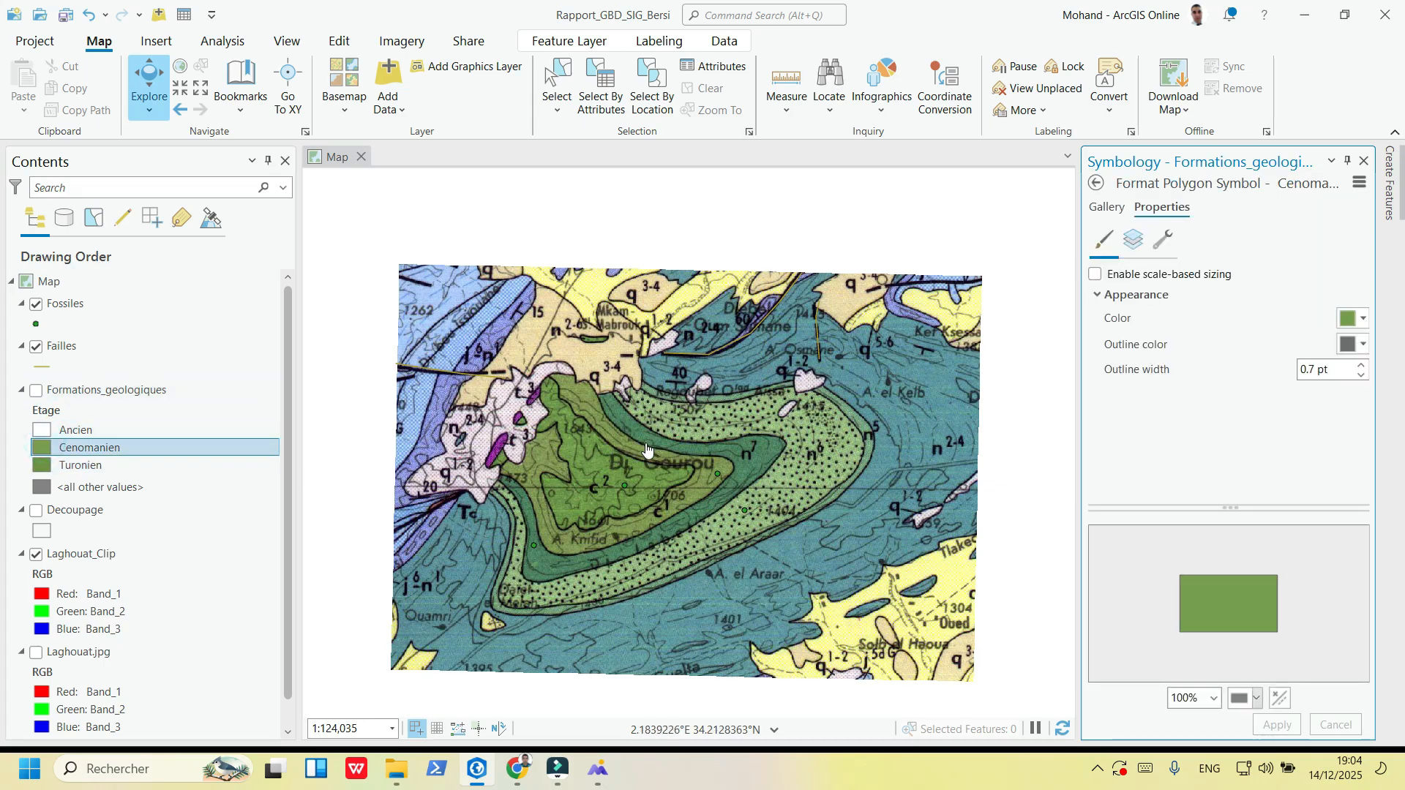
# - Resample a darker olive from the scan for the Cenomanien fill
pyautogui.click(1363, 321)
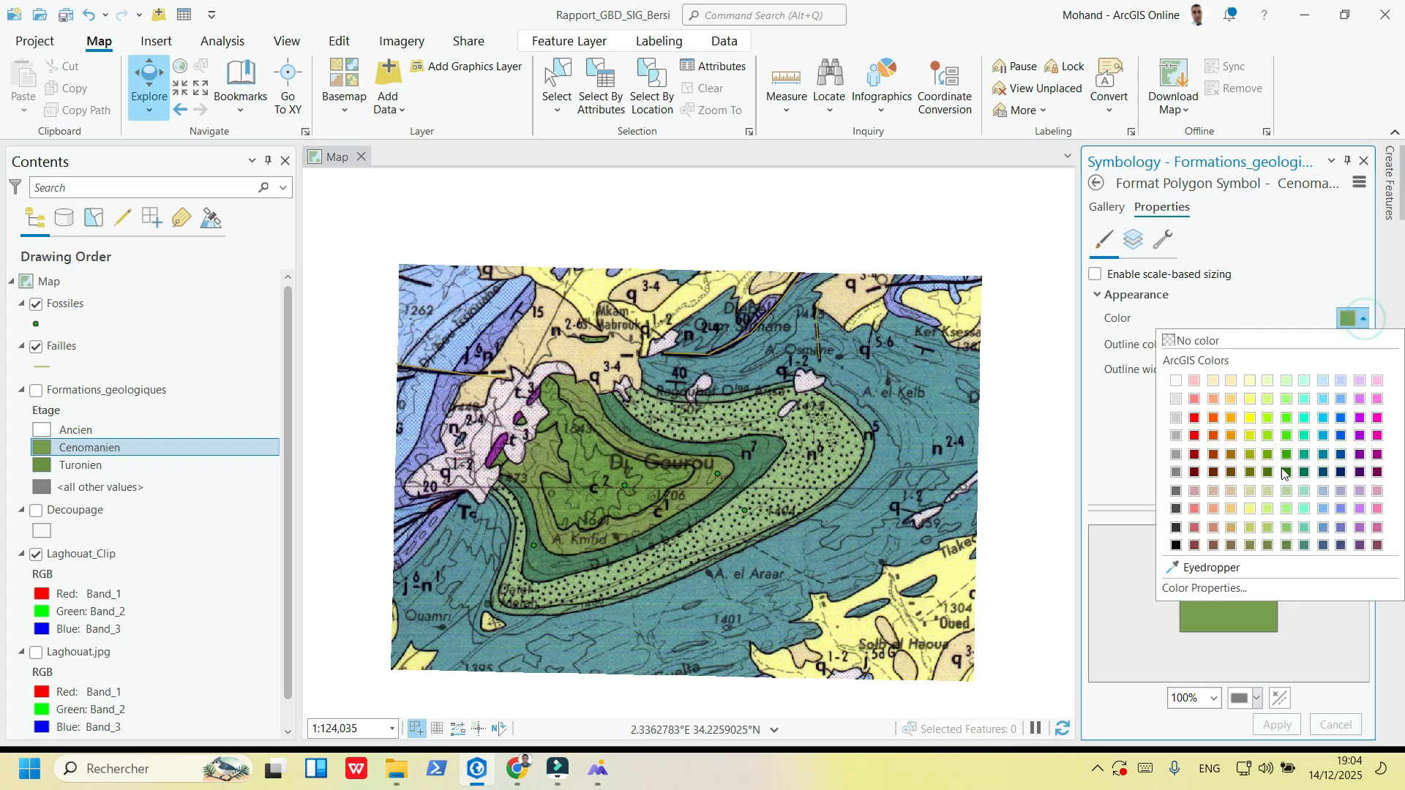
pyautogui.click(1210, 568)
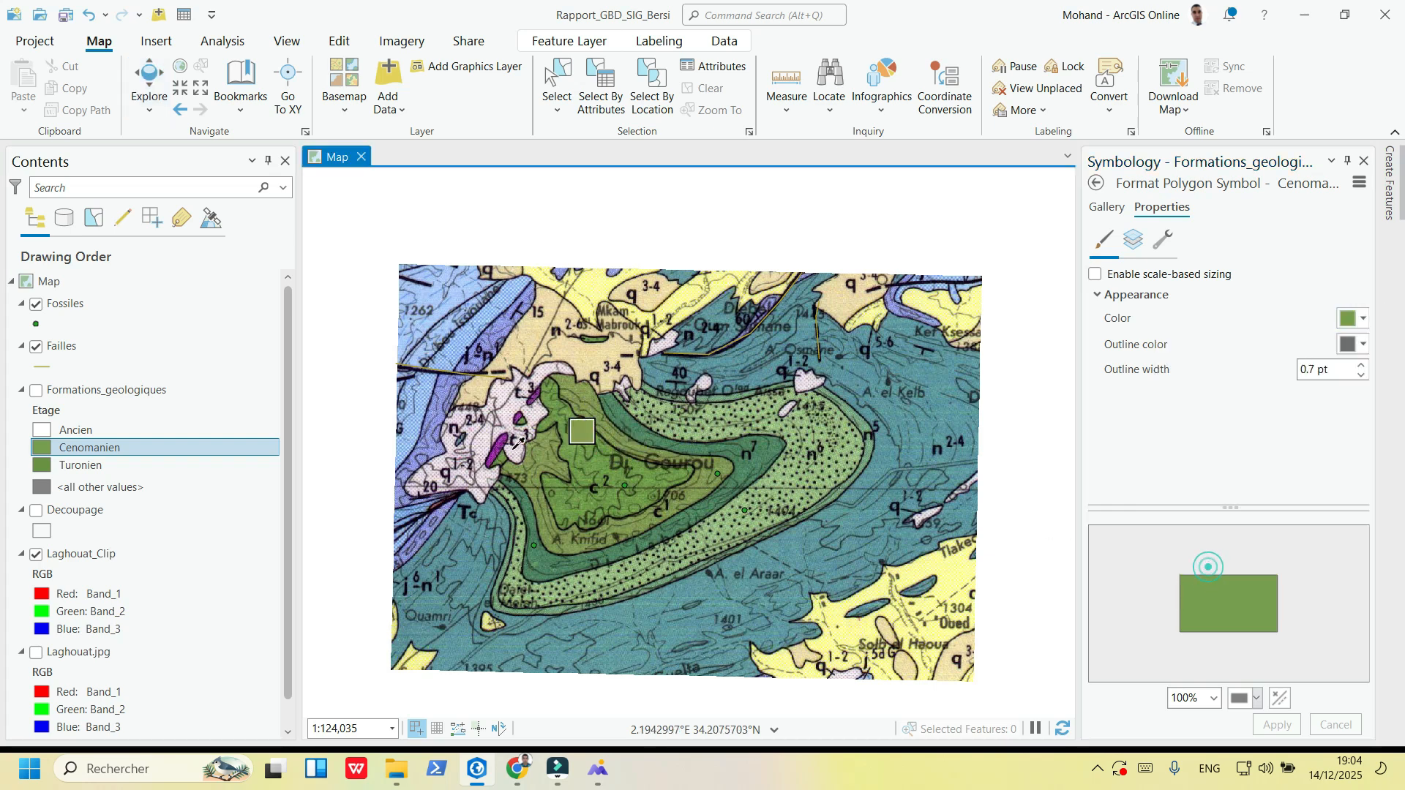
pyautogui.click(585, 395)
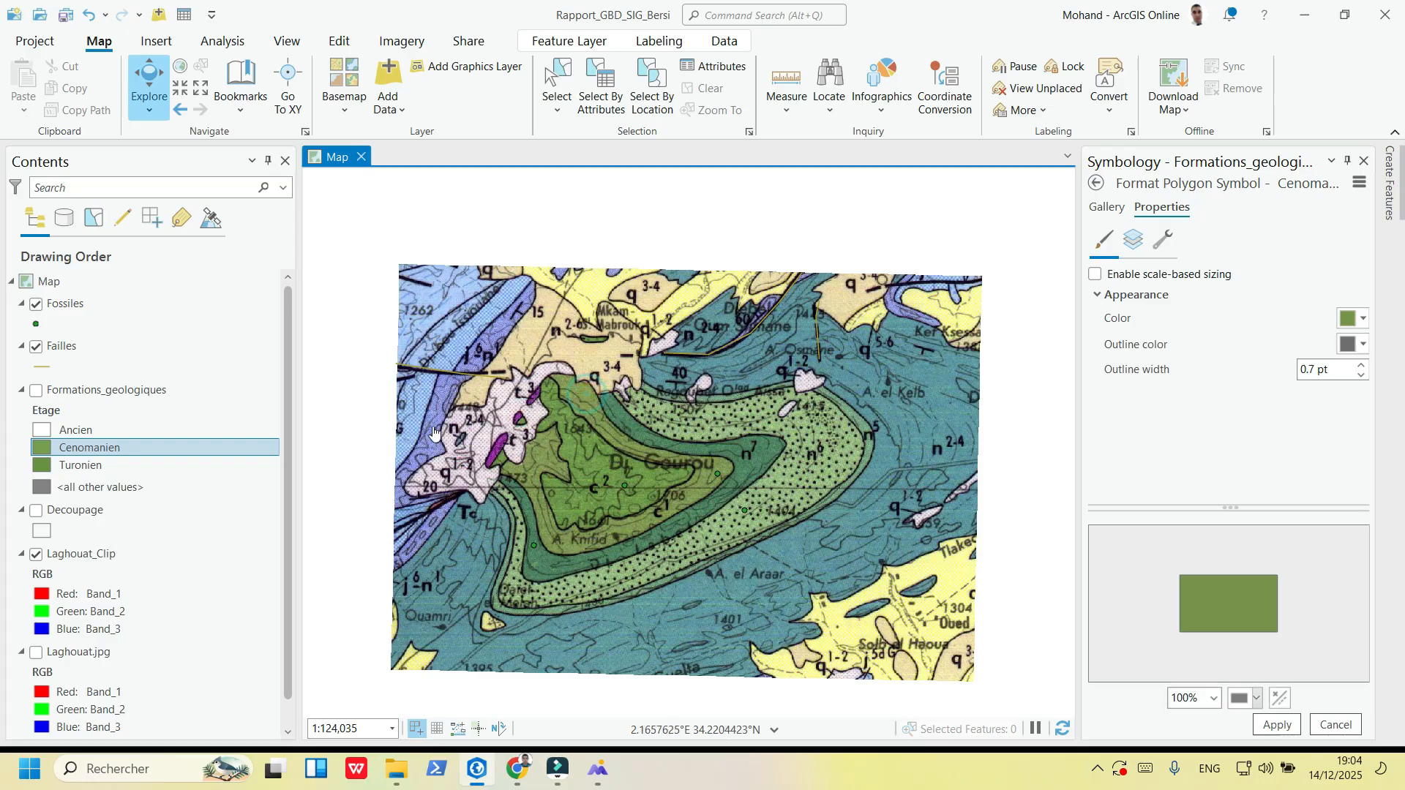
pyautogui.click(1273, 726)
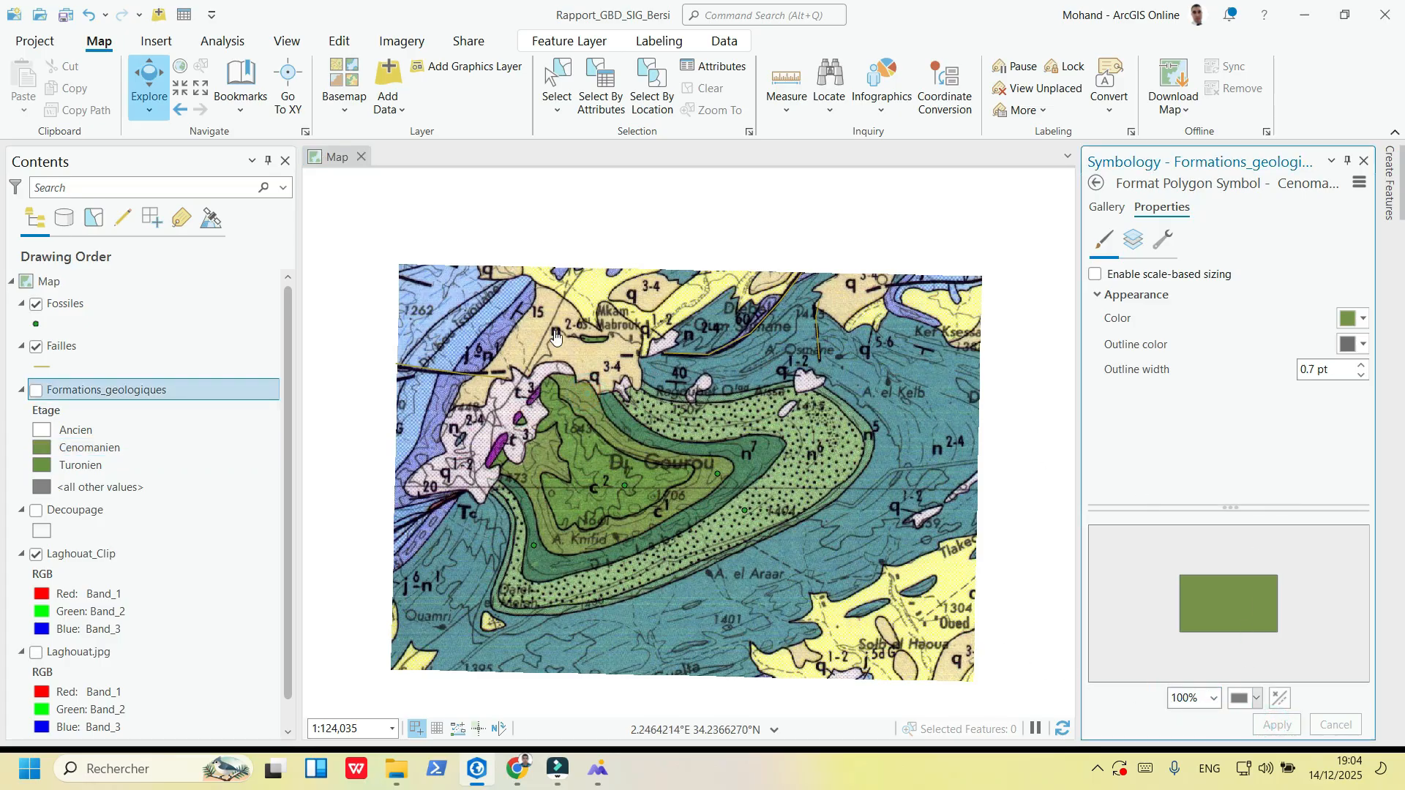
pyautogui.click(1359, 320)
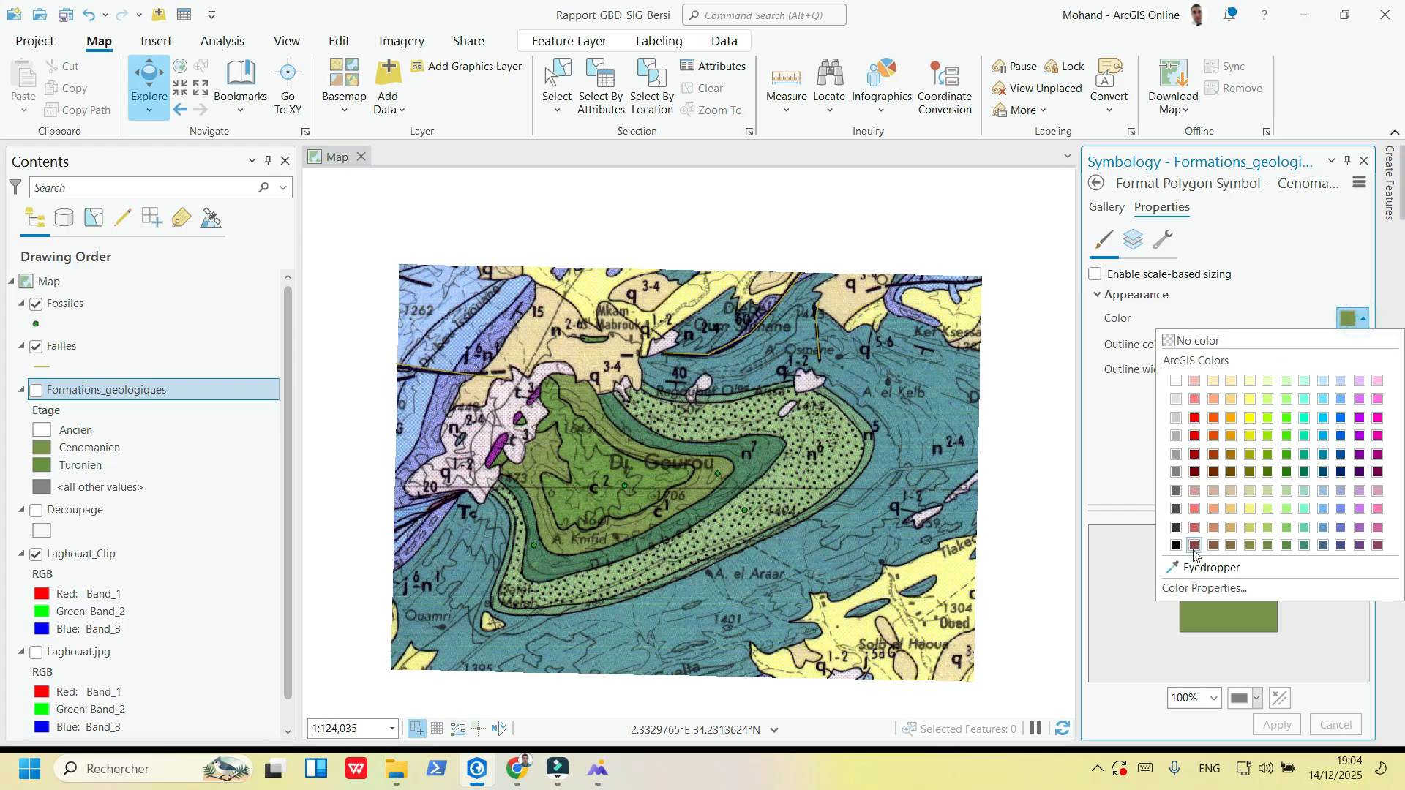
pyautogui.click(1195, 566)
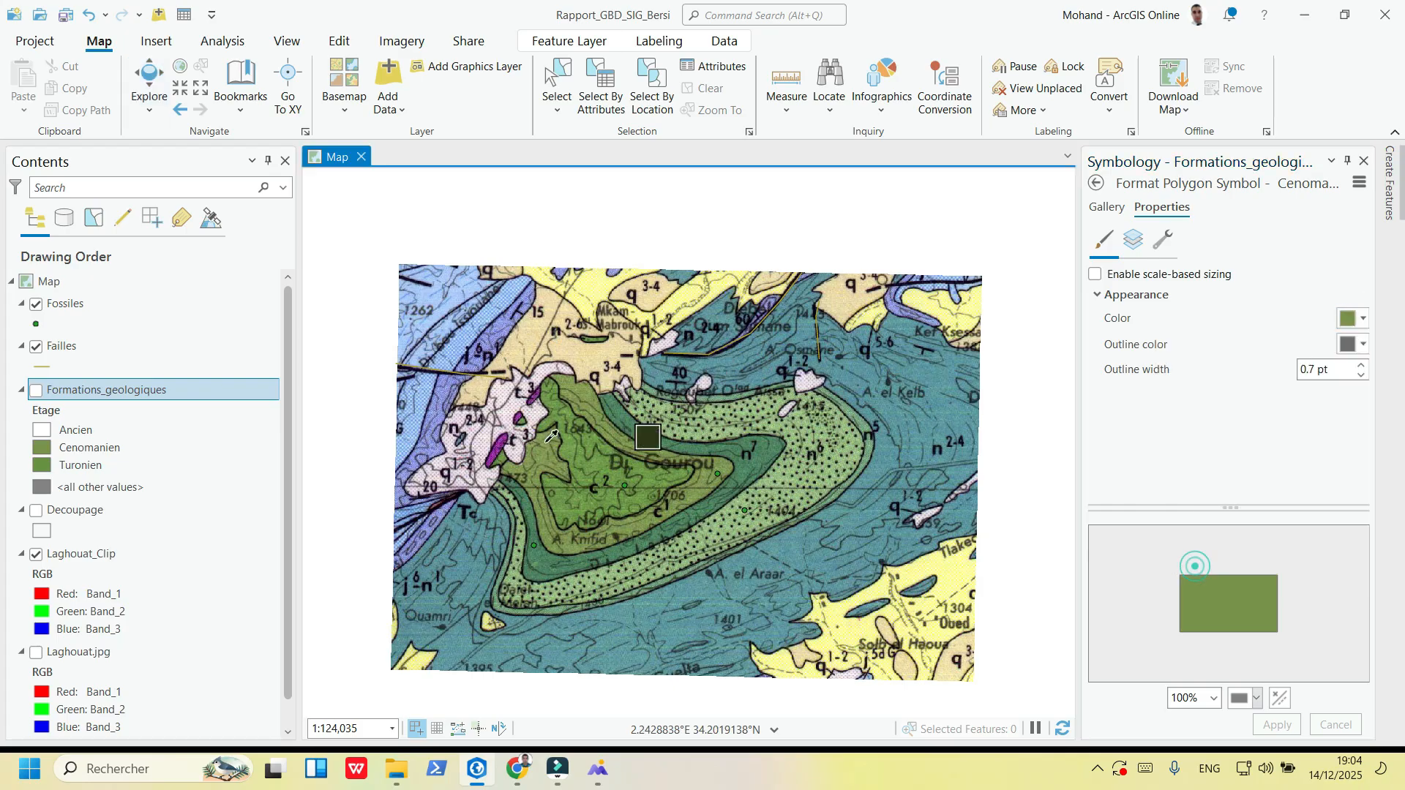
pyautogui.click(596, 399)
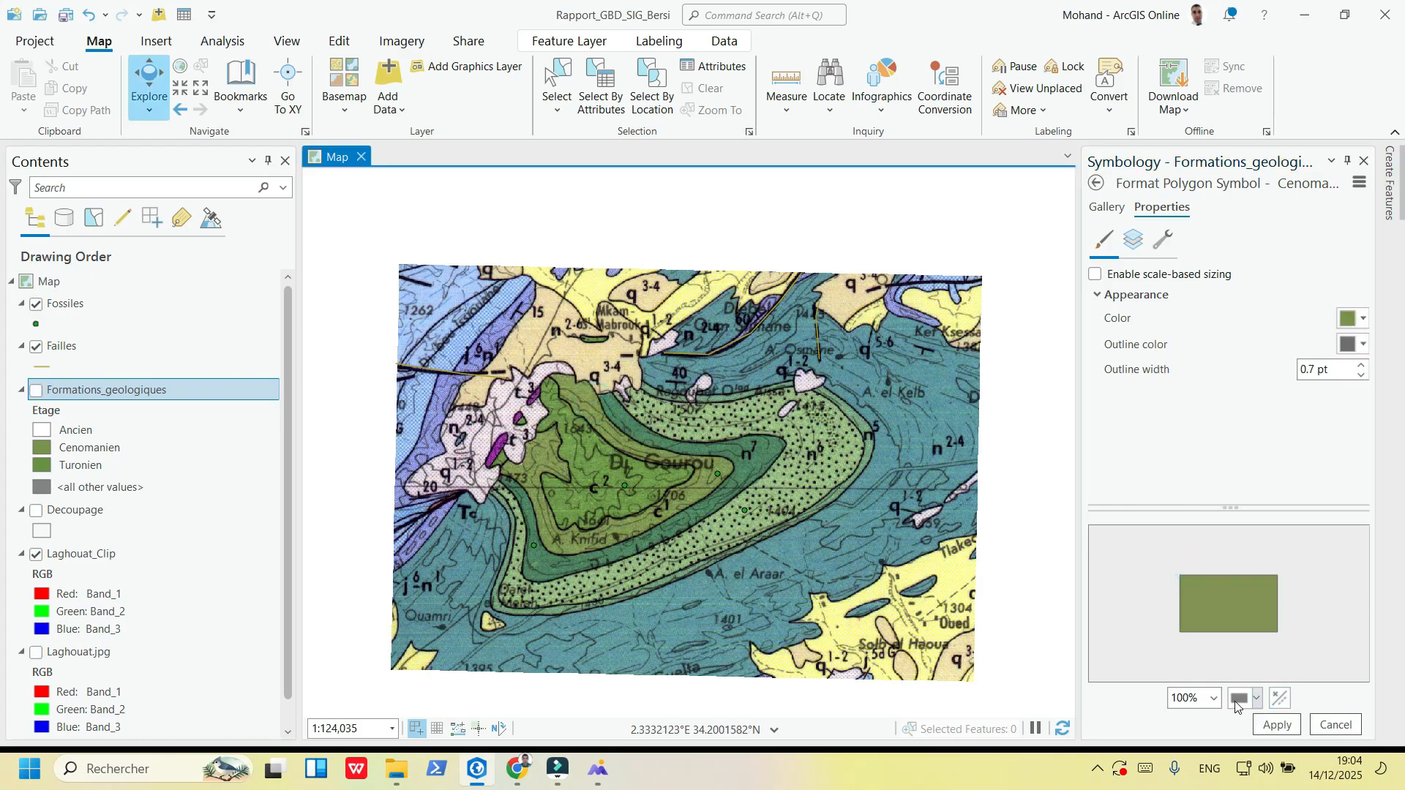
pyautogui.click(1274, 725)
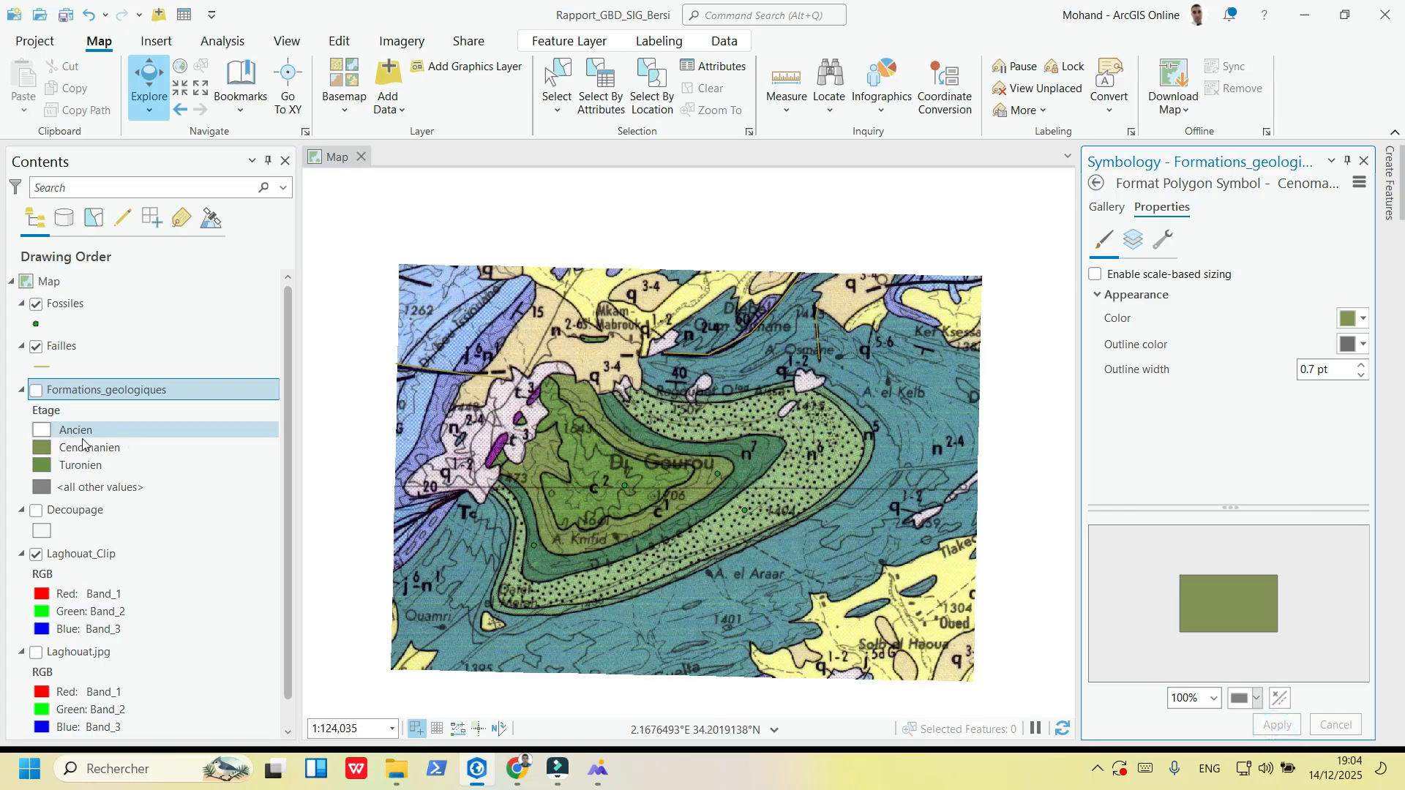
# - Resample a lighter green from the scan for the Turonien fill
pyautogui.click(47, 465)
pyautogui.click(1357, 319)
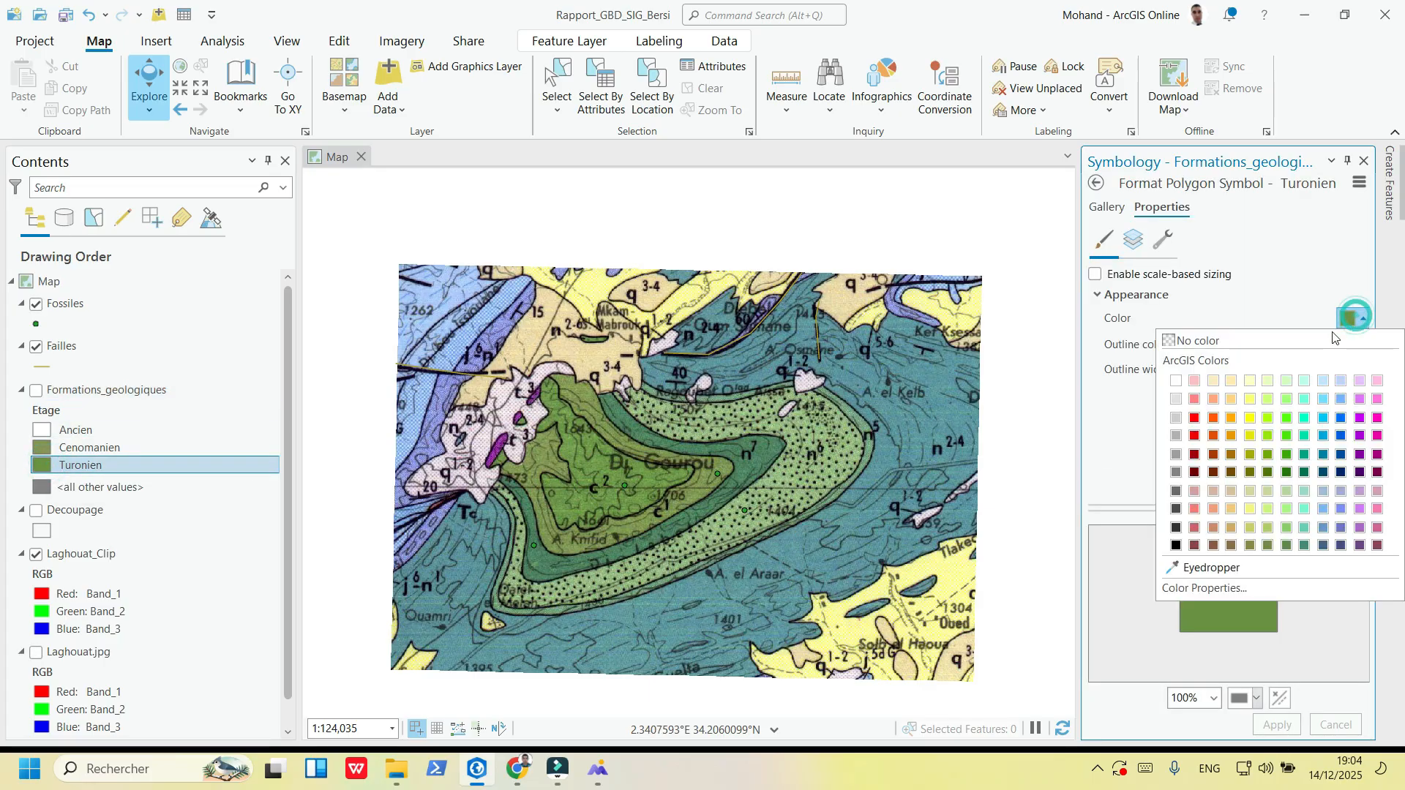
pyautogui.click(1258, 565)
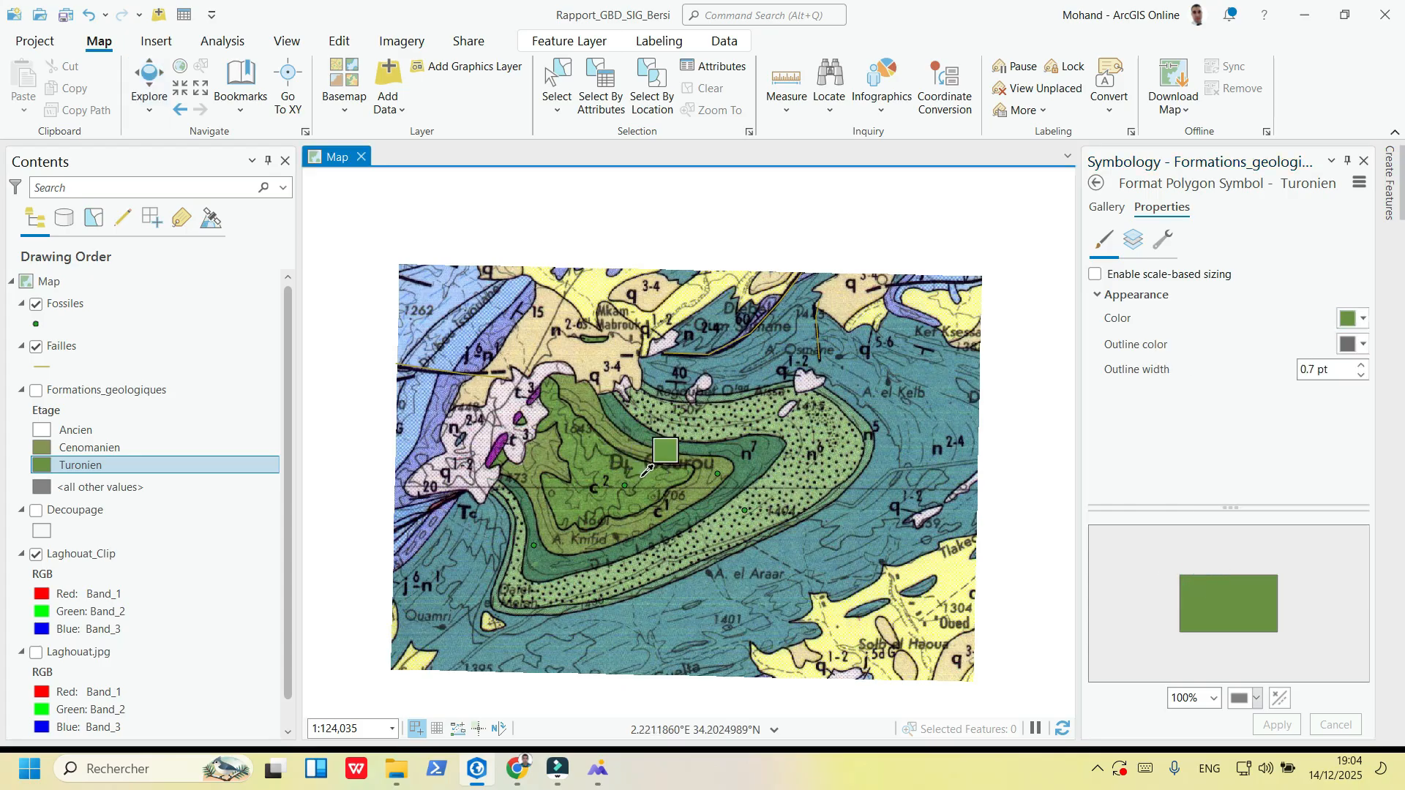
pyautogui.click(647, 480)
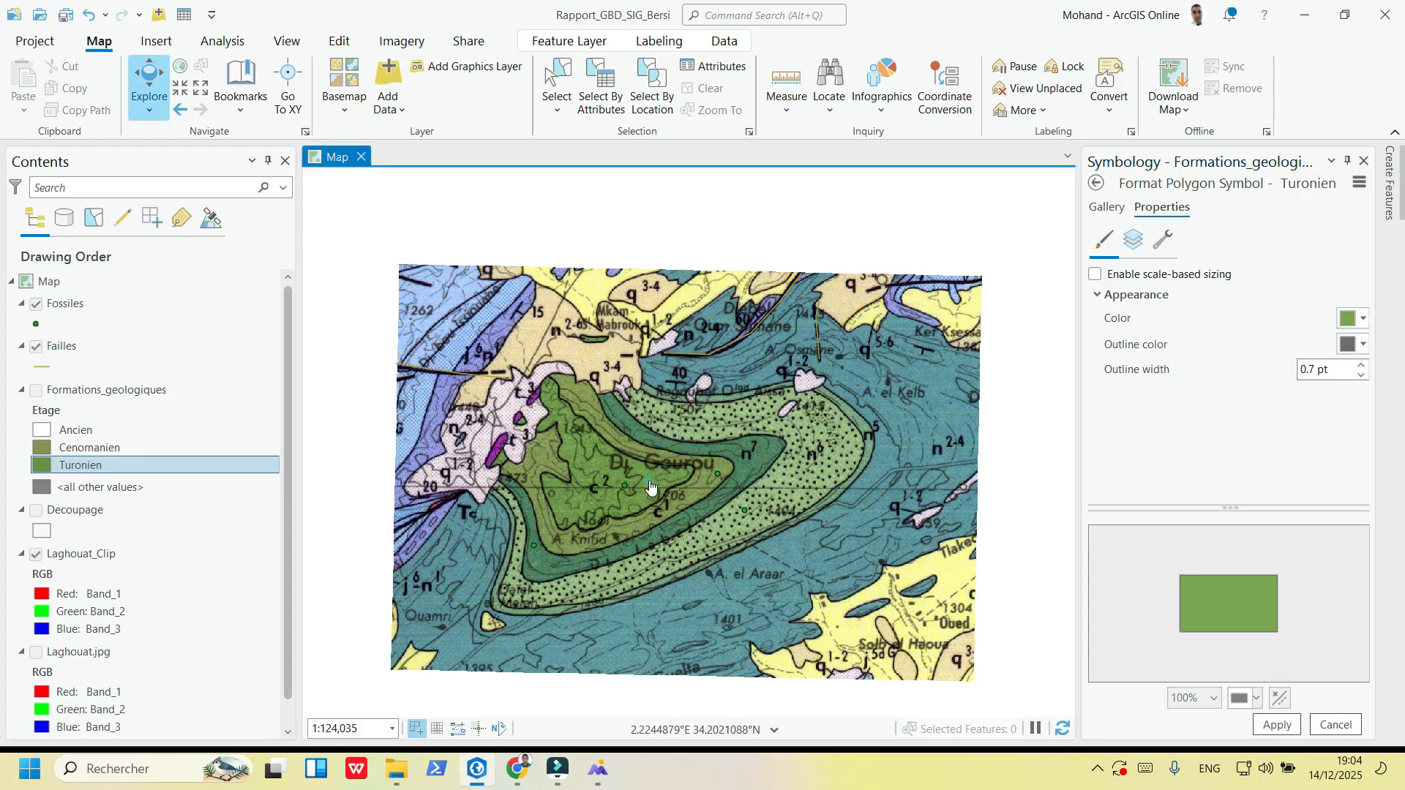
pyautogui.click(1279, 725)
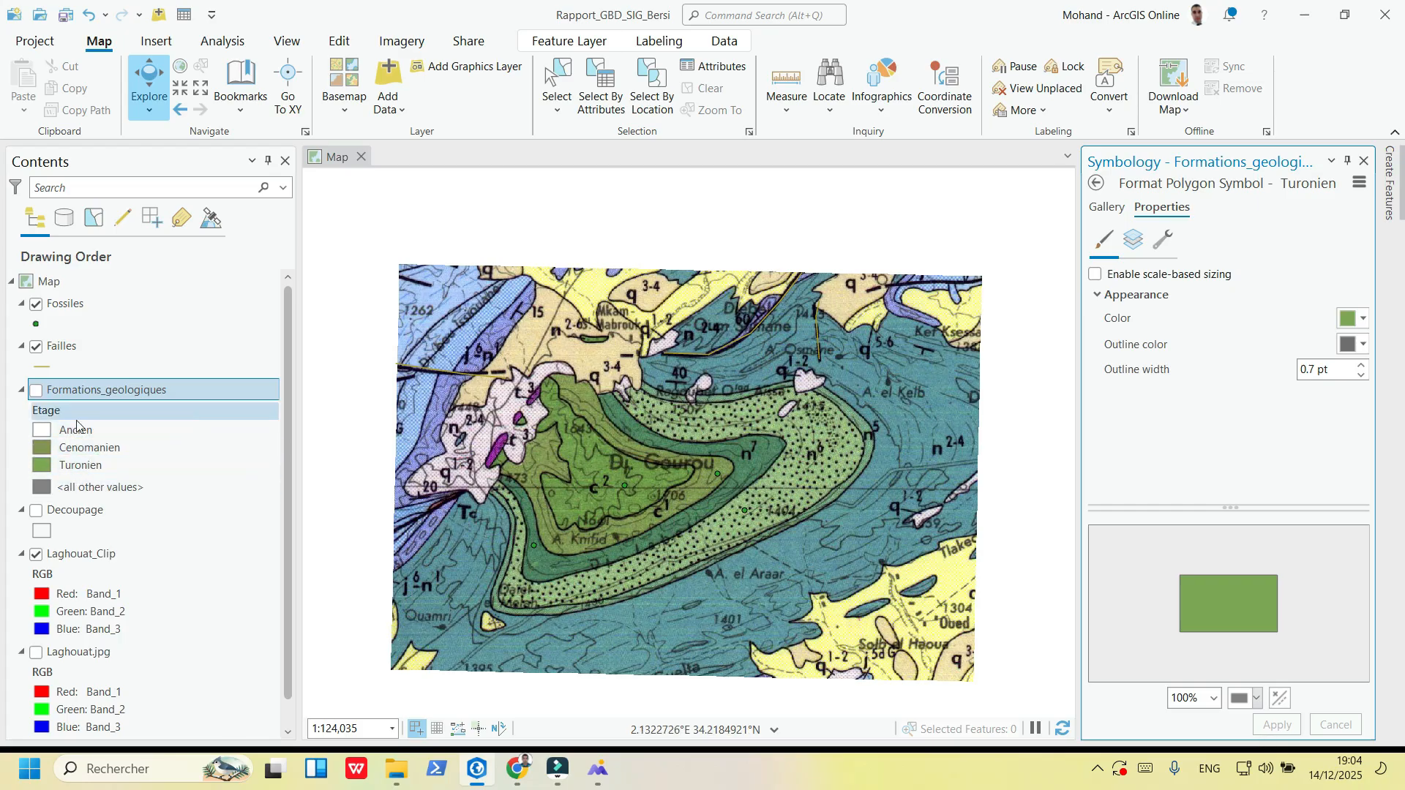
# - Turn Formations_geologiques on and turn the Laghouat_Clip scan off
pyautogui.click(35, 390)
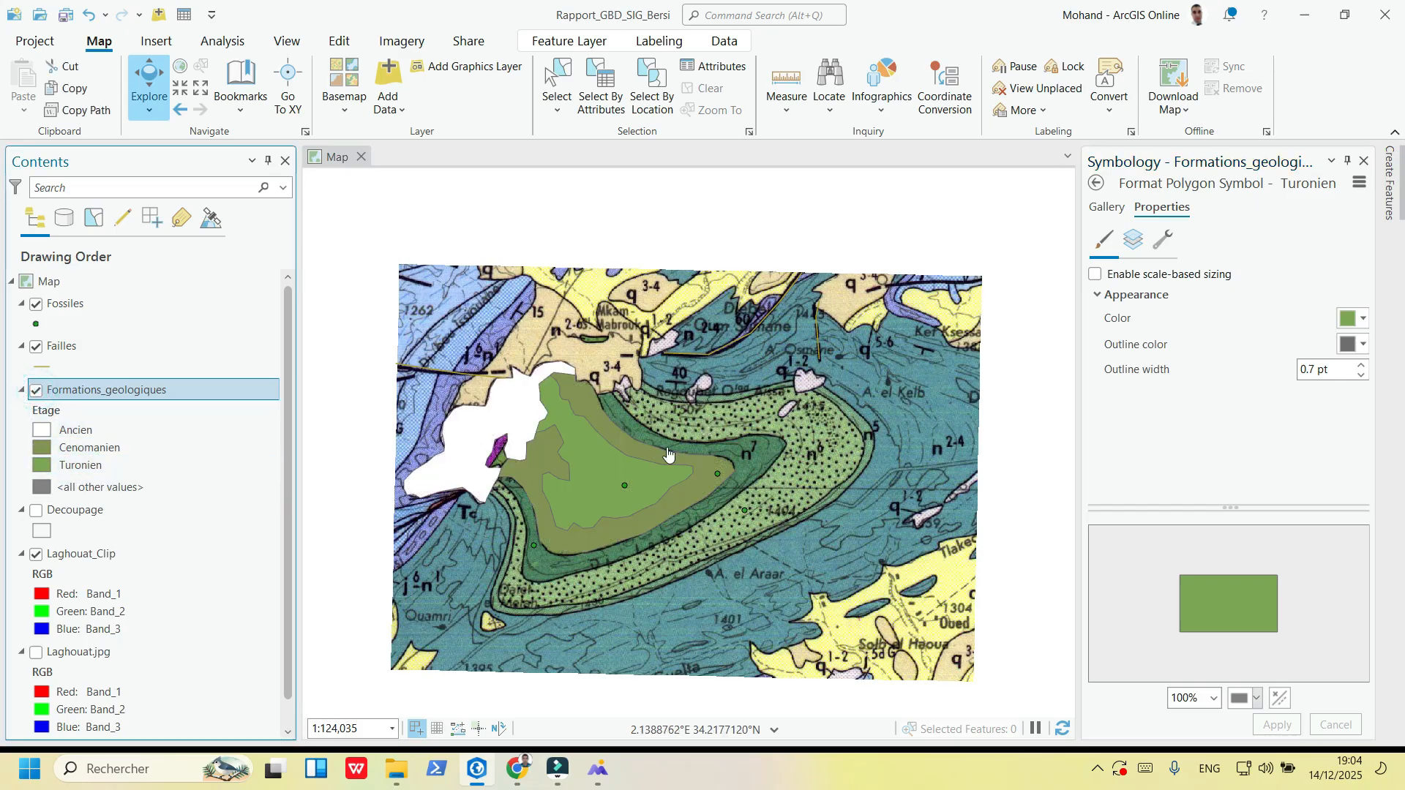
pyautogui.click(37, 554)
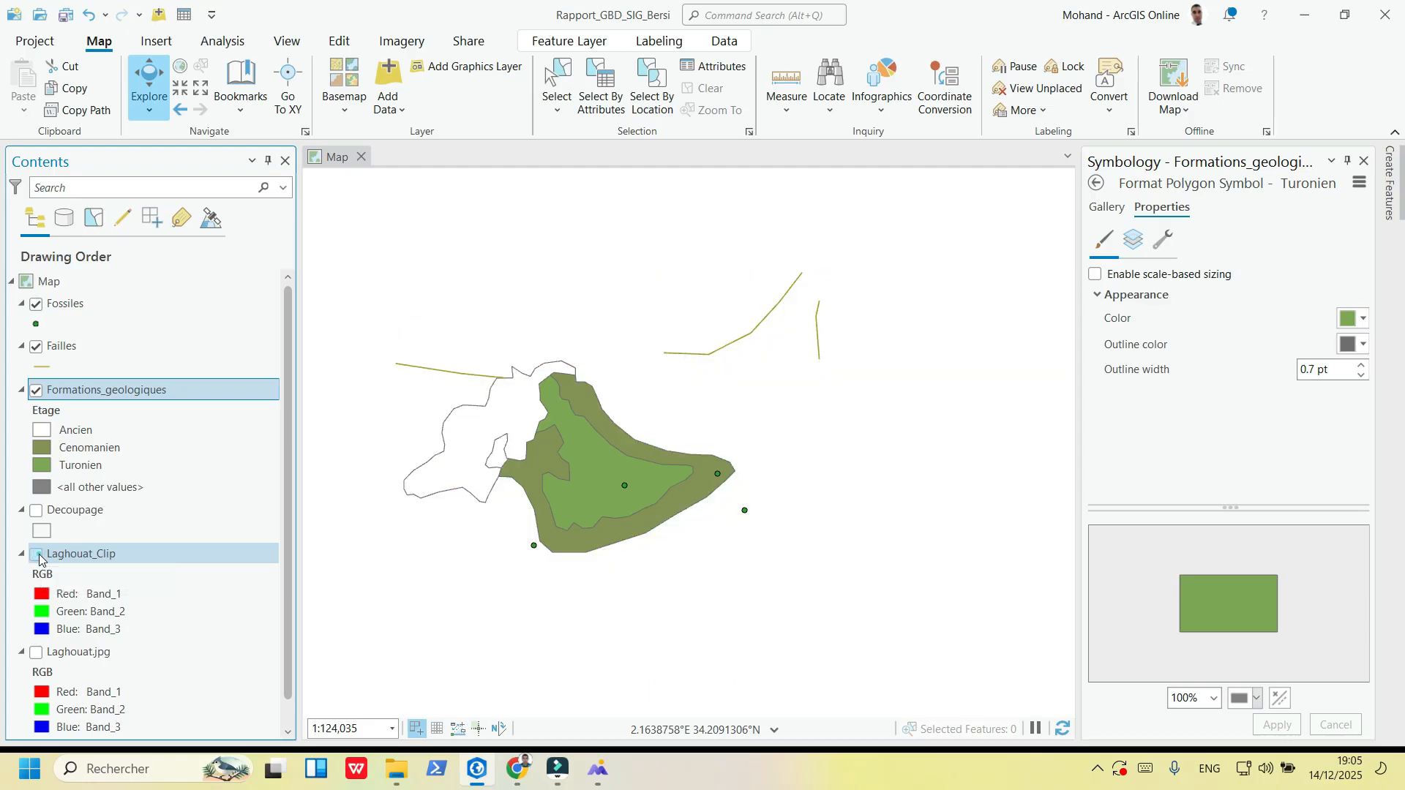
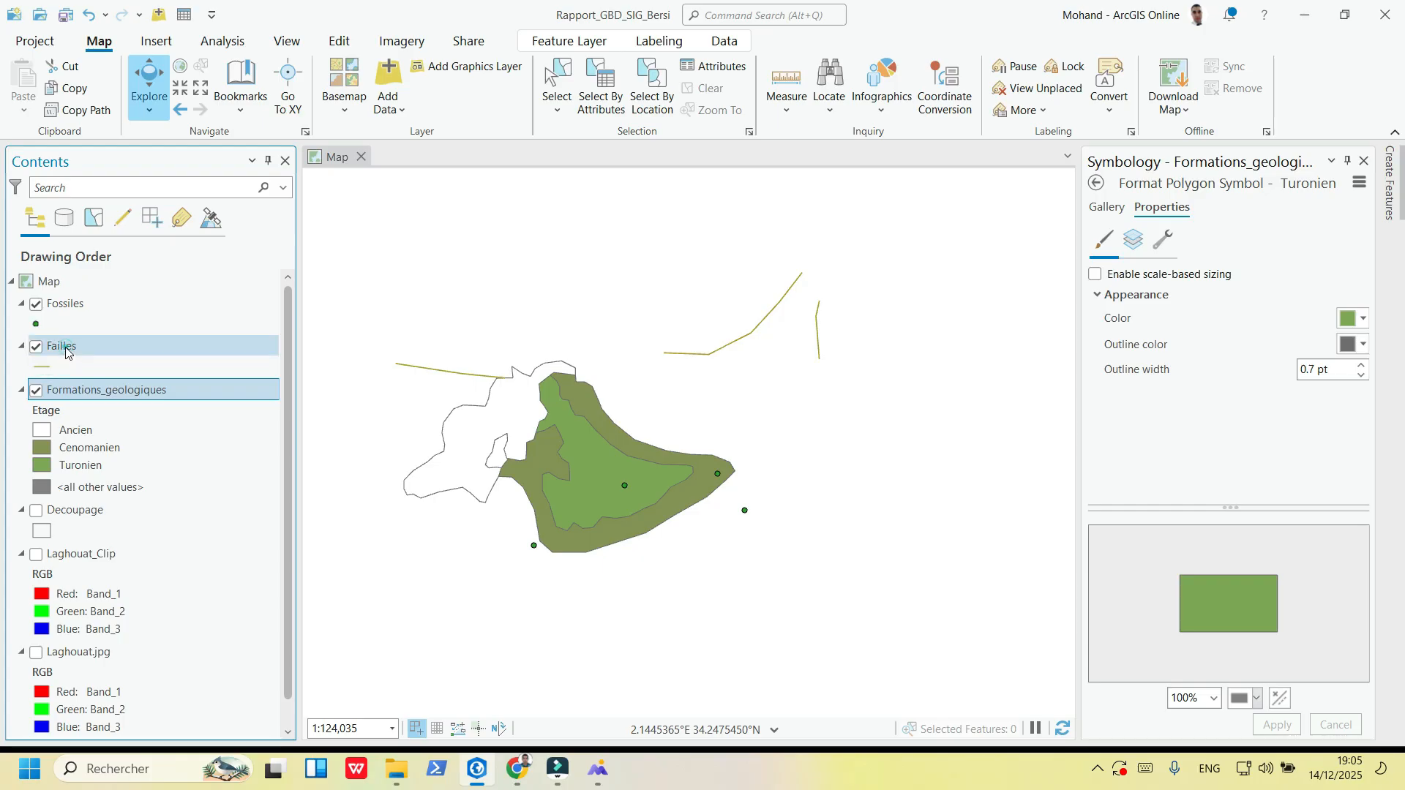
# - Open the Failles layer's symbology and set Primary symbology to Unique Values
pyautogui.click(65, 352)
pyautogui.rightClick(65, 352)
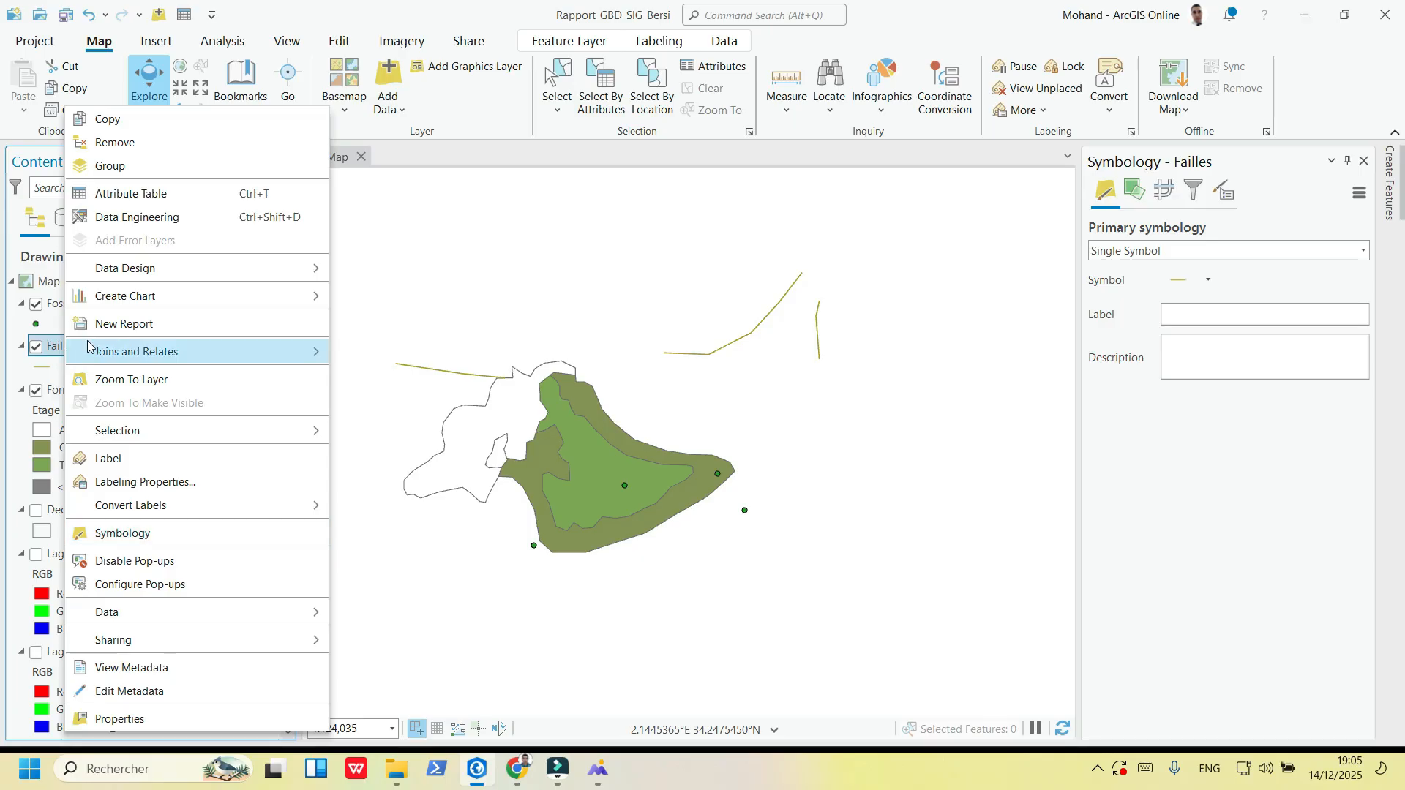
pyautogui.click(54, 354)
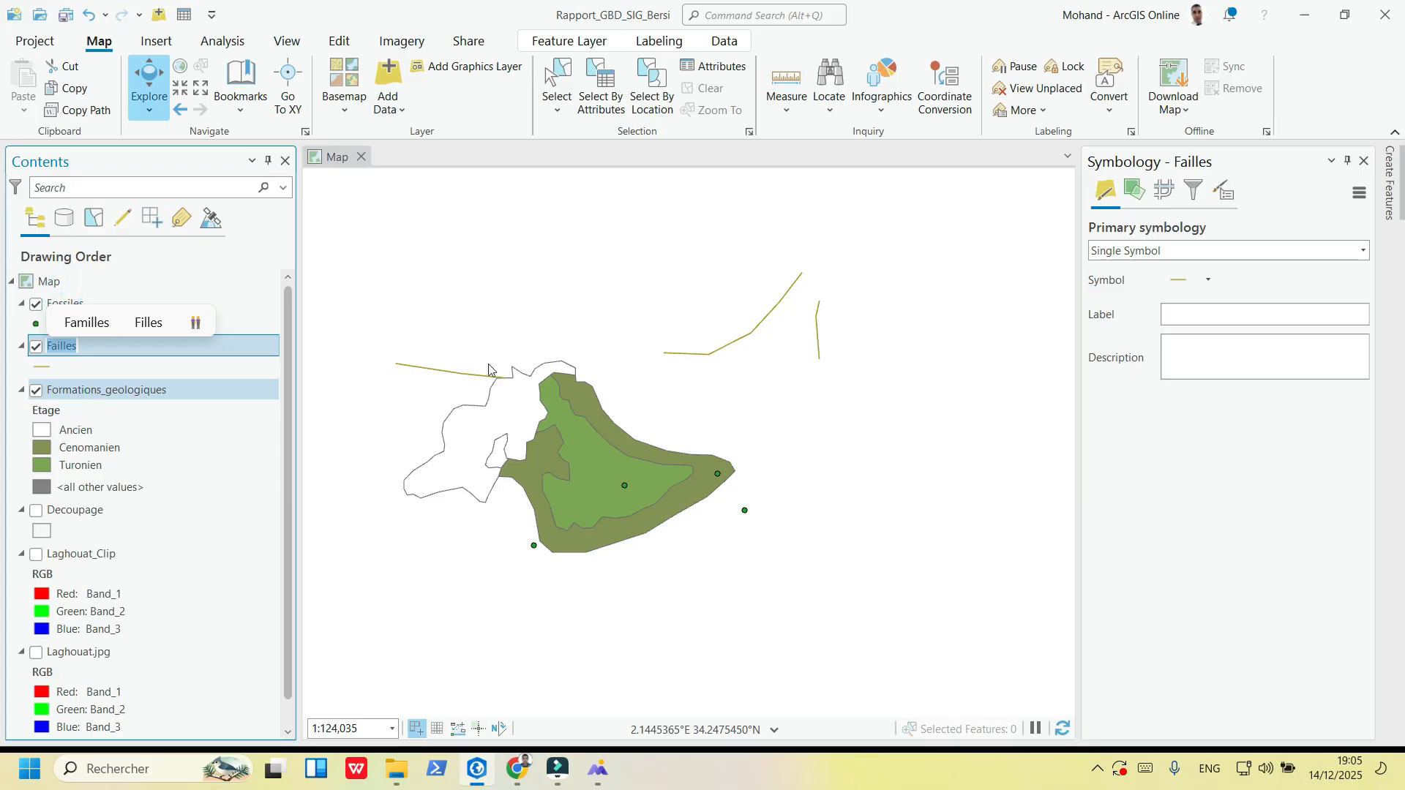
pyautogui.click(84, 390)
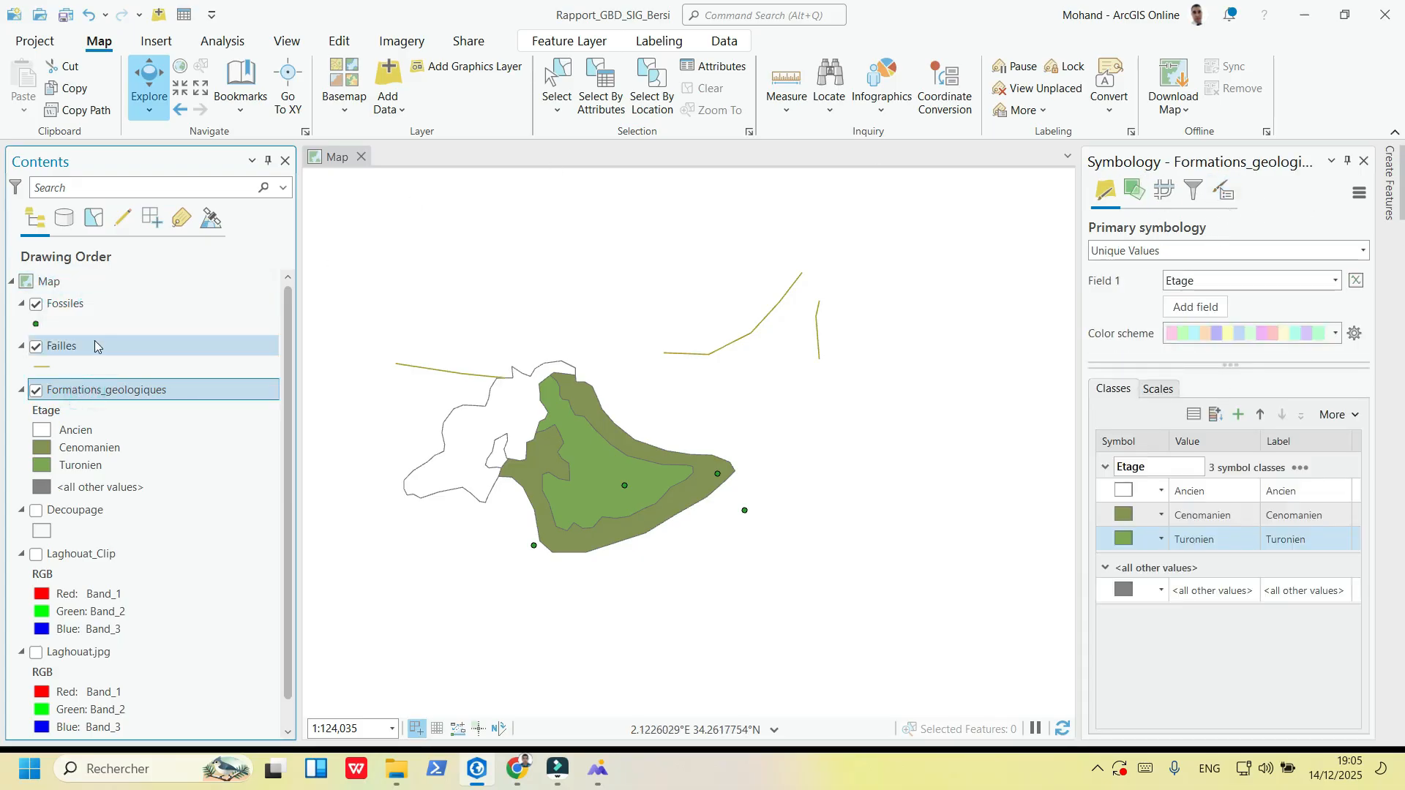
pyautogui.click(71, 345)
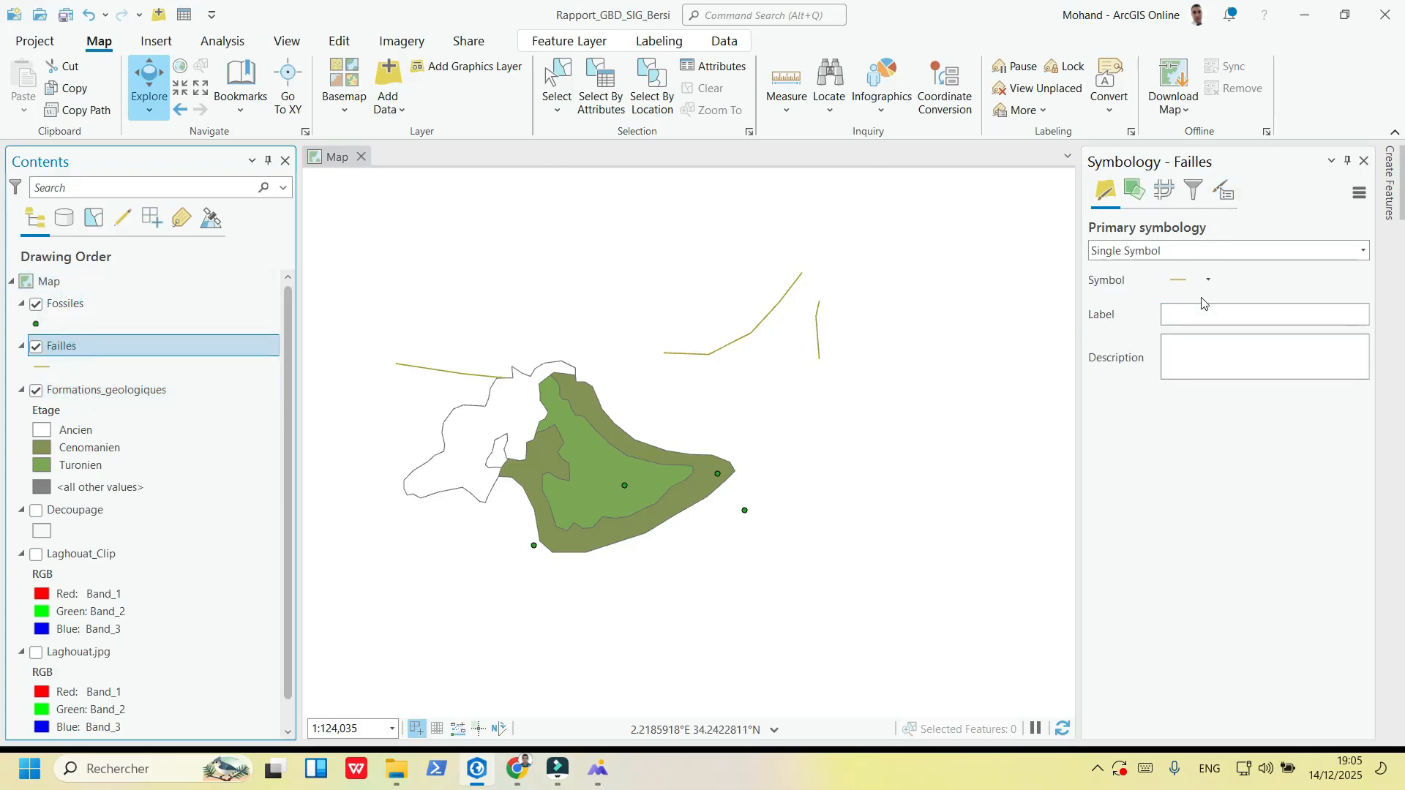
pyautogui.rightClick(57, 353)
pyautogui.click(95, 537)
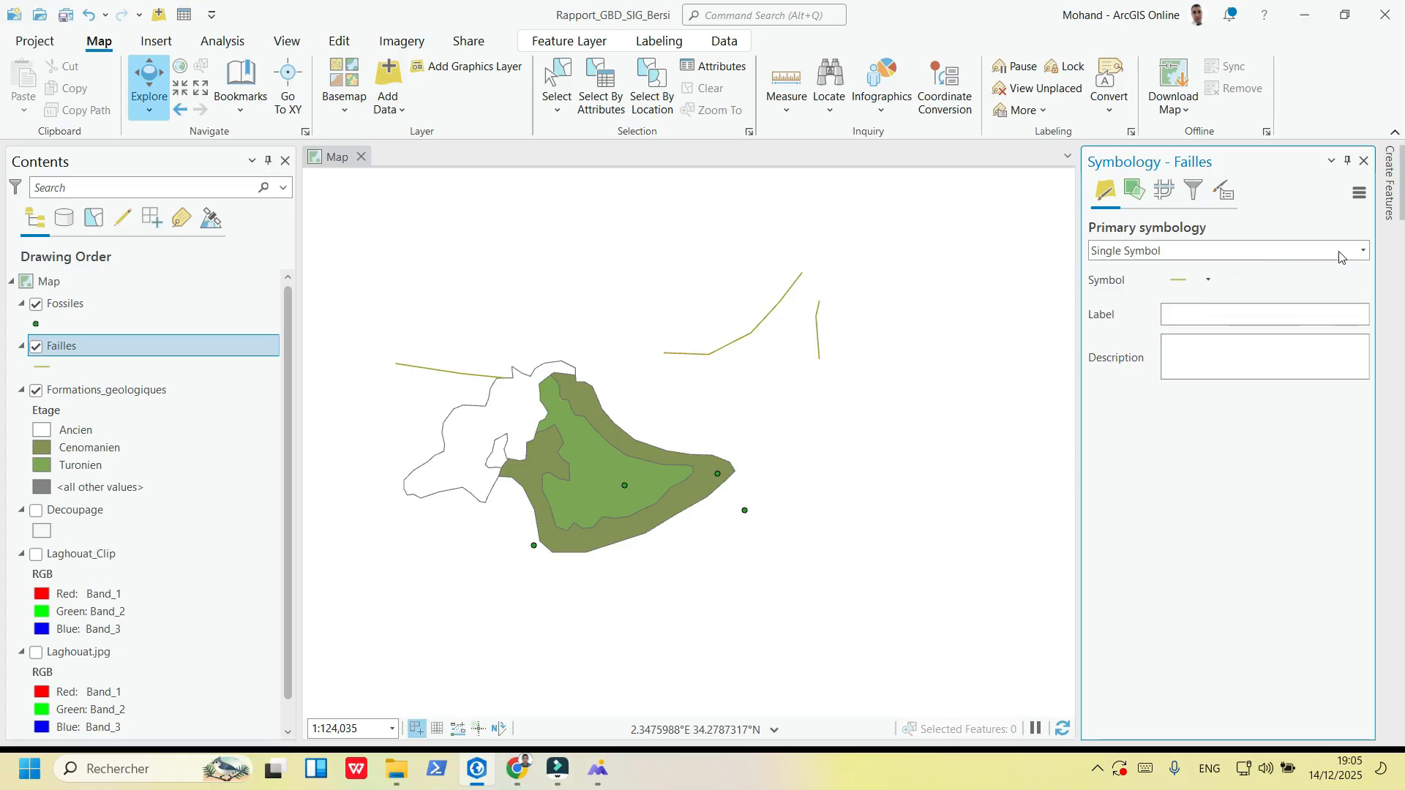
pyautogui.click(1365, 251)
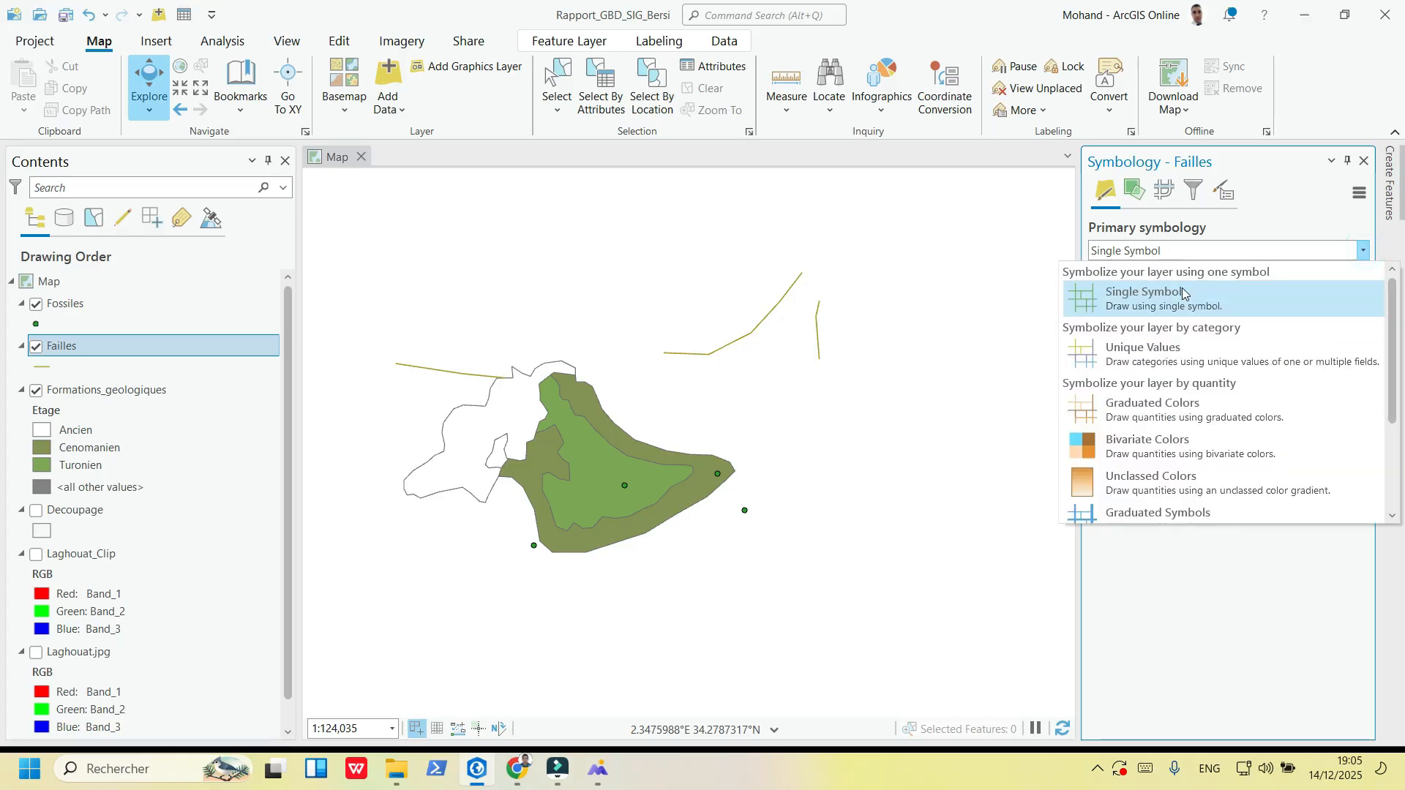
pyautogui.click(1276, 359)
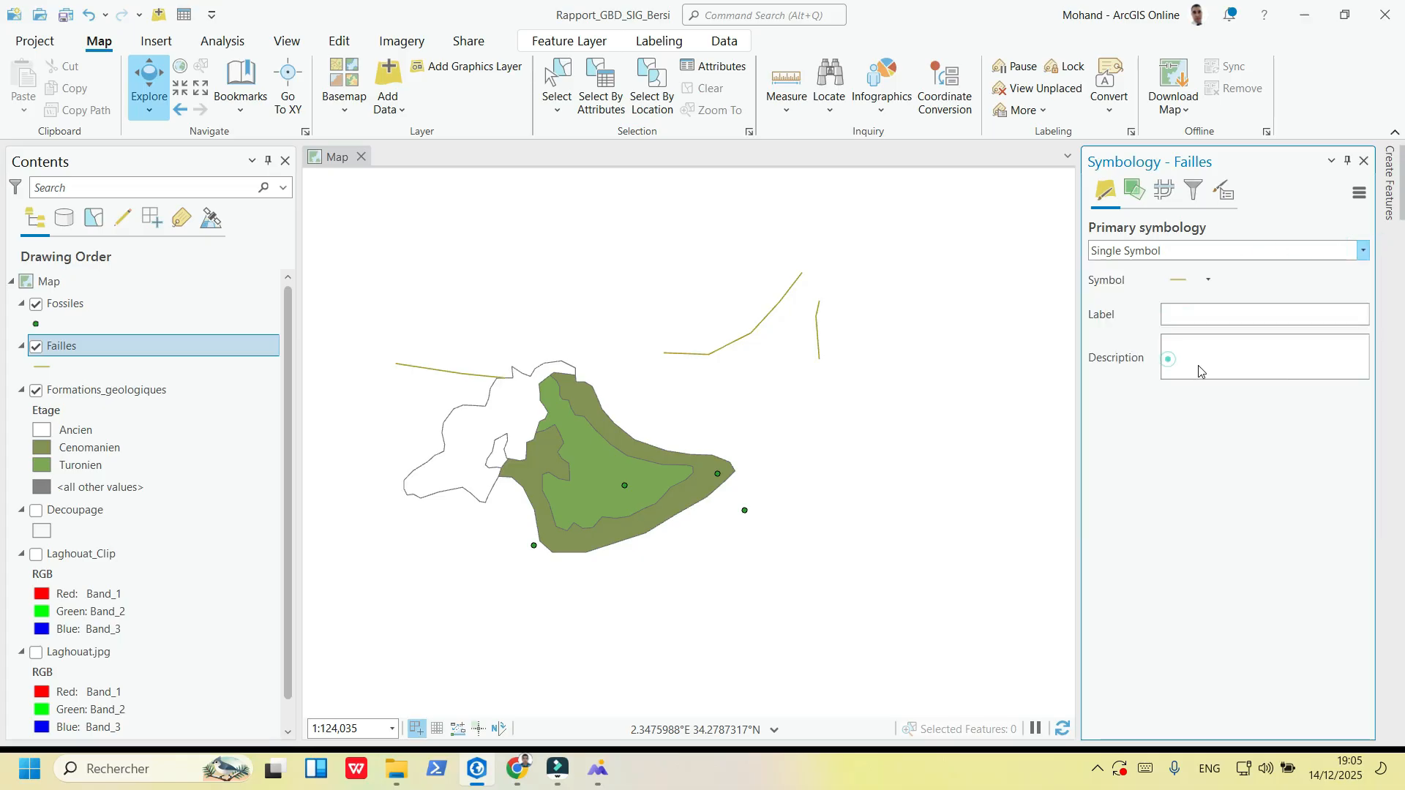
pyautogui.click(1332, 283)
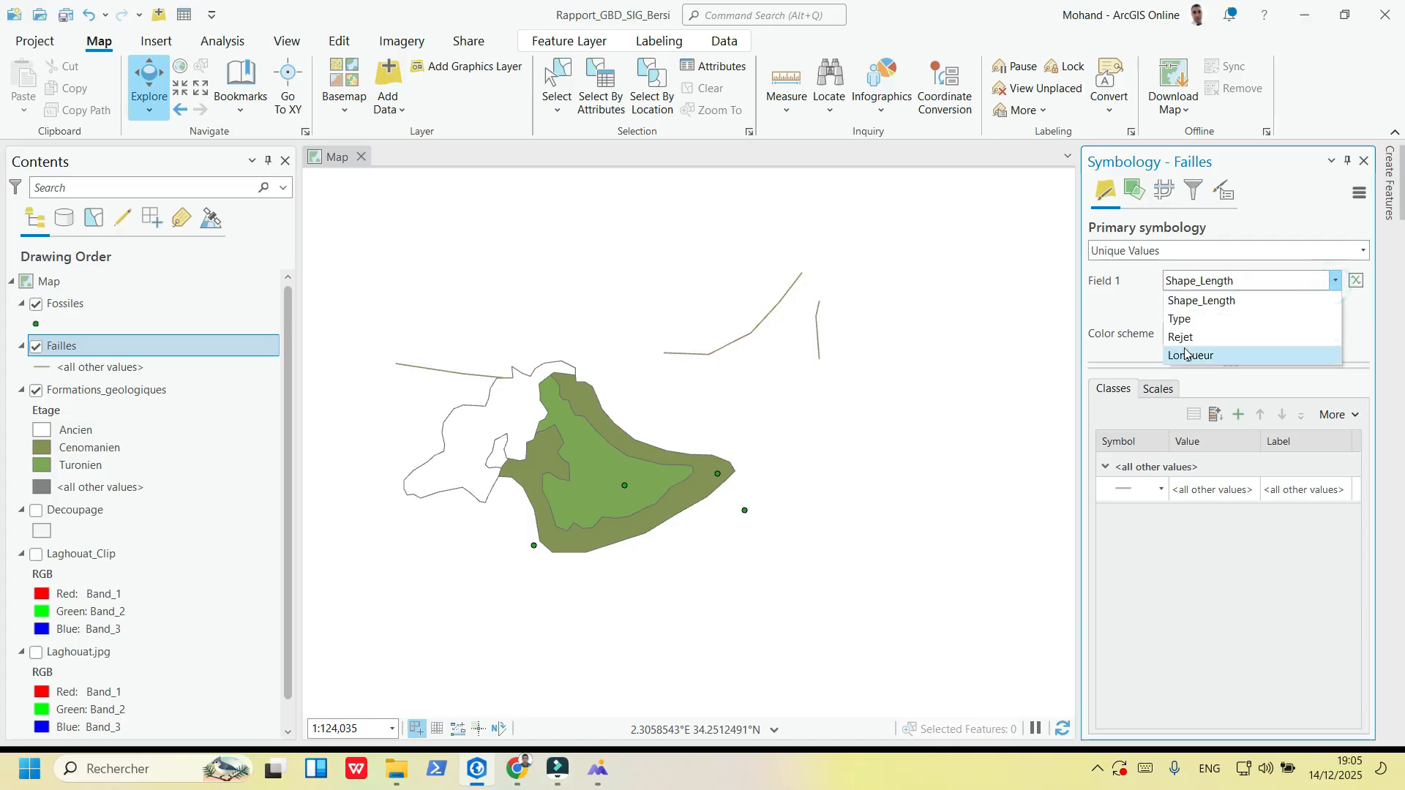
# - Classify Failles by the Type field into Normale and Supposee classes
pyautogui.click(1200, 320)
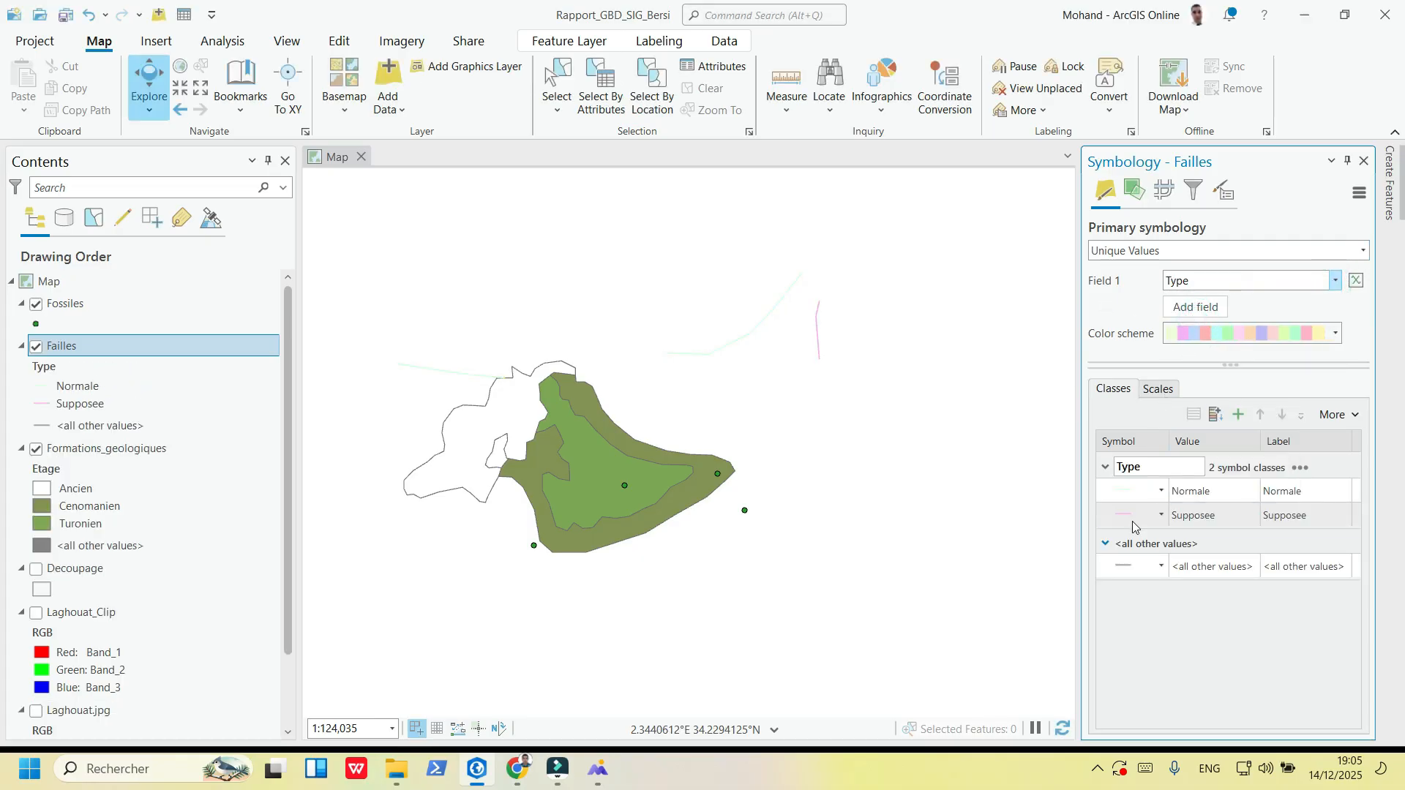
pyautogui.click(1108, 497)
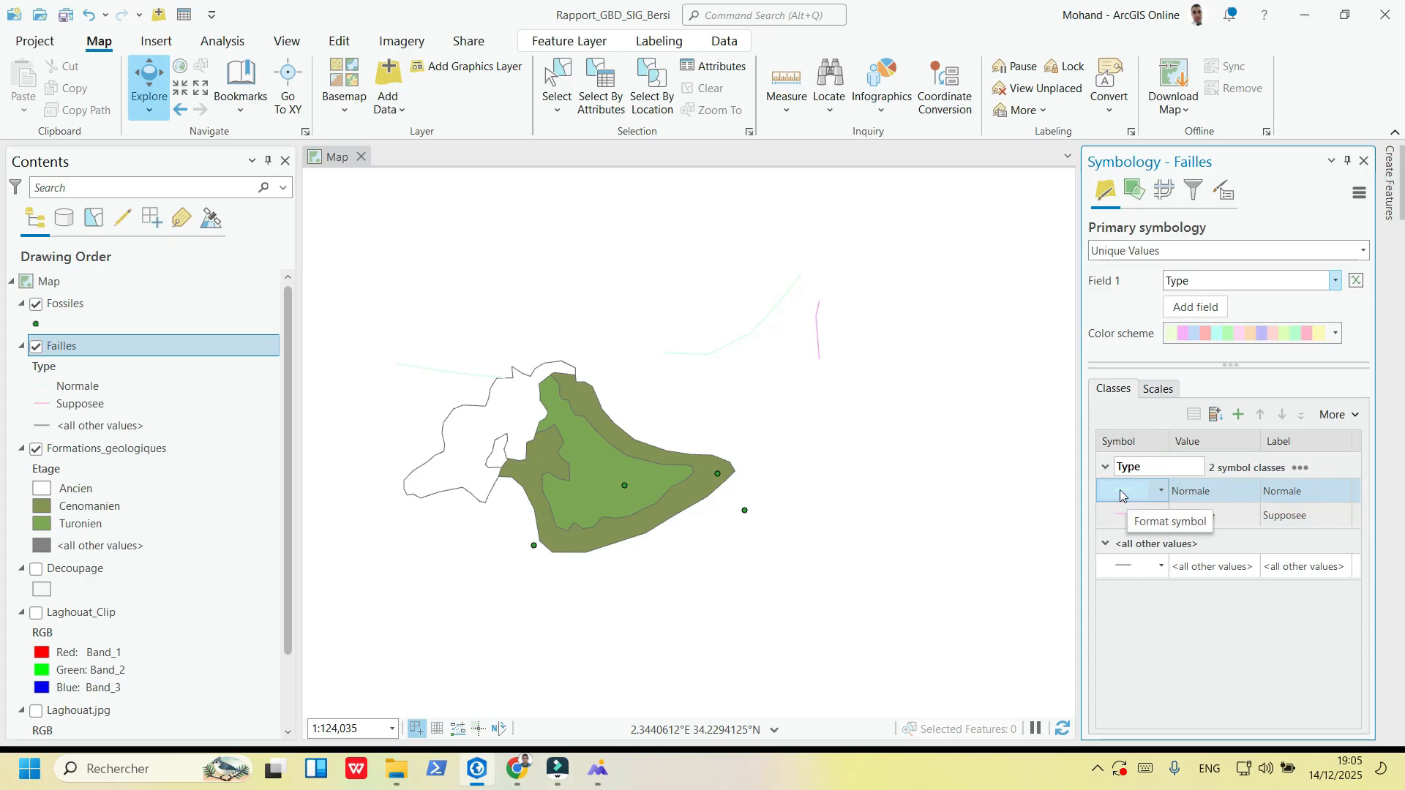
pyautogui.click(1130, 516)
# - Draw the Normale faults as dark grey lines 2 pt wide
pyautogui.click(1116, 493)
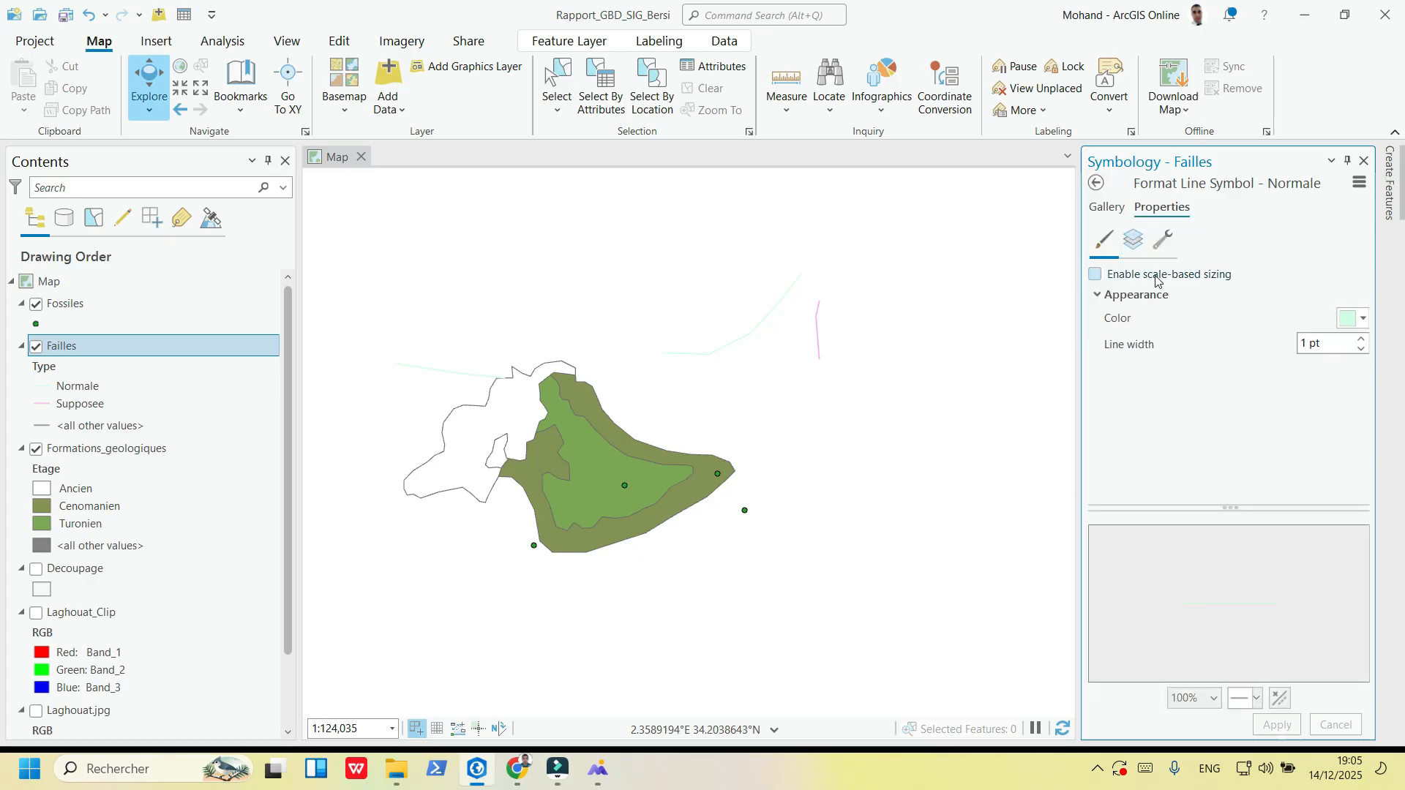
pyautogui.click(1364, 326)
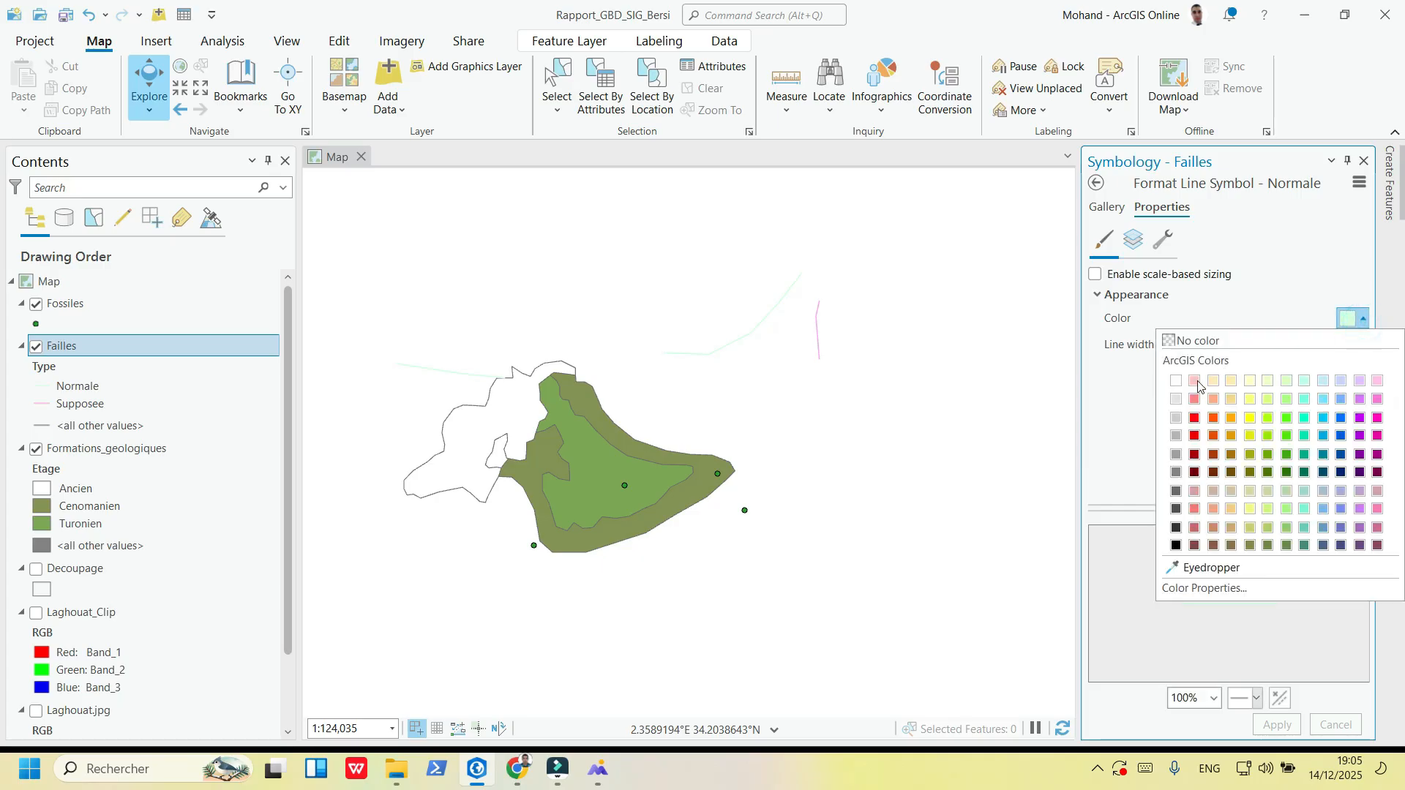
pyautogui.click(1176, 492)
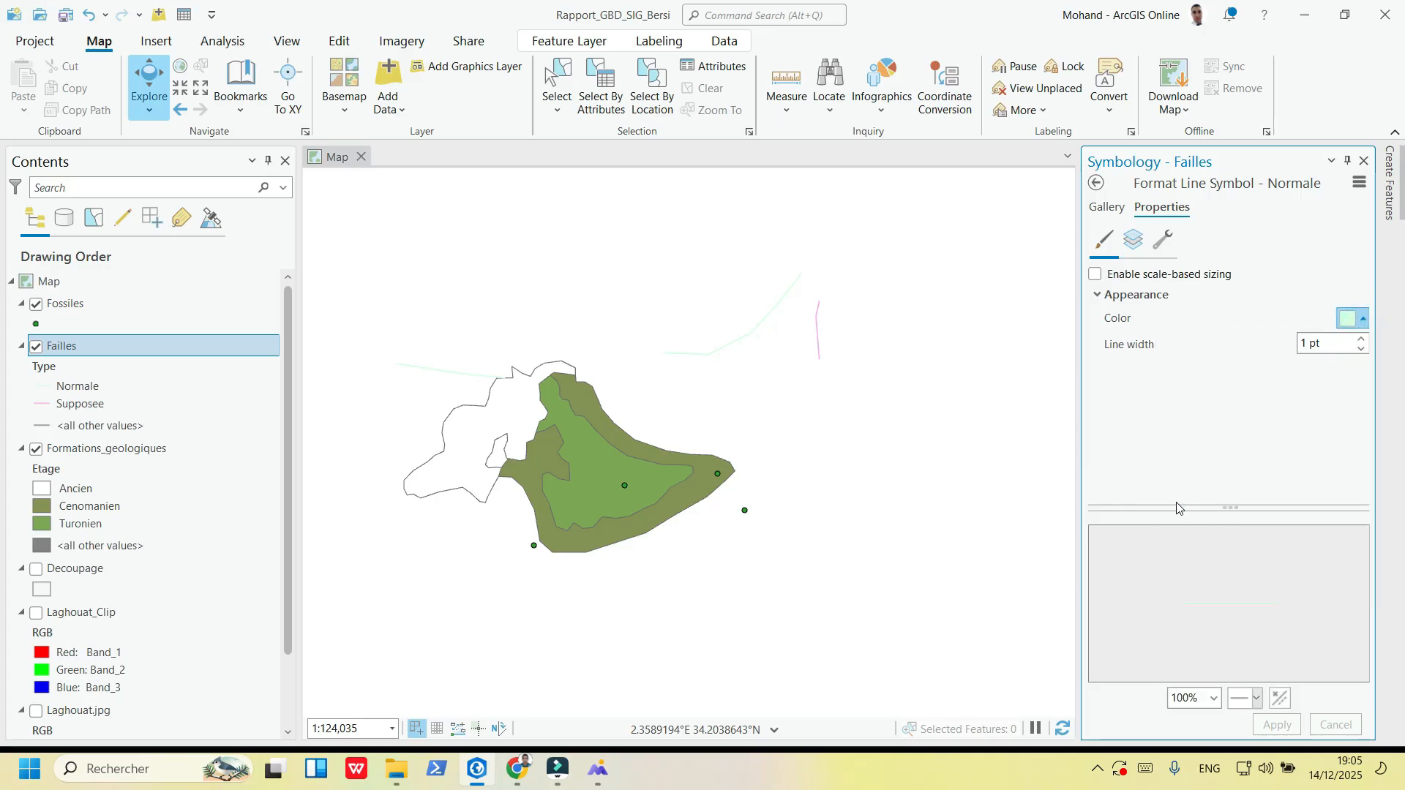
pyautogui.click(1361, 339)
pyautogui.click(1278, 725)
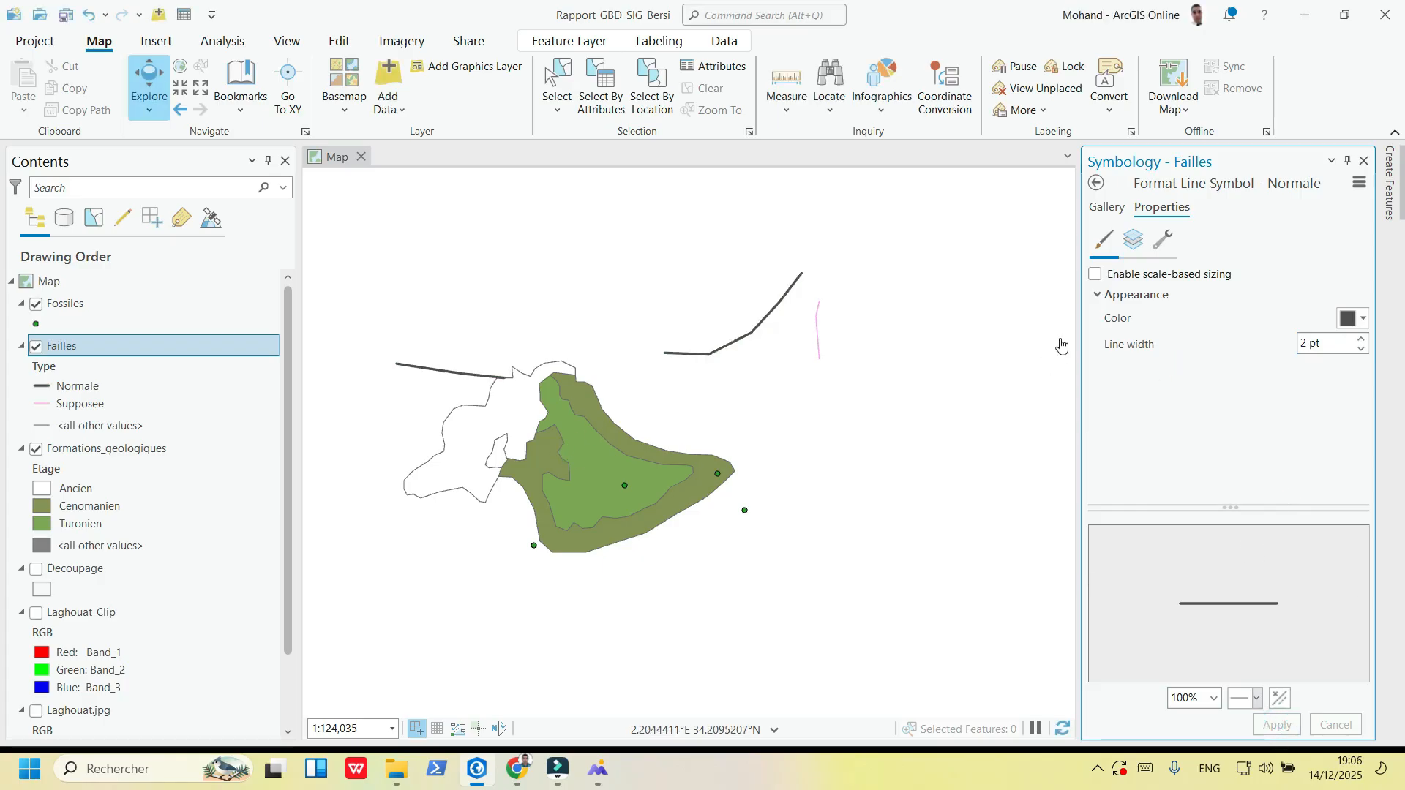
pyautogui.click(1095, 183)
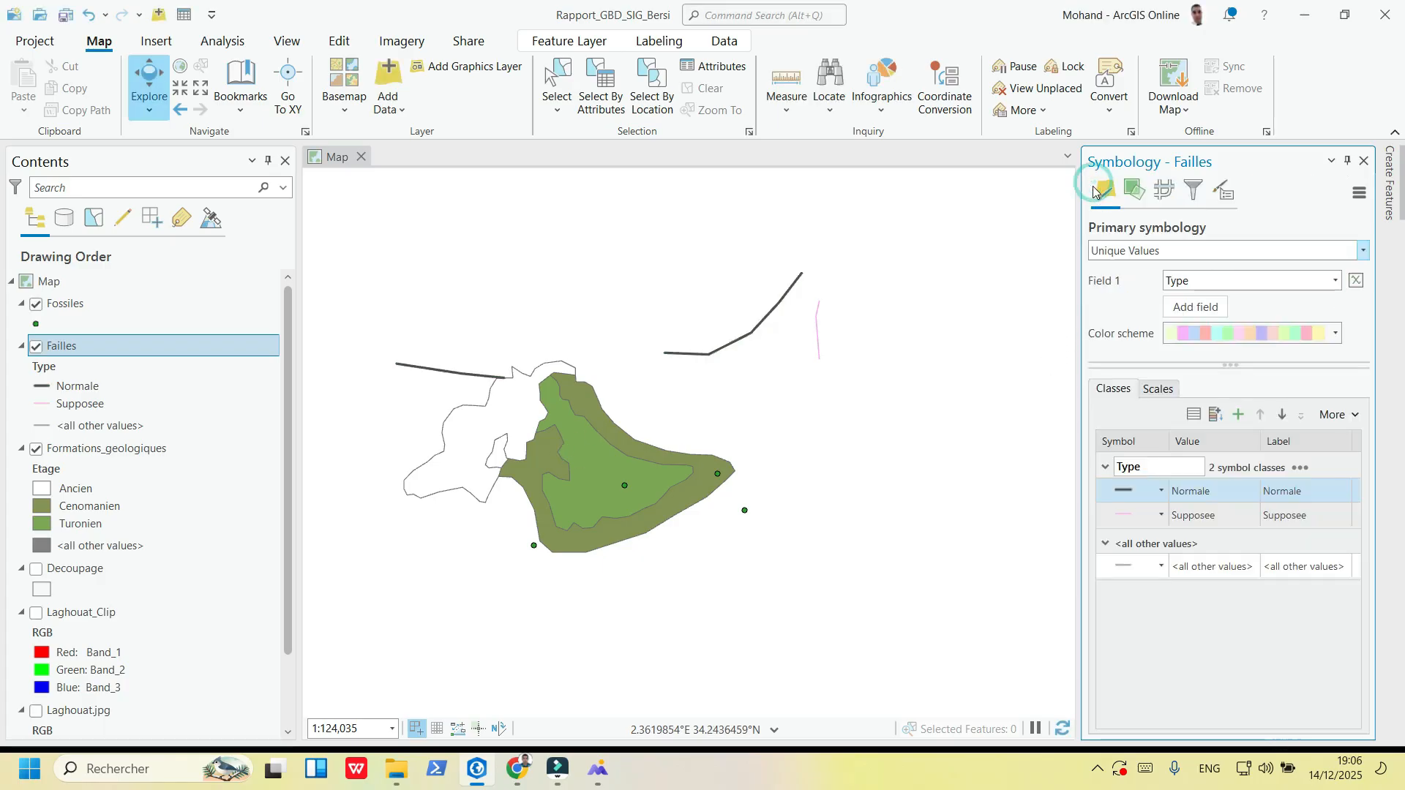
# - Give the Supposee faults the Dashed 6:6 line symbol from the gallery
pyautogui.click(1131, 515)
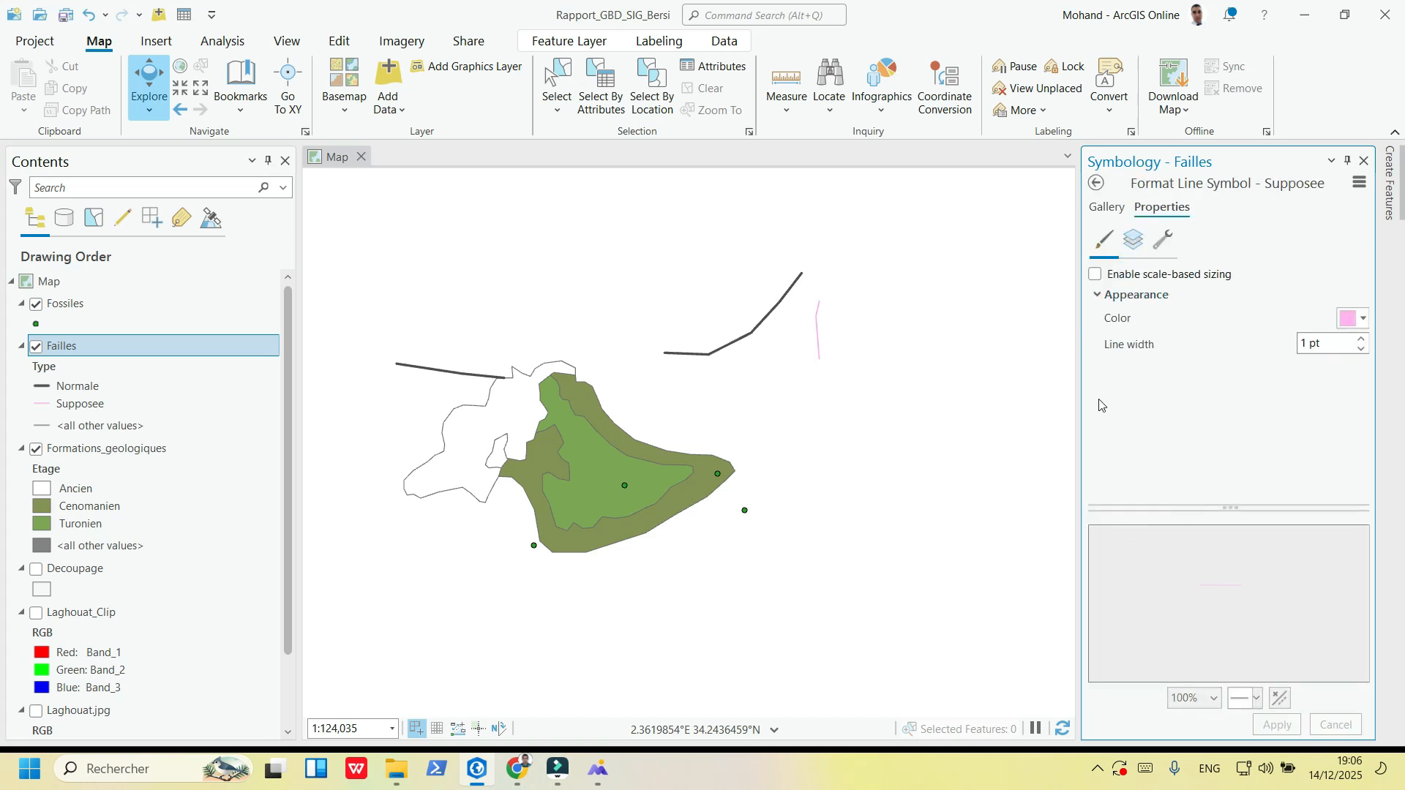
pyautogui.click(1132, 239)
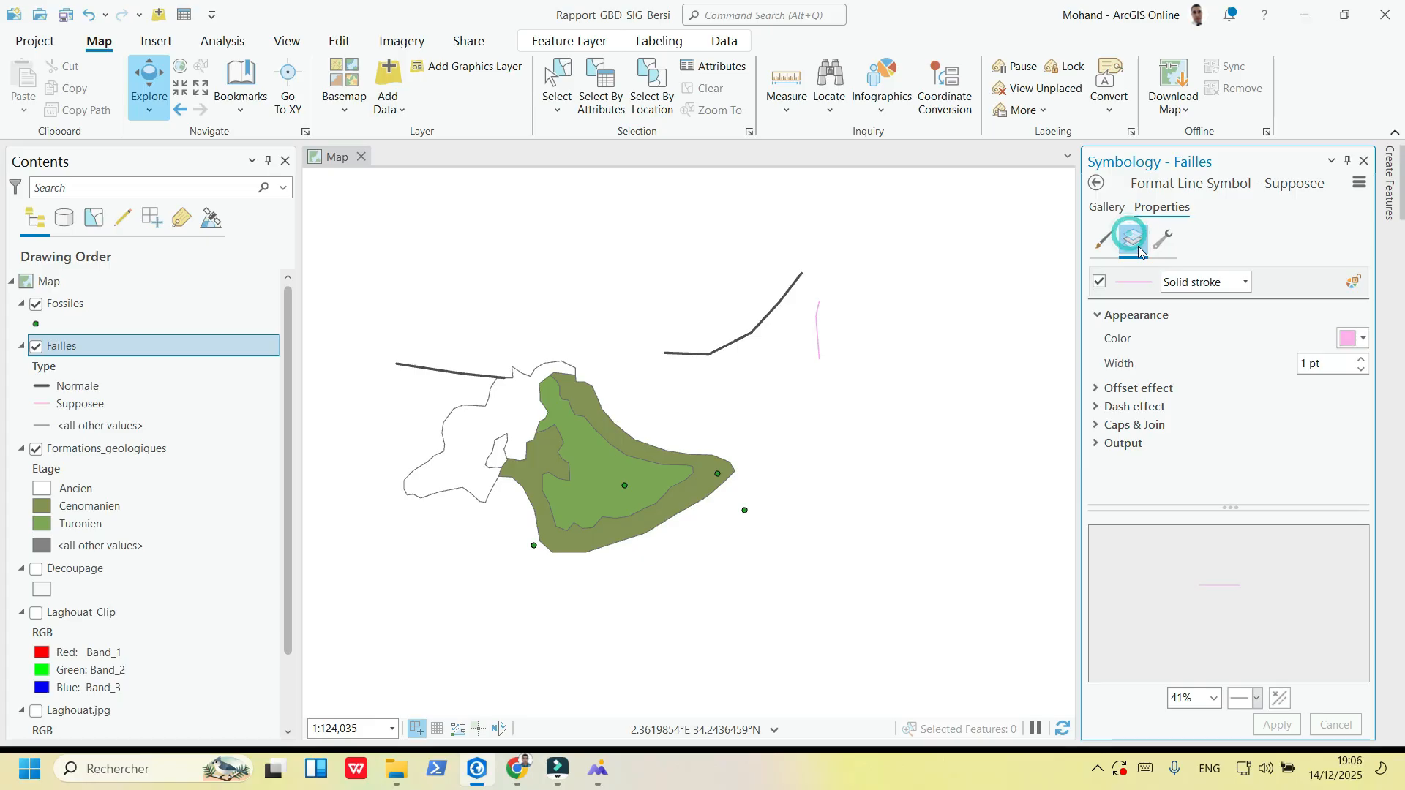
pyautogui.click(1164, 246)
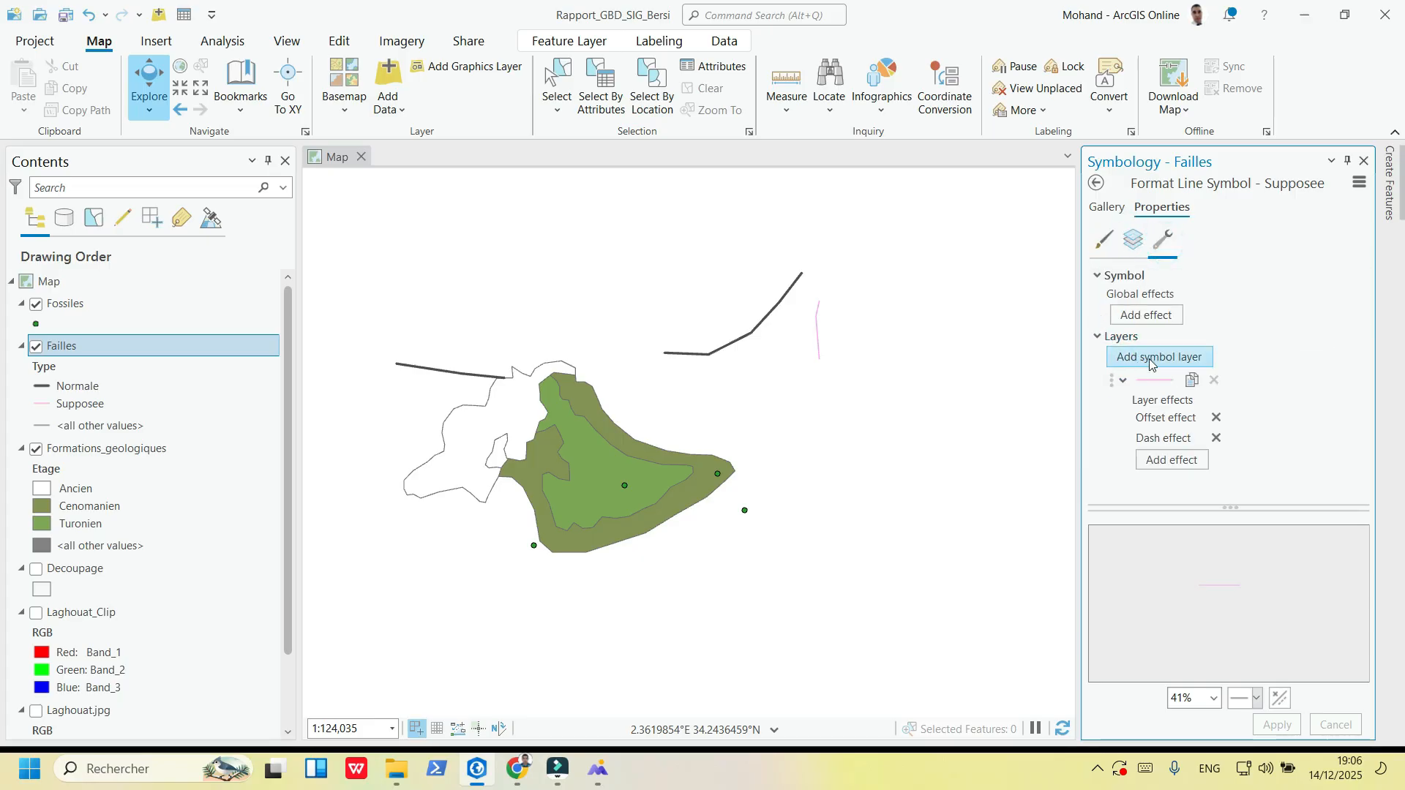
pyautogui.click(1106, 241)
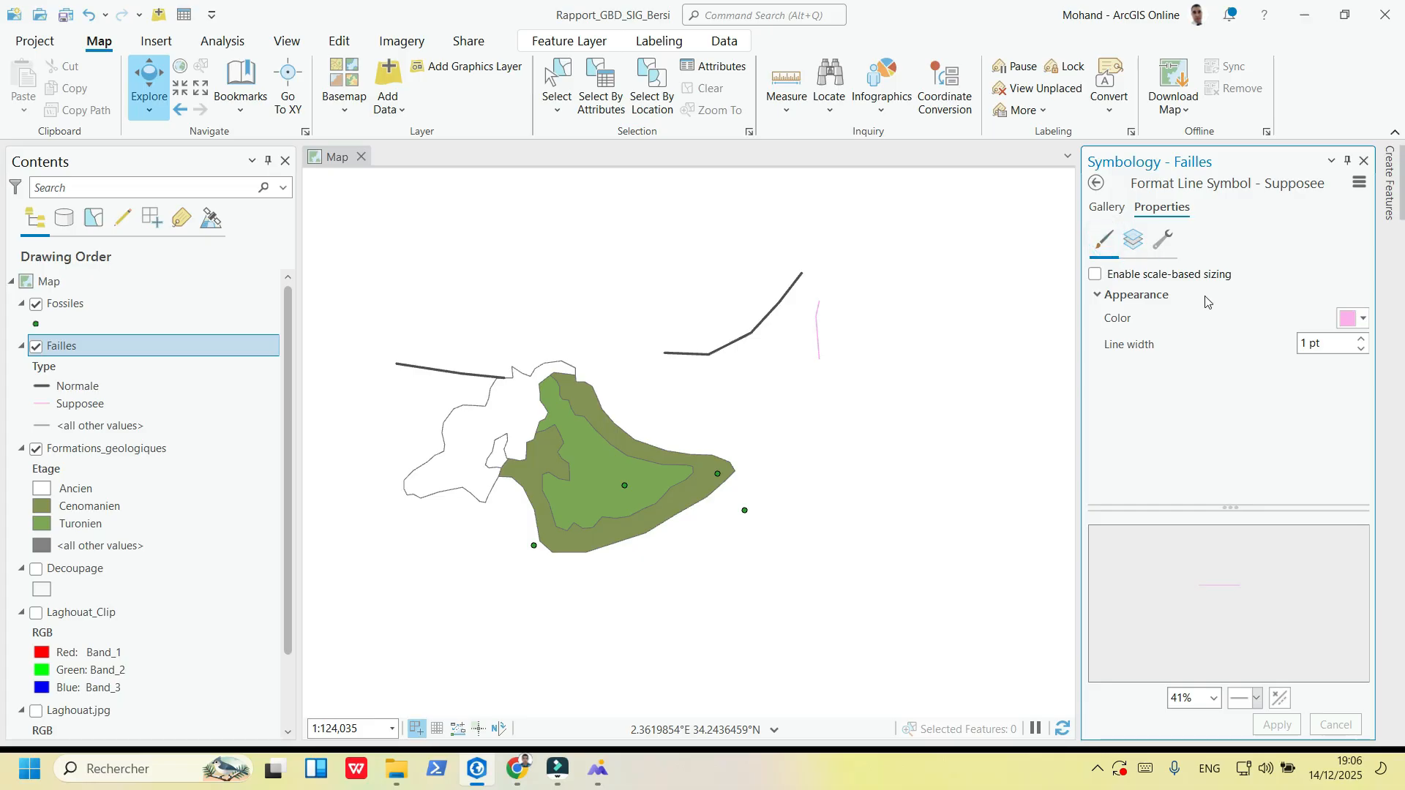
pyautogui.click(1107, 208)
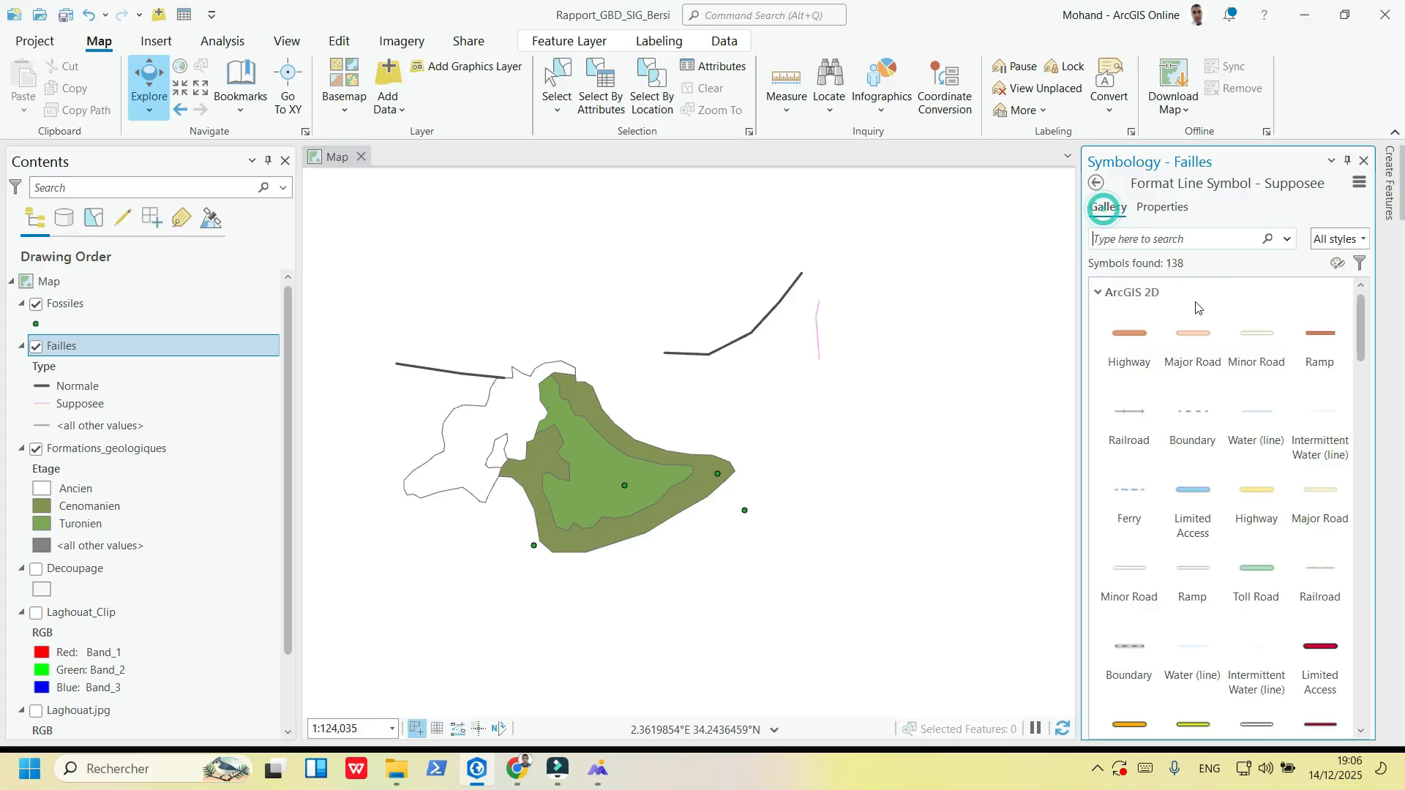
pyautogui.scroll(-3, 1192, 524)
pyautogui.scroll(-1, 1194, 526)
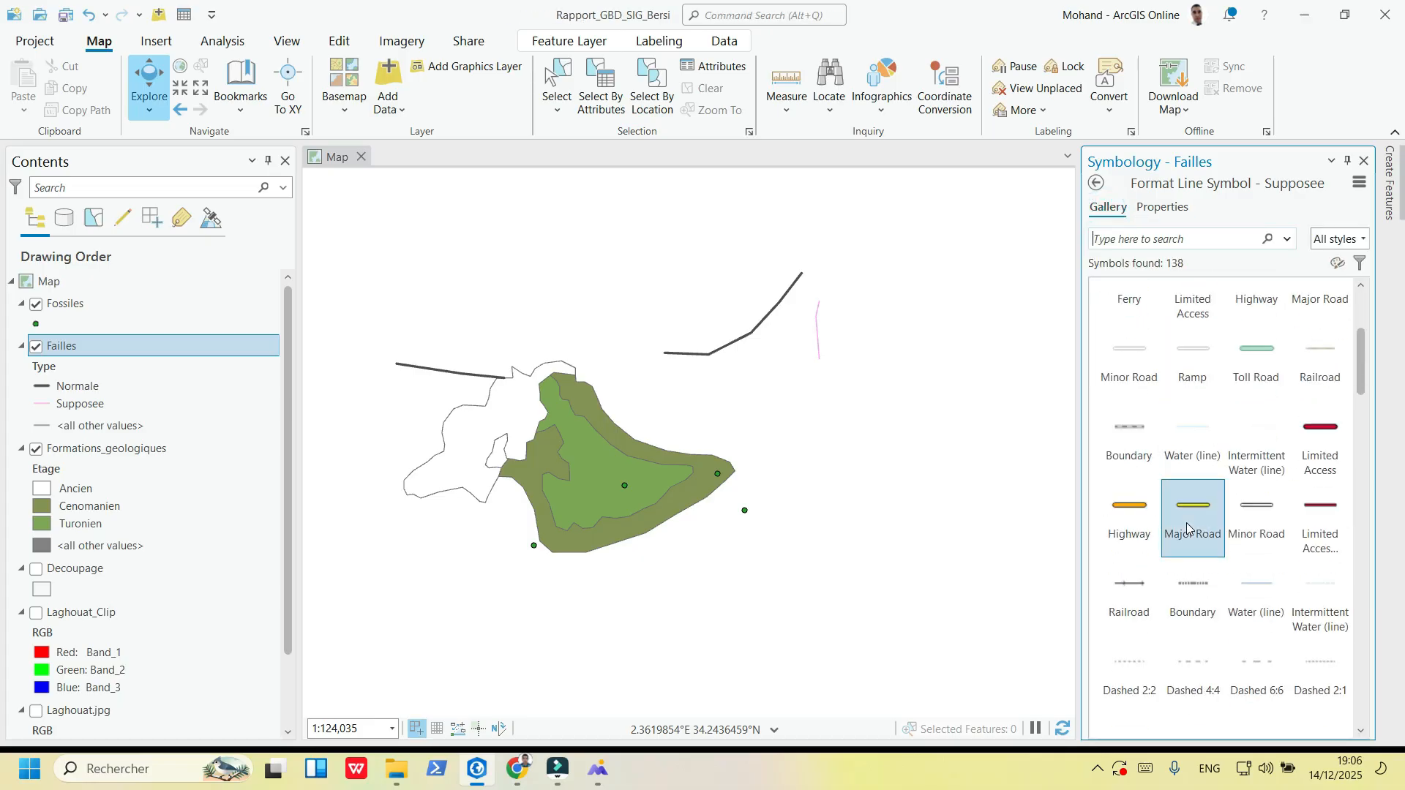
pyautogui.scroll(-1, 1215, 578)
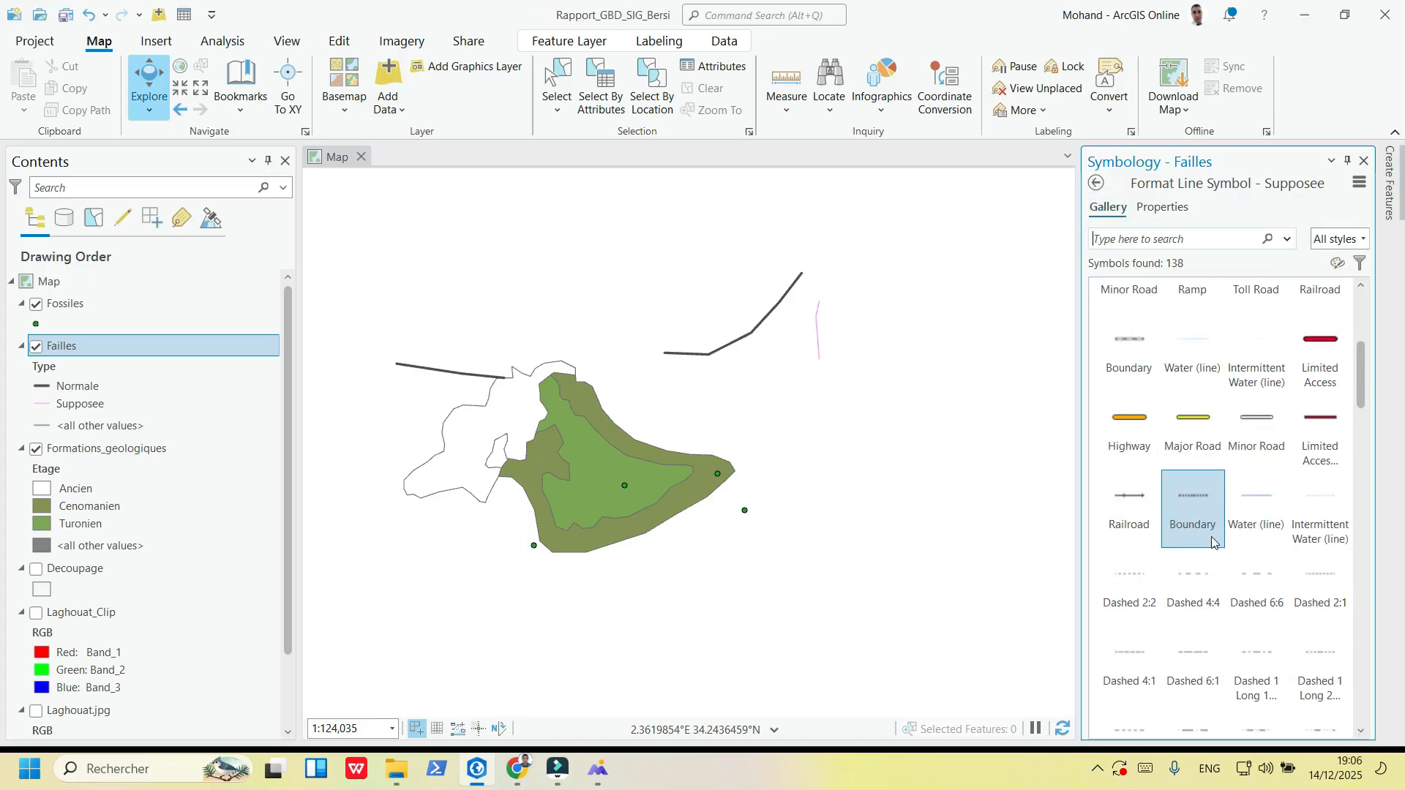
pyautogui.click(1253, 580)
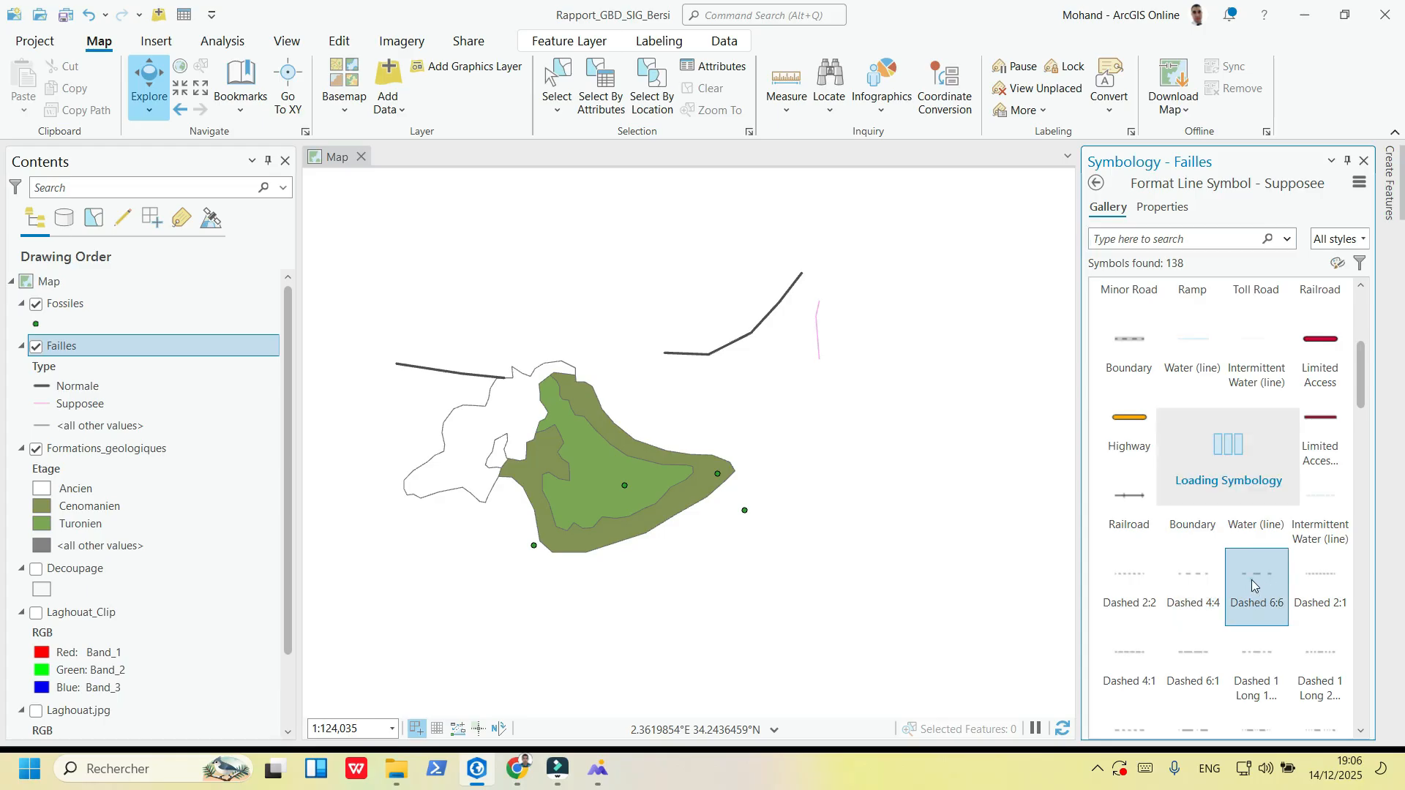
pyautogui.click(1161, 207)
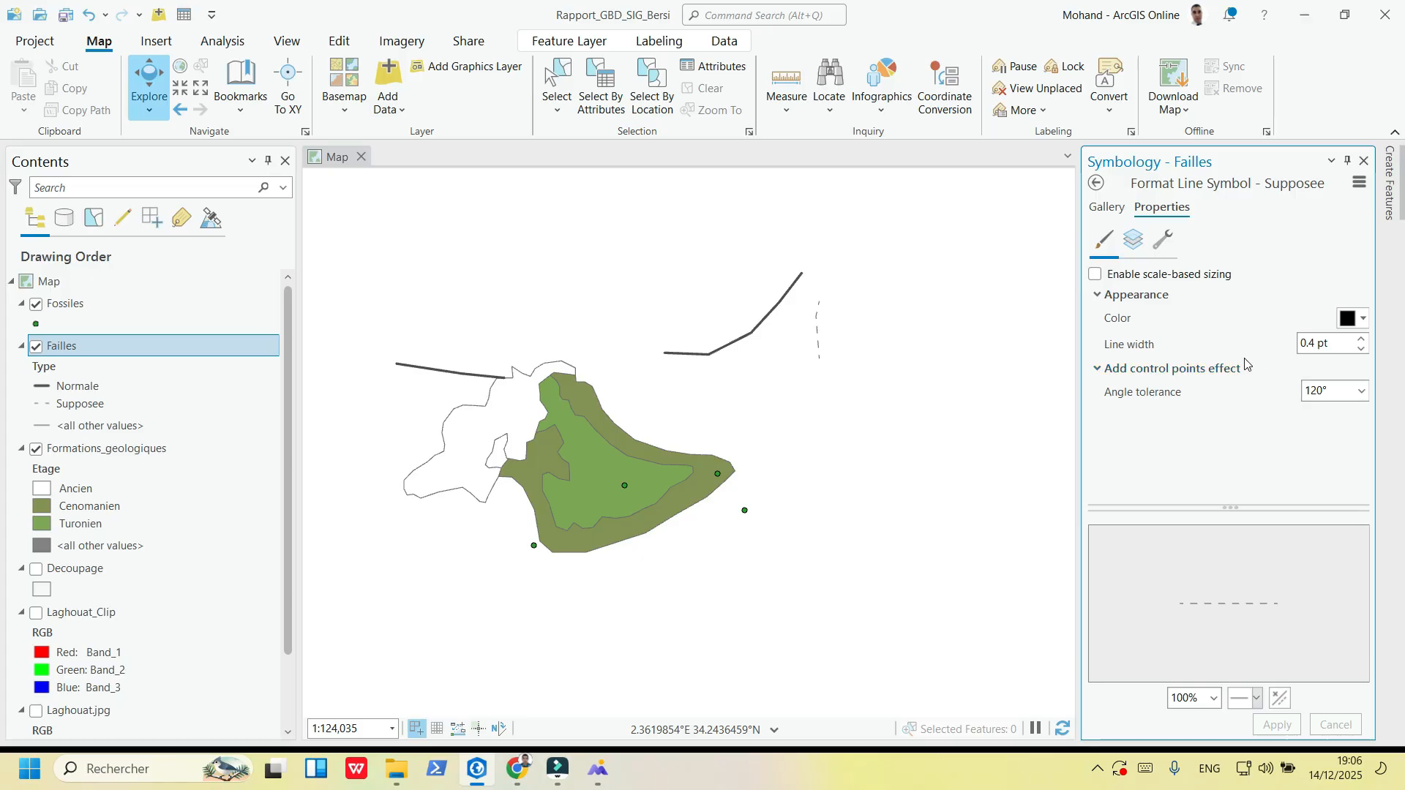
# - Widen the Supposee dashed line to 2 pt and apply it
pyautogui.click(1359, 340)
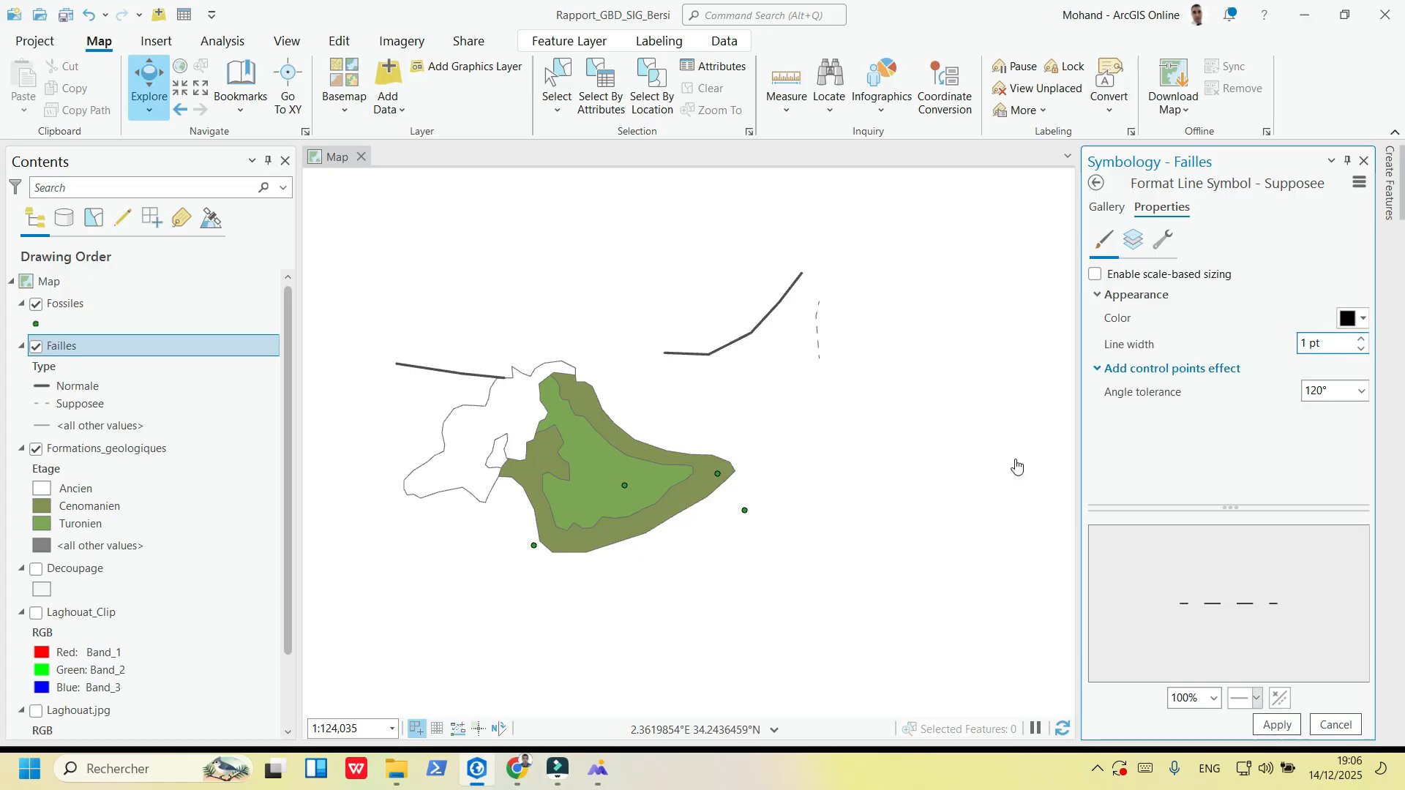
pyautogui.click(1276, 725)
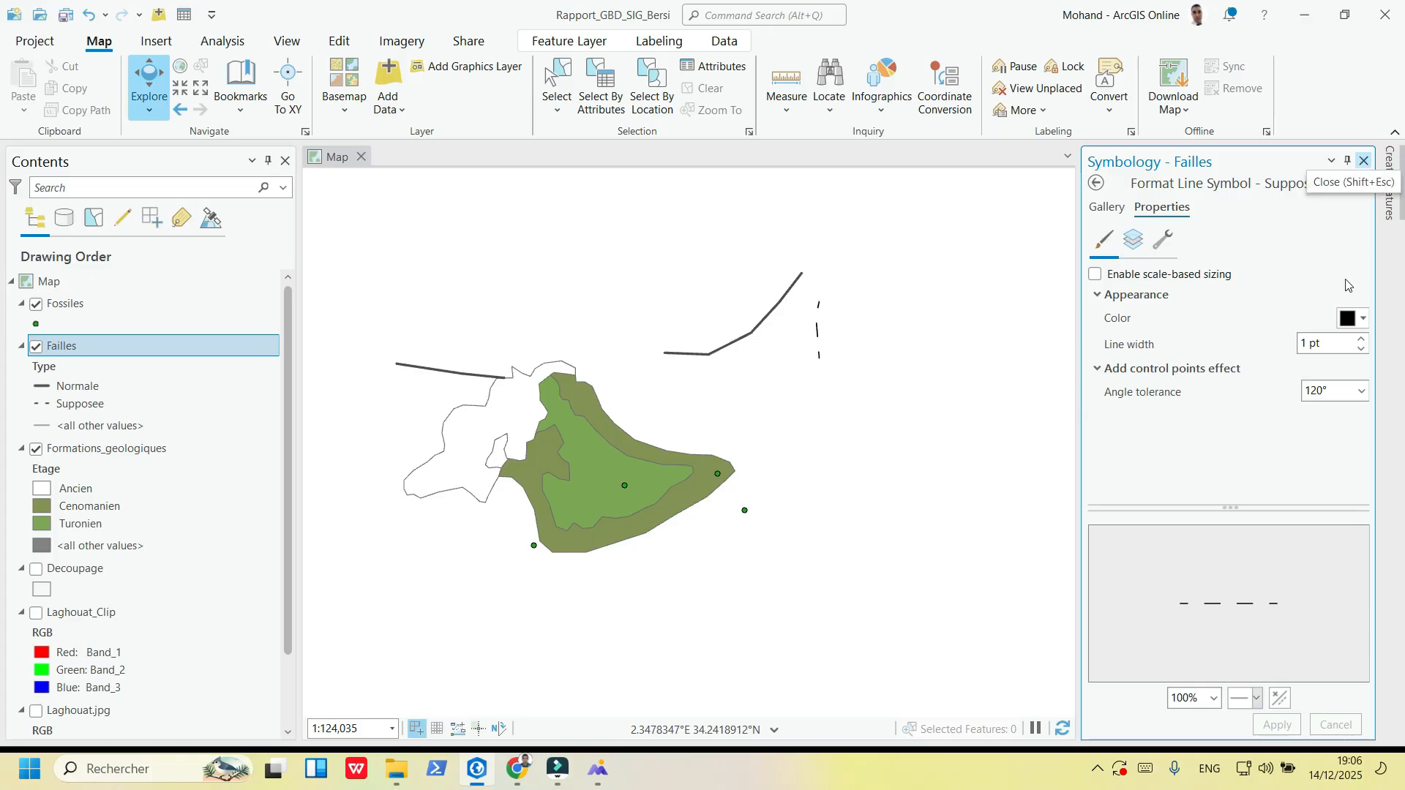
pyautogui.click(1361, 338)
pyautogui.click(1273, 726)
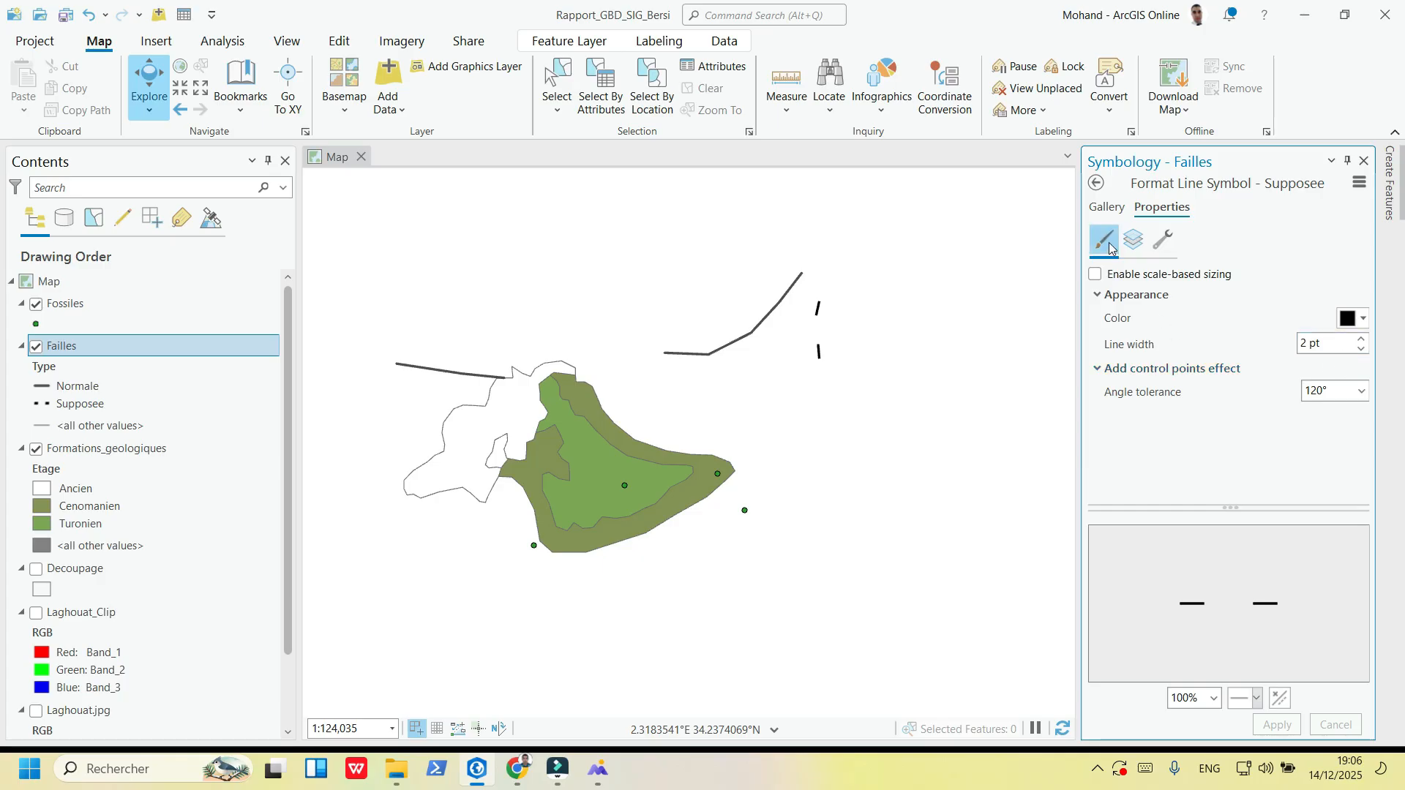
# - Switch the Supposee faults to the Dashed 2:2 gallery pattern
pyautogui.click(1096, 187)
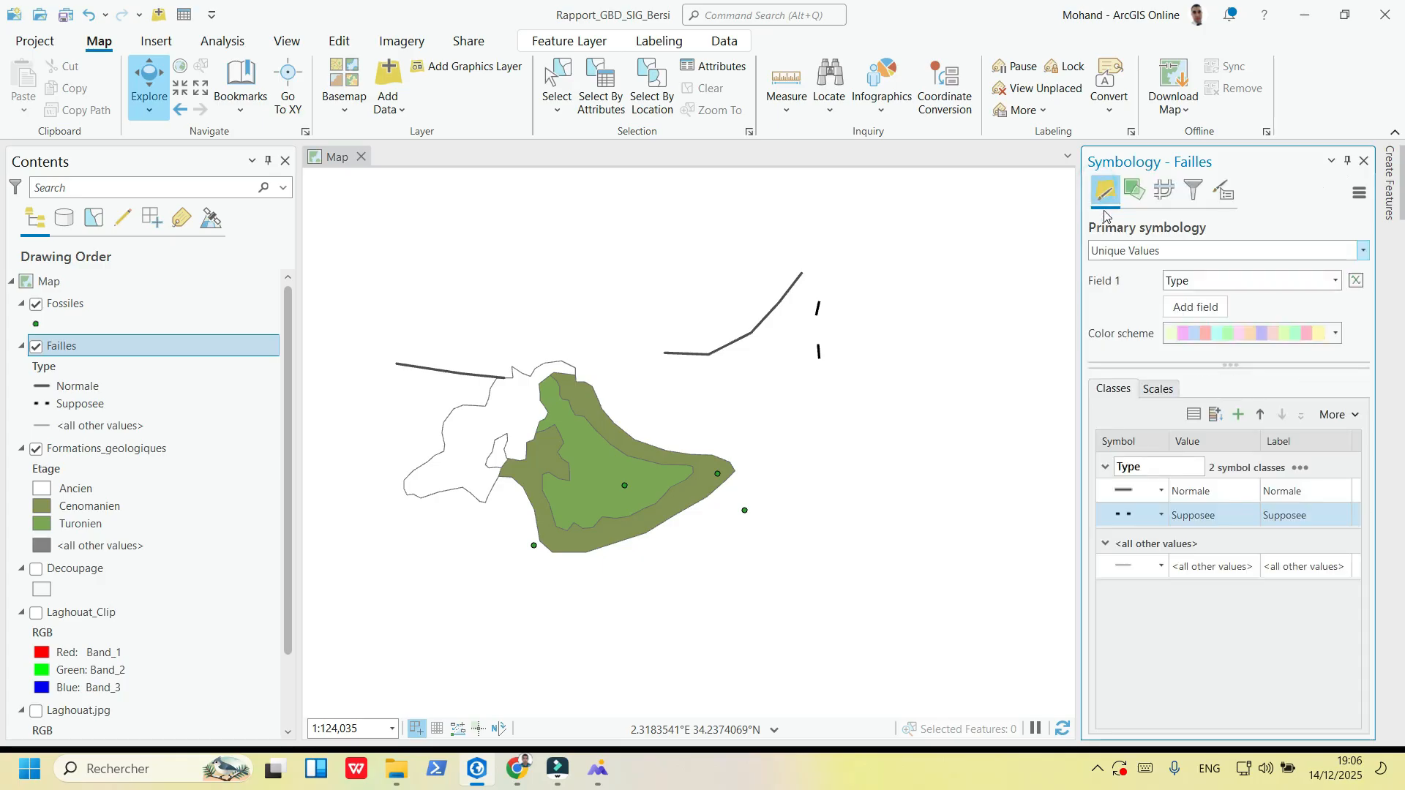
pyautogui.click(1134, 191)
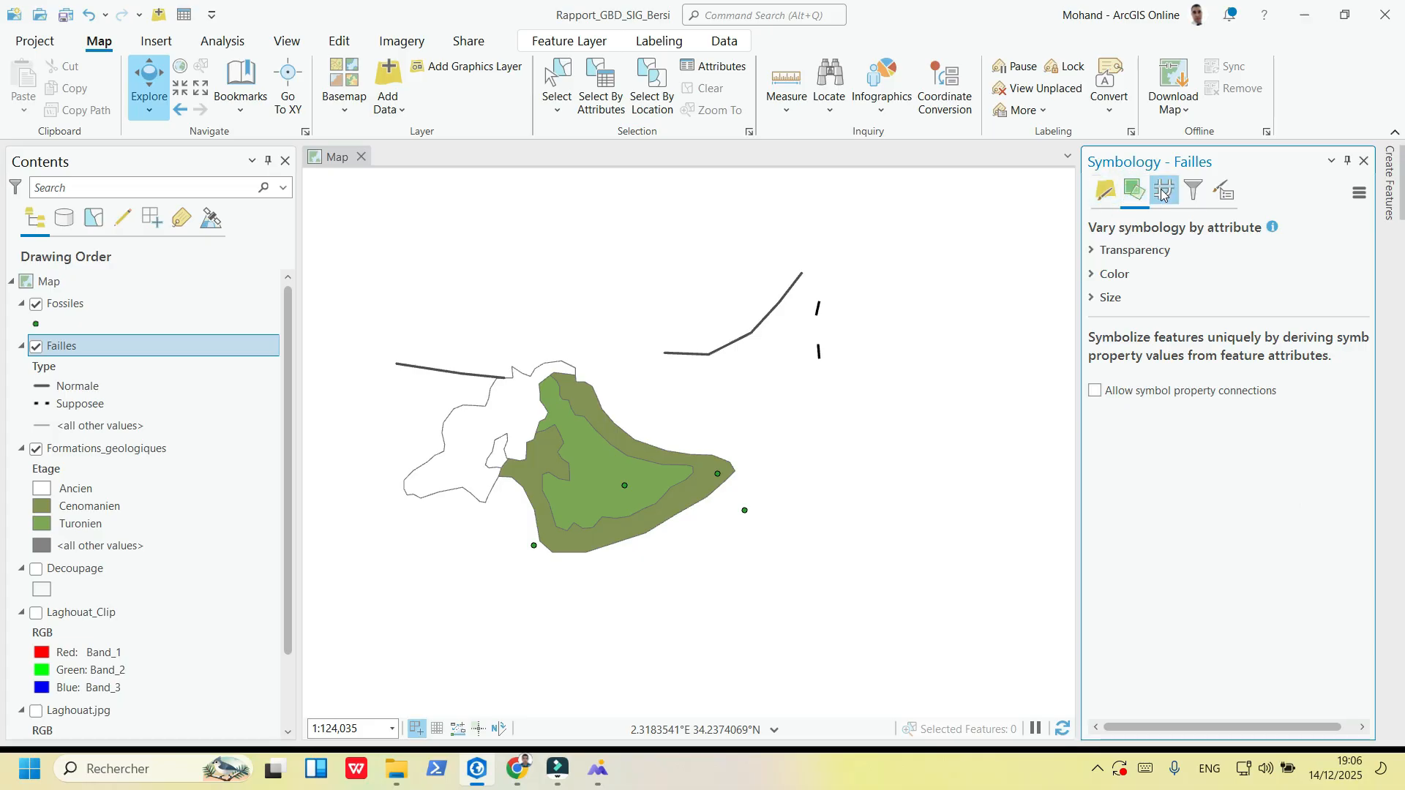
pyautogui.click(1105, 196)
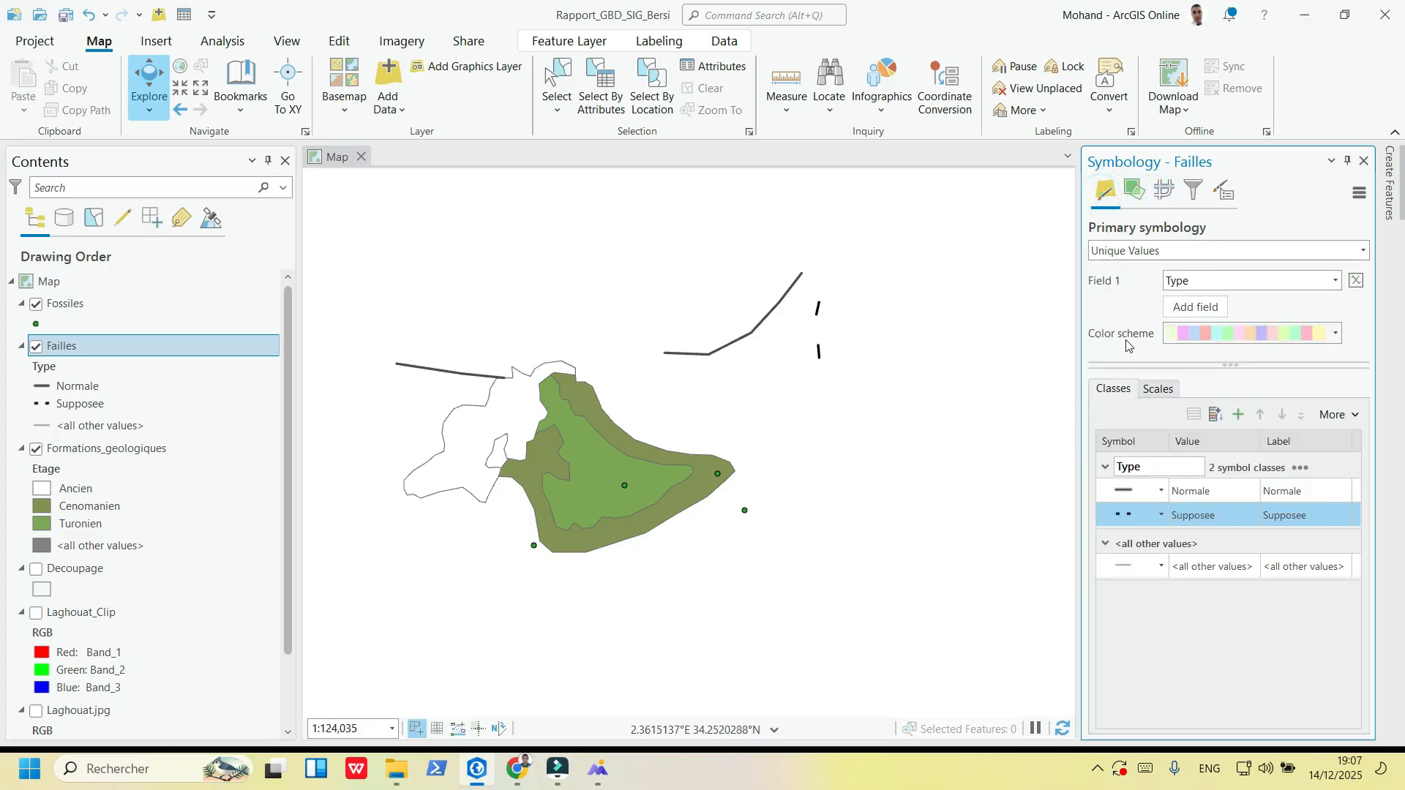
pyautogui.click(1127, 516)
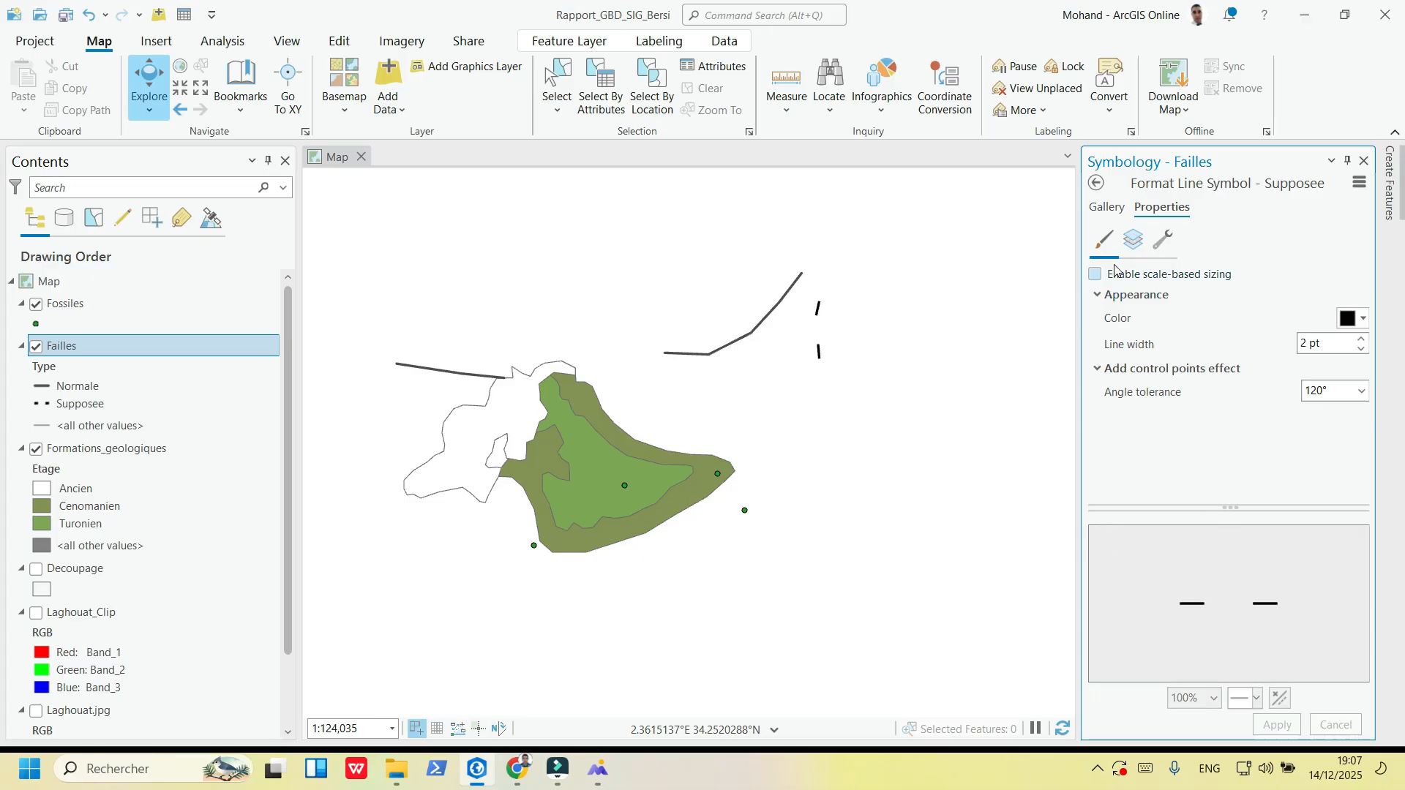
pyautogui.click(1107, 207)
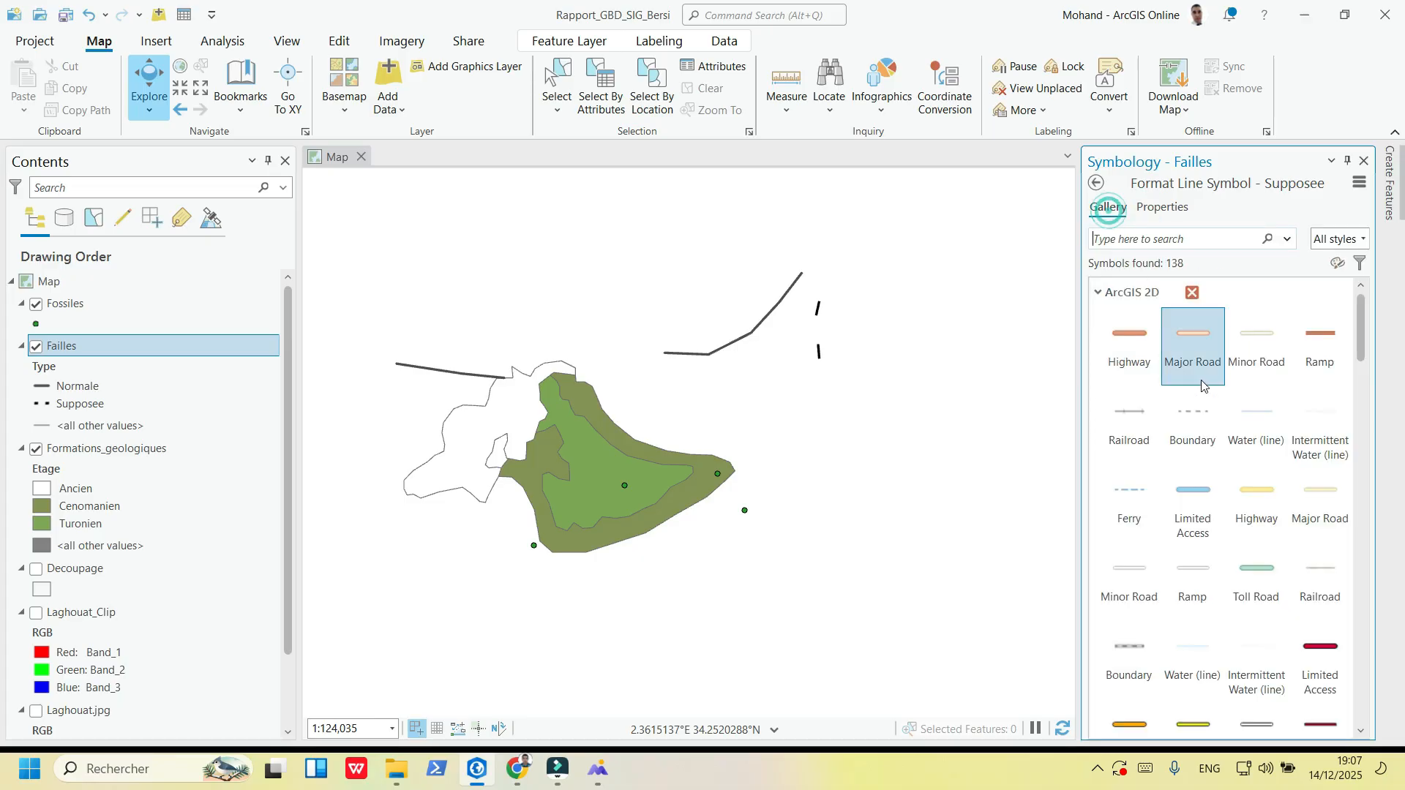
pyautogui.click(1196, 417)
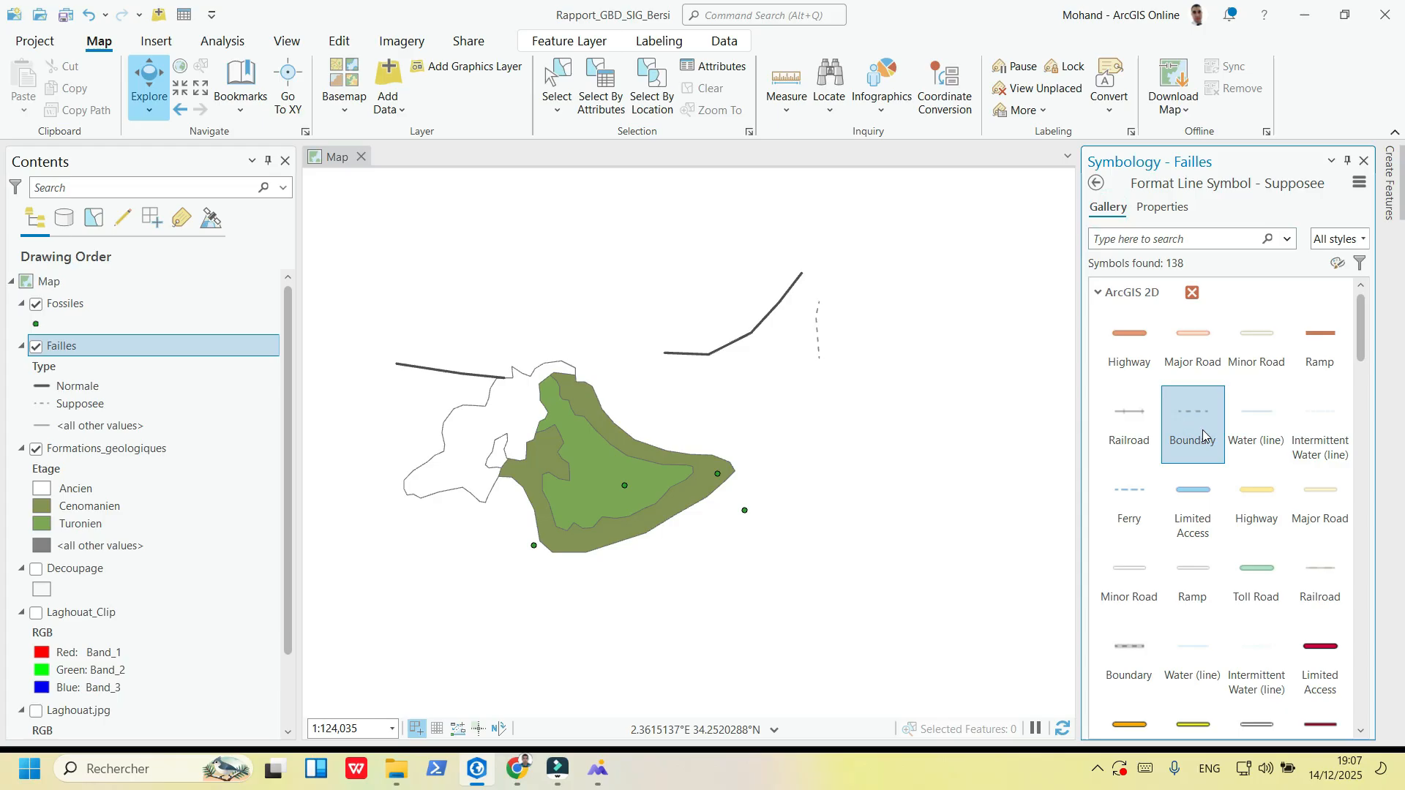
pyautogui.scroll(-4, 1201, 429)
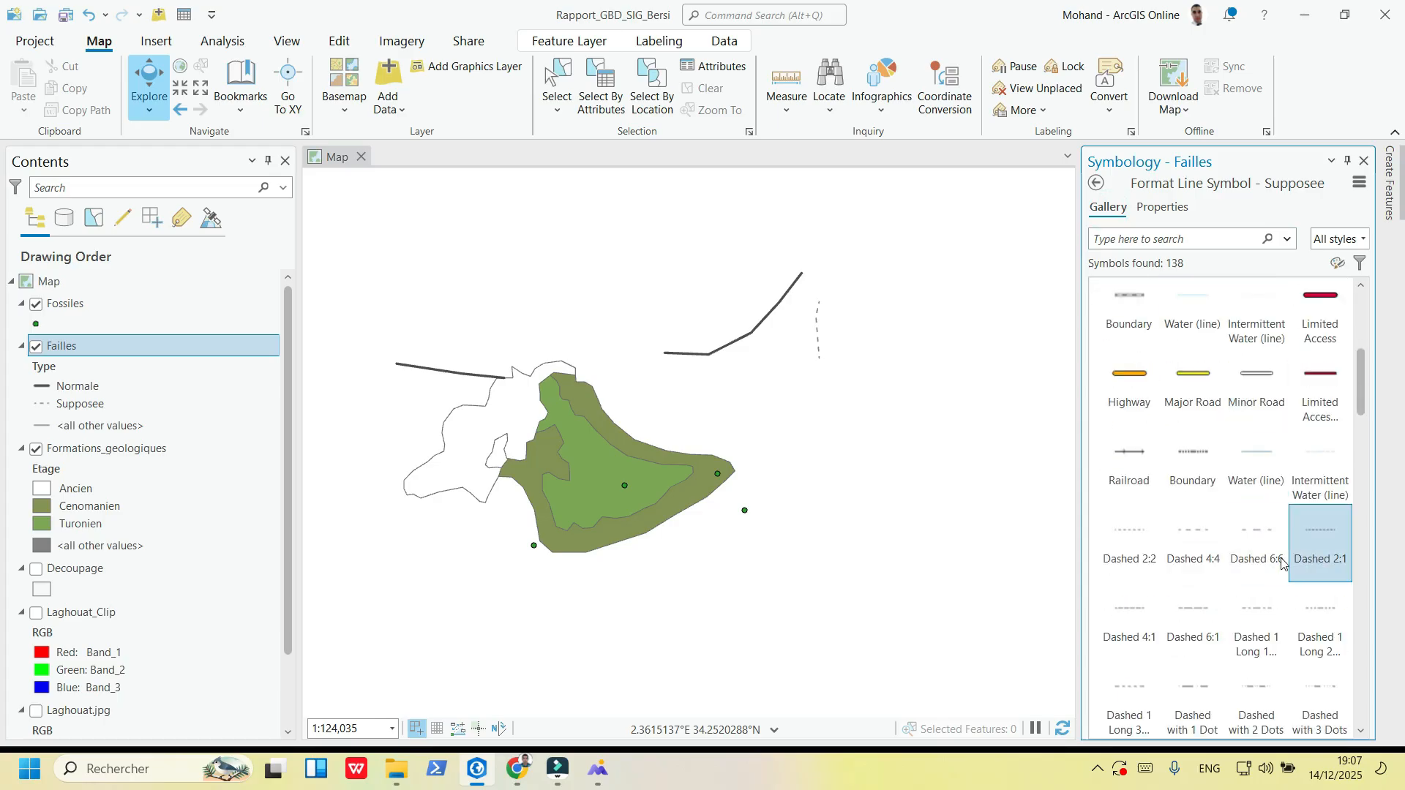
pyautogui.click(1134, 528)
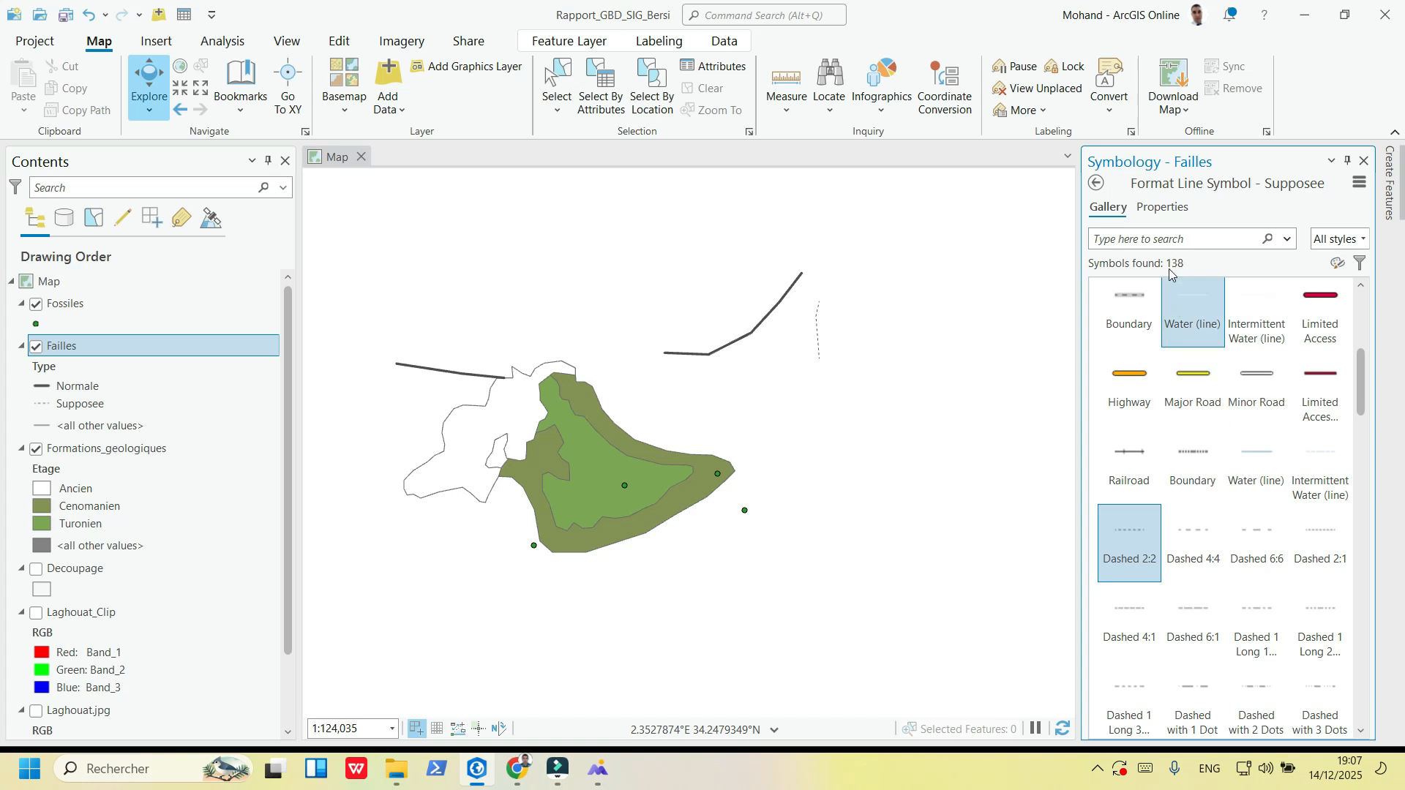
# - Set the dashed line width to 2 pt, apply it, and close the Symbology pane
pyautogui.click(1162, 207)
pyautogui.click(1361, 341)
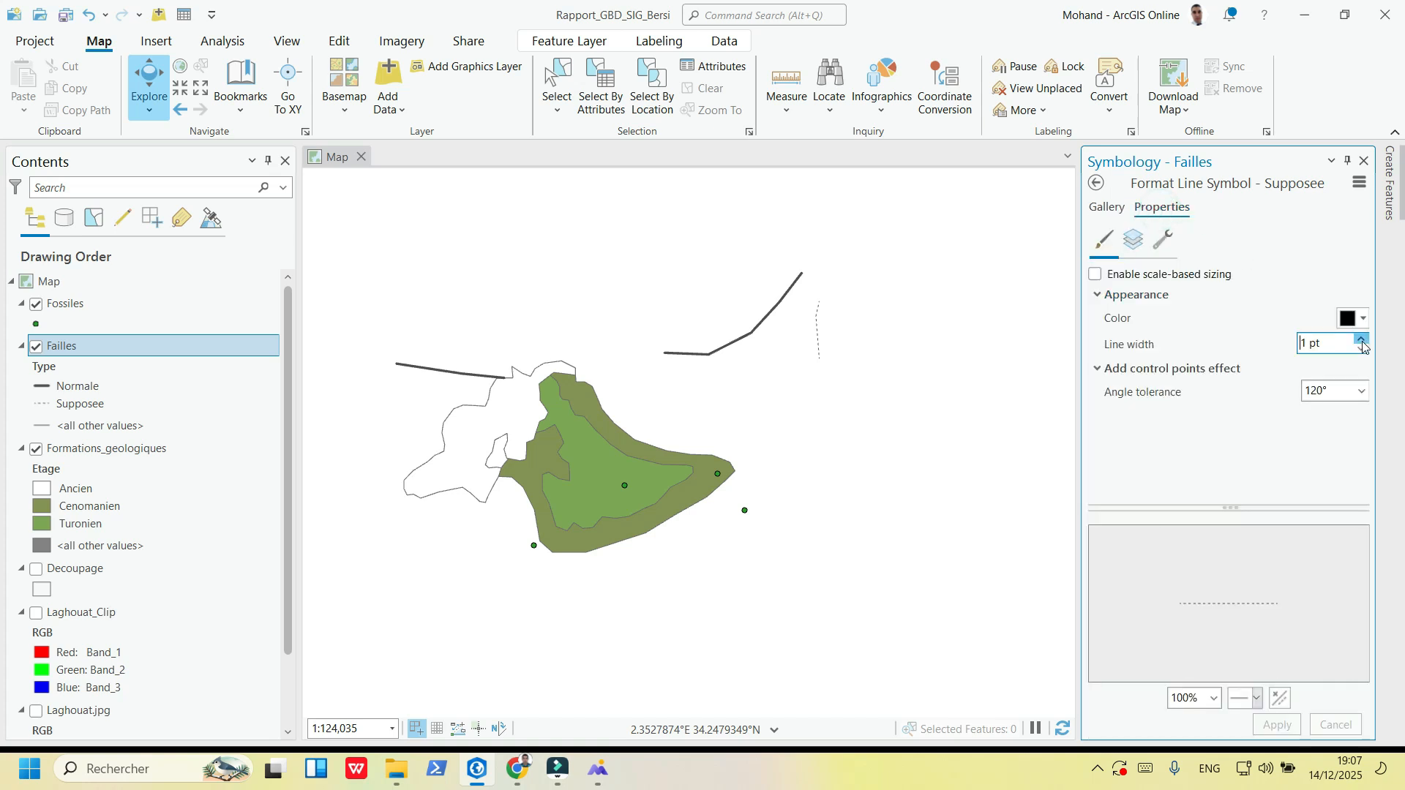
pyautogui.click(1362, 340)
pyautogui.click(1279, 723)
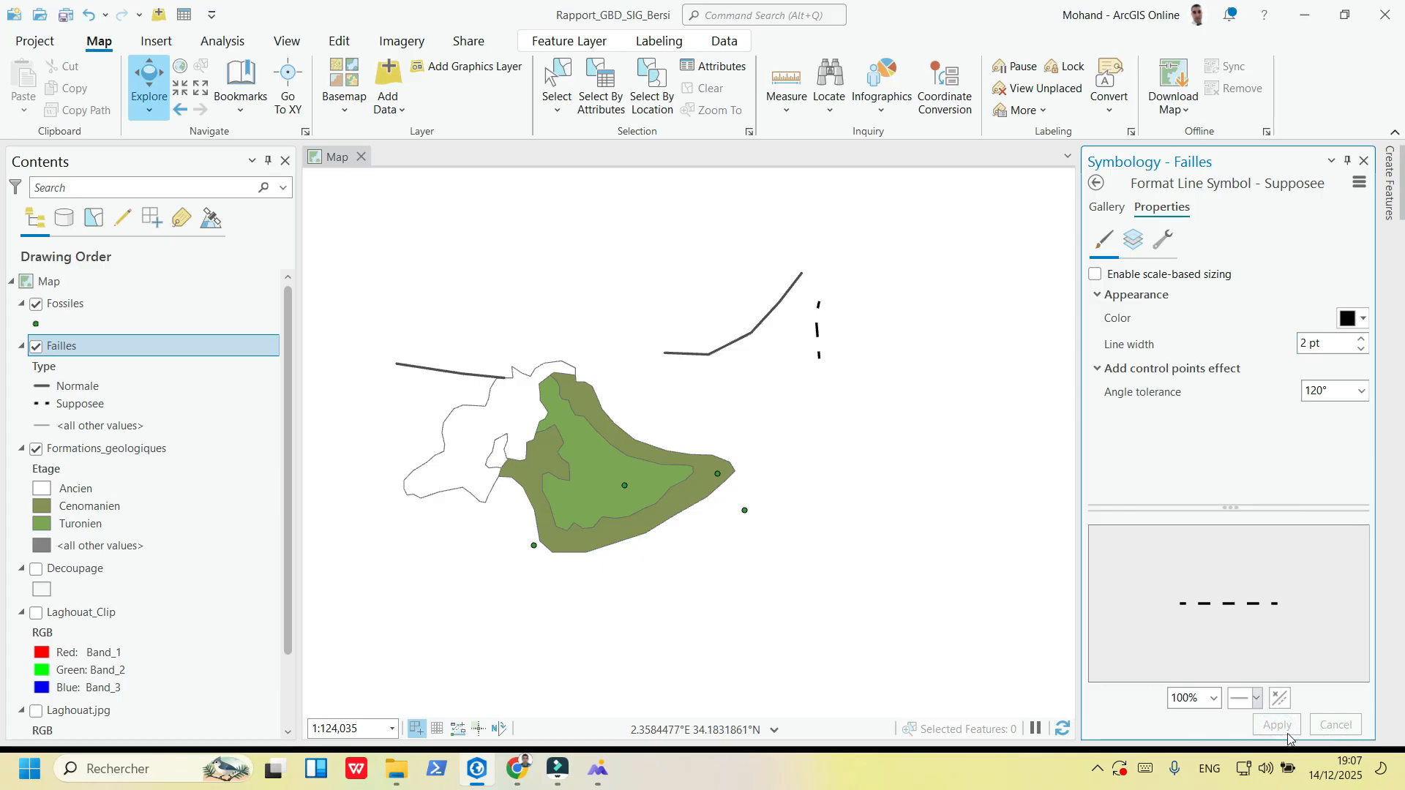
pyautogui.click(1363, 161)
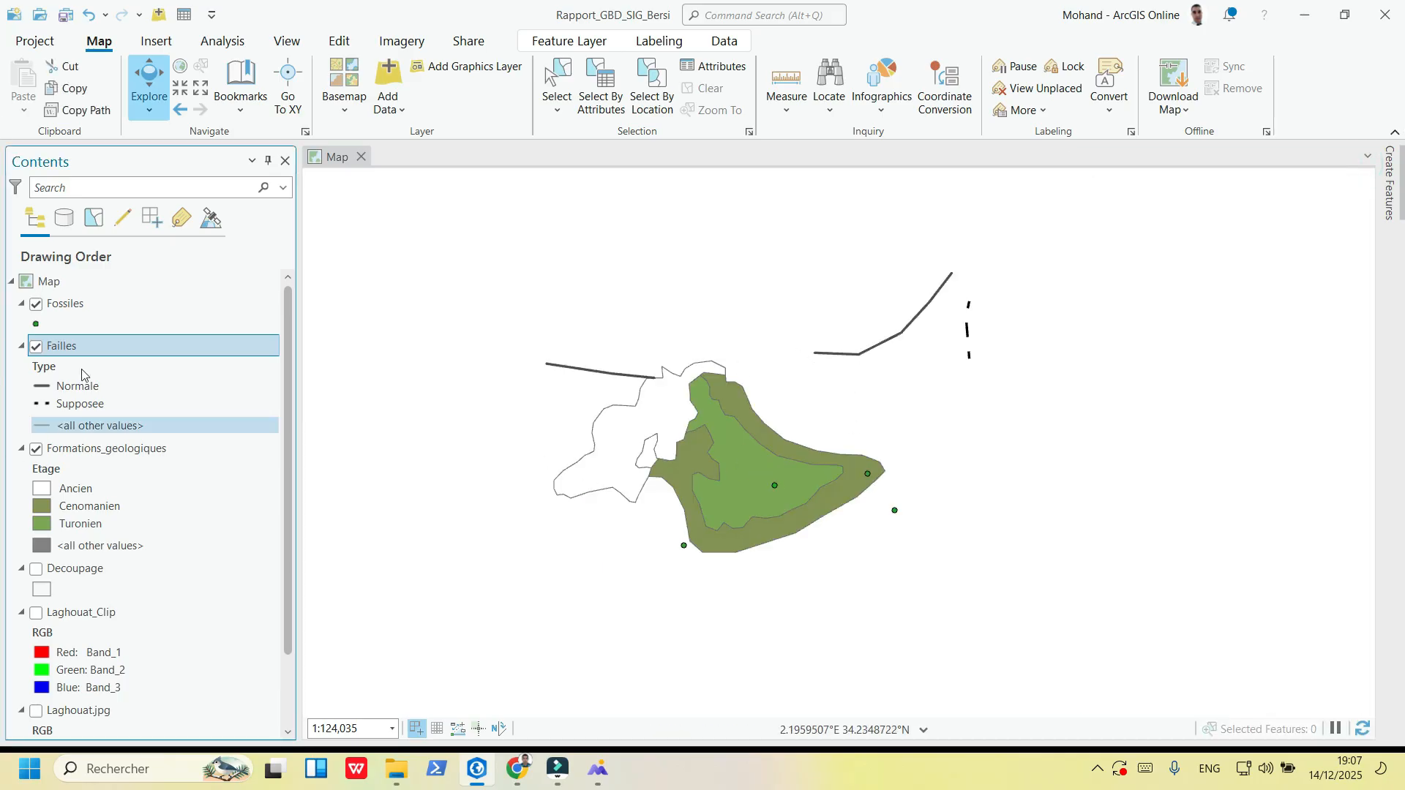
# - Symbolize Fossiles by unique Type values, adding the Bivalve, Casteropode and Exogera classes
pyautogui.rightClick(65, 313)
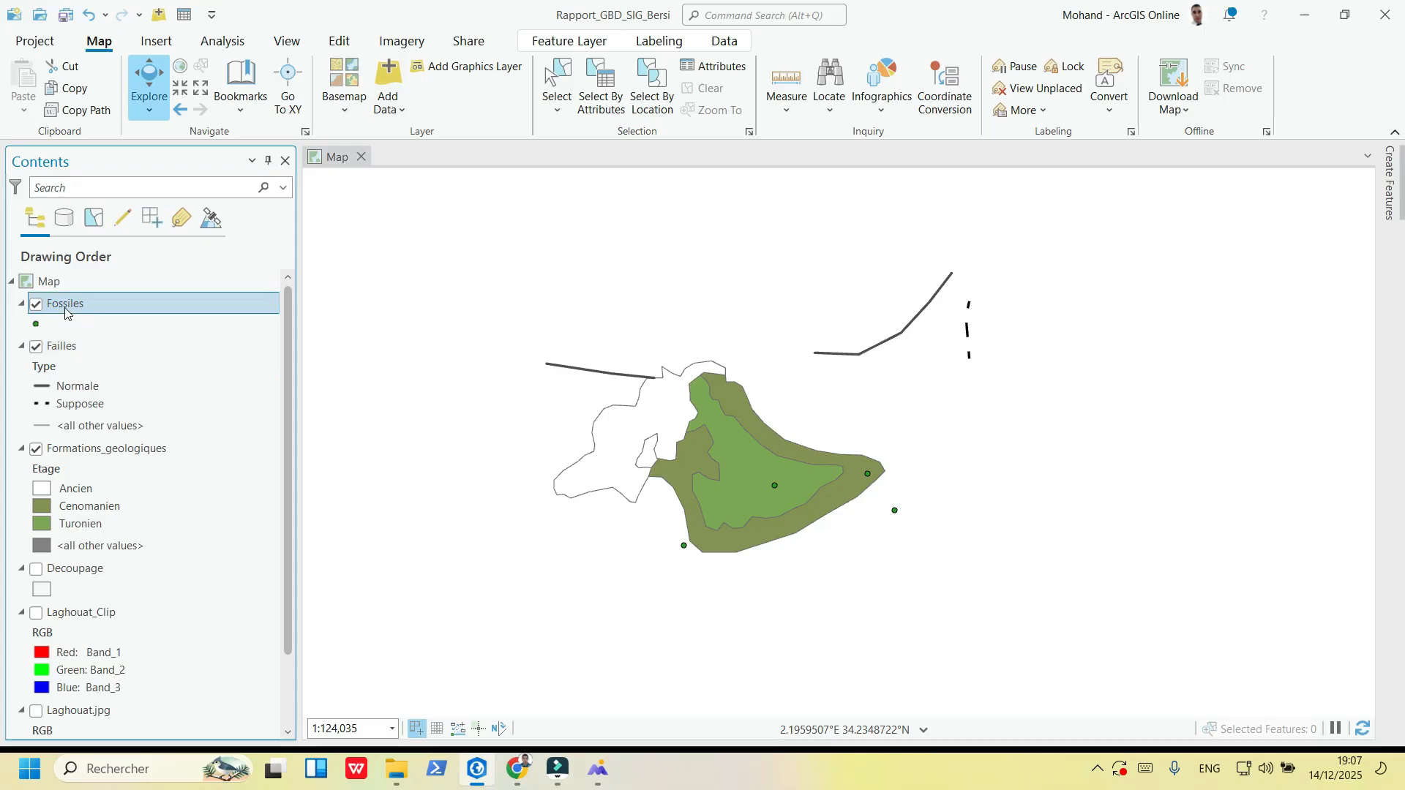
pyautogui.click(110, 532)
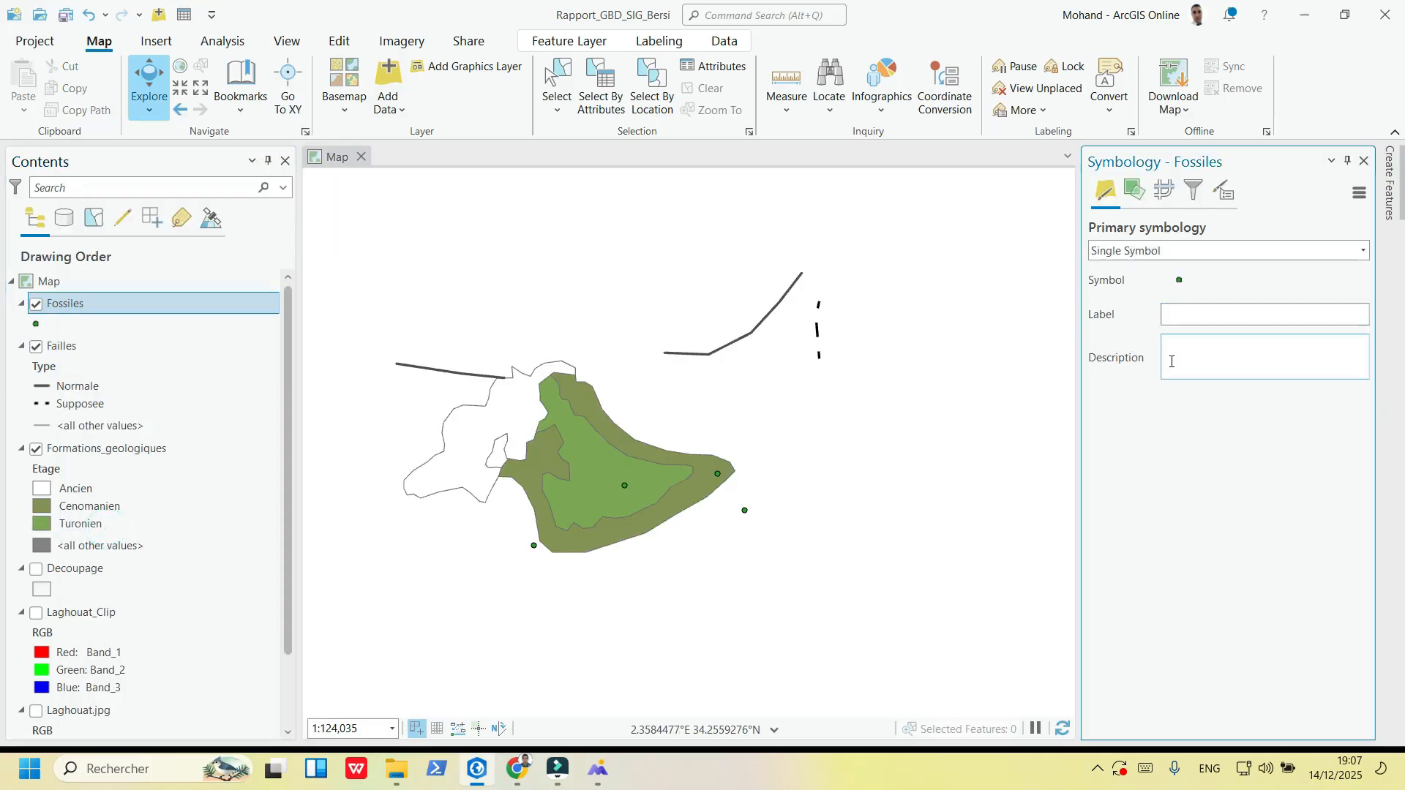
pyautogui.click(1355, 253)
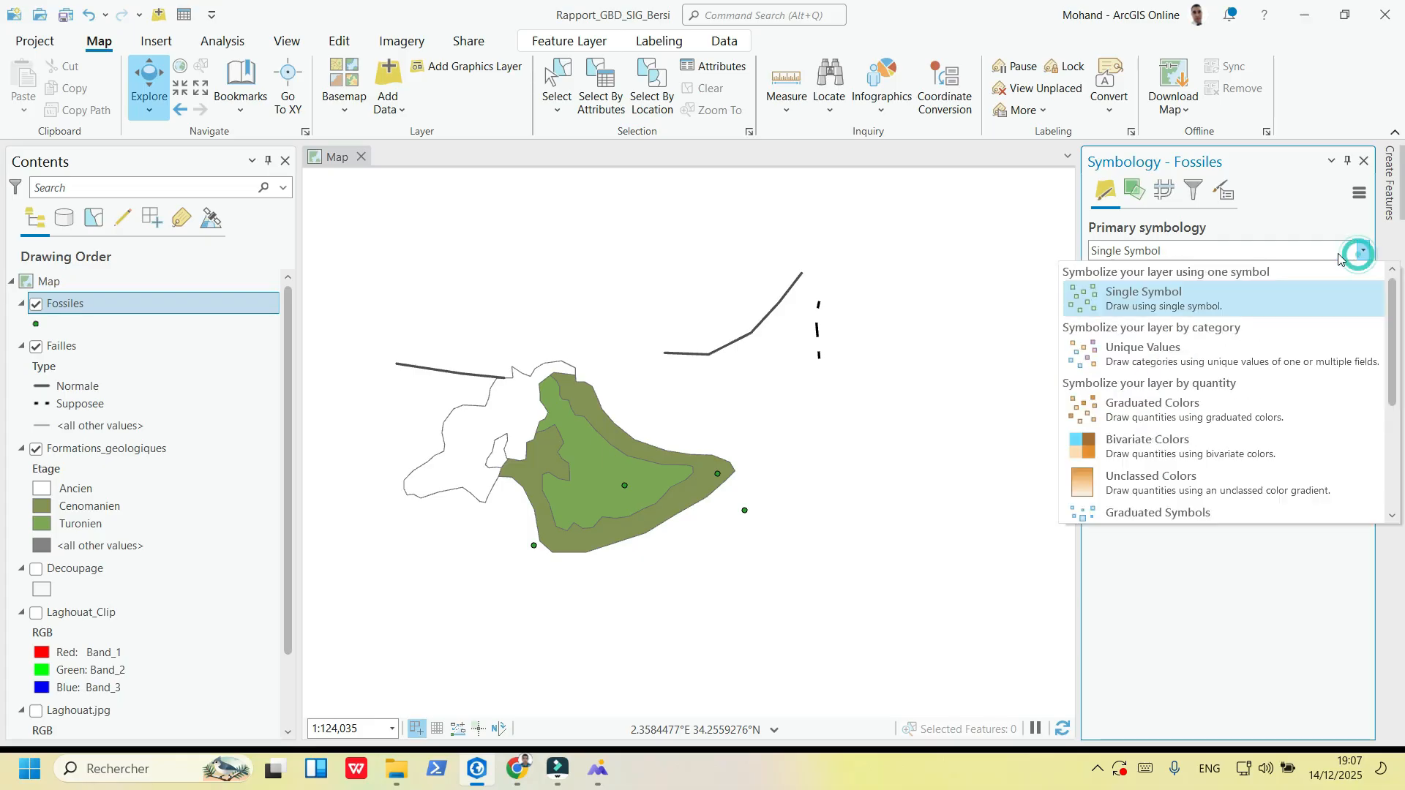
pyautogui.click(1183, 362)
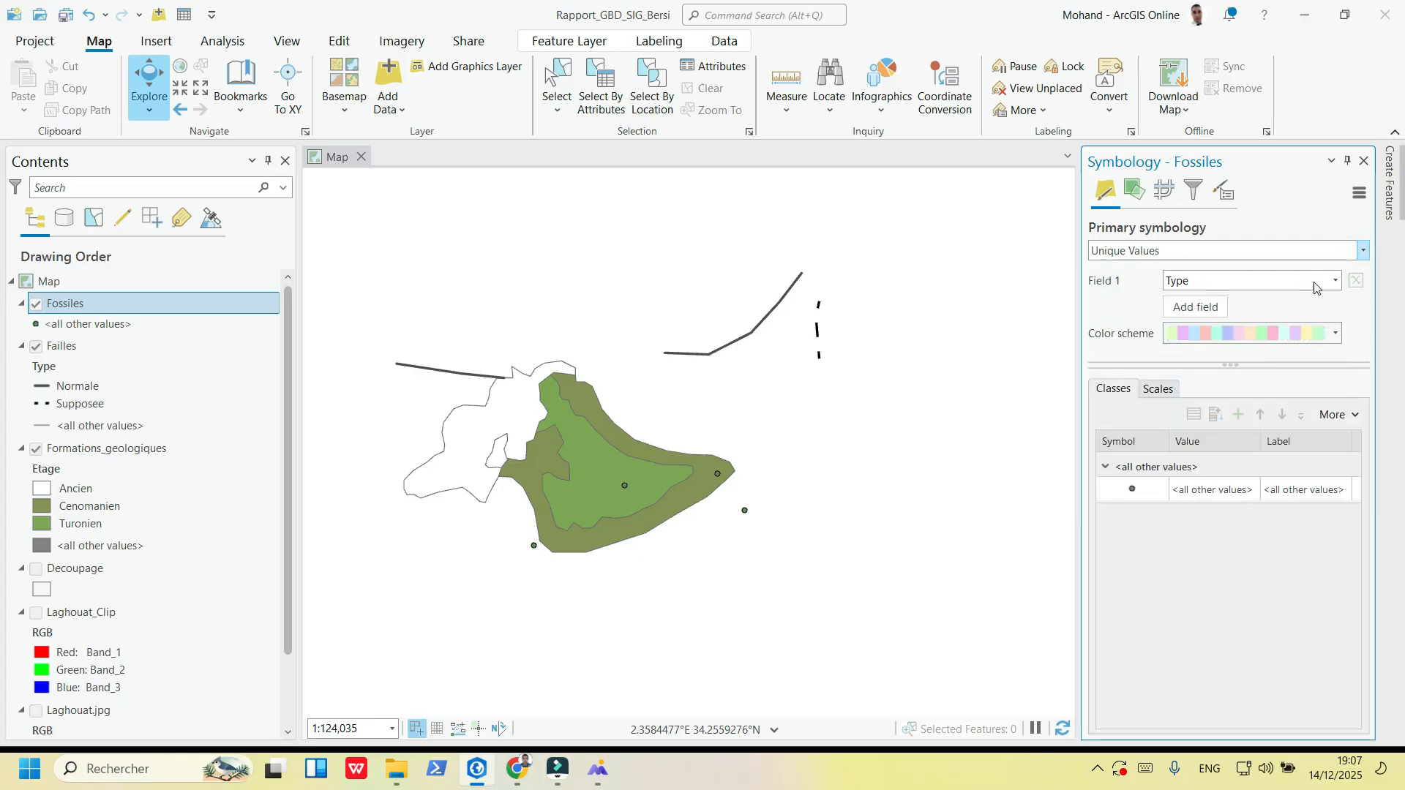
pyautogui.click(1216, 415)
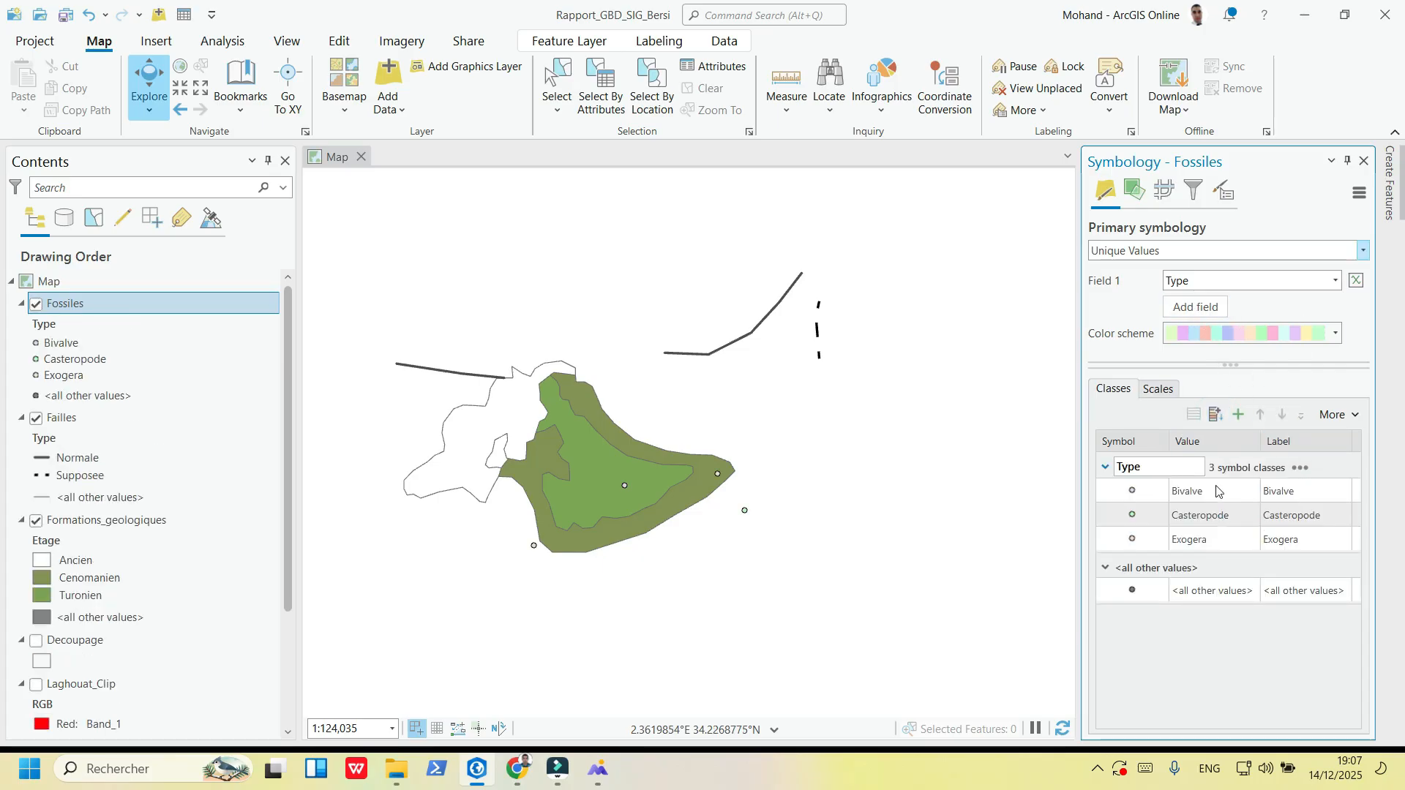
# - Open the Bivalve point symbol and browse the symbol gallery
pyautogui.click(1138, 521)
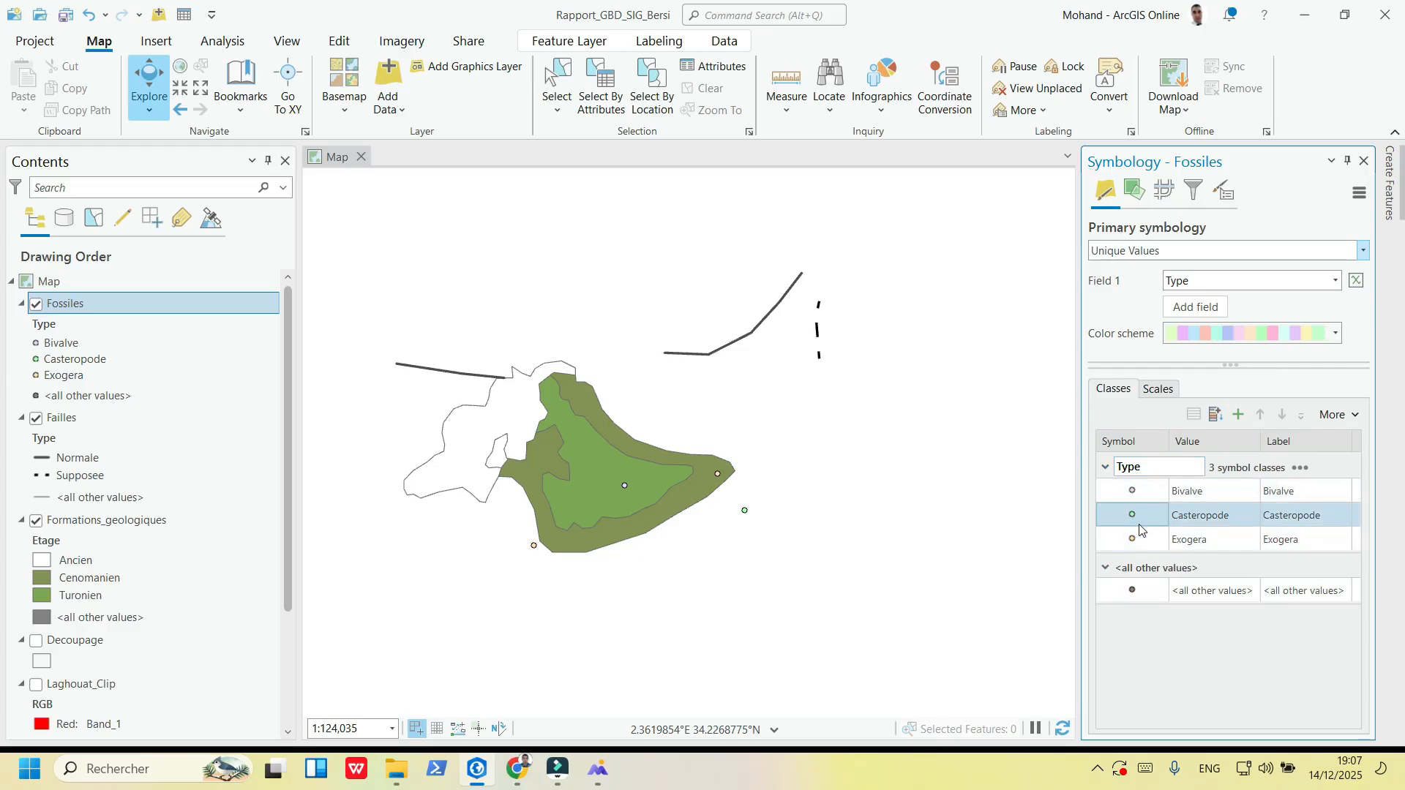
pyautogui.click(1182, 493)
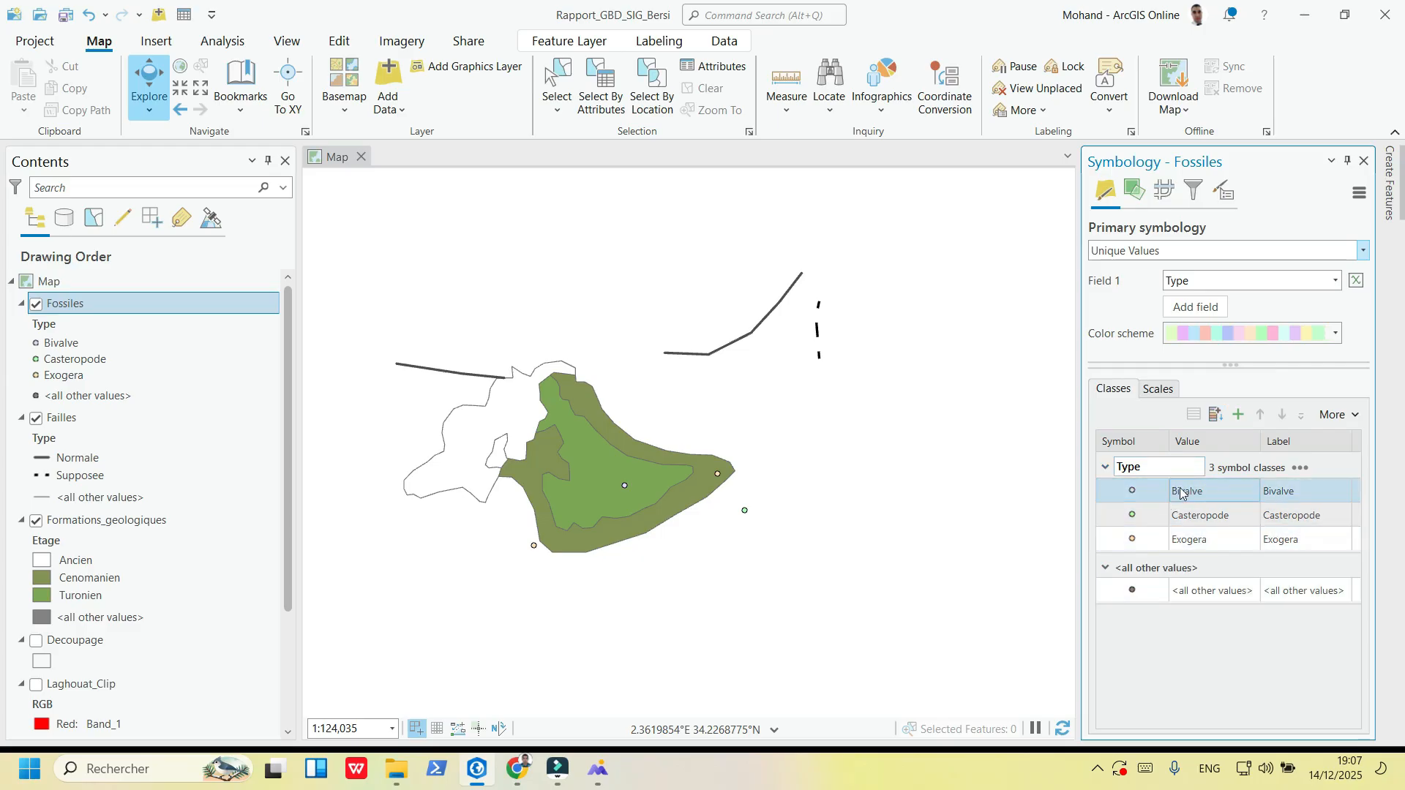
pyautogui.click(1131, 492)
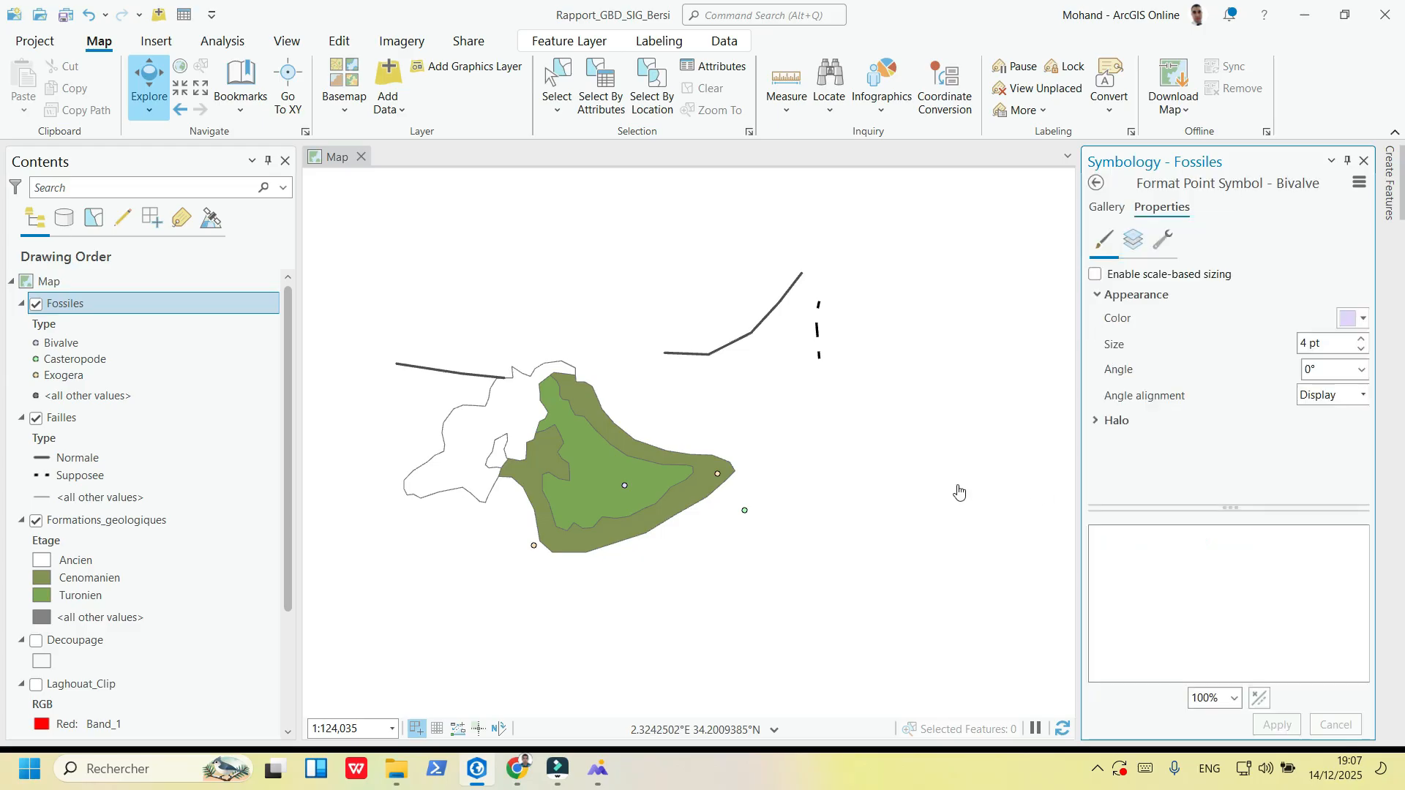
pyautogui.click(1118, 211)
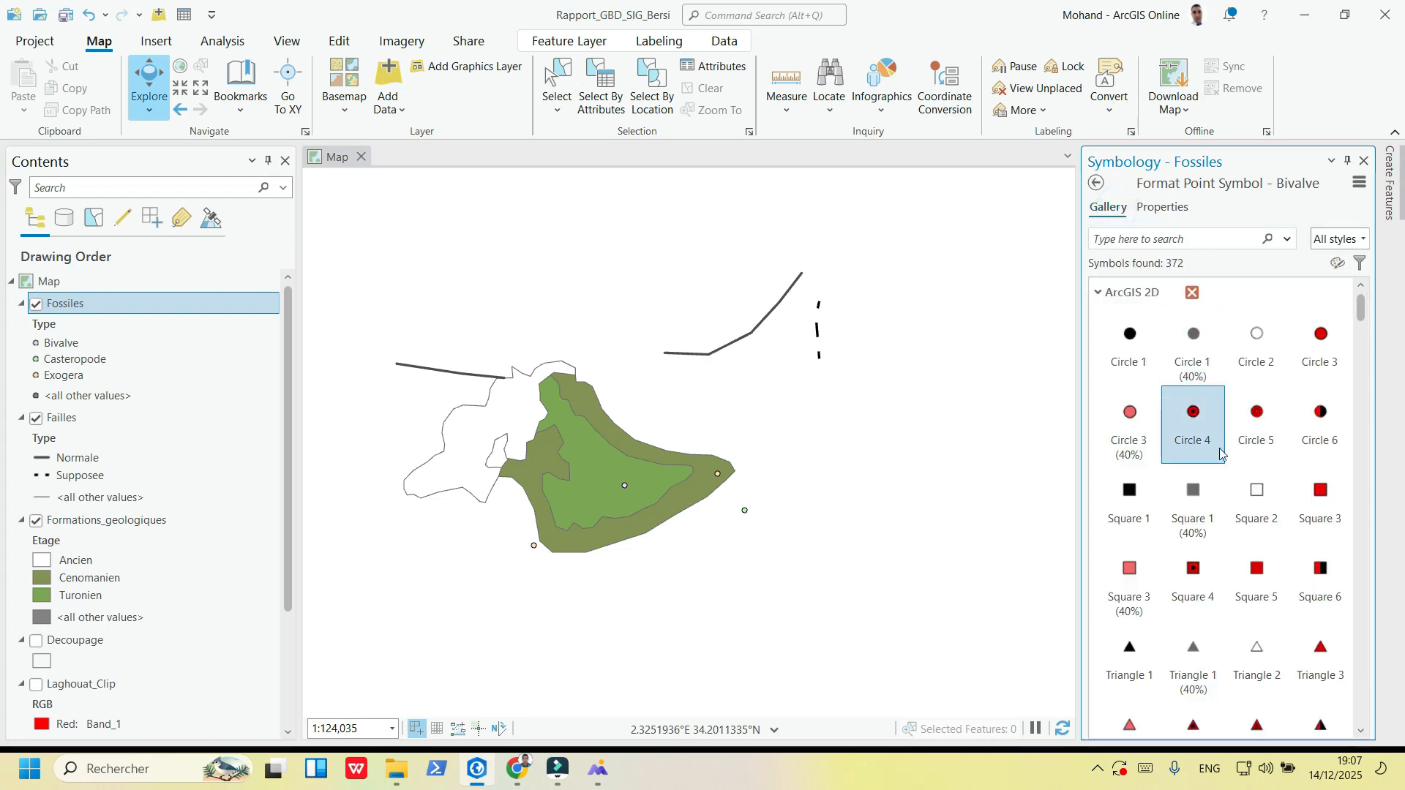
pyautogui.scroll(-10, 1218, 463)
pyautogui.scroll(-3, 1259, 556)
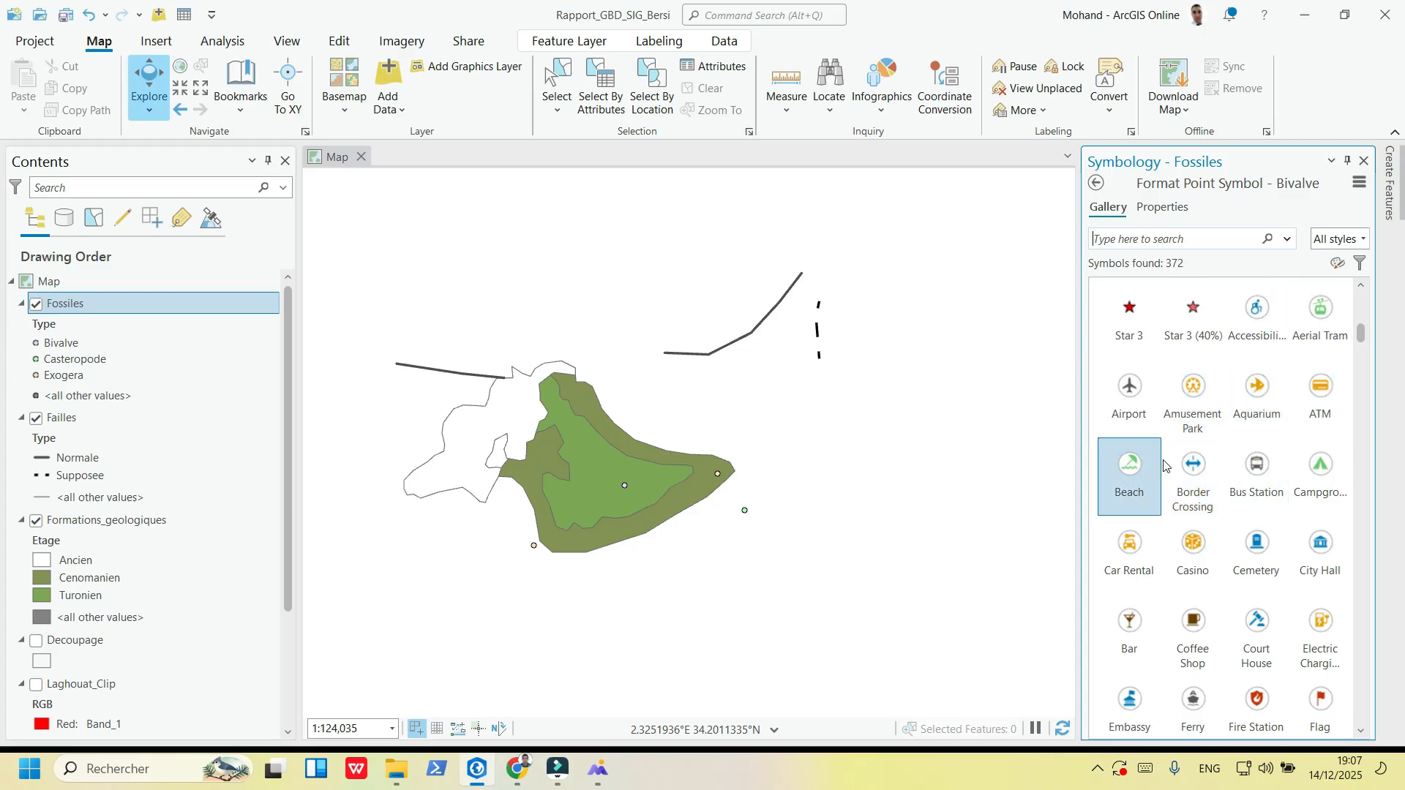
pyautogui.scroll(-3, 1193, 512)
pyautogui.scroll(-6, 1155, 500)
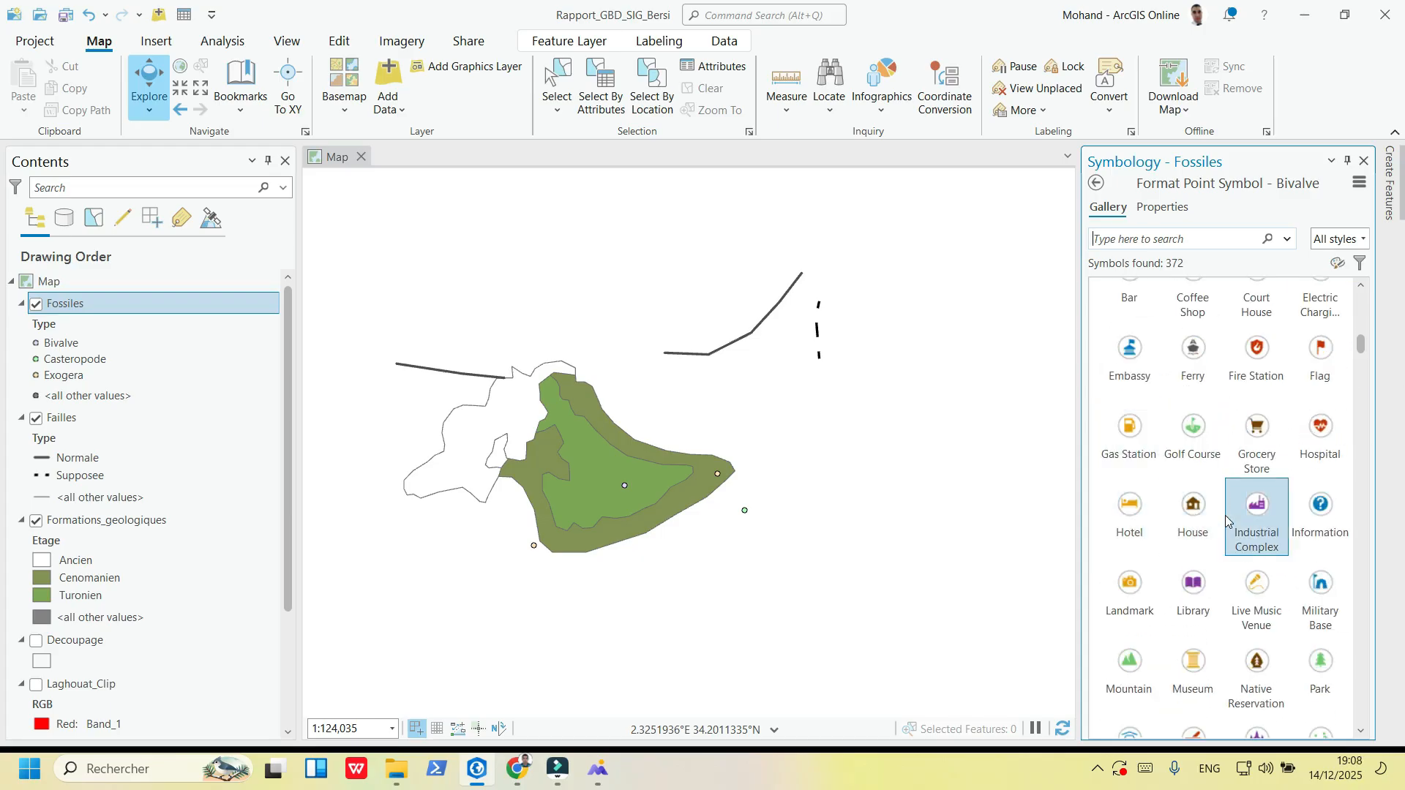
pyautogui.scroll(-10, 1224, 520)
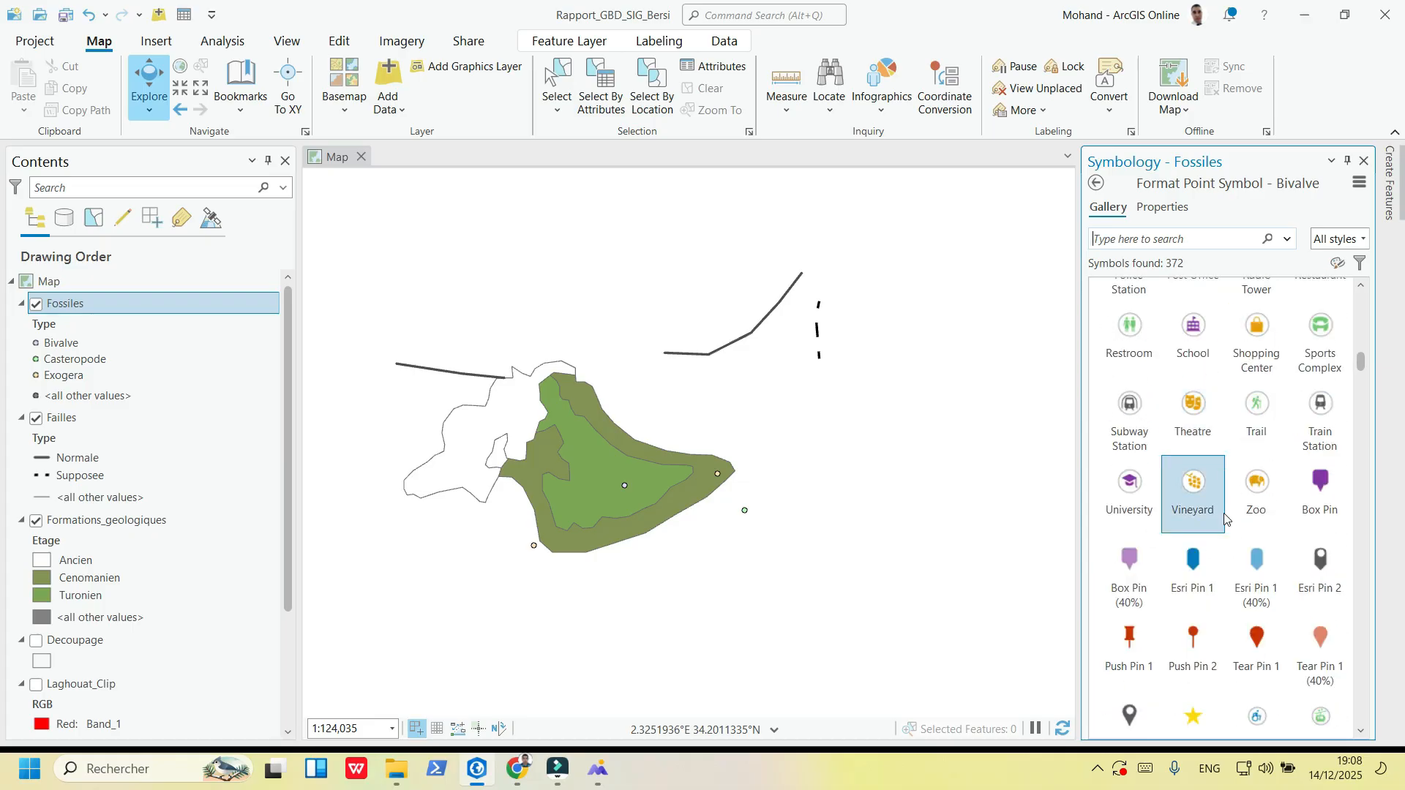
pyautogui.scroll(-4, 1198, 503)
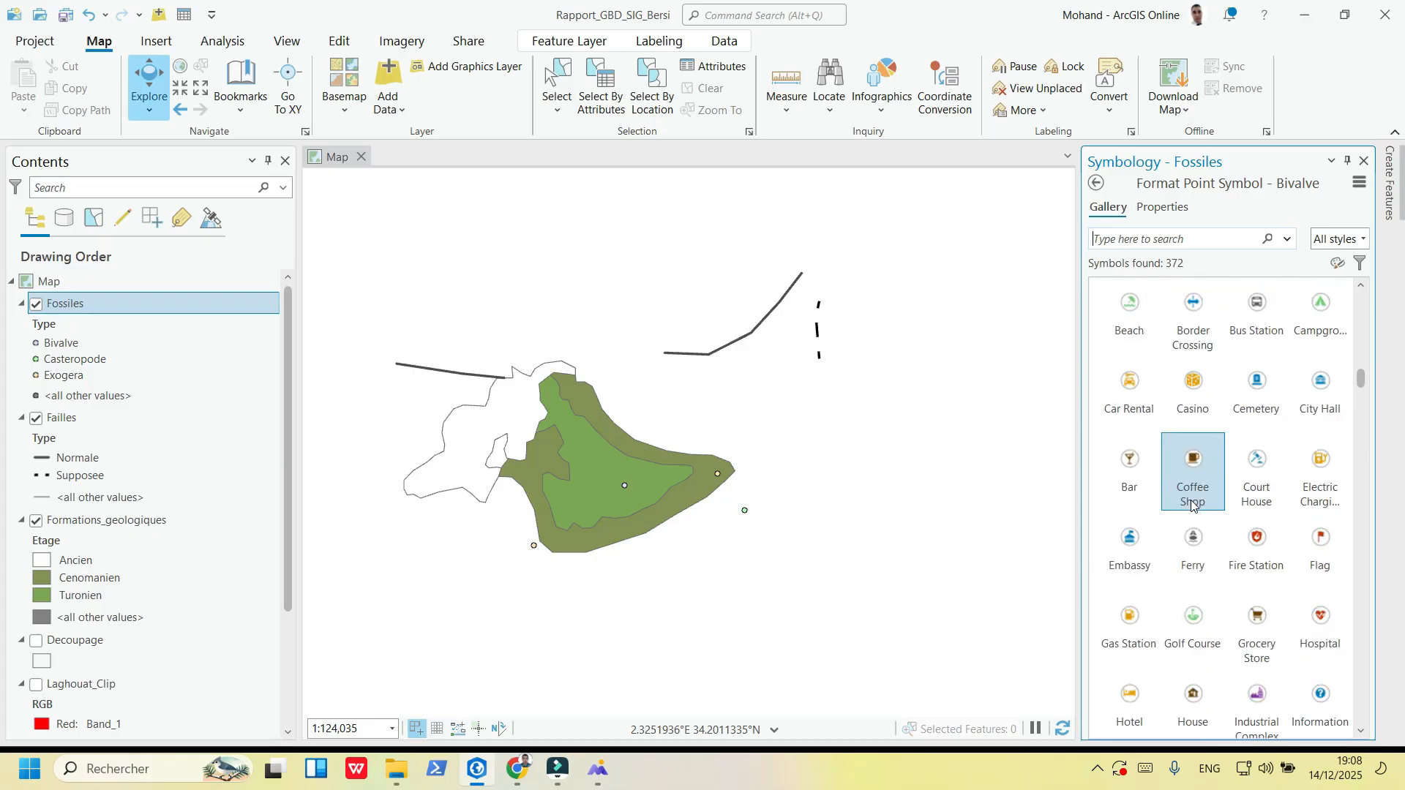
# - Search the gallery for 'pale', 'bivalve' and 'fossi' symbols, then clear the search
pyautogui.click(1149, 242)
pyautogui.write('paleo')
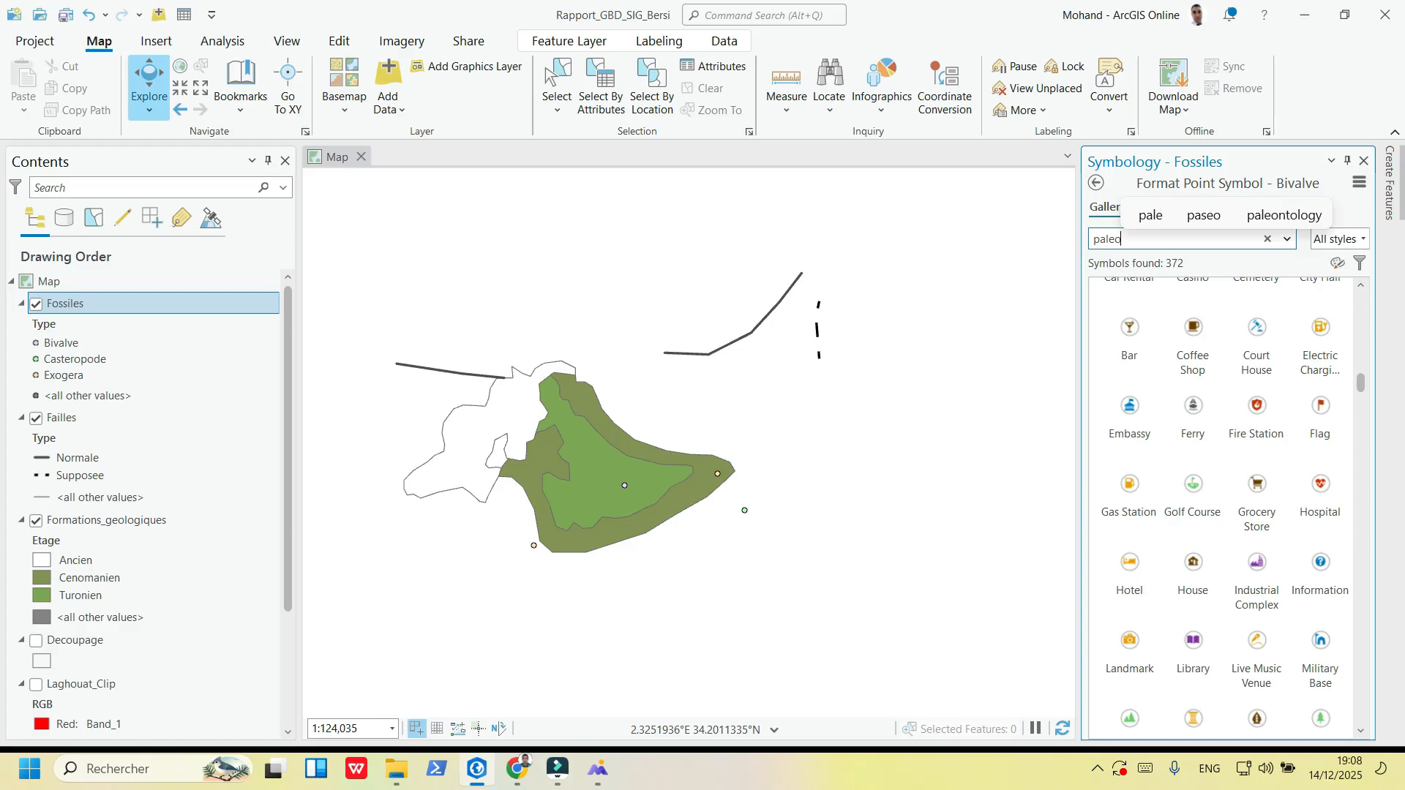
pyautogui.press('BackSpace')
pyautogui.press('BackSpace')
pyautogui.press('BackSpace')
pyautogui.press('BackSpace')
pyautogui.press('BackSpace')
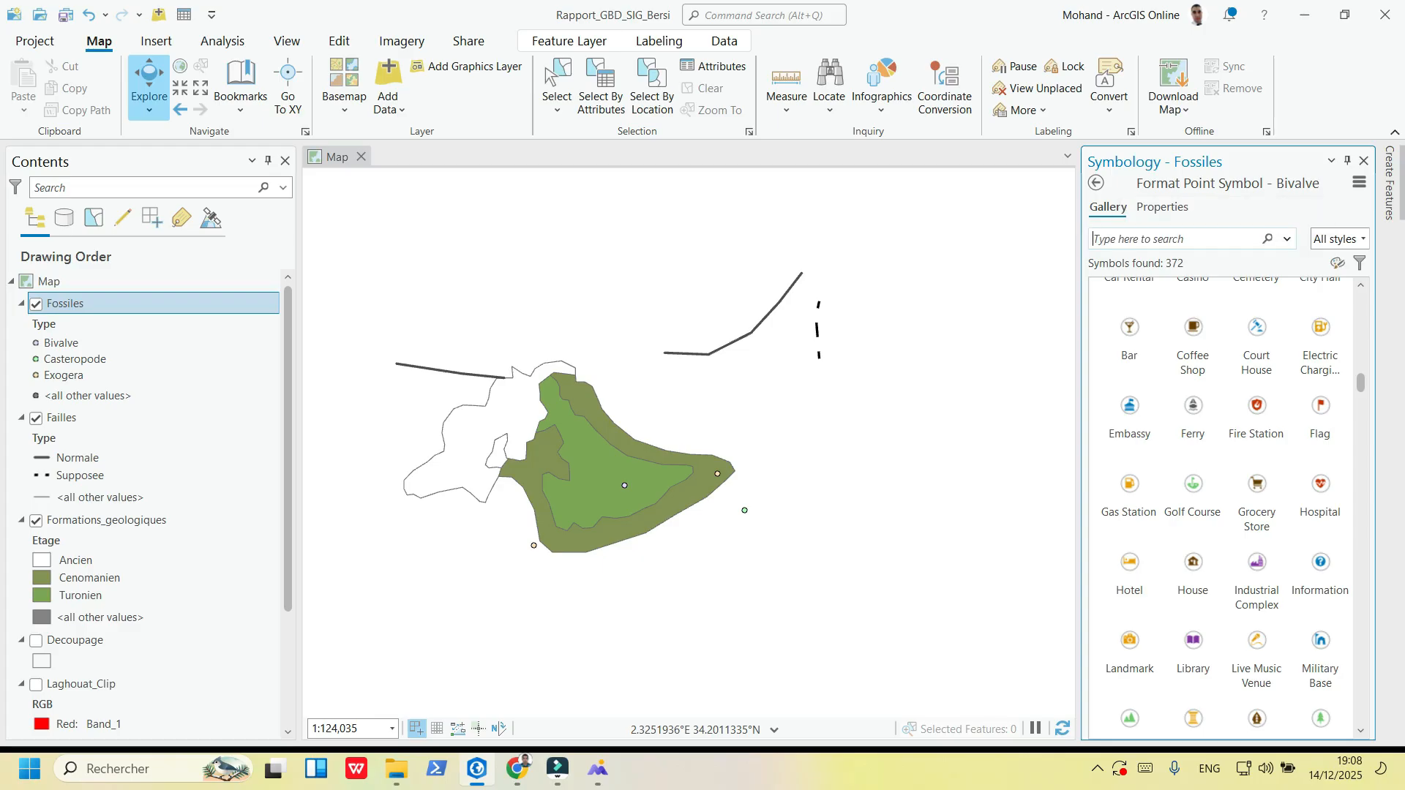
pyautogui.write('bival')
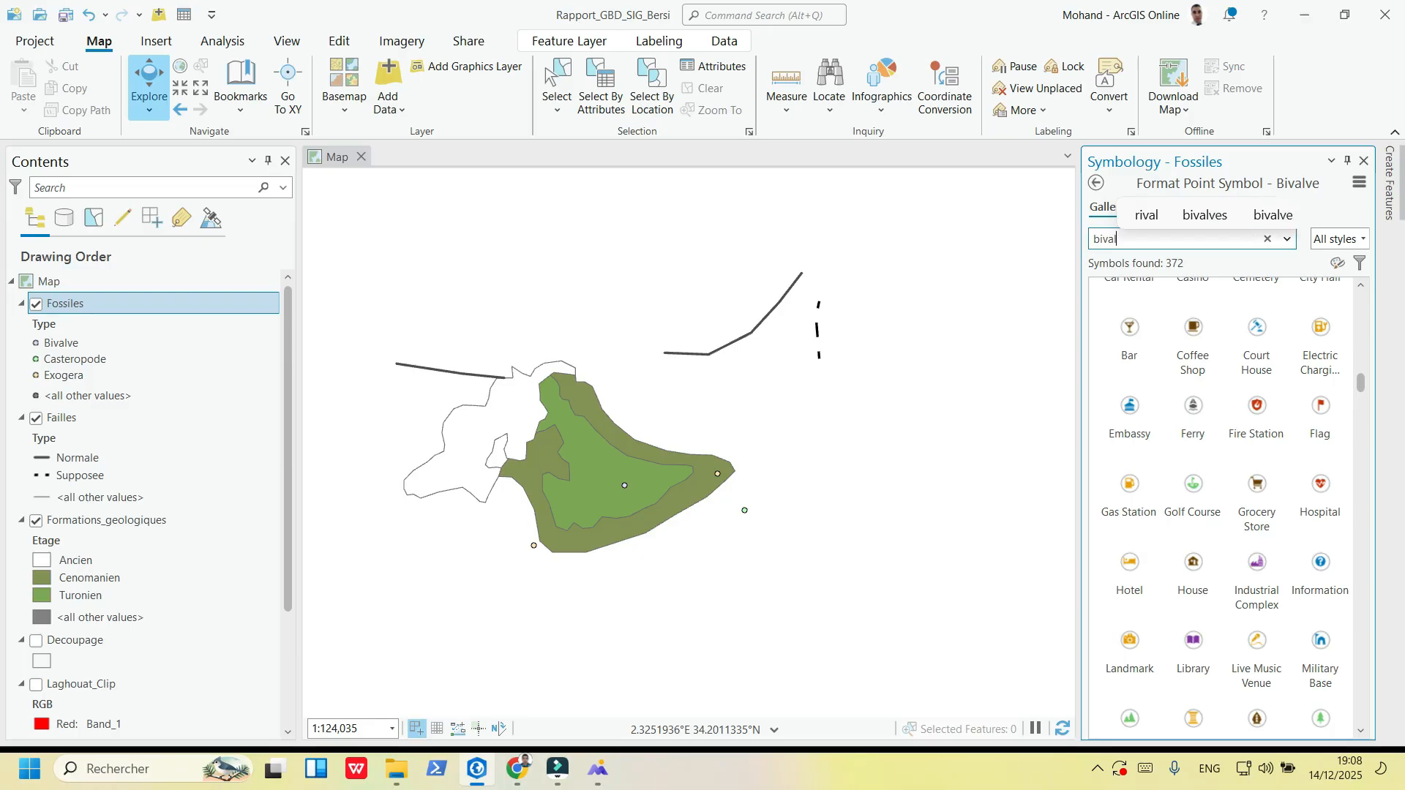
pyautogui.write('ve')
pyautogui.press('Return')
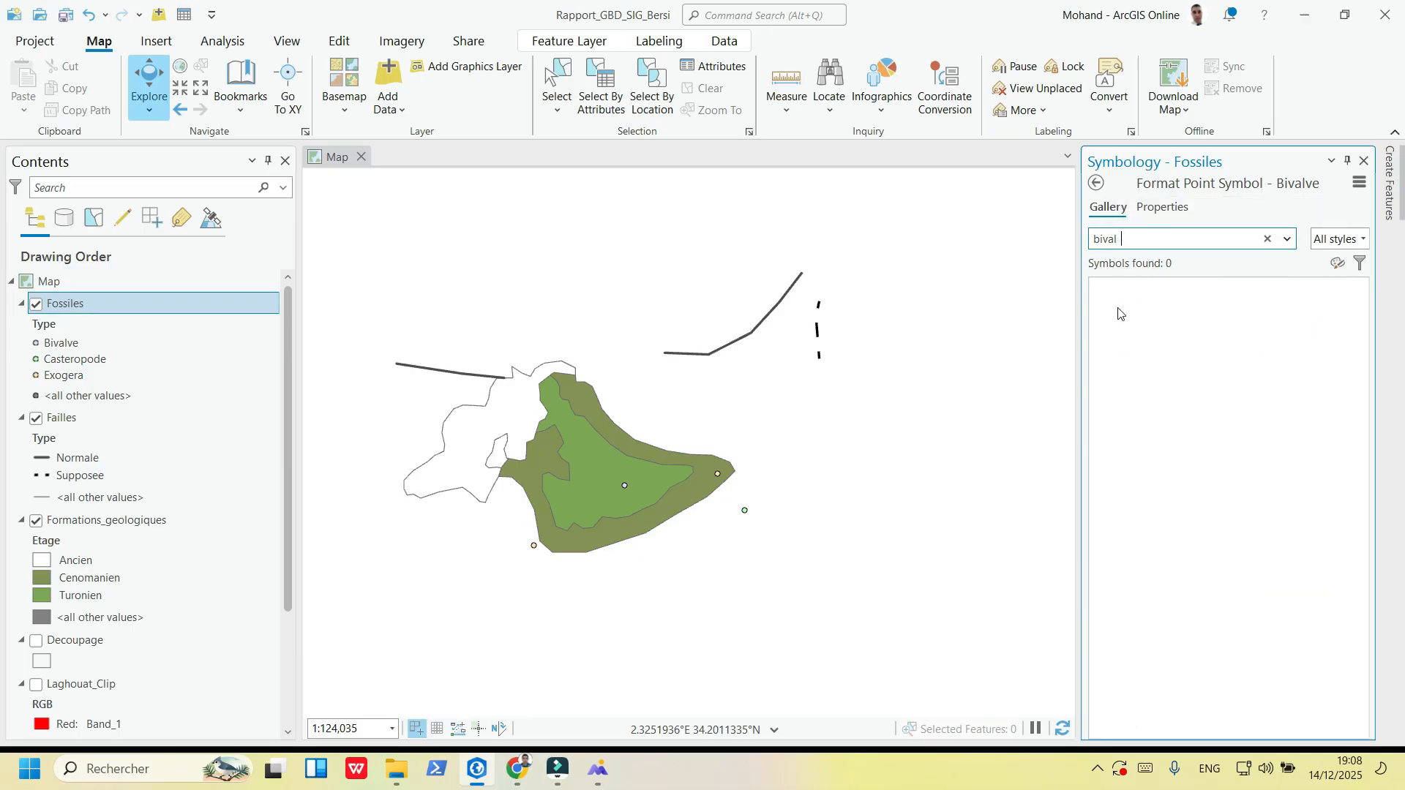
pyautogui.press('BackSpace')
pyautogui.press('BackSpace')
pyautogui.press('BackSpace')
pyautogui.write('fossile')
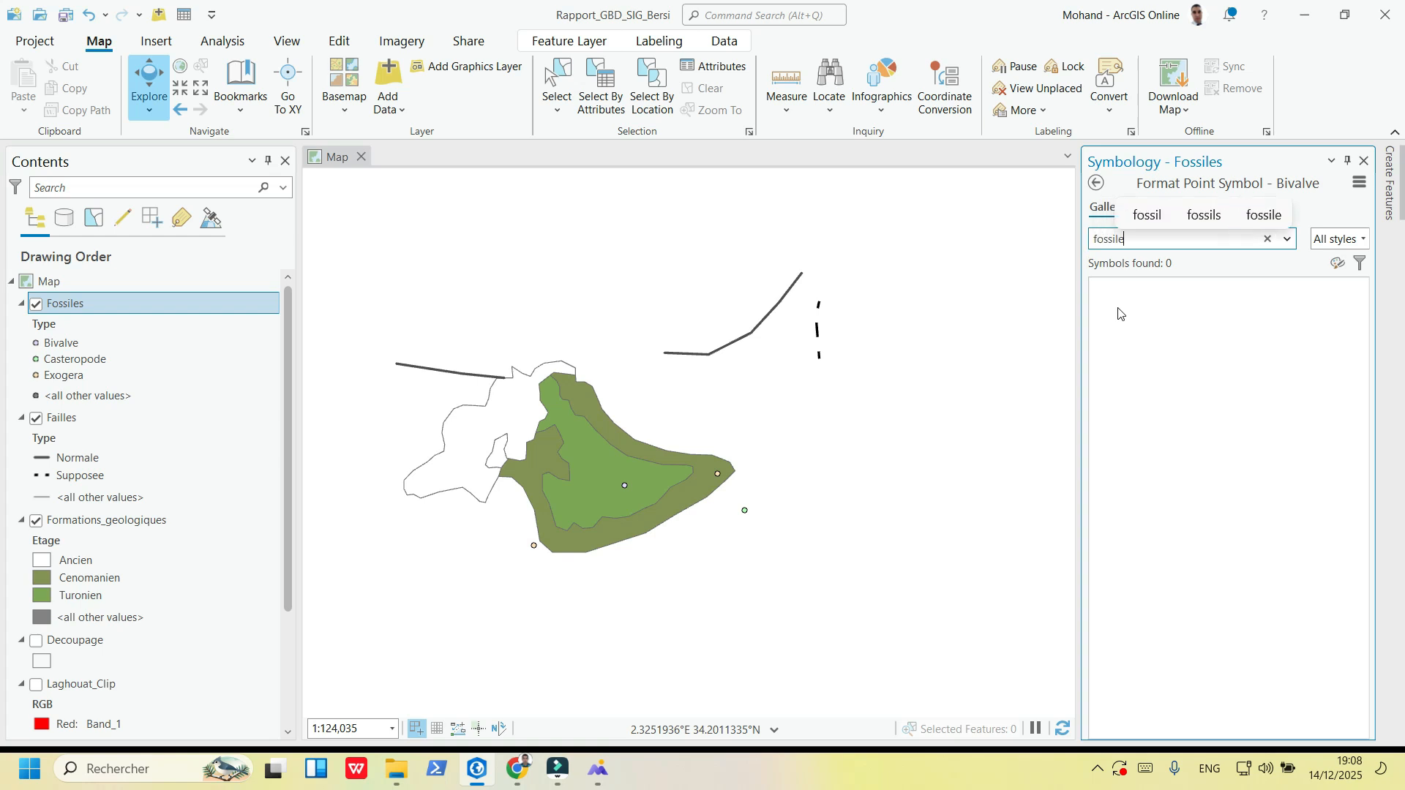
pyautogui.press('Return')
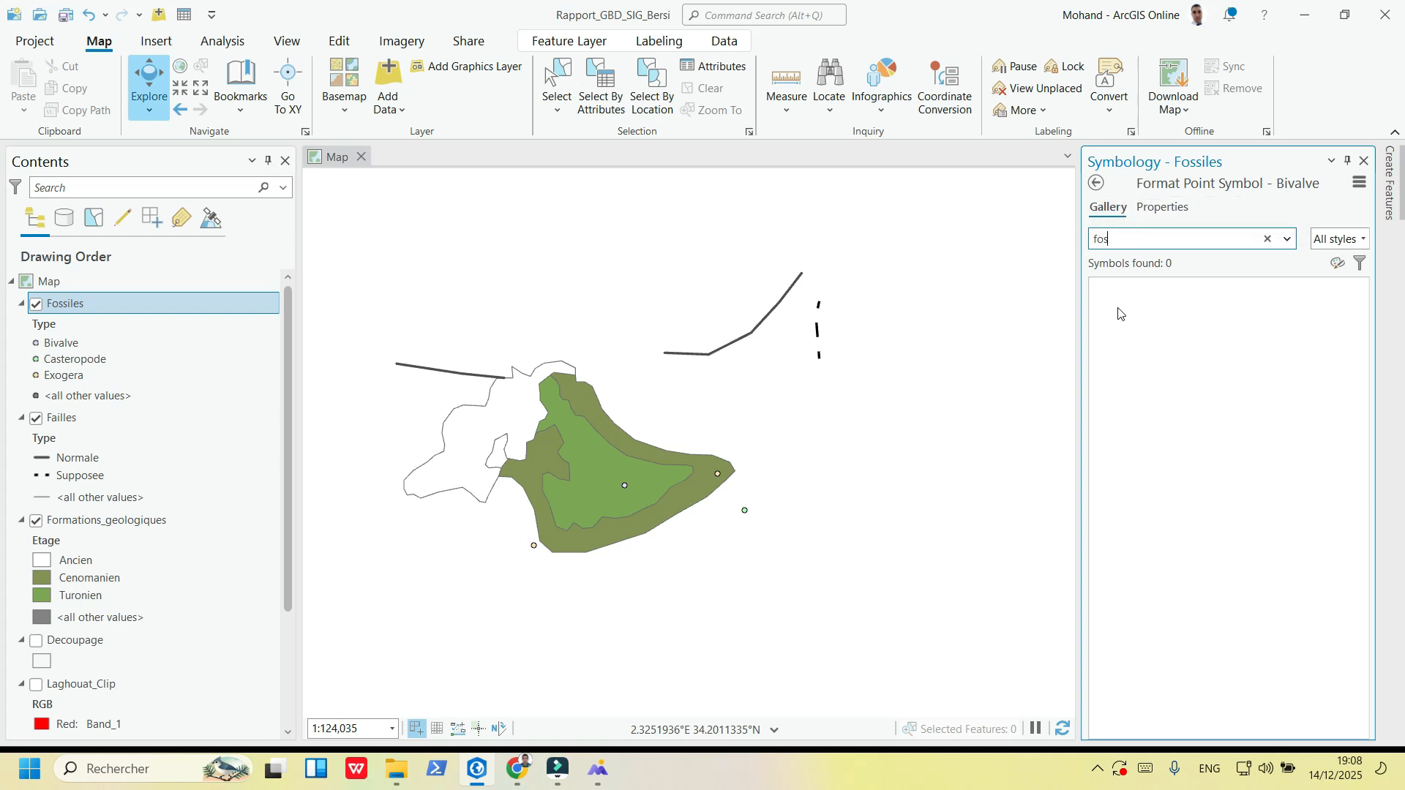
pyautogui.press('BackSpace')
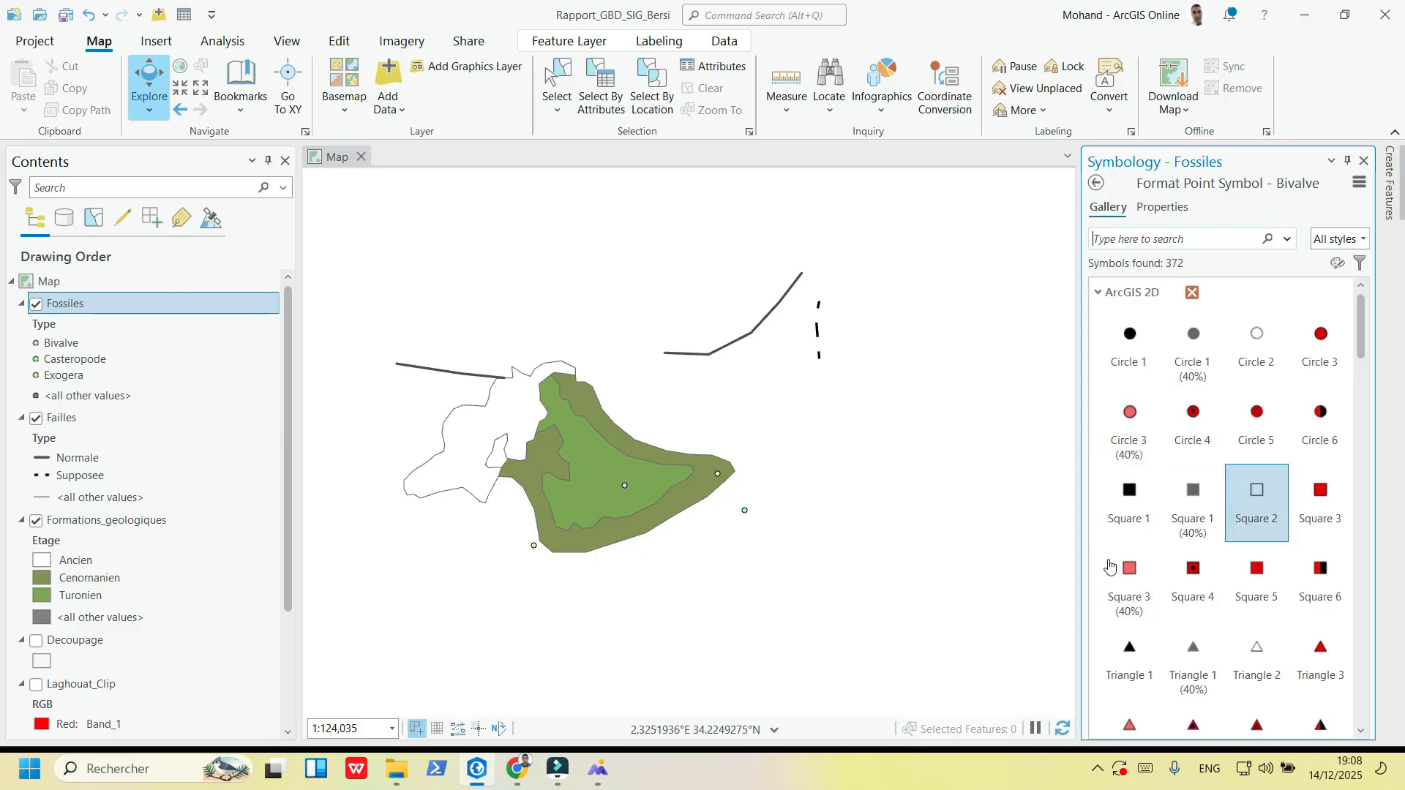
# - Give the Bivalve class the orange Aquarium icon
pyautogui.scroll(-6, 1181, 551)
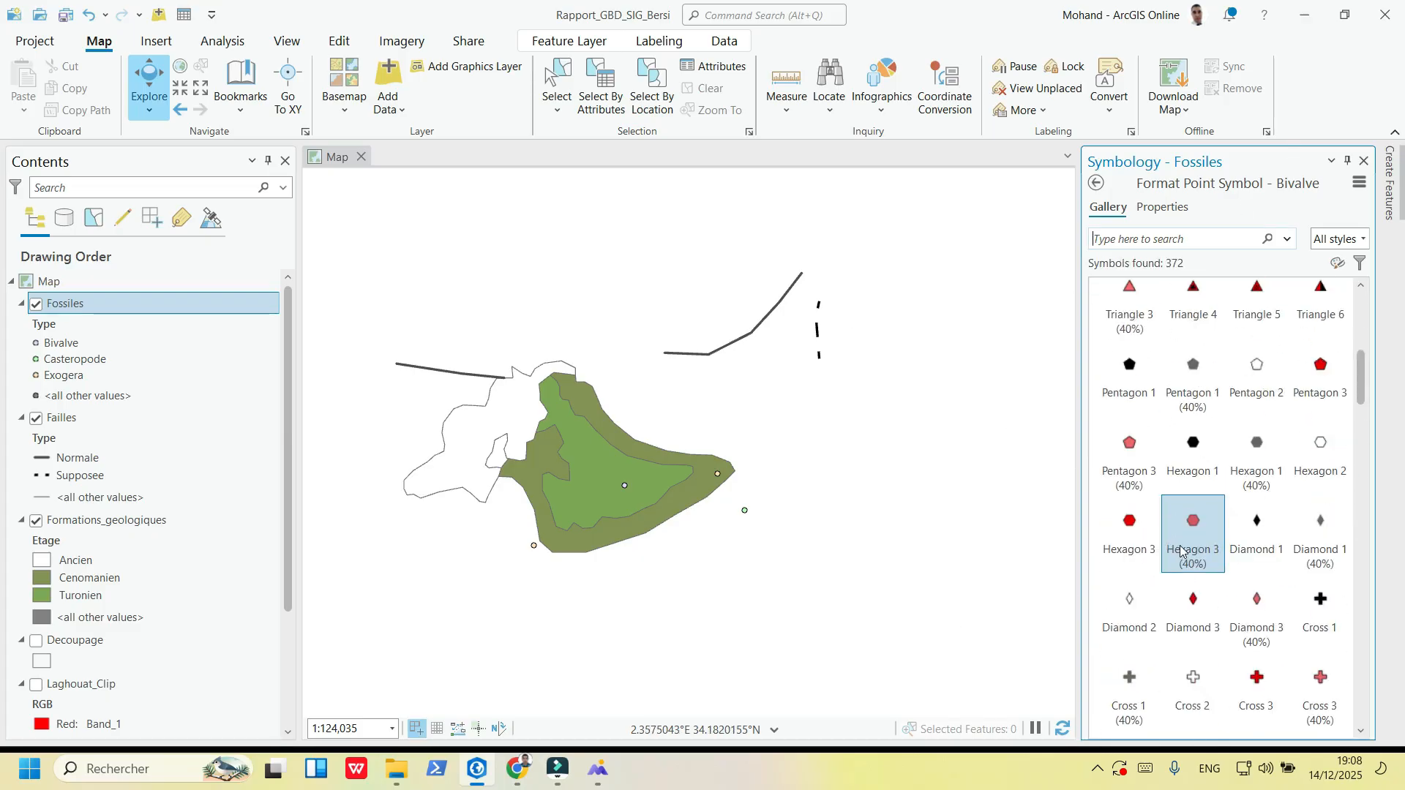
pyautogui.scroll(-2, 1186, 549)
pyautogui.scroll(-3, 1192, 512)
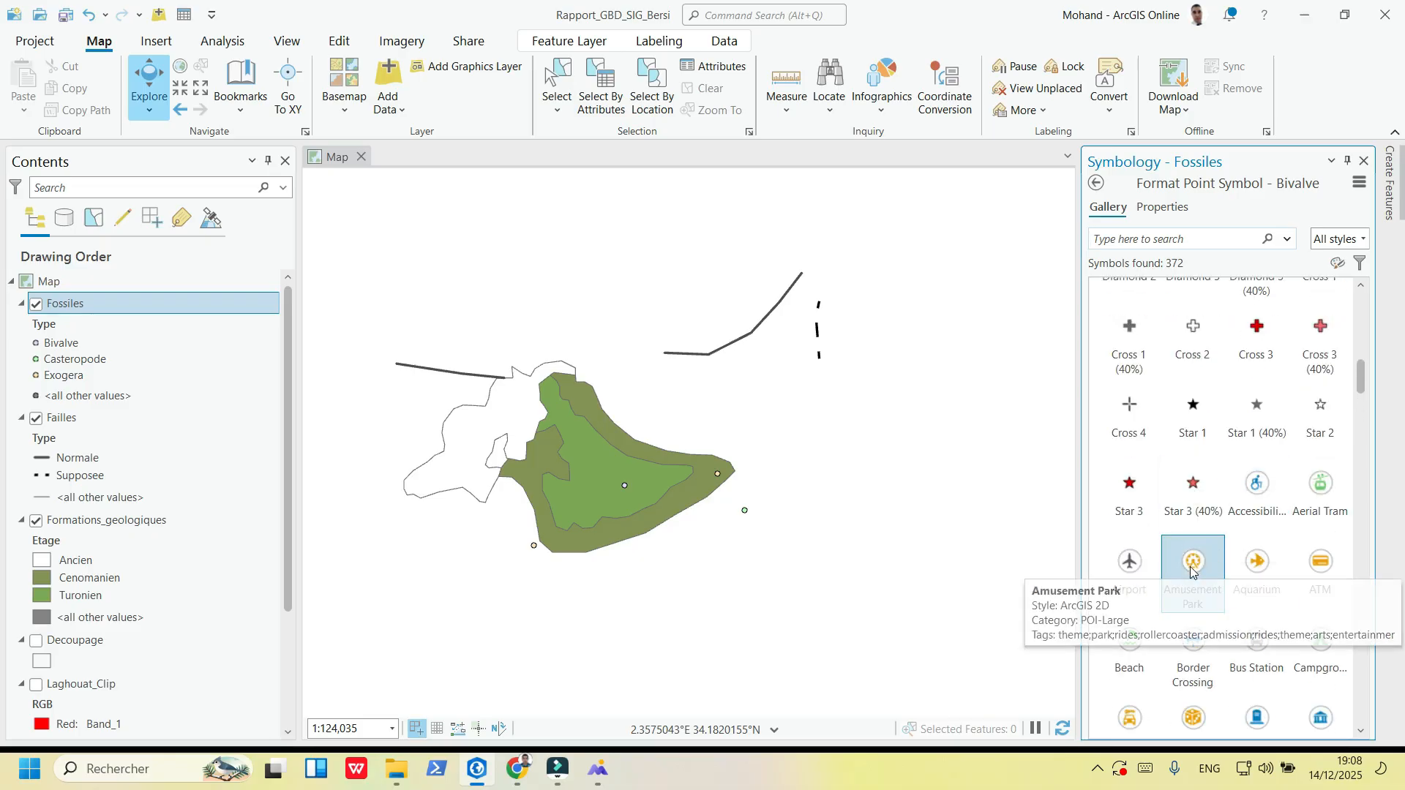
pyautogui.click(1257, 562)
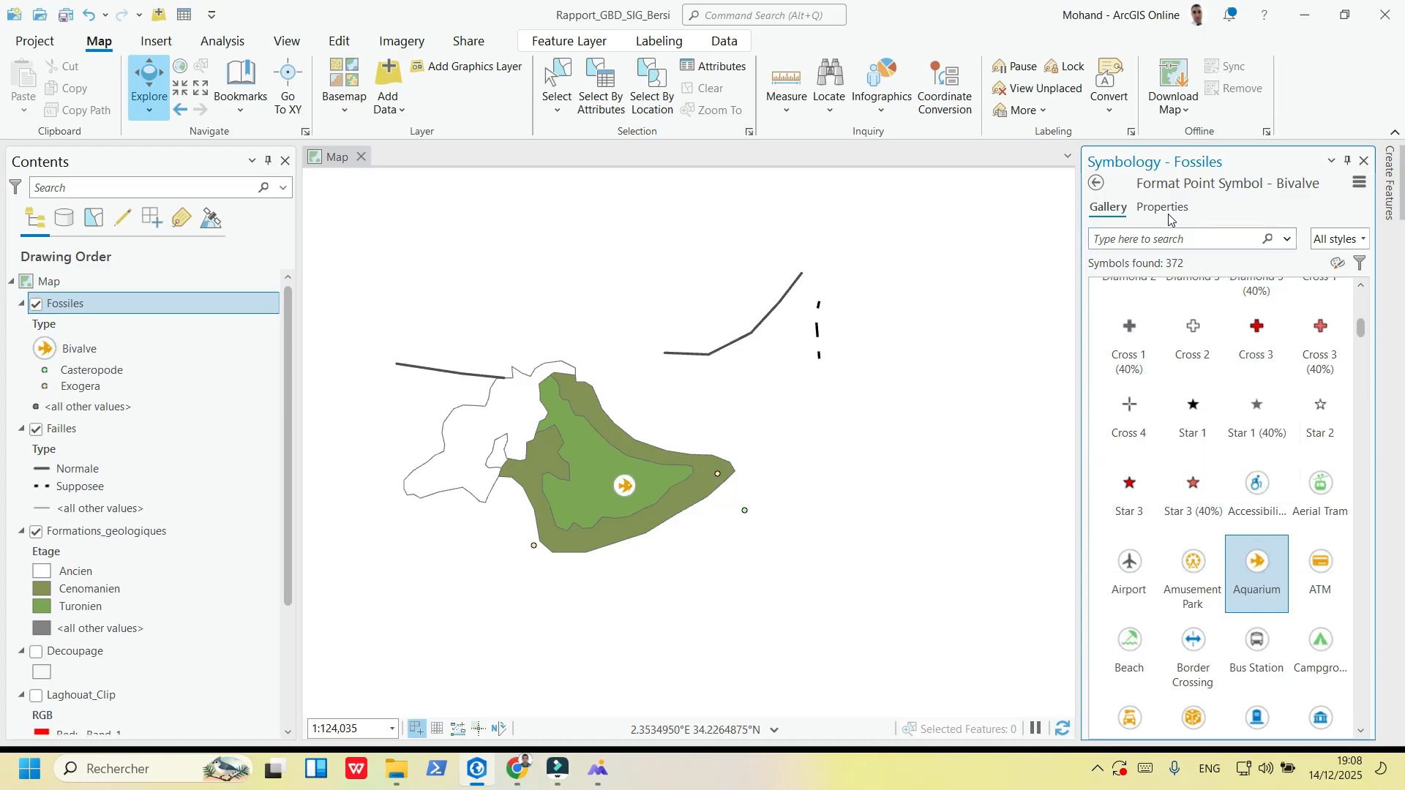
# - Assign the green Sports Complex icon from the gallery to the Casteropode class
pyautogui.click(1095, 184)
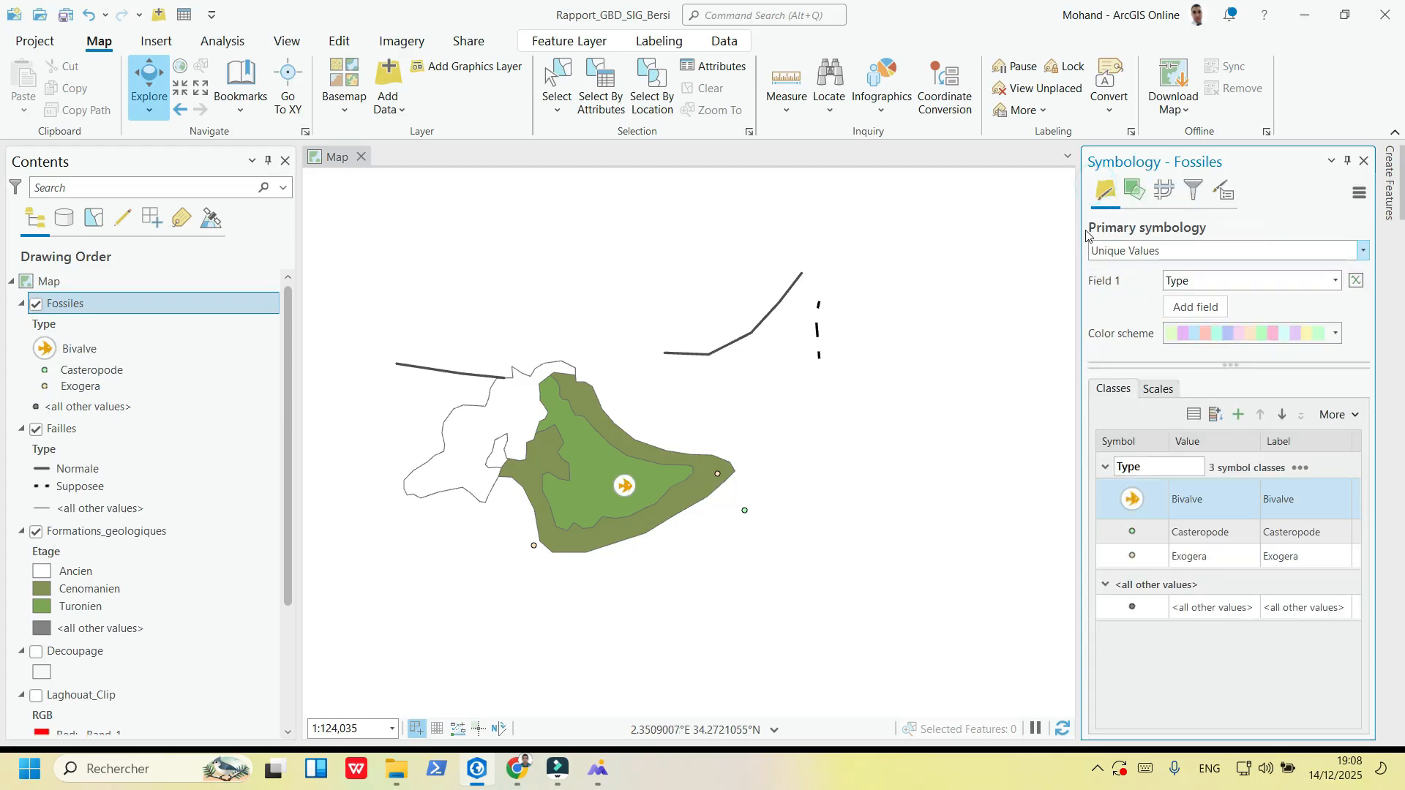
pyautogui.click(1130, 521)
pyautogui.scroll(-2, 1197, 514)
pyautogui.scroll(-10, 1197, 515)
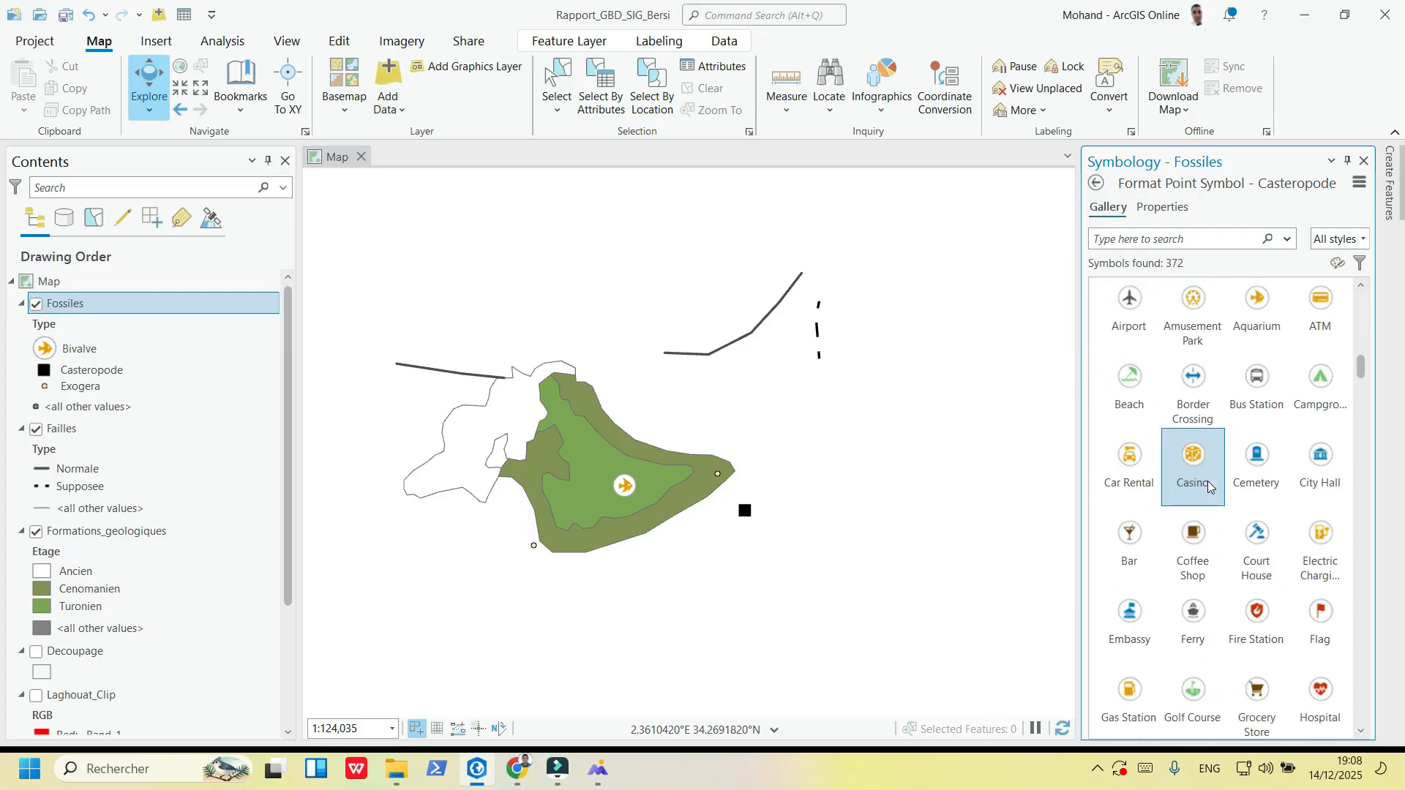
pyautogui.scroll(-3, 1200, 487)
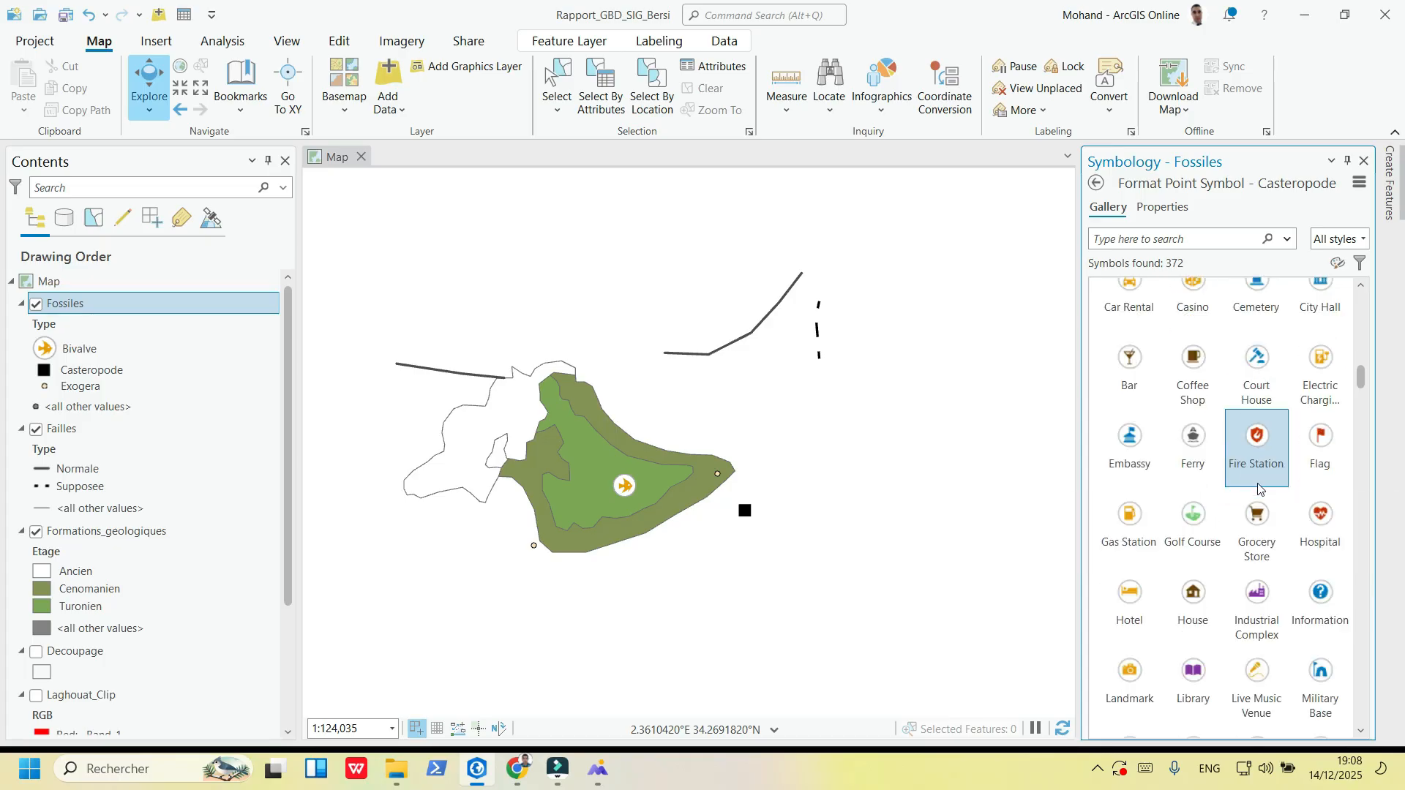
pyautogui.scroll(-2, 1257, 489)
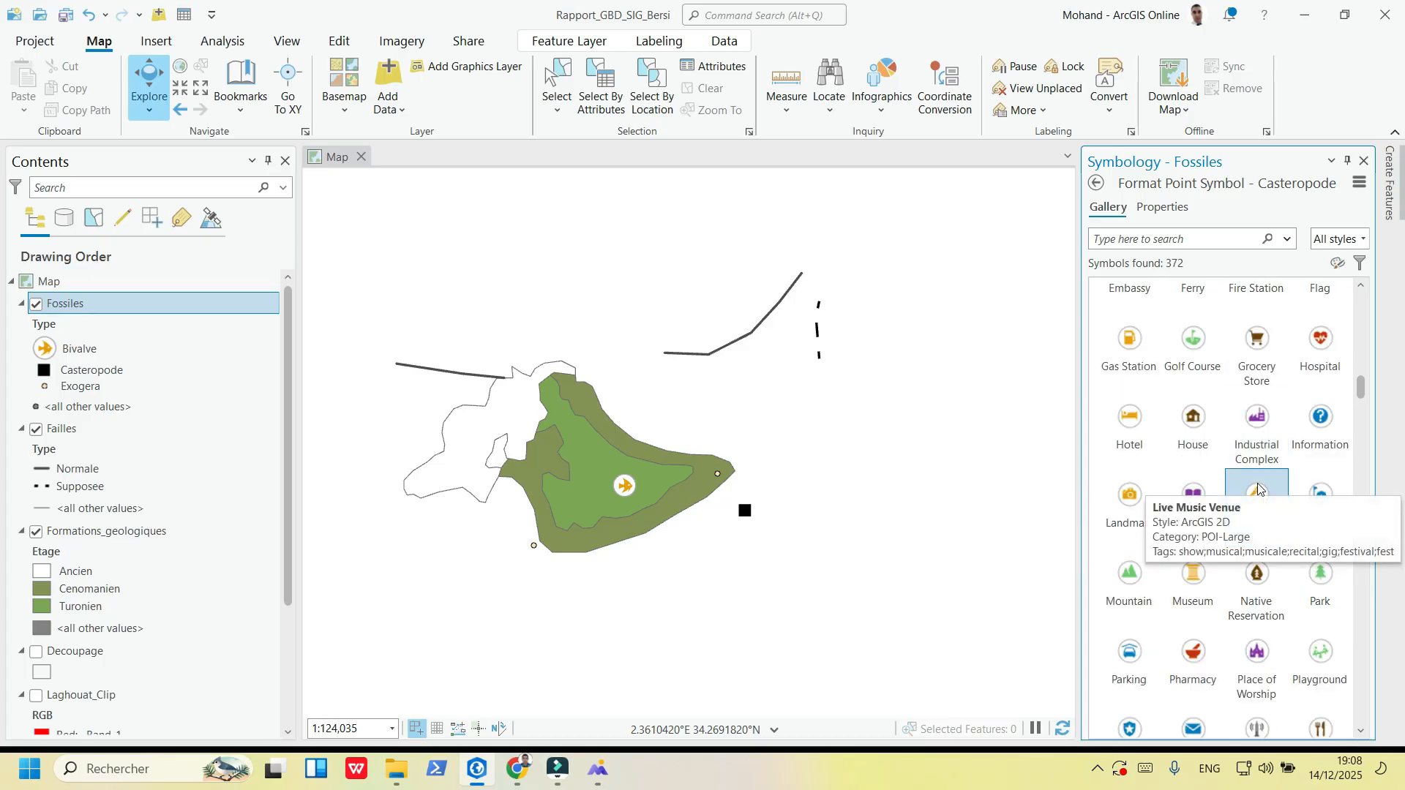
pyautogui.scroll(-1, 1258, 489)
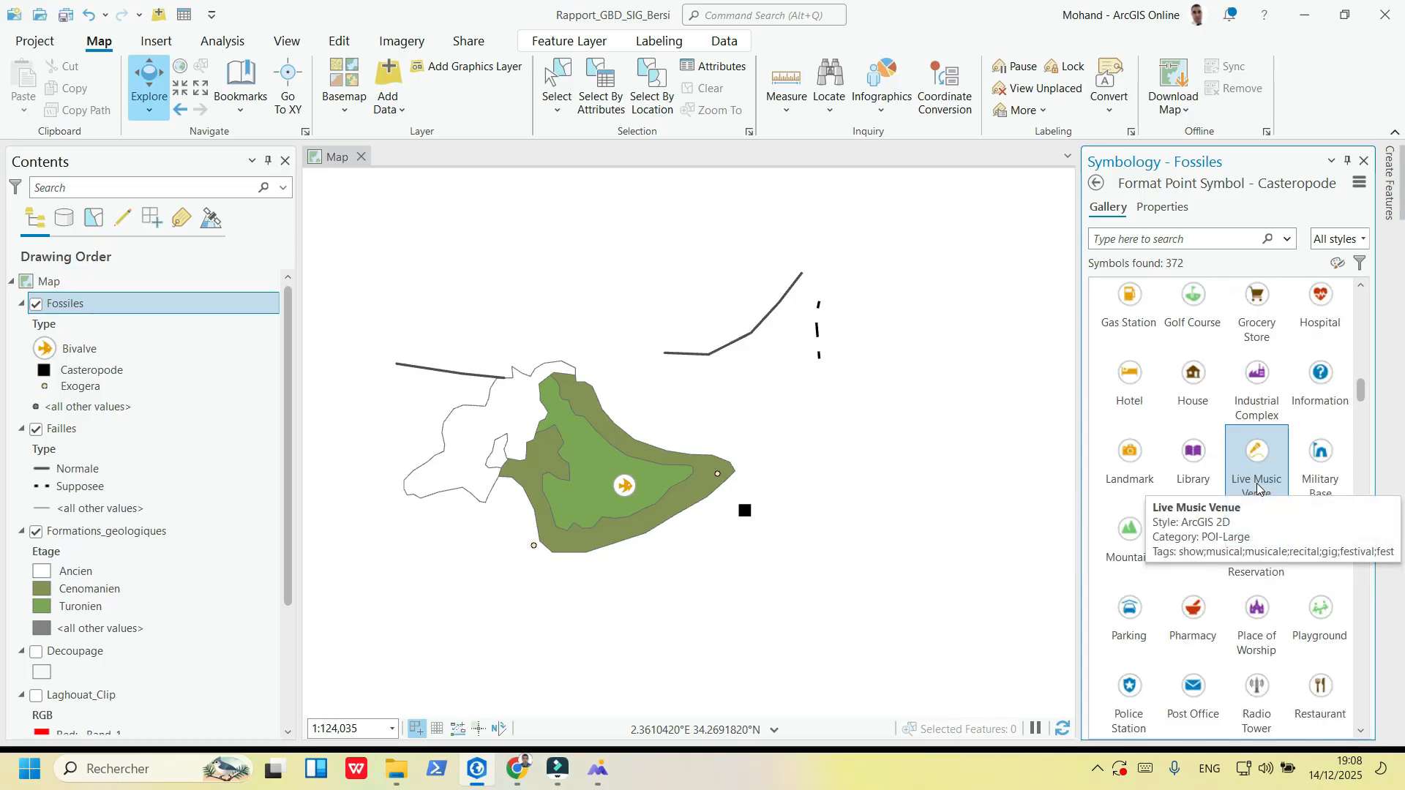
pyautogui.scroll(-1, 1183, 606)
pyautogui.scroll(-1, 1191, 599)
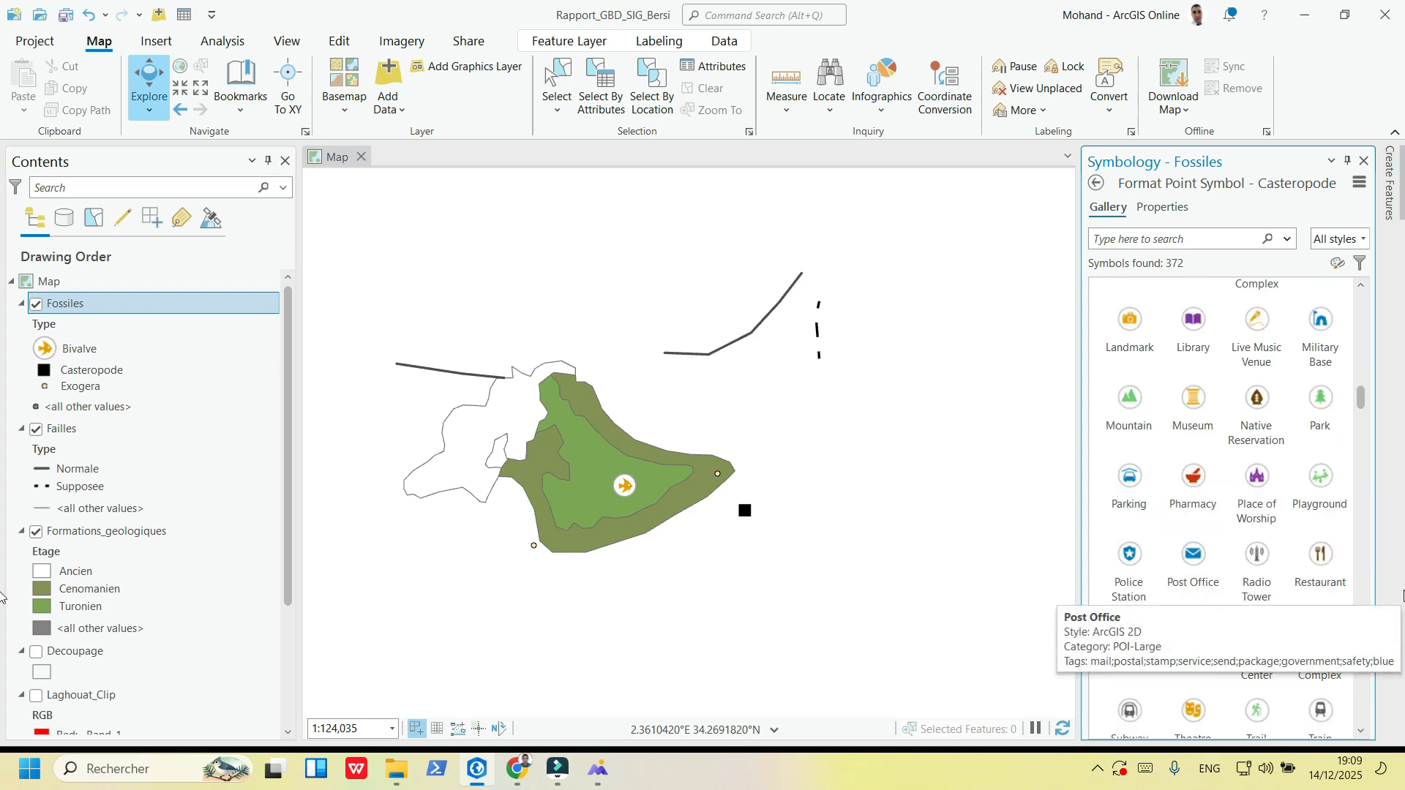
pyautogui.click(1324, 636)
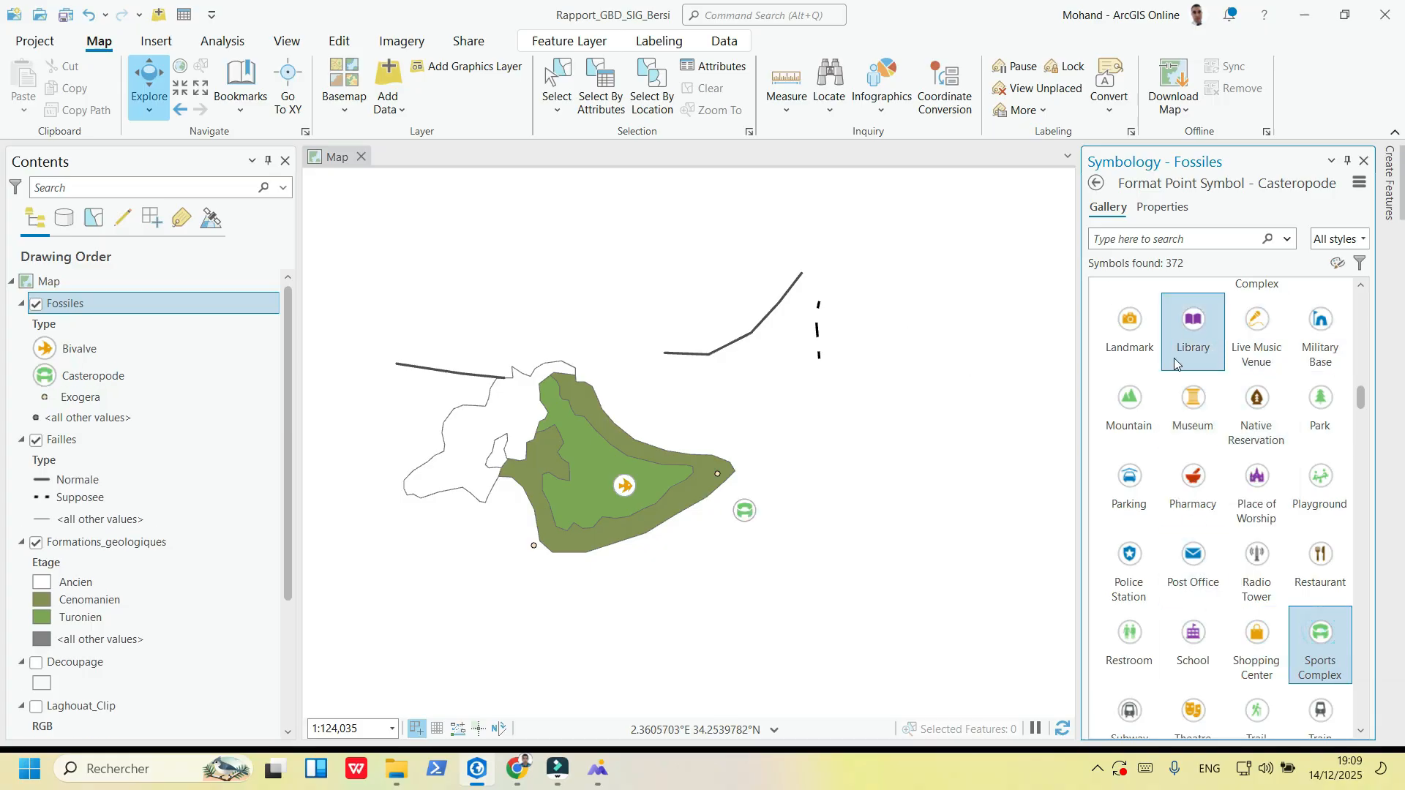
pyautogui.click(1098, 185)
# - Assign the red Fire Station icon from the gallery to the Exogera class
pyautogui.click(1153, 585)
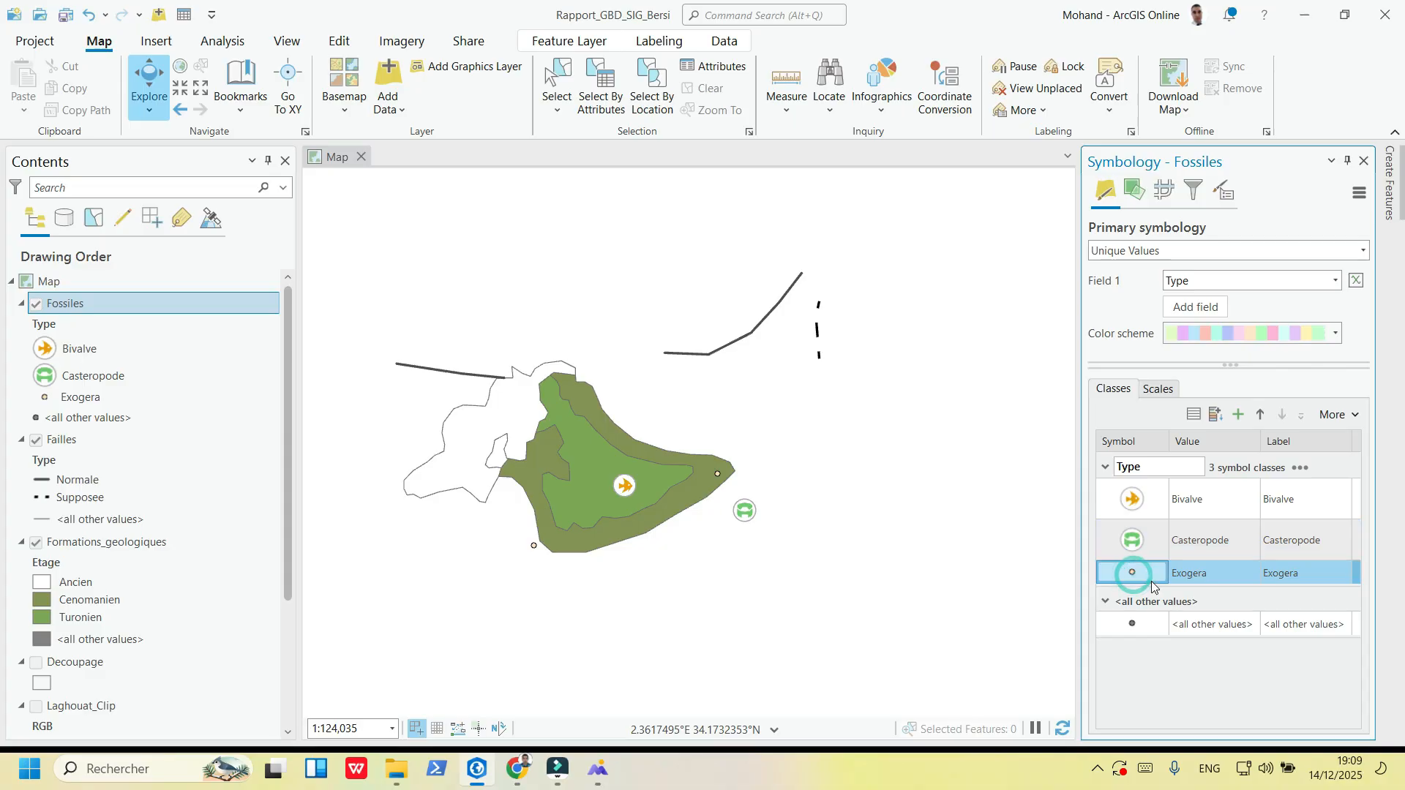
pyautogui.scroll(-8, 1215, 570)
pyautogui.scroll(-12, 1228, 565)
pyautogui.scroll(-3, 1219, 547)
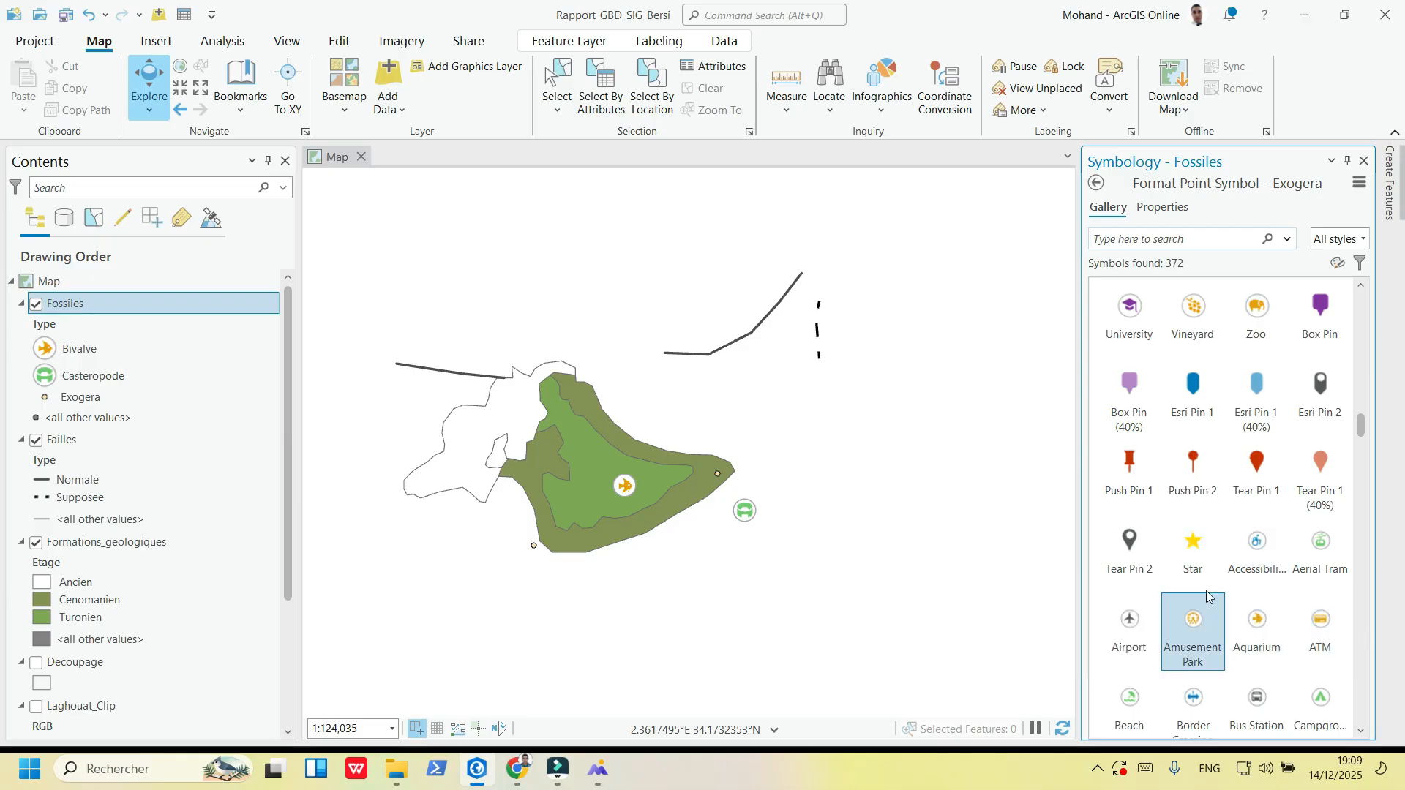
pyautogui.scroll(-1, 1240, 585)
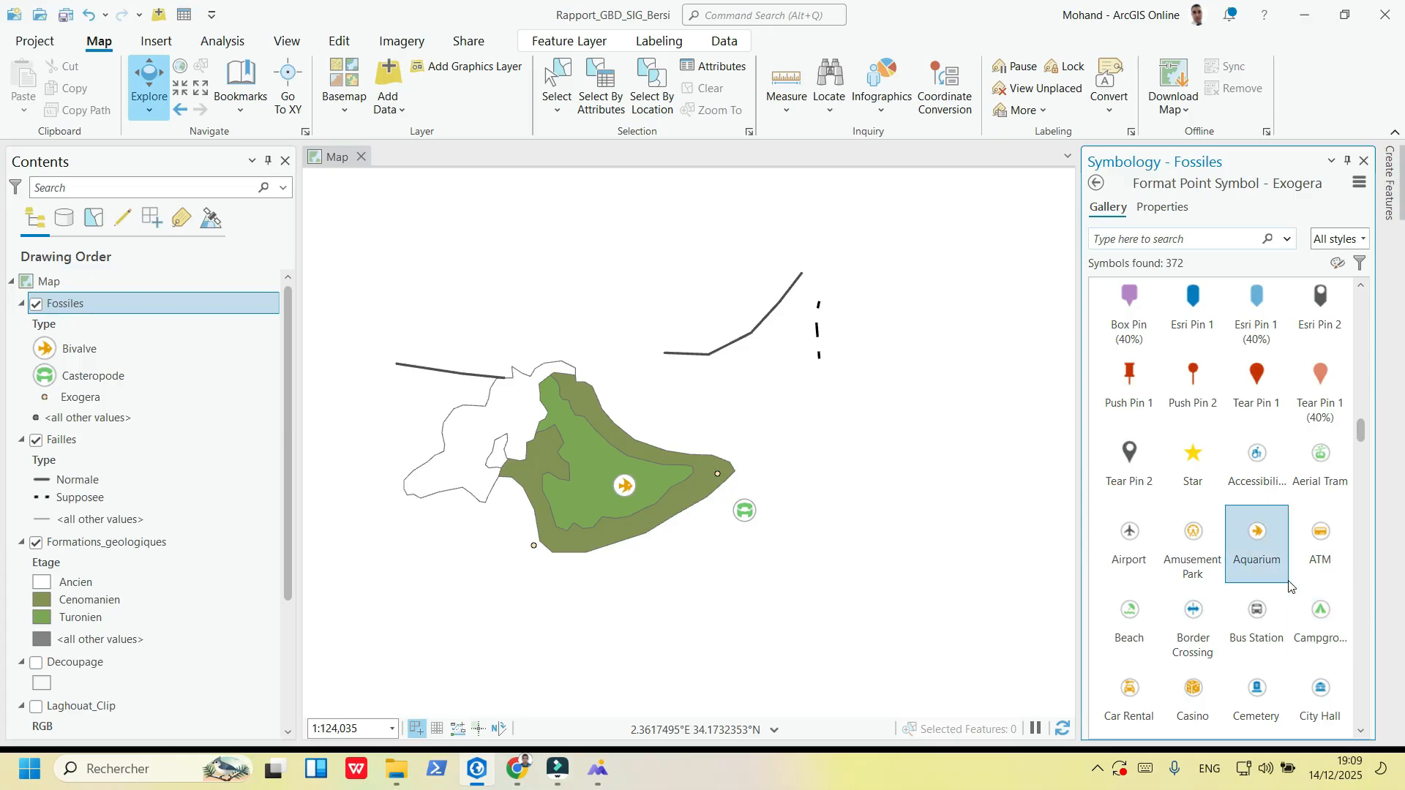
pyautogui.scroll(-1, 1289, 585)
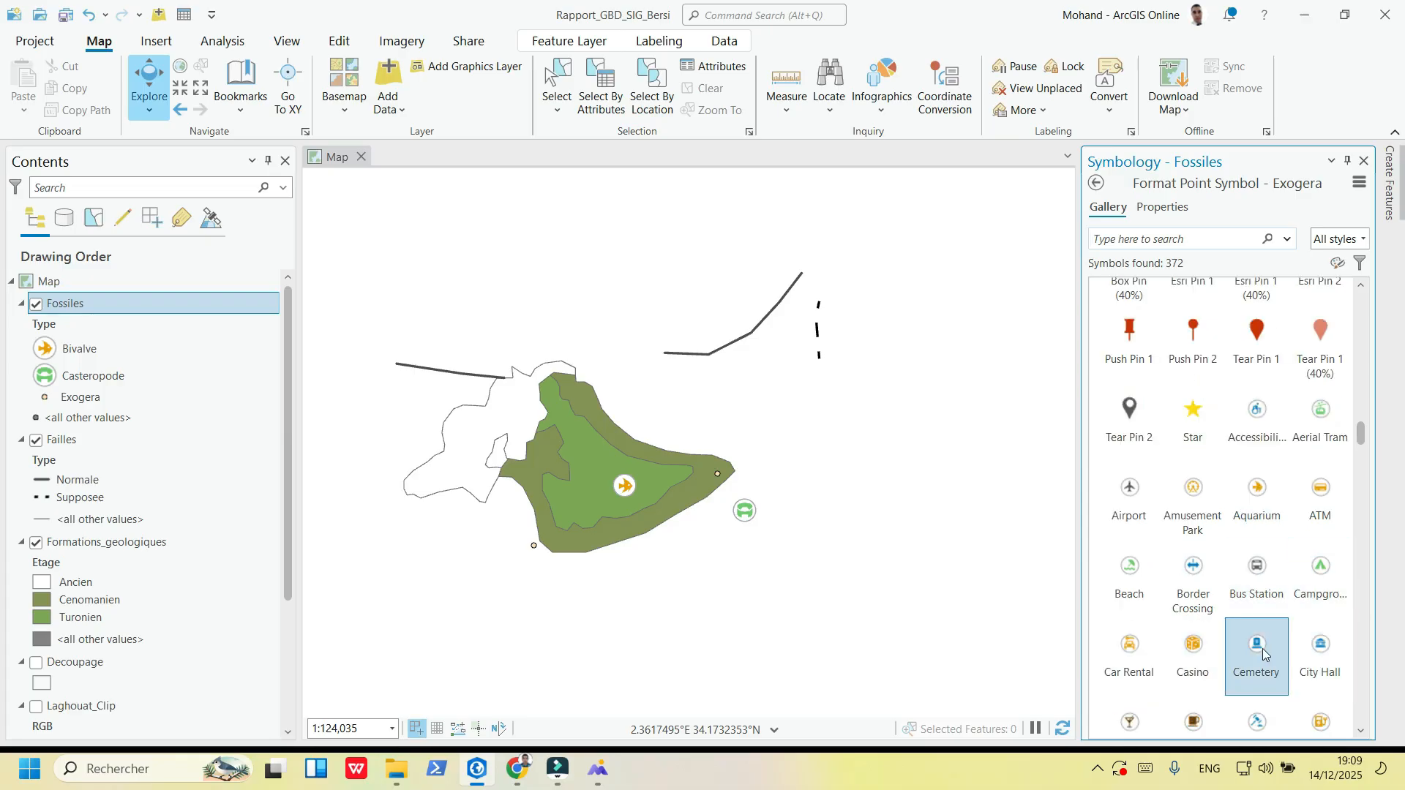
pyautogui.scroll(-2, 1264, 654)
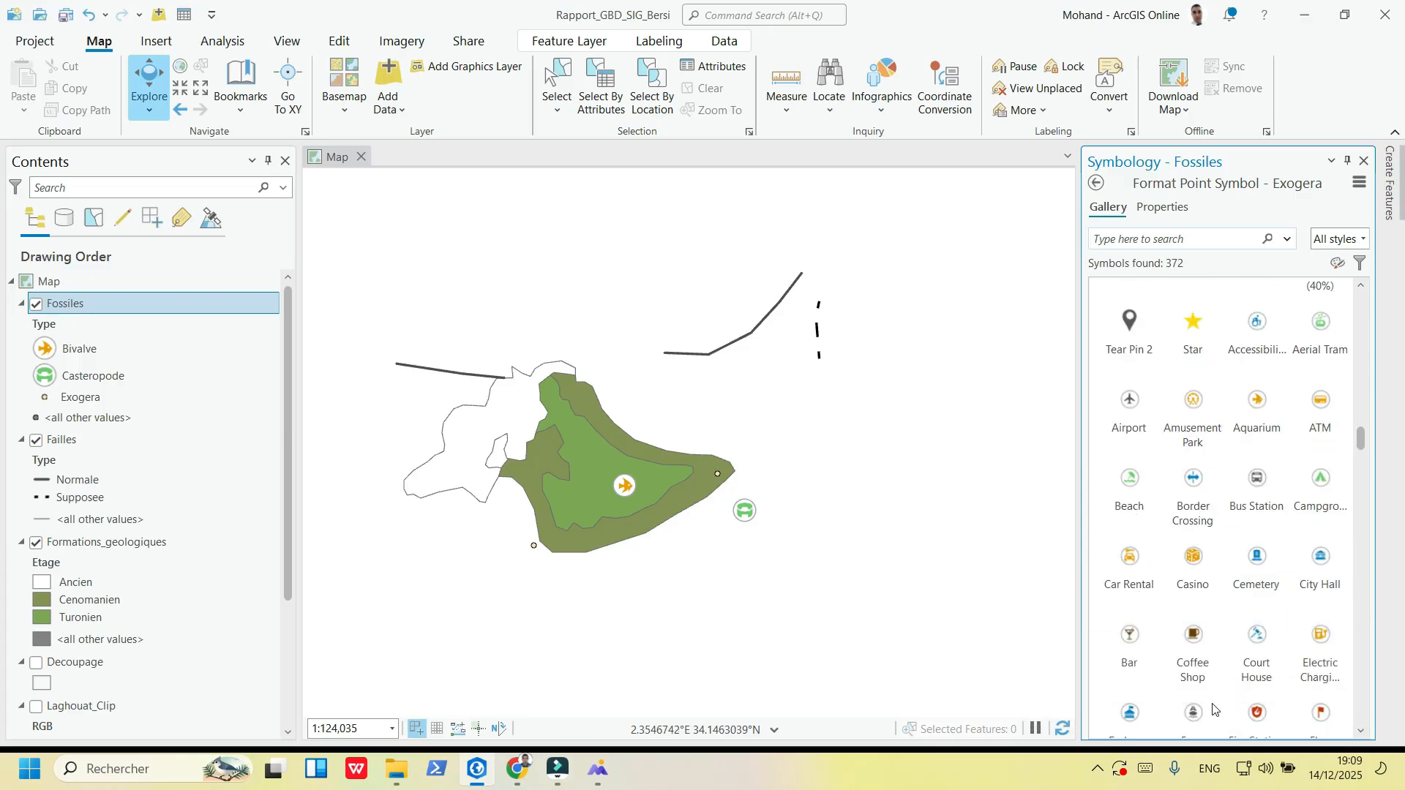
pyautogui.scroll(-1, 1277, 602)
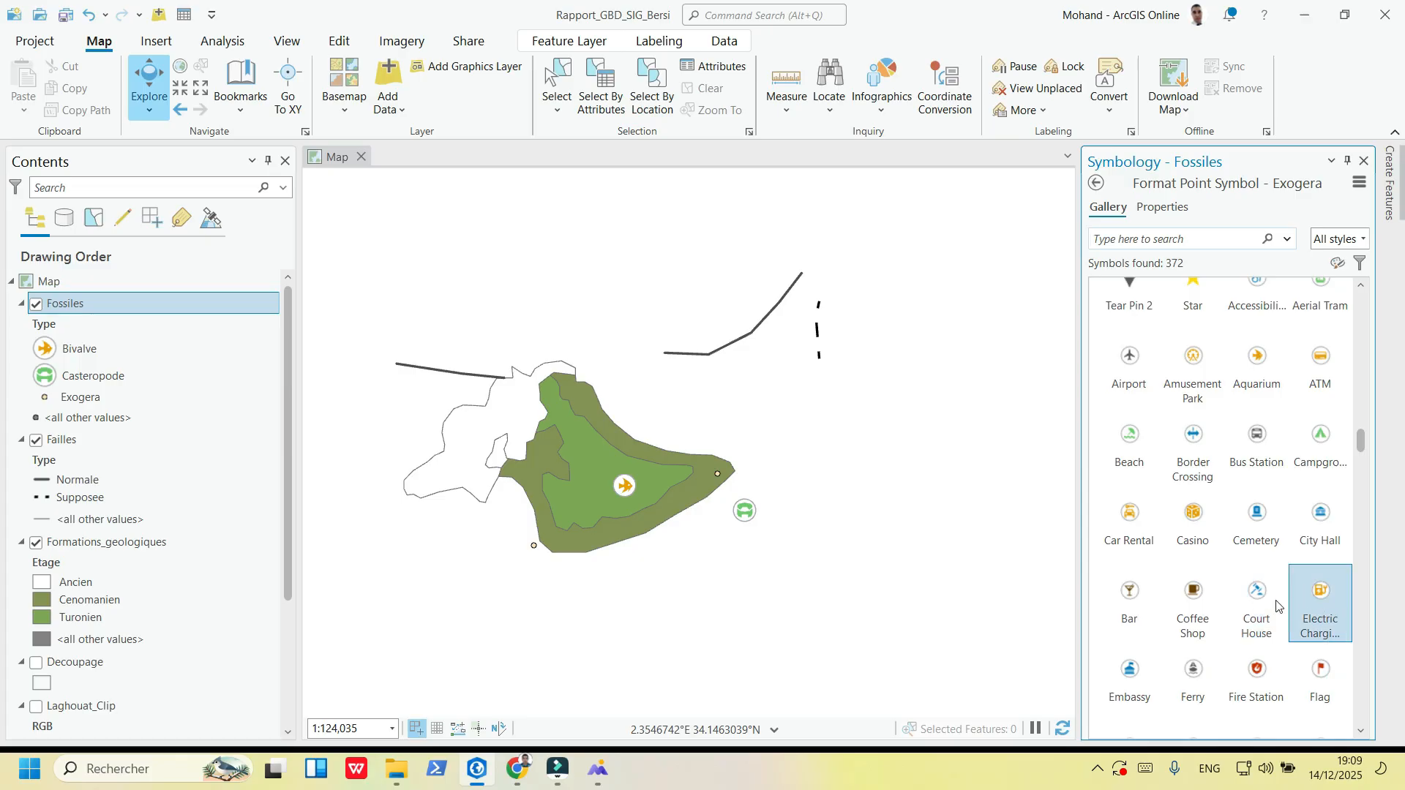
pyautogui.click(1270, 686)
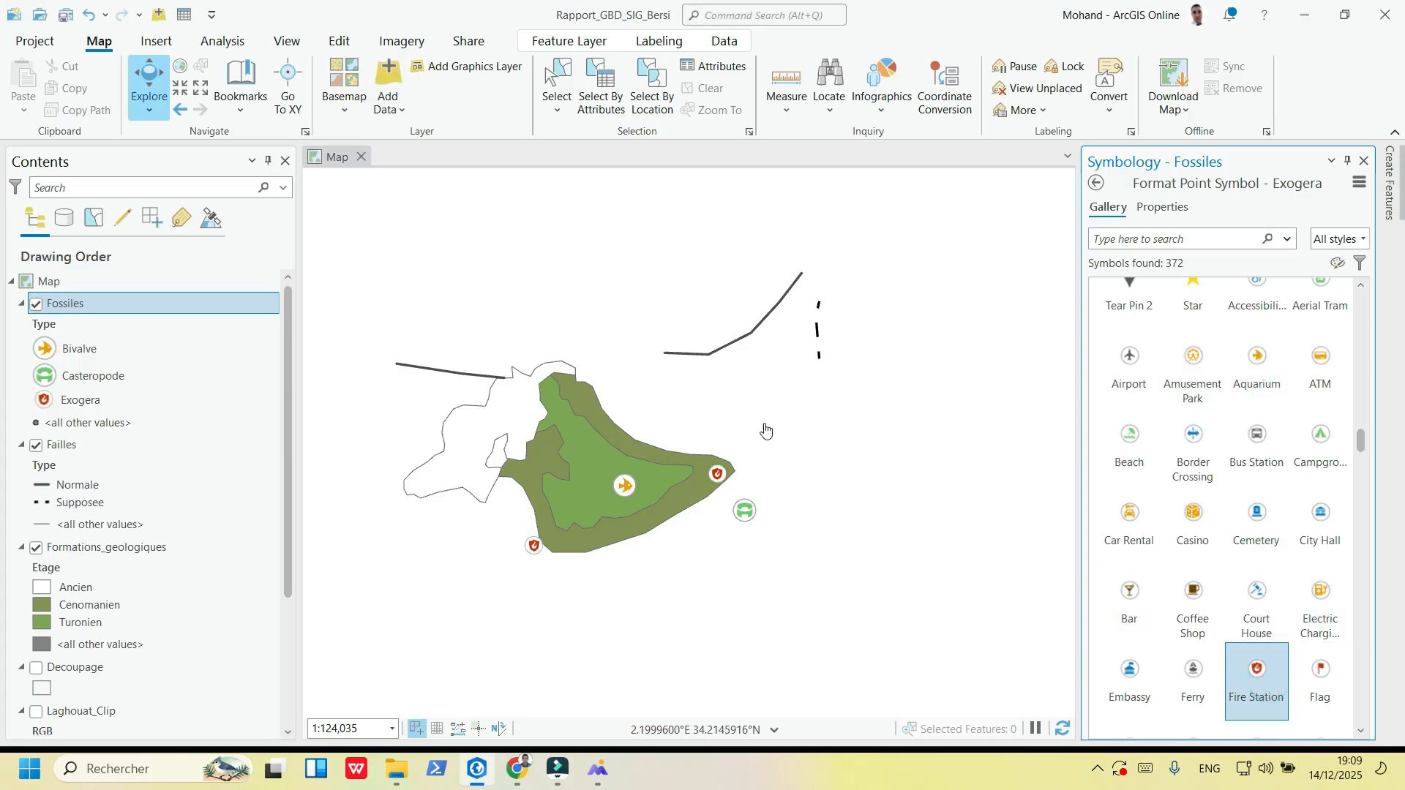
# - Close the Symbology pane and look through the Imagery, Analysis and Map ribbon tools
pyautogui.click(1363, 161)
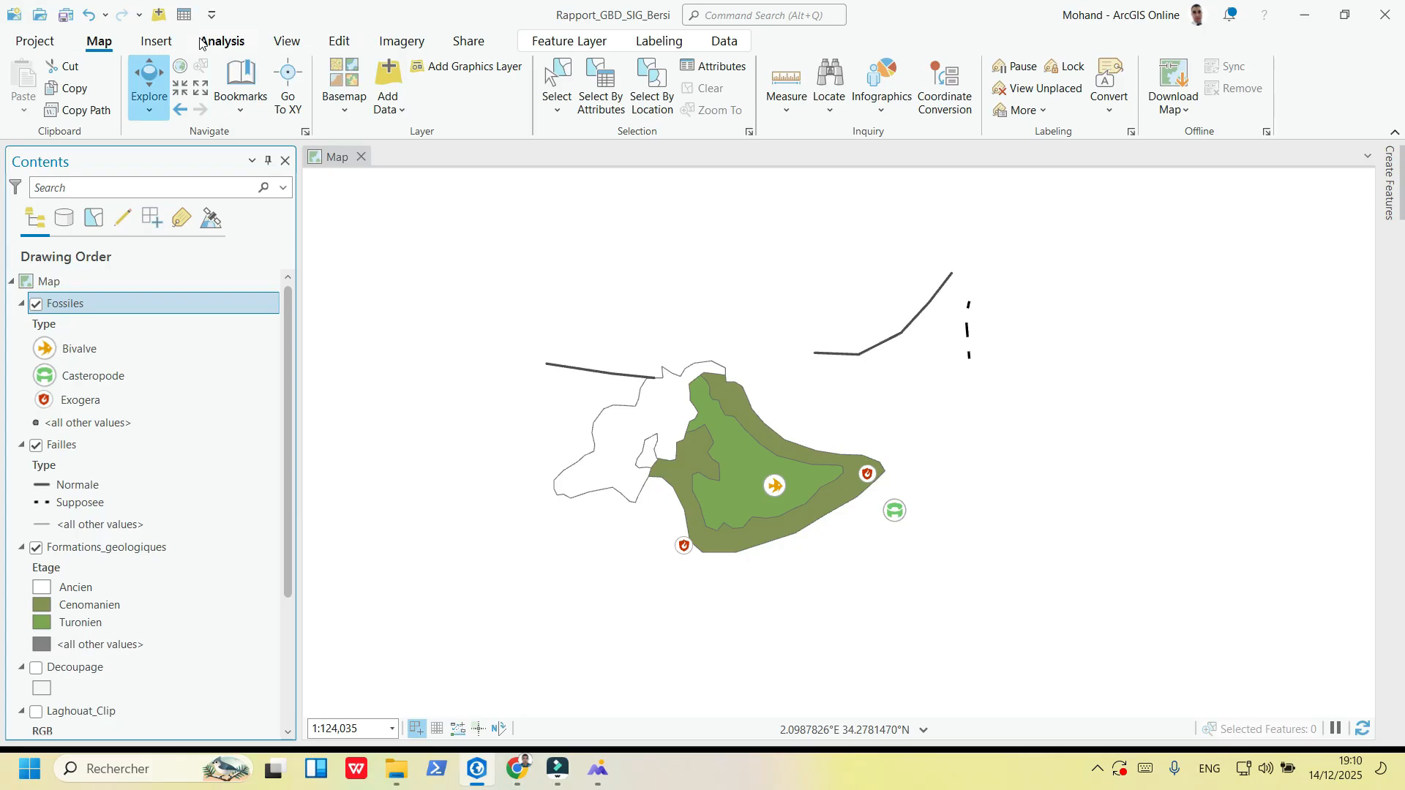
pyautogui.click(402, 42)
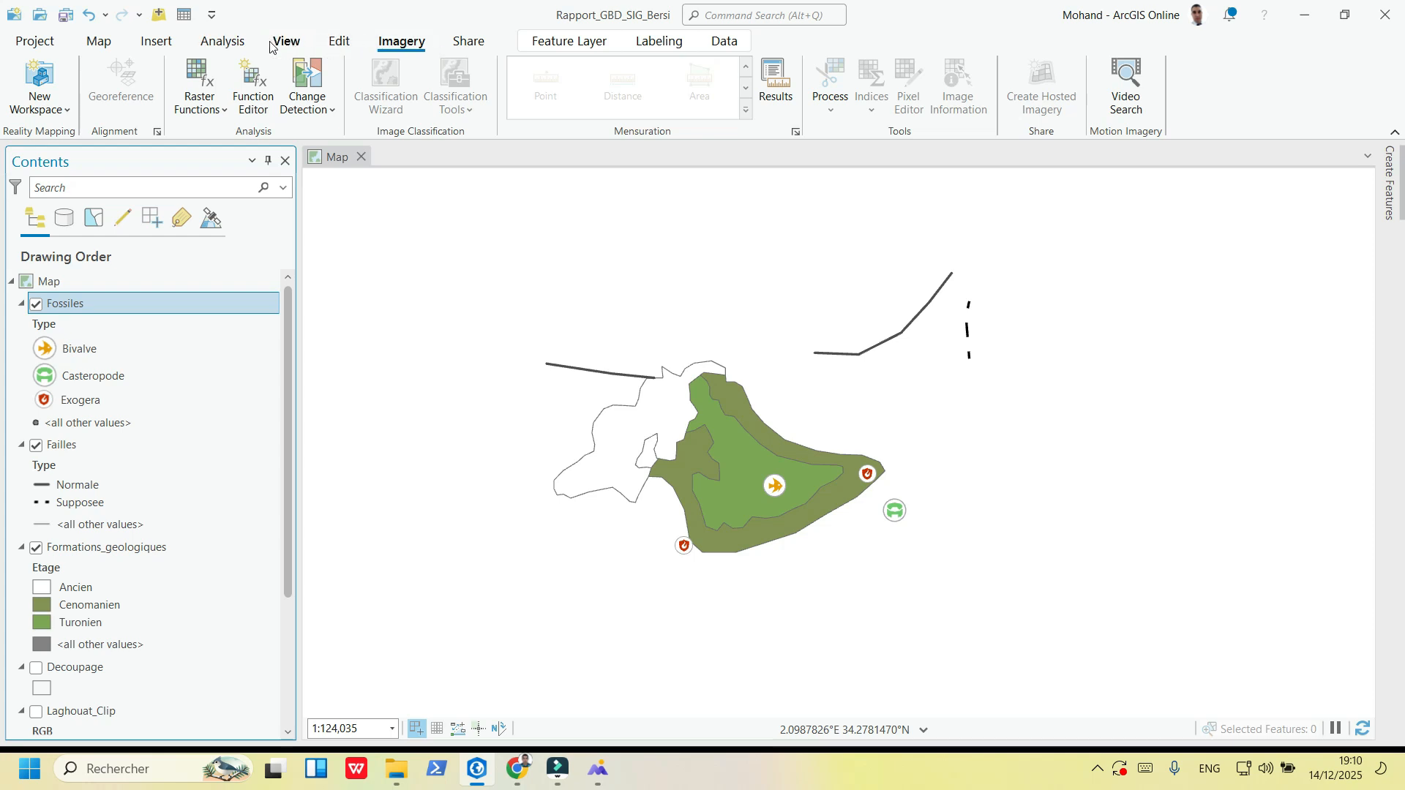
pyautogui.click(222, 41)
pyautogui.click(102, 41)
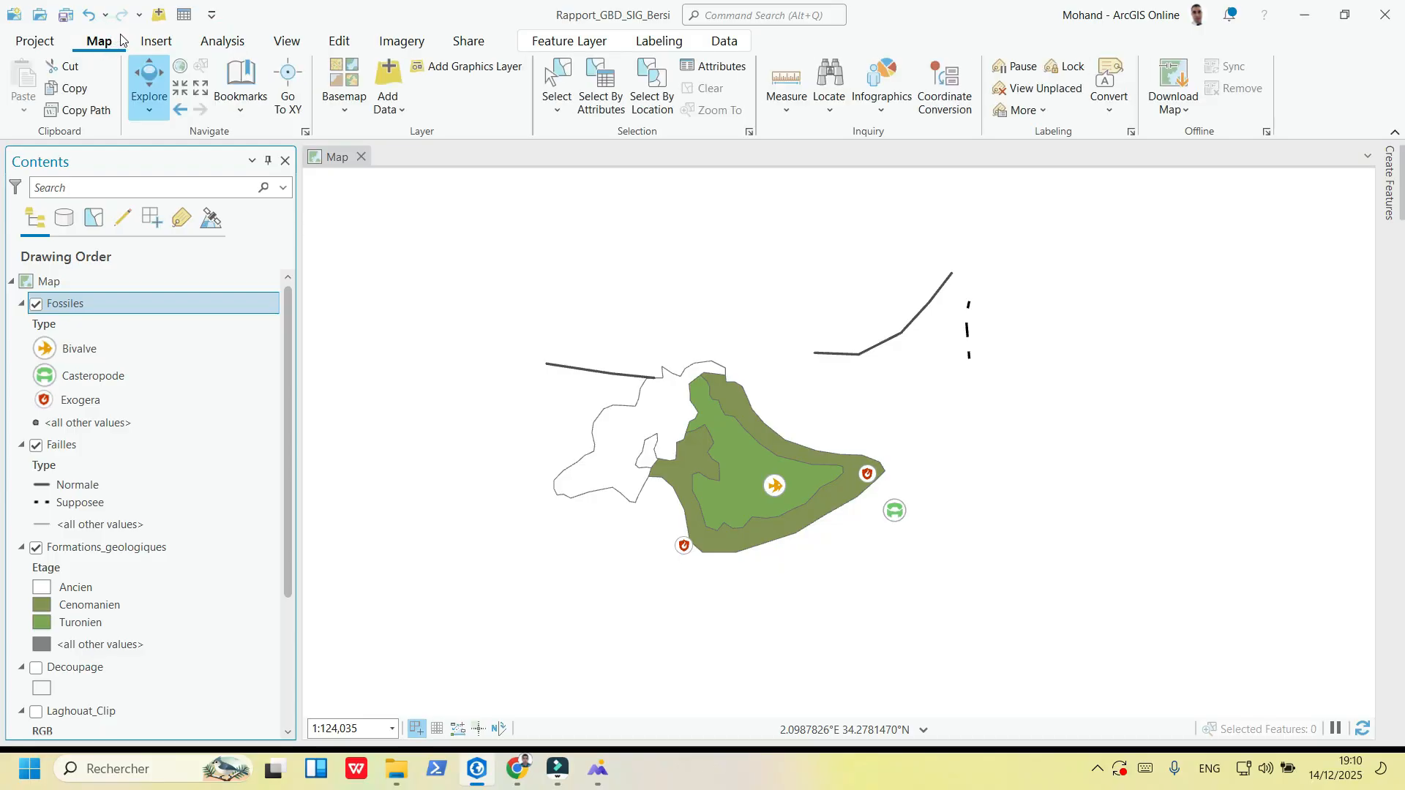
pyautogui.scroll(-5, 278, 40)
pyautogui.click(99, 42)
pyautogui.click(161, 44)
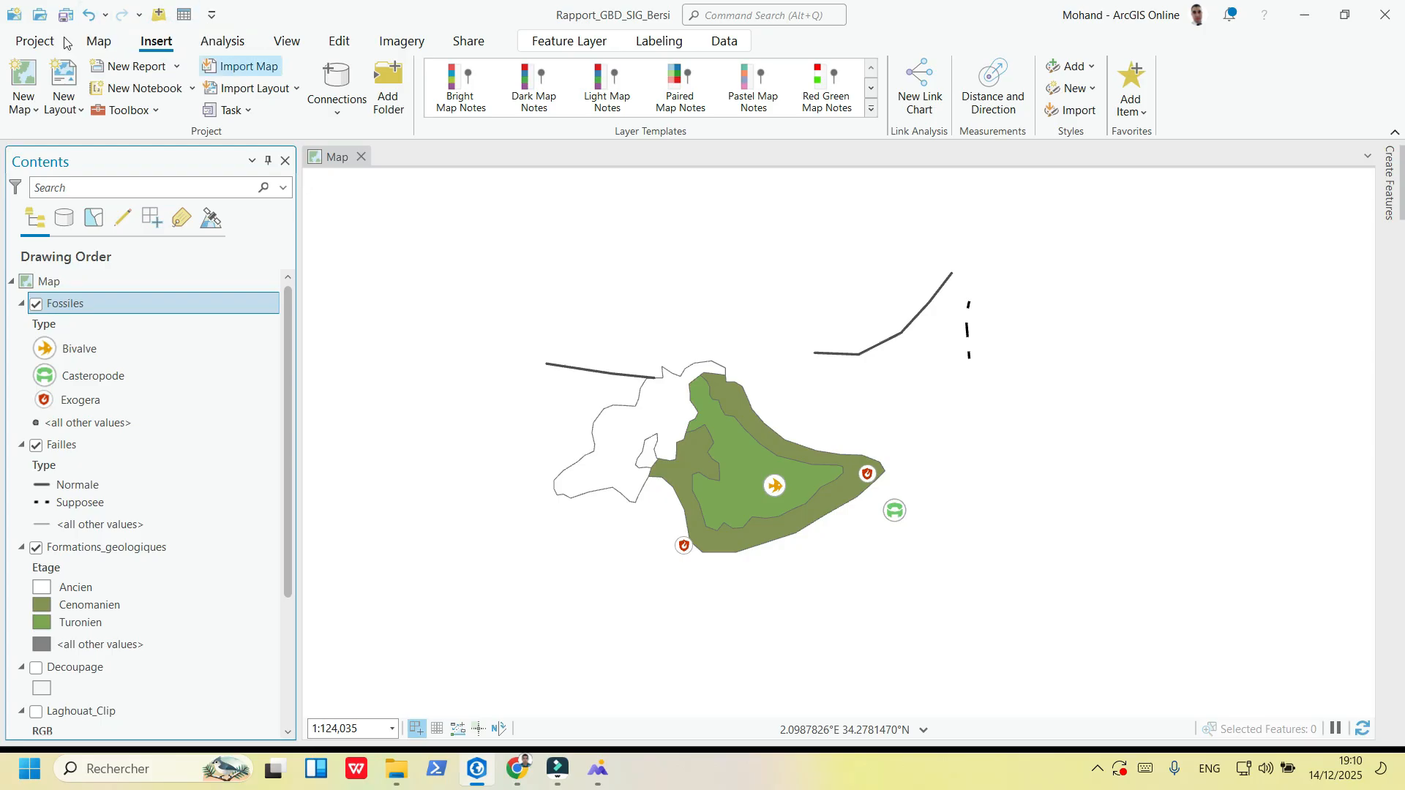
# - Create a new landscape Architectural C (18 x 24 inch) layout page
pyautogui.click(66, 76)
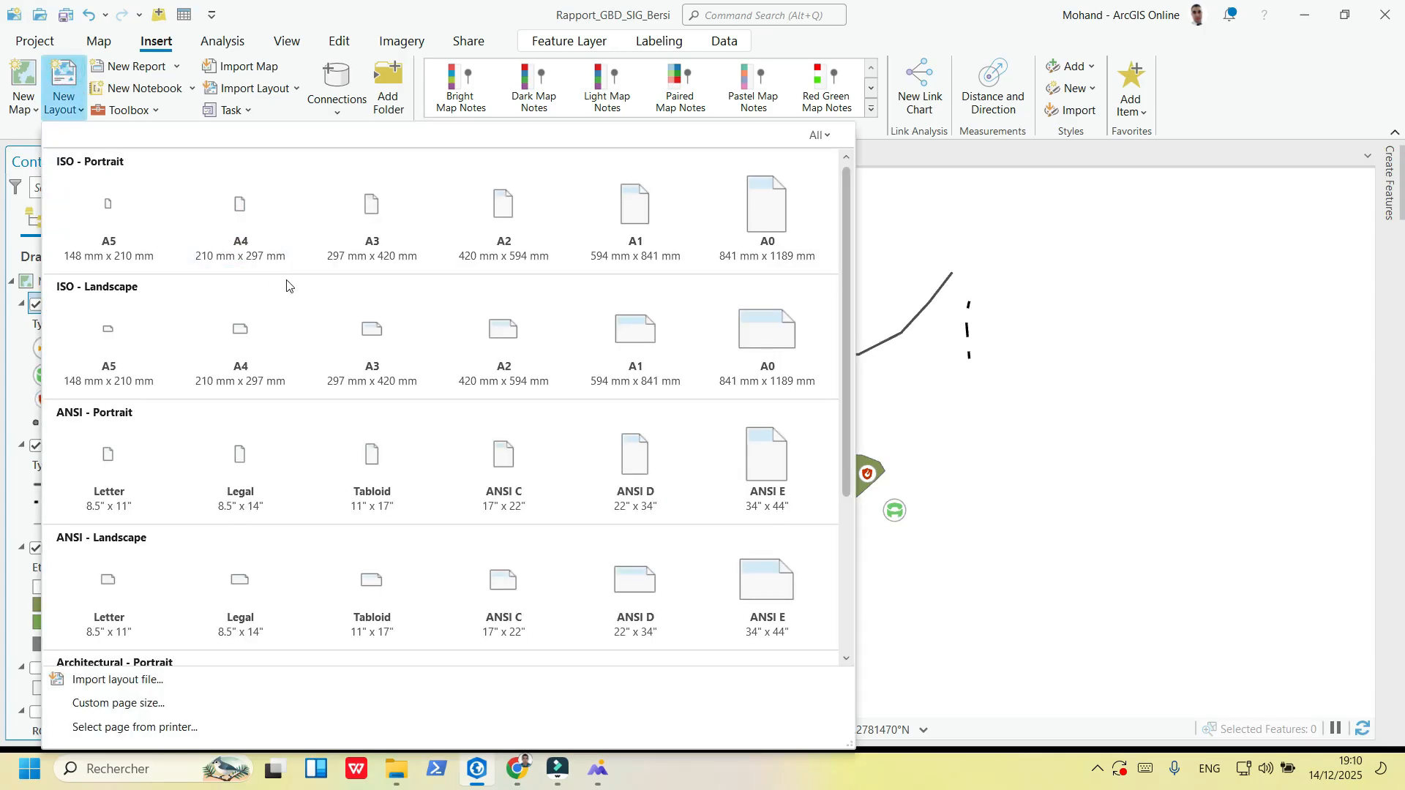
pyautogui.scroll(-1, 220, 425)
pyautogui.scroll(-1, 314, 406)
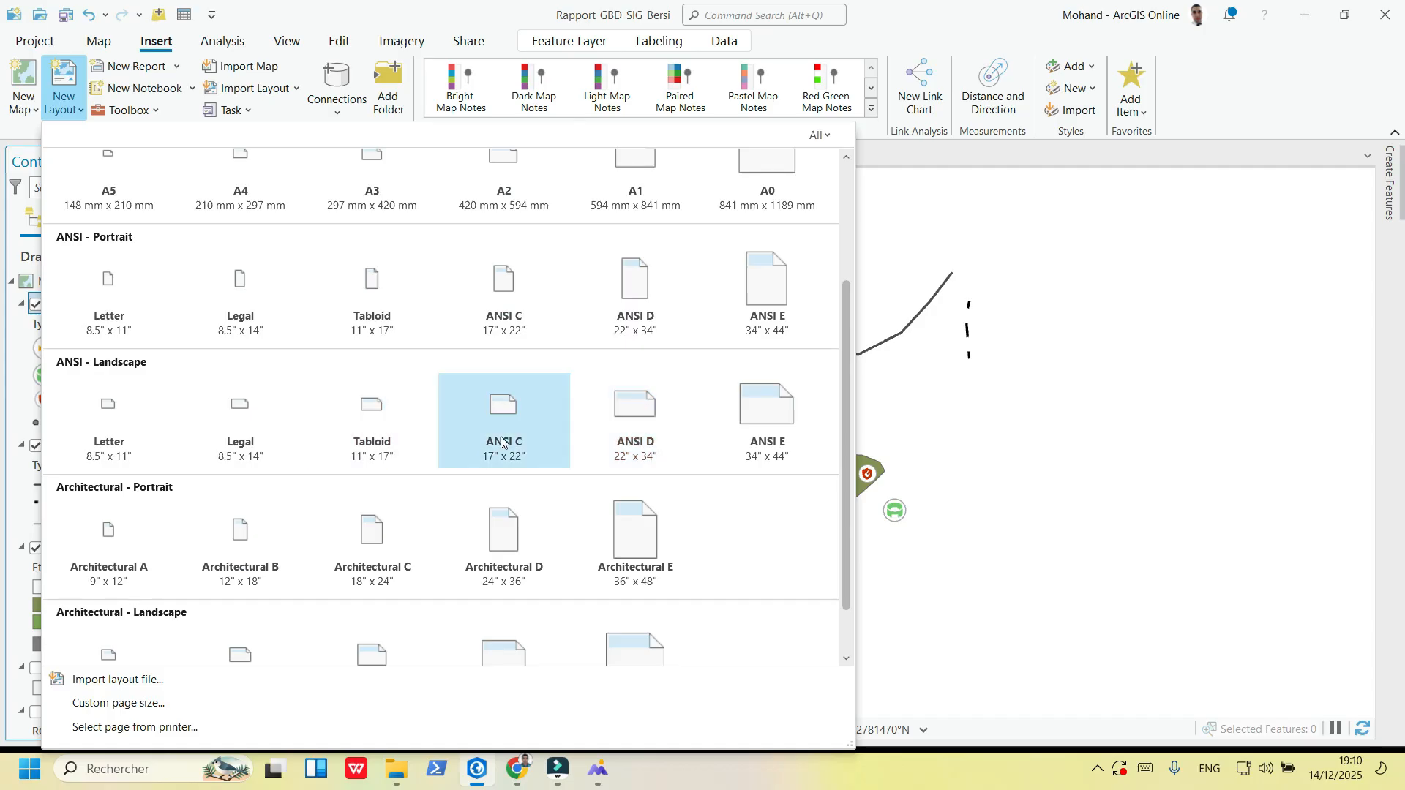
pyautogui.scroll(-1, 440, 459)
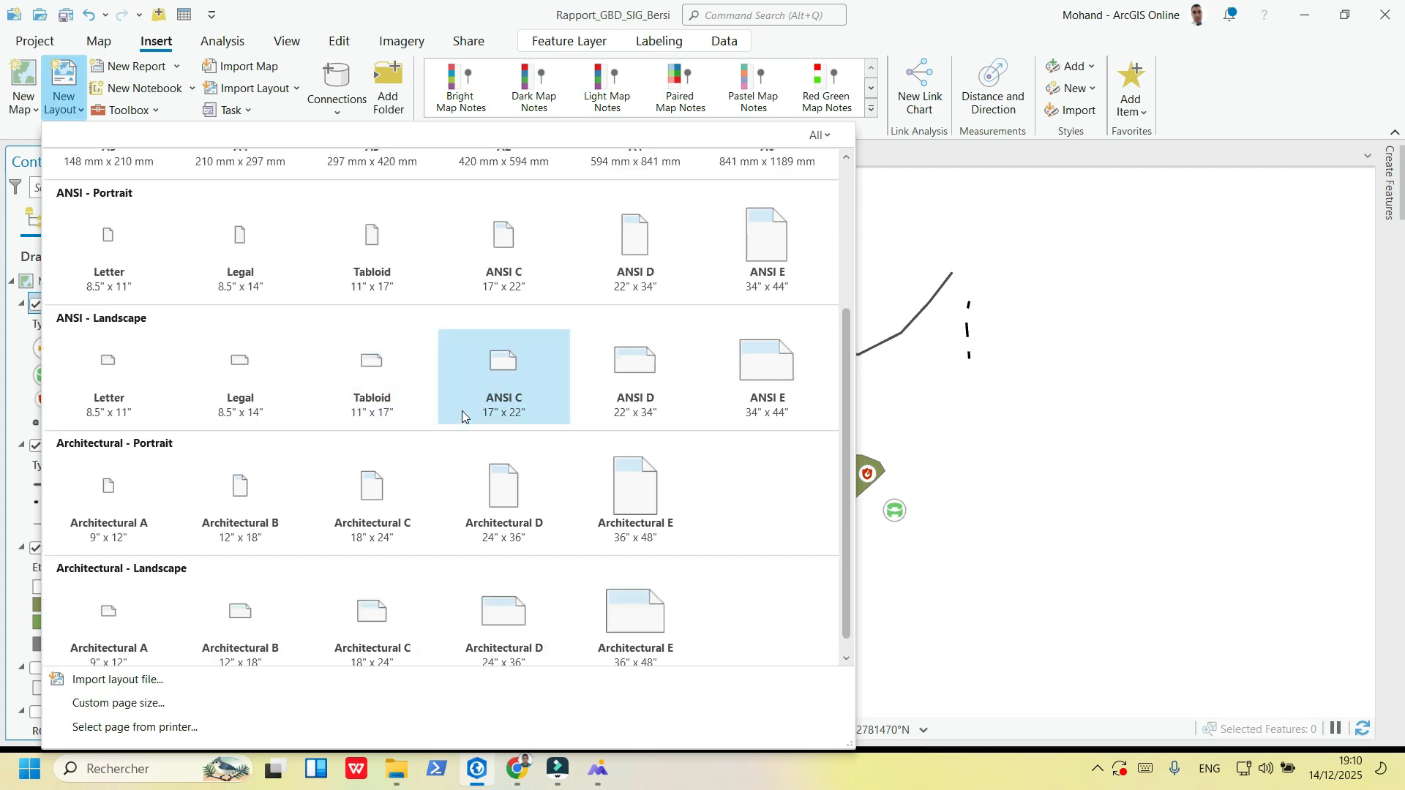
pyautogui.scroll(-1, 318, 428)
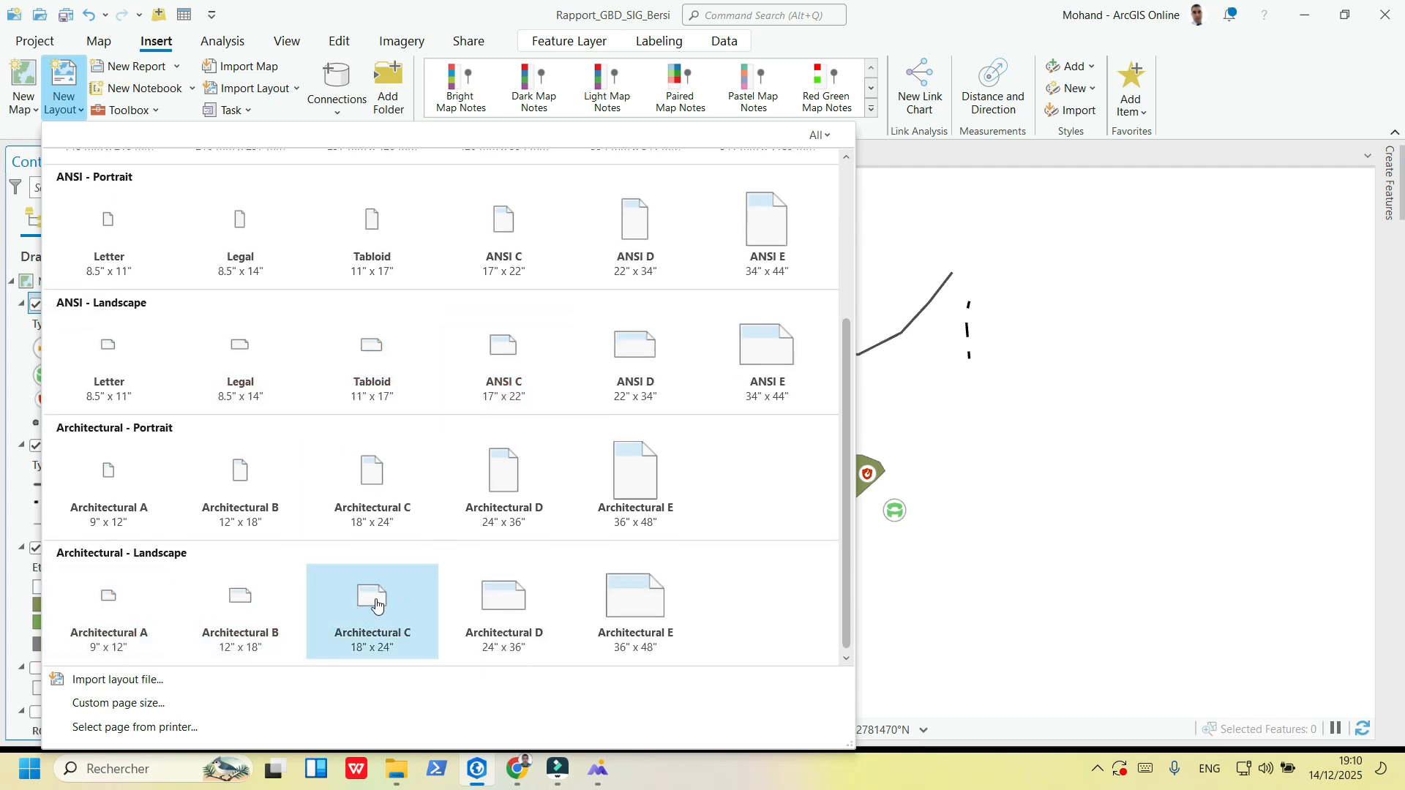
pyautogui.click(375, 605)
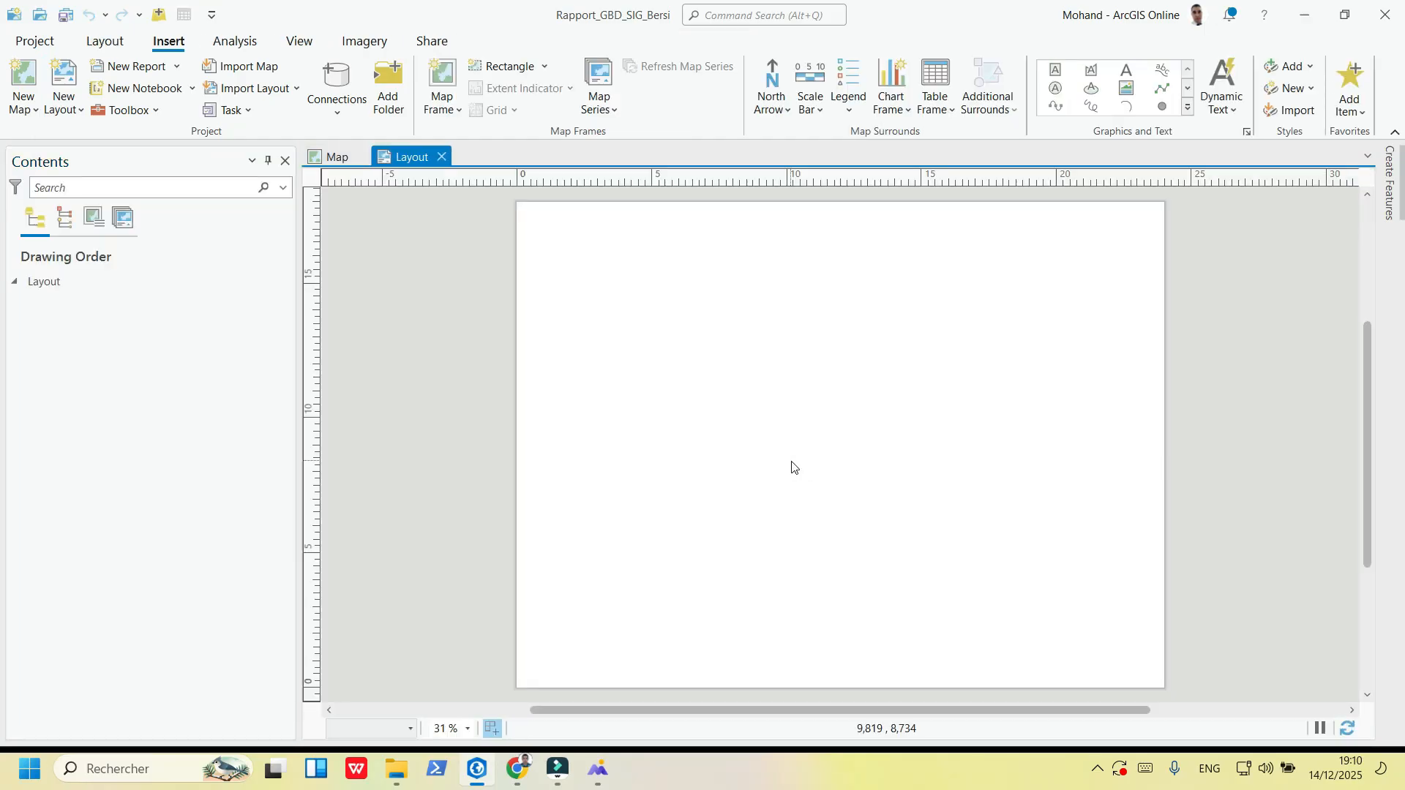
# - Add a map frame of the geology map at 1:124,035 across the upper page
pyautogui.click(441, 108)
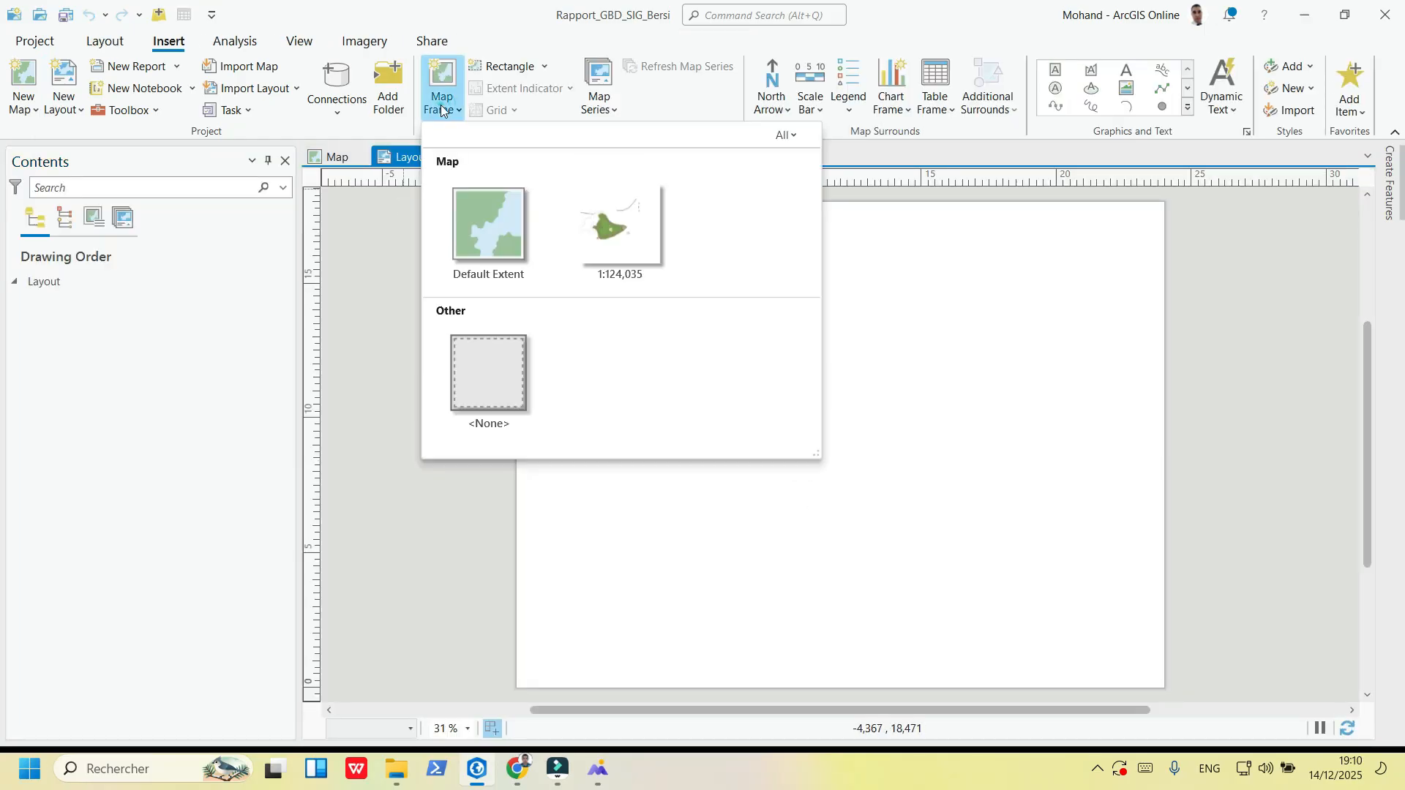
pyautogui.click(621, 224)
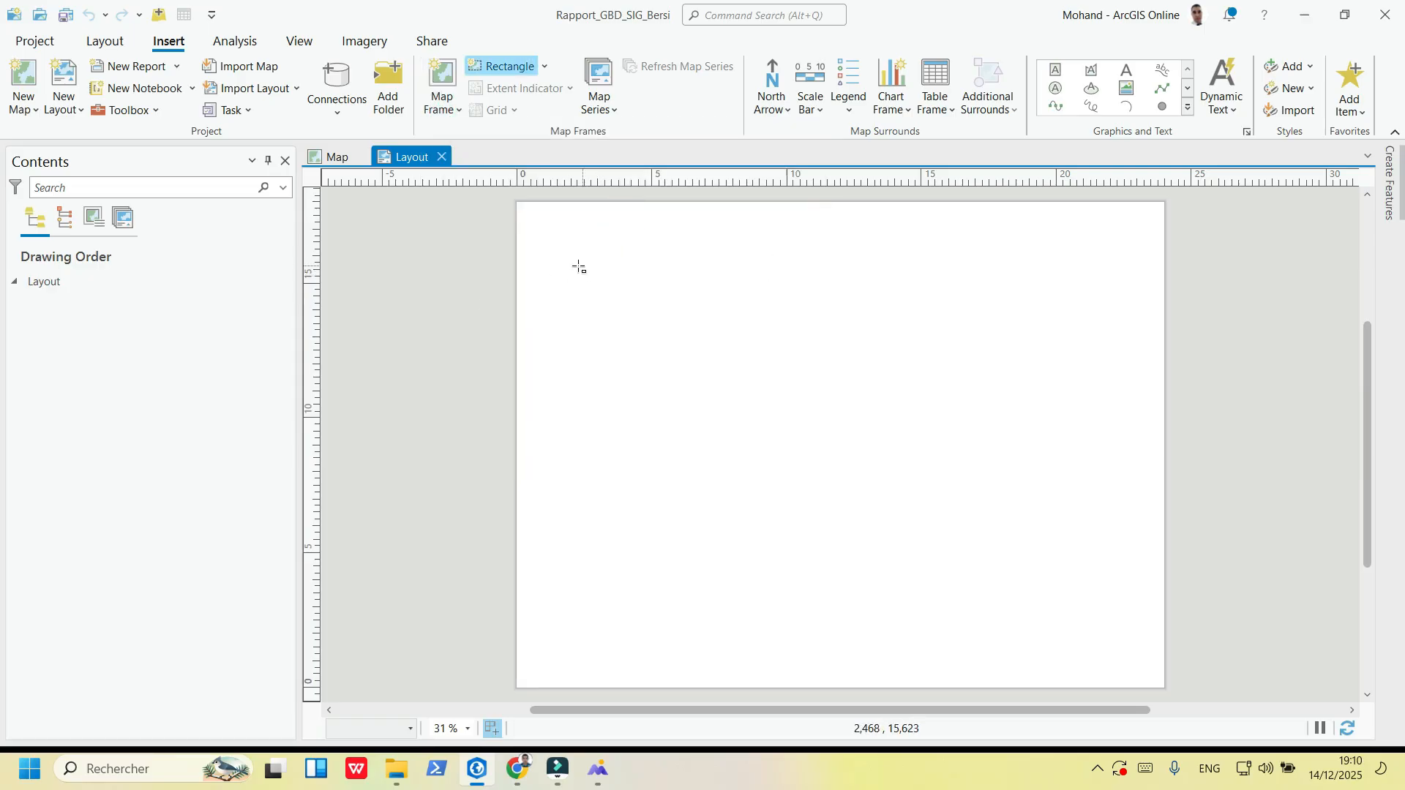
pyautogui.moveTo(577, 258)
pyautogui.mouseDown()
pyautogui.moveTo(797, 296)
pyautogui.moveTo(1056, 464)
pyautogui.moveTo(1072, 566)
pyautogui.moveTo(973, 547)
pyautogui.moveTo(1017, 545)
pyautogui.moveTo(967, 518)
pyautogui.mouseUp()
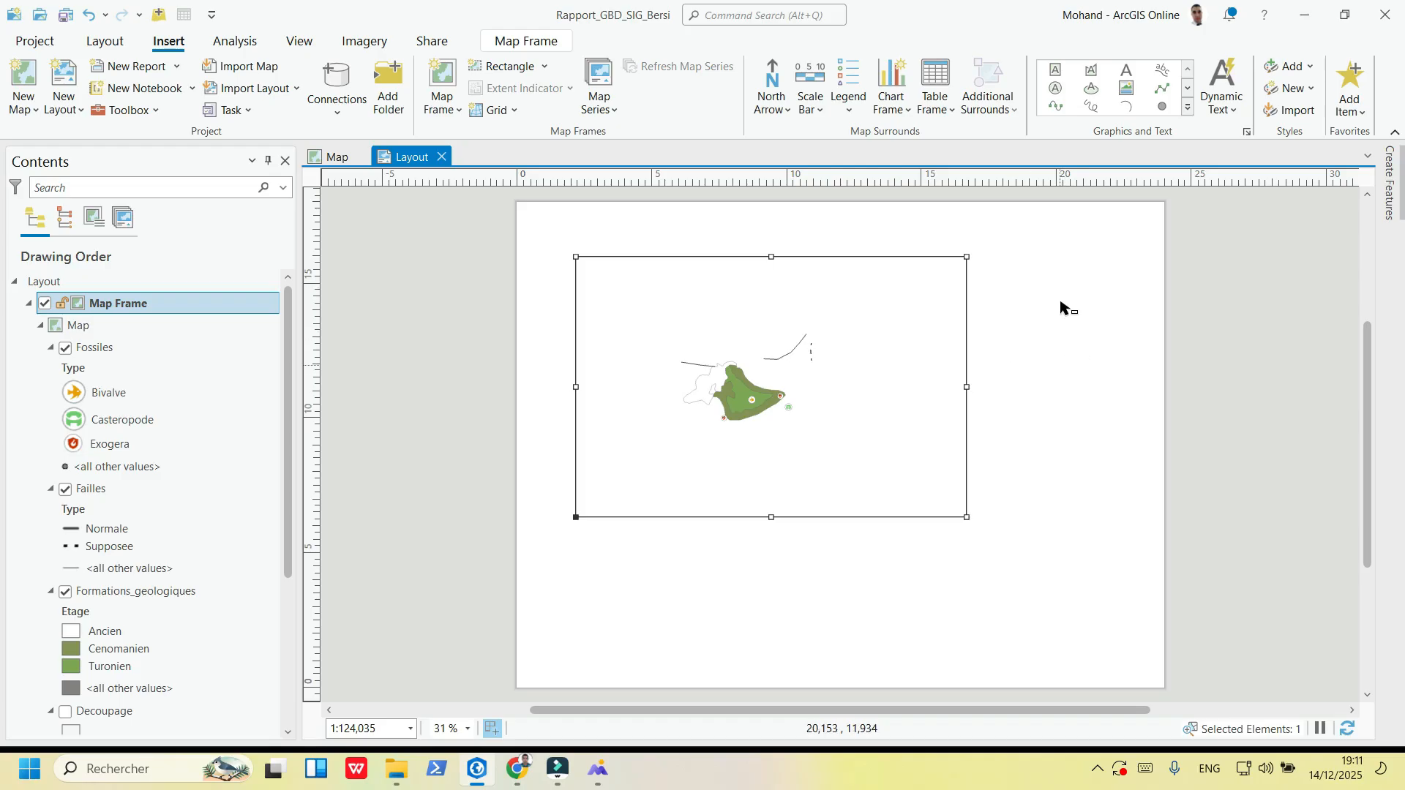
pyautogui.click(1045, 368)
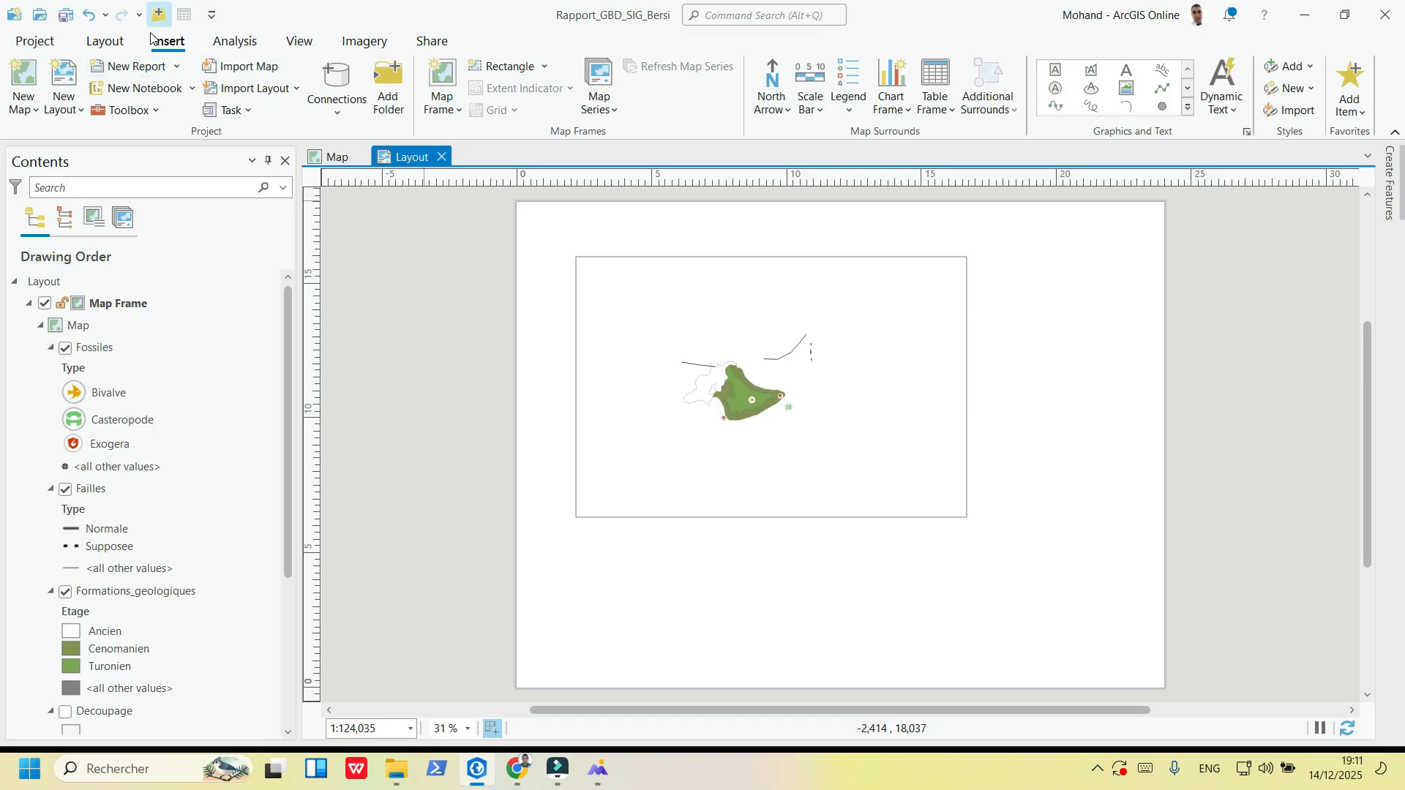
pyautogui.click(107, 42)
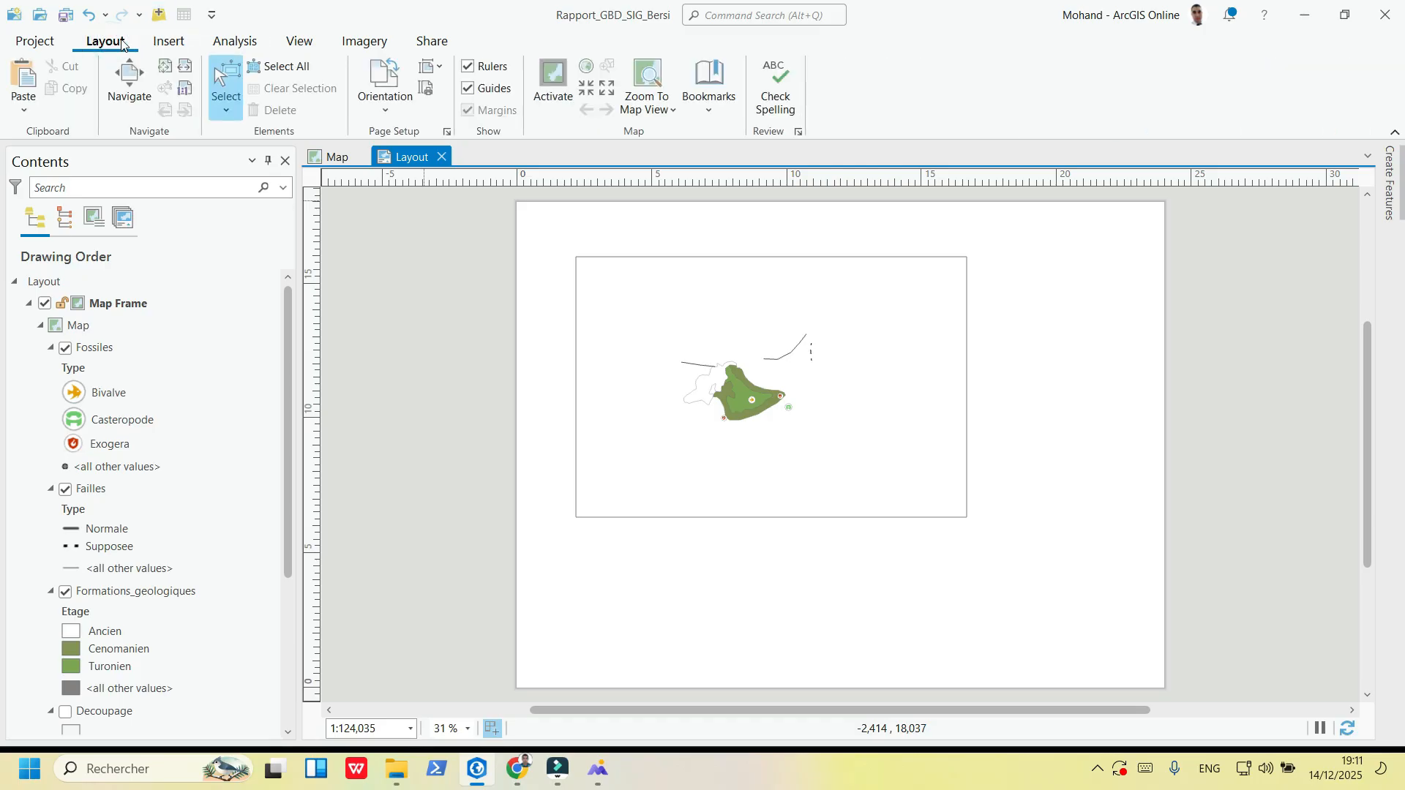
# - Activate the map frame, zoom and nudge the geological map into place, then close activation
pyautogui.click(551, 77)
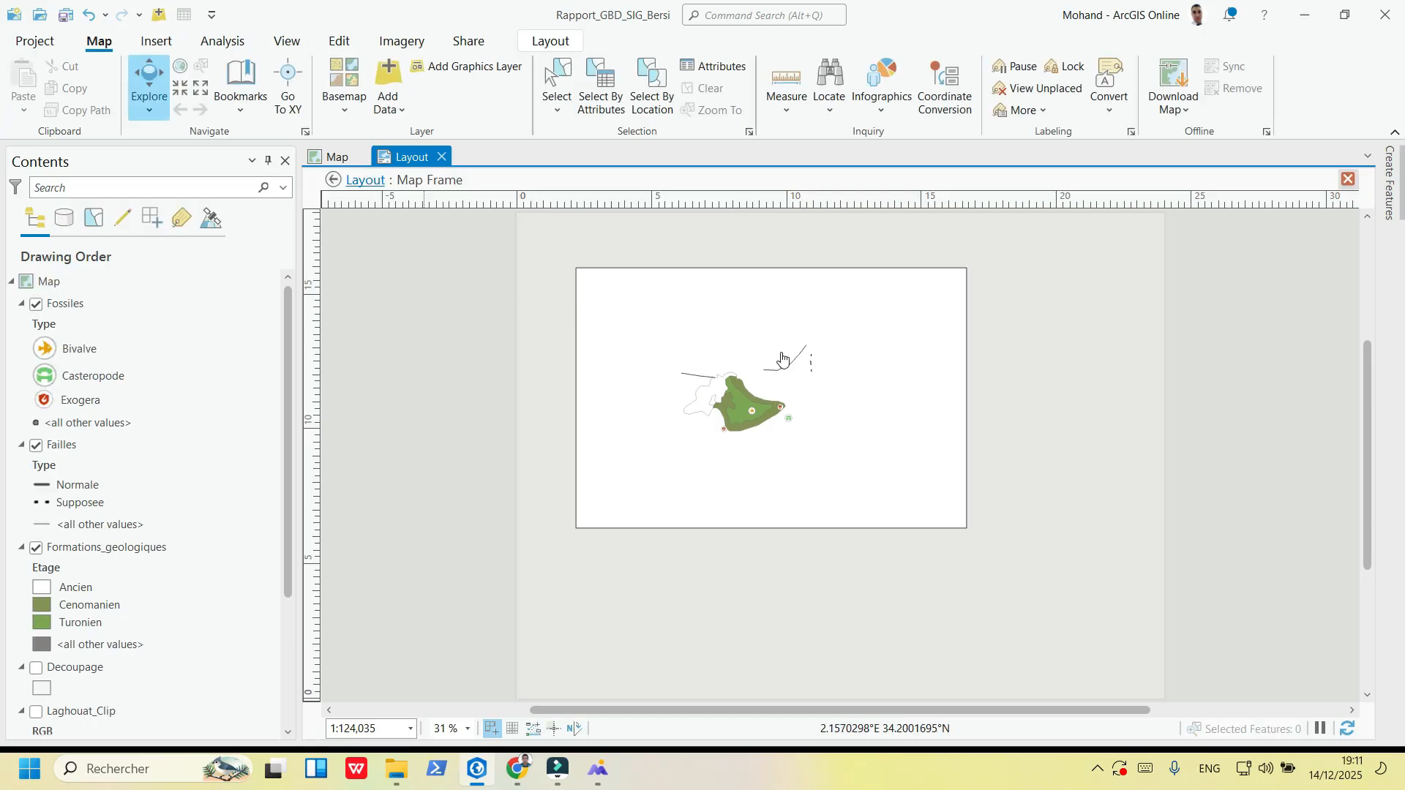
pyautogui.scroll(2, 729, 439)
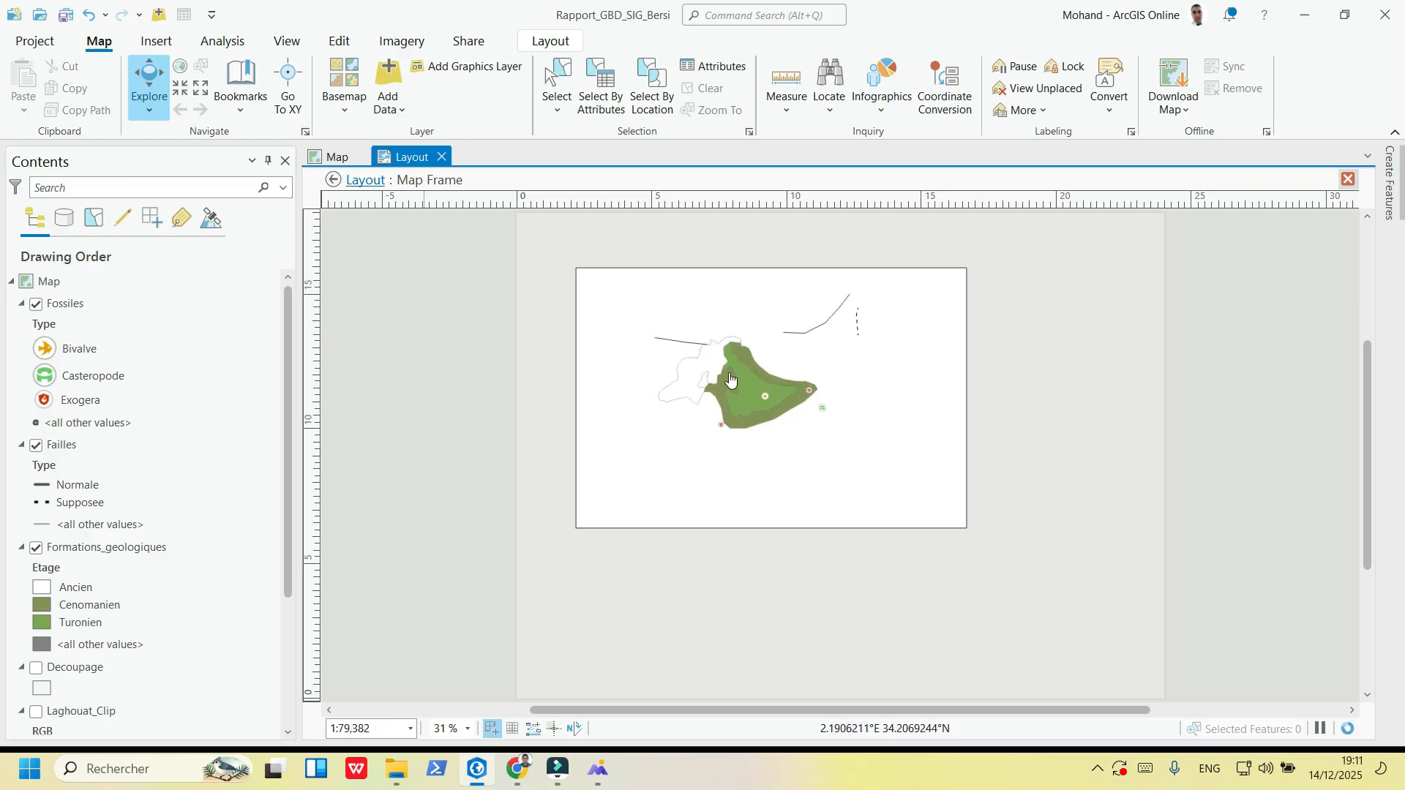
pyautogui.scroll(2, 730, 351)
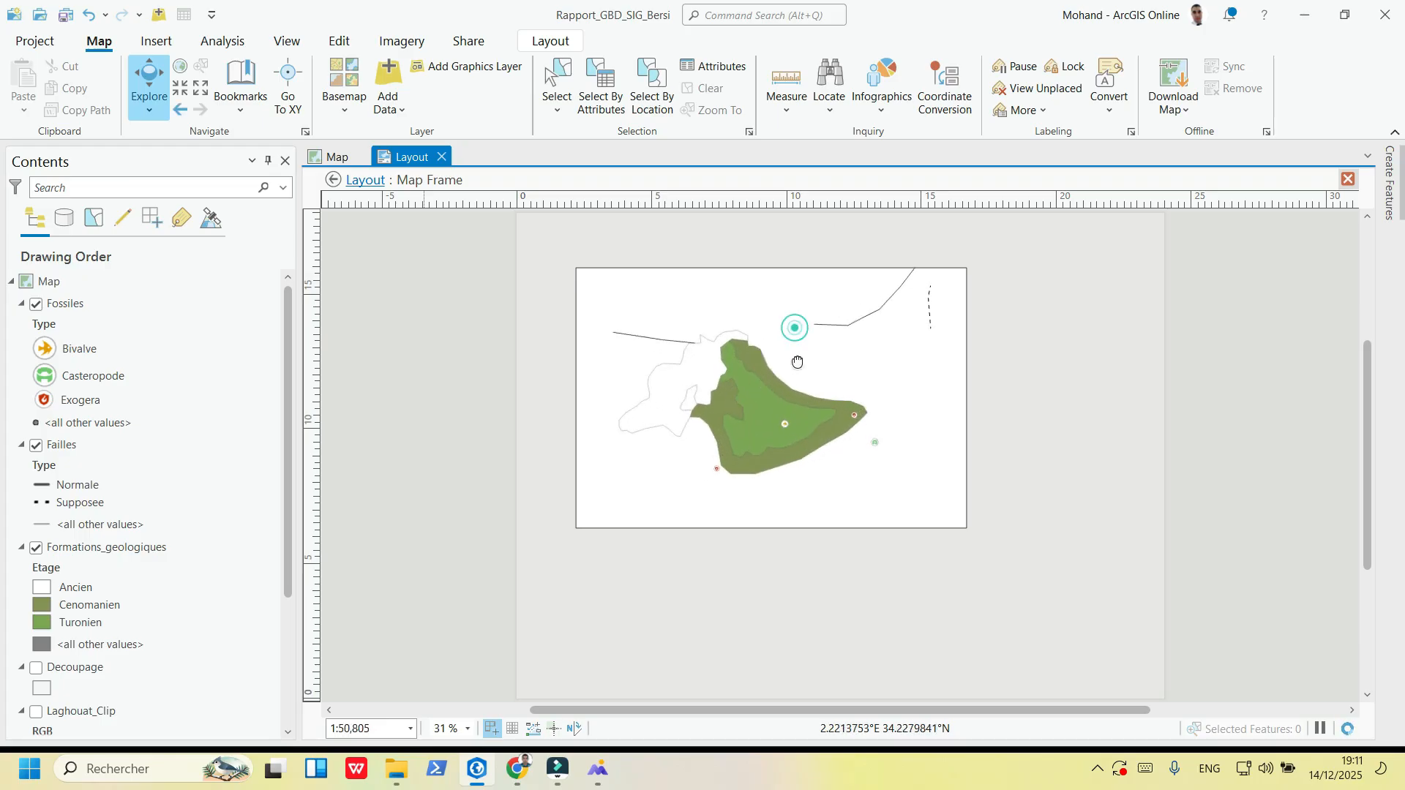
pyautogui.moveTo(797, 358); pyautogui.dragTo(798, 373)
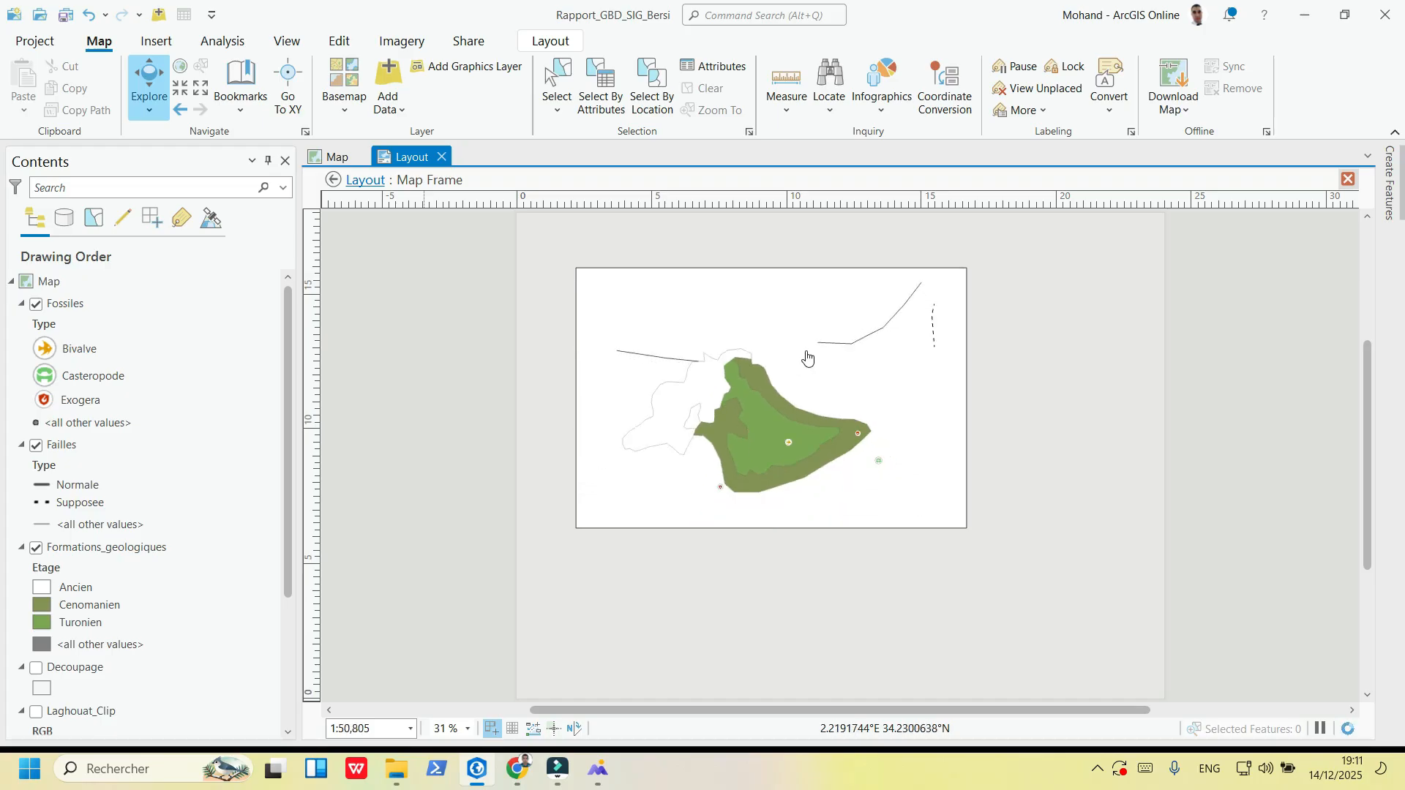
pyautogui.moveTo(784, 354); pyautogui.dragTo(785, 368)
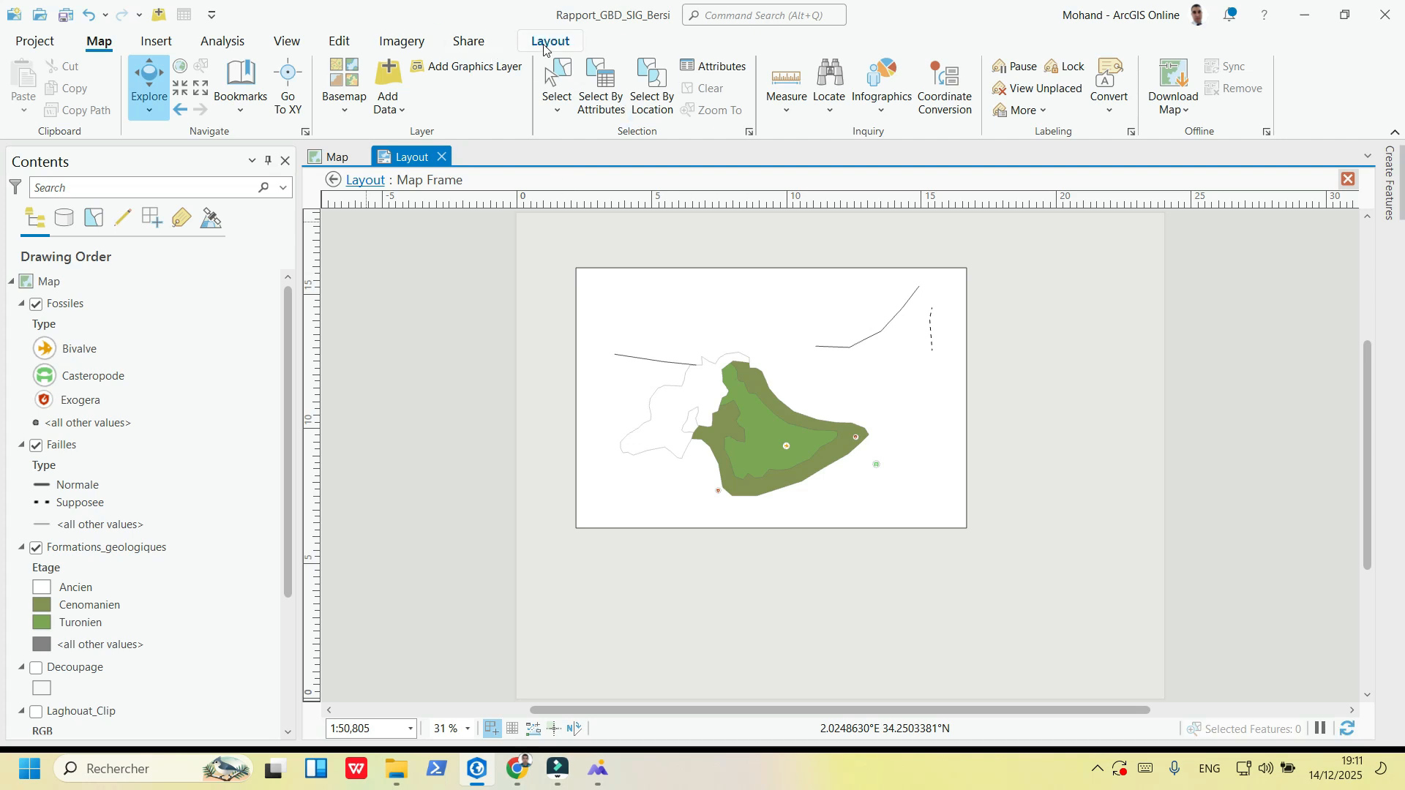
pyautogui.click(545, 47)
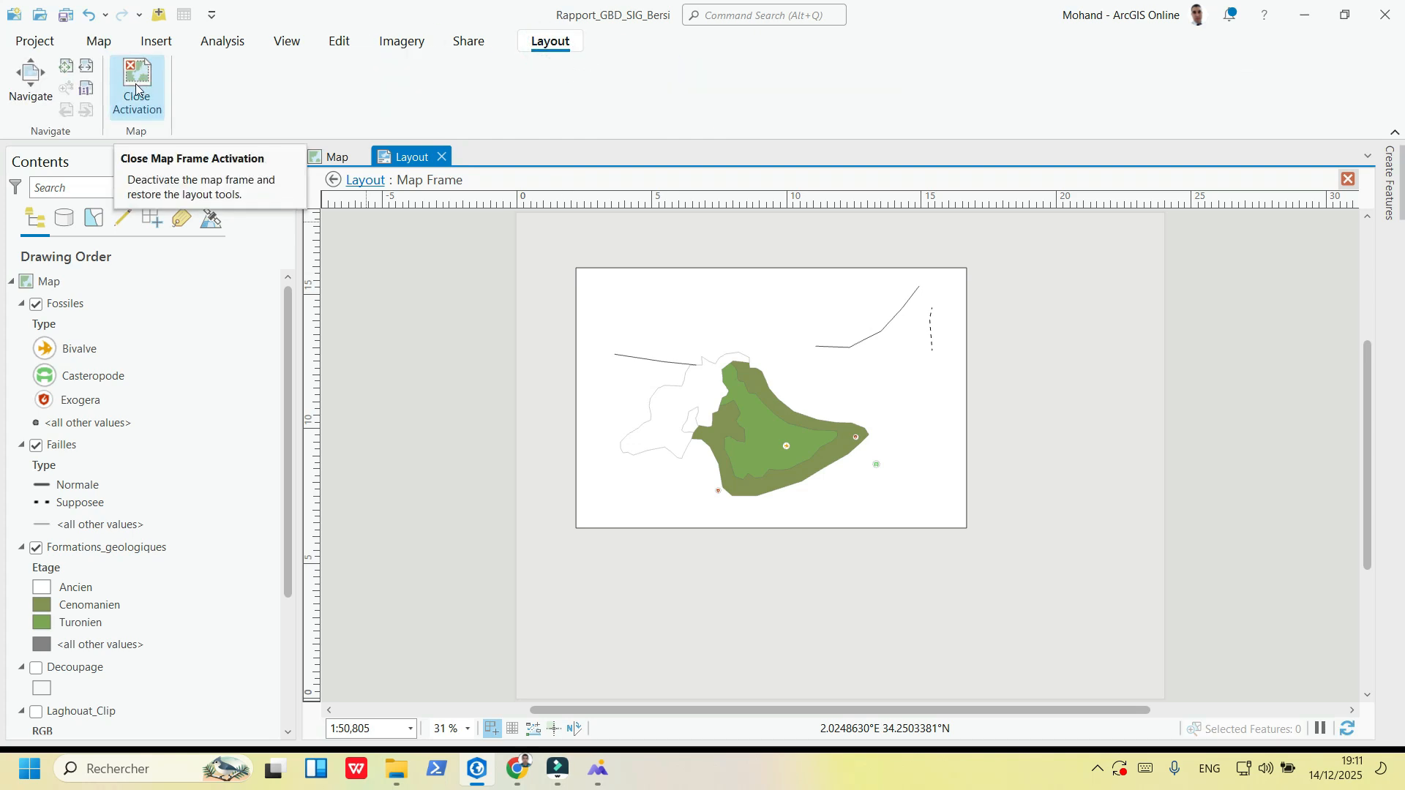
pyautogui.click(136, 89)
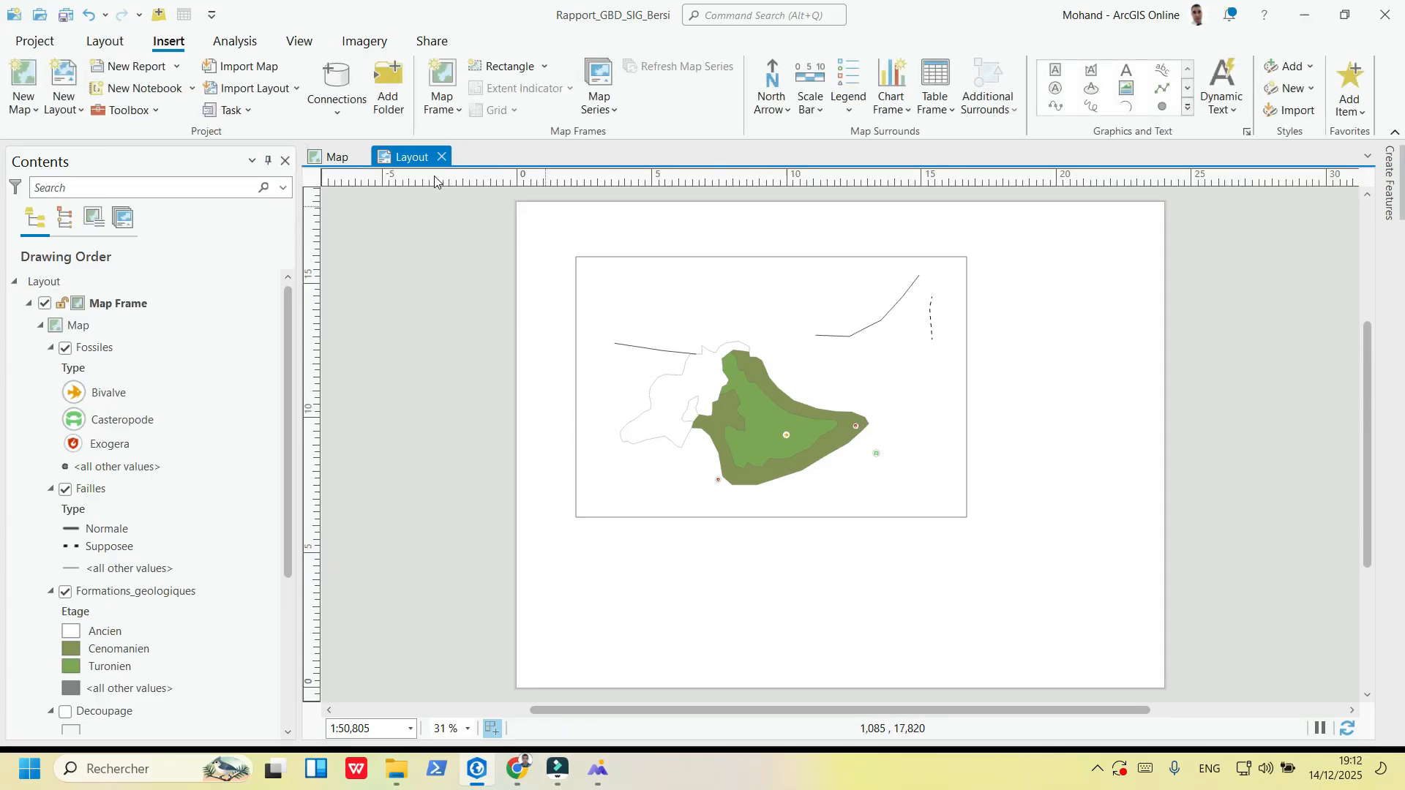
# - Select the geological map frame on the layout page, with the Insert commands showing
pyautogui.click(115, 46)
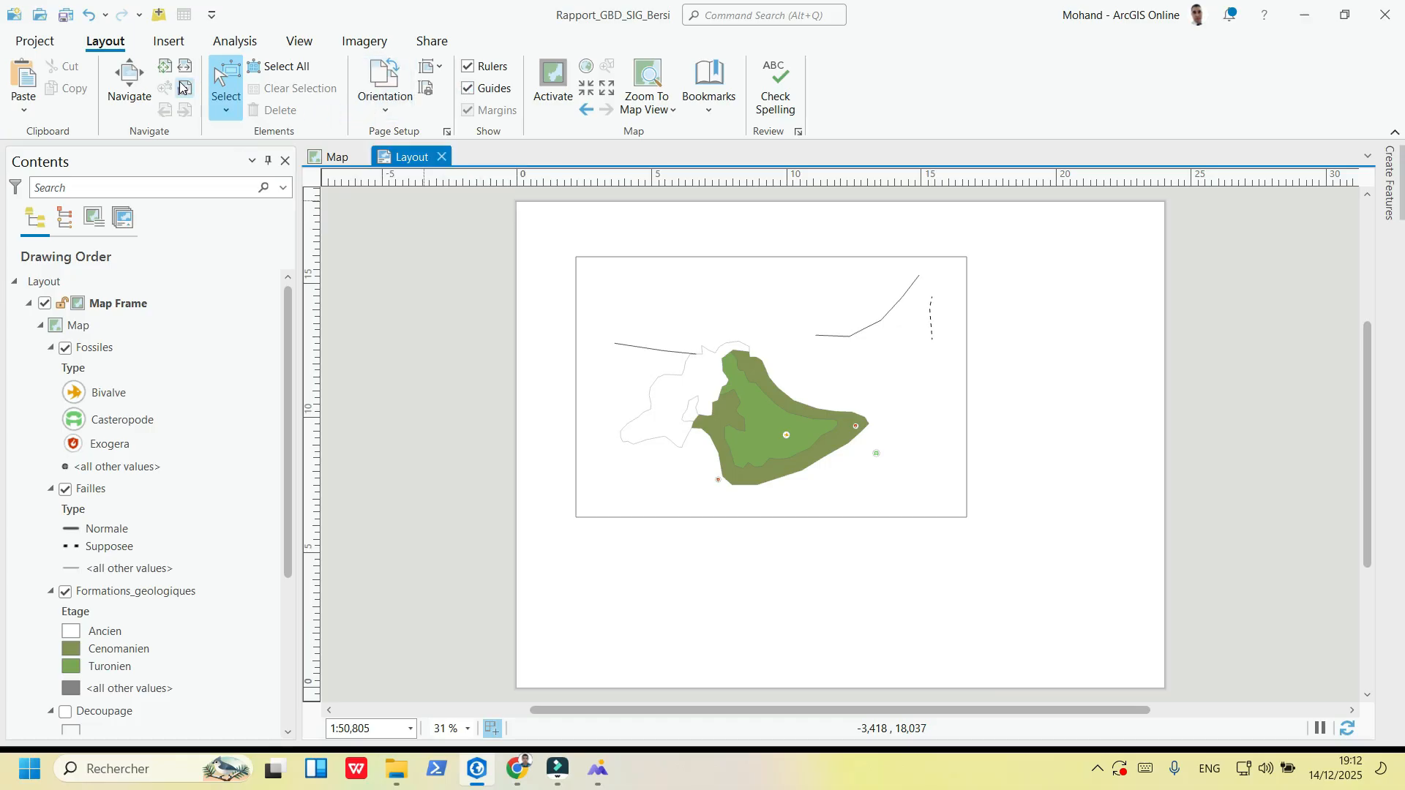
pyautogui.click(176, 45)
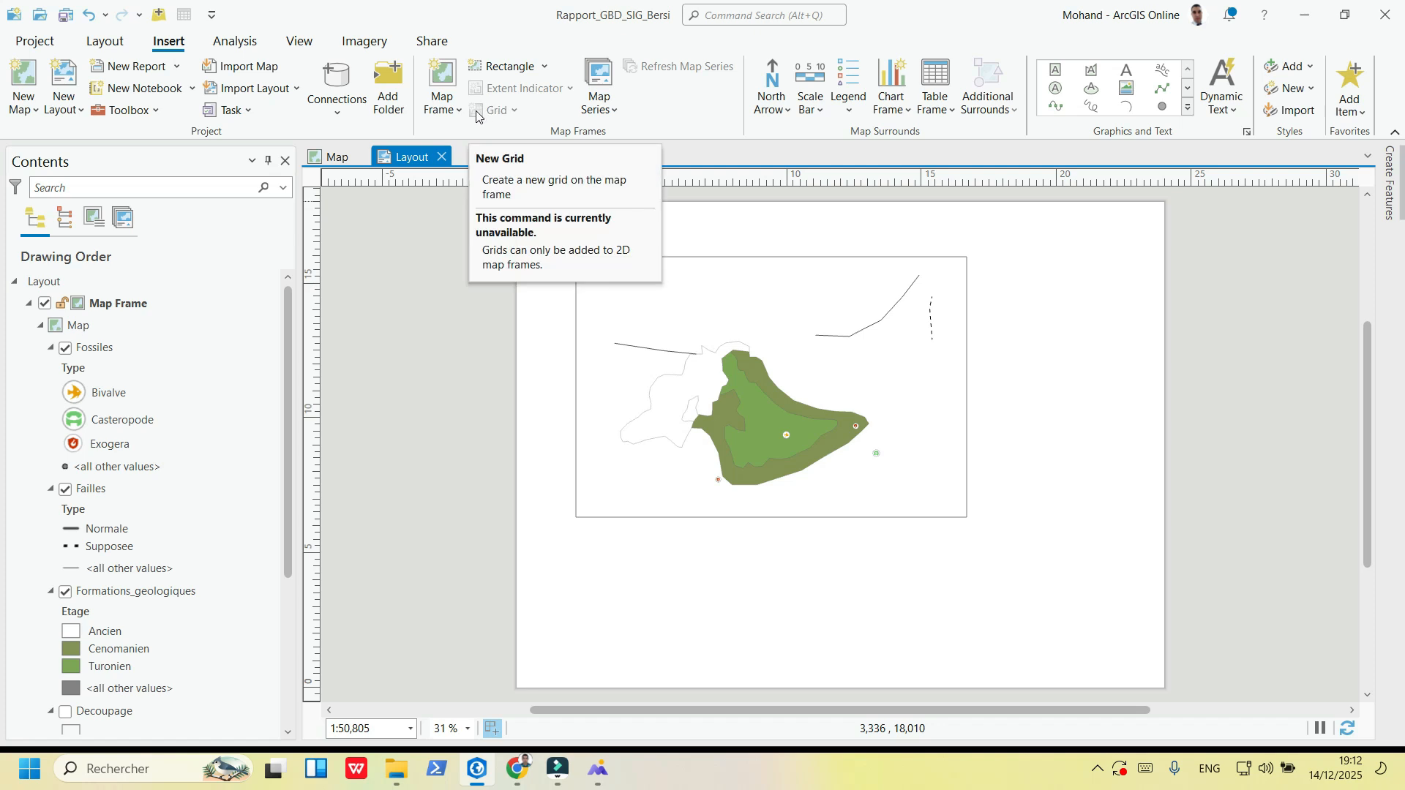
pyautogui.click(768, 275)
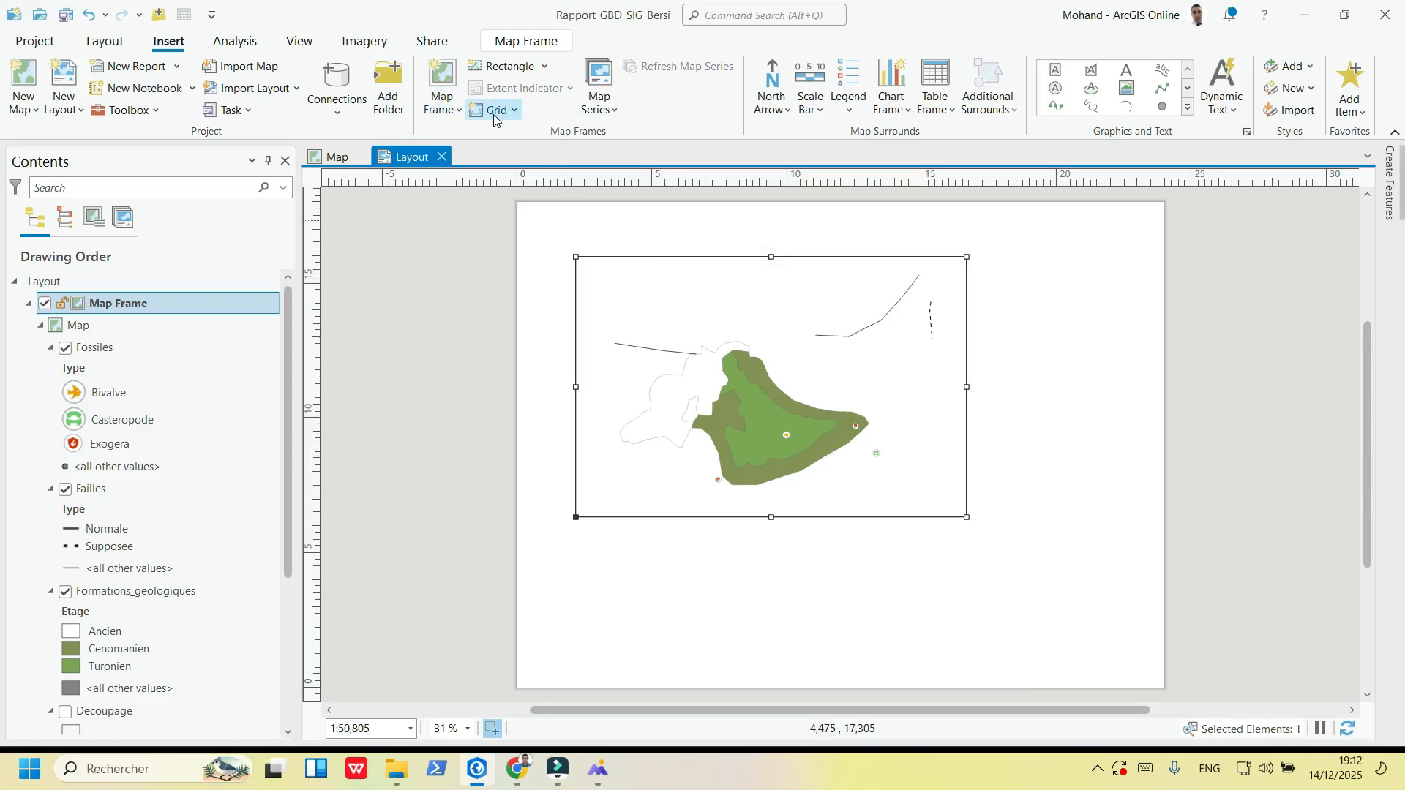
# - Add the Black Horizontal Label Graticule to the map frame from the Grid gallery
pyautogui.click(517, 111)
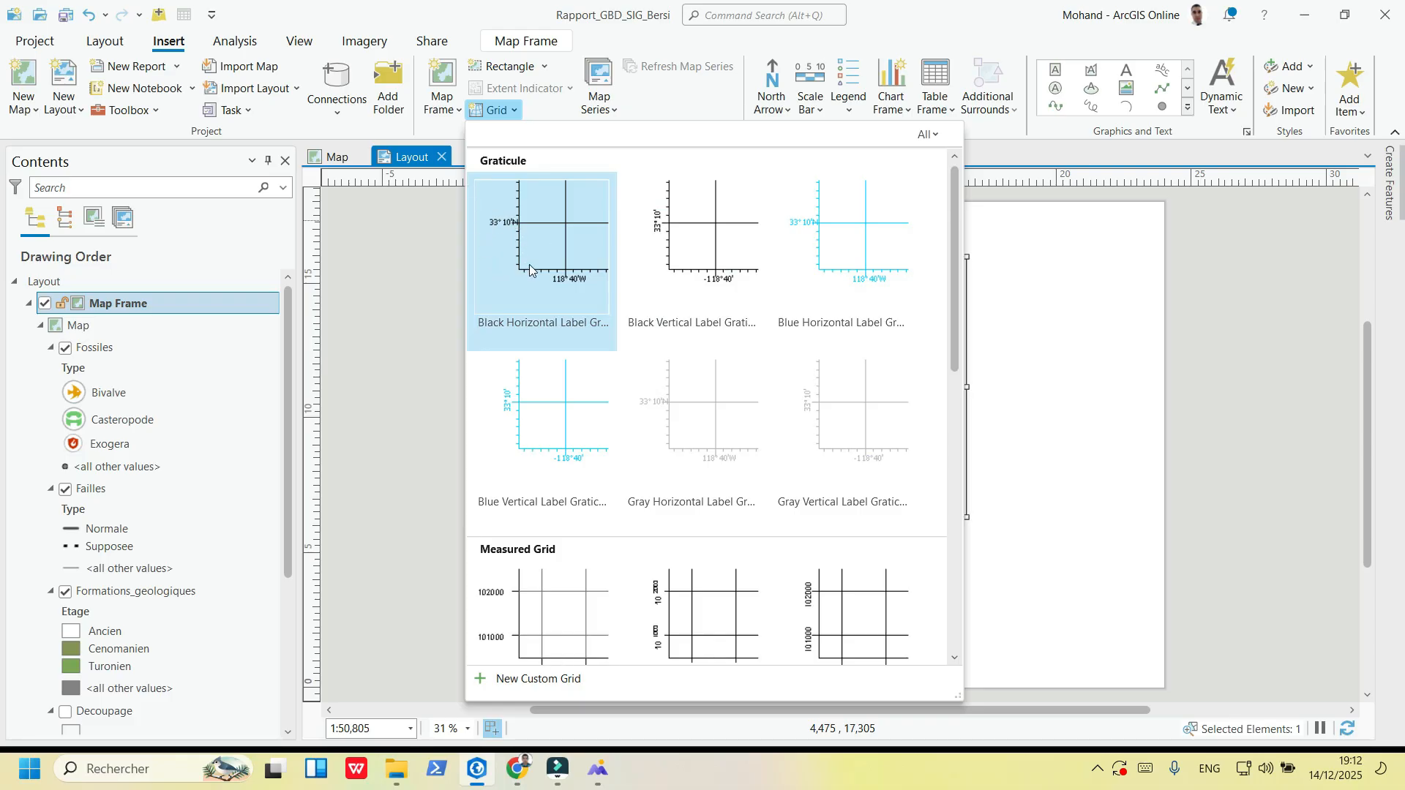
pyautogui.scroll(-1, 700, 415)
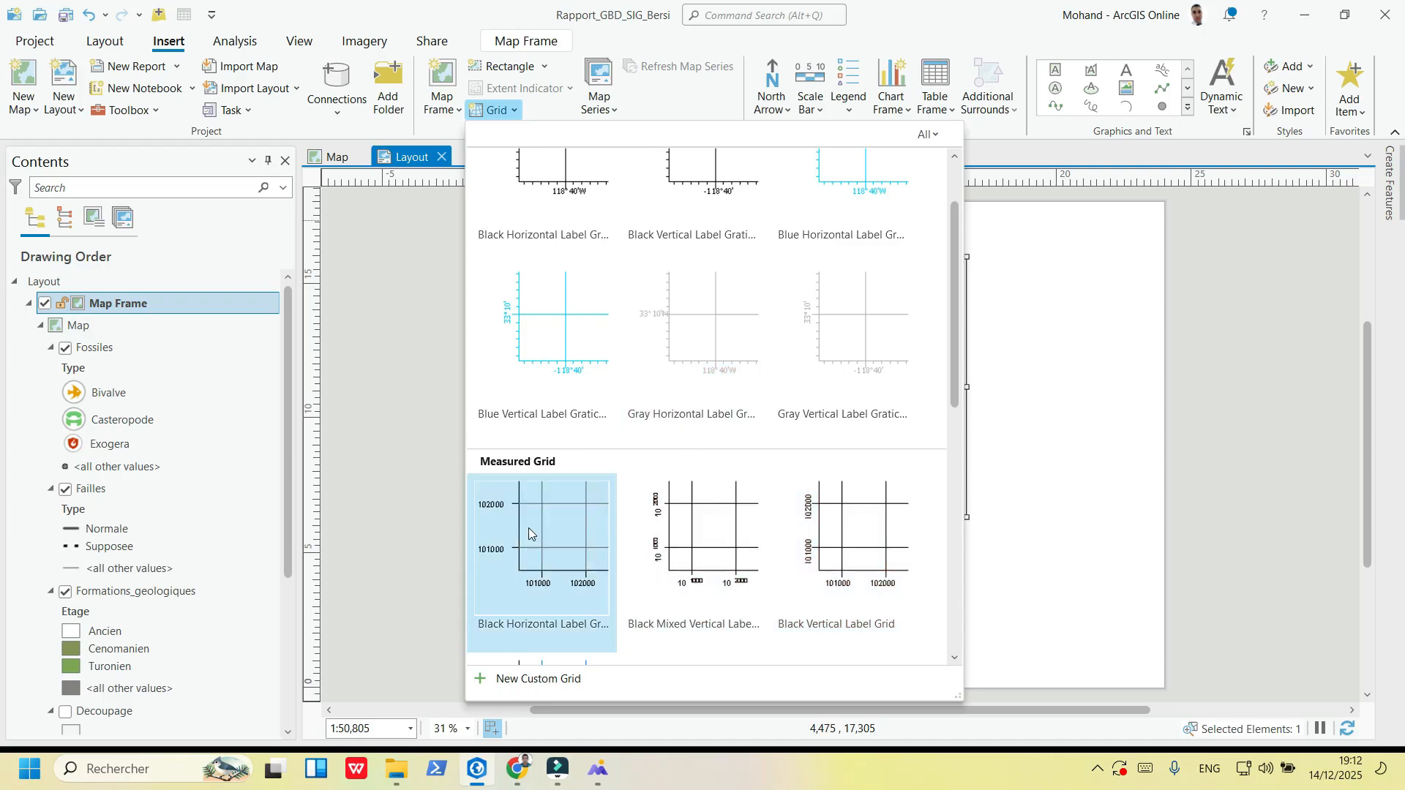
pyautogui.scroll(-1, 819, 469)
pyautogui.scroll(-2, 573, 467)
pyautogui.scroll(4, 585, 397)
pyautogui.scroll(1, 585, 392)
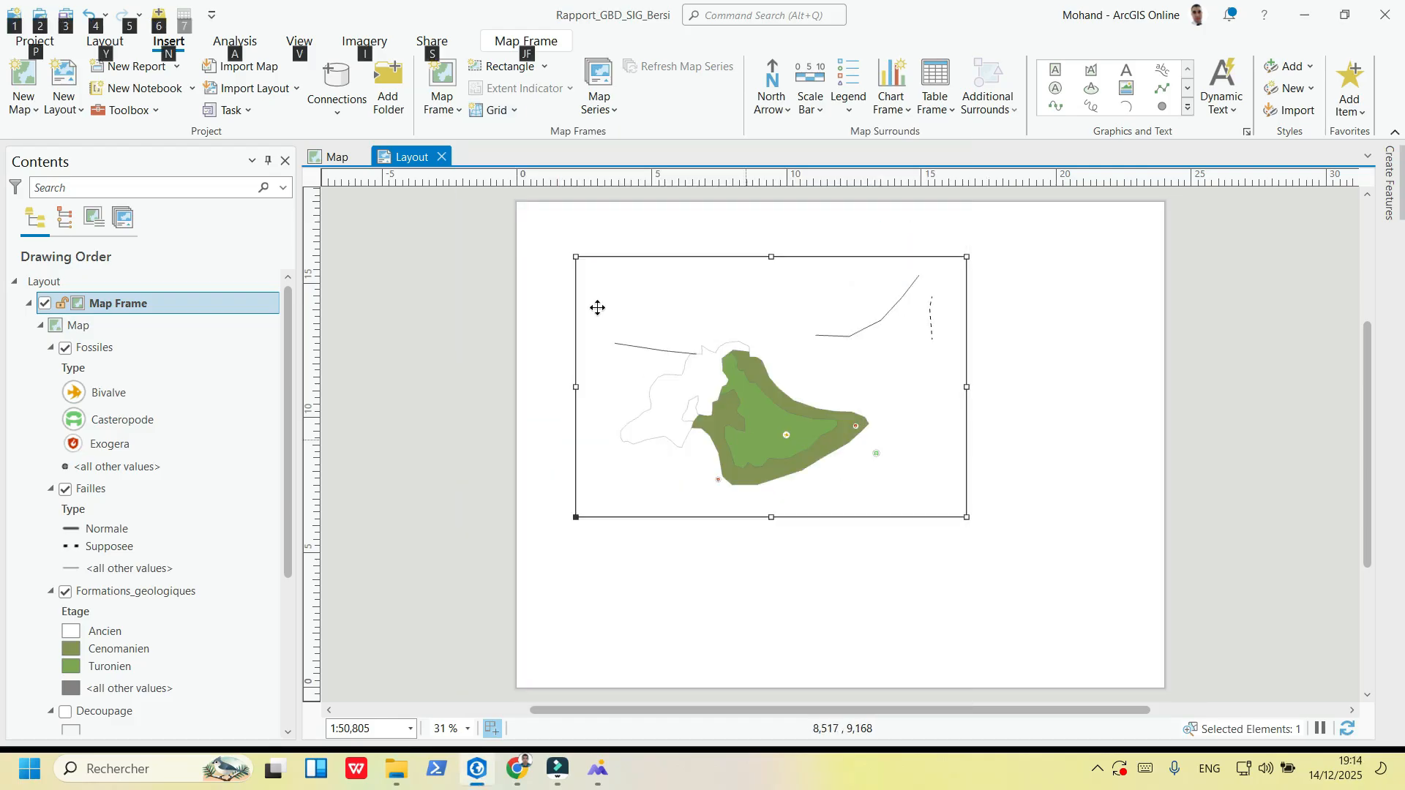
pyautogui.click(511, 111)
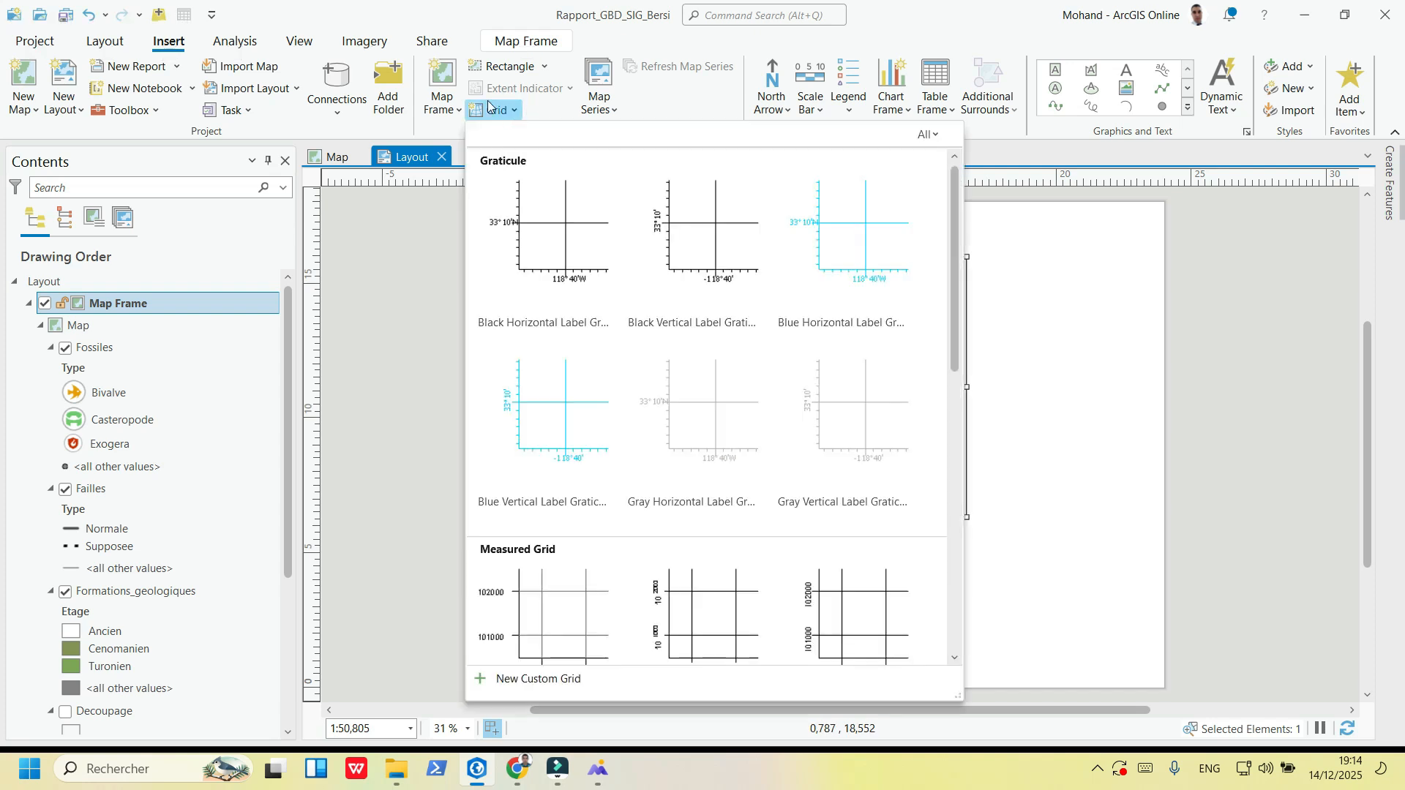
pyautogui.click(575, 268)
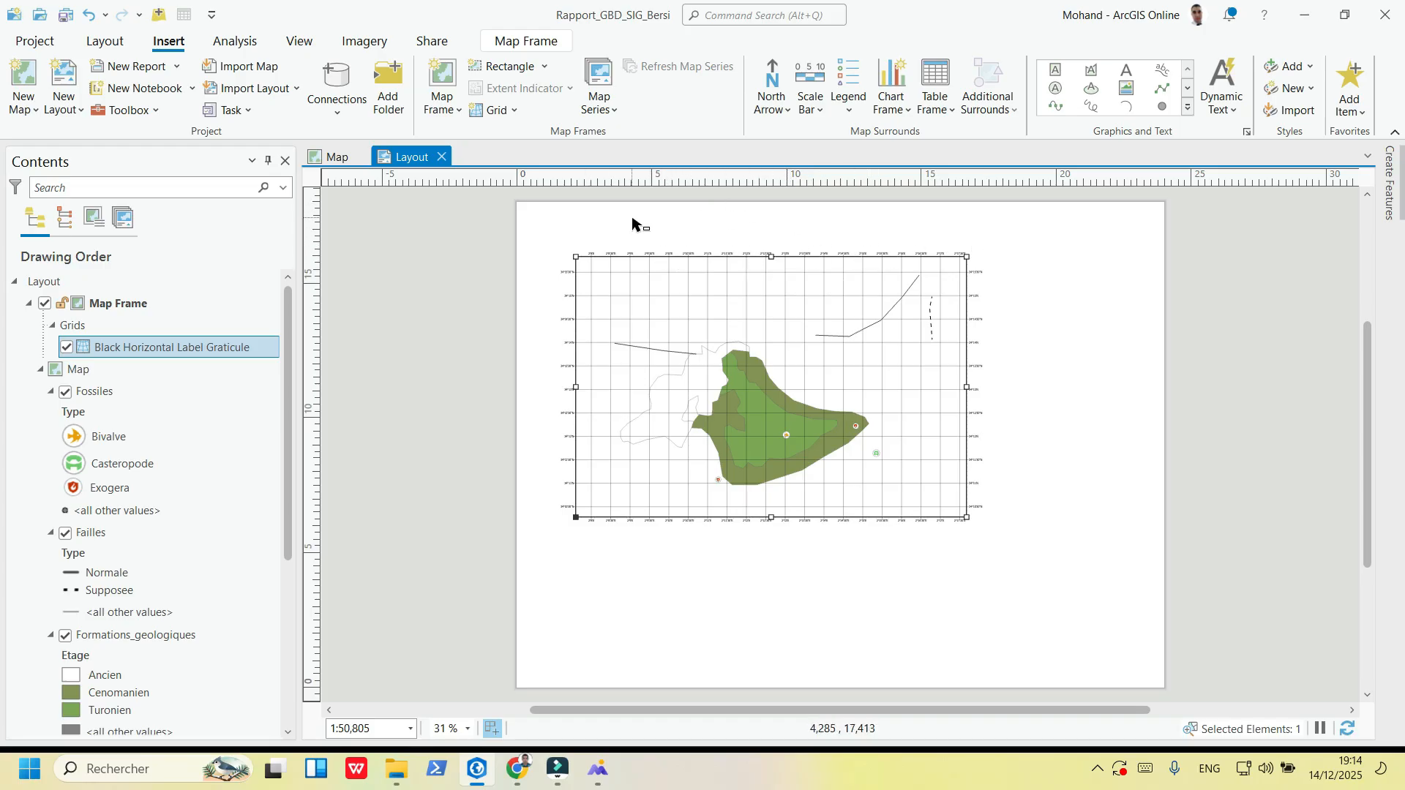
# - Select the new graticule in the Contents pane
pyautogui.scroll(3, 633, 221)
pyautogui.scroll(-3, 753, 251)
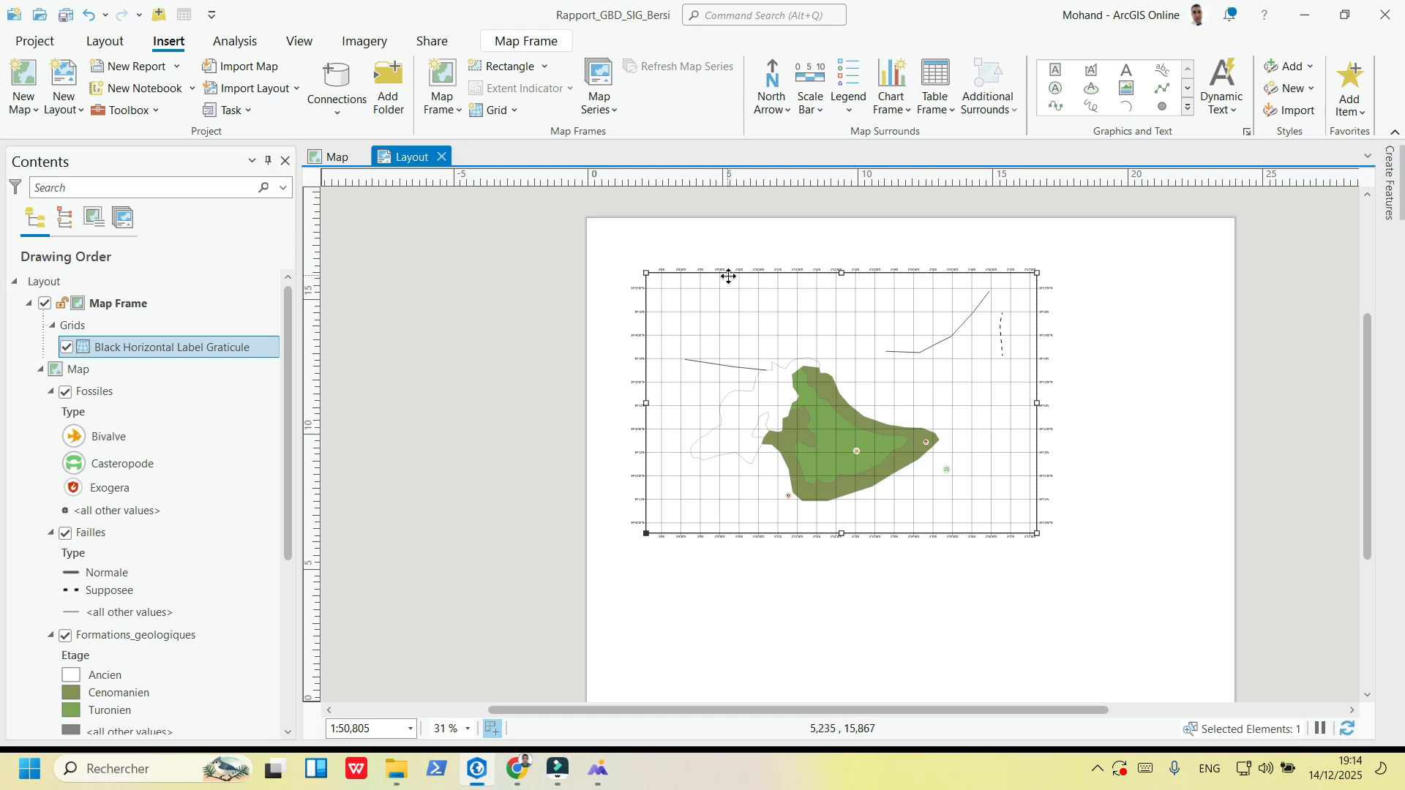
pyautogui.scroll(3, 727, 274)
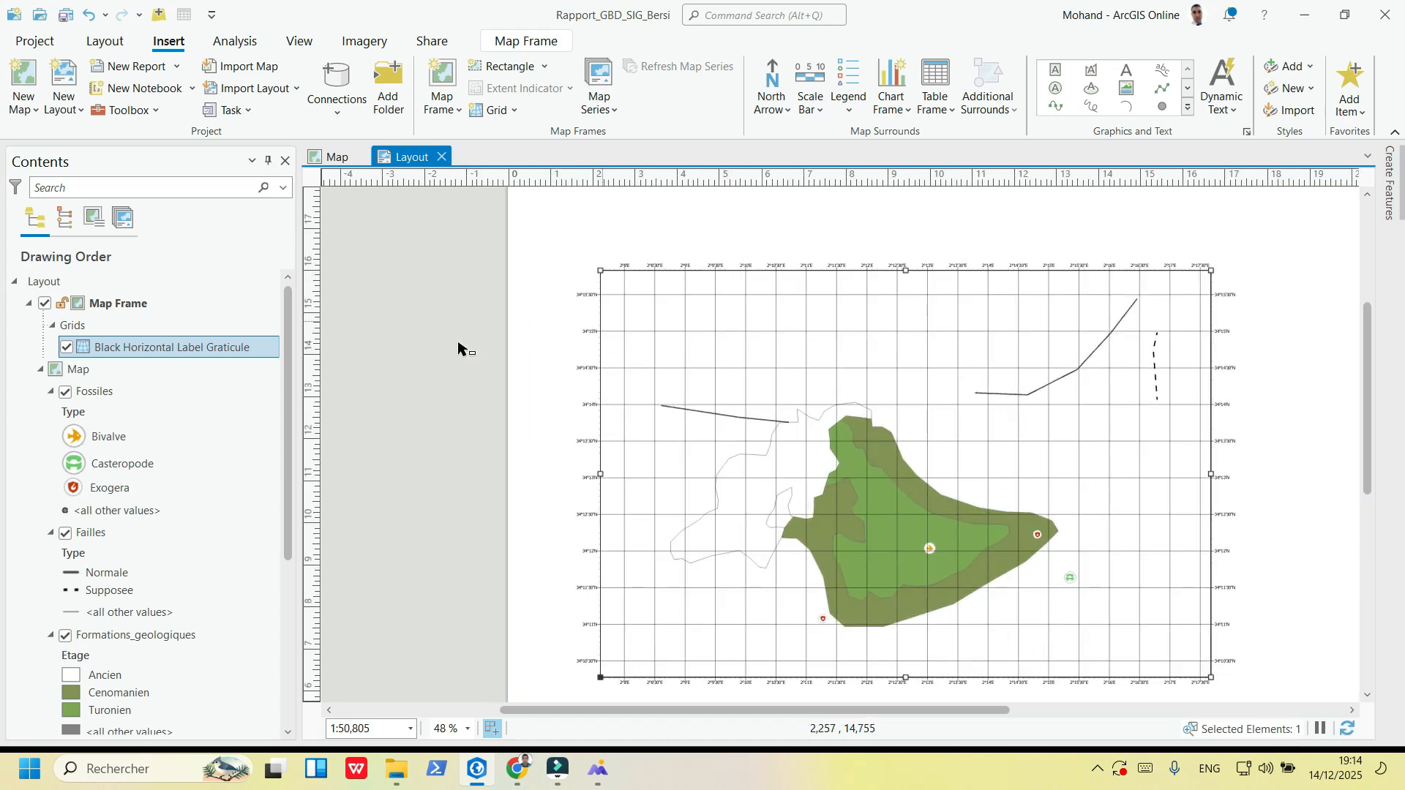
pyautogui.click(149, 351)
# - In the graticule's properties, uncheck Automatically adjust and pick the Labels component's longitude interval
pyautogui.doubleClick(150, 351)
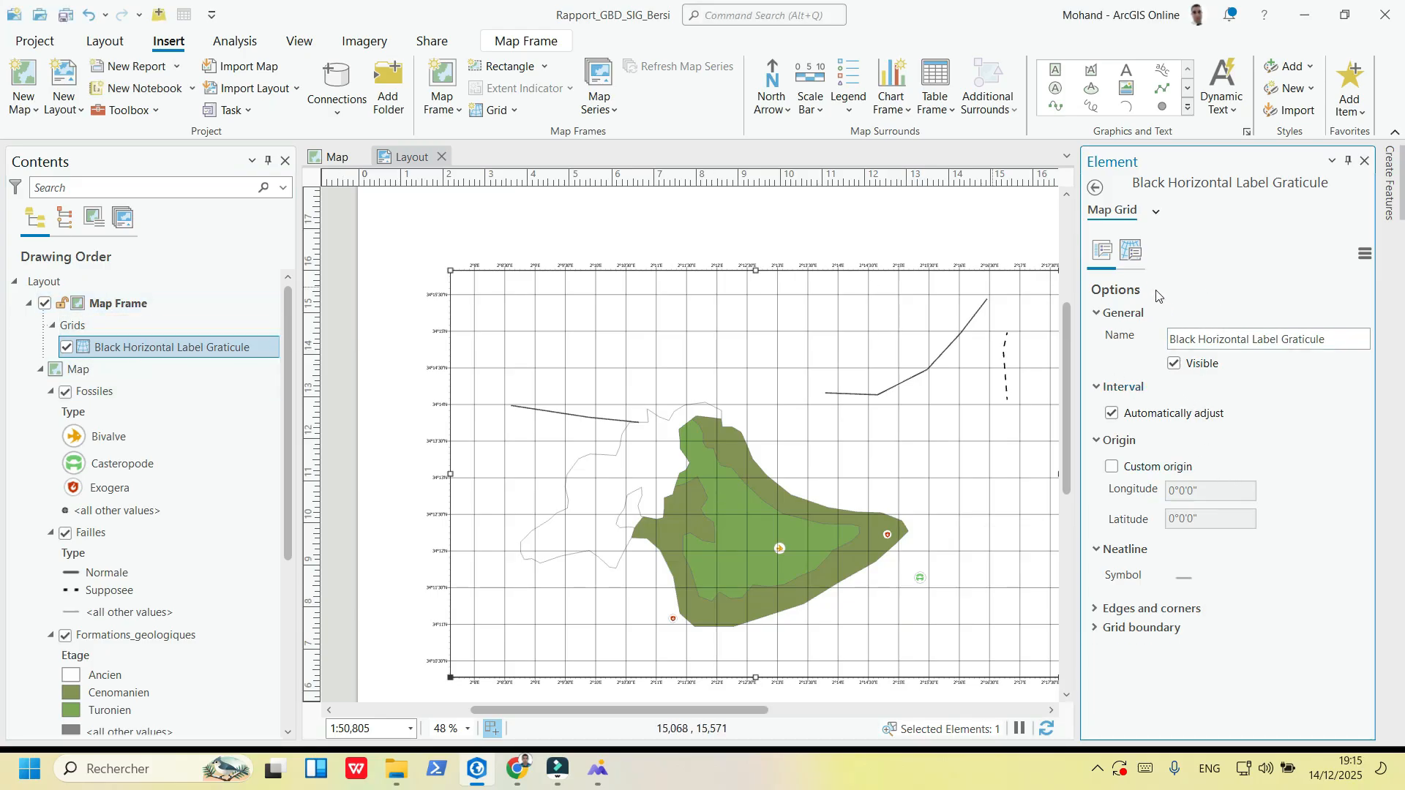
pyautogui.click(1111, 414)
pyautogui.click(1127, 263)
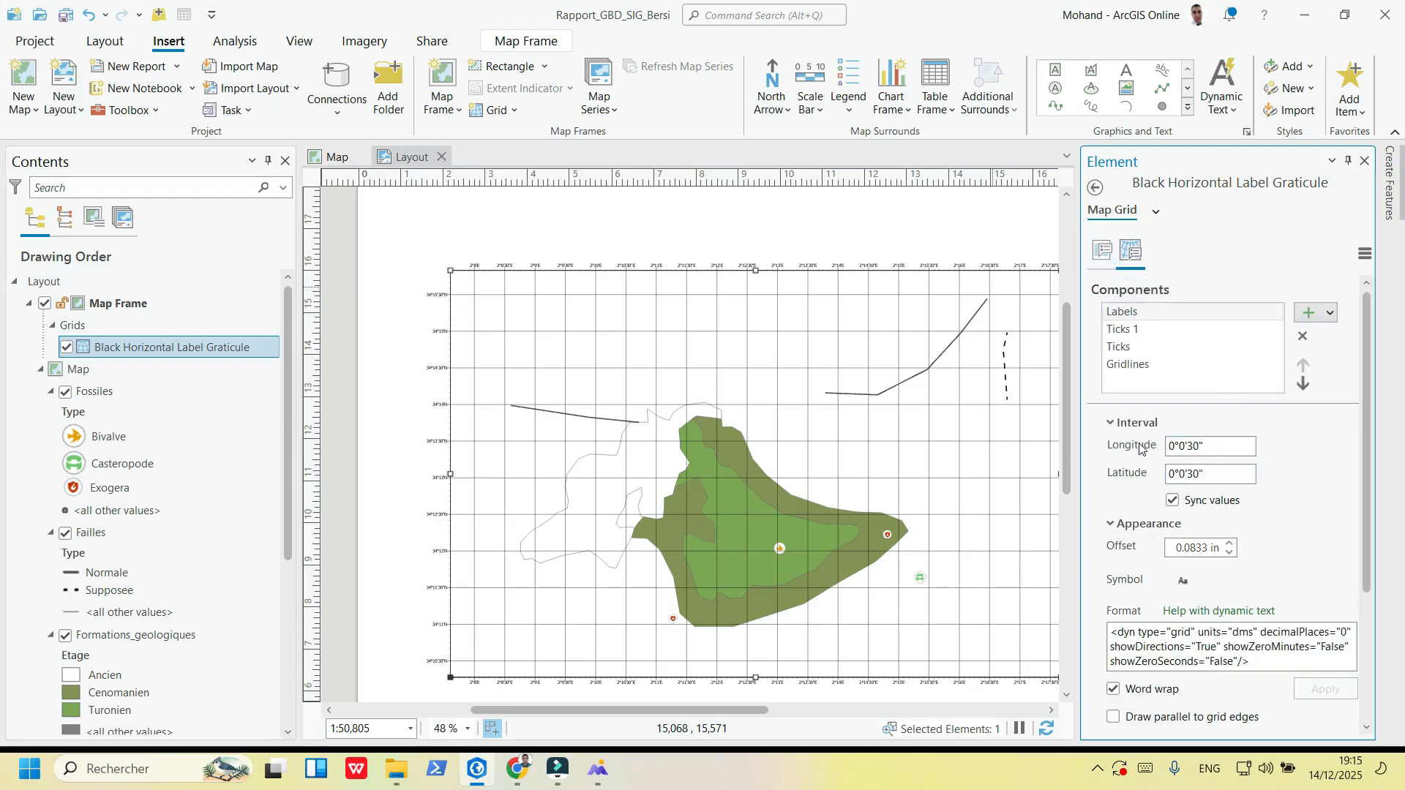
pyautogui.click(1130, 313)
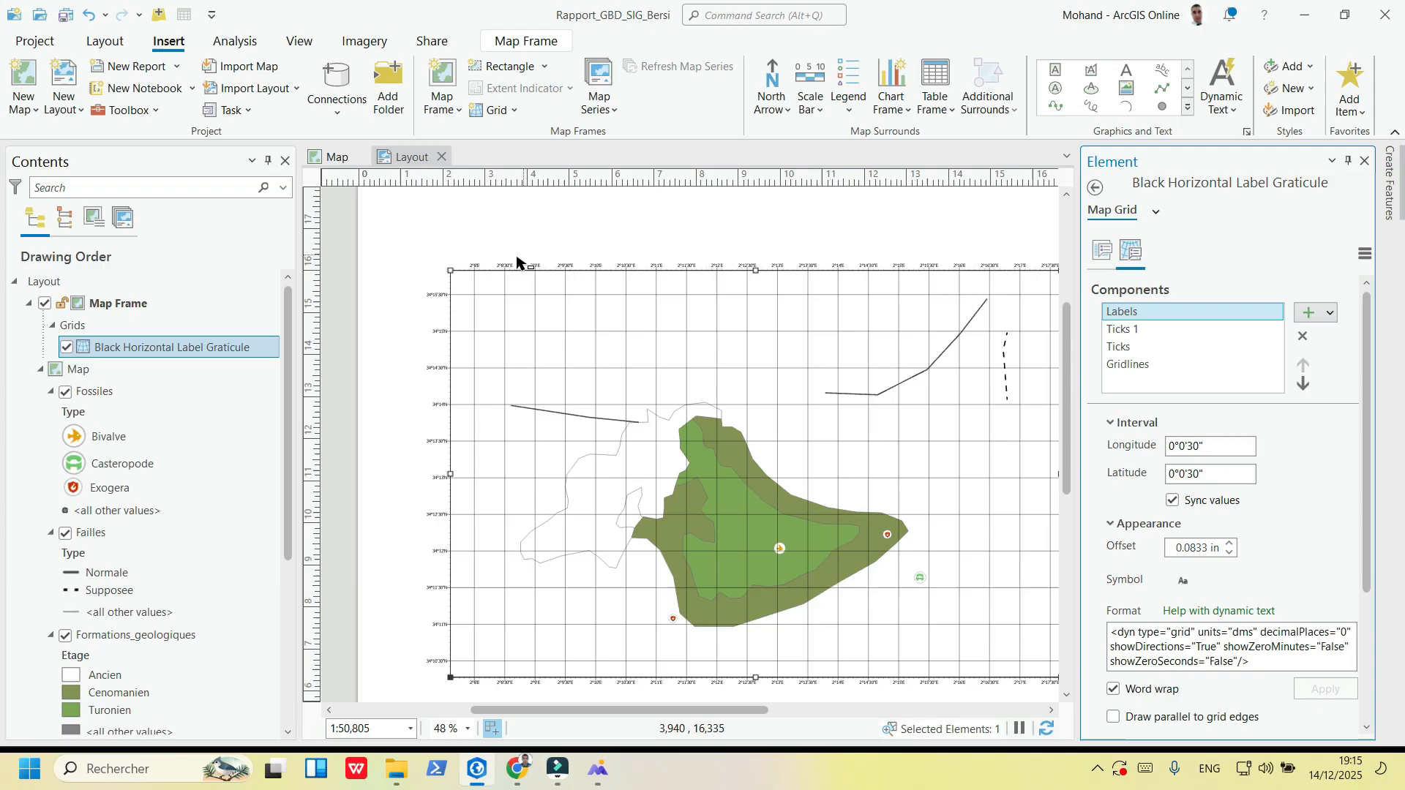
pyautogui.scroll(6, 805, 268)
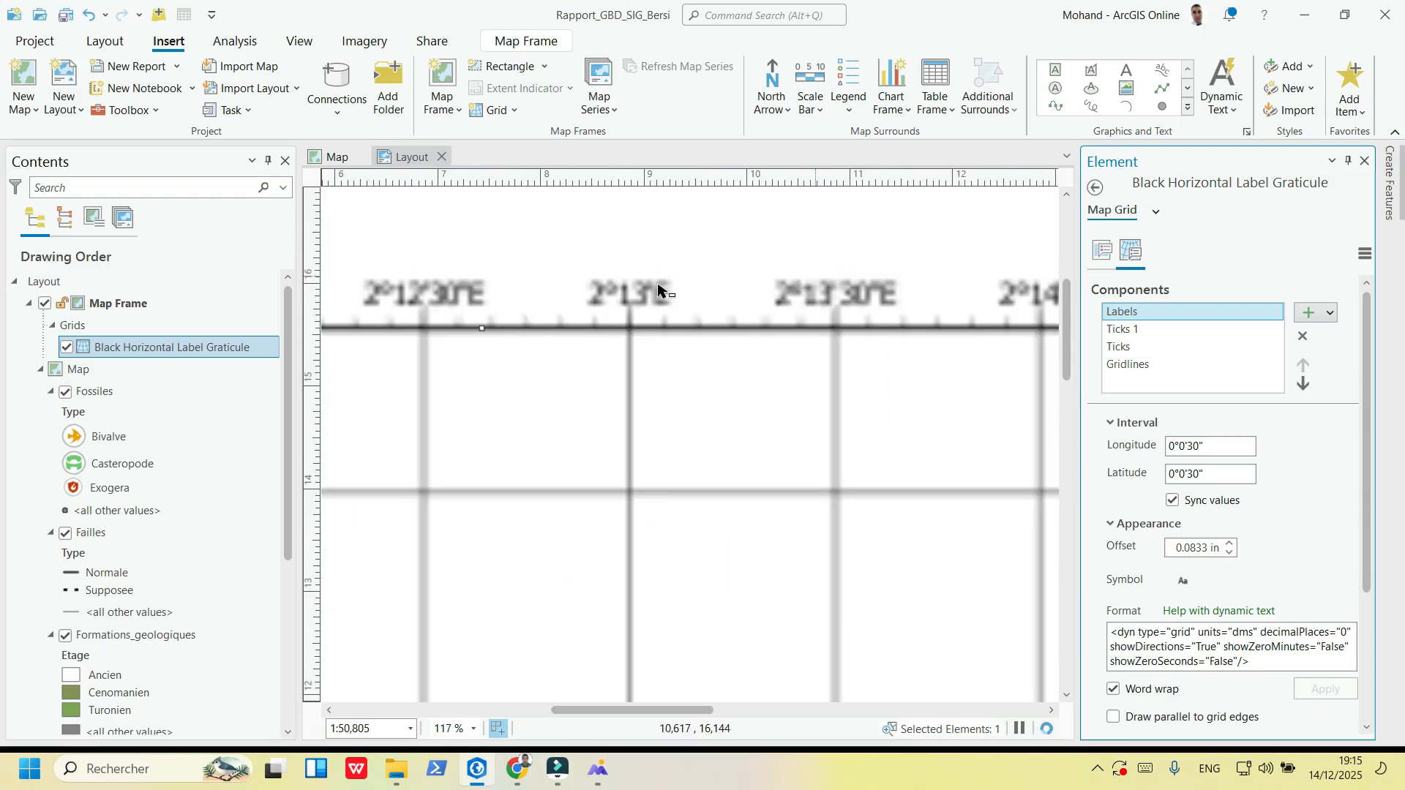
pyautogui.scroll(-3, 776, 291)
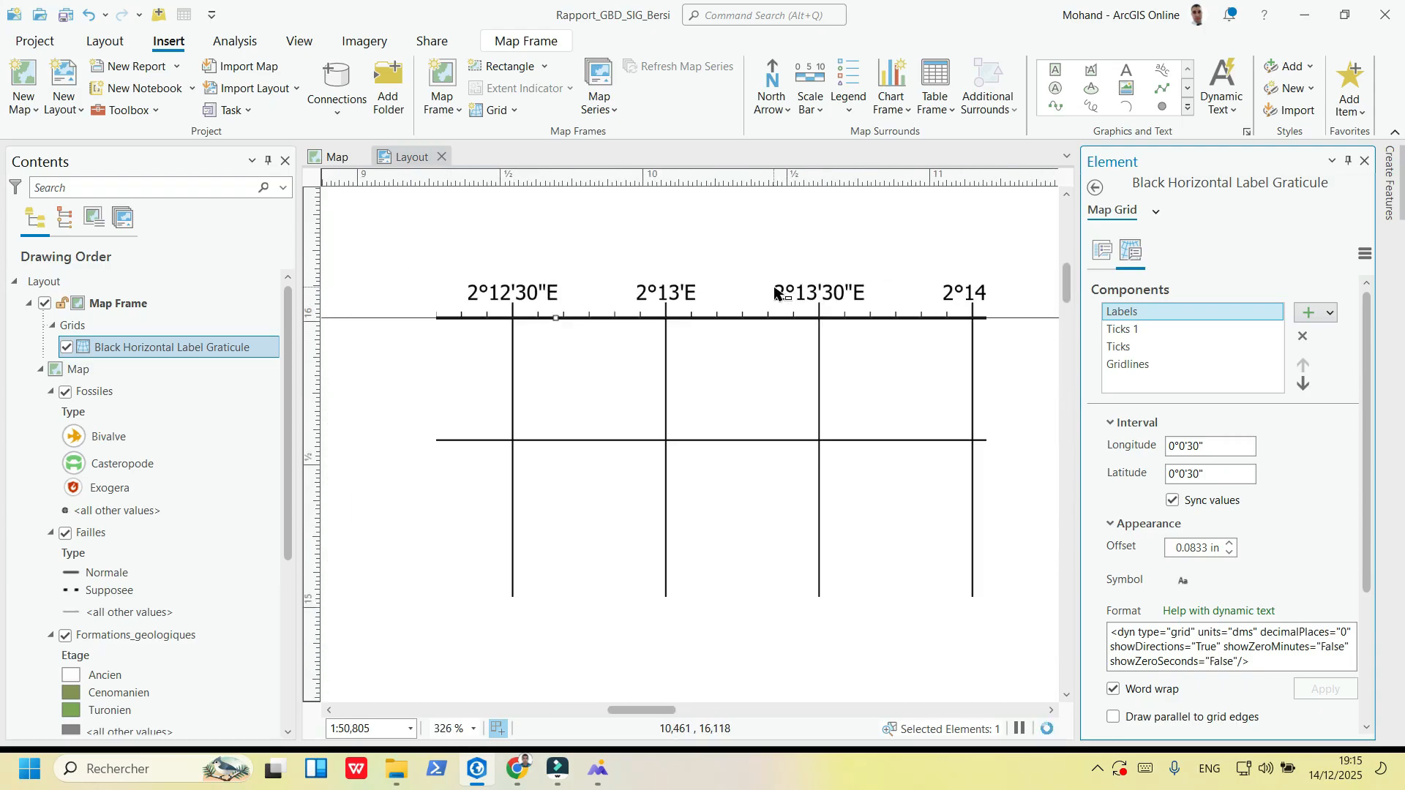
pyautogui.scroll(-3, 776, 291)
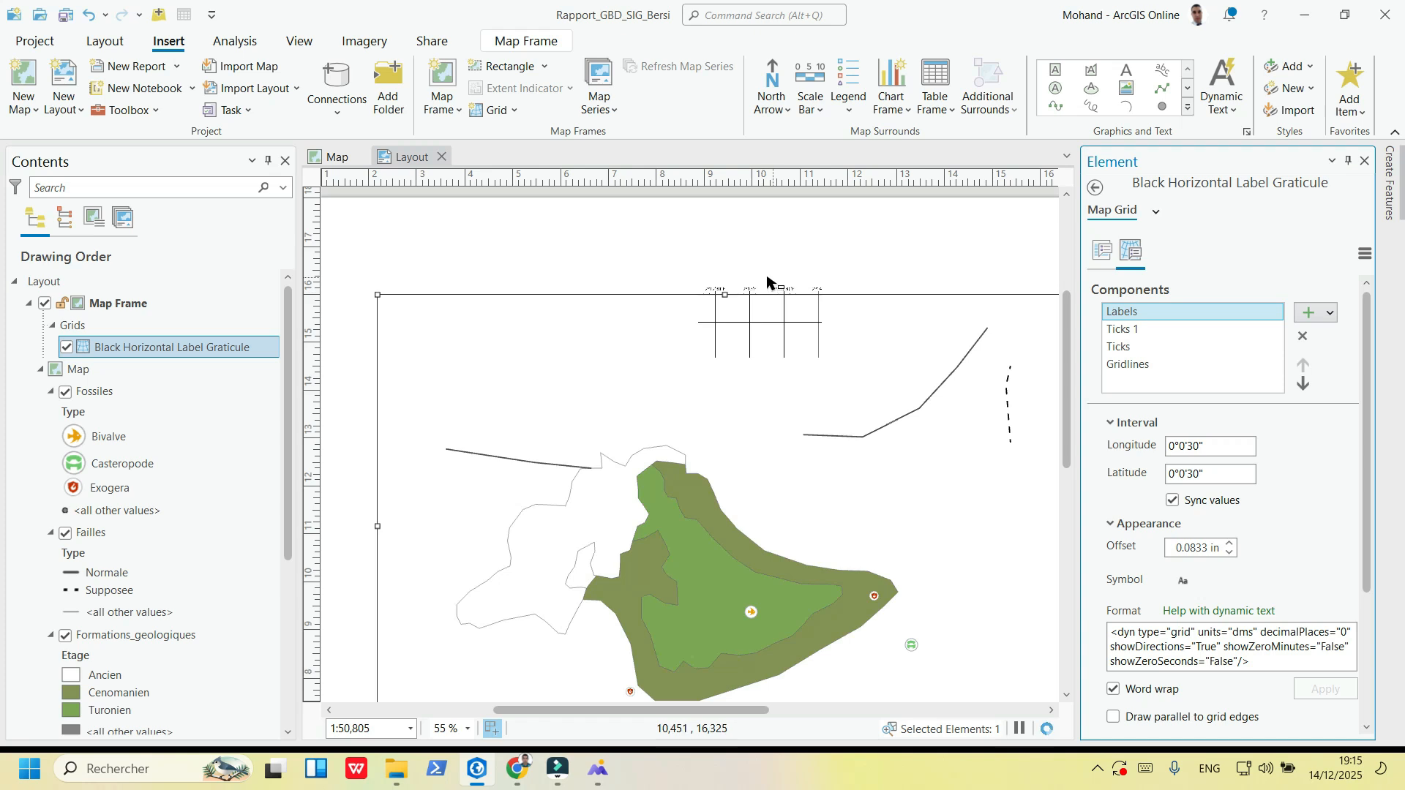
pyautogui.scroll(1, 736, 288)
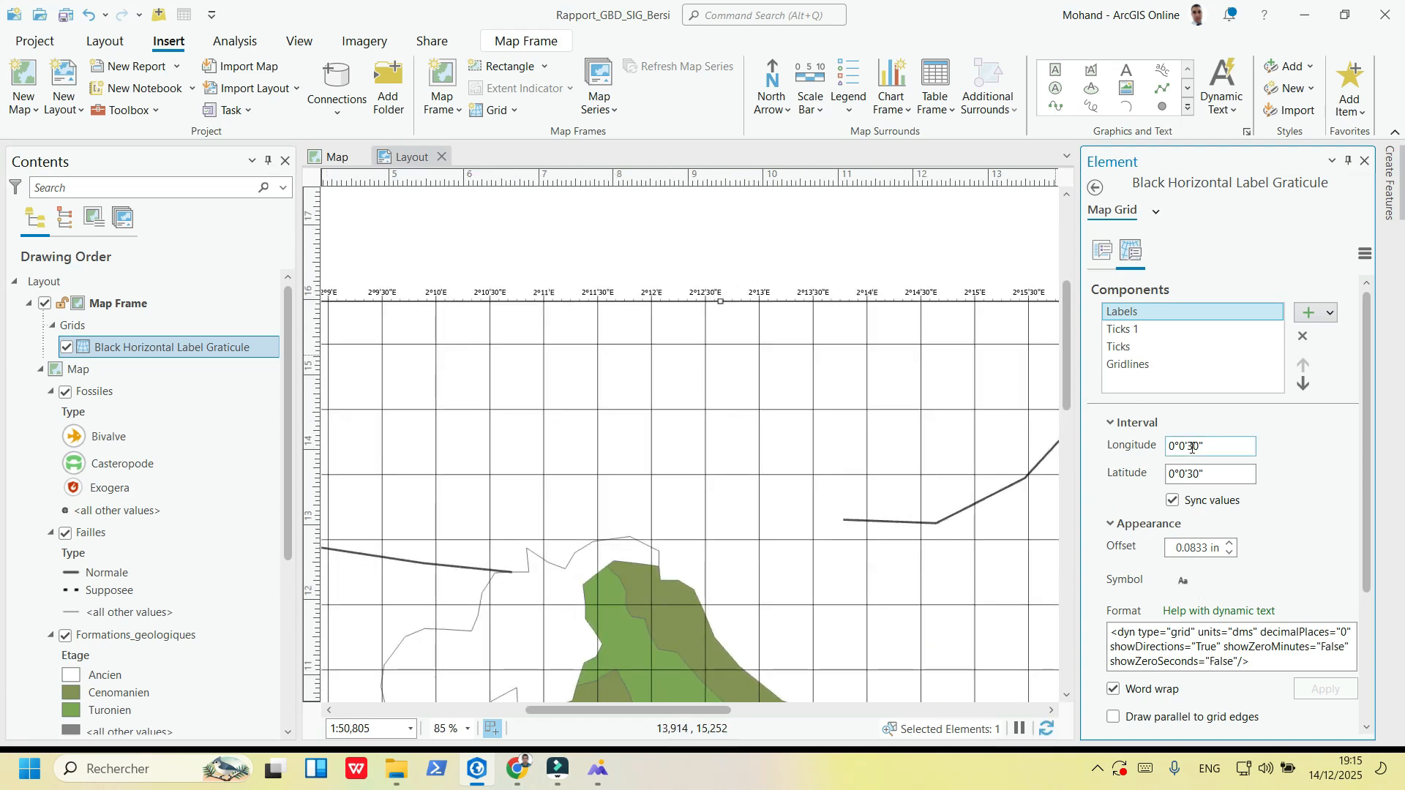
pyautogui.moveTo(1188, 445); pyautogui.dragTo(1198, 448)
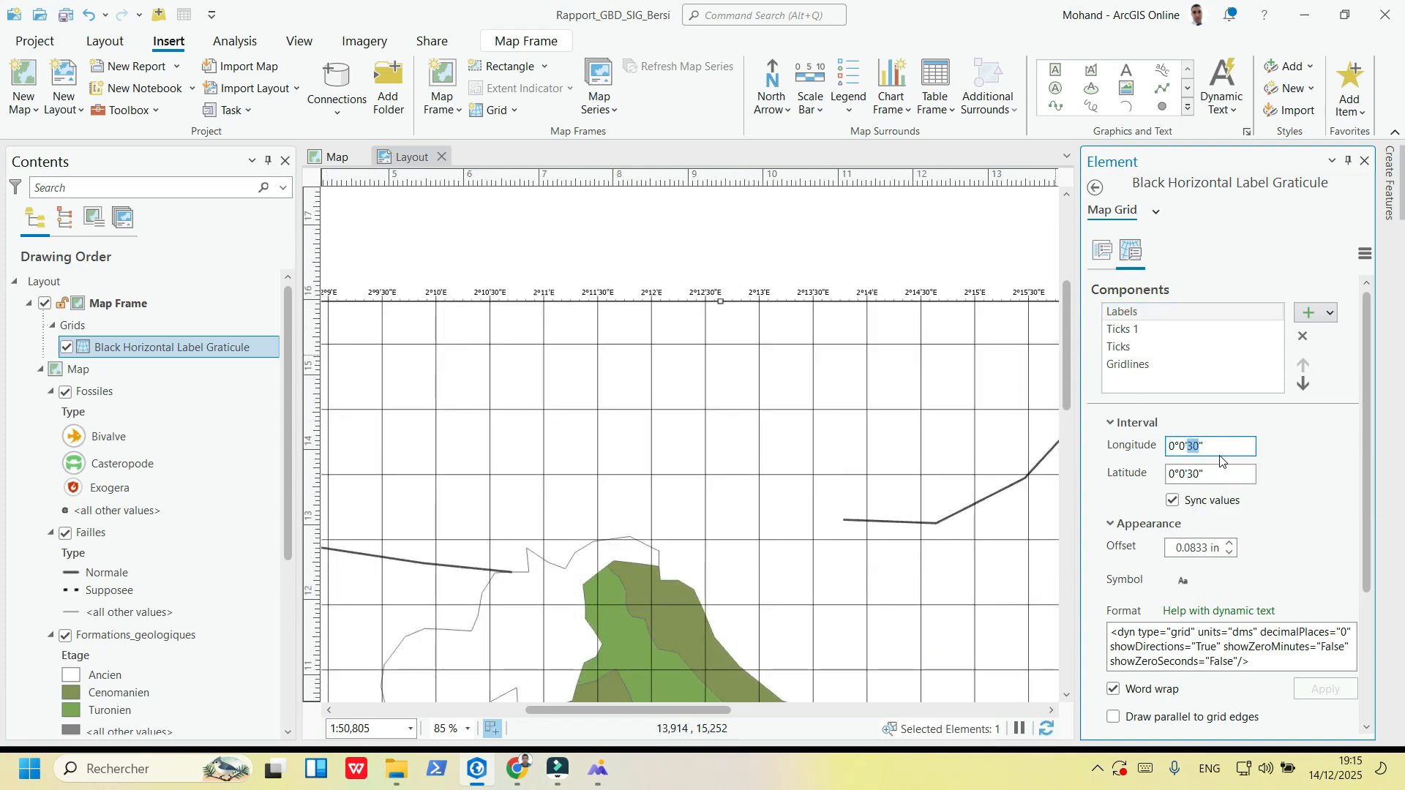
# - Change the Labels longitude interval to 0°2'0" so latitude syncs to the same value
pyautogui.write('0')
pyautogui.click(1179, 444)
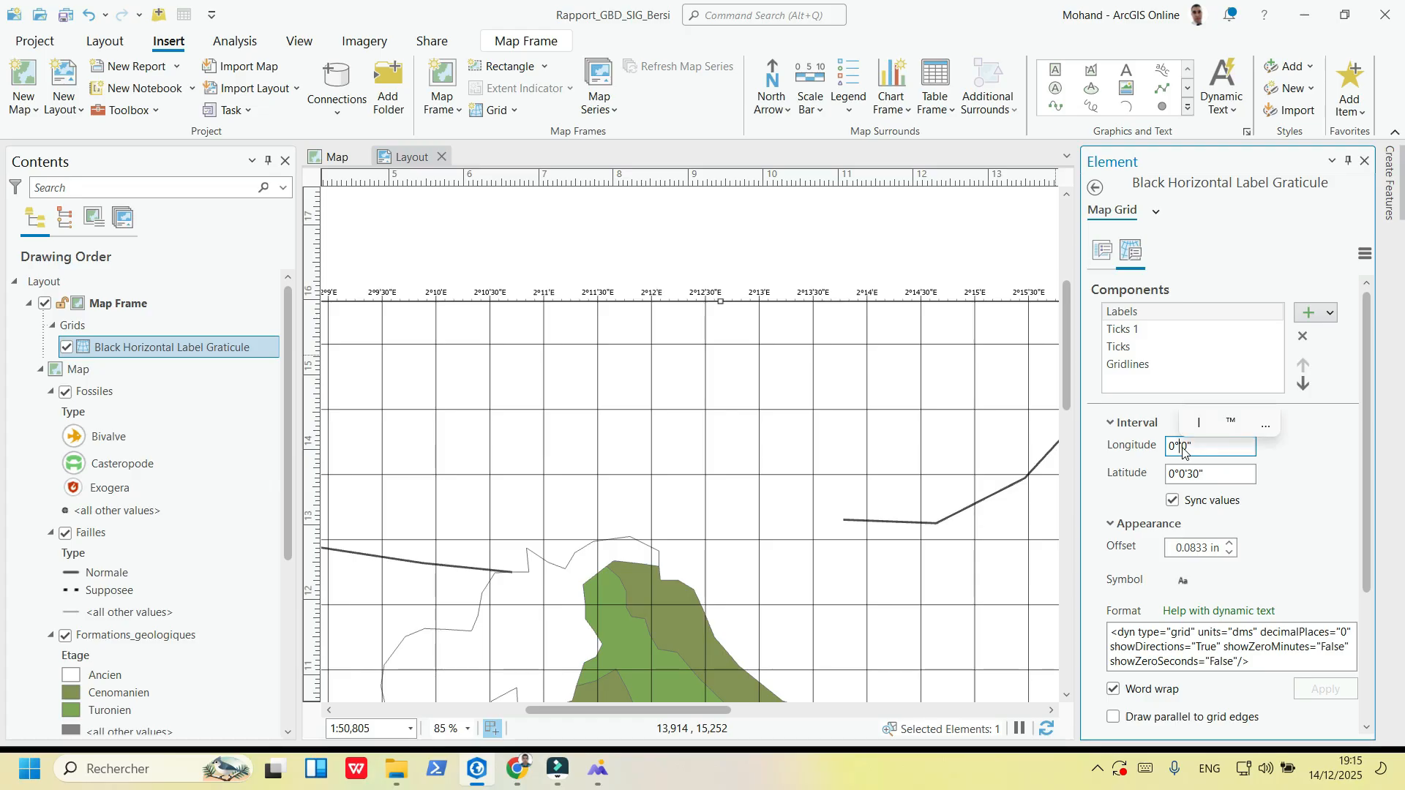
pyautogui.write('2')
pyautogui.press('Tab')
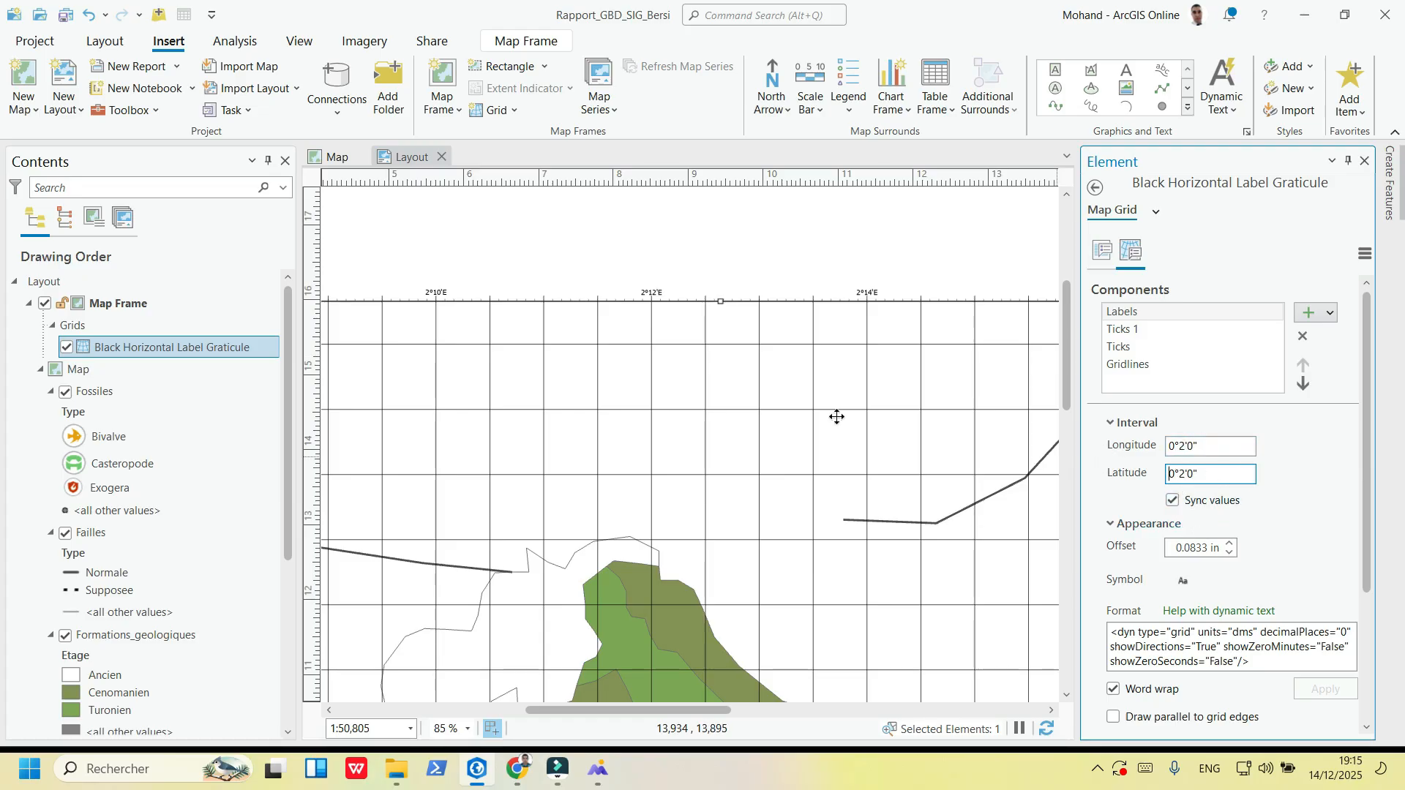
pyautogui.scroll(-4, 705, 366)
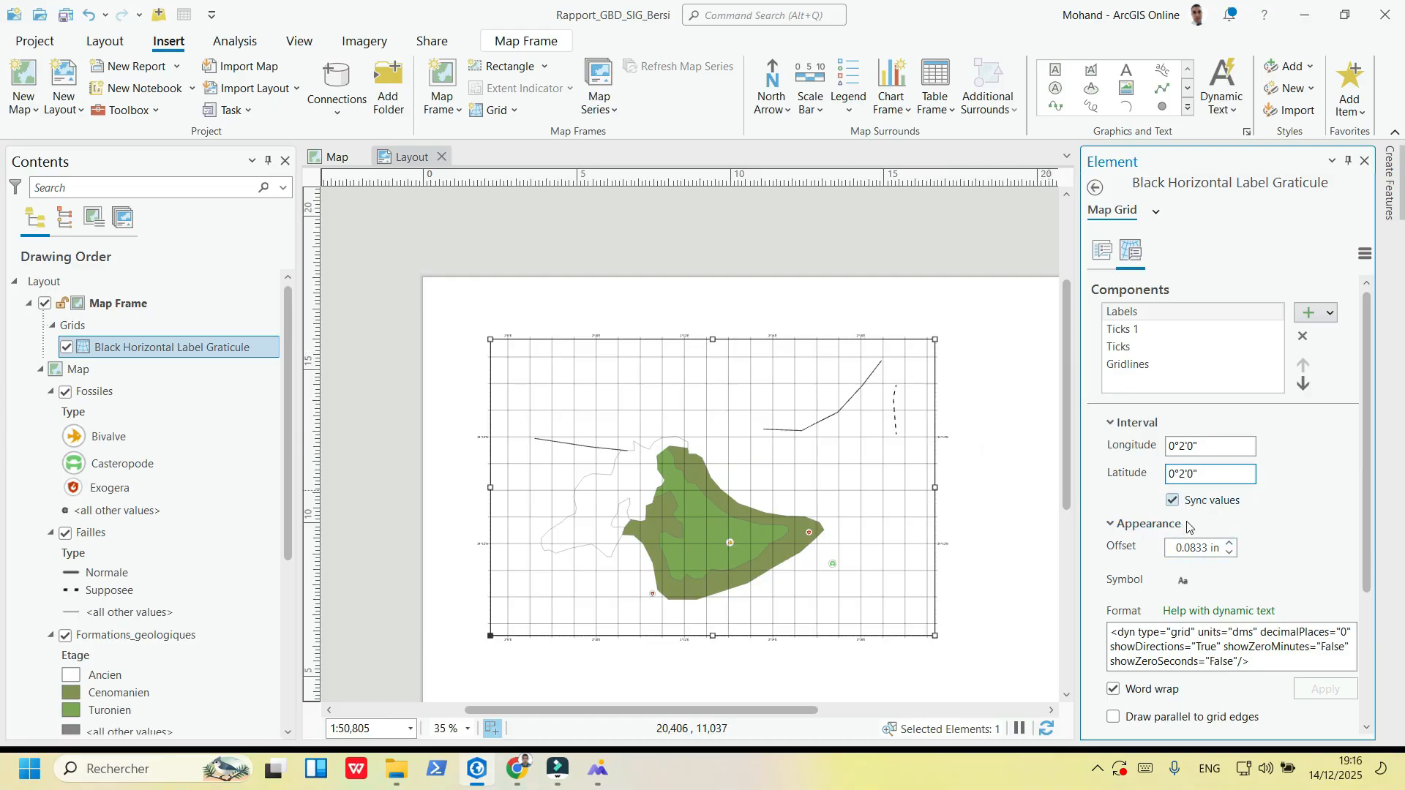
pyautogui.scroll(-3, 1365, 468)
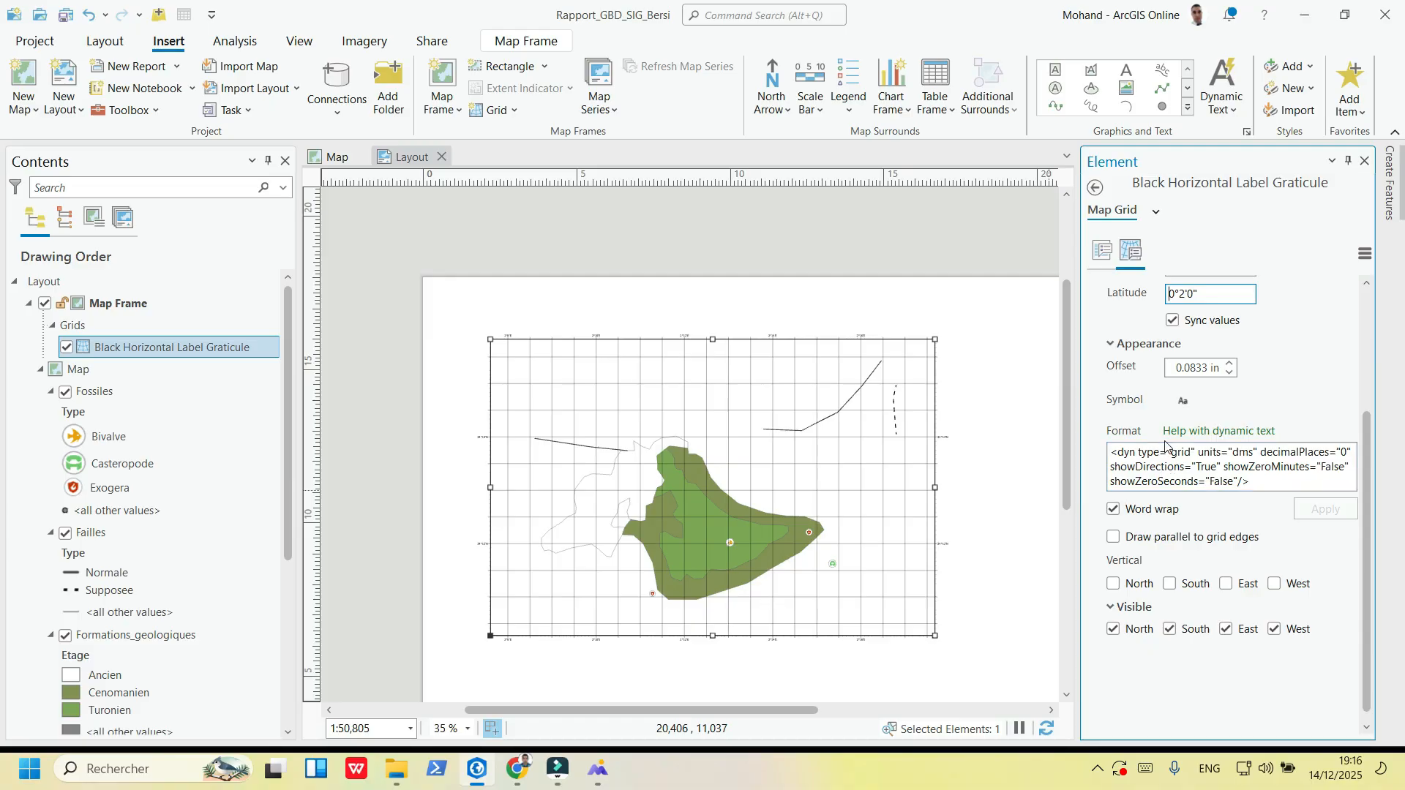
pyautogui.scroll(5, 867, 330)
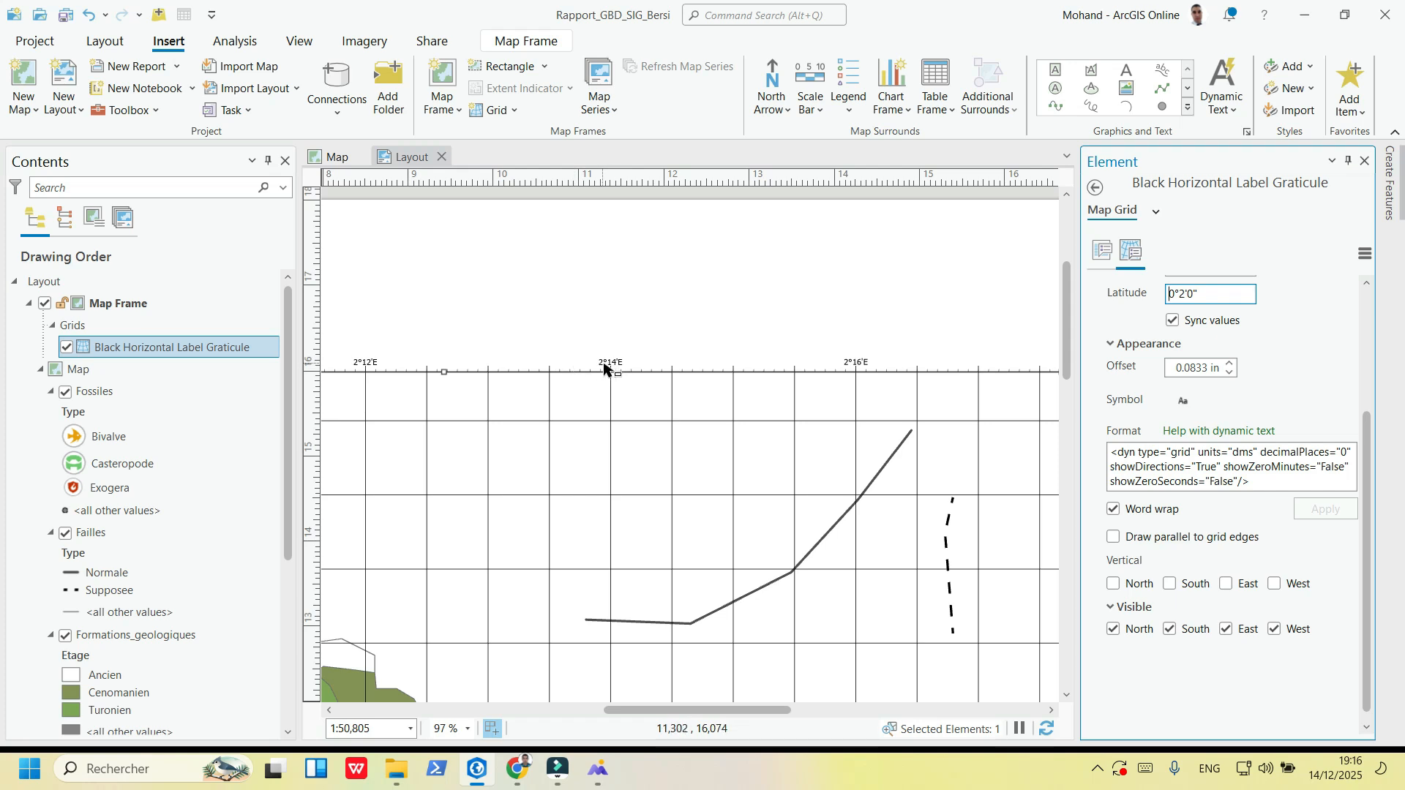
# - Set showZeroMinutes and showZeroSeconds to True so labels read 2°12'0"E, 2°14'0"E
pyautogui.doubleClick(1330, 467)
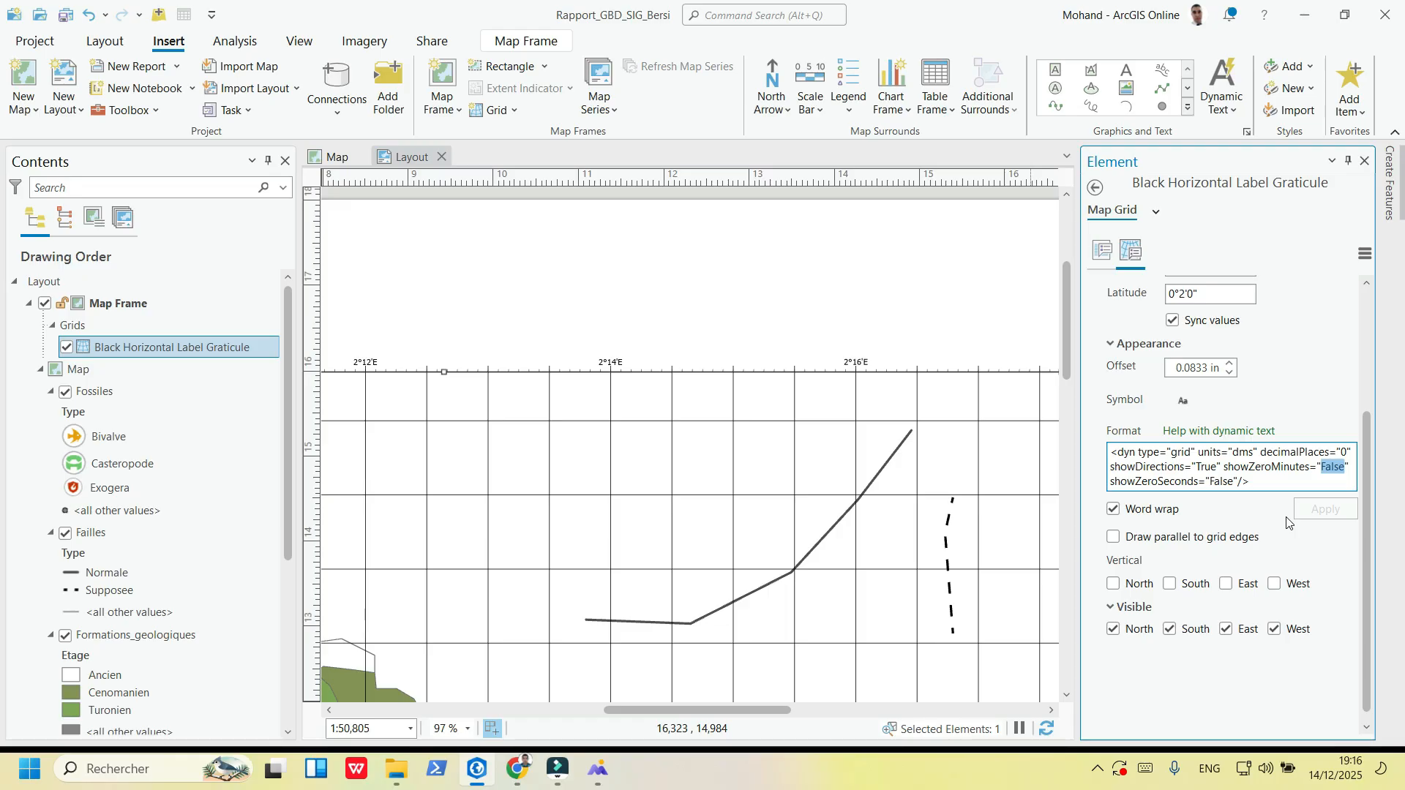
pyautogui.write('True')
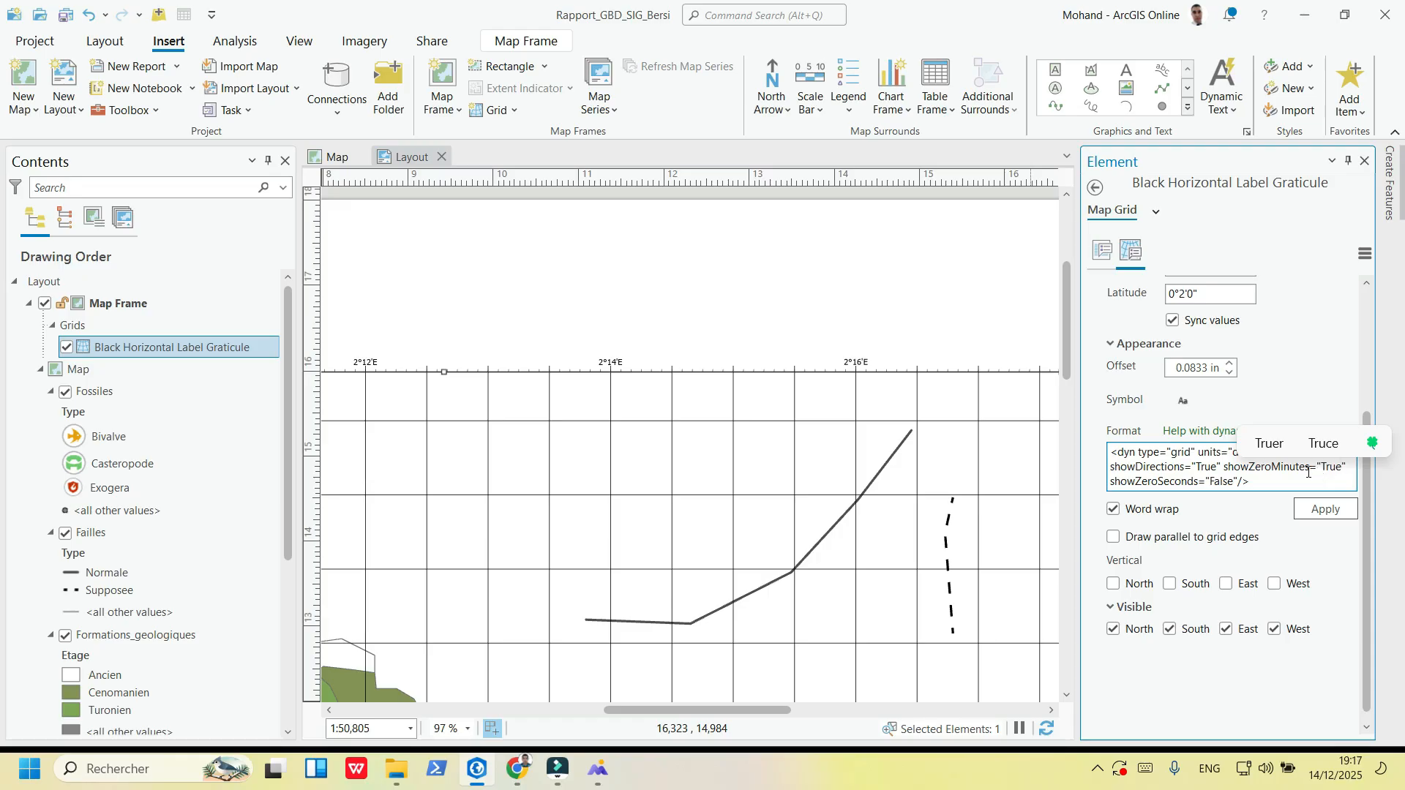
pyautogui.moveTo(1210, 481); pyautogui.dragTo(1232, 483)
pyautogui.write('True')
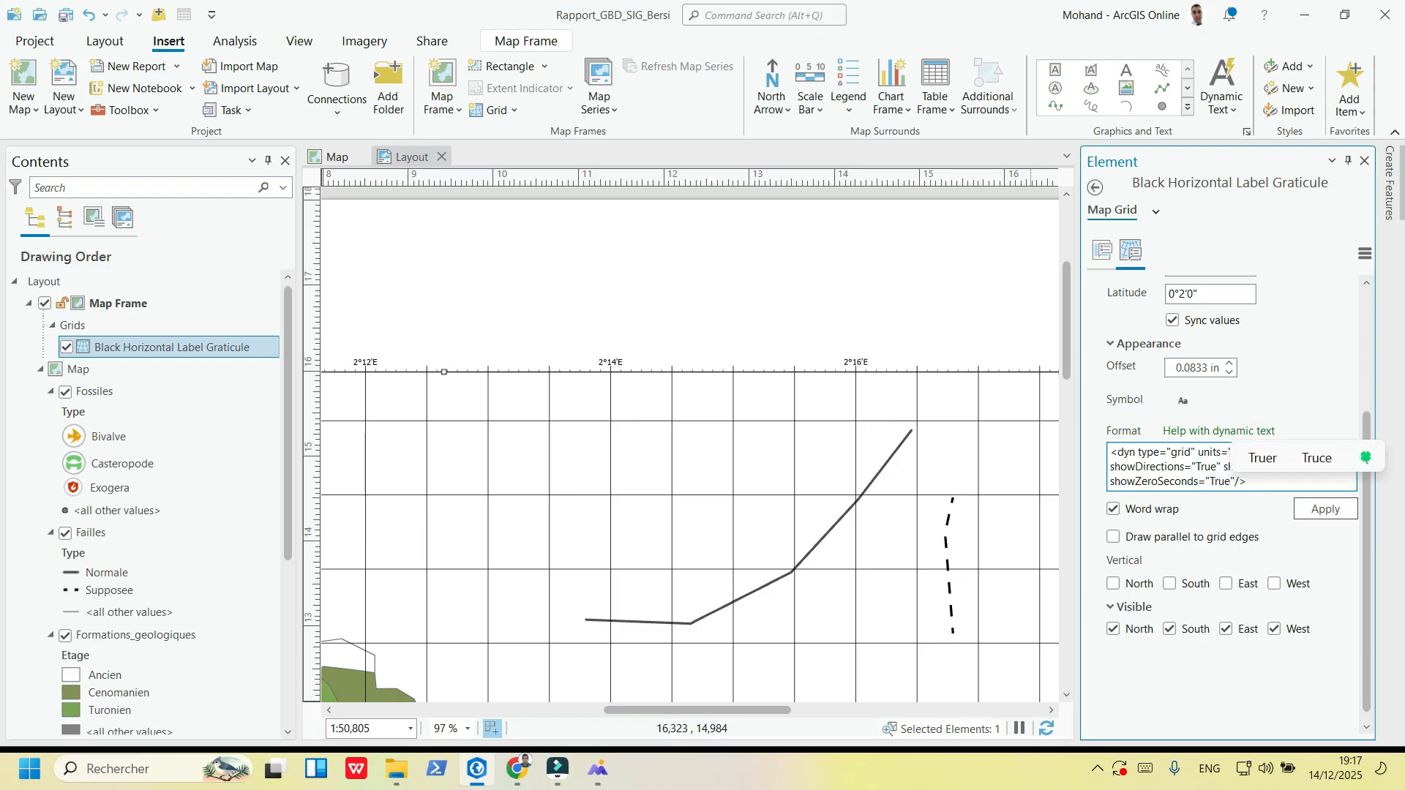
pyautogui.click(1229, 556)
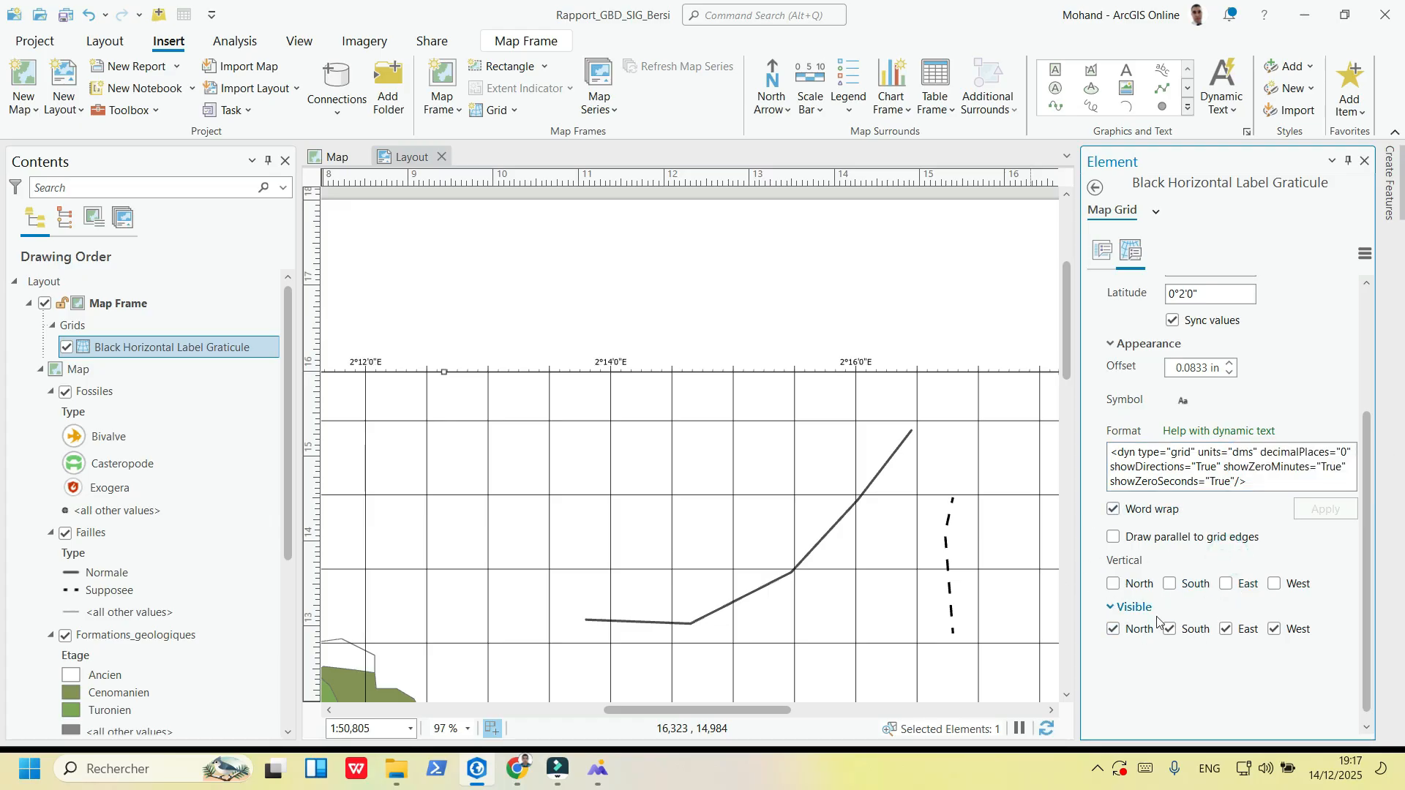
# - Make the east and west latitude labels vertical
pyautogui.scroll(-3, 950, 486)
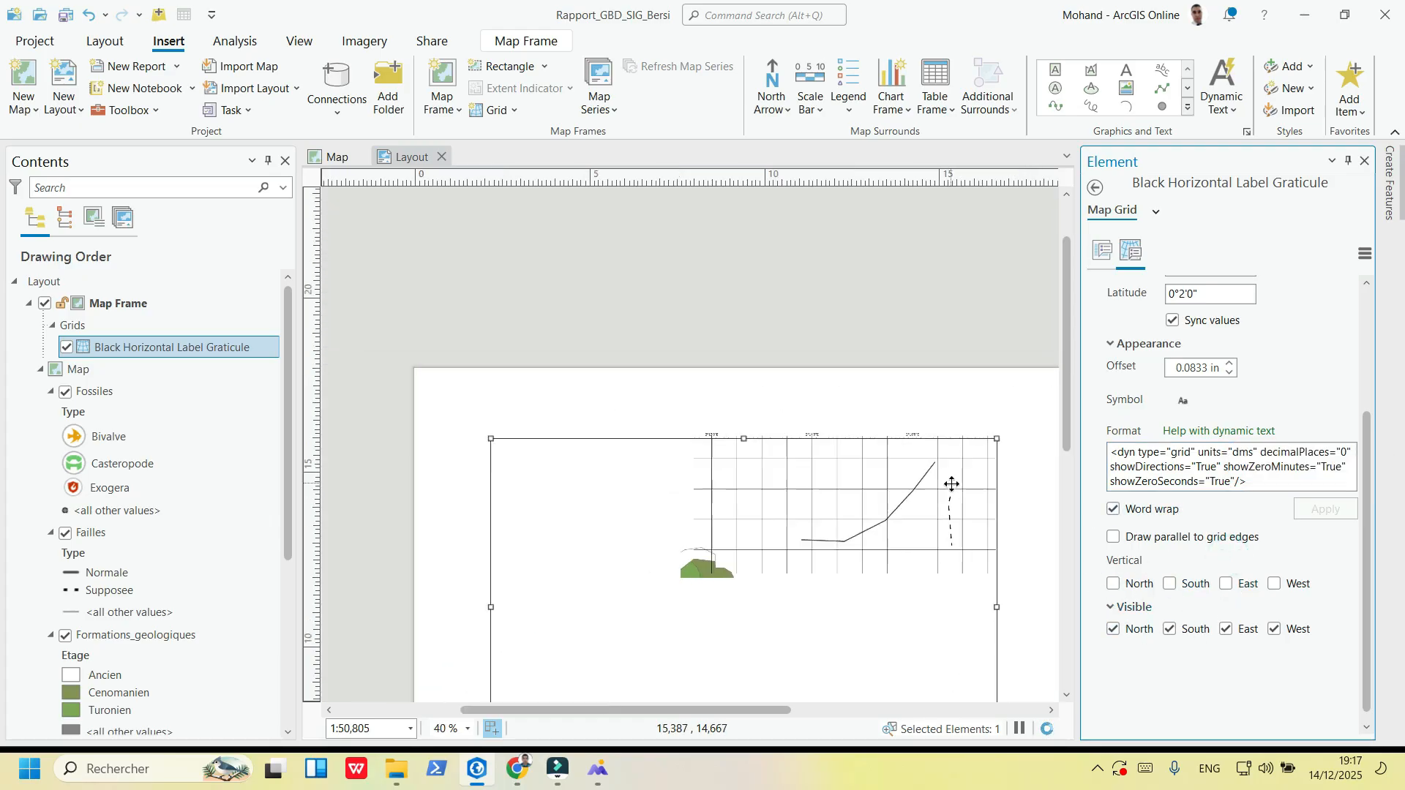
pyautogui.moveTo(751, 710); pyautogui.dragTo(875, 710)
pyautogui.scroll(5, 753, 578)
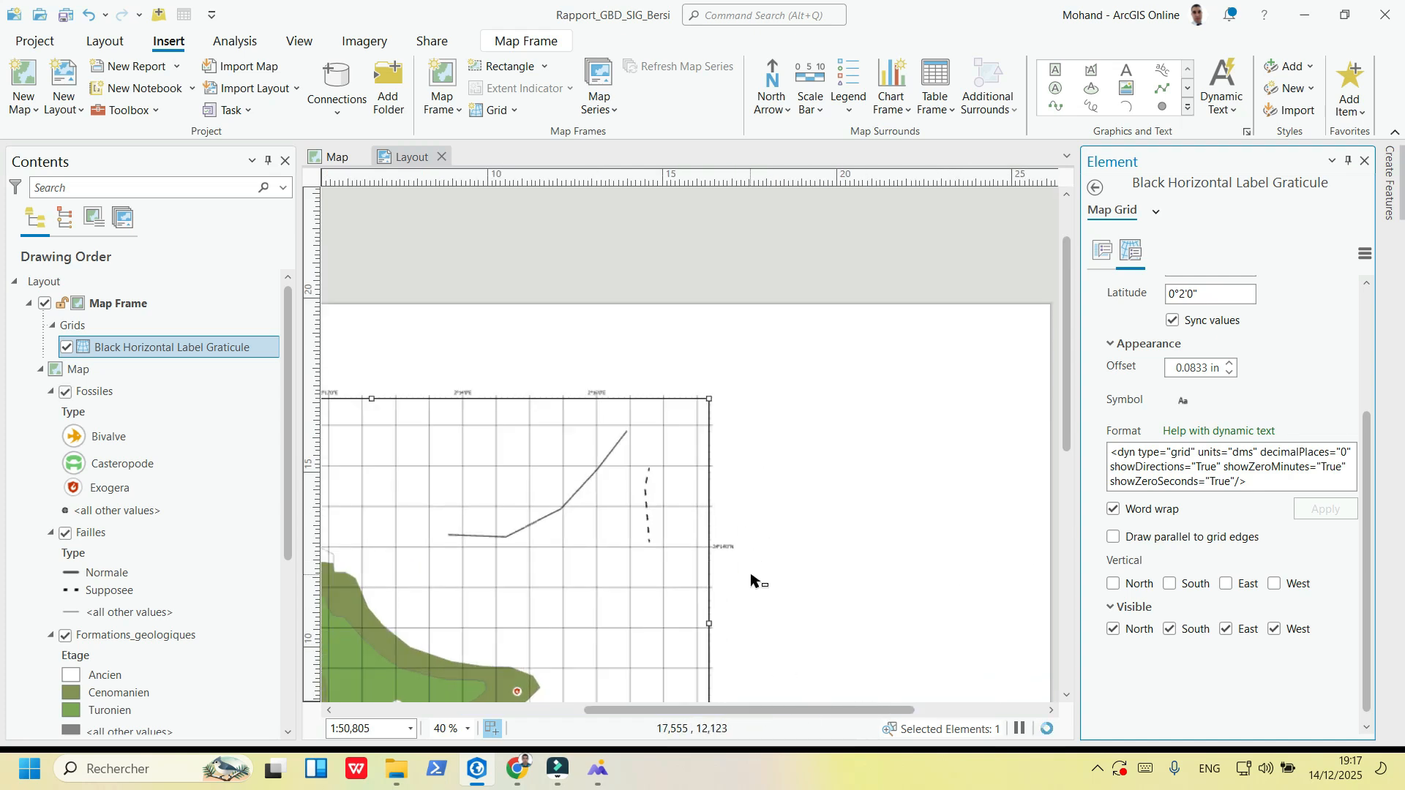
pyautogui.scroll(-3, 603, 492)
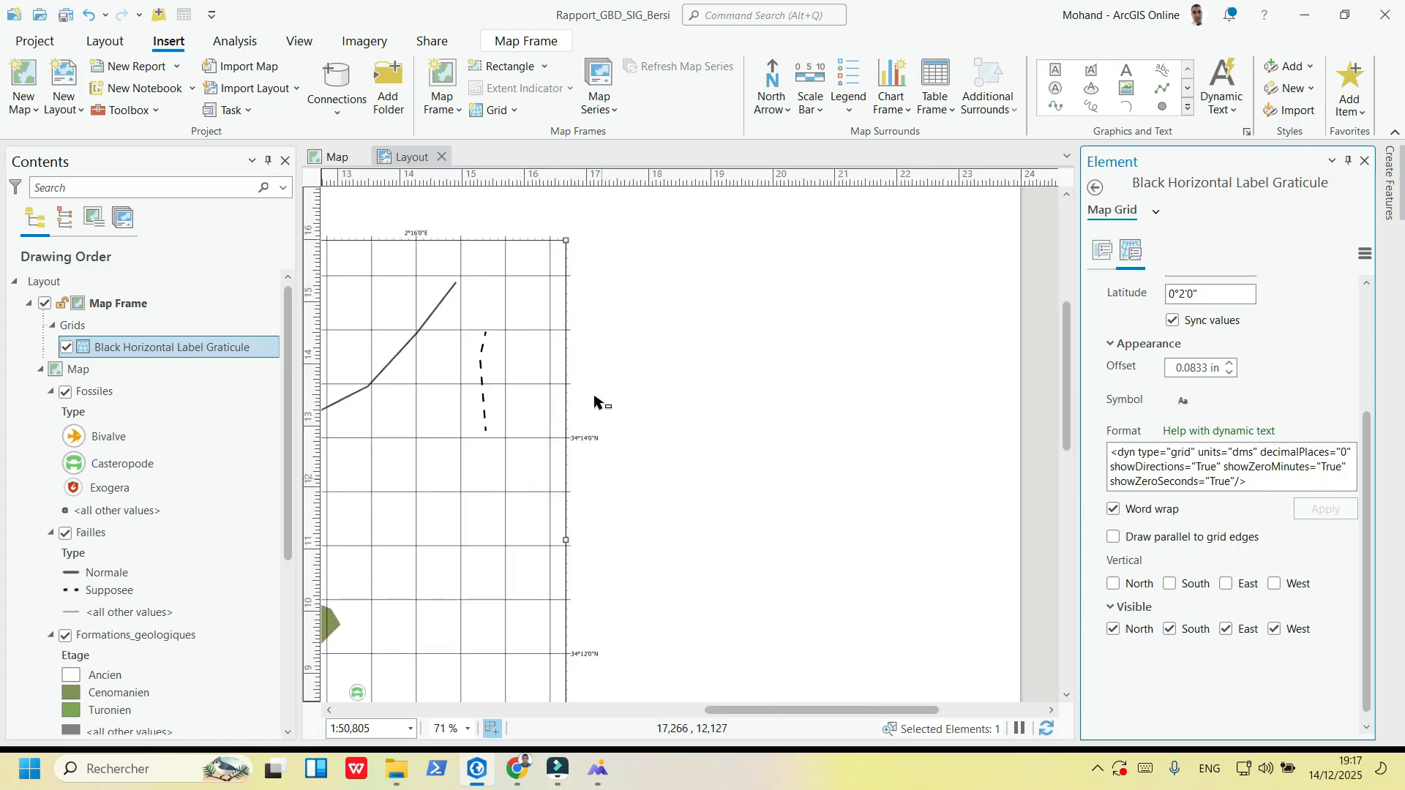
pyautogui.click(1225, 584)
pyautogui.click(1275, 584)
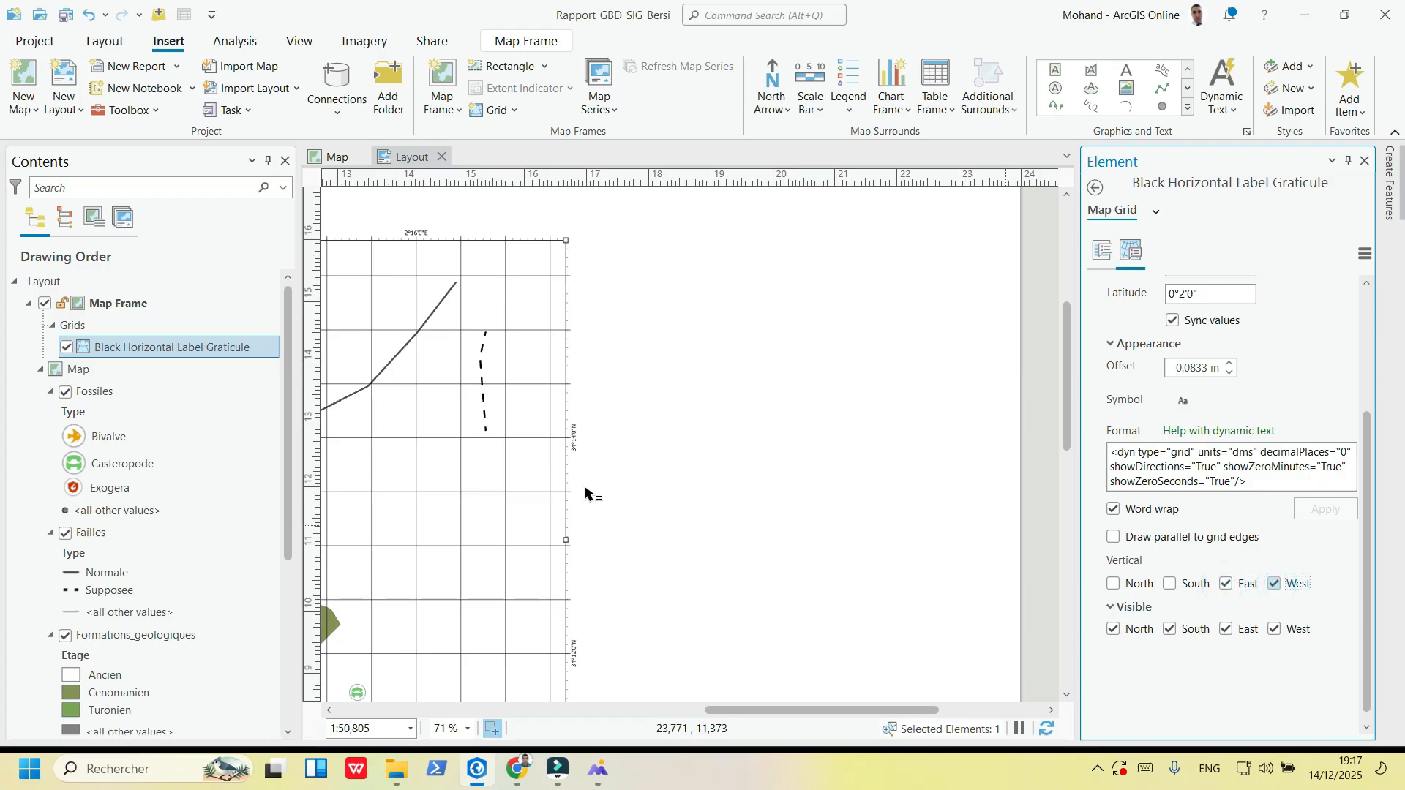
# - Select the Ticks 1 component in the Components list
pyautogui.scroll(6, 581, 453)
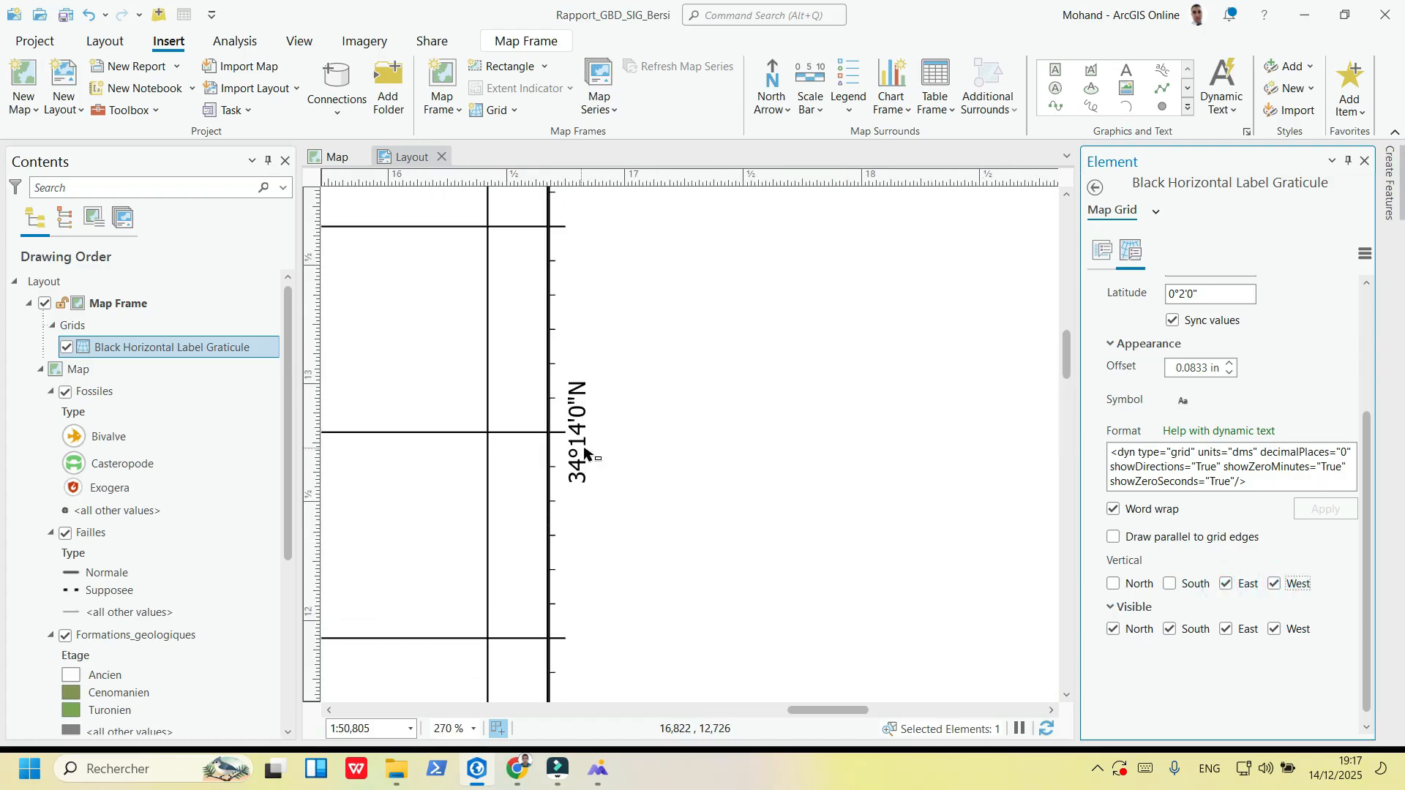
pyautogui.scroll(-6, 583, 415)
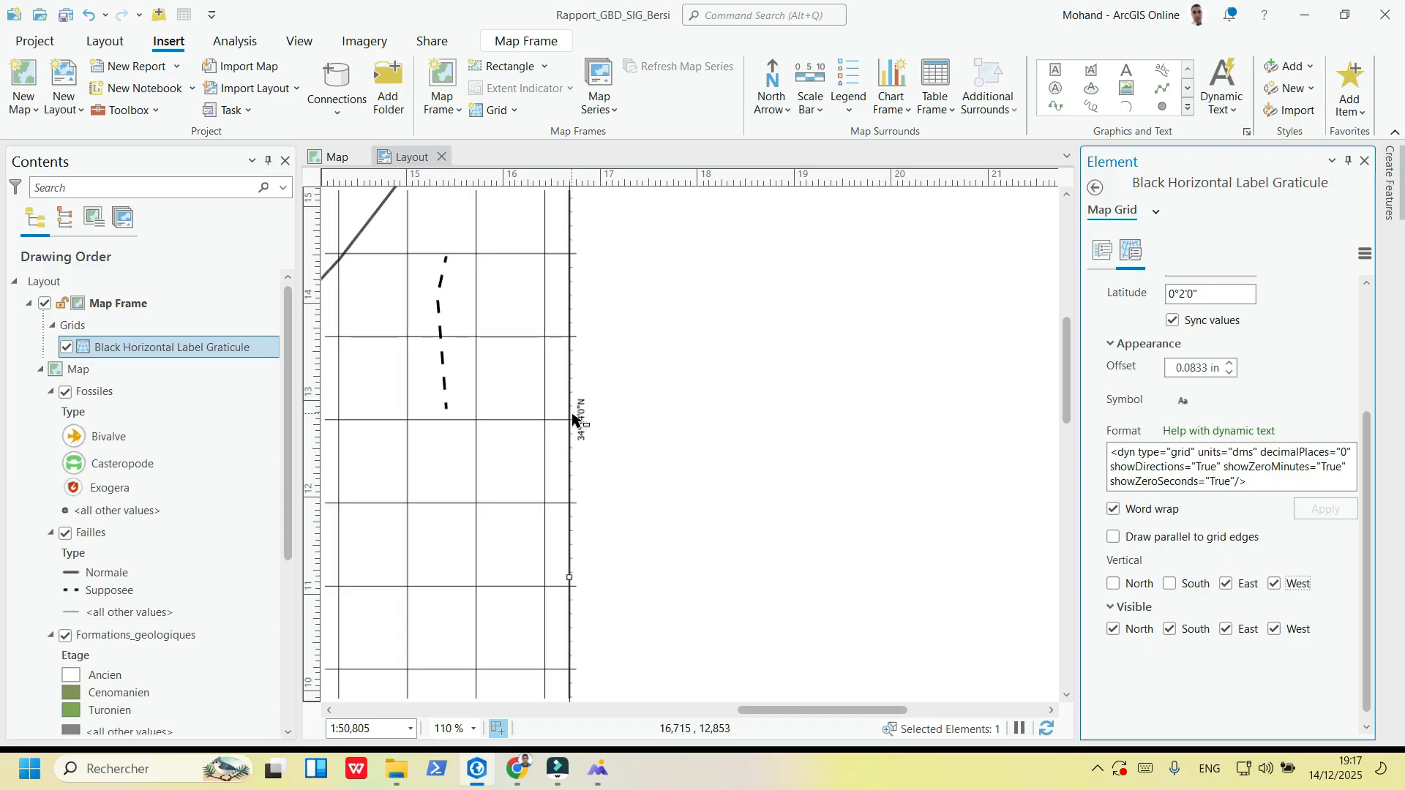
pyautogui.scroll(-2, 576, 416)
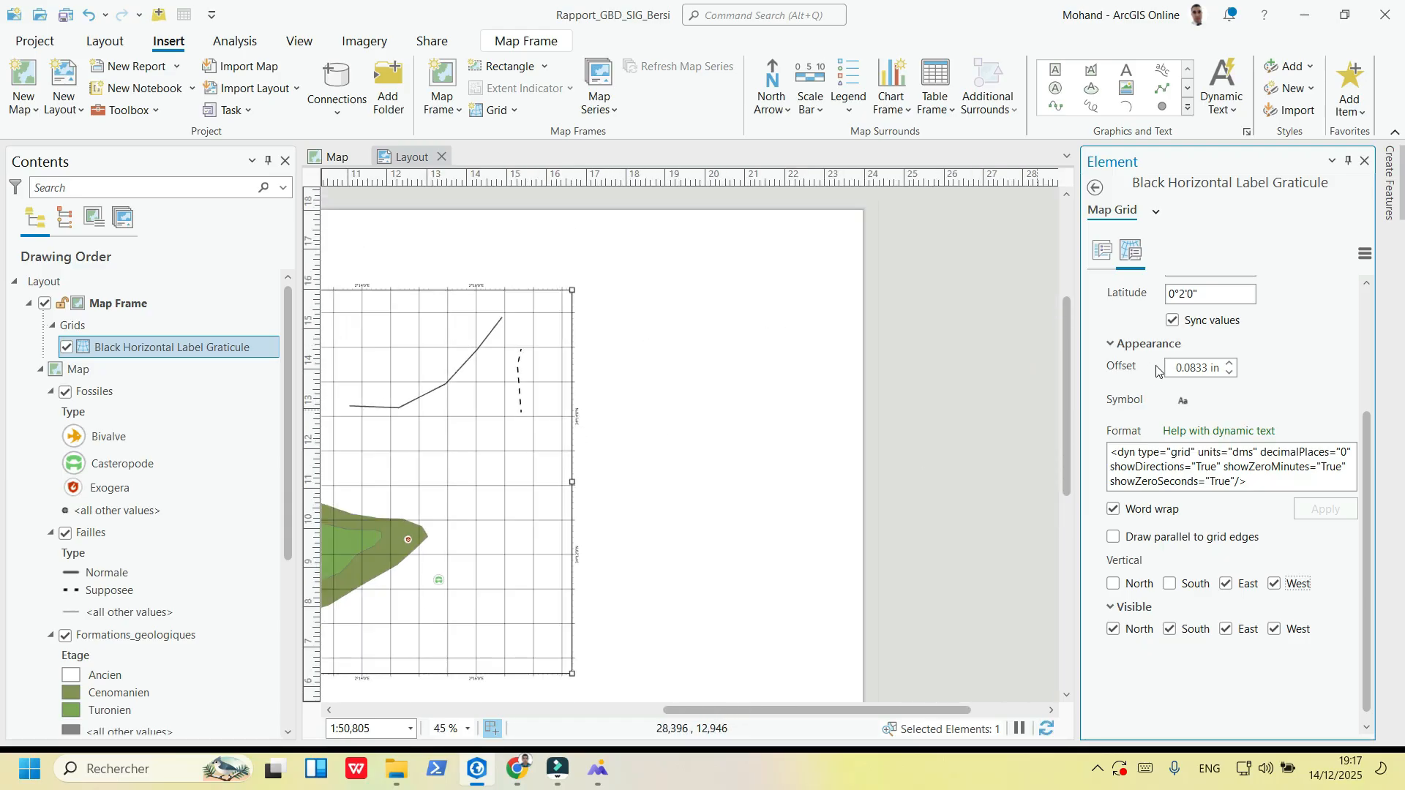
pyautogui.moveTo(1364, 429); pyautogui.dragTo(1368, 283)
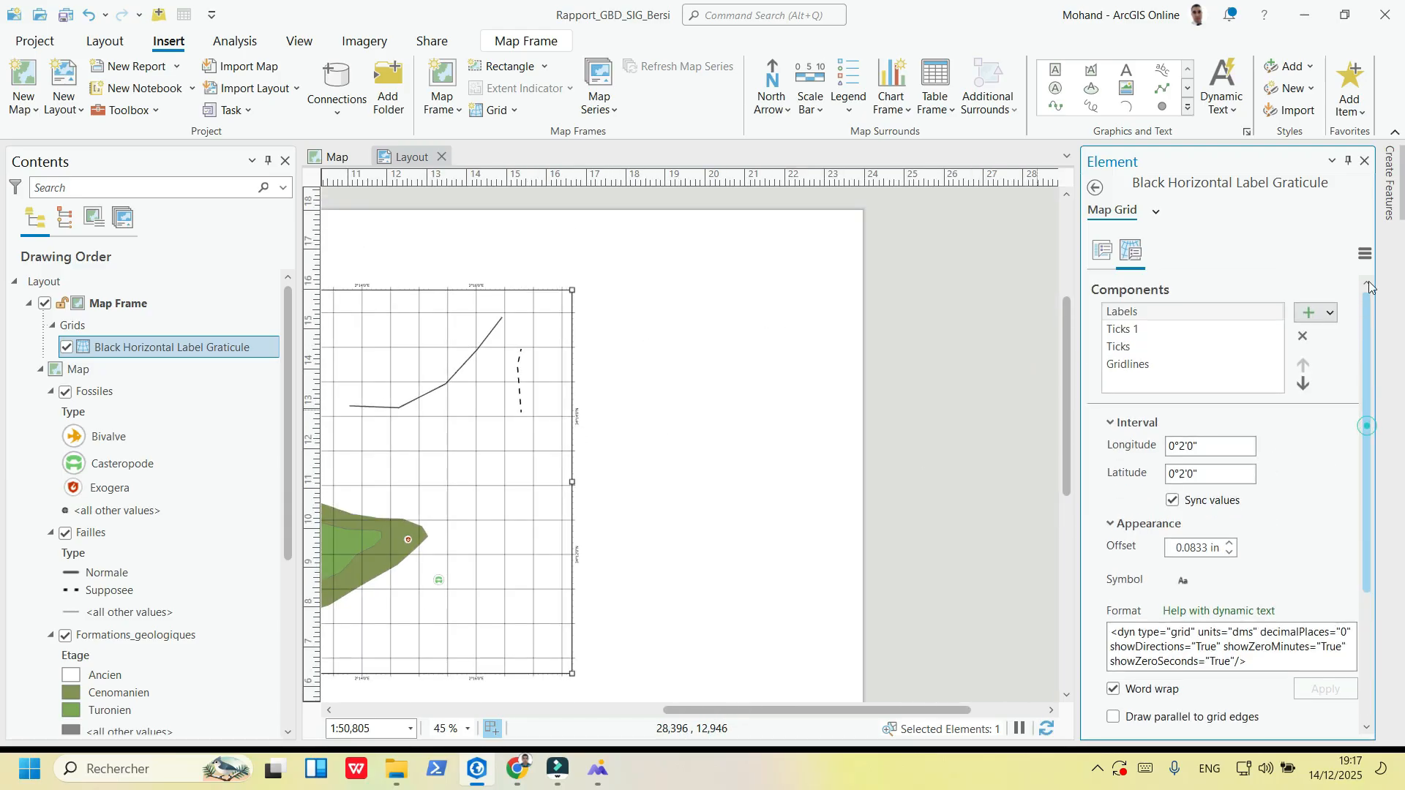
pyautogui.click(1145, 330)
# - Change the Ticks 1 longitude interval to 0°2'0"
pyautogui.scroll(2, 549, 292)
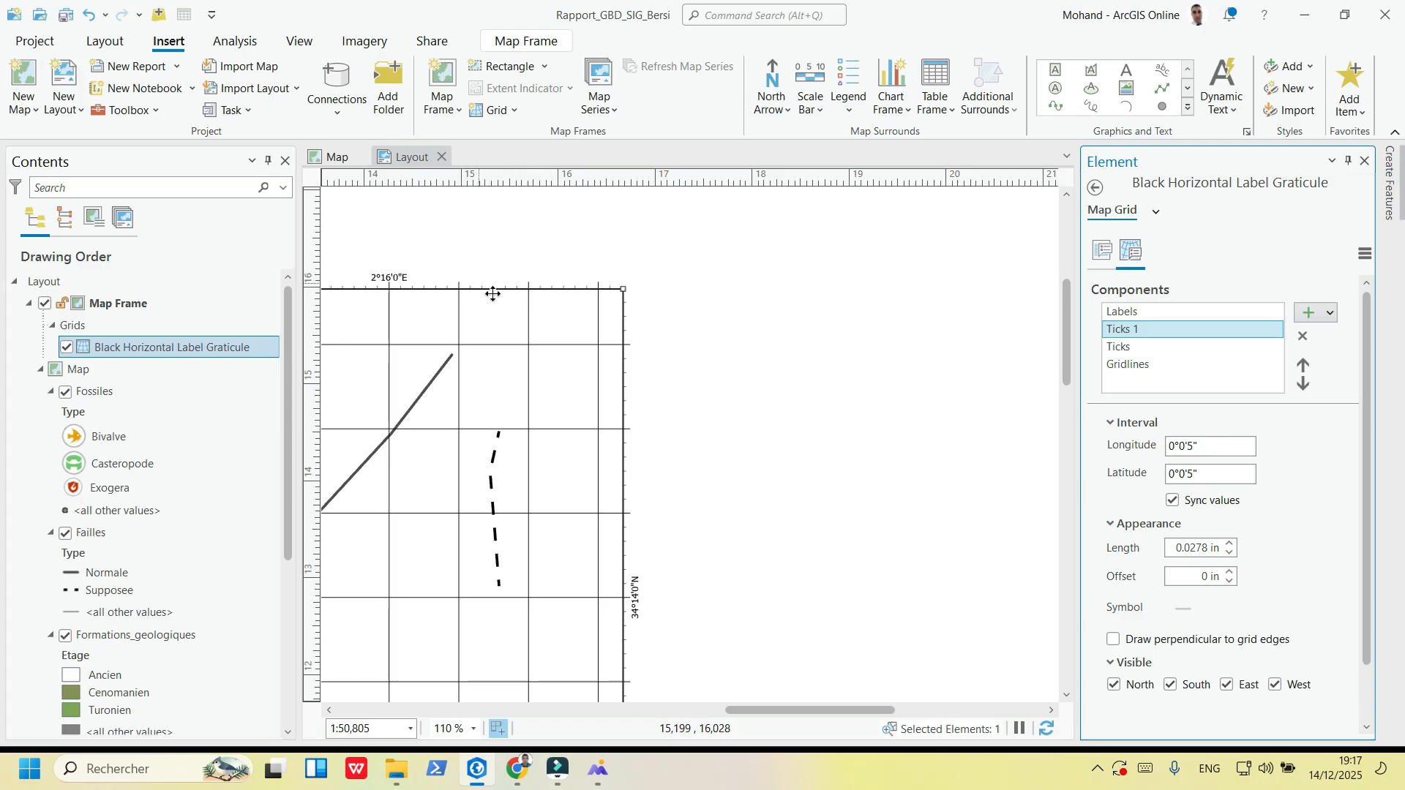
pyautogui.doubleClick(1189, 446)
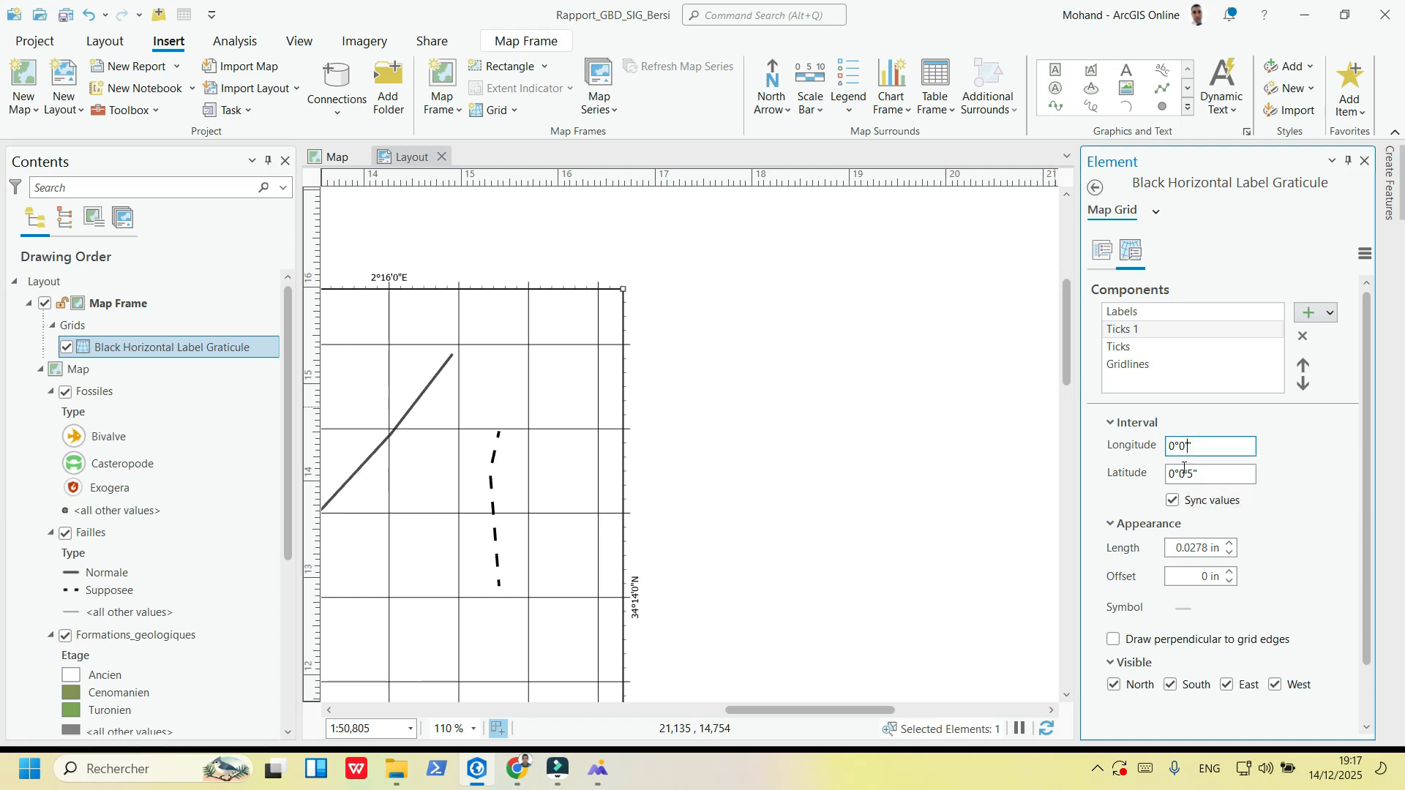
pyautogui.click(1178, 444)
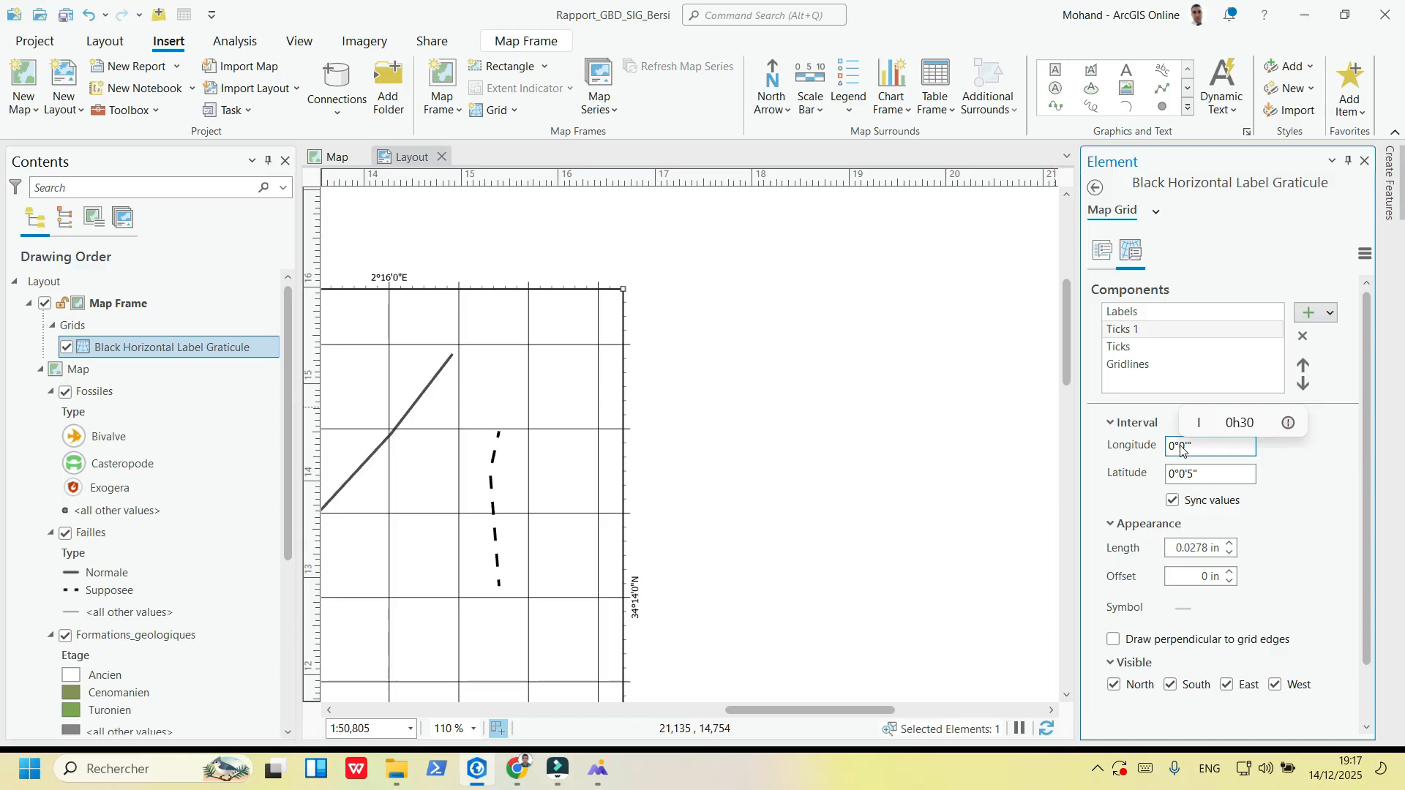
pyautogui.write('2')
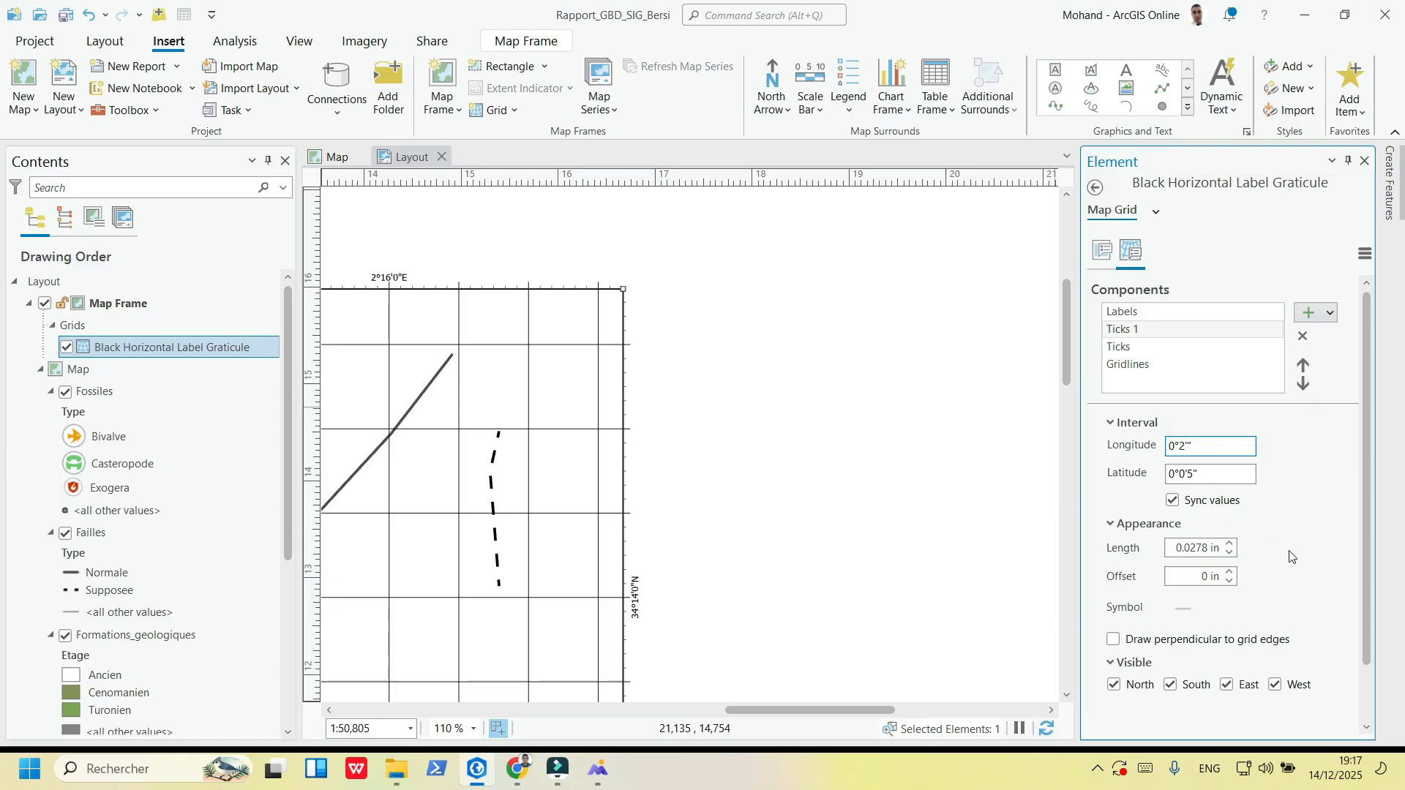
pyautogui.press('Tab')
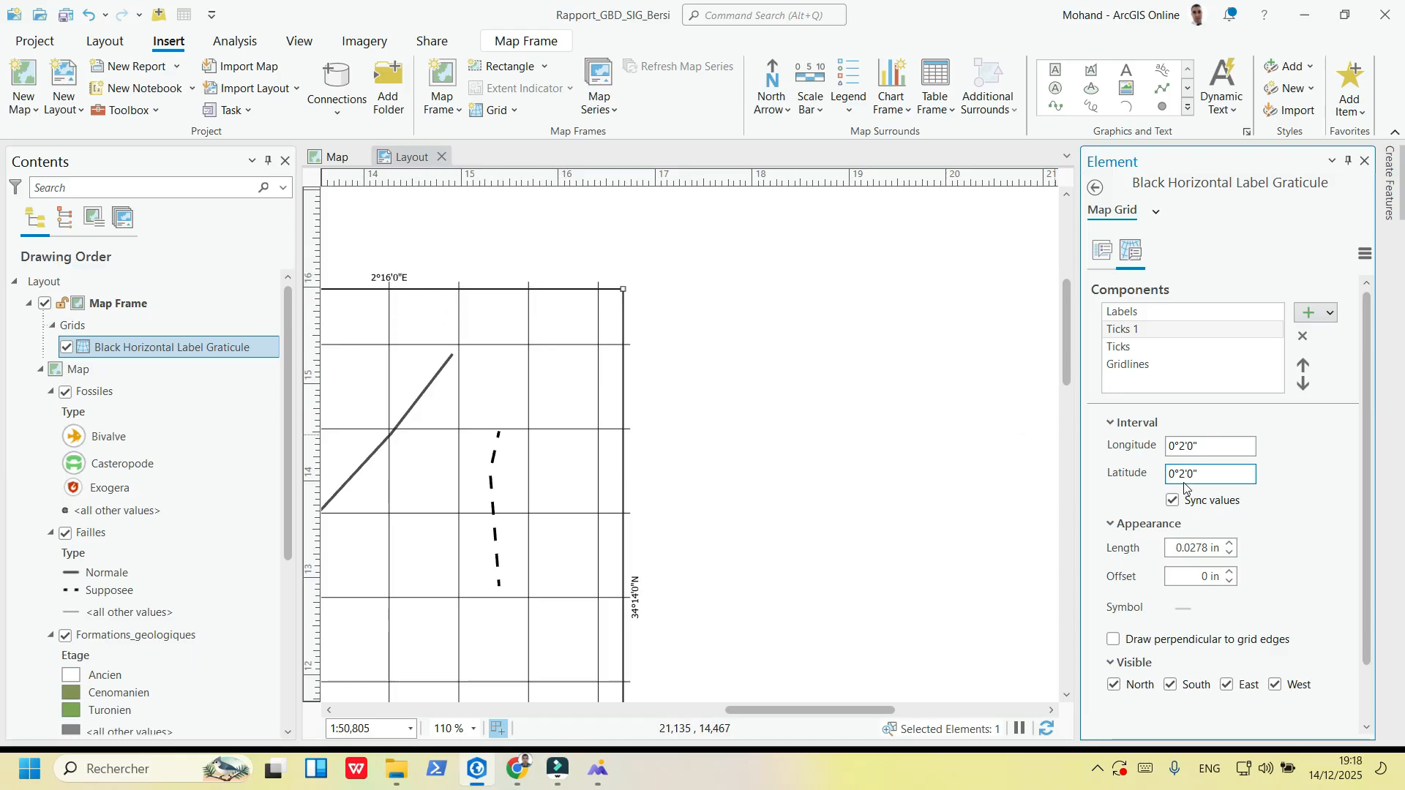
# - Restore the Ticks 1 interval to 0°0'5" and select the Ticks component
pyautogui.click(1187, 444)
pyautogui.press('BackSpace')
pyautogui.write('0')
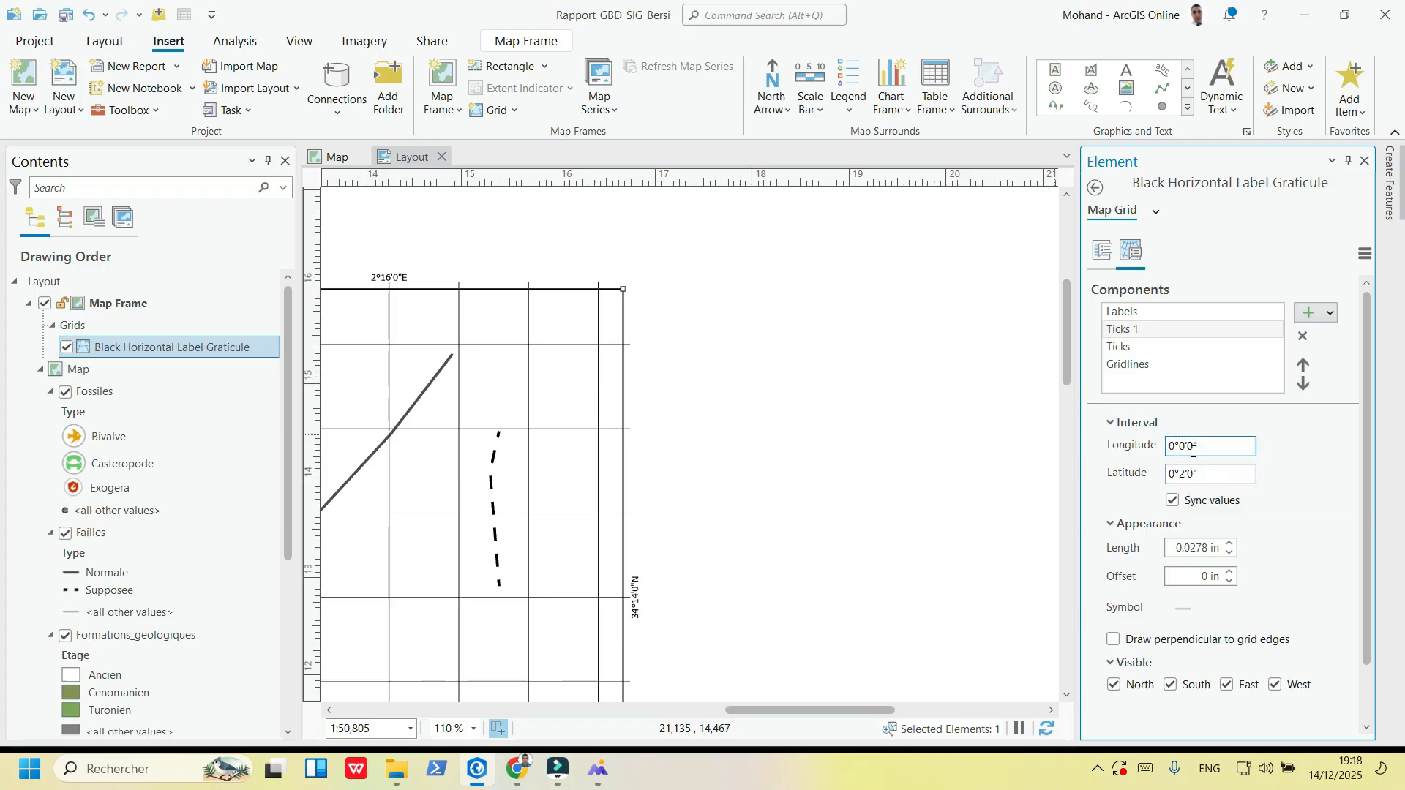
pyautogui.click(1194, 445)
pyautogui.press('BackSpace')
pyautogui.press('Tab')
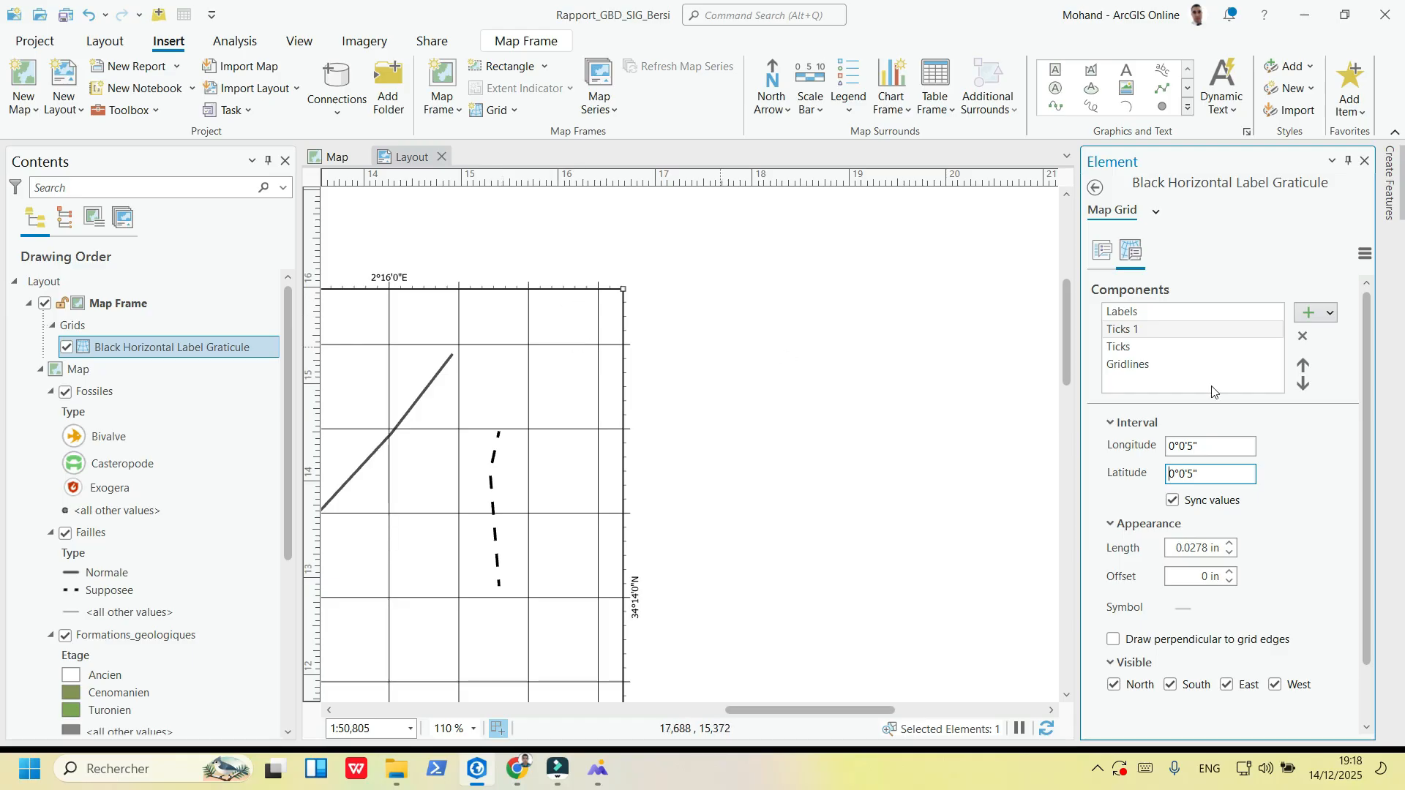
pyautogui.click(1140, 348)
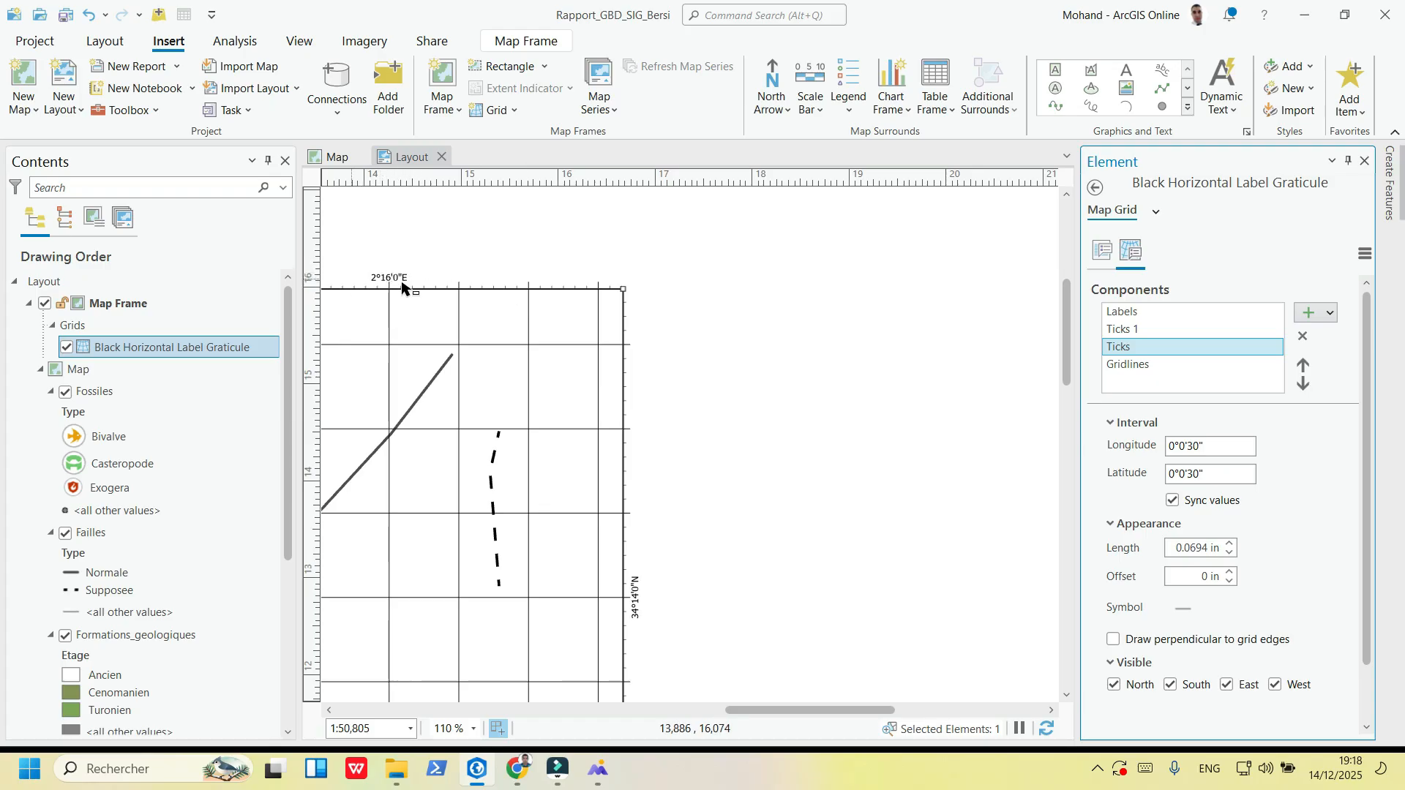
# - Set the Ticks longitude interval to 0°2'0"
pyautogui.click(1191, 446)
pyautogui.doubleClick(1197, 447)
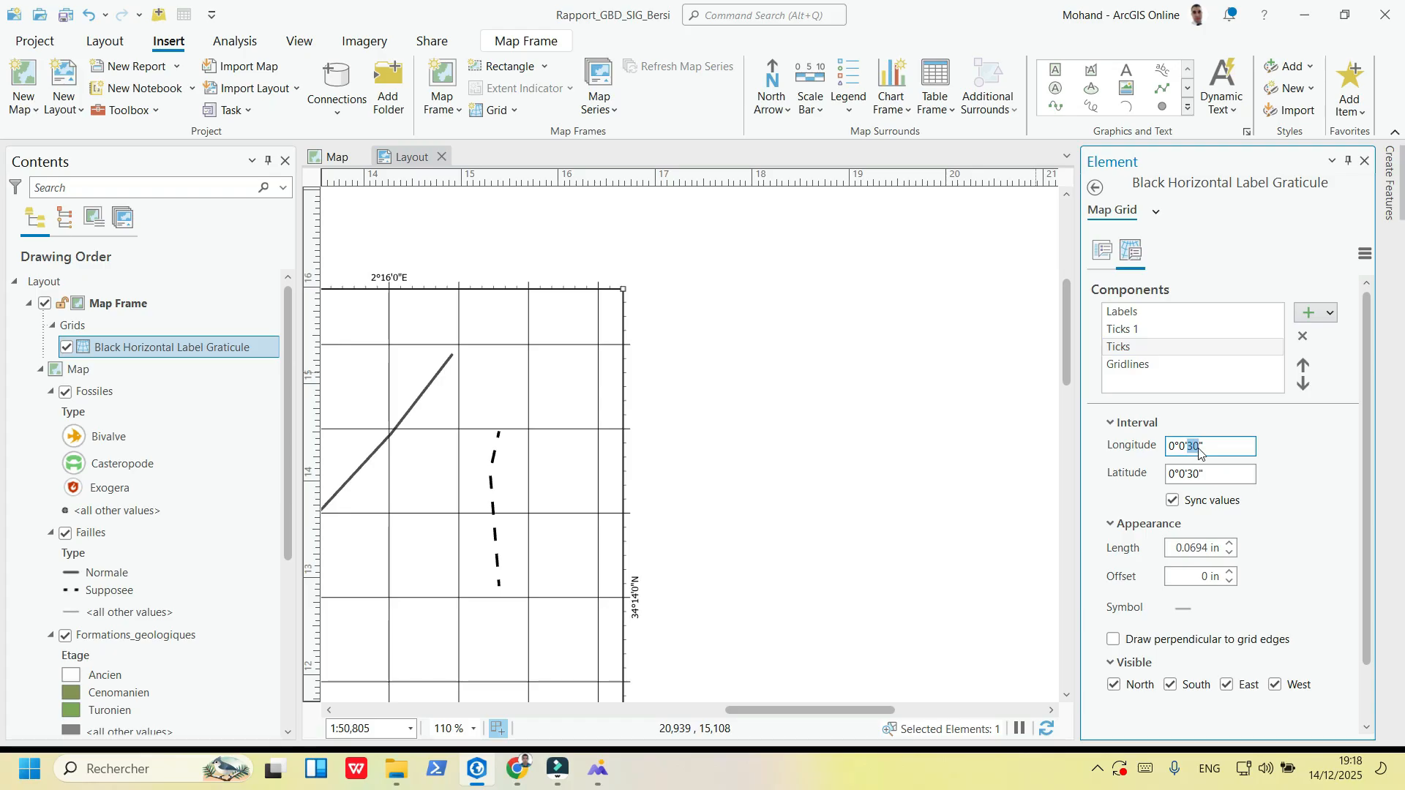
pyautogui.press('BackSpace')
pyautogui.press('BackSpace')
pyautogui.write("2'")
pyautogui.press('Tab')
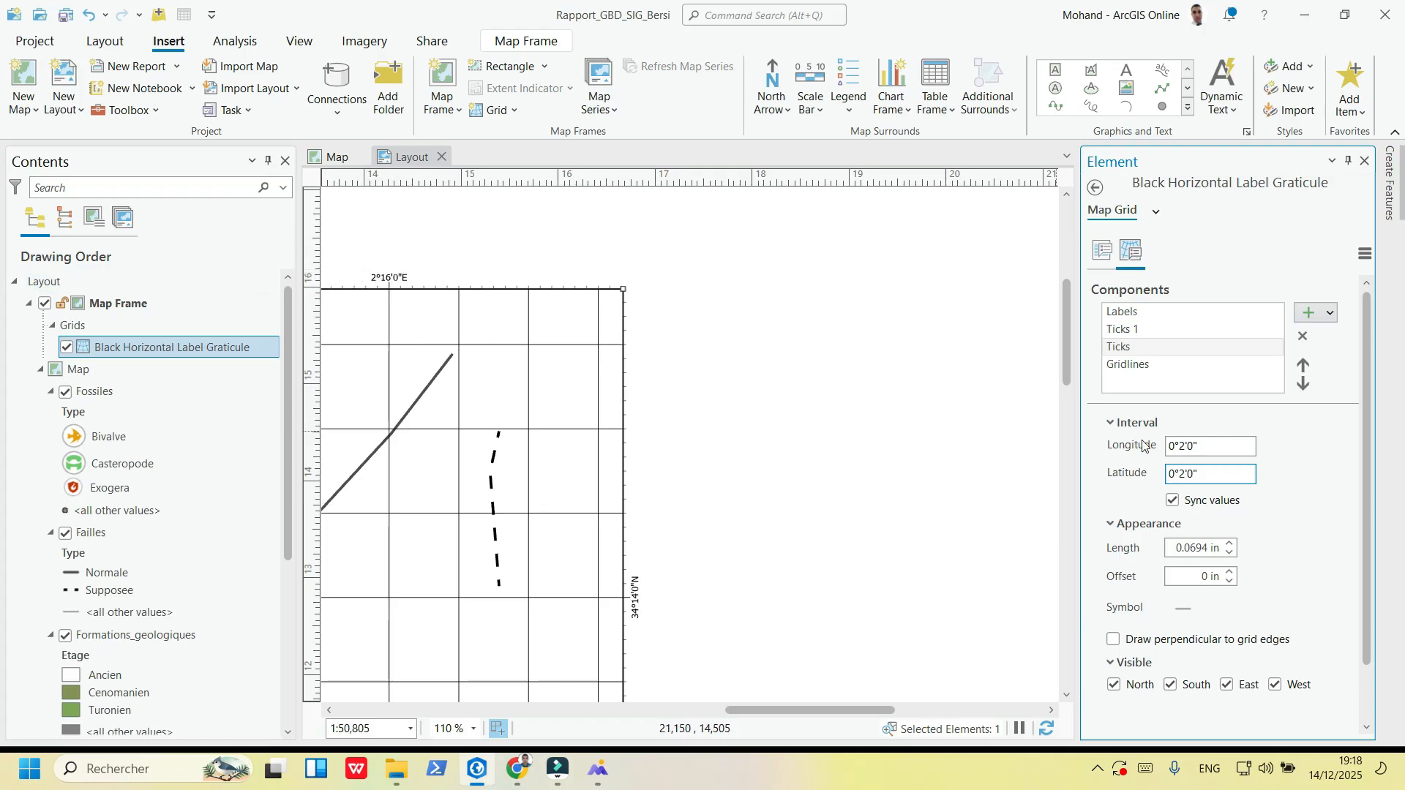
# - Set the Gridlines longitude interval to 0°2'0"
pyautogui.click(1127, 366)
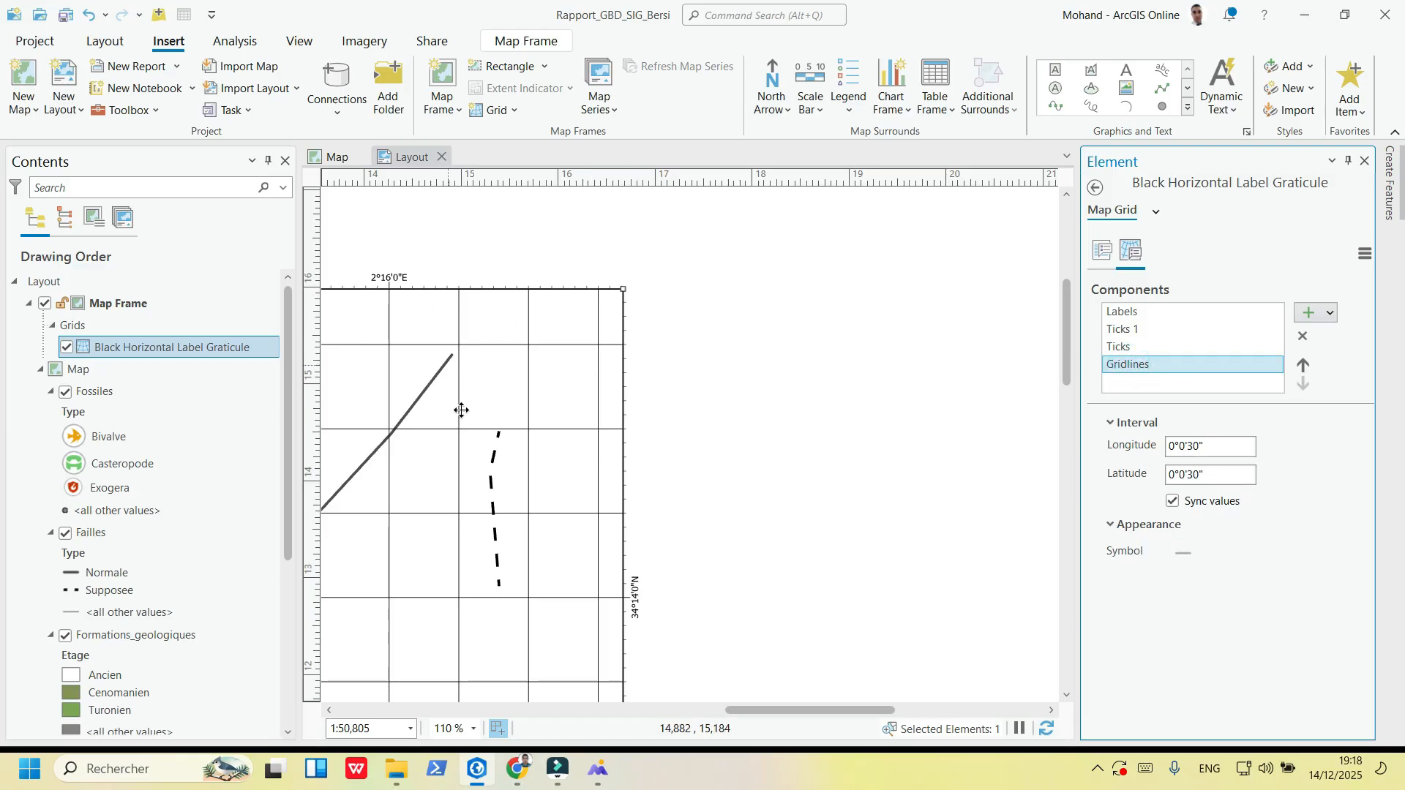
pyautogui.click(1194, 444)
pyautogui.press('BackSpace')
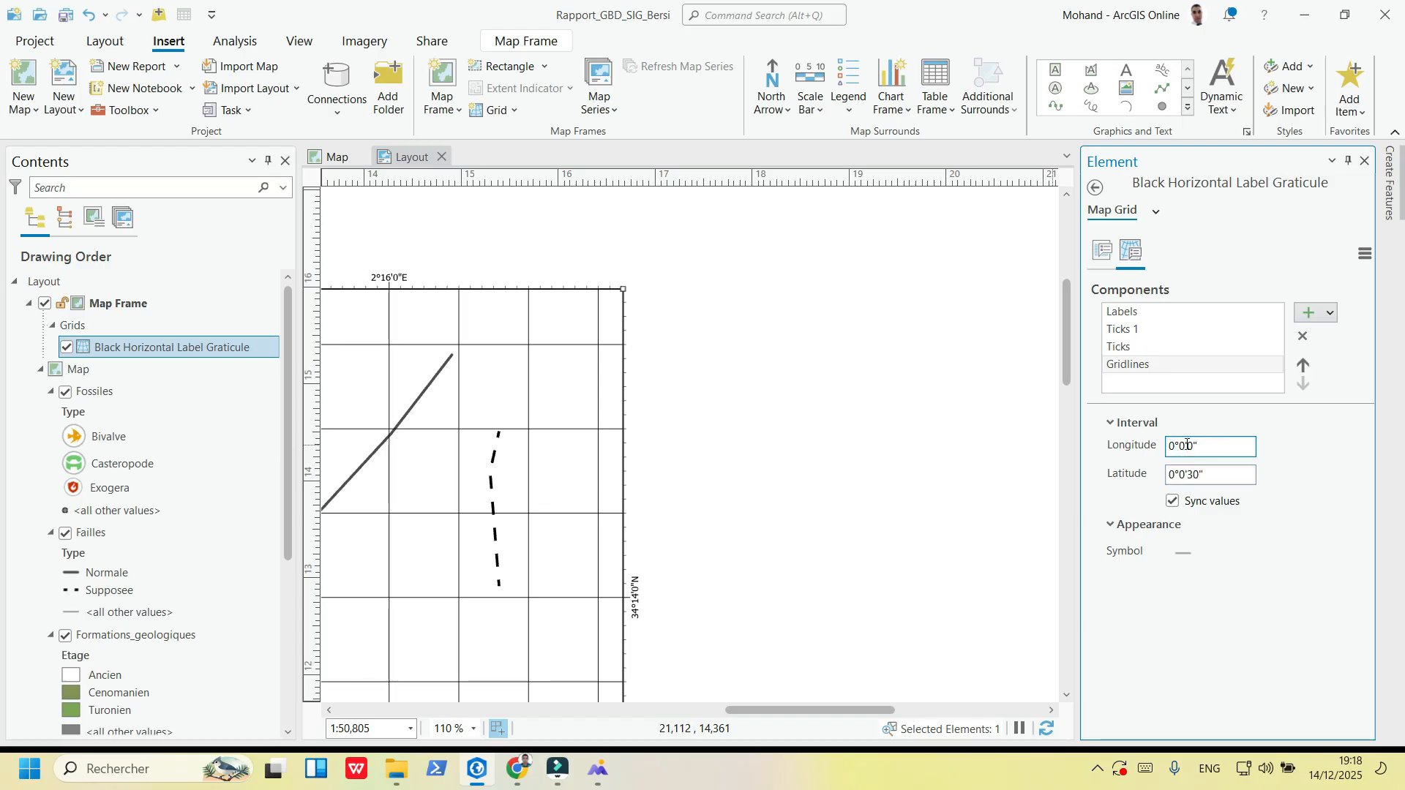
pyautogui.write('2')
pyautogui.press('Tab')
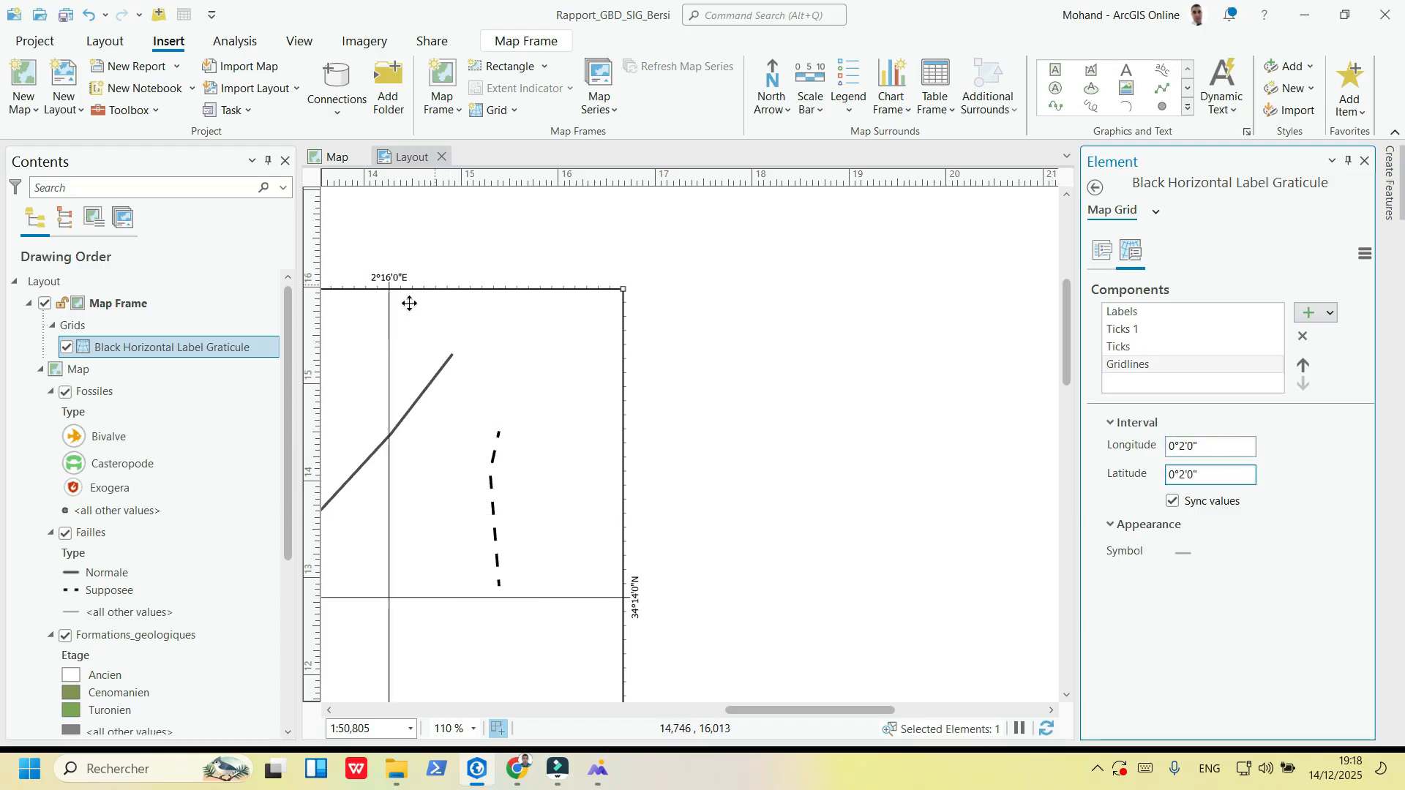
# - Pan the layout view and reselect the graticule's Labels component
pyautogui.scroll(-4, 617, 427)
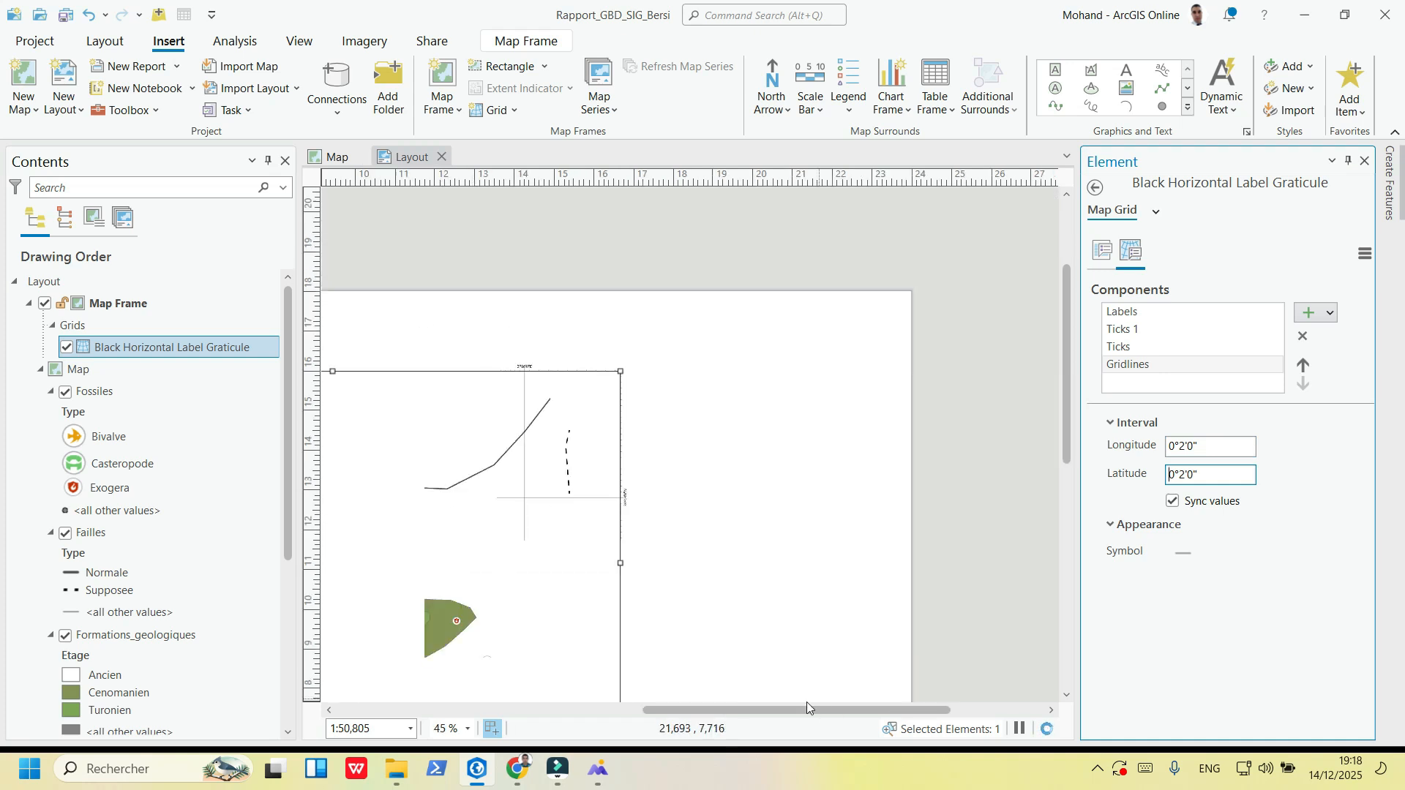
pyautogui.moveTo(804, 715); pyautogui.dragTo(574, 695)
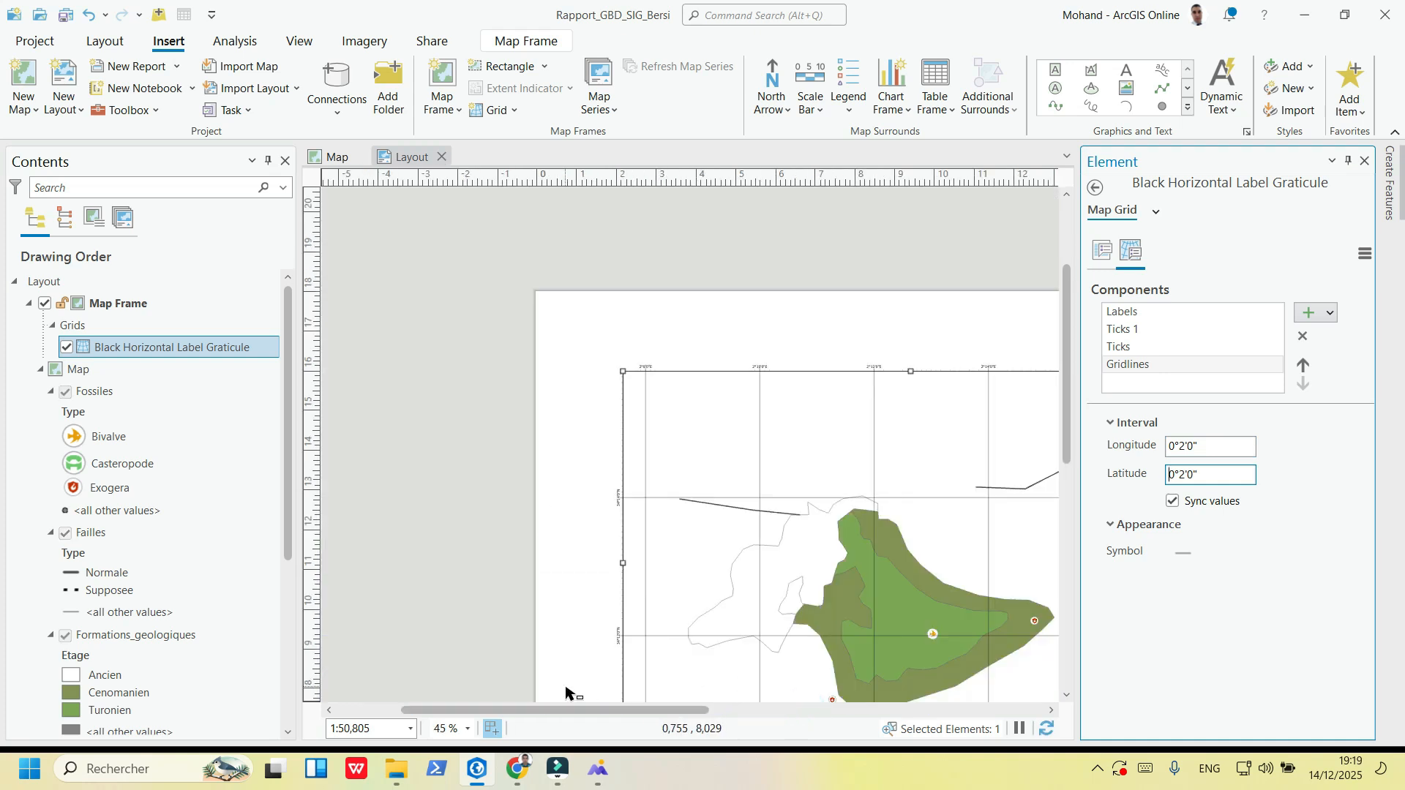
pyautogui.click(874, 712)
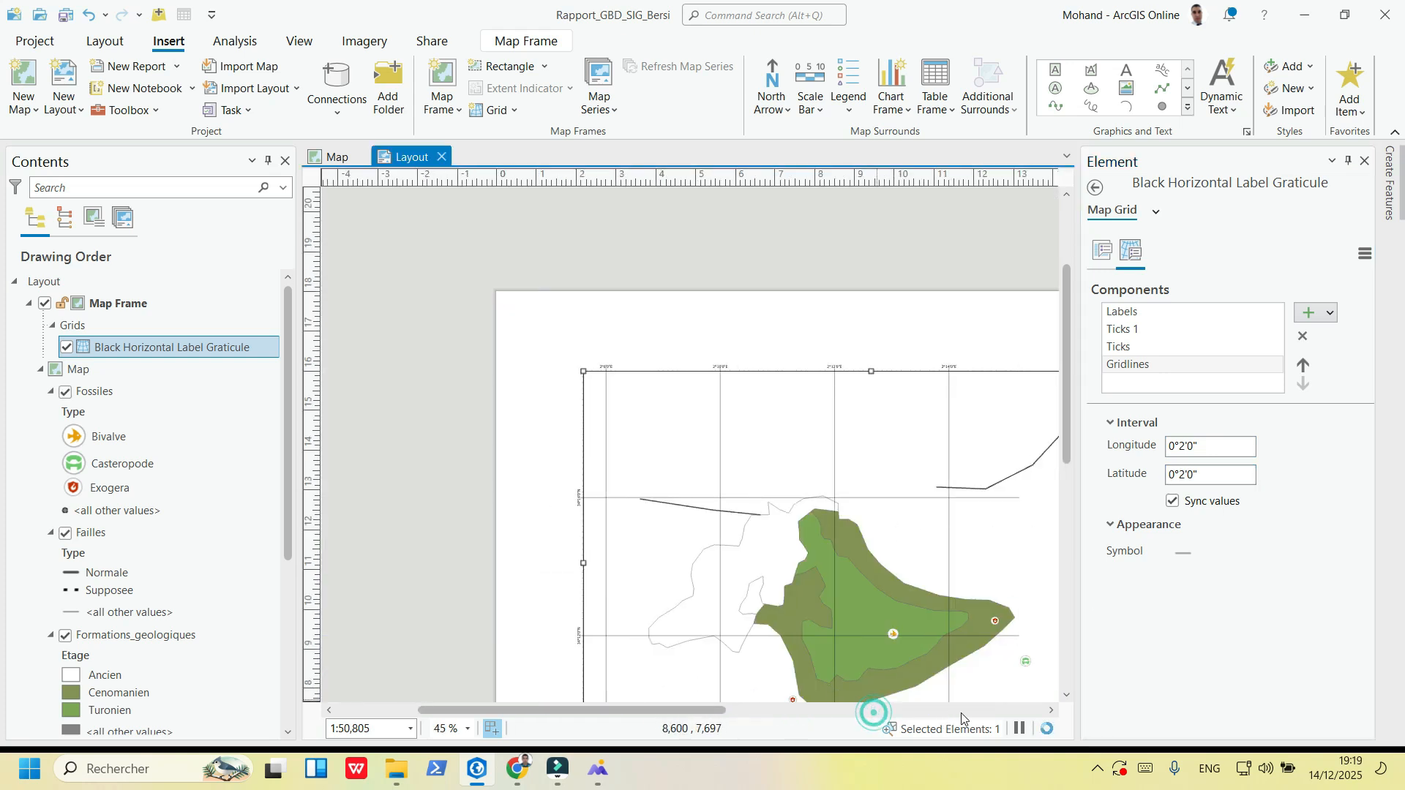
pyautogui.click(891, 713)
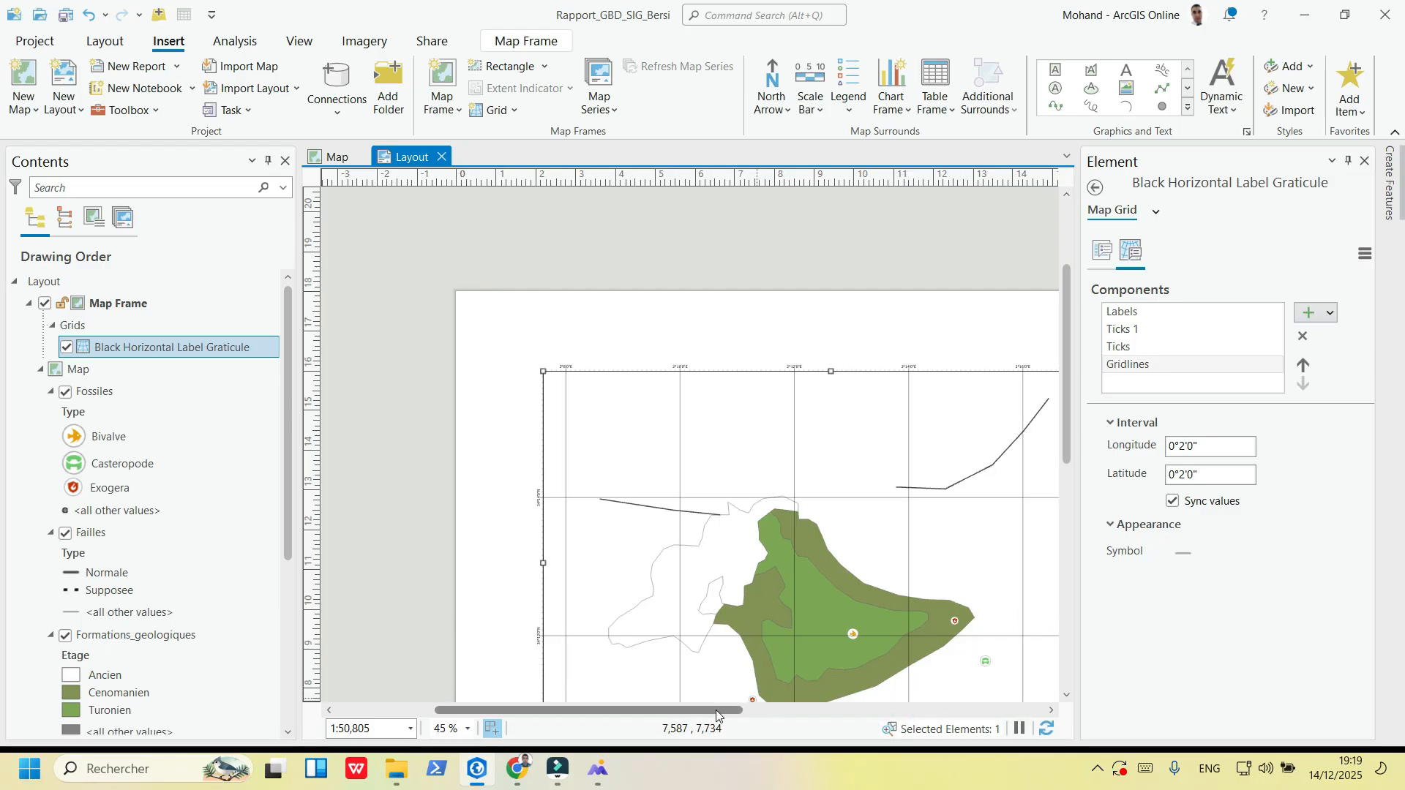
pyautogui.moveTo(717, 709); pyautogui.dragTo(801, 709)
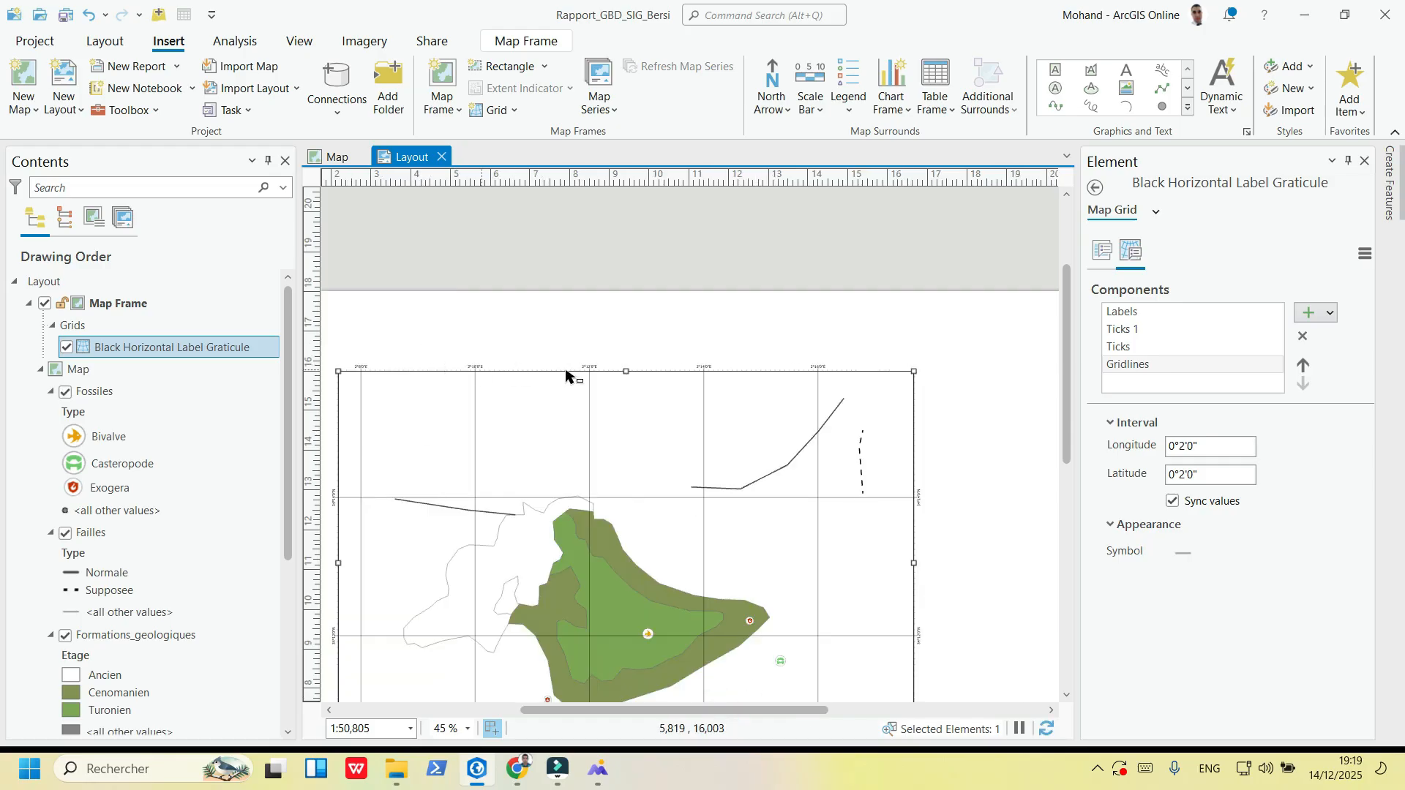
pyautogui.click(1102, 251)
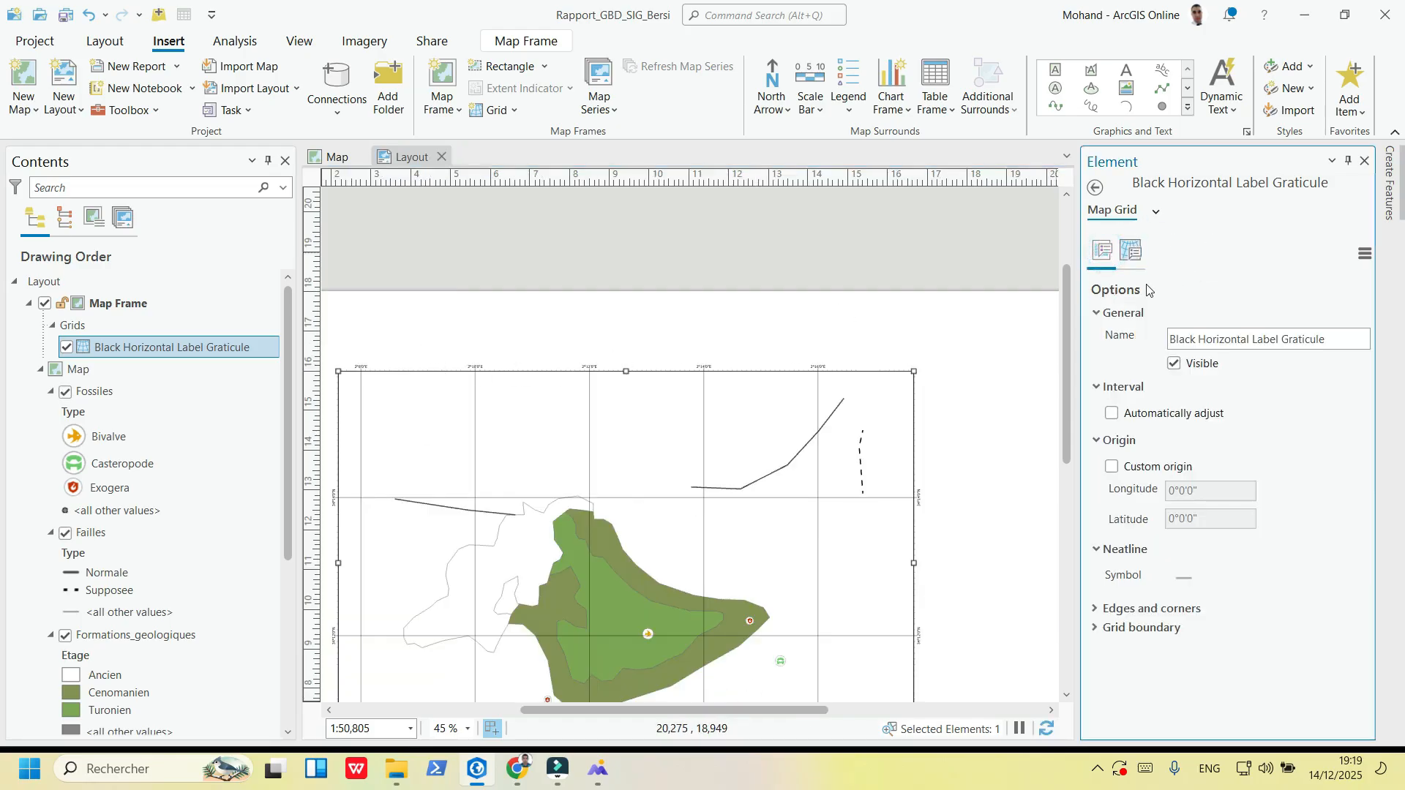
pyautogui.click(1130, 250)
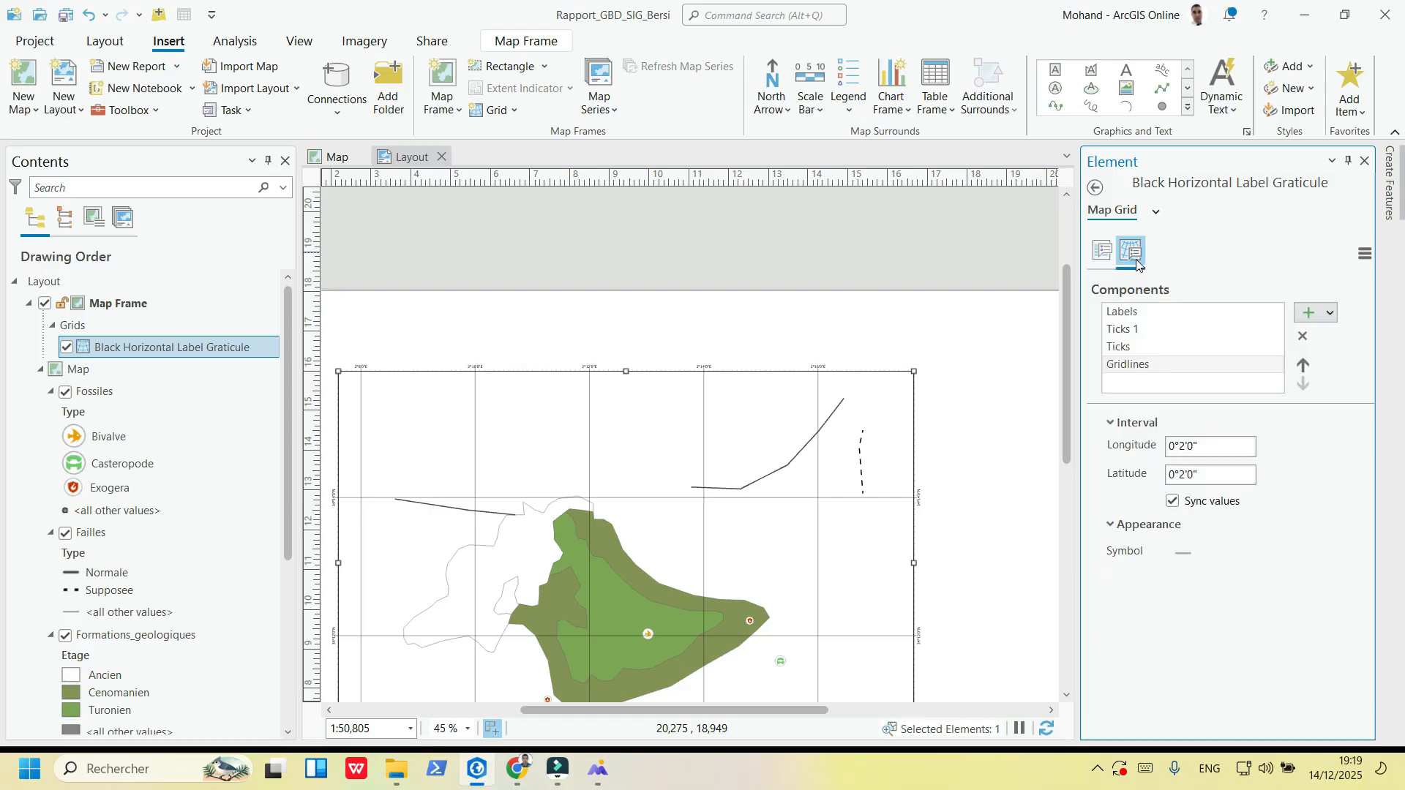
pyautogui.click(1126, 312)
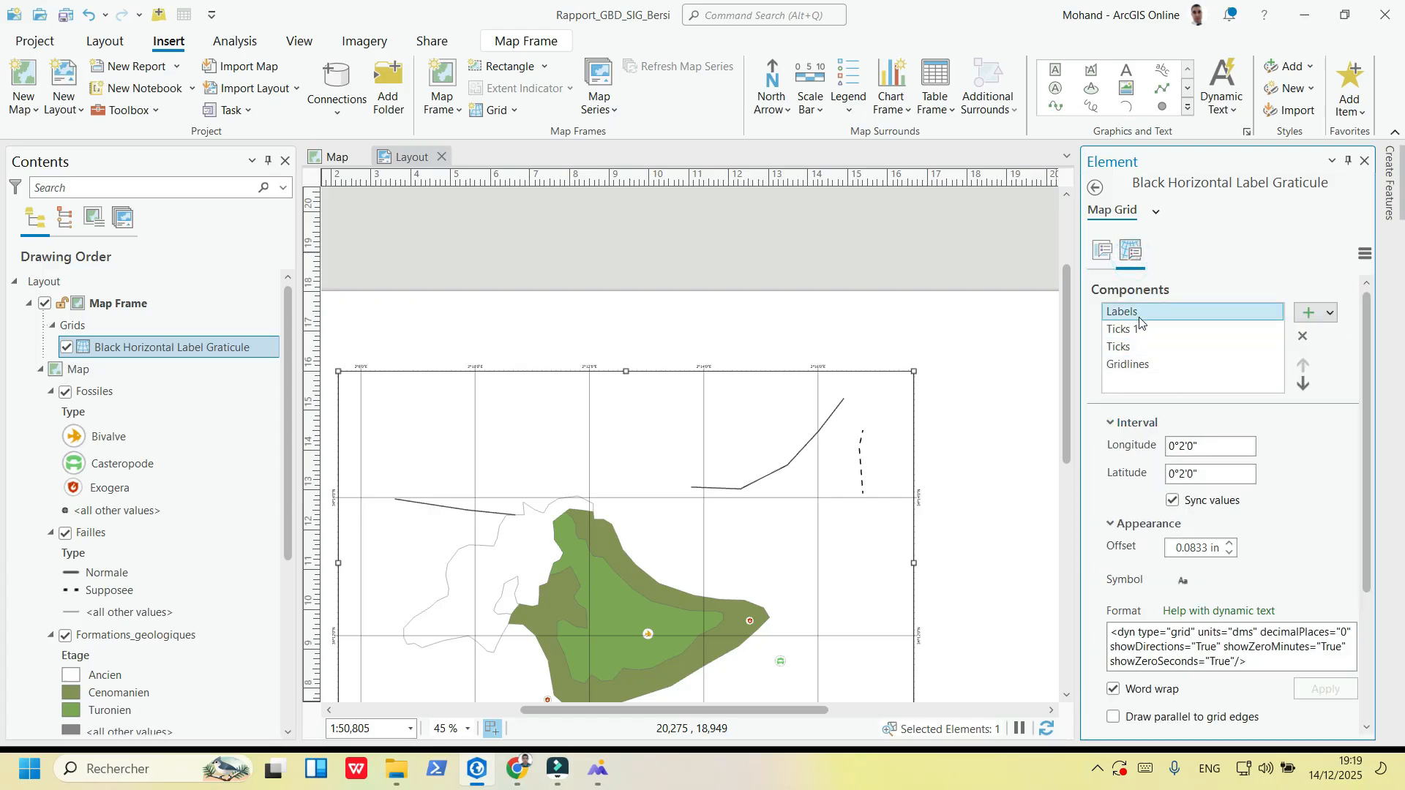
# - Change the graticule label font to Akrobat in the label symbol's appearance settings
pyautogui.click(1183, 583)
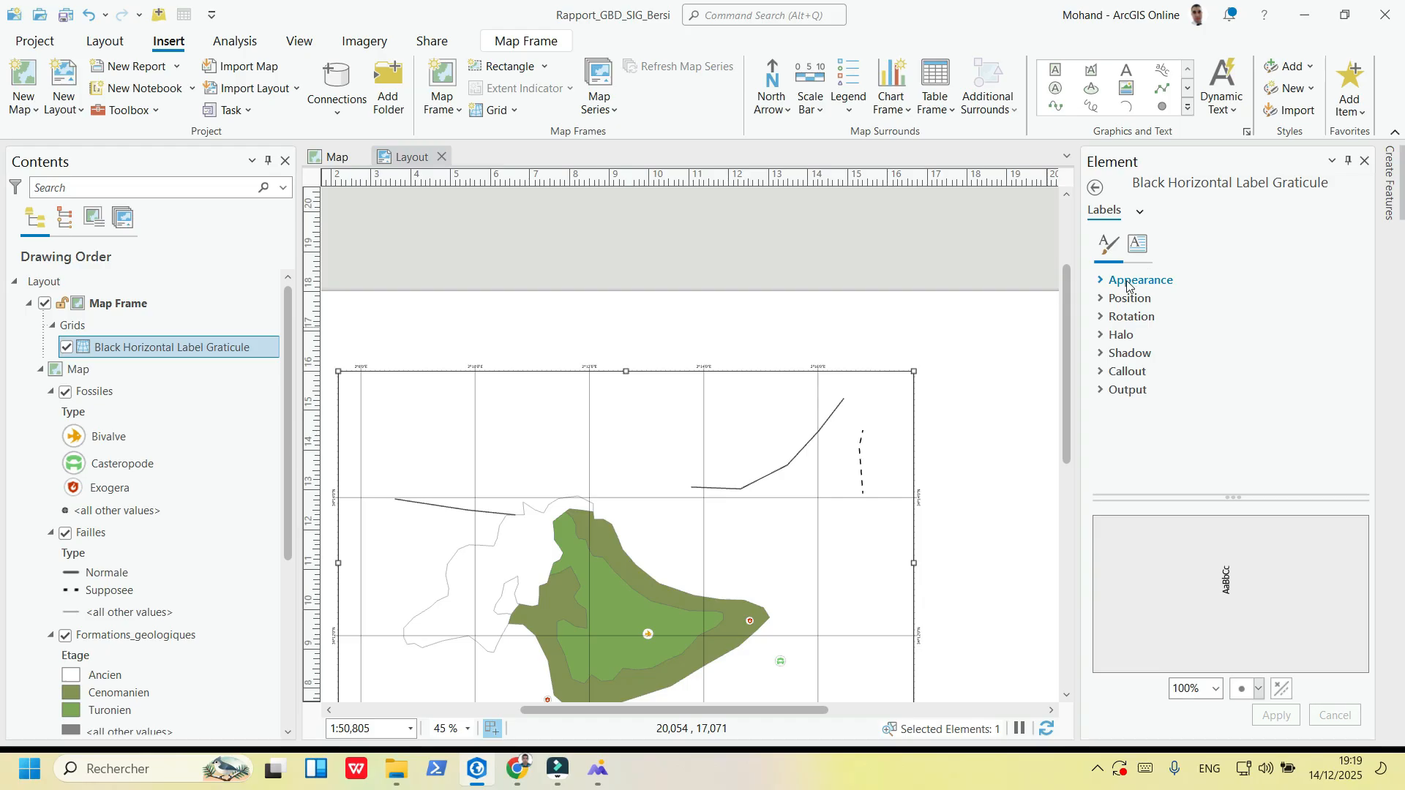
pyautogui.click(1137, 248)
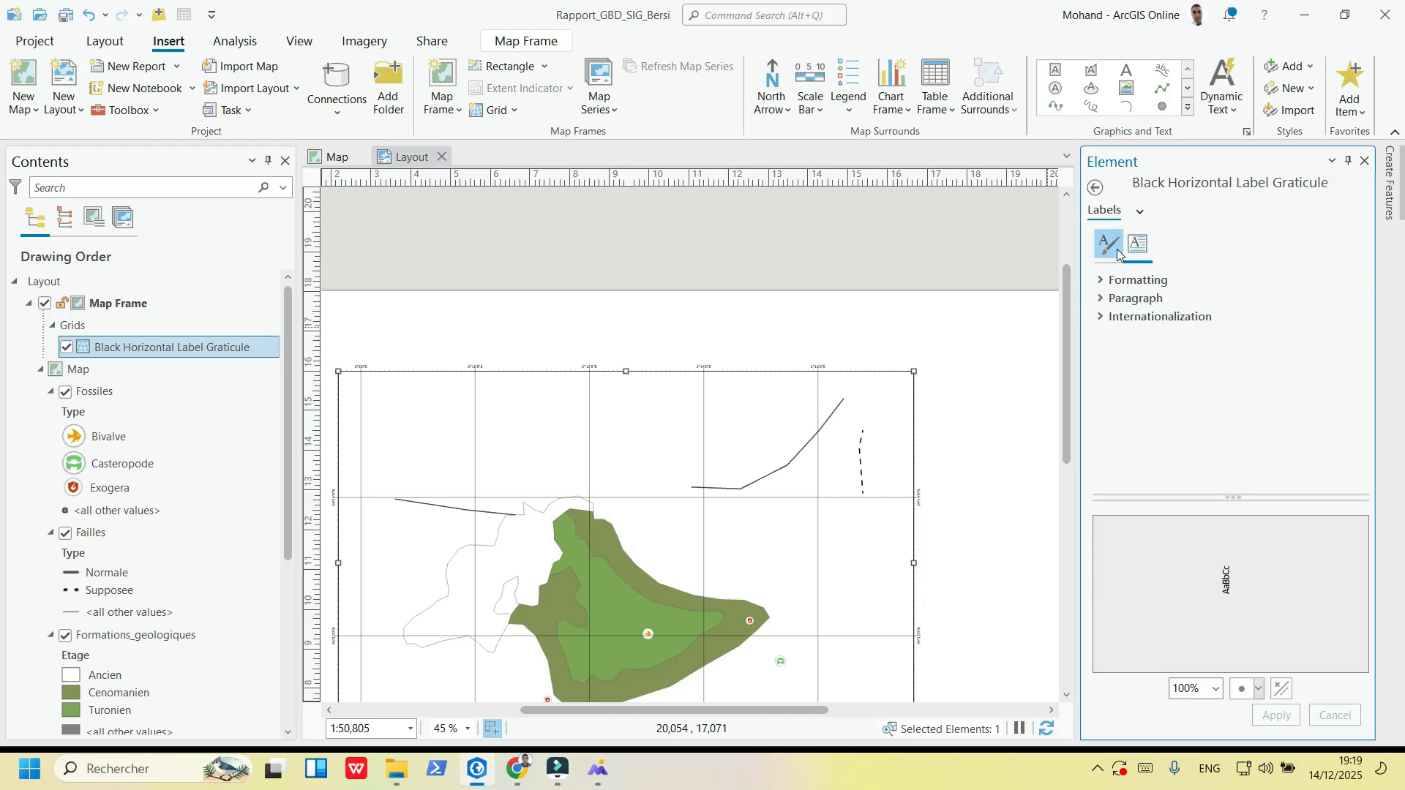
pyautogui.click(1115, 254)
pyautogui.click(1141, 253)
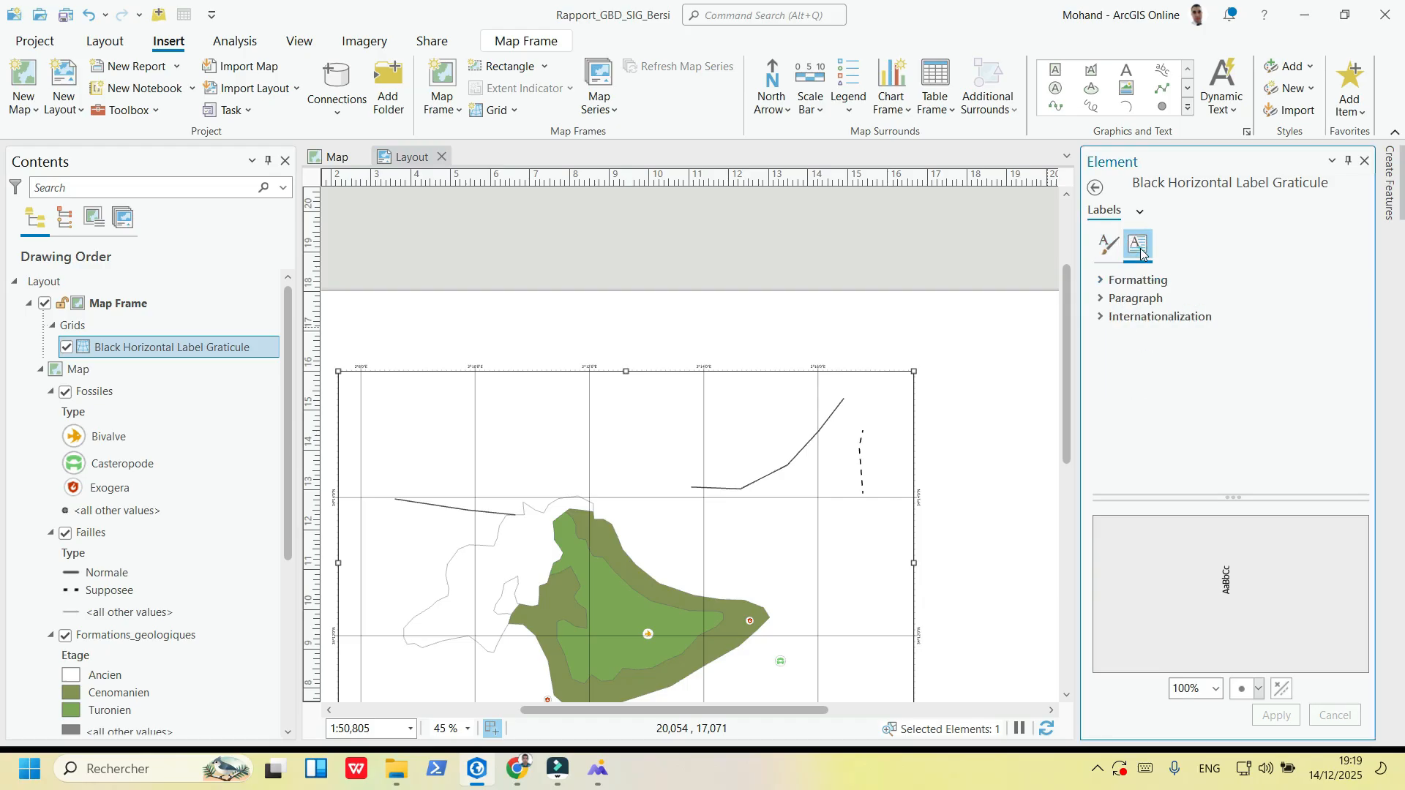
pyautogui.click(1101, 281)
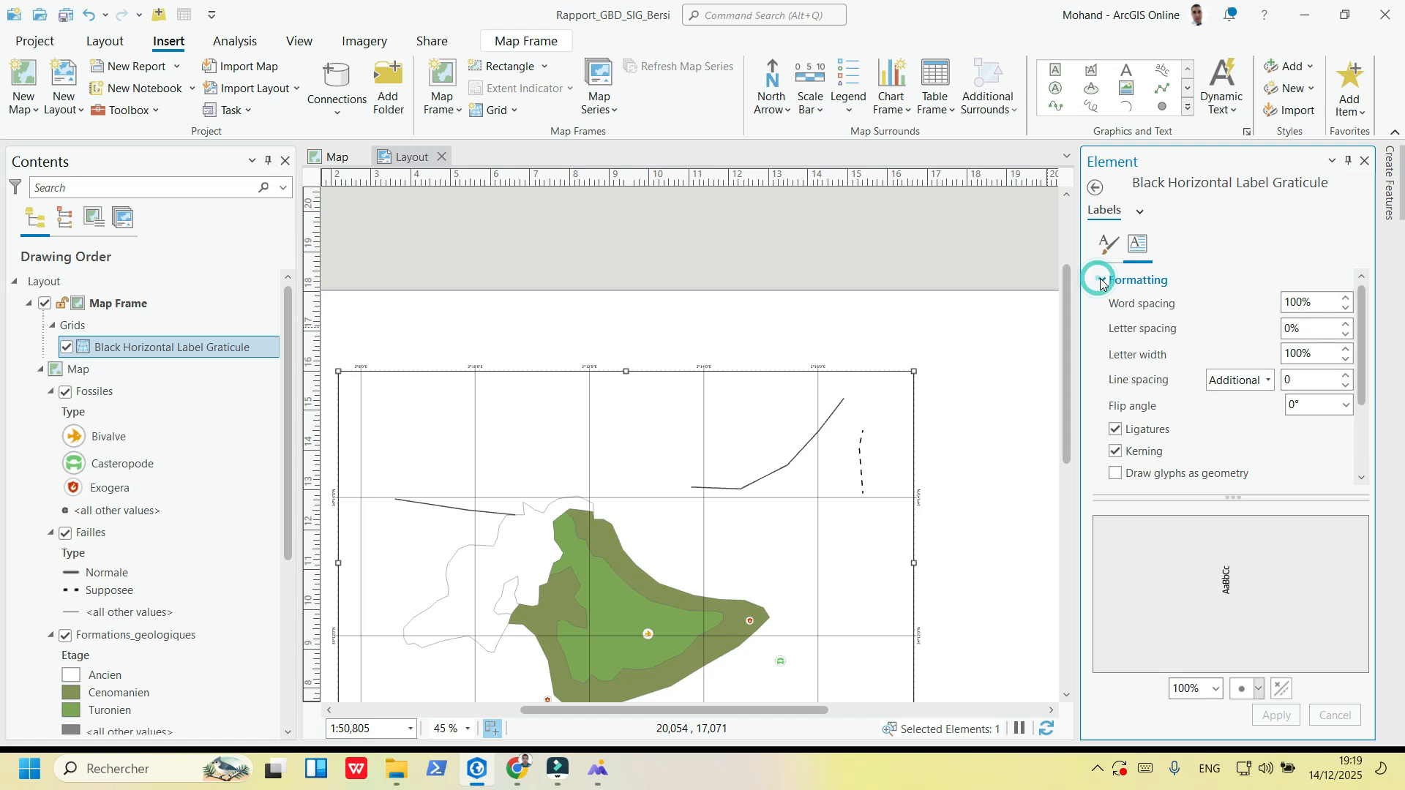
pyautogui.click(1101, 281)
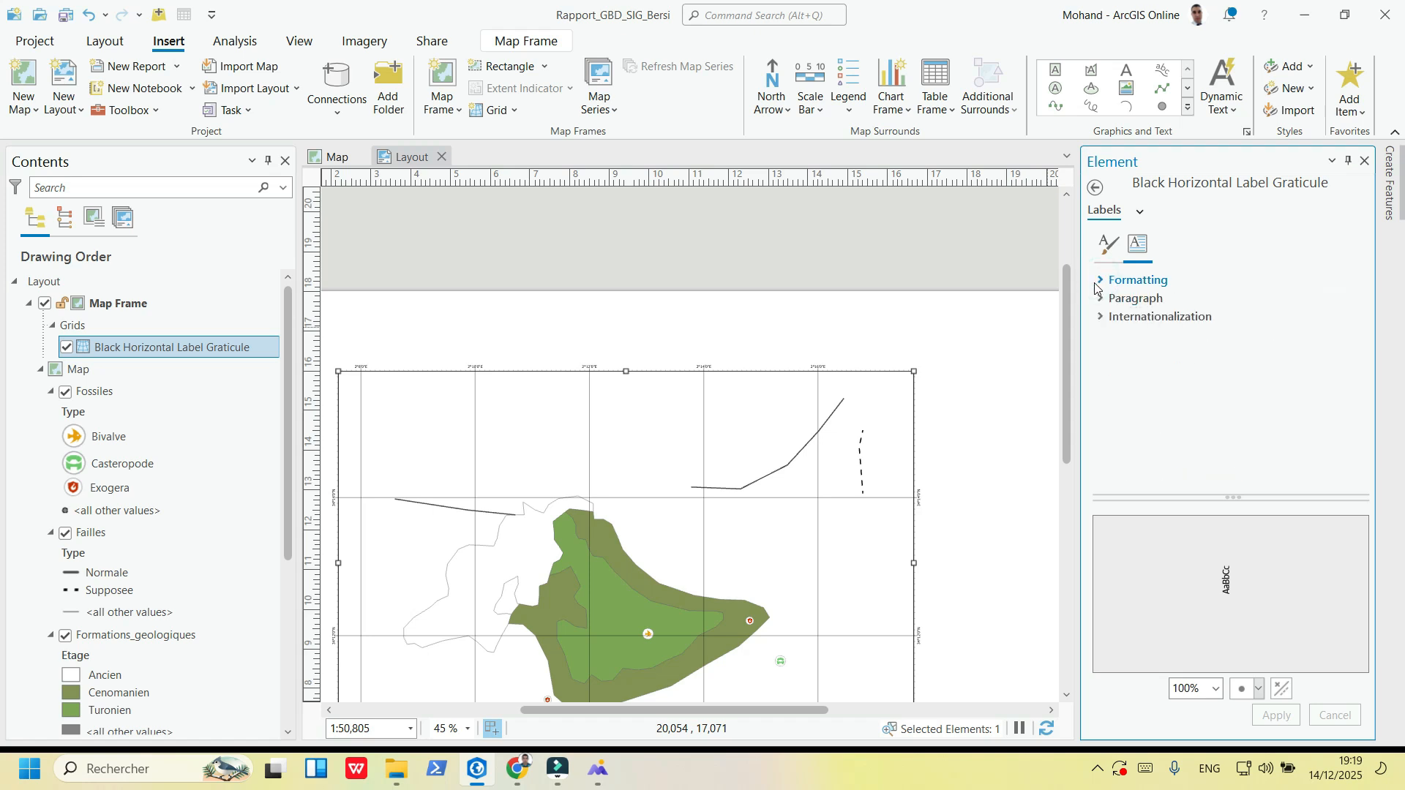
pyautogui.click(1104, 247)
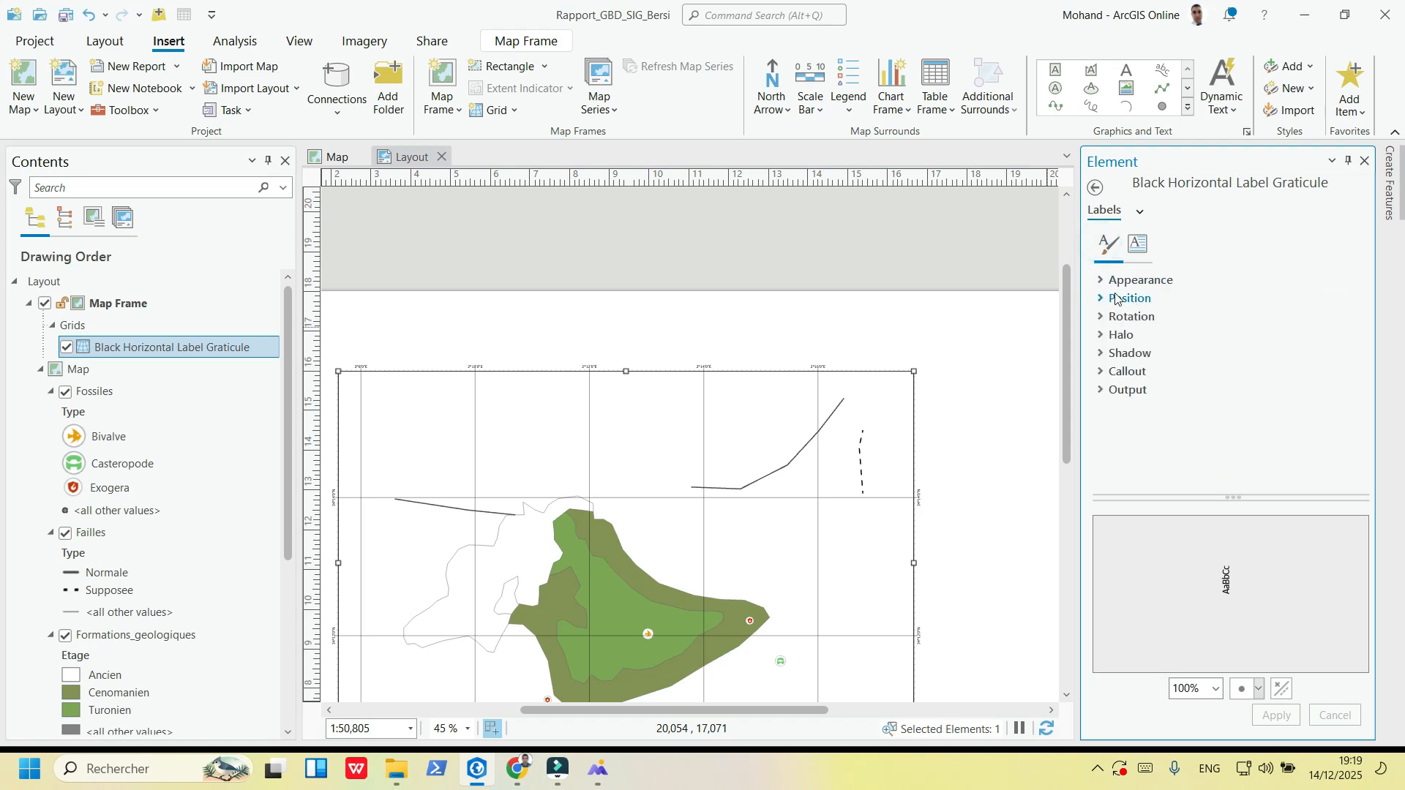
pyautogui.click(1103, 281)
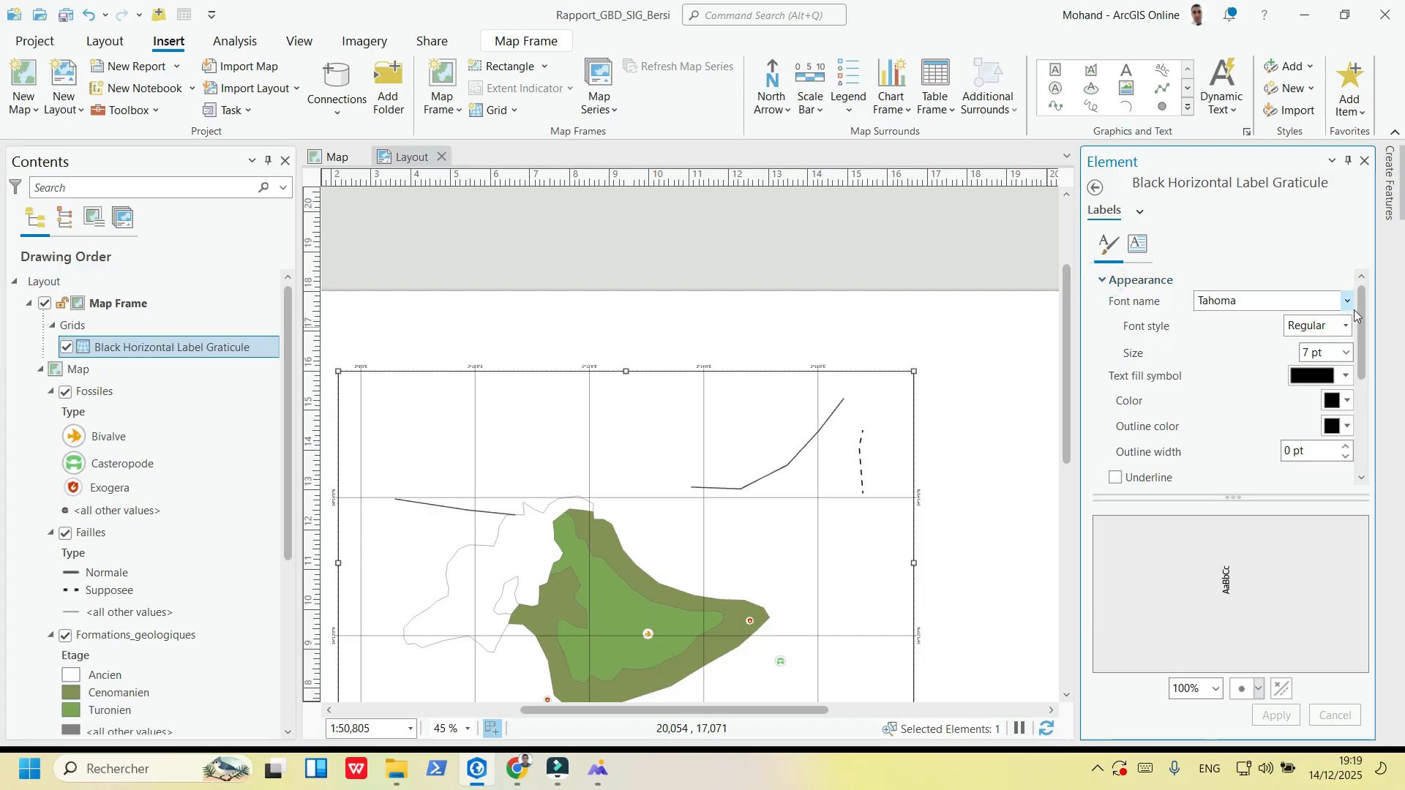
pyautogui.click(1345, 301)
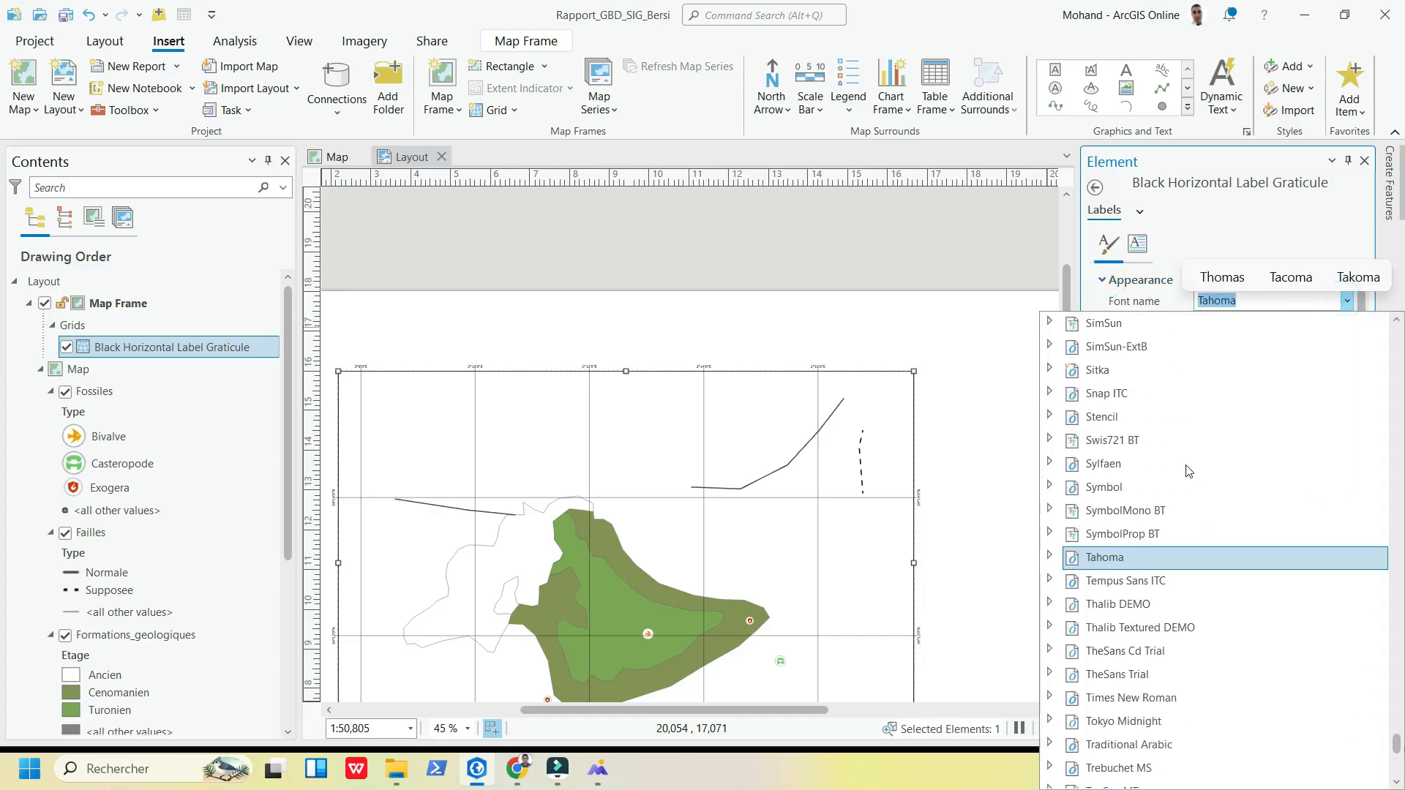
pyautogui.scroll(20, 1174, 488)
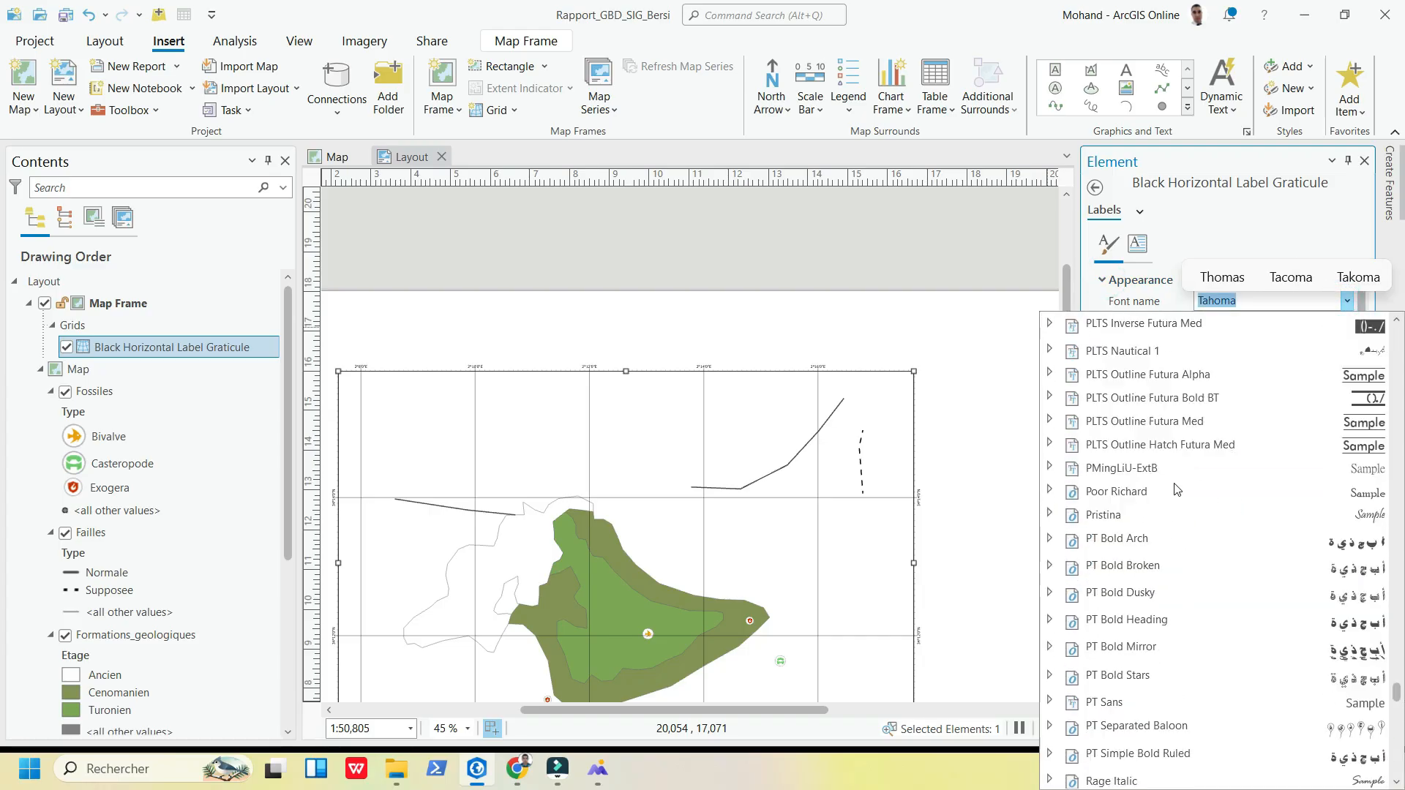
pyautogui.scroll(20, 1174, 489)
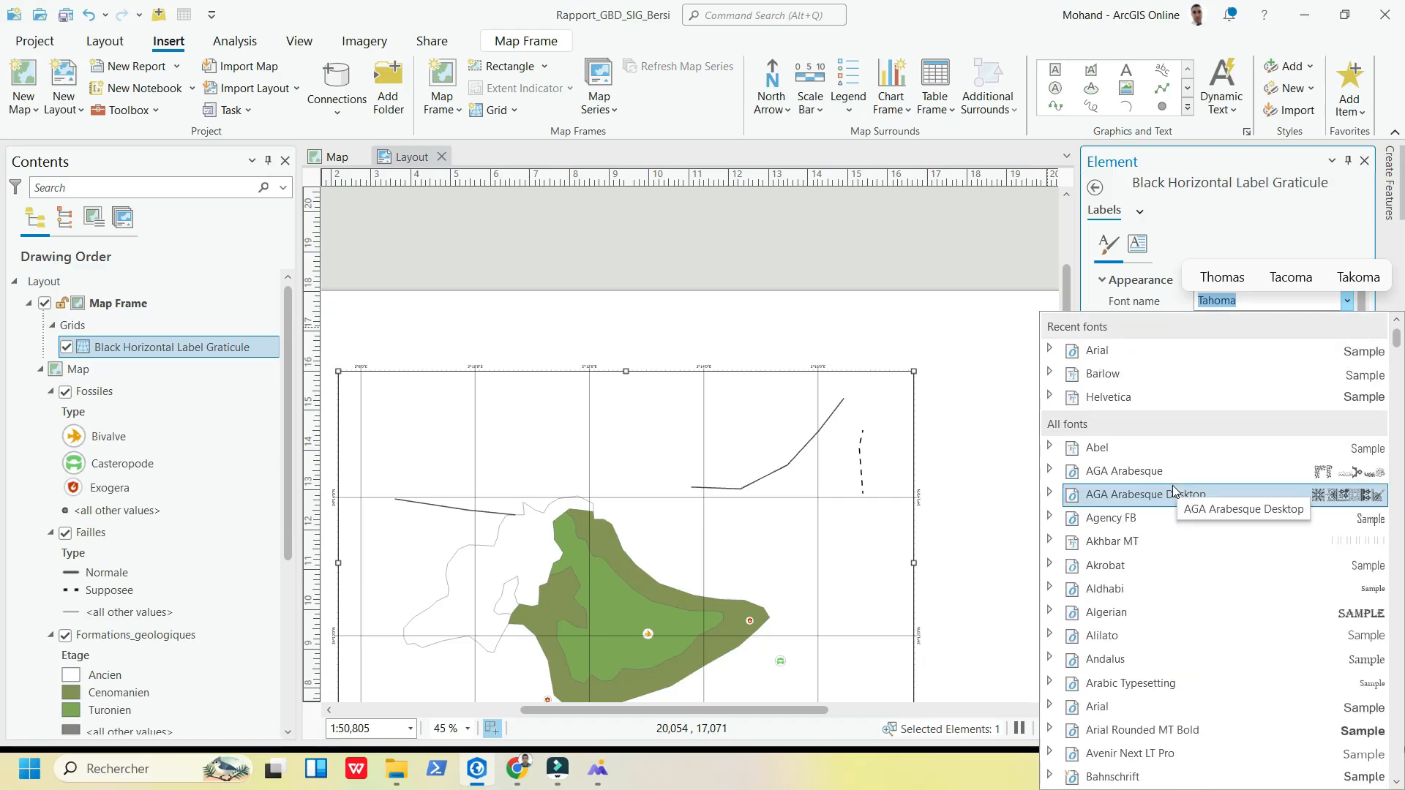
pyautogui.click(1116, 564)
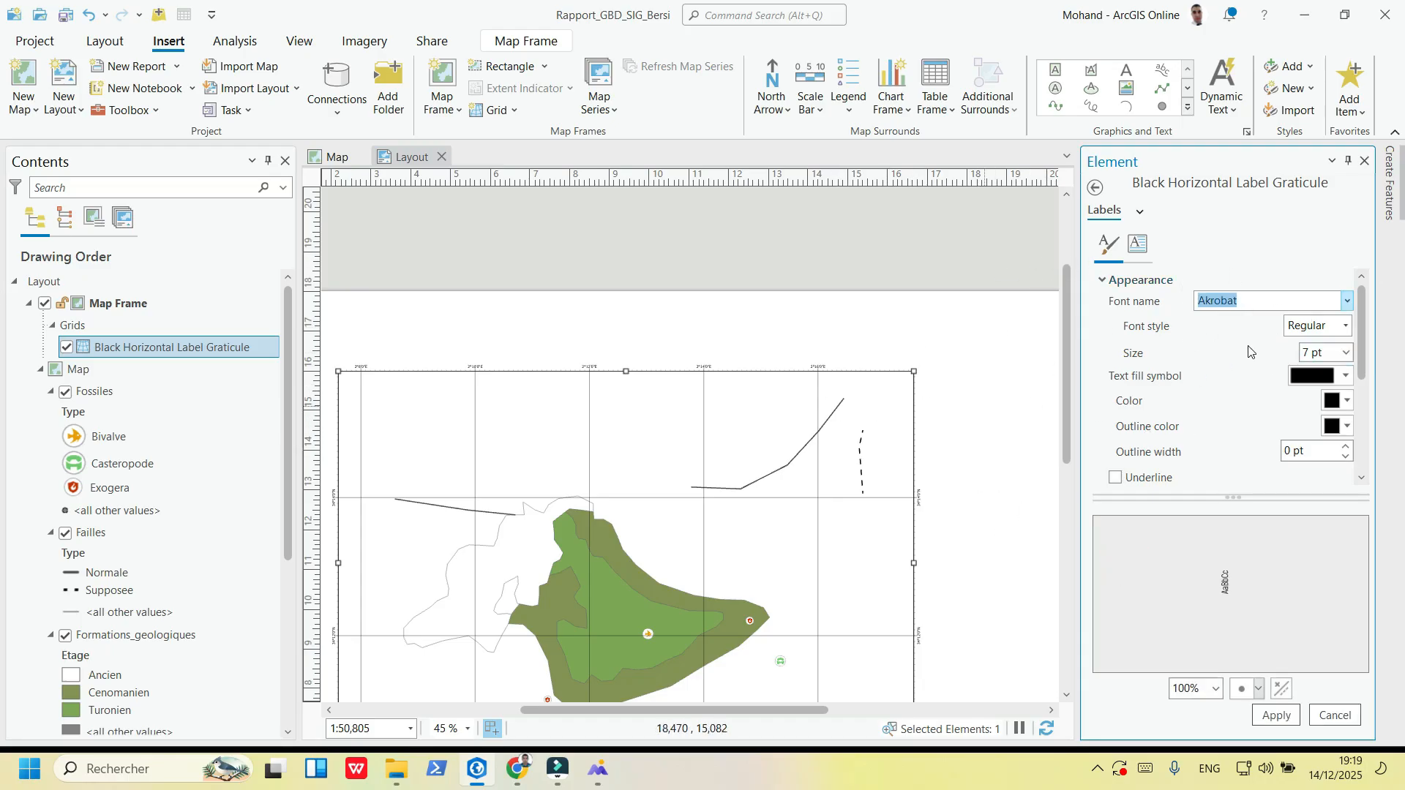
# - Apply a 16 pt label size to the graticule, after first trying 22 pt
pyautogui.click(1346, 353)
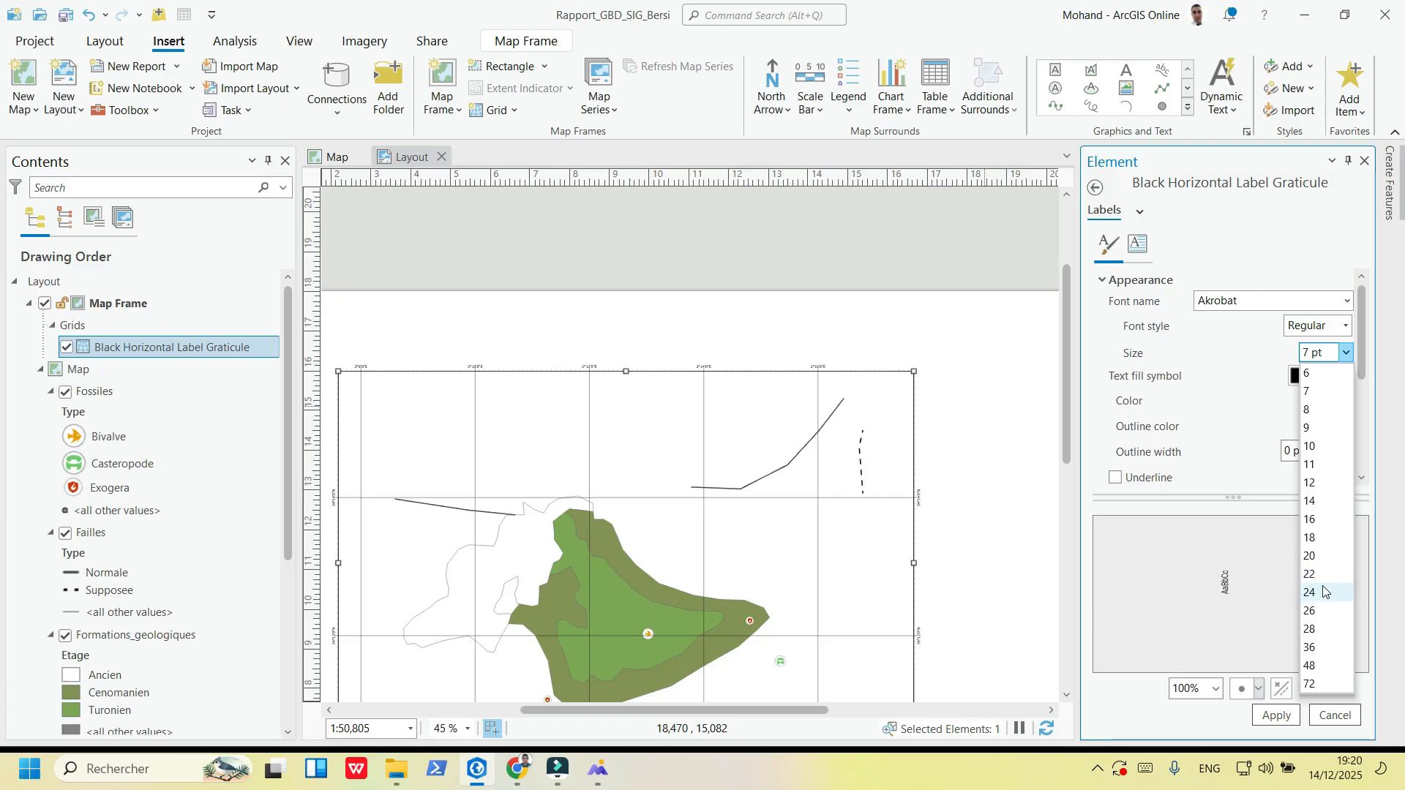
pyautogui.click(1322, 572)
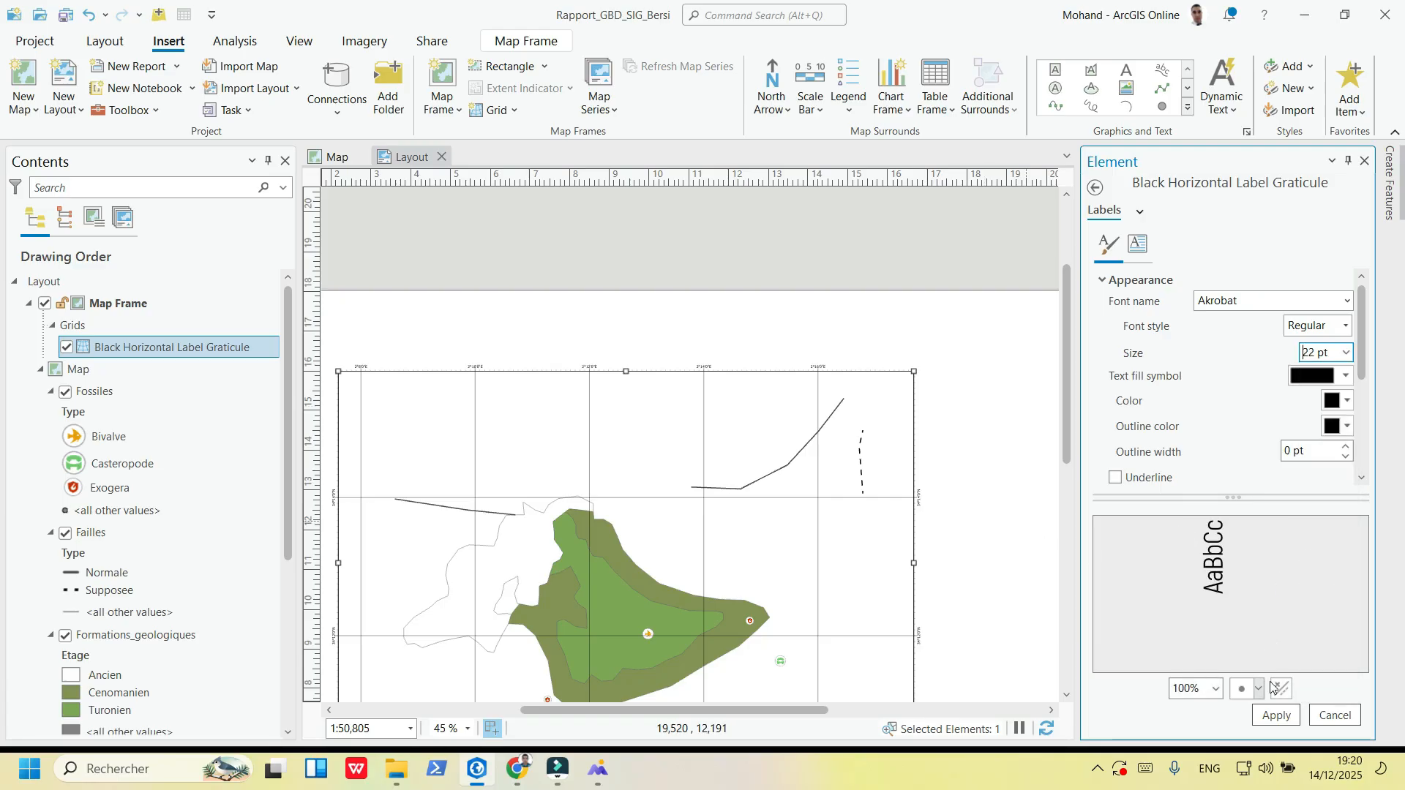
pyautogui.click(1277, 716)
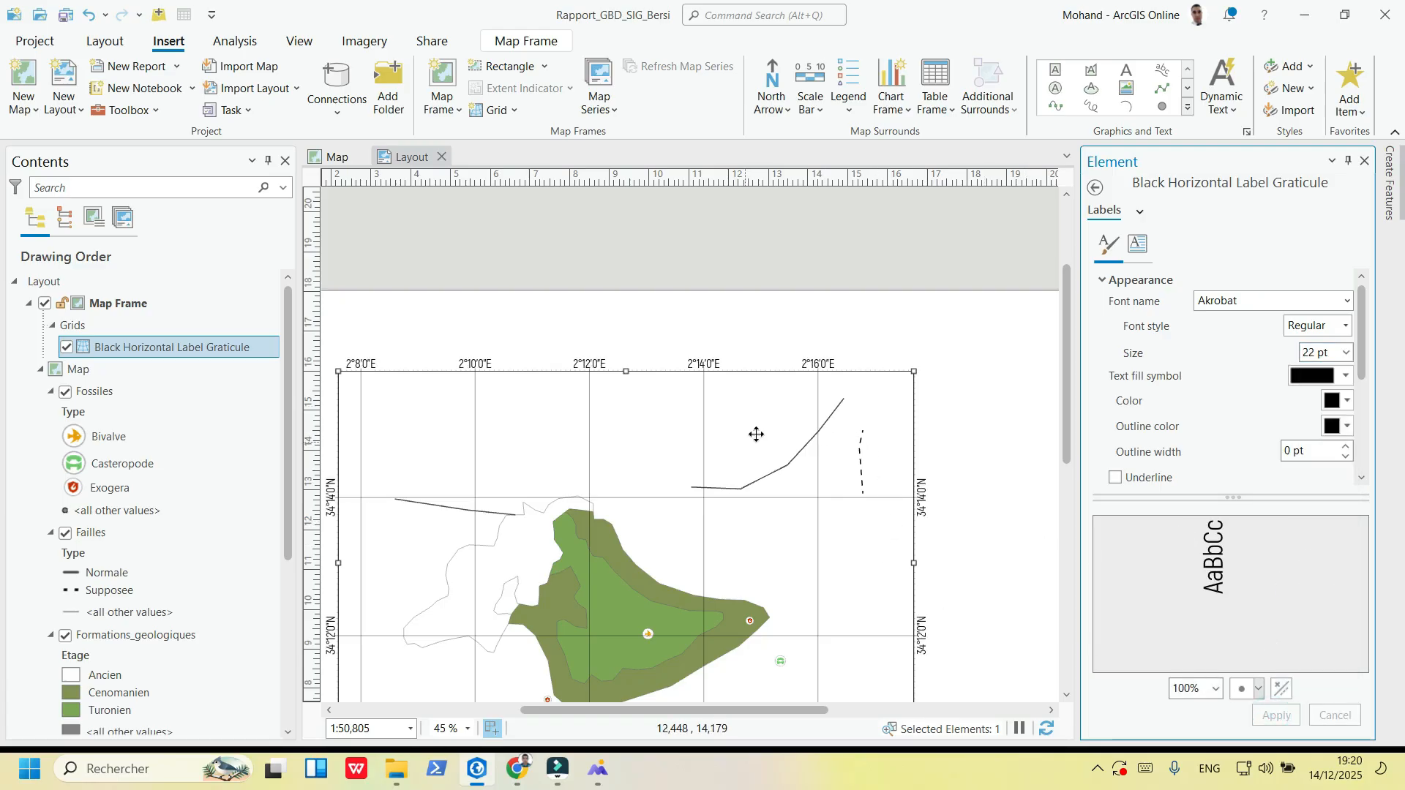
pyautogui.click(1346, 353)
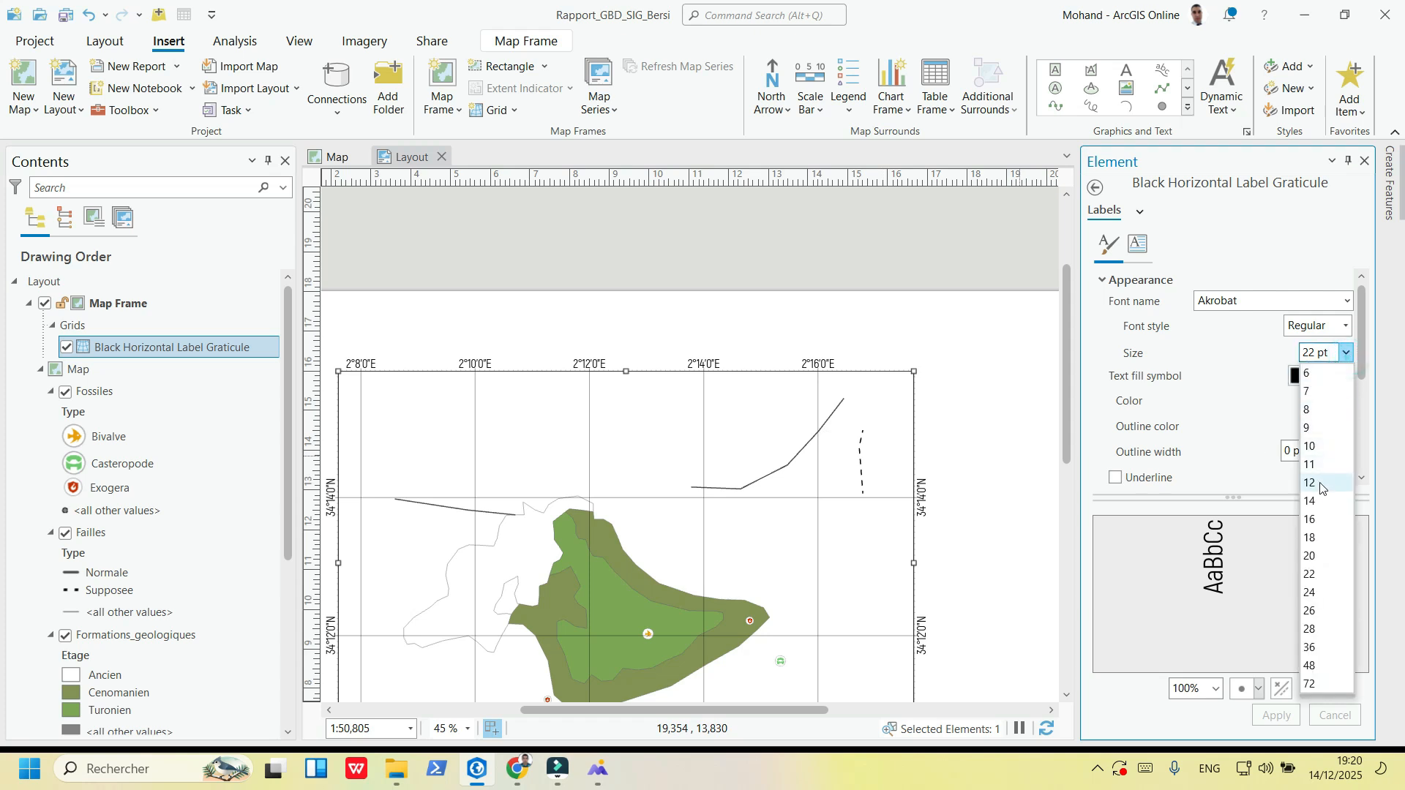
pyautogui.click(1311, 519)
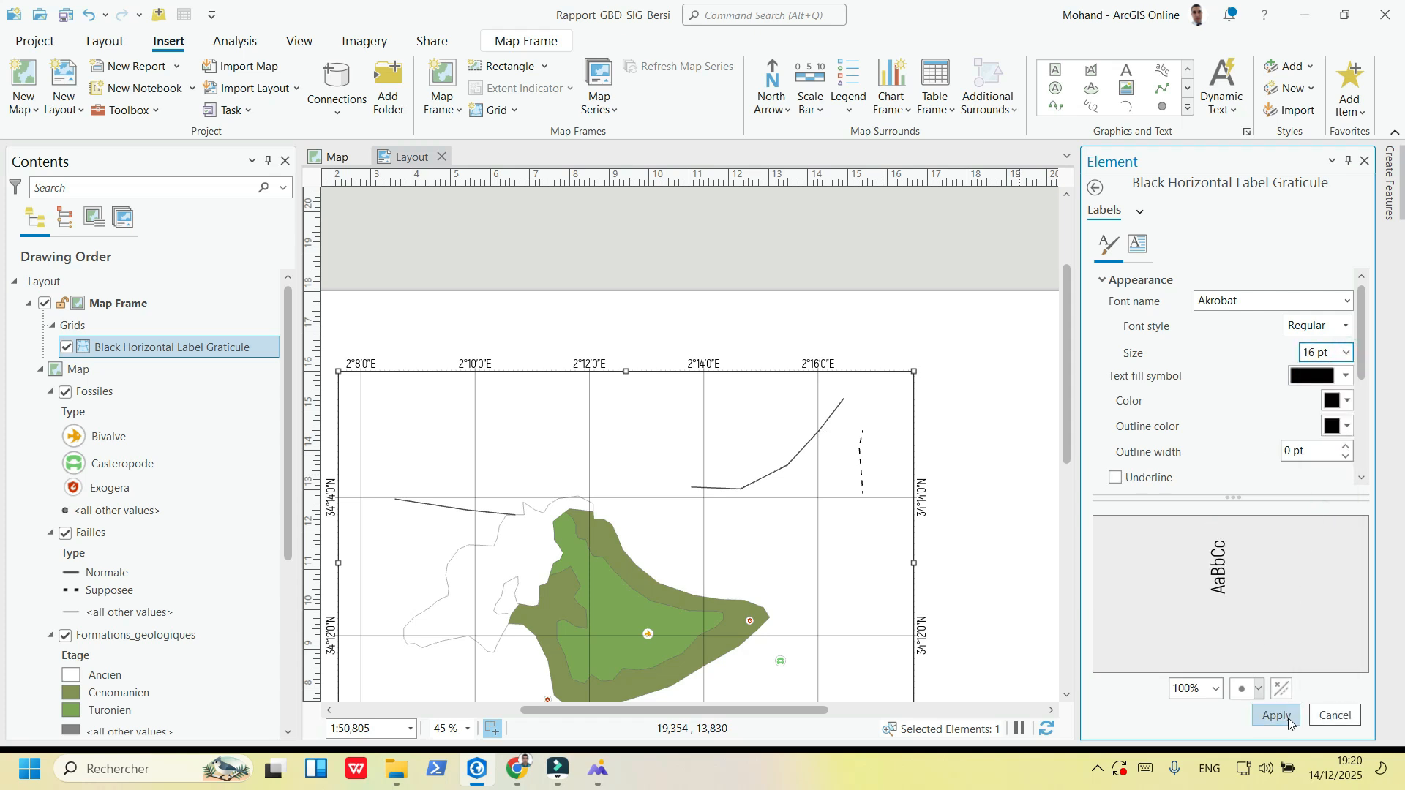
pyautogui.click(1280, 717)
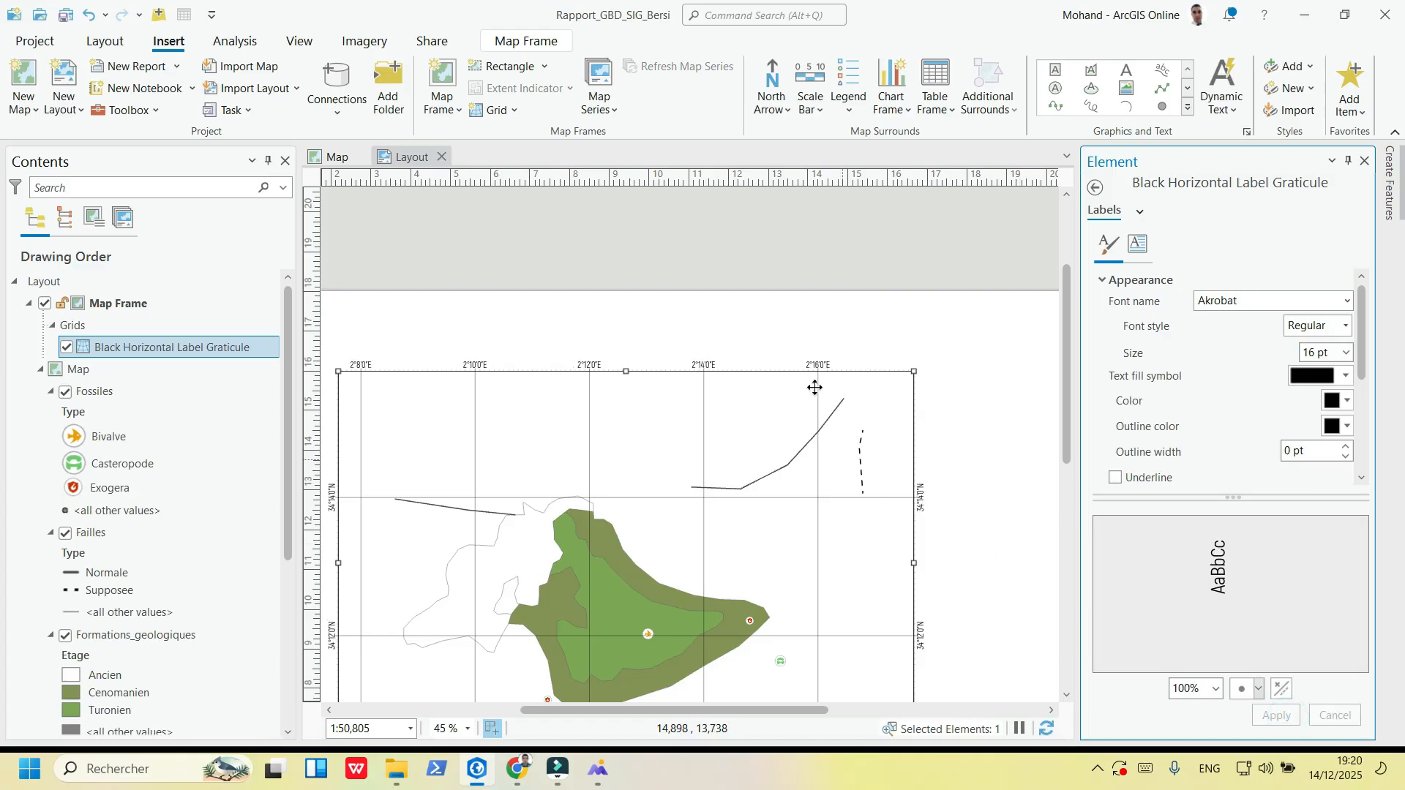
pyautogui.scroll(-1, 756, 492)
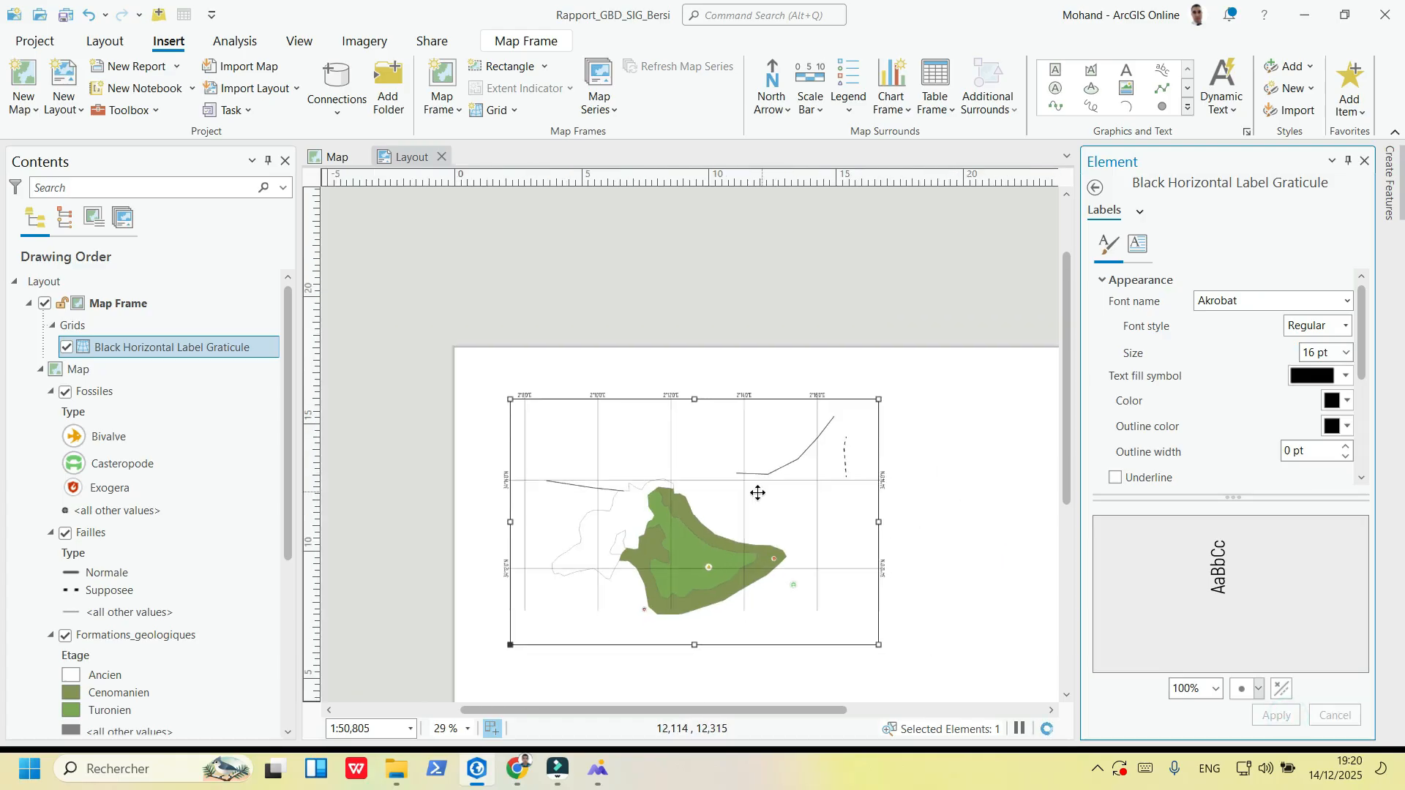
pyautogui.scroll(1, 647, 421)
pyautogui.scroll(-1, 645, 424)
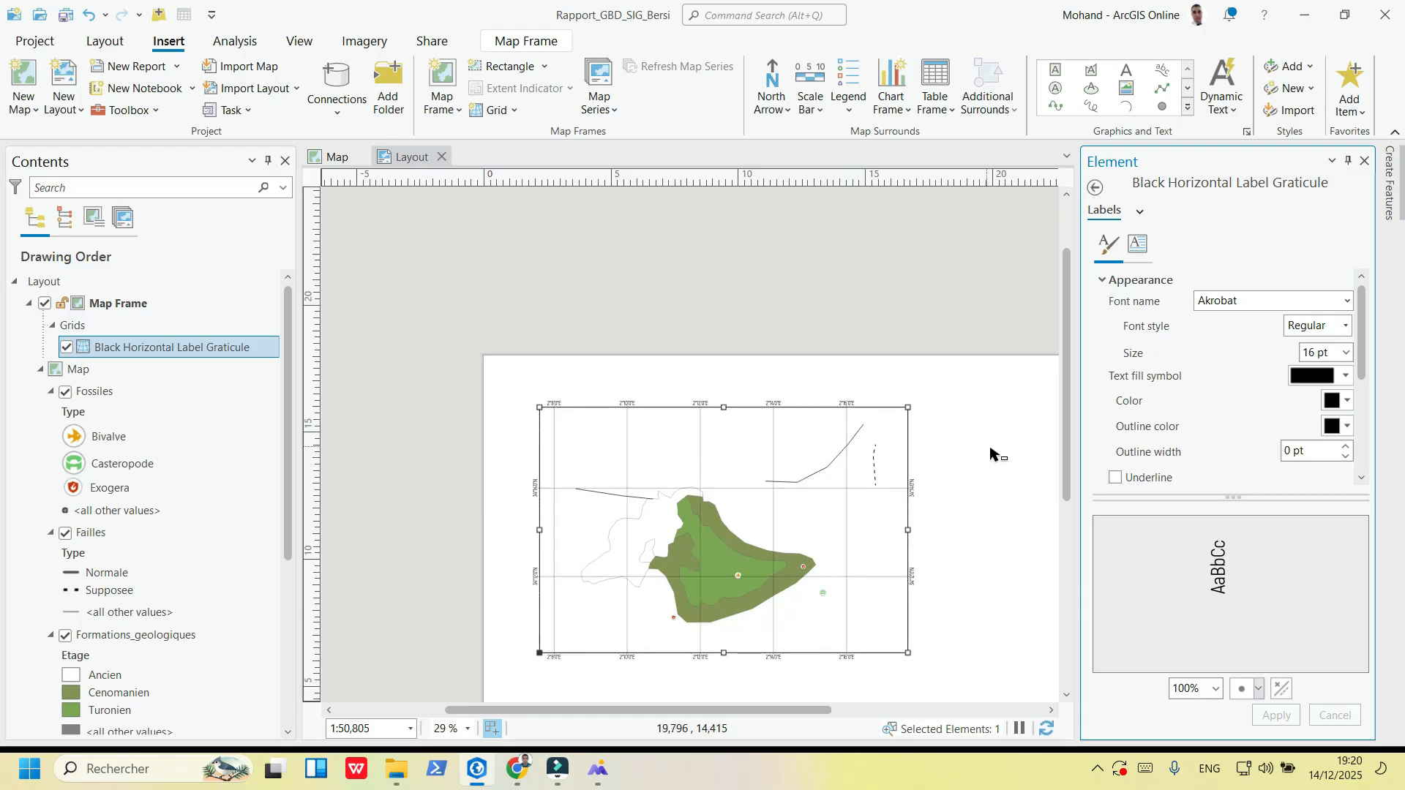
pyautogui.click(1024, 419)
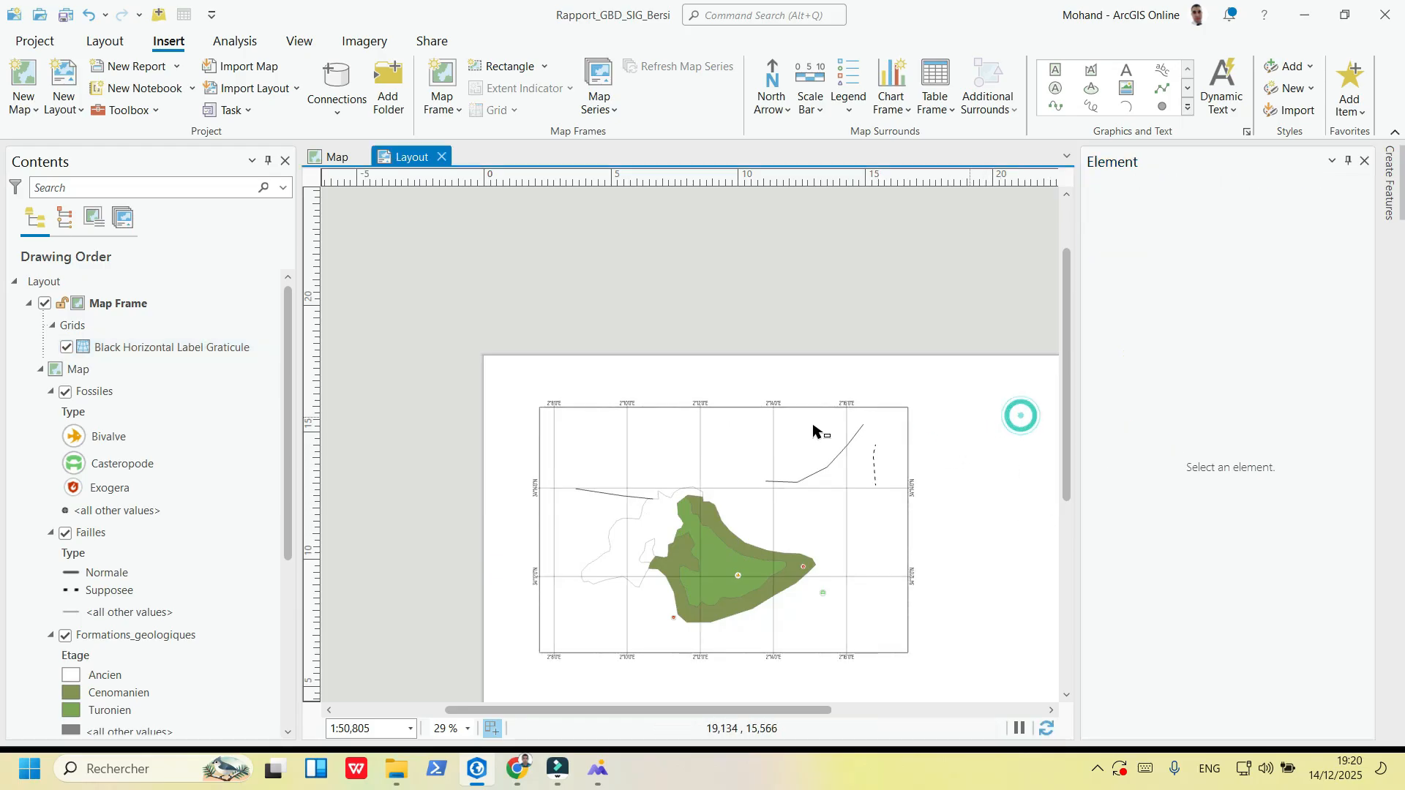
# - Insert a north arrow and drag it to the map frame's top-right corner
pyautogui.click(768, 87)
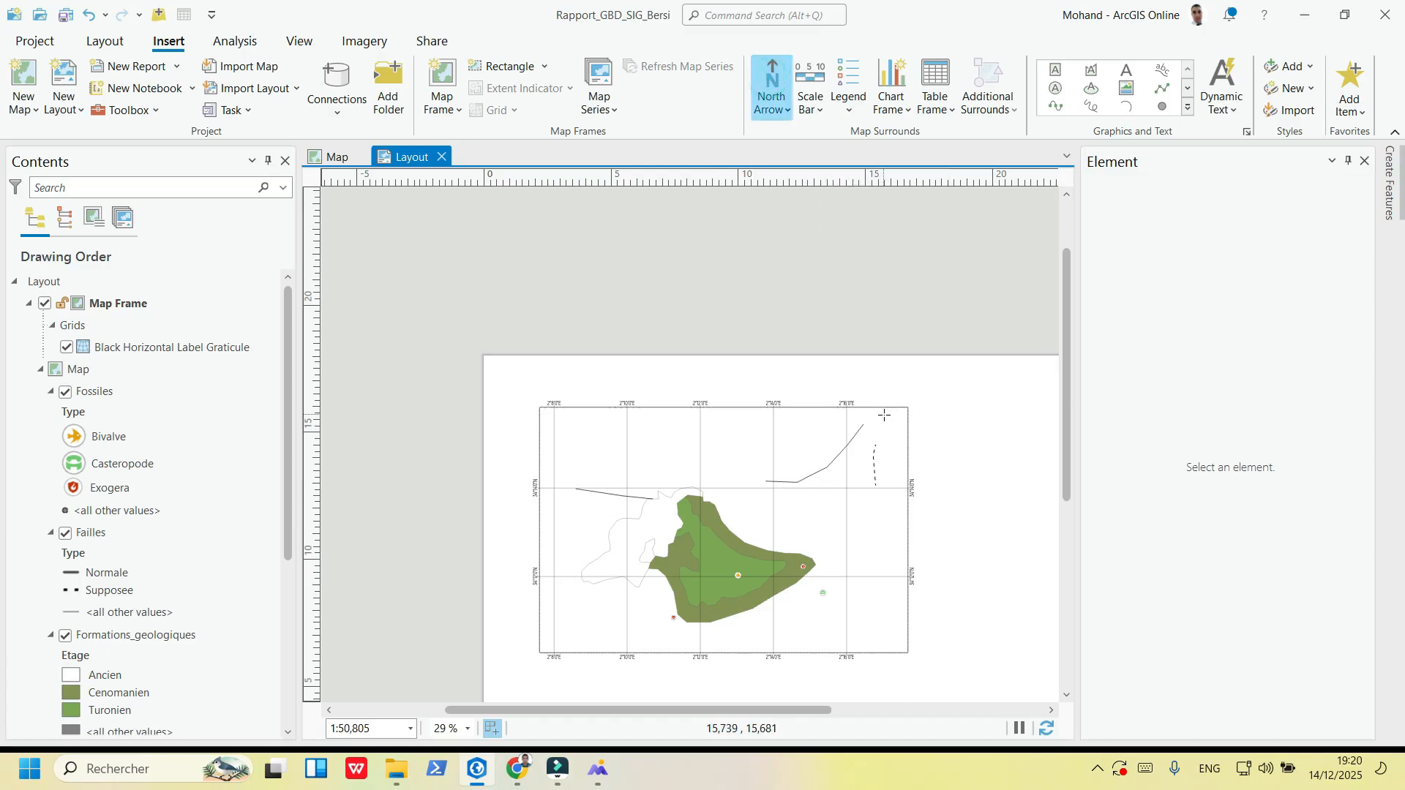
pyautogui.moveTo(895, 424); pyautogui.dragTo(897, 446)
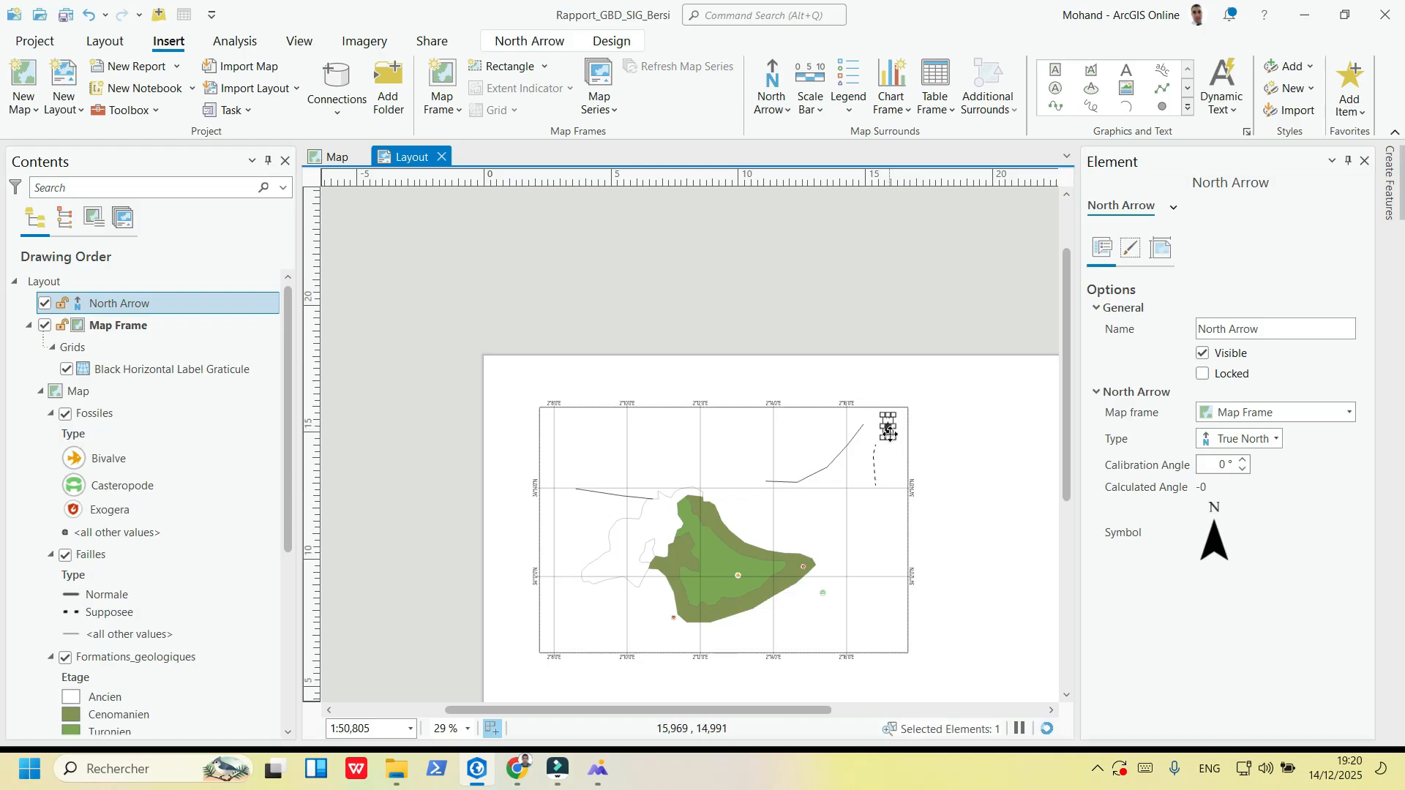
pyautogui.moveTo(889, 430); pyautogui.dragTo(923, 422)
pyautogui.click(950, 448)
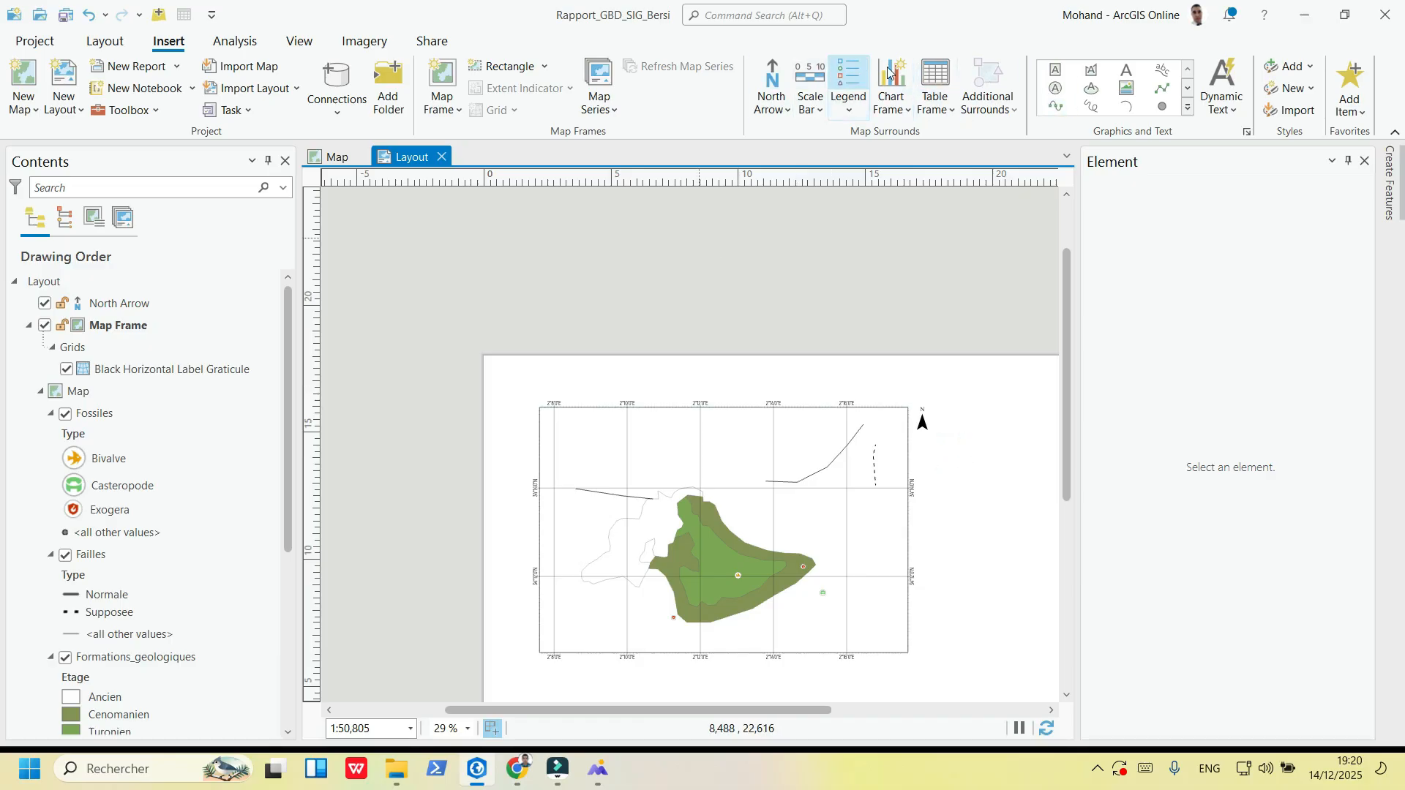
# - Draw a title text box above the map frame and replace its map-name text with the title
pyautogui.click(1003, 109)
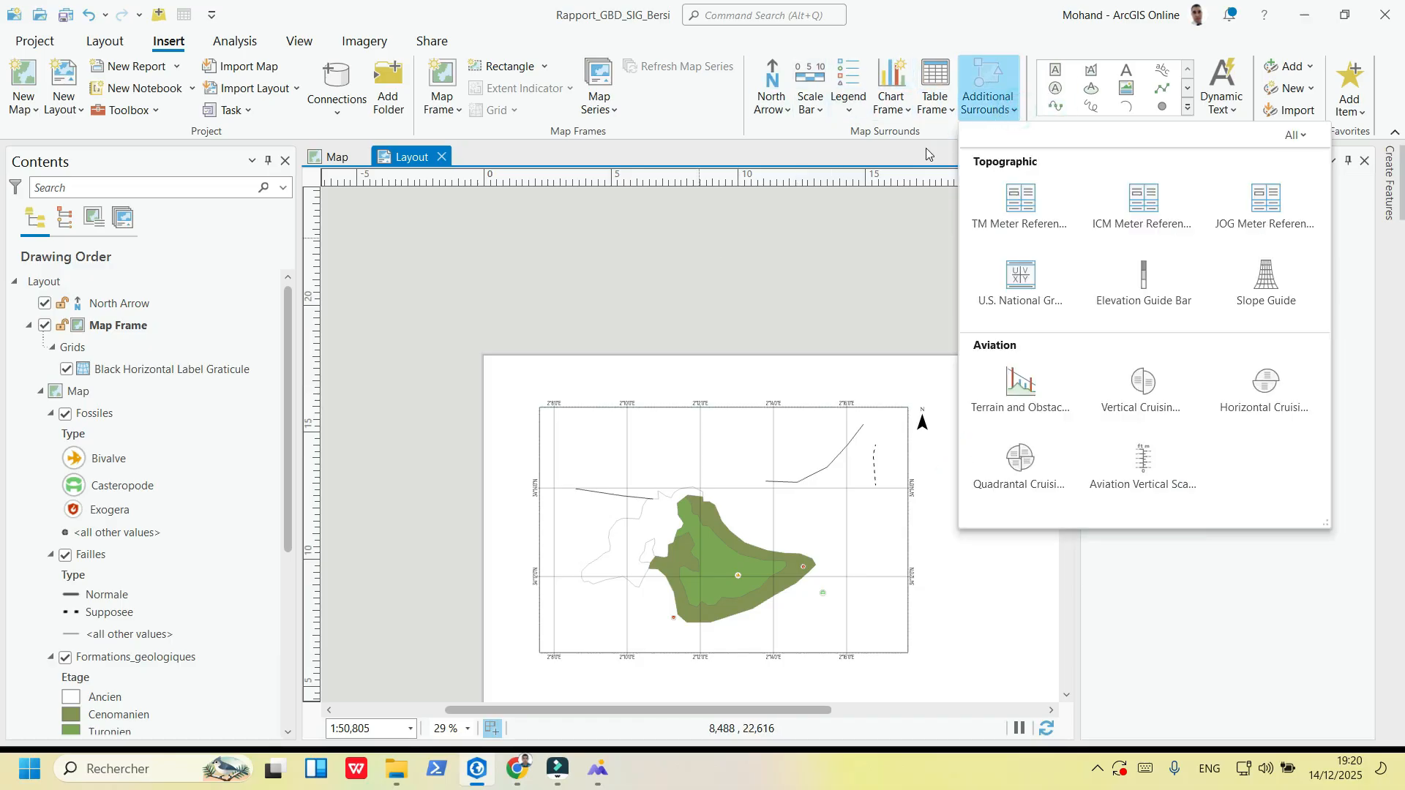
pyautogui.click(791, 133)
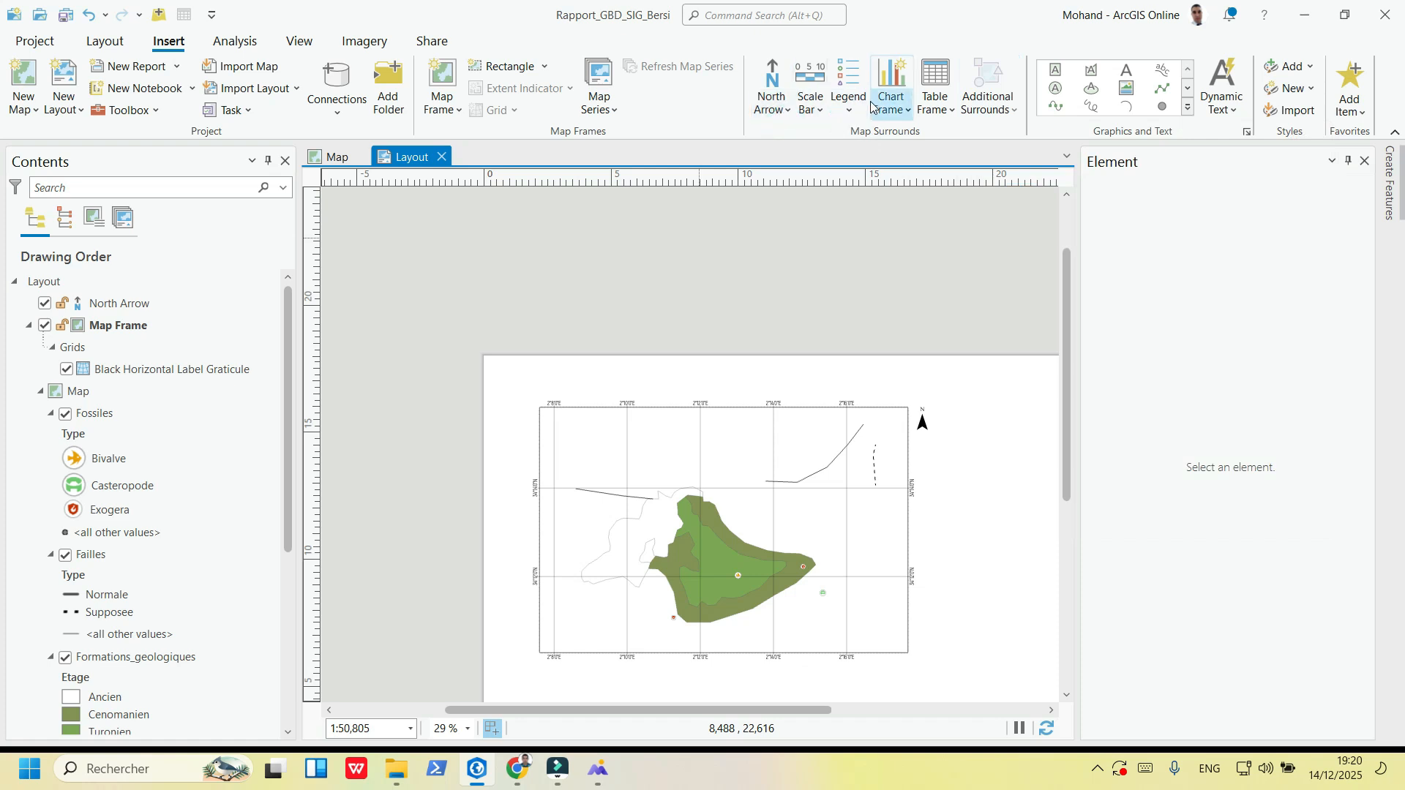
pyautogui.click(1229, 111)
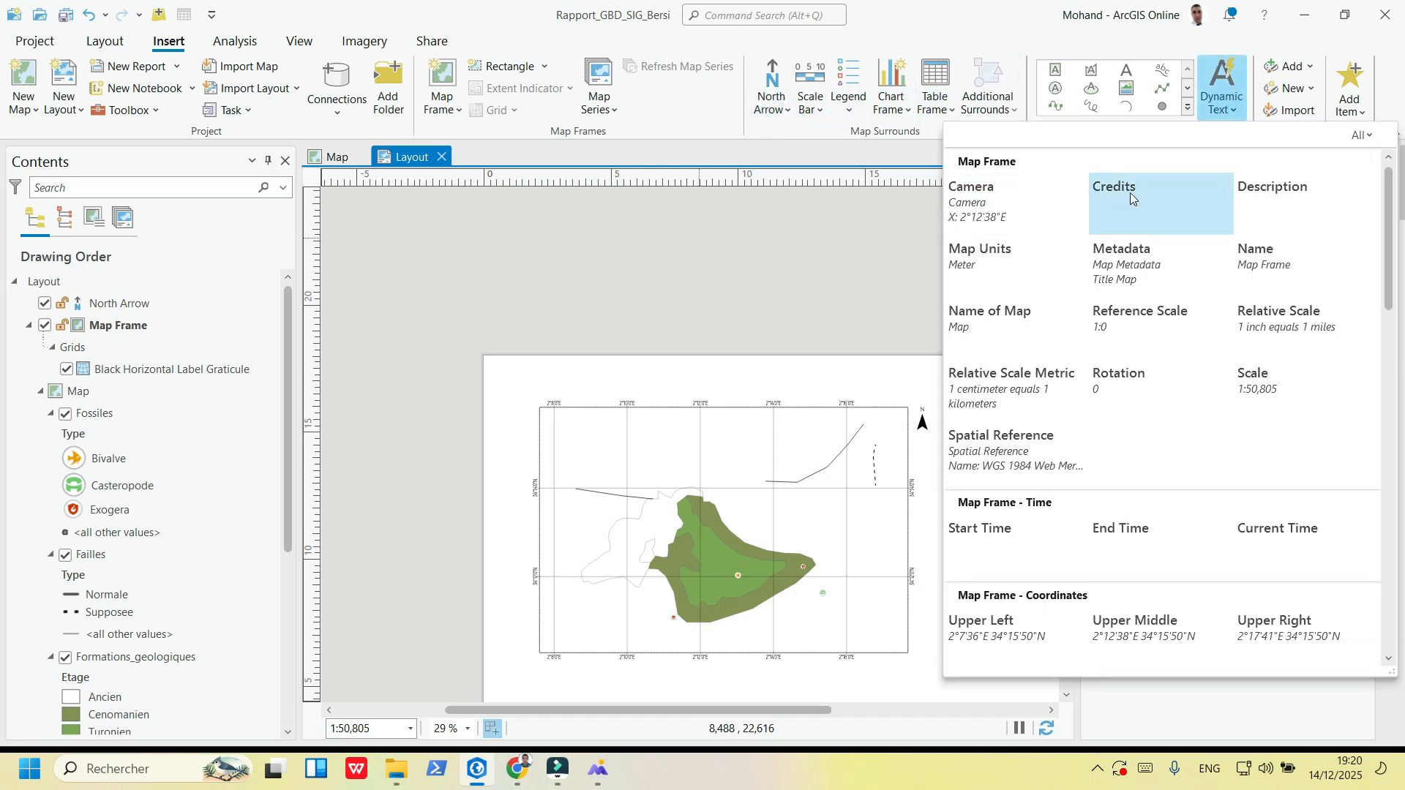
pyautogui.click(1014, 315)
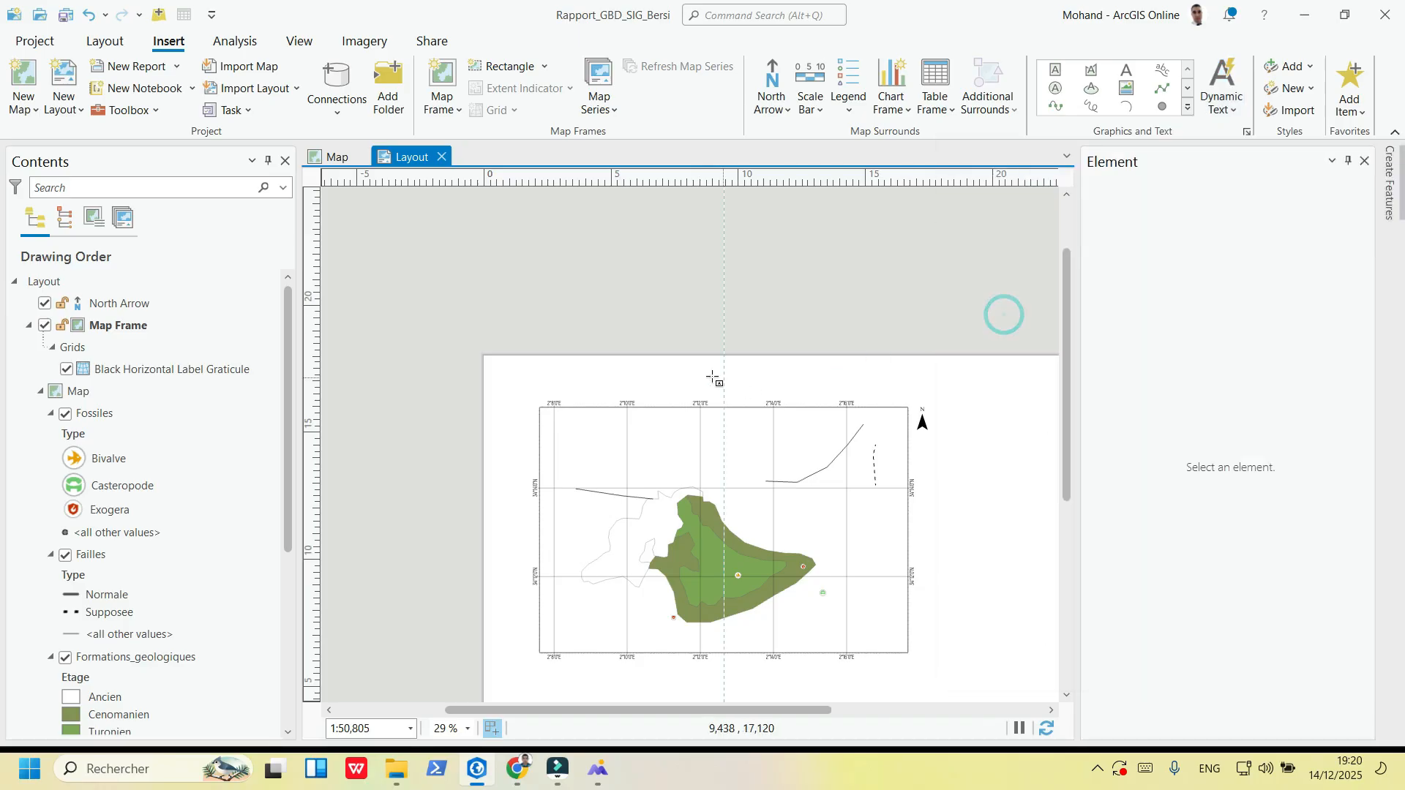
pyautogui.moveTo(611, 371); pyautogui.dragTo(843, 392)
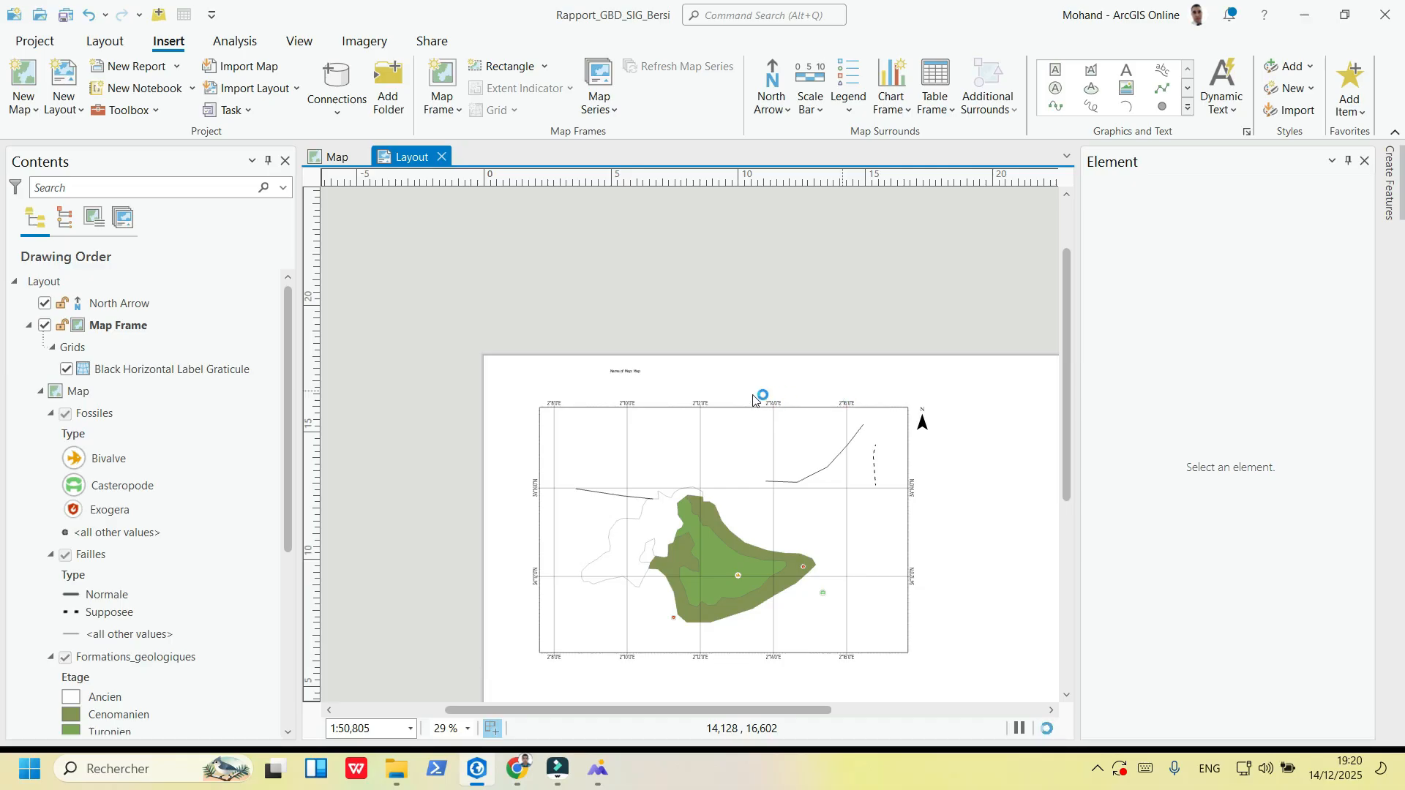
pyautogui.doubleClick(647, 372)
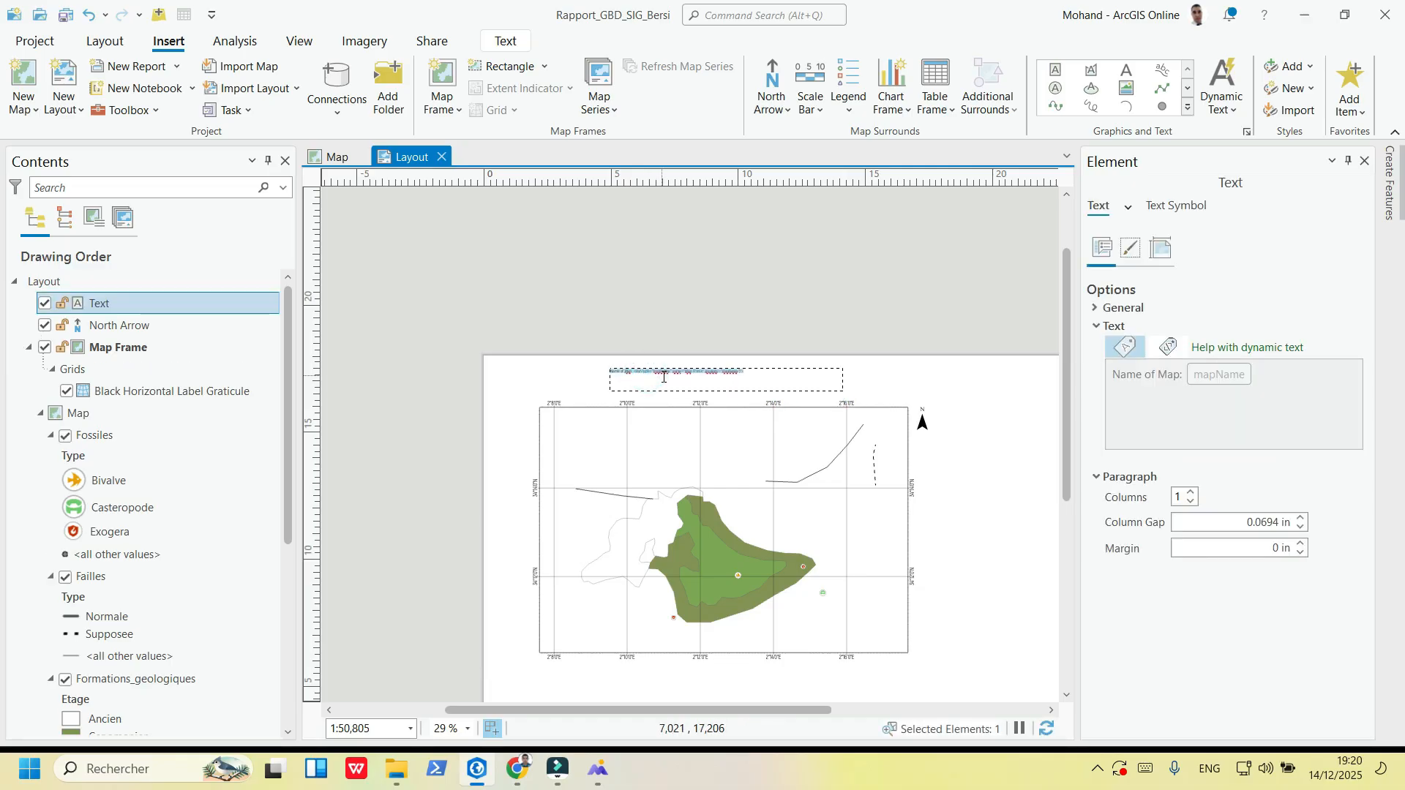
pyautogui.press('BackSpace')
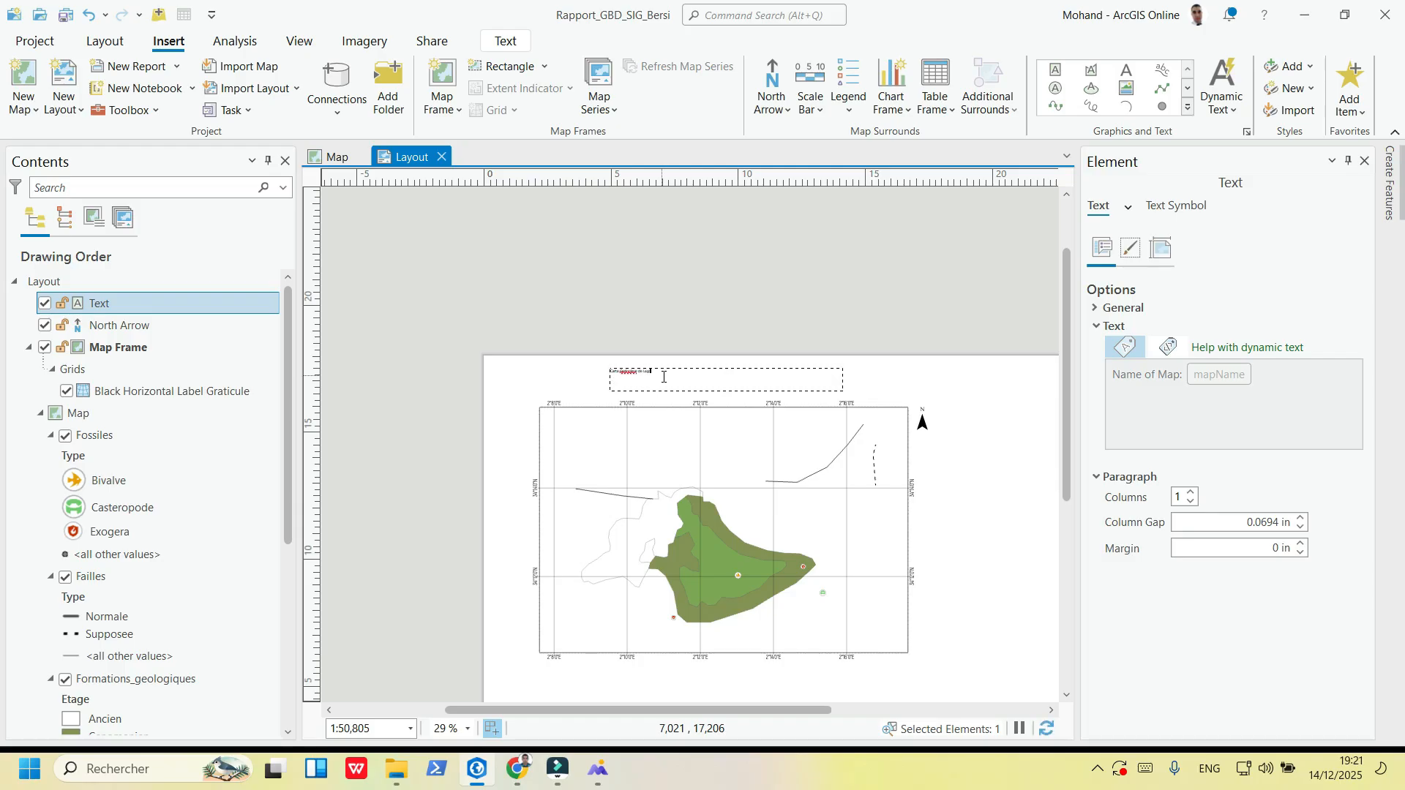
pyautogui.click(910, 383)
pyautogui.click(647, 377)
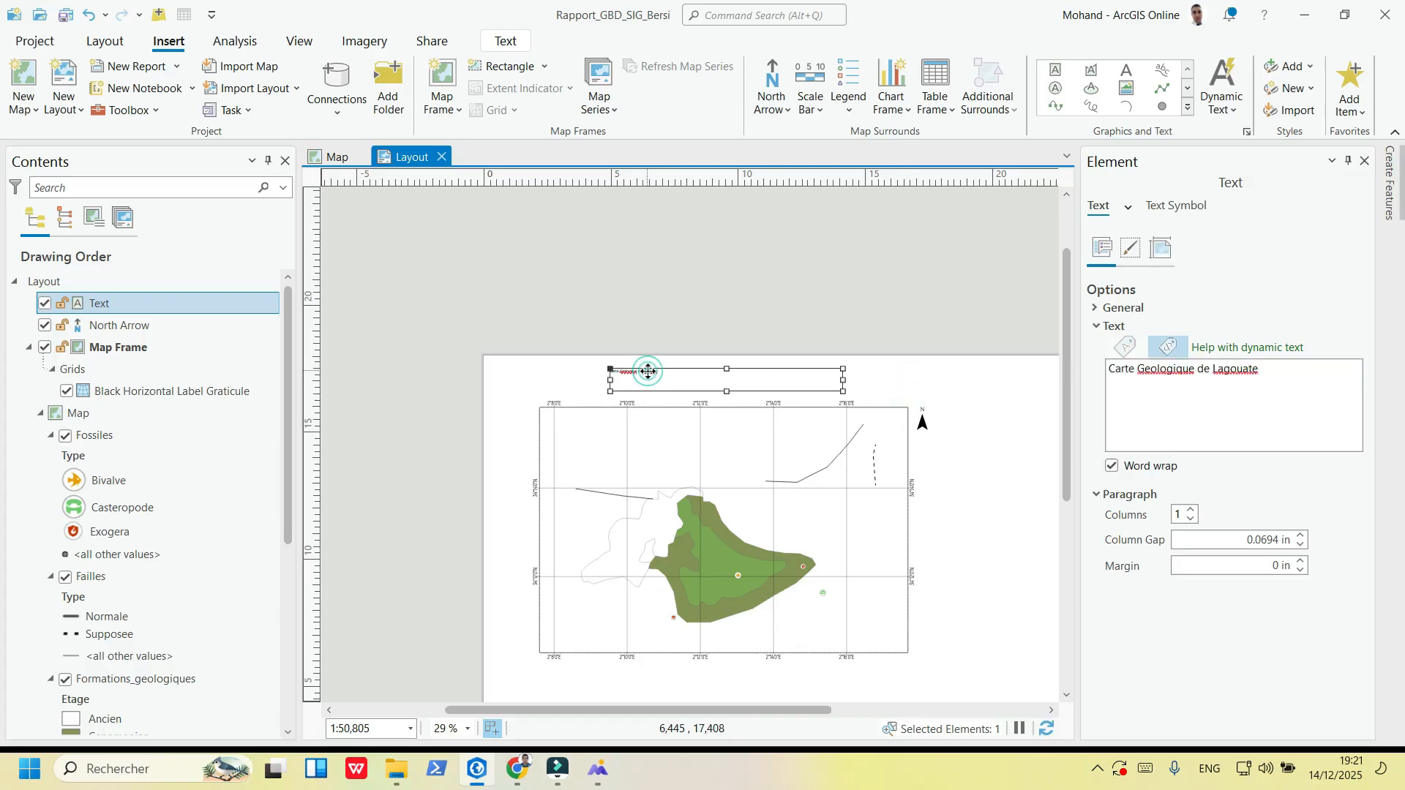
# - Correct the title's misspellings to 'Géologique' and 'Laghouat' using spelling suggestions
pyautogui.click(1184, 370)
pyautogui.rightClick(1168, 369)
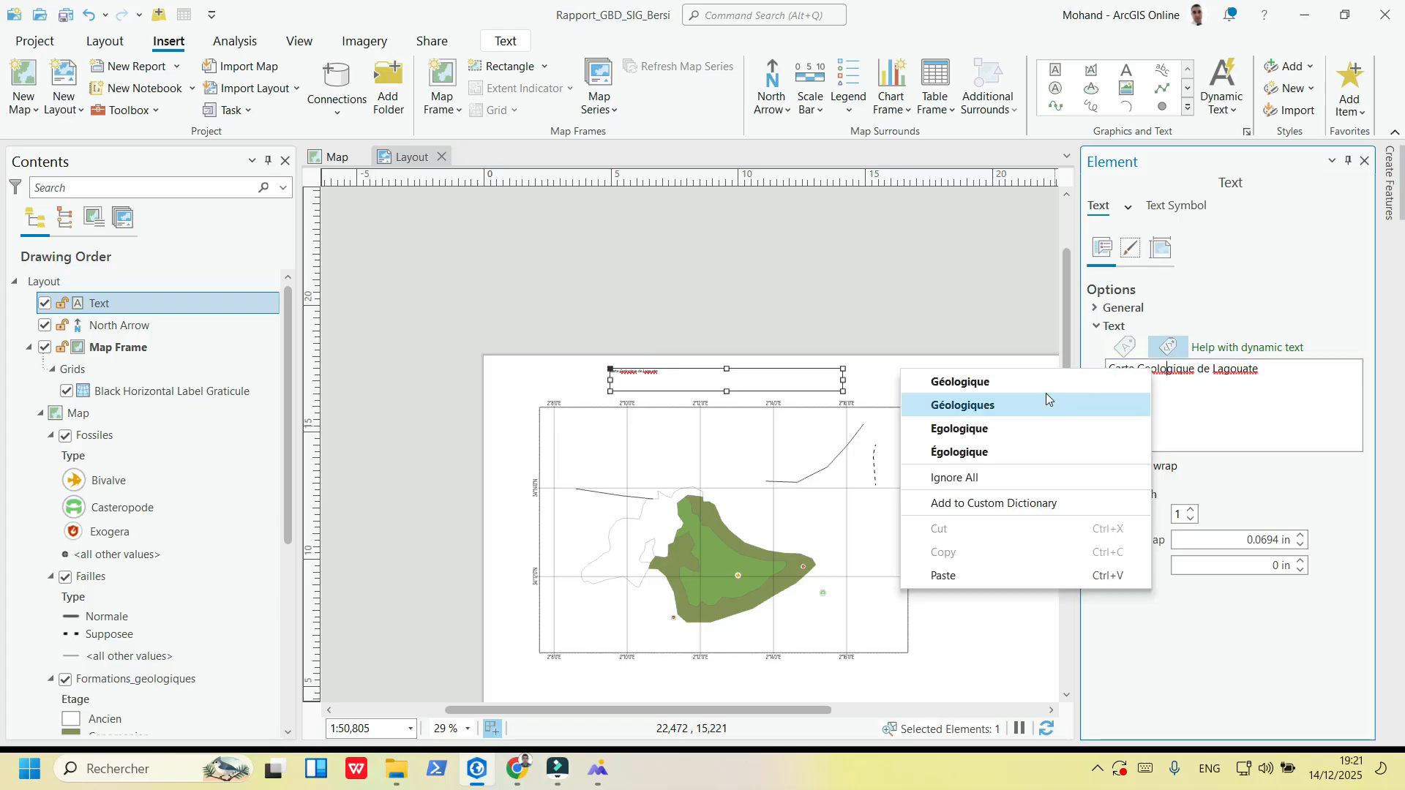
pyautogui.click(1022, 378)
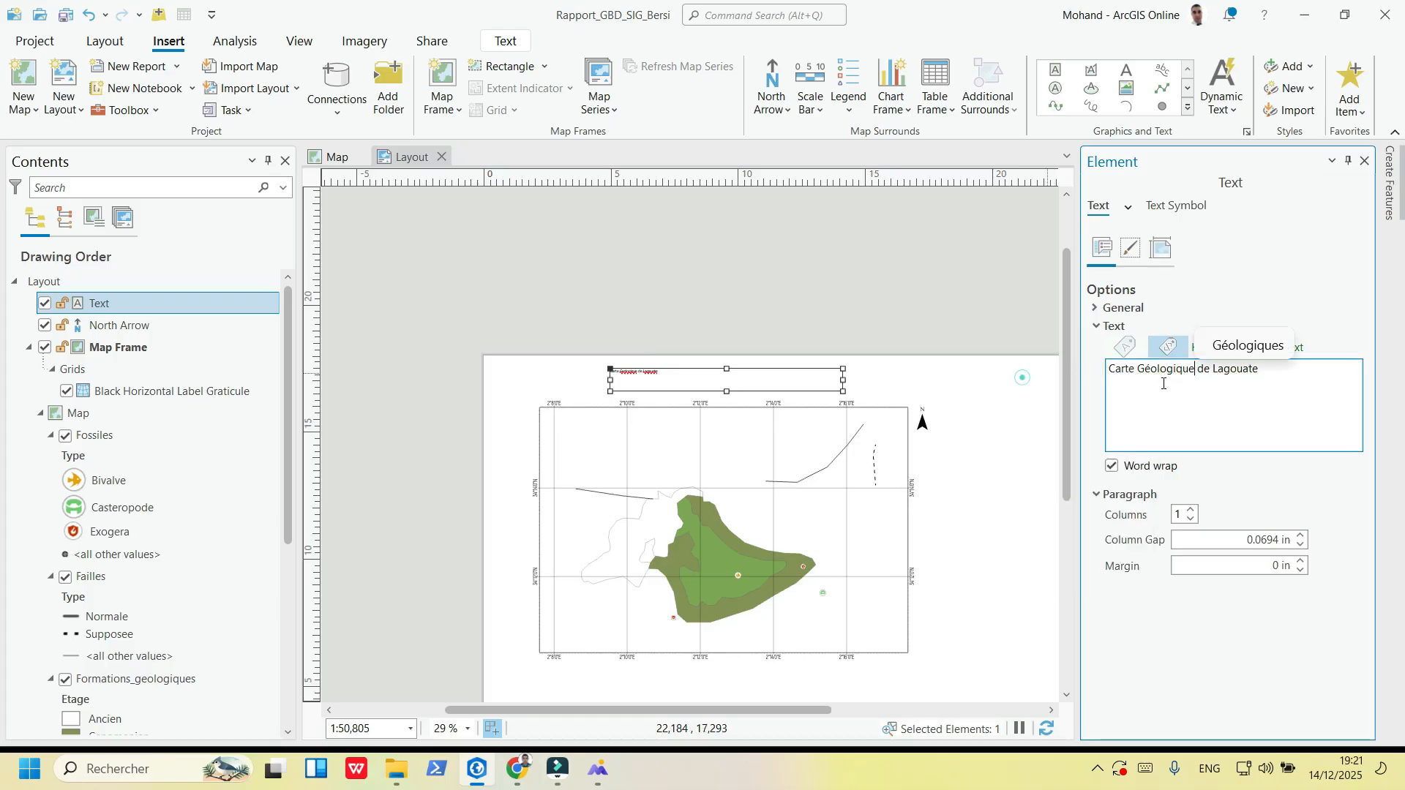
pyautogui.click(1238, 371)
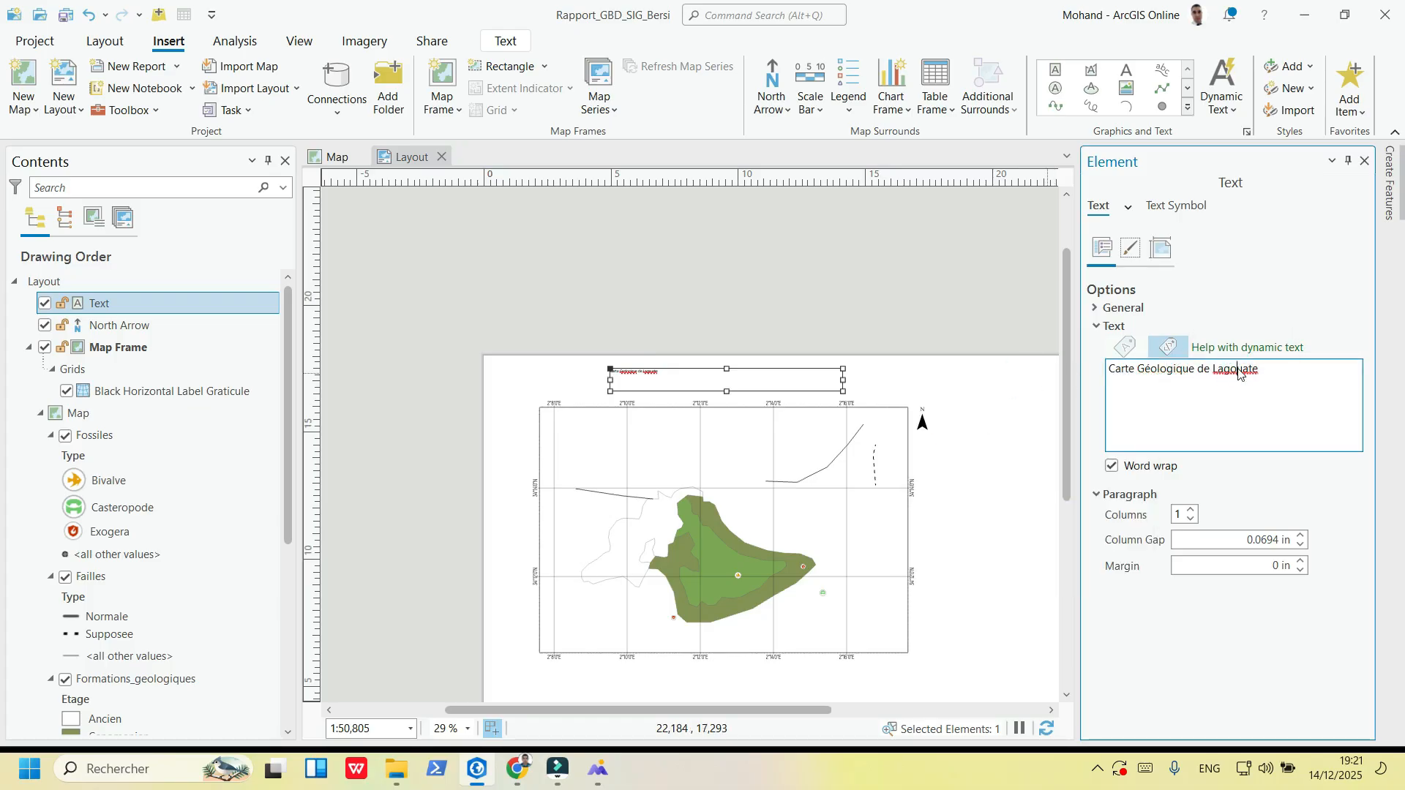
pyautogui.rightClick(1238, 372)
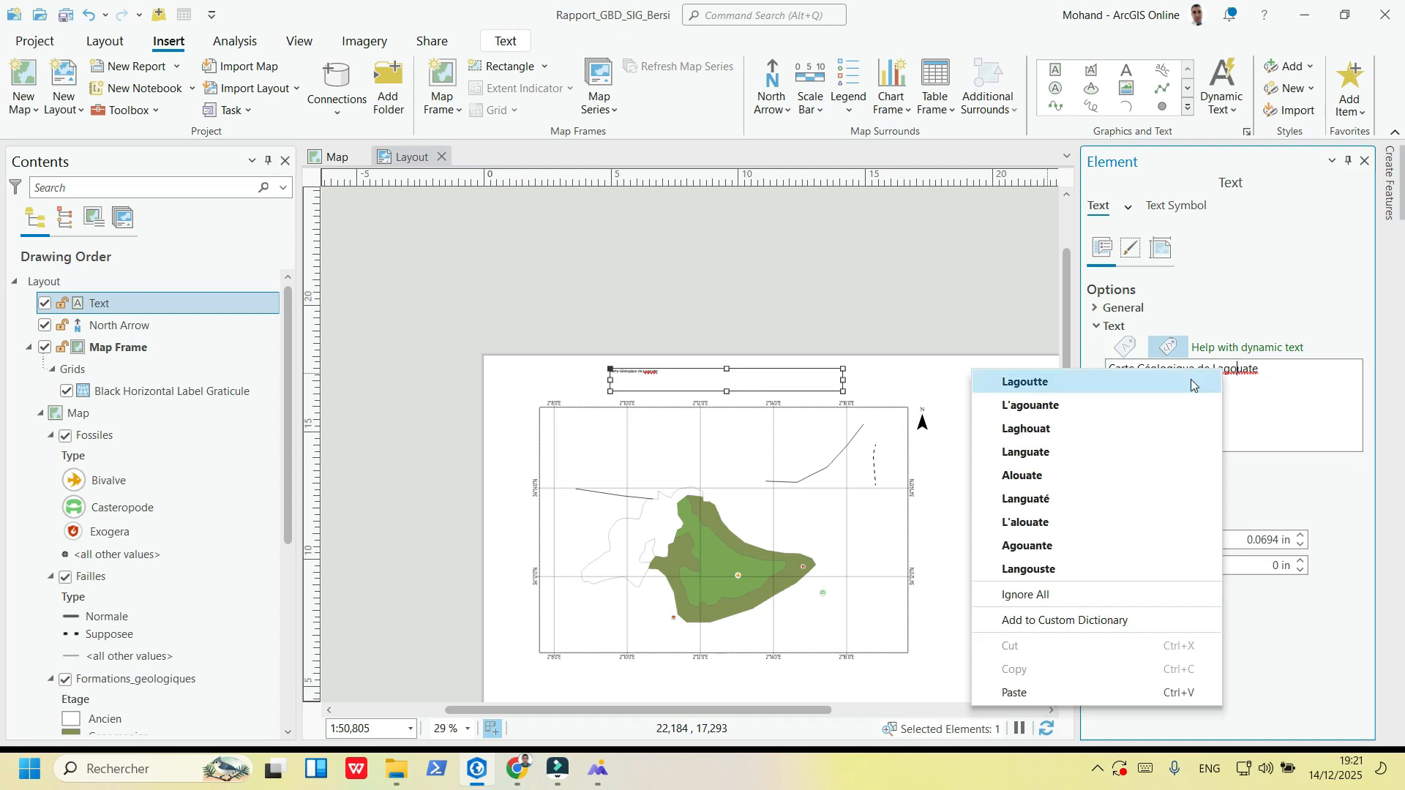
pyautogui.click(1243, 388)
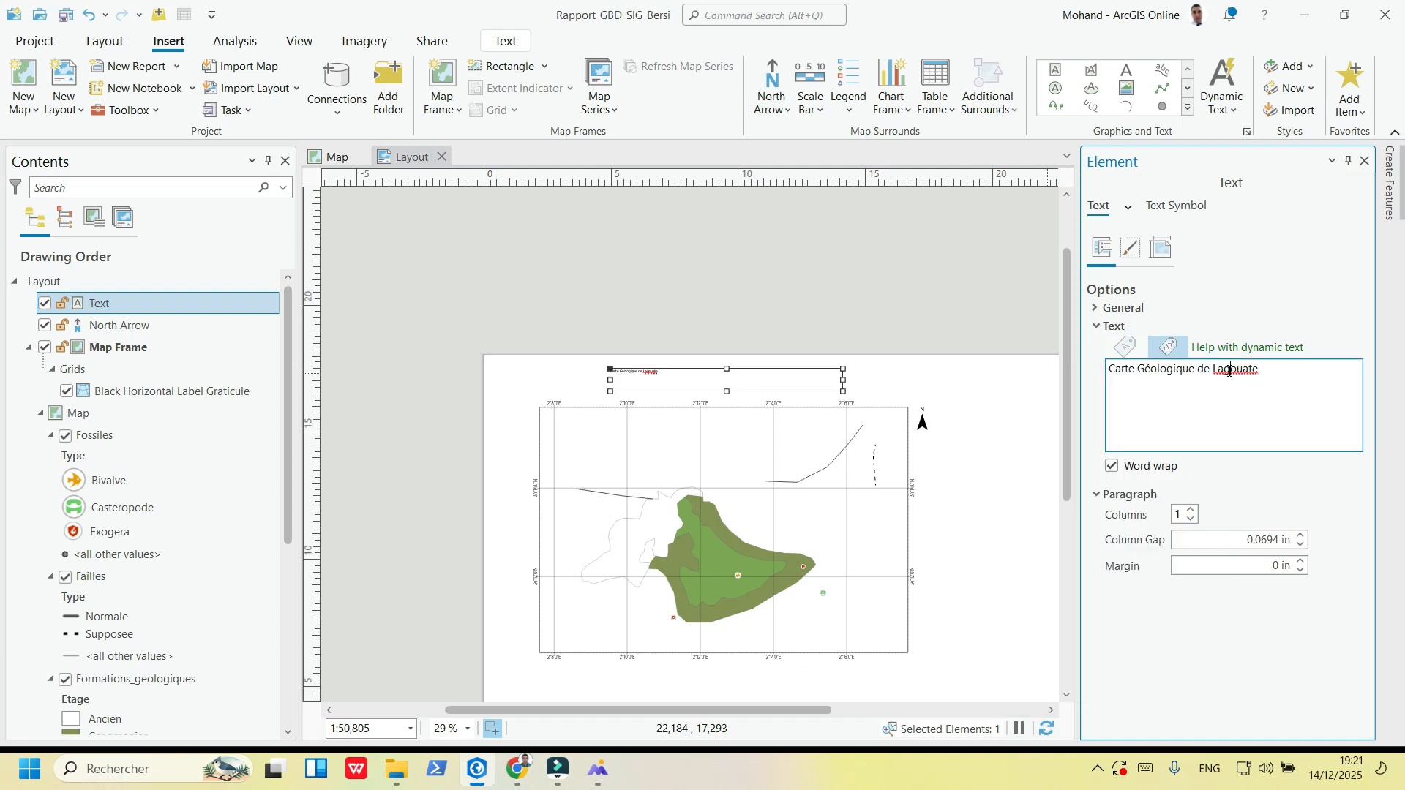
pyautogui.rightClick(1229, 370)
pyautogui.click(1035, 429)
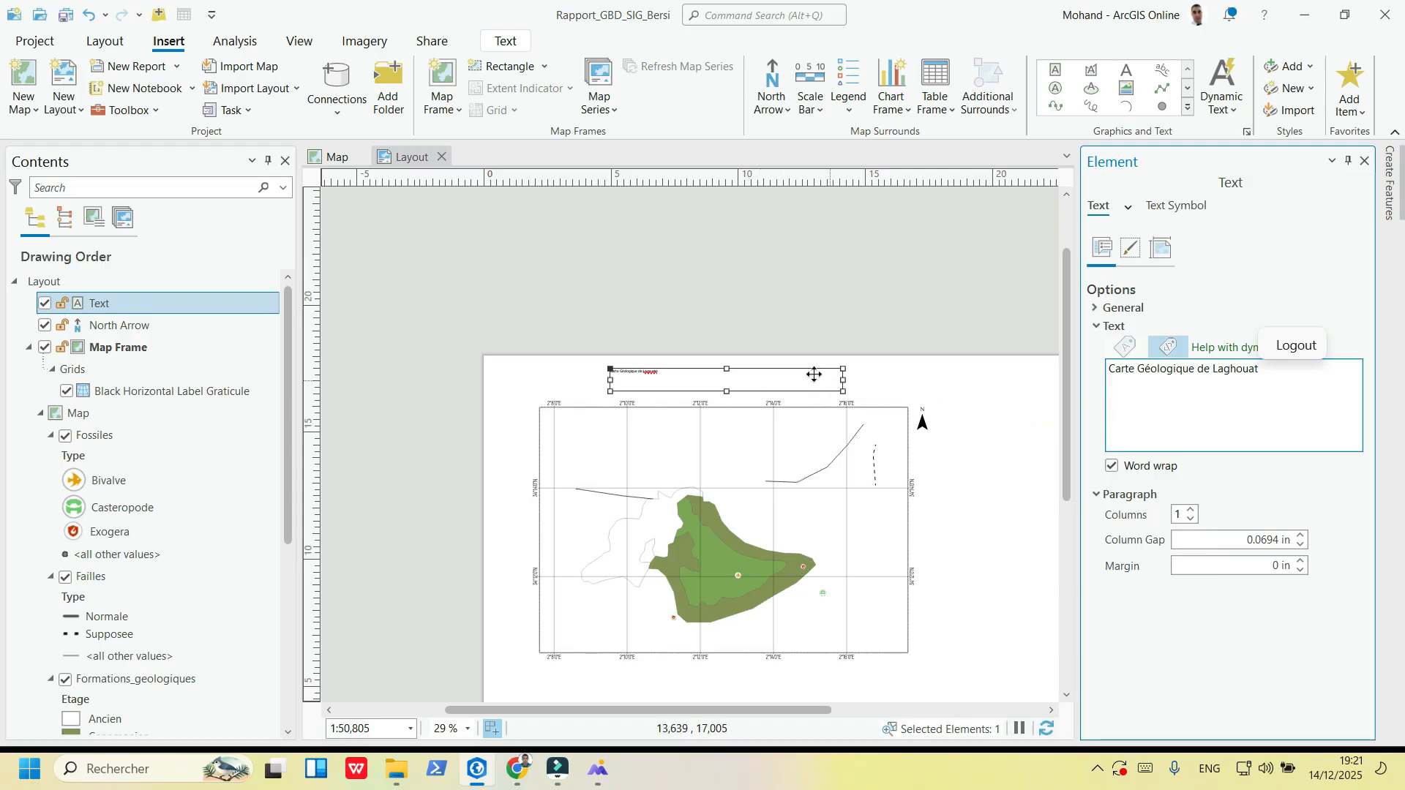
pyautogui.click(934, 390)
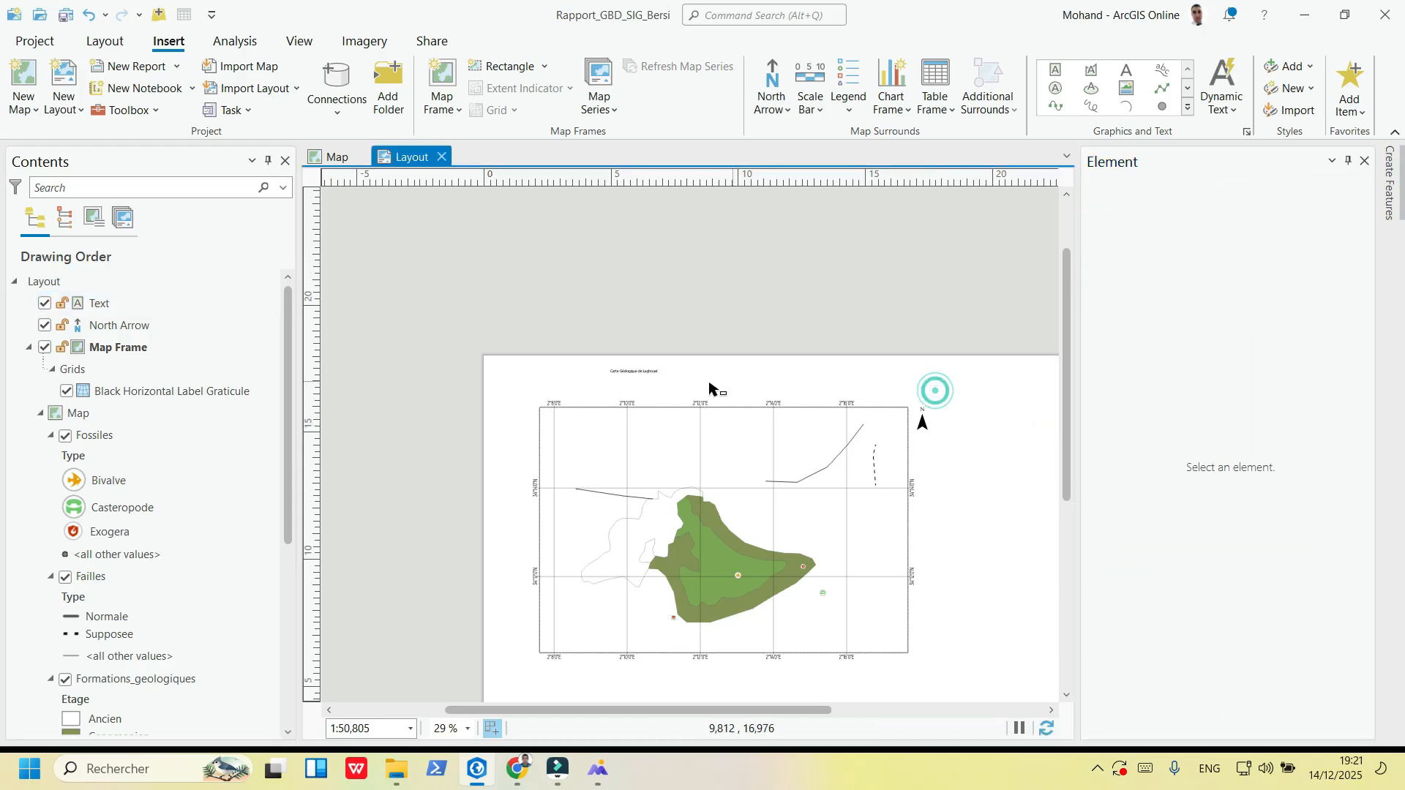
pyautogui.click(634, 369)
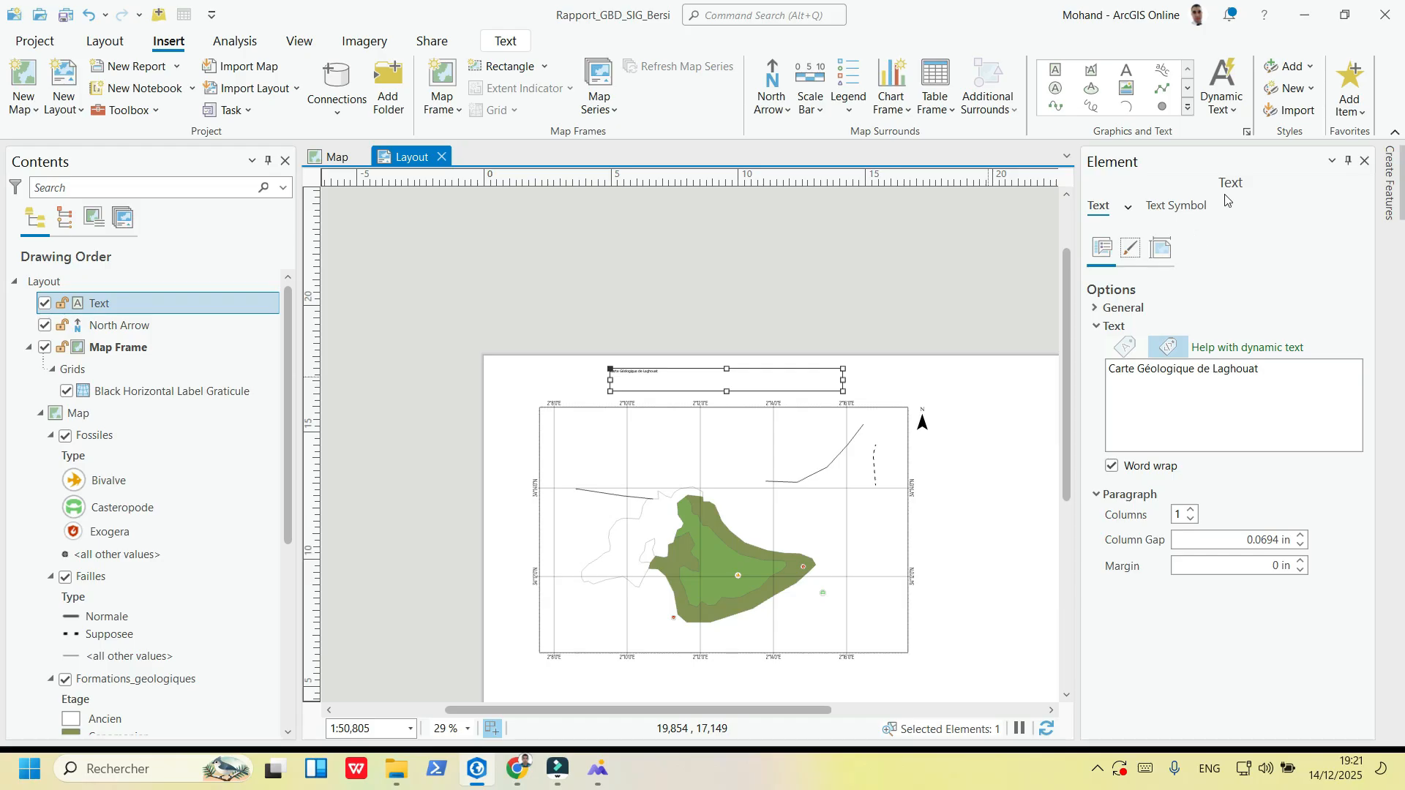
pyautogui.click(1176, 208)
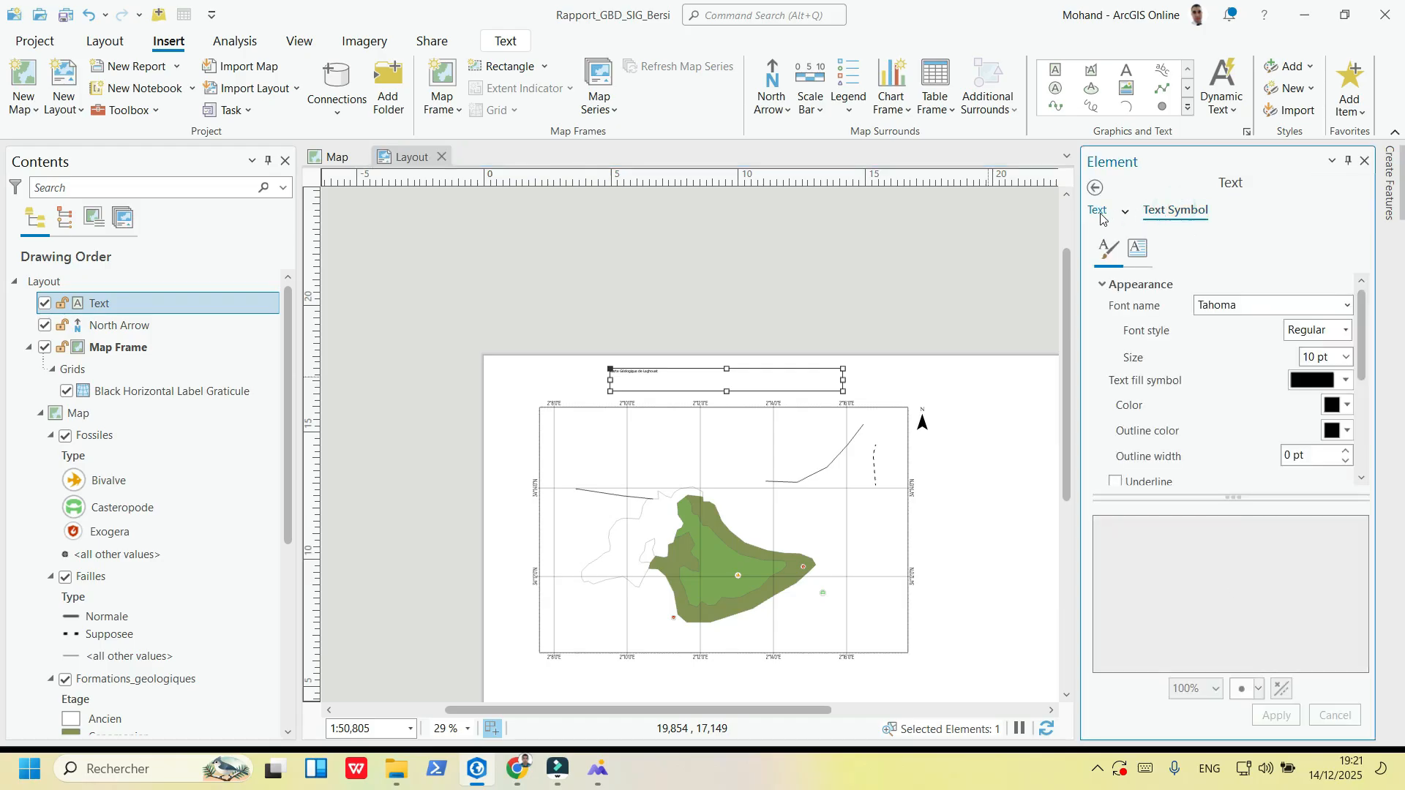
# - Set the title font to Akrobat with Bold style
pyautogui.click(1349, 310)
pyautogui.scroll(10, 1173, 410)
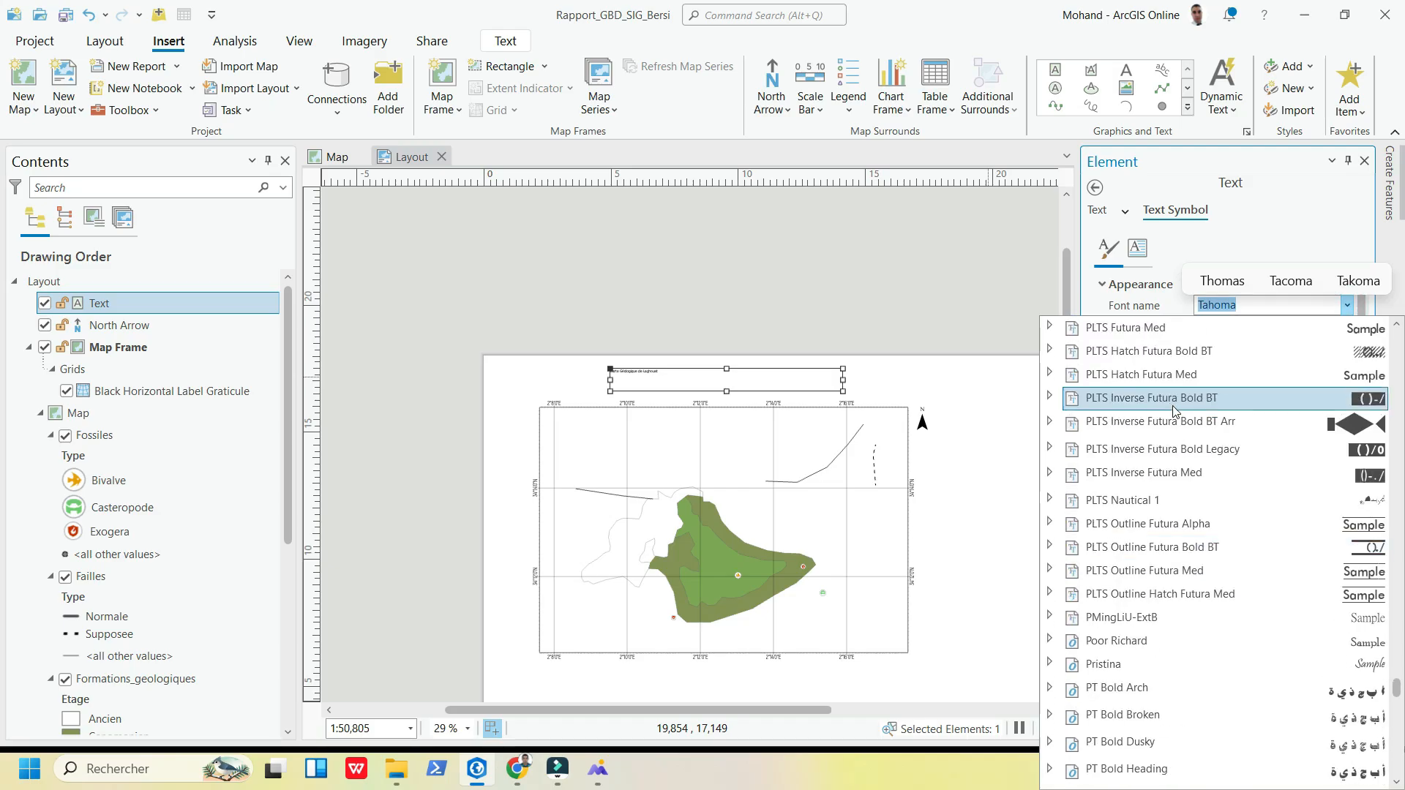
pyautogui.write('Abel')
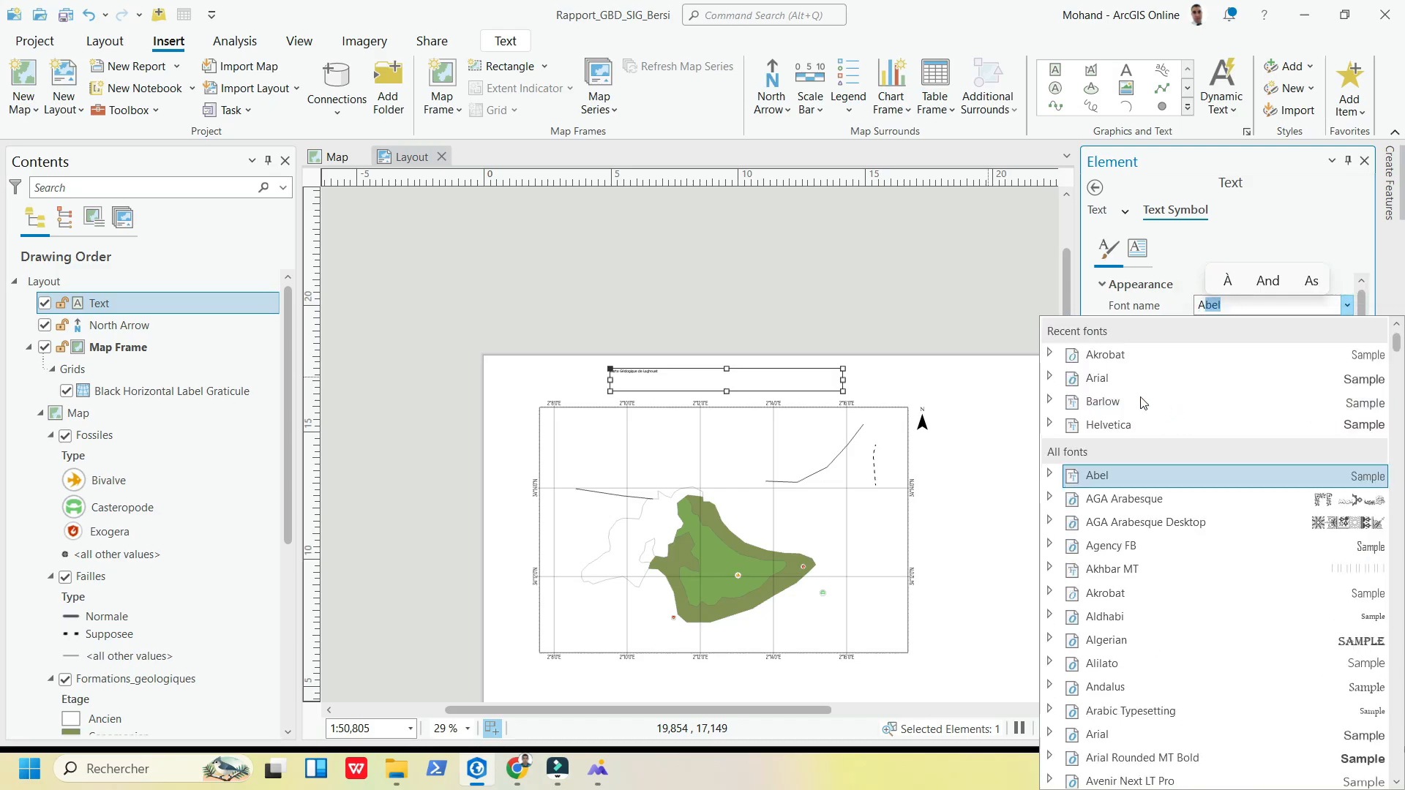
pyautogui.click(1127, 354)
pyautogui.click(1342, 333)
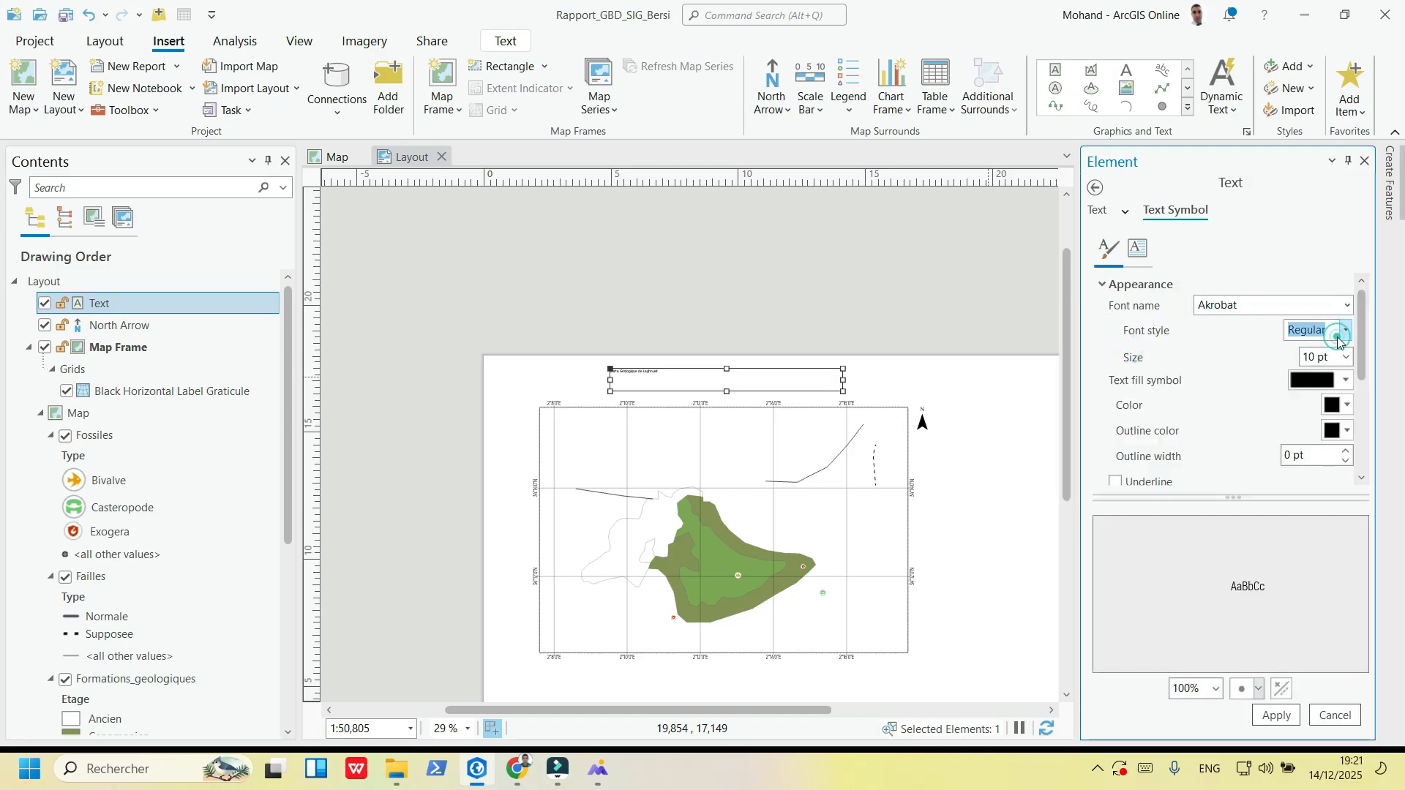
pyautogui.click(1343, 331)
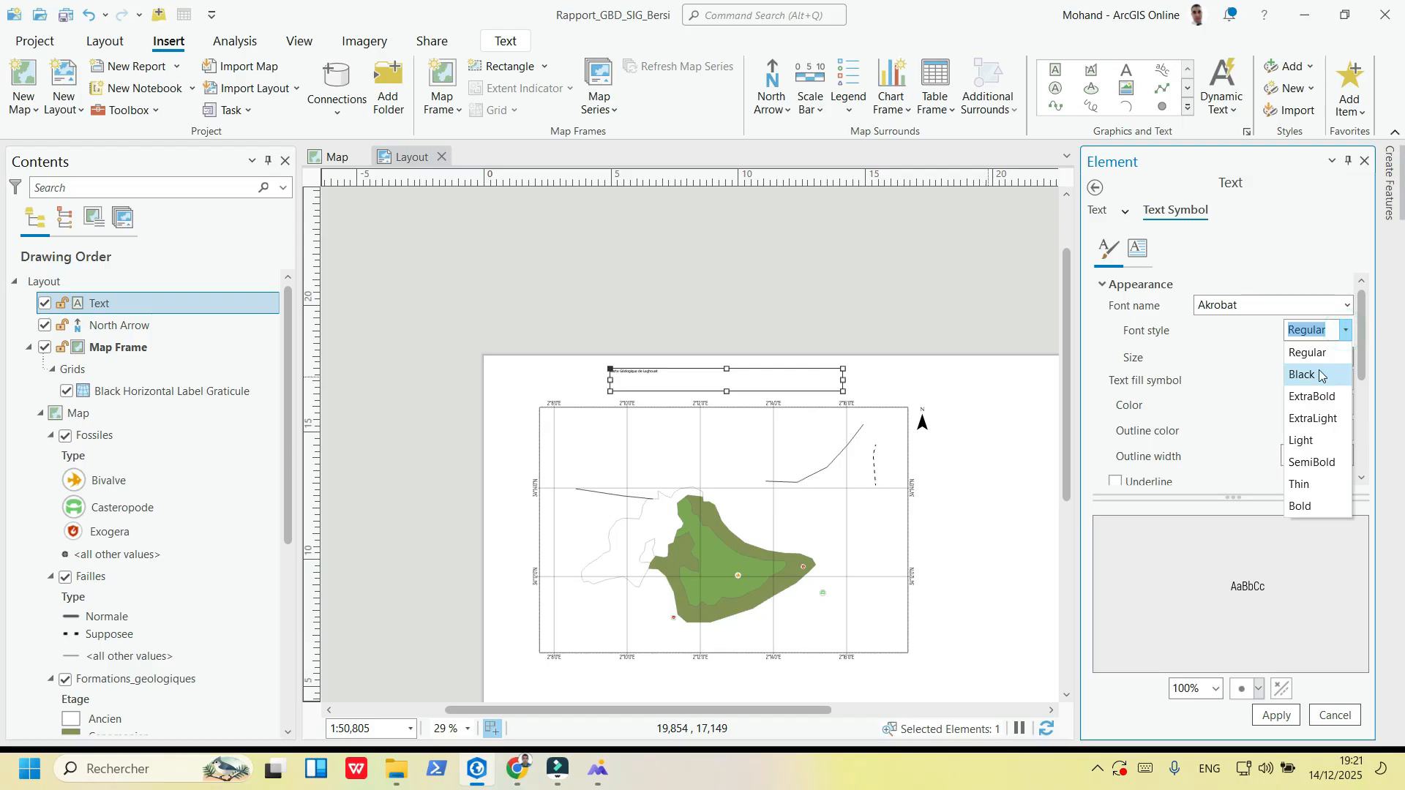
pyautogui.click(1317, 505)
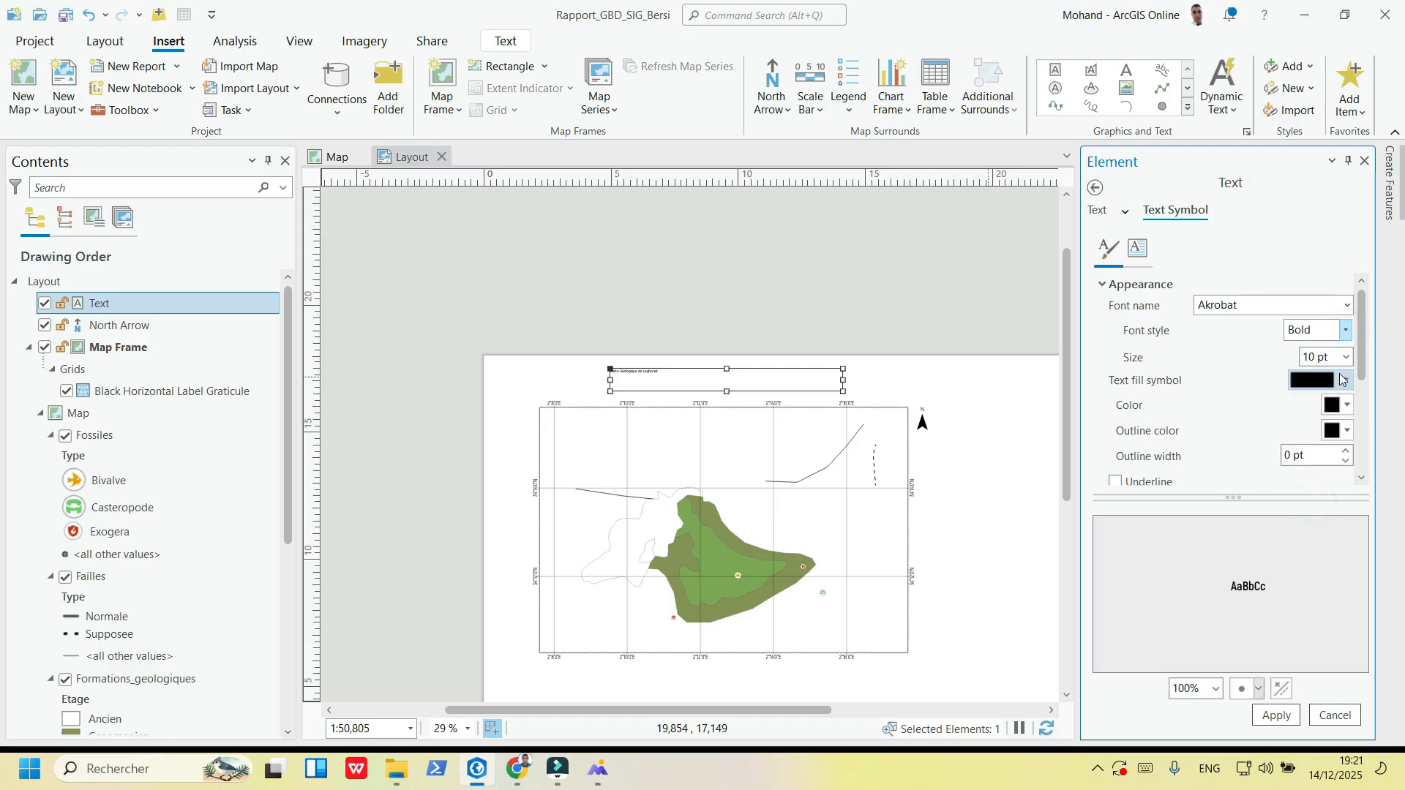
# - Size the title at 48 pt, after trying 36 pt and 72 pt
pyautogui.click(1345, 357)
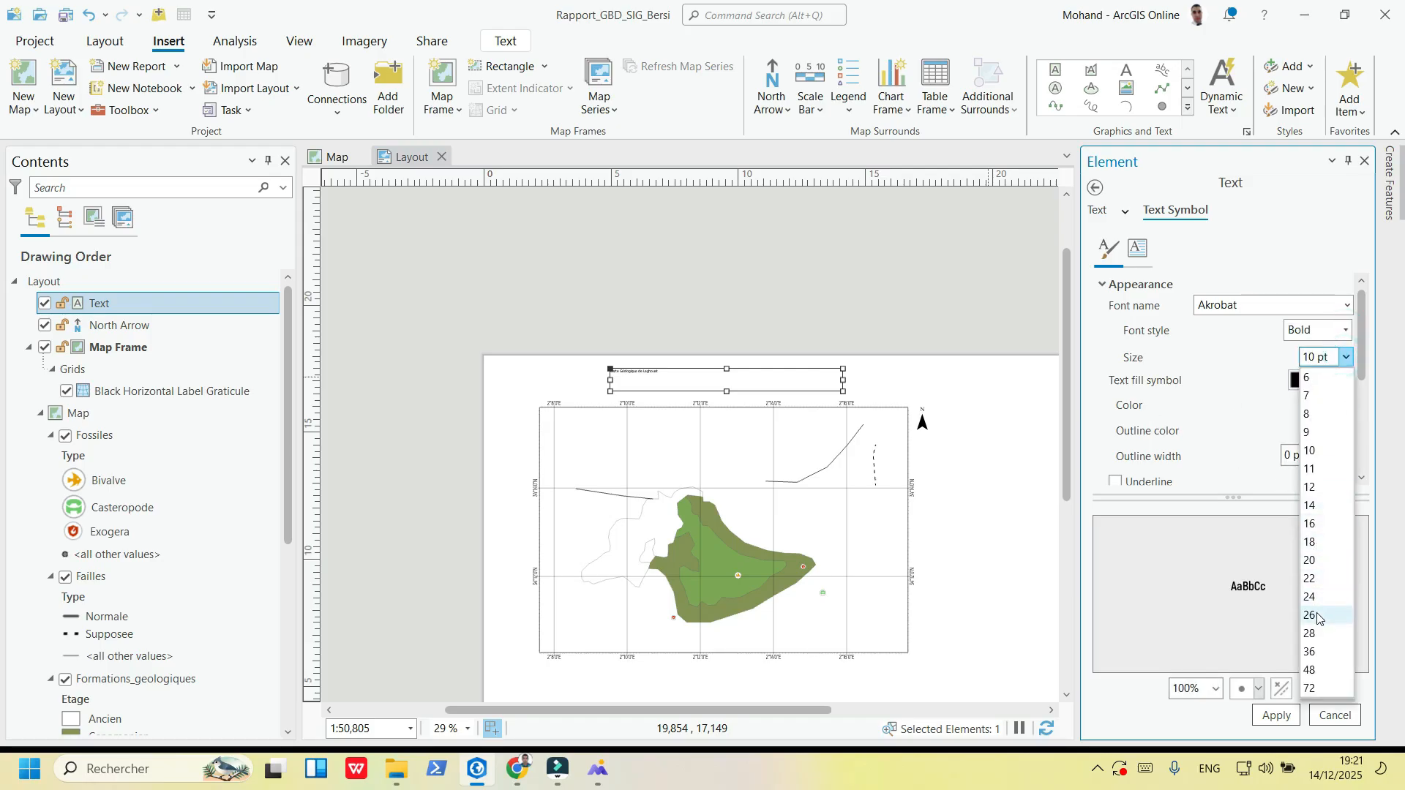
pyautogui.click(1311, 651)
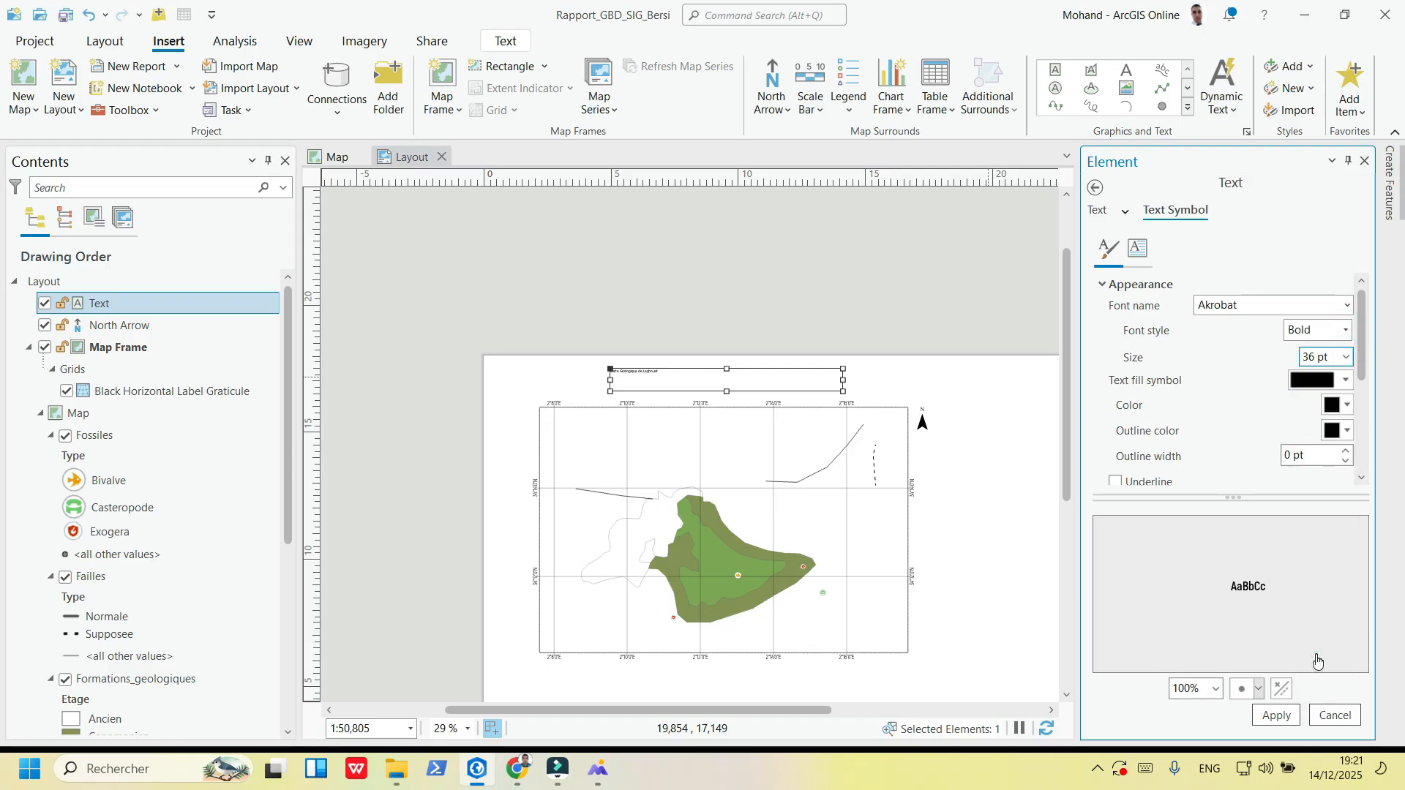
pyautogui.click(1276, 718)
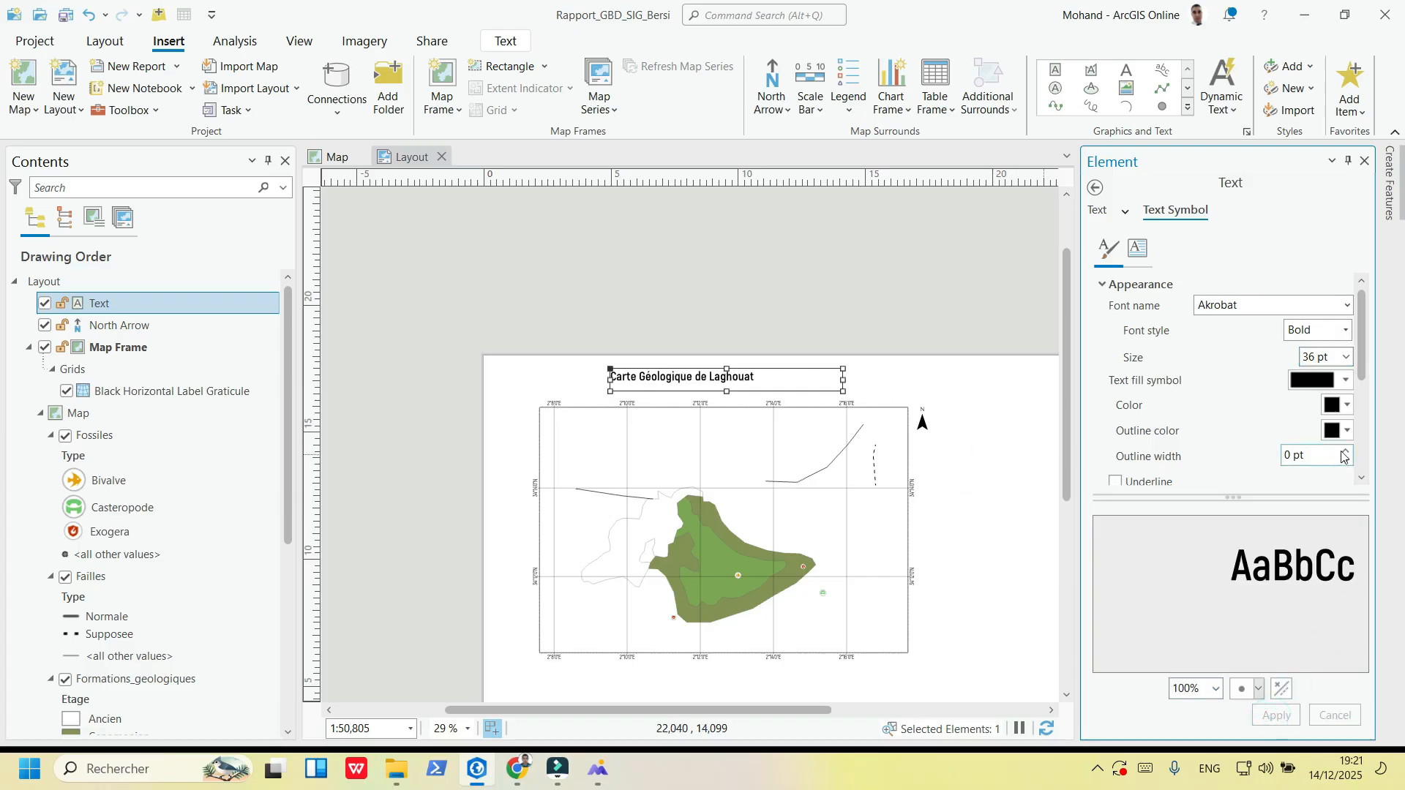
pyautogui.click(1346, 358)
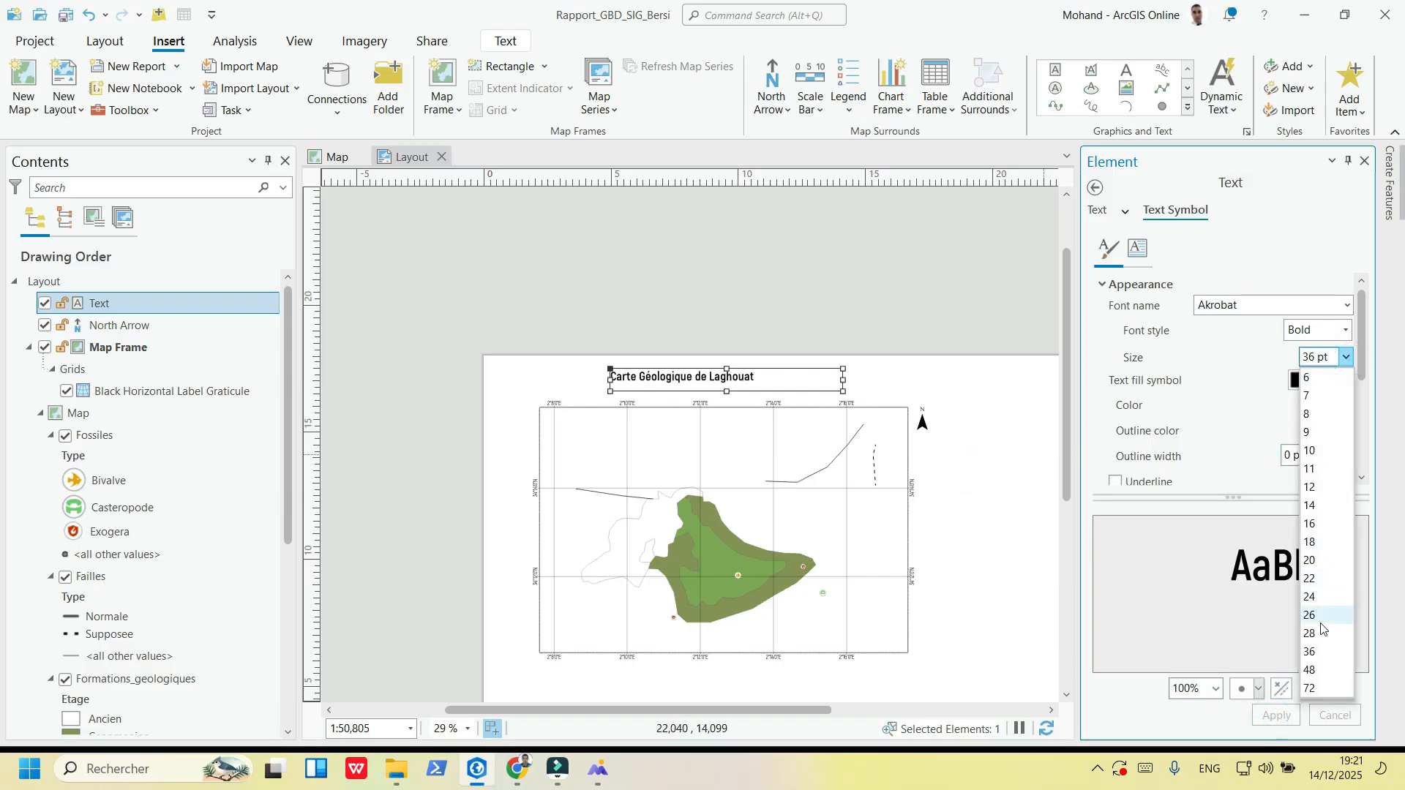
pyautogui.click(1332, 691)
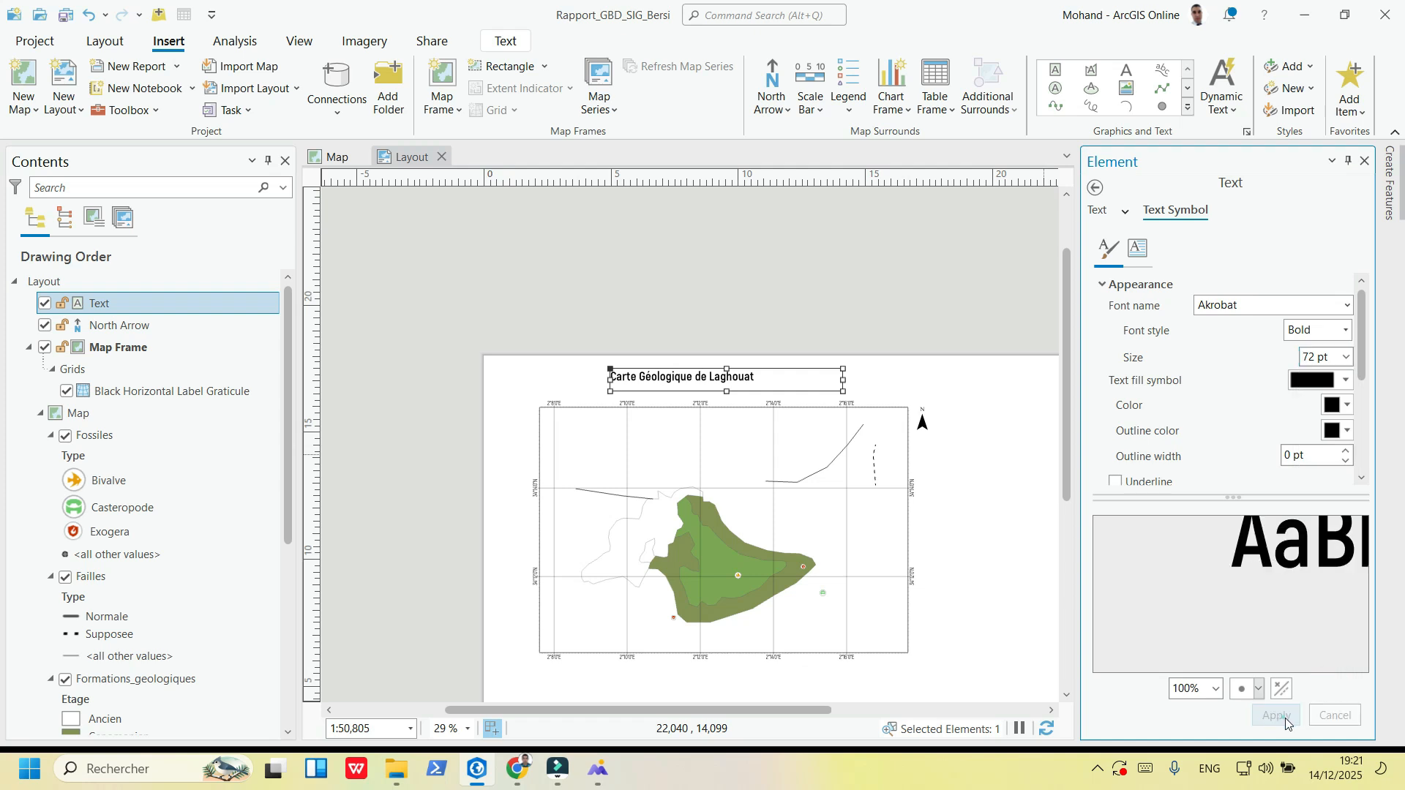
pyautogui.click(1277, 716)
pyautogui.click(1346, 357)
pyautogui.click(1321, 671)
pyautogui.click(1278, 716)
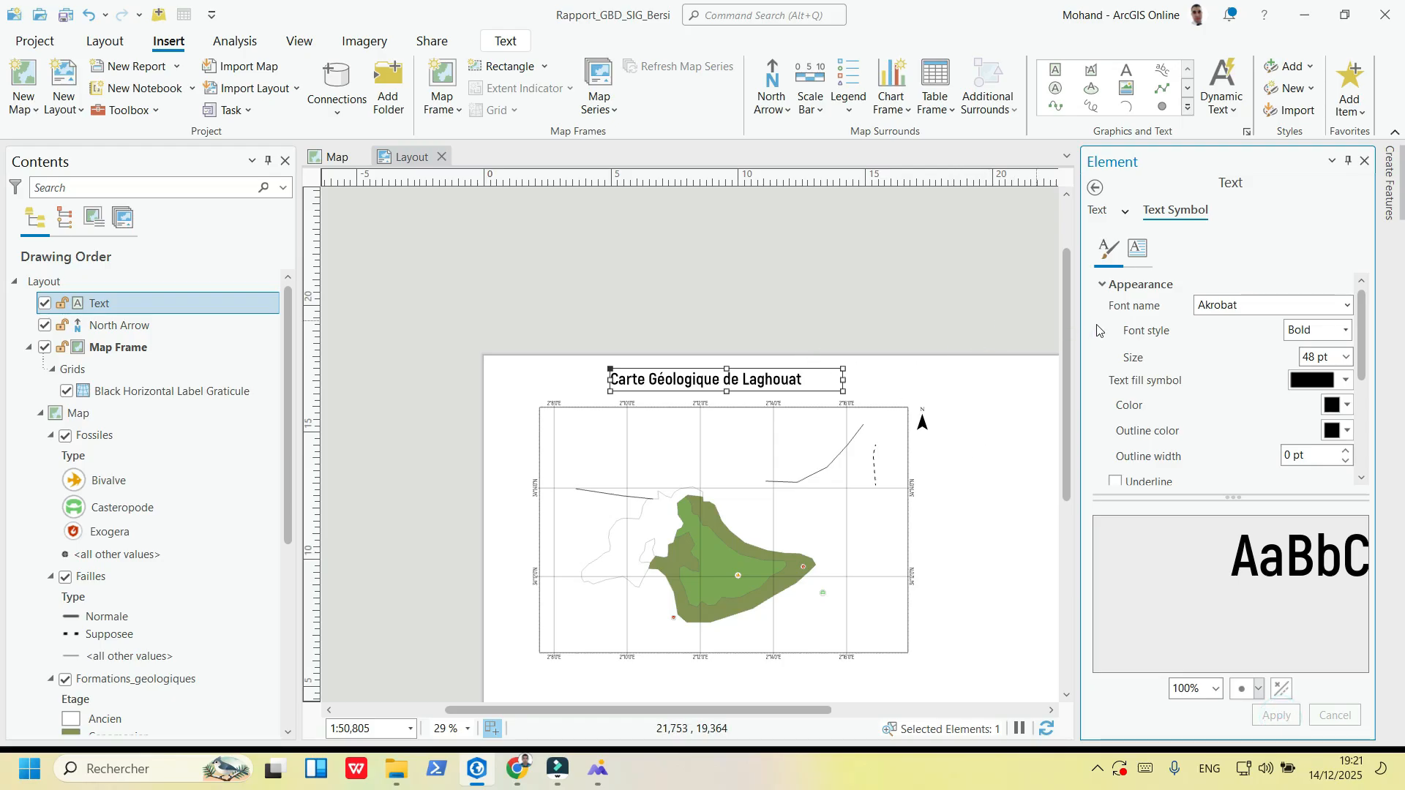
# - Move the title to centre it over the map, then close the element settings
pyautogui.click(933, 255)
pyautogui.click(727, 380)
pyautogui.moveTo(746, 376); pyautogui.dragTo(763, 376)
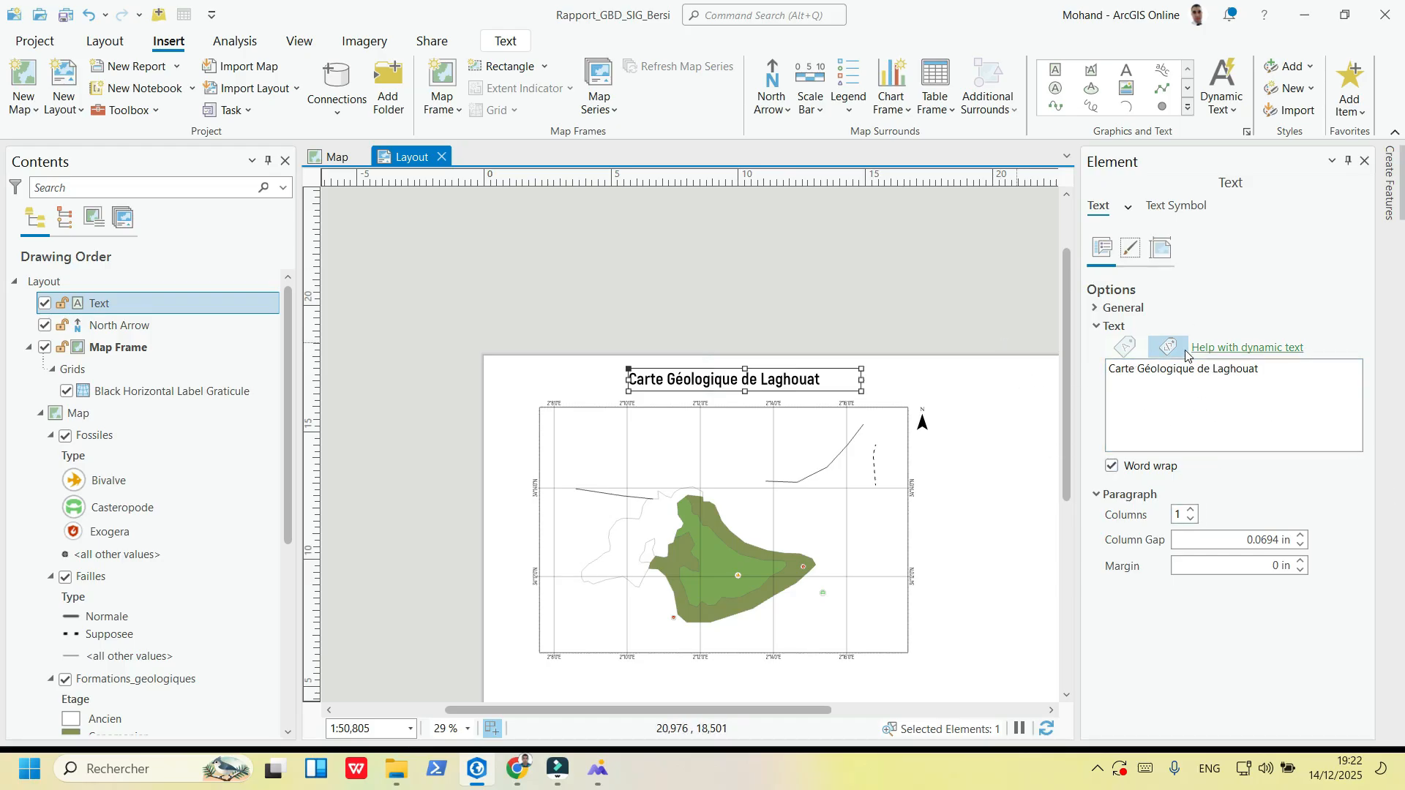
pyautogui.click(1126, 250)
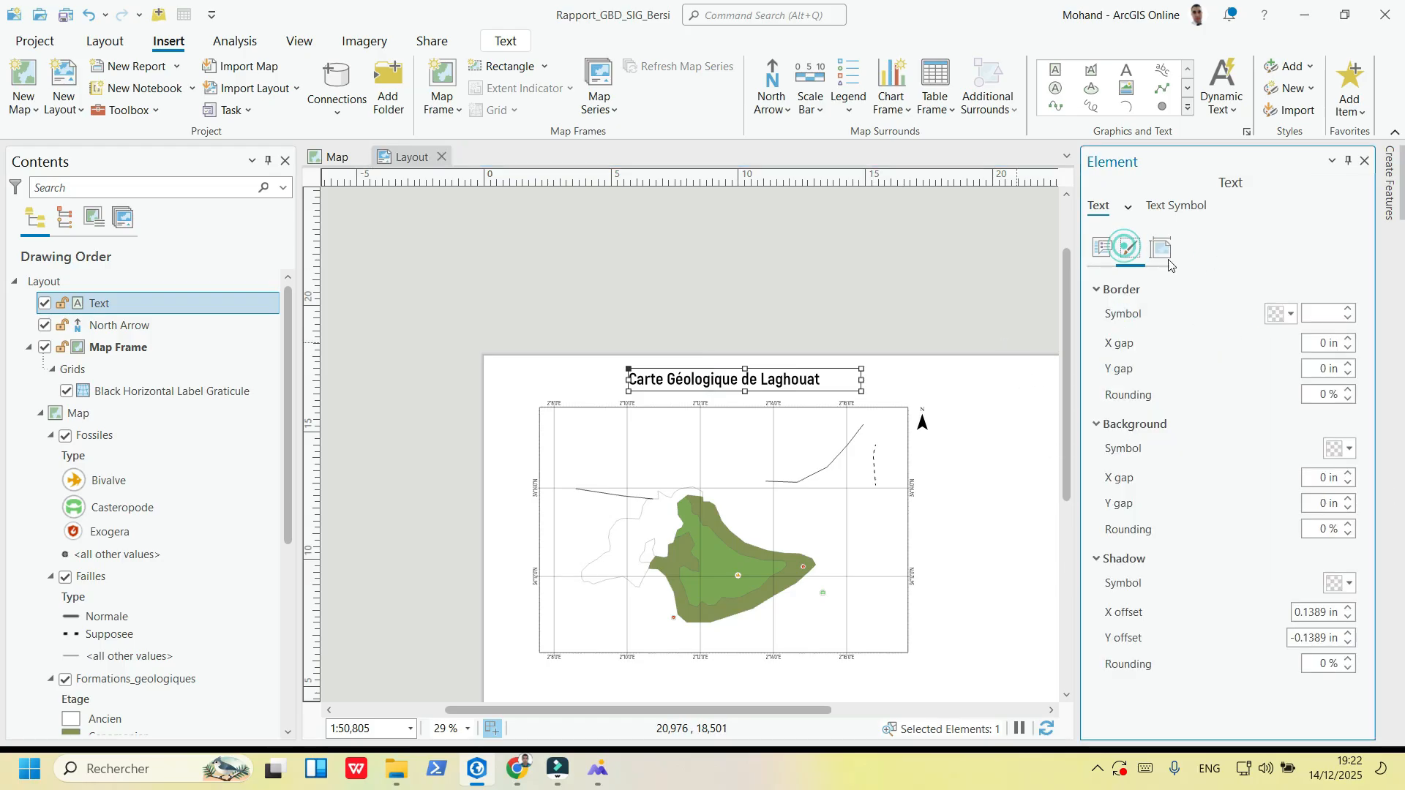
pyautogui.click(1100, 250)
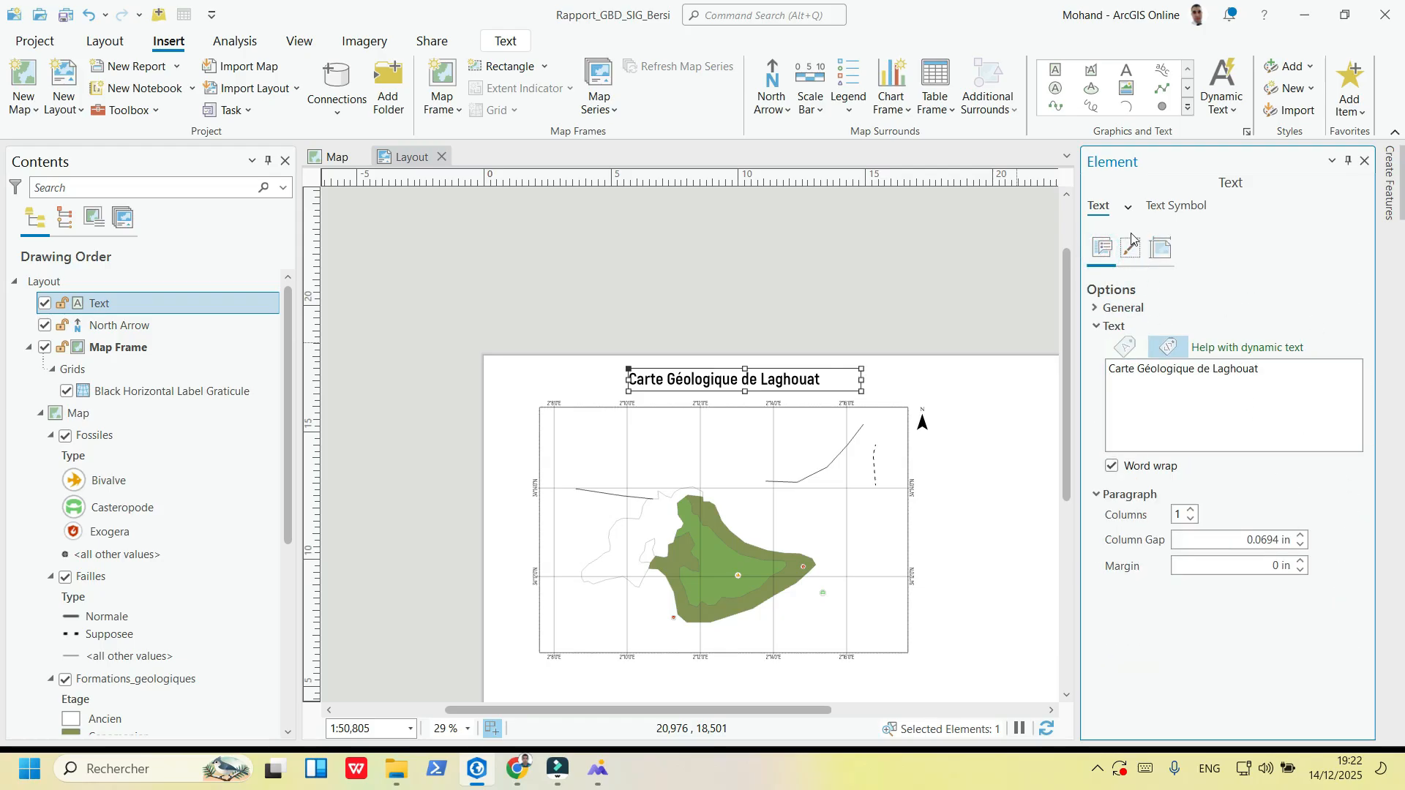
pyautogui.click(1365, 161)
pyautogui.click(1065, 311)
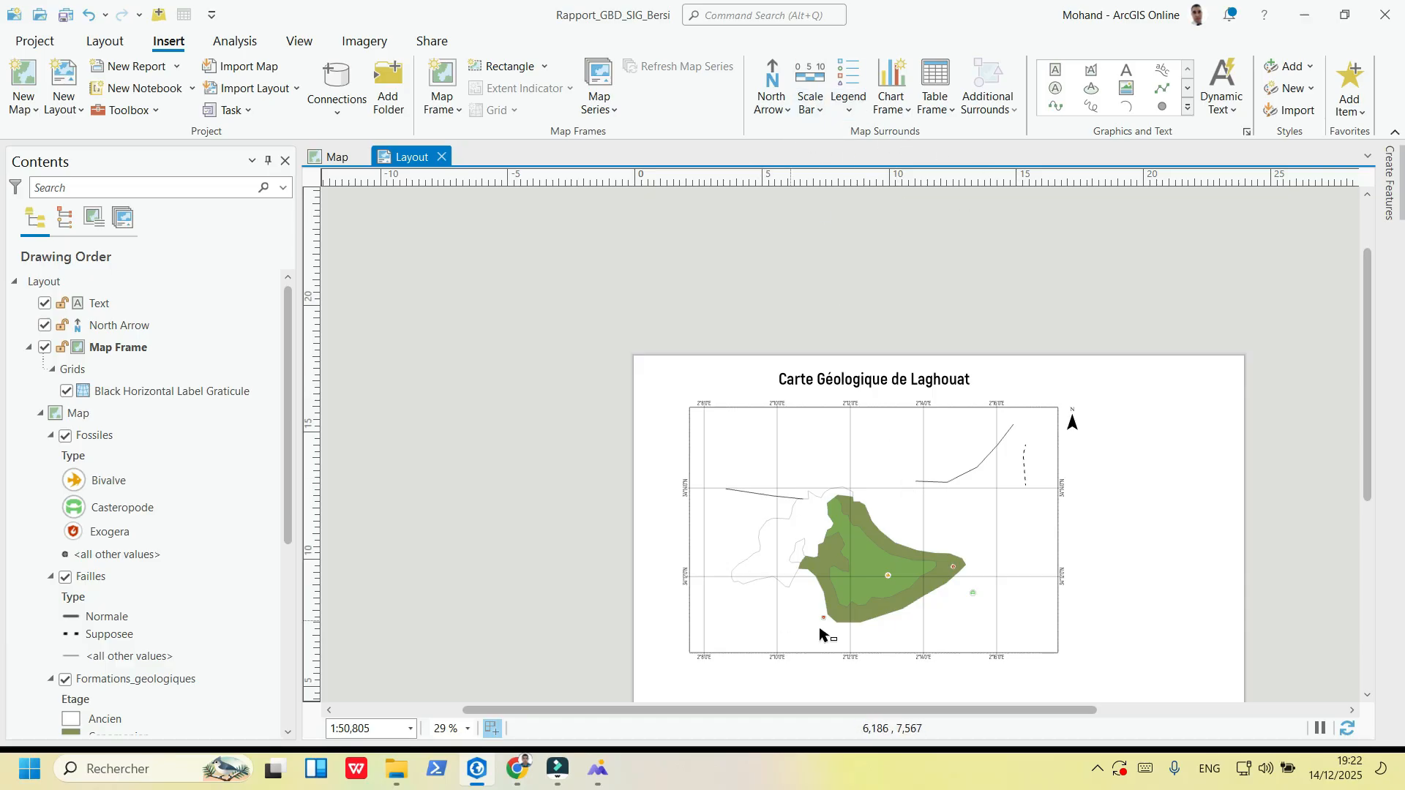
# - Draw a hollow metric scale bar beneath the map frame and nudge it right
pyautogui.click(810, 91)
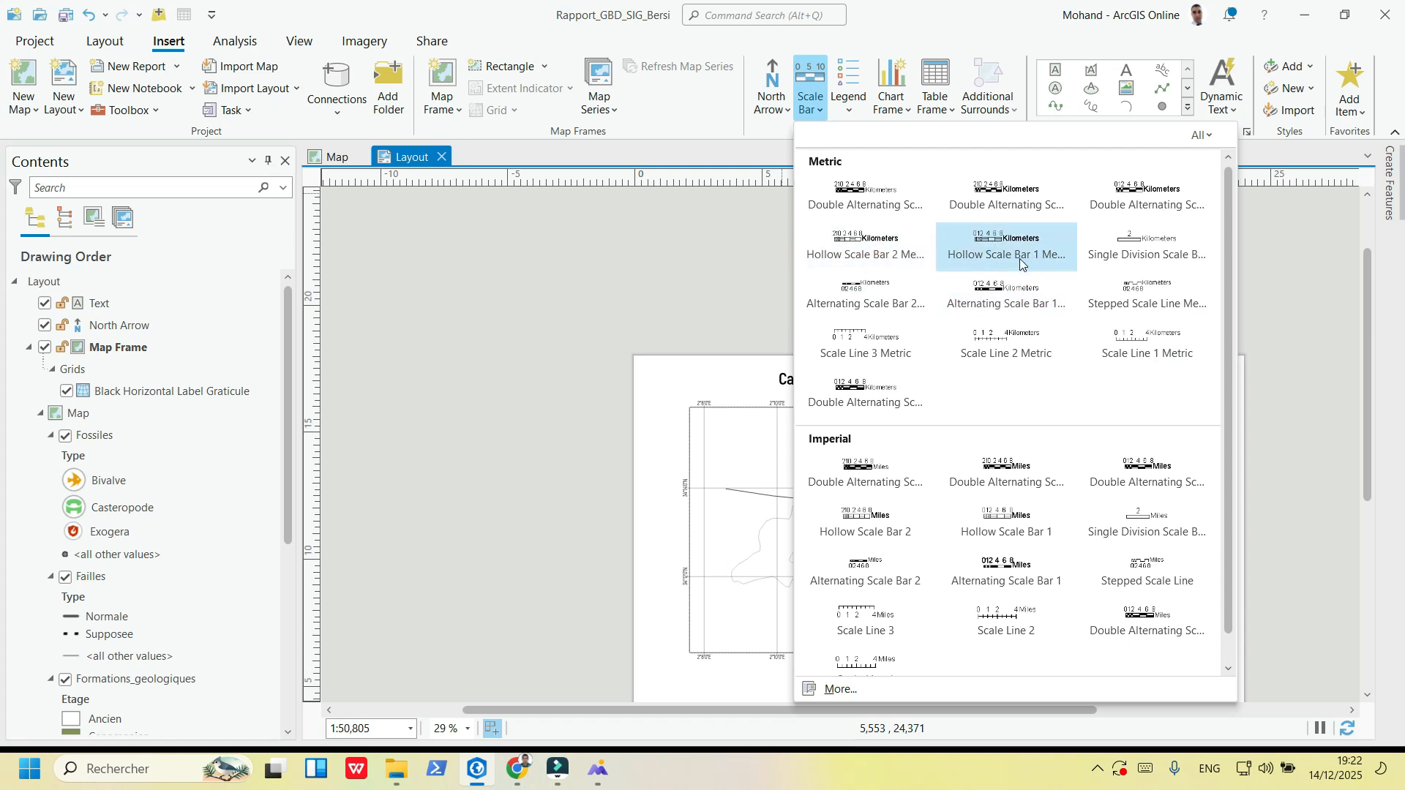
pyautogui.click(856, 244)
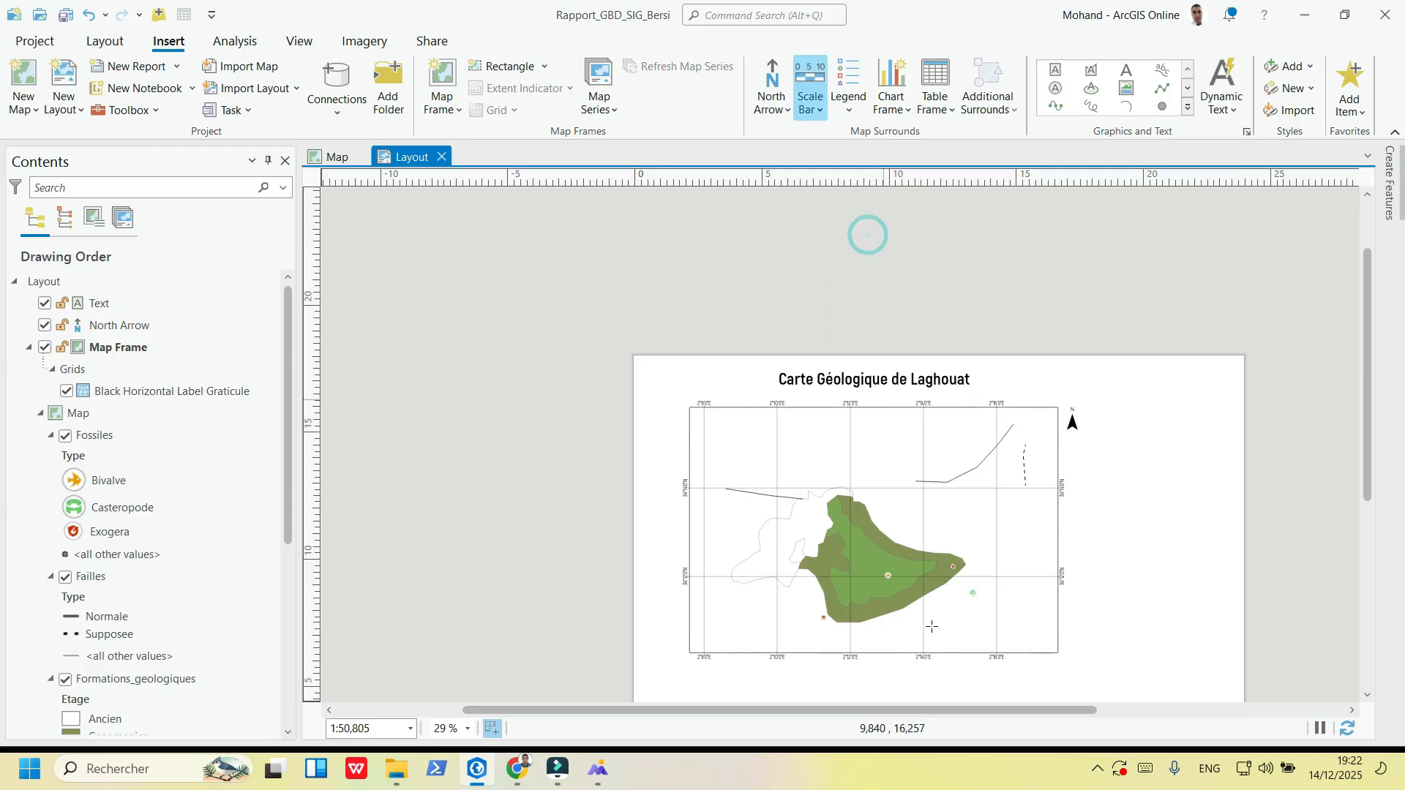
pyautogui.moveTo(766, 669); pyautogui.dragTo(968, 688)
pyautogui.moveTo(874, 680); pyautogui.dragTo(896, 678)
pyautogui.scroll(5, 939, 670)
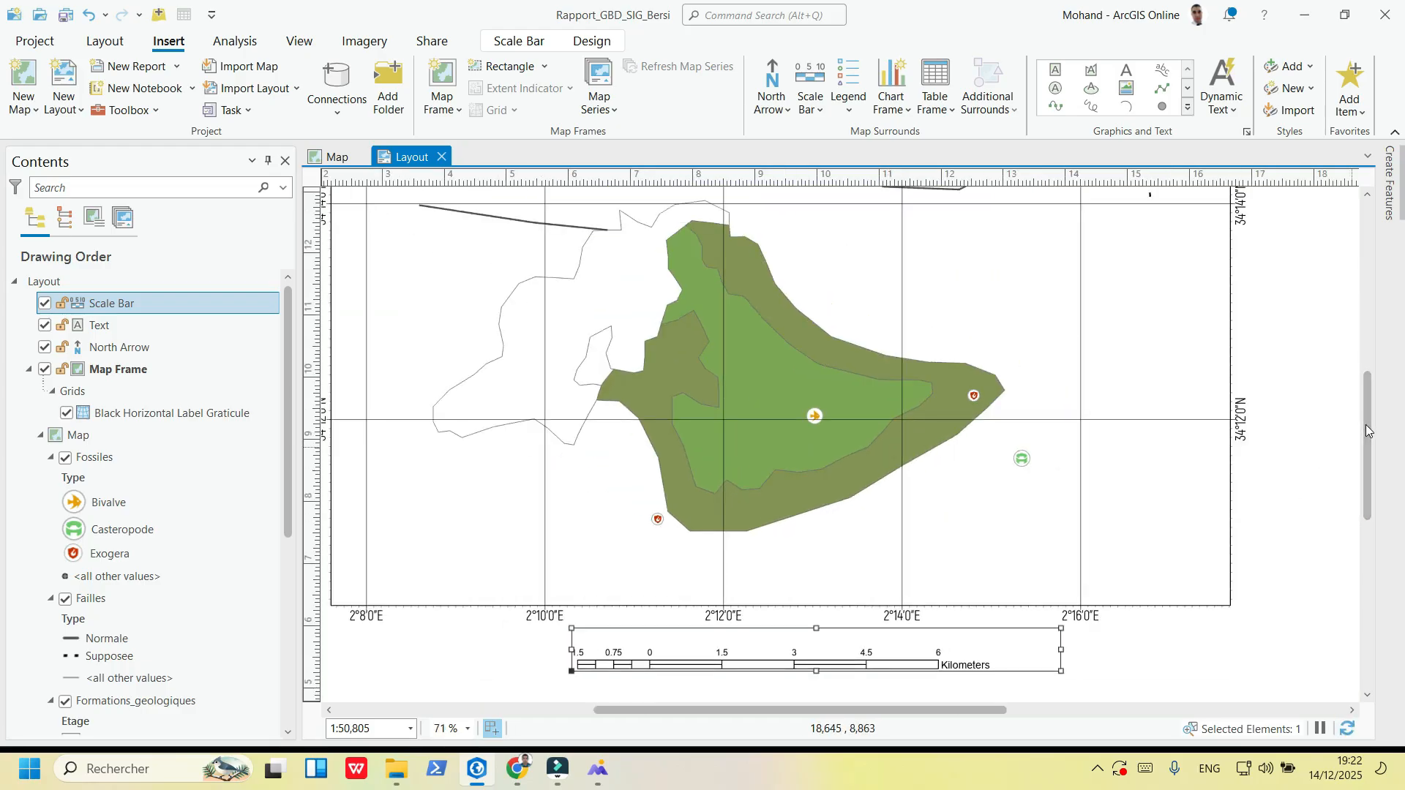
pyautogui.moveTo(1365, 420); pyautogui.dragTo(1365, 516)
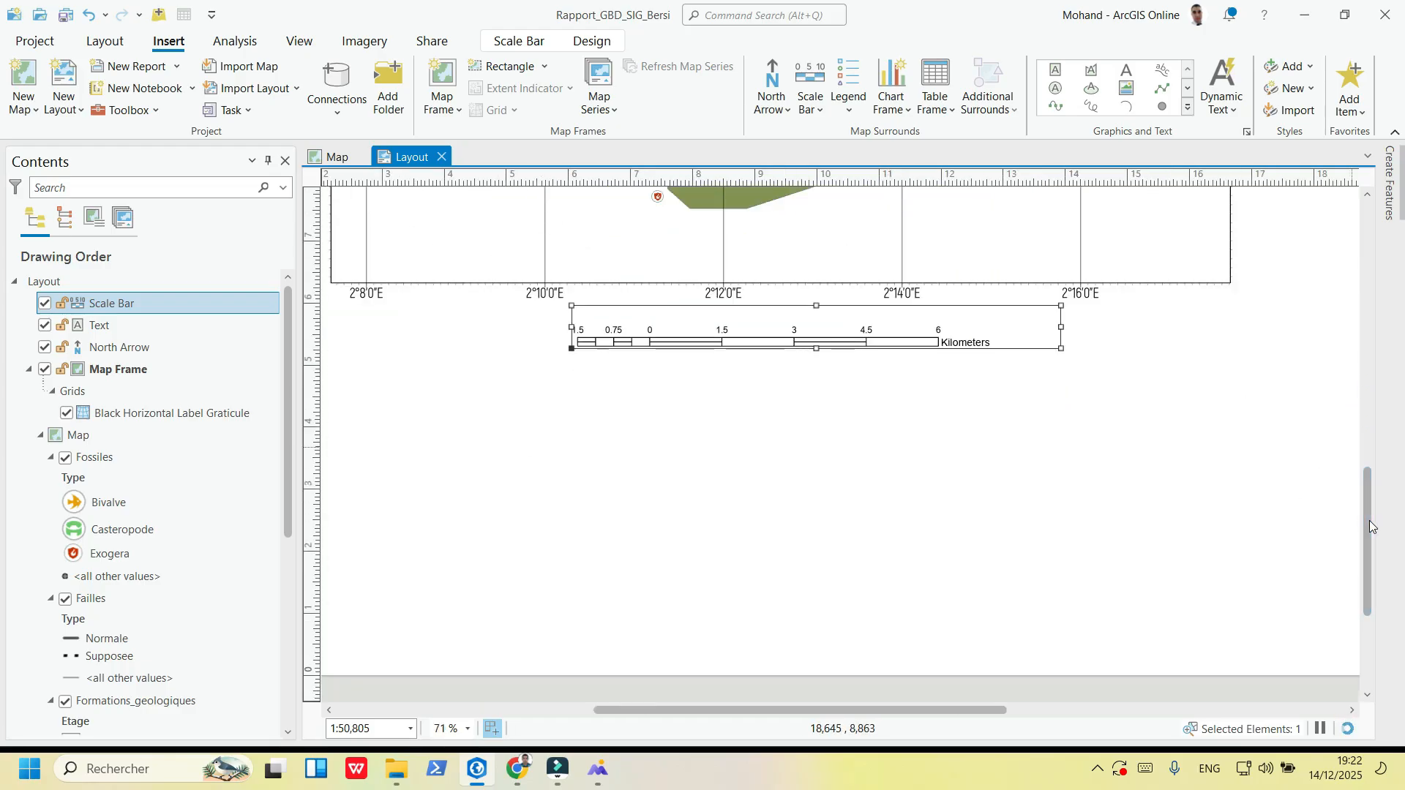
pyautogui.click(935, 438)
# - Switch the scale bar labels to the Akrobat font
pyautogui.click(716, 328)
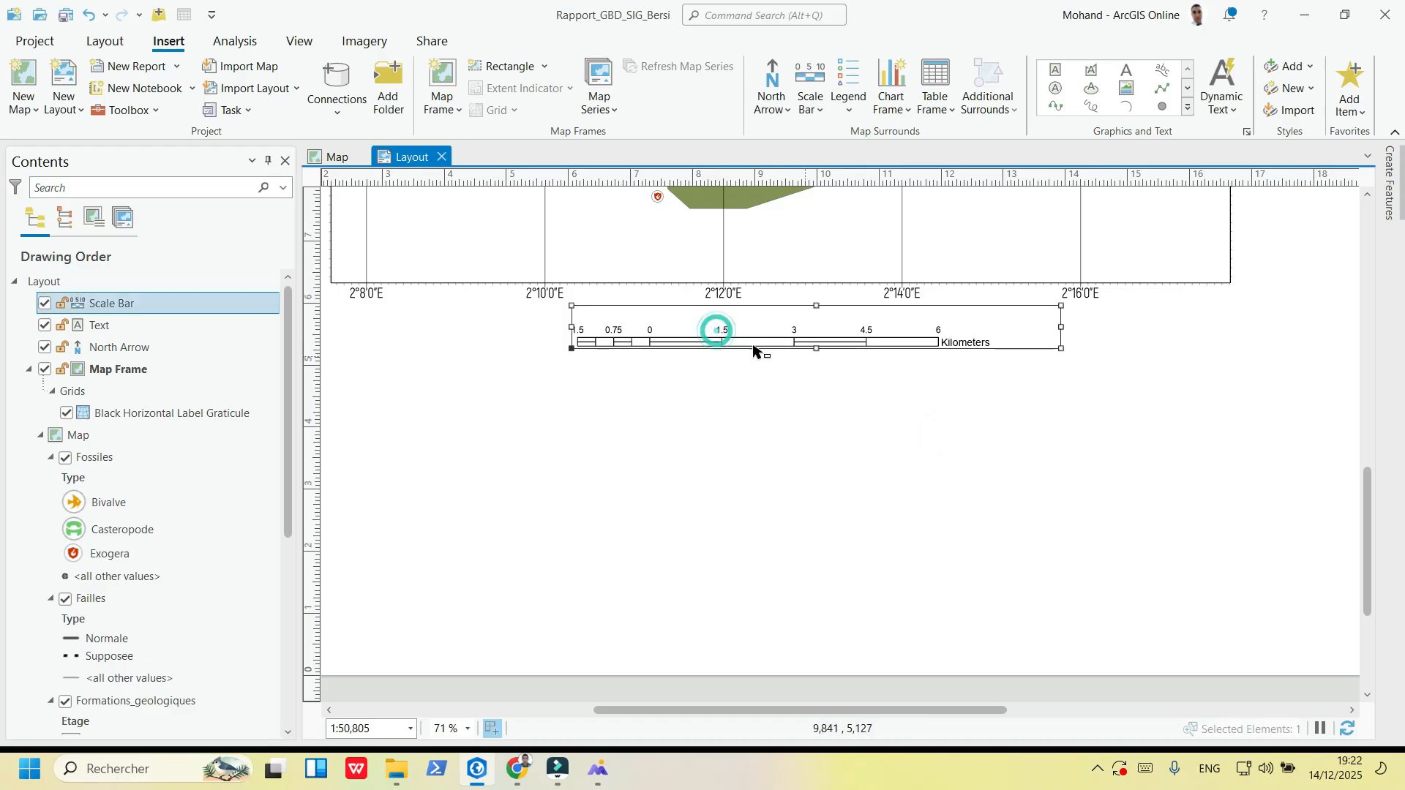
pyautogui.doubleClick(753, 329)
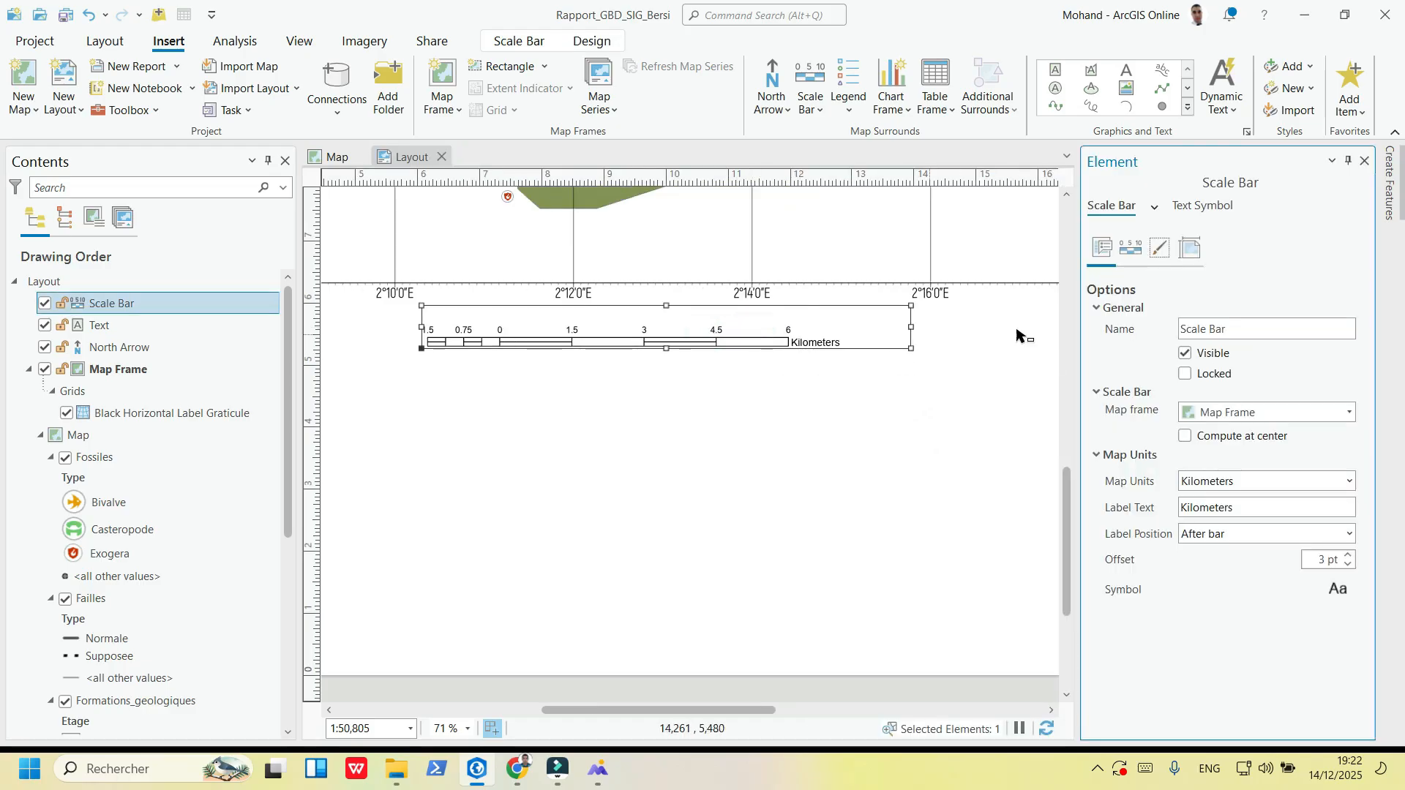
pyautogui.click(1338, 591)
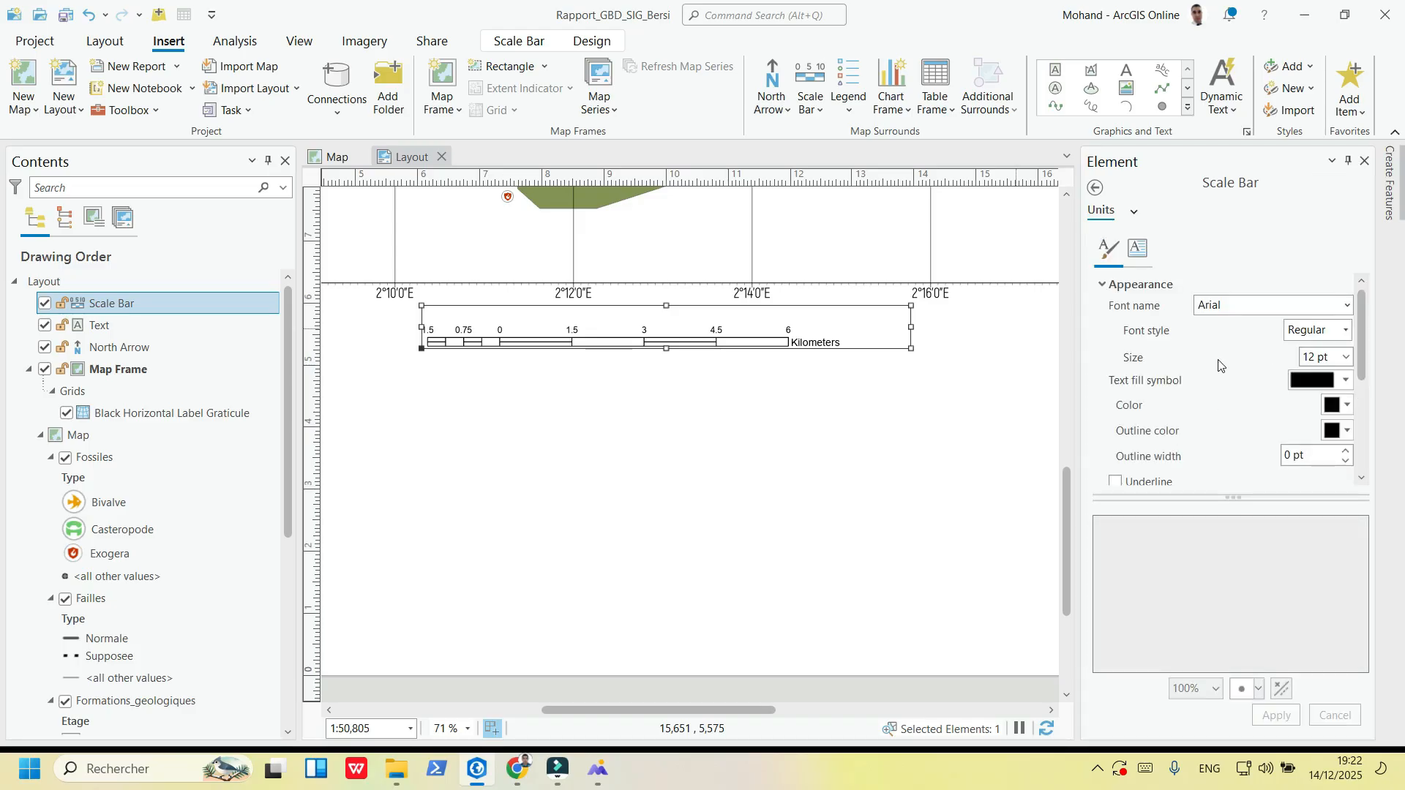
pyautogui.click(1344, 308)
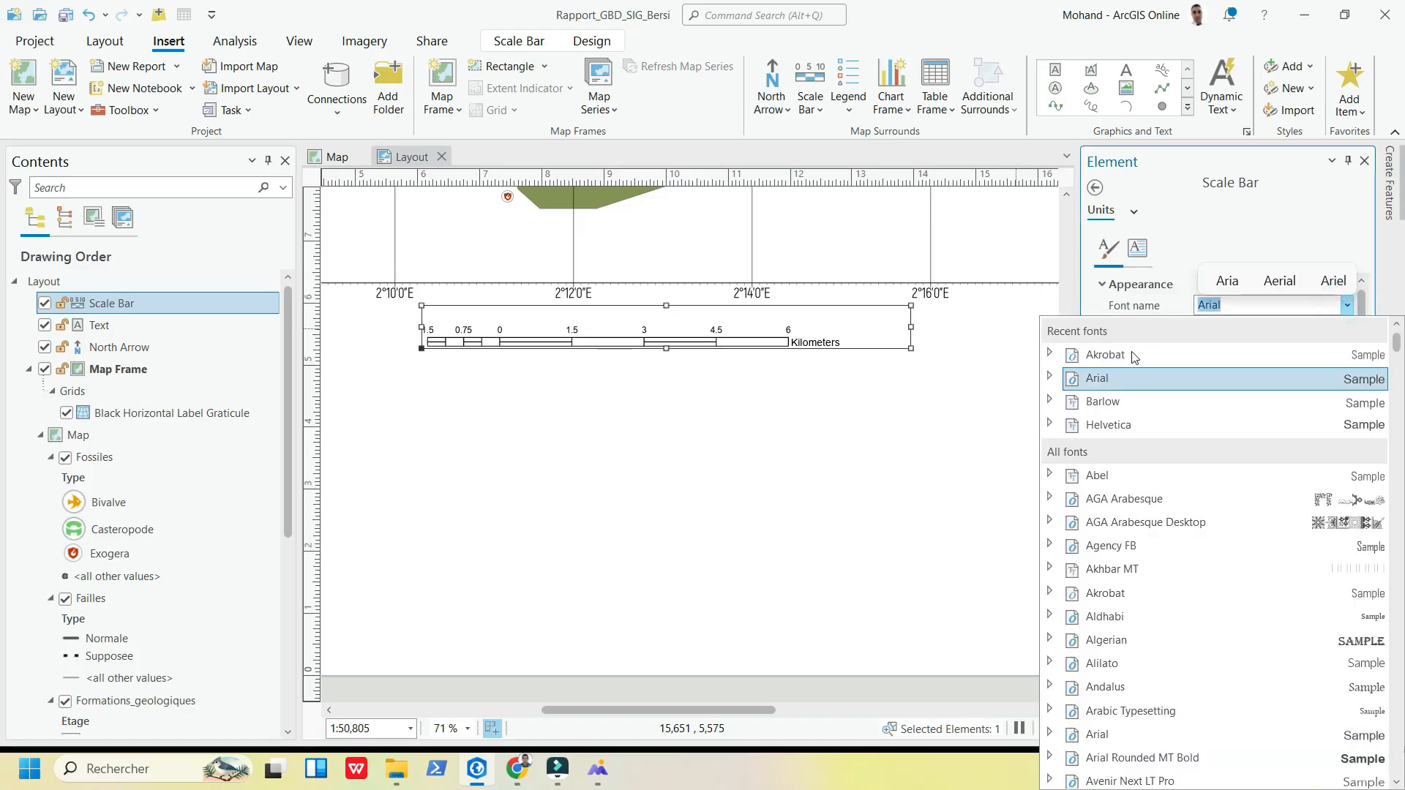
pyautogui.click(1133, 356)
pyautogui.click(1276, 714)
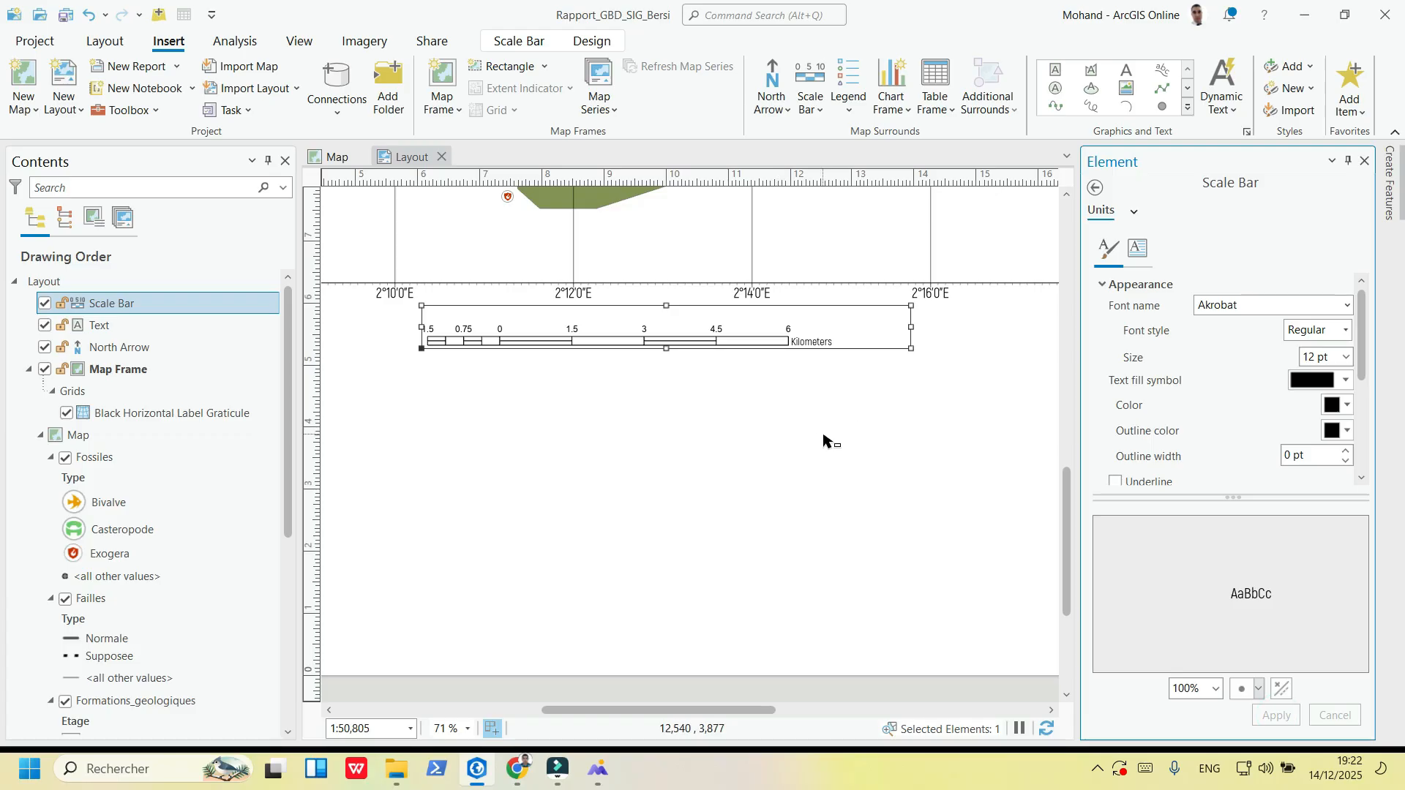
pyautogui.click(823, 440)
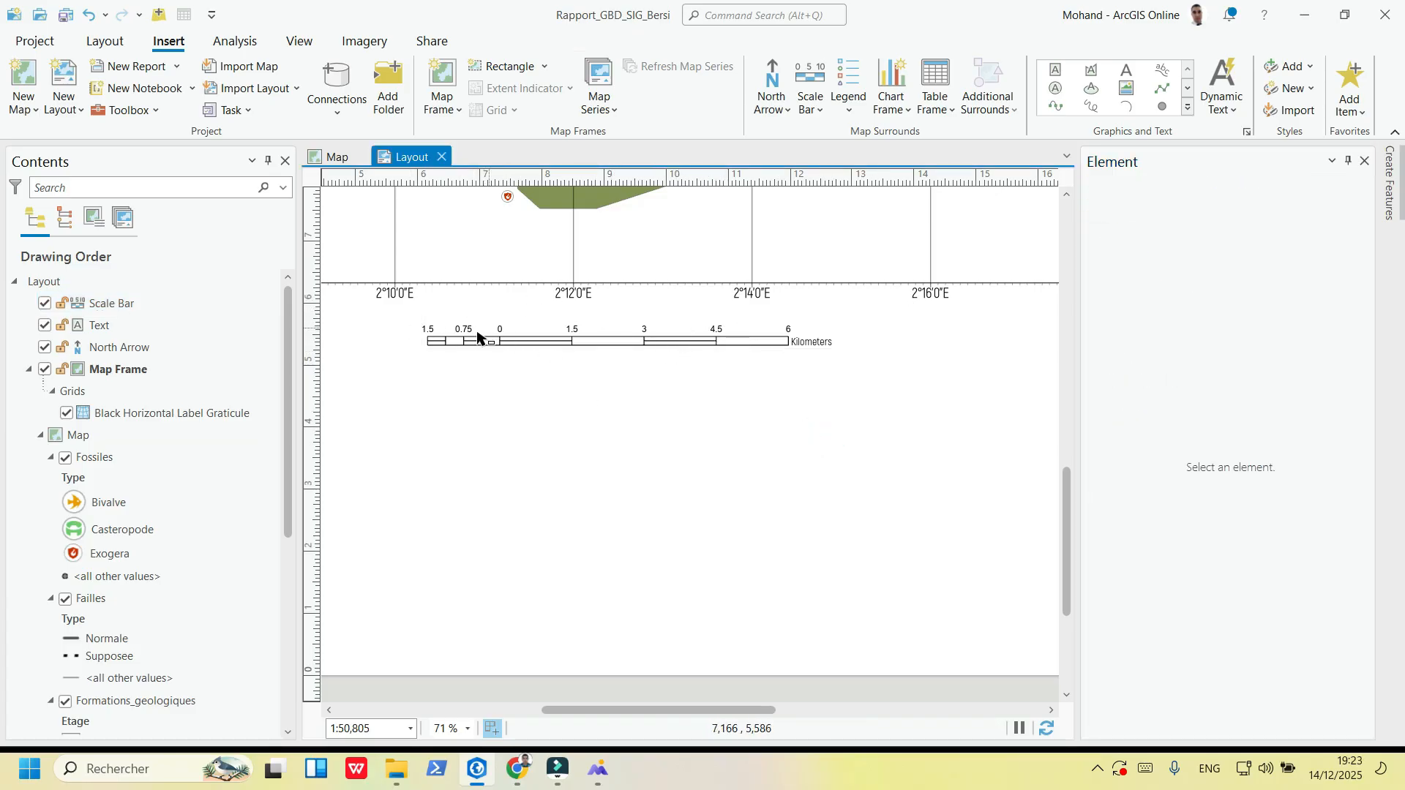
# - Insert the first legend style in a rectangle drawn right of the map frame
pyautogui.scroll(-3, 857, 468)
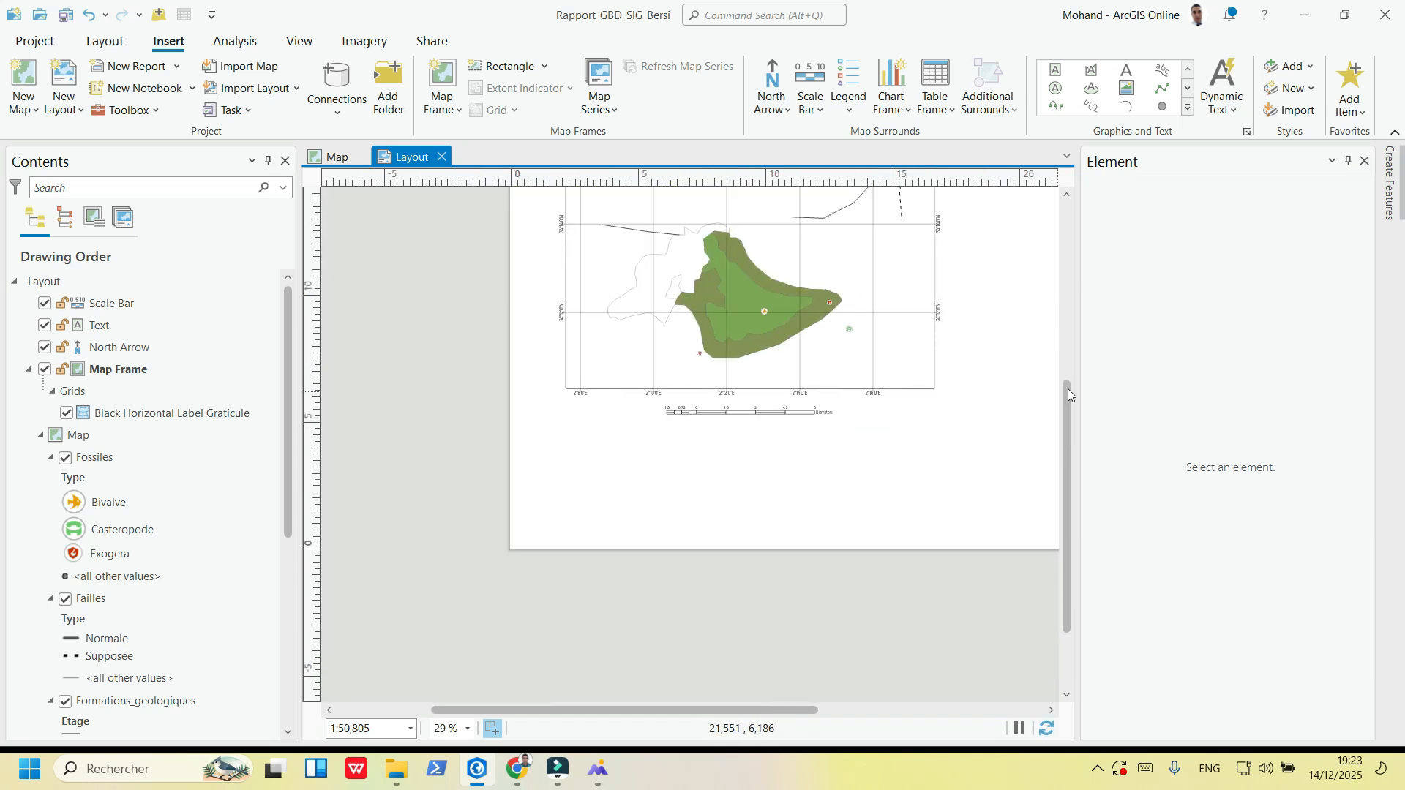
pyautogui.moveTo(1066, 388); pyautogui.dragTo(1053, 274)
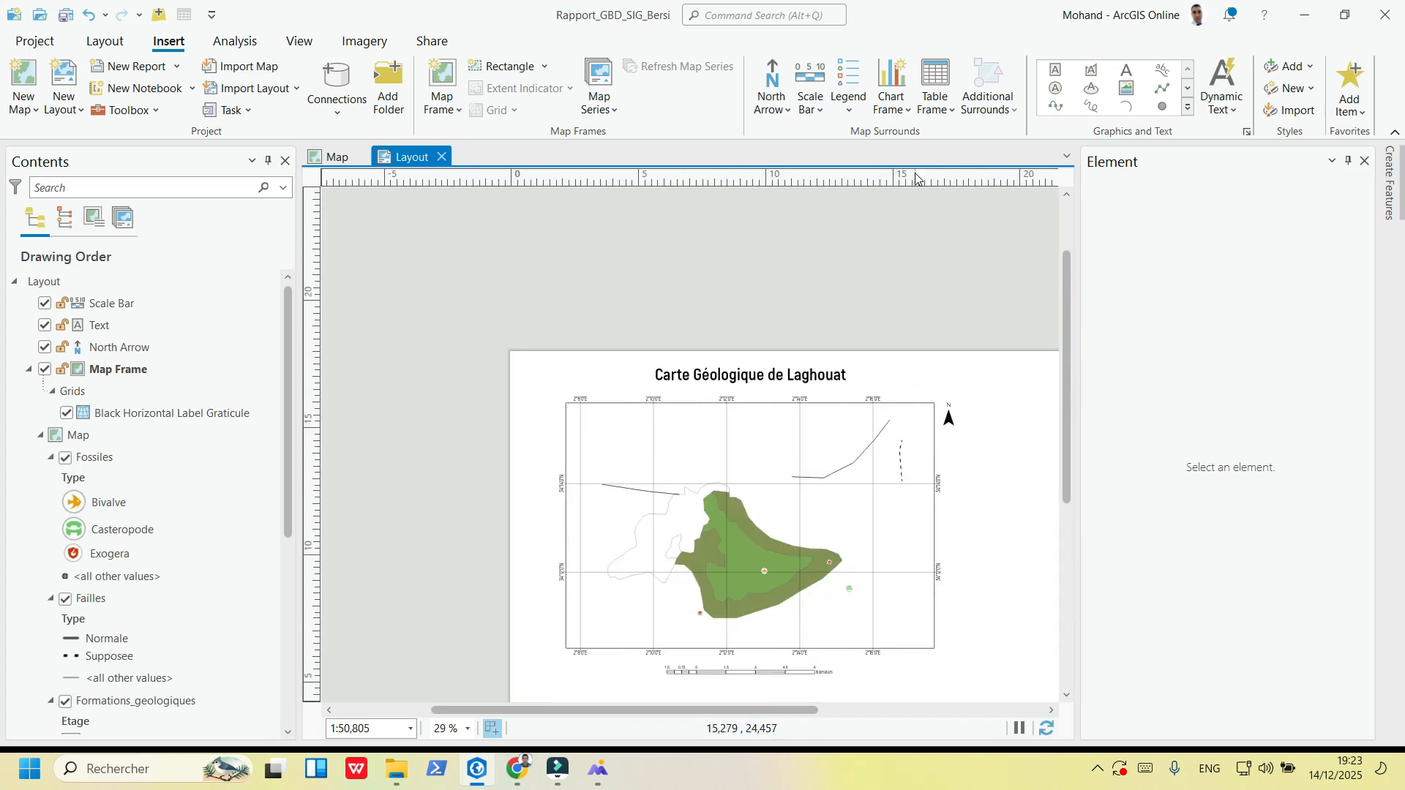
pyautogui.click(849, 110)
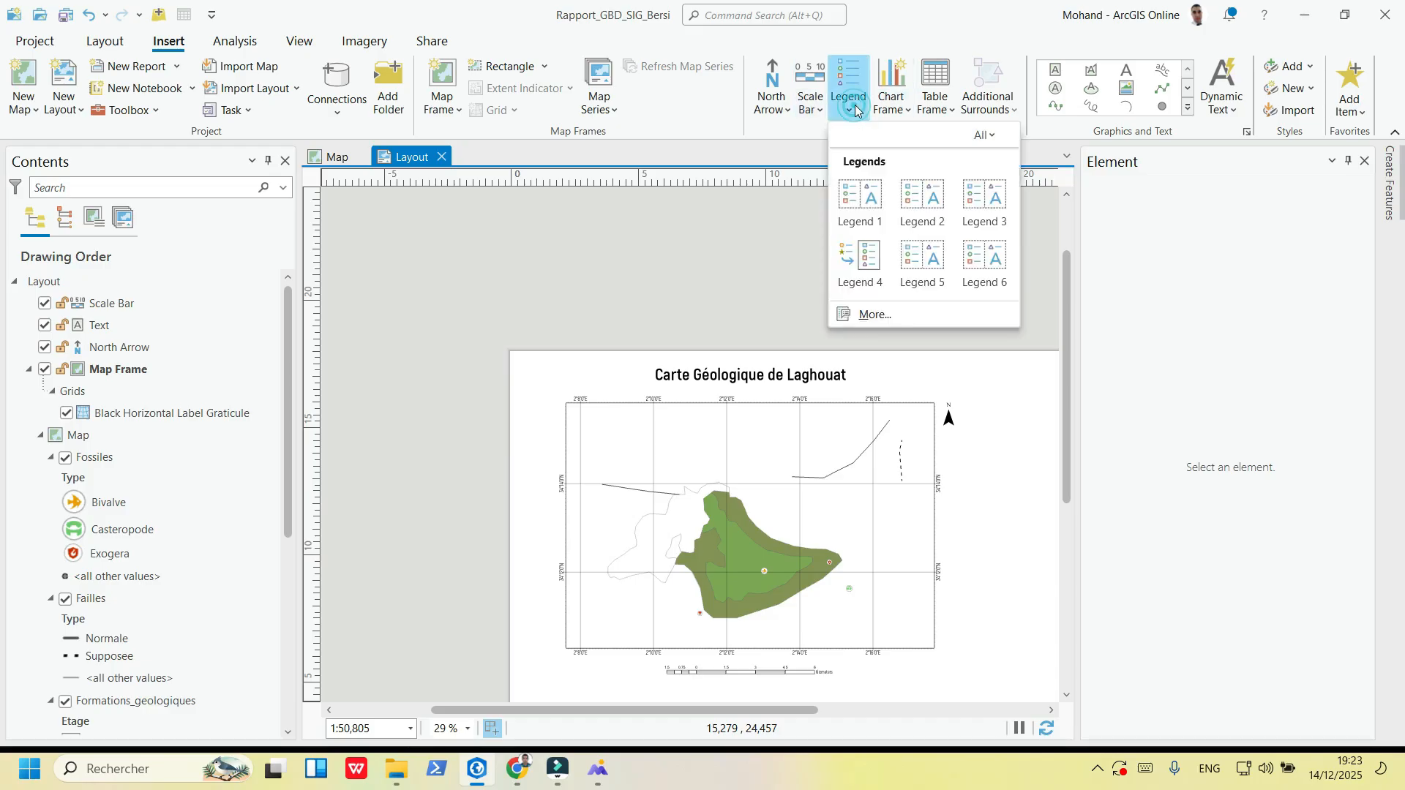
pyautogui.click(859, 199)
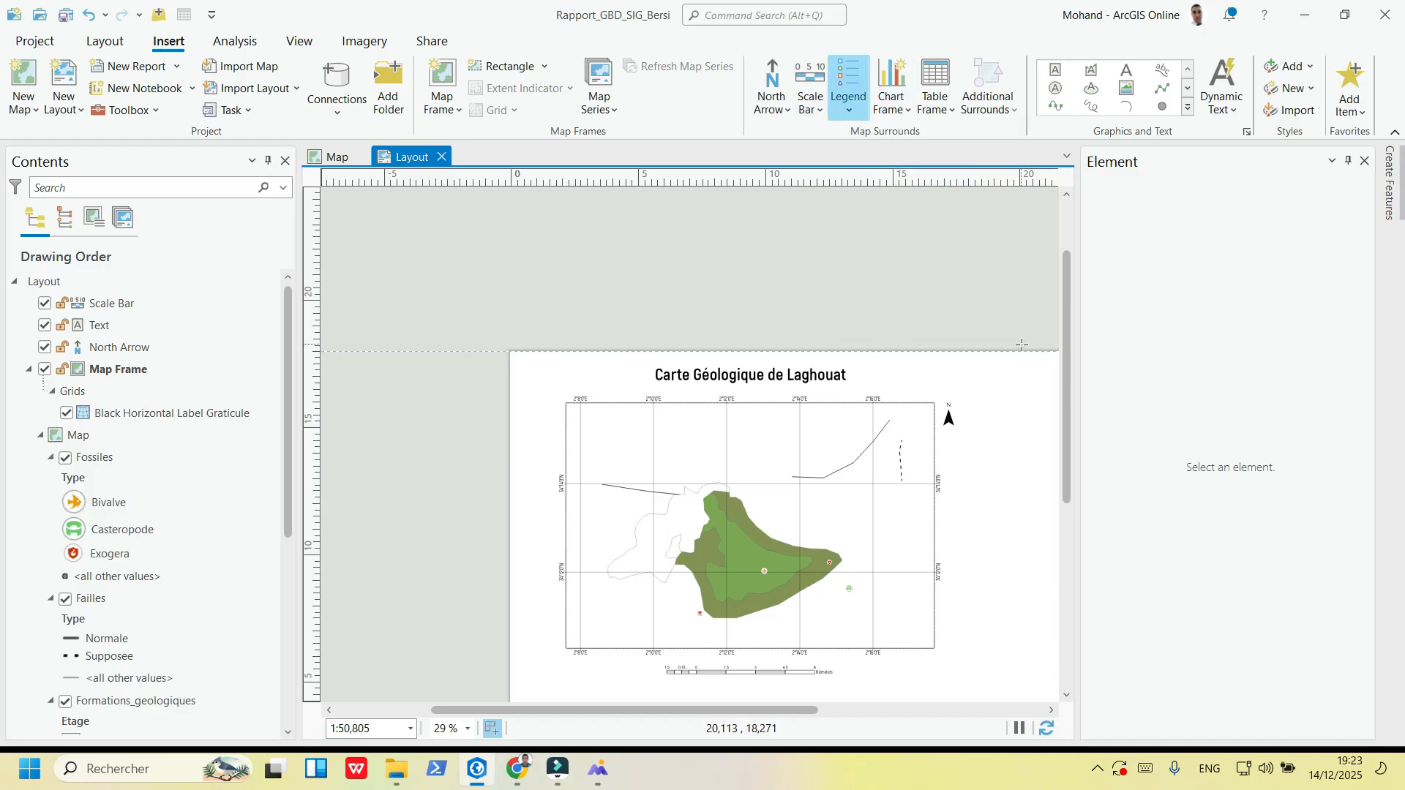
pyautogui.moveTo(962, 403); pyautogui.dragTo(1052, 554)
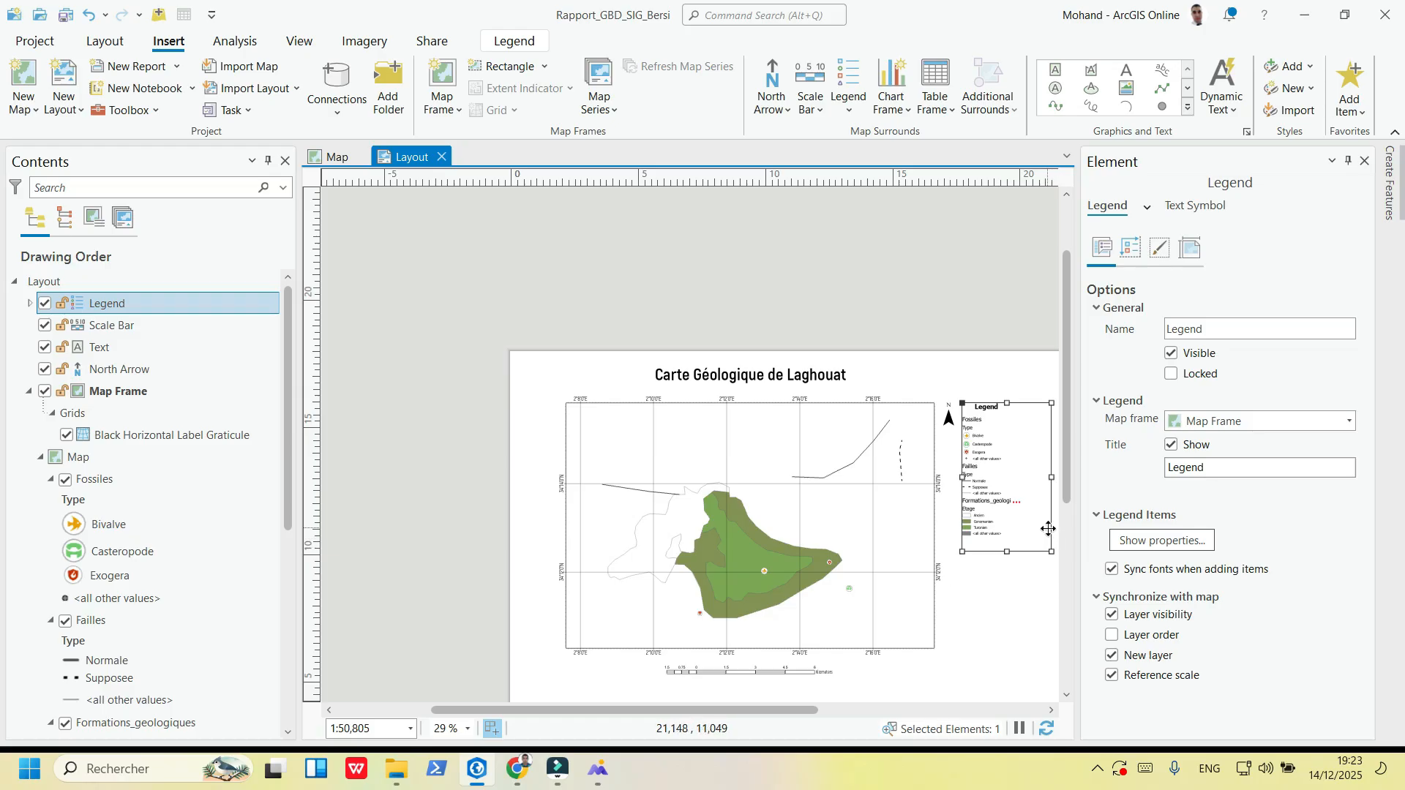
pyautogui.click(1007, 627)
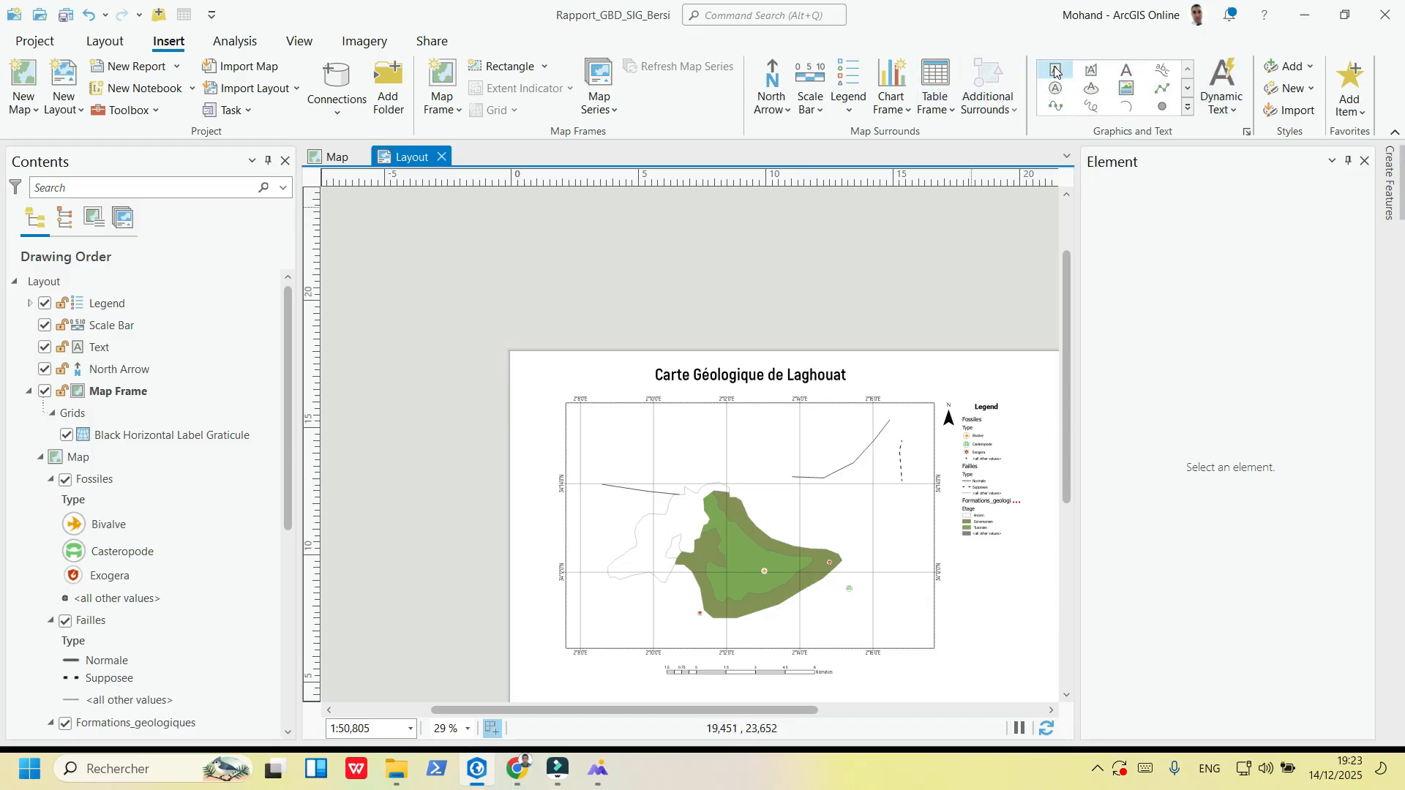
pyautogui.scroll(2, 737, 571)
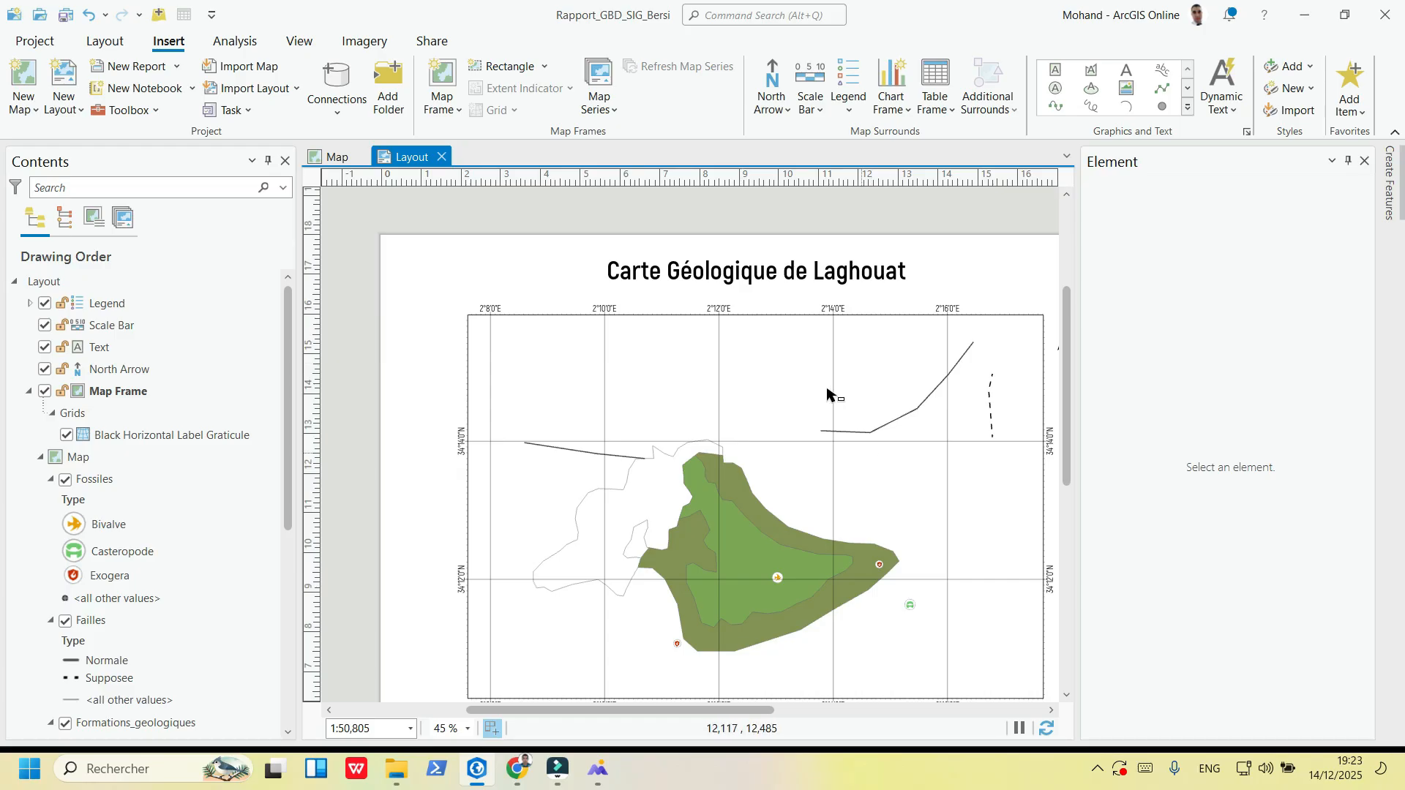
pyautogui.scroll(-4, 915, 417)
pyautogui.click(1129, 88)
# - Insert usthb-logo.png from Disque D > Cours USTHB and place it beside the legend
pyautogui.click(928, 469)
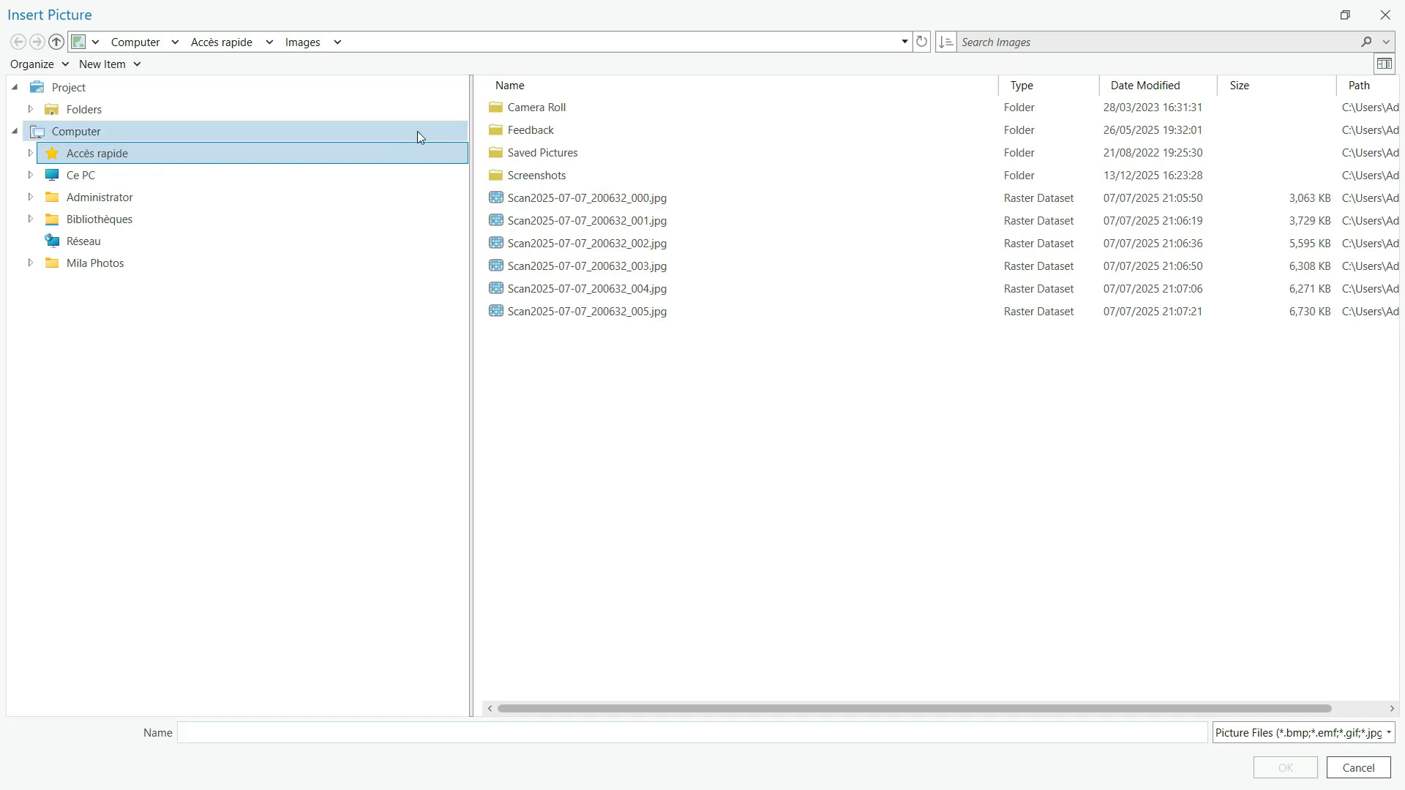
pyautogui.click(85, 175)
pyautogui.doubleClick(564, 247)
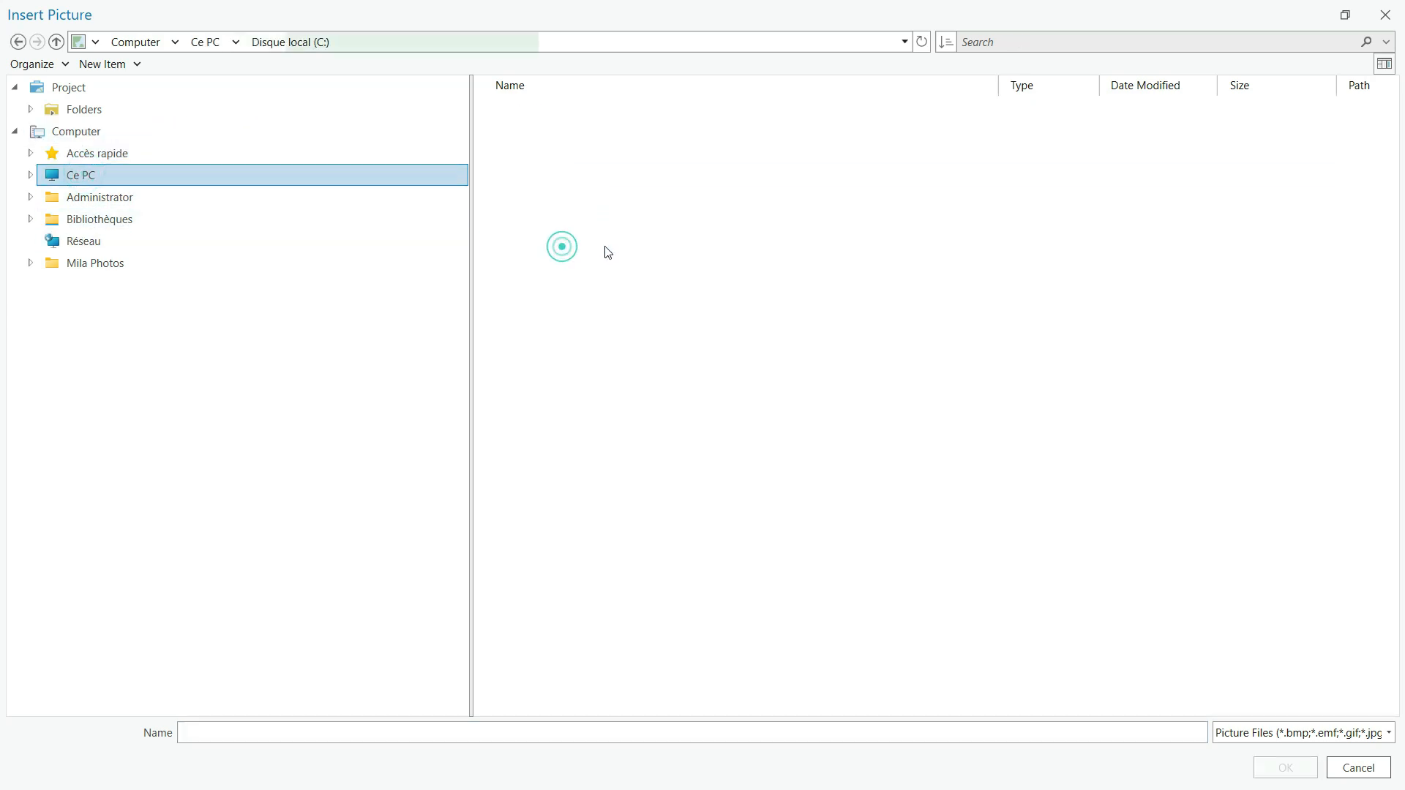
pyautogui.doubleClick(544, 153)
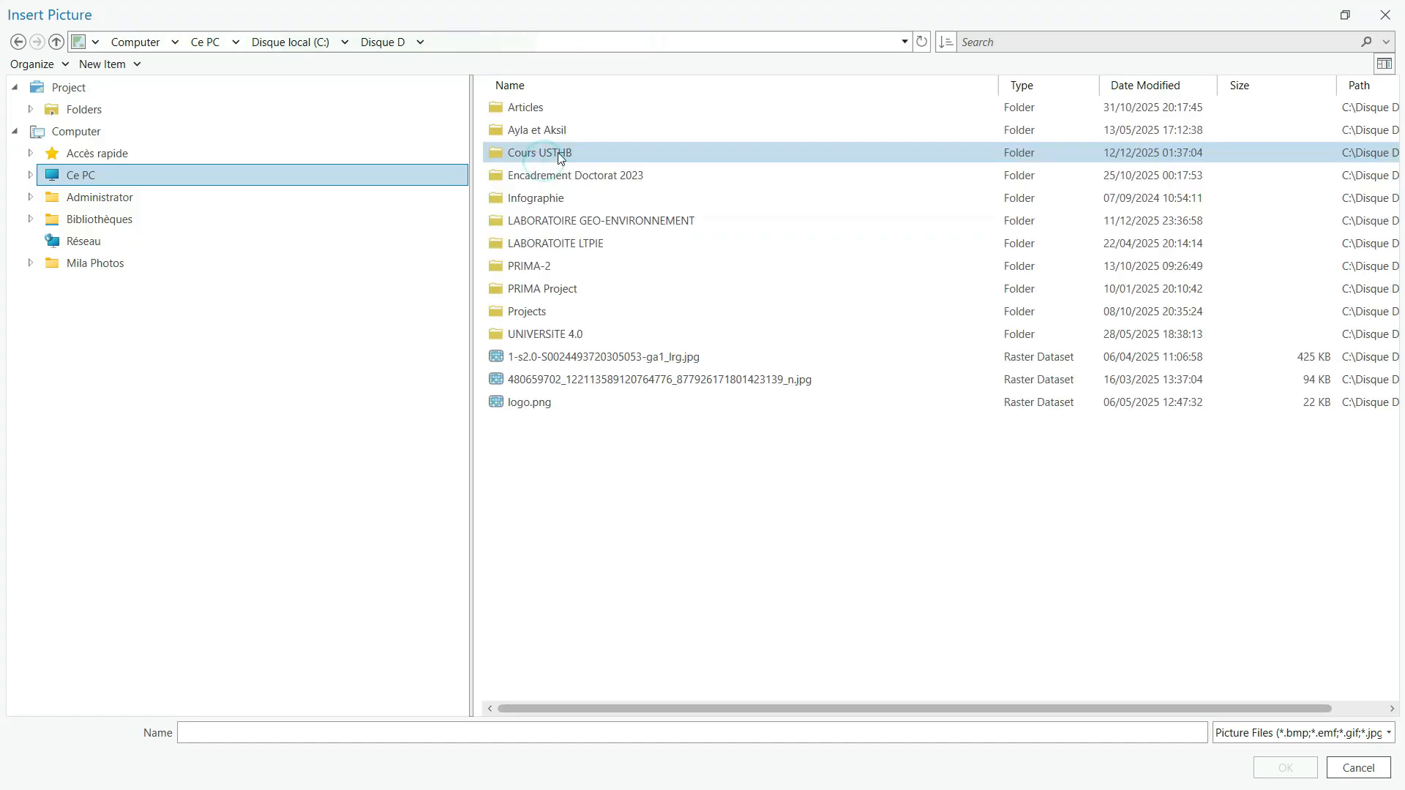
pyautogui.doubleClick(557, 152)
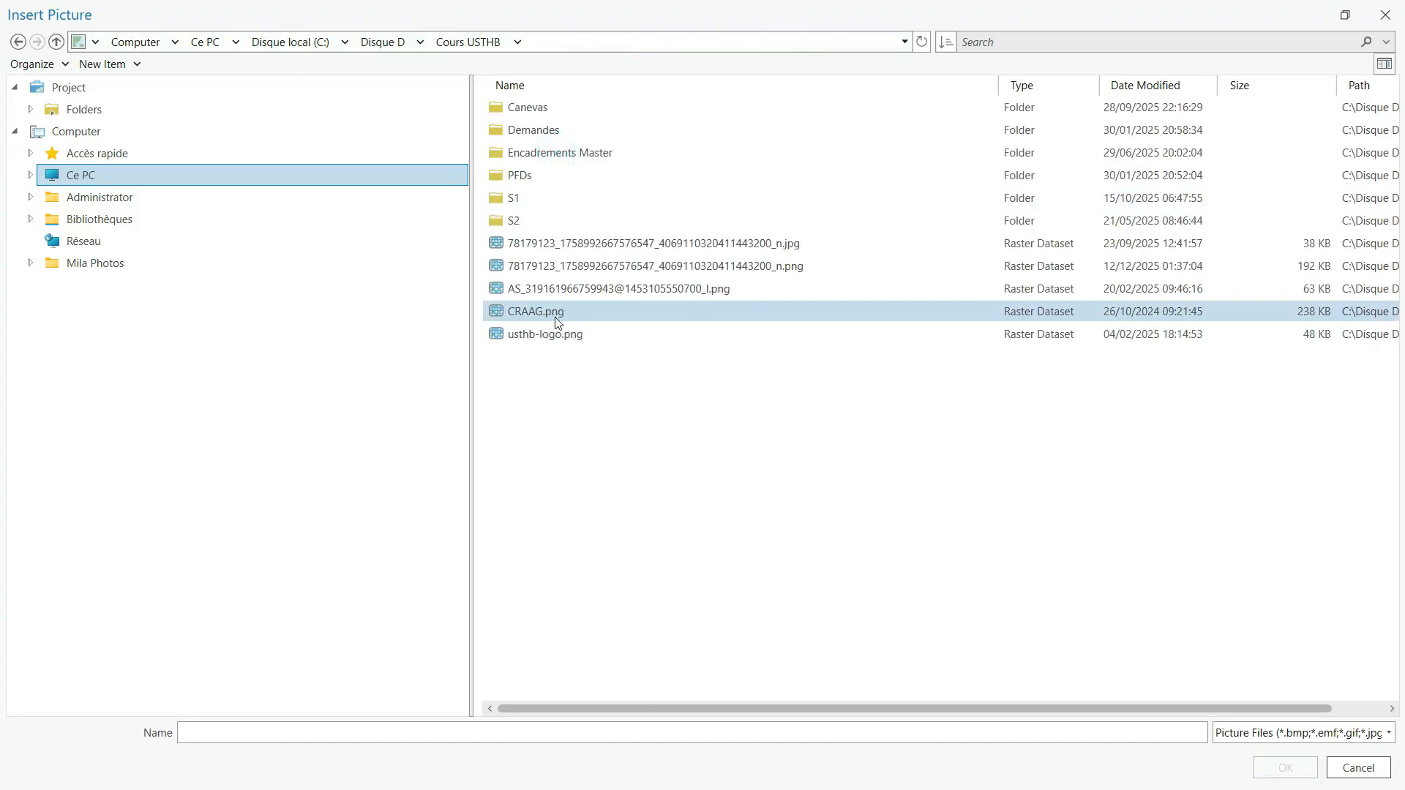
pyautogui.click(541, 336)
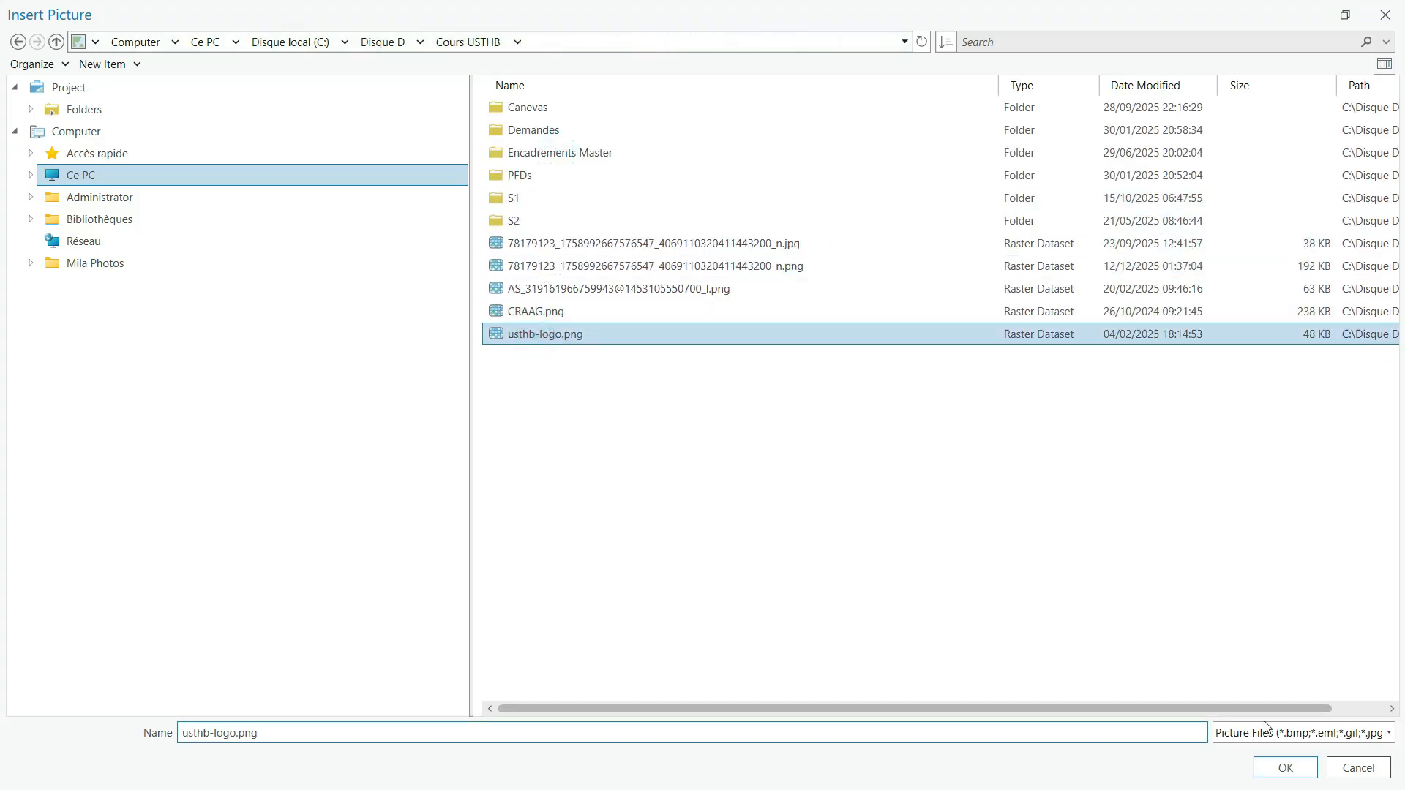
pyautogui.click(1273, 767)
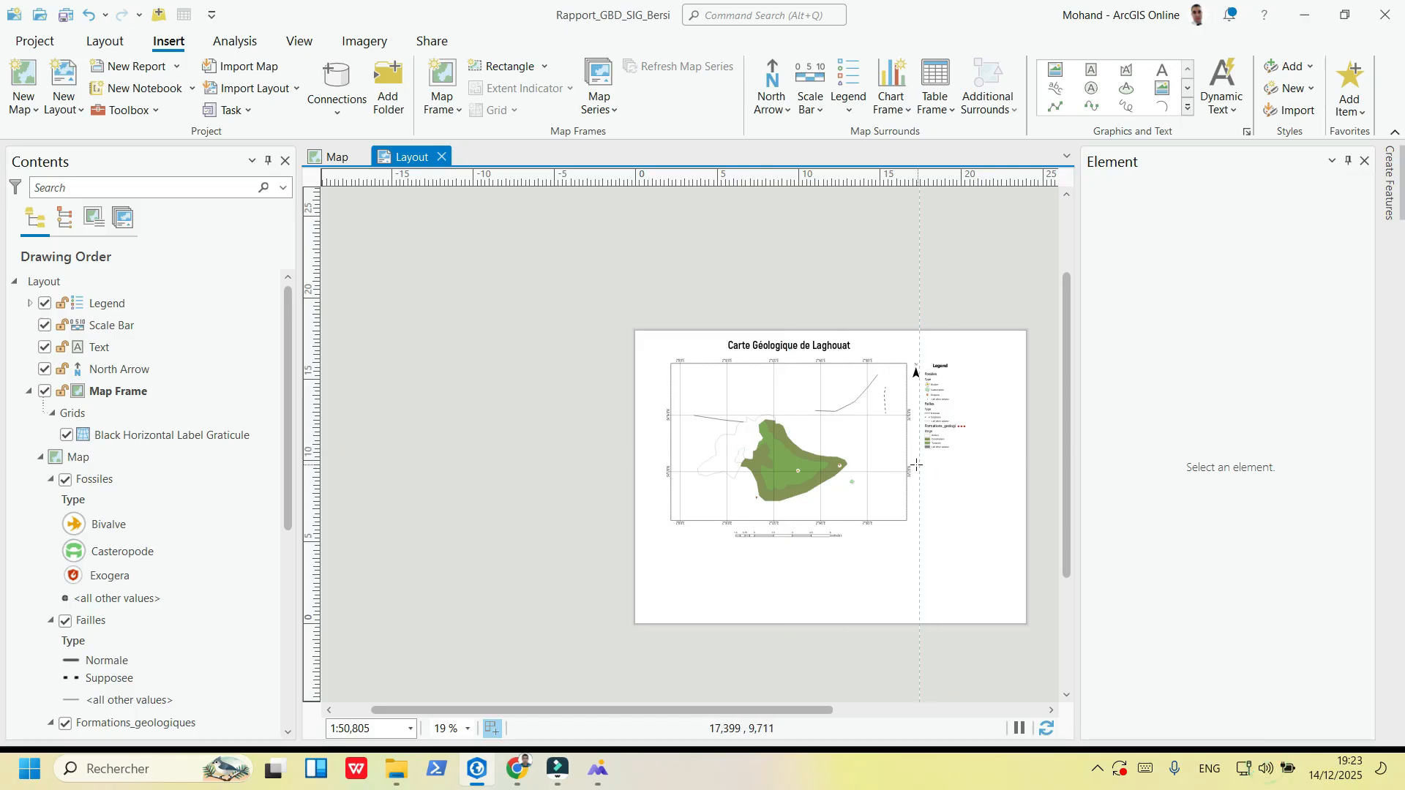
pyautogui.moveTo(924, 460); pyautogui.dragTo(957, 484)
pyautogui.click(1002, 537)
# - Position the logo beside the north arrow with the legend just below it
pyautogui.click(938, 479)
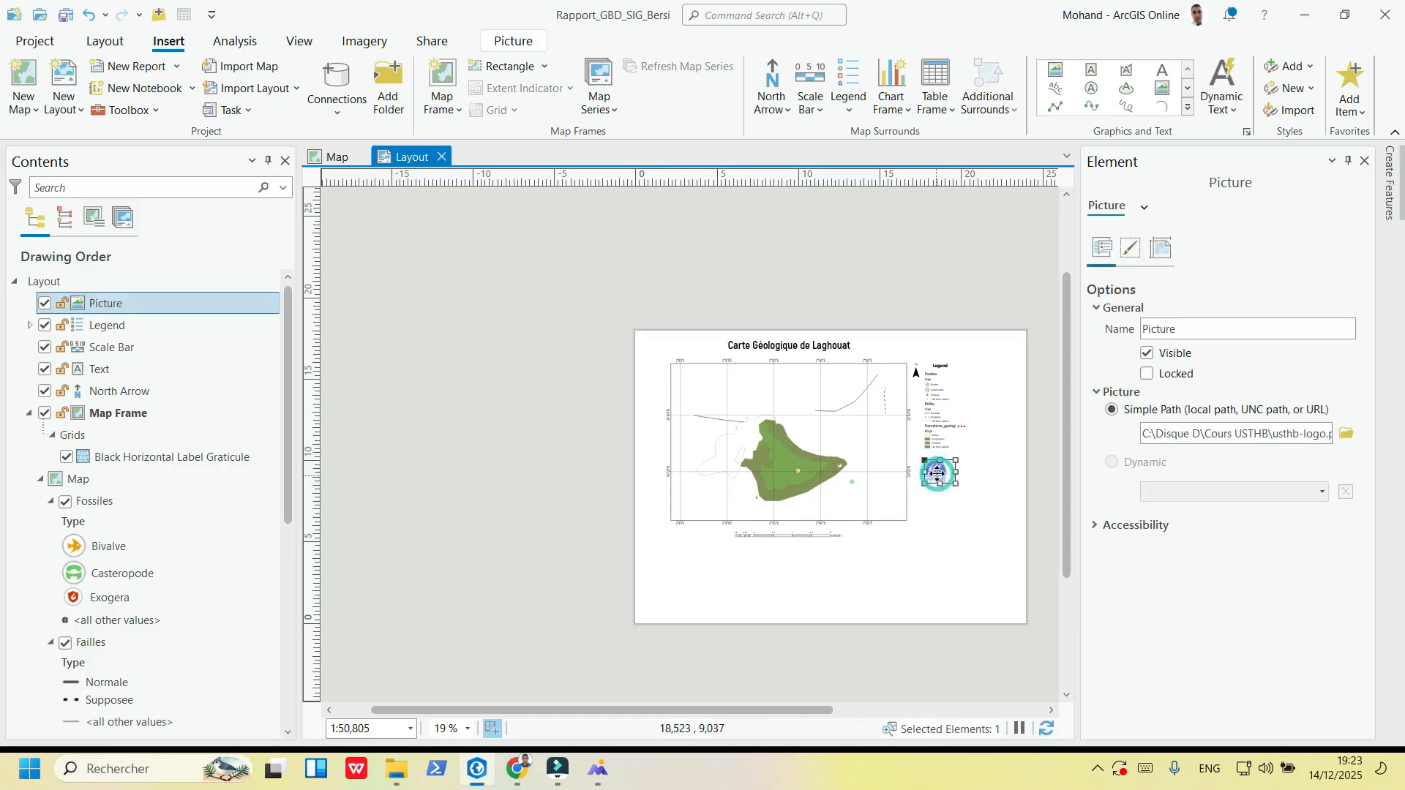
pyautogui.moveTo(943, 489)
pyautogui.mouseDown()
pyautogui.moveTo(951, 512)
pyautogui.moveTo(962, 500)
pyautogui.mouseUp()
pyautogui.click(938, 417)
pyautogui.moveTo(939, 418); pyautogui.dragTo(956, 367)
pyautogui.click(961, 504)
pyautogui.click(989, 433)
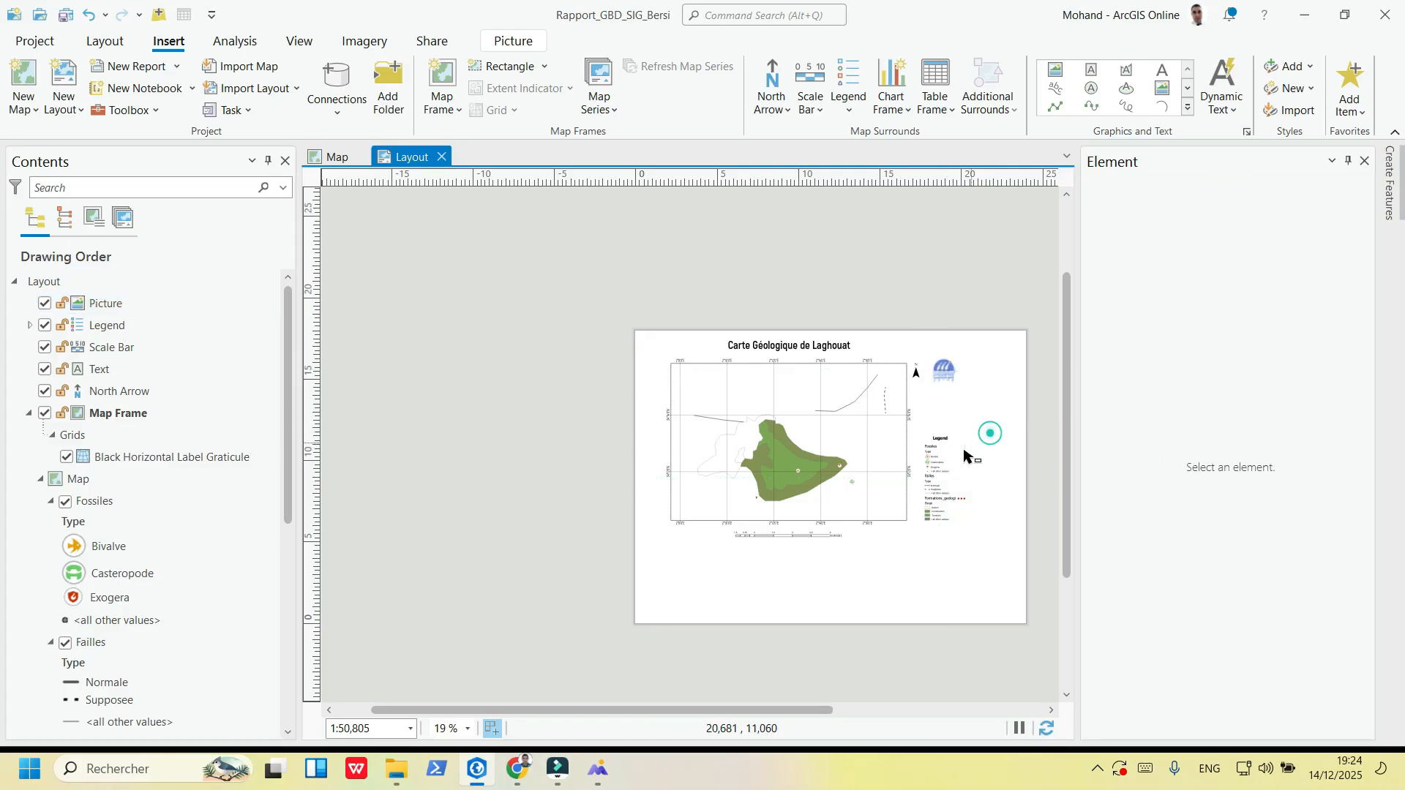
pyautogui.click(941, 464)
pyautogui.moveTo(941, 464); pyautogui.dragTo(932, 425)
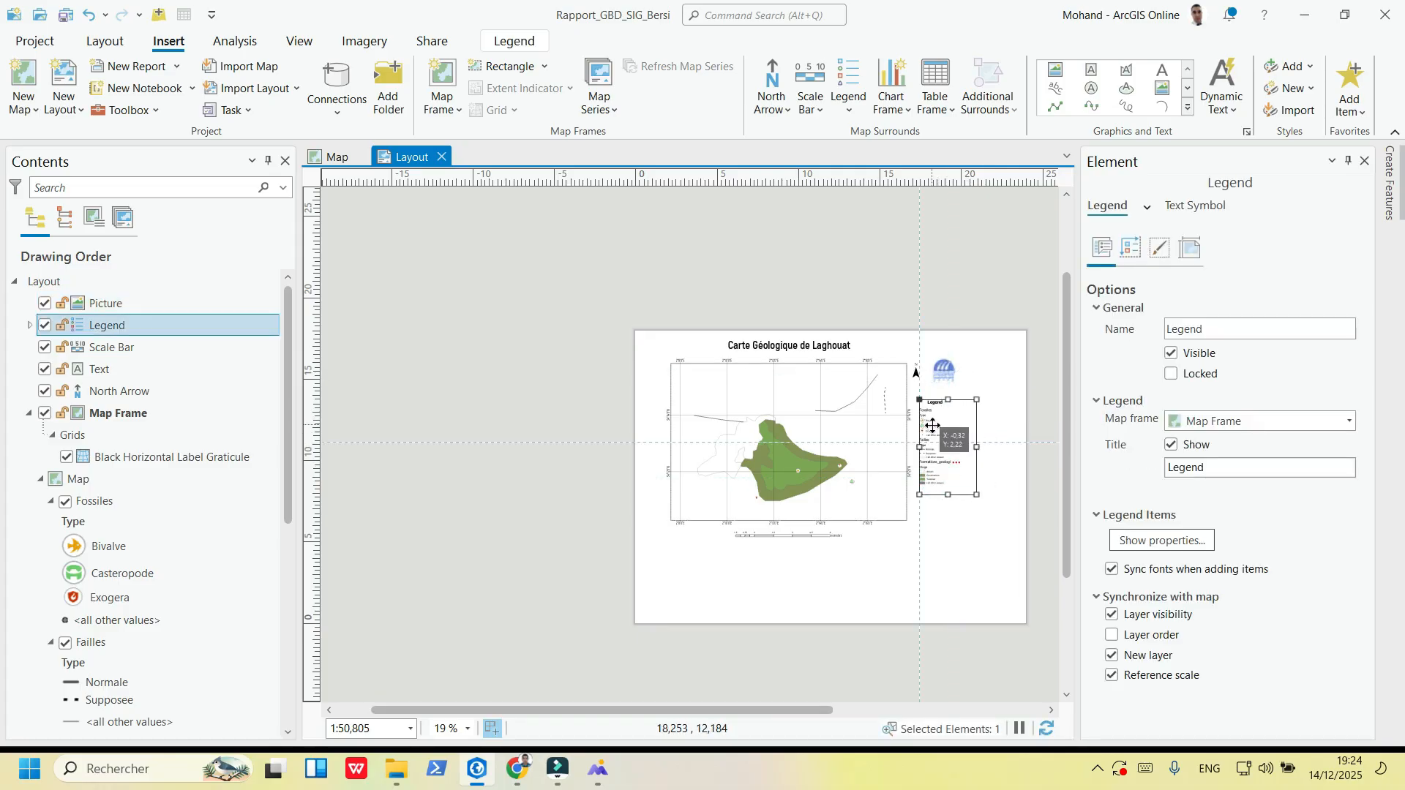
pyautogui.moveTo(933, 425); pyautogui.dragTo(932, 426)
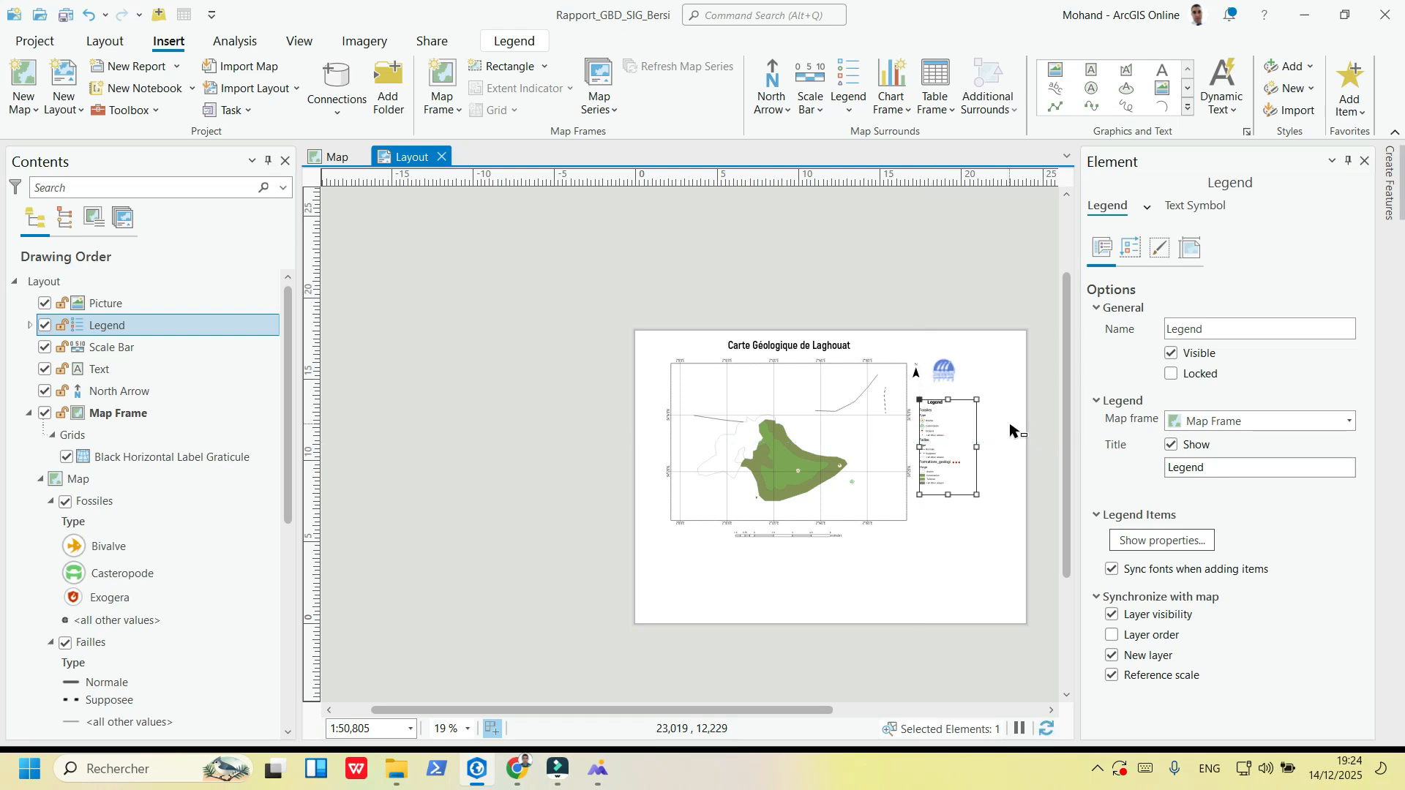
pyautogui.click(1010, 431)
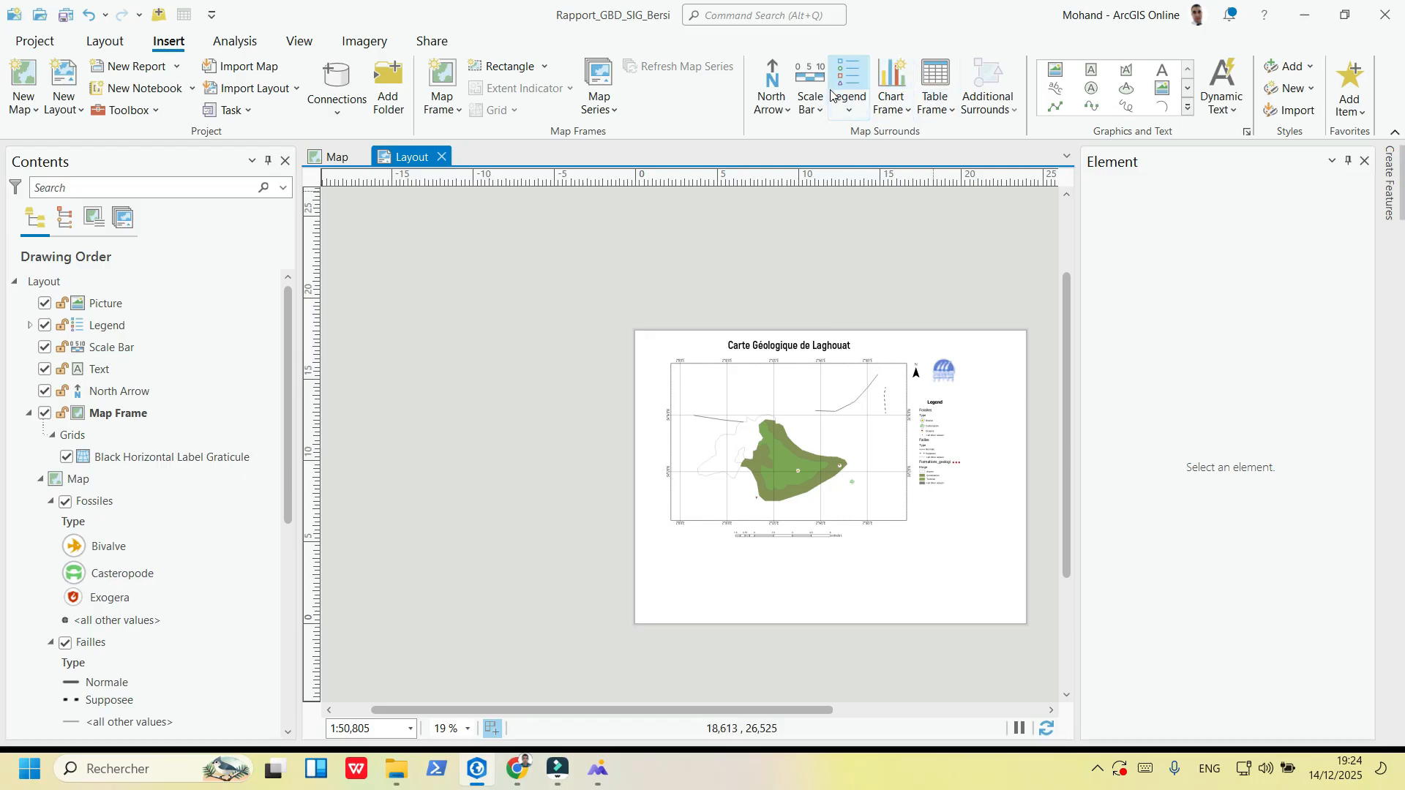
# - Add Spatial Reference dynamic text below the legend
pyautogui.click(1218, 95)
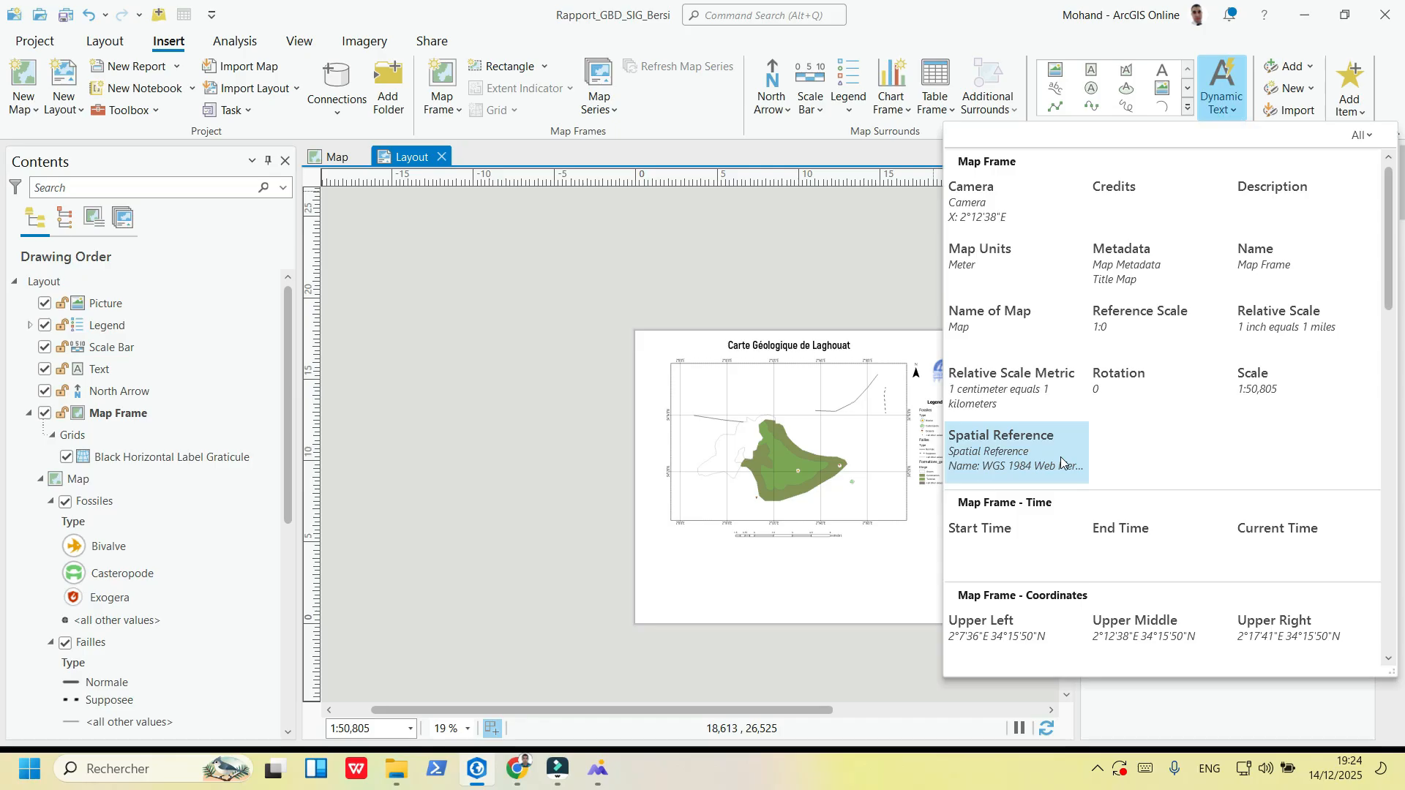
pyautogui.click(1022, 456)
pyautogui.moveTo(916, 495); pyautogui.dragTo(978, 519)
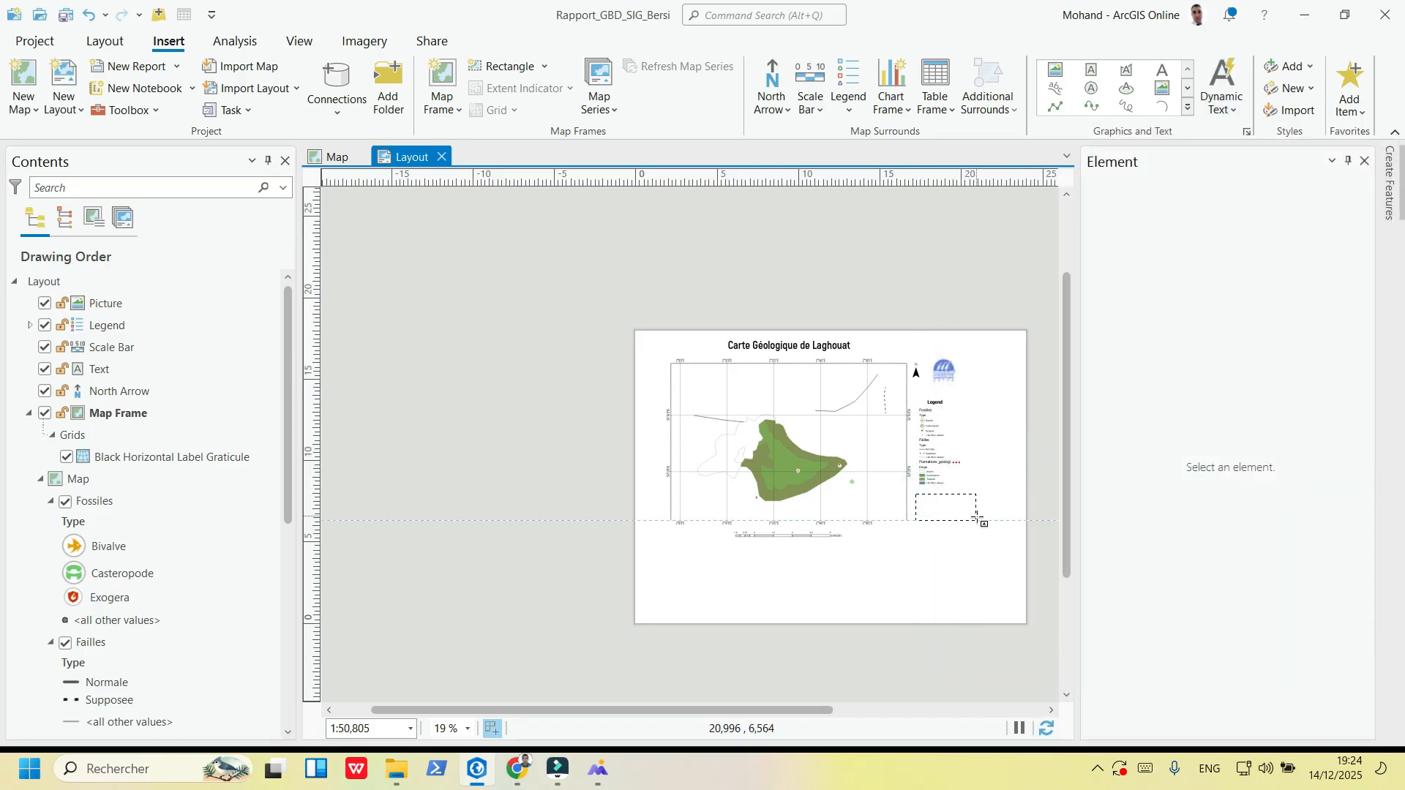
pyautogui.click(970, 560)
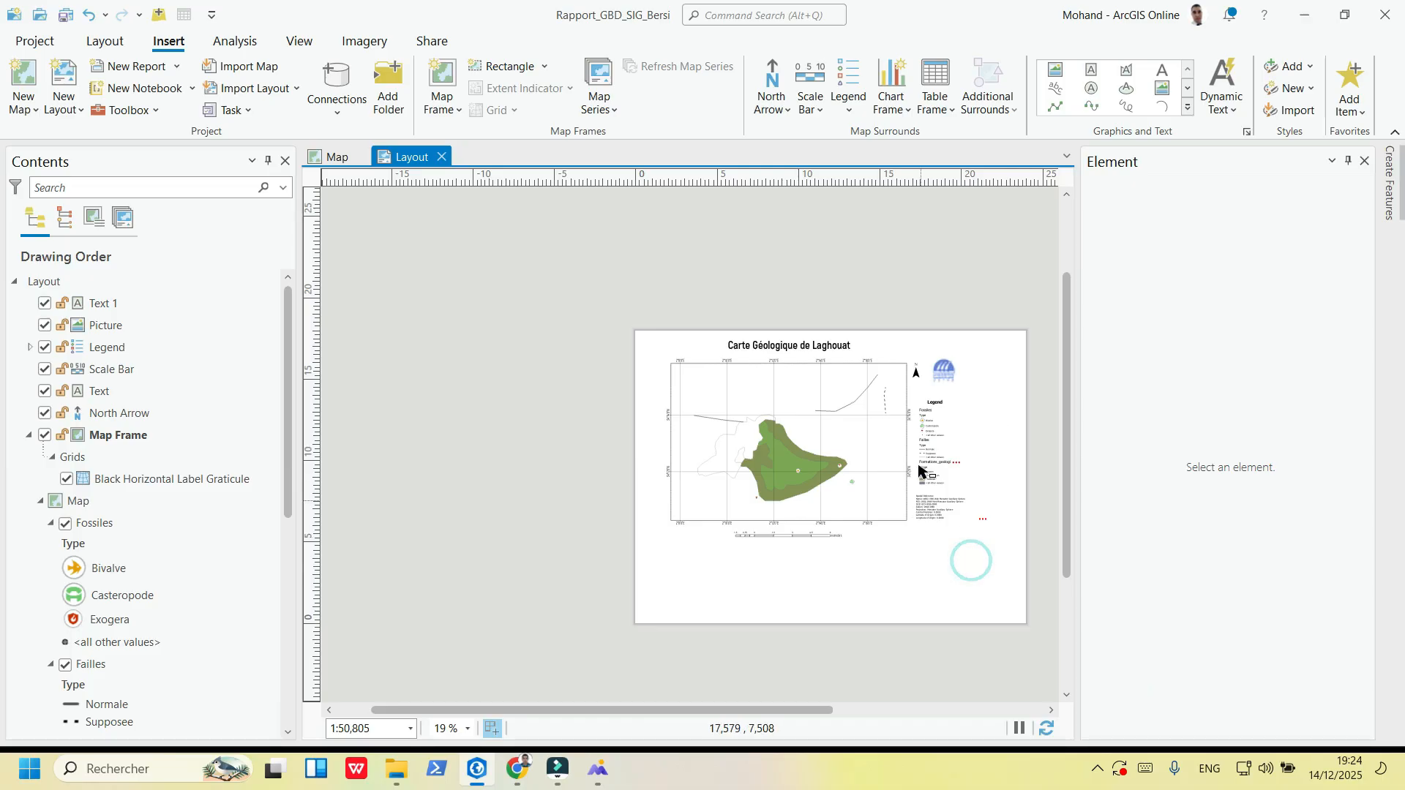
pyautogui.scroll(2, 925, 476)
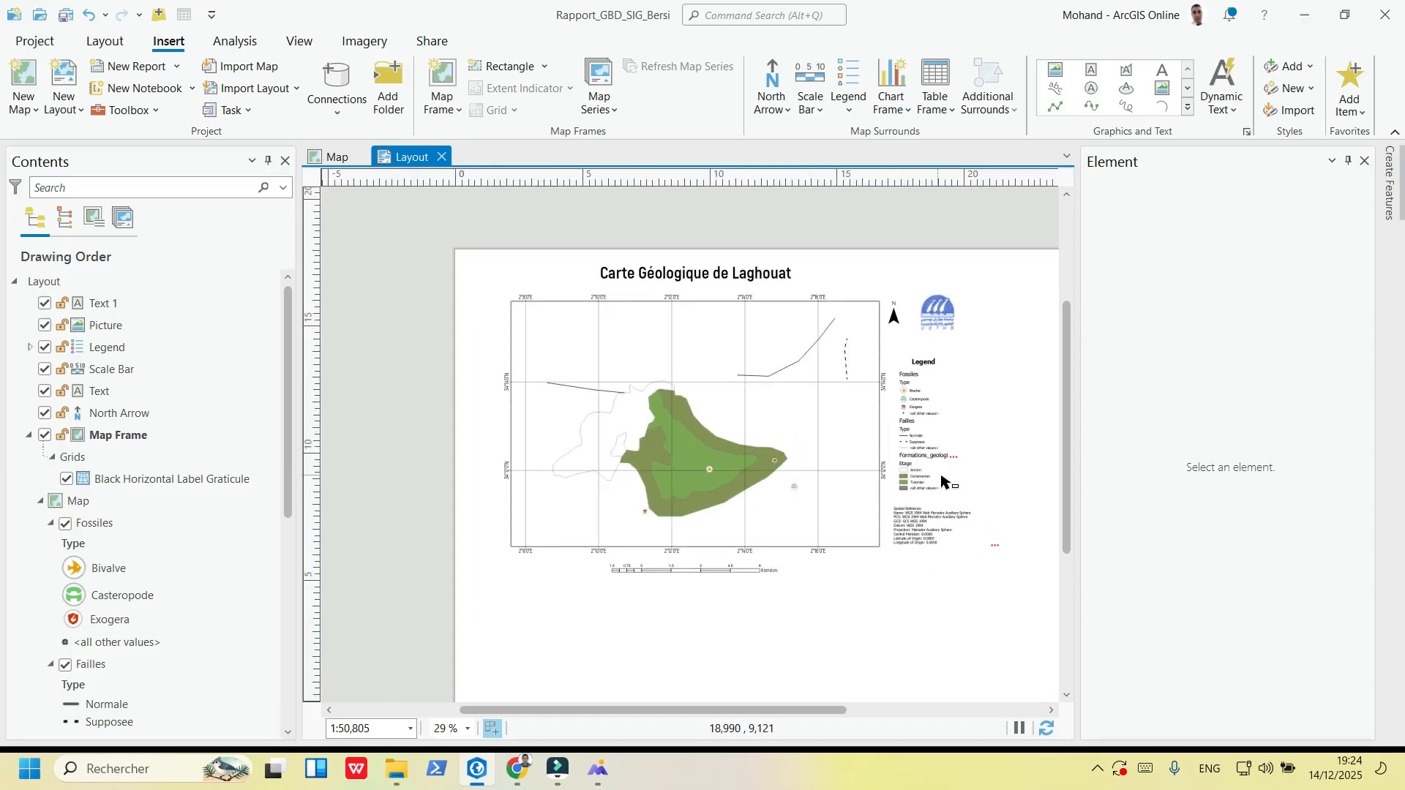
pyautogui.scroll(3, 906, 483)
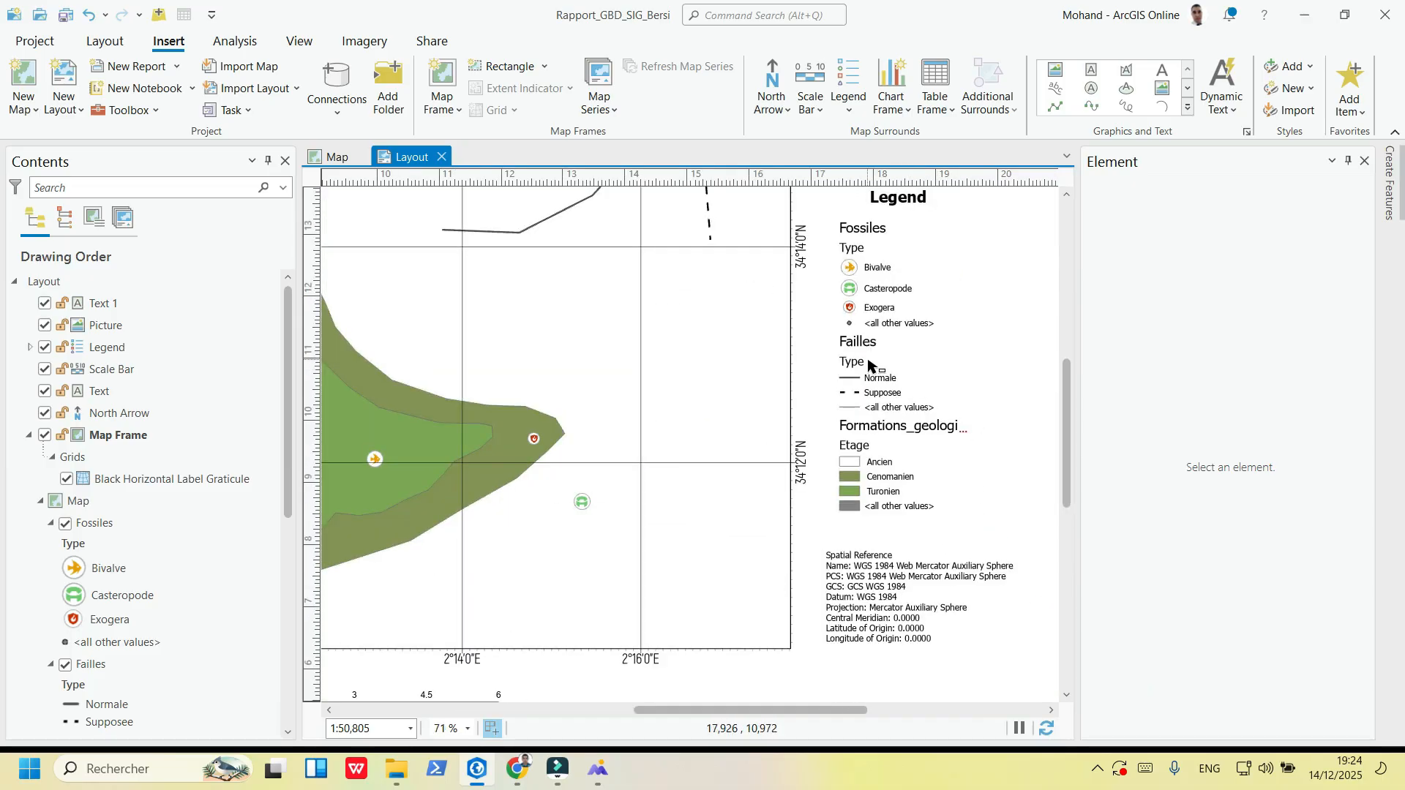
pyautogui.scroll(-2, 863, 366)
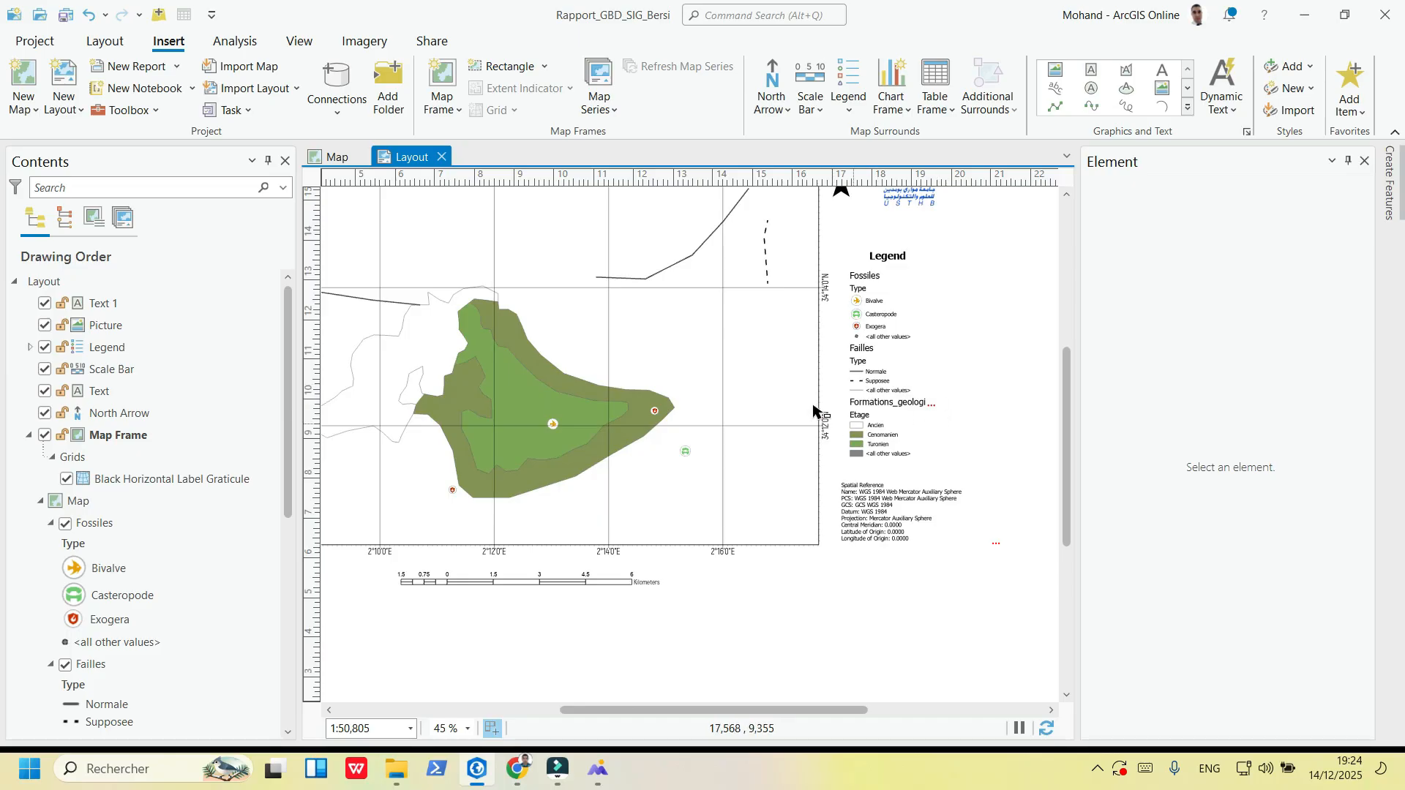
pyautogui.scroll(-2, 864, 400)
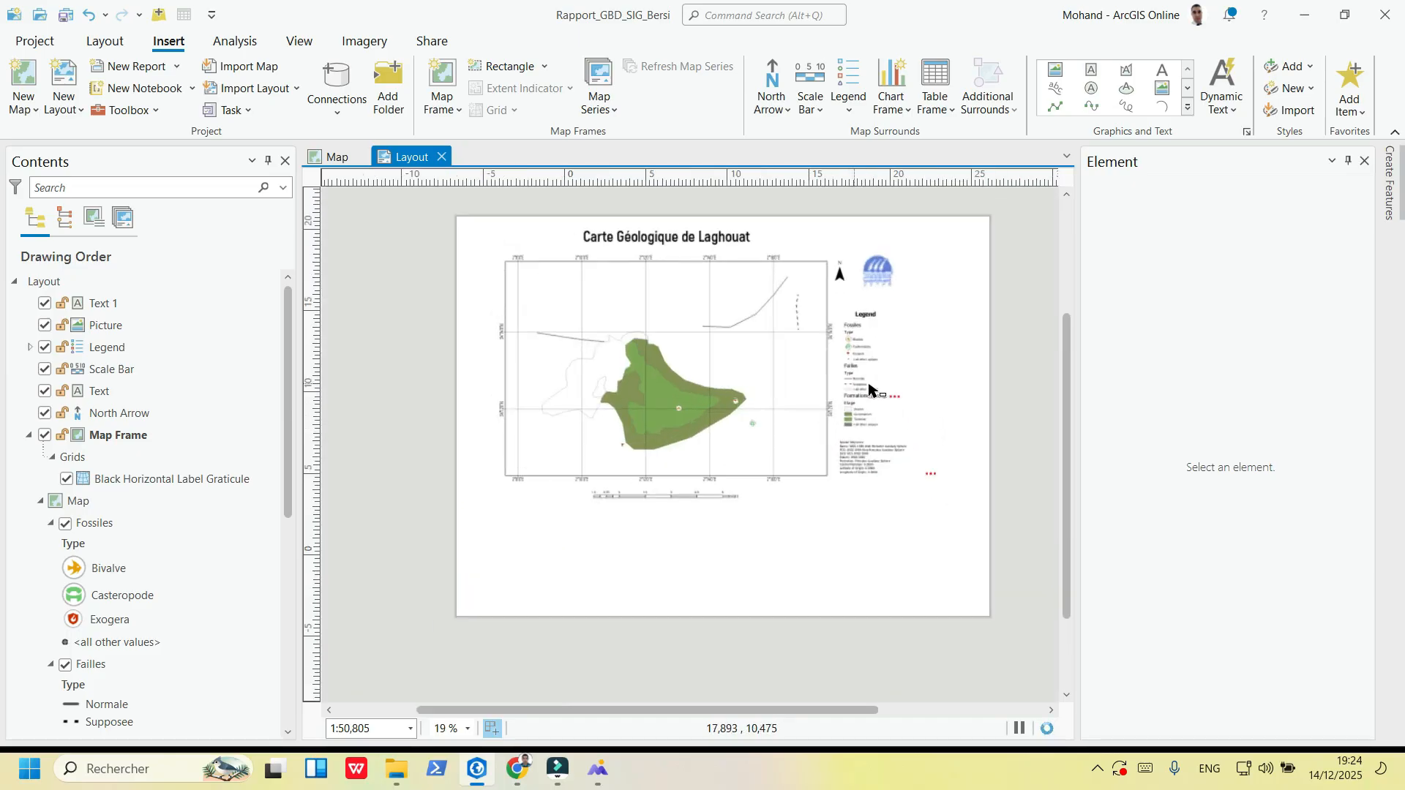
# - Move the north arrow inside the map frame's top-right corner
pyautogui.click(637, 218)
pyautogui.click(948, 221)
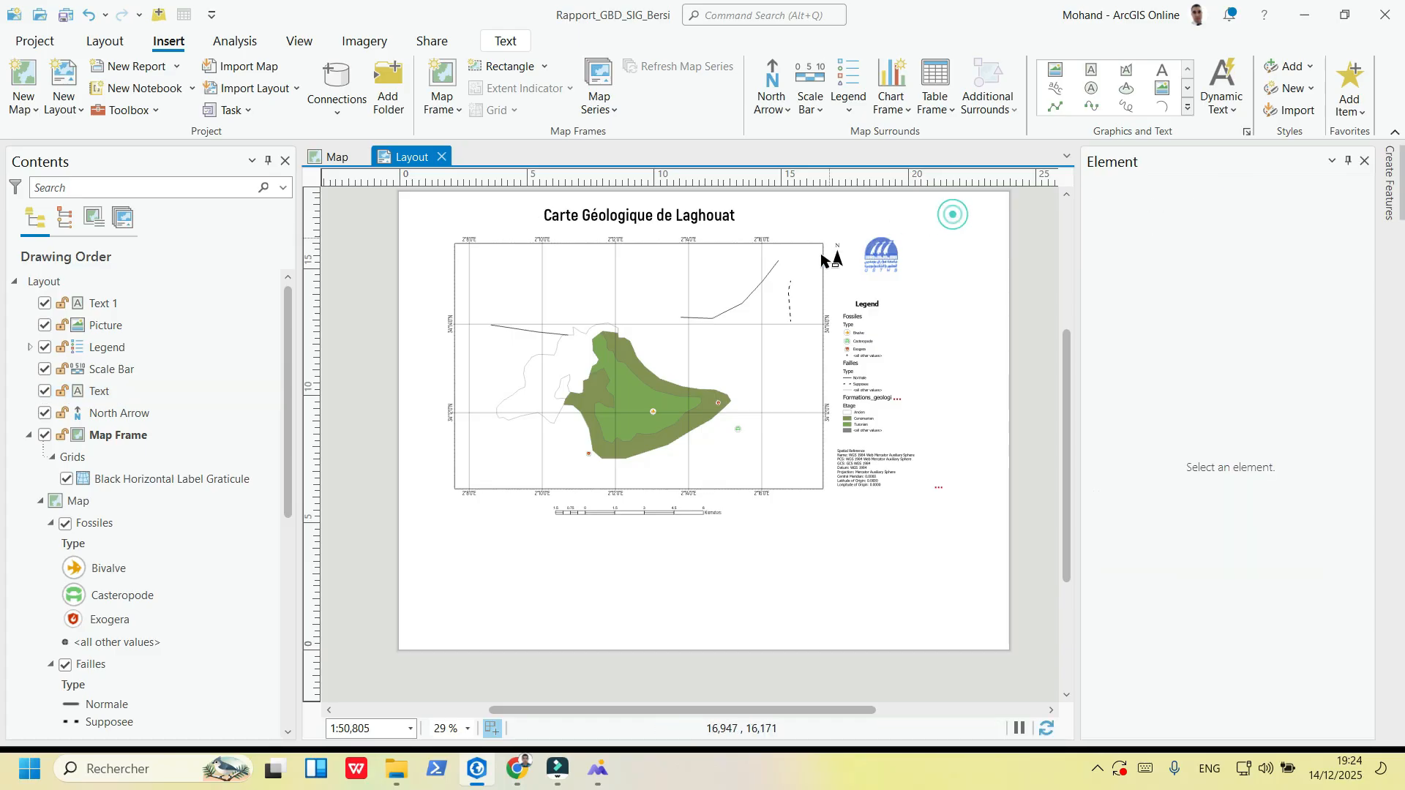
pyautogui.click(839, 263)
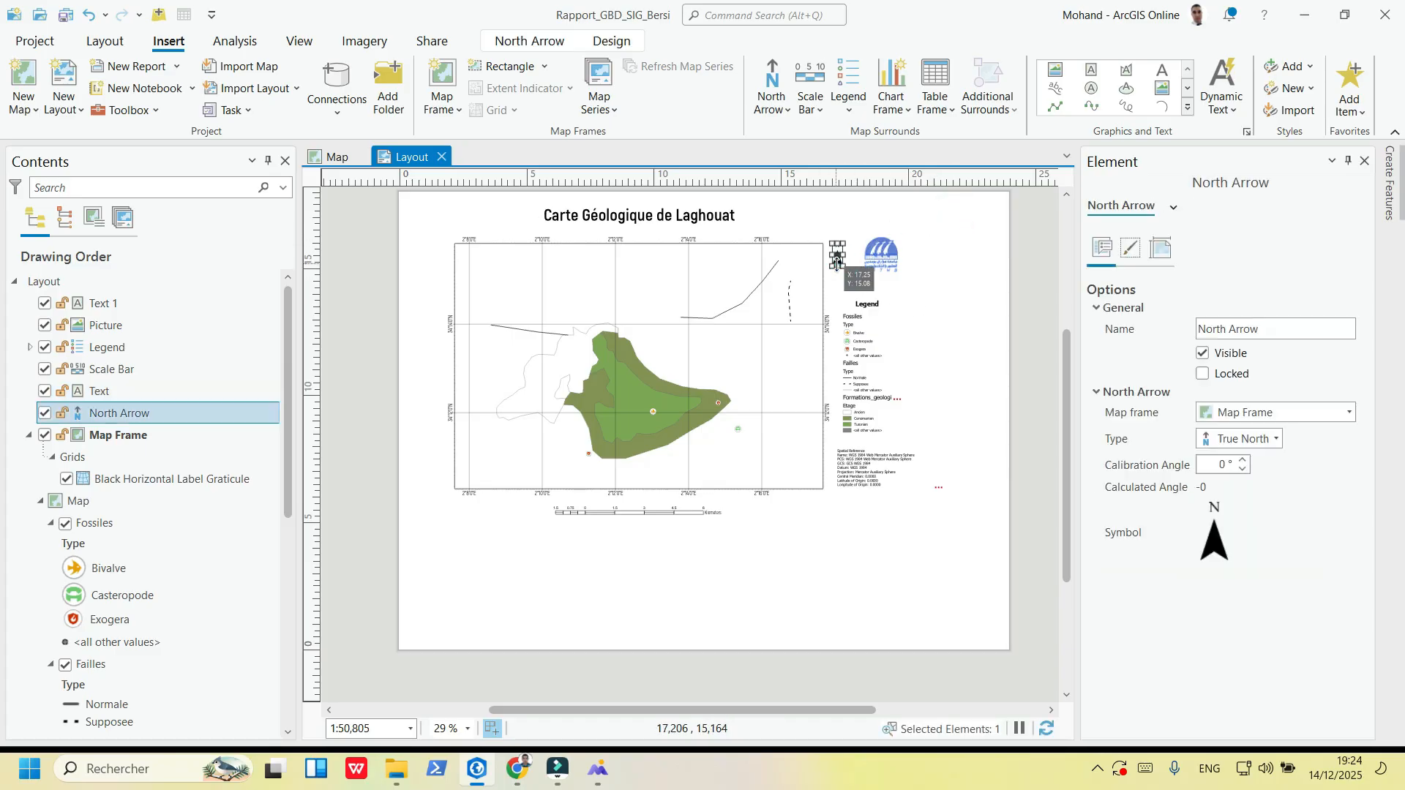
pyautogui.moveTo(839, 259); pyautogui.dragTo(865, 269)
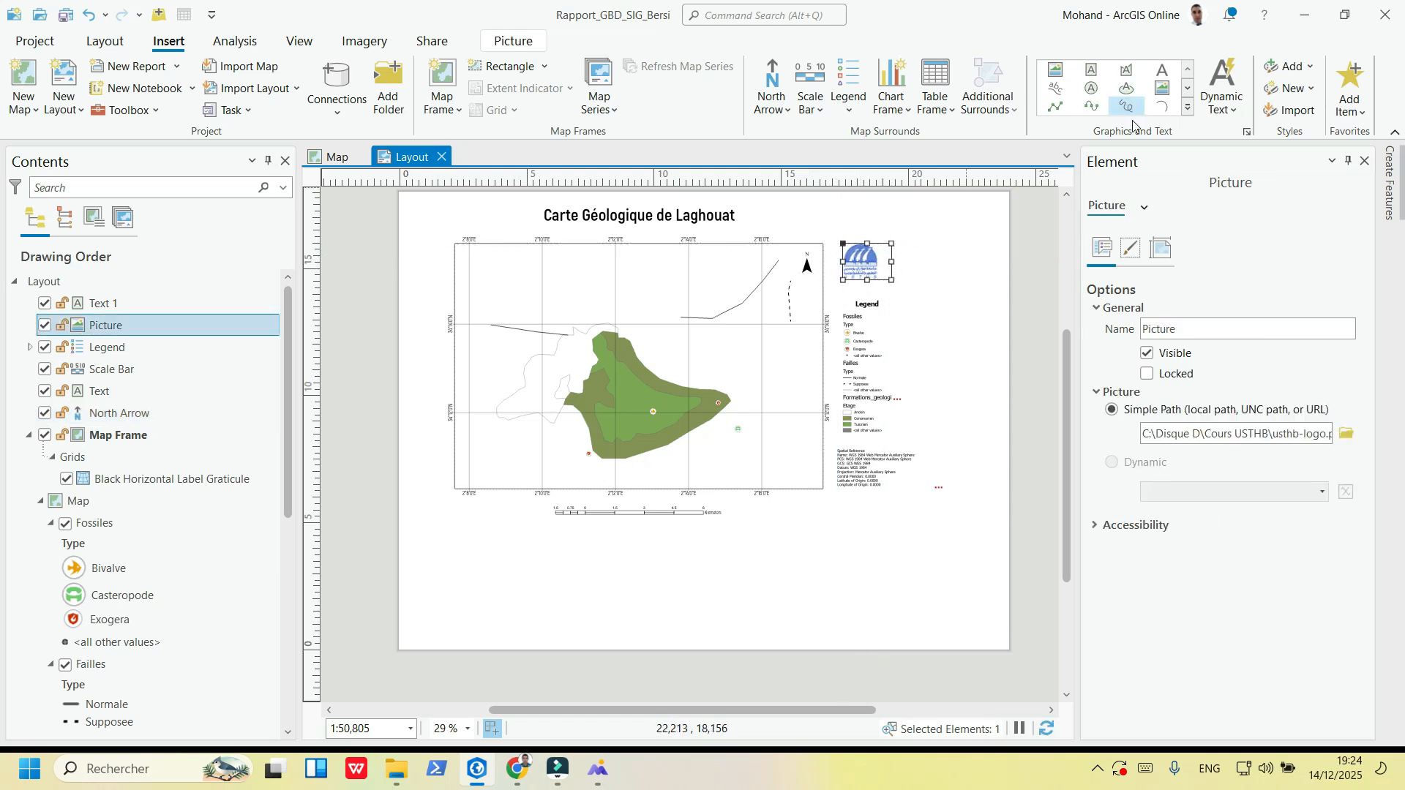
# - Draw a rectangle around the logo and legend and send it to the back
pyautogui.click(1186, 110)
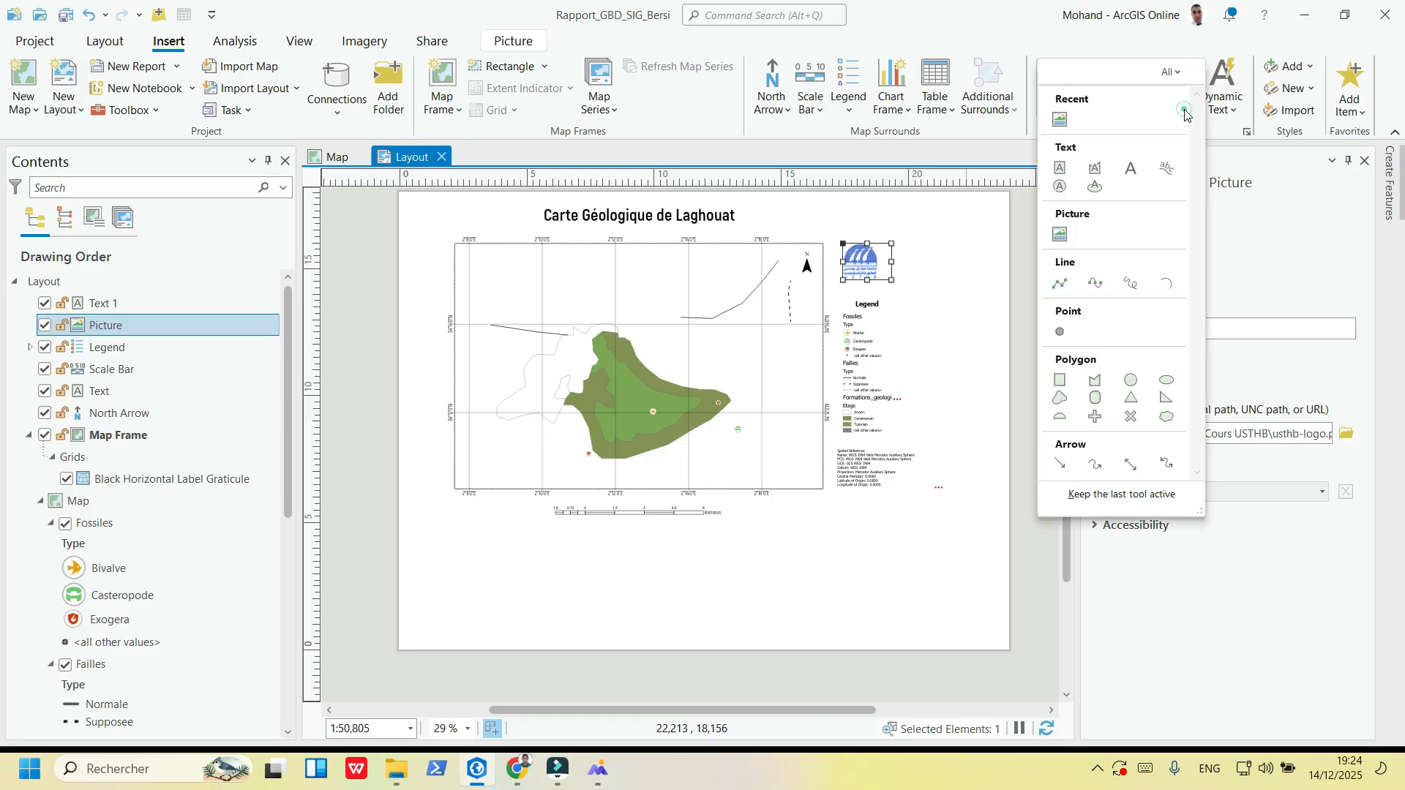
pyautogui.click(1058, 379)
pyautogui.moveTo(832, 233); pyautogui.dragTo(928, 495)
pyautogui.click(999, 433)
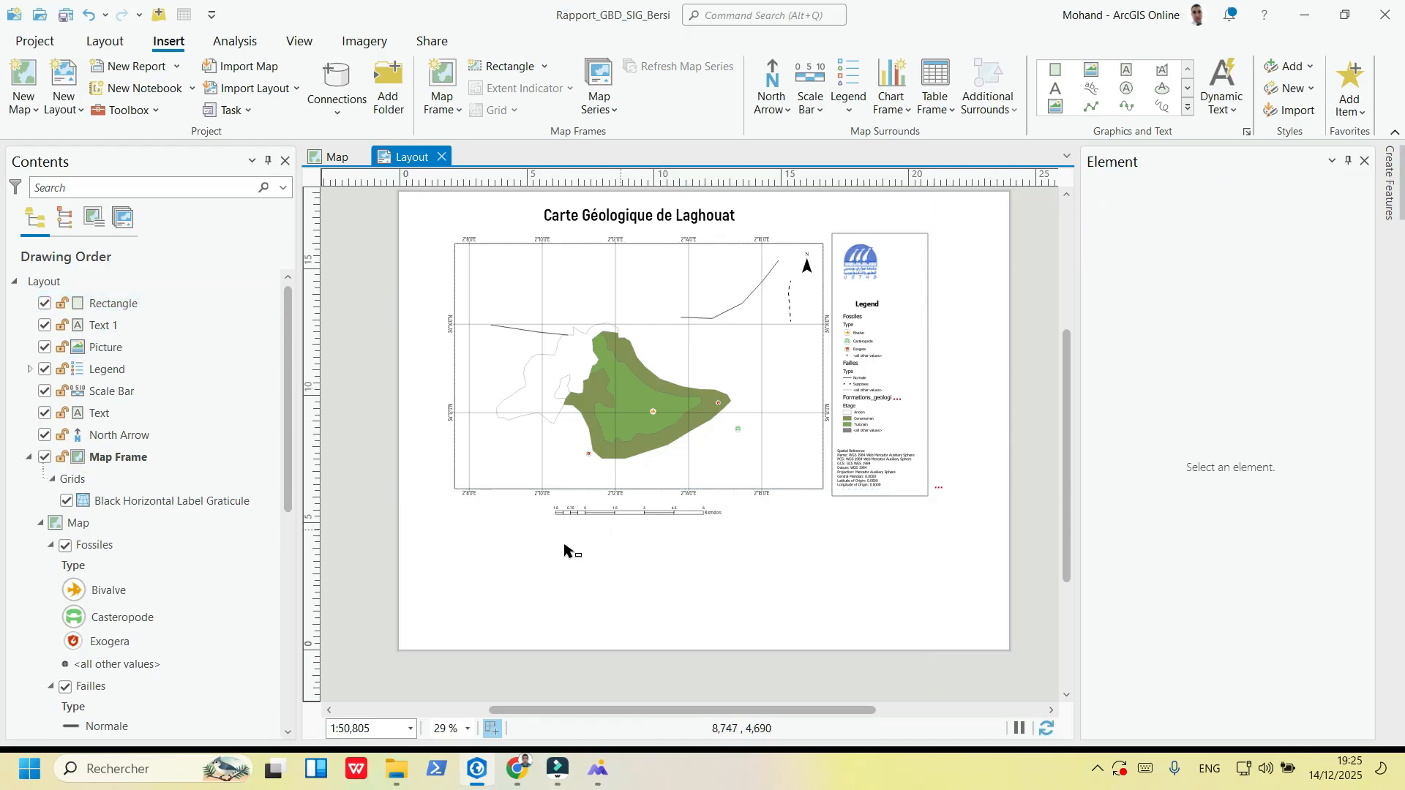
pyautogui.click(864, 269)
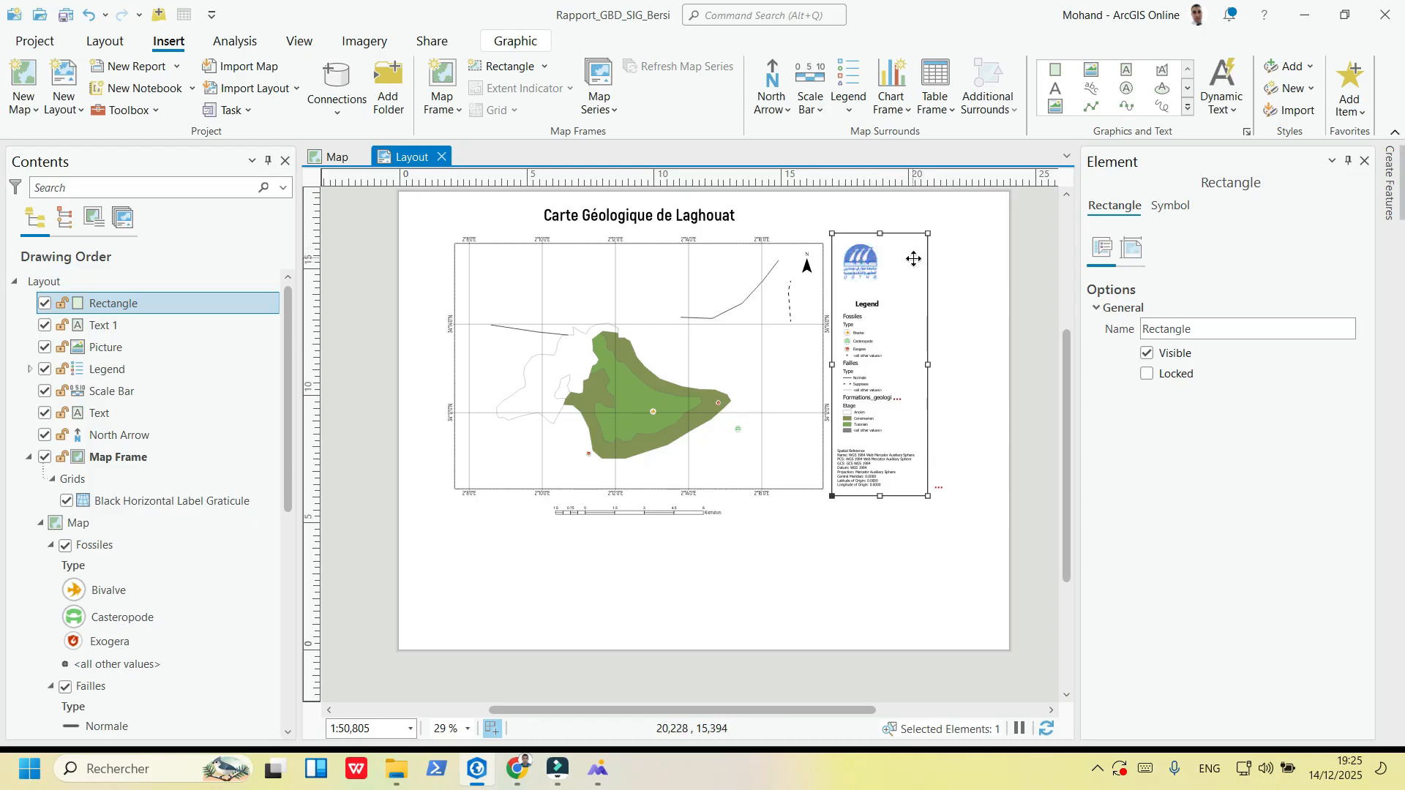
pyautogui.rightClick(913, 258)
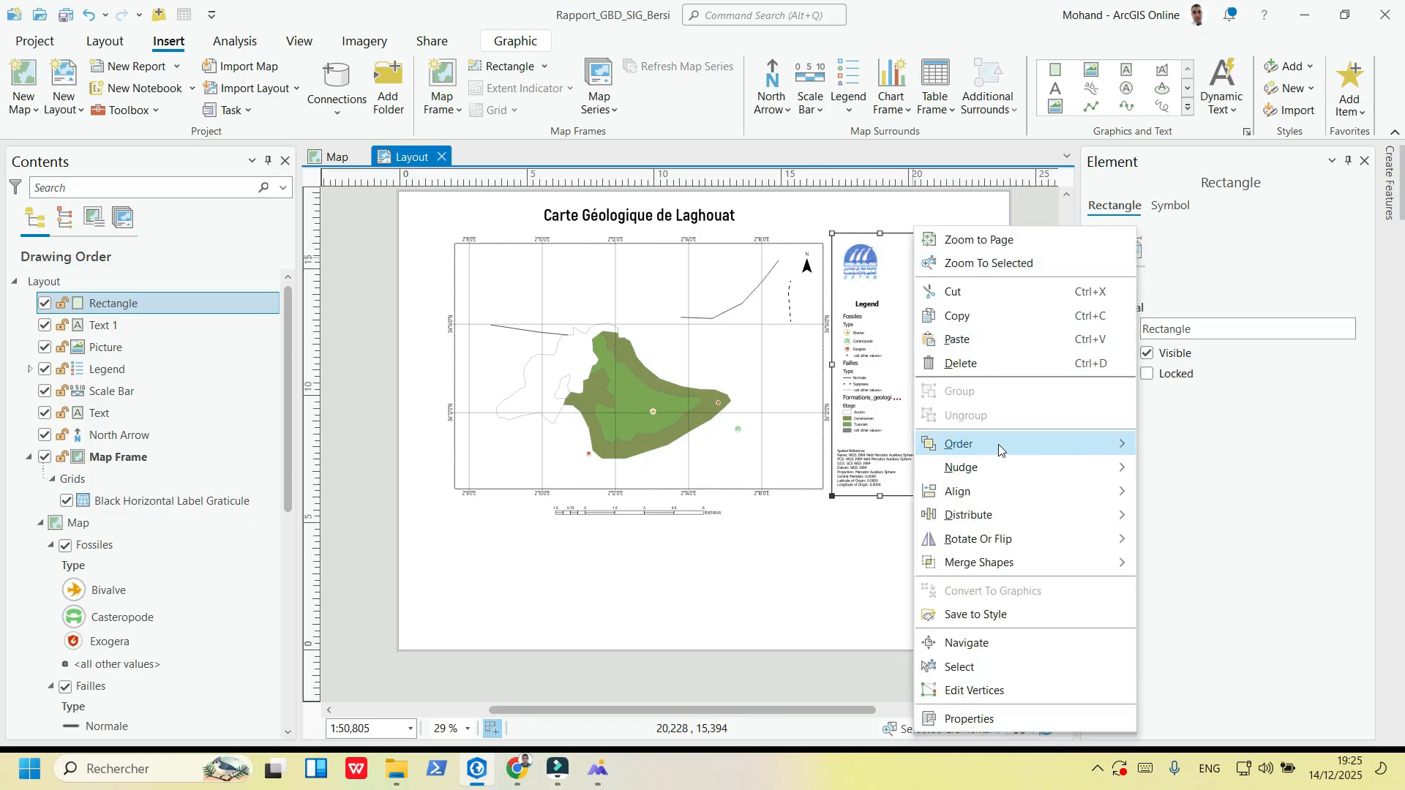
pyautogui.moveTo(1000, 447)
pyautogui.click(1200, 515)
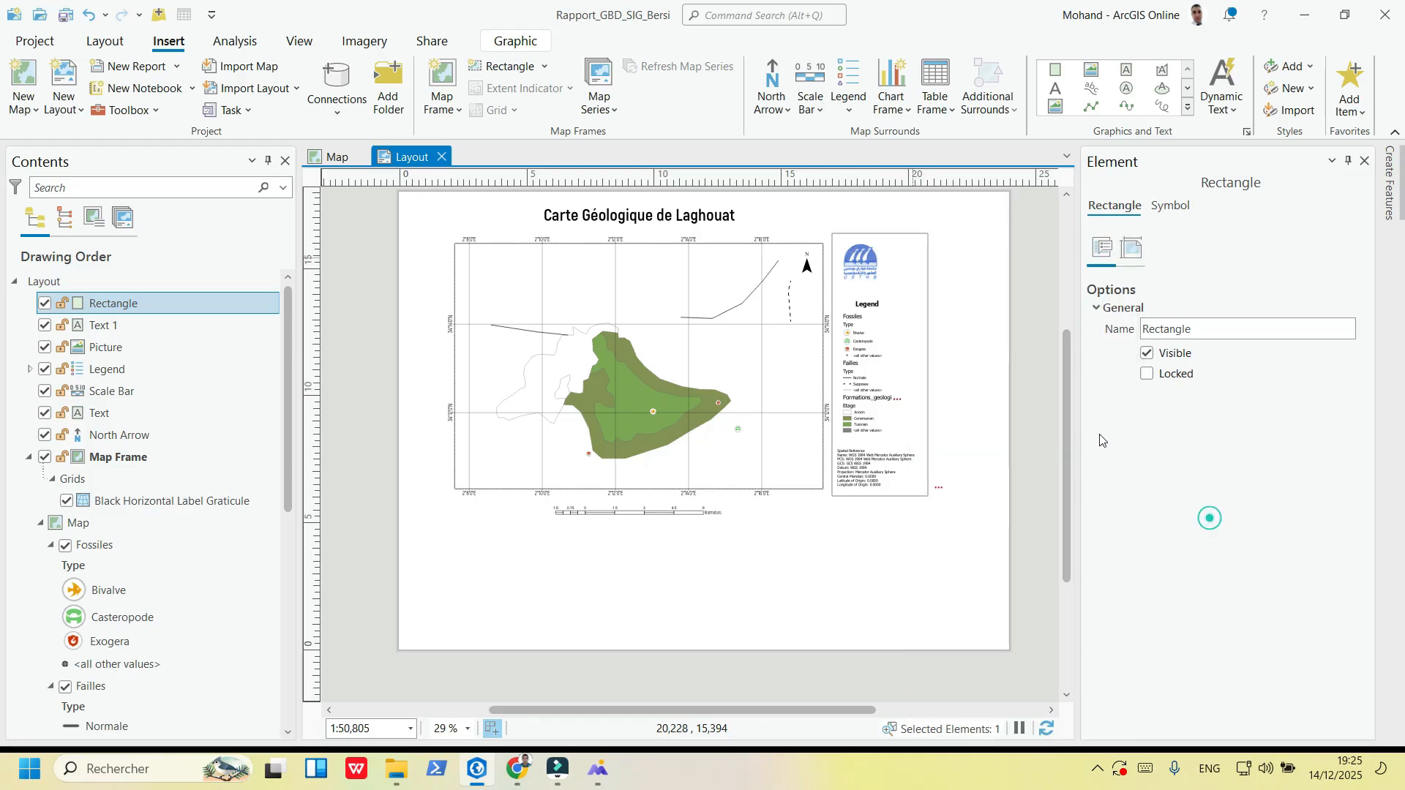
pyautogui.click(977, 402)
# - Shrink the logo picture to a narrower width
pyautogui.click(868, 262)
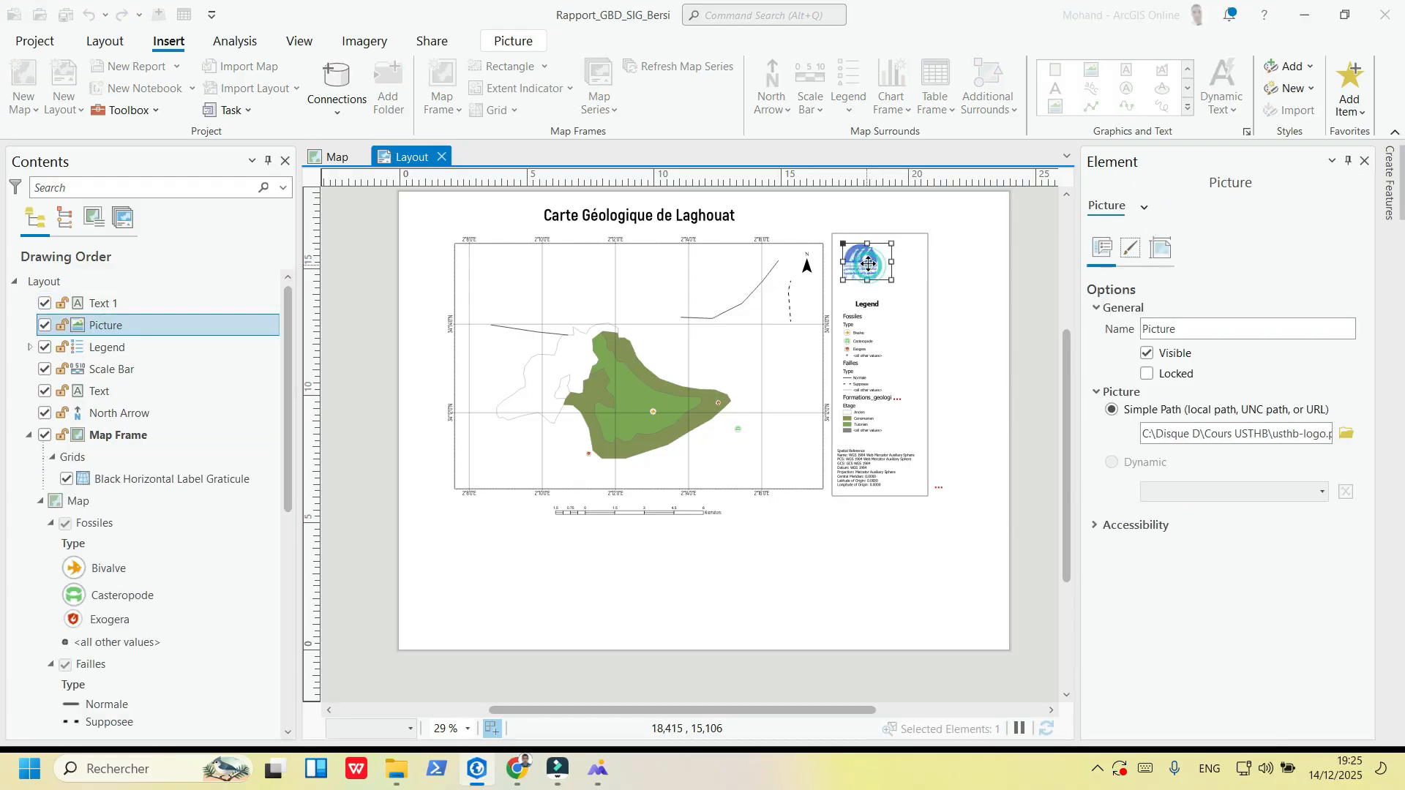
pyautogui.moveTo(889, 262)
pyautogui.mouseDown()
pyautogui.moveTo(892, 284)
pyautogui.moveTo(880, 269)
pyautogui.moveTo(903, 267)
pyautogui.mouseUp()
pyautogui.click(975, 271)
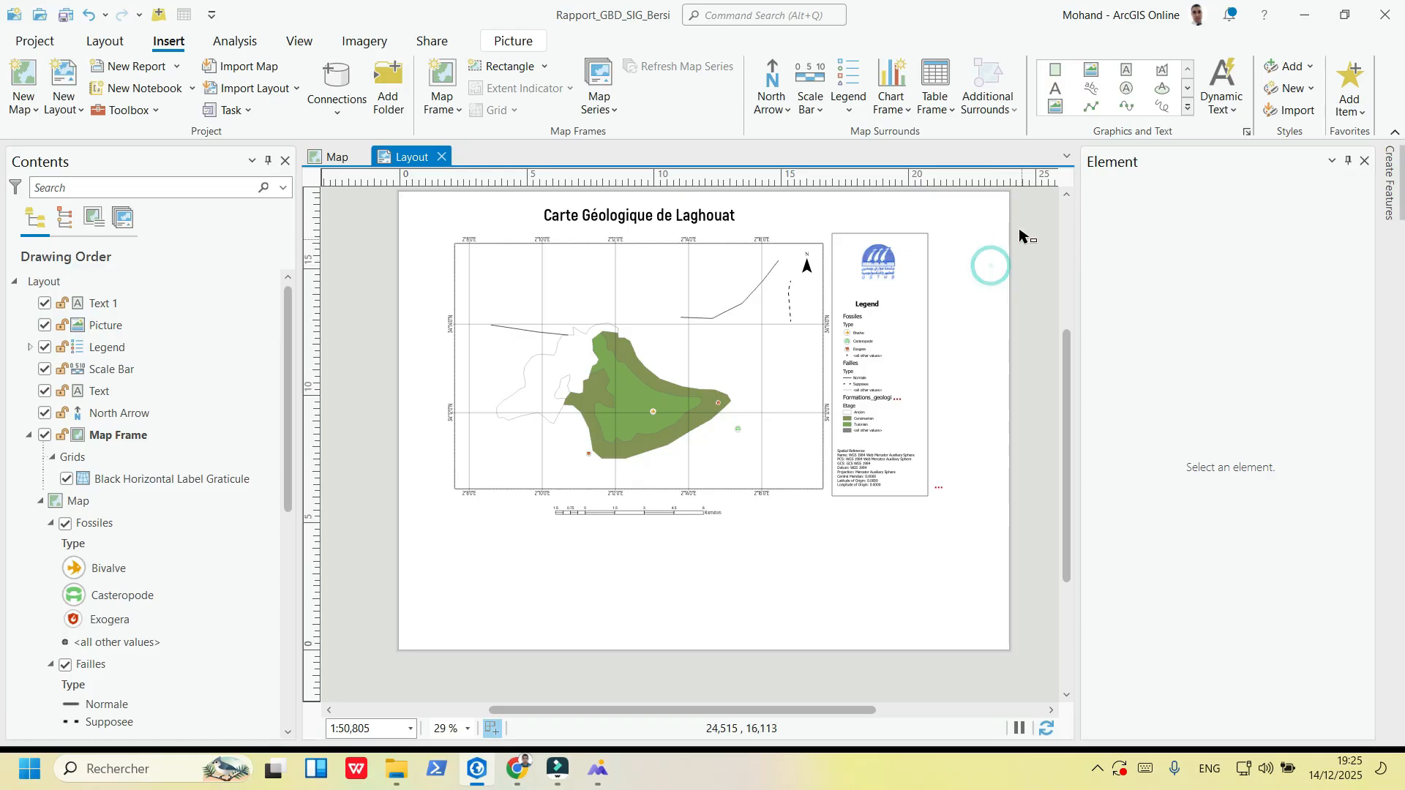
# - Turn off Equal column widths for the legend and set Fitting Strategy to Adjust columns
pyautogui.click(880, 337)
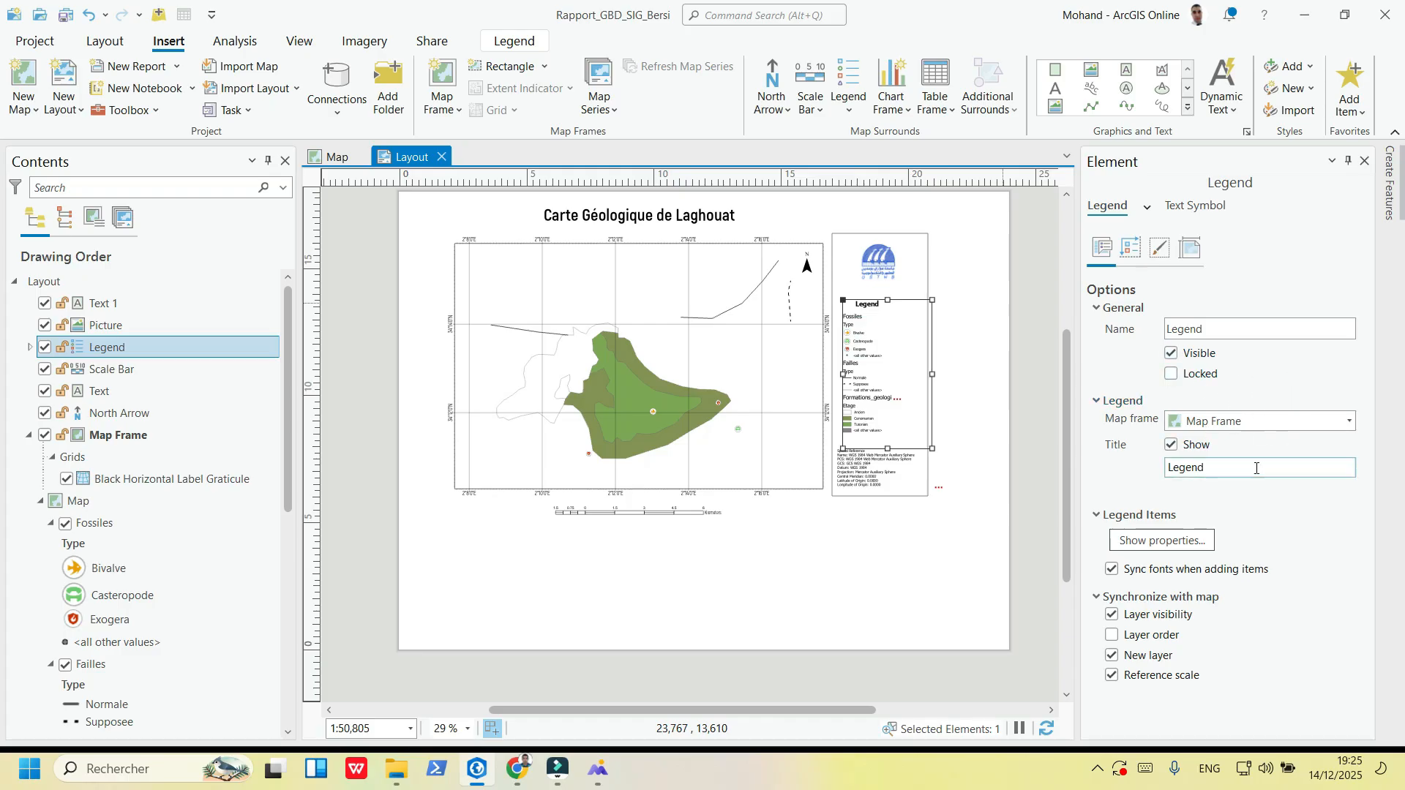
pyautogui.click(1139, 262)
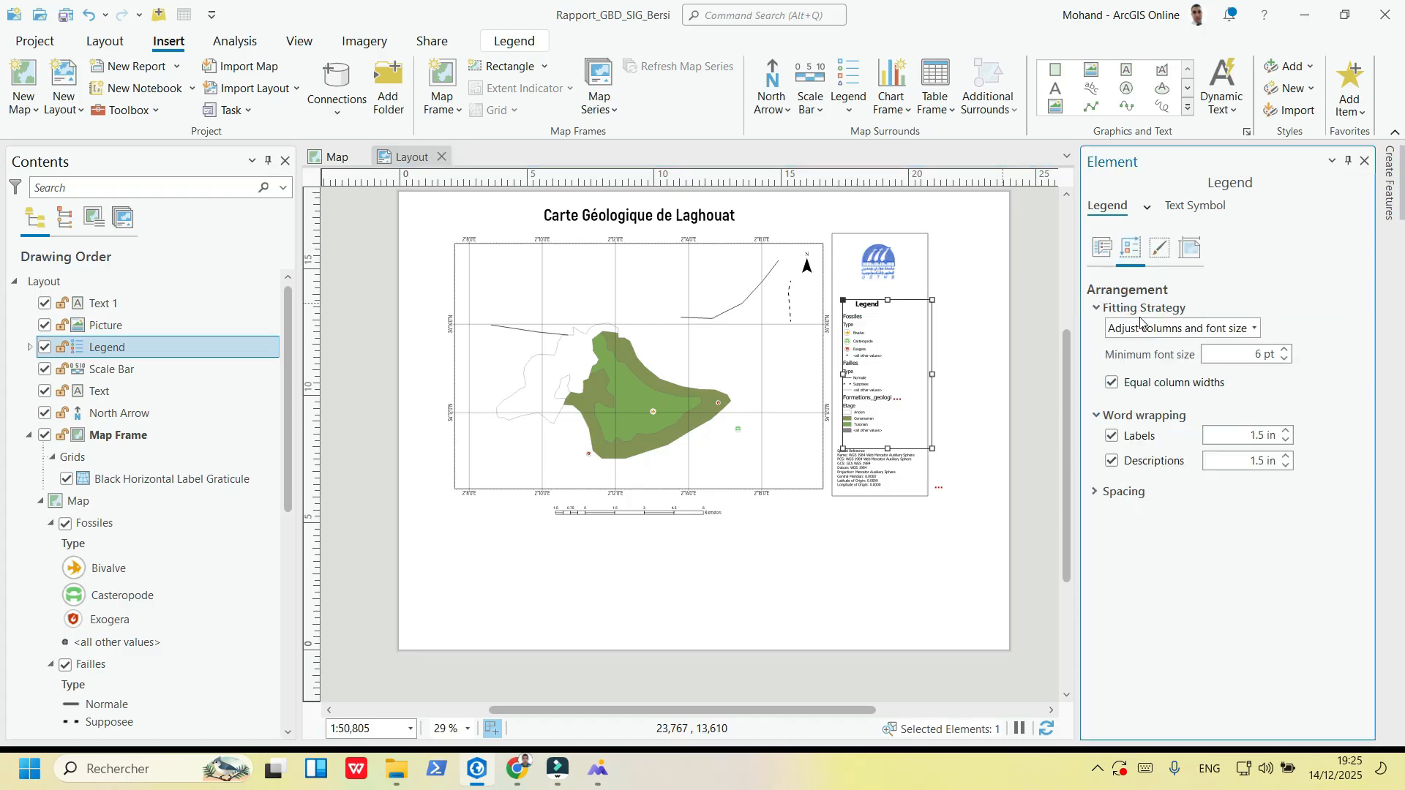
pyautogui.click(1112, 384)
pyautogui.click(1094, 494)
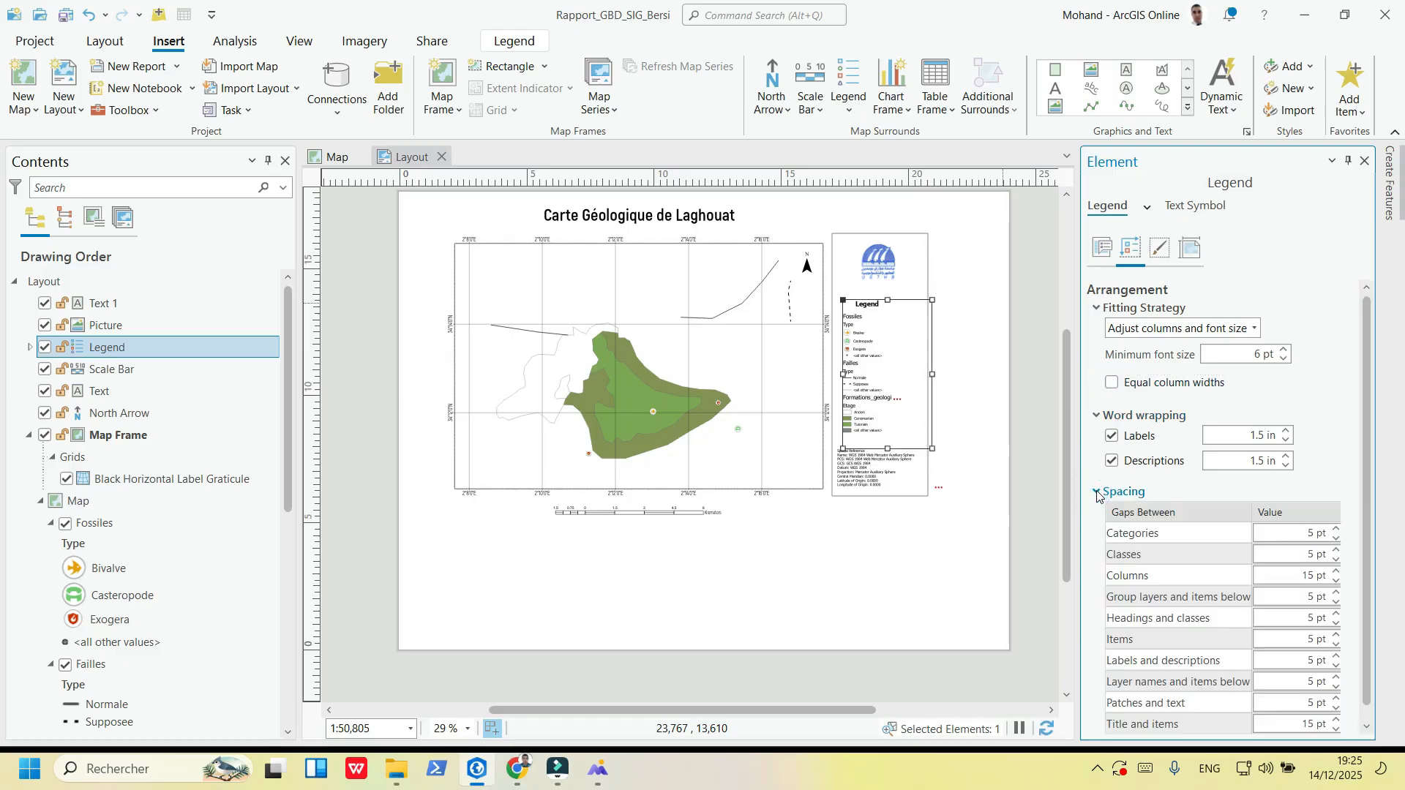
pyautogui.click(1177, 327)
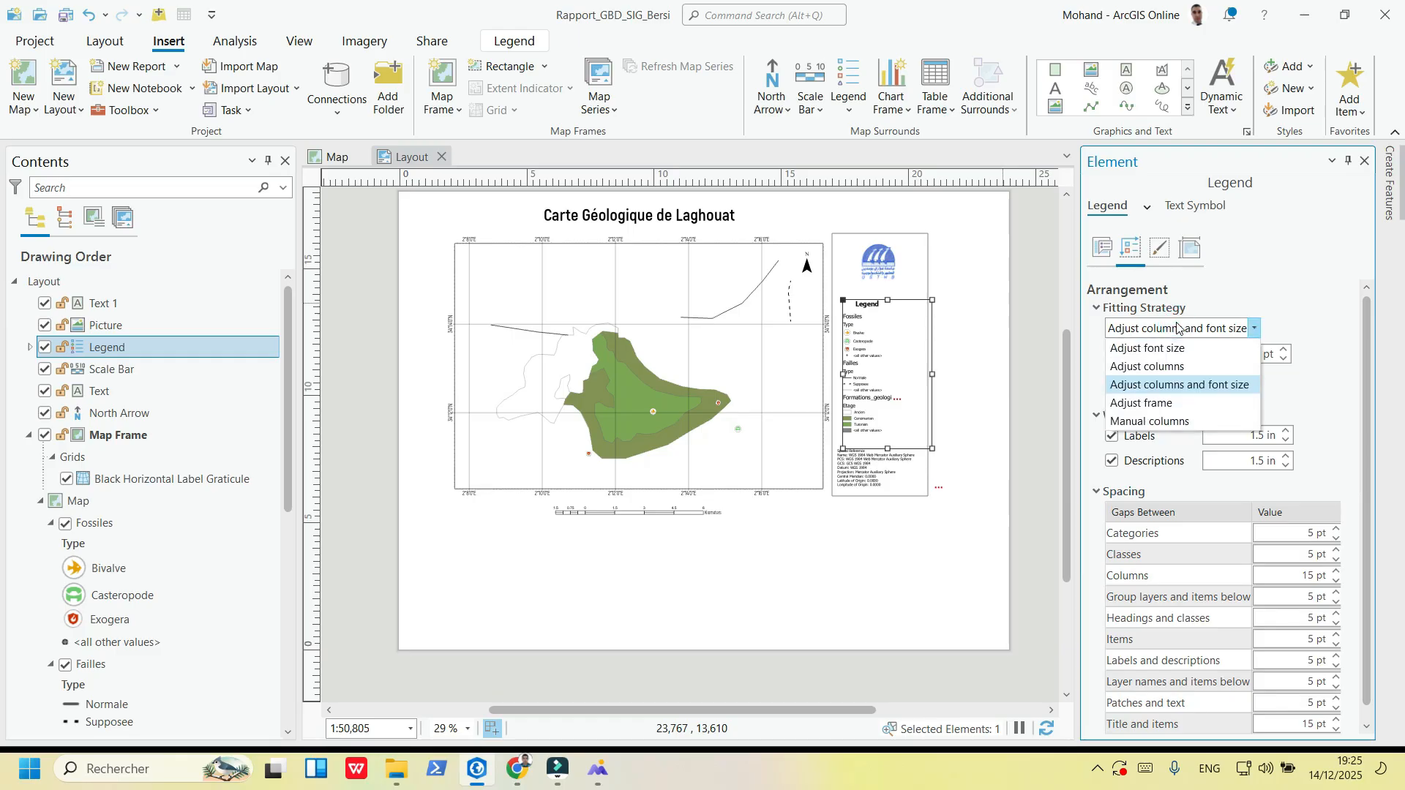
pyautogui.click(1177, 328)
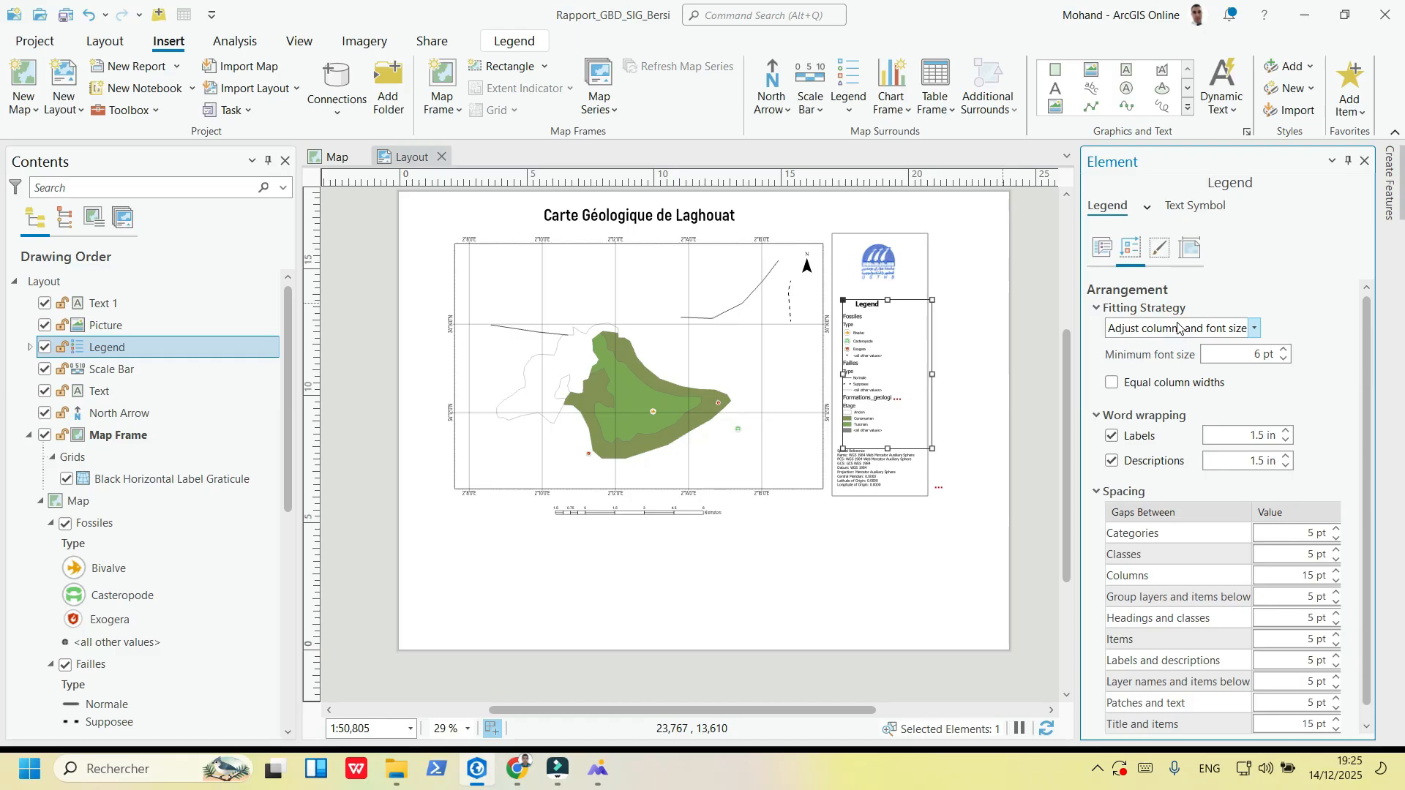
pyautogui.click(1177, 328)
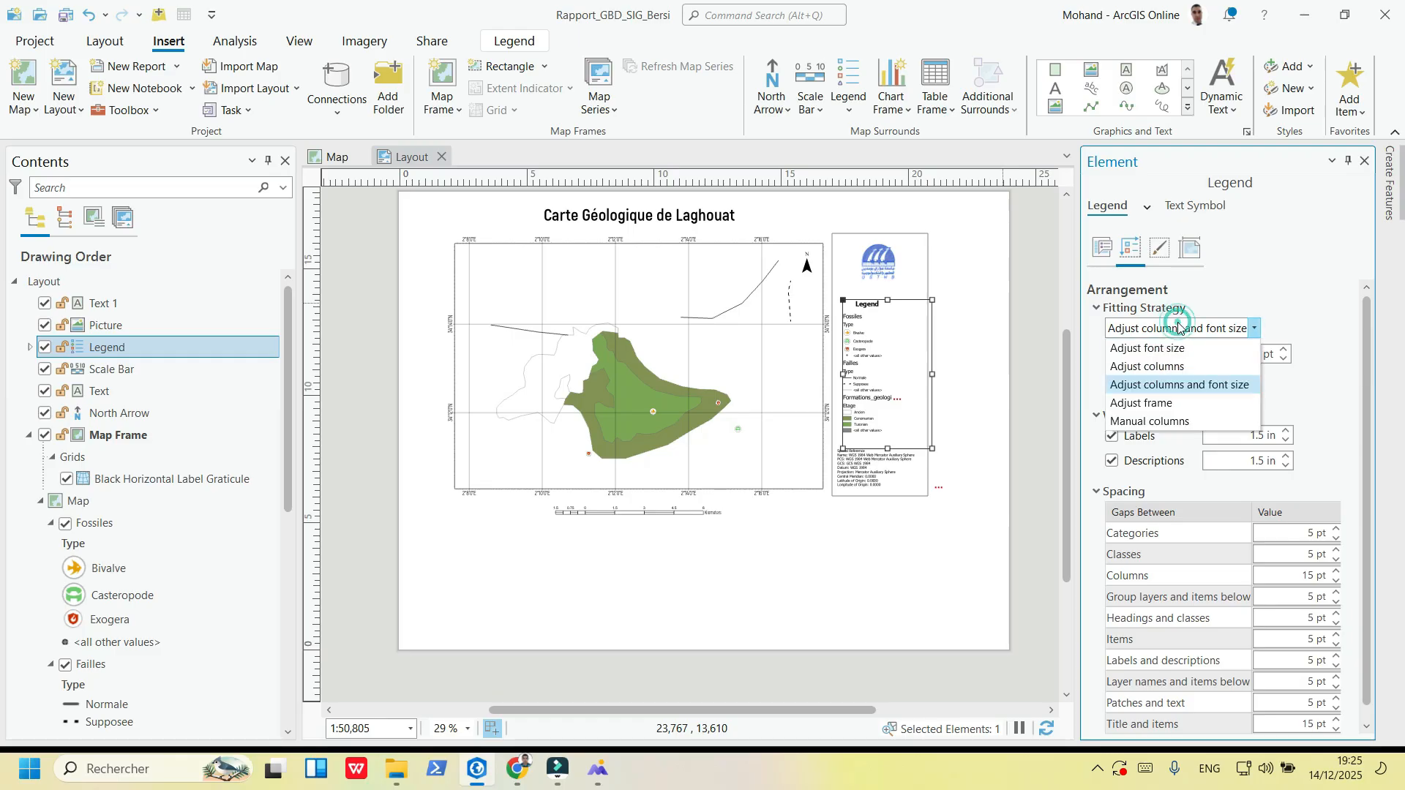
pyautogui.click(1166, 371)
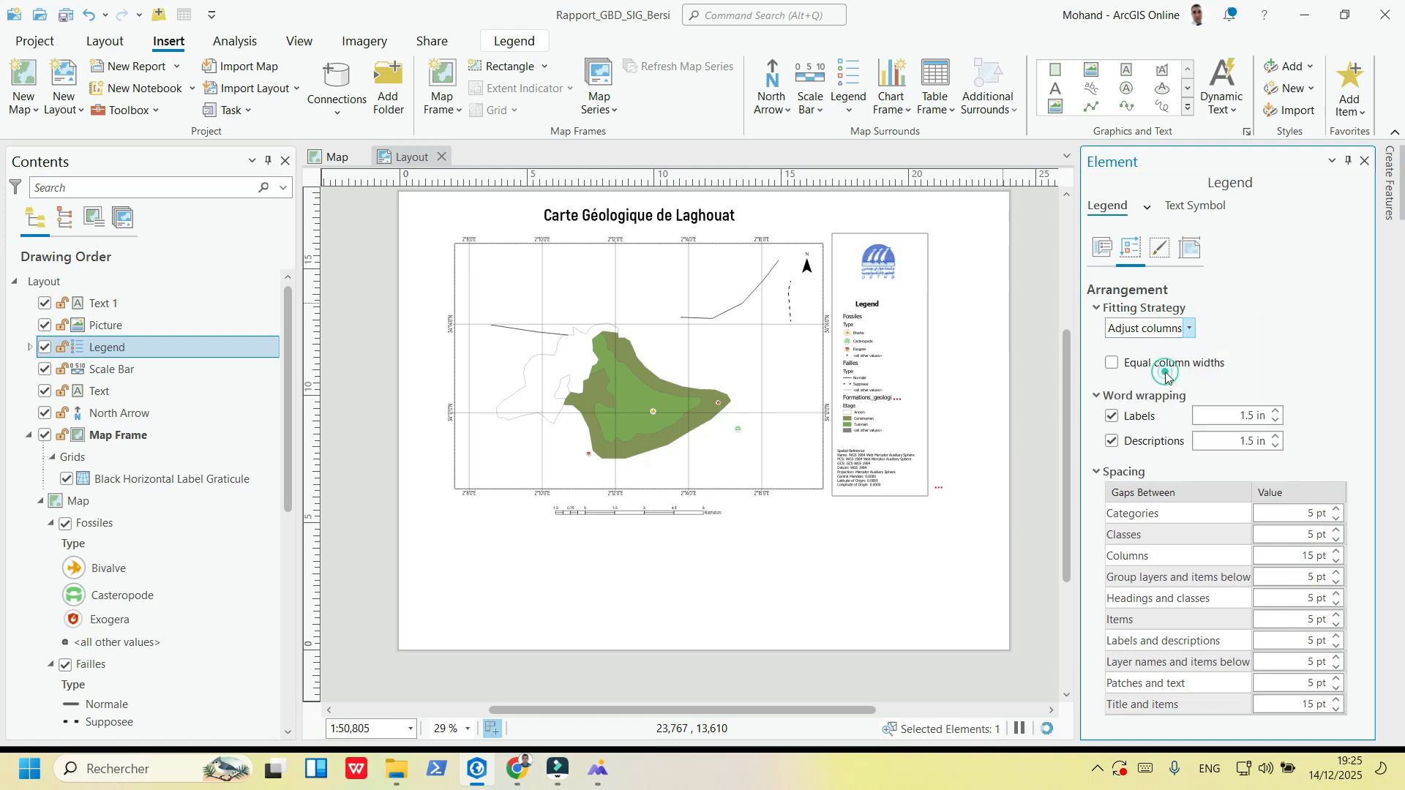
# - Review the legend's border, background, size and position settings, then return to general options
pyautogui.click(1260, 305)
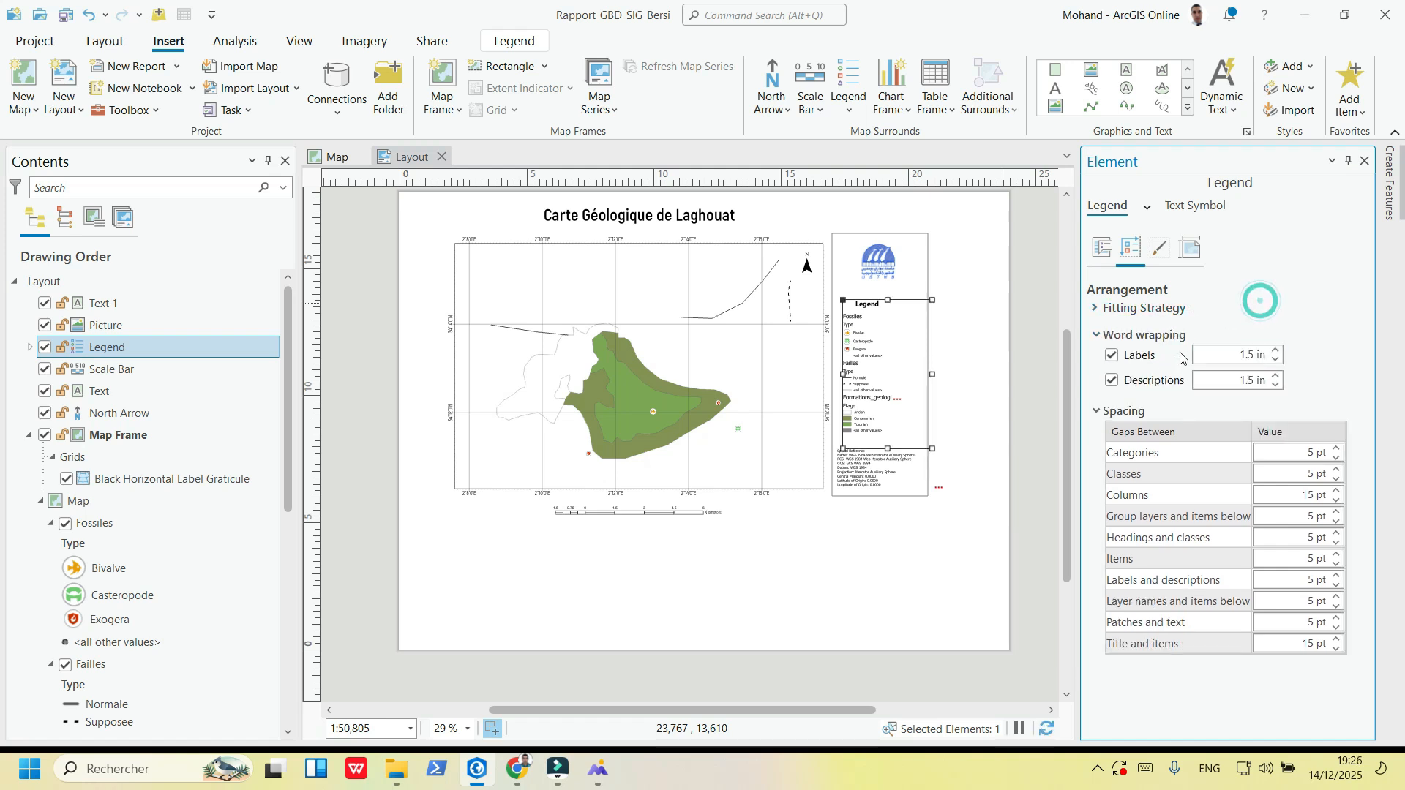
pyautogui.click(1159, 248)
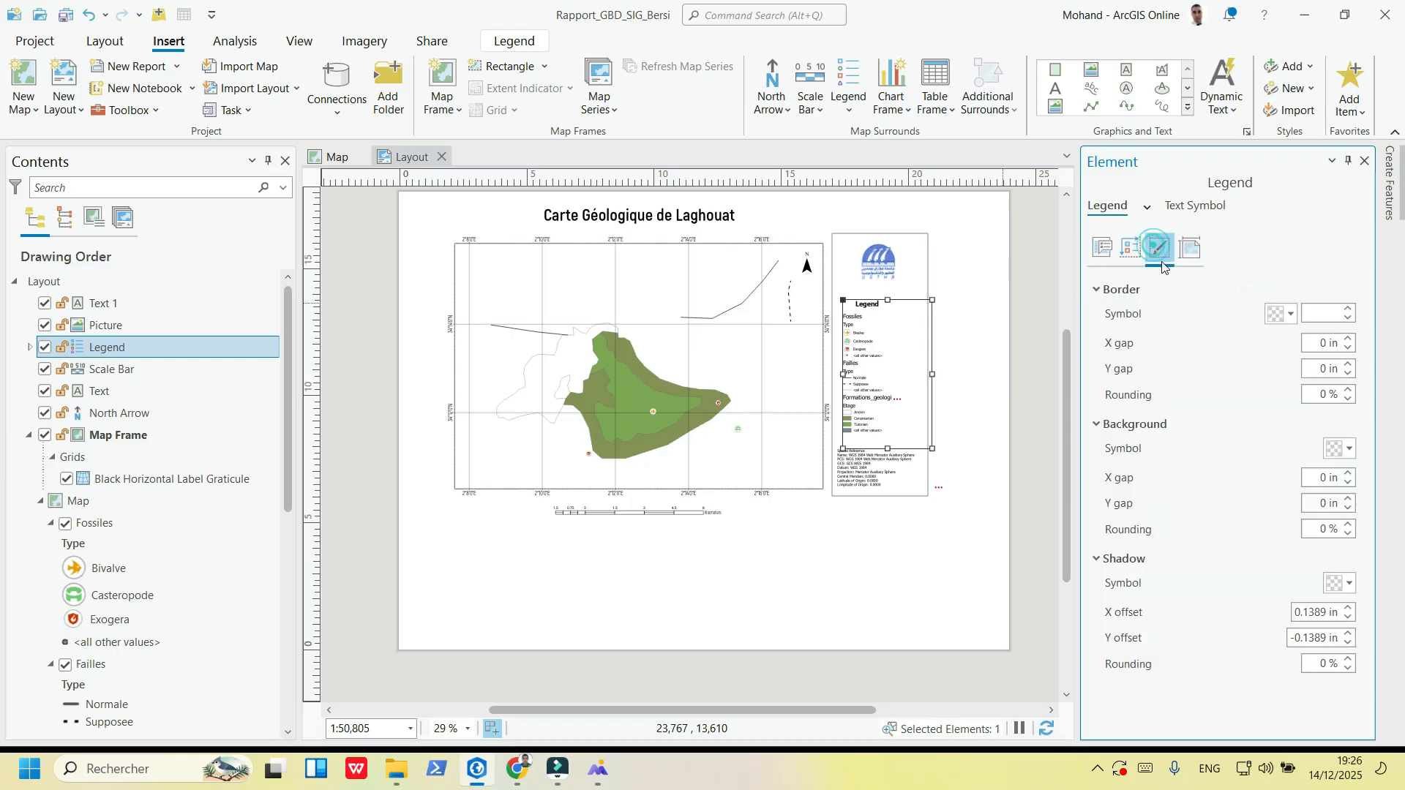
pyautogui.click(1187, 252)
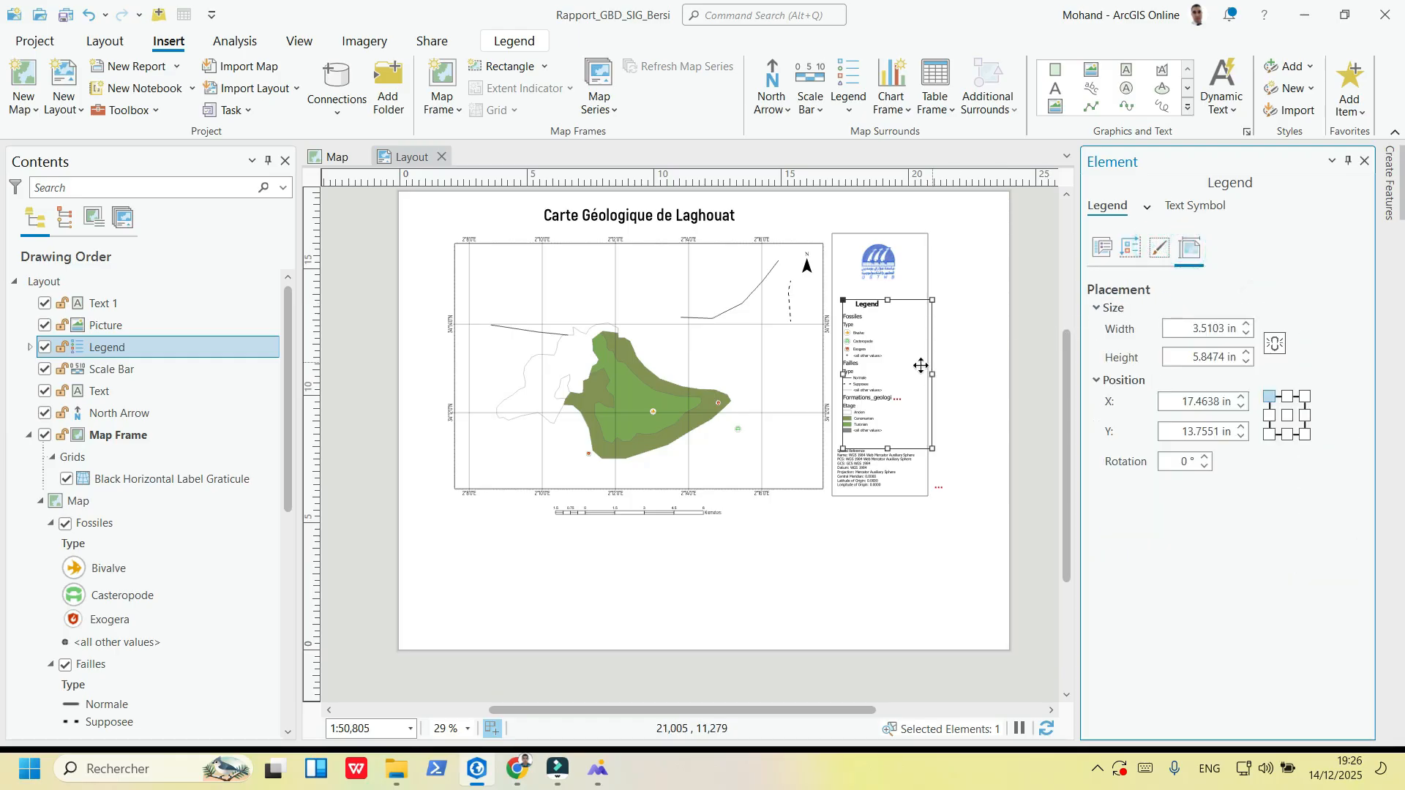
pyautogui.scroll(4, 882, 398)
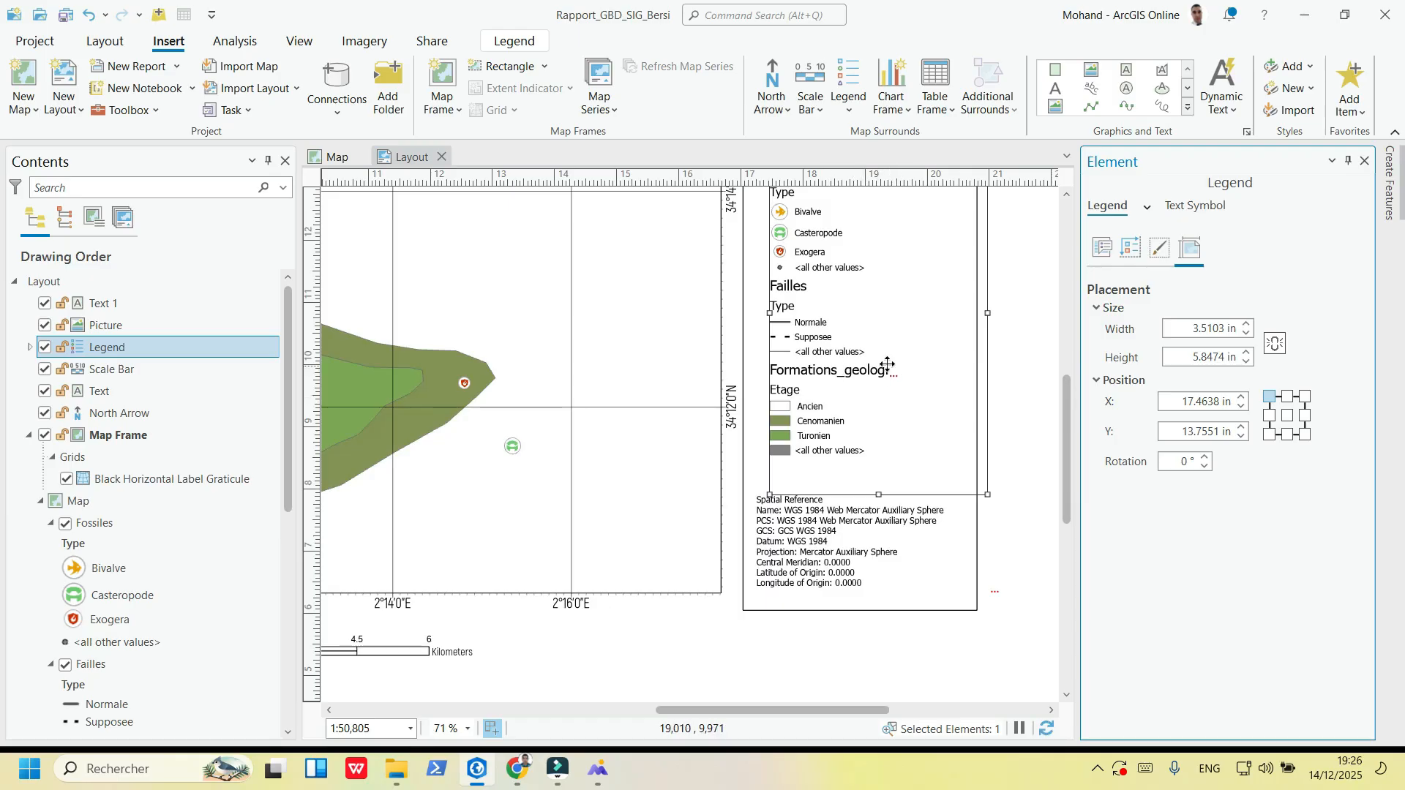
pyautogui.scroll(4, 882, 369)
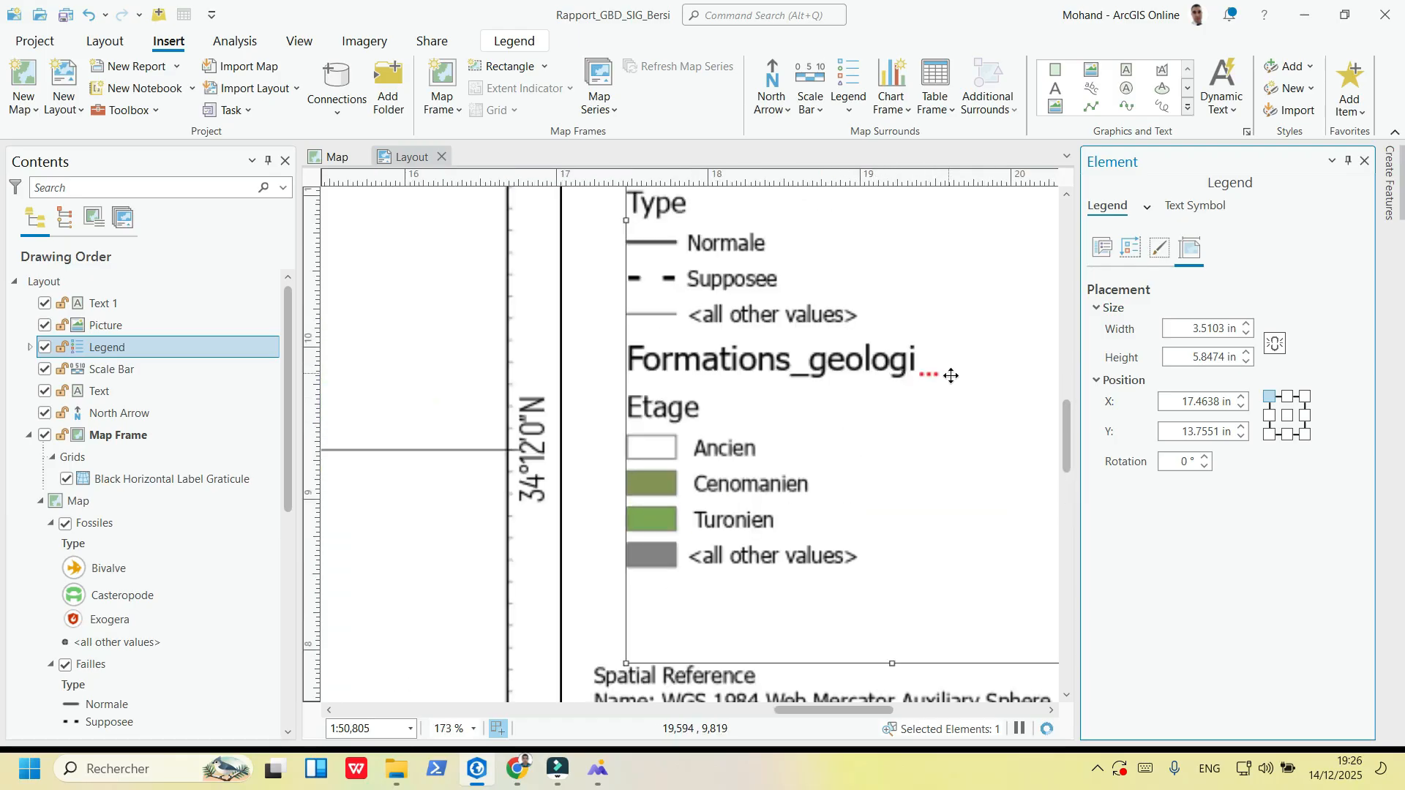
pyautogui.scroll(-4, 914, 374)
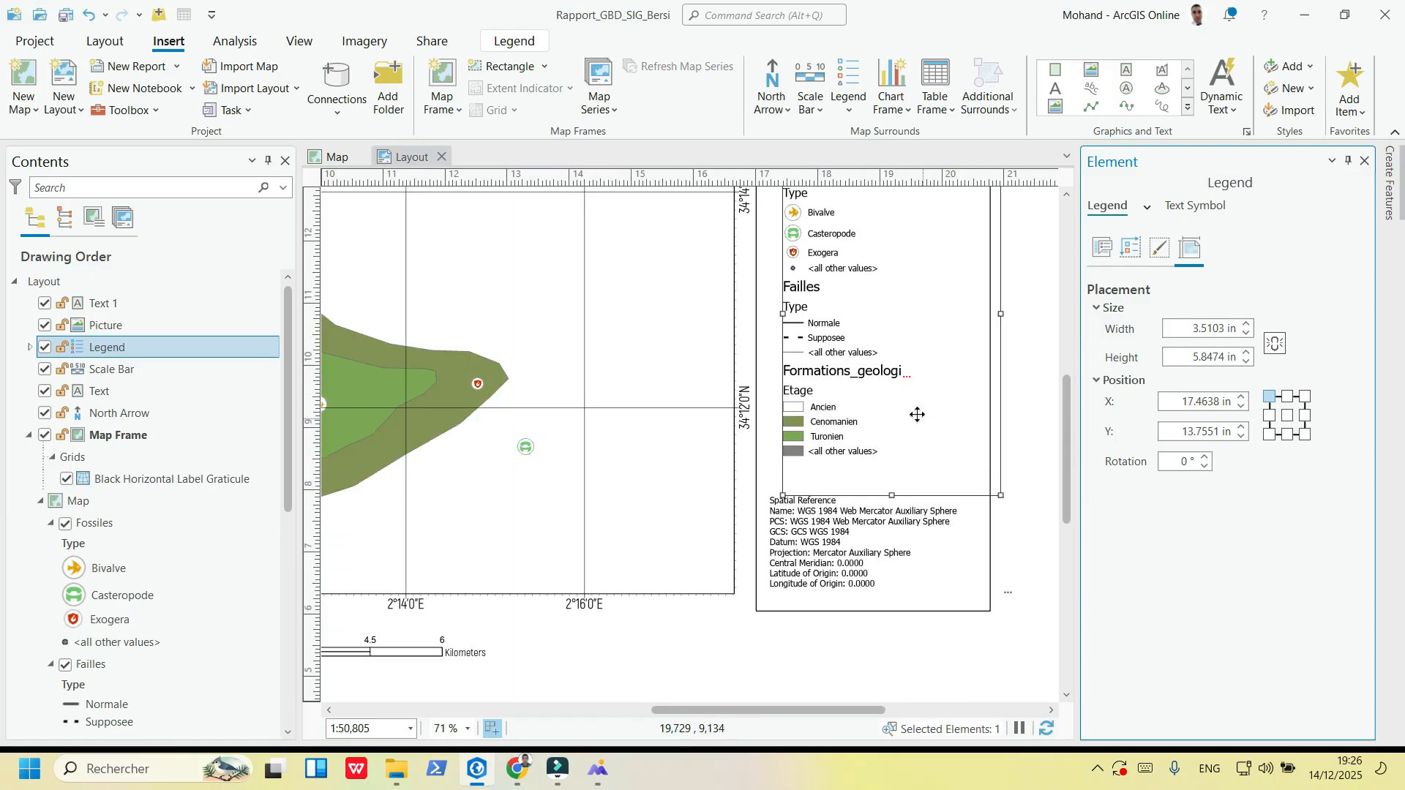
pyautogui.click(1101, 248)
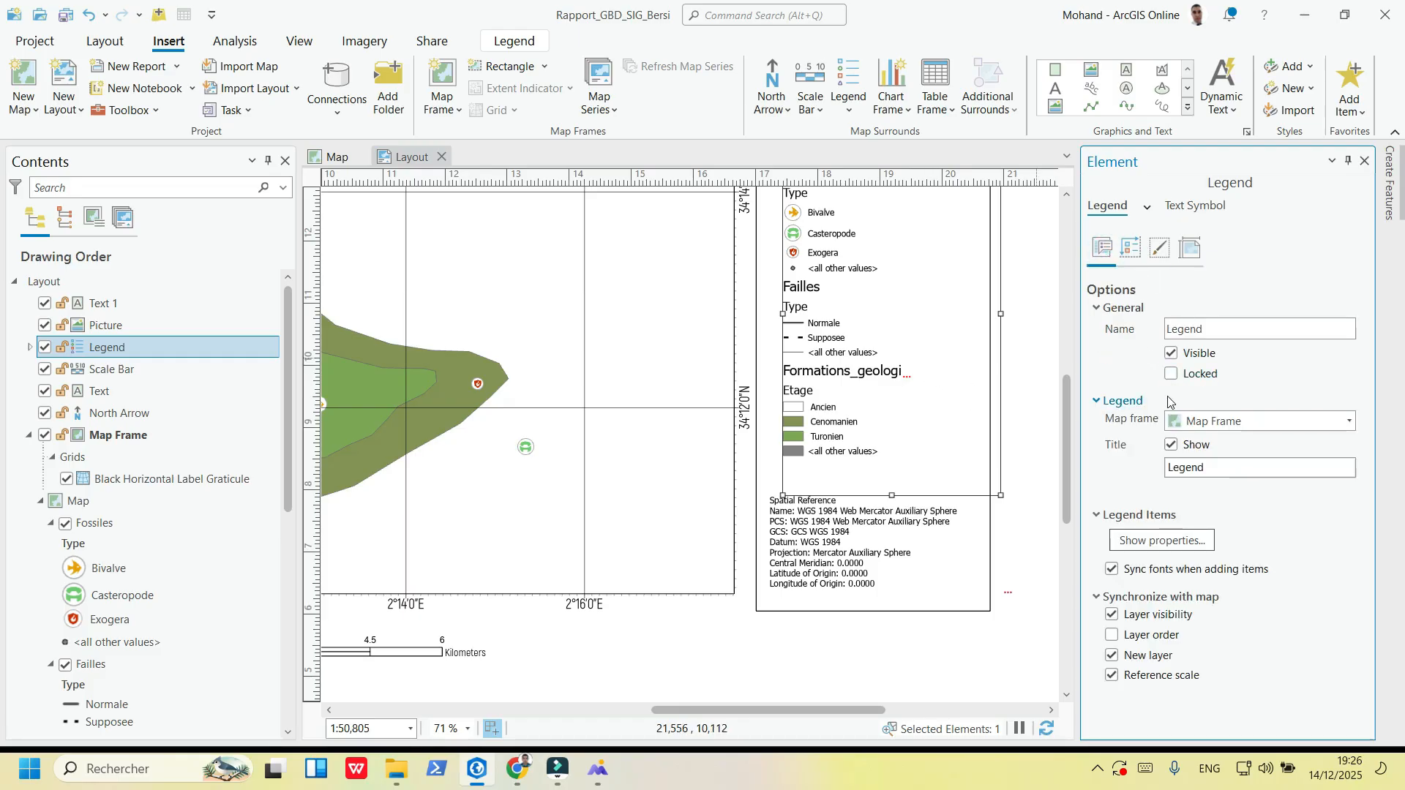
# - Open shared properties for all legend items and inspect their Text Symbol font settings
pyautogui.click(1157, 546)
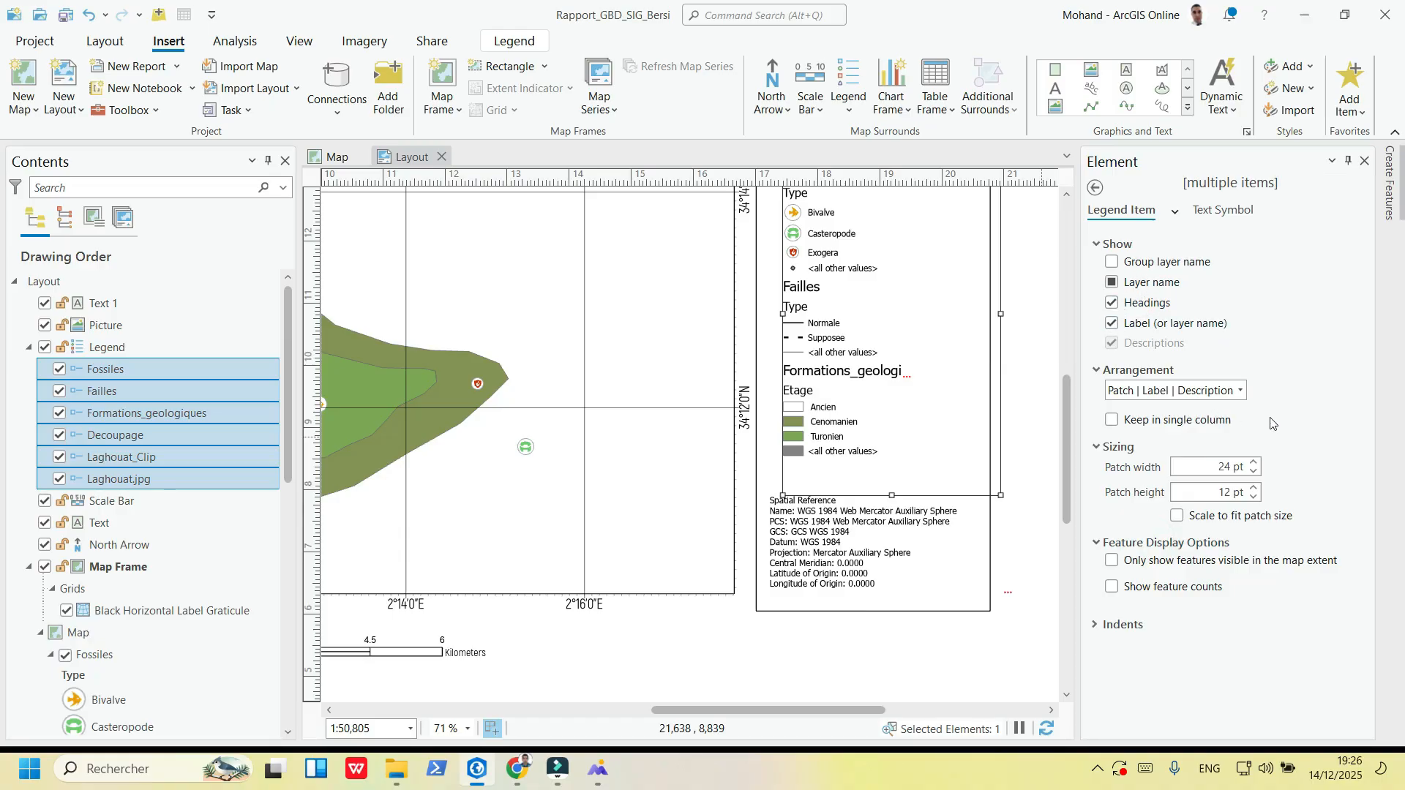
pyautogui.click(1214, 210)
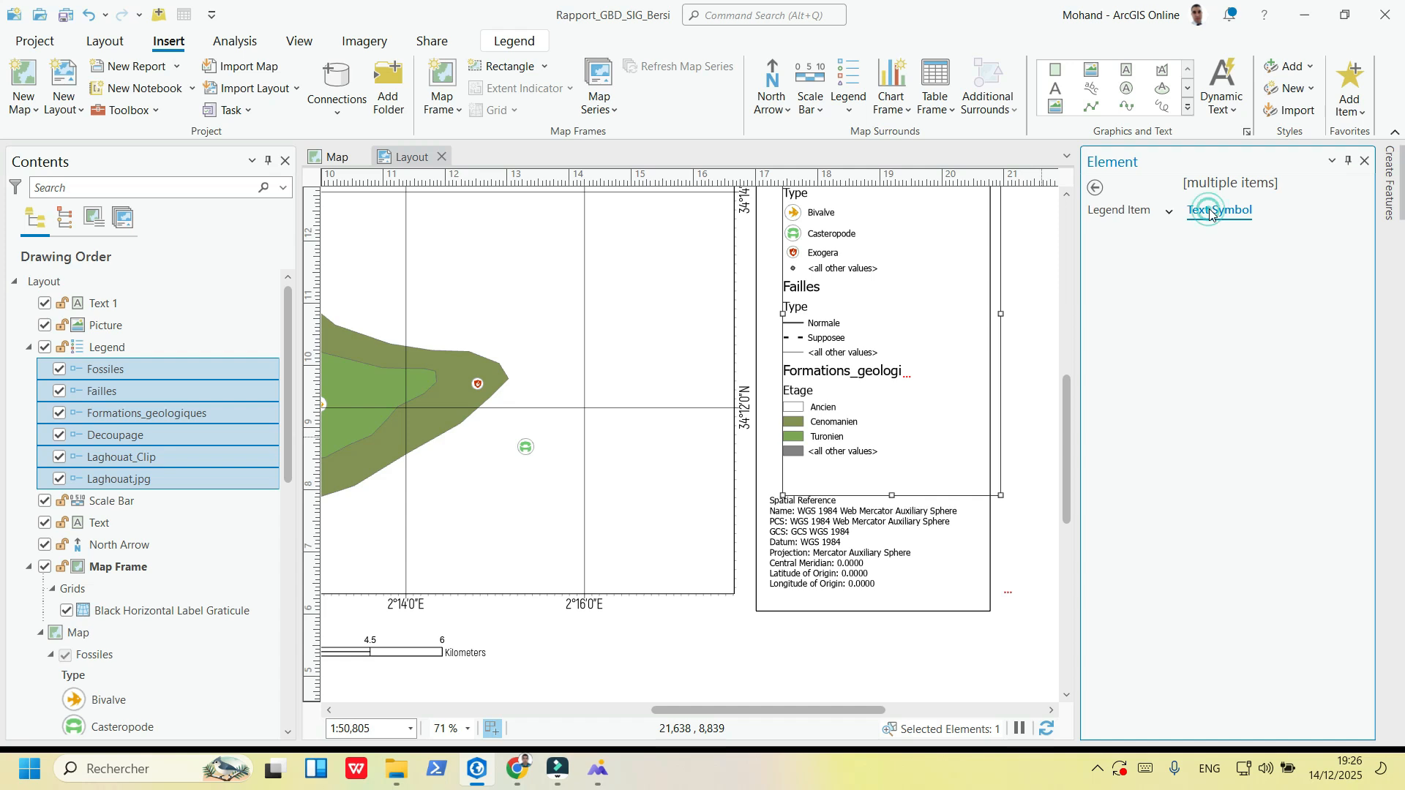
pyautogui.scroll(-5, 1196, 340)
pyautogui.scroll(5, 1199, 338)
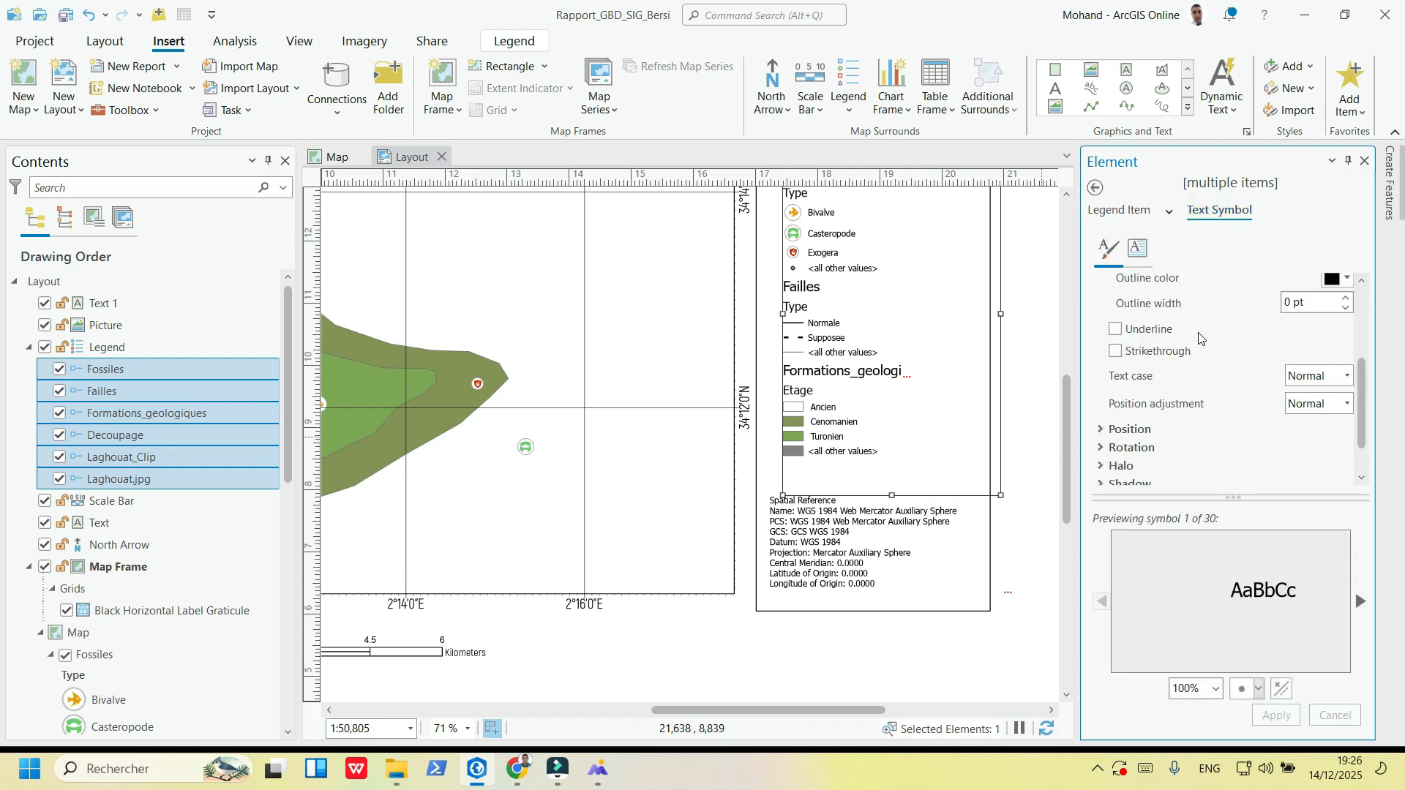
pyautogui.click(1119, 213)
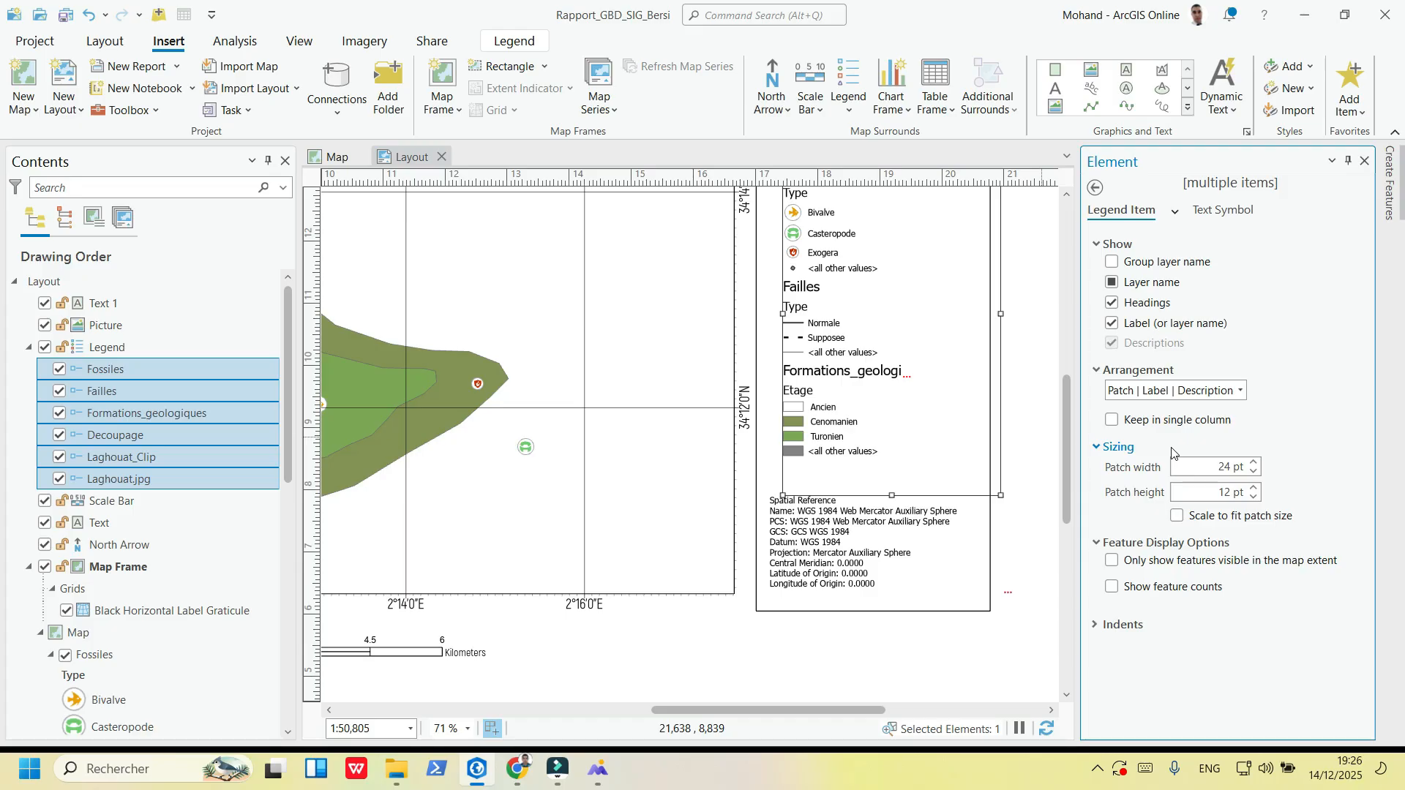
# - Expand the legend item Indents and toggle Layer name off and back on
pyautogui.click(1097, 628)
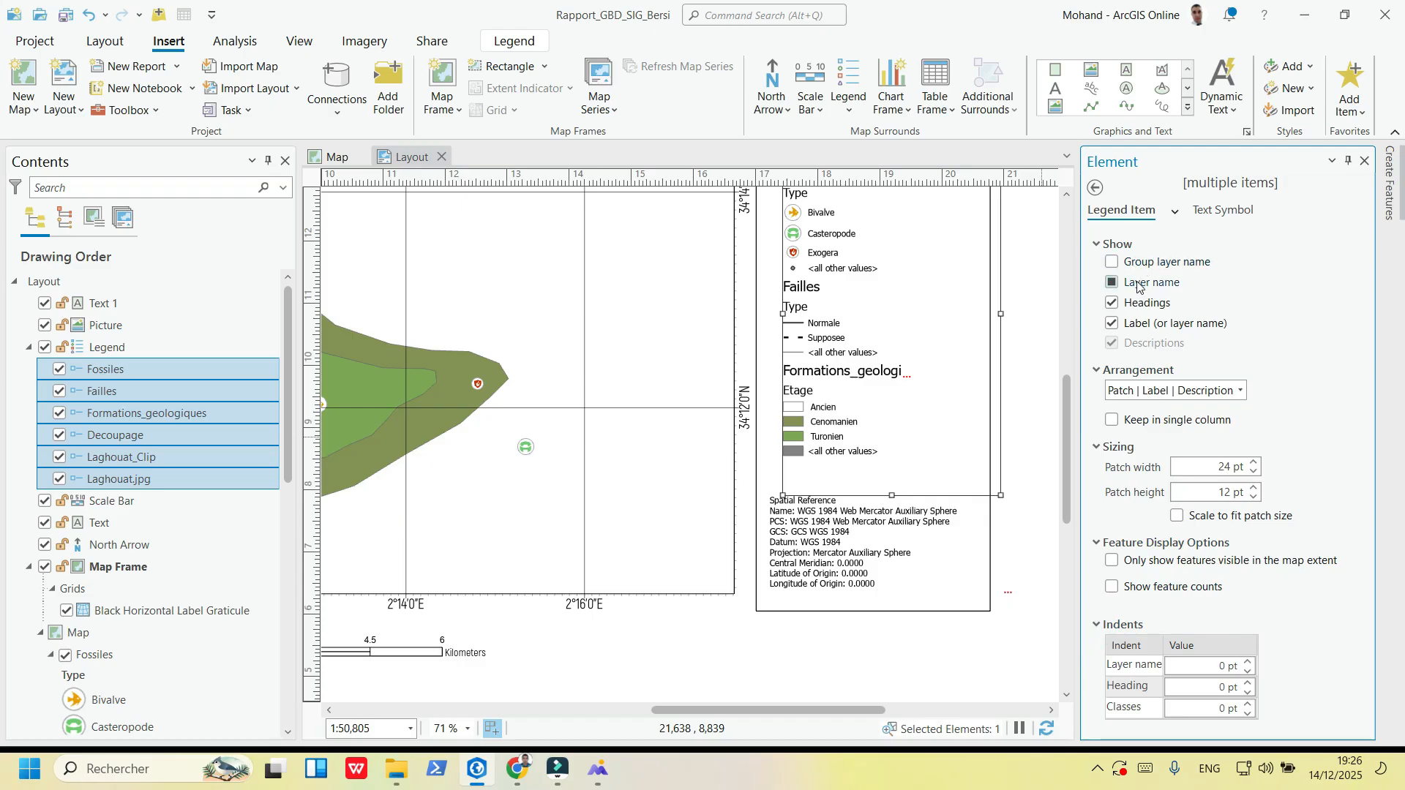
pyautogui.click(1112, 284)
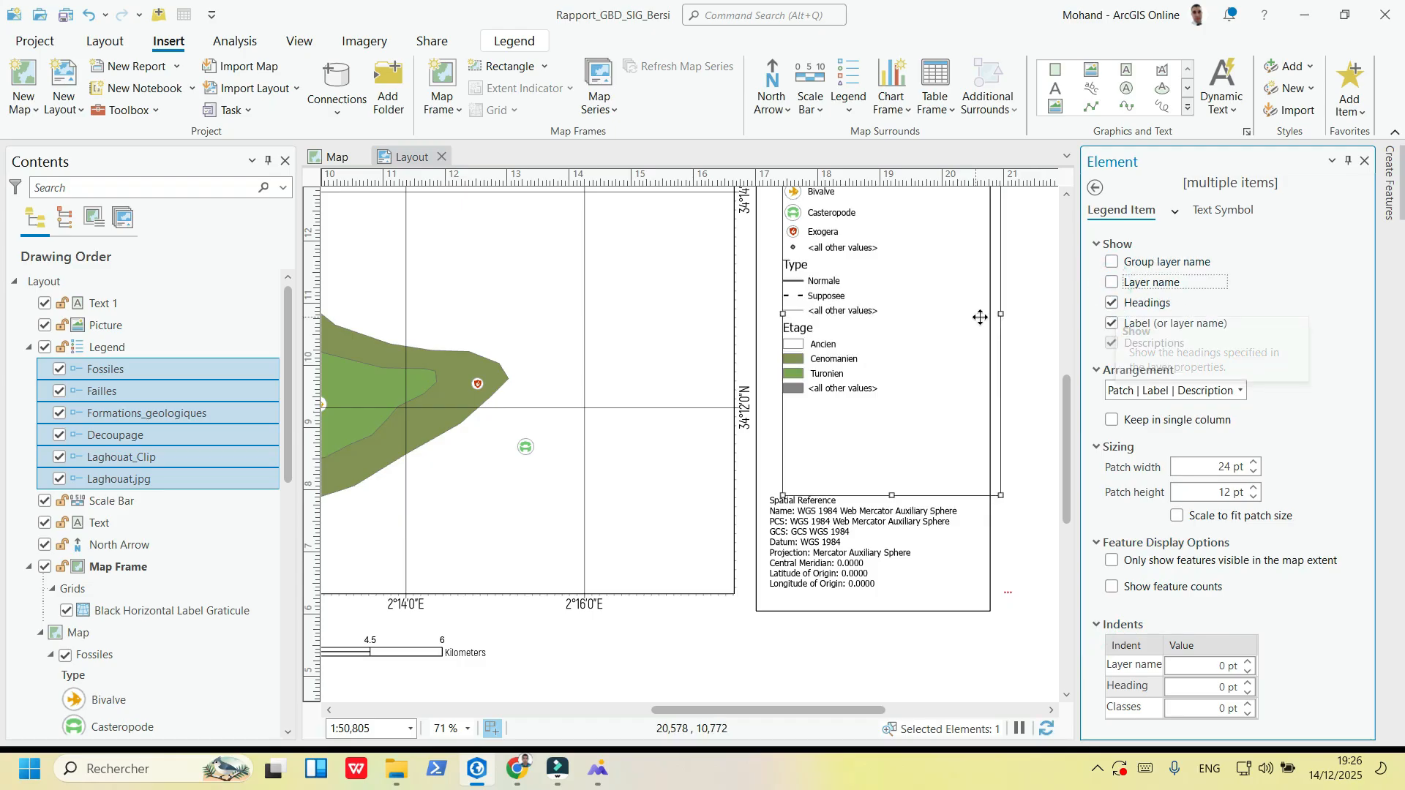
pyautogui.click(1112, 282)
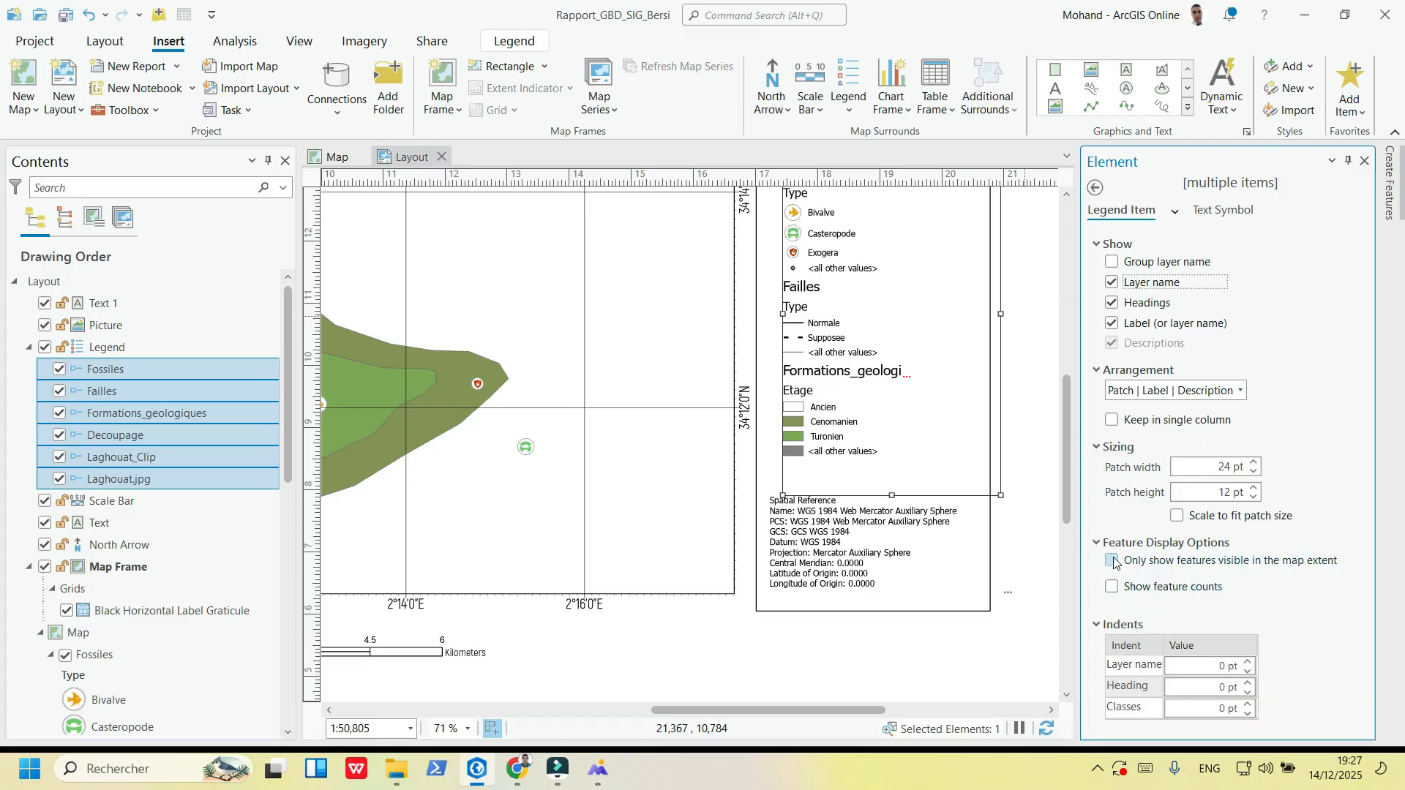
# - Toggle 'Only show features visible in the map extent' on and off, then reopen the Legend Item text-part list
pyautogui.click(1176, 212)
pyautogui.click(1212, 213)
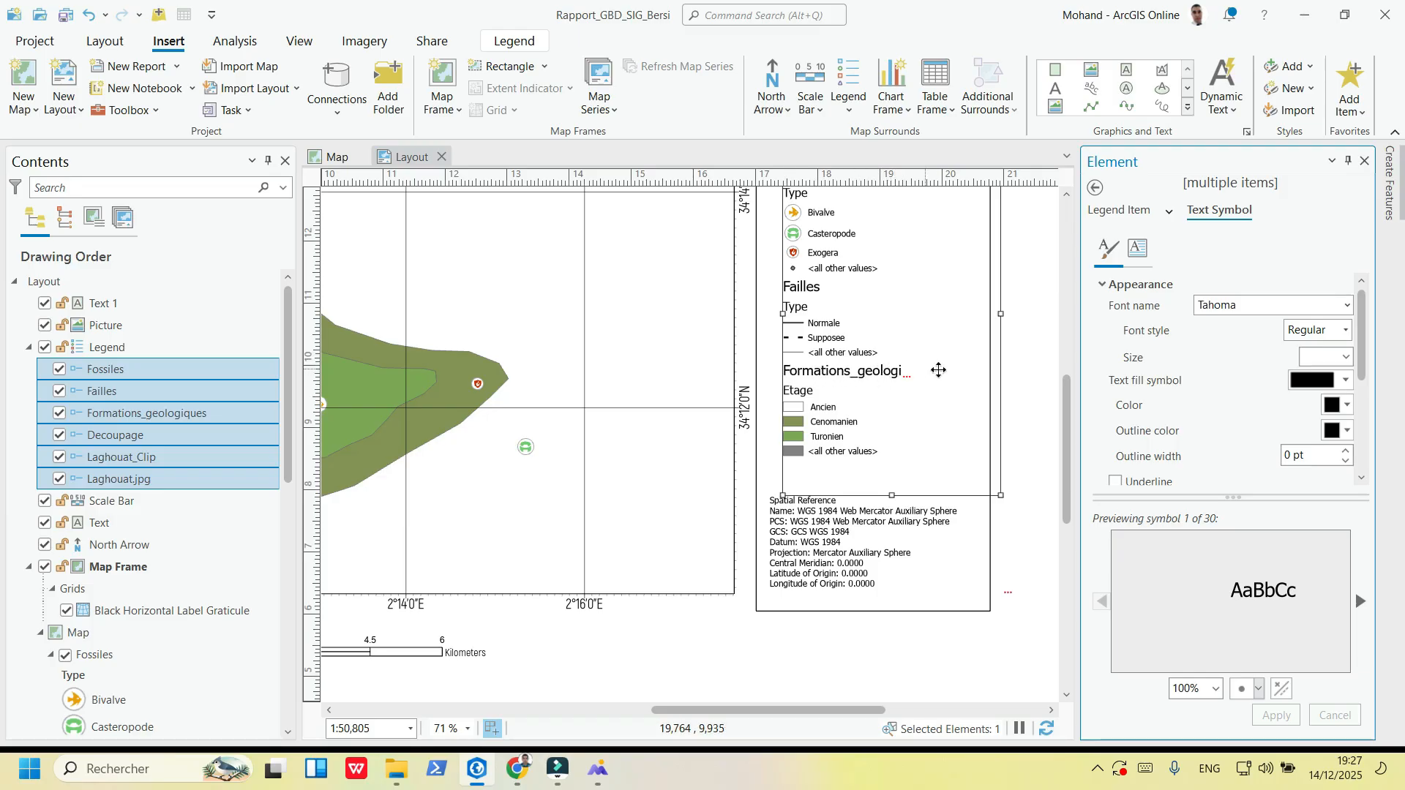
pyautogui.click(1114, 211)
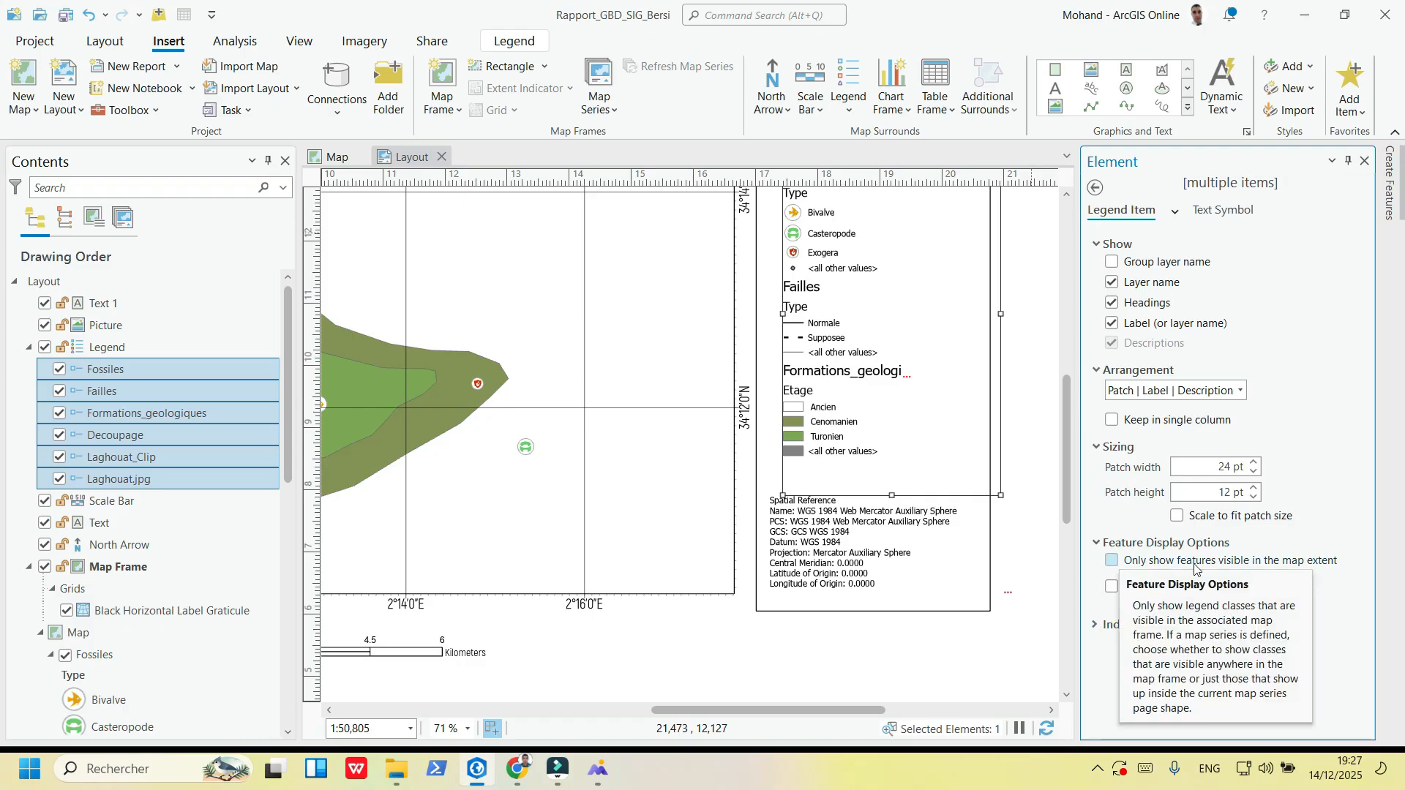
pyautogui.click(1112, 561)
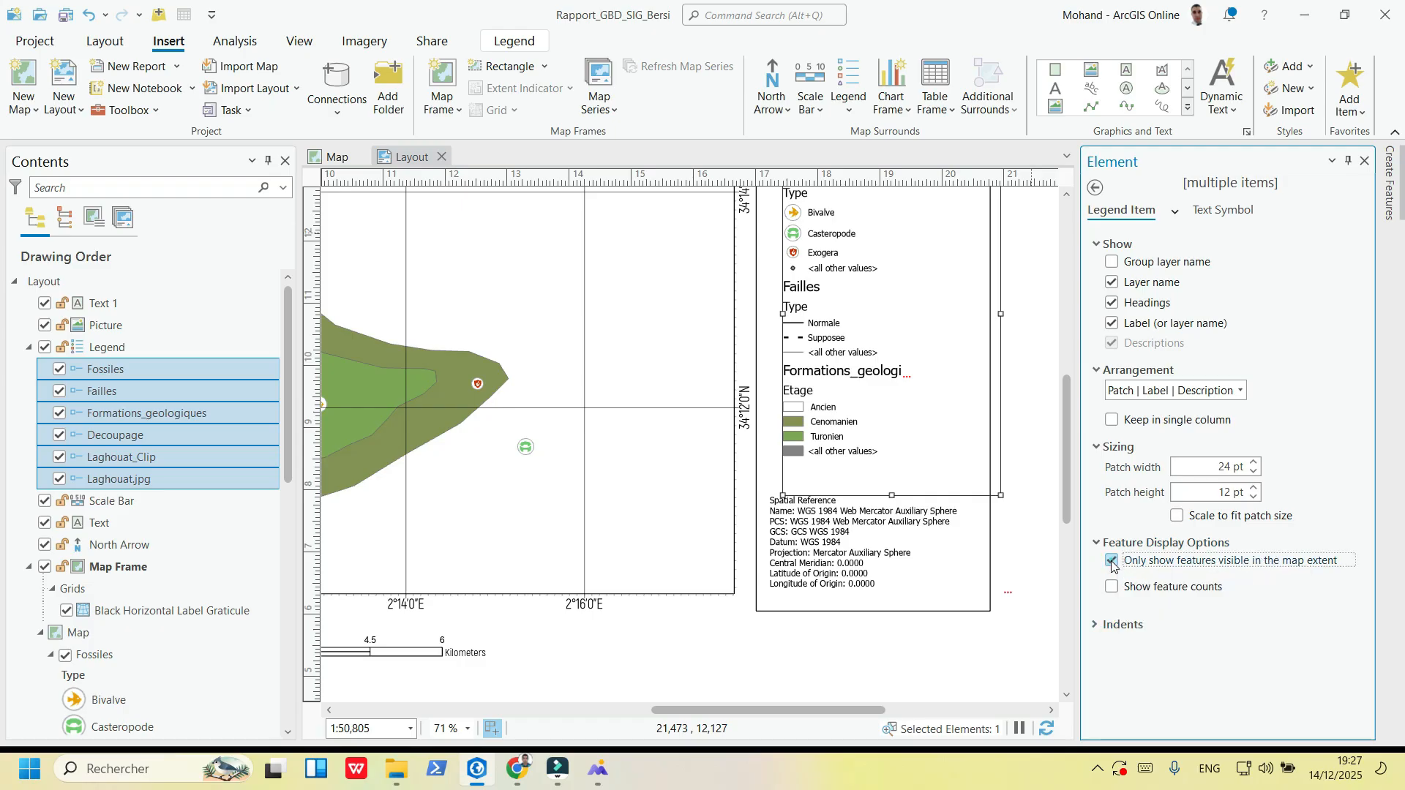
pyautogui.click(1112, 561)
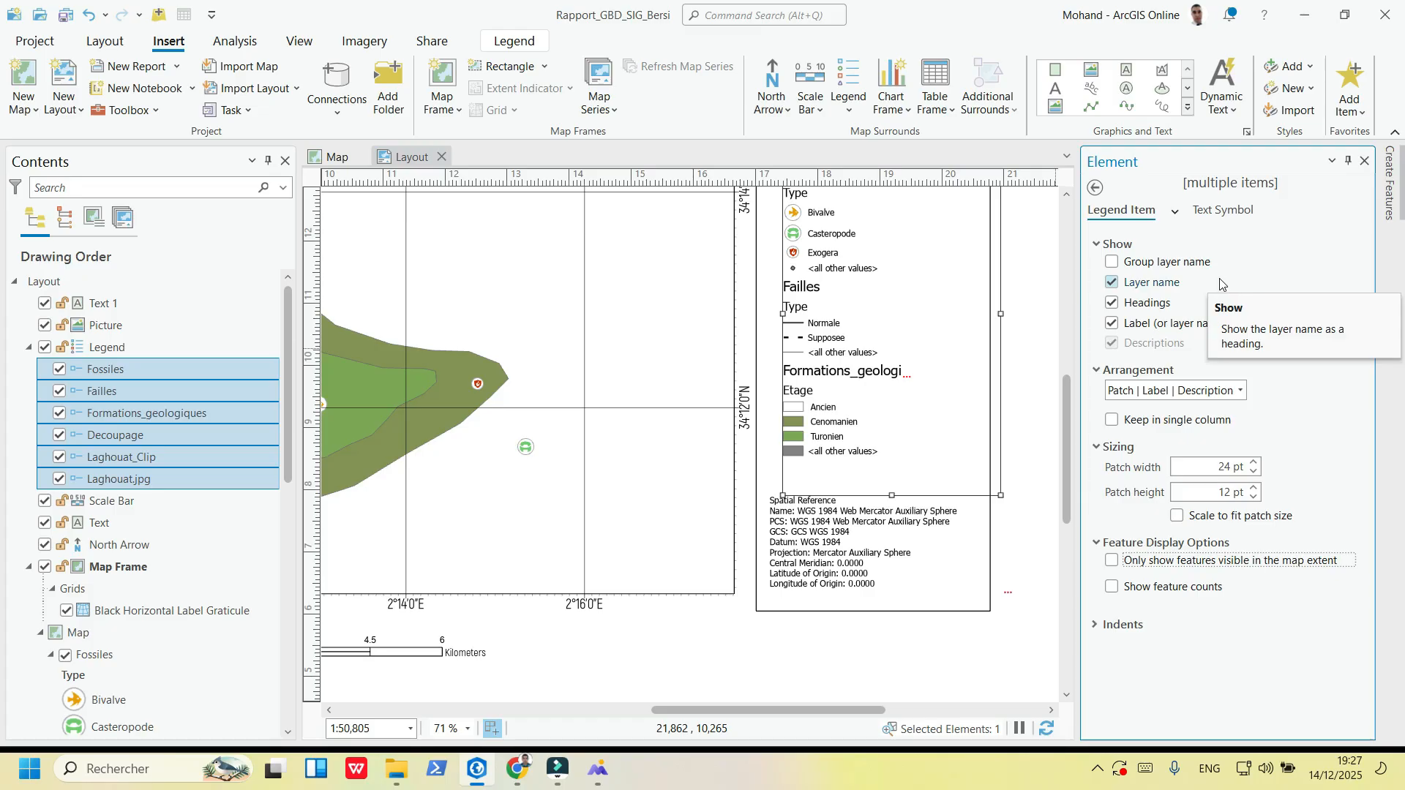
pyautogui.click(1174, 213)
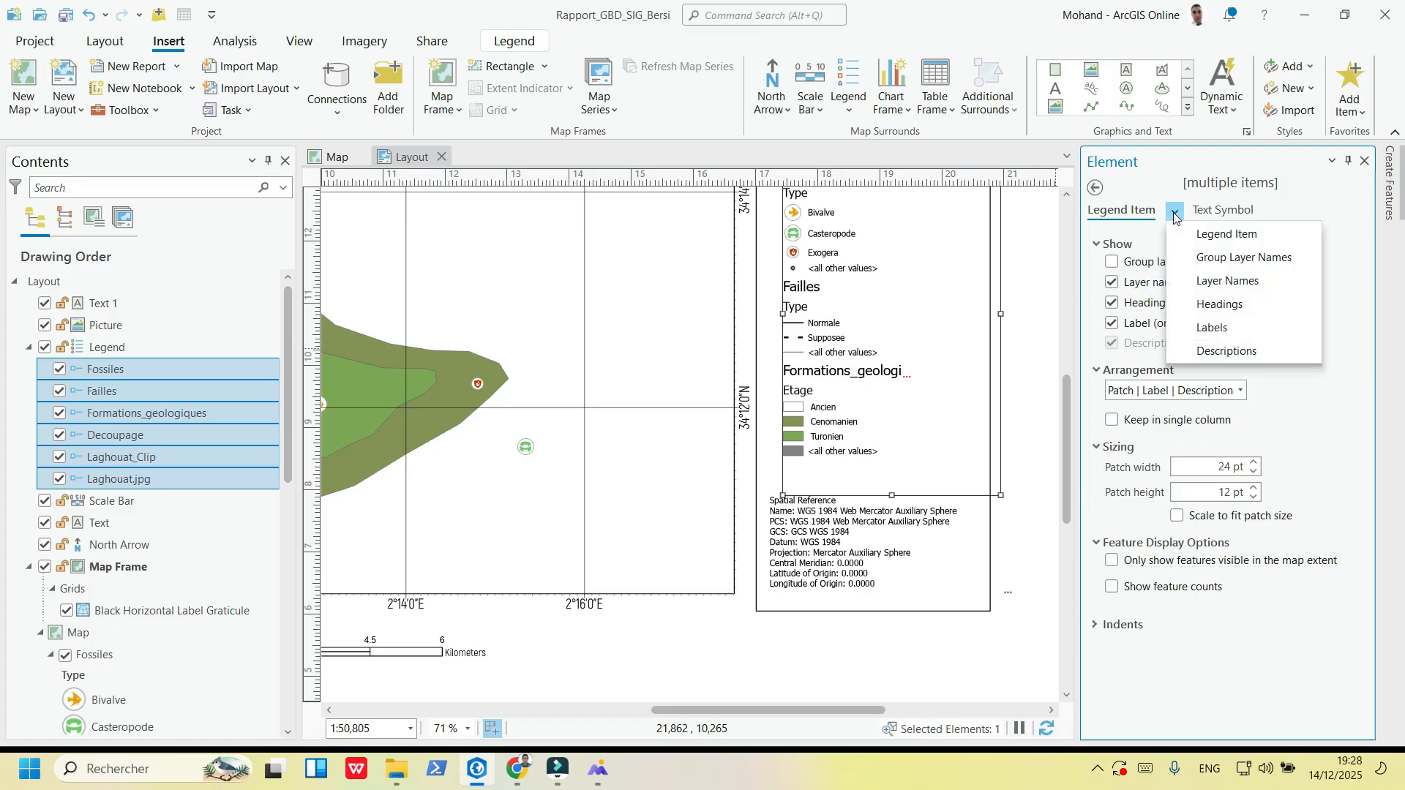
pyautogui.click(1218, 281)
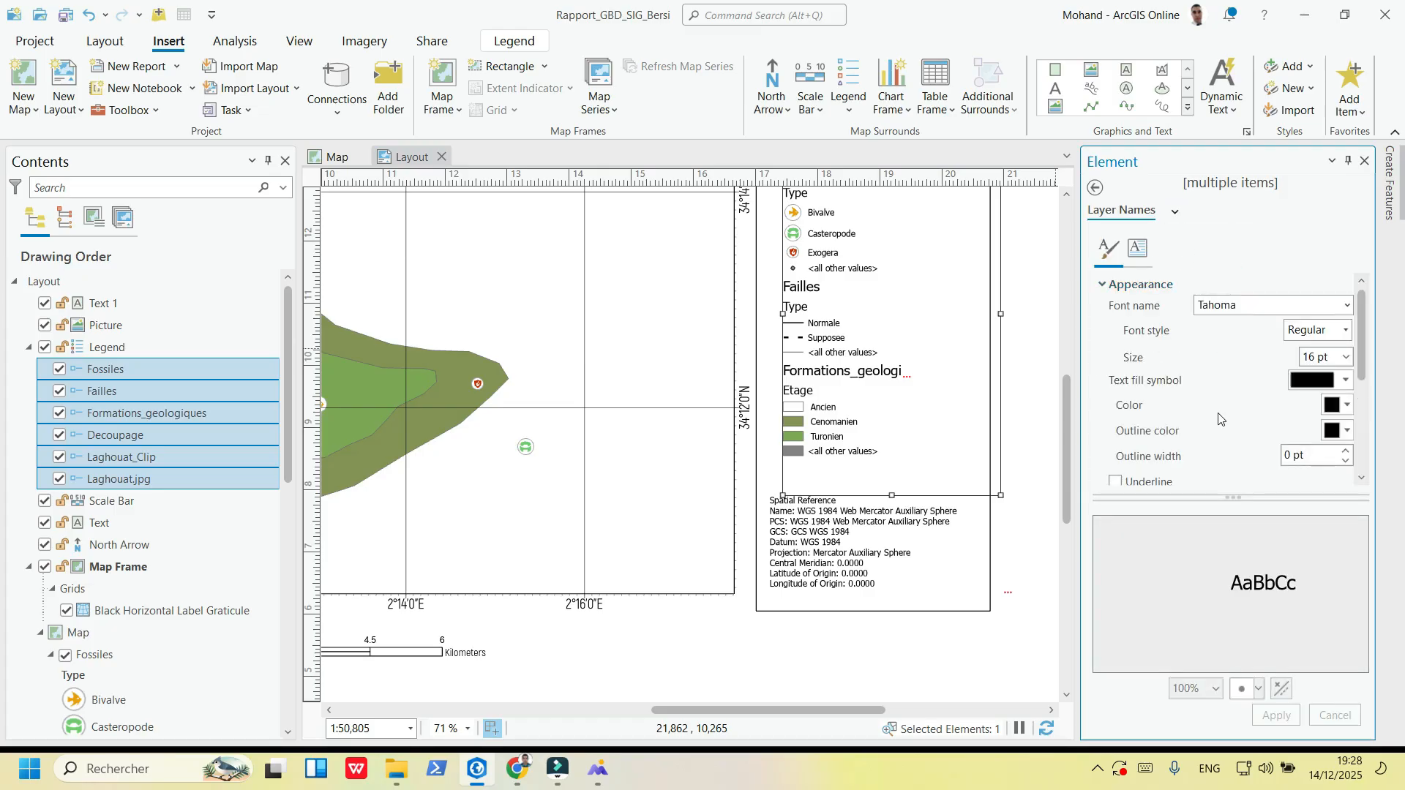
pyautogui.scroll(-3, 1218, 418)
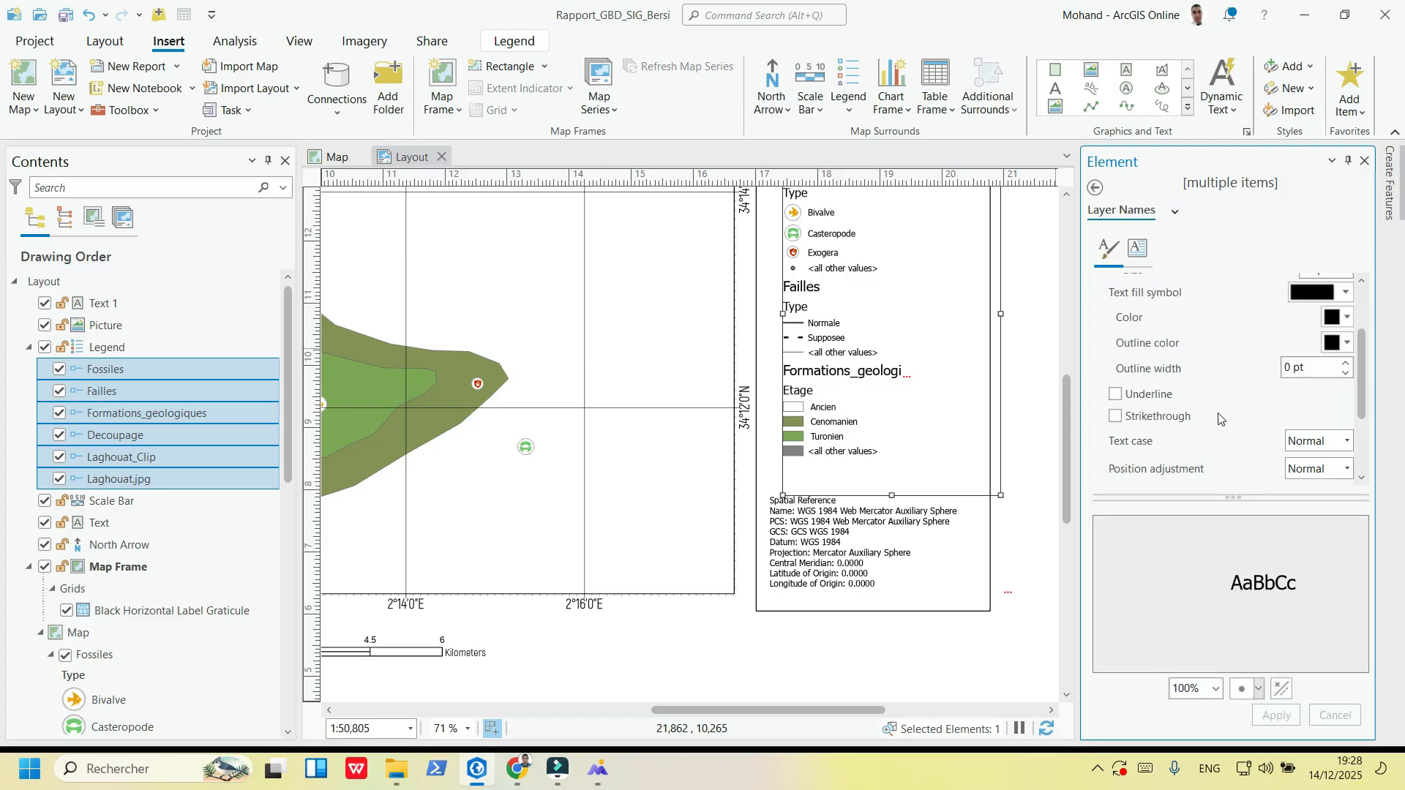
pyautogui.scroll(-3, 1218, 417)
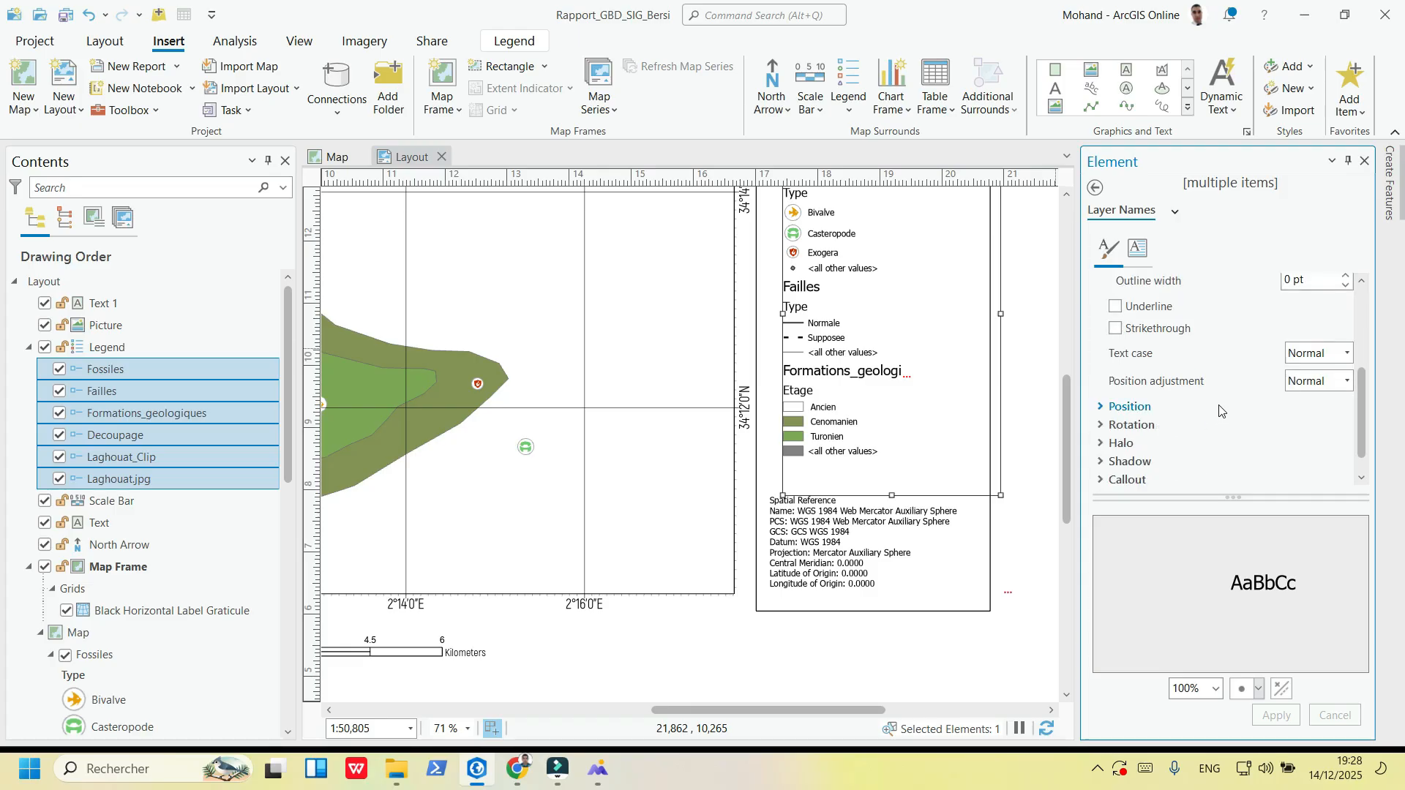
pyautogui.scroll(-1, 1218, 411)
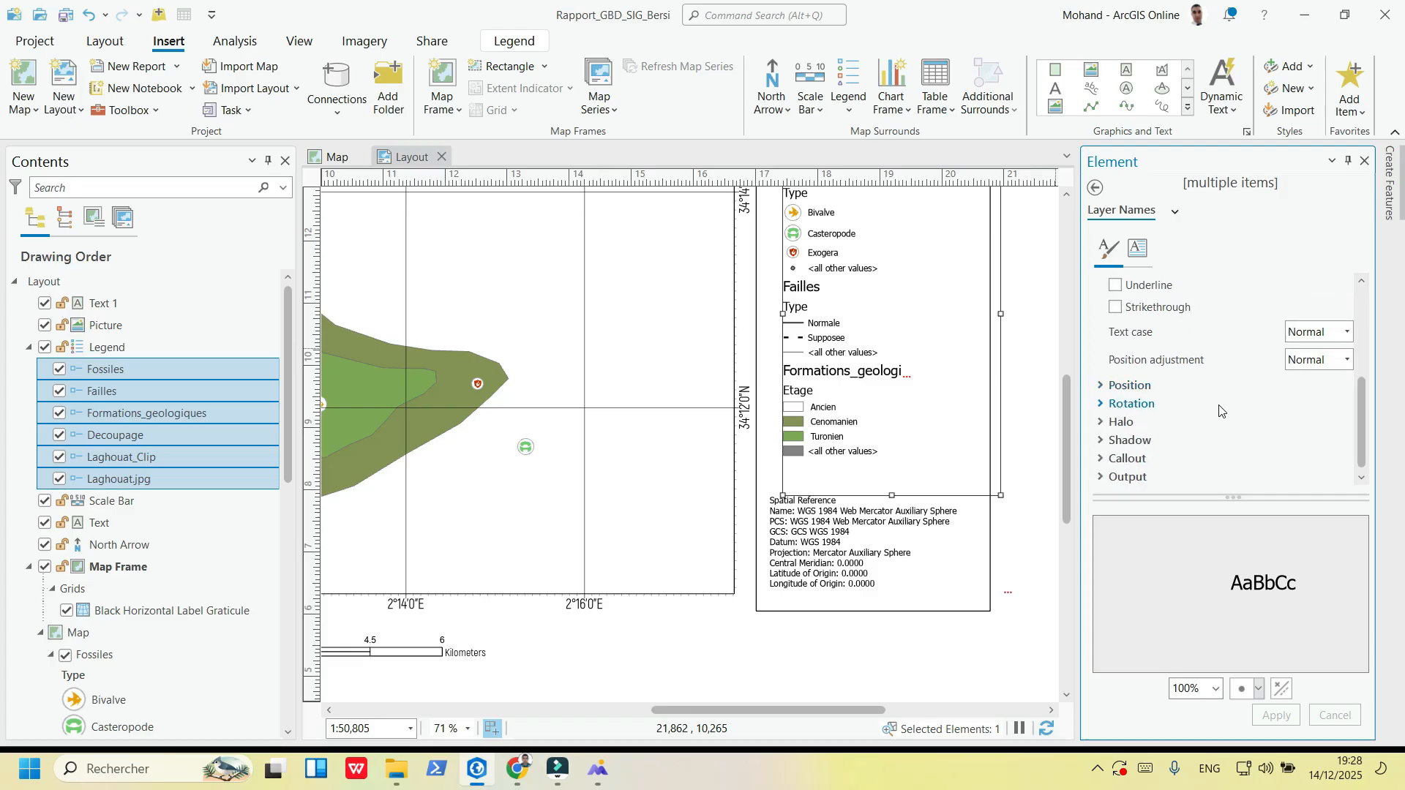
pyautogui.click(1138, 247)
pyautogui.click(1101, 285)
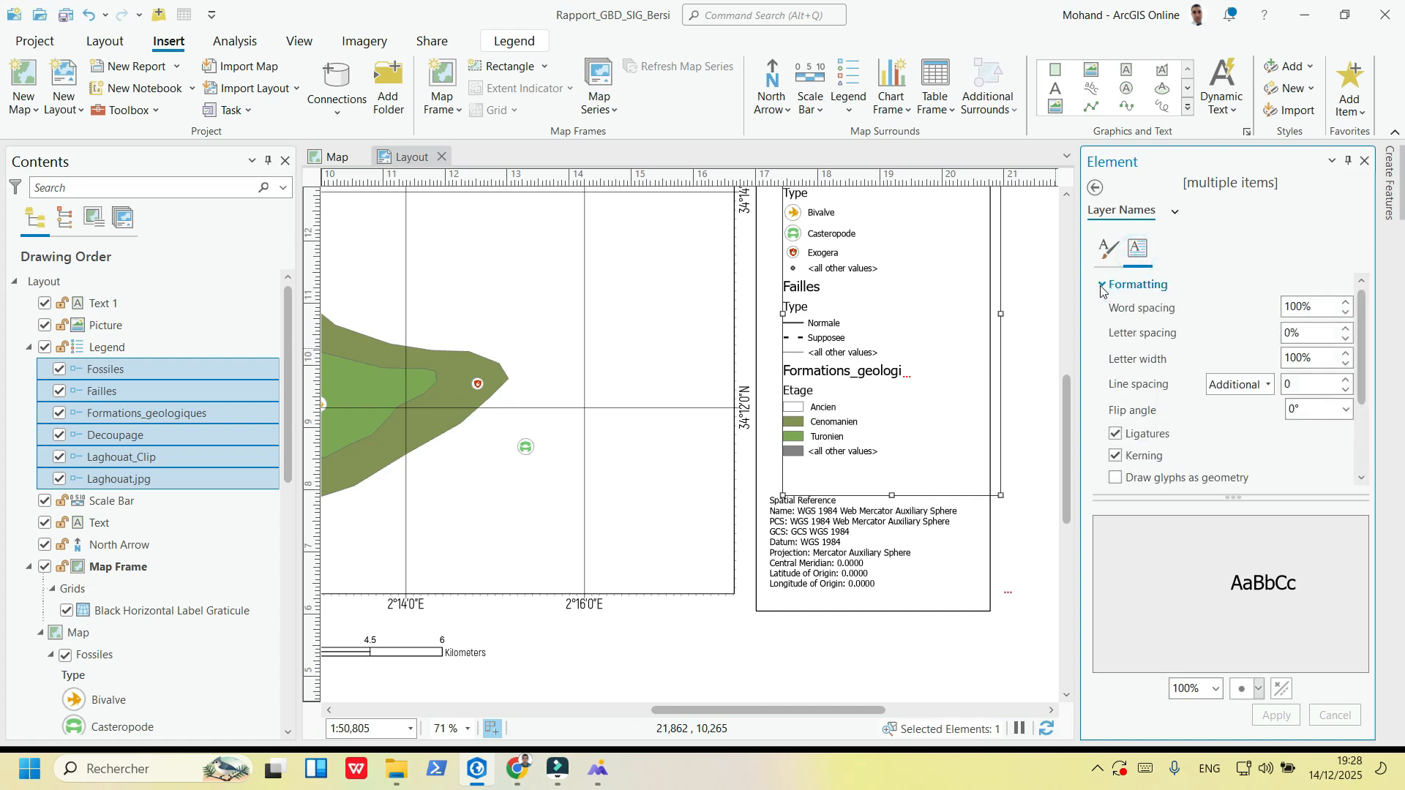
pyautogui.click(1101, 286)
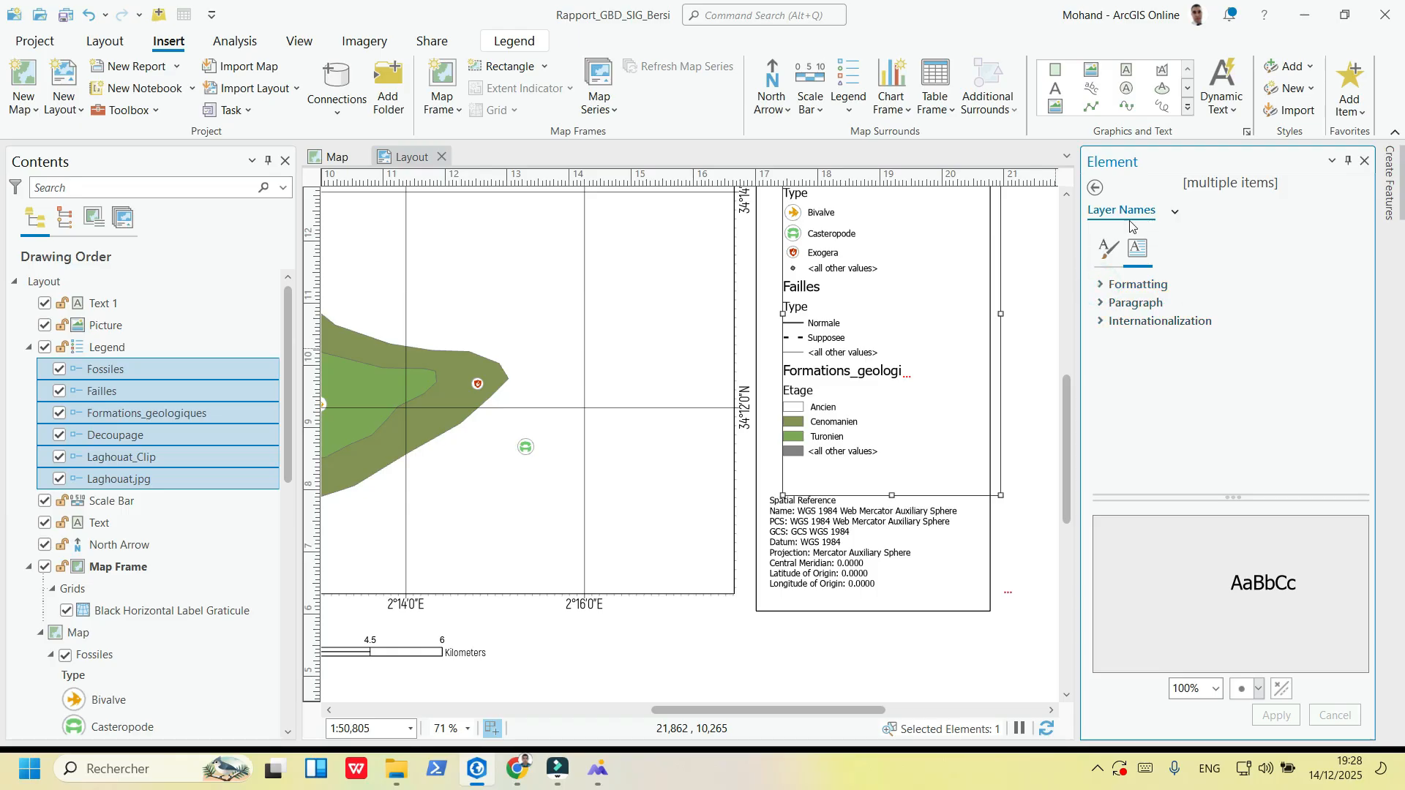
pyautogui.click(1095, 187)
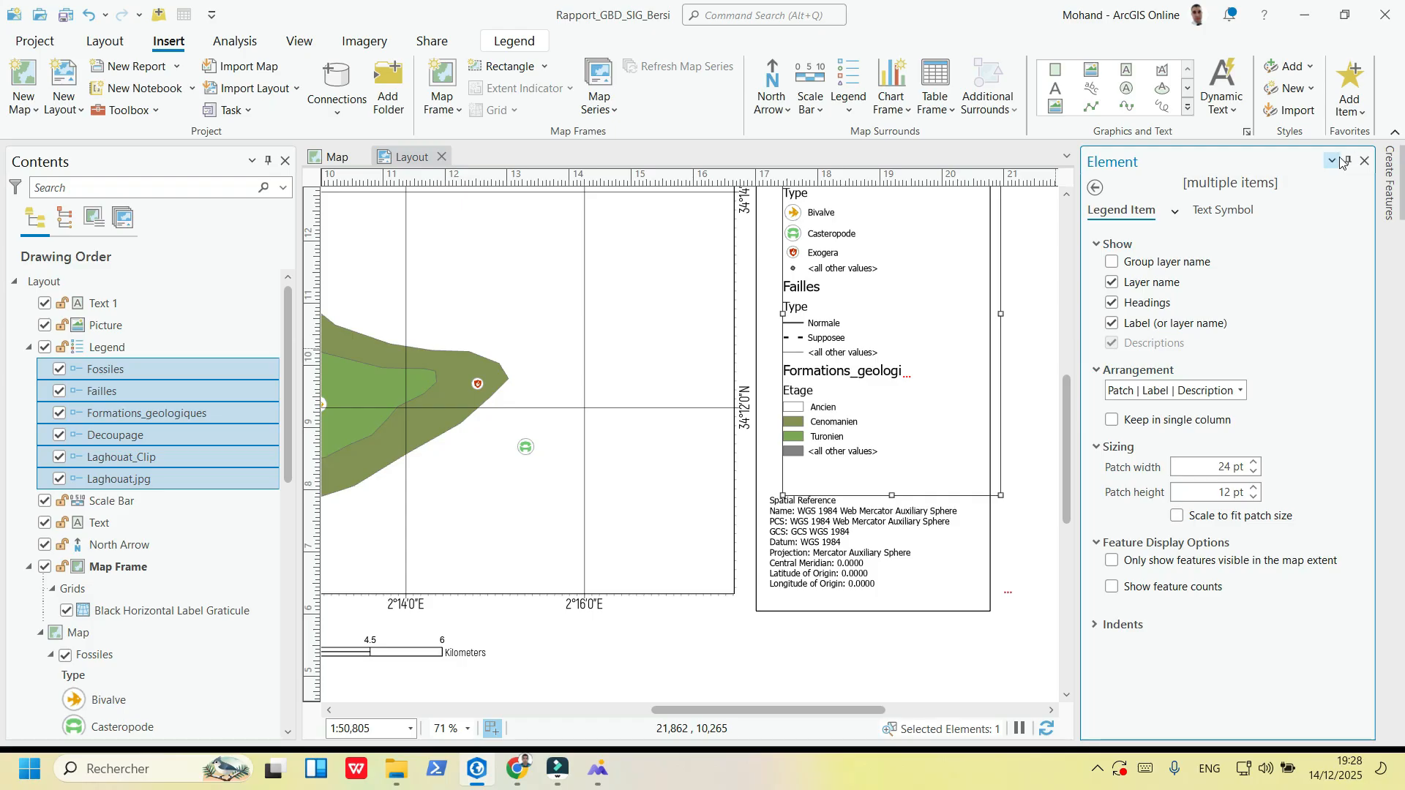
# - Close the Element pane and reopen the legend's general options by double-clicking the legend
pyautogui.click(1364, 161)
pyautogui.click(1275, 358)
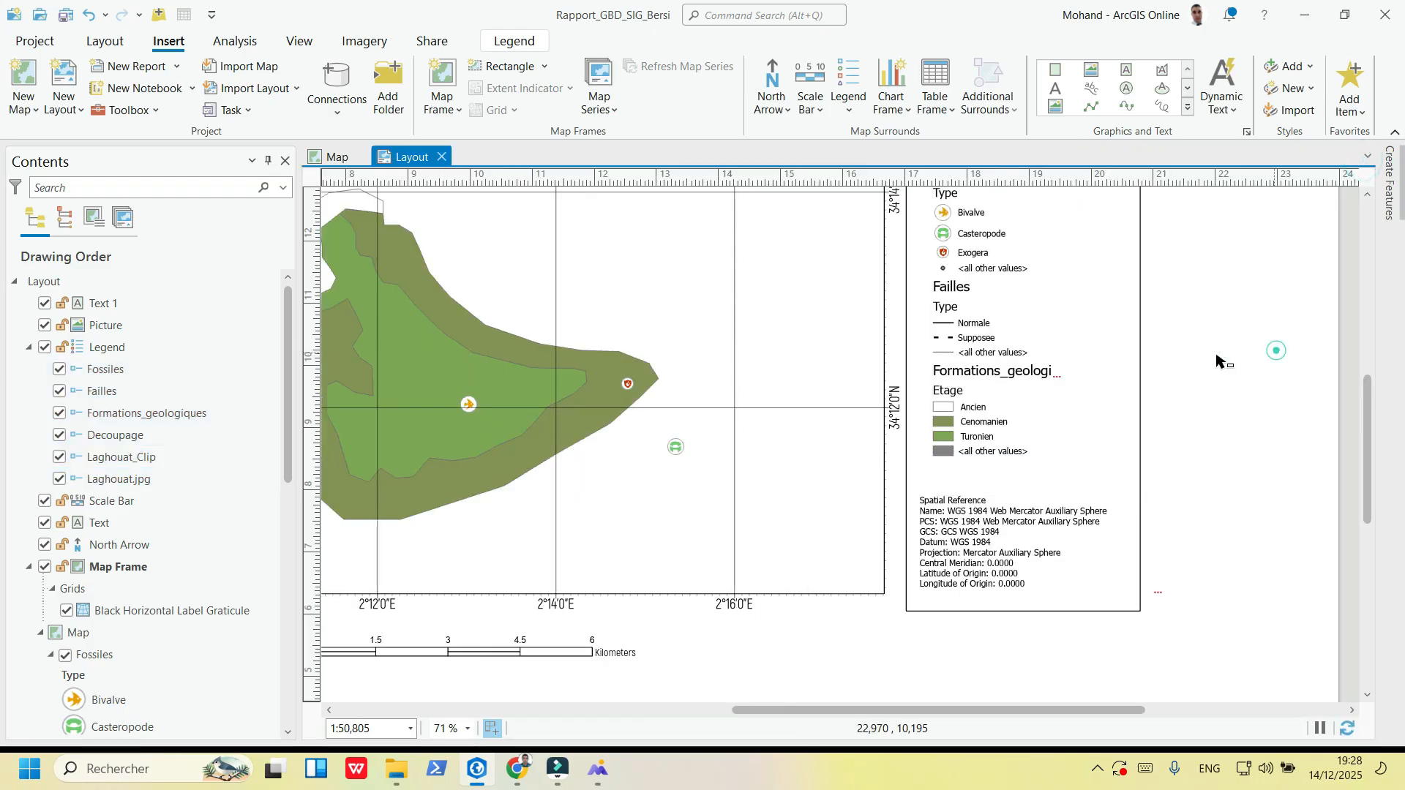
pyautogui.scroll(2, 1105, 448)
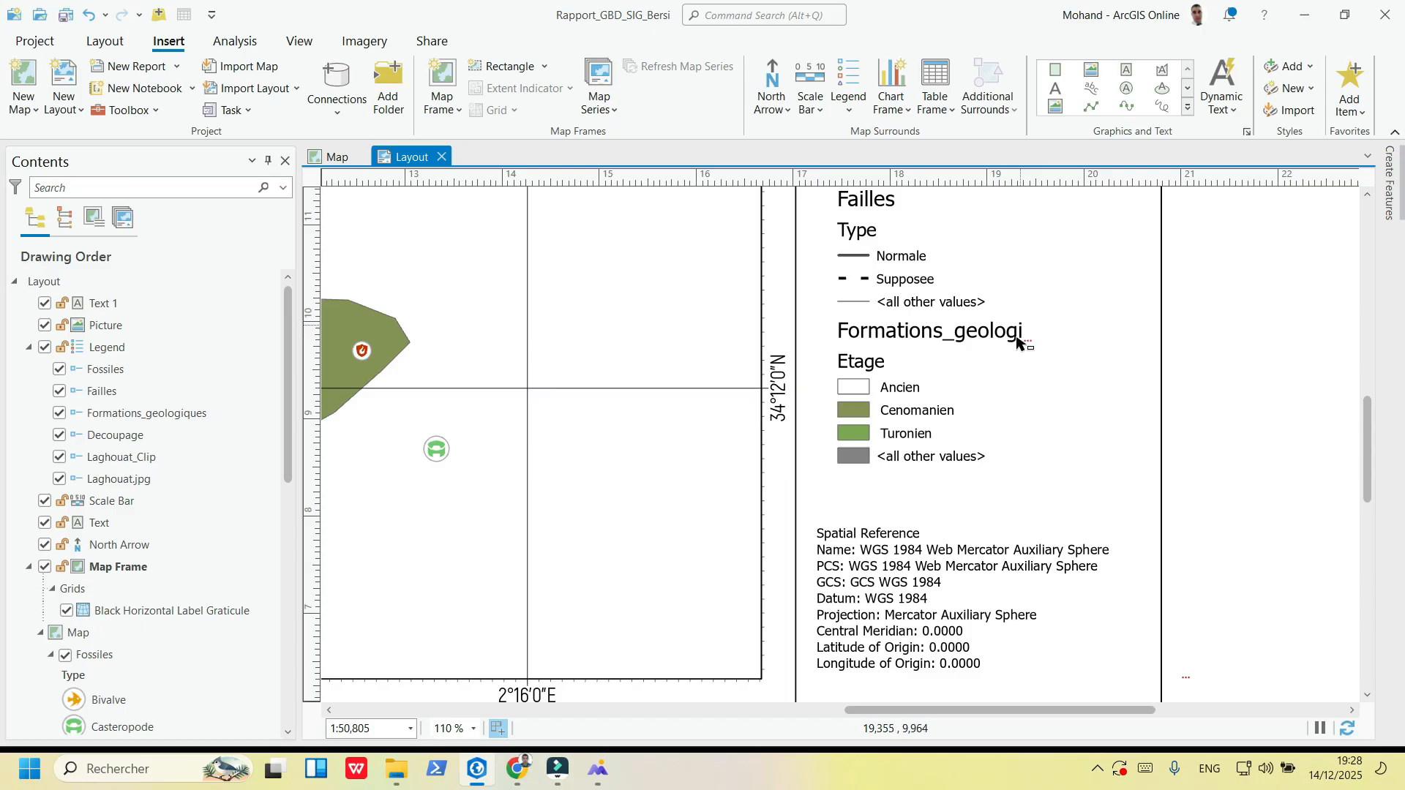
pyautogui.scroll(-4, 1030, 340)
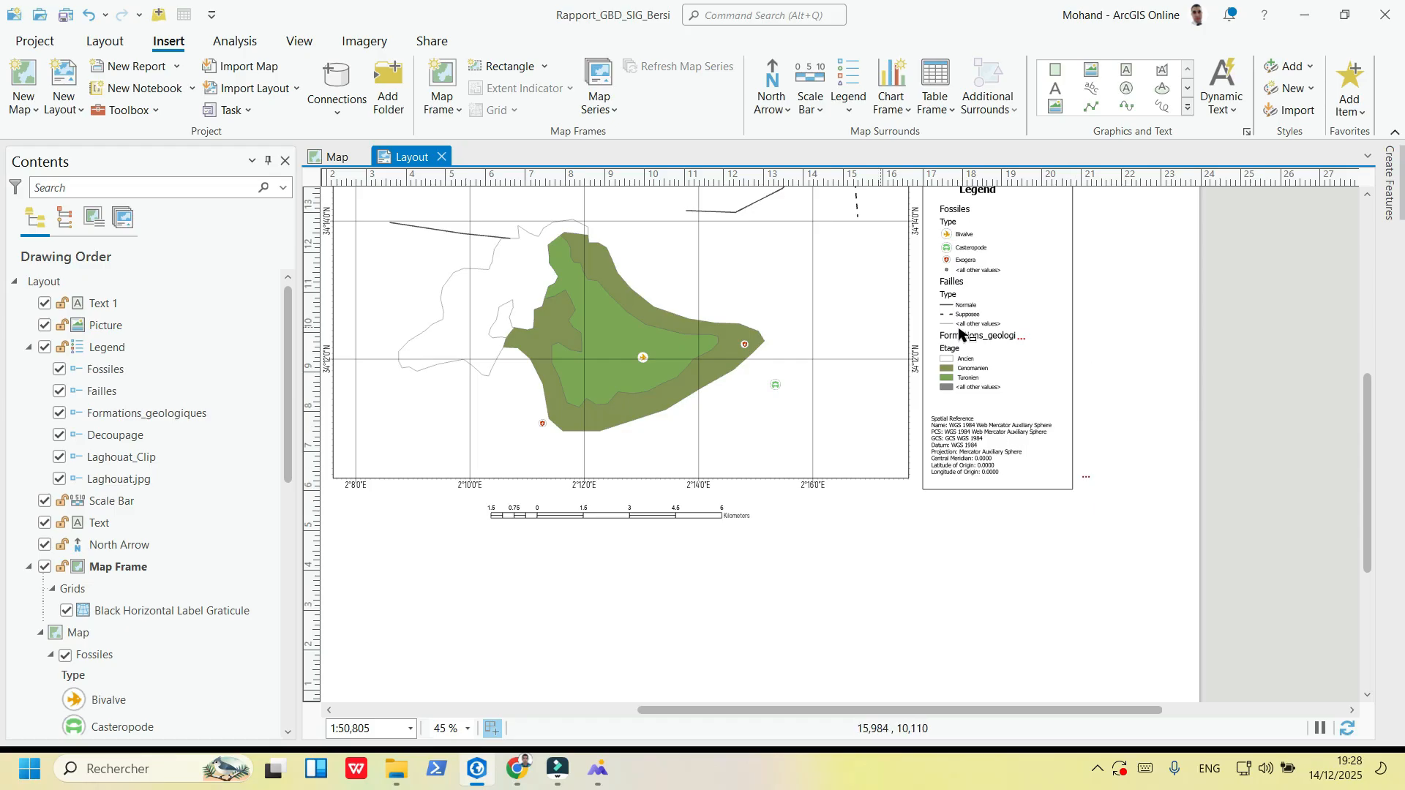
pyautogui.click(974, 285)
pyautogui.doubleClick(975, 278)
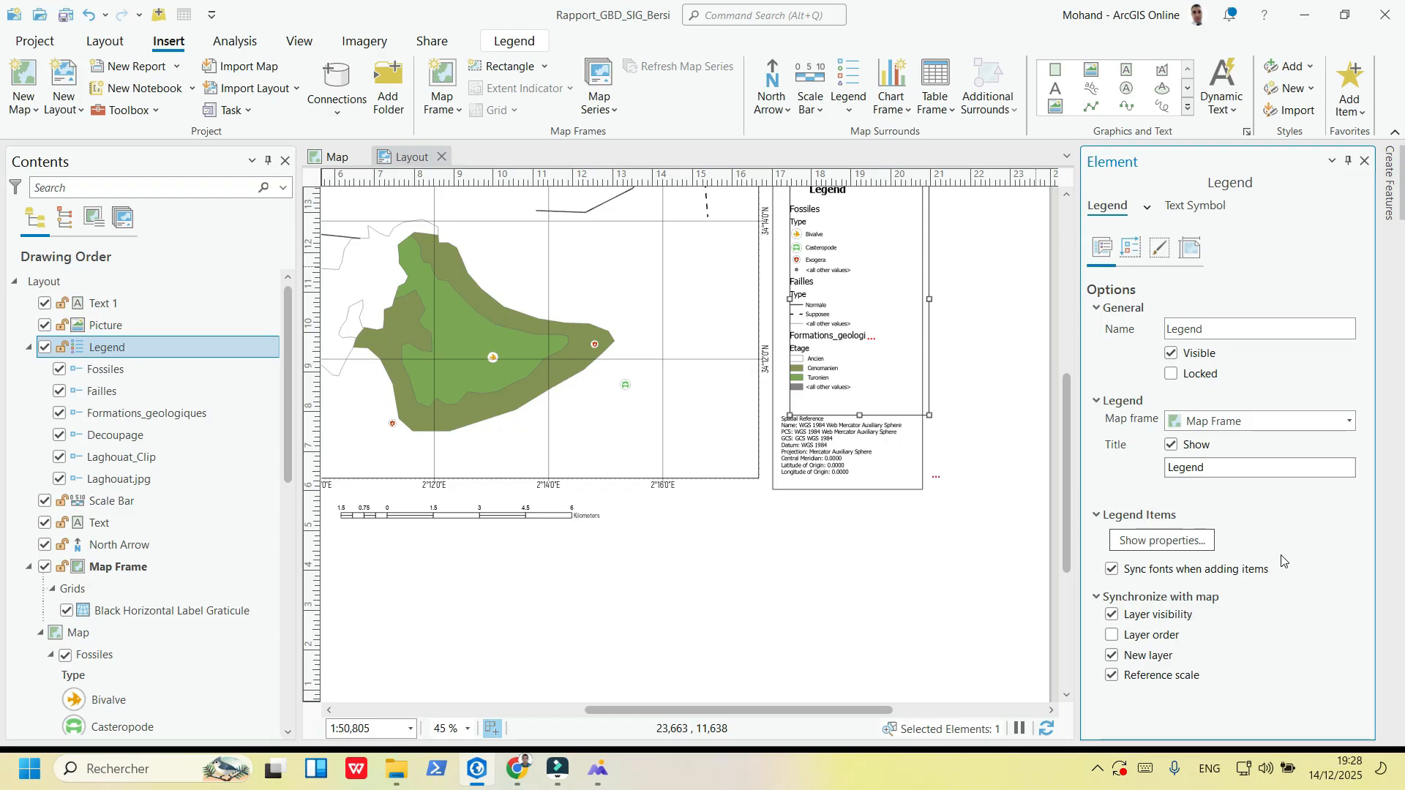
# - Try single column, patch scaling and feature counts for all legend items, then open Text Symbol formatting
pyautogui.click(1140, 544)
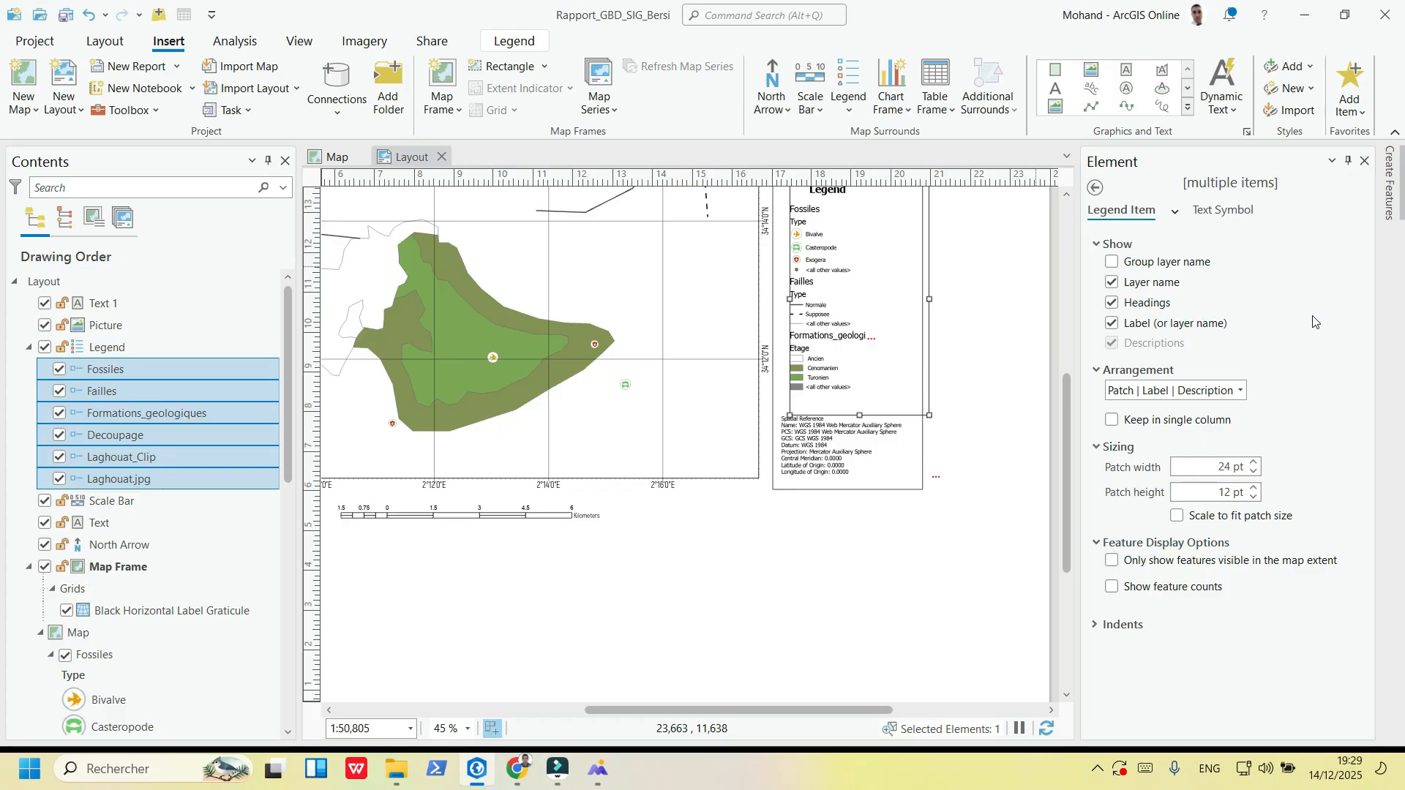
pyautogui.click(1241, 390)
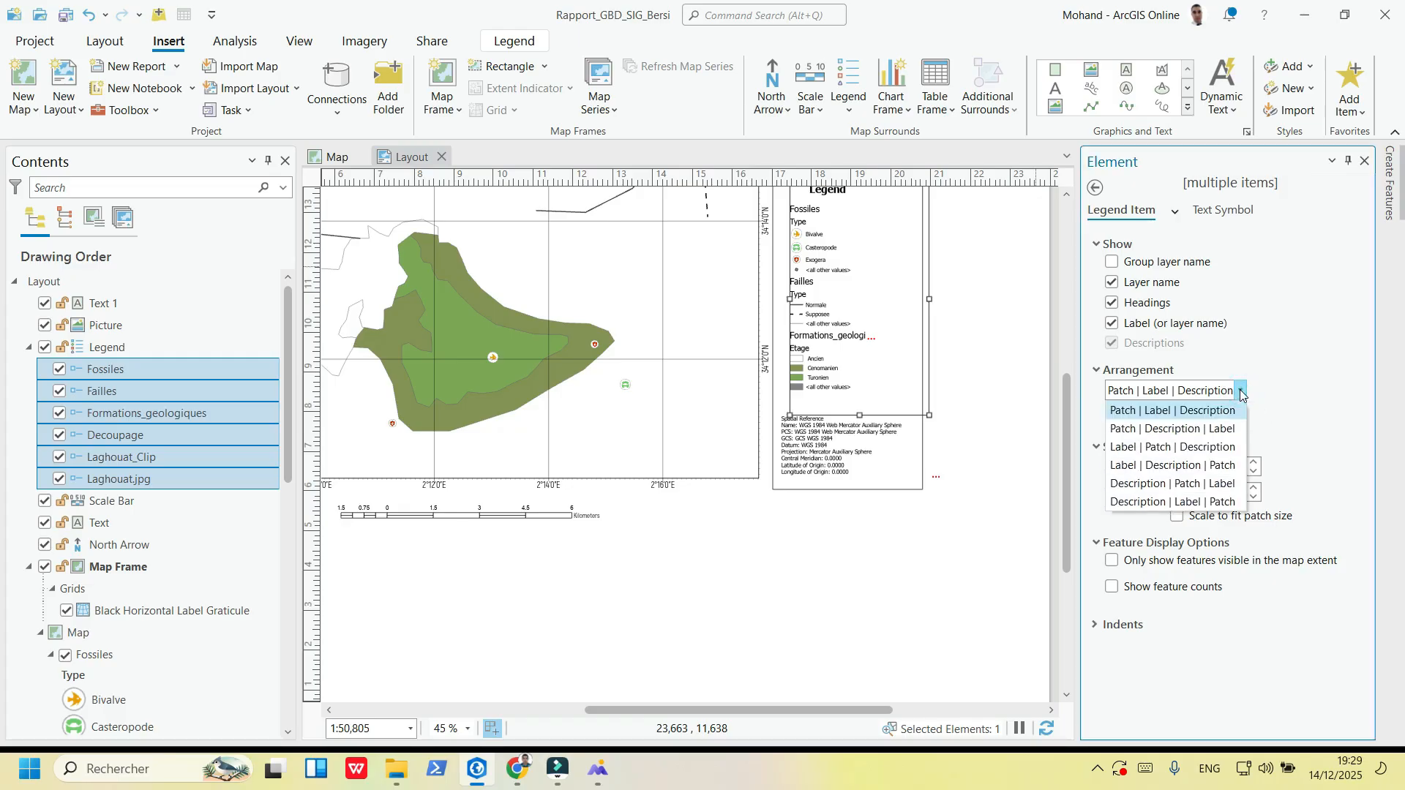
pyautogui.click(1240, 392)
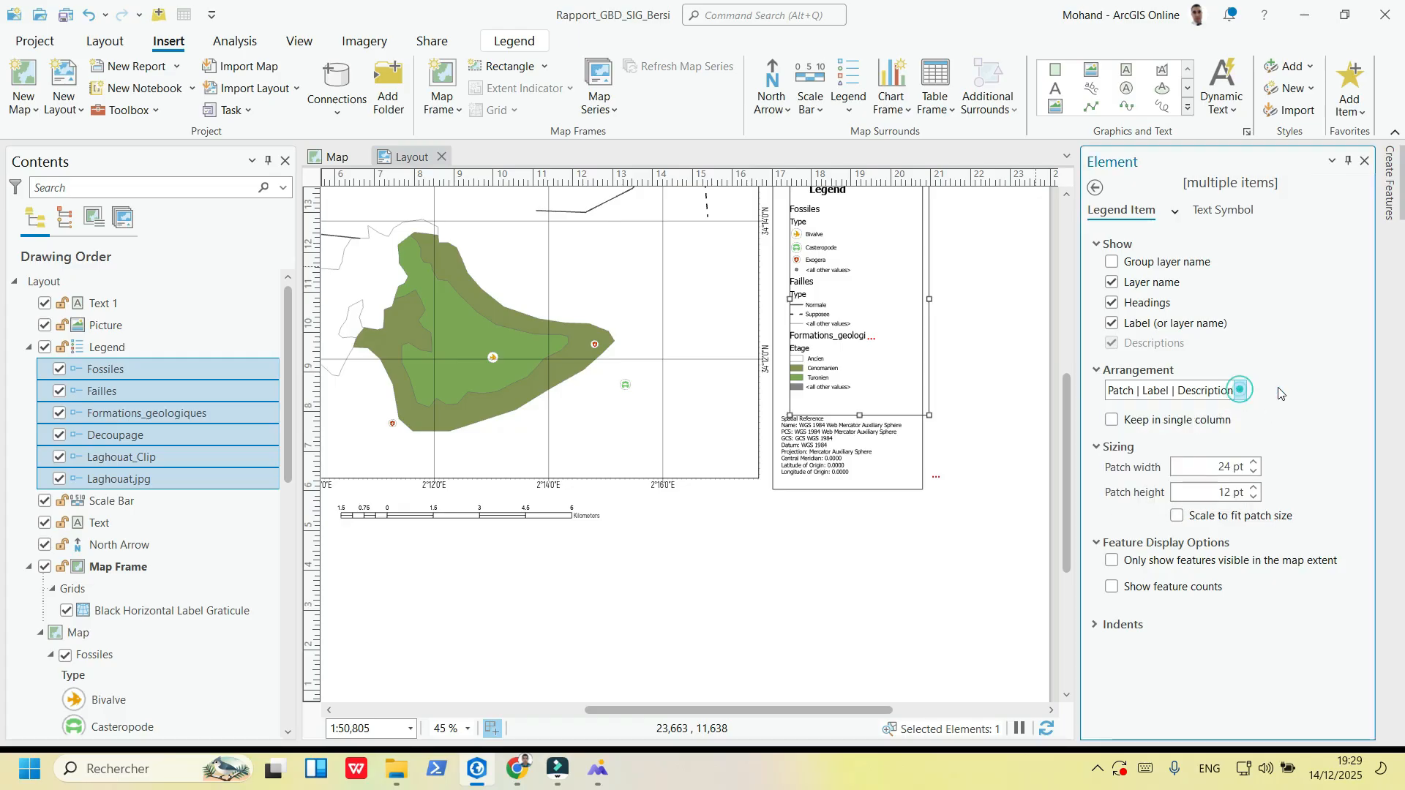
pyautogui.click(1111, 420)
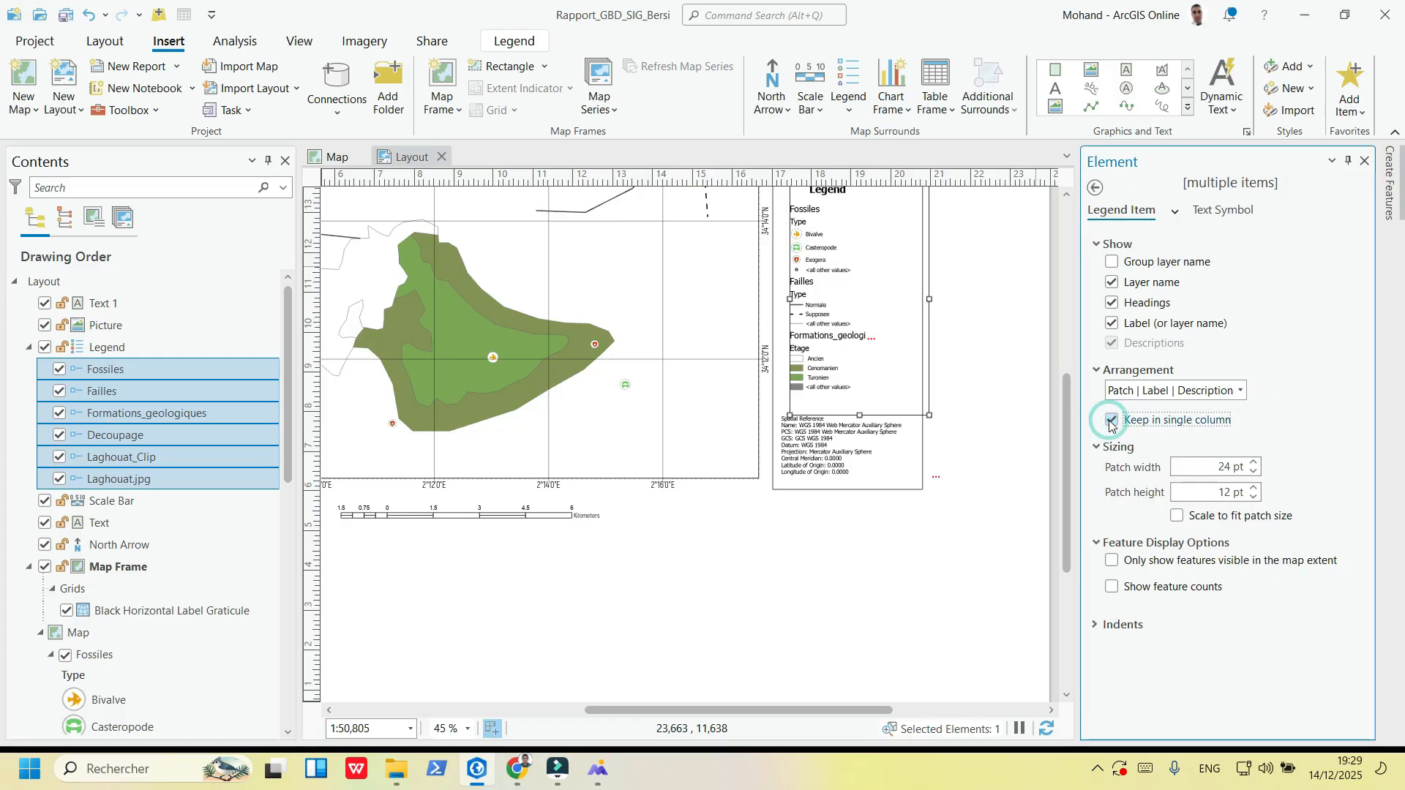
pyautogui.click(1110, 421)
pyautogui.click(1177, 515)
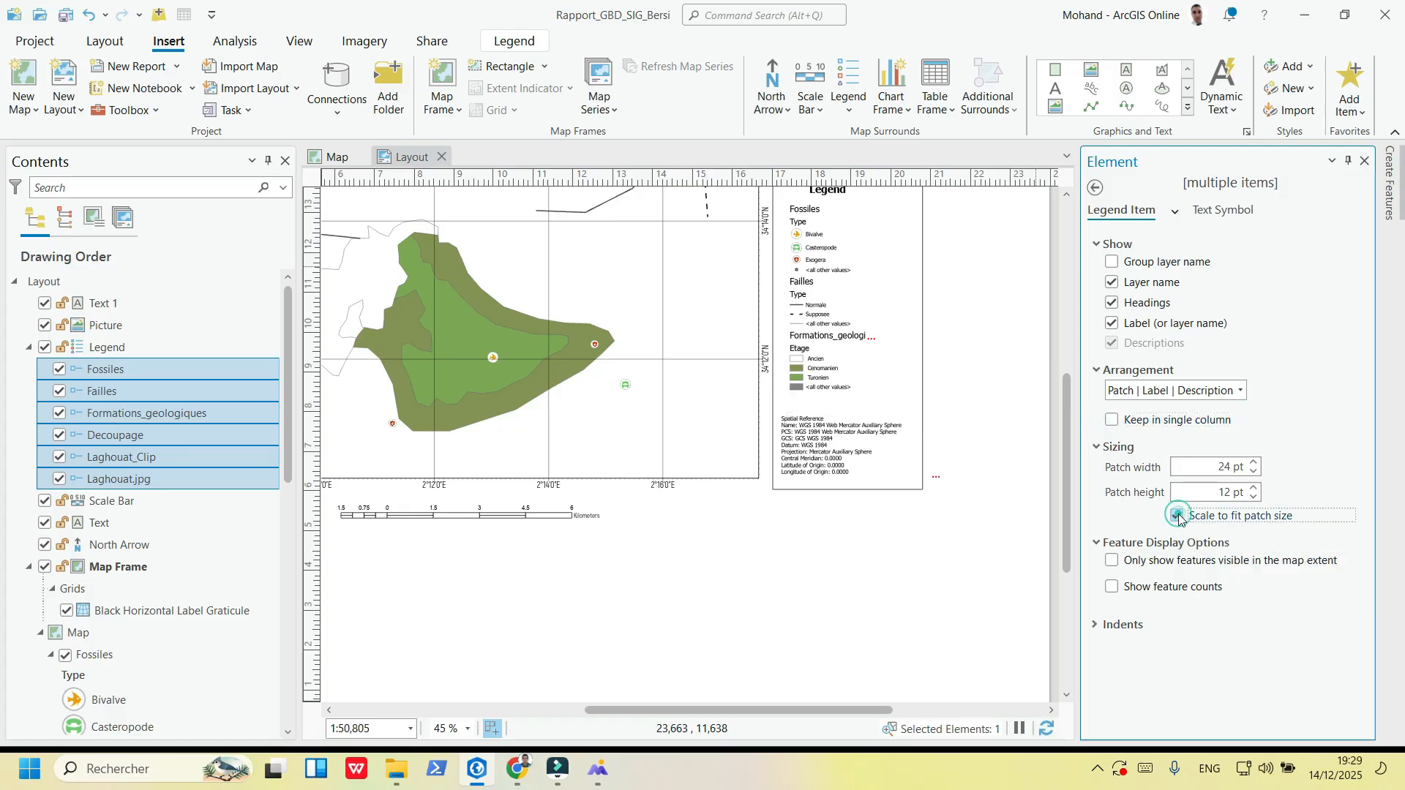
pyautogui.click(1177, 516)
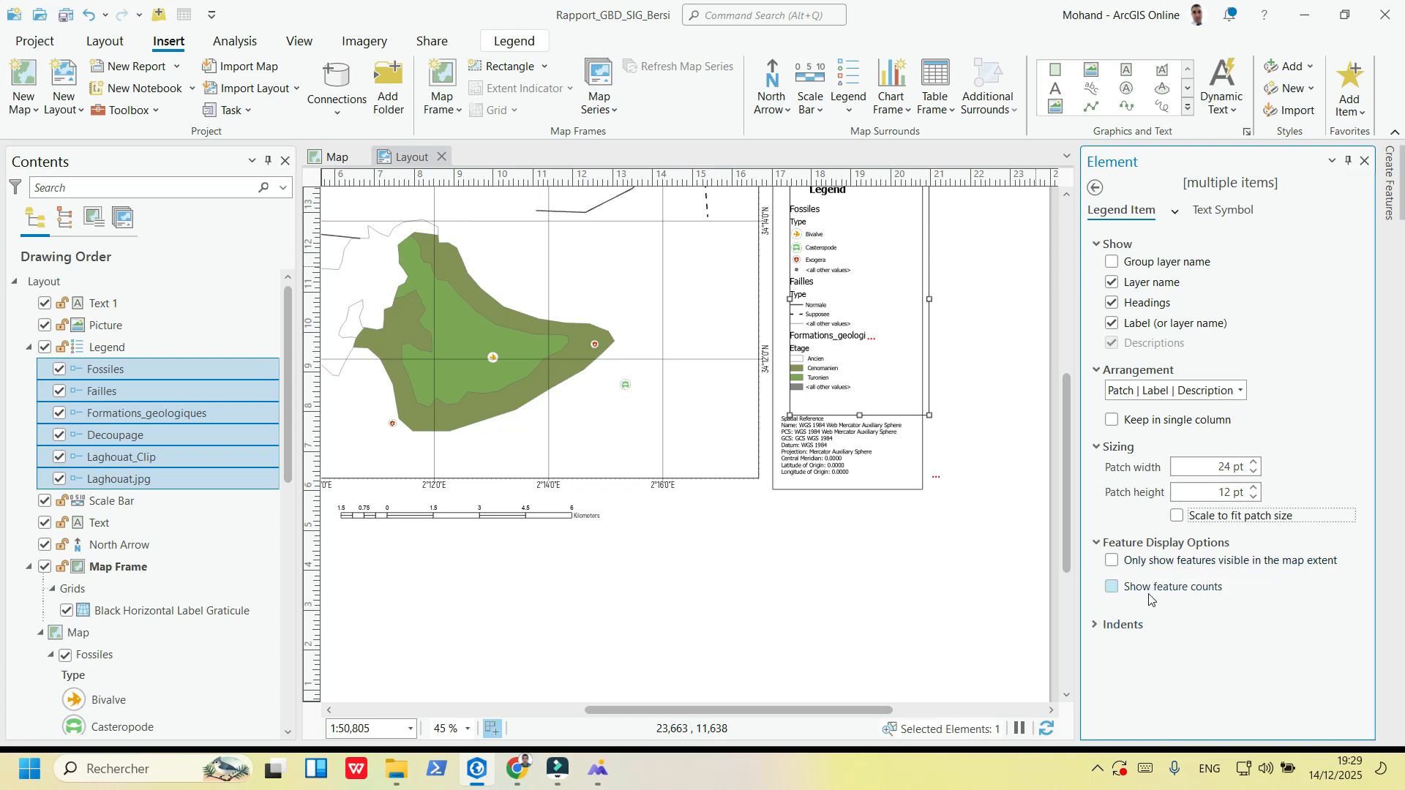
pyautogui.click(1122, 589)
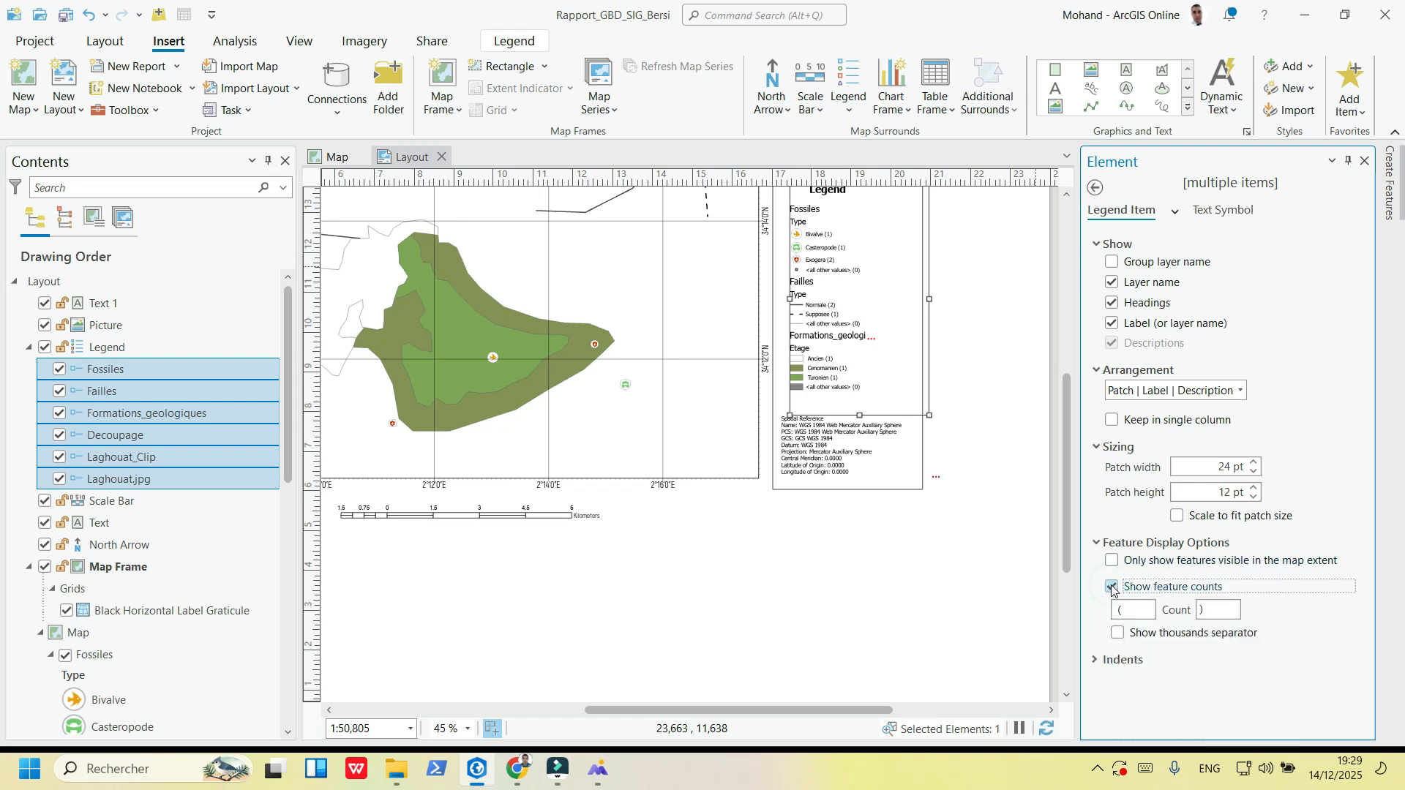
pyautogui.click(1112, 588)
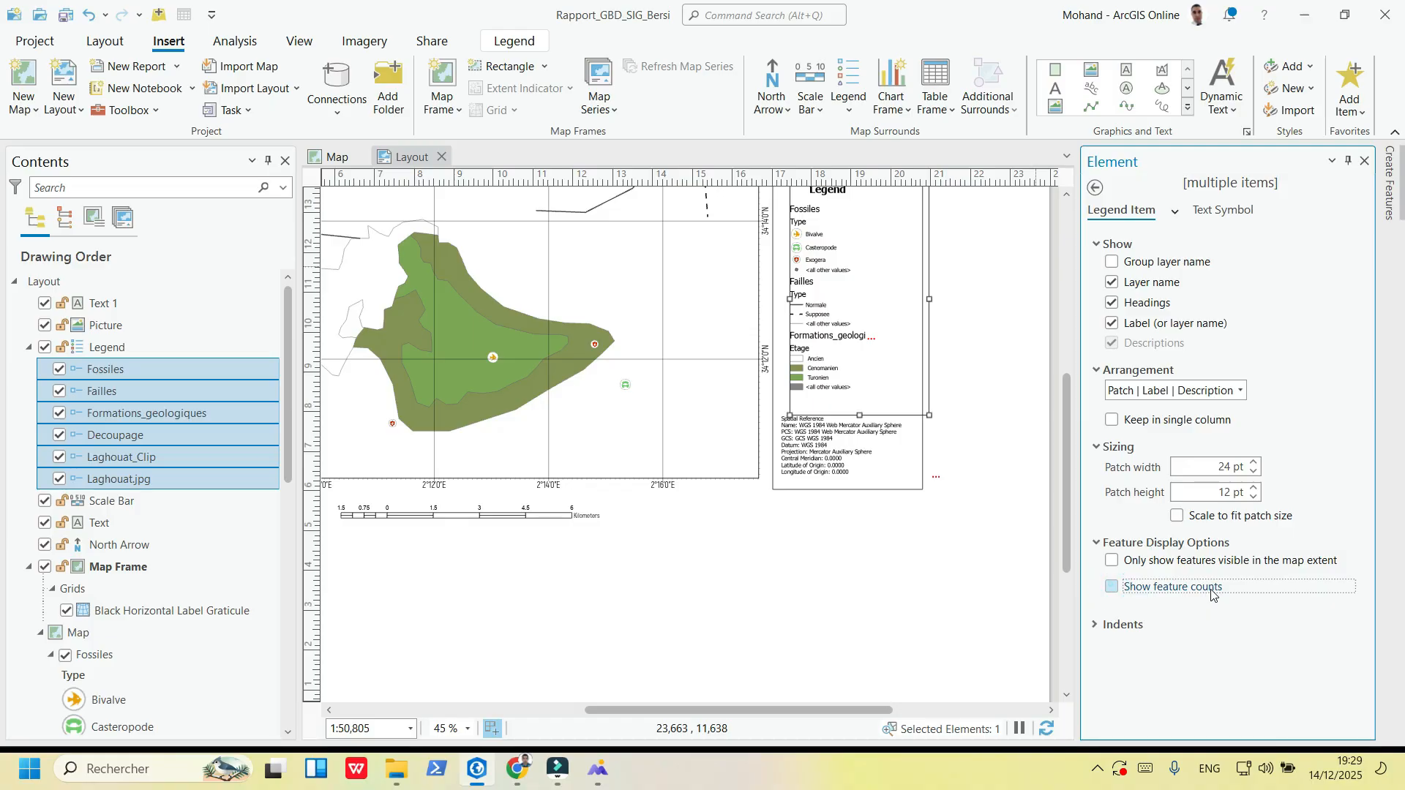
pyautogui.click(1232, 214)
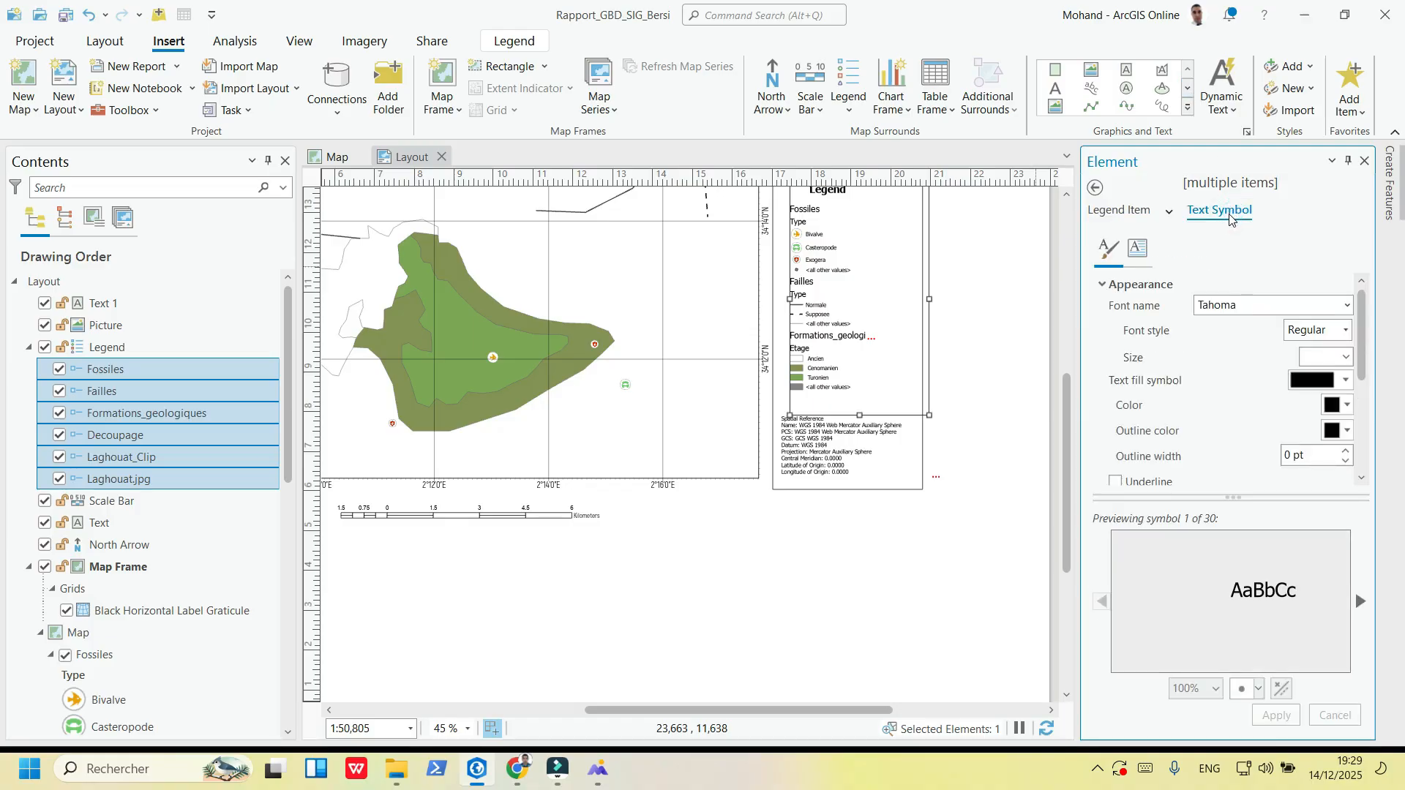
pyautogui.click(1143, 253)
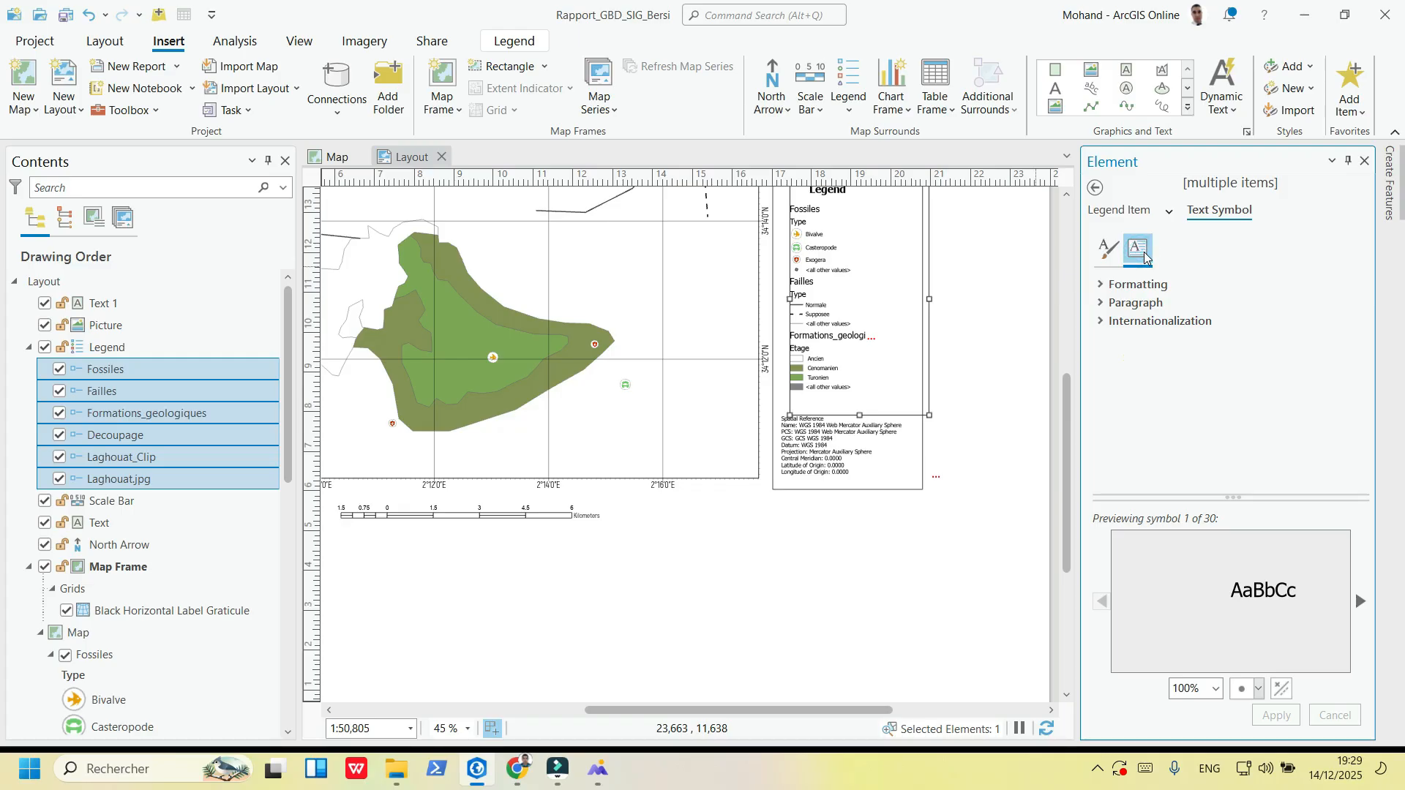
# - Move the university logo down about 0.45 cm and lower the legend frame's top edge below it
pyautogui.click(1364, 161)
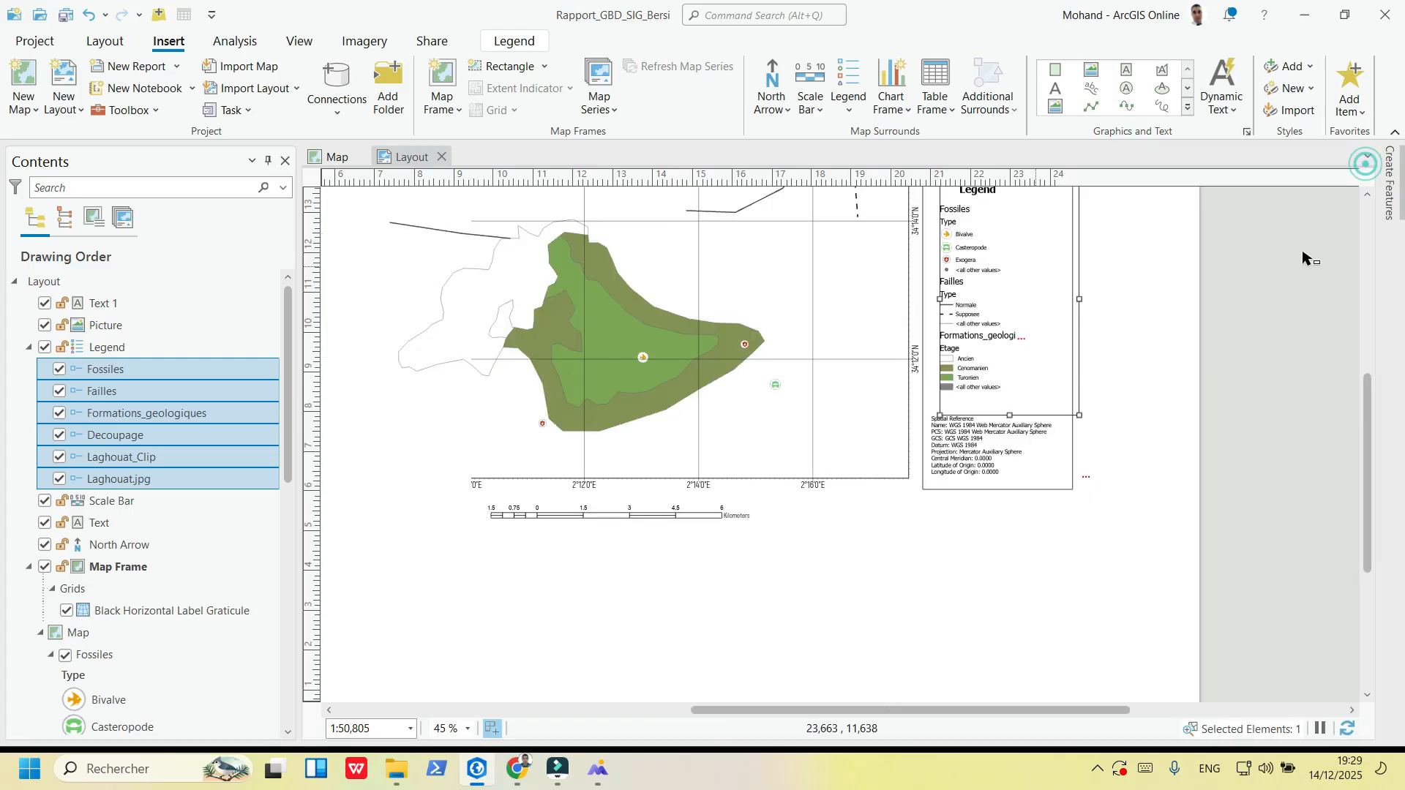
pyautogui.click(1148, 317)
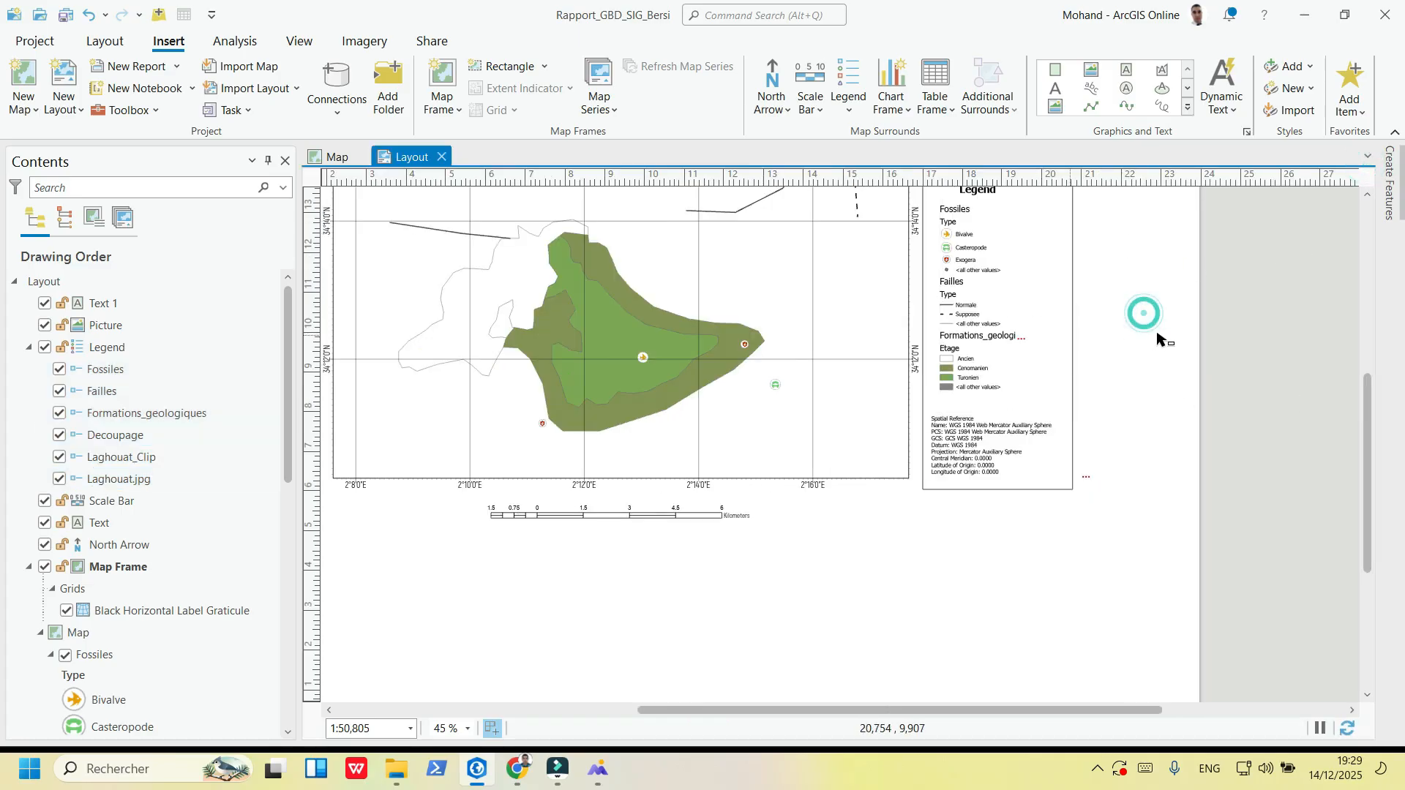
pyautogui.scroll(-2, 753, 395)
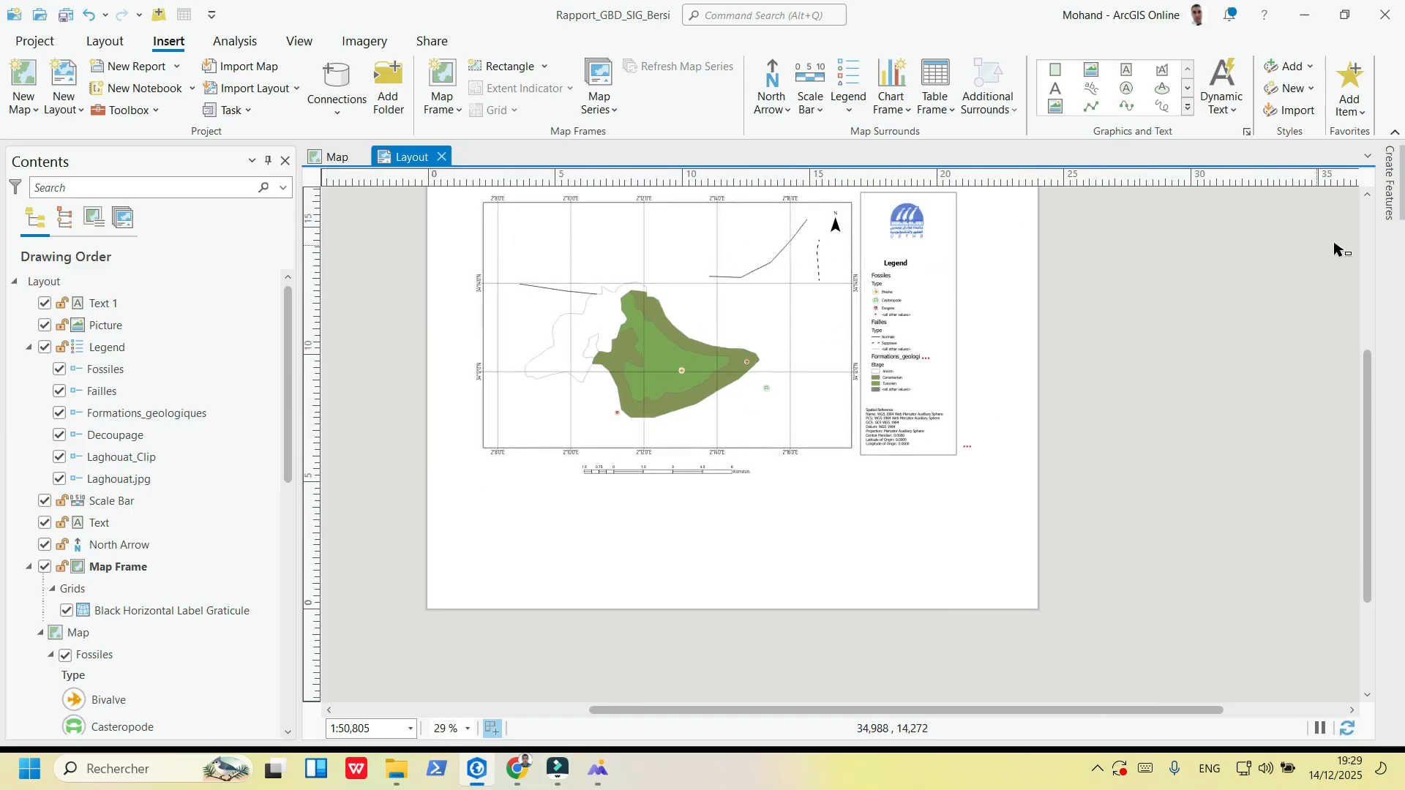
pyautogui.click(1367, 194)
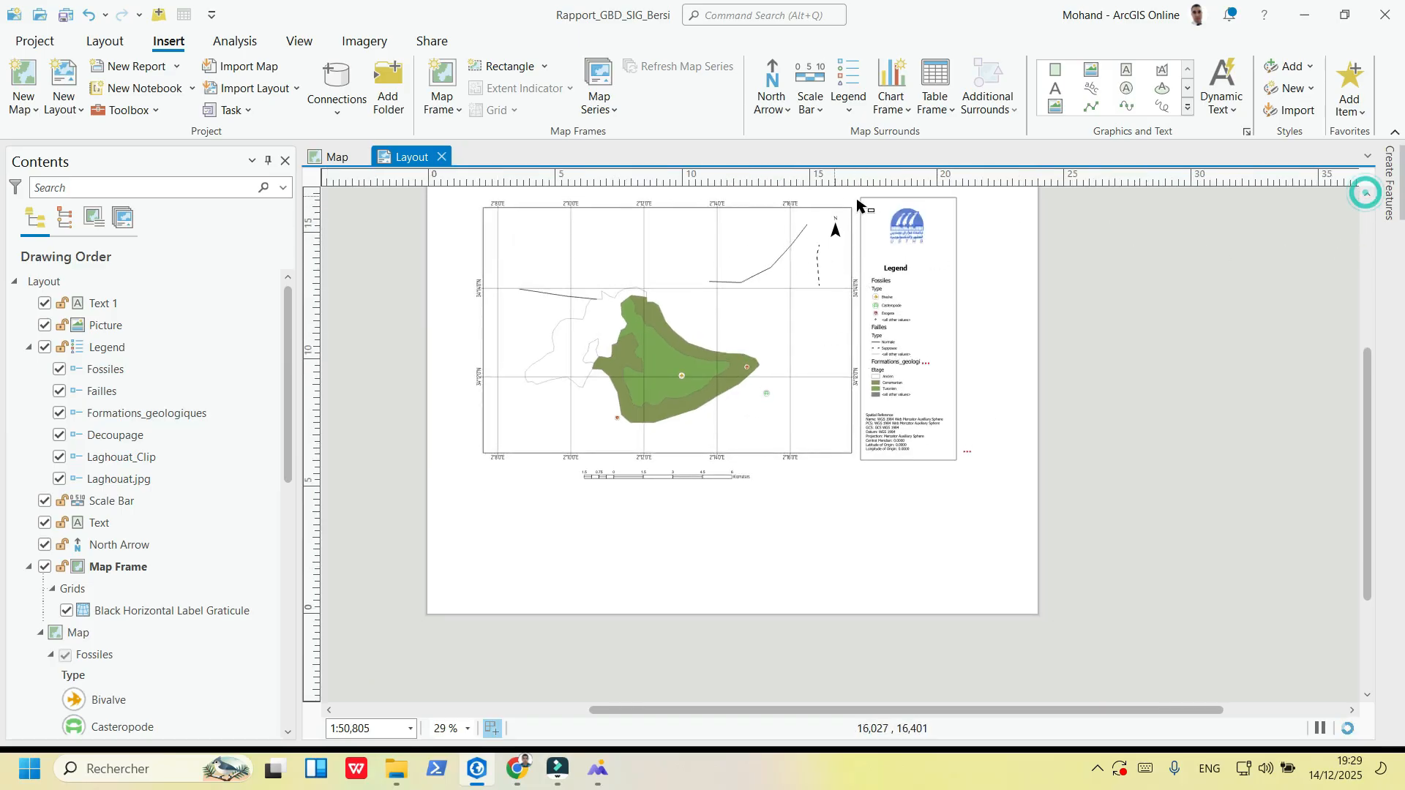
pyautogui.moveTo(909, 231); pyautogui.dragTo(908, 208)
pyautogui.click(913, 202)
pyautogui.click(1025, 252)
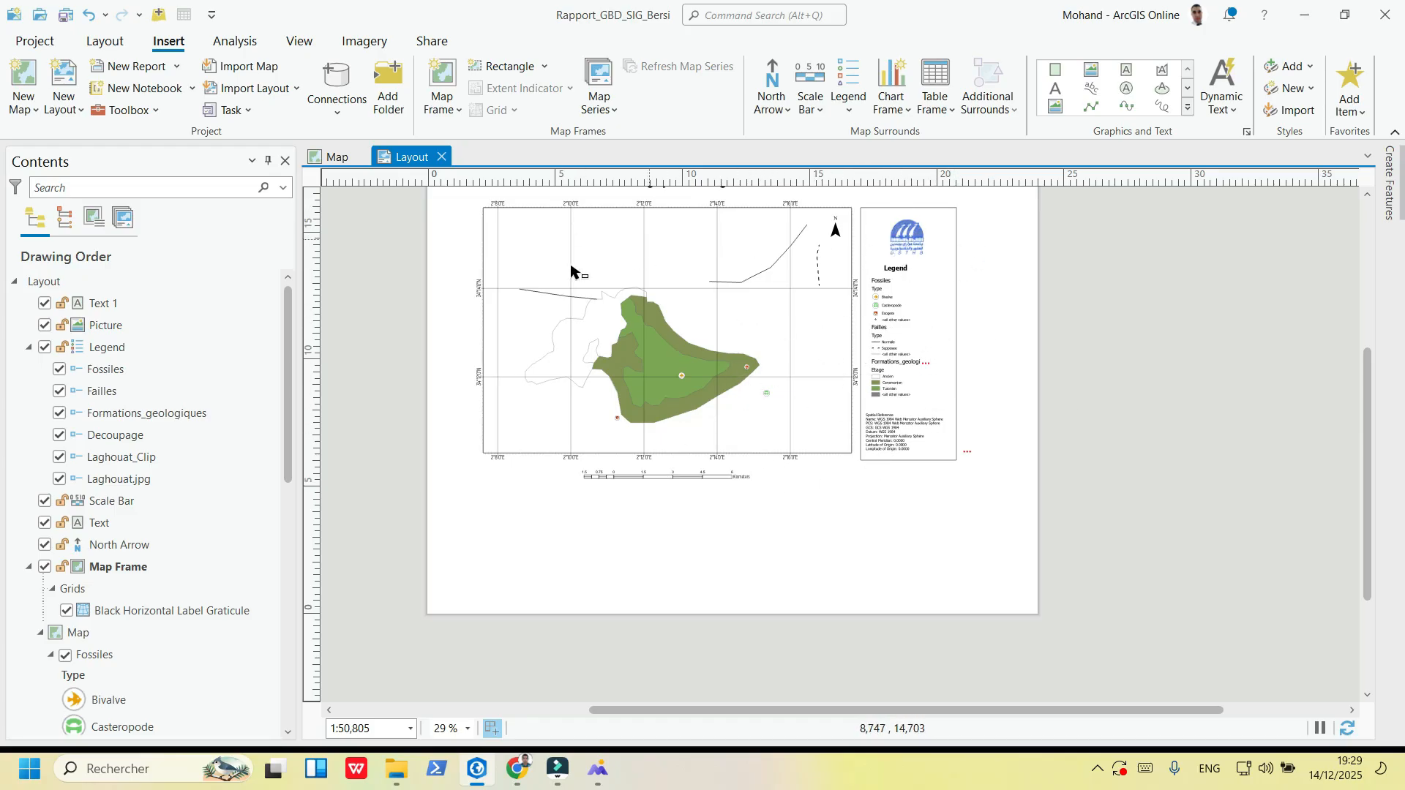
pyautogui.scroll(-1, 681, 308)
pyautogui.scroll(-1, 681, 307)
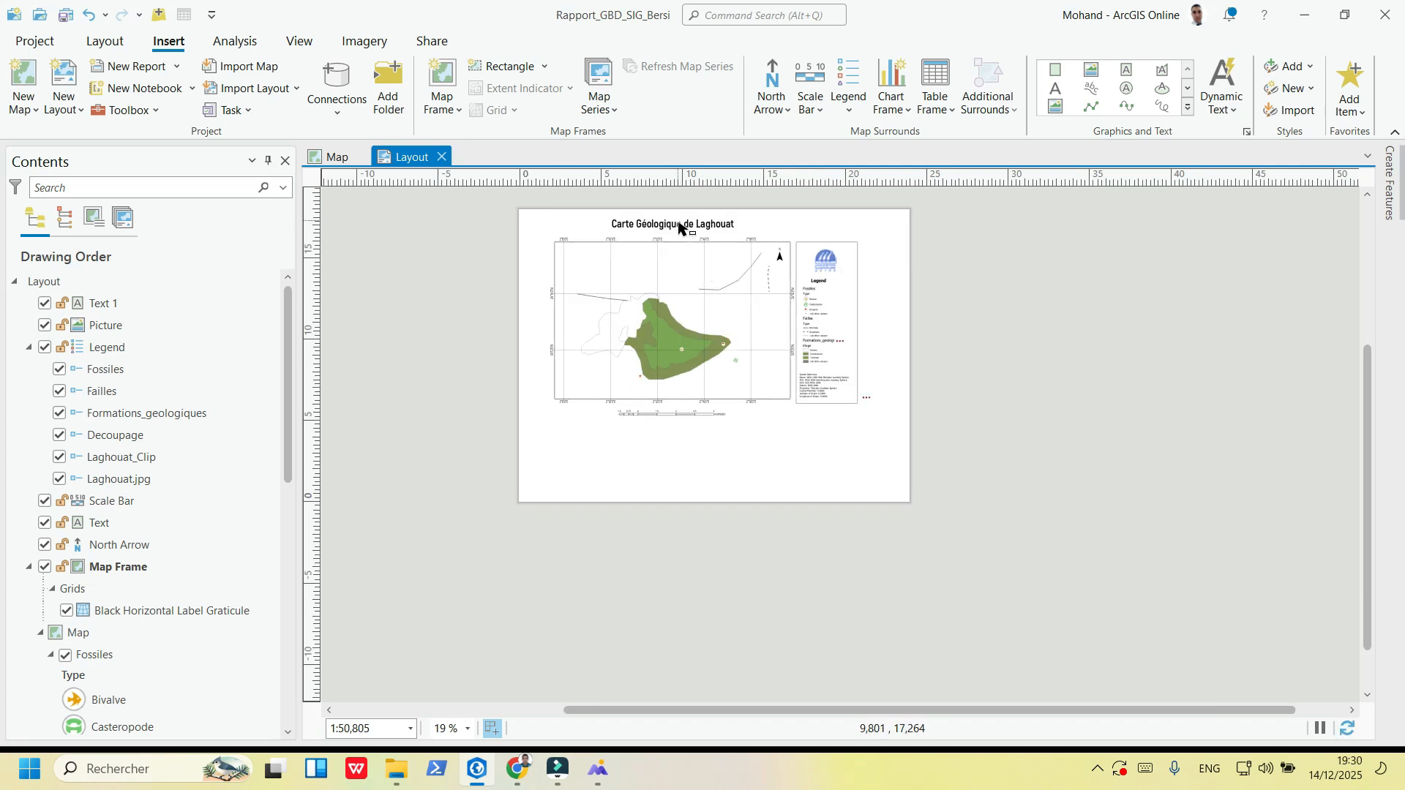
# - Frame the title 'Carte Géologique de Laghouat' with a rectangle and draw a second box above the legend
pyautogui.click(657, 225)
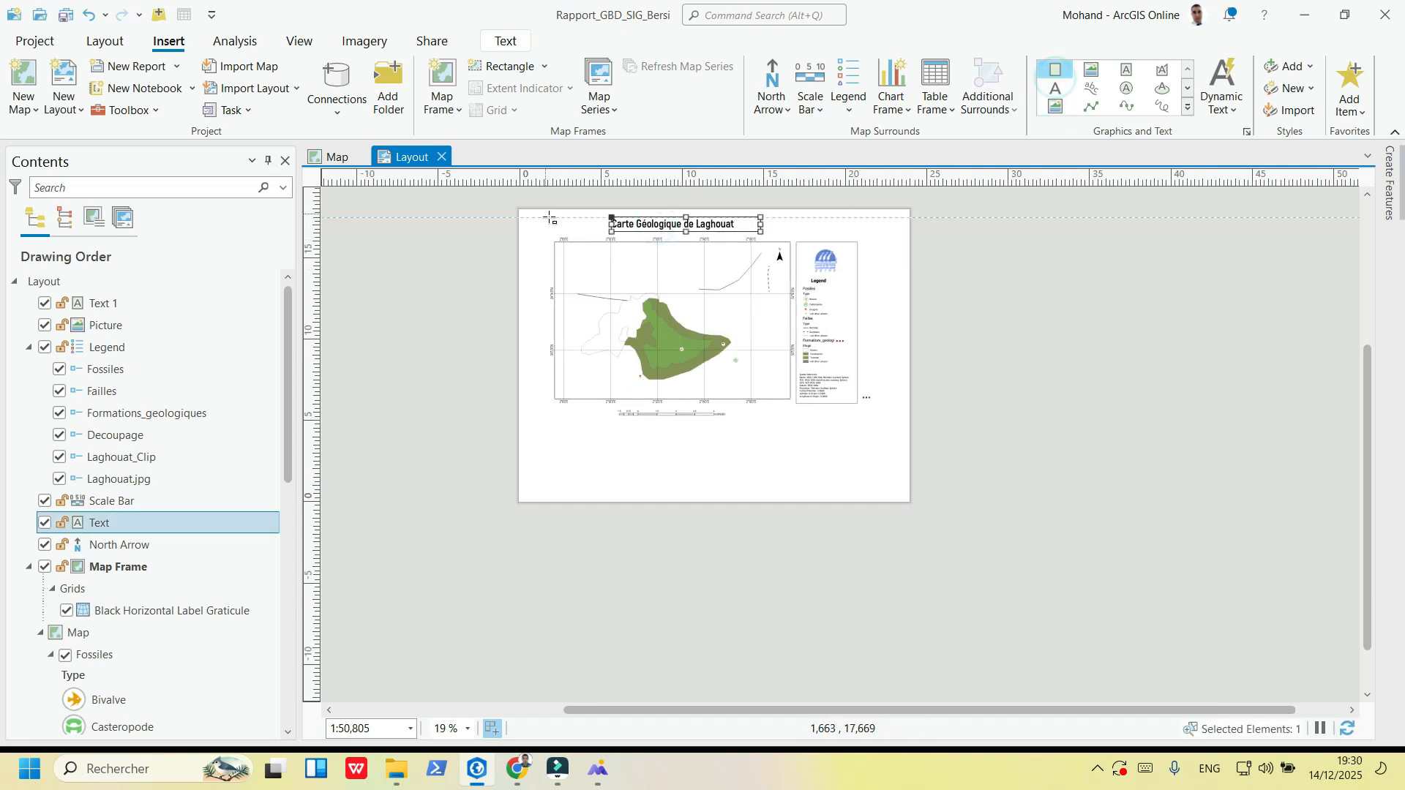
pyautogui.moveTo(554, 217); pyautogui.dragTo(791, 233)
pyautogui.click(892, 261)
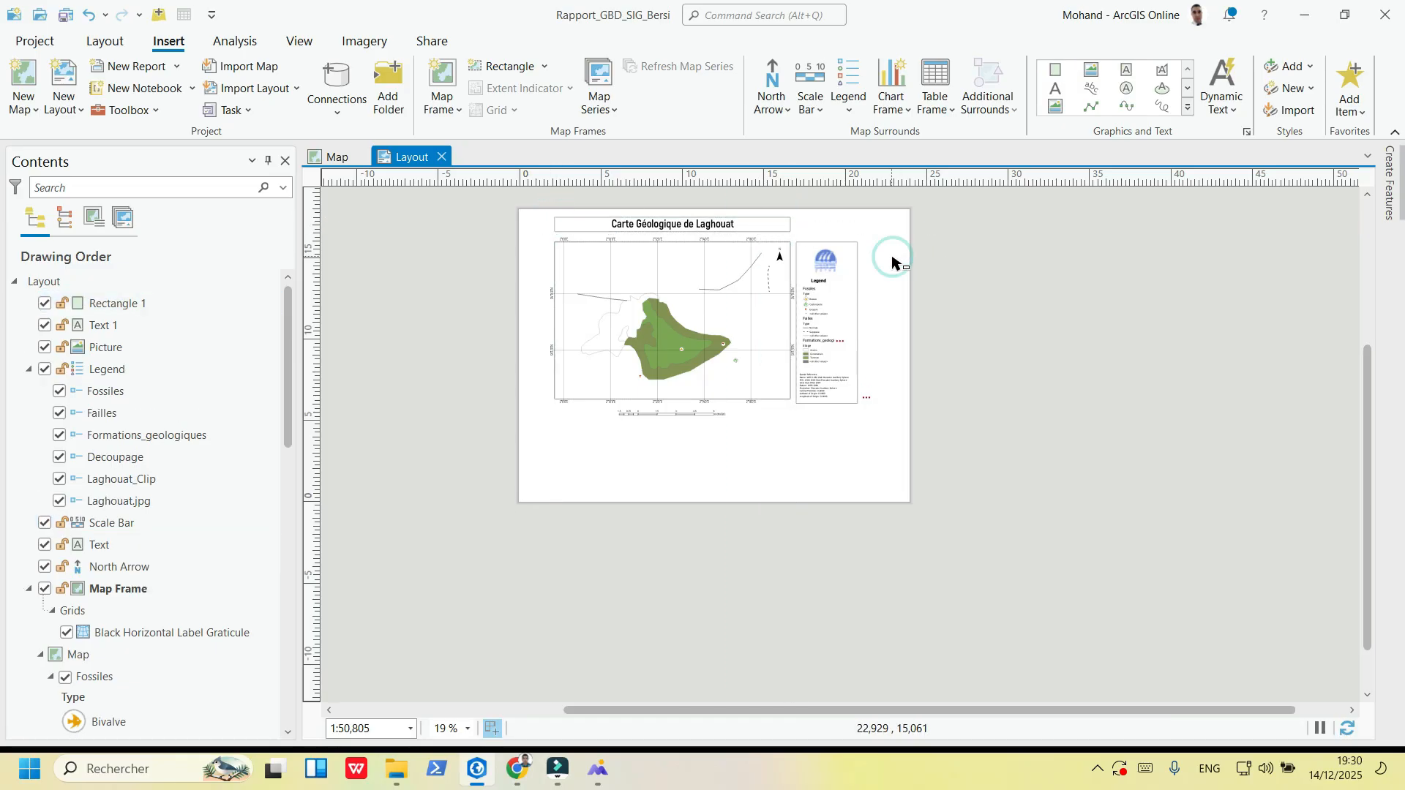
pyautogui.scroll(2, 853, 233)
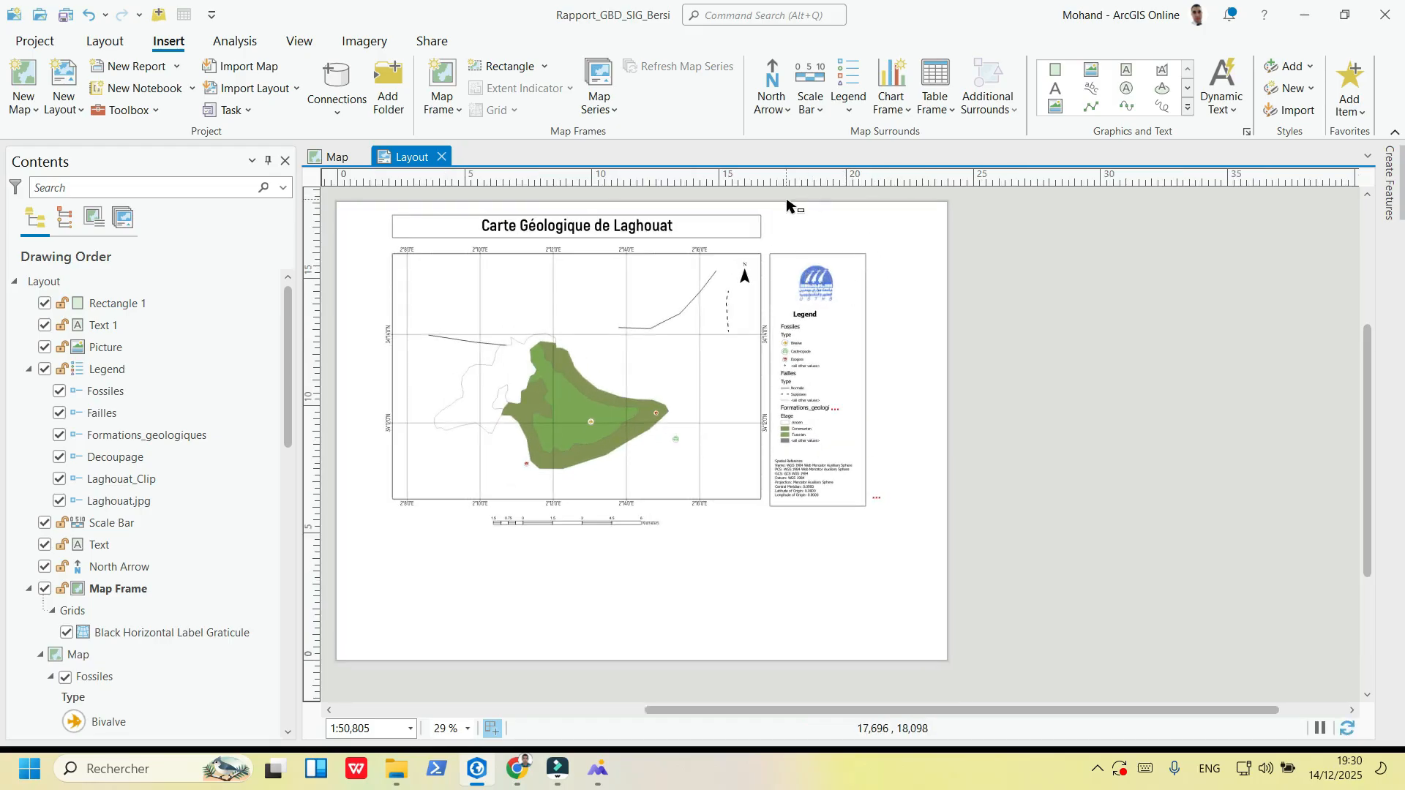
pyautogui.click(1054, 69)
pyautogui.moveTo(765, 213)
pyautogui.mouseDown()
pyautogui.moveTo(827, 245)
pyautogui.moveTo(867, 245)
pyautogui.mouseUp()
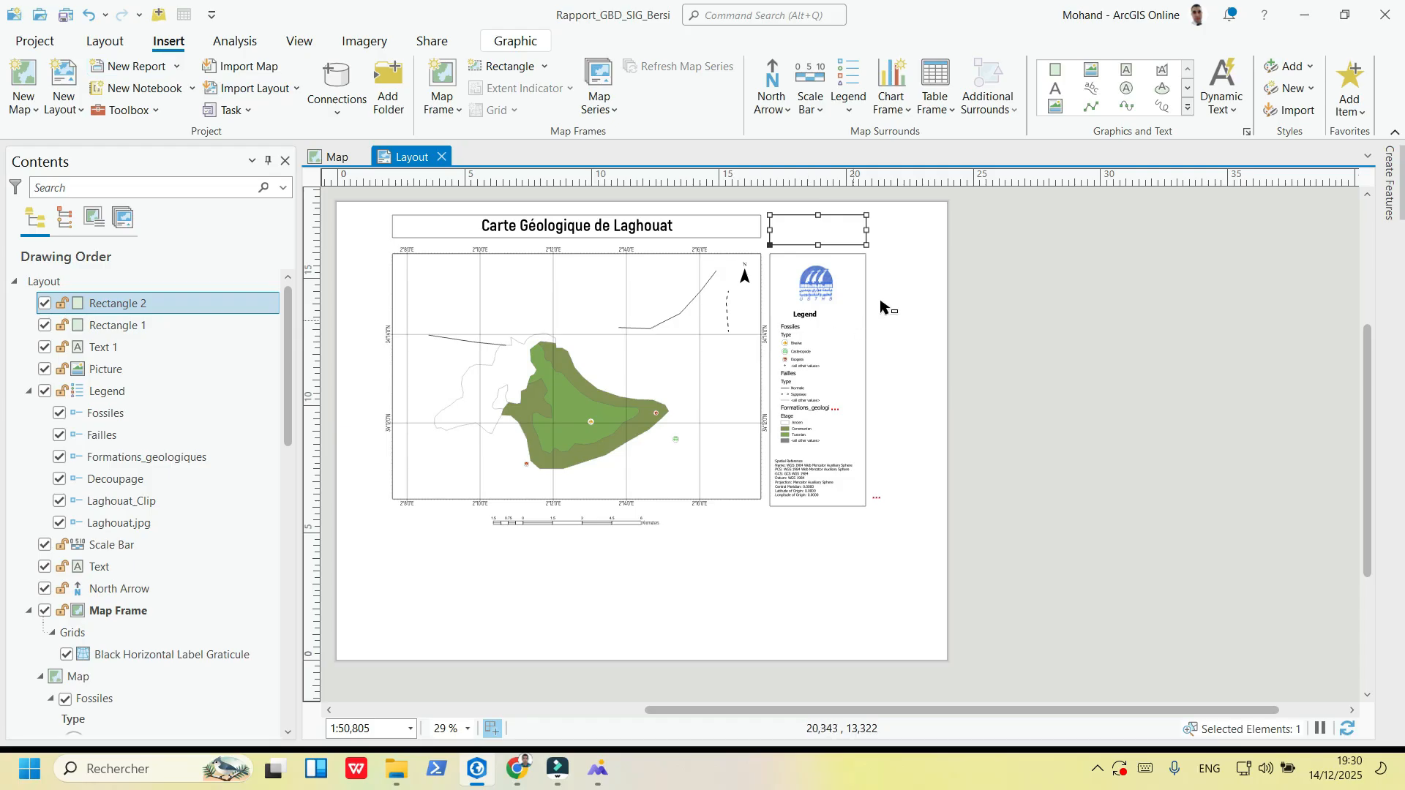
# - Place a new straight text element, Text 2, in the top-left corner of the box above the legend
pyautogui.click(904, 295)
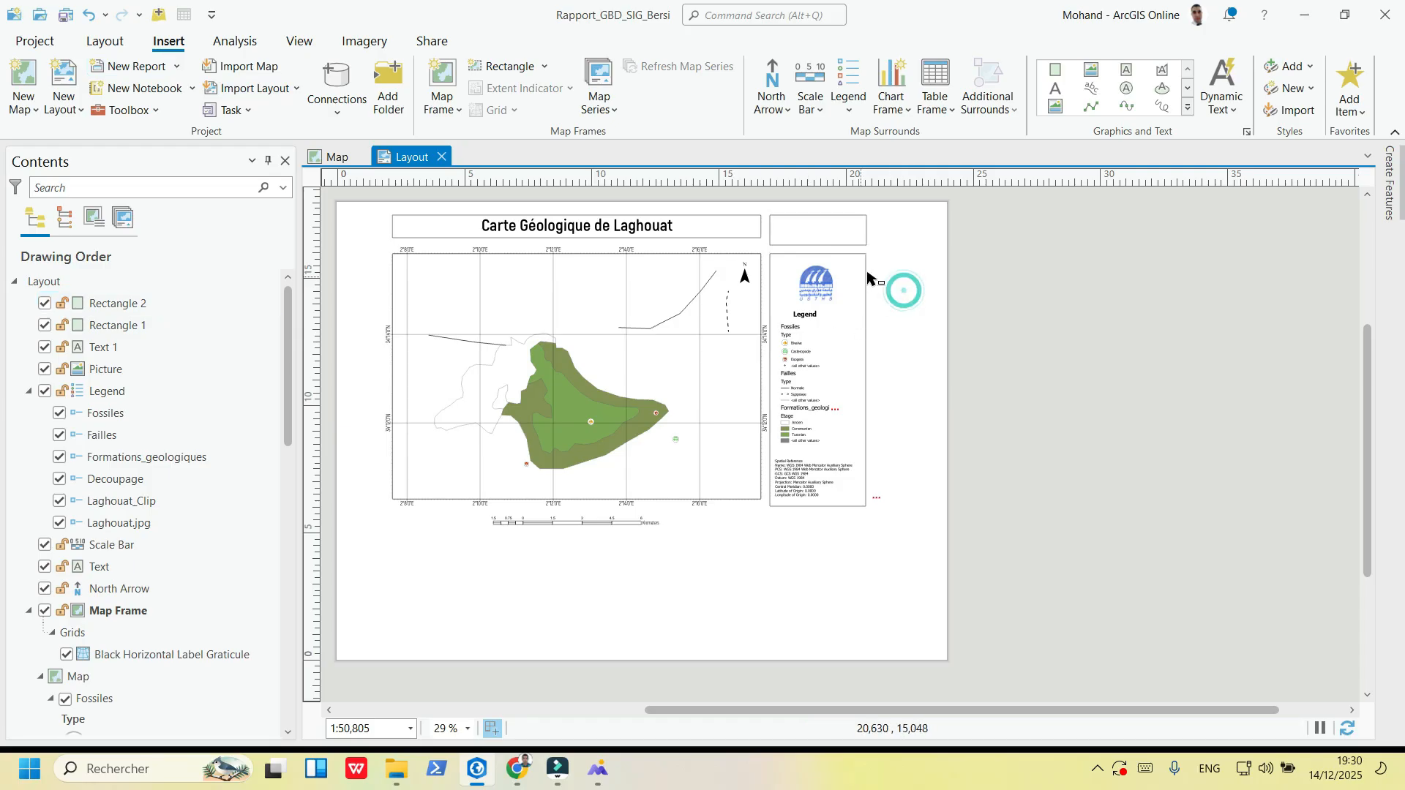
pyautogui.click(1055, 89)
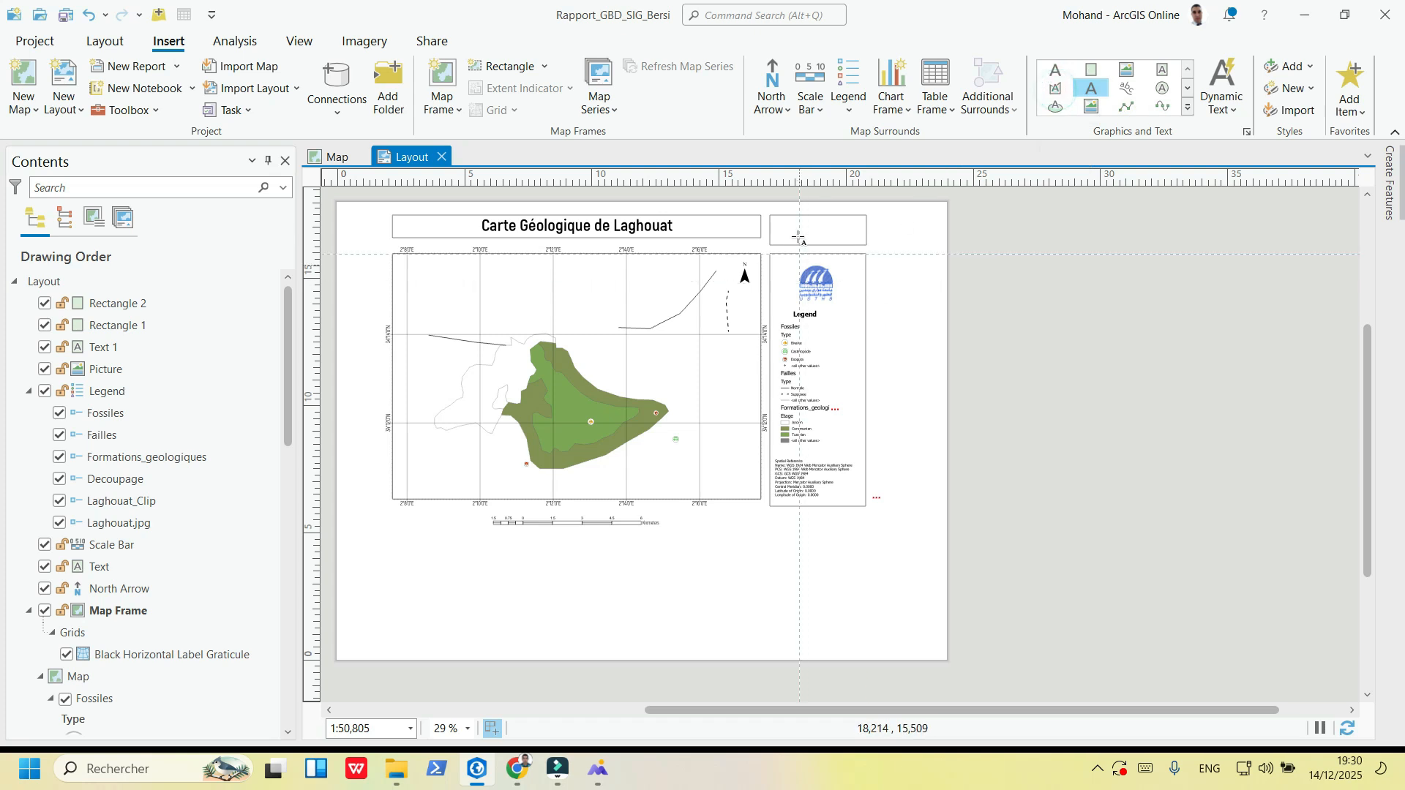
pyautogui.scroll(4, 800, 232)
pyautogui.click(739, 199)
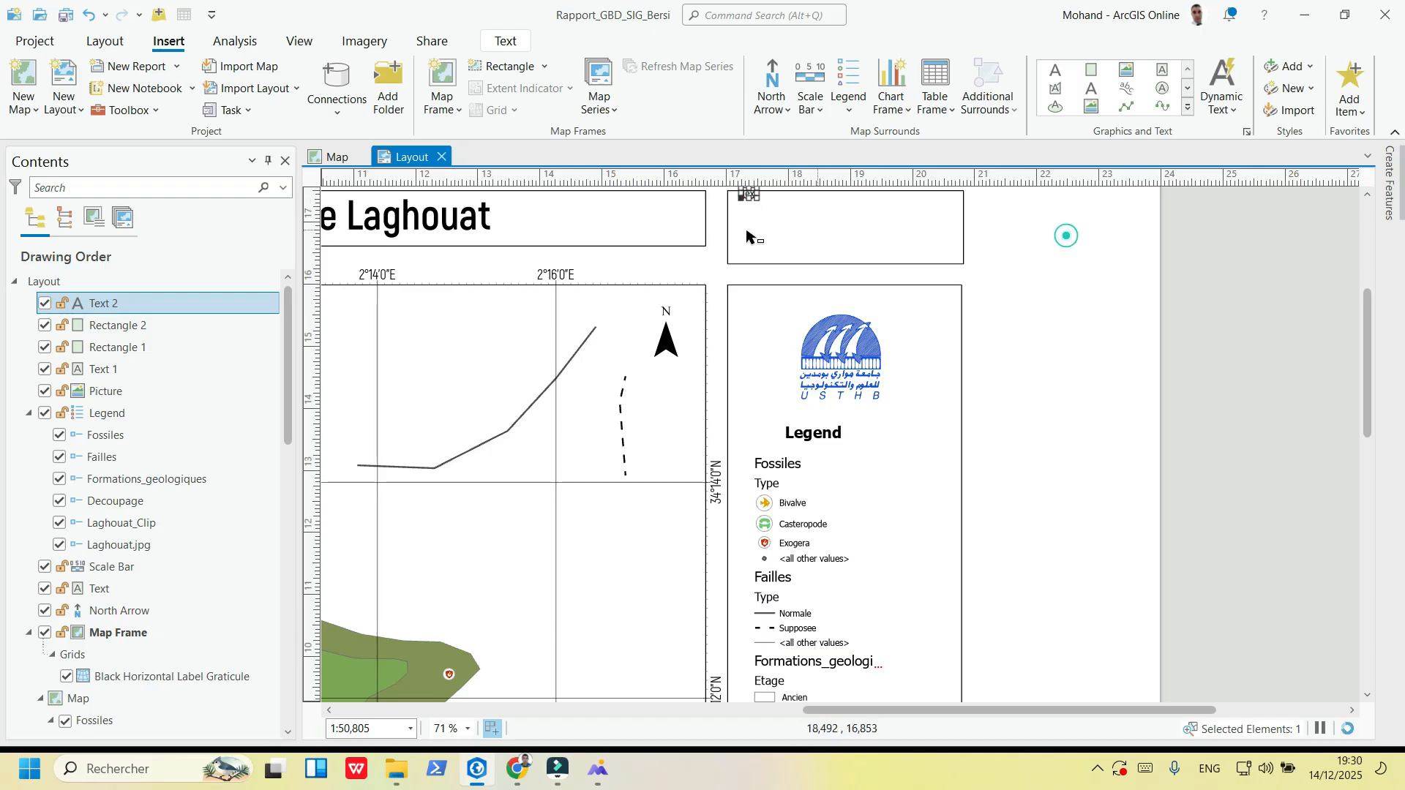
# - Enter two numbered lines in Text 2 giving each author's name, section and group
pyautogui.moveTo(751, 193); pyautogui.dragTo(743, 204)
pyautogui.click(1081, 253)
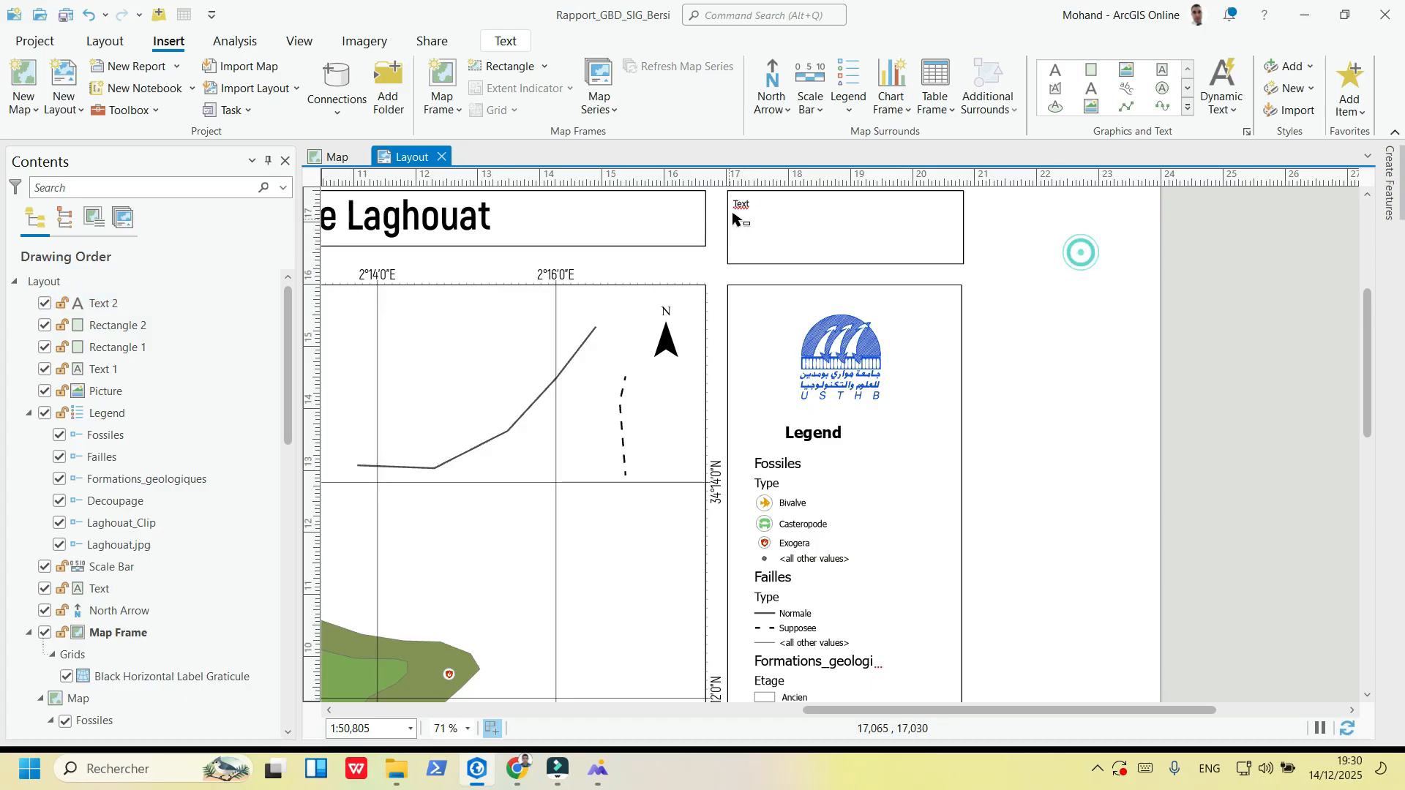
pyautogui.doubleClick(741, 207)
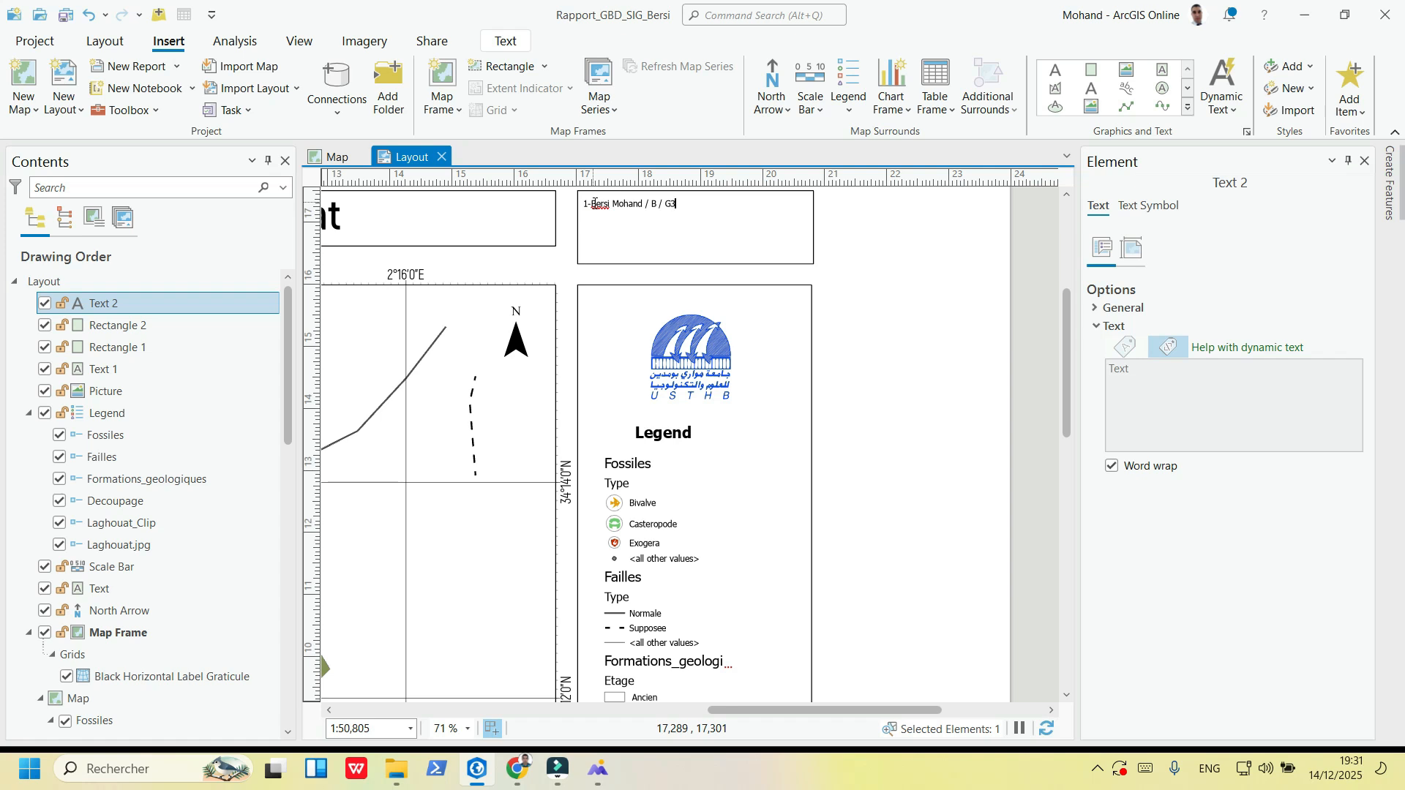
pyautogui.press('Return')
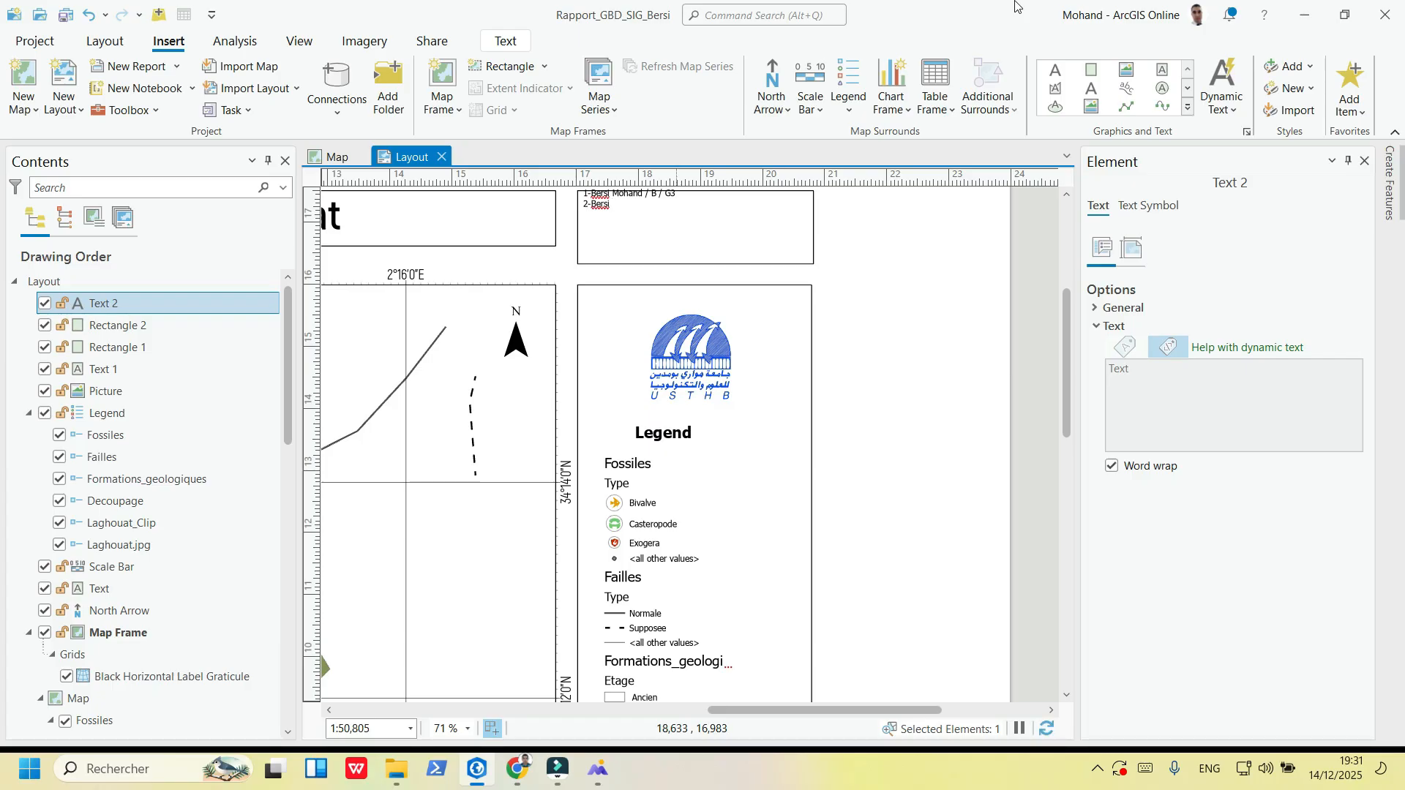
pyautogui.click(922, 219)
# - Nudge the names text into position inside the box above the legend
pyautogui.moveTo(651, 206)
pyautogui.mouseDown()
pyautogui.moveTo(663, 223)
pyautogui.moveTo(654, 213)
pyautogui.mouseUp()
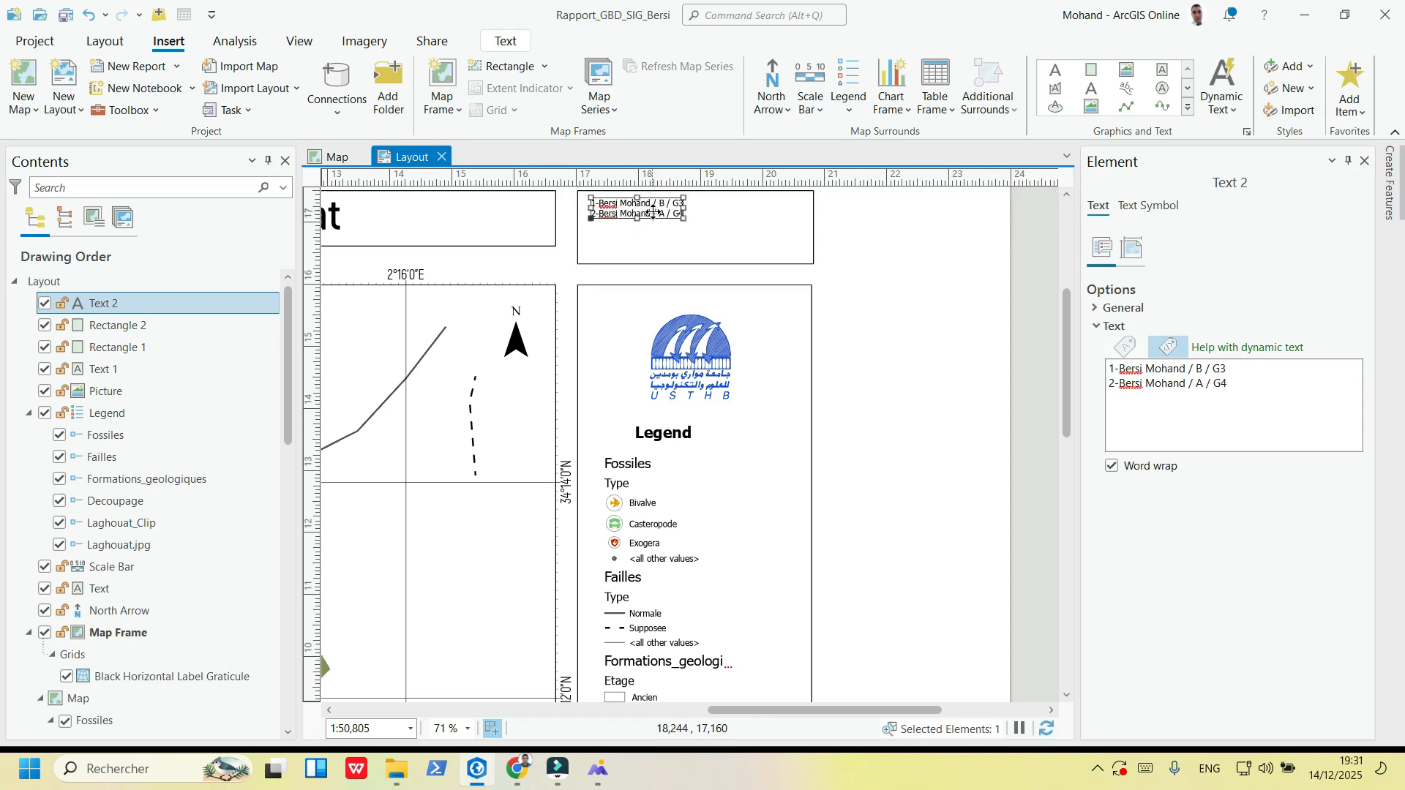
pyautogui.press('Left')
pyautogui.moveTo(651, 207); pyautogui.dragTo(638, 206)
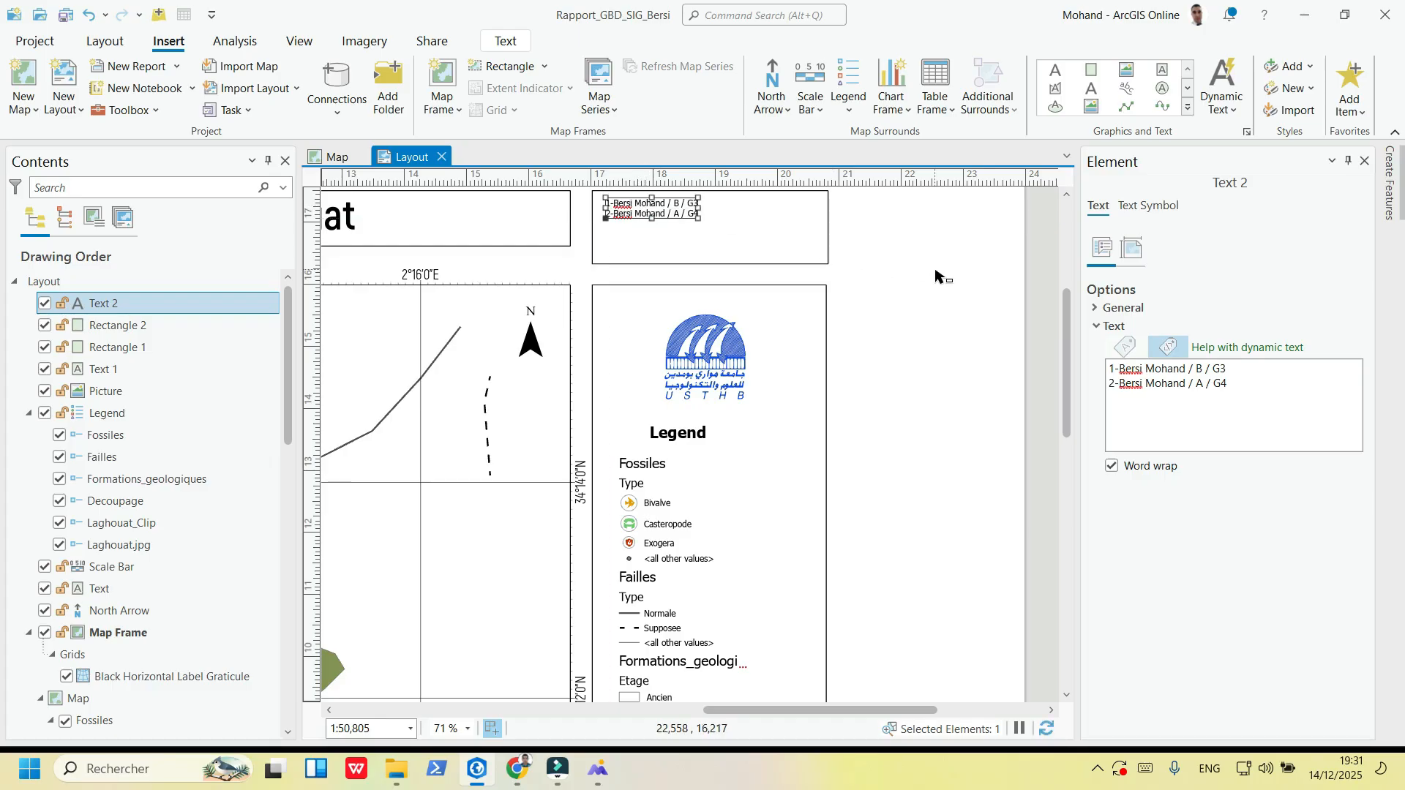
pyautogui.click(937, 276)
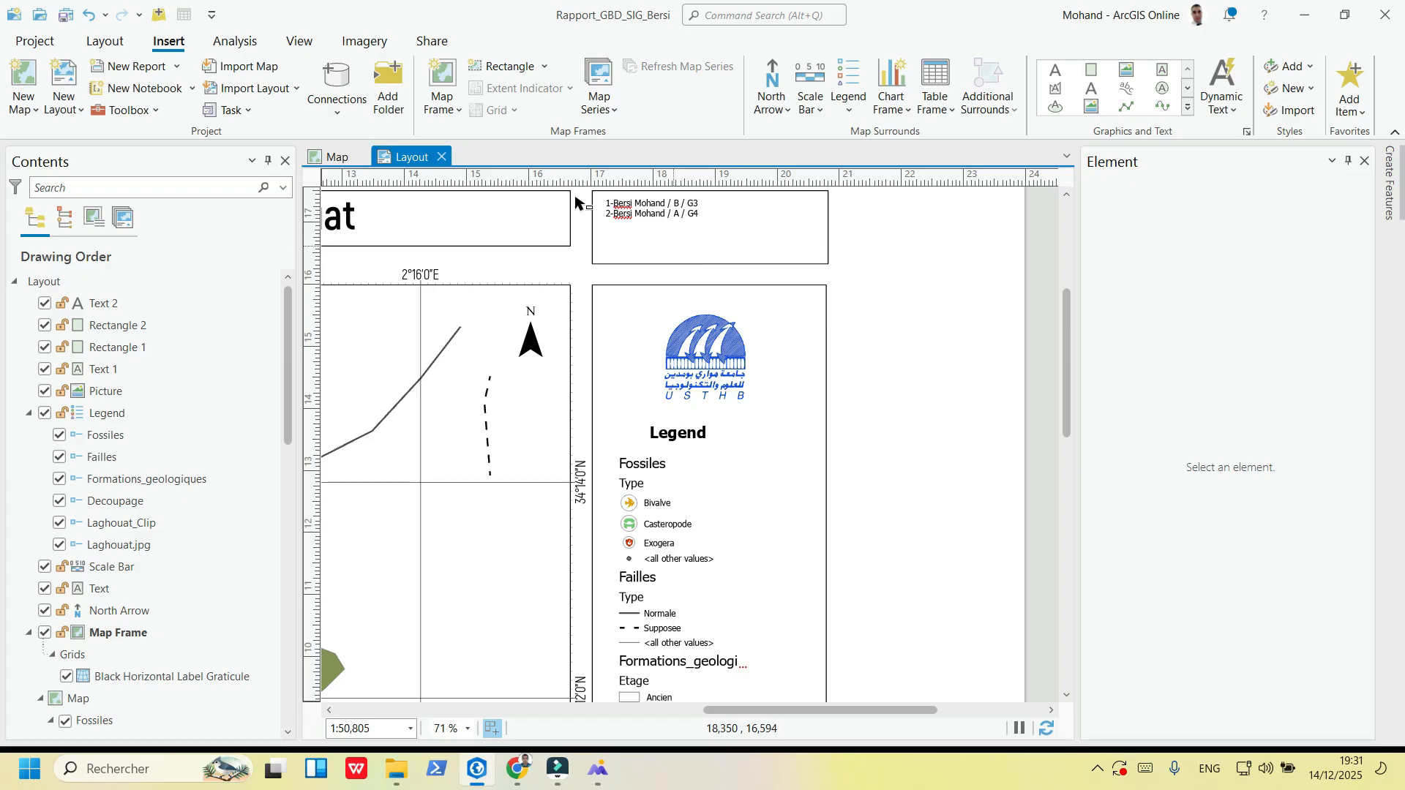
pyautogui.scroll(-4, 696, 257)
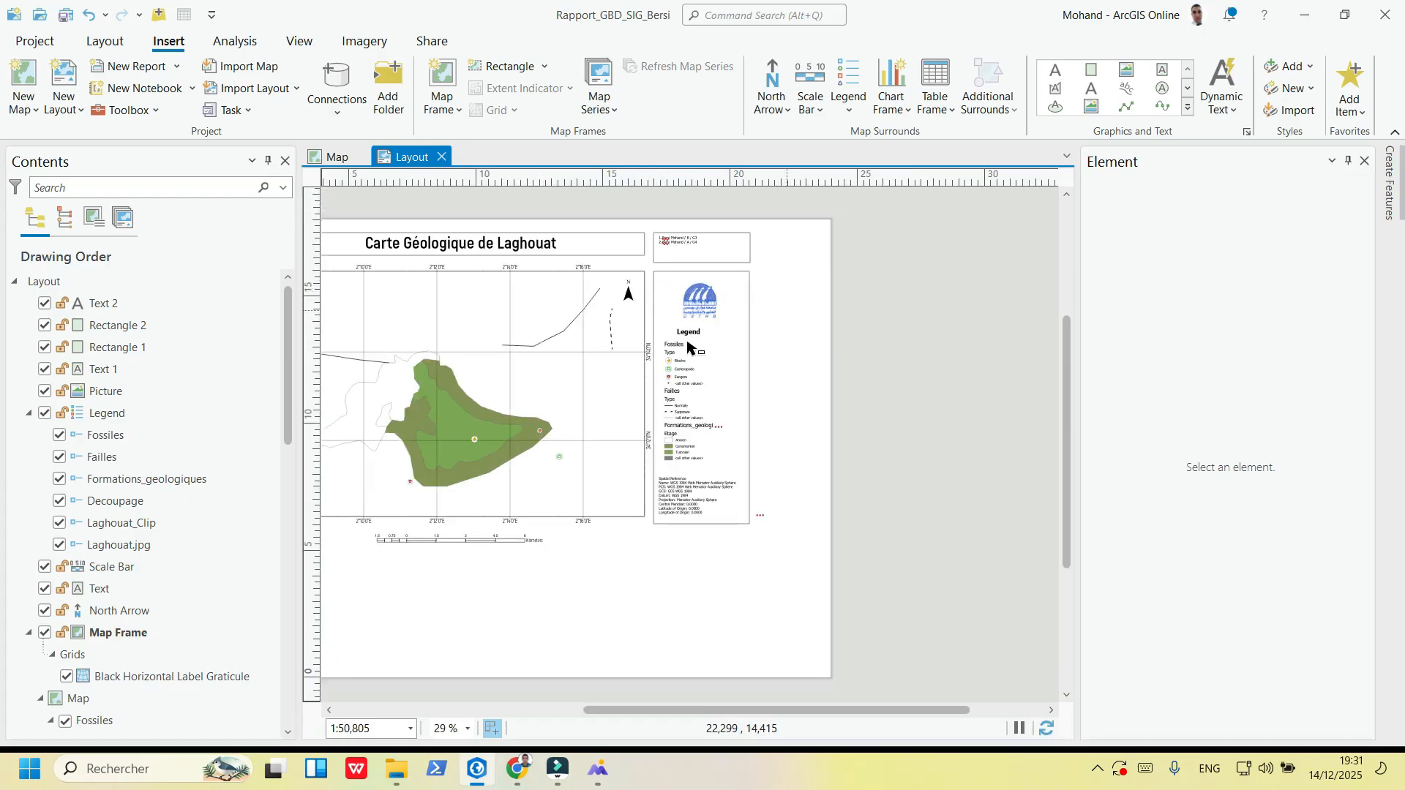
pyautogui.moveTo(780, 709); pyautogui.dragTo(720, 708)
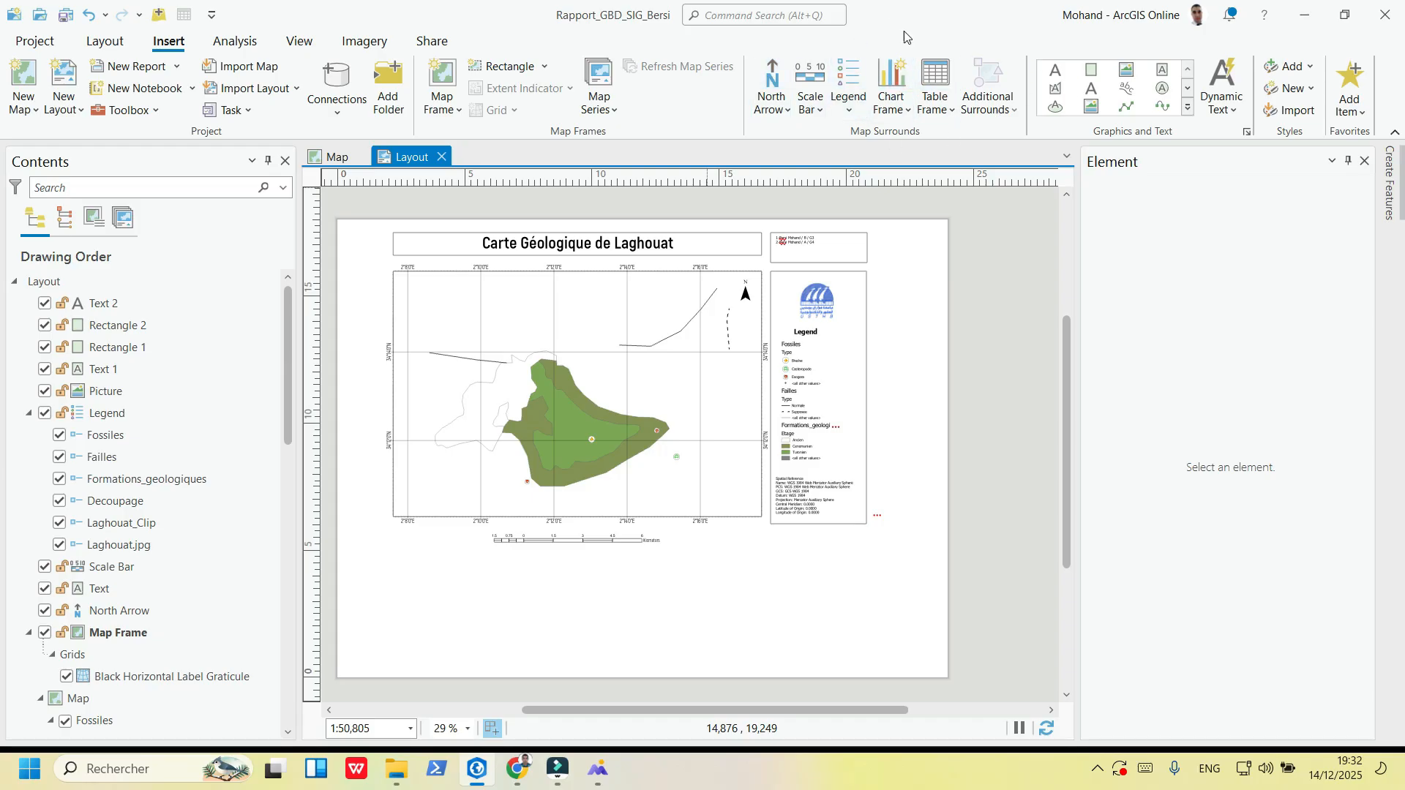
pyautogui.click(1090, 89)
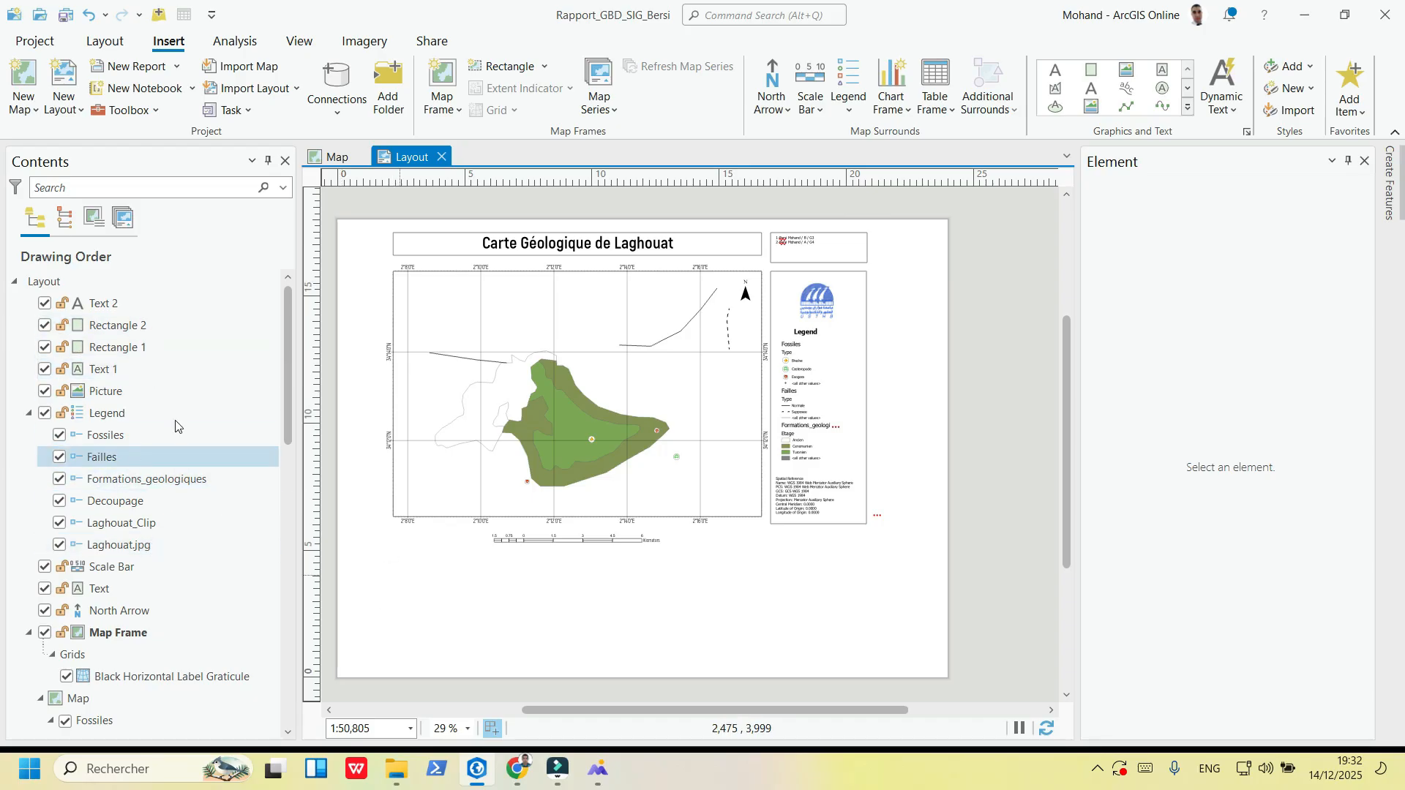
pyautogui.scroll(-5, 74, 417)
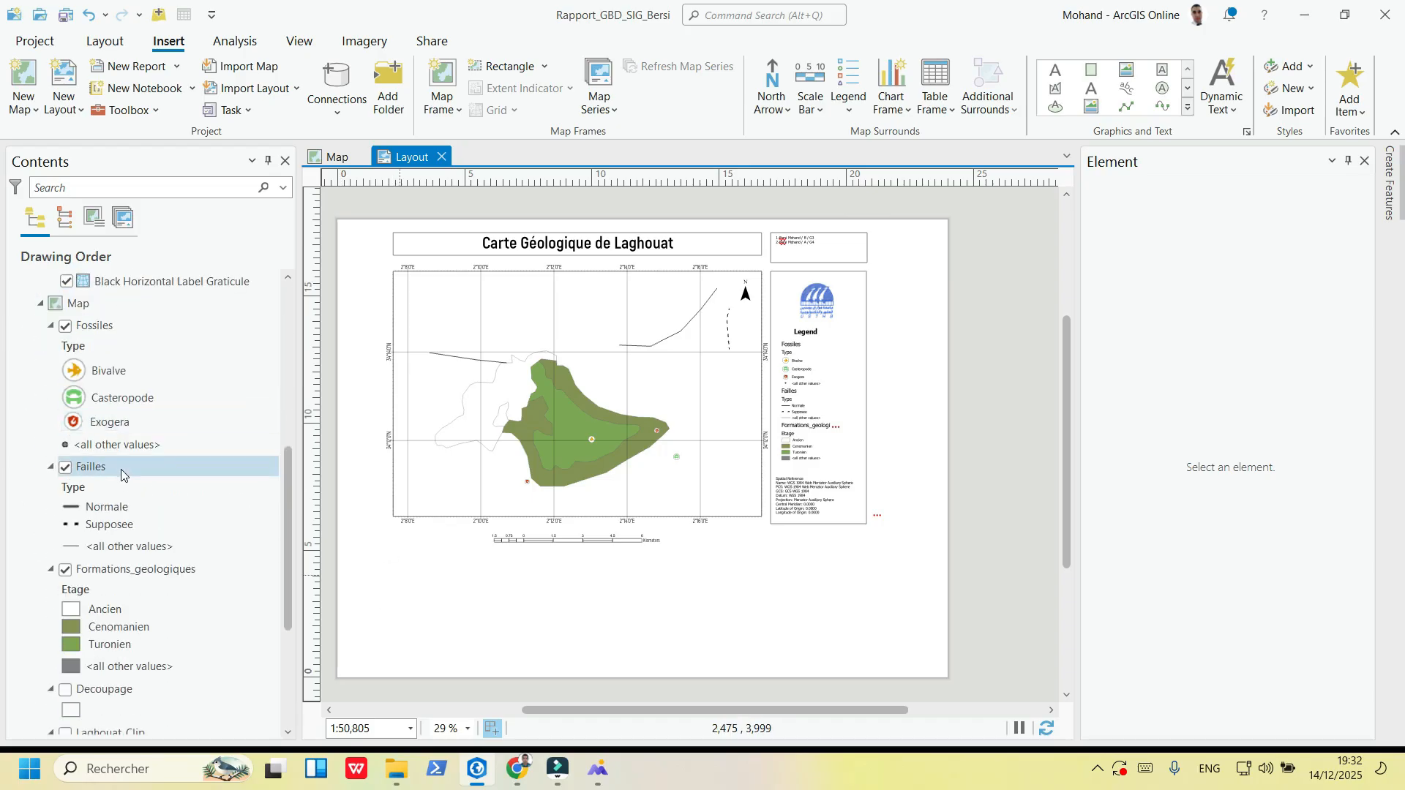
pyautogui.scroll(1, 127, 438)
pyautogui.scroll(2, 127, 437)
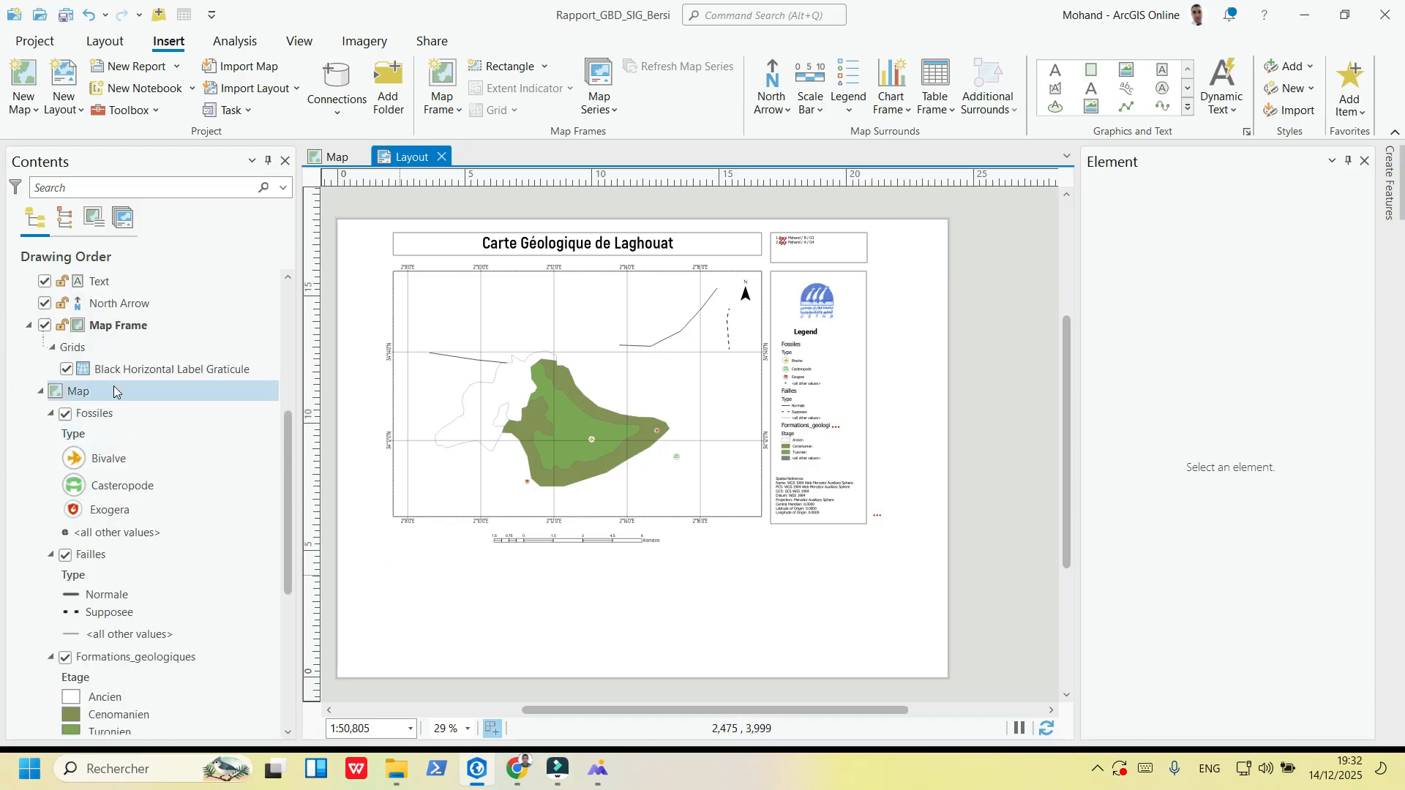
# - Turn on Fossiles labels and set their expression to $feature.Type
pyautogui.rightClick(88, 414)
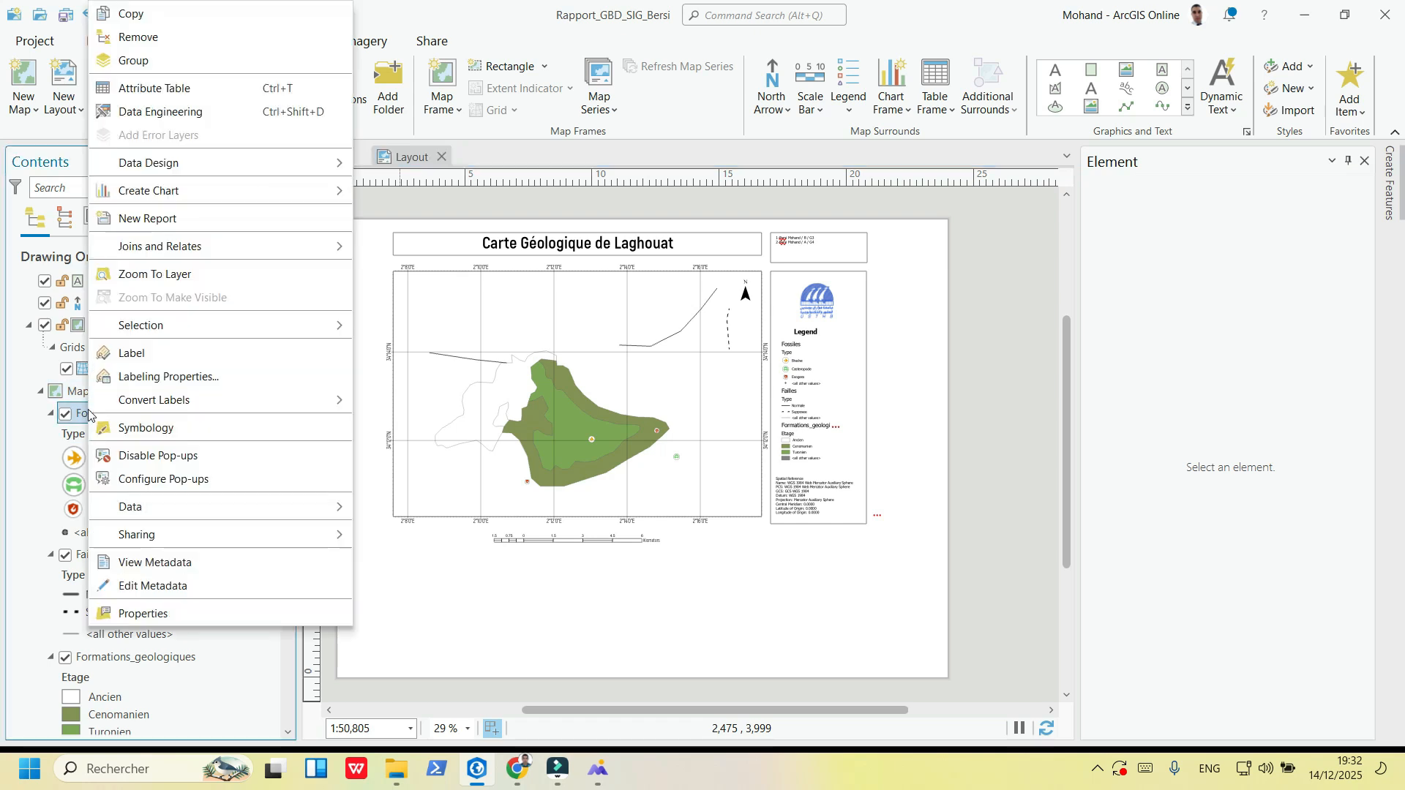
pyautogui.click(142, 354)
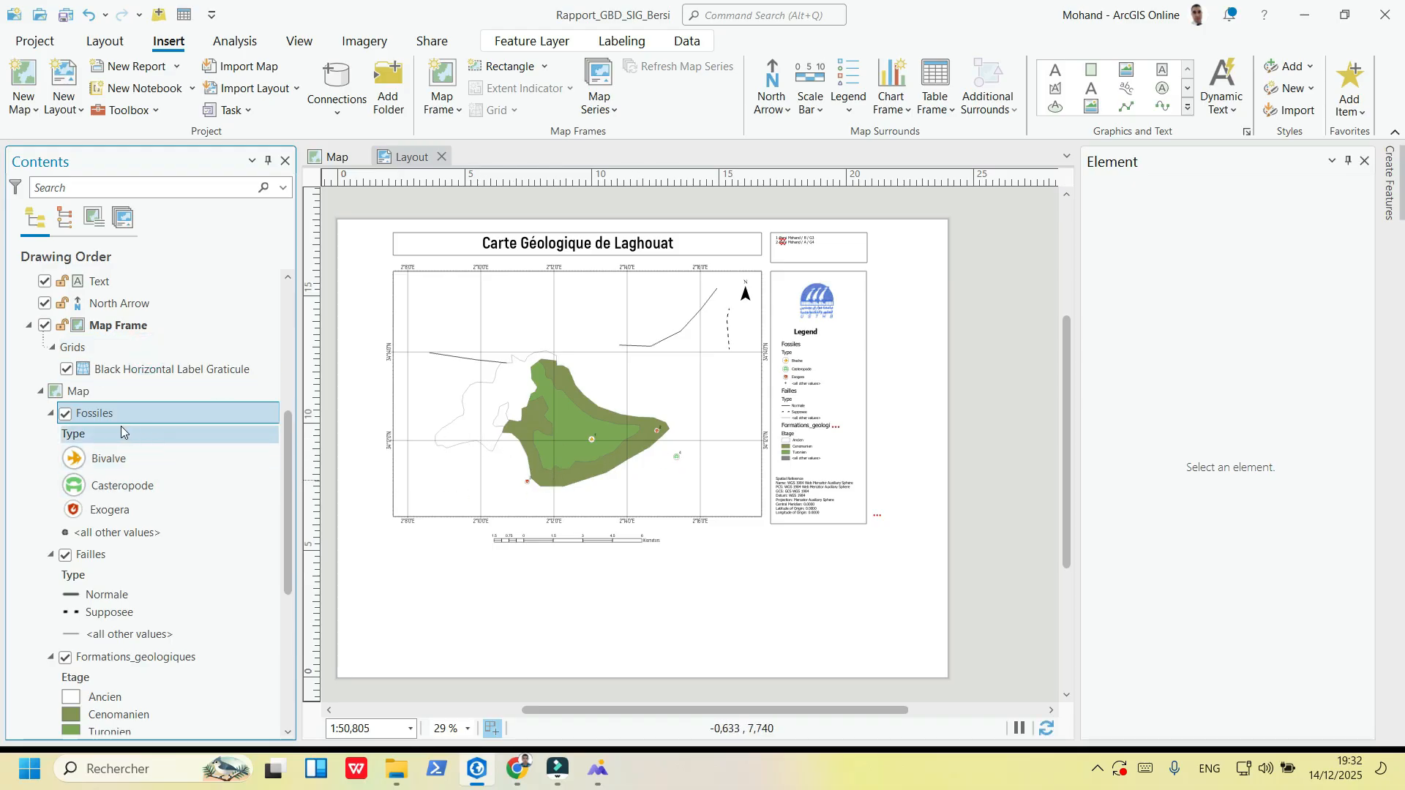
pyautogui.rightClick(84, 420)
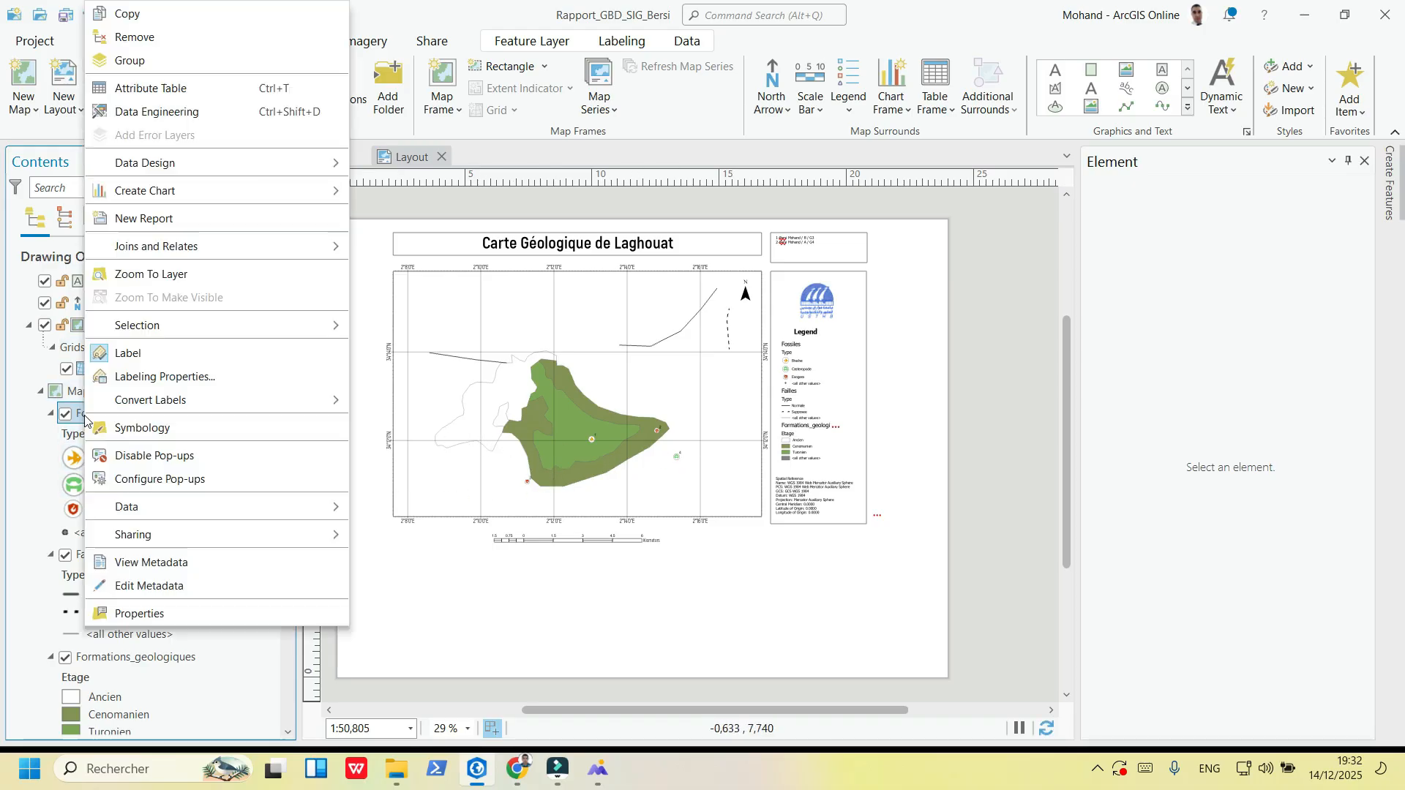
pyautogui.click(157, 378)
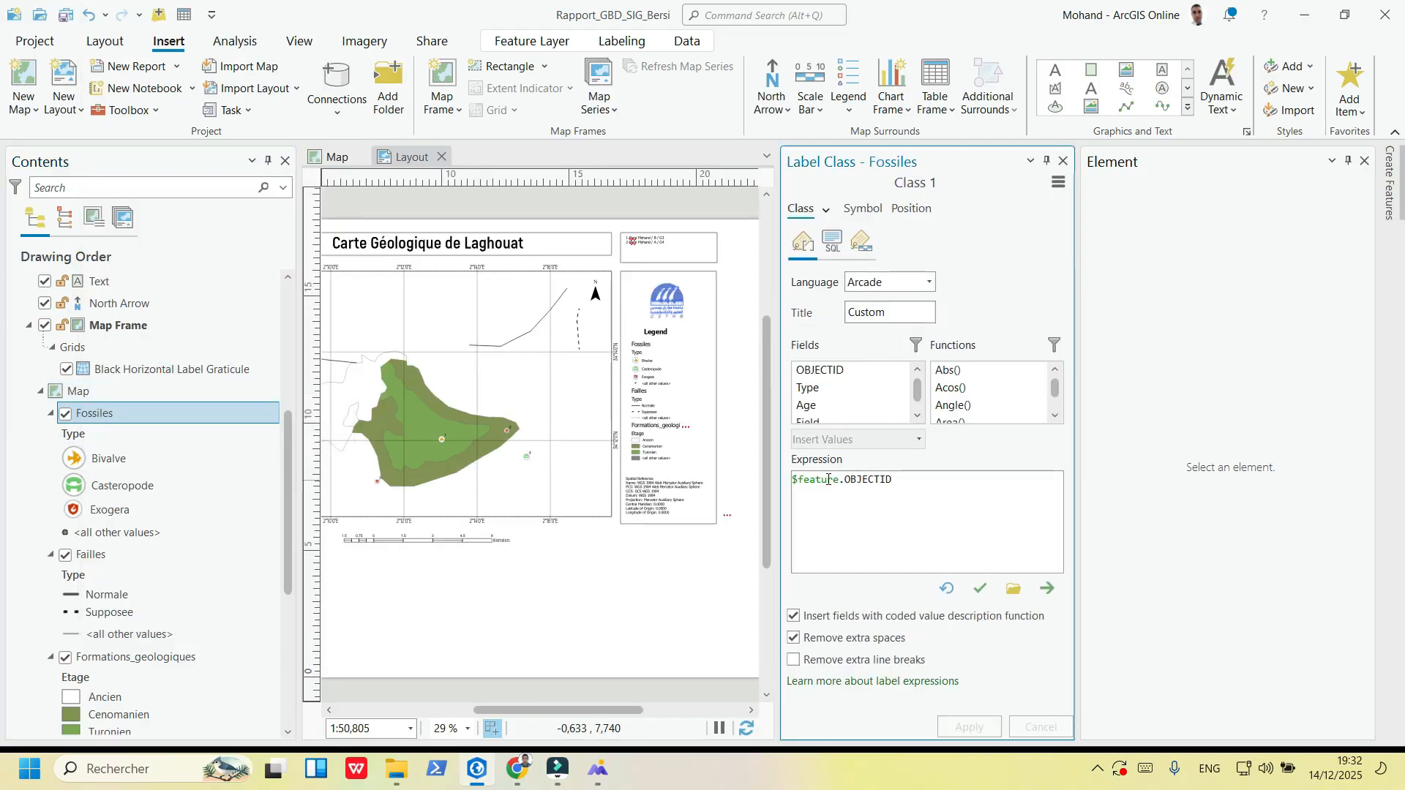
pyautogui.hotkey('ctrl', 'a')
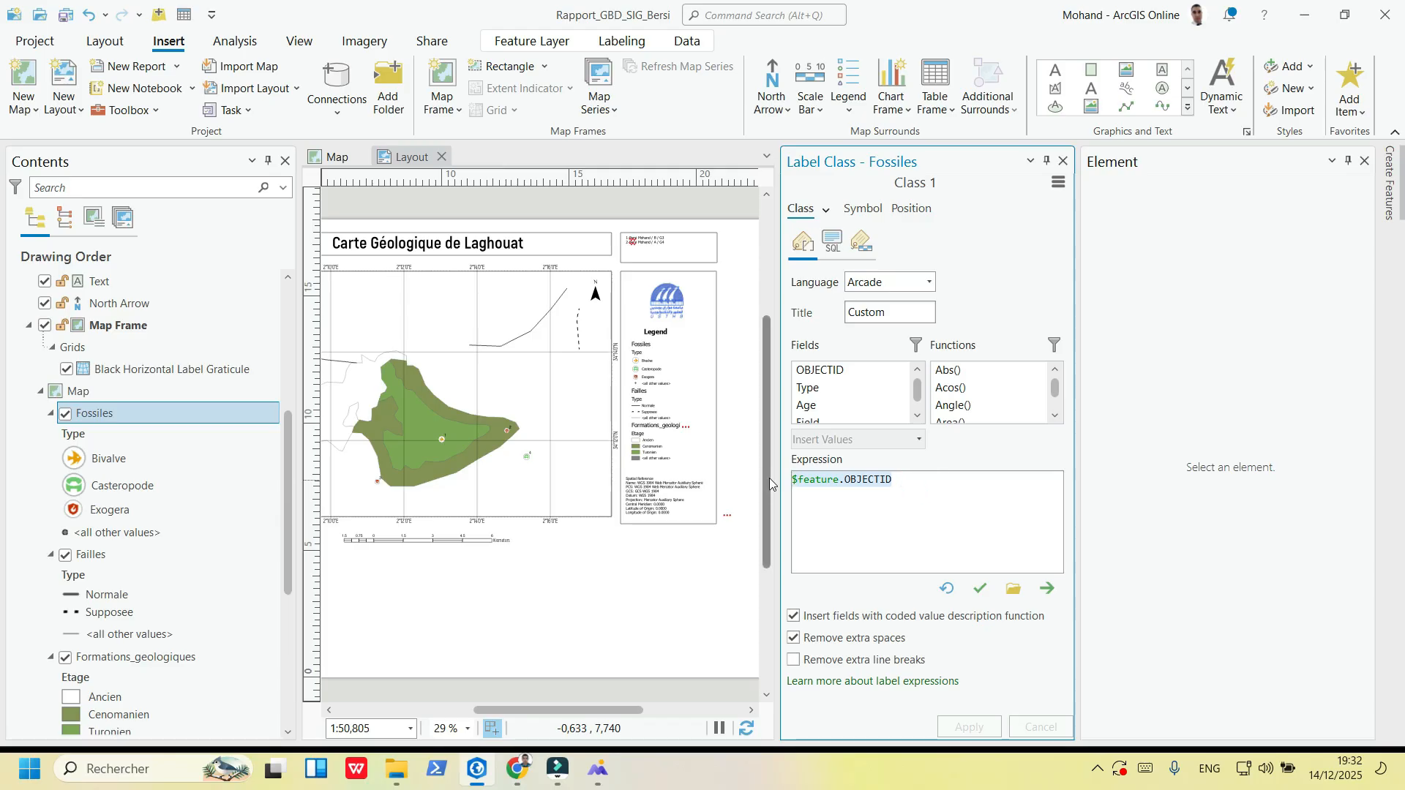
pyautogui.press('Delete')
pyautogui.scroll(-1, 850, 401)
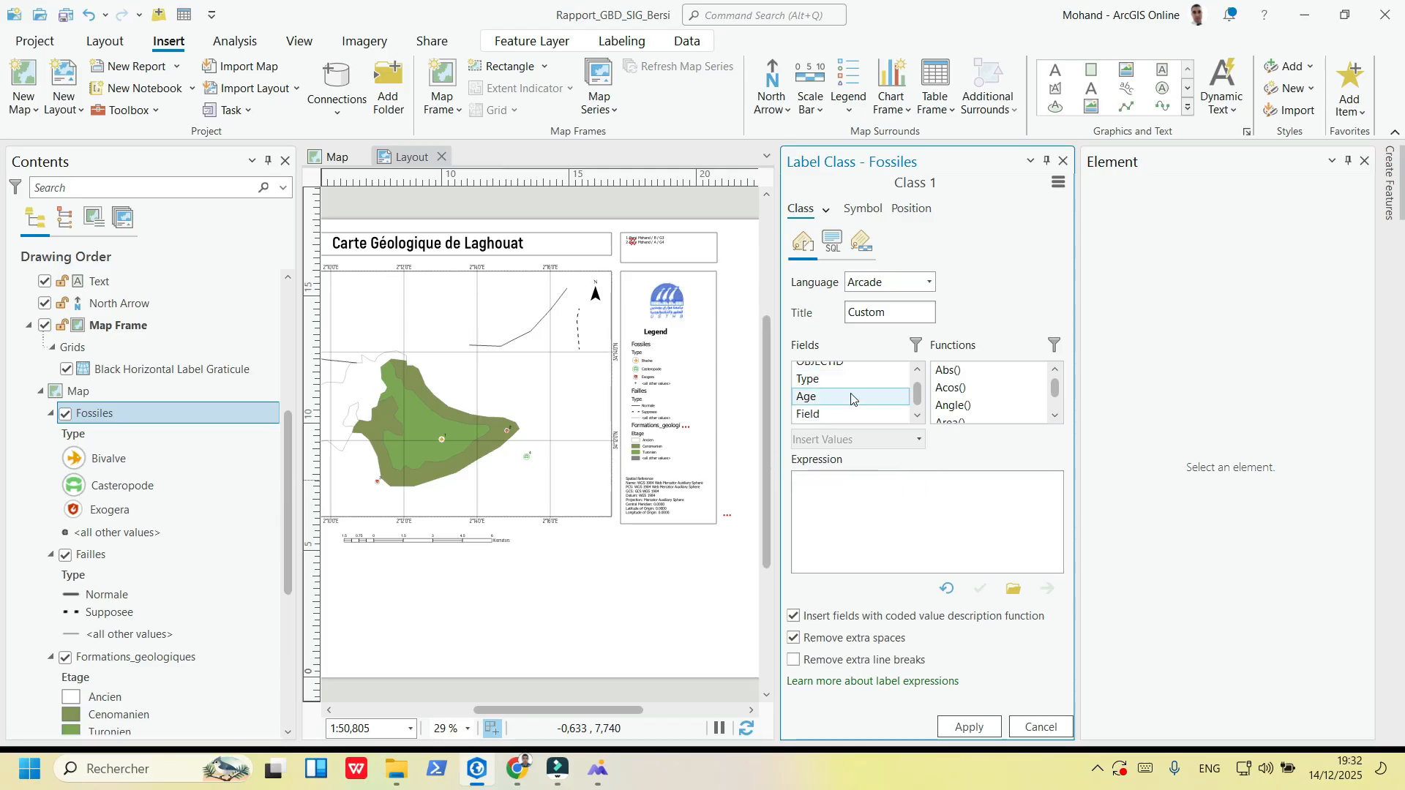
pyautogui.doubleClick(839, 388)
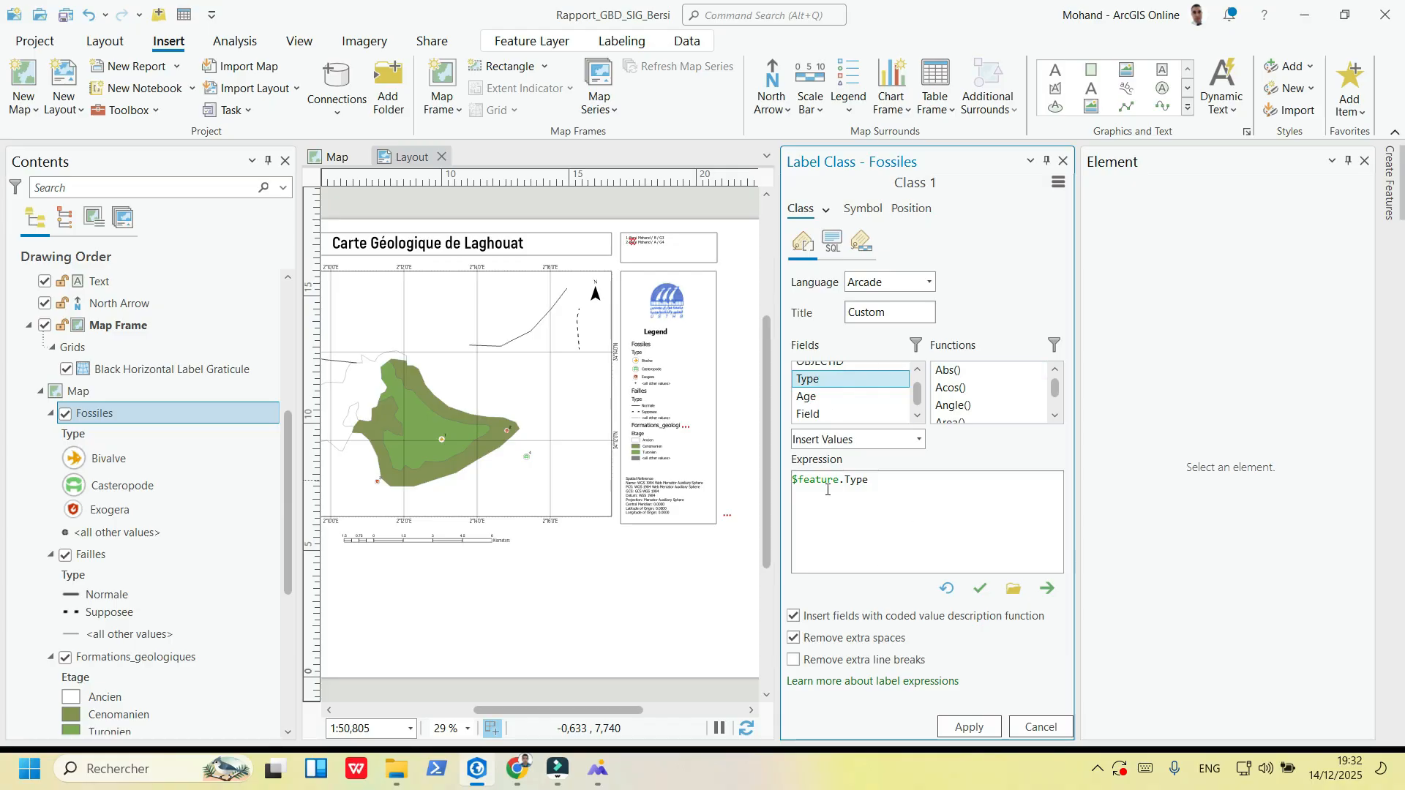
pyautogui.click(865, 217)
pyautogui.click(754, 411)
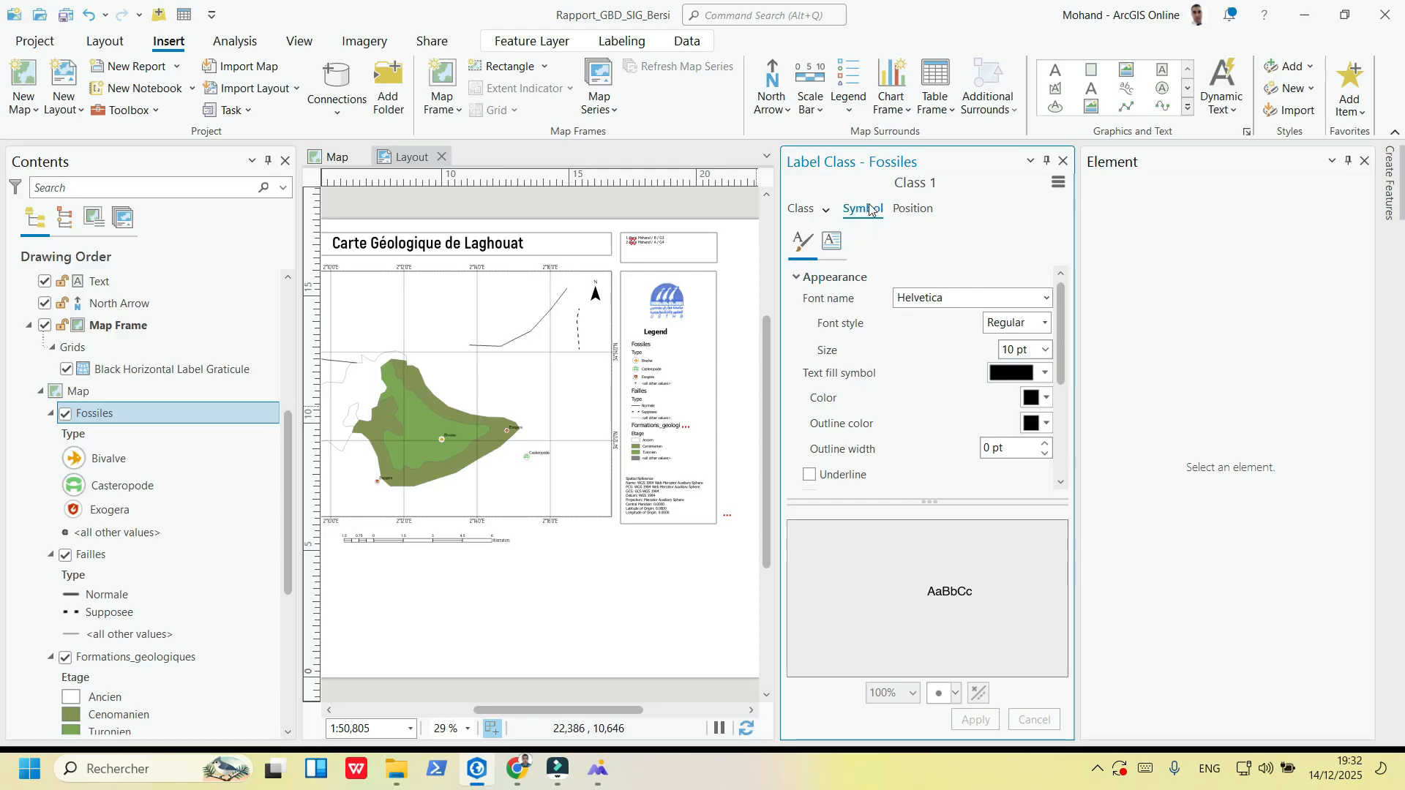
# - Format the fossil labels in Akrobat 16 pt and close the label and element panes
pyautogui.click(1048, 300)
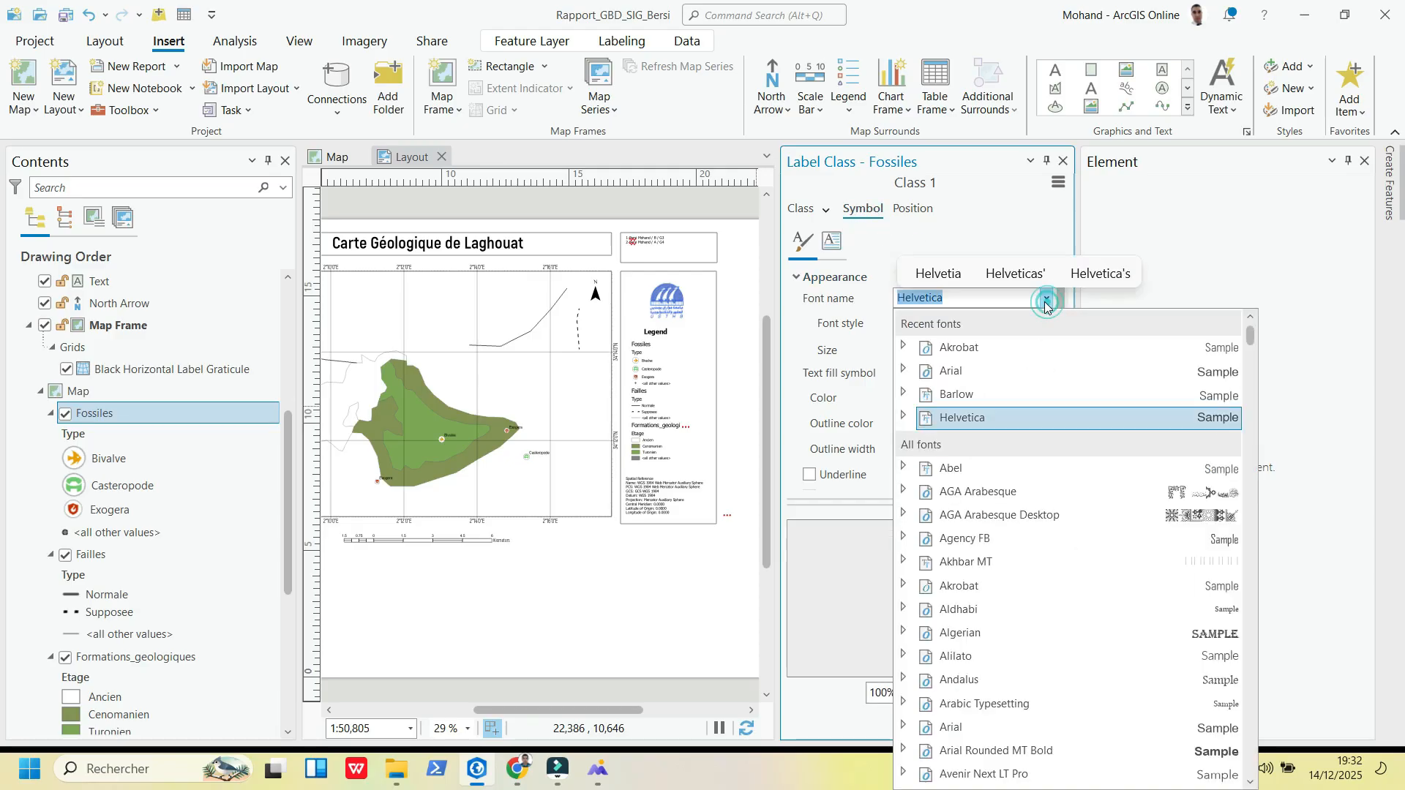
pyautogui.write('Abel')
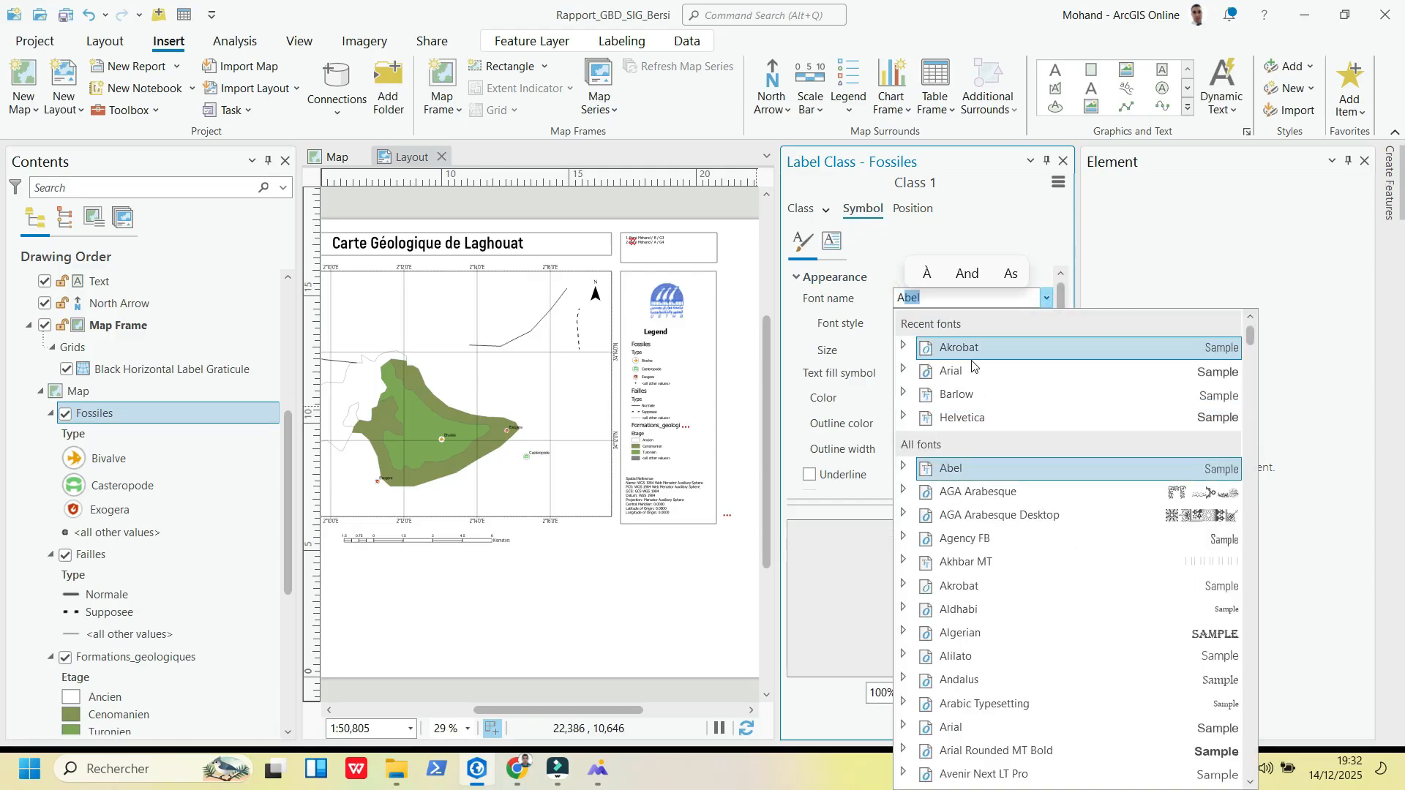
pyautogui.click(970, 349)
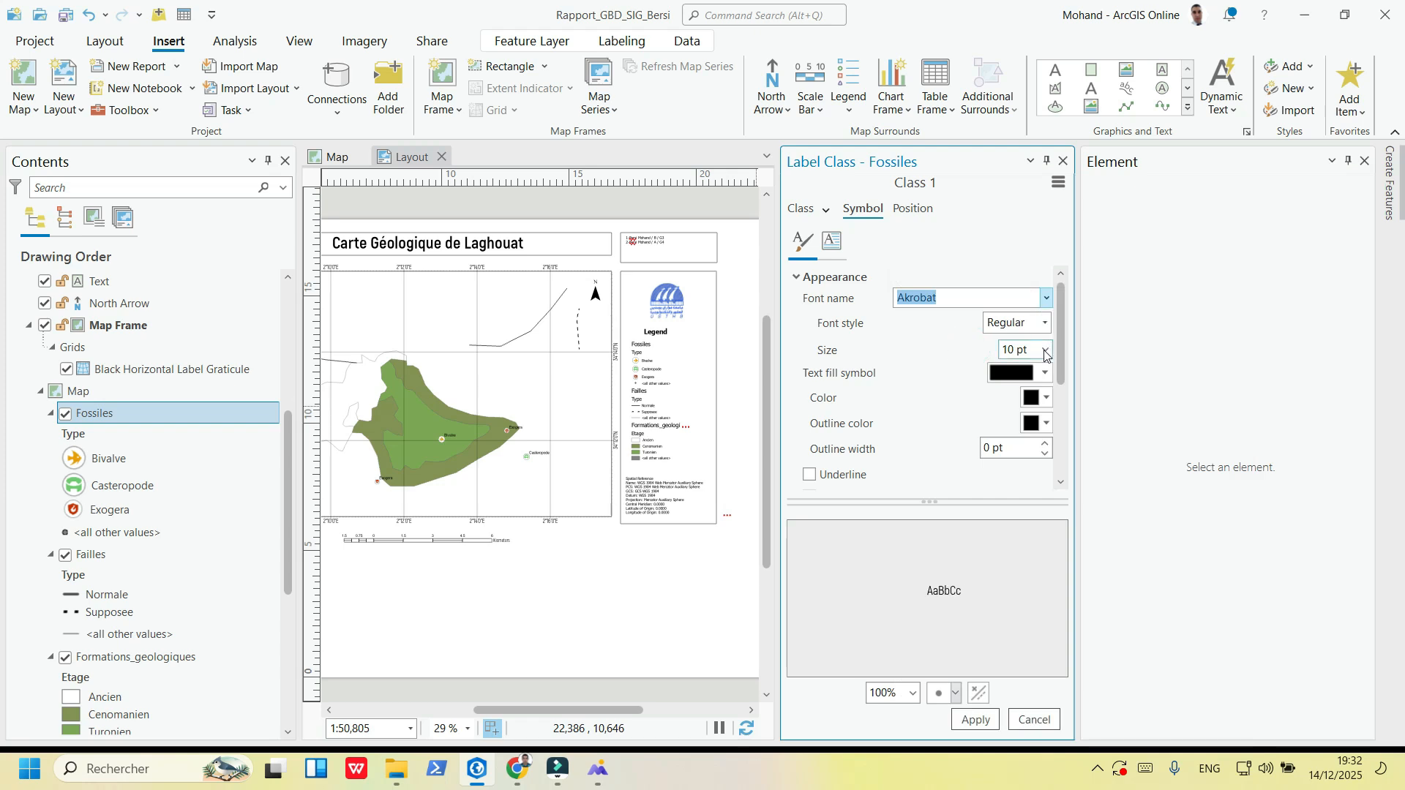
pyautogui.click(1045, 351)
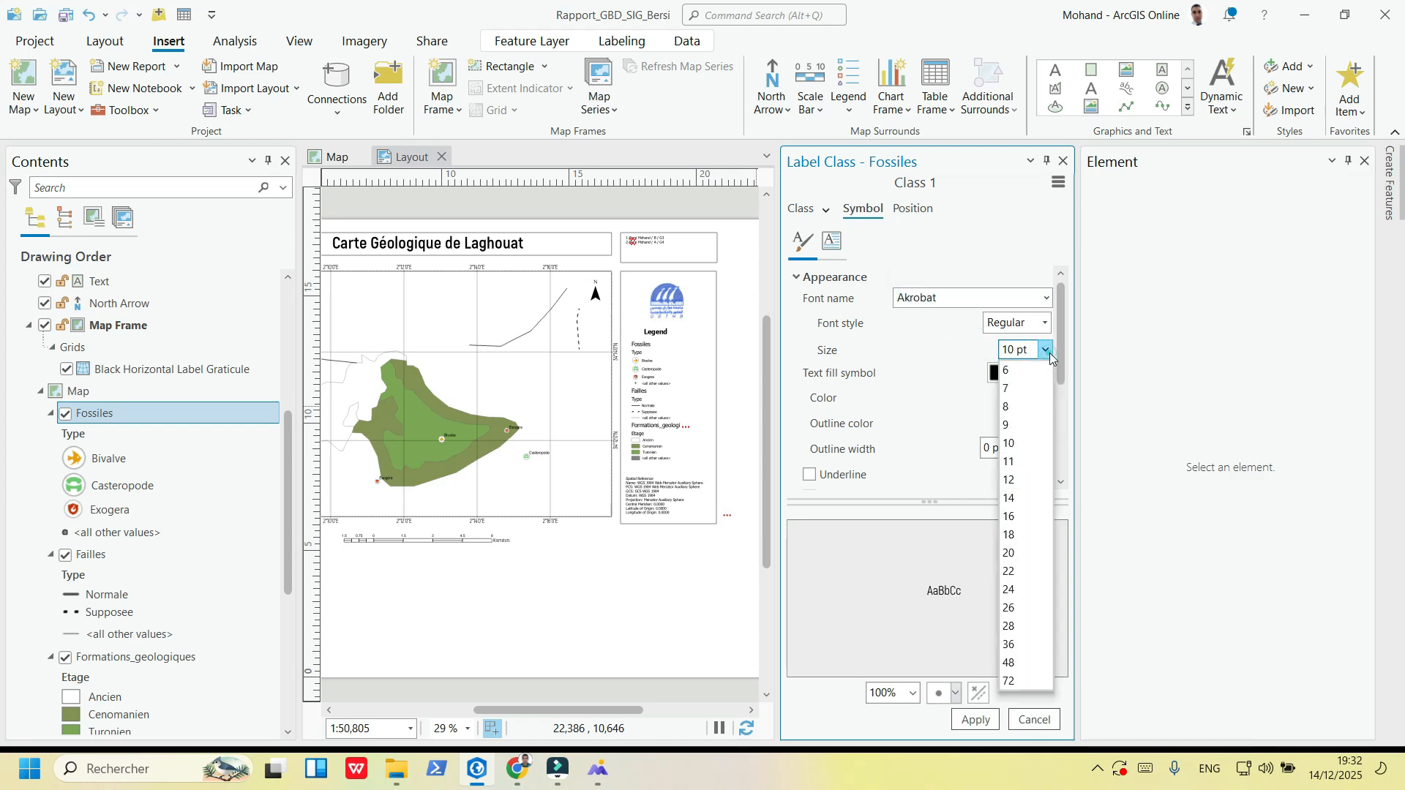
pyautogui.click(1013, 516)
pyautogui.click(976, 720)
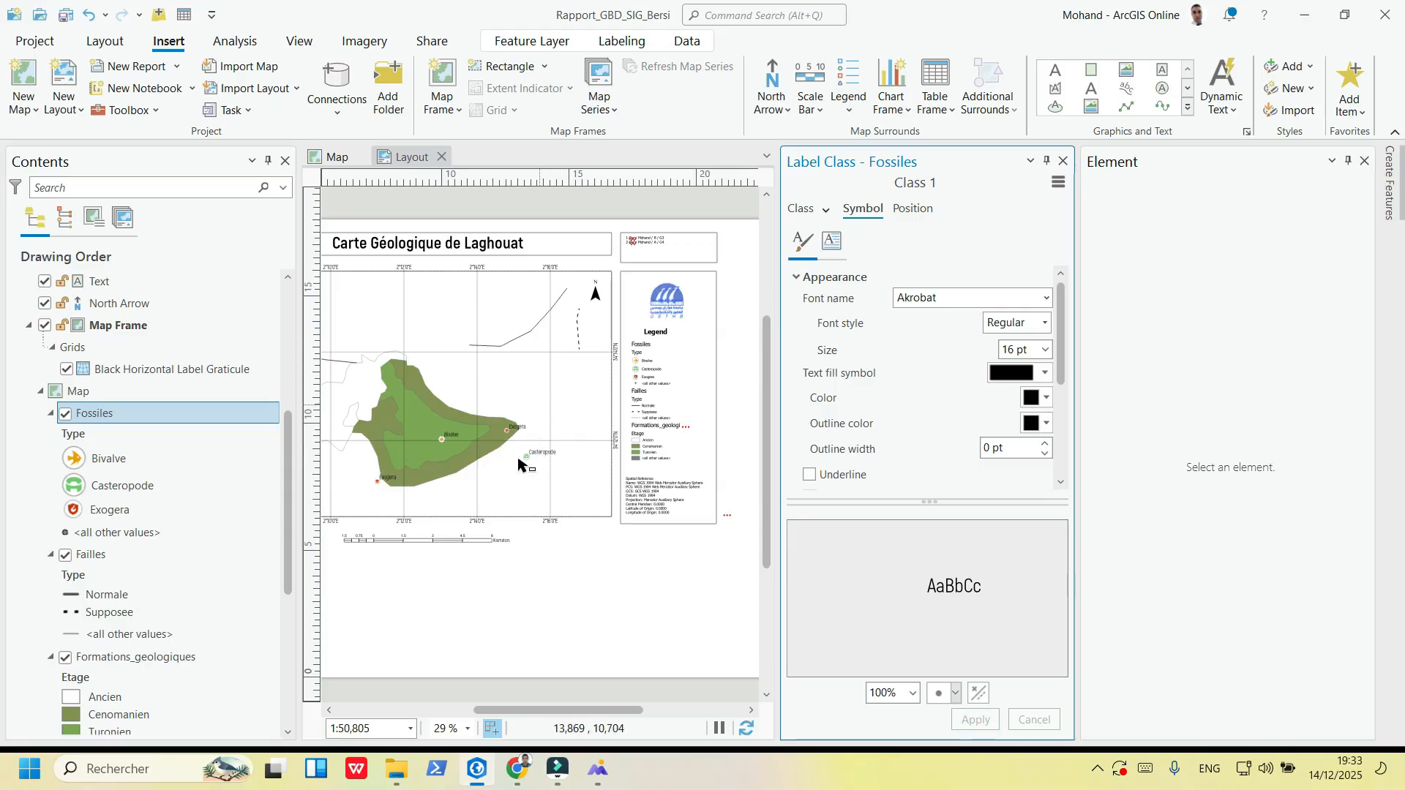
pyautogui.scroll(4, 461, 439)
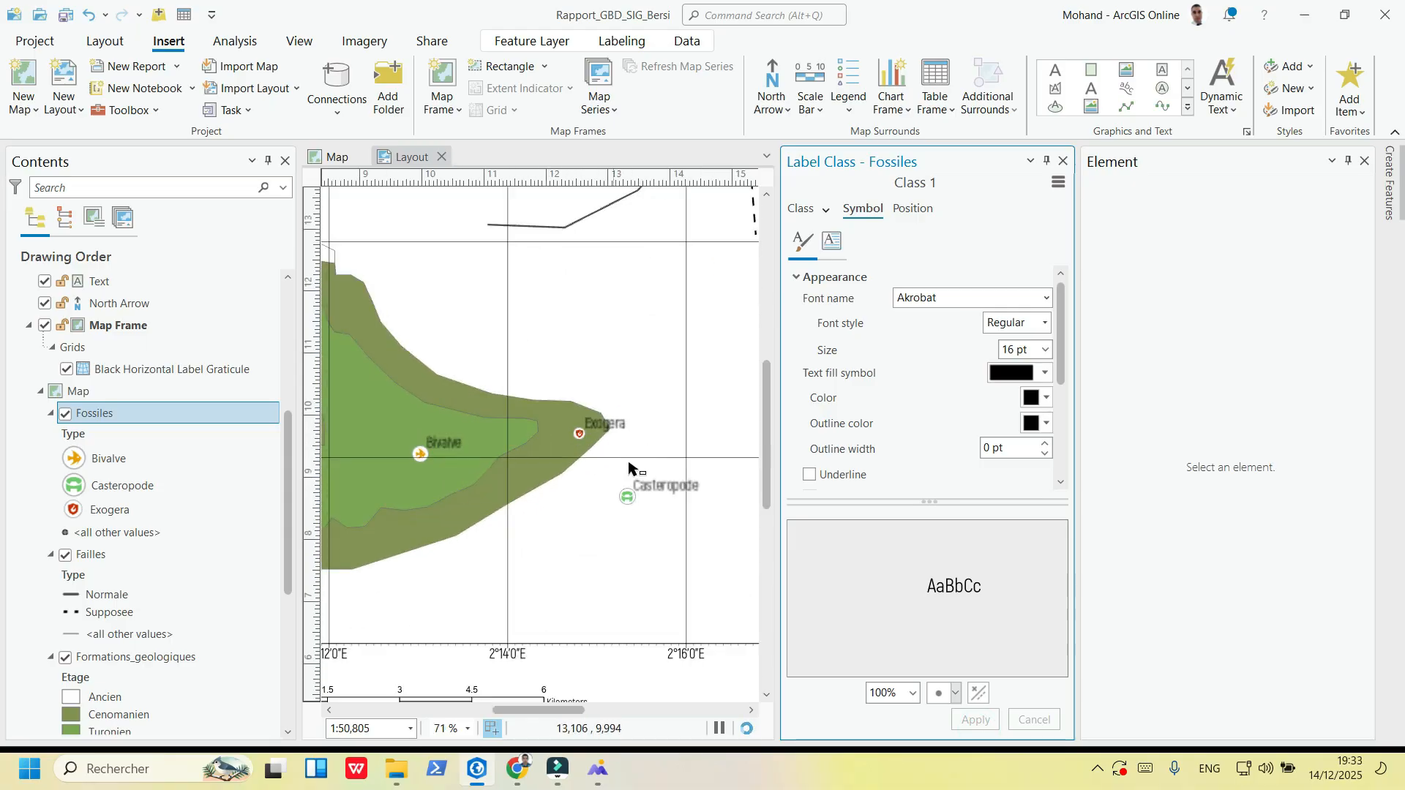
pyautogui.scroll(-4, 577, 496)
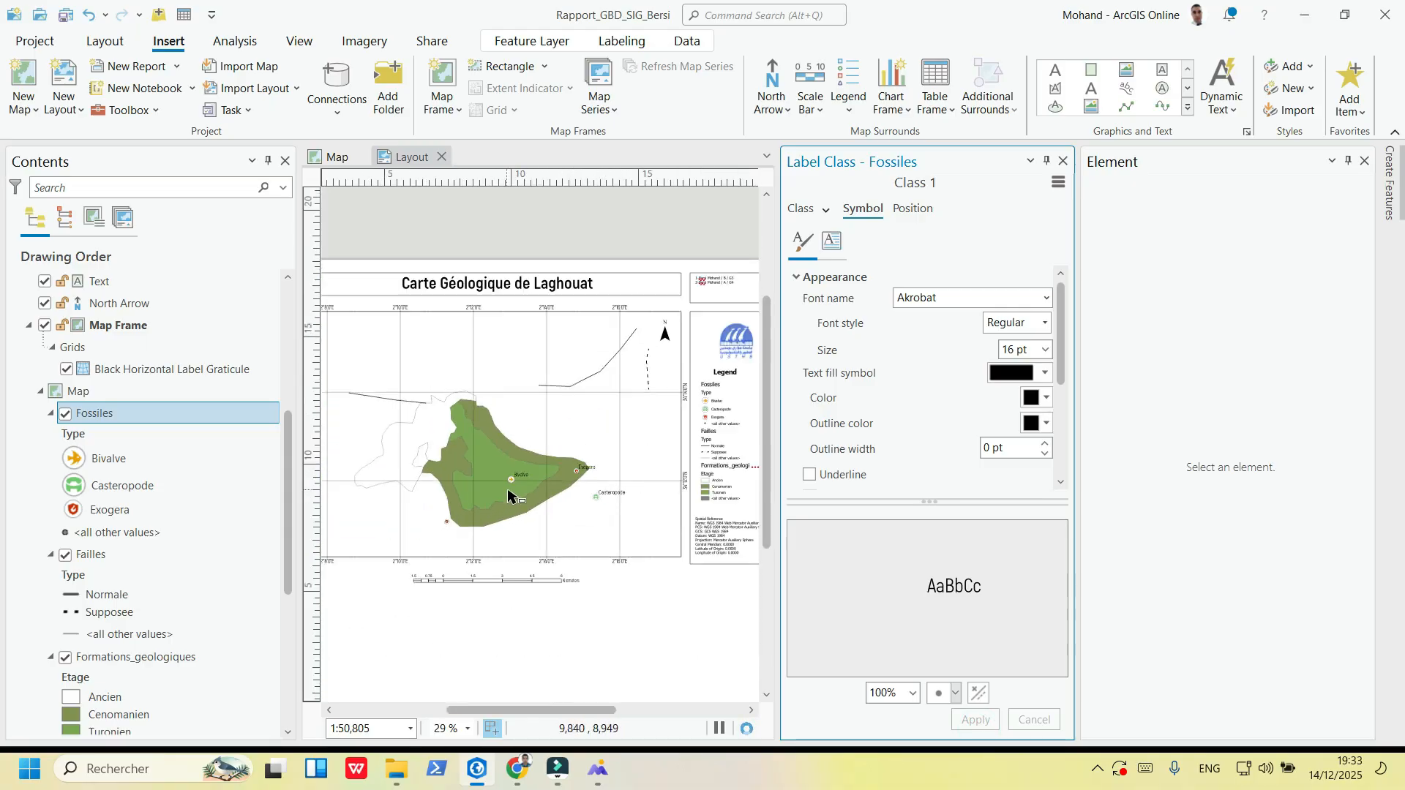
pyautogui.click(1064, 160)
pyautogui.click(1365, 160)
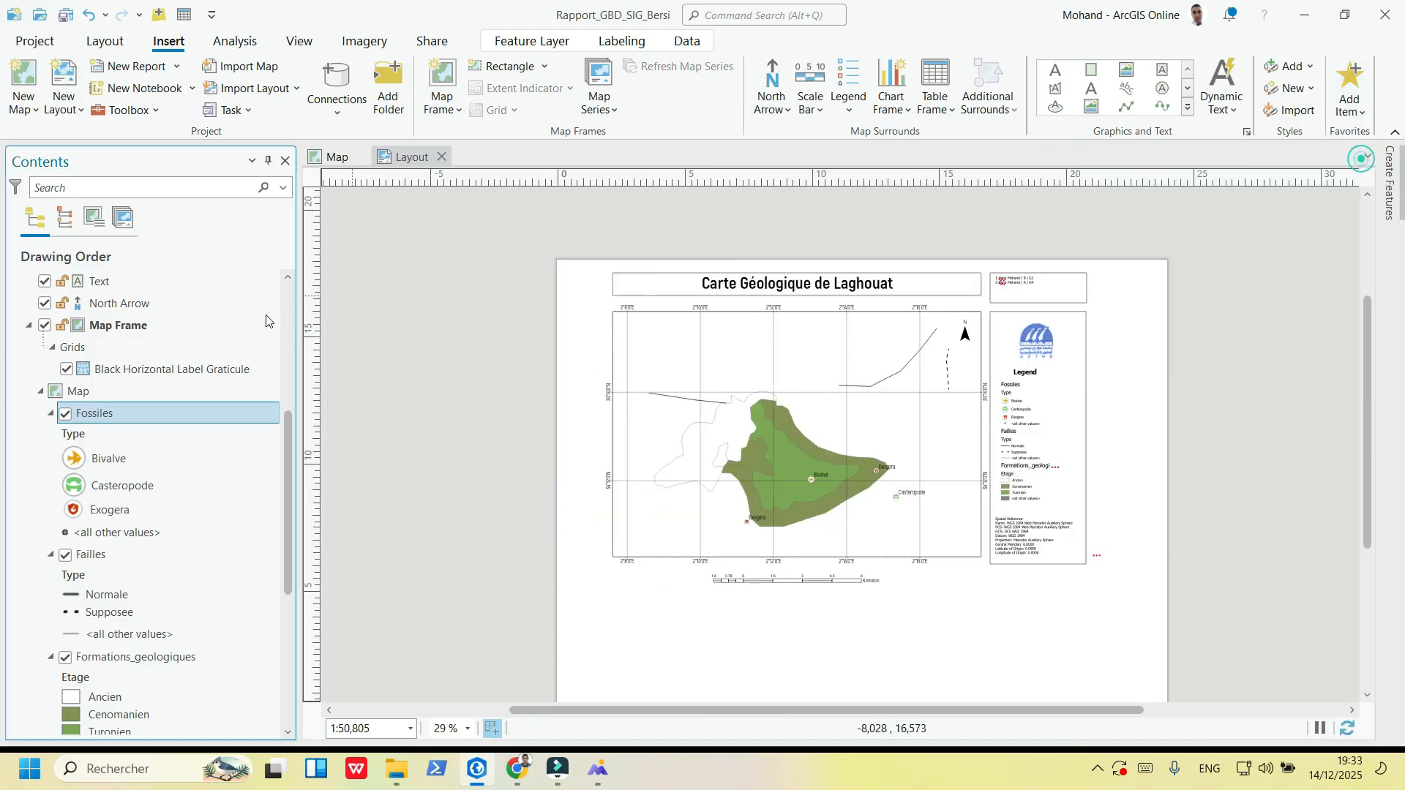
# - Turn on Formations_geologiques labels and replace the Shape_Length expression with $feature.Etage
pyautogui.scroll(-4, 128, 474)
pyautogui.click(108, 483)
pyautogui.rightClick(107, 490)
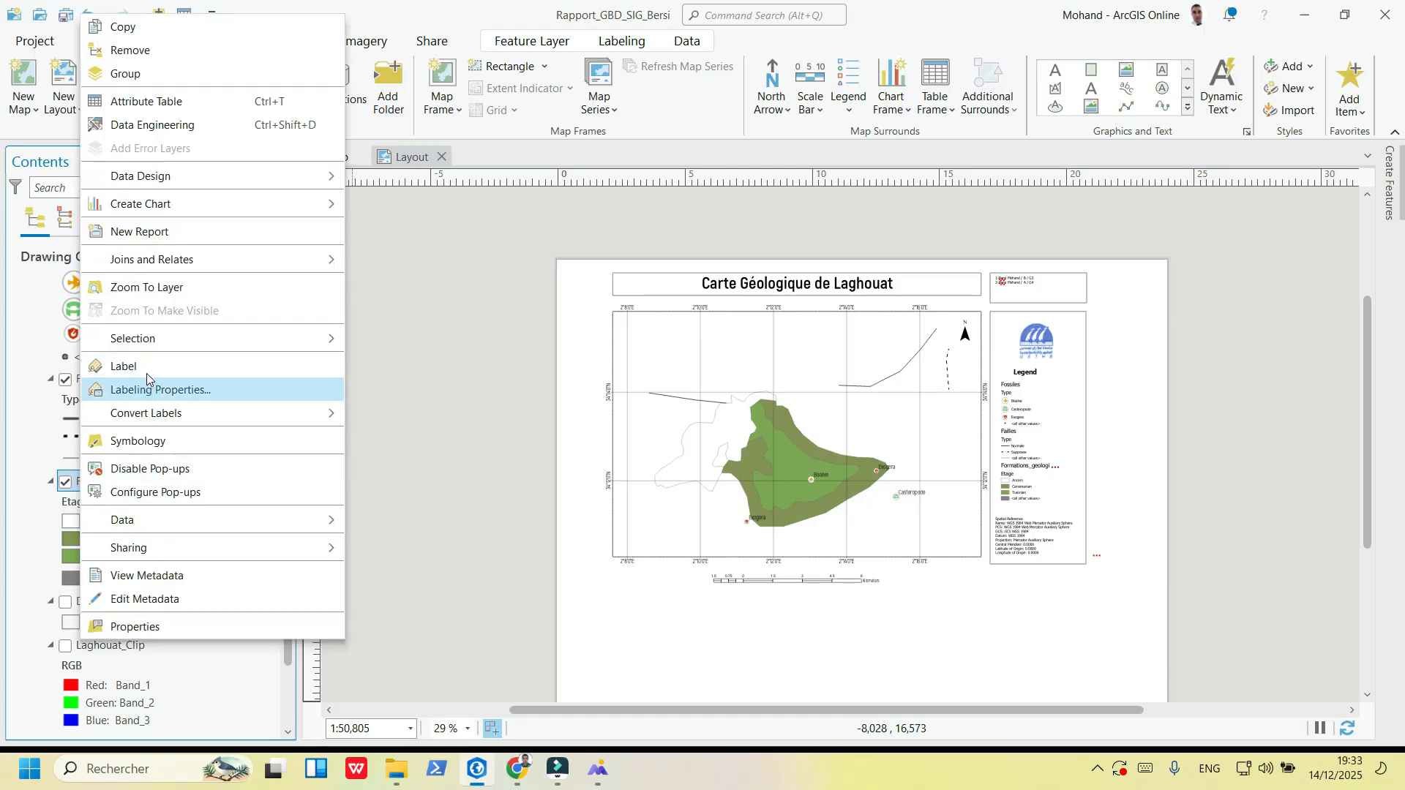
pyautogui.click(143, 366)
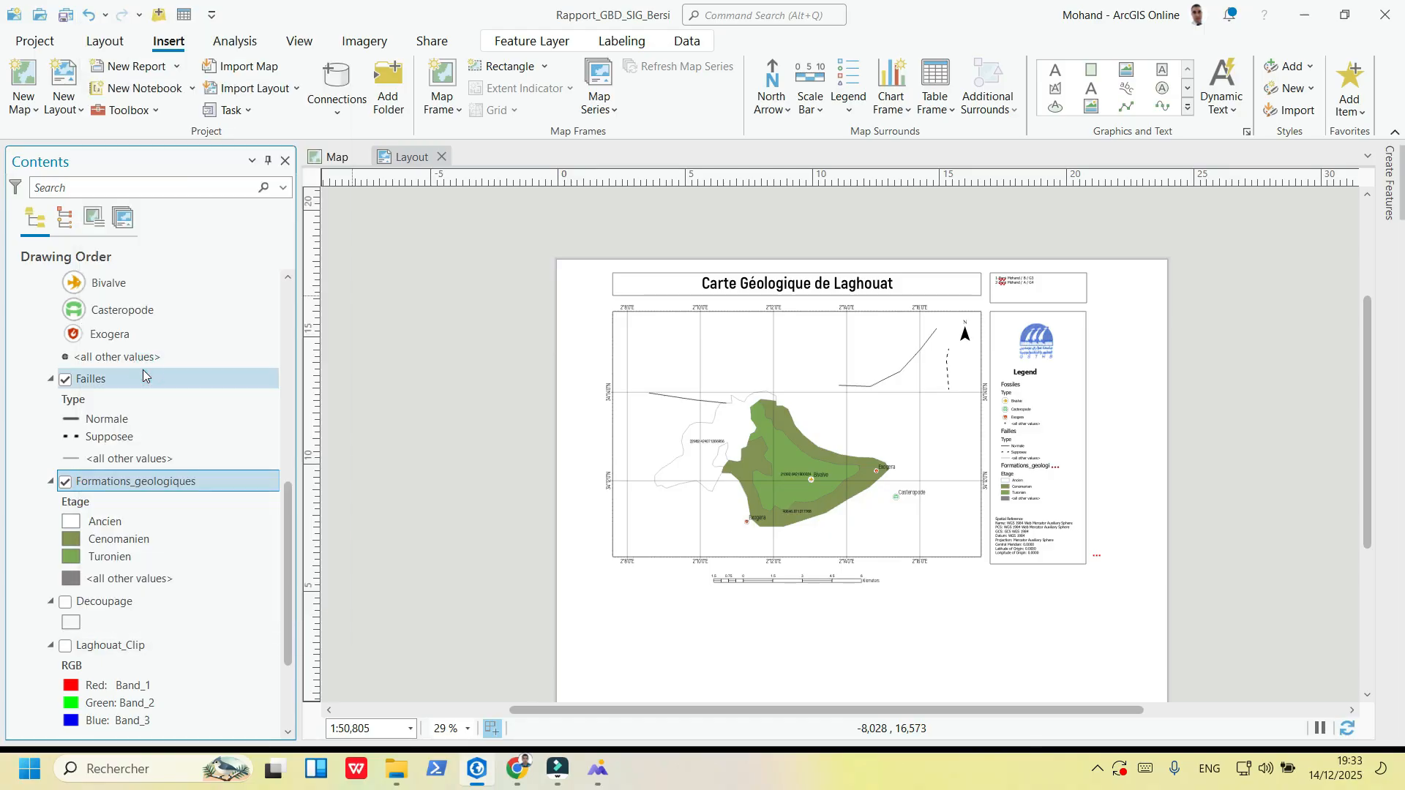
pyautogui.scroll(5, 699, 446)
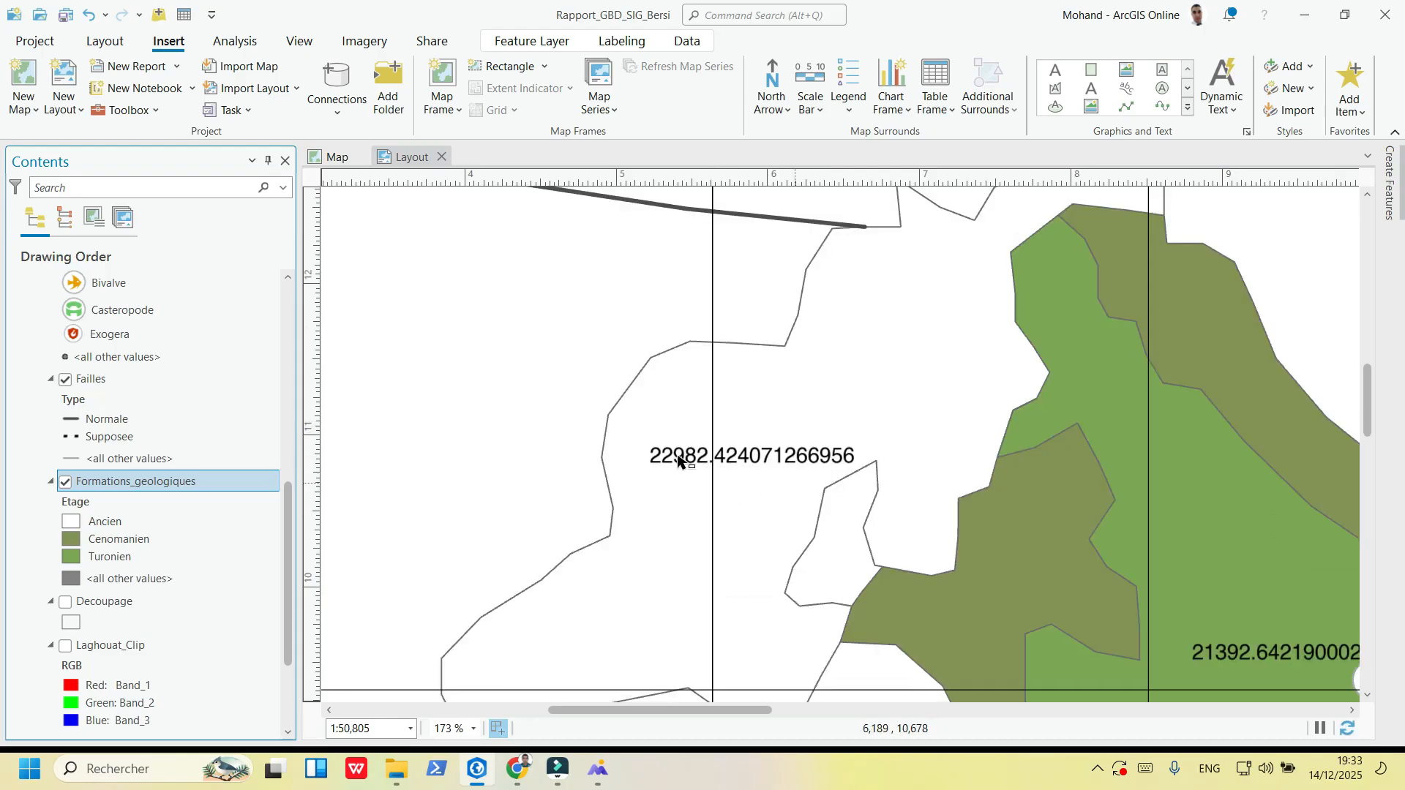
pyautogui.scroll(-5, 728, 476)
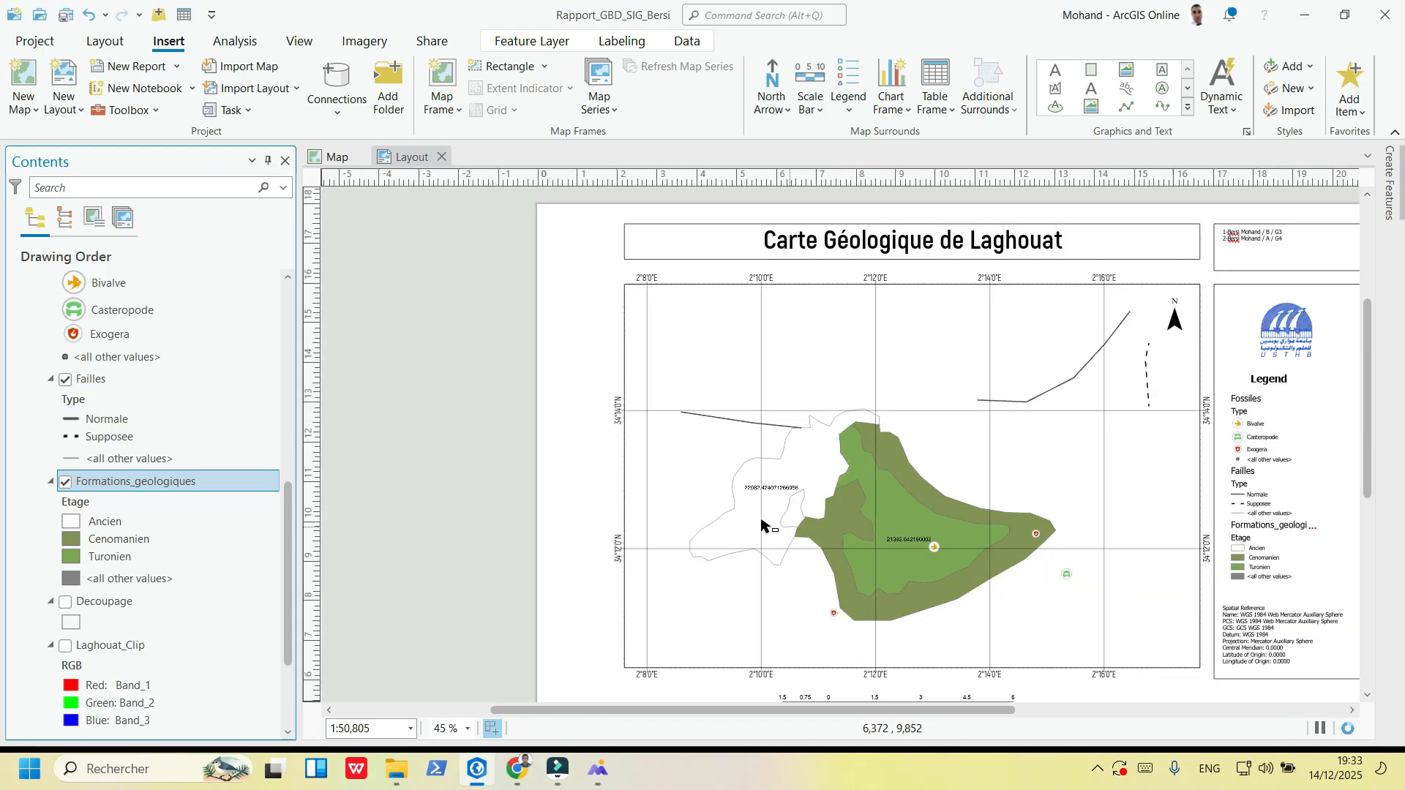
pyautogui.rightClick(127, 486)
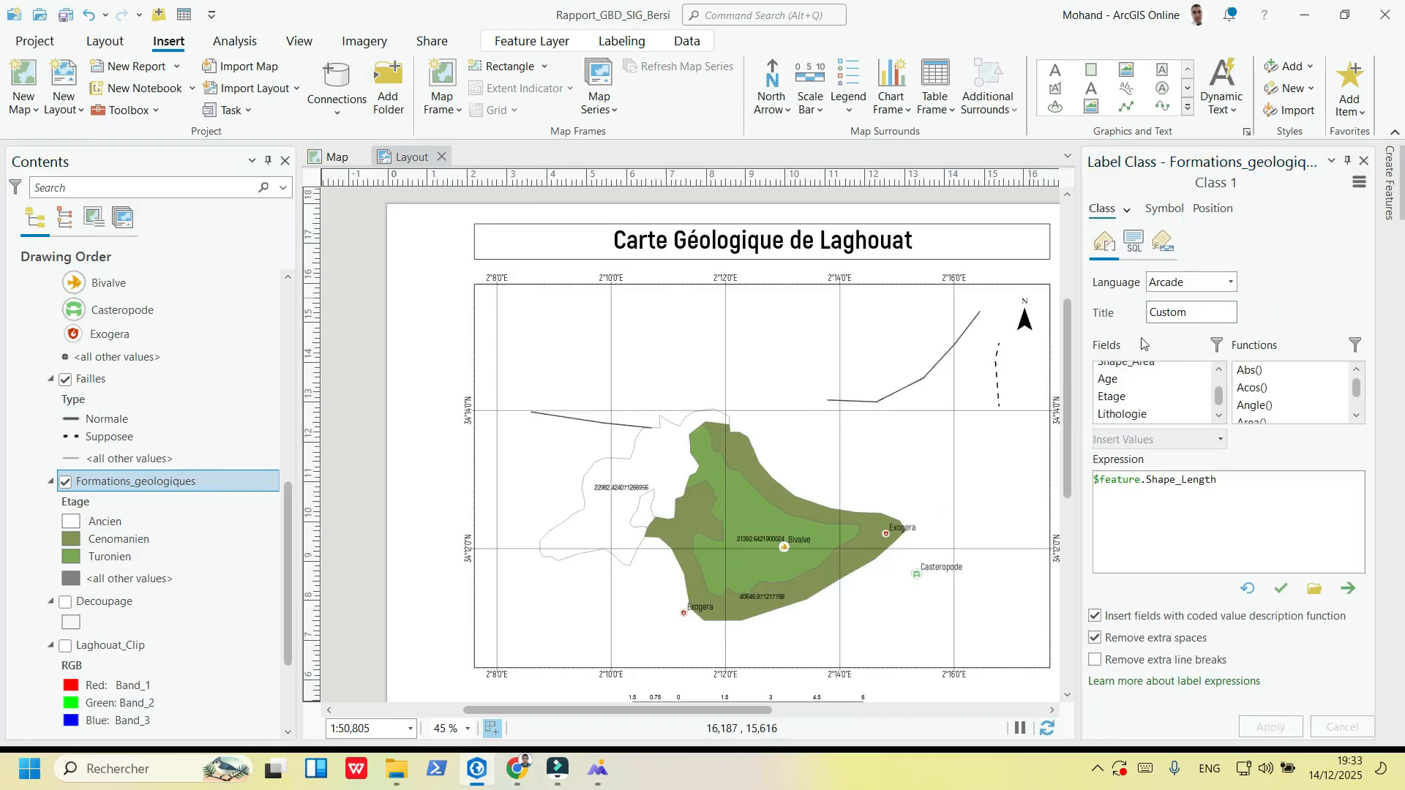
pyautogui.moveTo(1230, 481); pyautogui.dragTo(1004, 470)
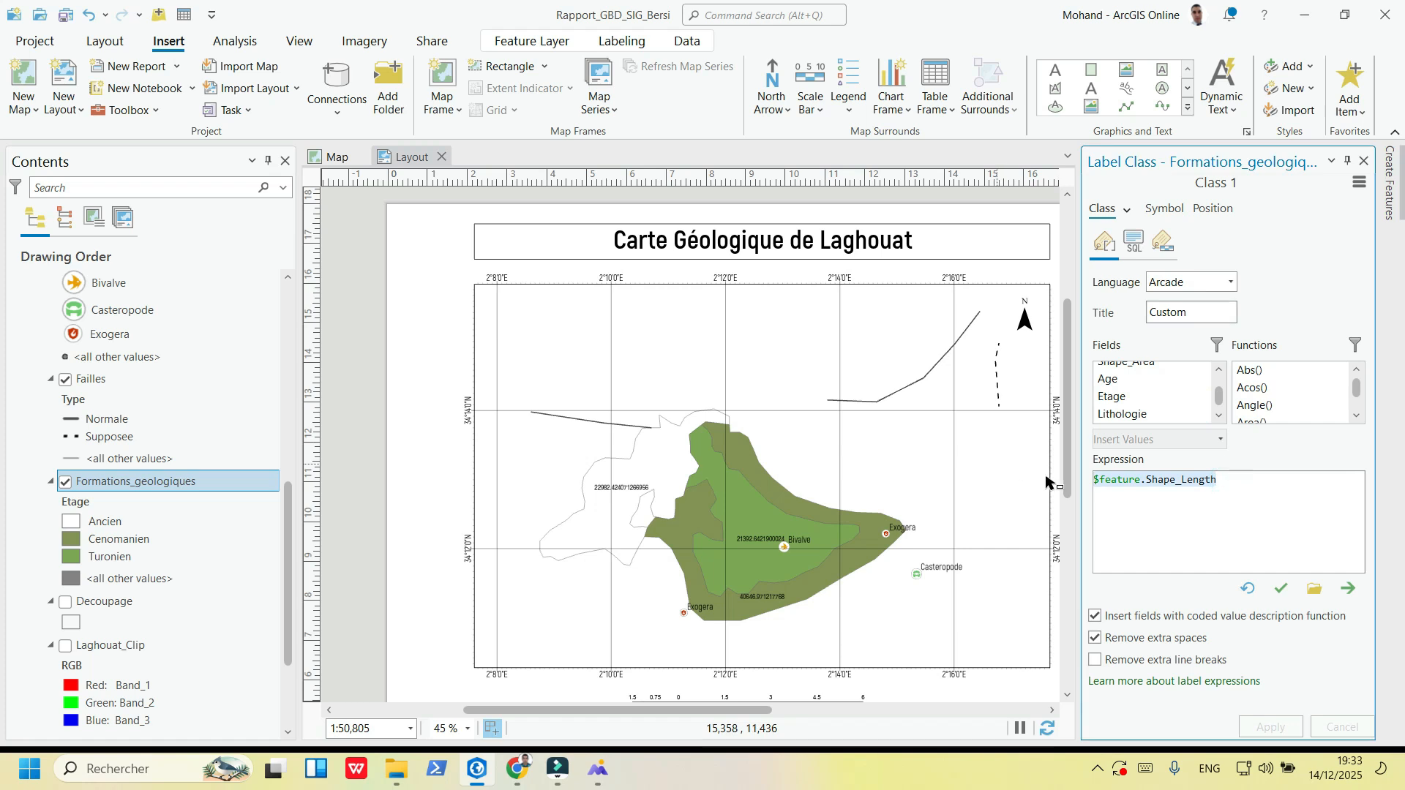
pyautogui.press('BackSpace')
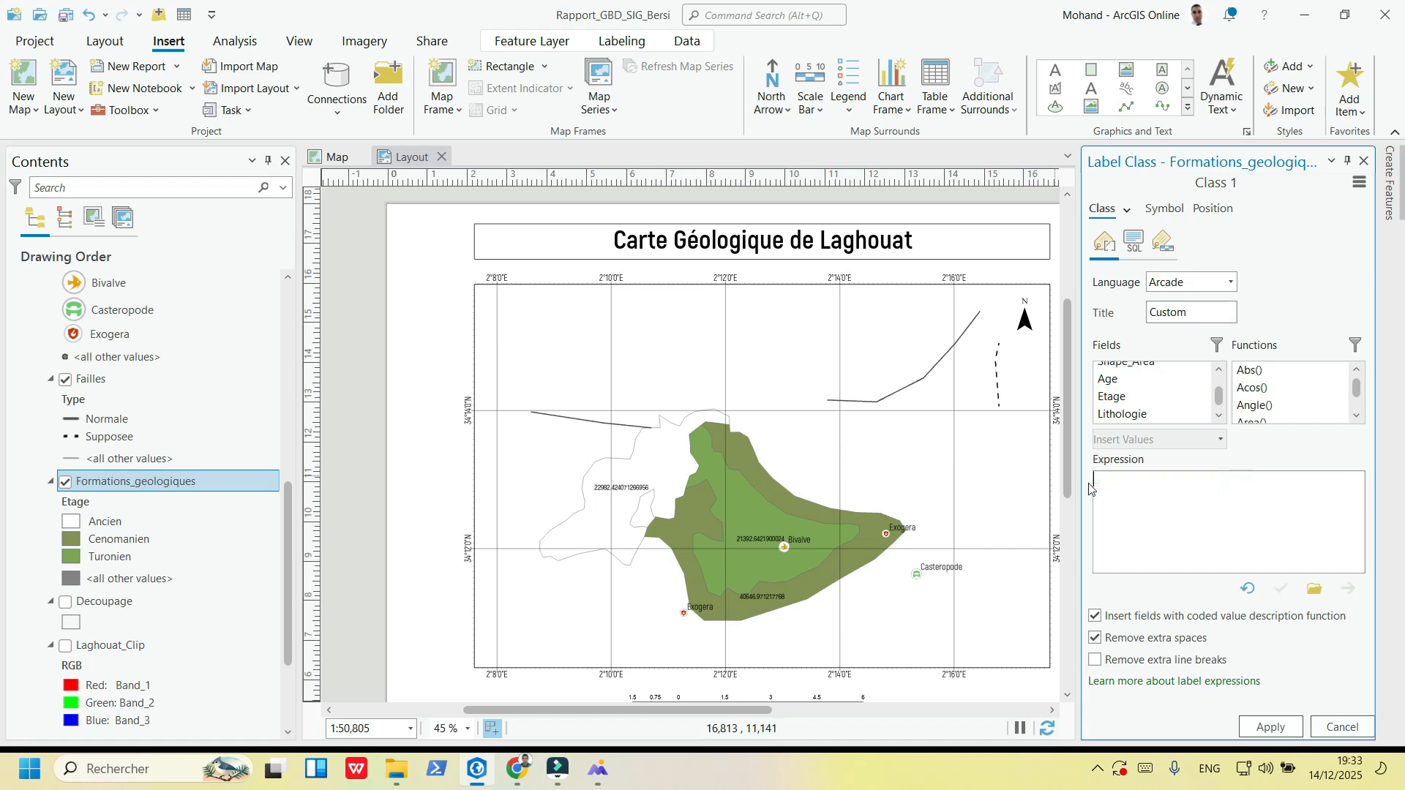
pyautogui.click(1124, 407)
pyautogui.doubleClick(1124, 398)
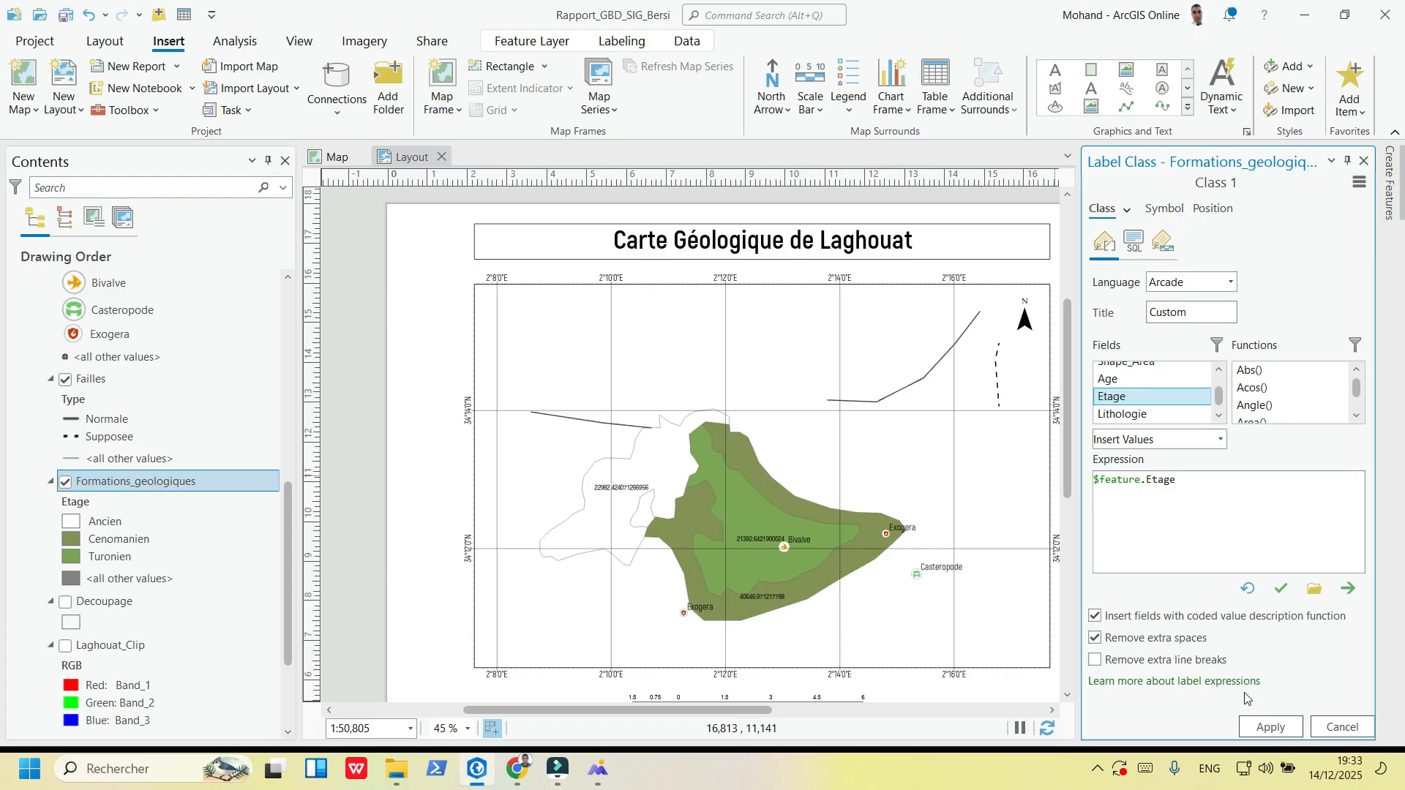
pyautogui.click(1268, 726)
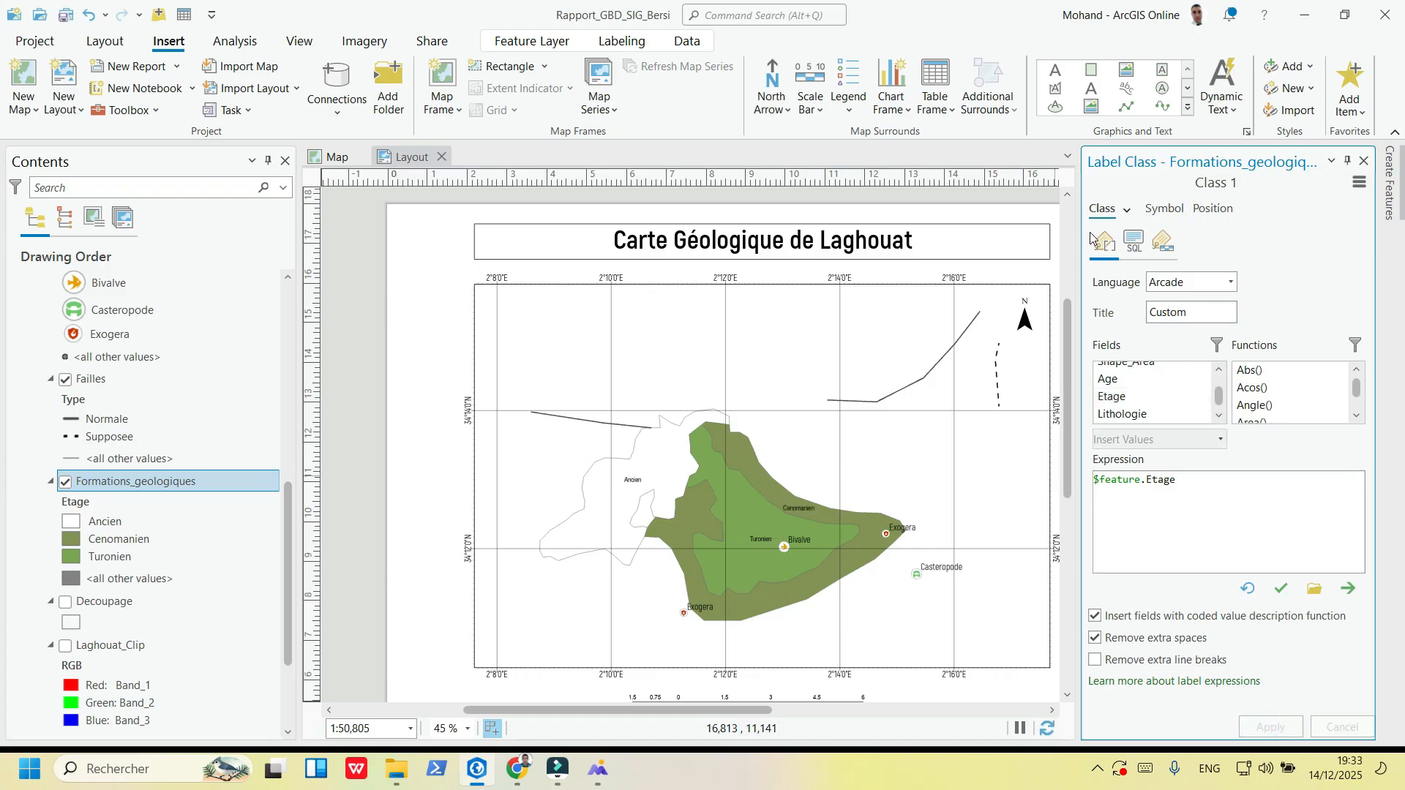
# - Set the formation labels to Akrobat at 16 pt
pyautogui.click(1165, 209)
pyautogui.click(1346, 298)
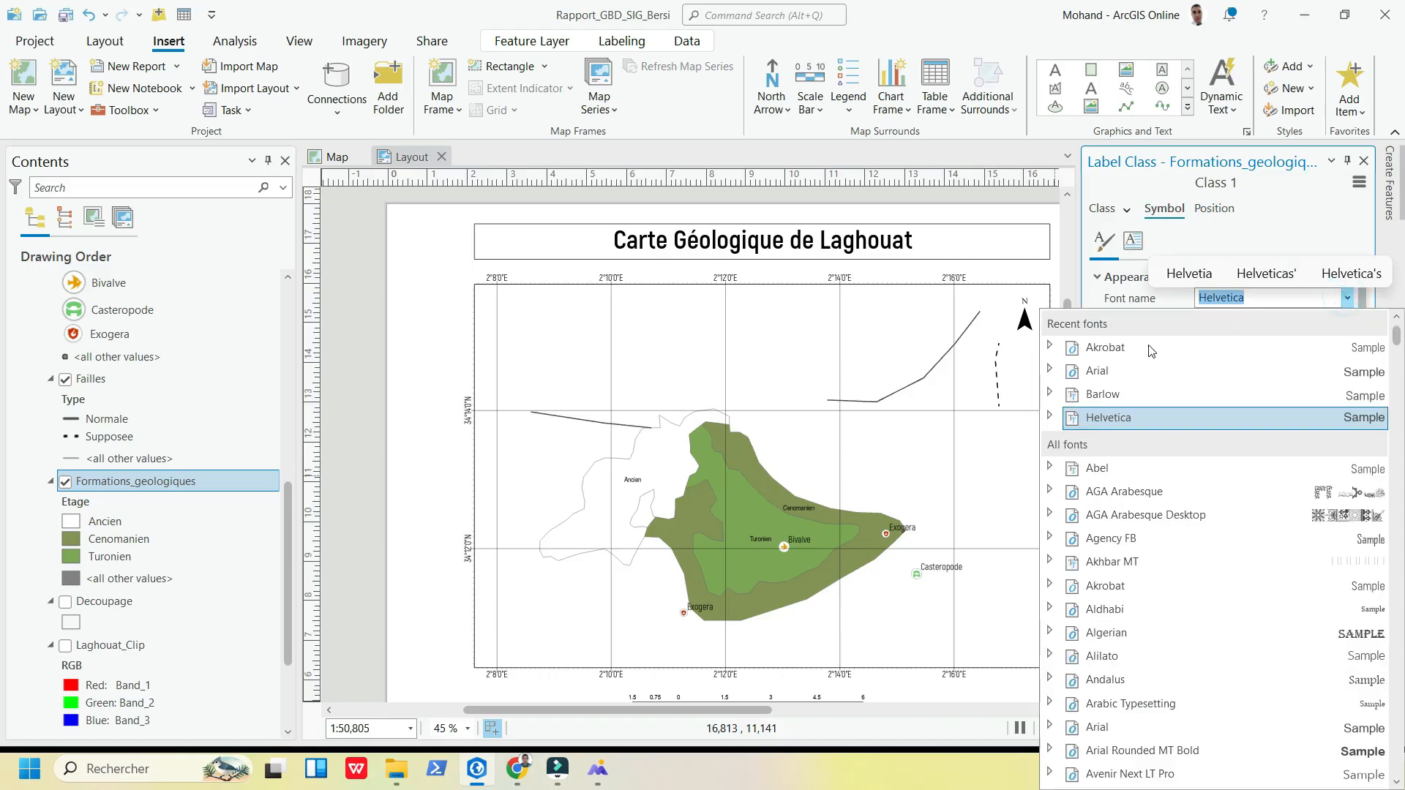
pyautogui.click(1154, 351)
pyautogui.click(1346, 351)
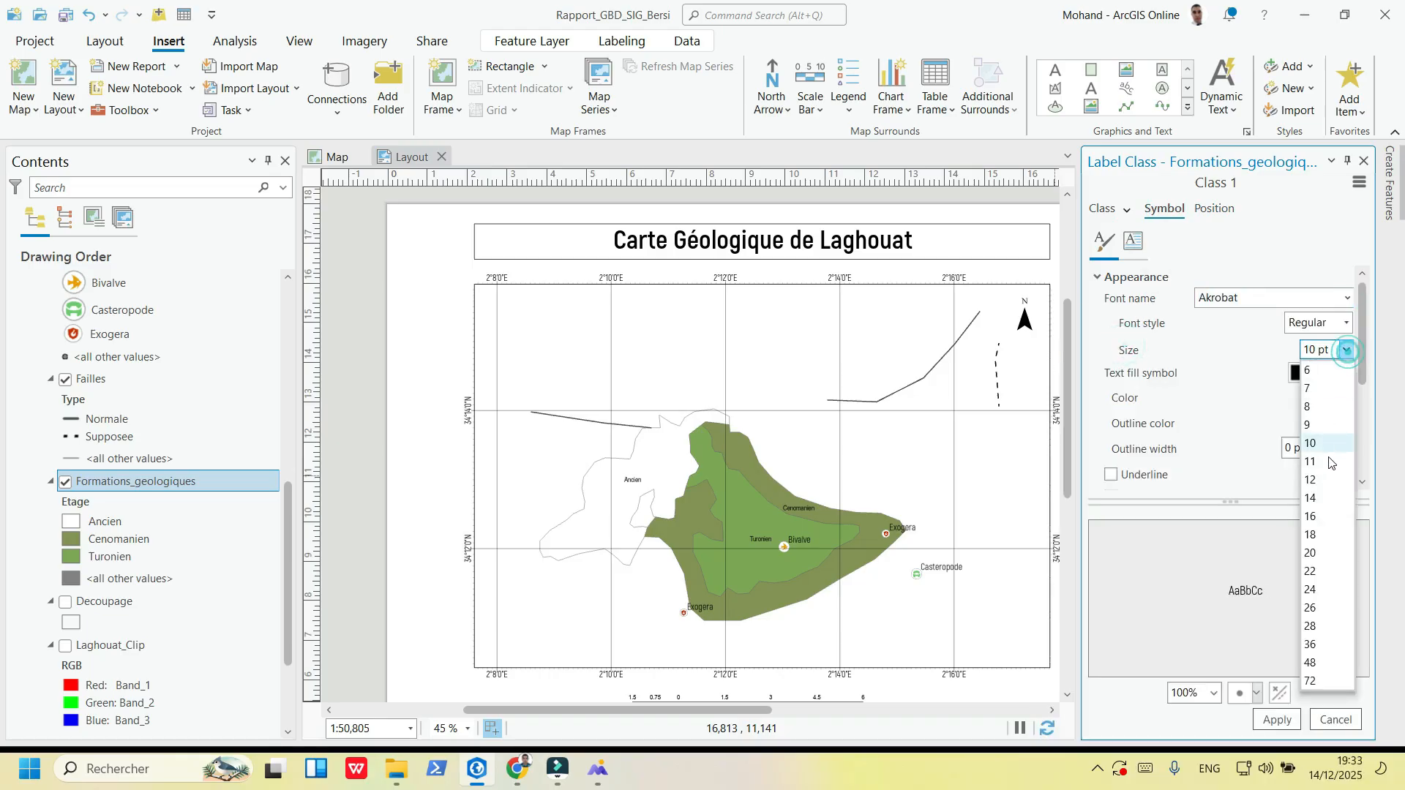
pyautogui.click(1311, 517)
pyautogui.click(1281, 728)
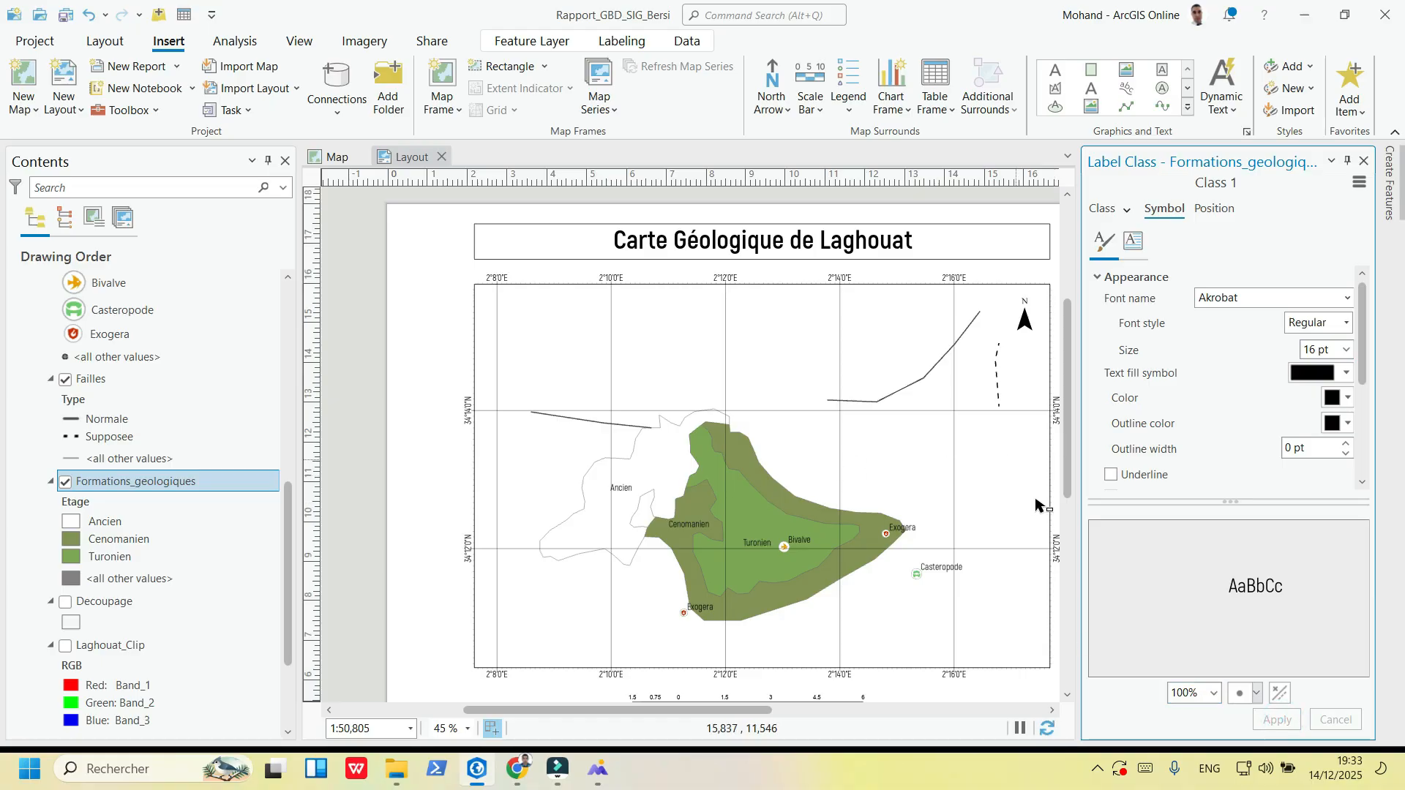
# - Place the formation labels curved inside each polygon
pyautogui.click(1216, 209)
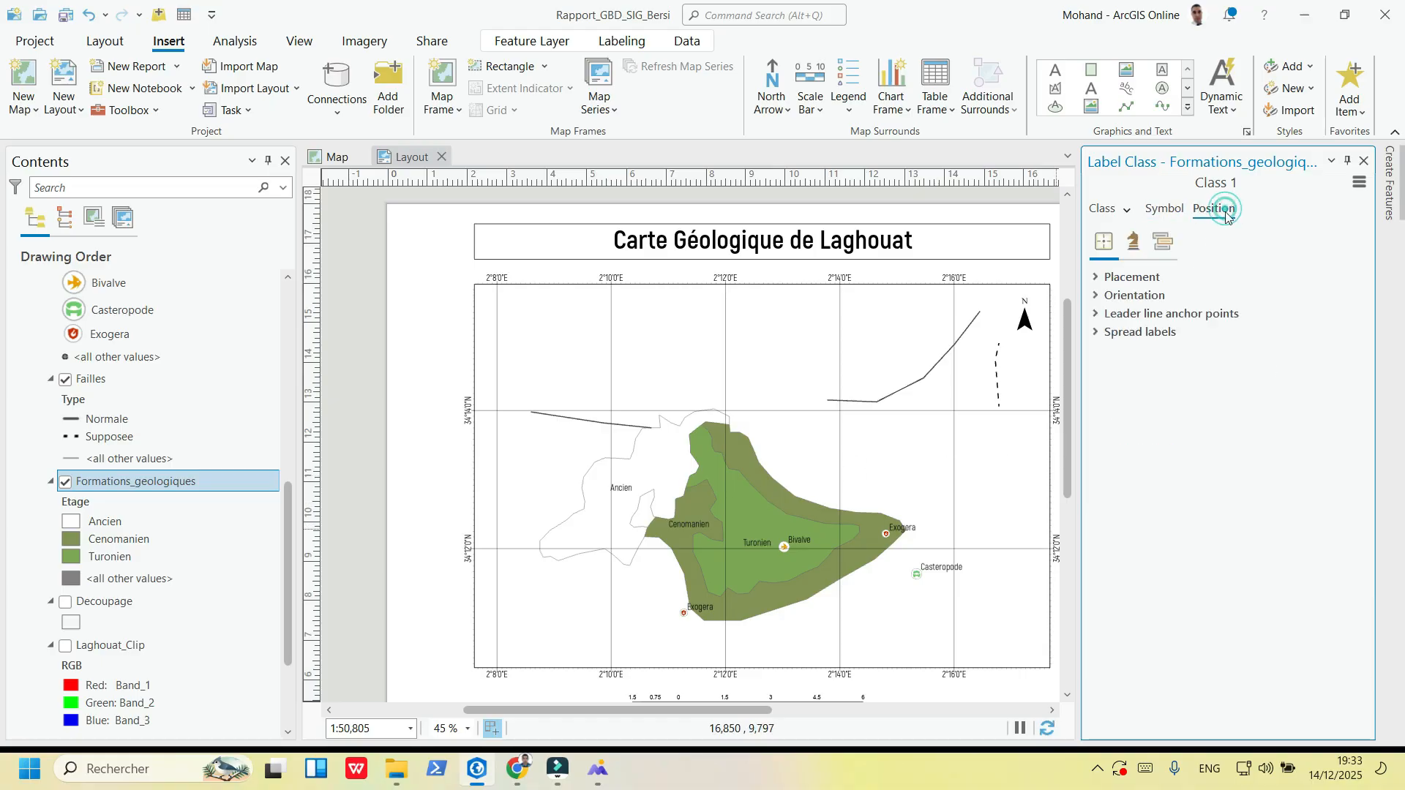
pyautogui.click(1095, 278)
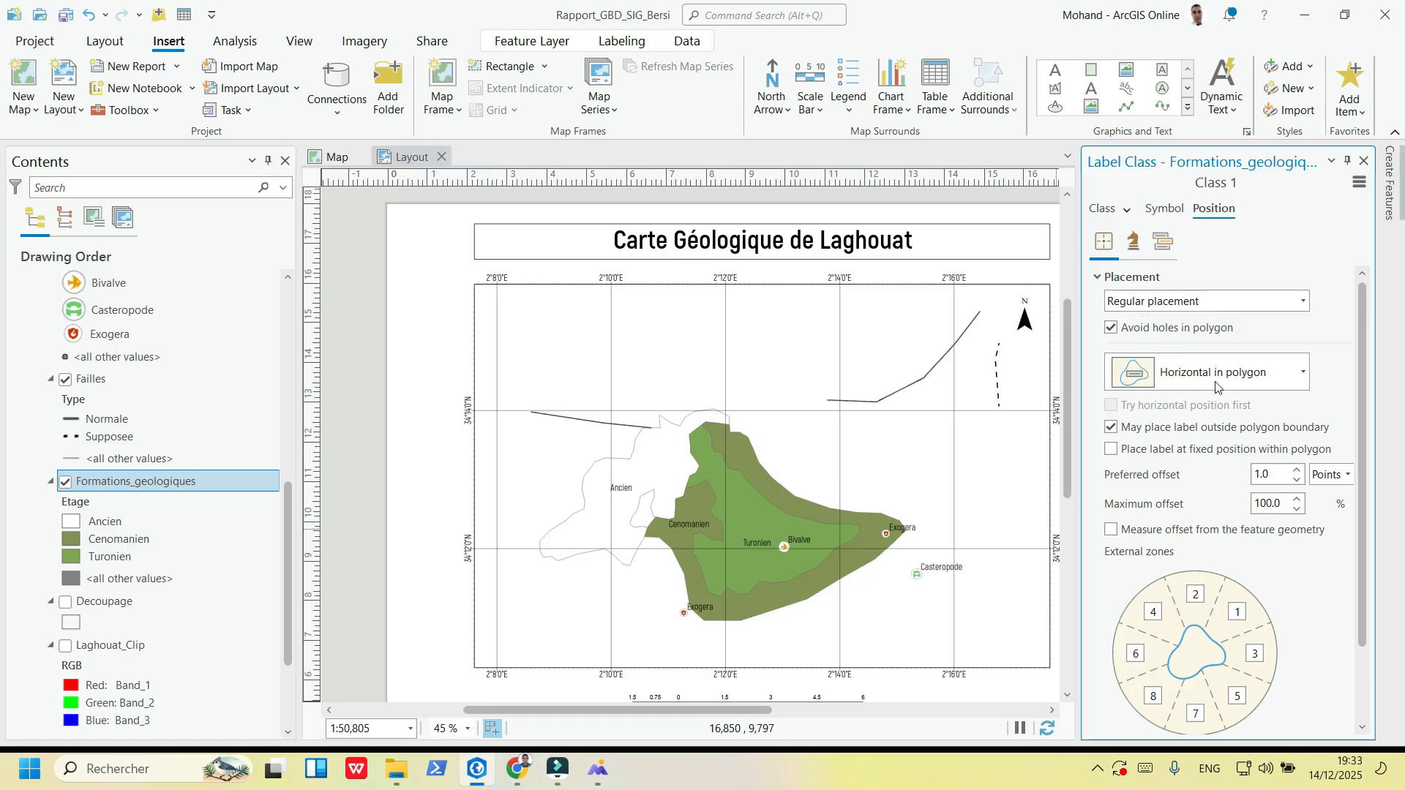
pyautogui.click(1303, 375)
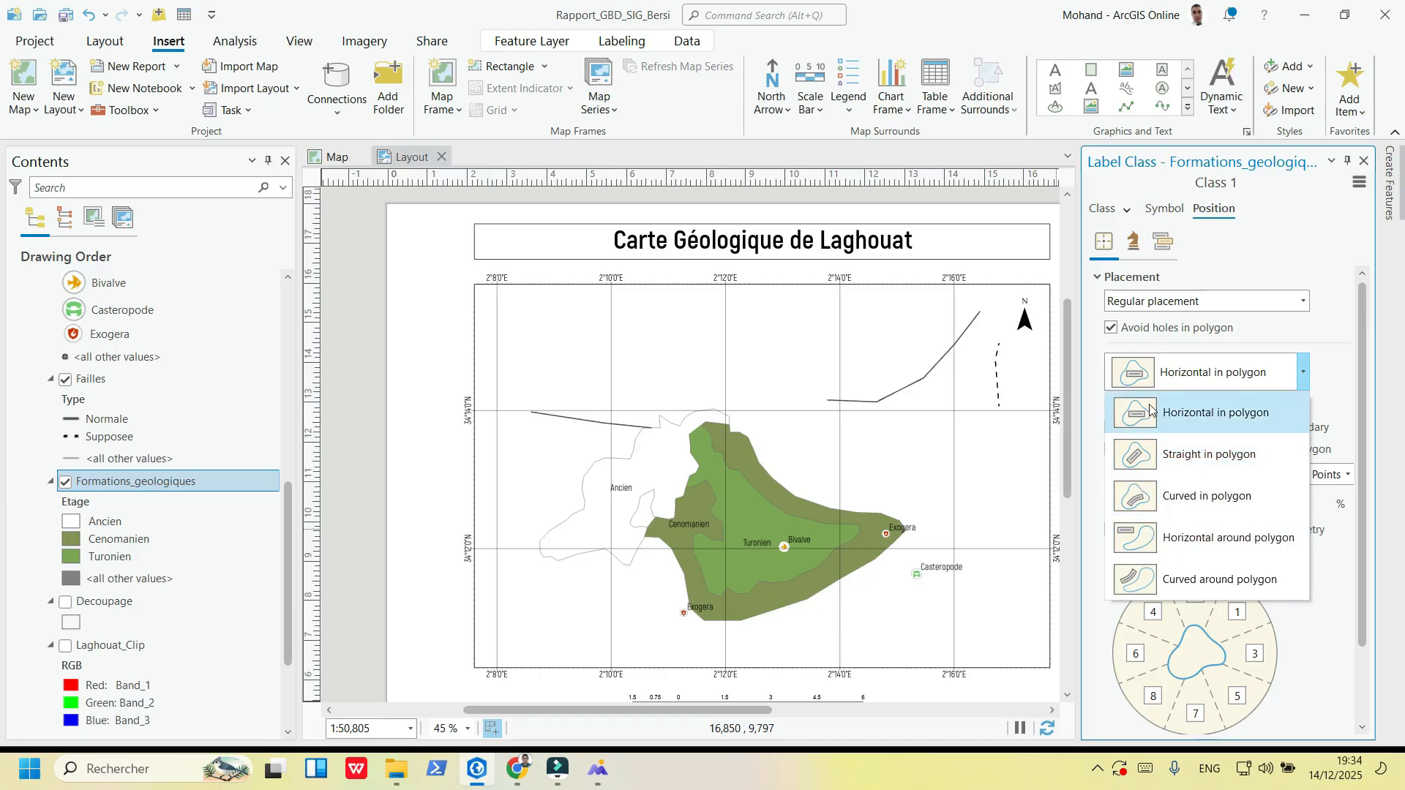
pyautogui.click(1142, 504)
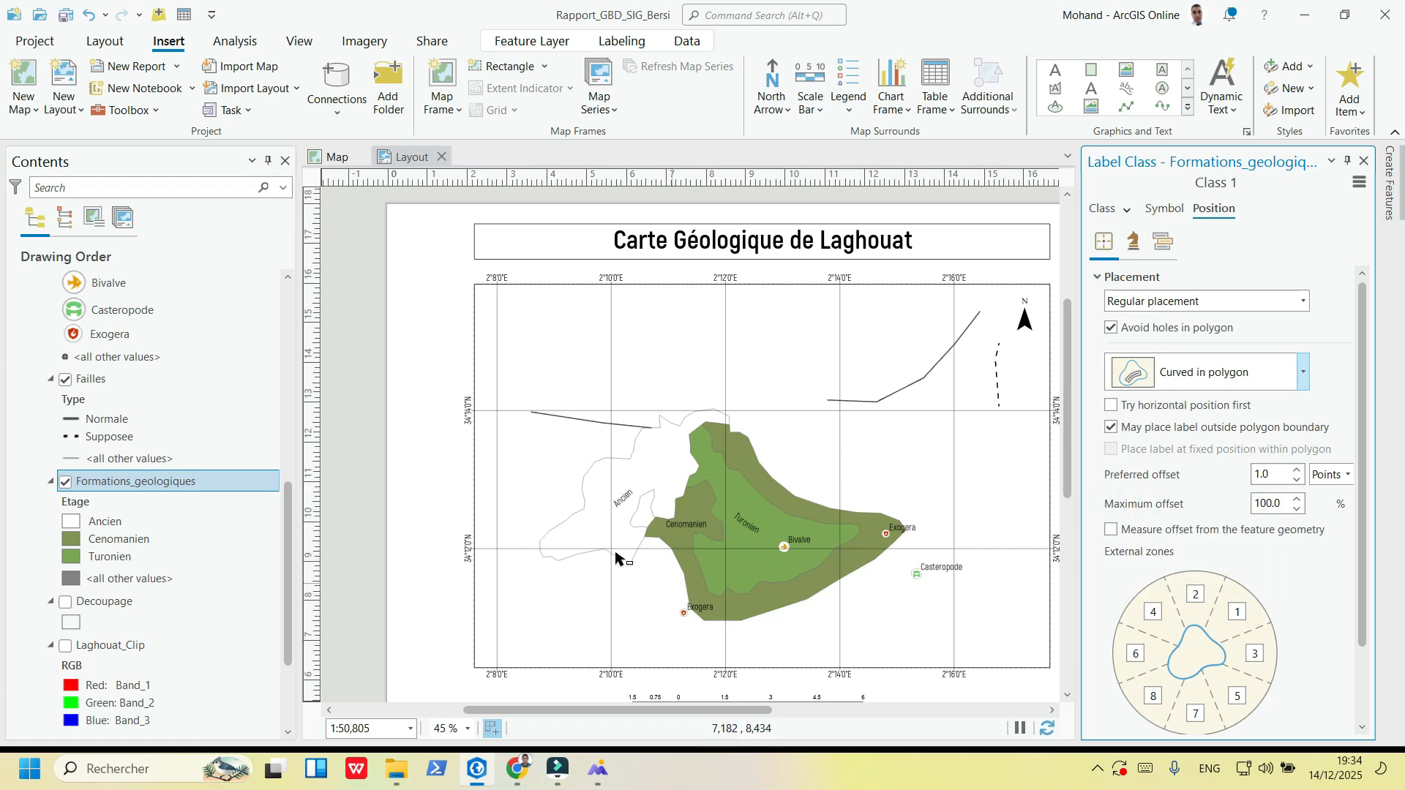
pyautogui.click(336, 358)
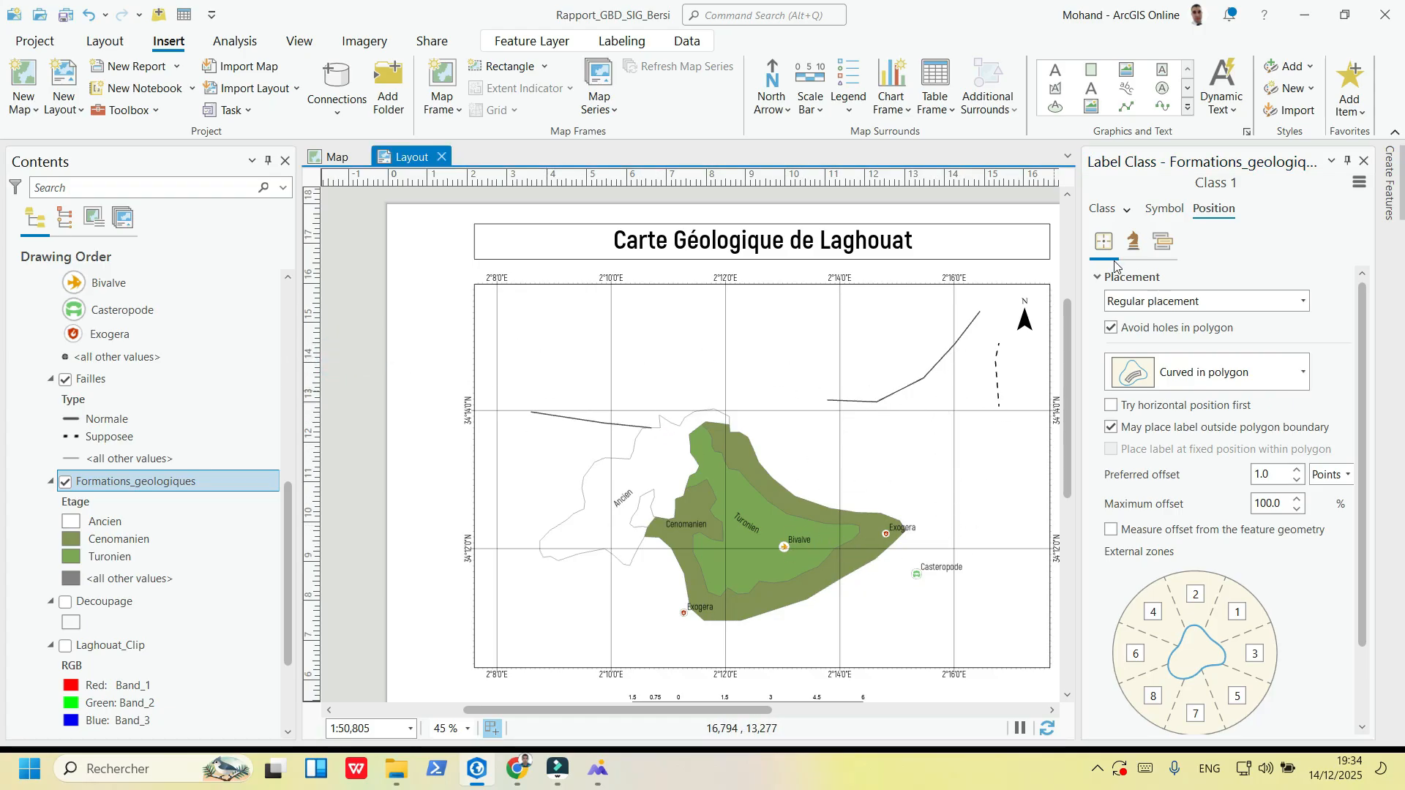
# - Turn on labels for the Failles fault layer
pyautogui.rightClick(112, 380)
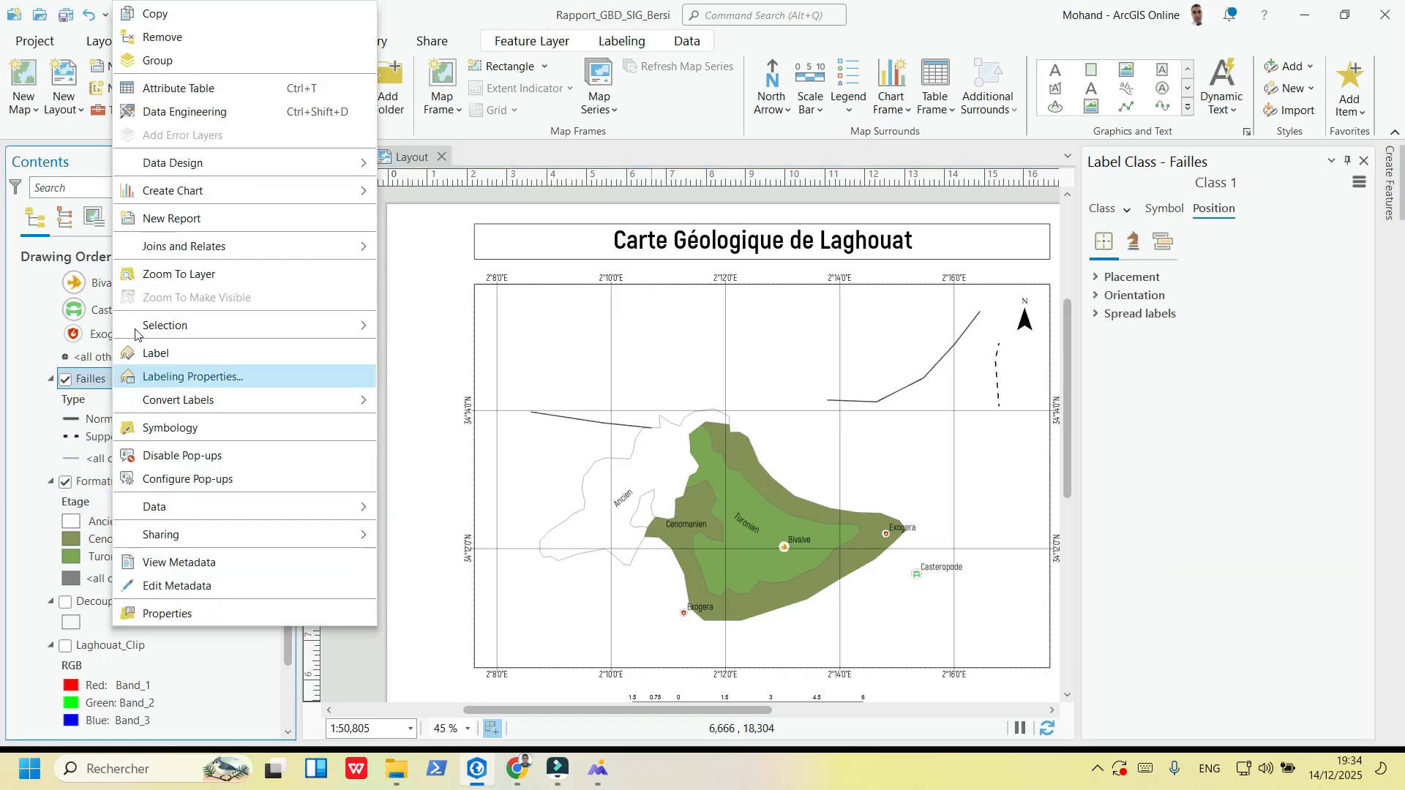
pyautogui.click(170, 359)
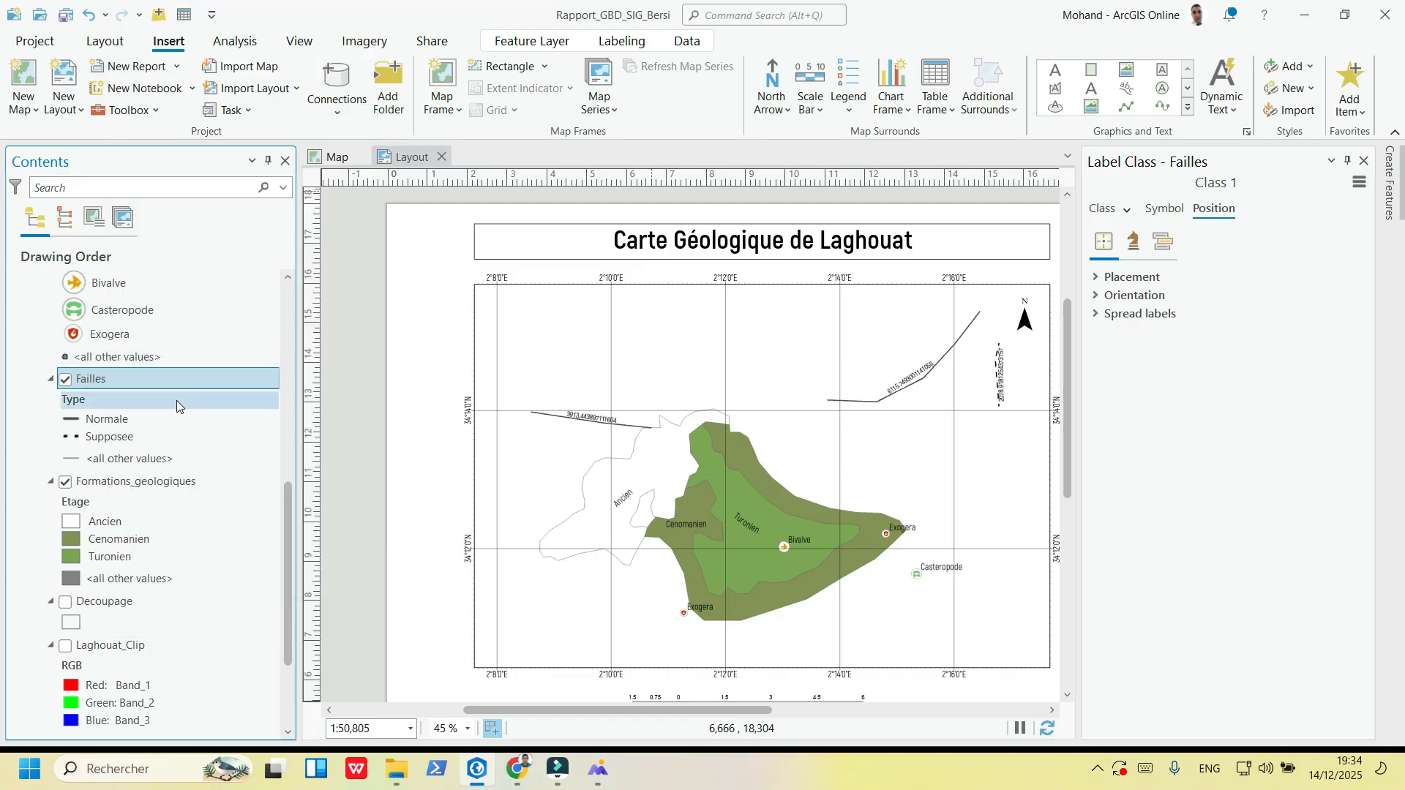
pyautogui.scroll(3, 580, 423)
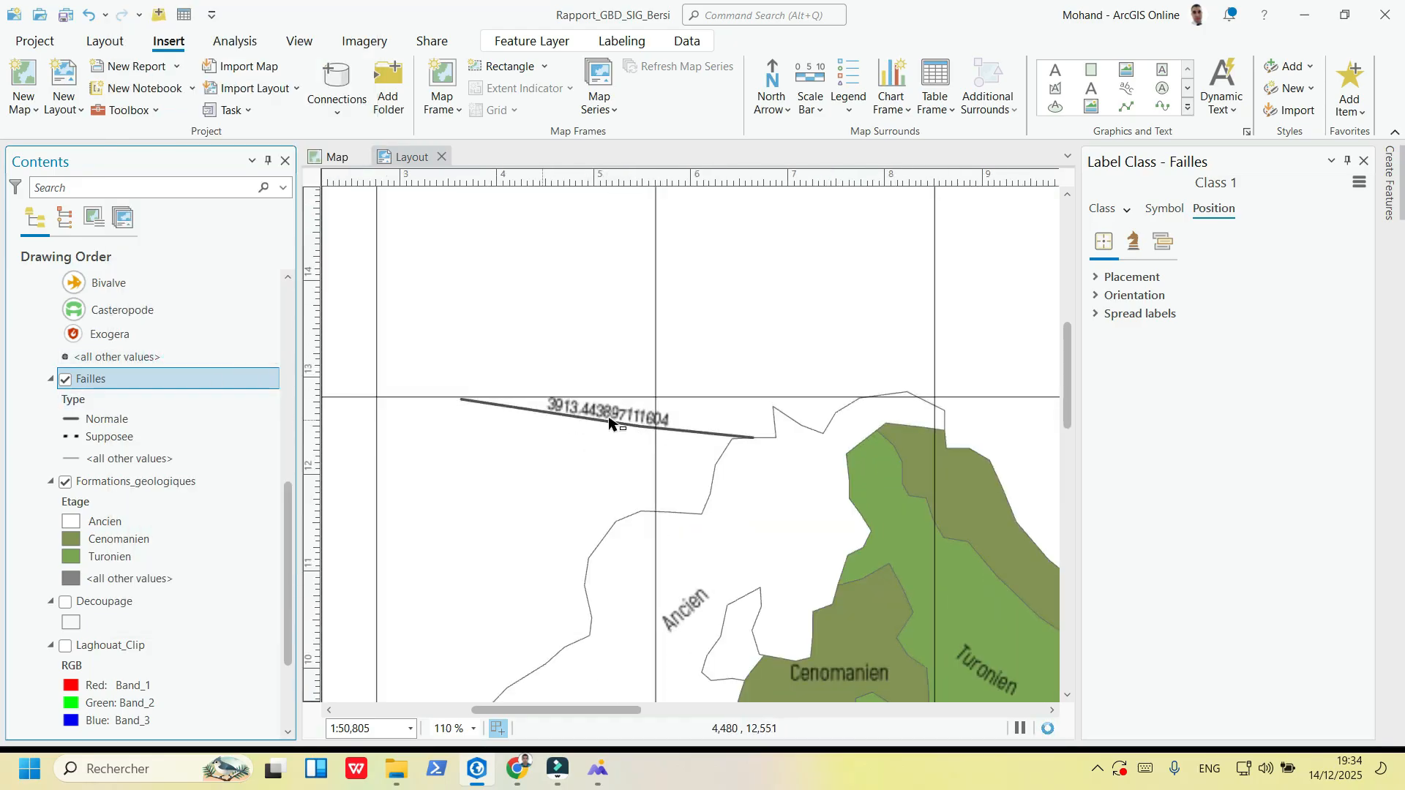
# - Replace the Failles label expression $feature.Shape_Length with $feature.Type, verify it and apply
pyautogui.rightClick(90, 379)
pyautogui.click(169, 375)
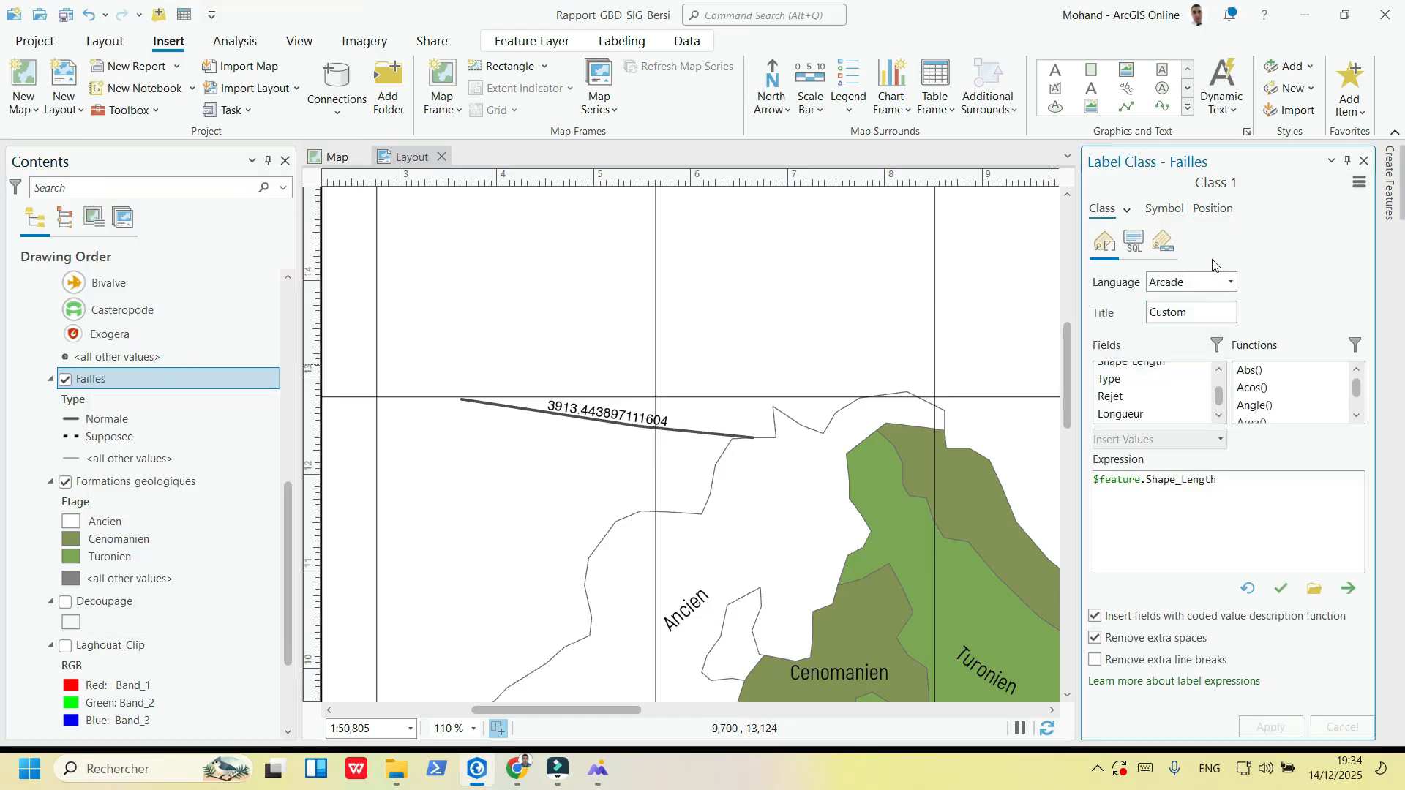
pyautogui.tripleClick(1245, 481)
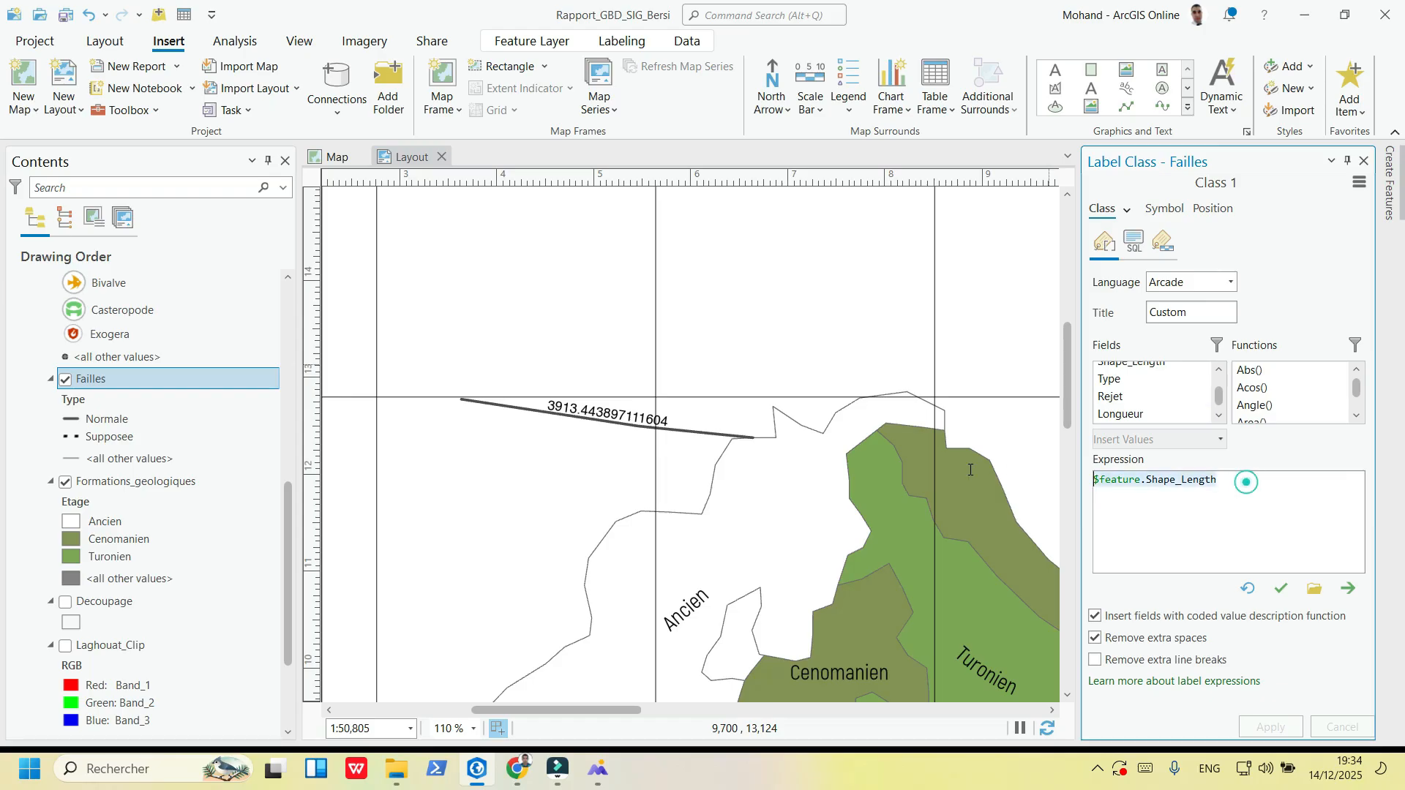
pyautogui.press('Delete')
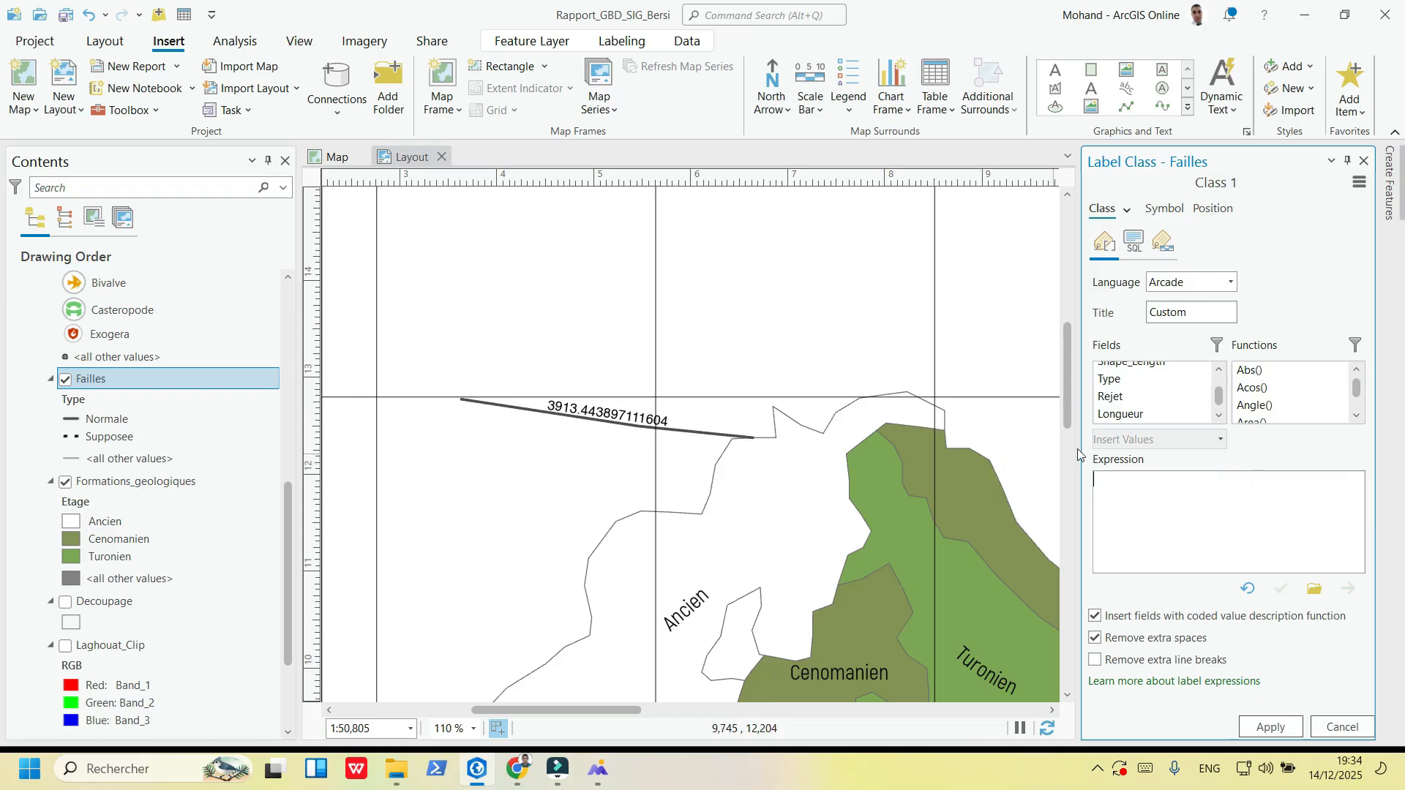
pyautogui.doubleClick(1136, 388)
pyautogui.click(1281, 589)
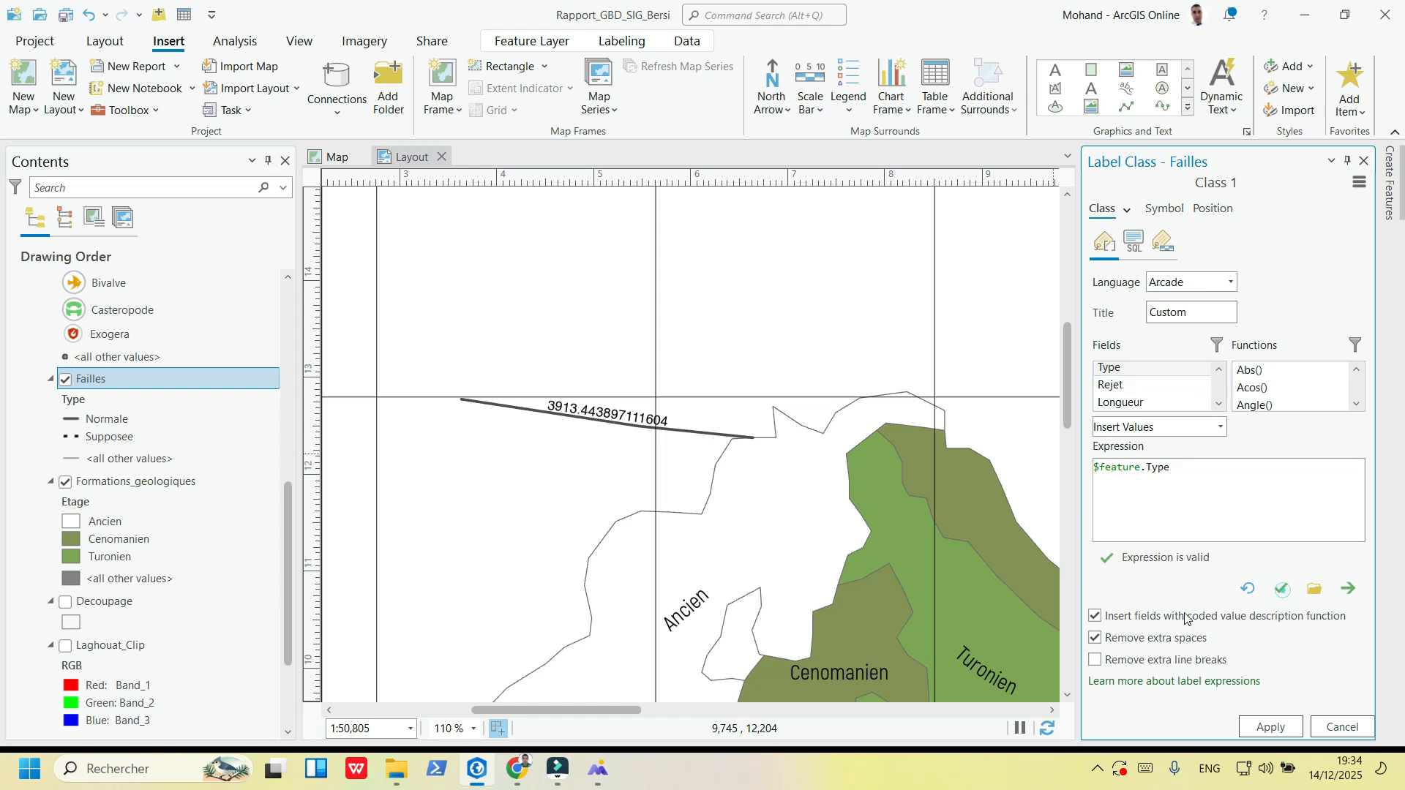
pyautogui.click(1260, 725)
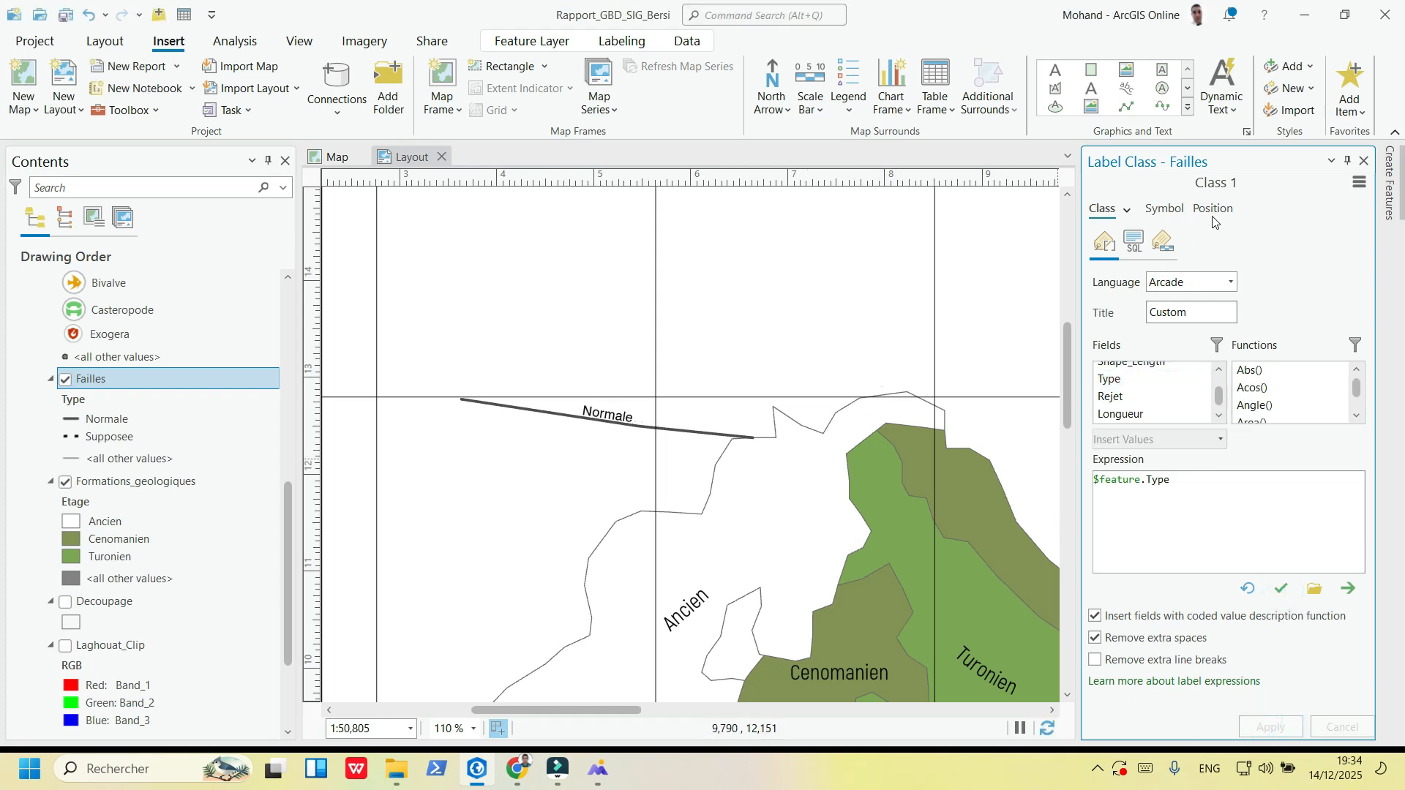
pyautogui.click(1162, 209)
# - Change the fault label font from Helvetica to Akrobat at 16 pt and apply it
pyautogui.click(1339, 300)
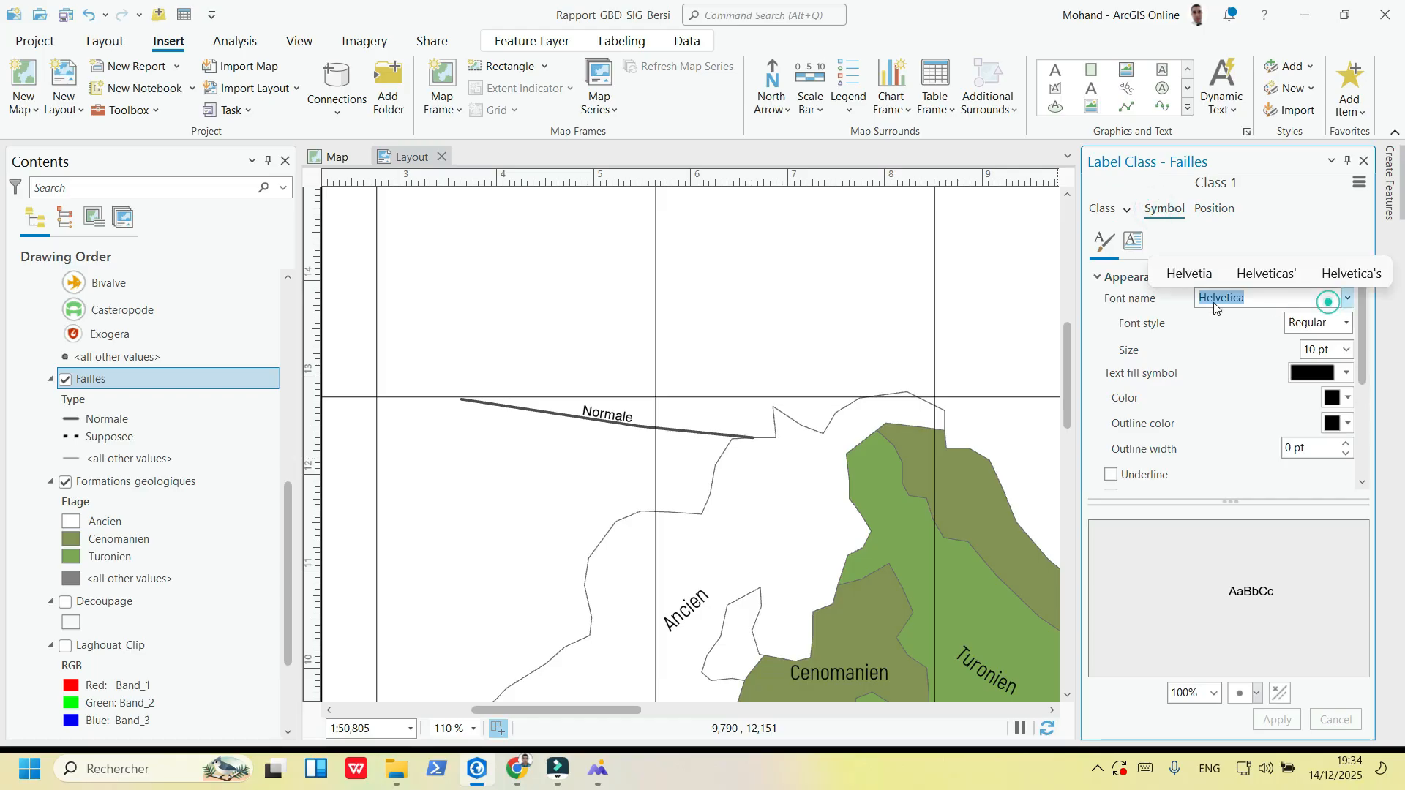
pyautogui.click(1346, 300)
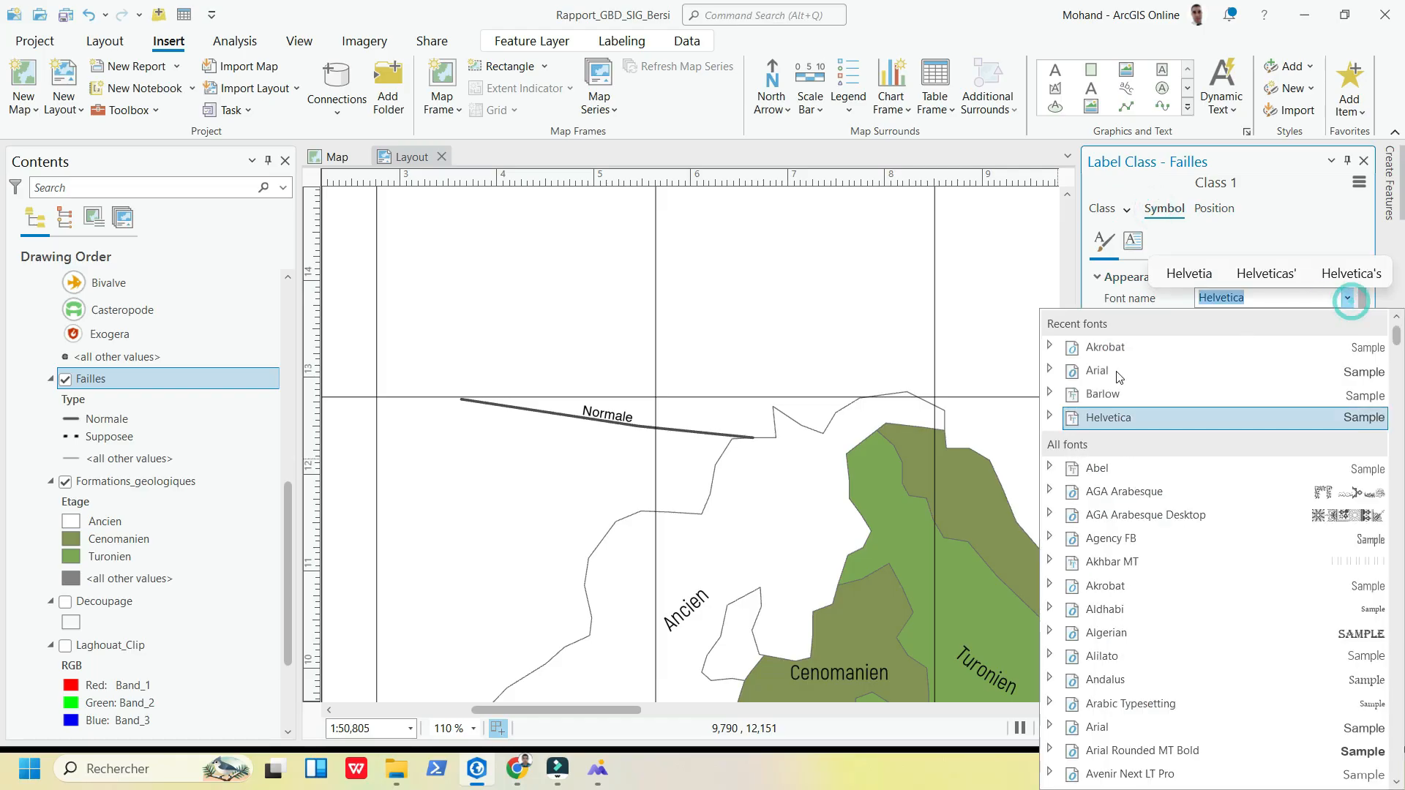
pyautogui.click(1145, 347)
pyautogui.click(1346, 351)
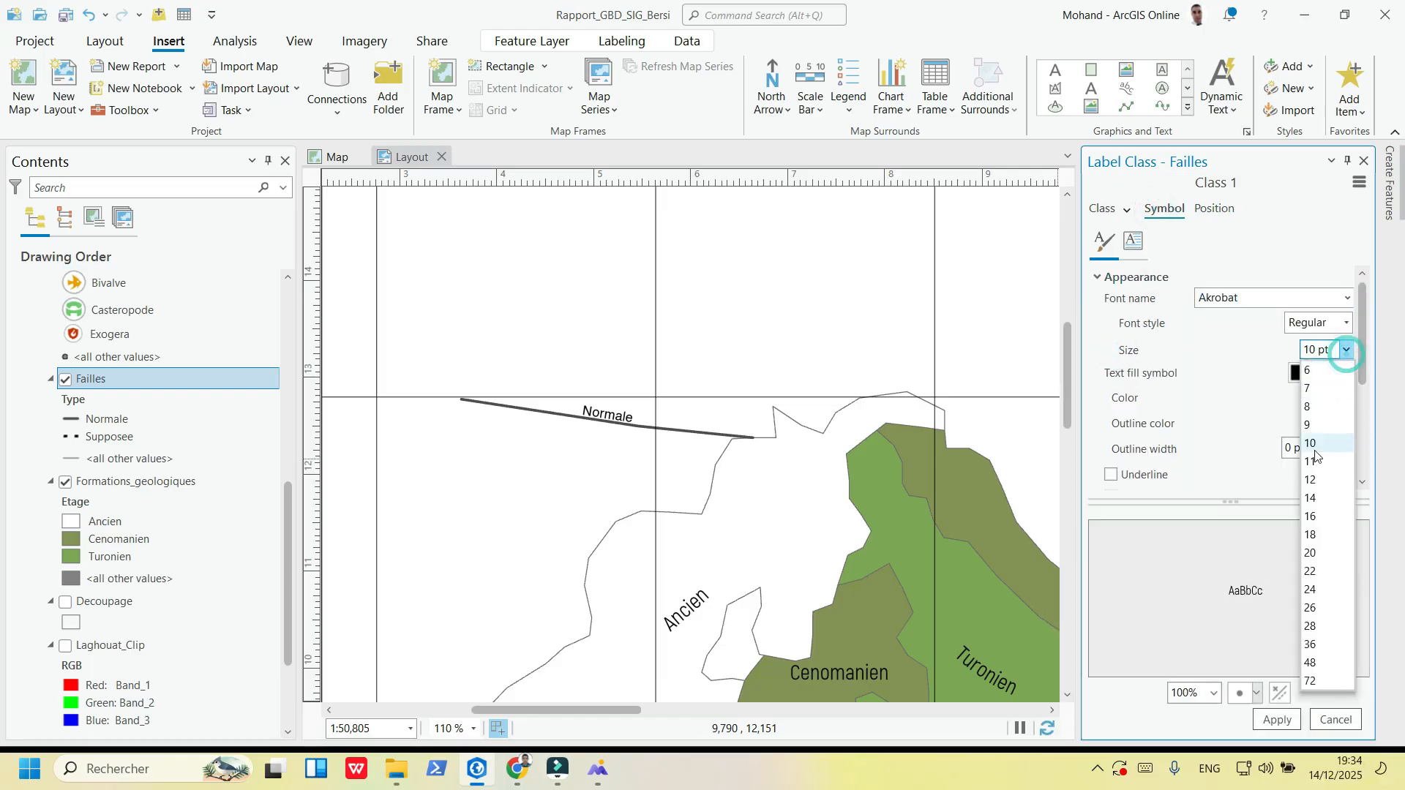
pyautogui.click(1320, 515)
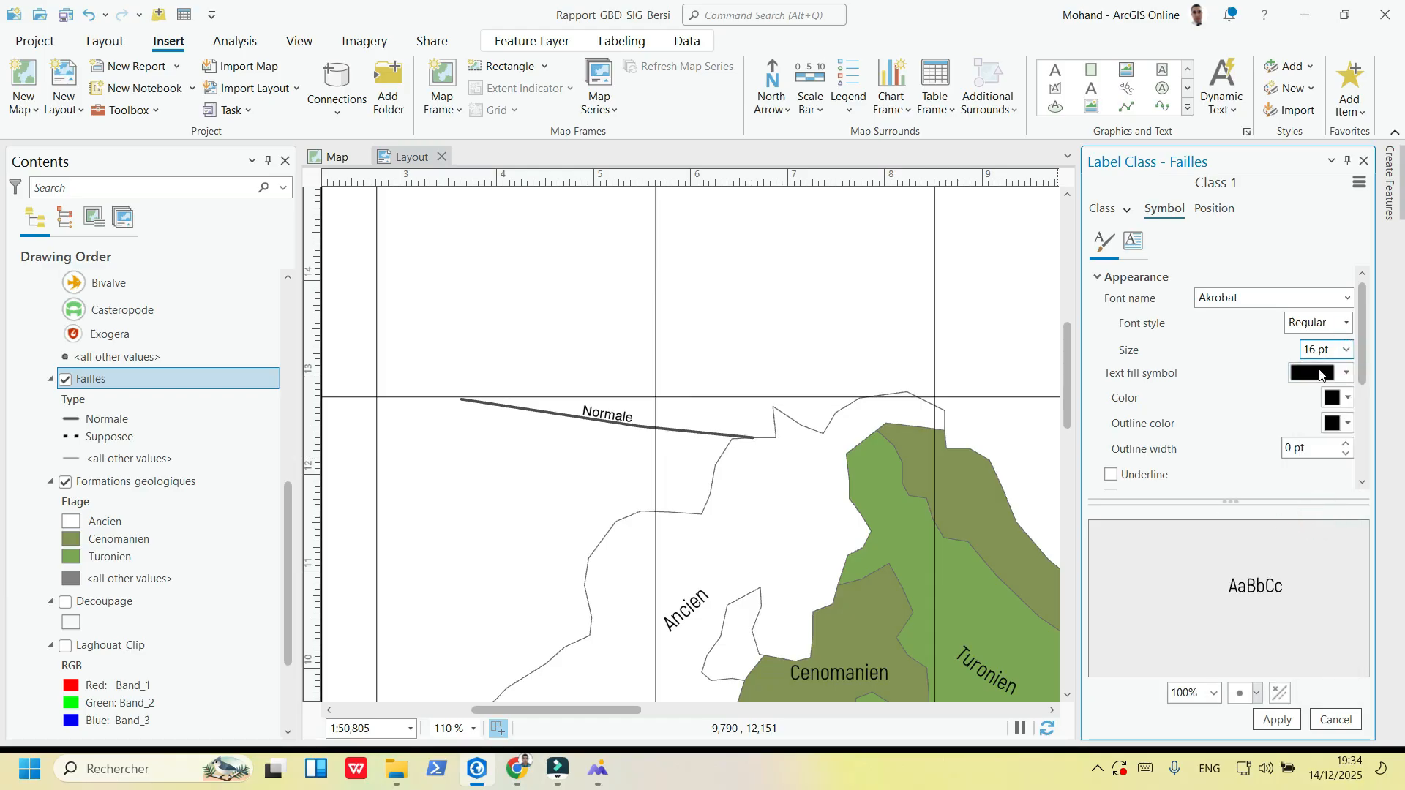
pyautogui.click(1277, 719)
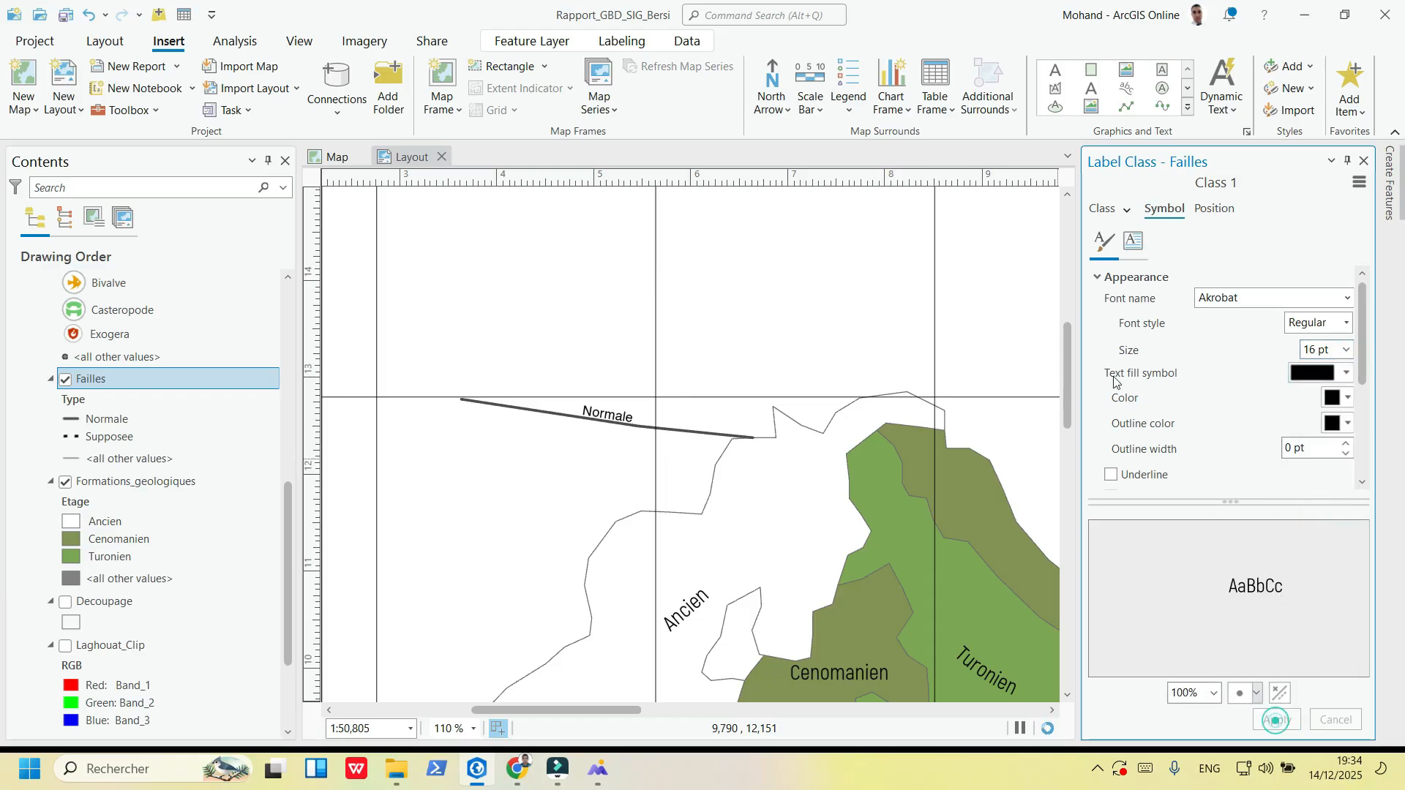
# - Set the fault label placement to Centered straight, then to Offset curved
pyautogui.click(1221, 213)
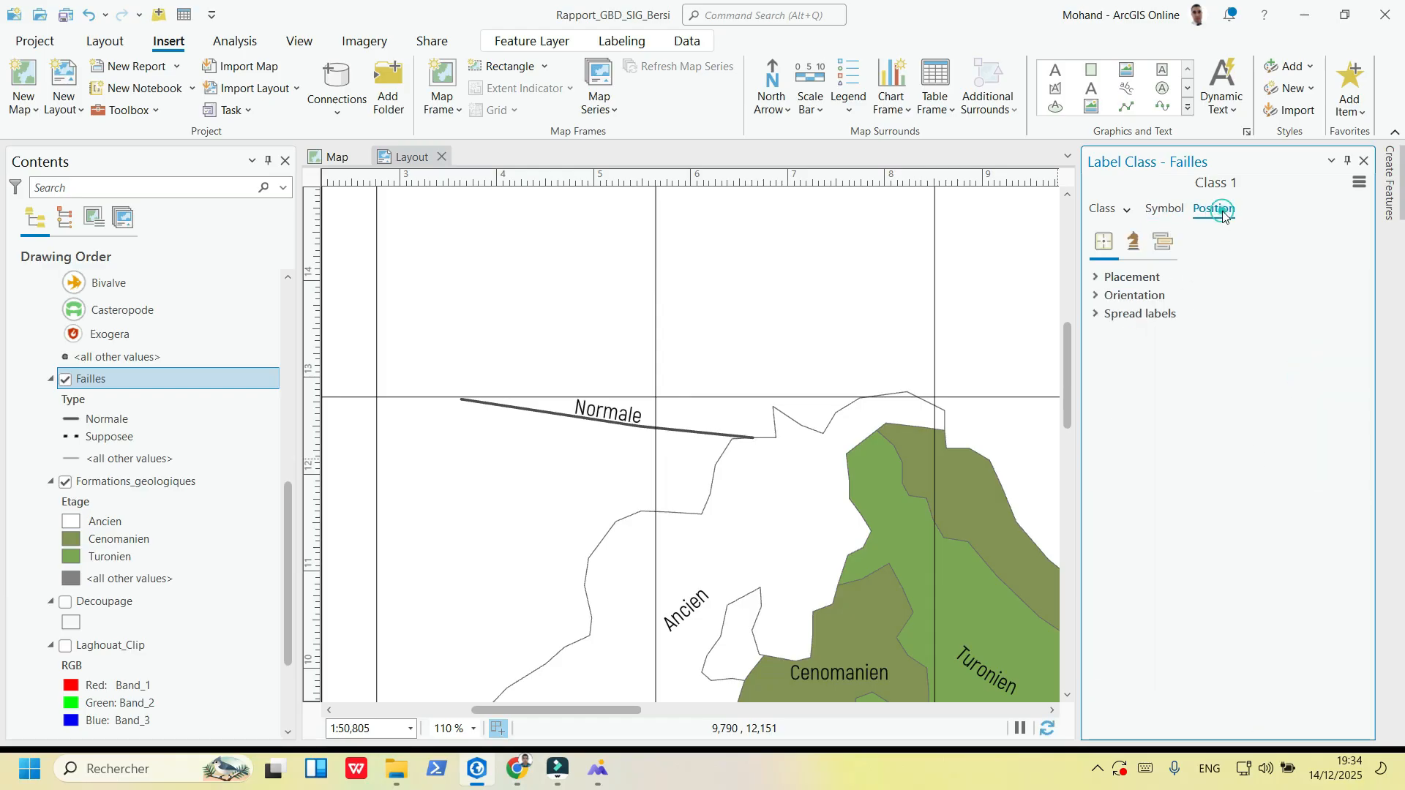
pyautogui.click(1164, 245)
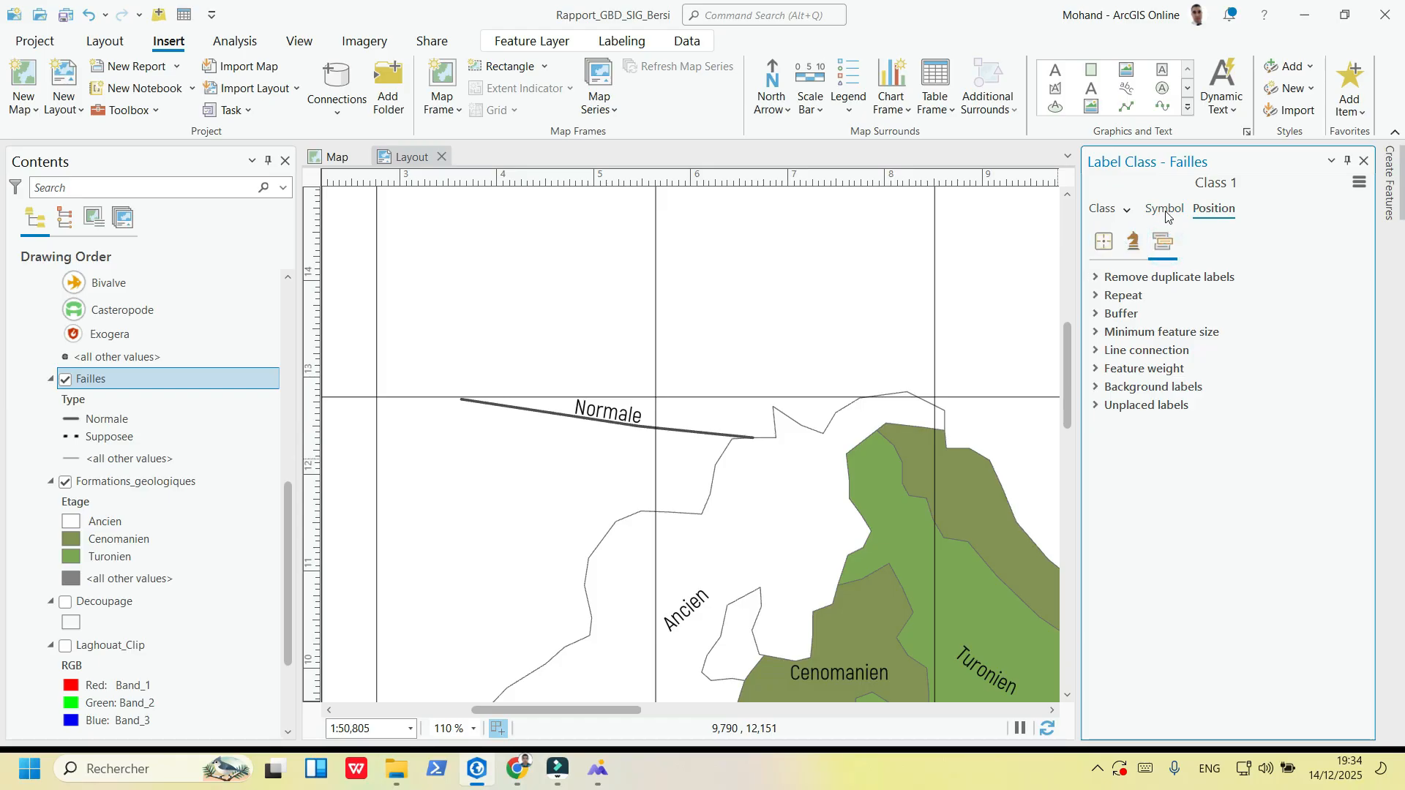
pyautogui.click(1104, 243)
pyautogui.click(1096, 278)
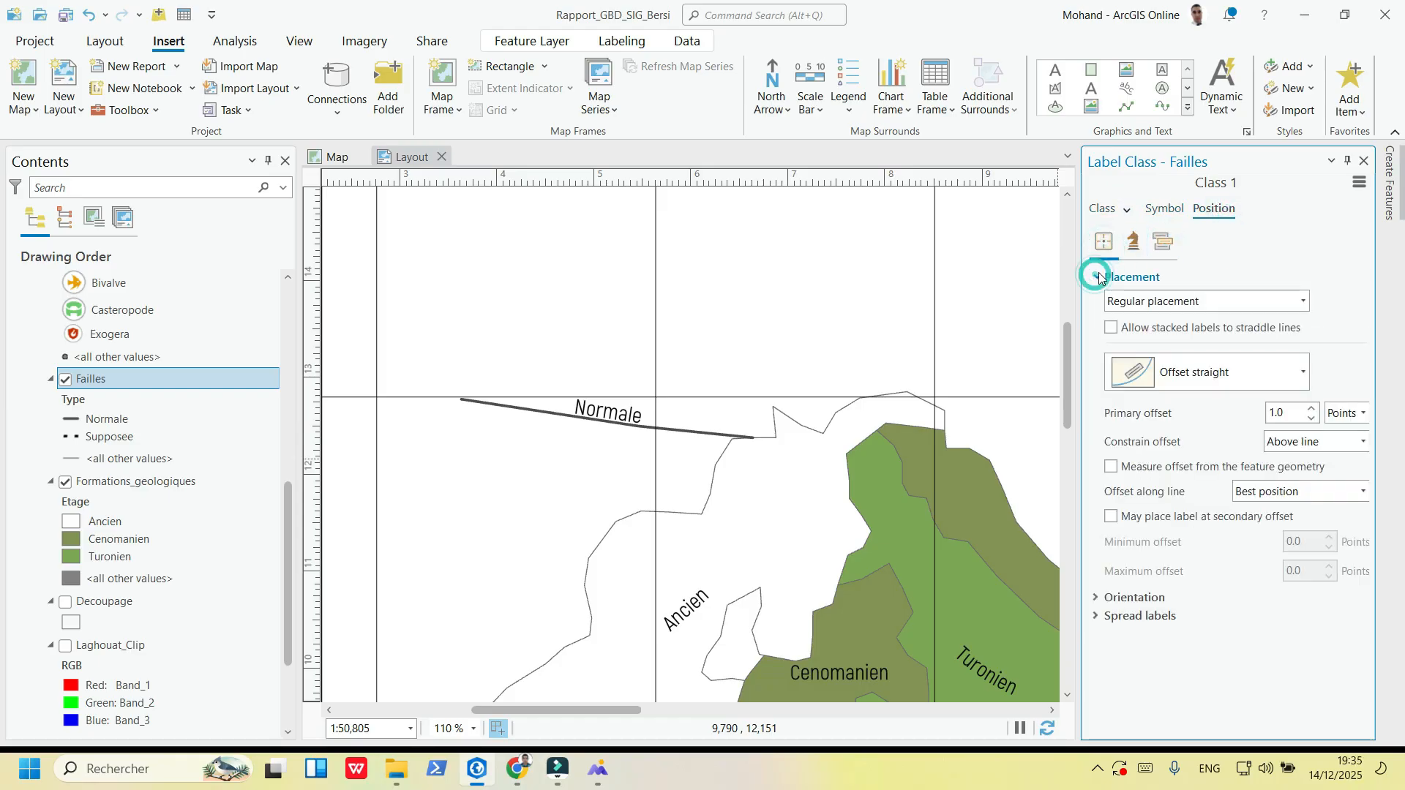
pyautogui.click(1182, 379)
pyautogui.scroll(2, 1171, 439)
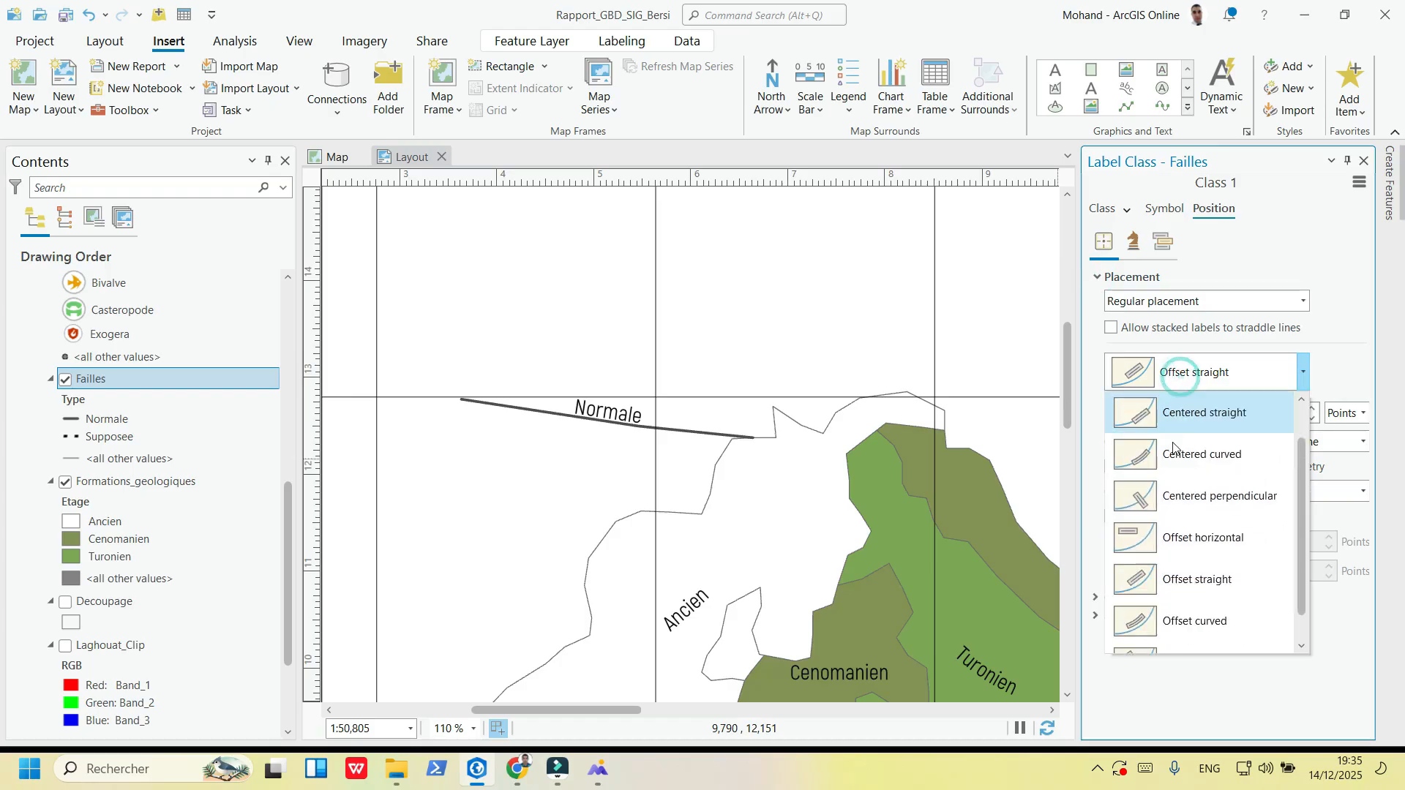
pyautogui.click(1145, 412)
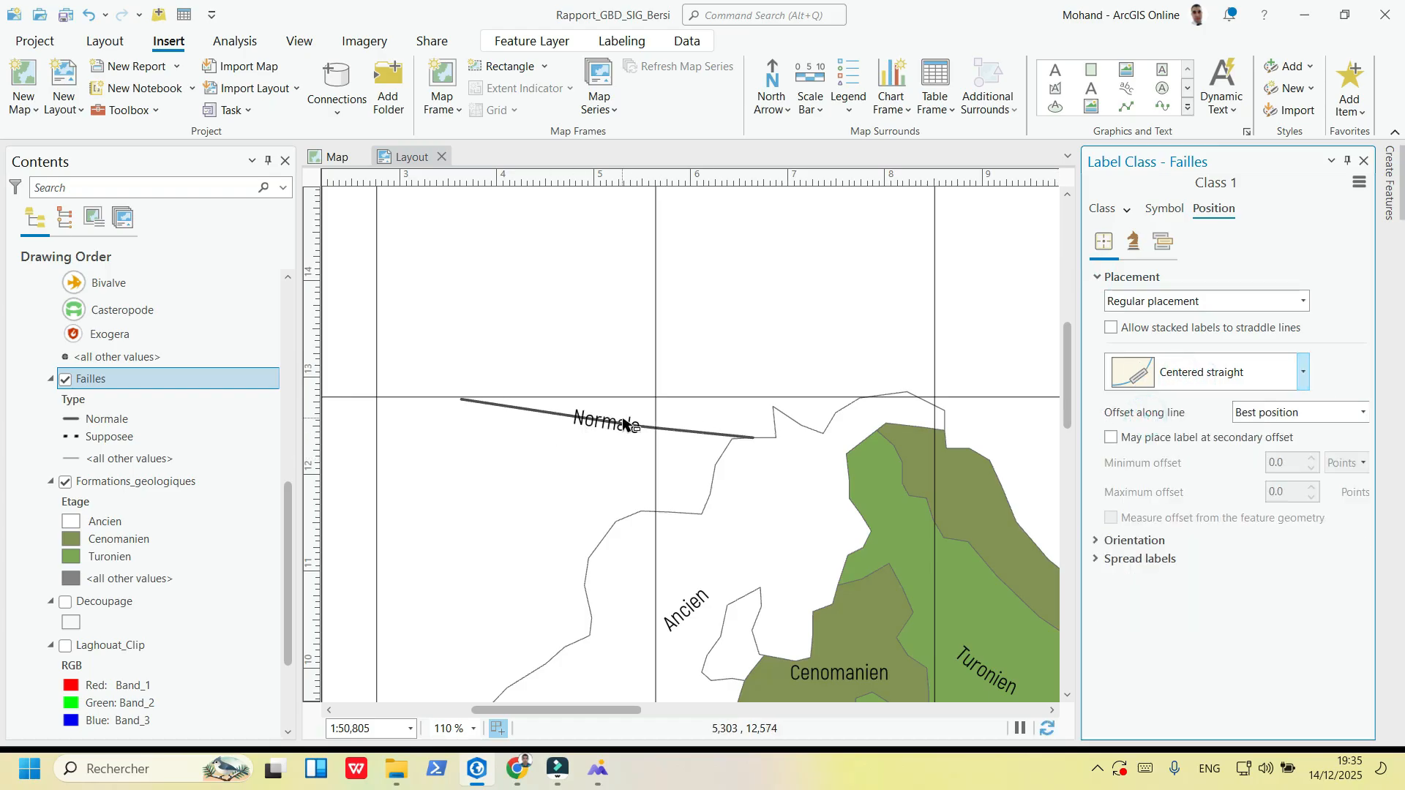
pyautogui.click(1180, 384)
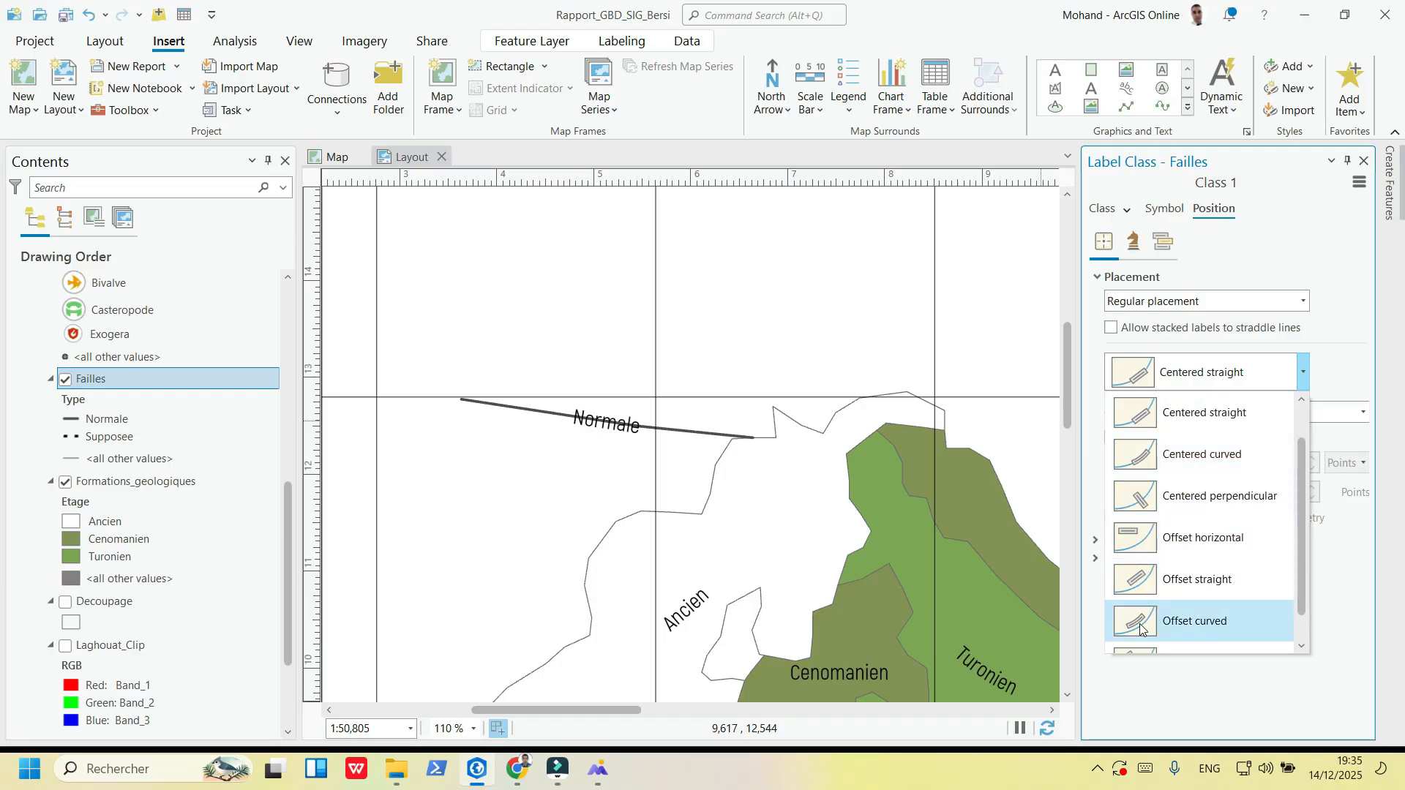
pyautogui.click(1193, 621)
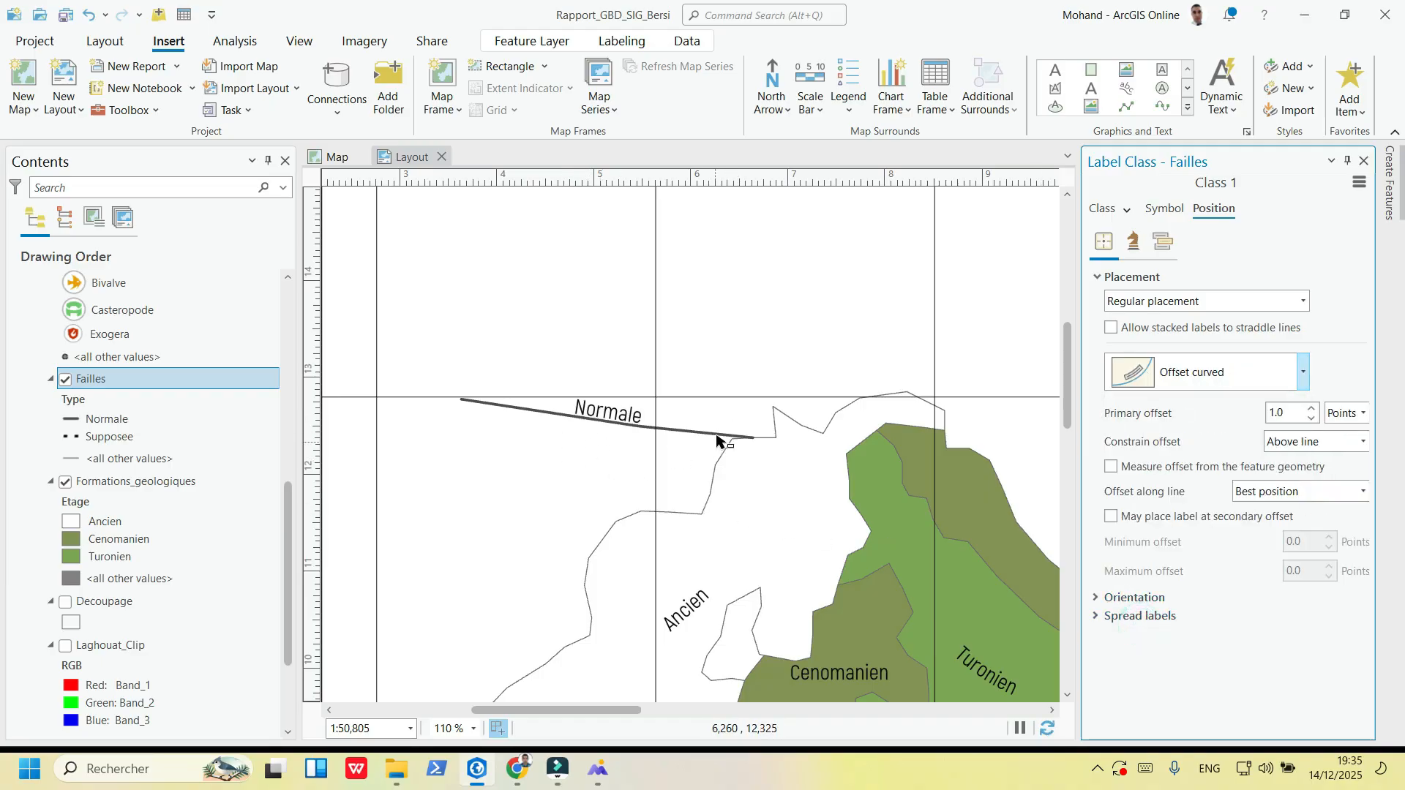
pyautogui.scroll(-3, 721, 438)
# - Marquee-select the title, map frame and legend and shift them down-right on the page
pyautogui.moveTo(588, 708); pyautogui.dragTo(650, 709)
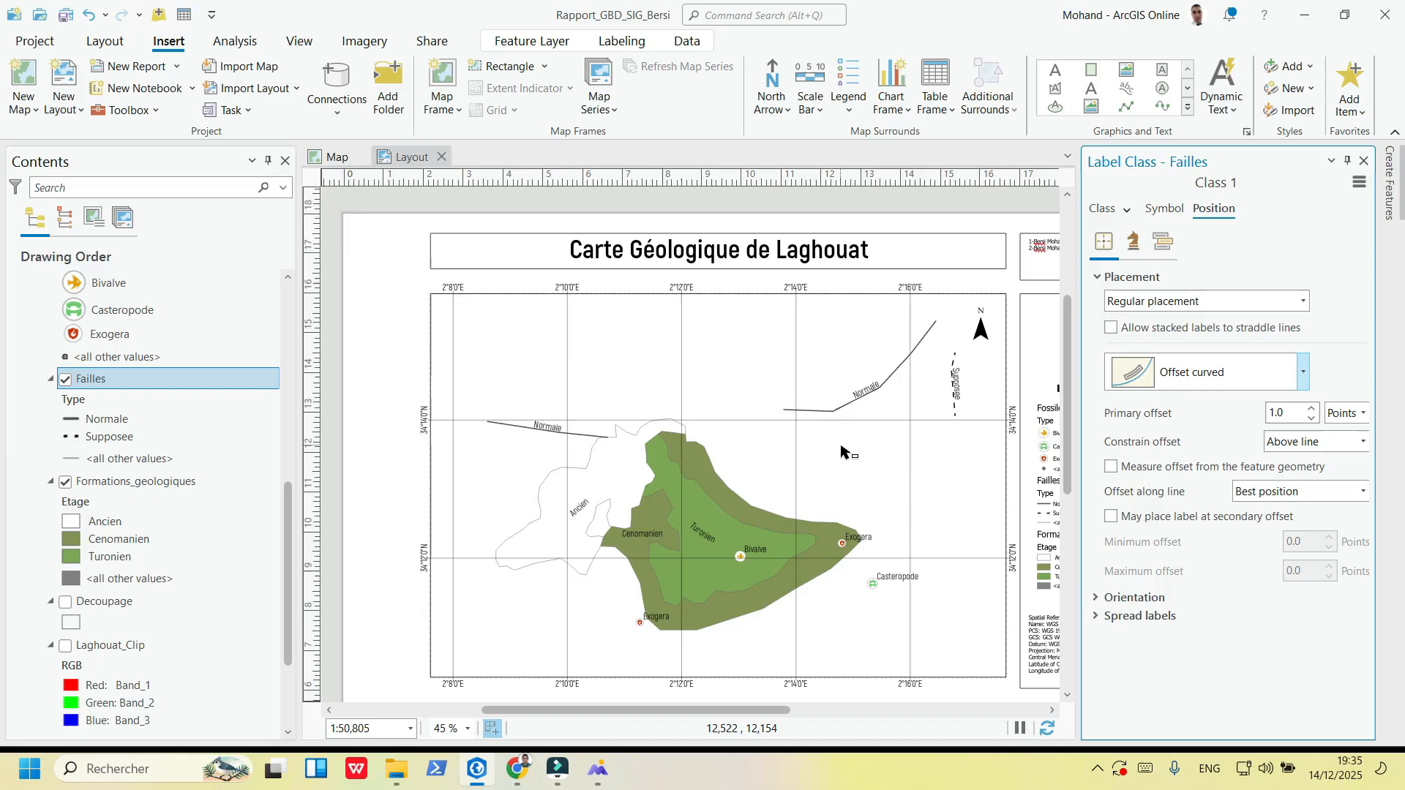
pyautogui.scroll(-2, 842, 451)
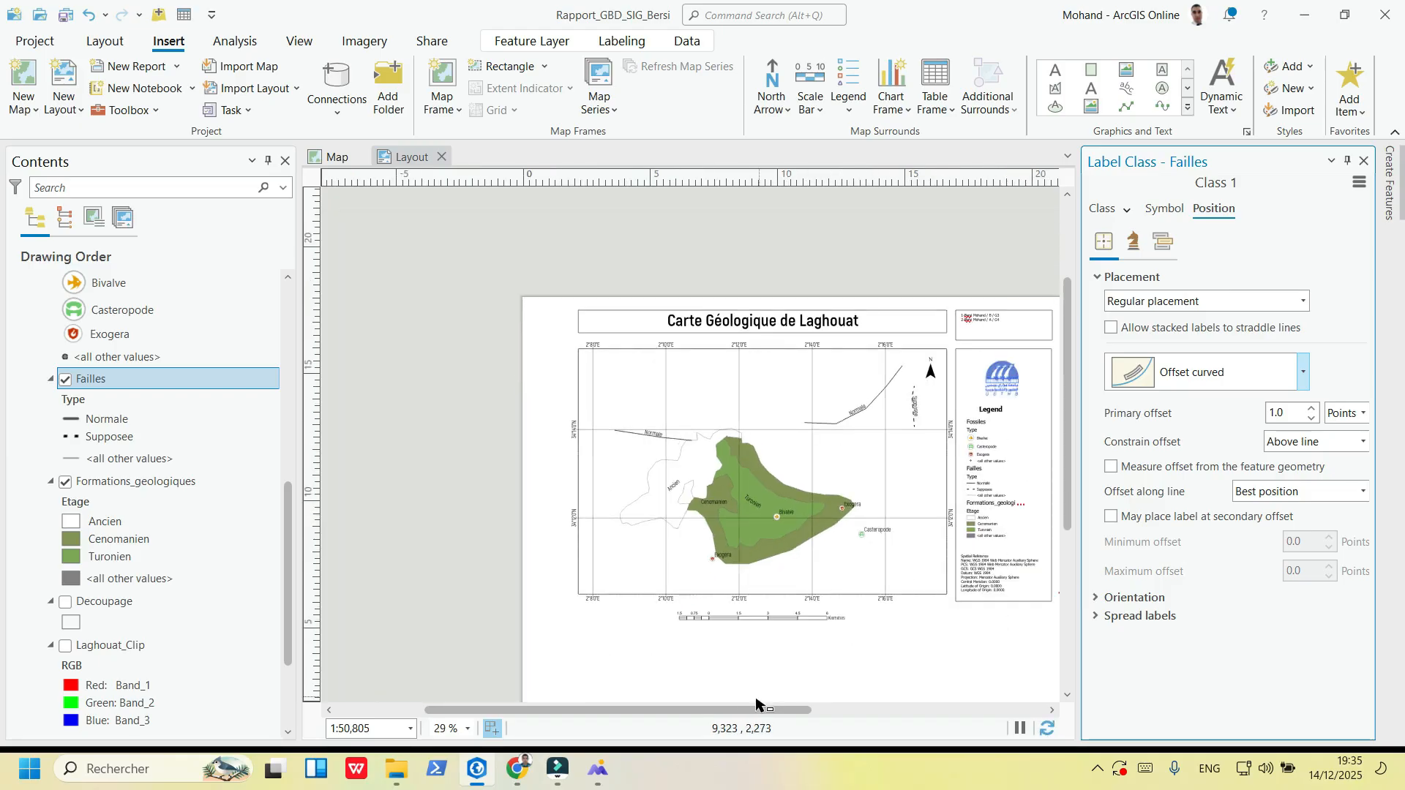
pyautogui.moveTo(730, 709); pyautogui.dragTo(798, 711)
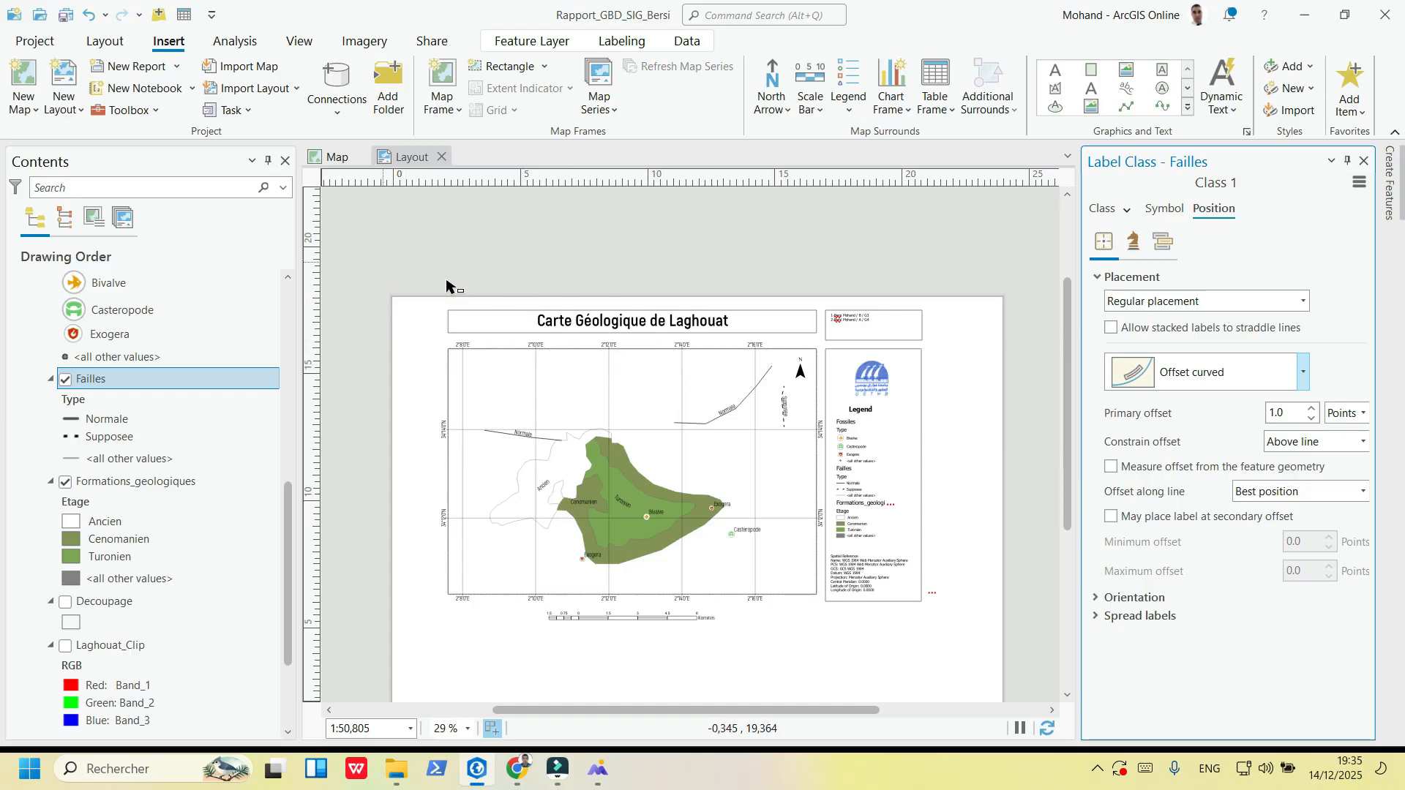
pyautogui.moveTo(401, 270); pyautogui.dragTo(977, 662)
pyautogui.moveTo(717, 545); pyautogui.dragTo(741, 597)
pyautogui.click(960, 338)
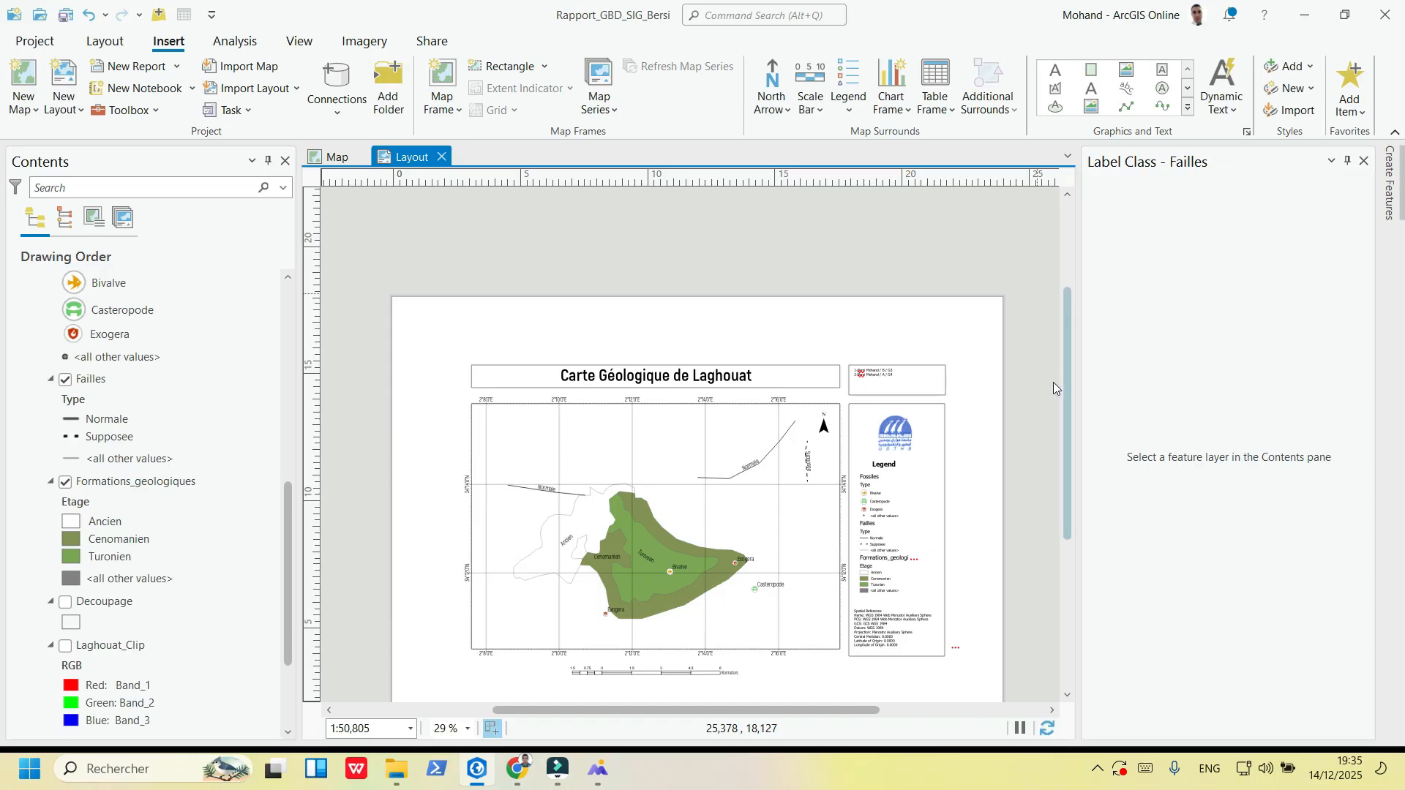
pyautogui.moveTo(1067, 320); pyautogui.dragTo(998, 524)
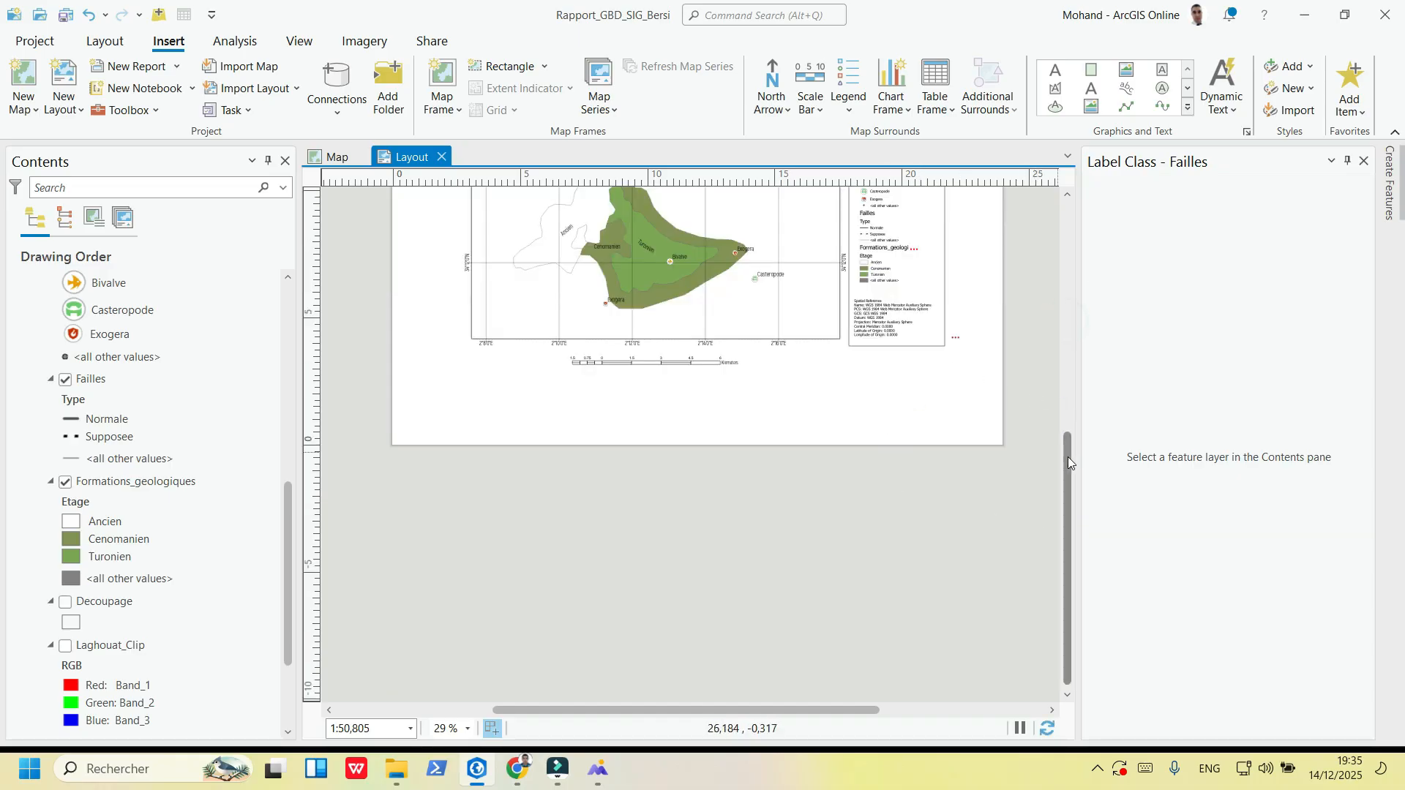
pyautogui.moveTo(1069, 456); pyautogui.dragTo(1069, 363)
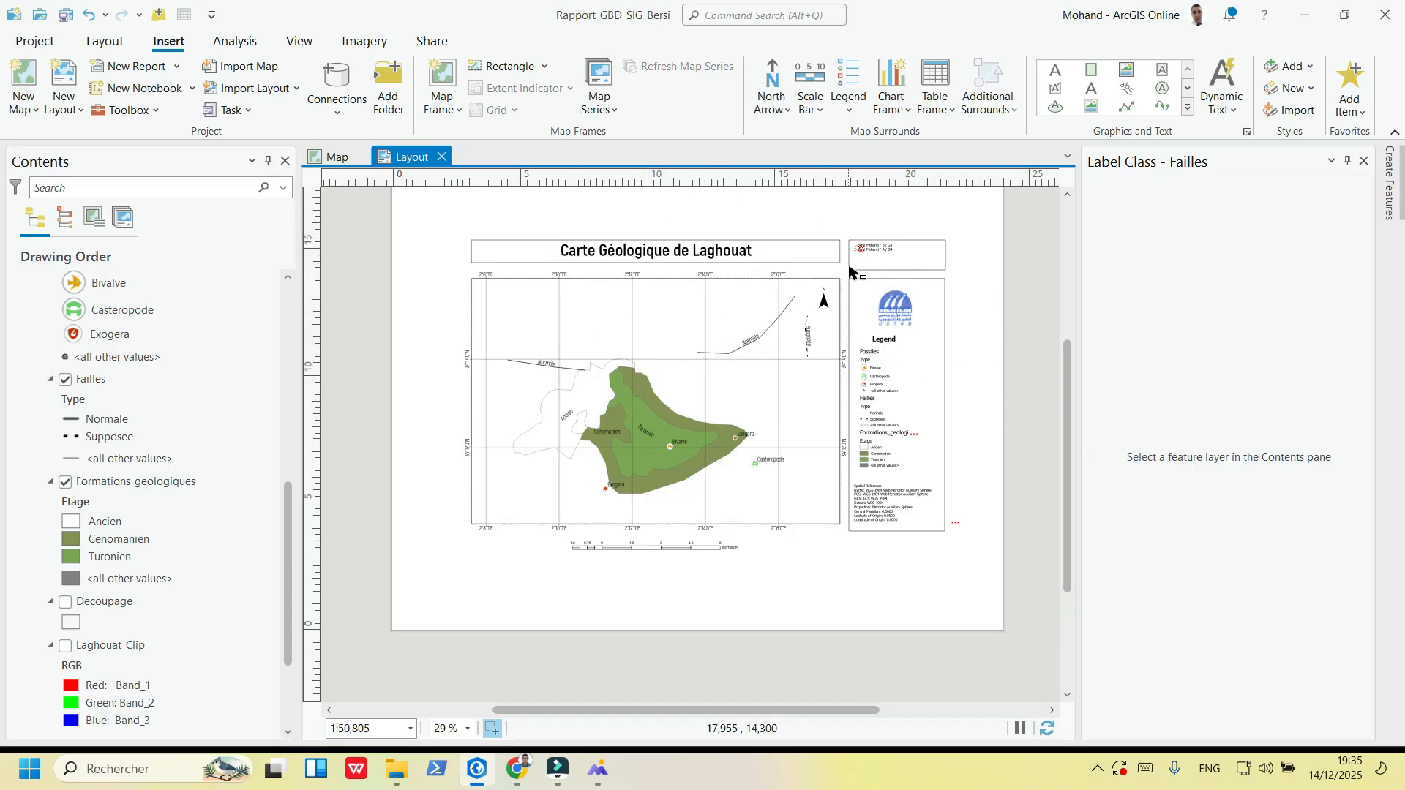
# - Start a layout export using the Flattened PDF preset
pyautogui.click(432, 42)
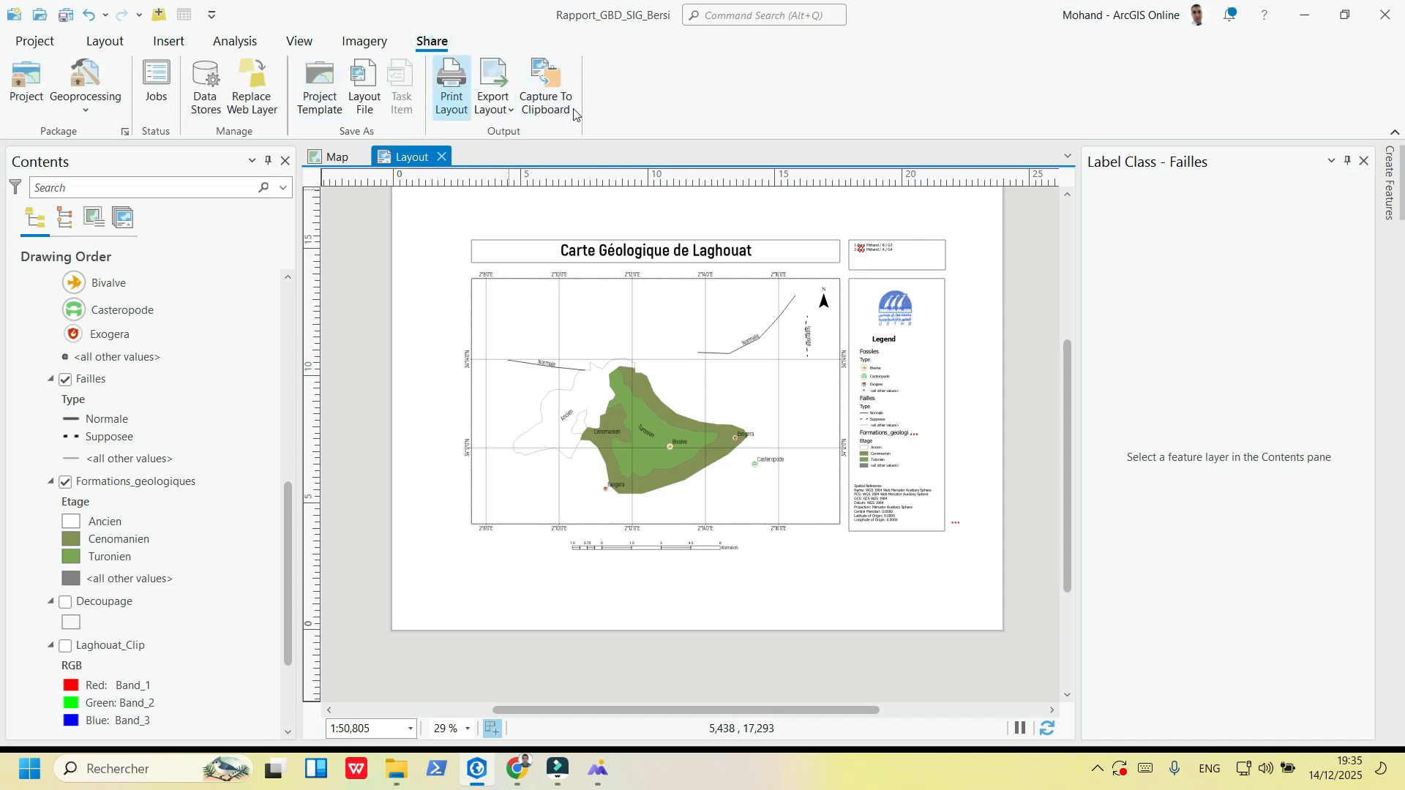
pyautogui.click(496, 110)
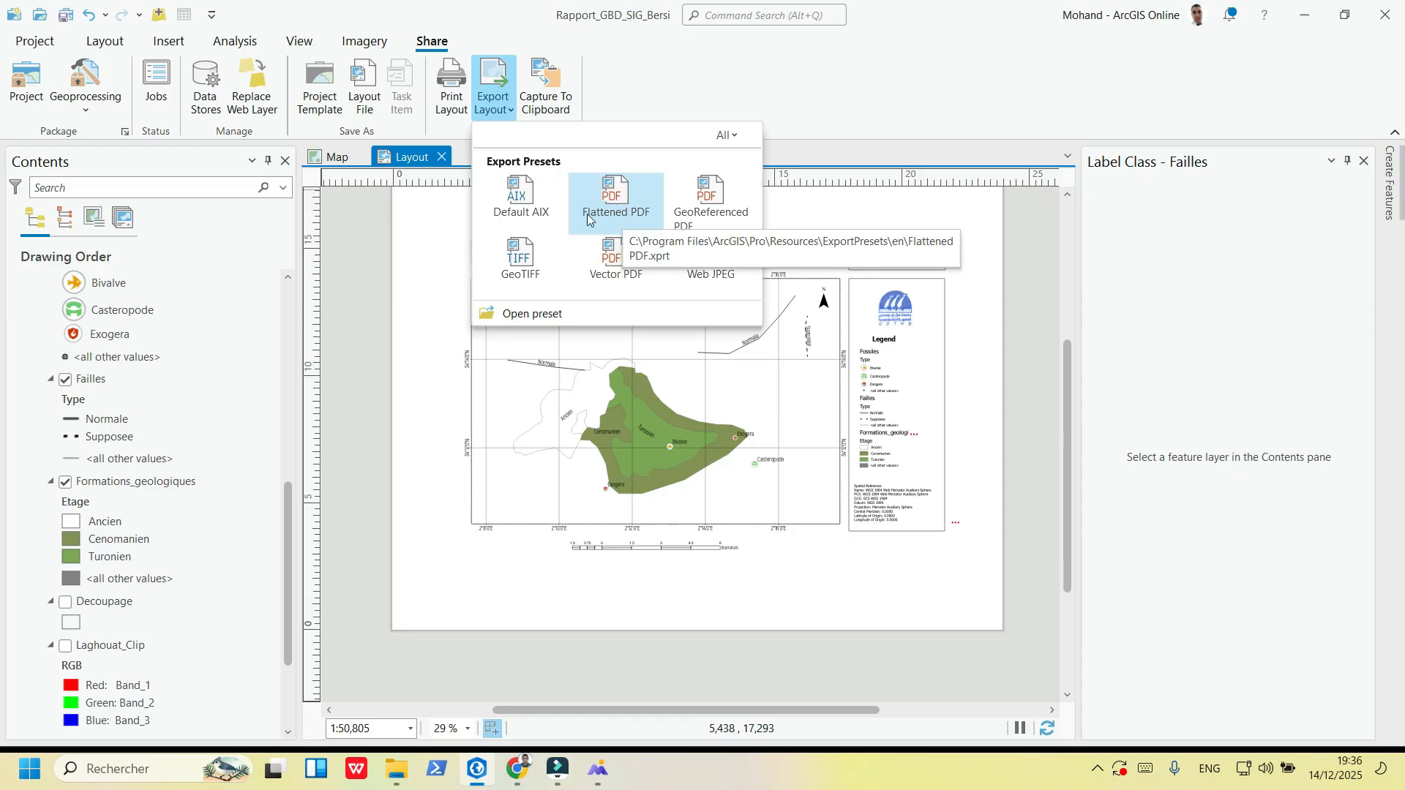
pyautogui.click(618, 214)
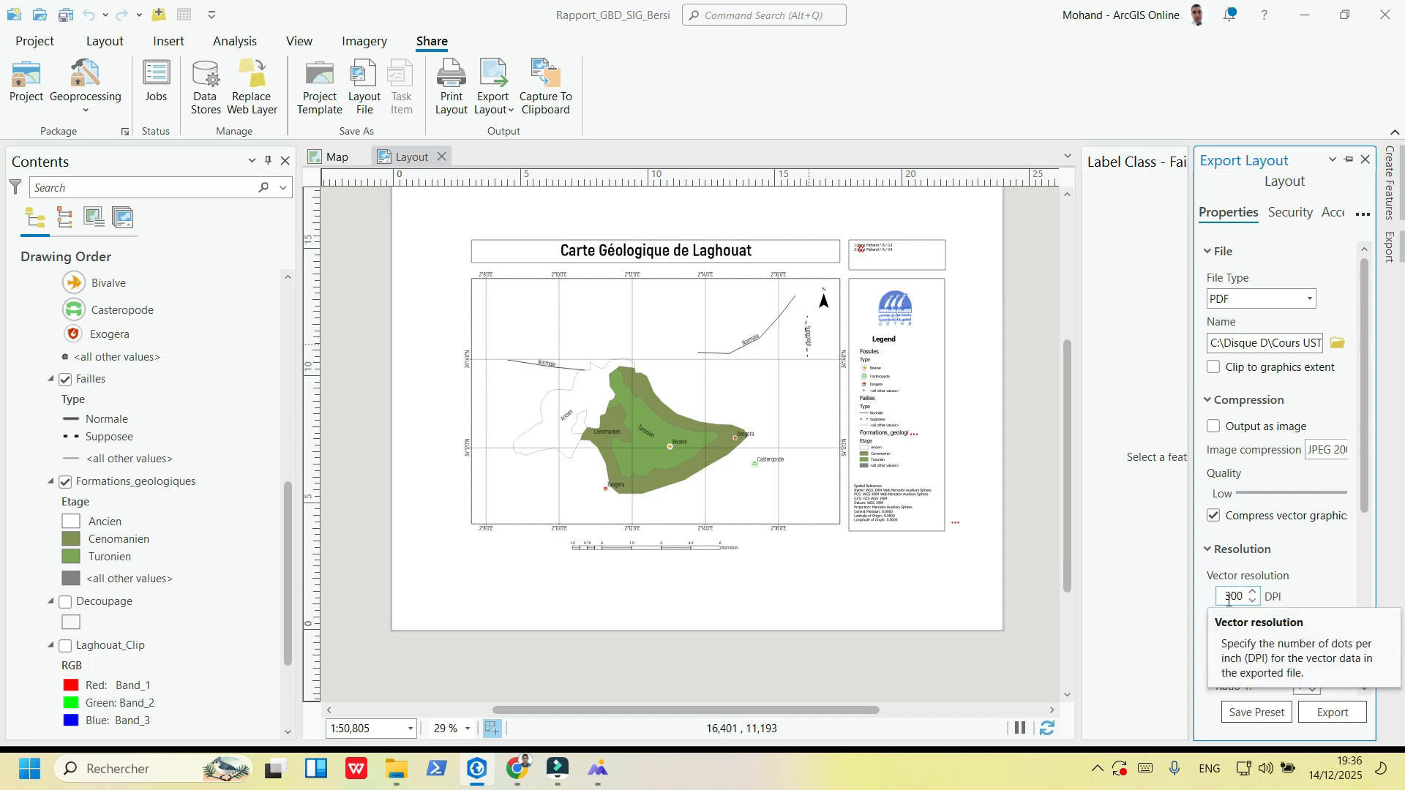
# - Name the PDF Rapport_GBD_SIG_Bersi in the project folder and export the layout
pyautogui.click(1336, 345)
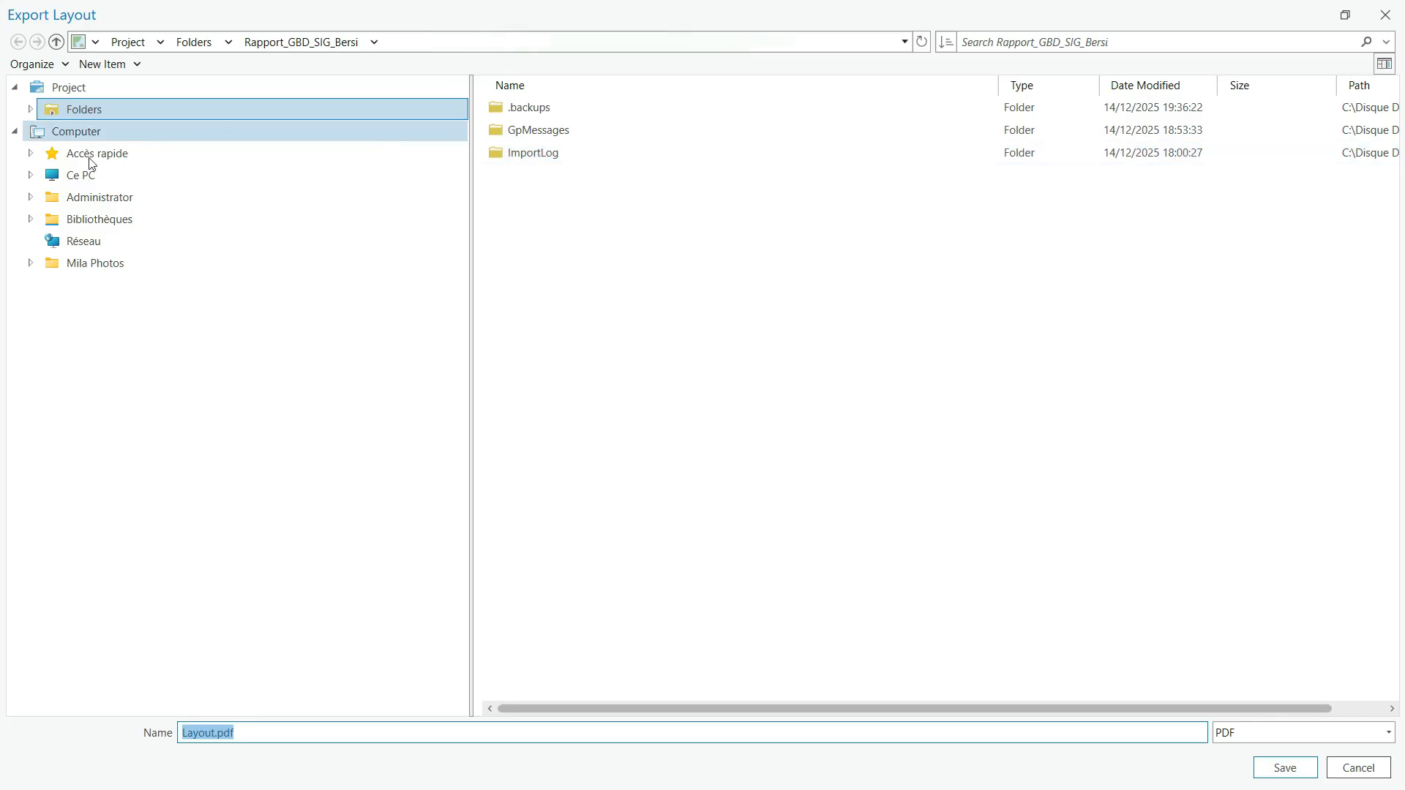
pyautogui.click(283, 43)
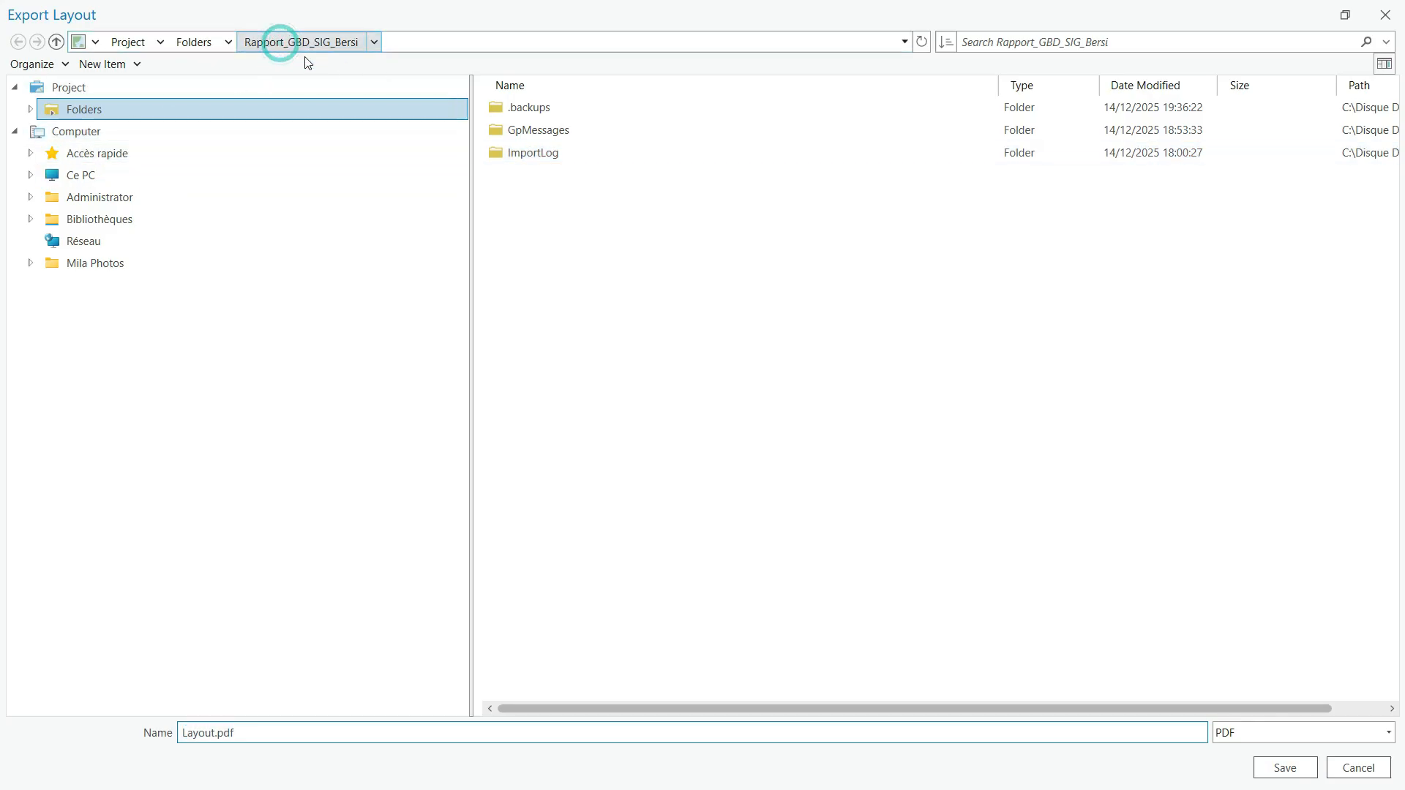
pyautogui.click(219, 732)
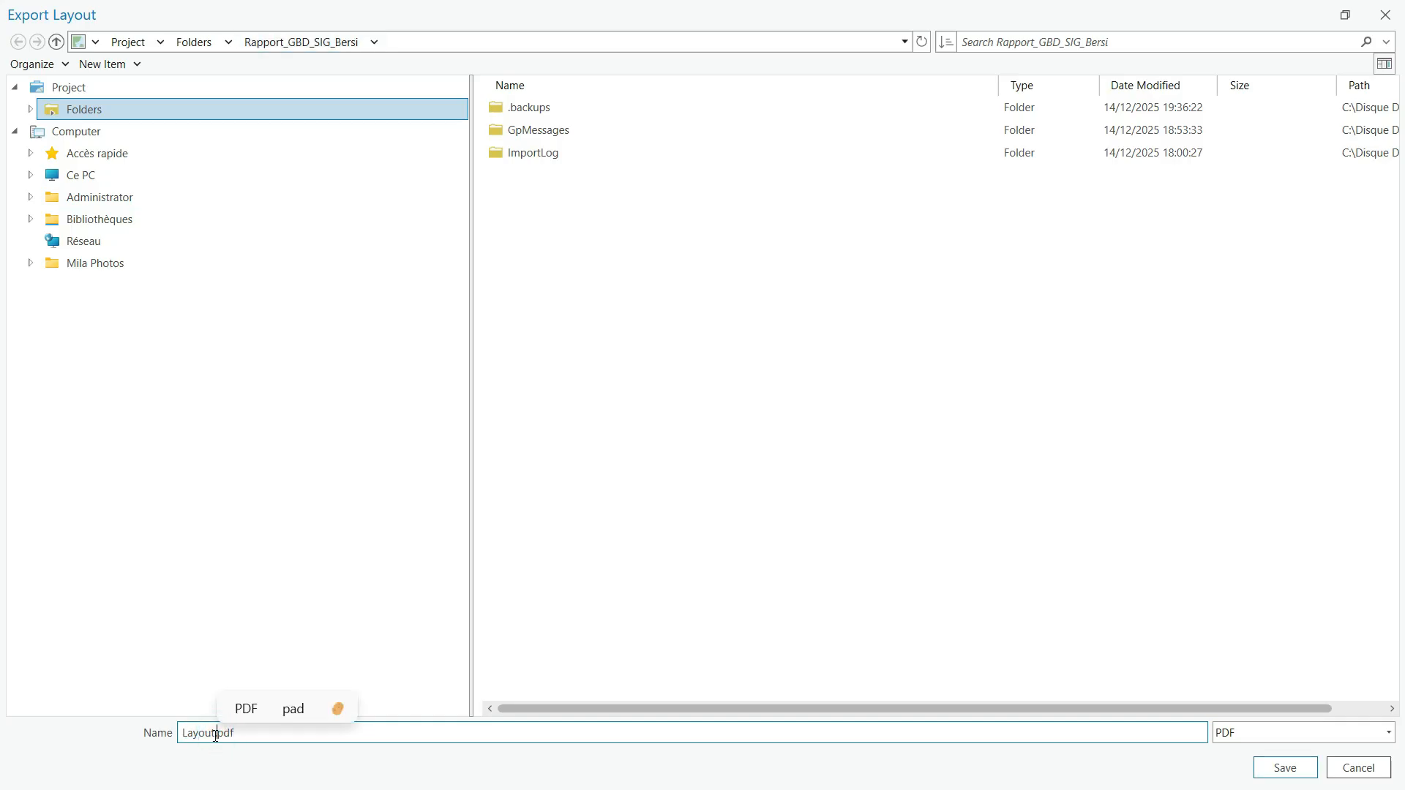
pyautogui.doubleClick(216, 733)
pyautogui.write('Rapport')
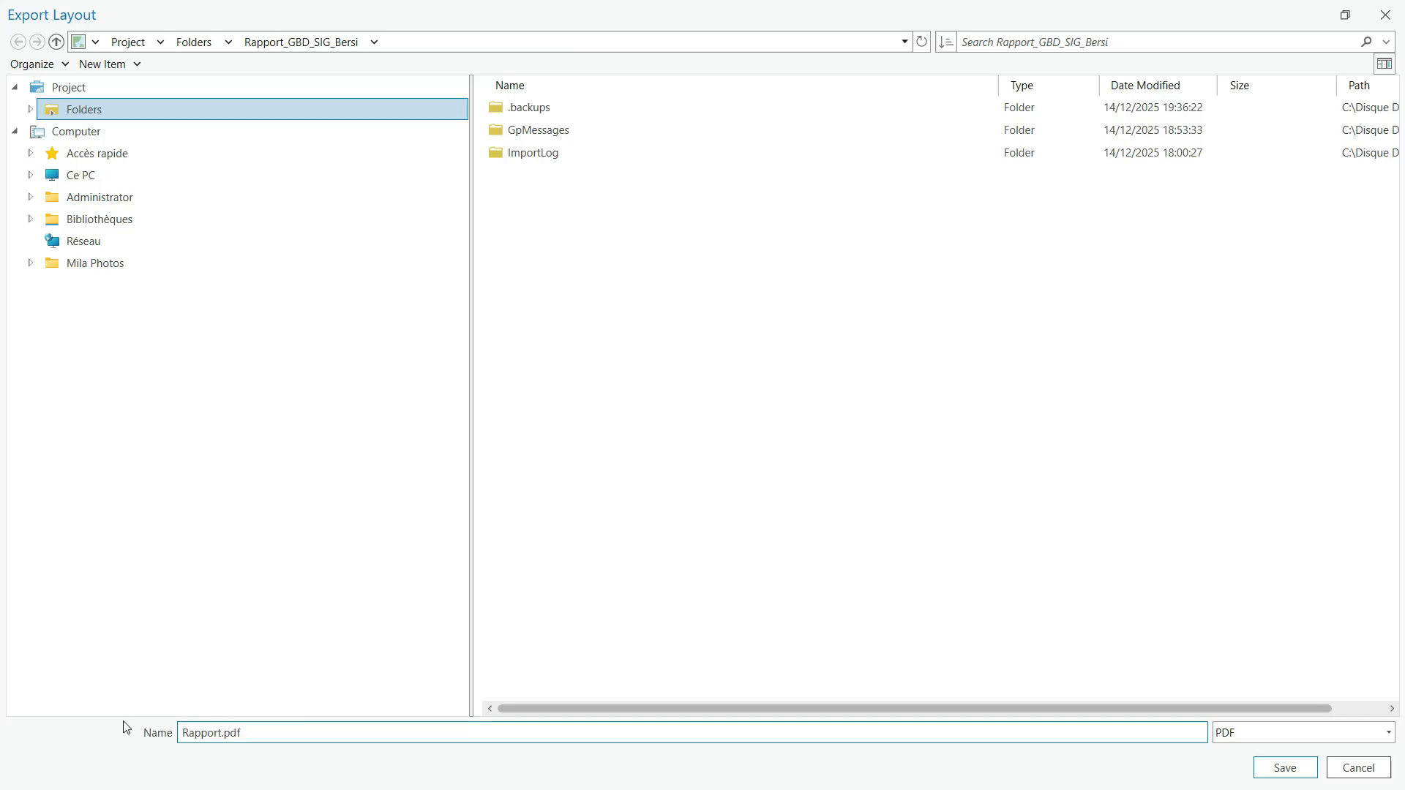
pyautogui.write('_G')
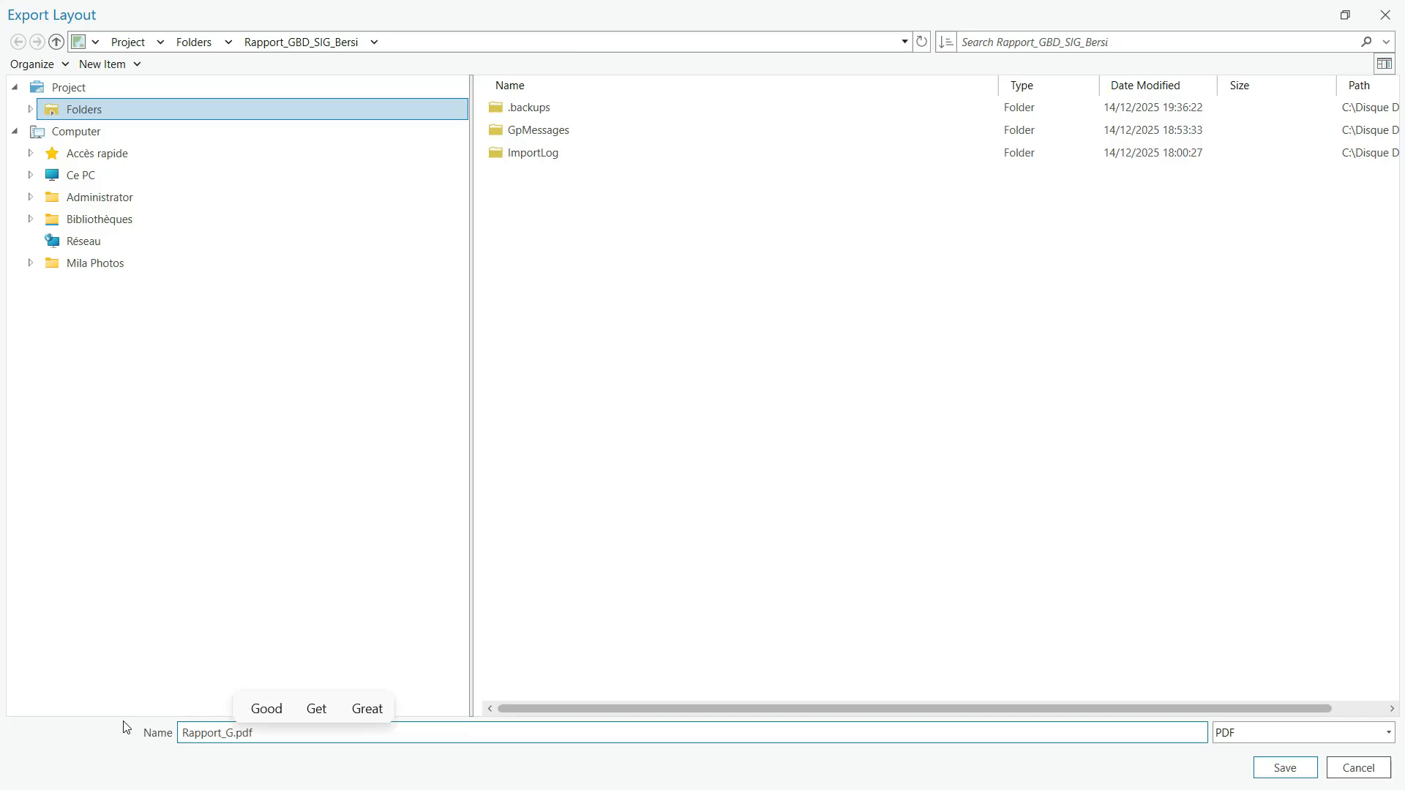
pyautogui.write('BD_')
pyautogui.write('SIG')
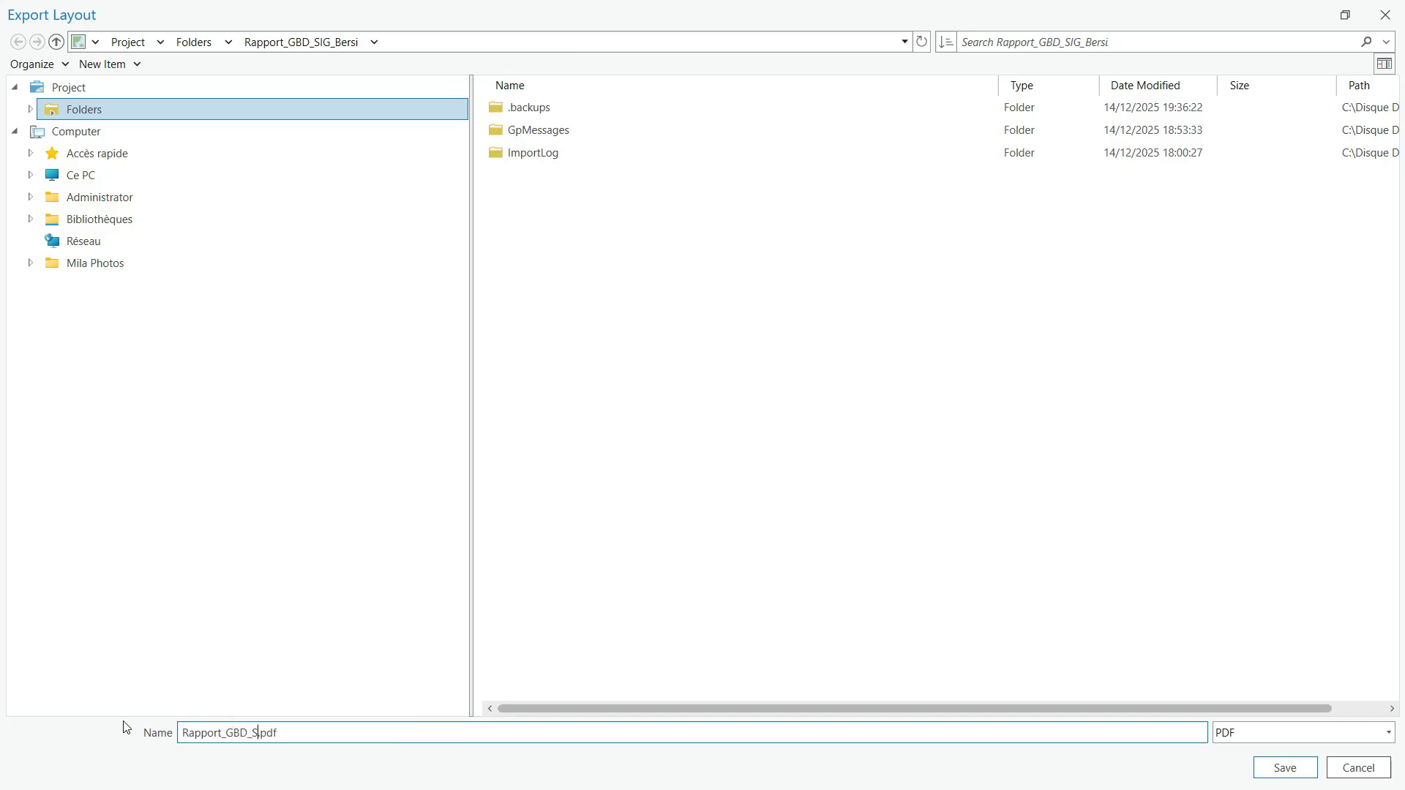
pyautogui.write('_')
pyautogui.write('Bers')
pyautogui.write('i')
pyautogui.write('_')
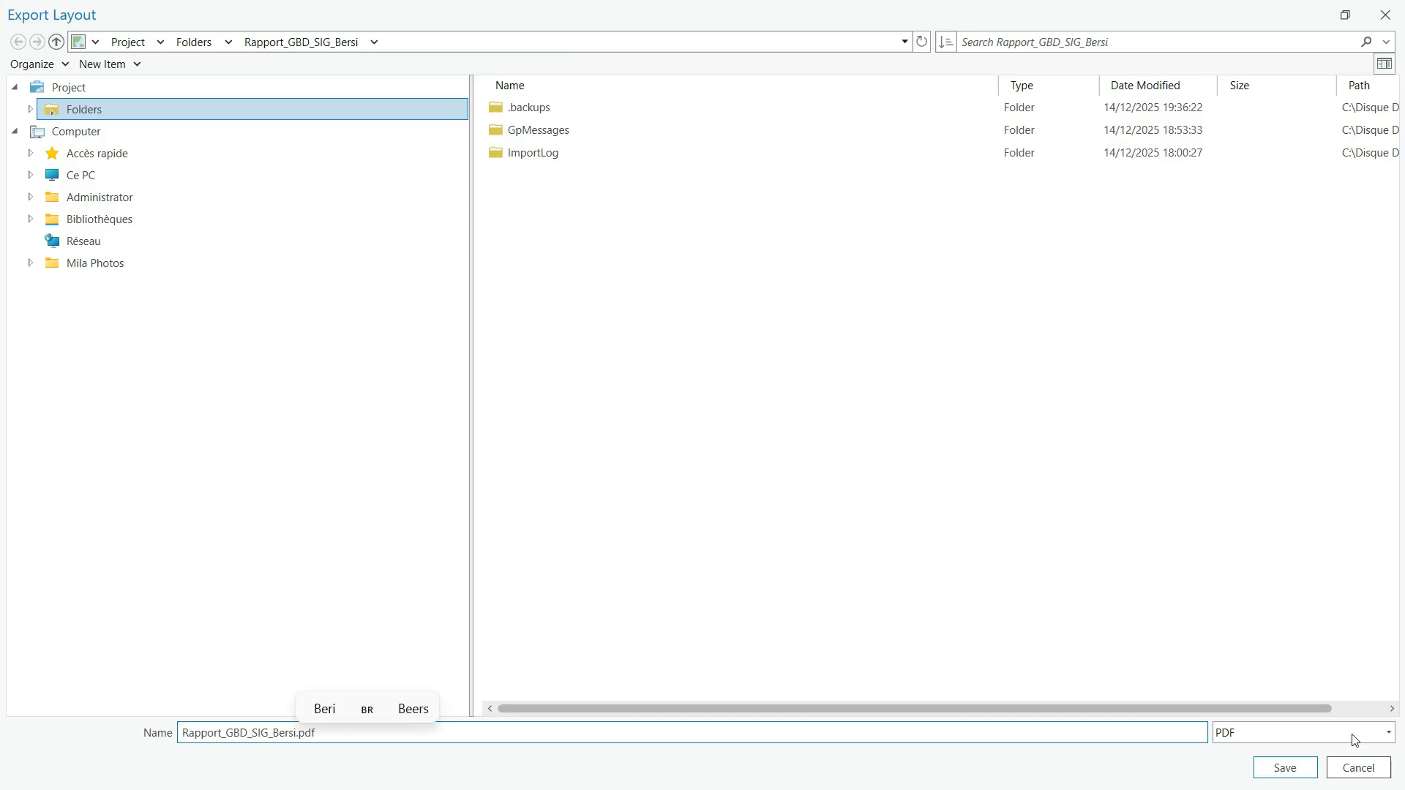
pyautogui.click(1284, 767)
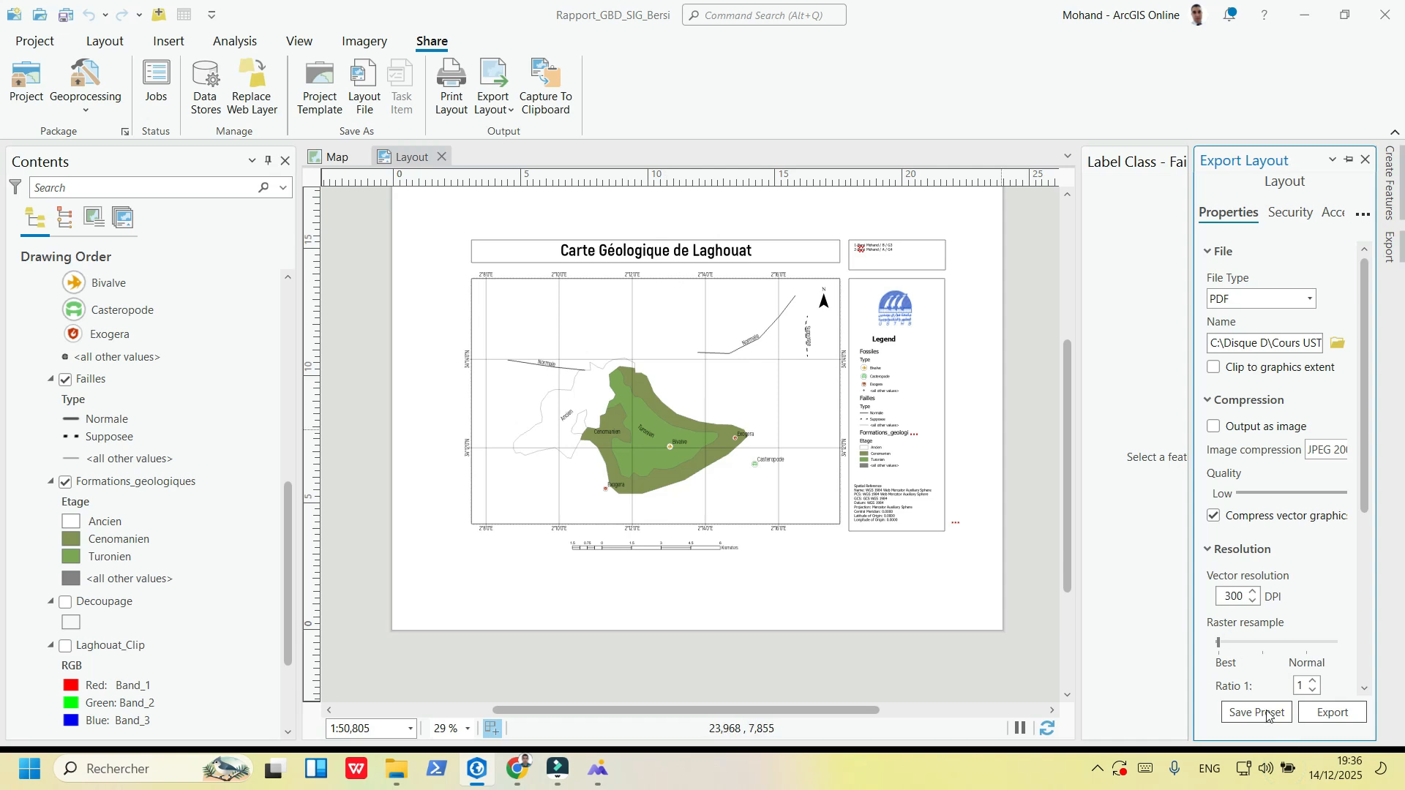
pyautogui.click(1330, 713)
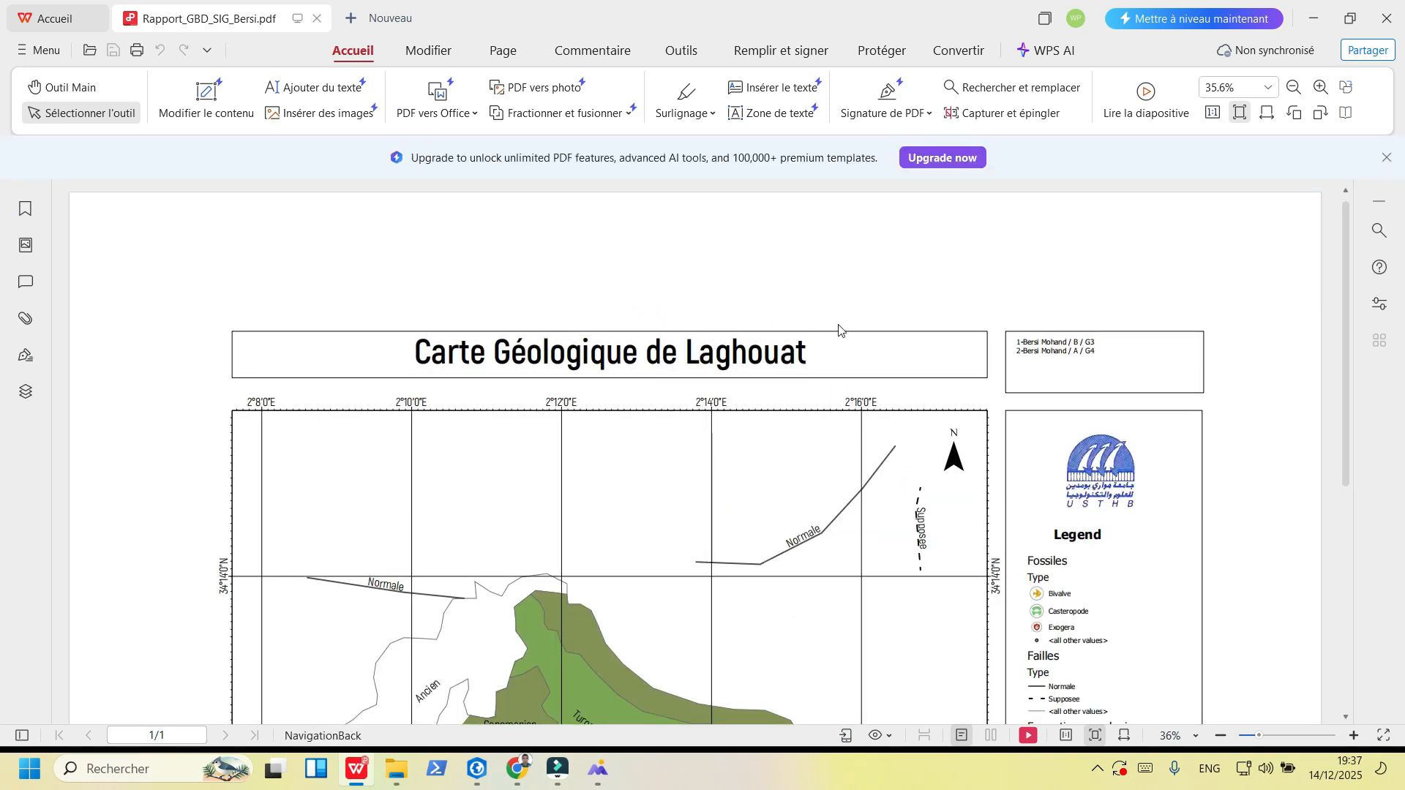
pyautogui.scroll(-3, 713, 403)
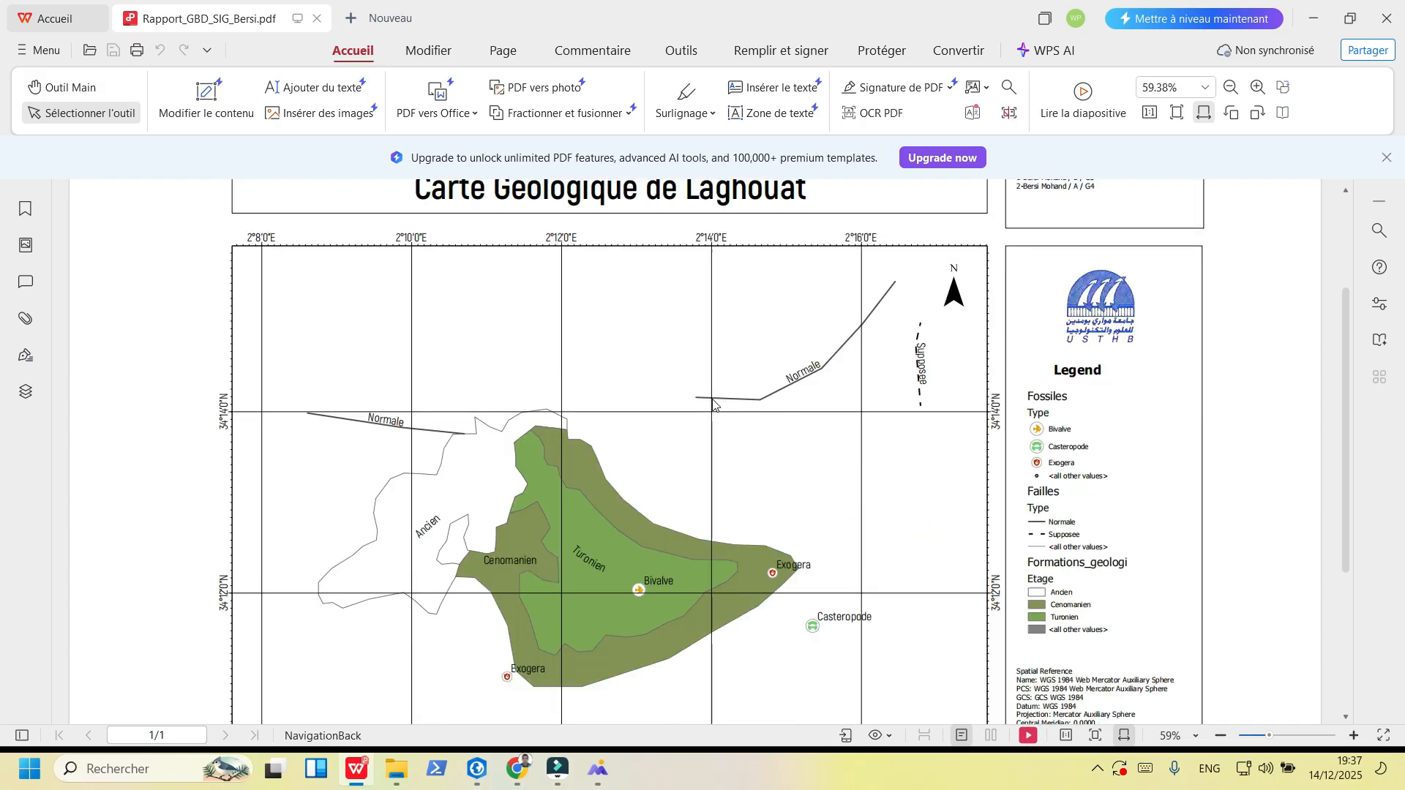
pyautogui.scroll(2, 755, 417)
pyautogui.scroll(-1, 755, 417)
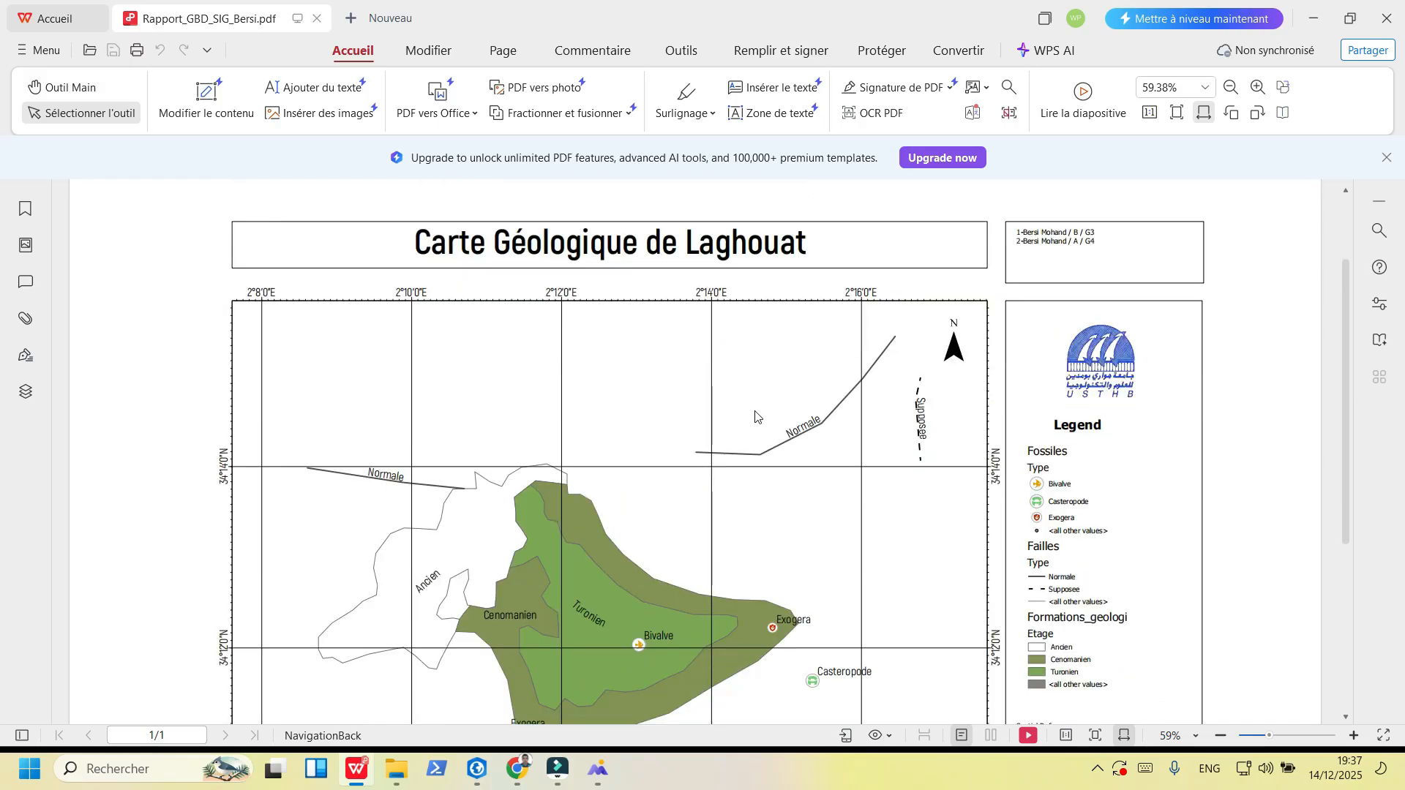
pyautogui.scroll(-6, 756, 416)
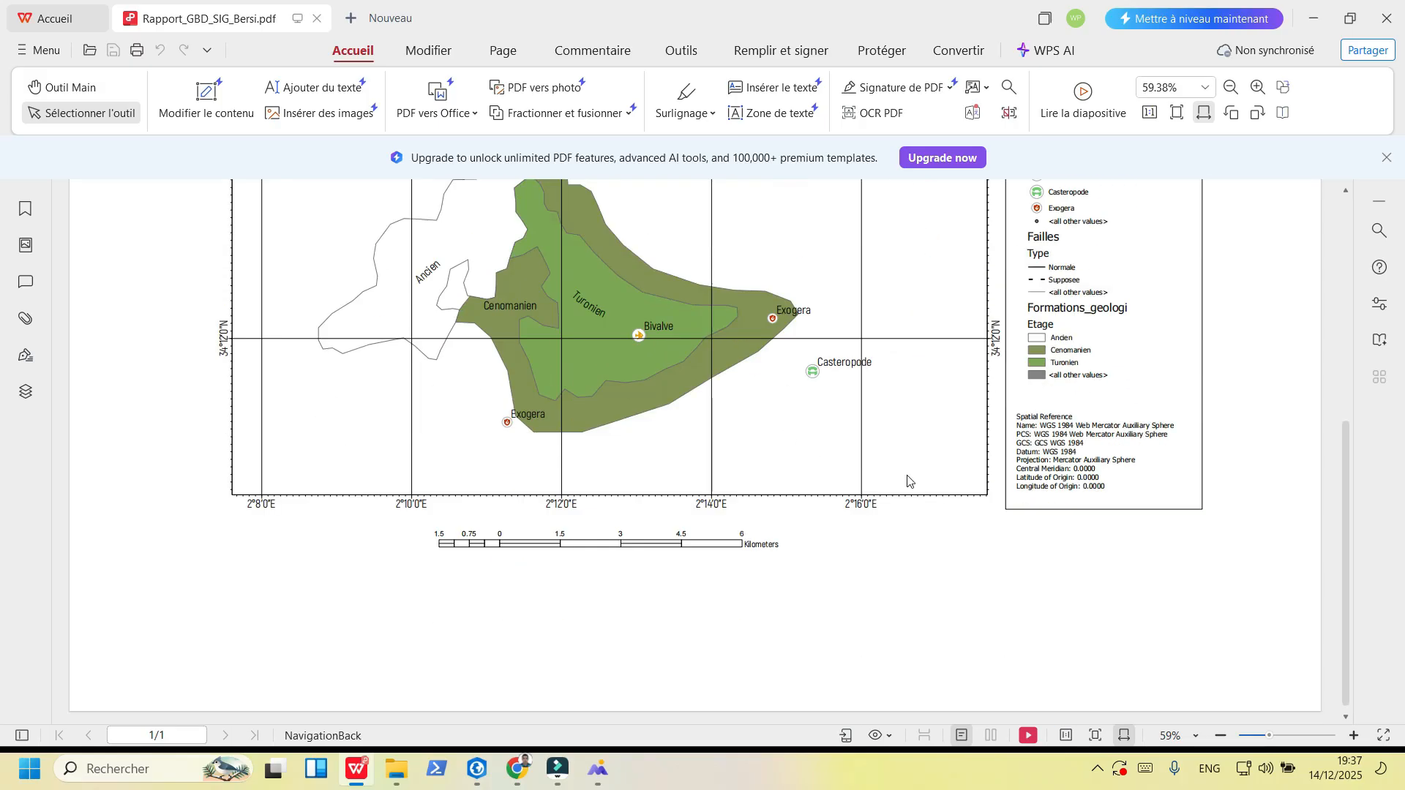
pyautogui.scroll(3, 1006, 480)
pyautogui.scroll(2, 1010, 481)
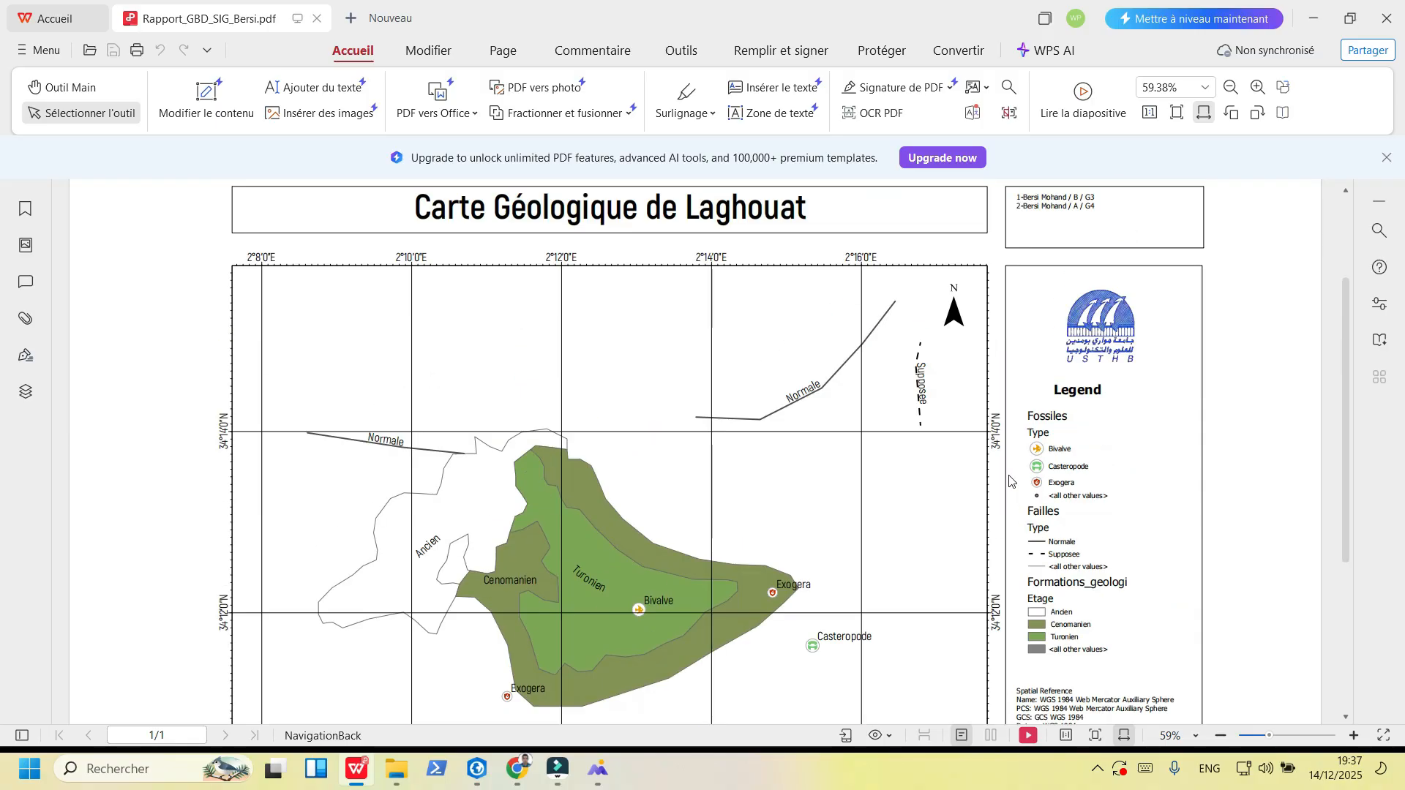
pyautogui.scroll(-1, 939, 478)
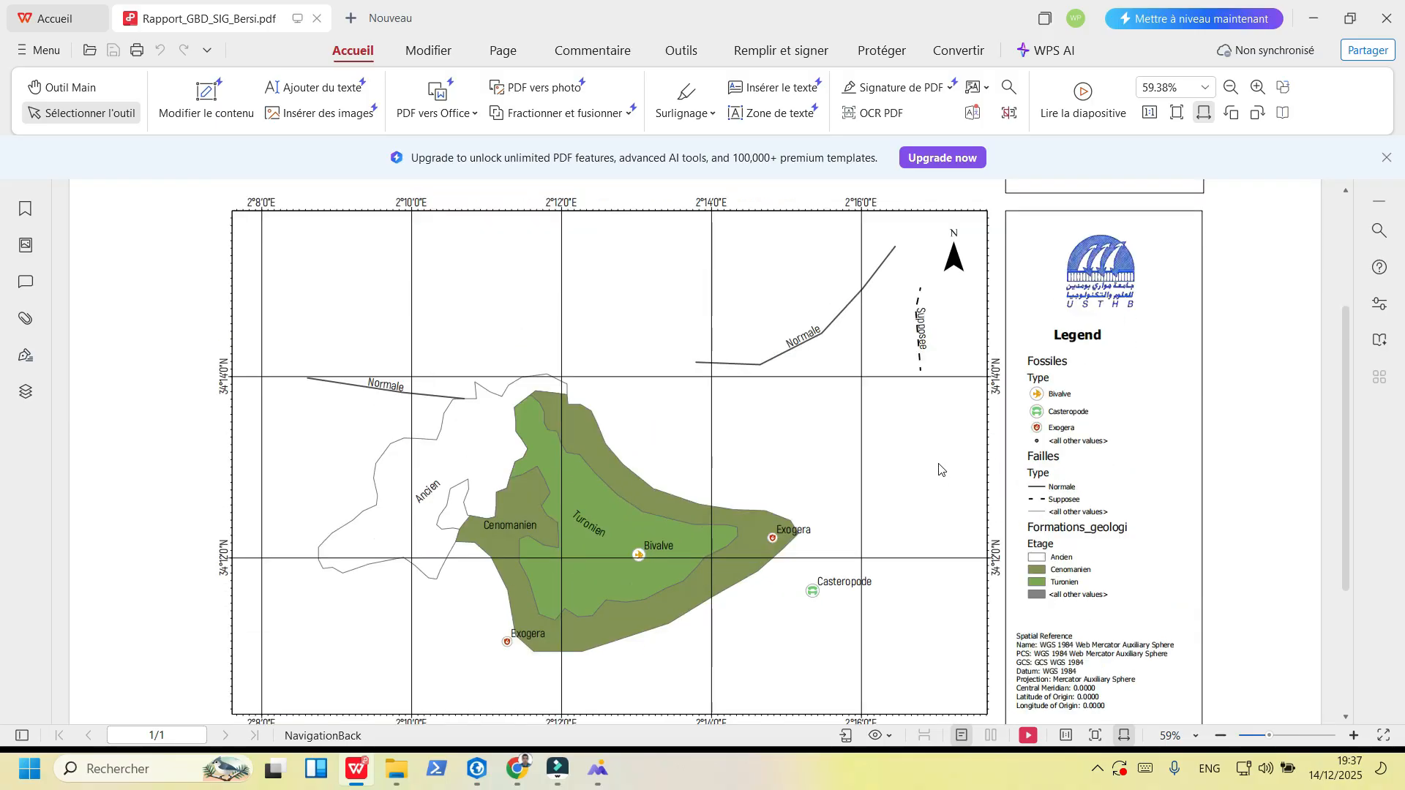
pyautogui.scroll(-2, 781, 372)
pyautogui.scroll(3, 805, 439)
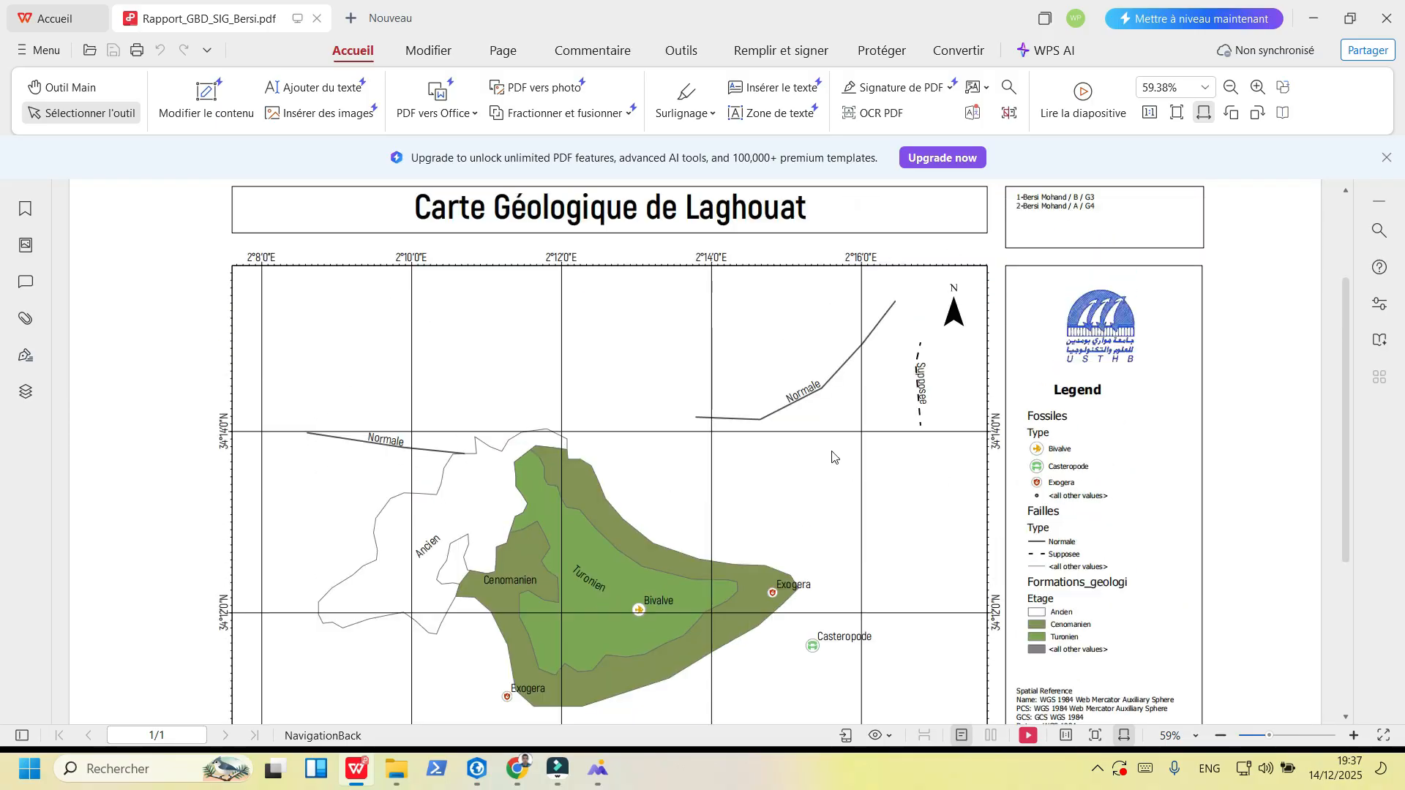
pyautogui.scroll(4, 812, 450)
pyautogui.scroll(-8, 804, 448)
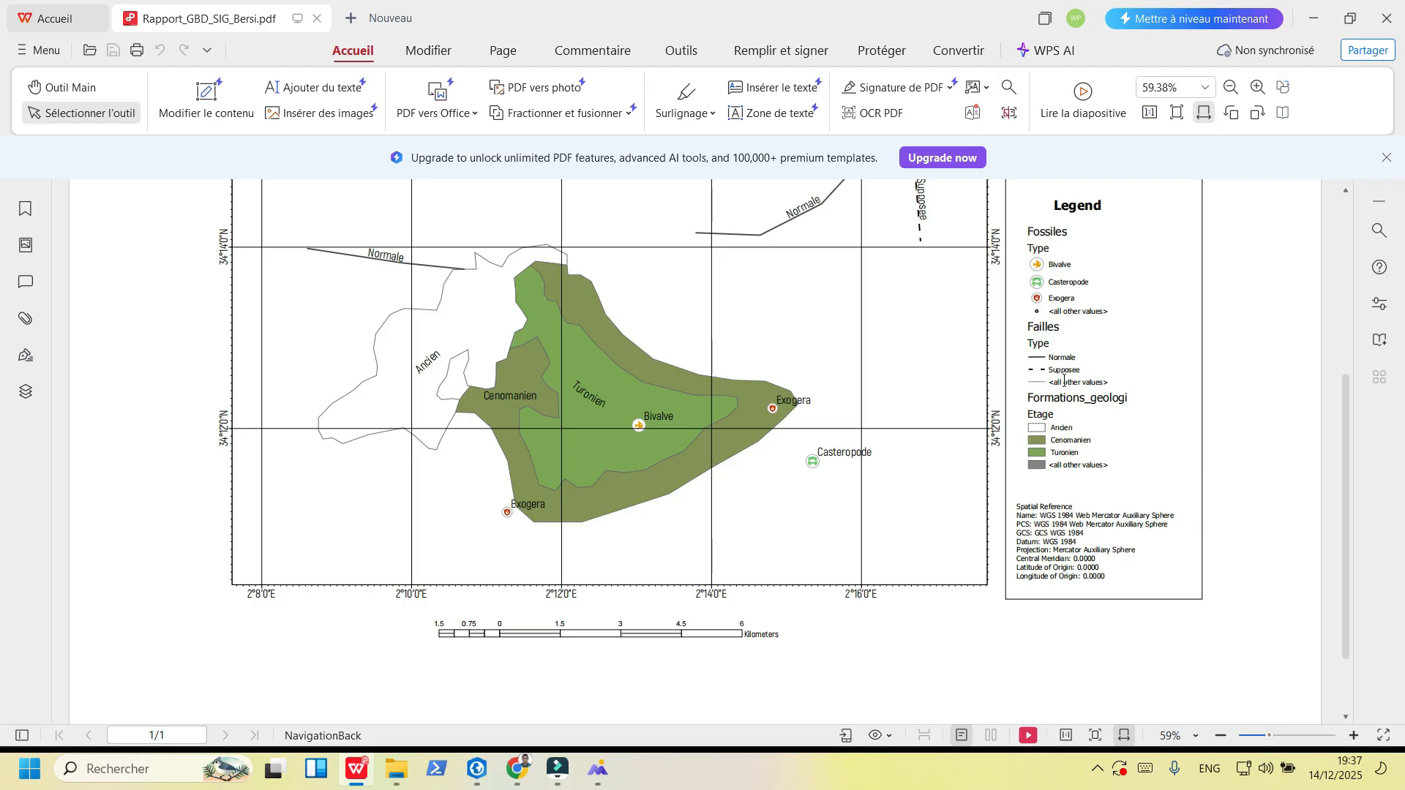
pyautogui.scroll(2, 1031, 451)
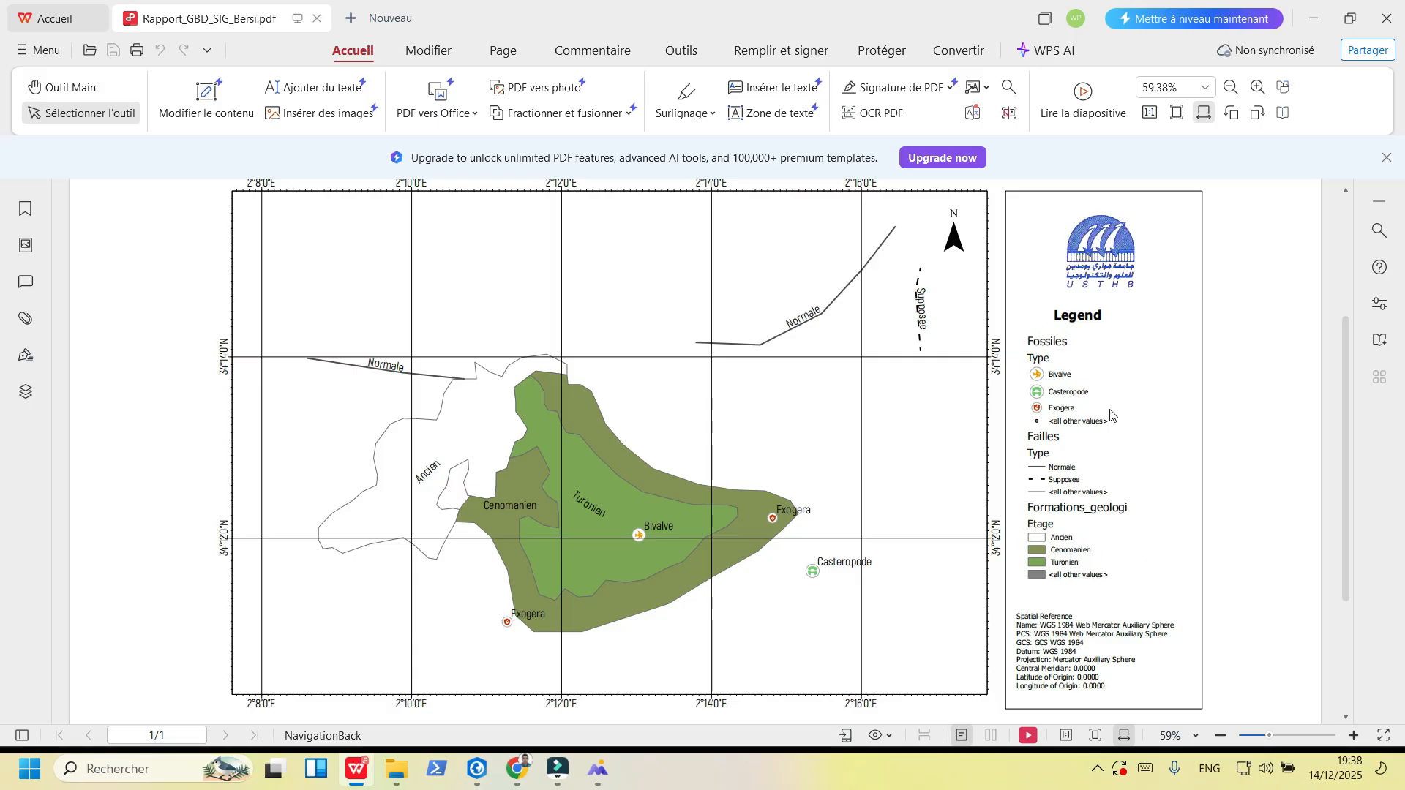
pyautogui.scroll(-4, 439, 255)
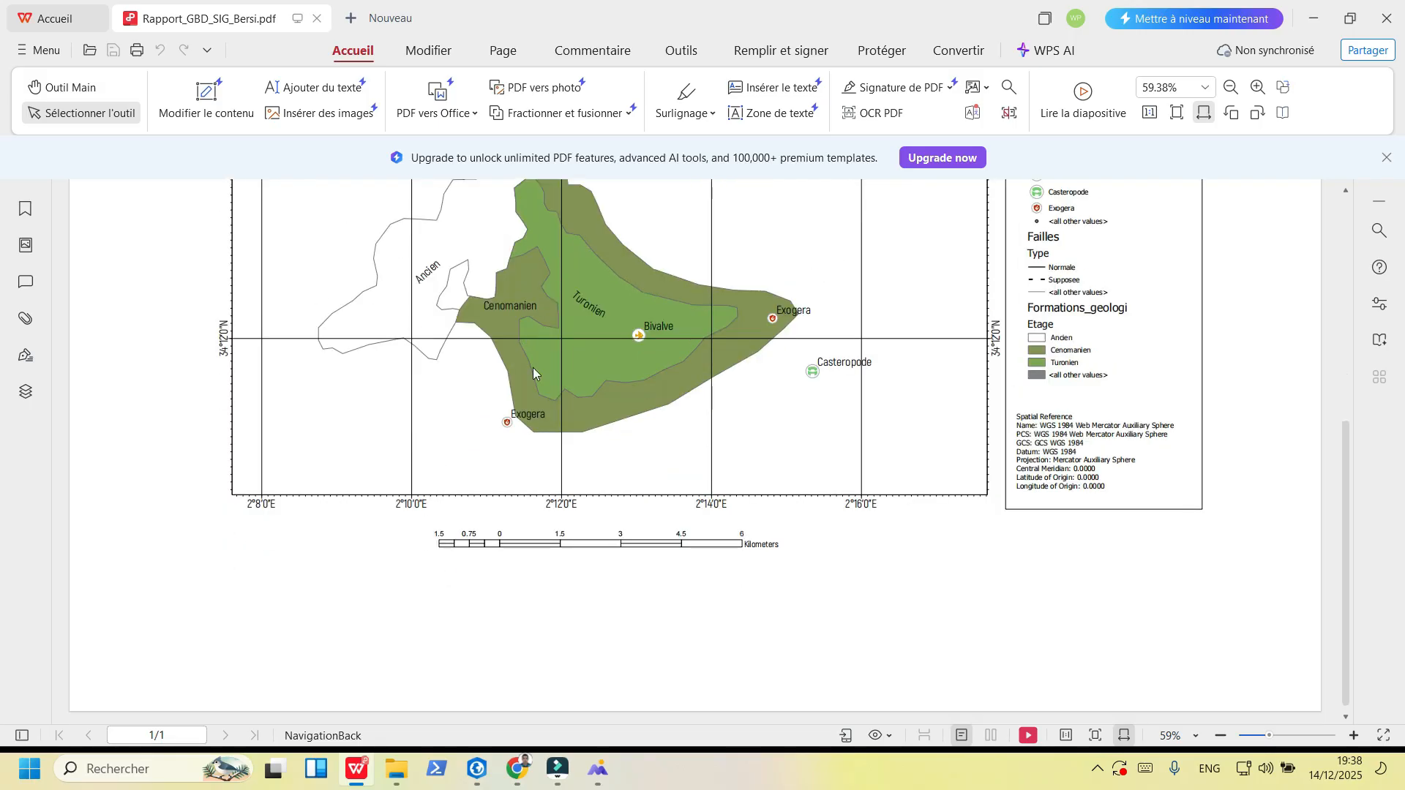
pyautogui.scroll(8, 424, 411)
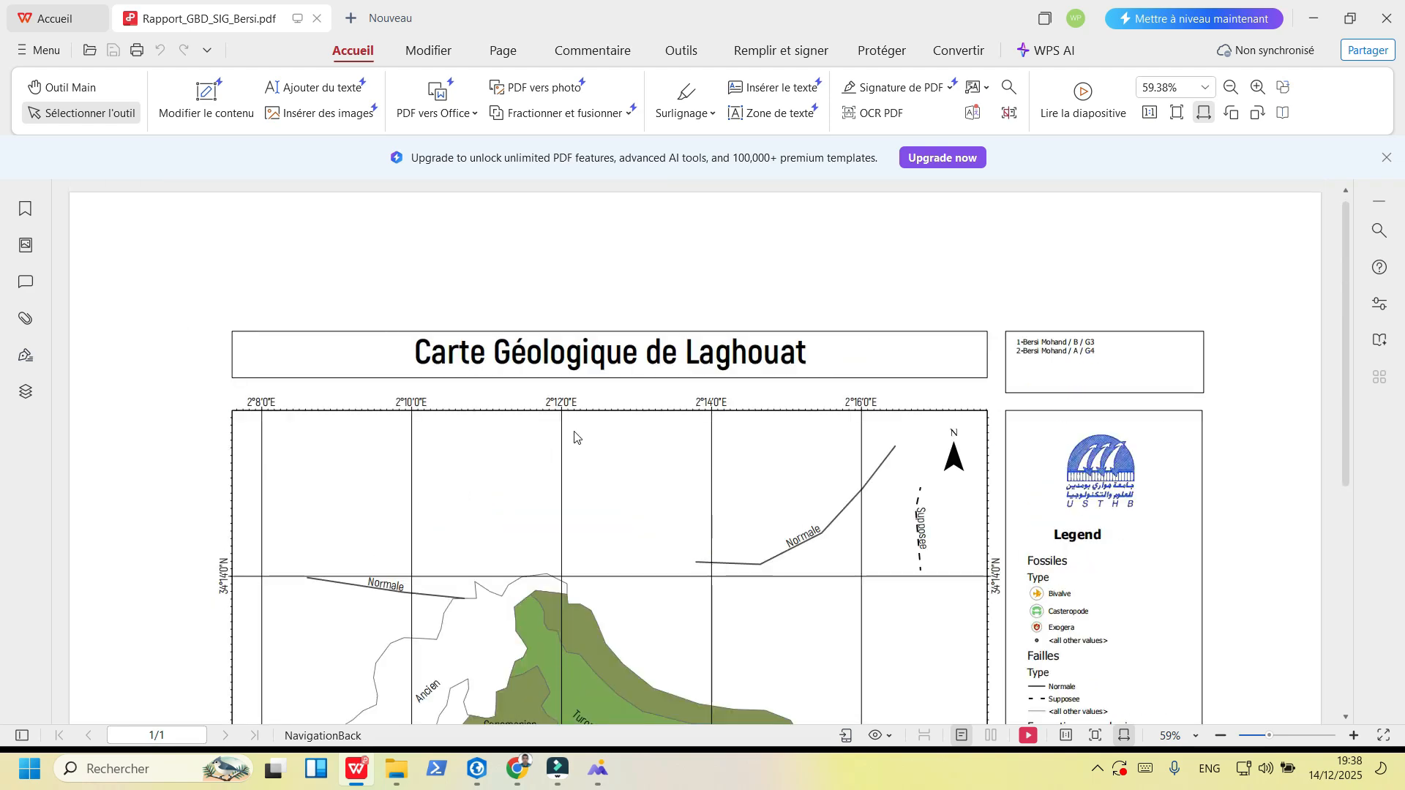
pyautogui.scroll(-3, 907, 481)
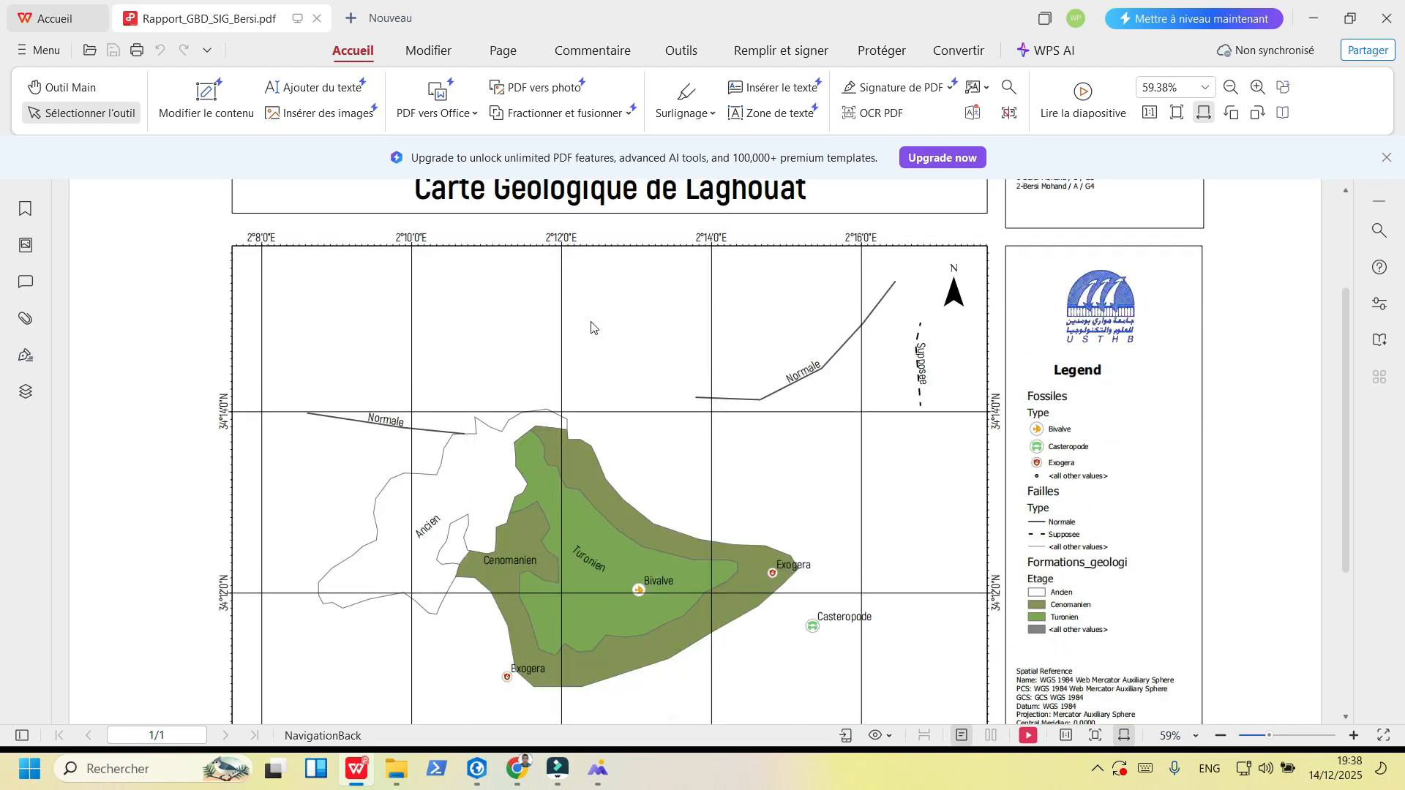
pyautogui.scroll(3, 613, 328)
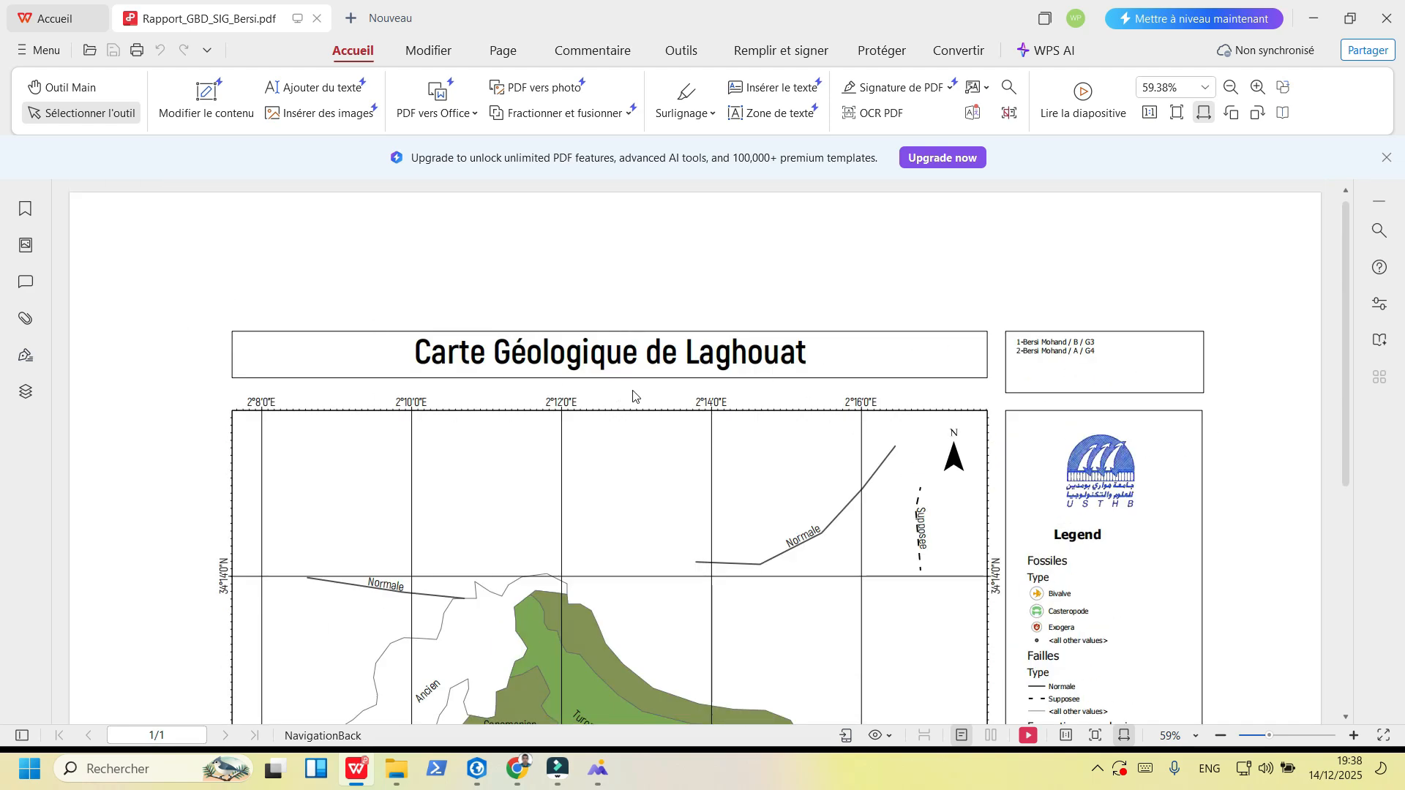
pyautogui.scroll(-4, 583, 464)
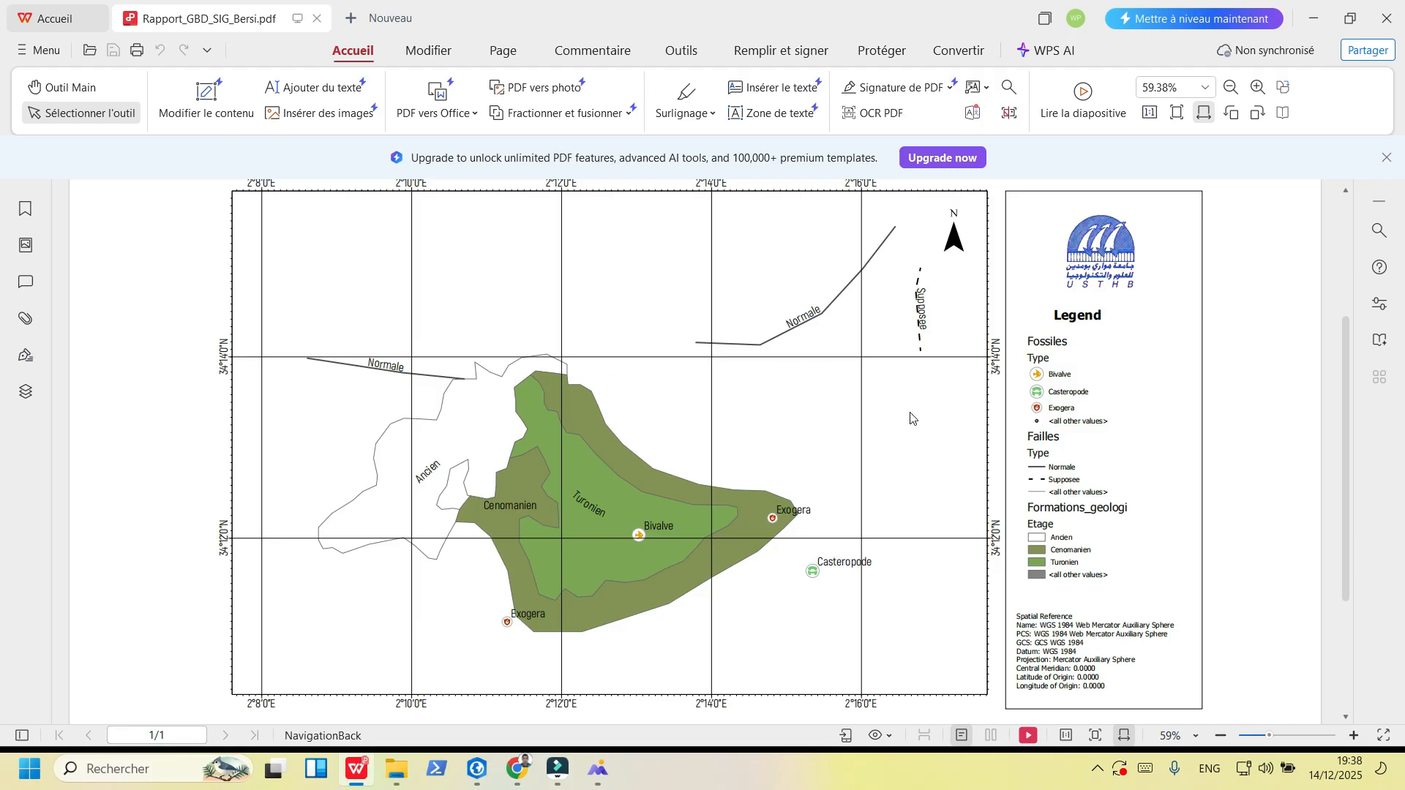
pyautogui.scroll(1, 684, 373)
pyautogui.scroll(2, 684, 259)
pyautogui.scroll(-3, 732, 456)
pyautogui.scroll(-3, 732, 457)
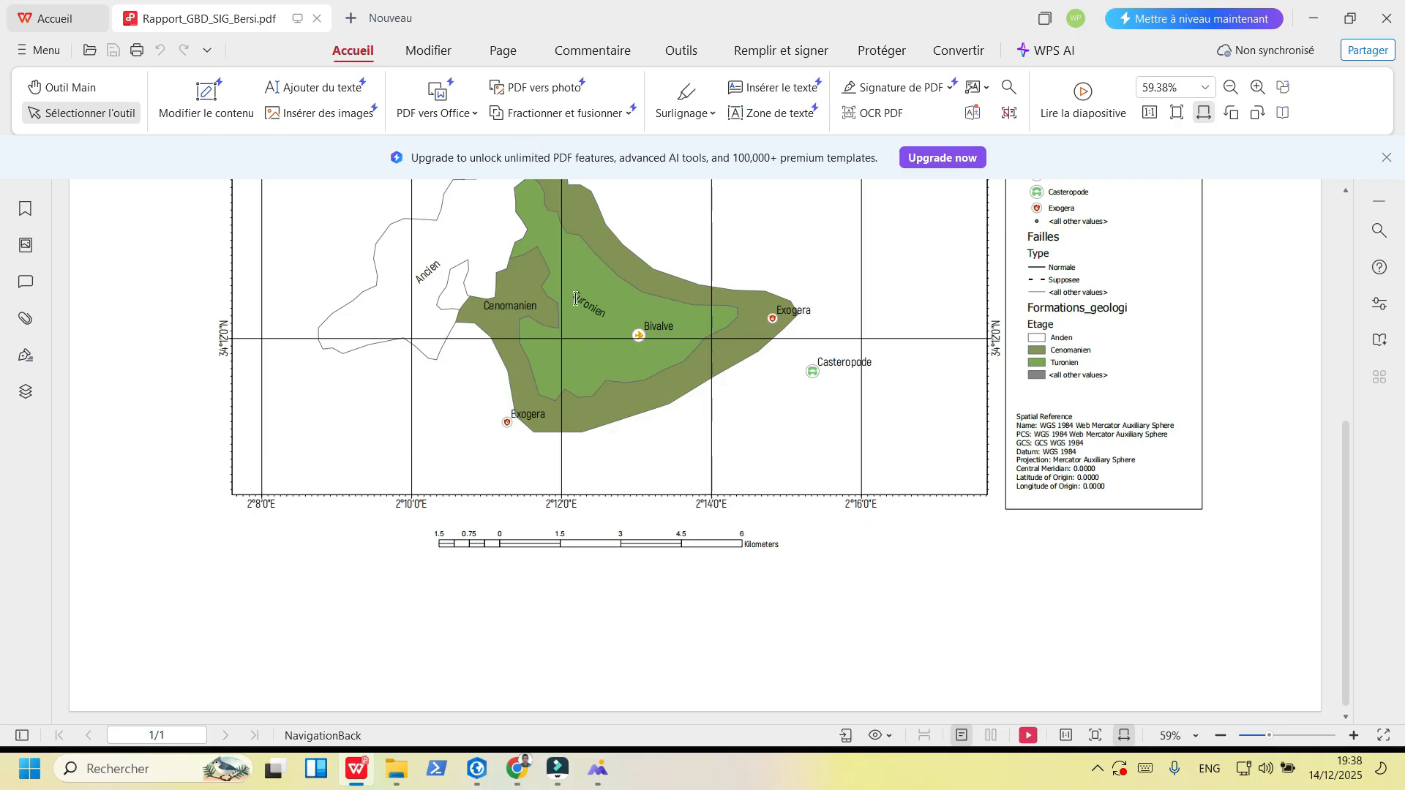
pyautogui.hotkey('alt', 'Tab')
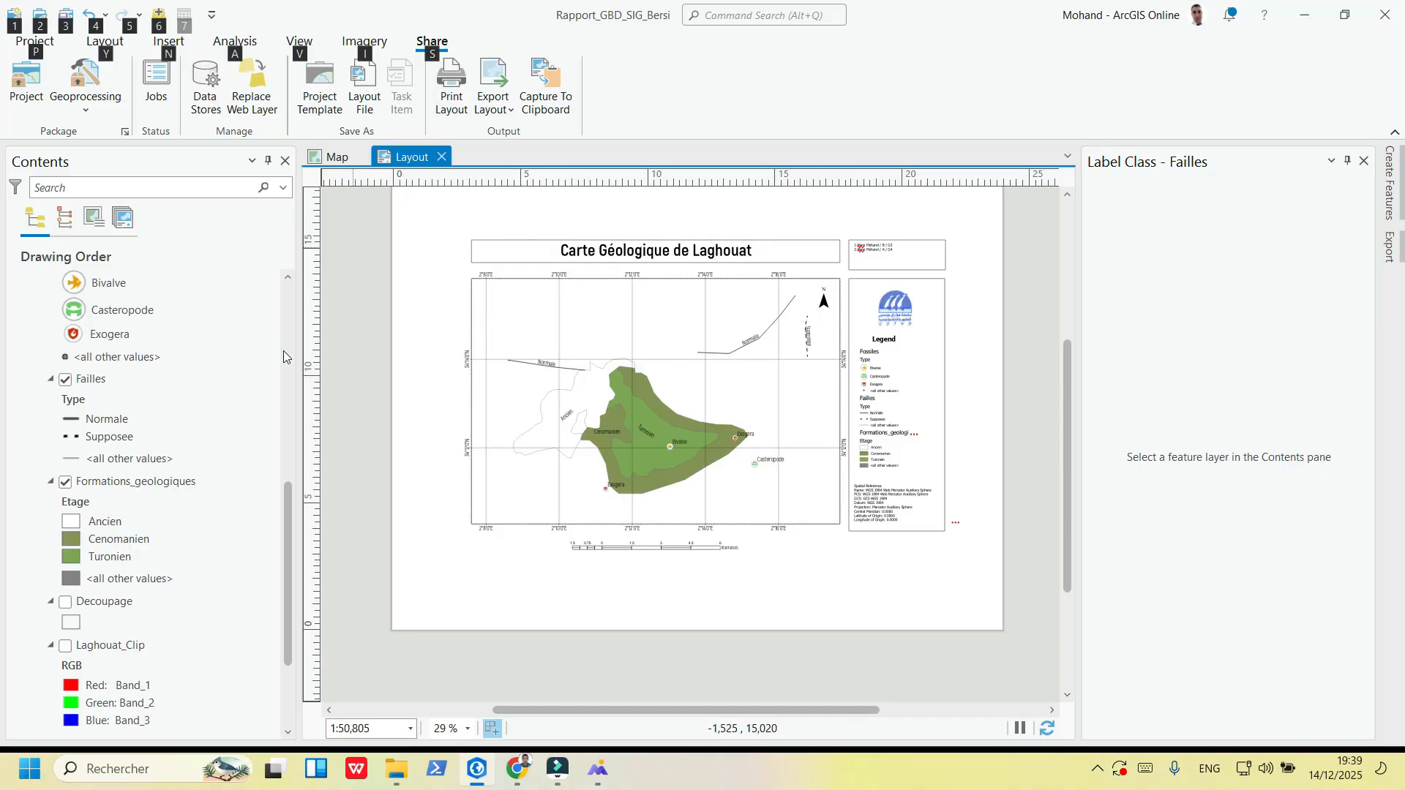
# - Switch from the layout back to the Laghouat map and start packaging the whole project
pyautogui.click(444, 44)
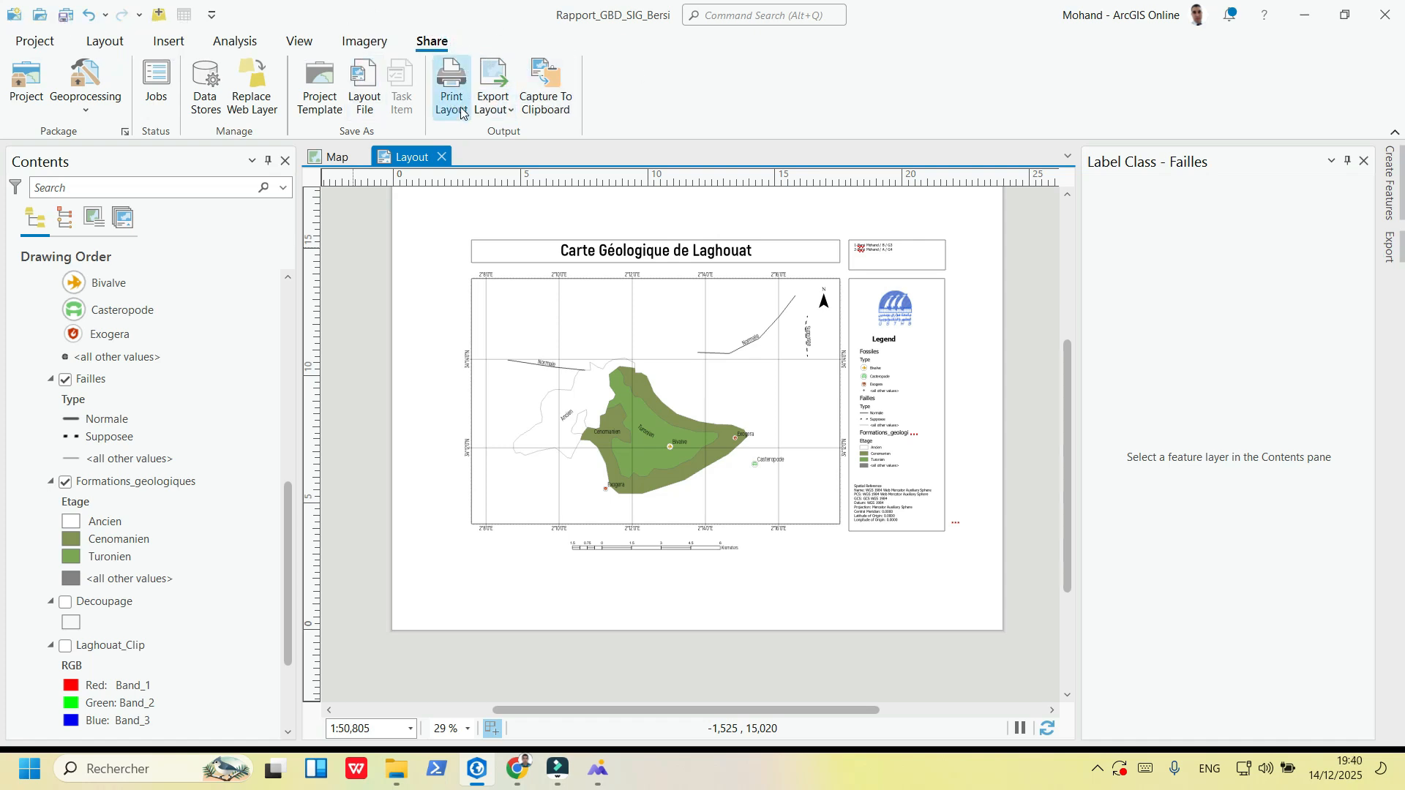
pyautogui.click(338, 156)
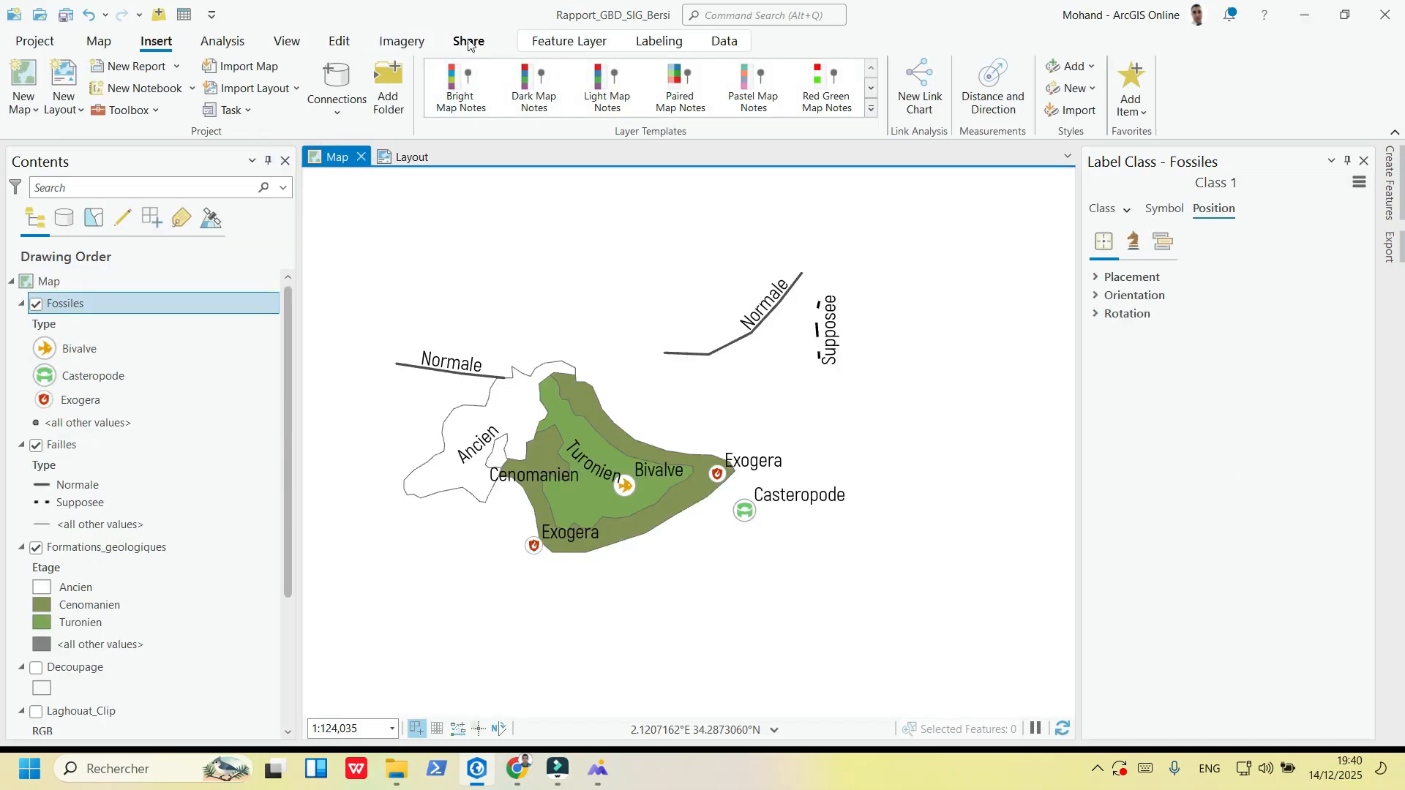
pyautogui.click(469, 41)
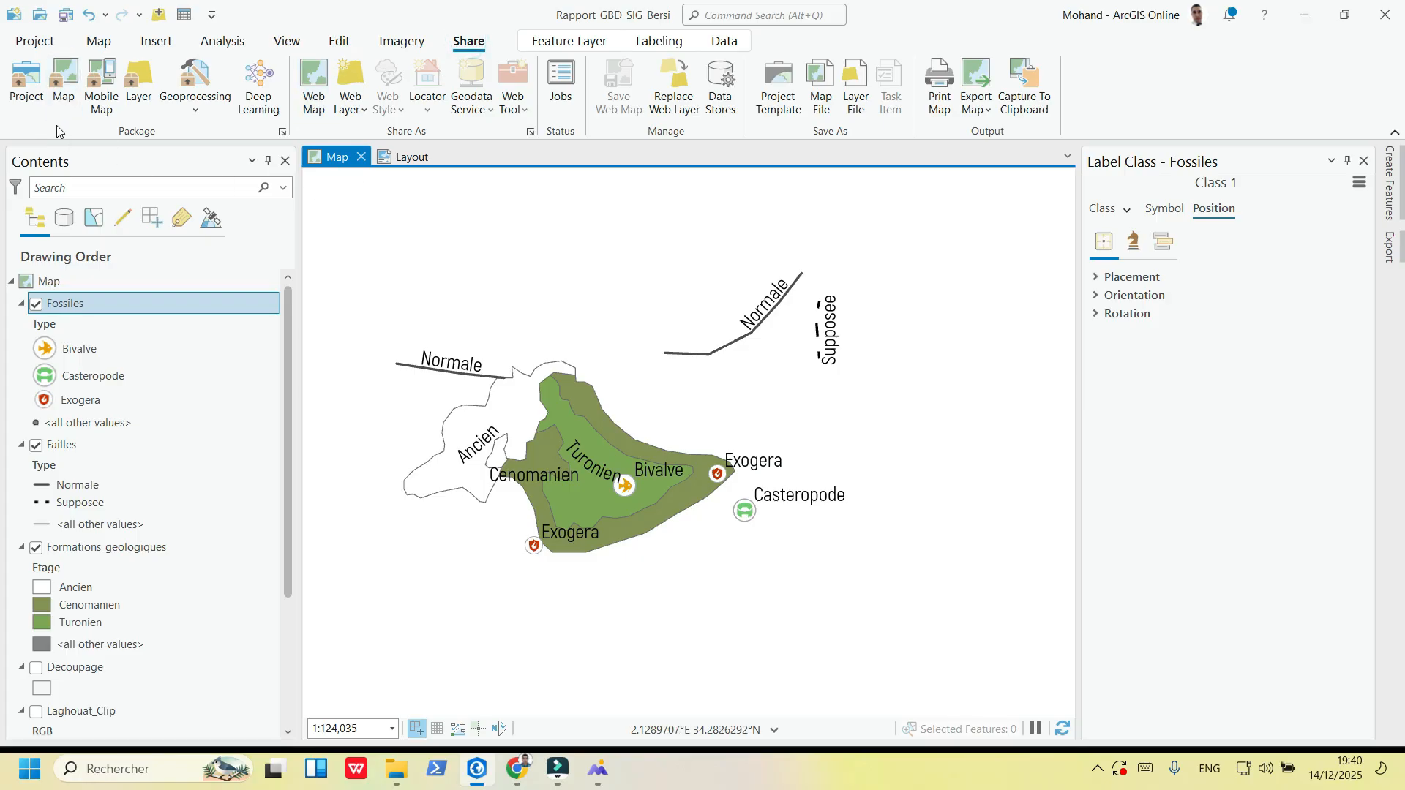
pyautogui.click(30, 93)
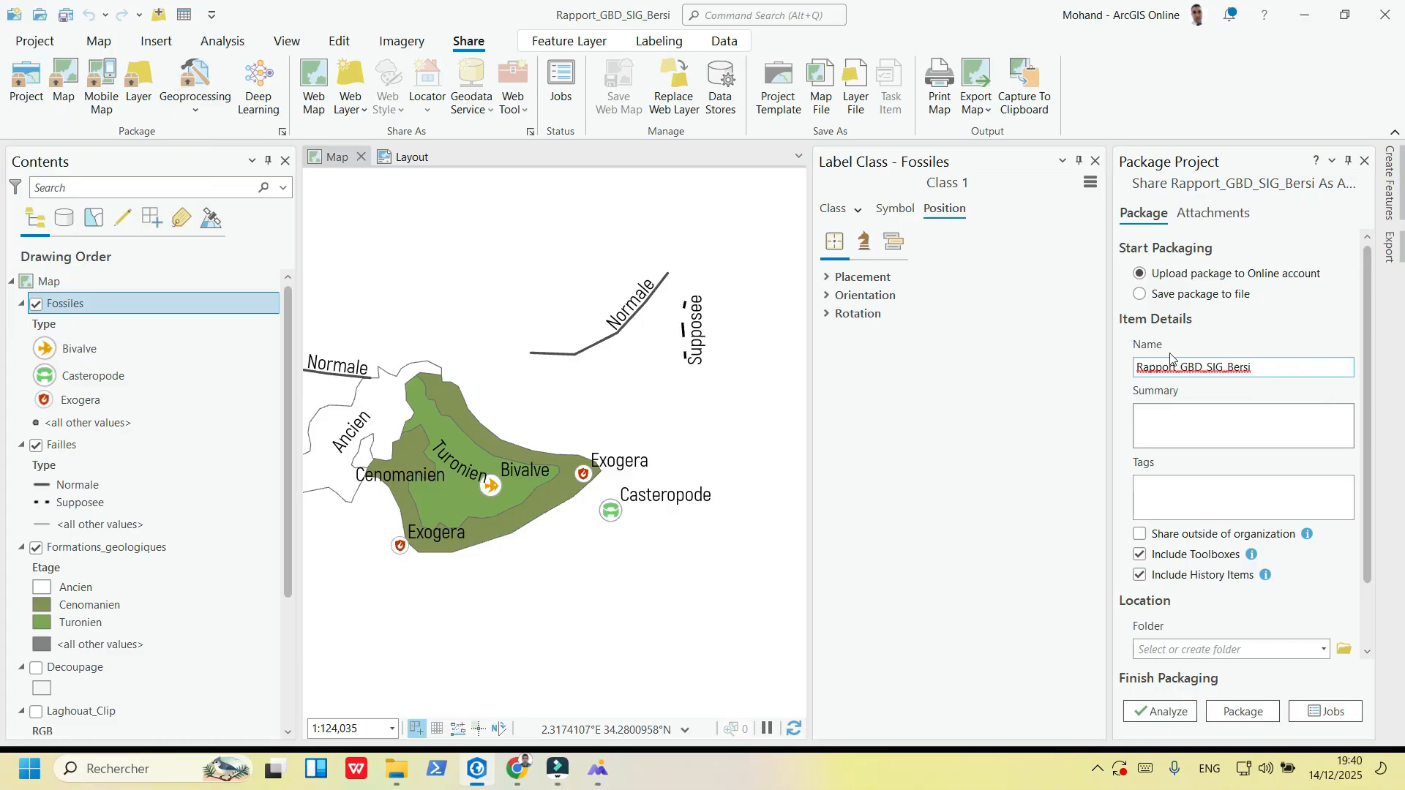
# - Save the package to a file with summary 'Réalisation d'une mini-carte géologique', fixing the accents
pyautogui.click(1174, 295)
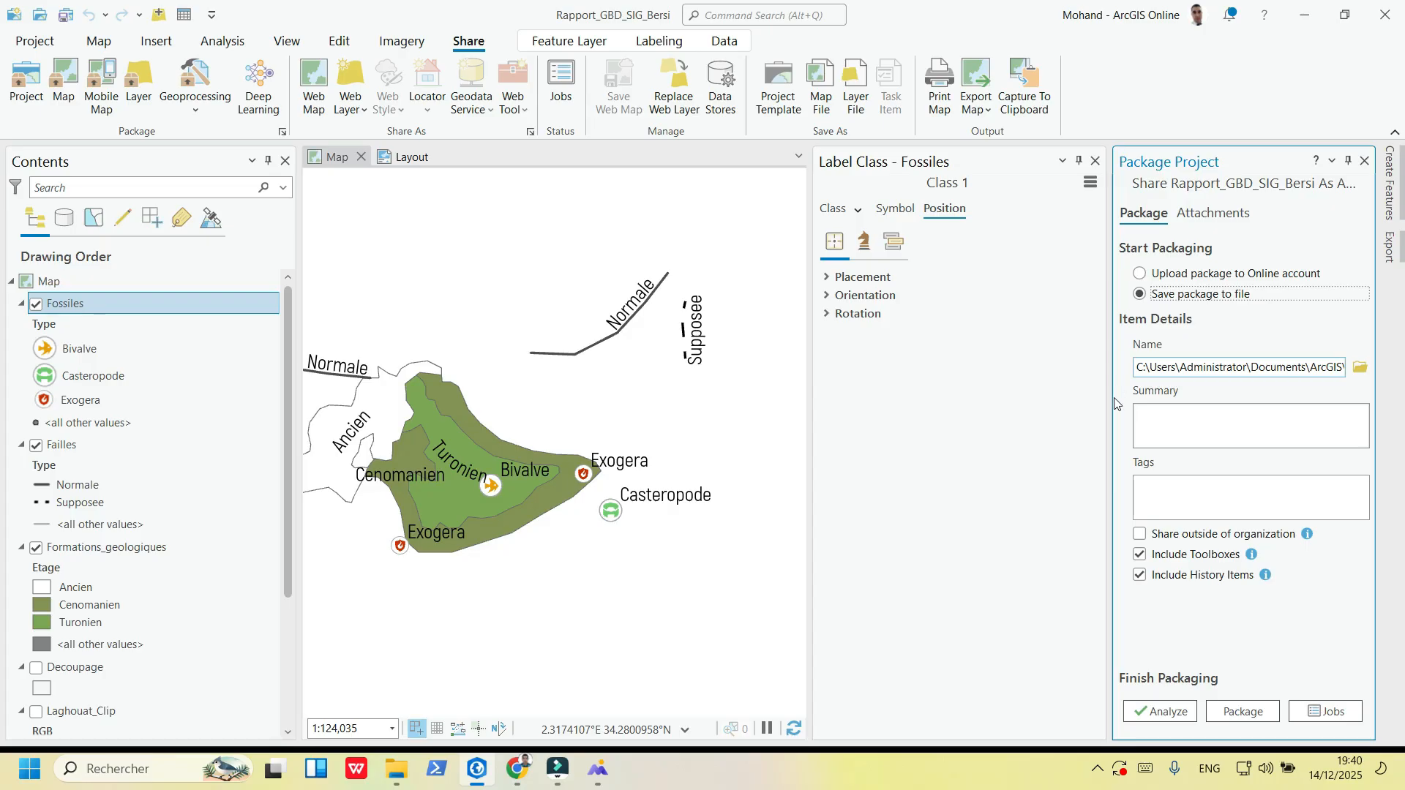
pyautogui.click(1224, 412)
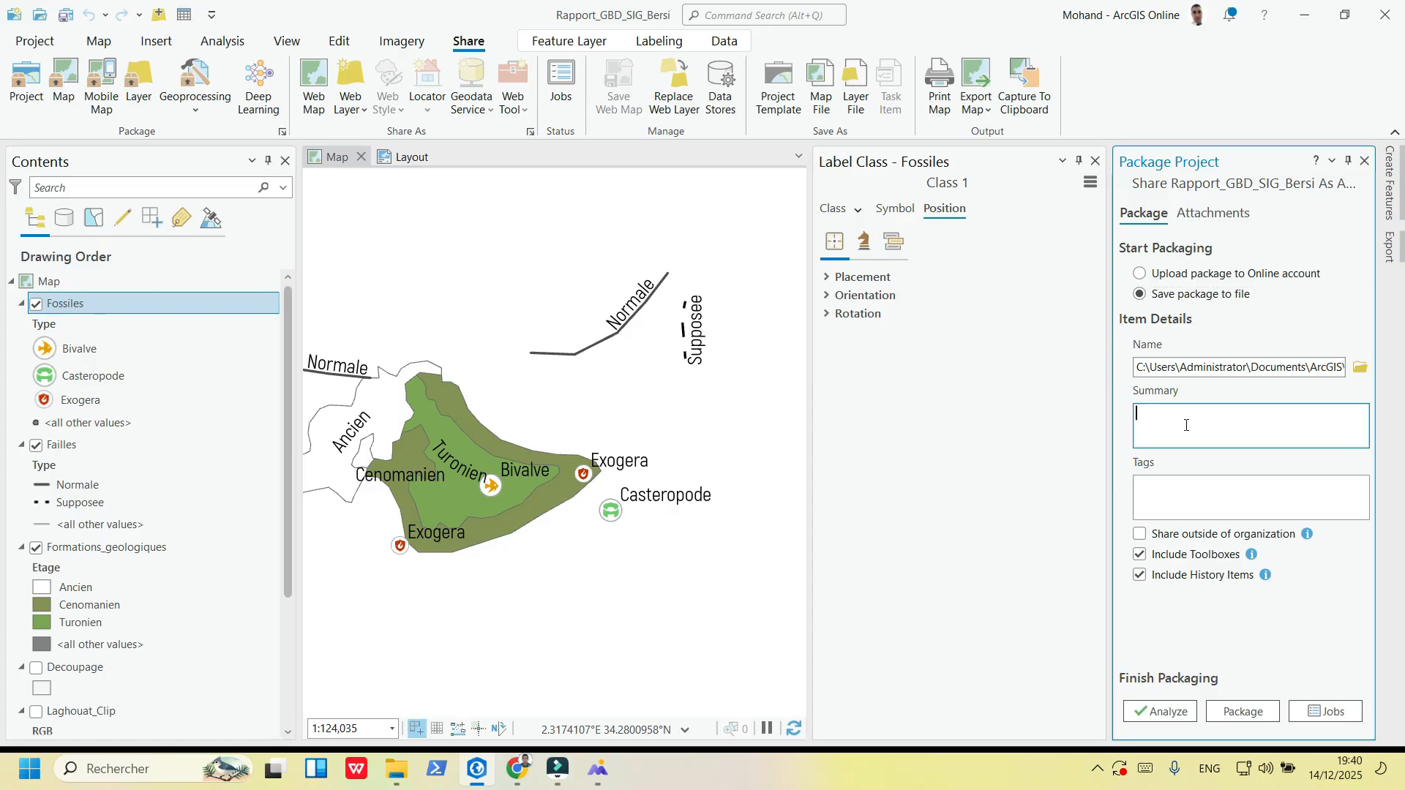
pyautogui.write('Rea')
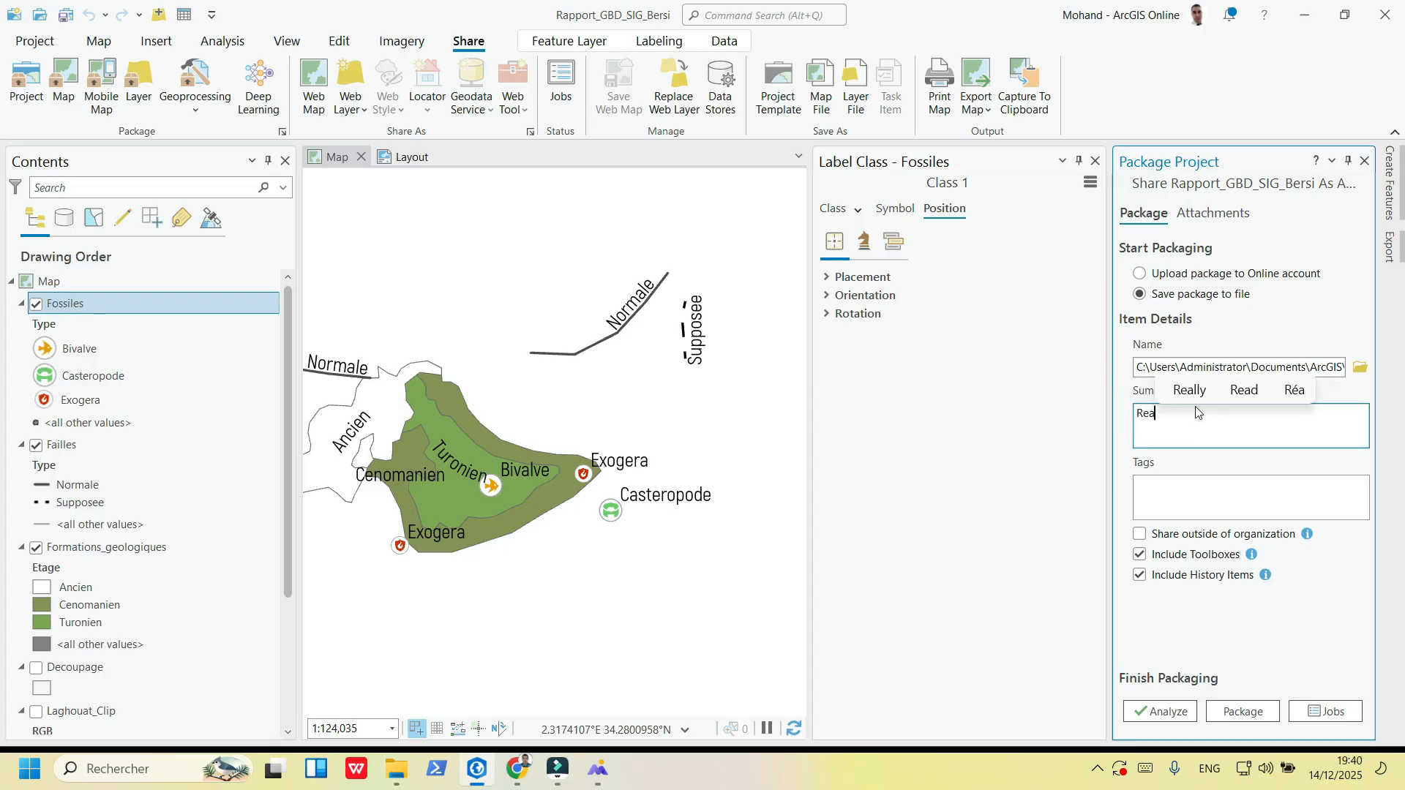
pyautogui.write('lisation ')
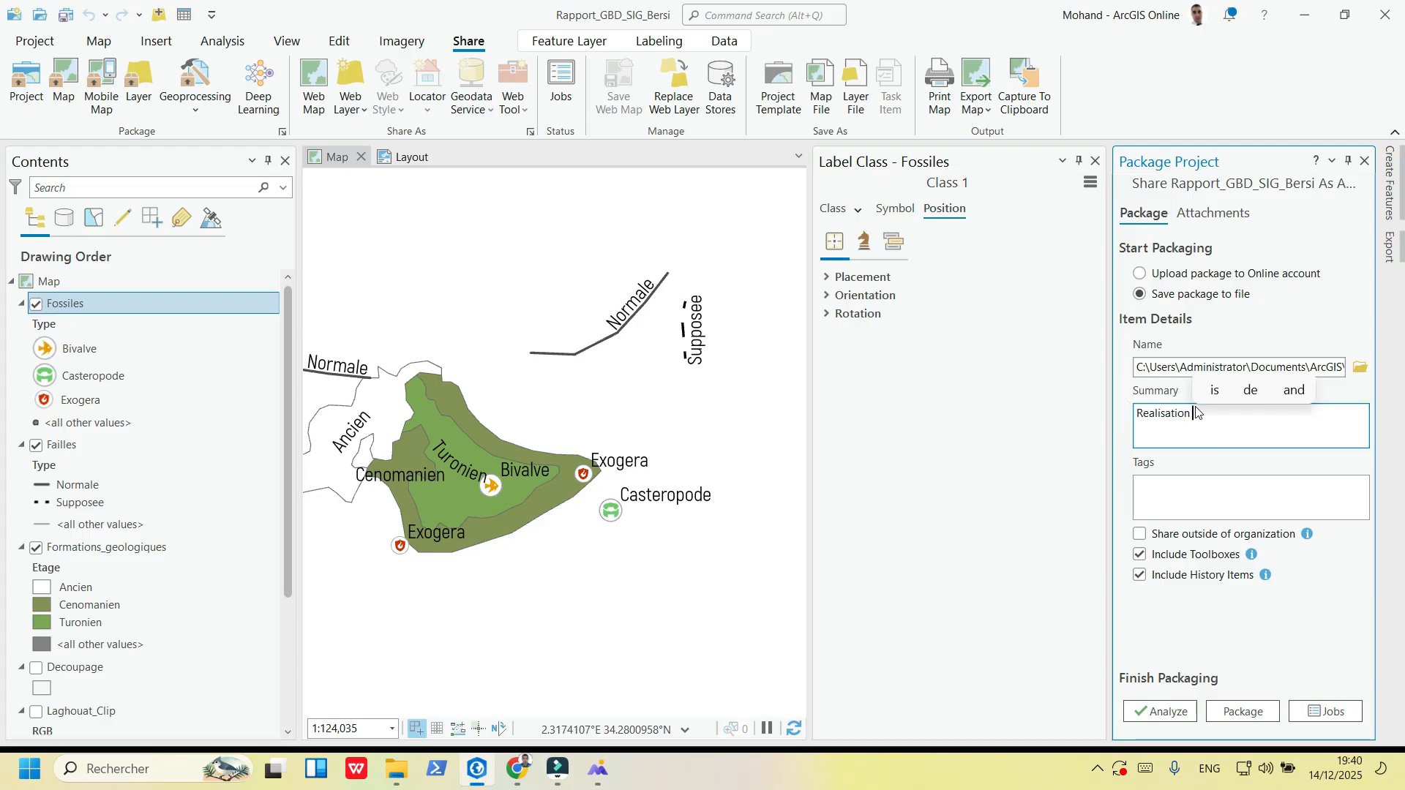
pyautogui.write("d'une mini-carte geologi")
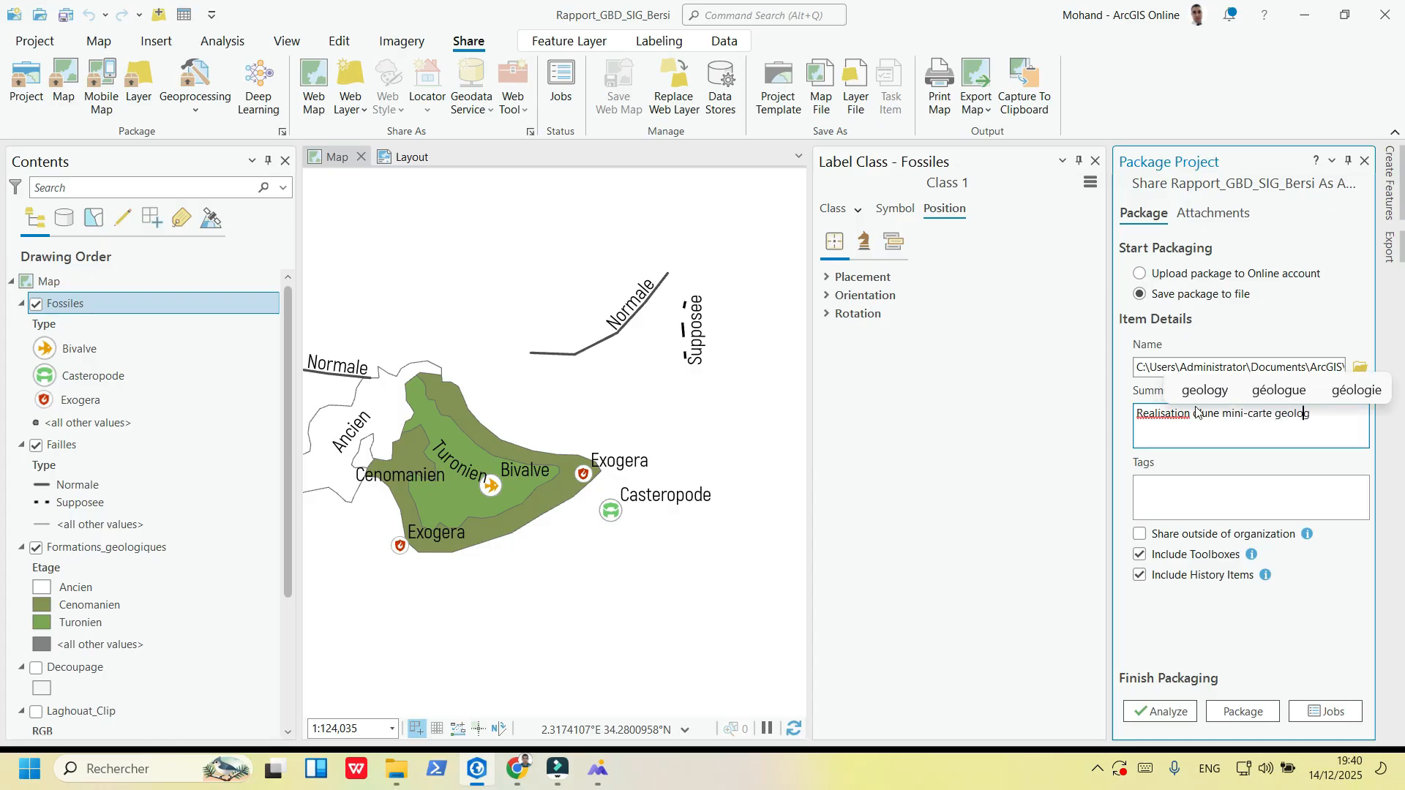
pyautogui.write('que')
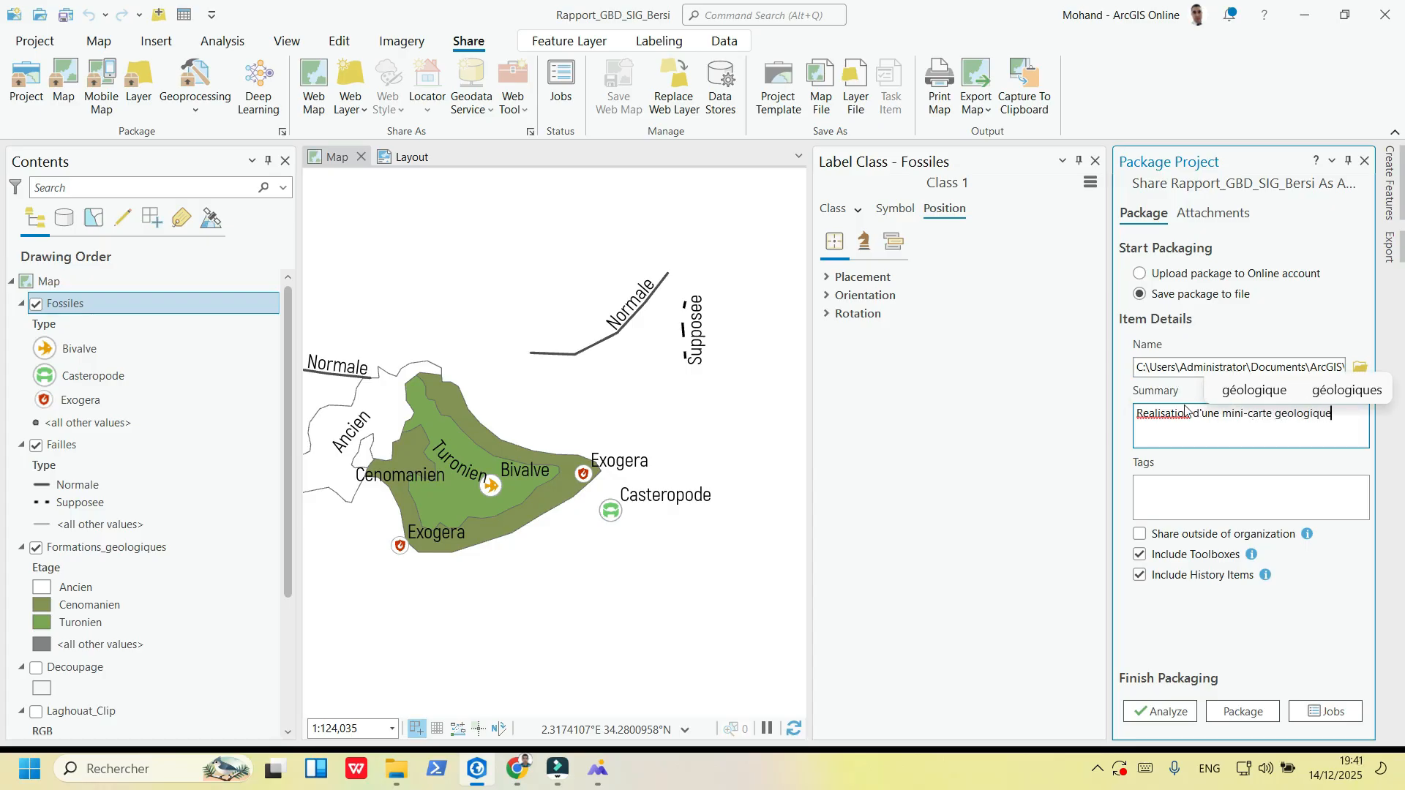
pyautogui.rightClick(1147, 414)
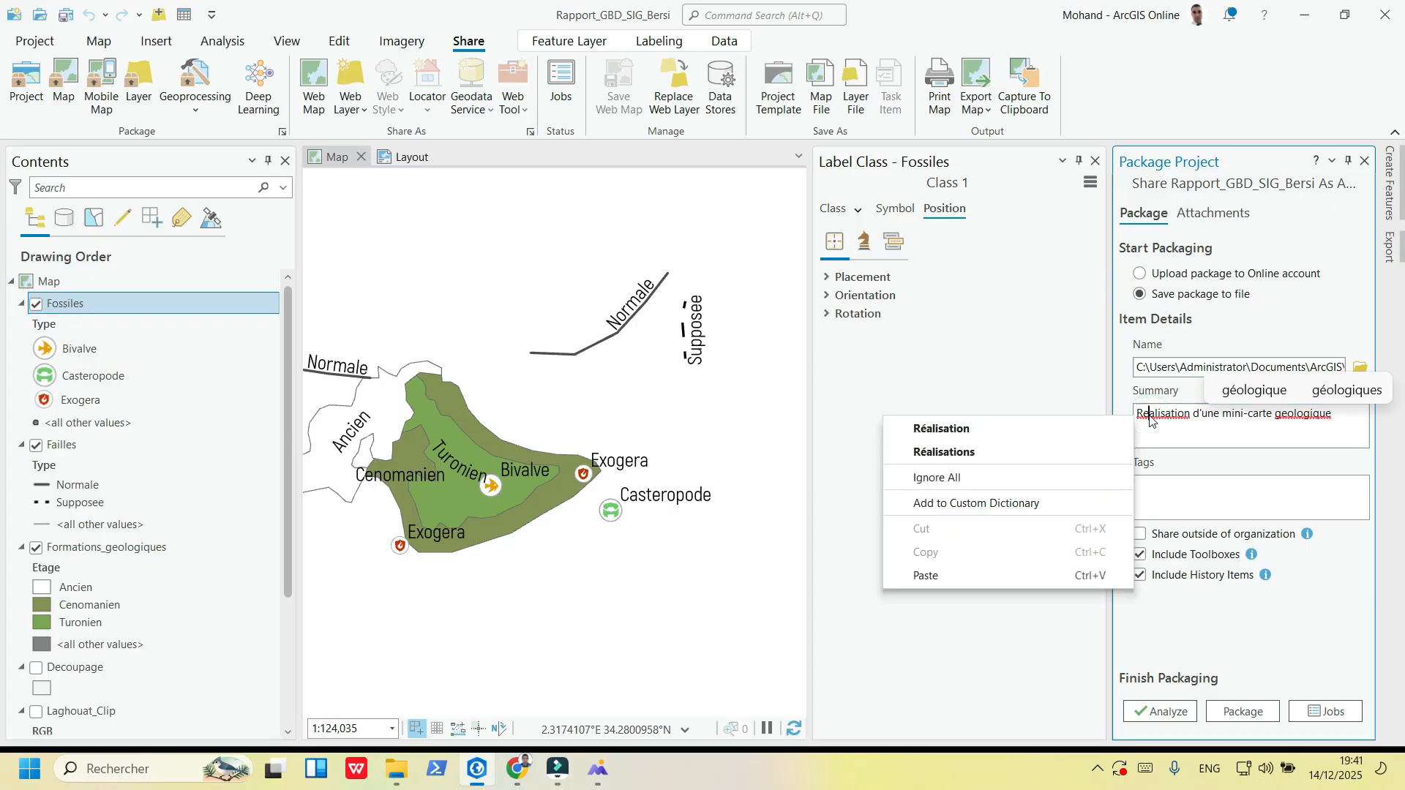
pyautogui.click(988, 429)
pyautogui.rightClick(1303, 414)
pyautogui.click(1153, 432)
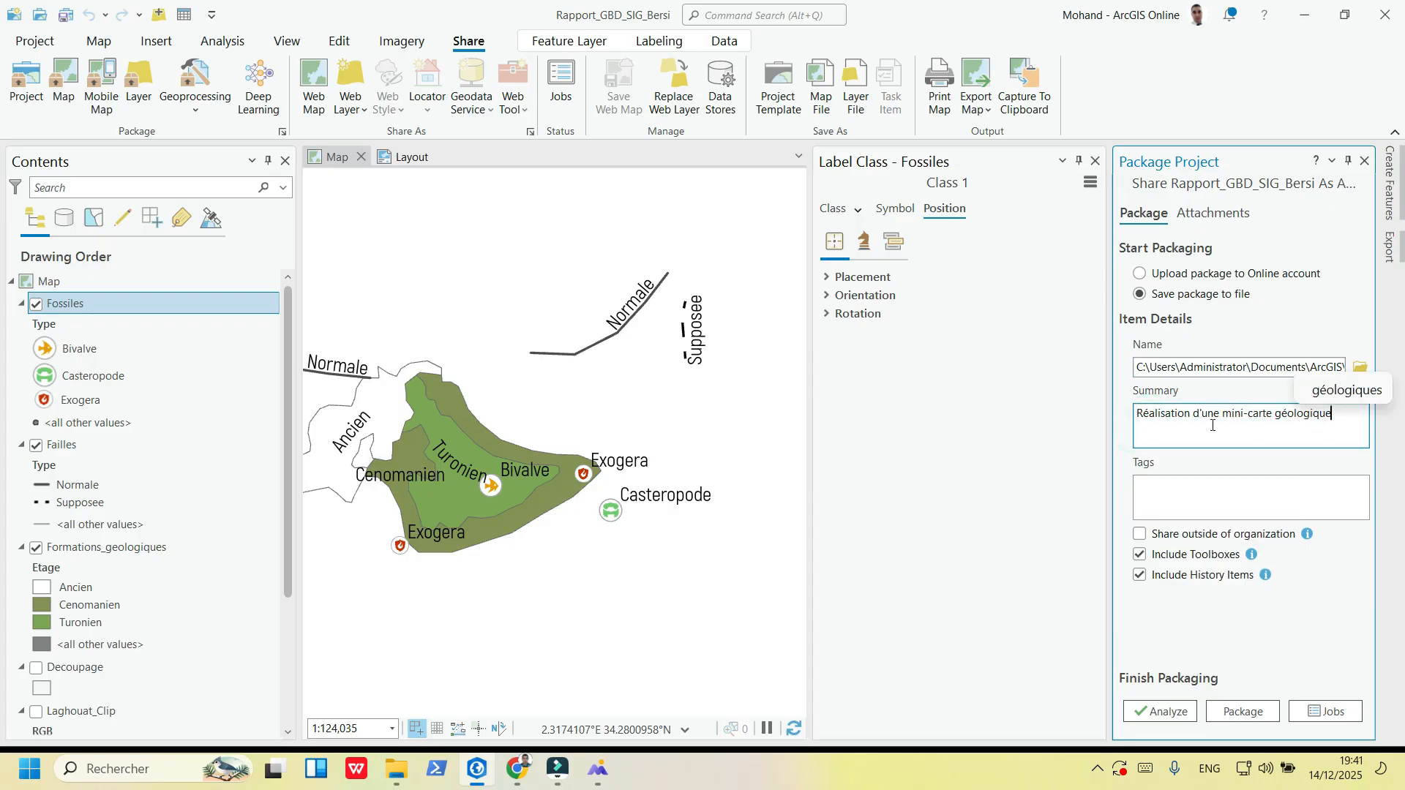
# - Add the tags Carte geologique, Laghouat and L2-Geologie, and review the package attachments
pyautogui.click(1161, 488)
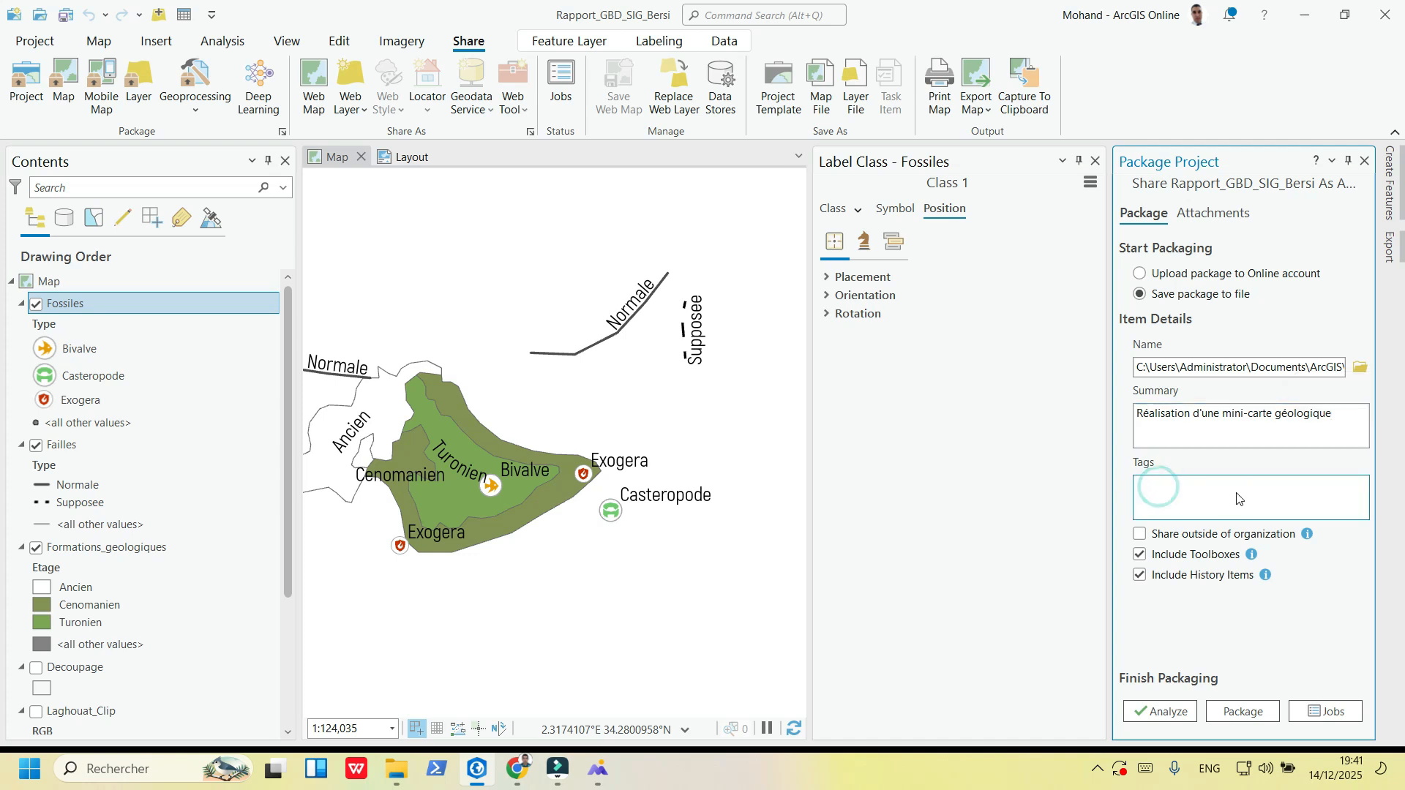
pyautogui.write('Ca')
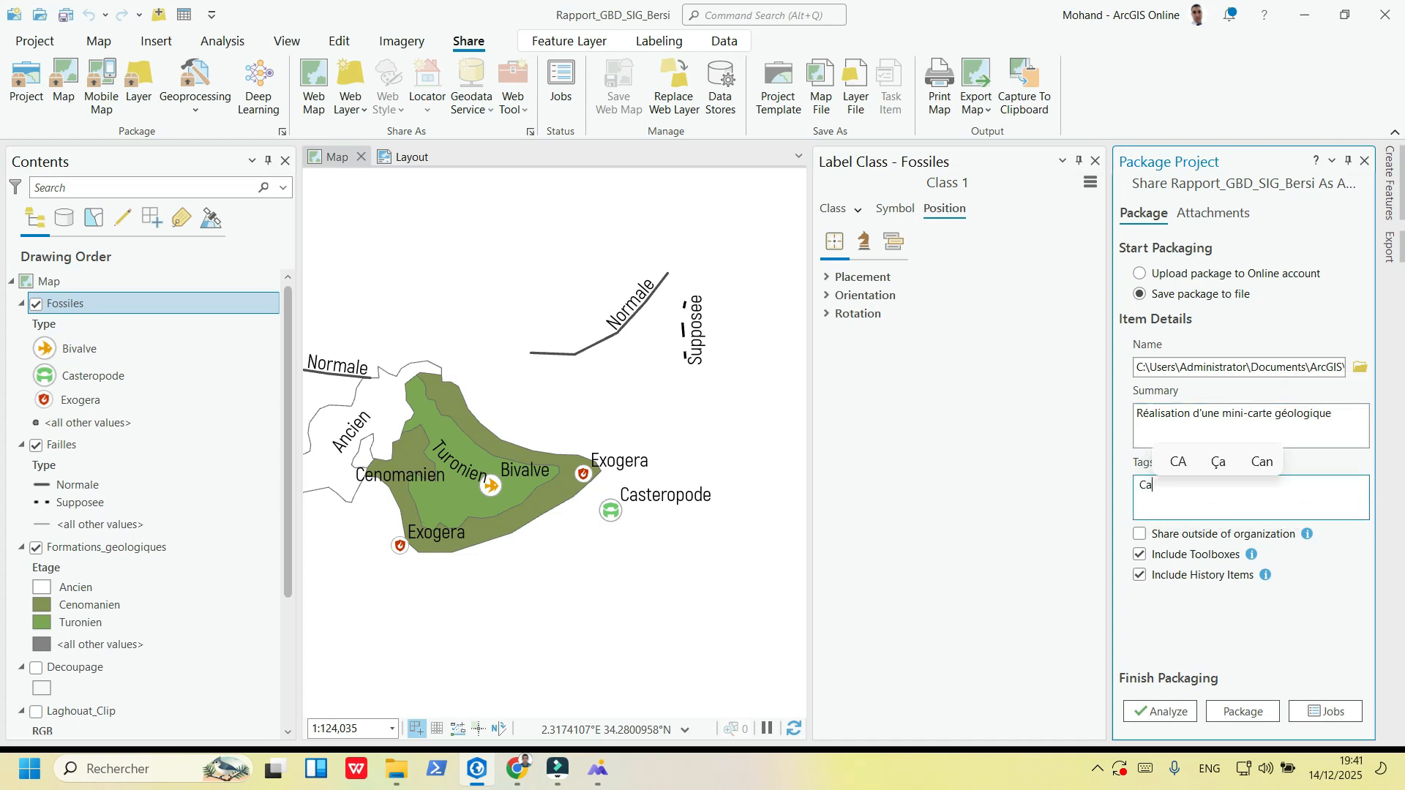
pyautogui.write('rte geologique')
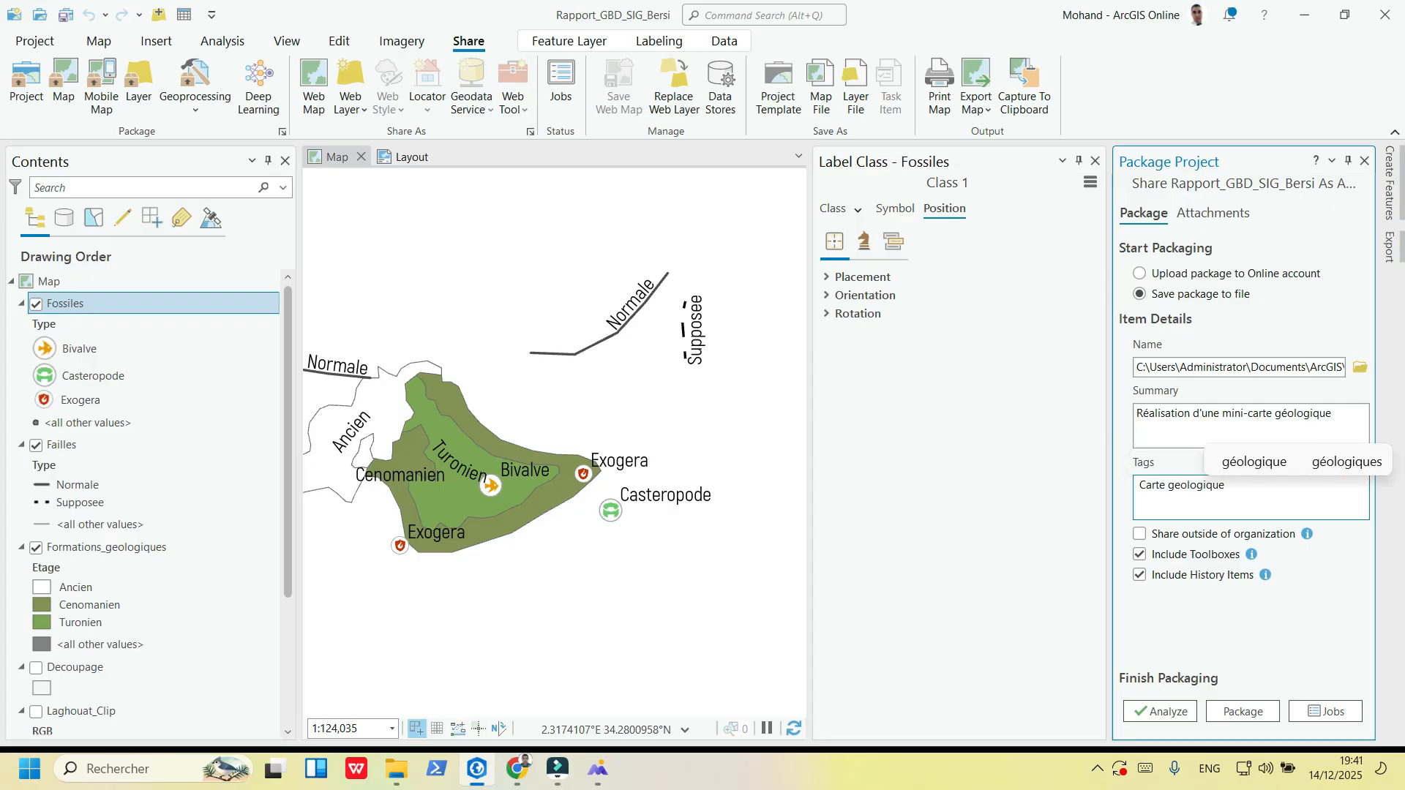
pyautogui.press('Return')
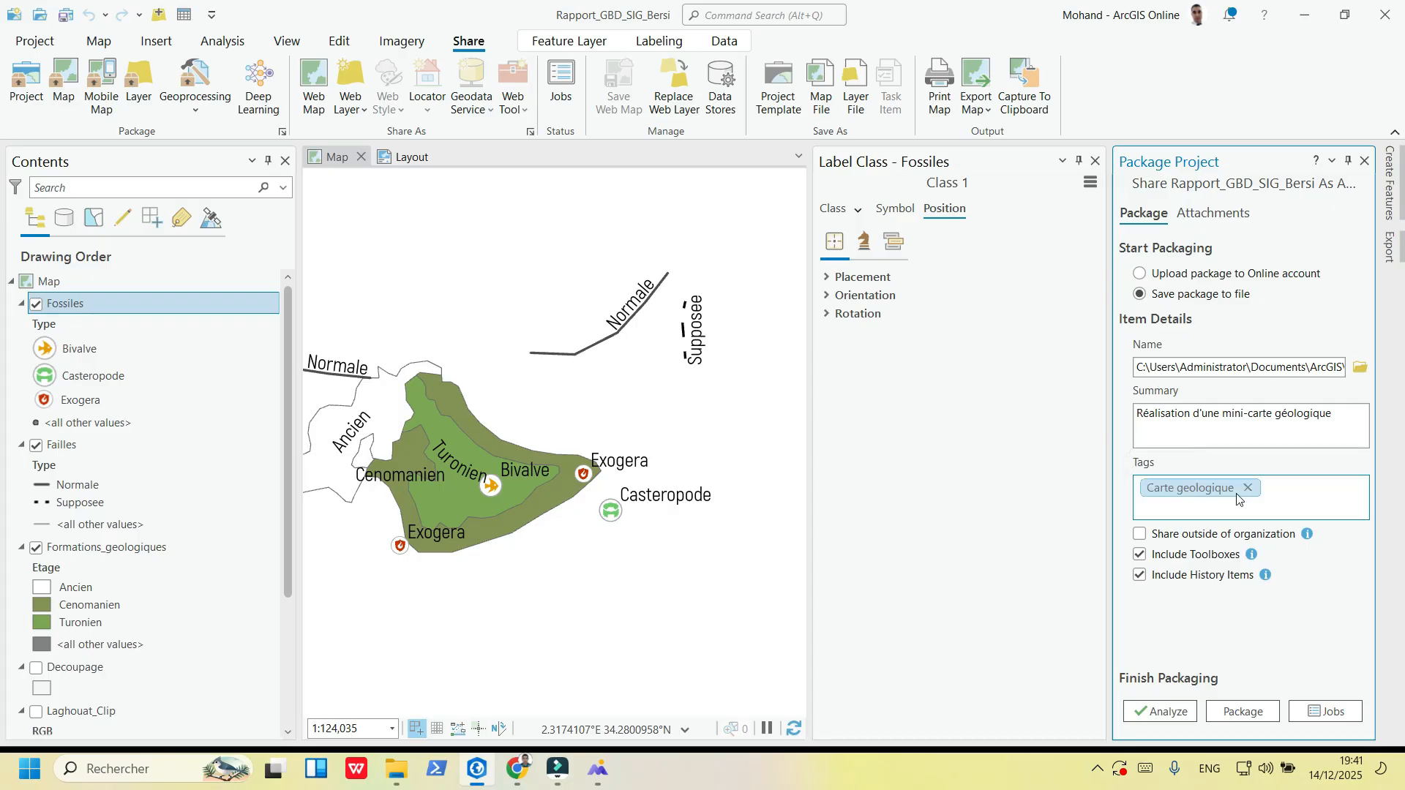
pyautogui.write('Lag')
pyautogui.write('uat')
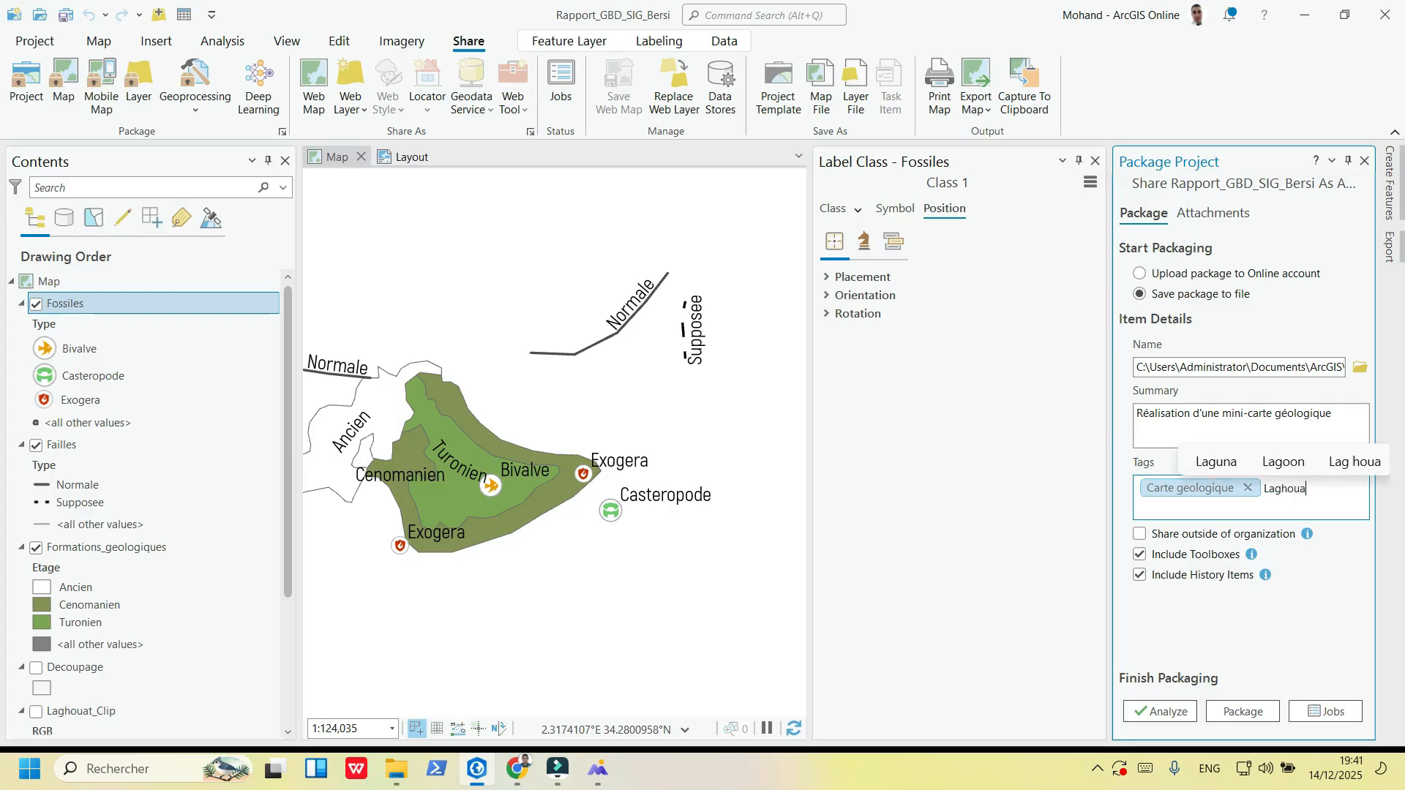
pyautogui.press('Return')
pyautogui.write('L2-Geologie')
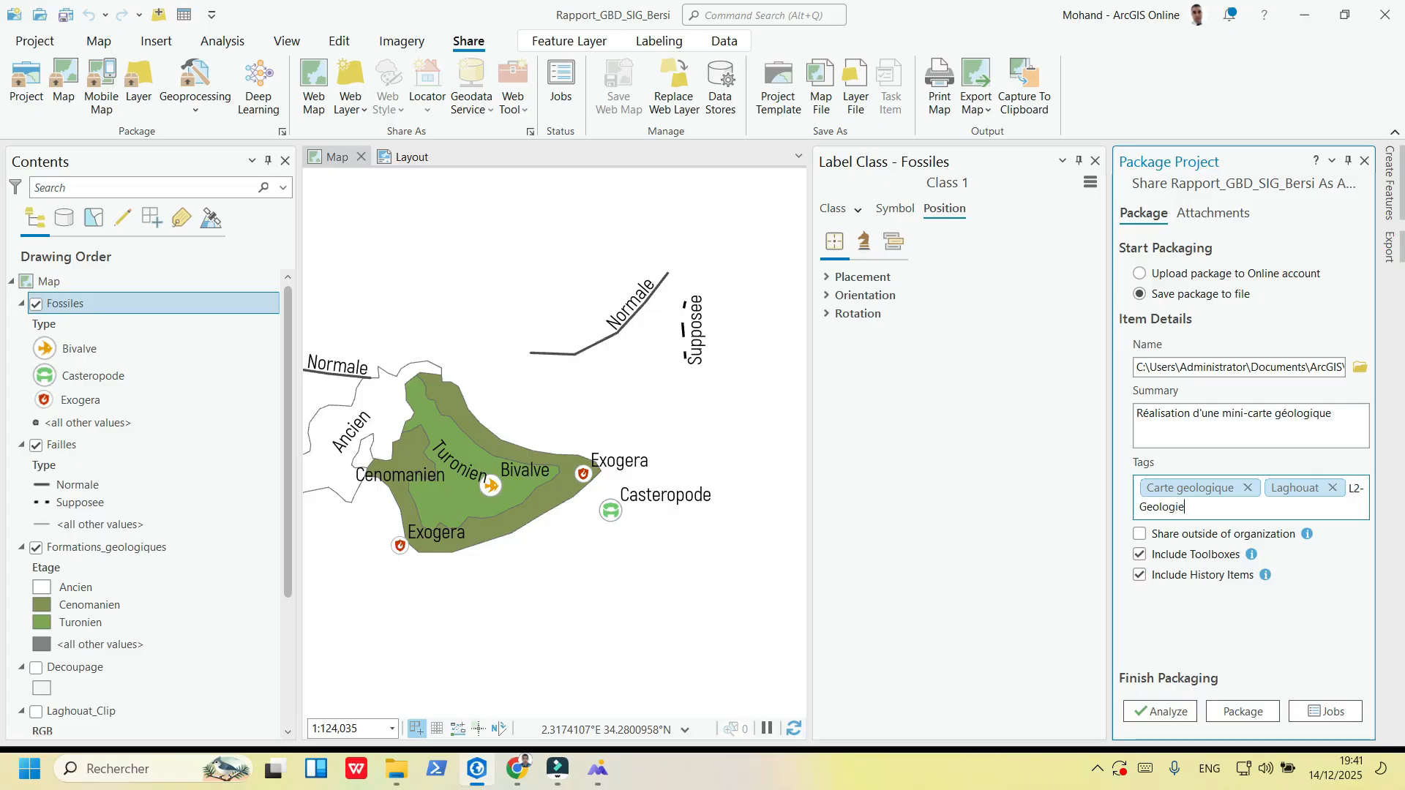
pyautogui.press('Return')
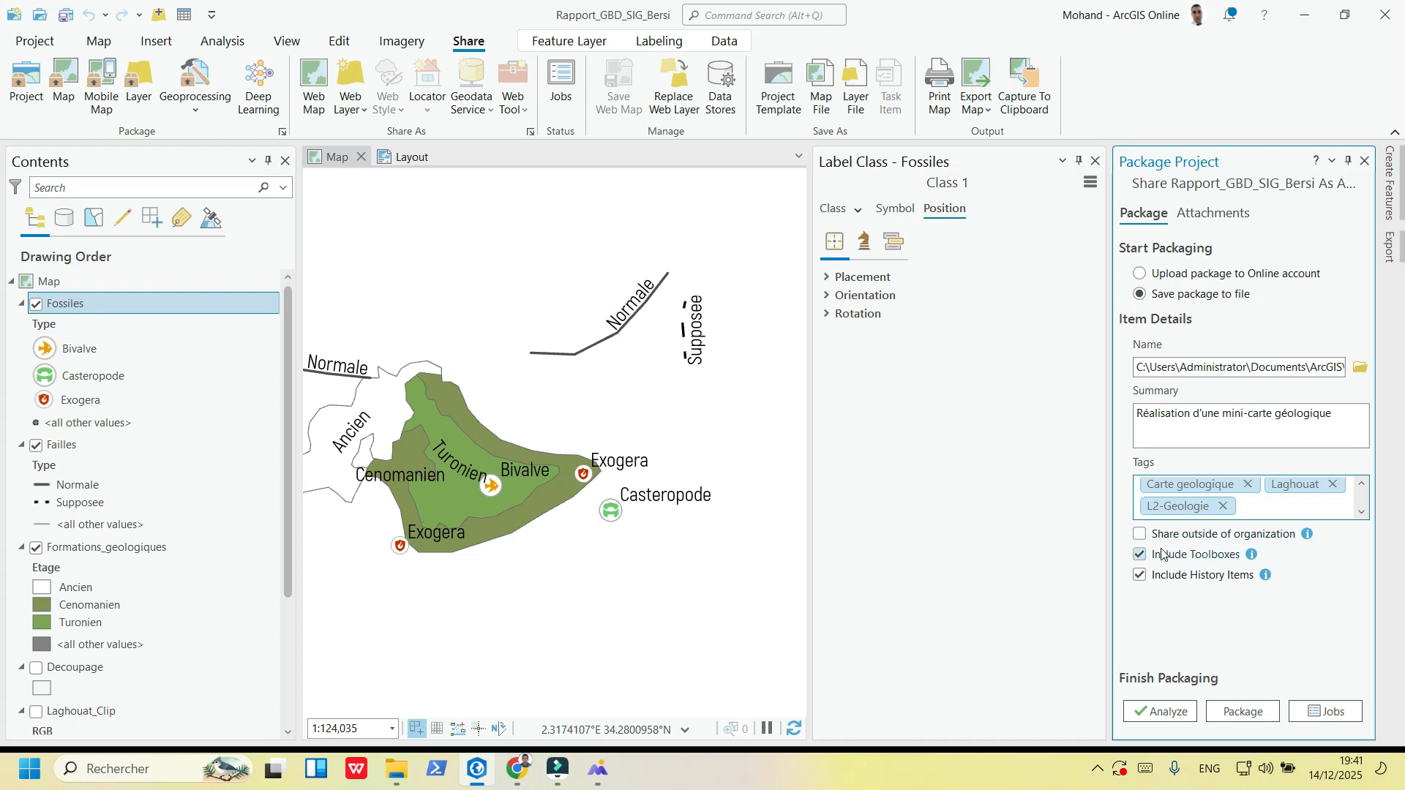
pyautogui.click(1198, 214)
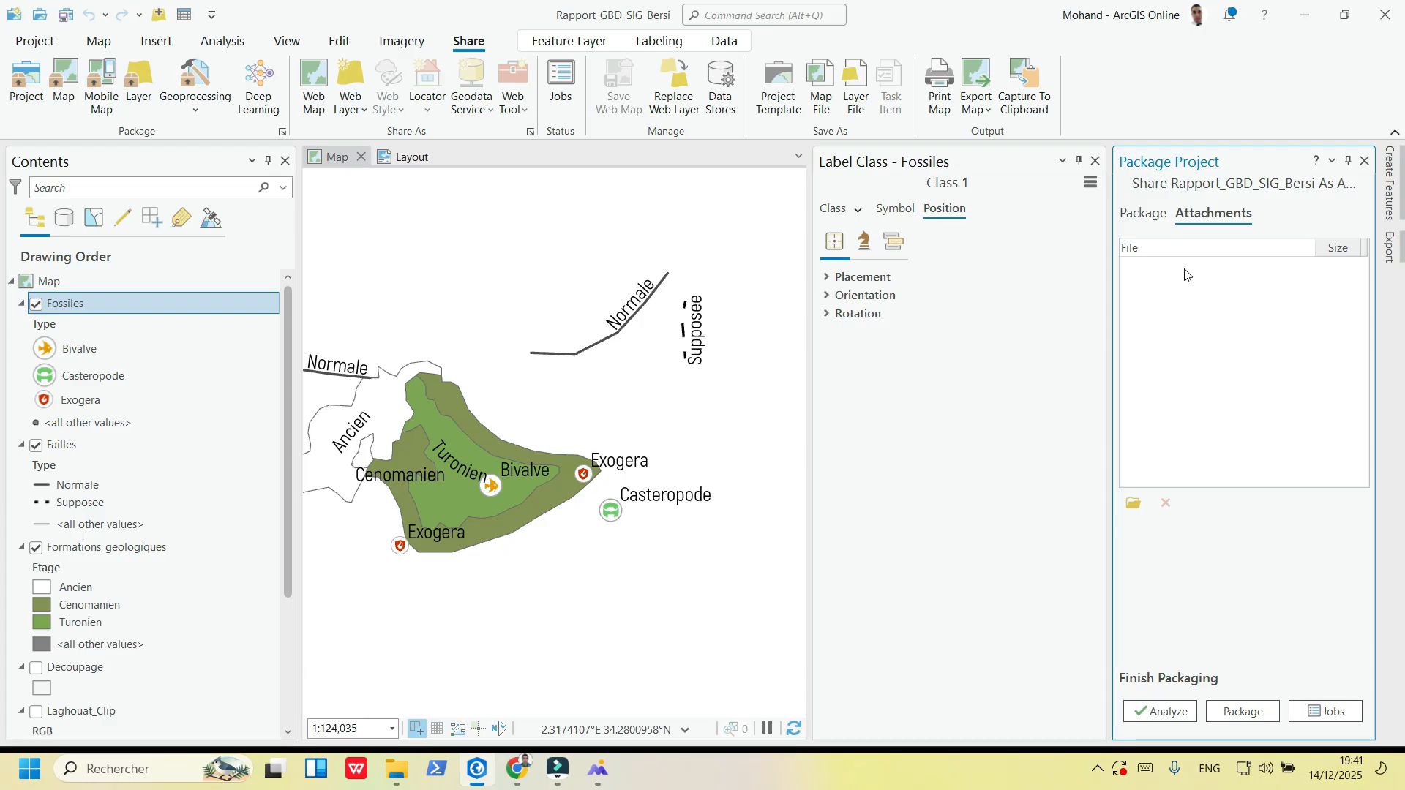
pyautogui.click(1150, 216)
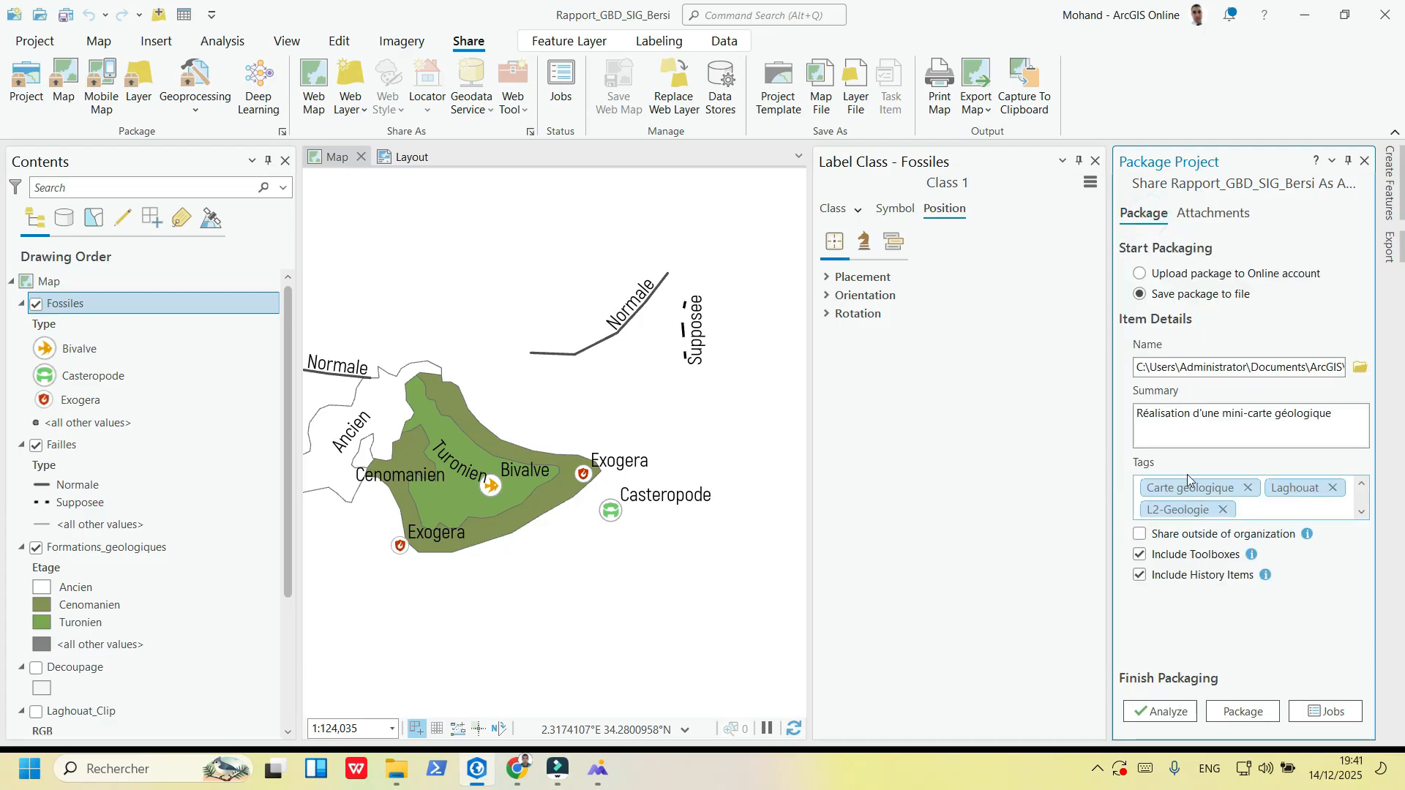
# - Analyze the package, finding no errors or warnings, and start creating it
pyautogui.click(1170, 723)
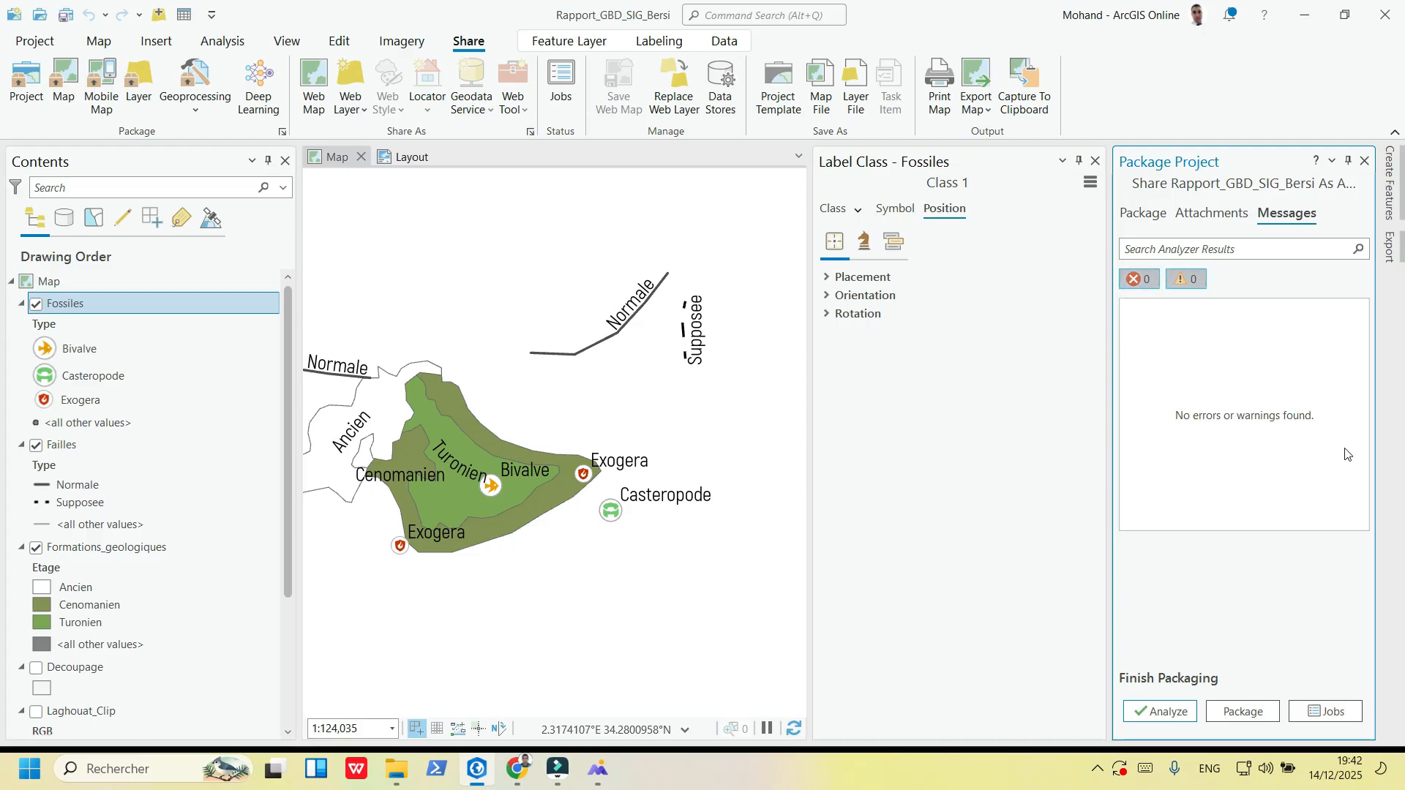
pyautogui.click(1246, 712)
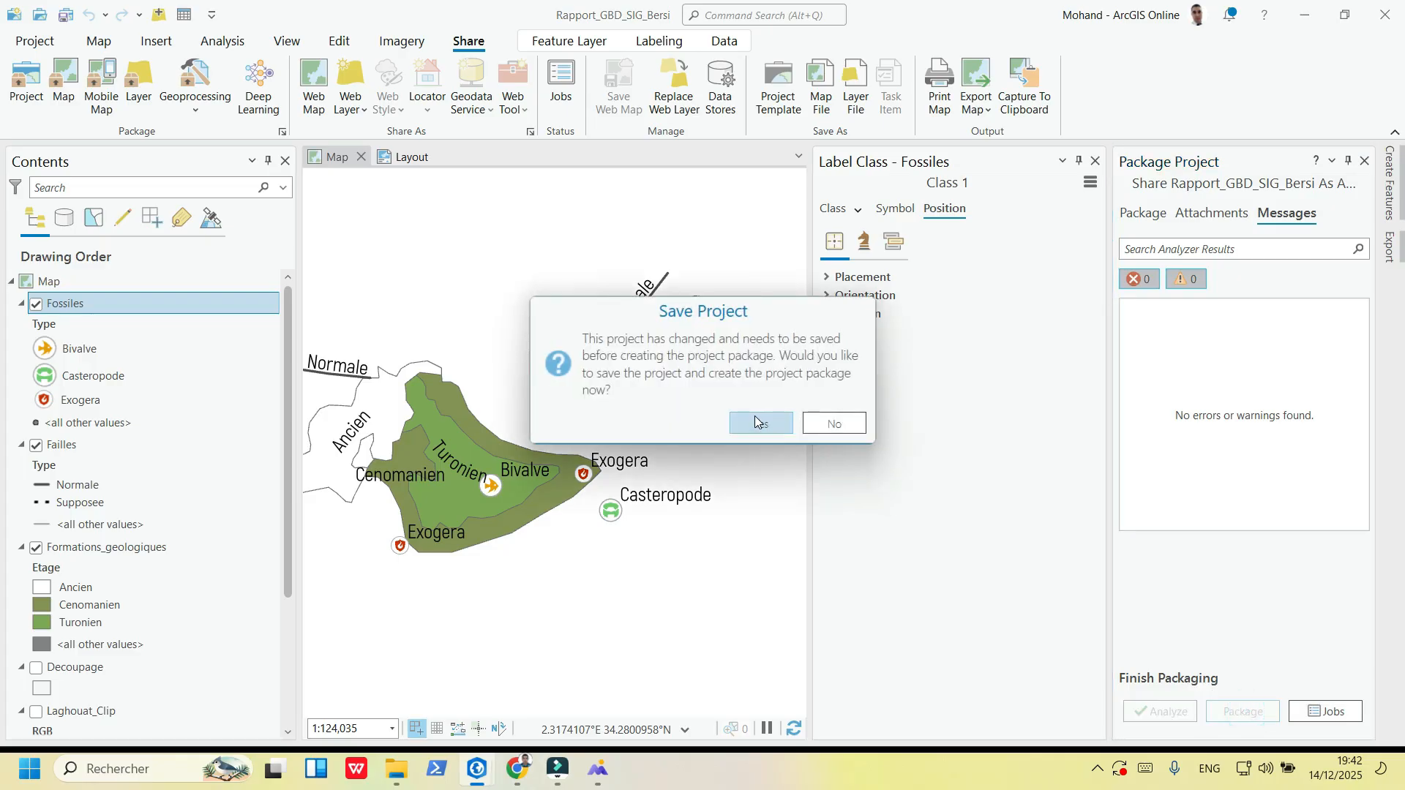
# - Confirm saving the project so the project package is created
pyautogui.click(758, 422)
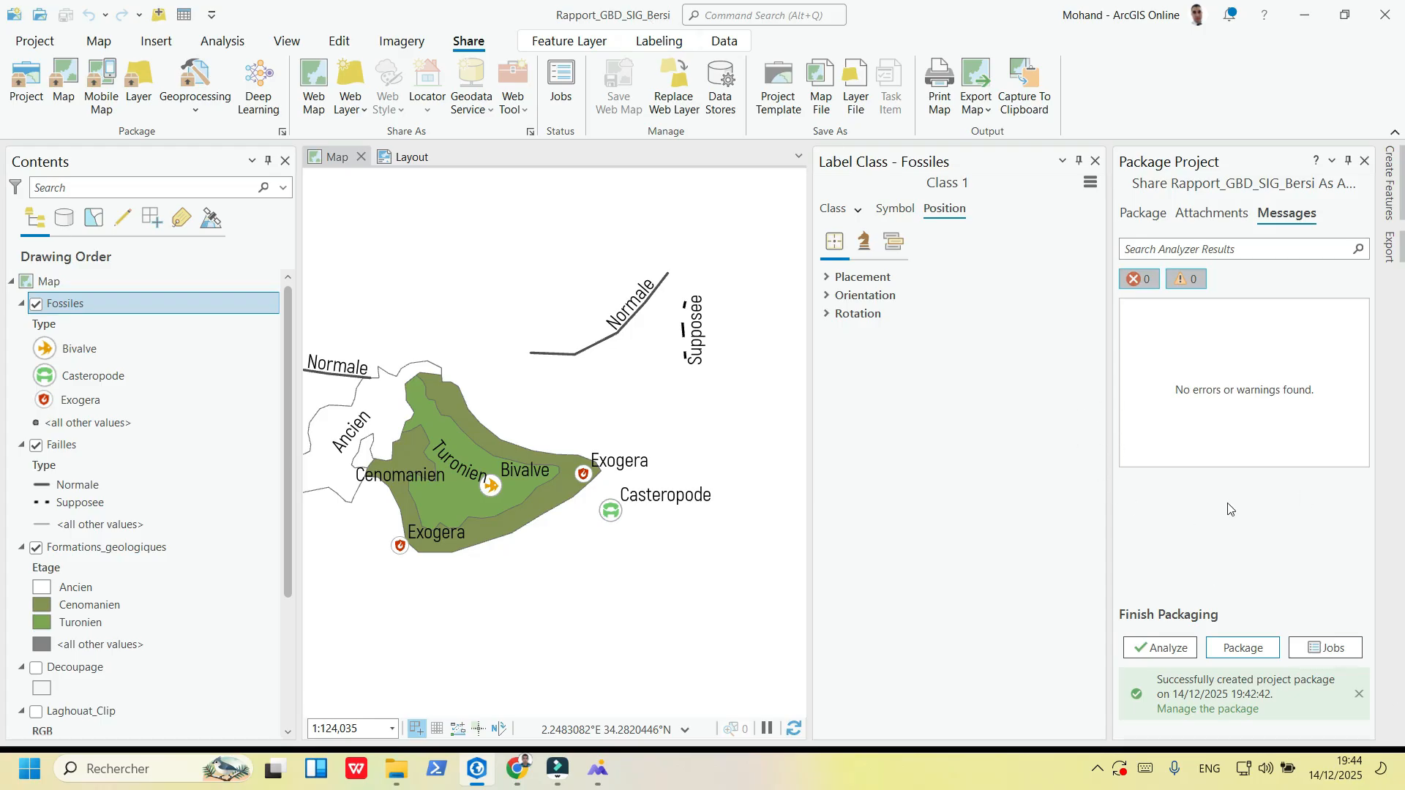
# - Show Rapport_GBD_SIG_Bersi.ppkx in File Explorer, then run the packaging again from ArcGIS Pro
pyautogui.click(1229, 711)
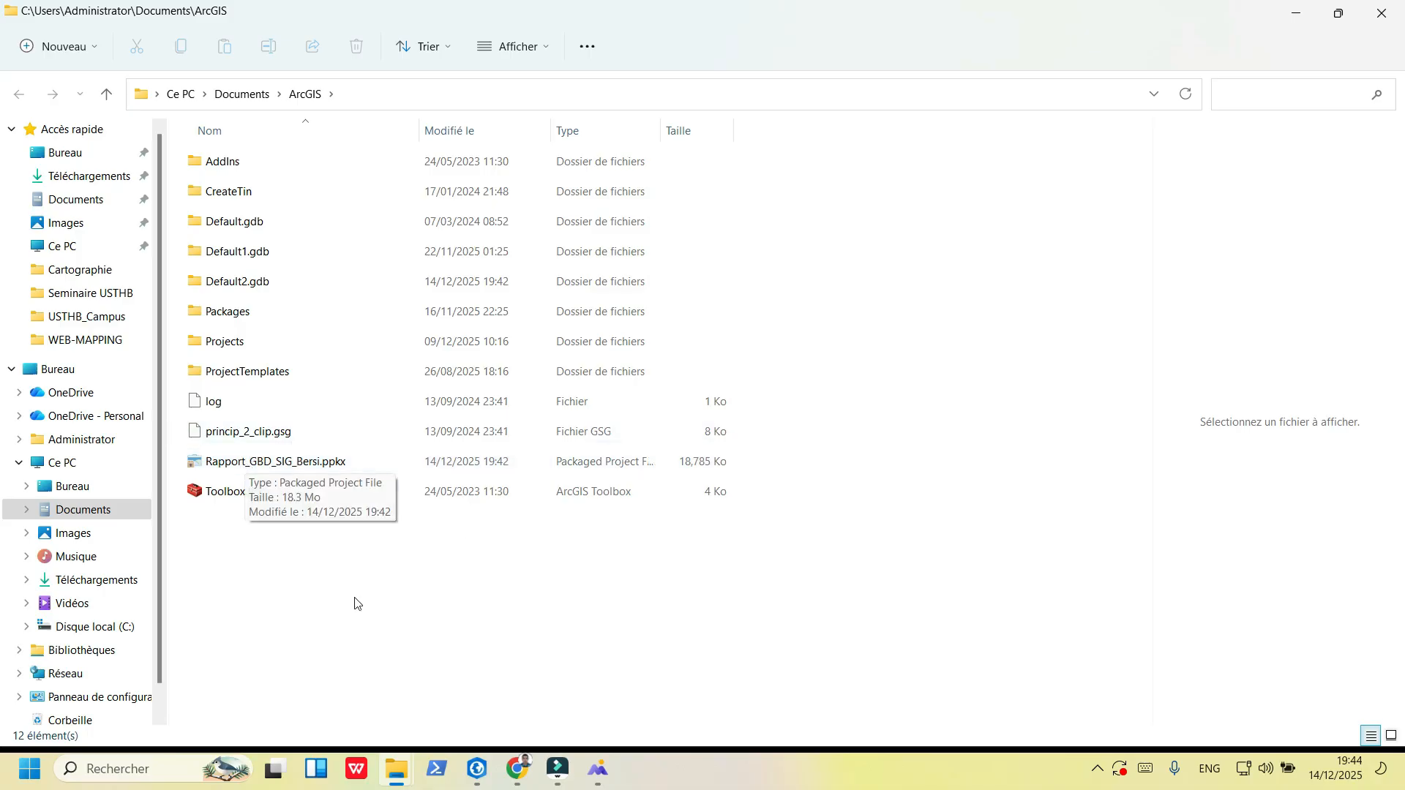
pyautogui.click(477, 768)
pyautogui.click(1243, 648)
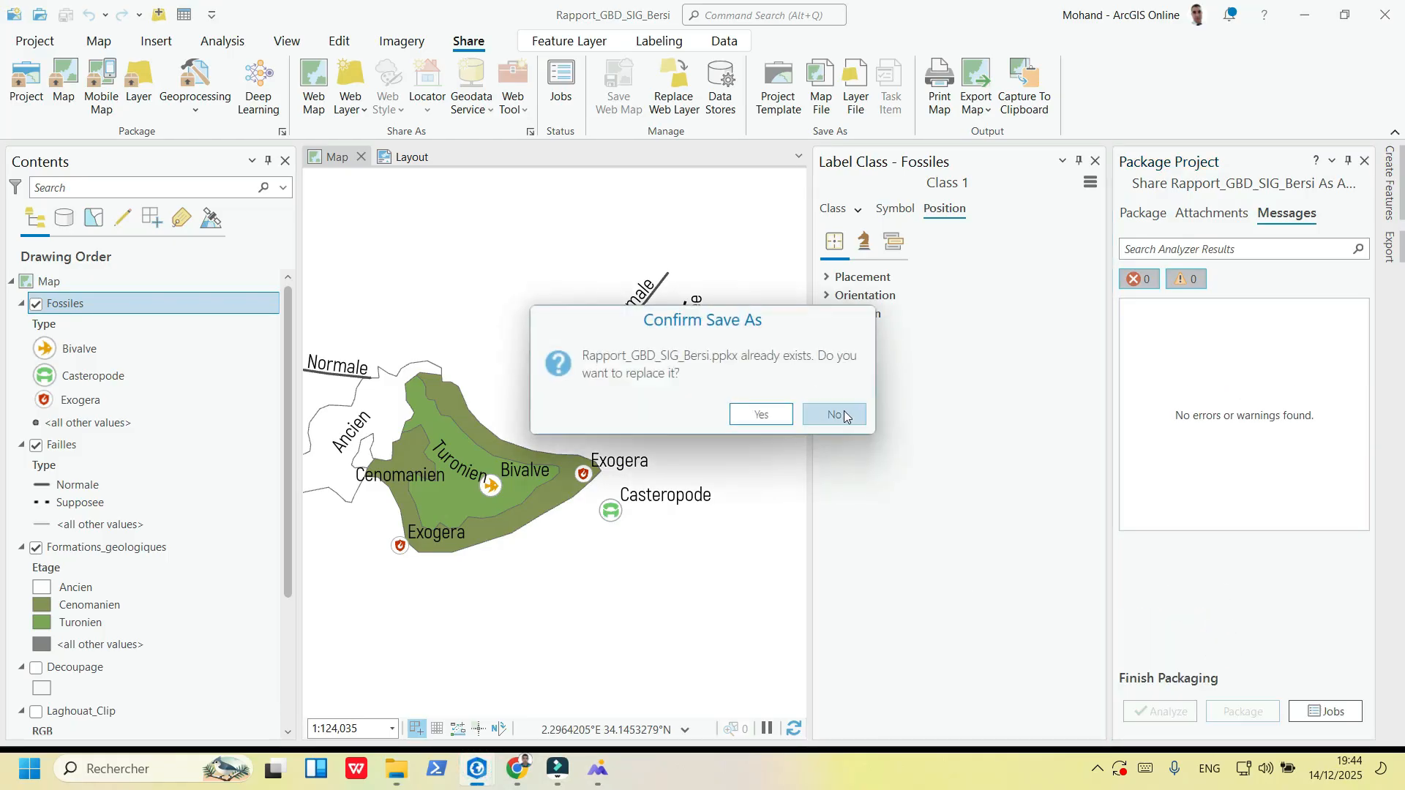
# - Keep the old package and save the new one as Rapport_GBD_SIG_bersi in the project folder
pyautogui.click(833, 414)
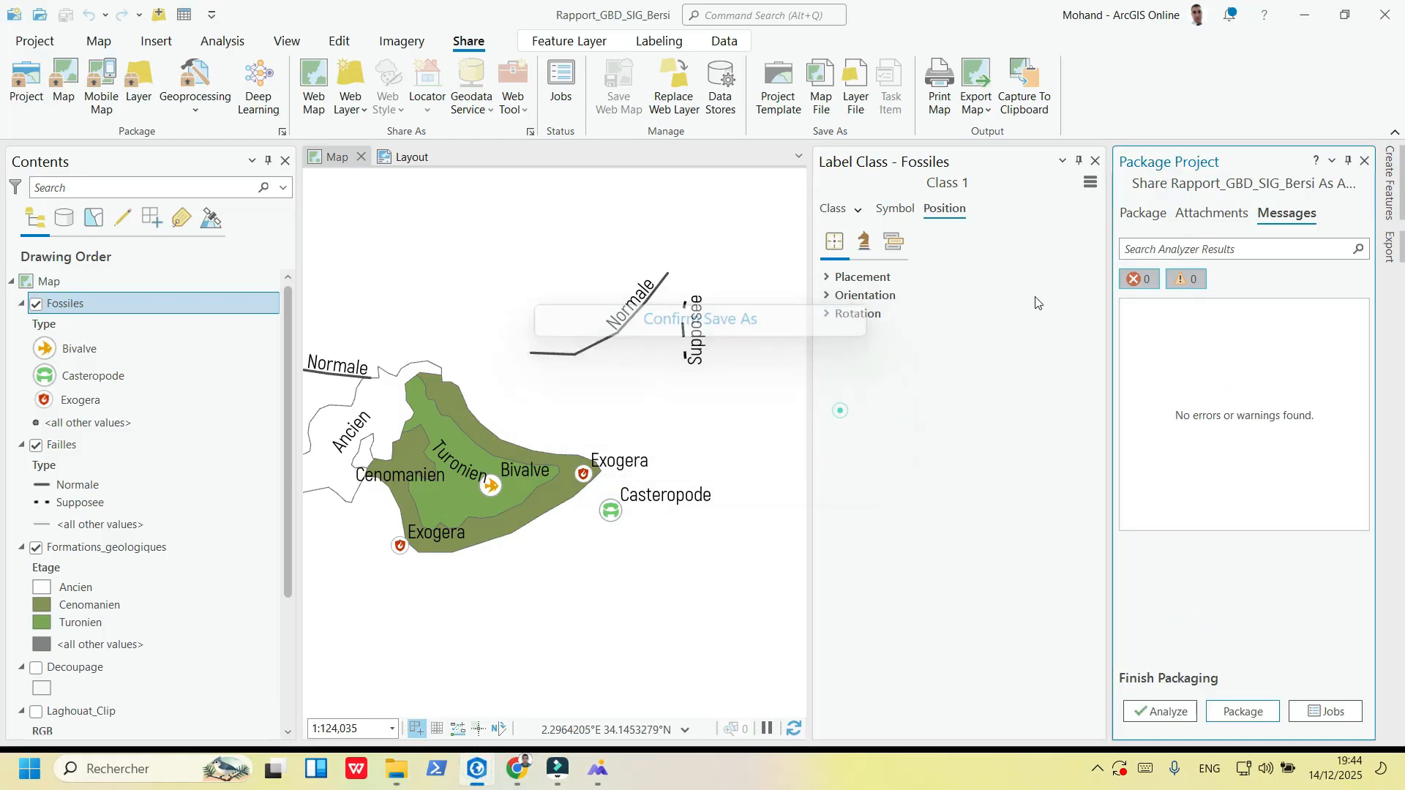
pyautogui.click(1144, 214)
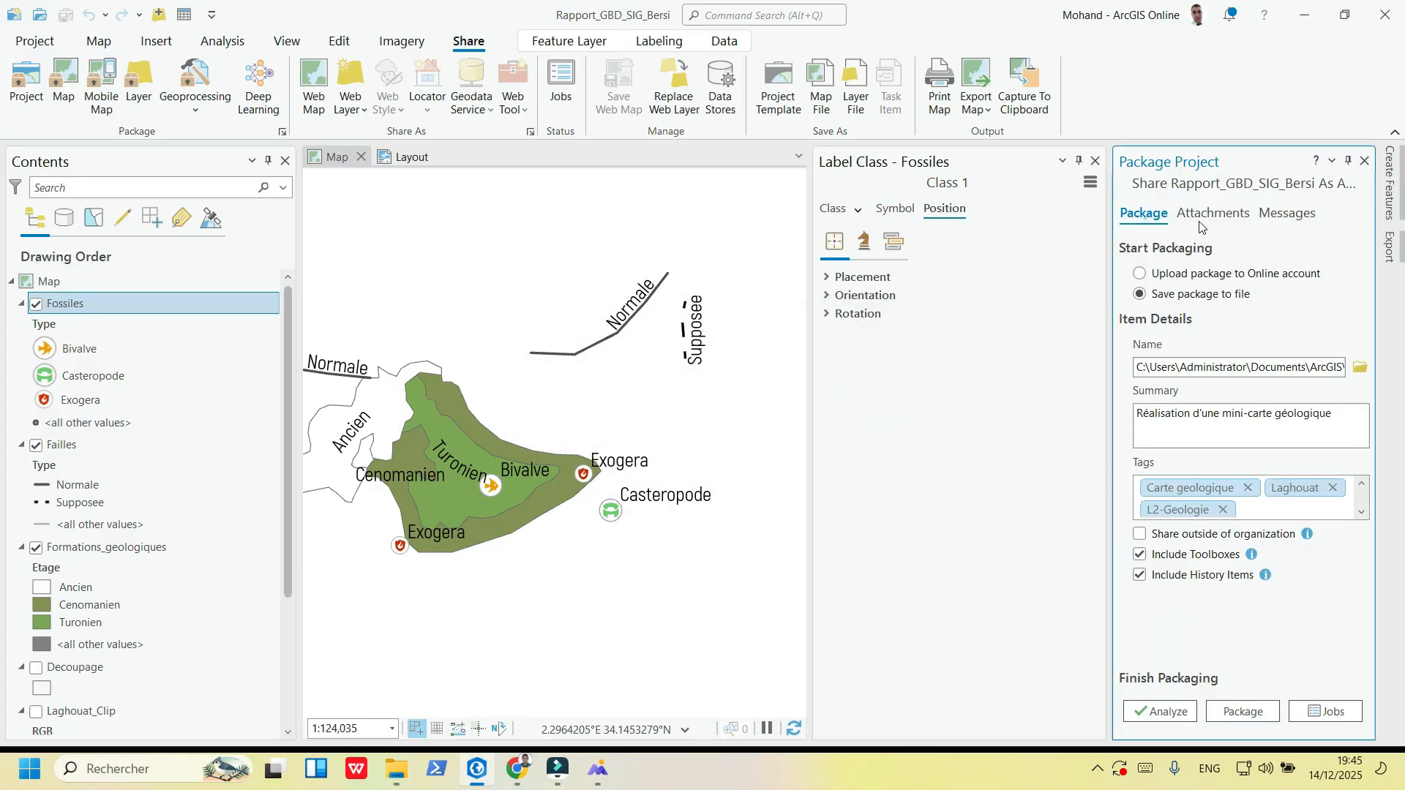
pyautogui.click(1360, 366)
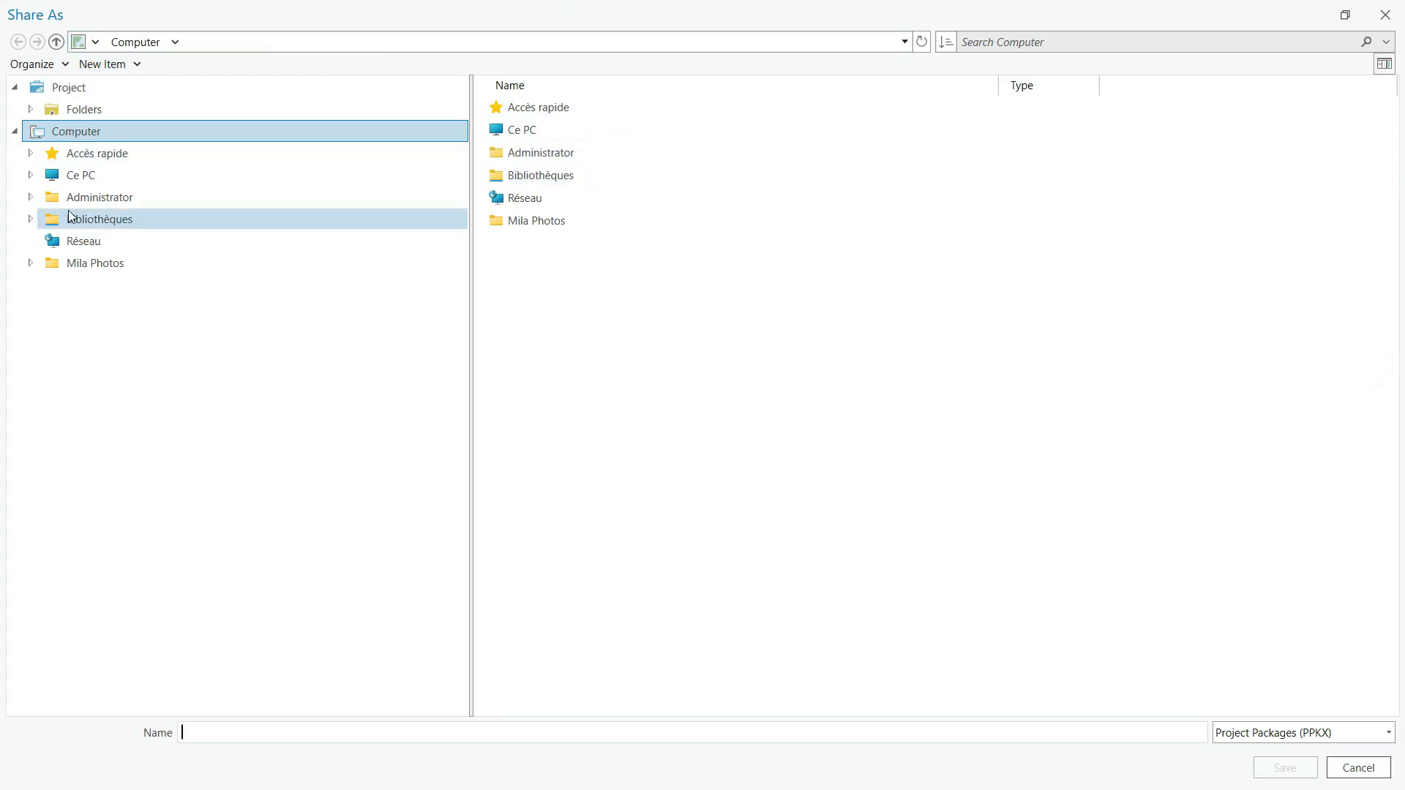
pyautogui.click(72, 114)
pyautogui.click(530, 110)
pyautogui.click(1286, 767)
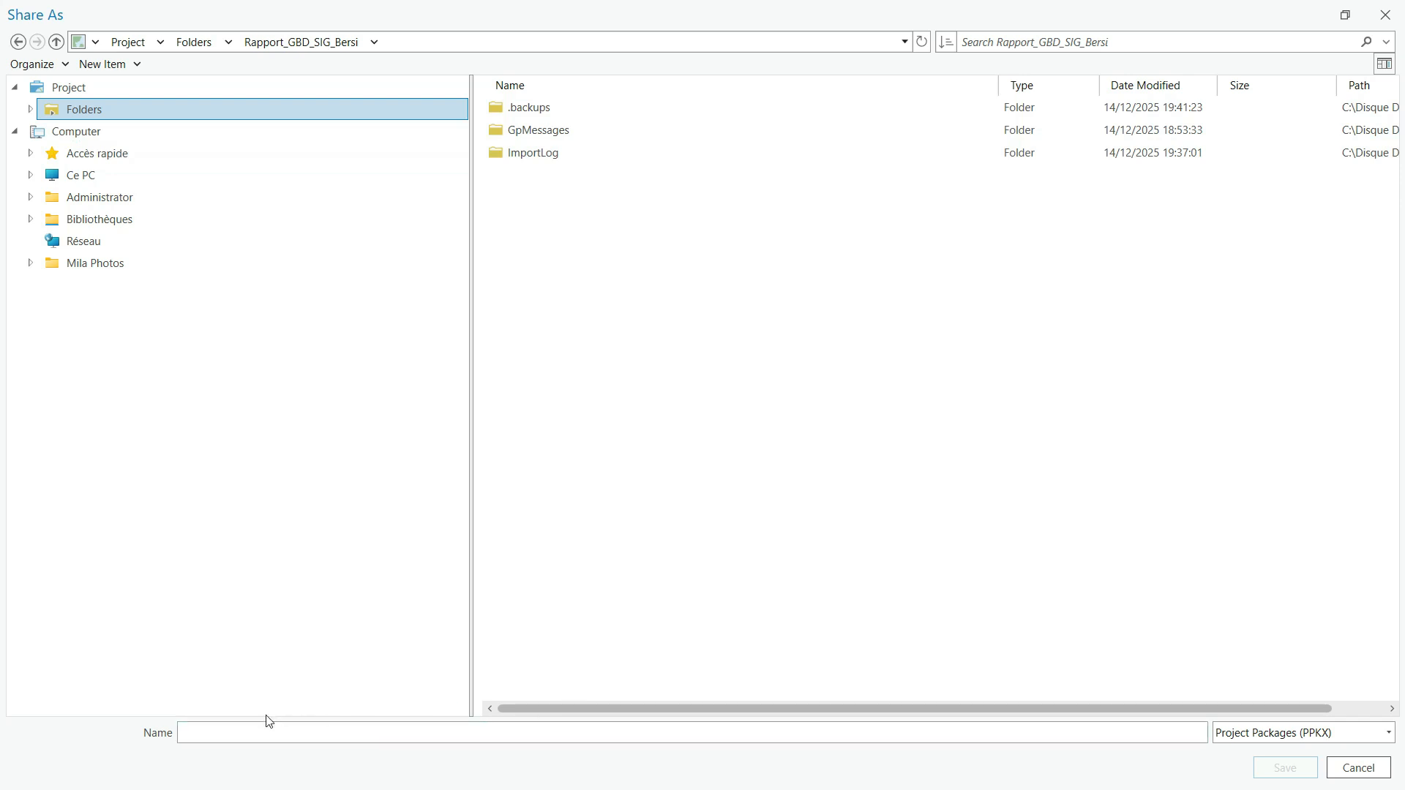
pyautogui.click(203, 733)
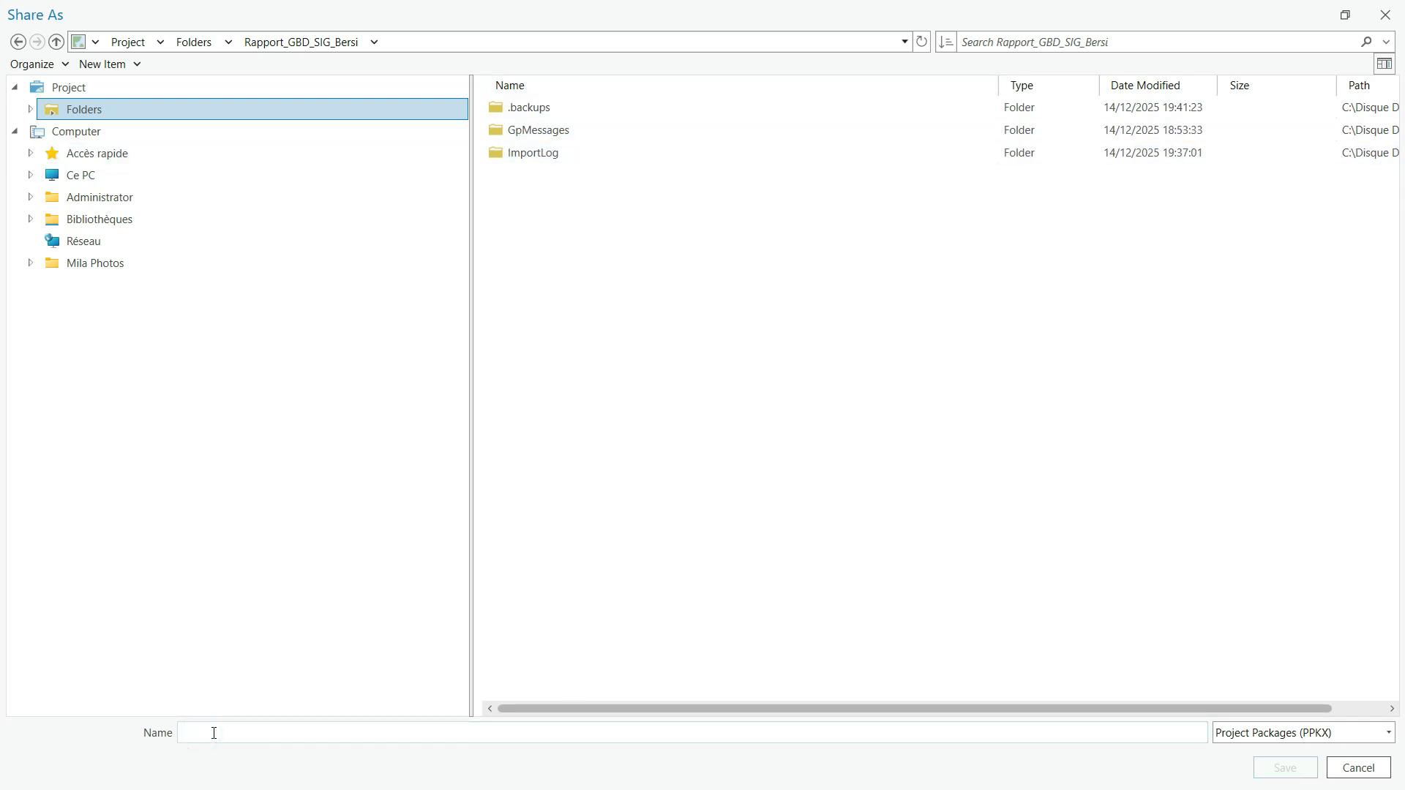
pyautogui.write('Rapport GBD_')
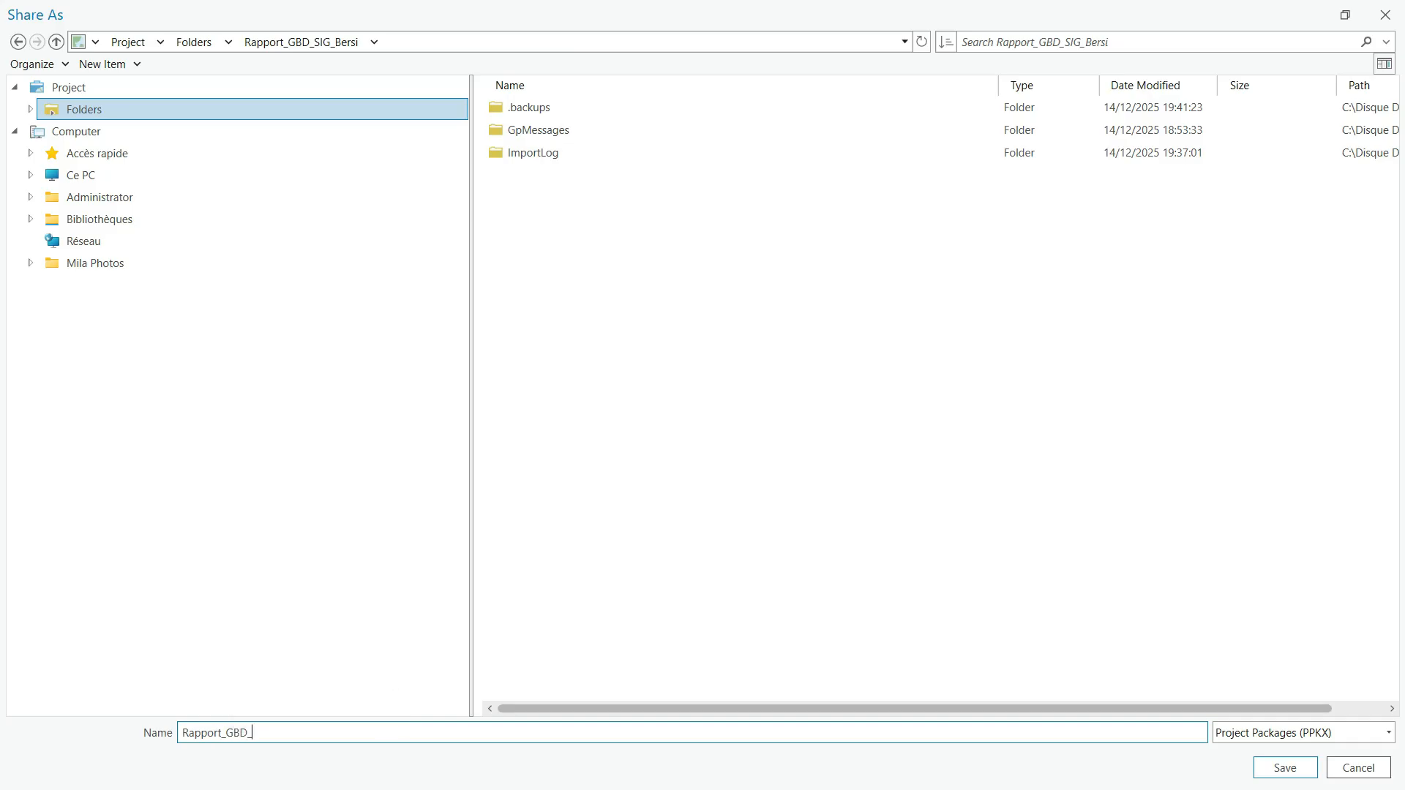
pyautogui.write('SIG')
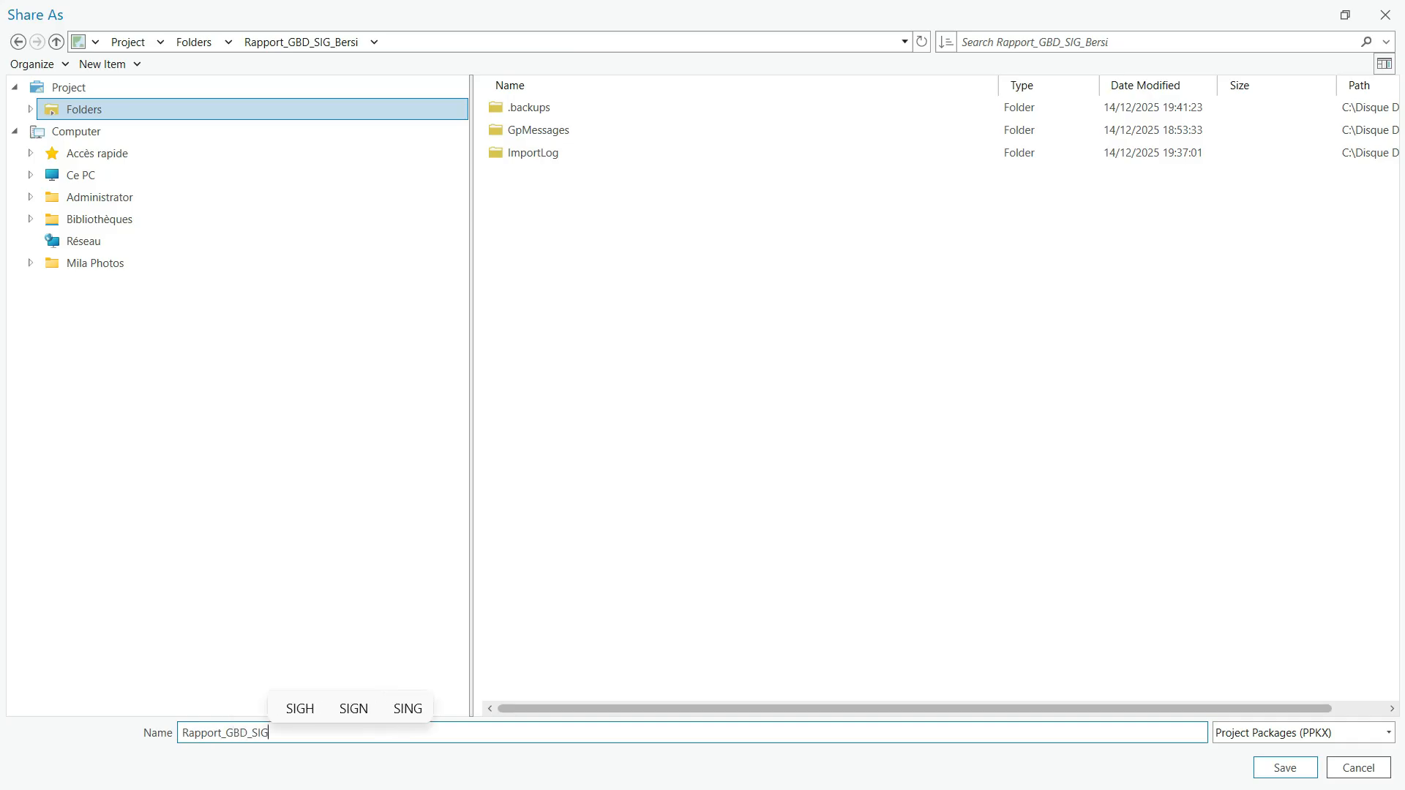
pyautogui.write('_bersi')
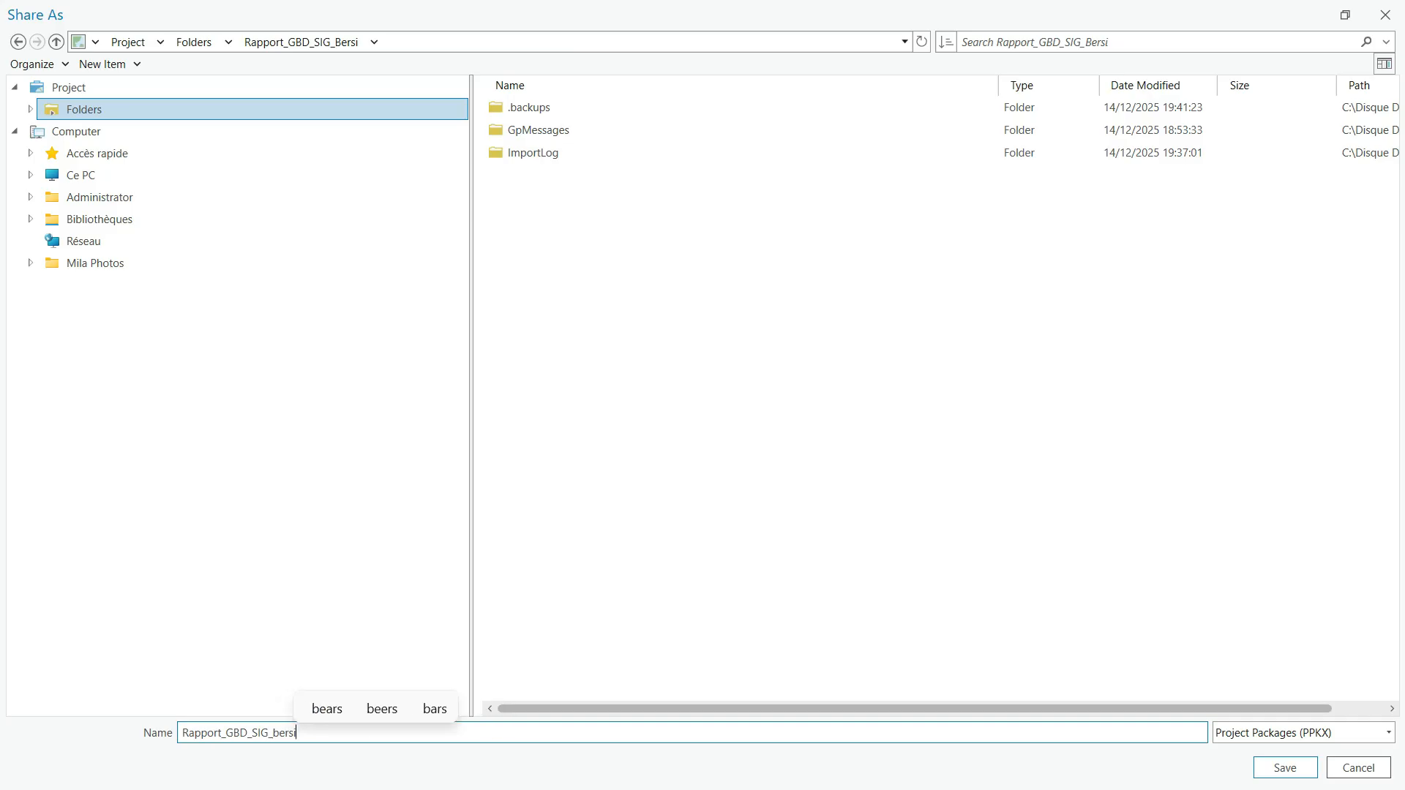
pyautogui.click(1282, 768)
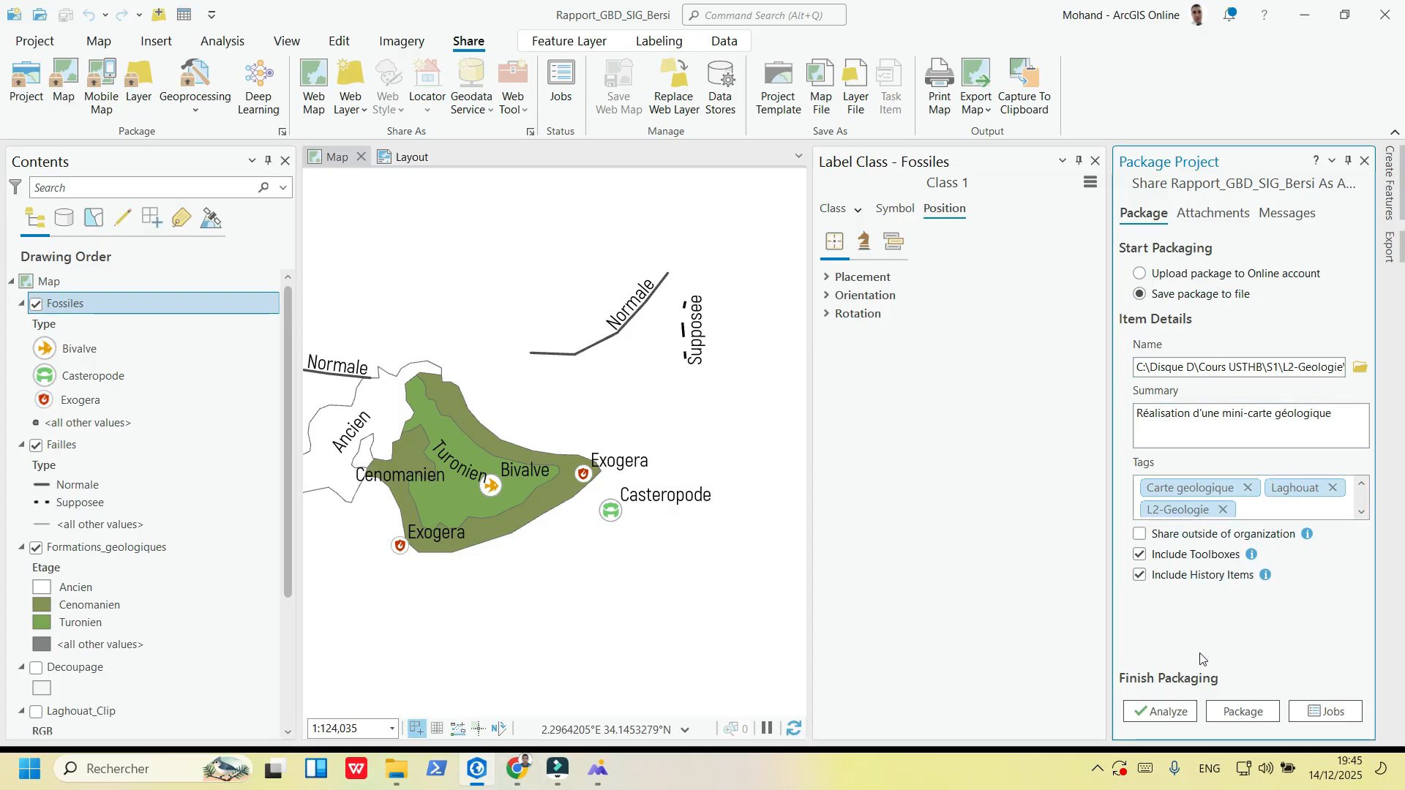
pyautogui.click(1184, 712)
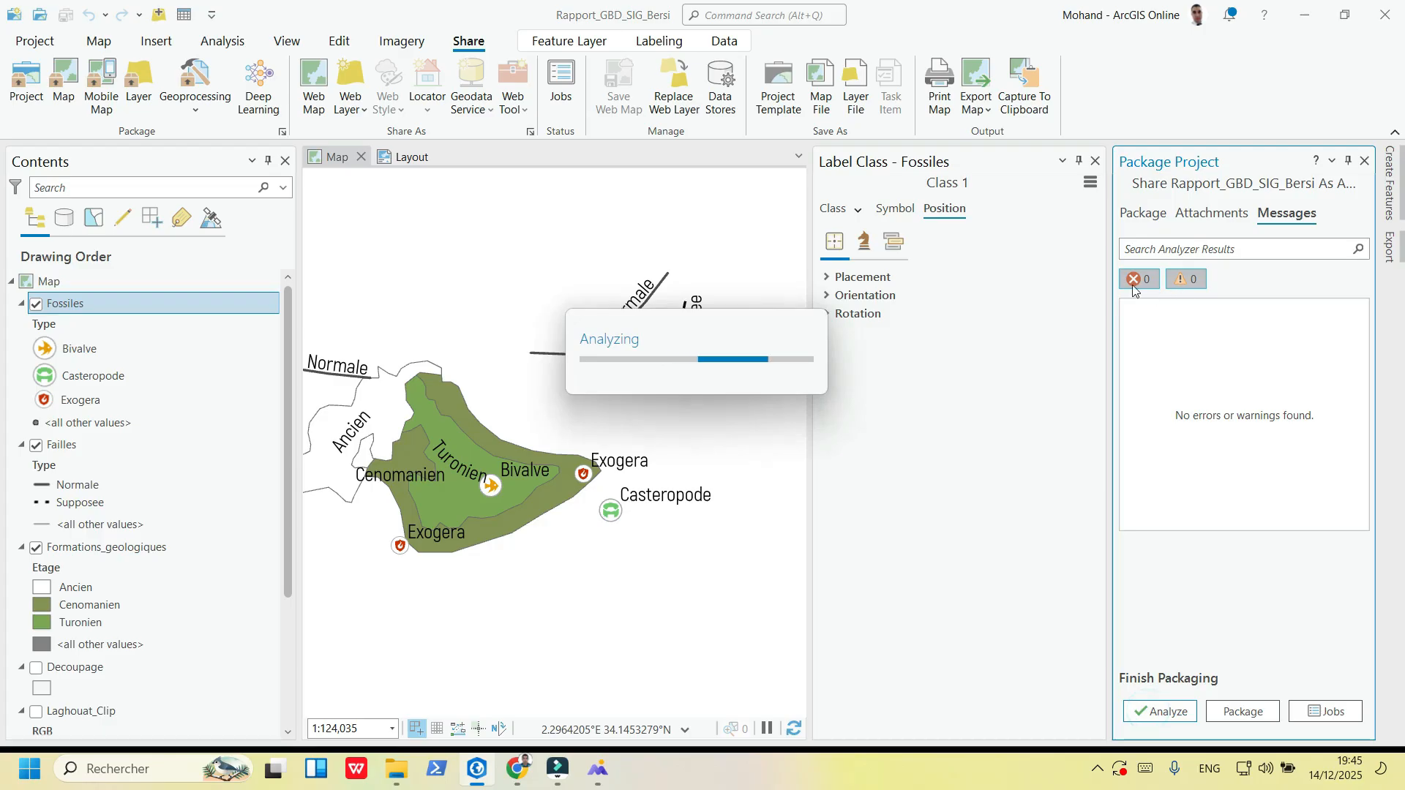
pyautogui.click(1242, 711)
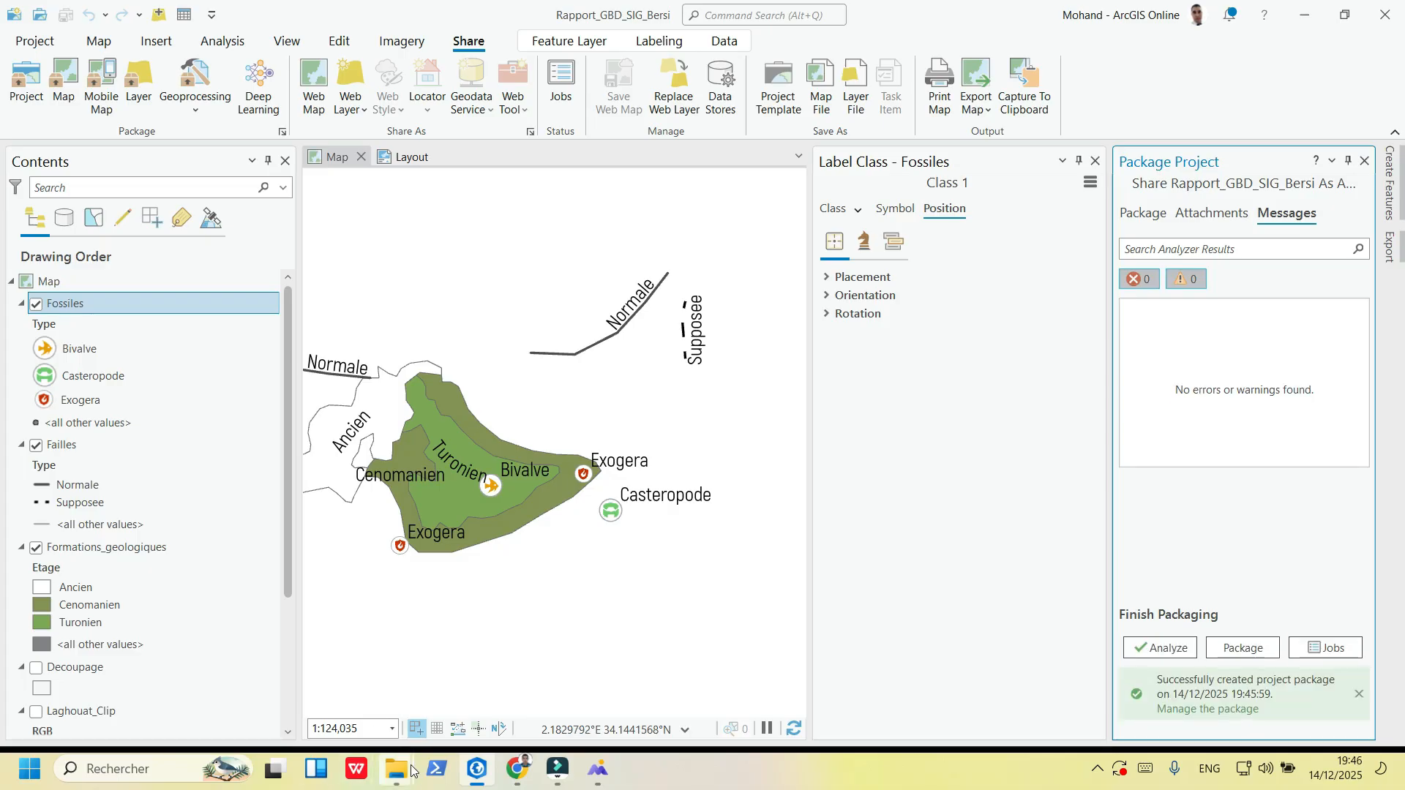
pyautogui.moveTo(395, 769)
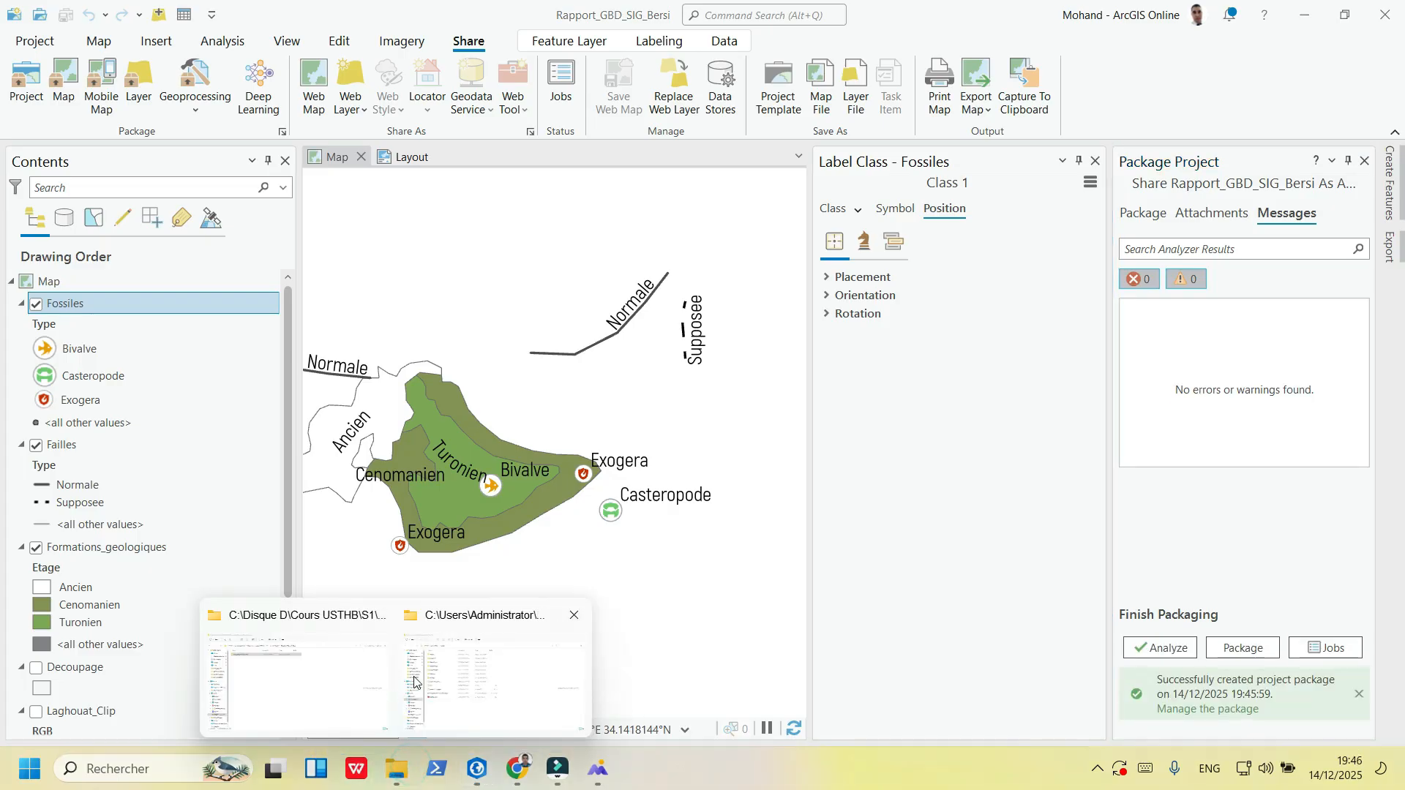
# - Copy the exported PDF and Rapport_GBD_SIG_bersi.ppkx from the Rapport_GBD_SIG_Bersi folder
pyautogui.click(336, 679)
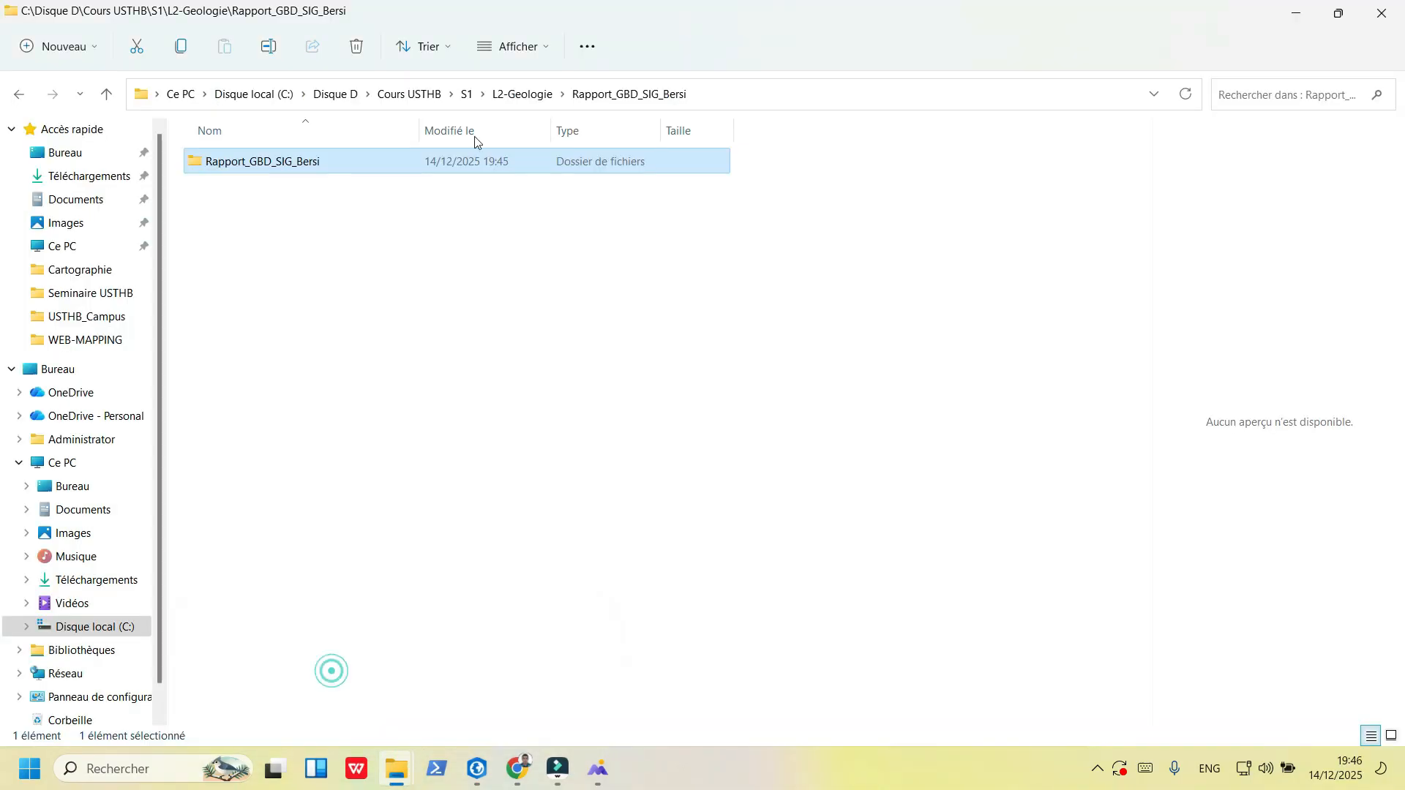
pyautogui.doubleClick(290, 163)
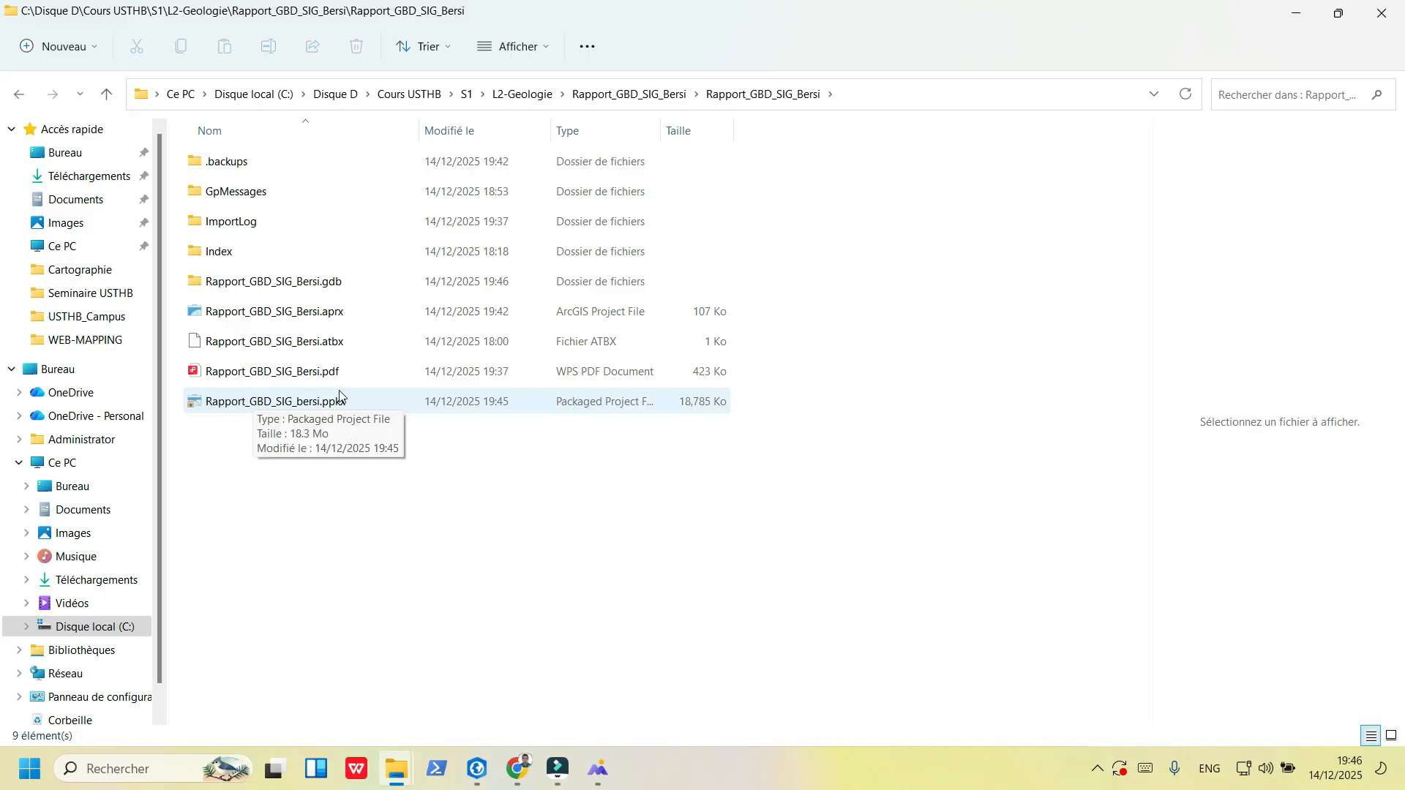
pyautogui.moveTo(265, 452); pyautogui.dragTo(265, 376)
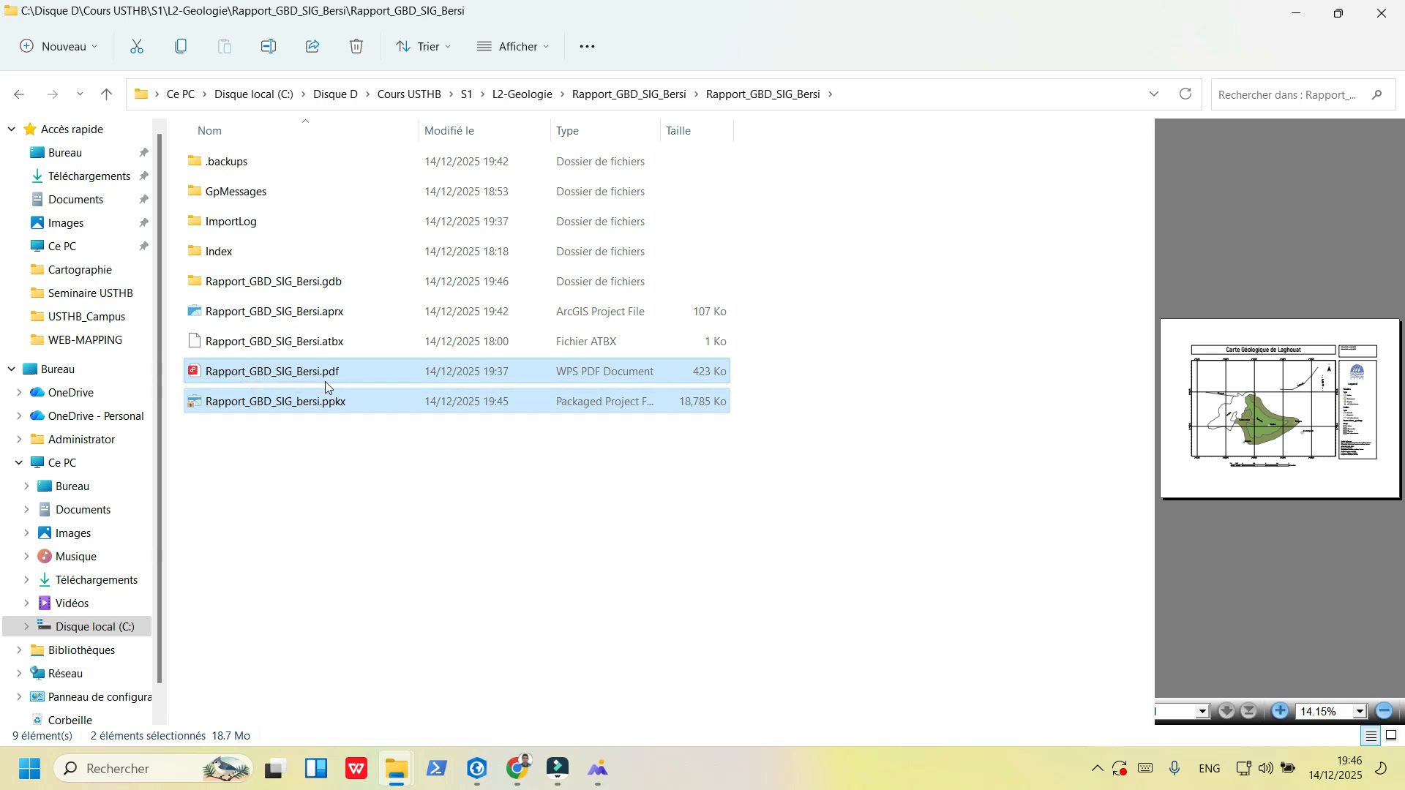
pyautogui.rightClick(243, 371)
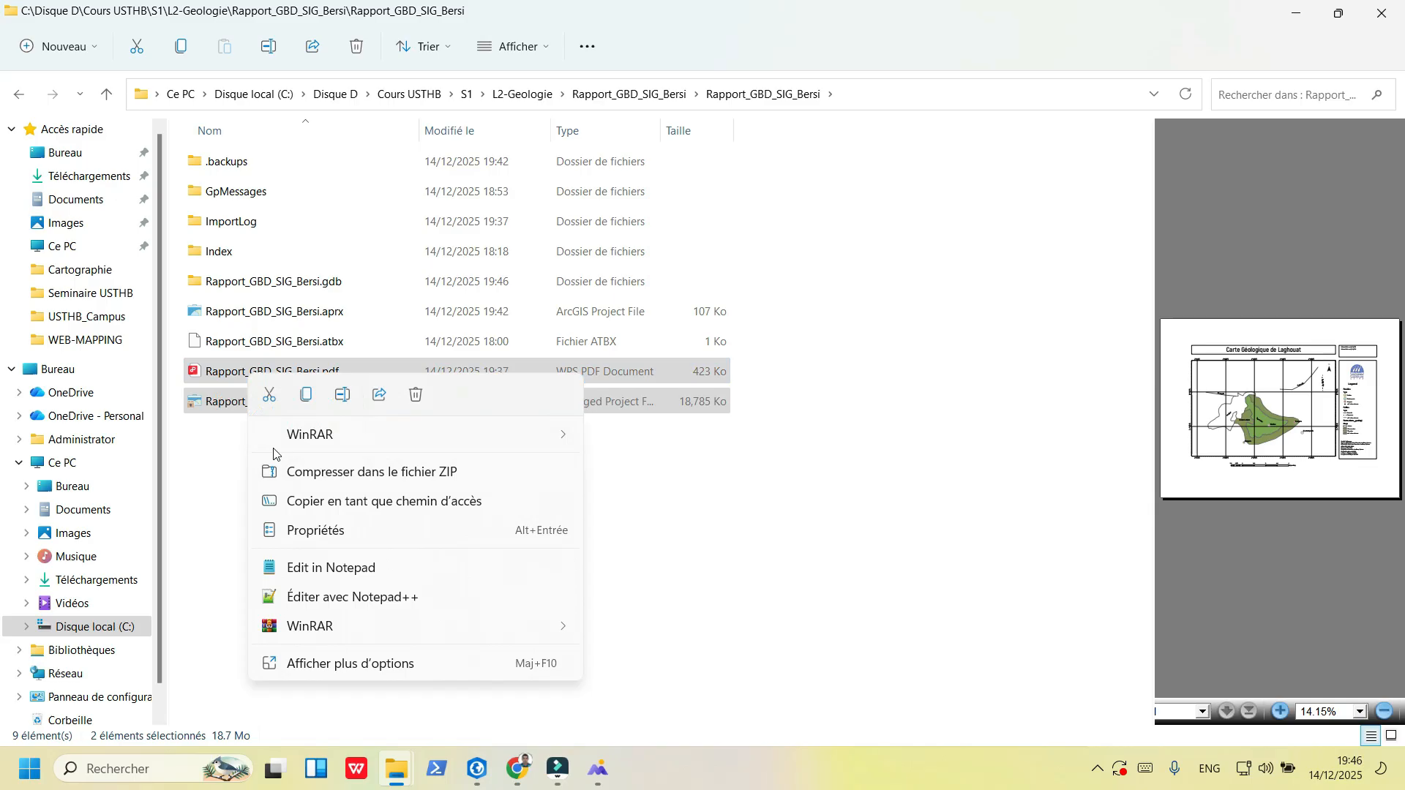
pyautogui.click(305, 402)
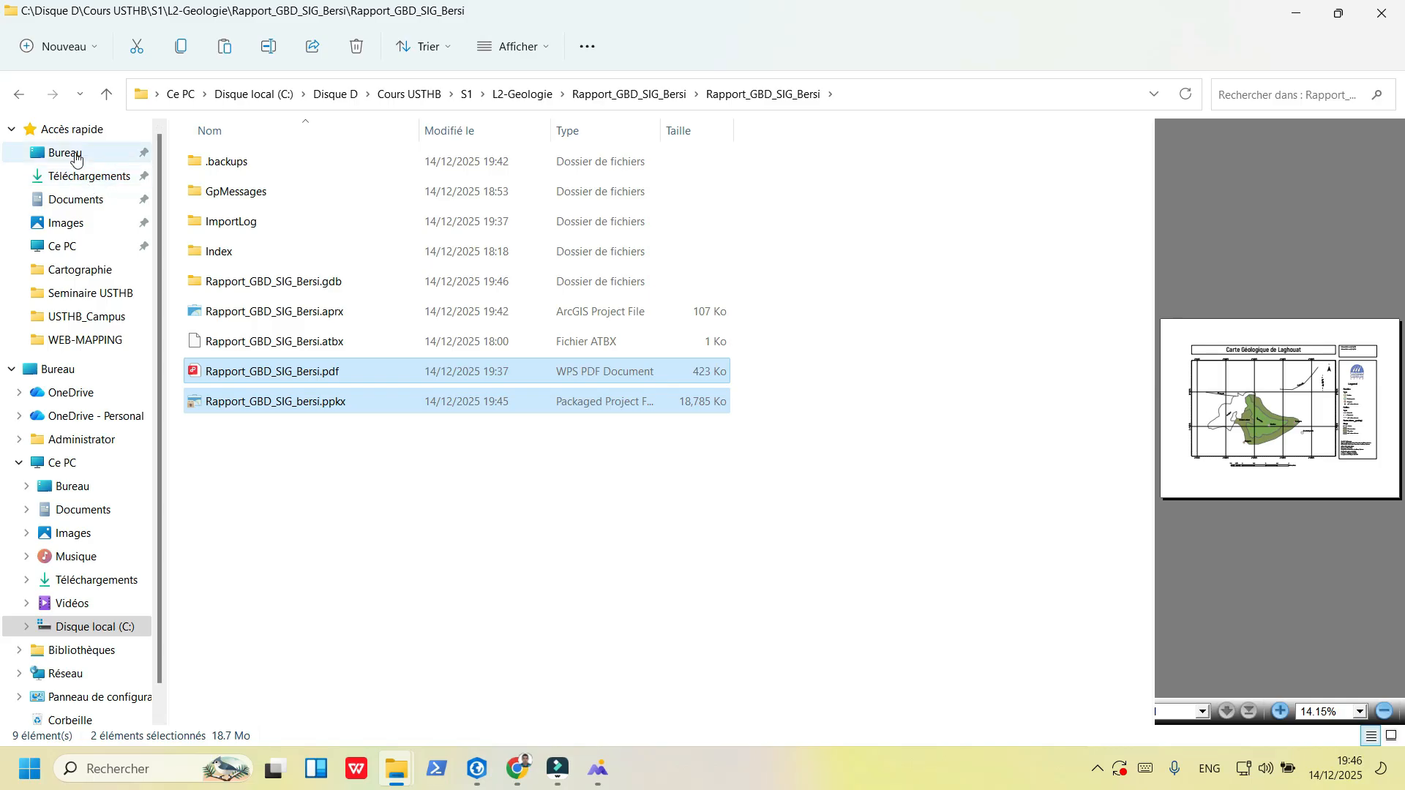
# - Create a new folder in File Explorer named Rapport_Bersi_
pyautogui.click(45, 47)
pyautogui.click(63, 91)
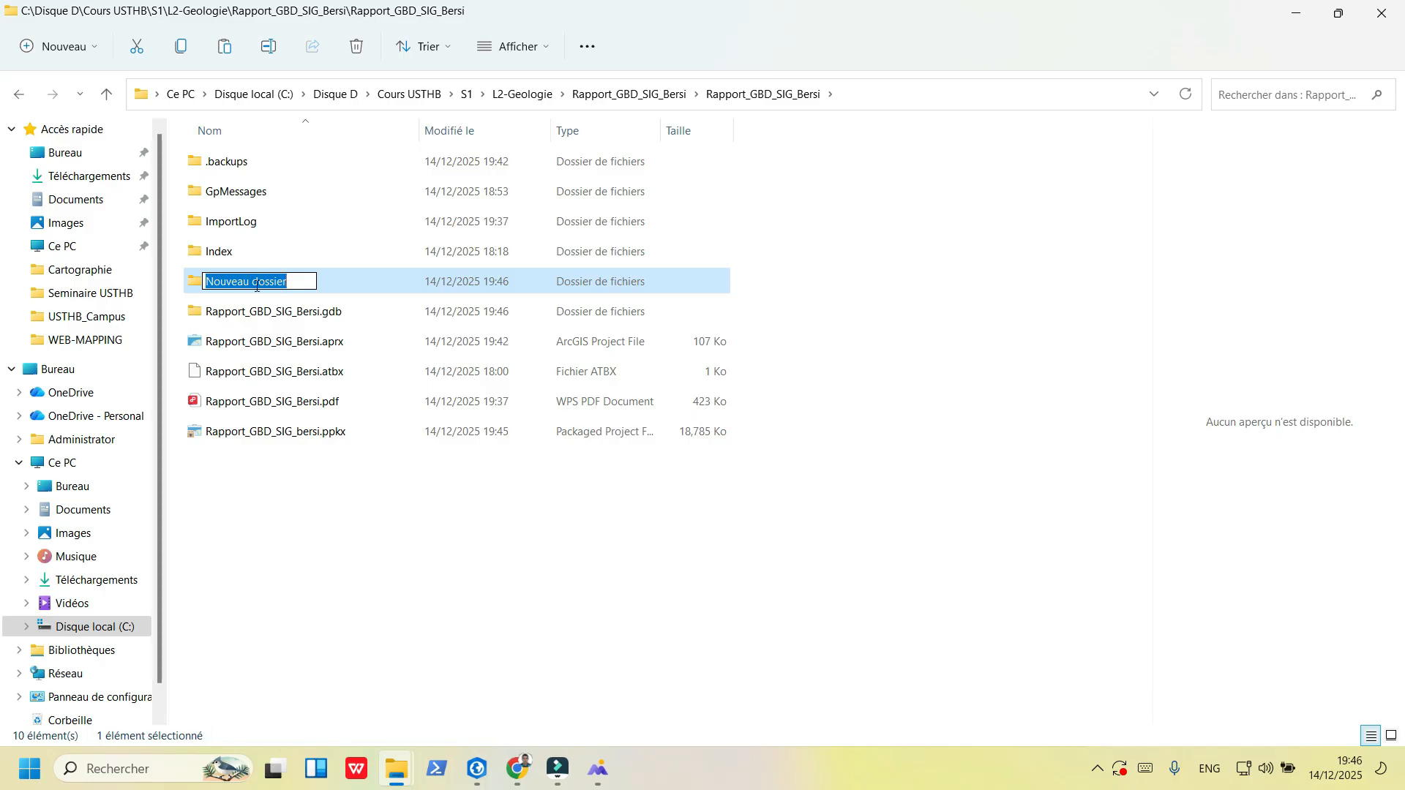
pyautogui.write('Rapport_')
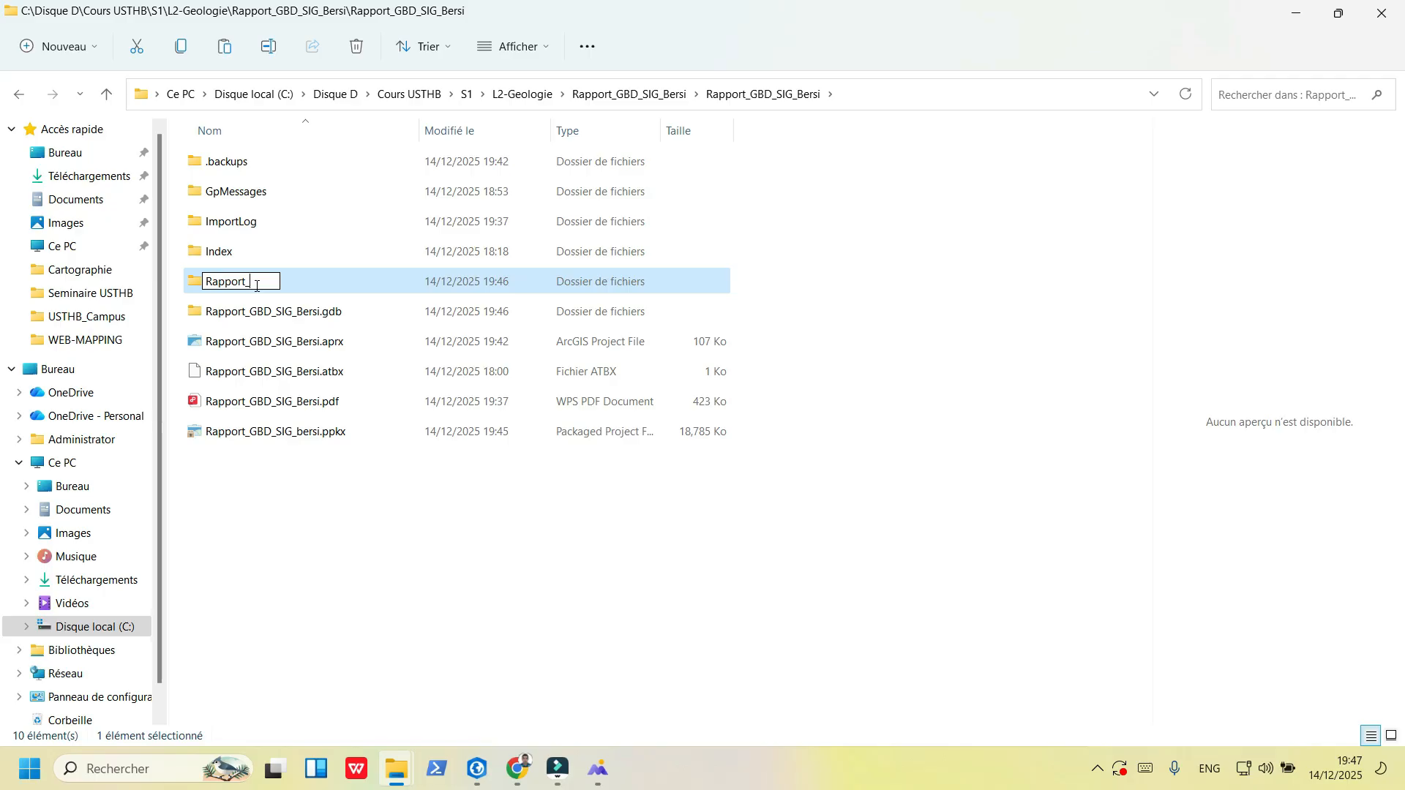
pyautogui.write('Bersi_')
pyautogui.press('Escape')
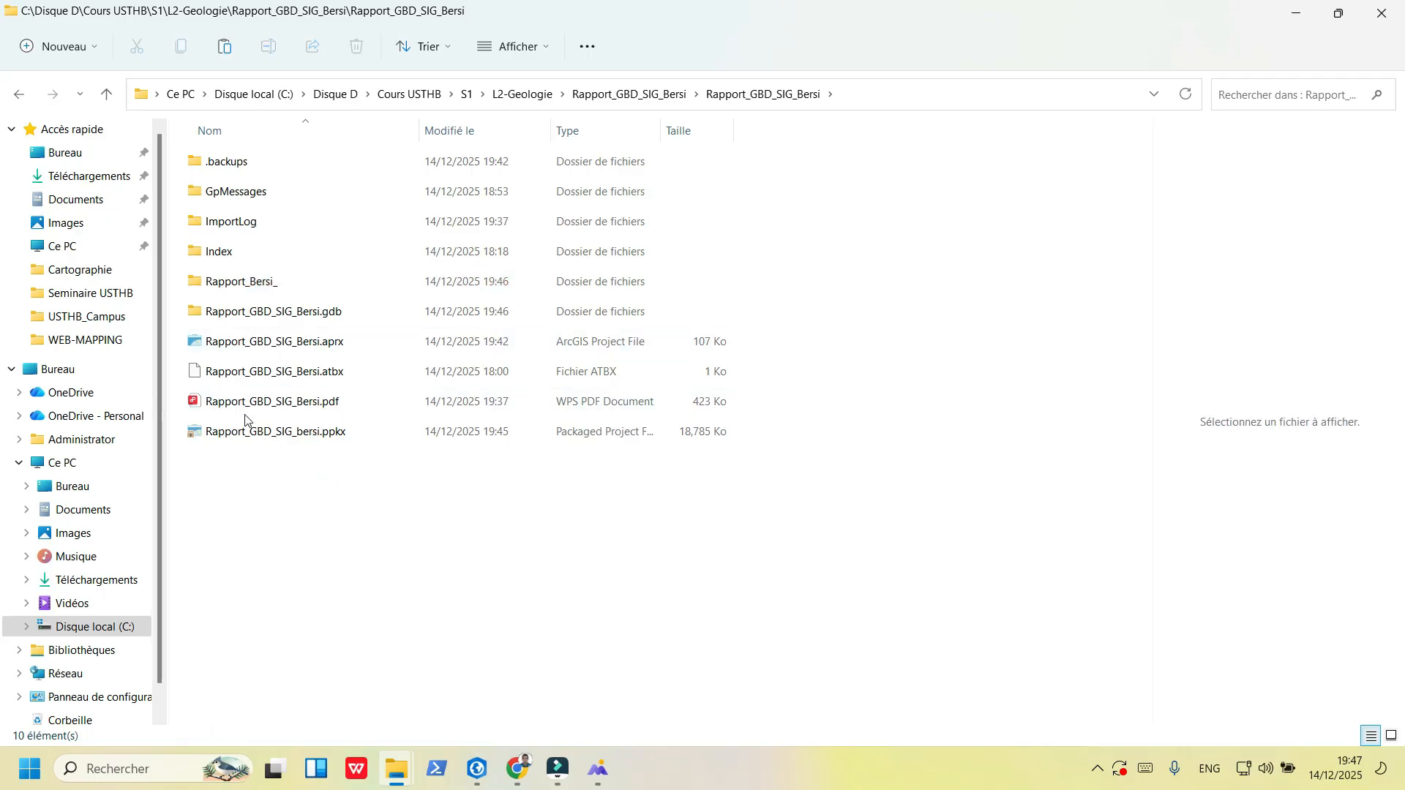
# - Move the map PDF and the .ppkx package into Rapport_Bersi_, then select that folder
pyautogui.click(251, 432)
pyautogui.keyDown('shift'); pyautogui.click(249, 407); pyautogui.keyUp('shift')
pyautogui.moveTo(249, 407); pyautogui.dragTo(316, 333)
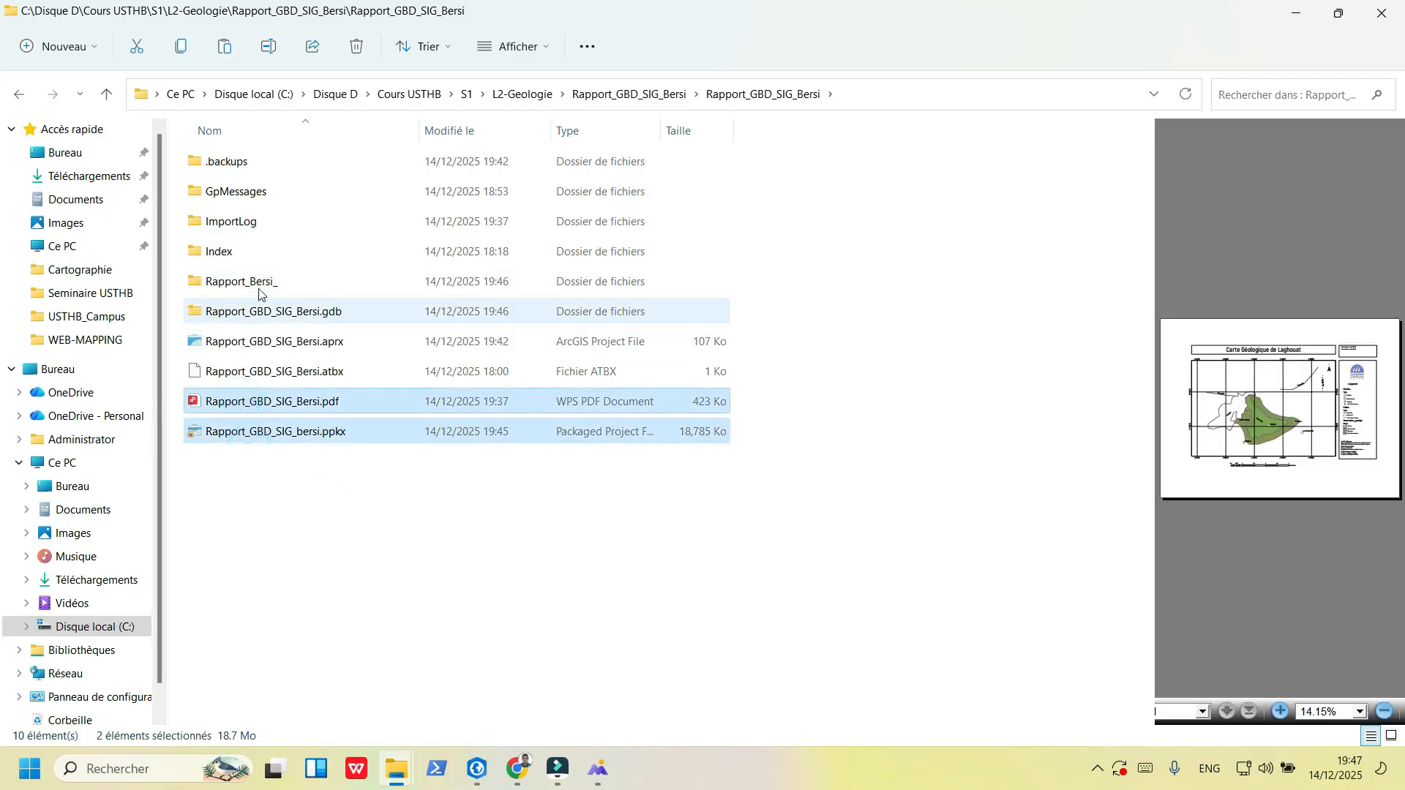
pyautogui.moveTo(259, 293); pyautogui.dragTo(259, 292)
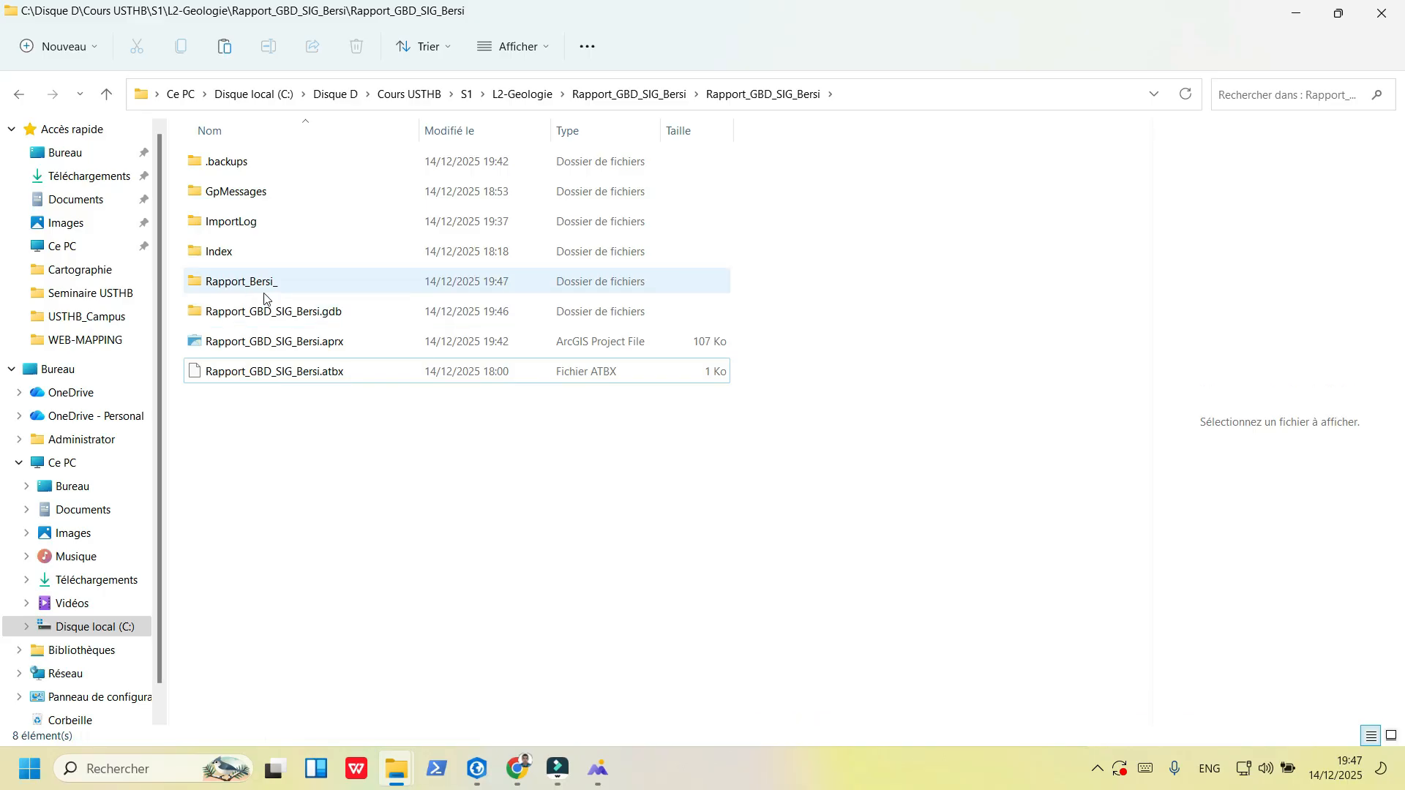
pyautogui.moveTo(245, 287)
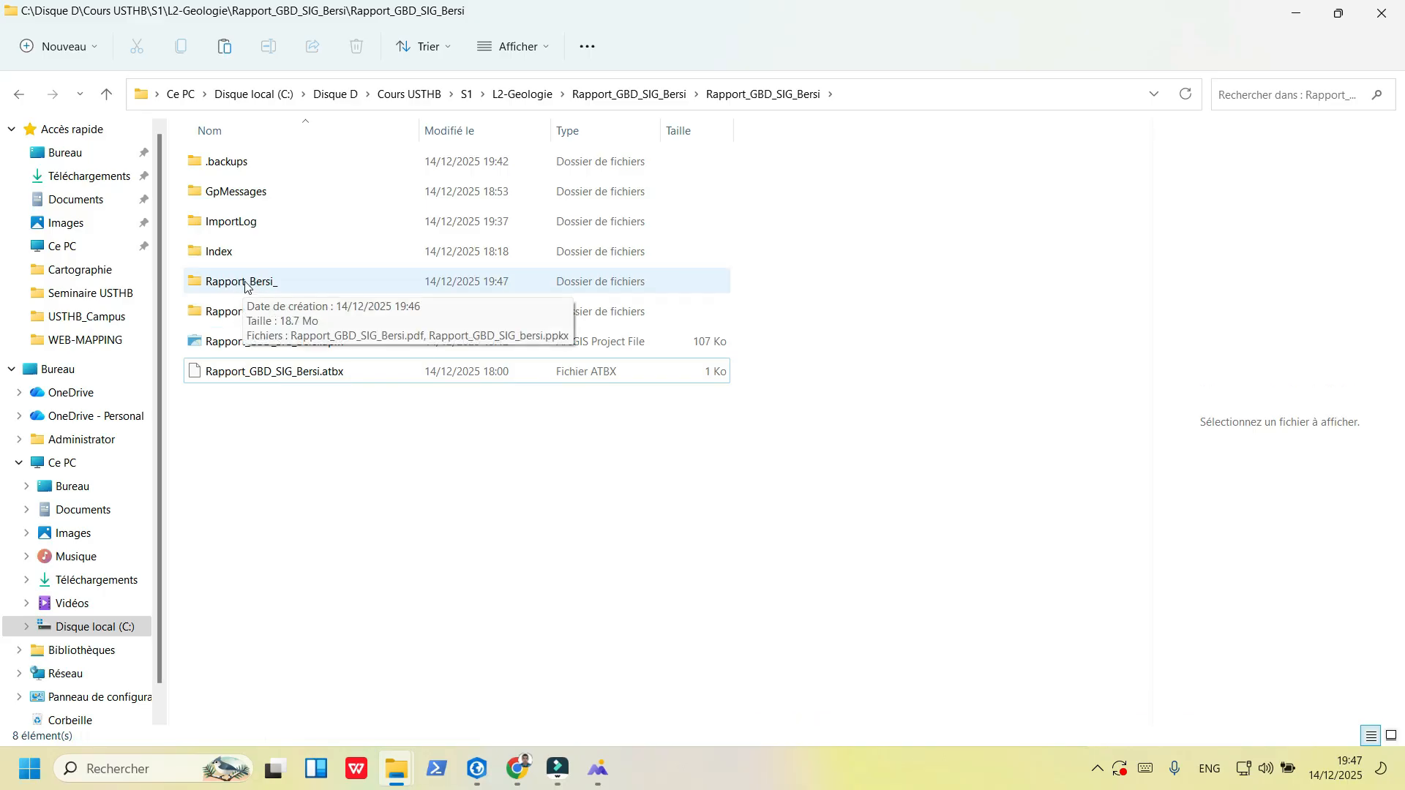
pyautogui.click(227, 281)
# - Archive the Rapport_Bersi_ folder as Rapport_Bersi_.rar with WinRAR's default settings
pyautogui.rightClick(232, 284)
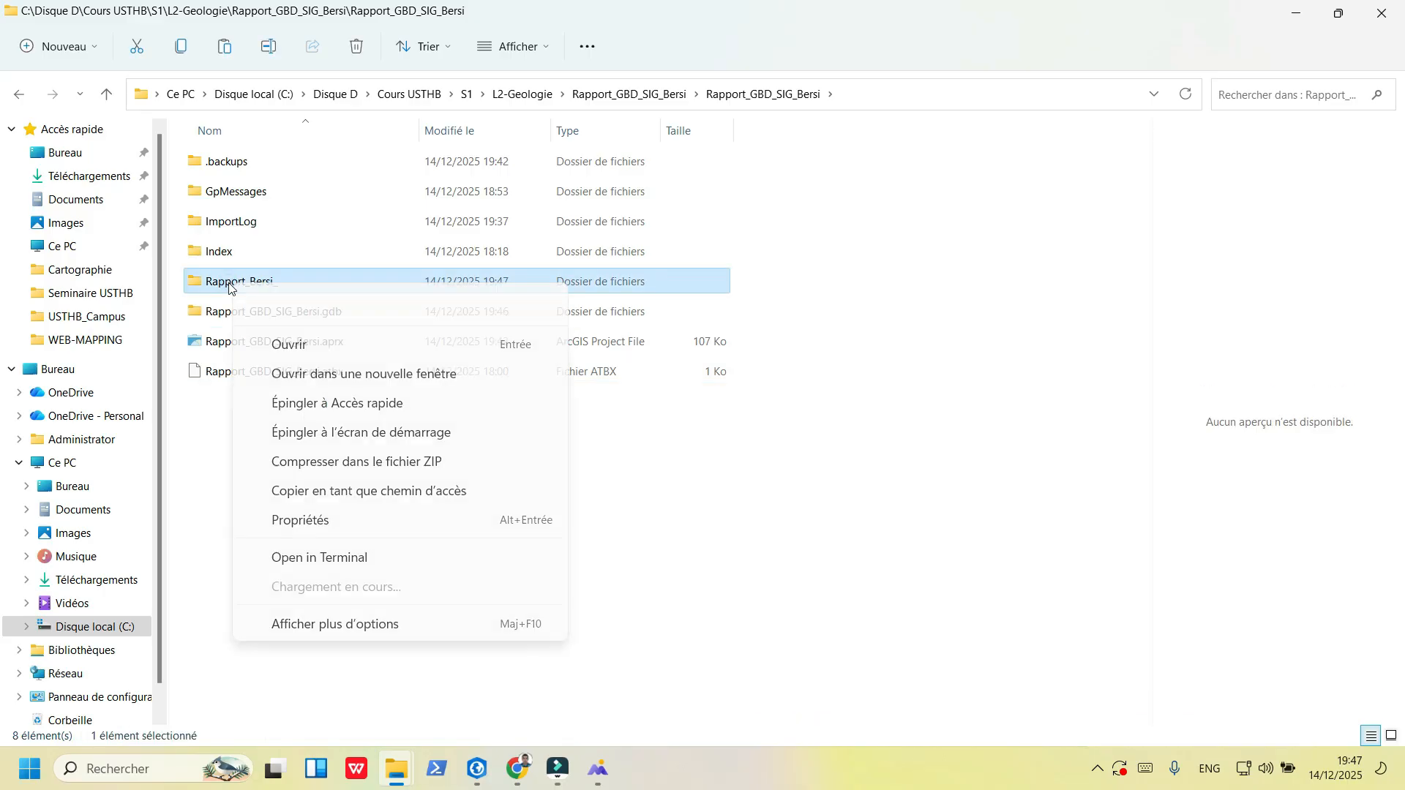
pyautogui.moveTo(326, 589)
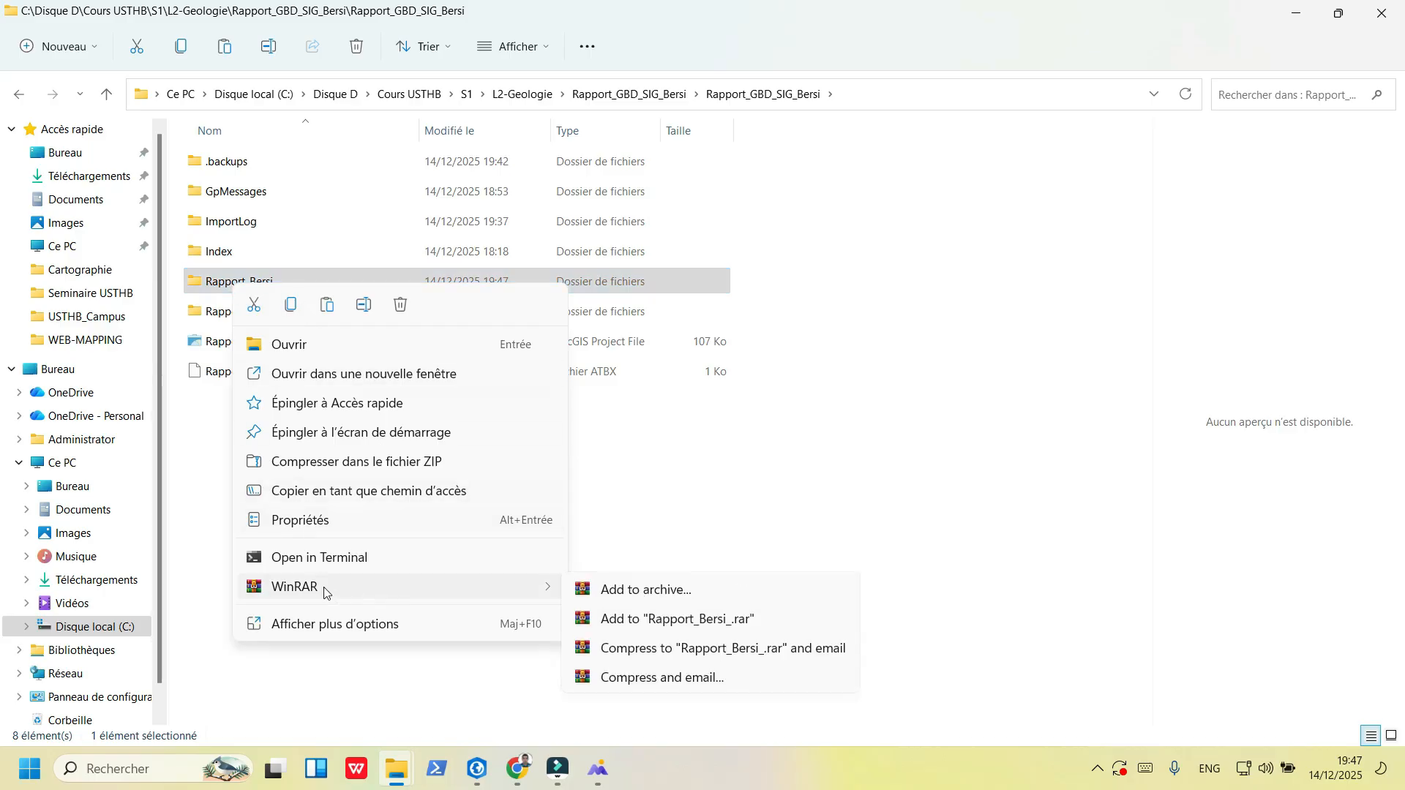
pyautogui.click(639, 591)
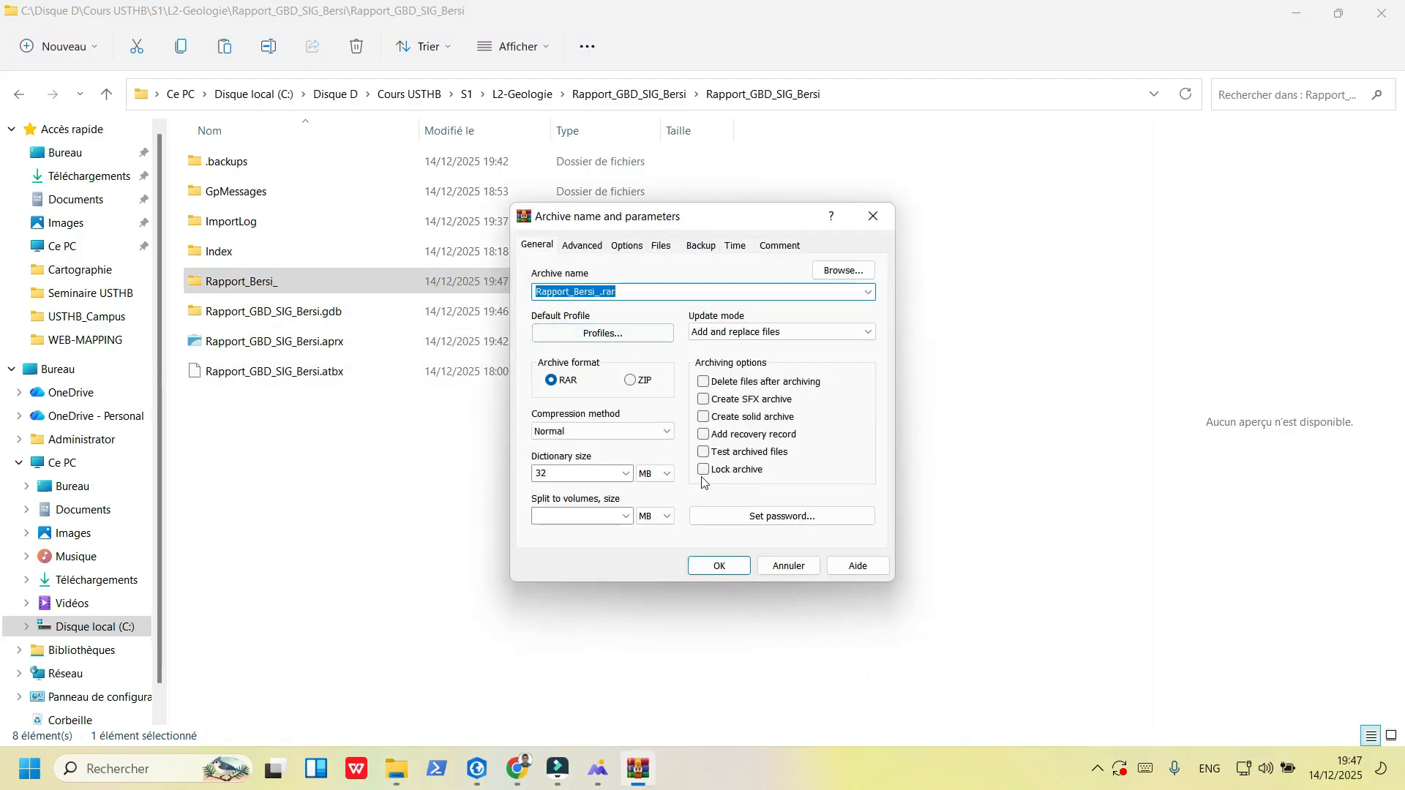
pyautogui.click(716, 567)
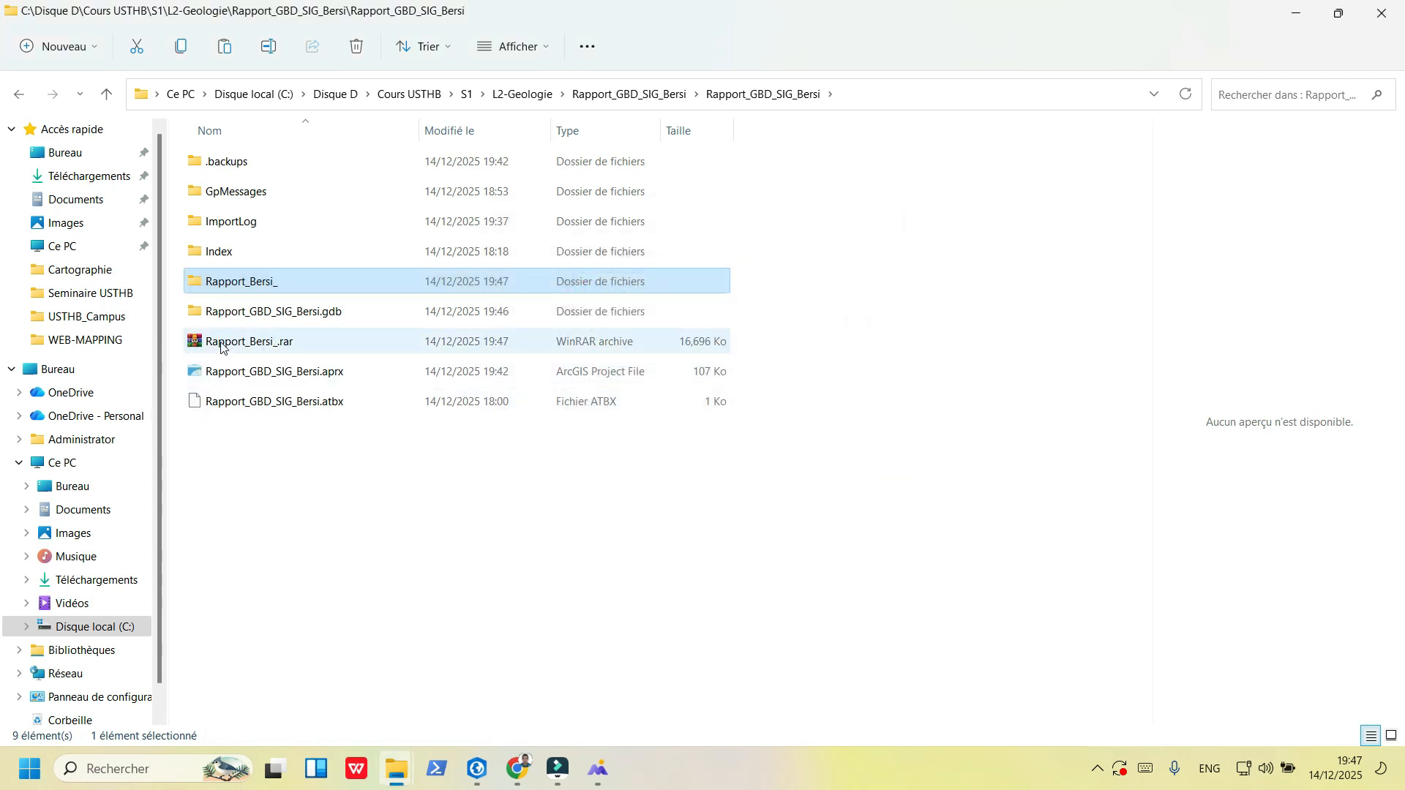
# - Select the new Rapport_Bersi_.rar and return to the Google Form in the browser
pyautogui.click(291, 352)
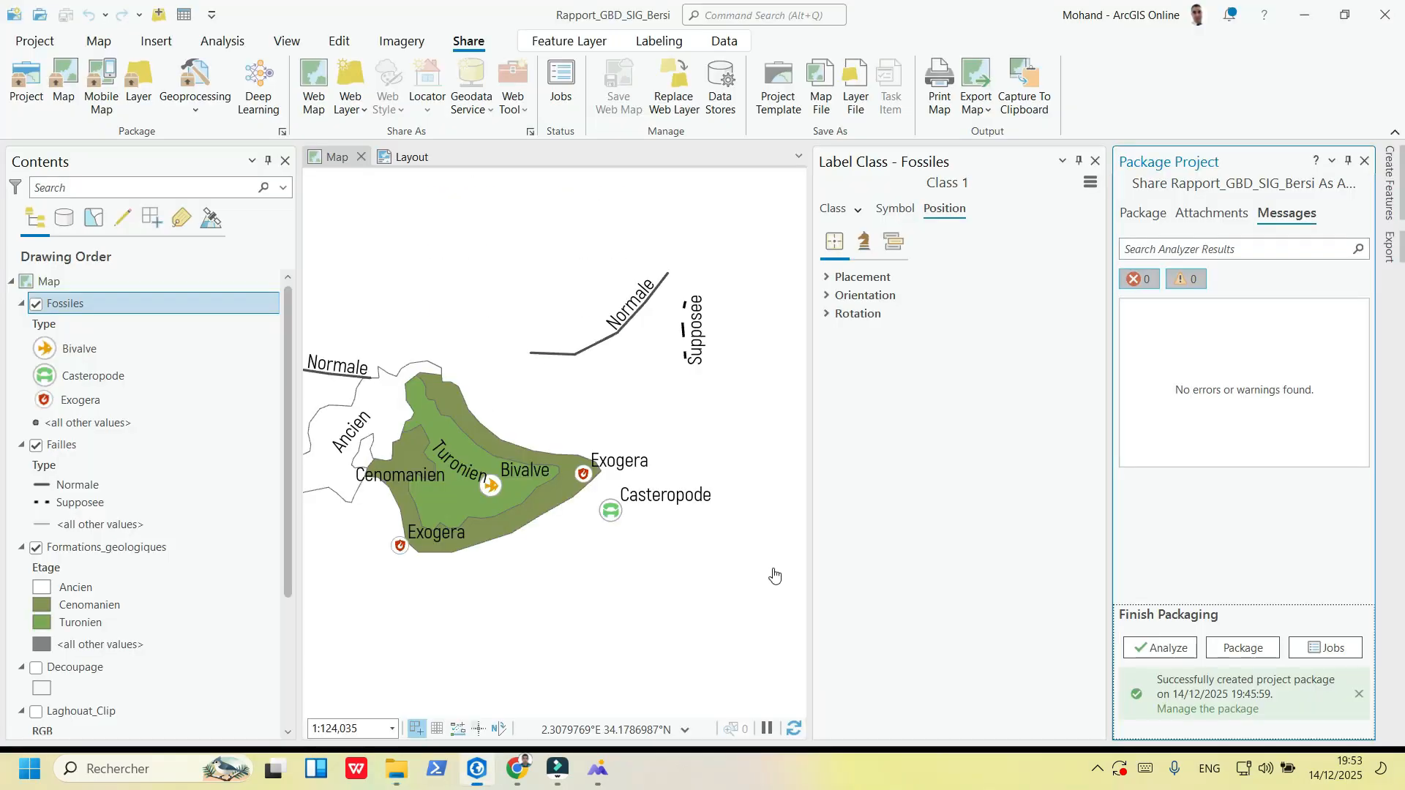
pyautogui.press('alt')
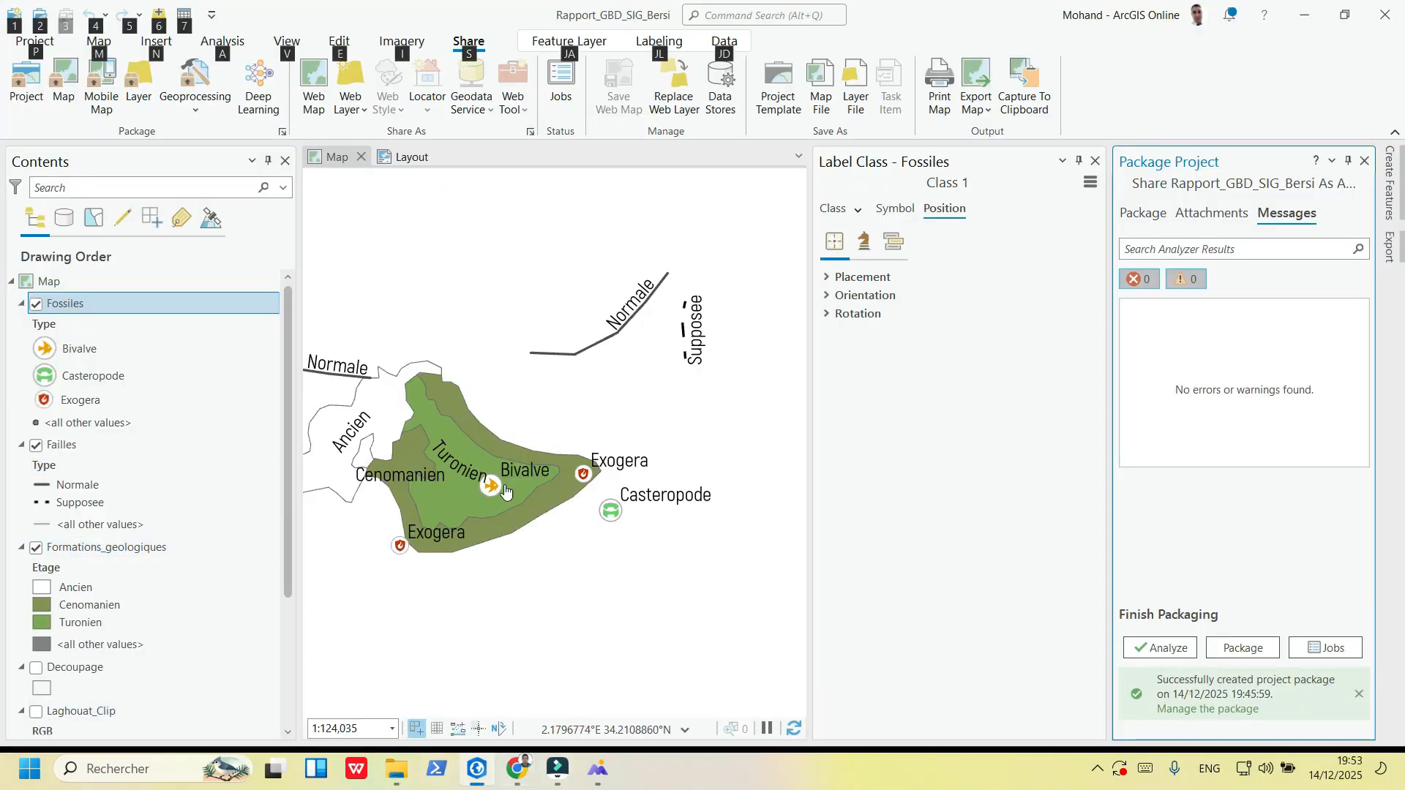
pyautogui.click(518, 768)
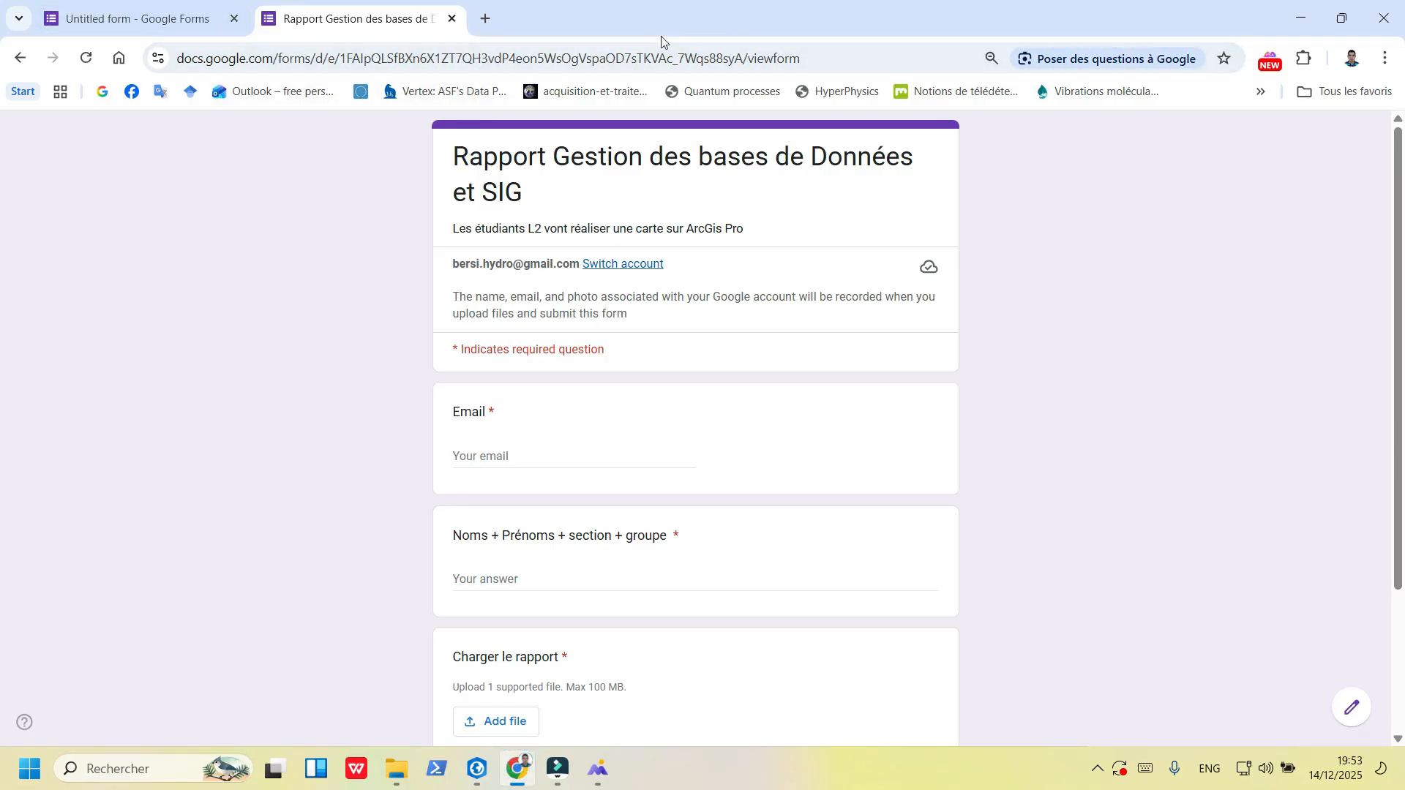
# - Copy the form's shortened responder link from the editor, then go back to the live form tab
pyautogui.click(120, 21)
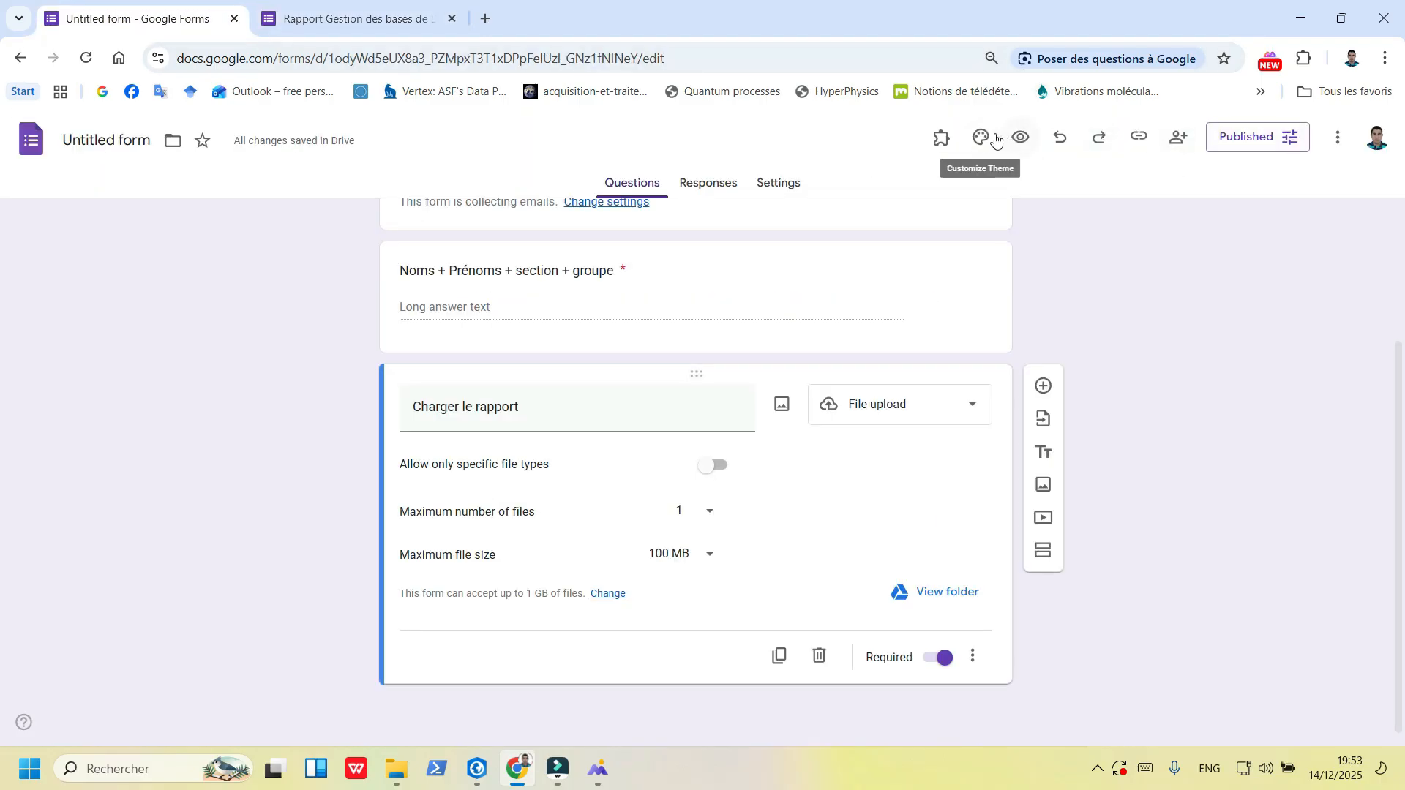
pyautogui.click(1142, 142)
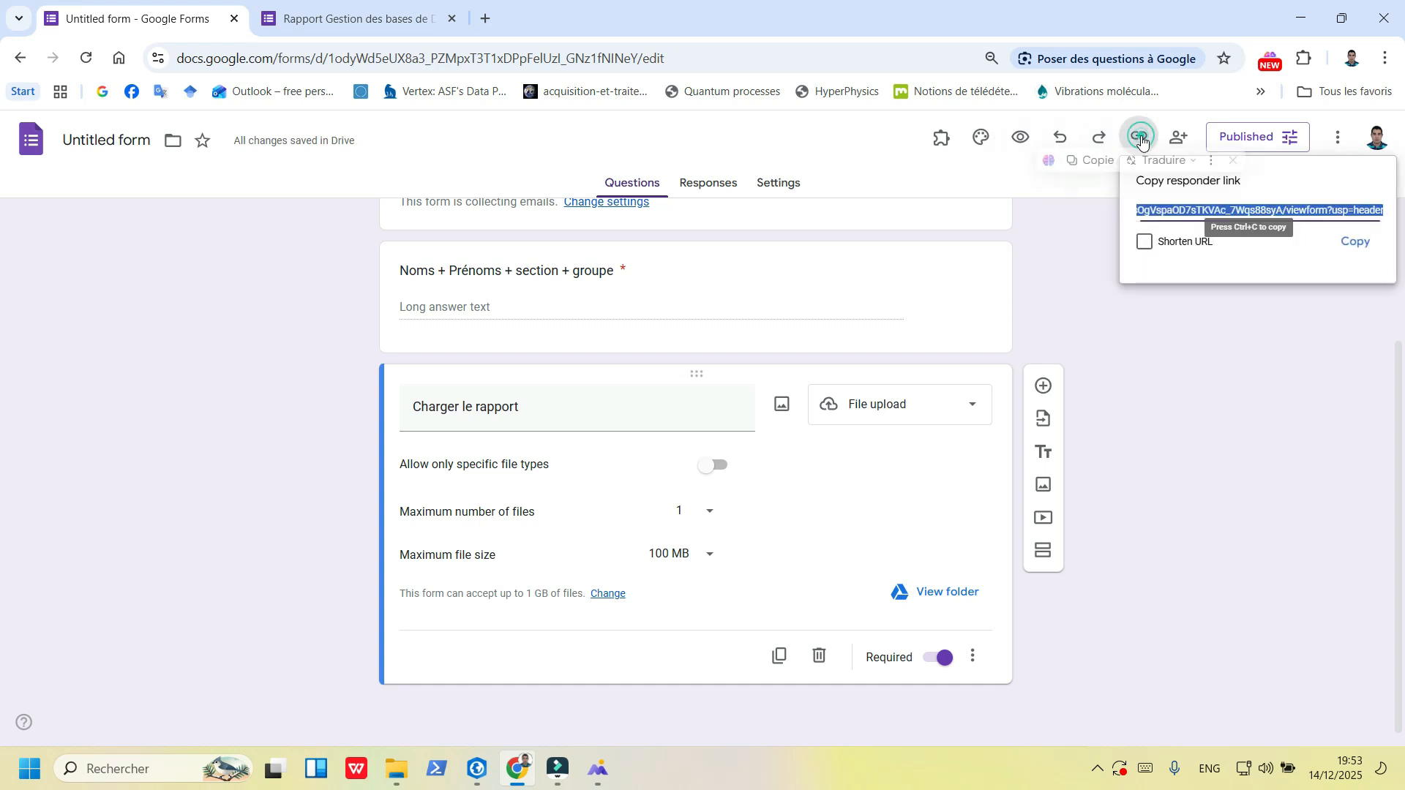
pyautogui.click(1142, 246)
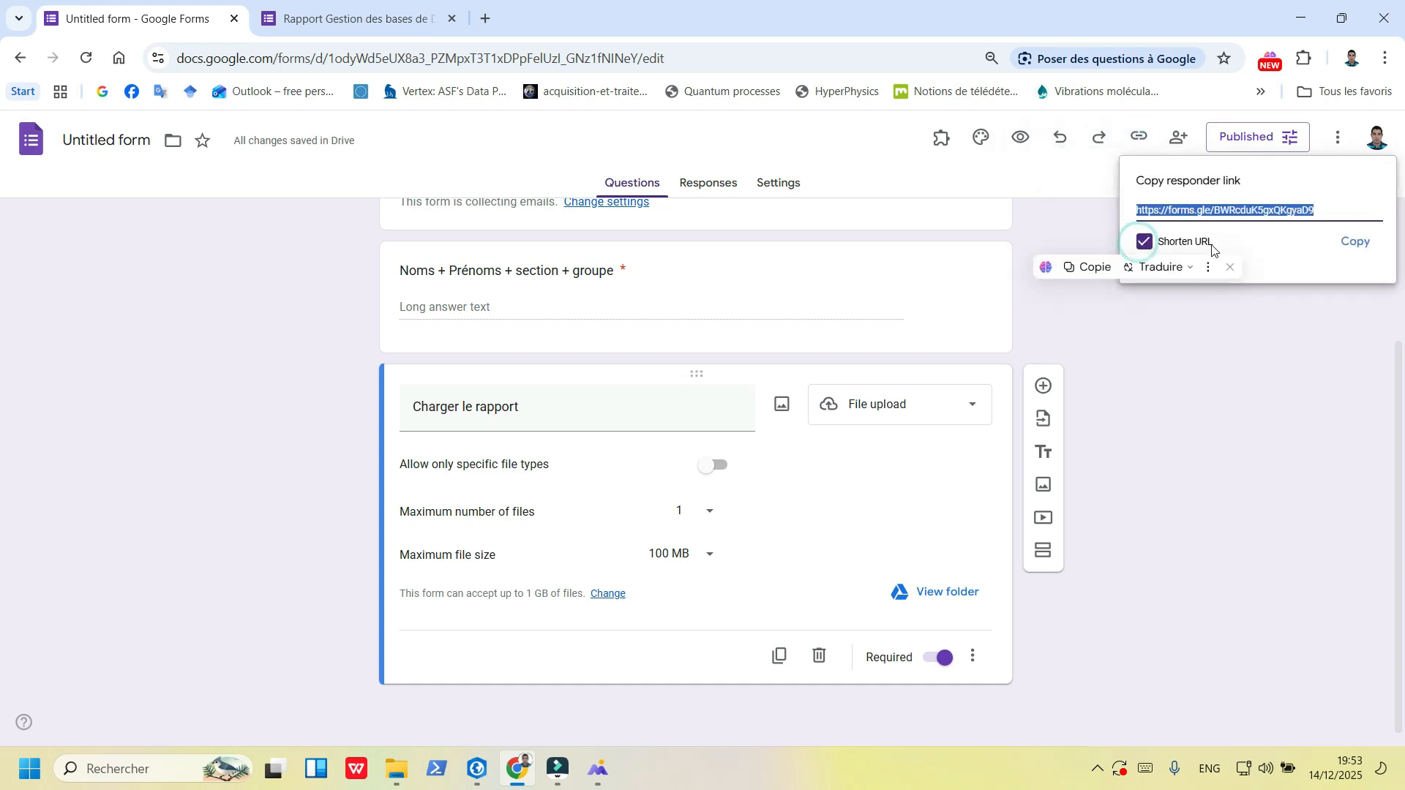
pyautogui.click(1339, 244)
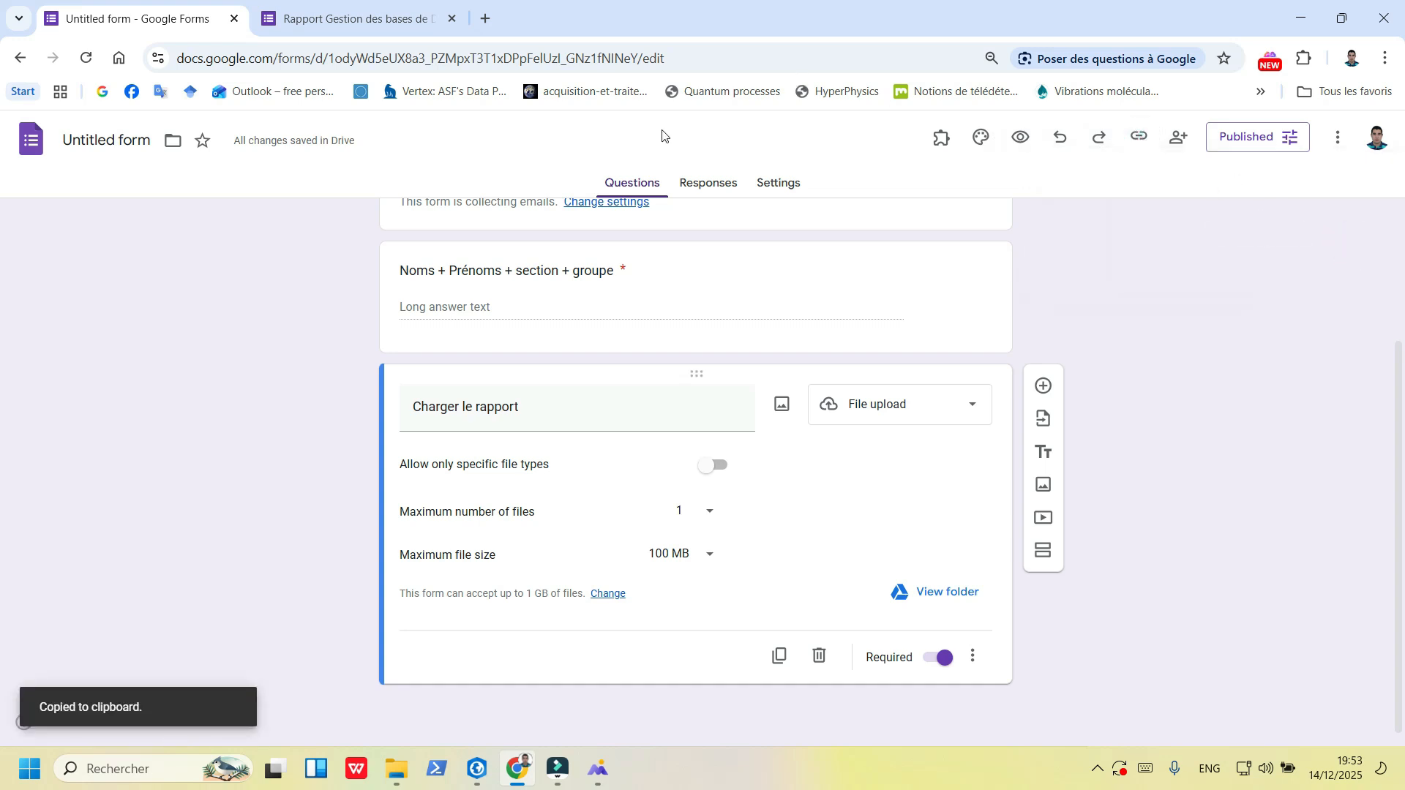
pyautogui.scroll(3, 739, 295)
pyautogui.click(351, 21)
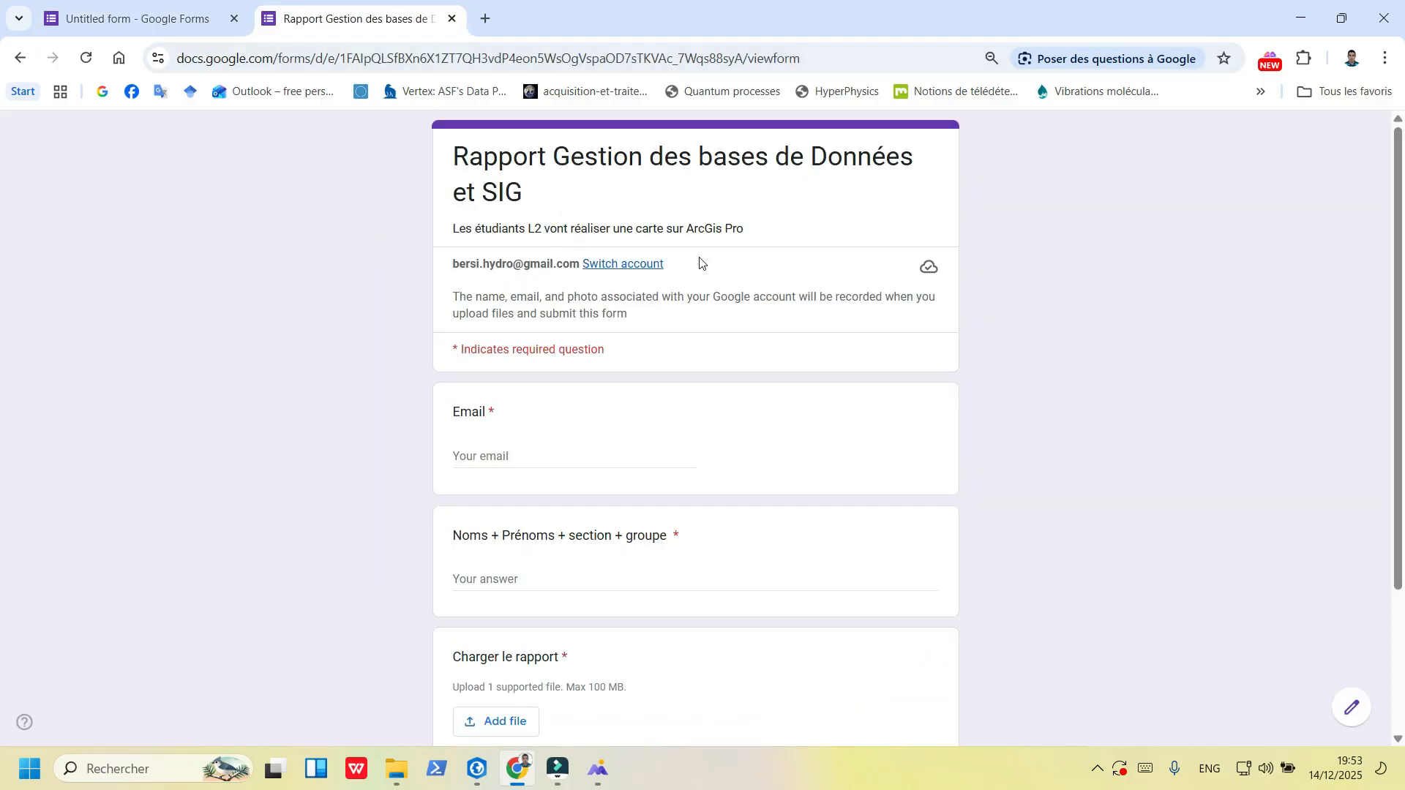
# - Fill the Email question with a saved e-mail address
pyautogui.scroll(-3, 724, 283)
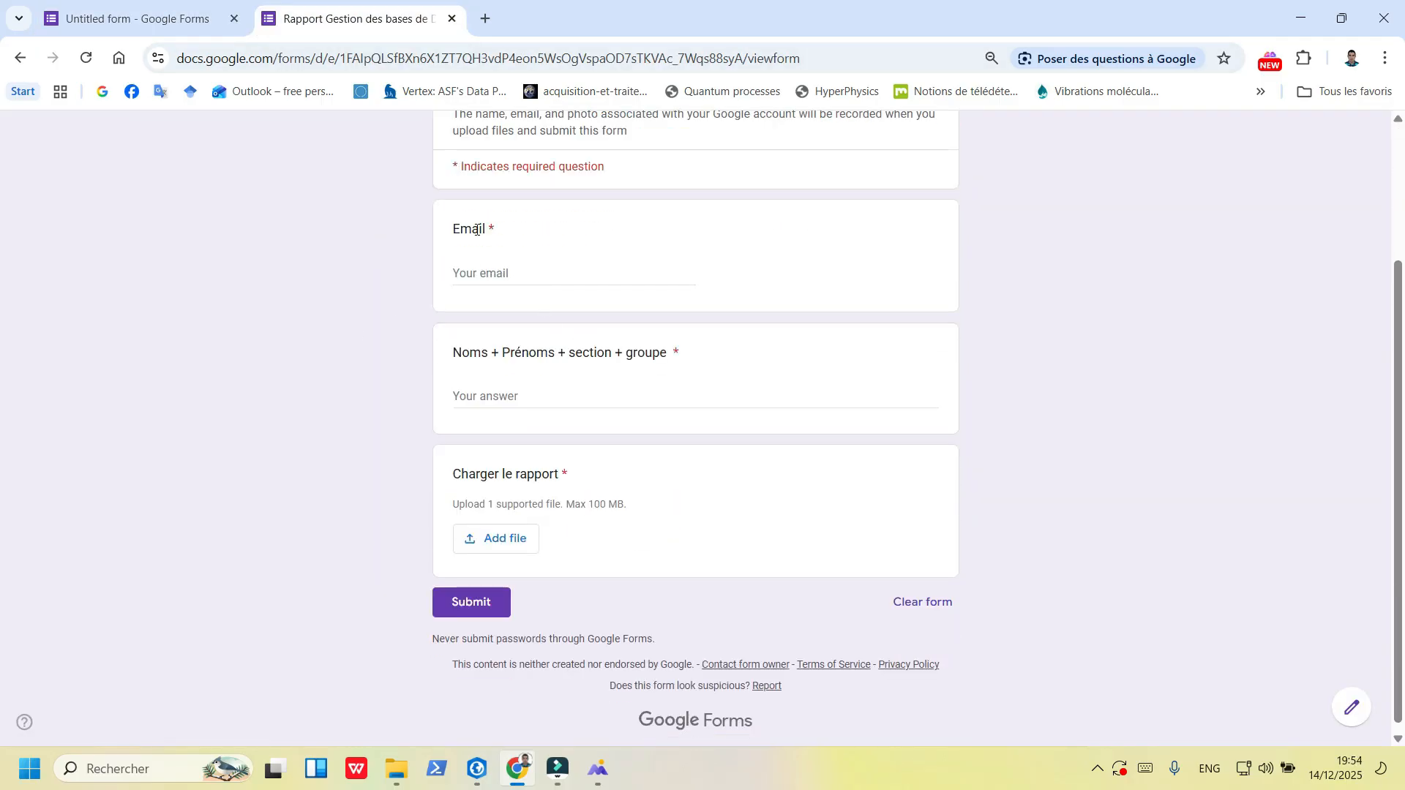
pyautogui.click(476, 274)
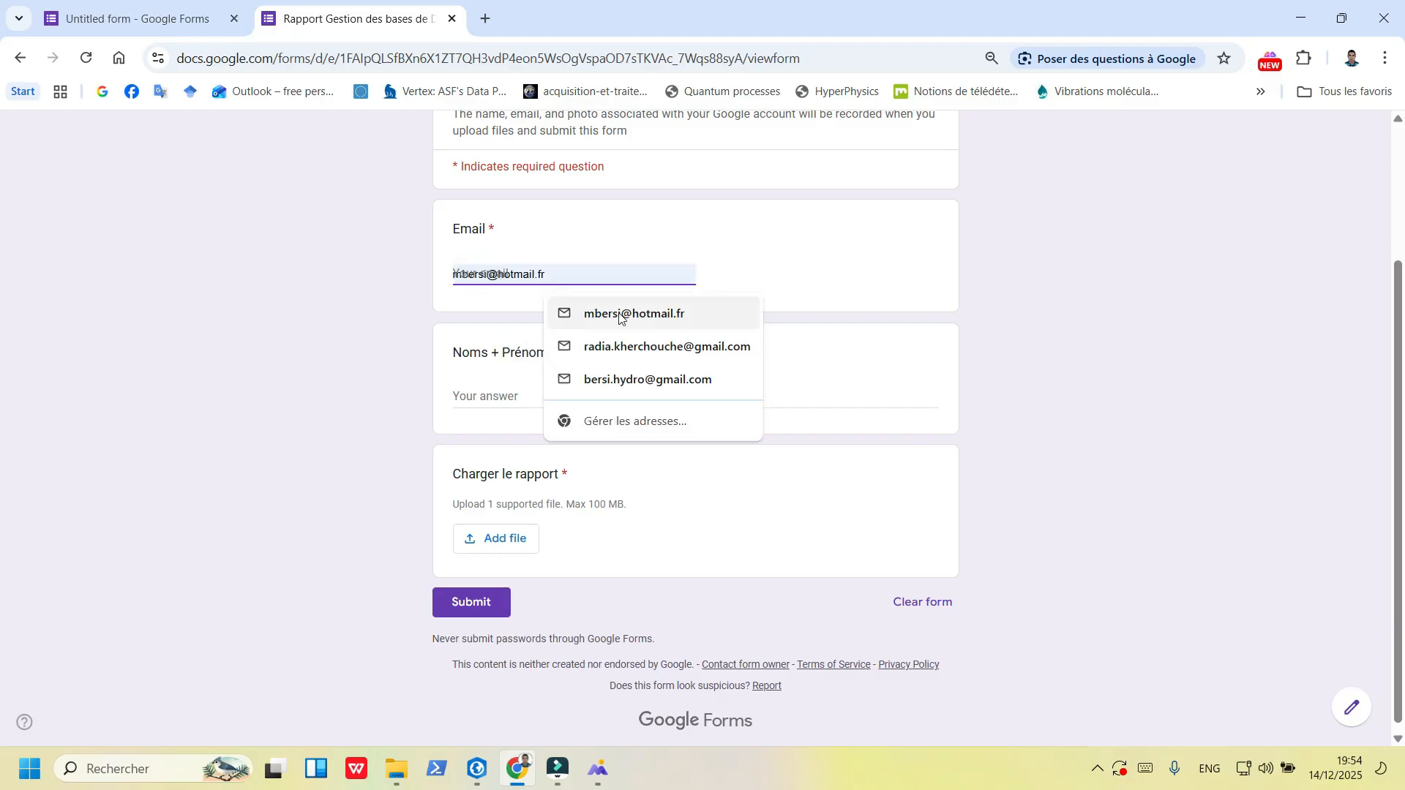
pyautogui.click(860, 285)
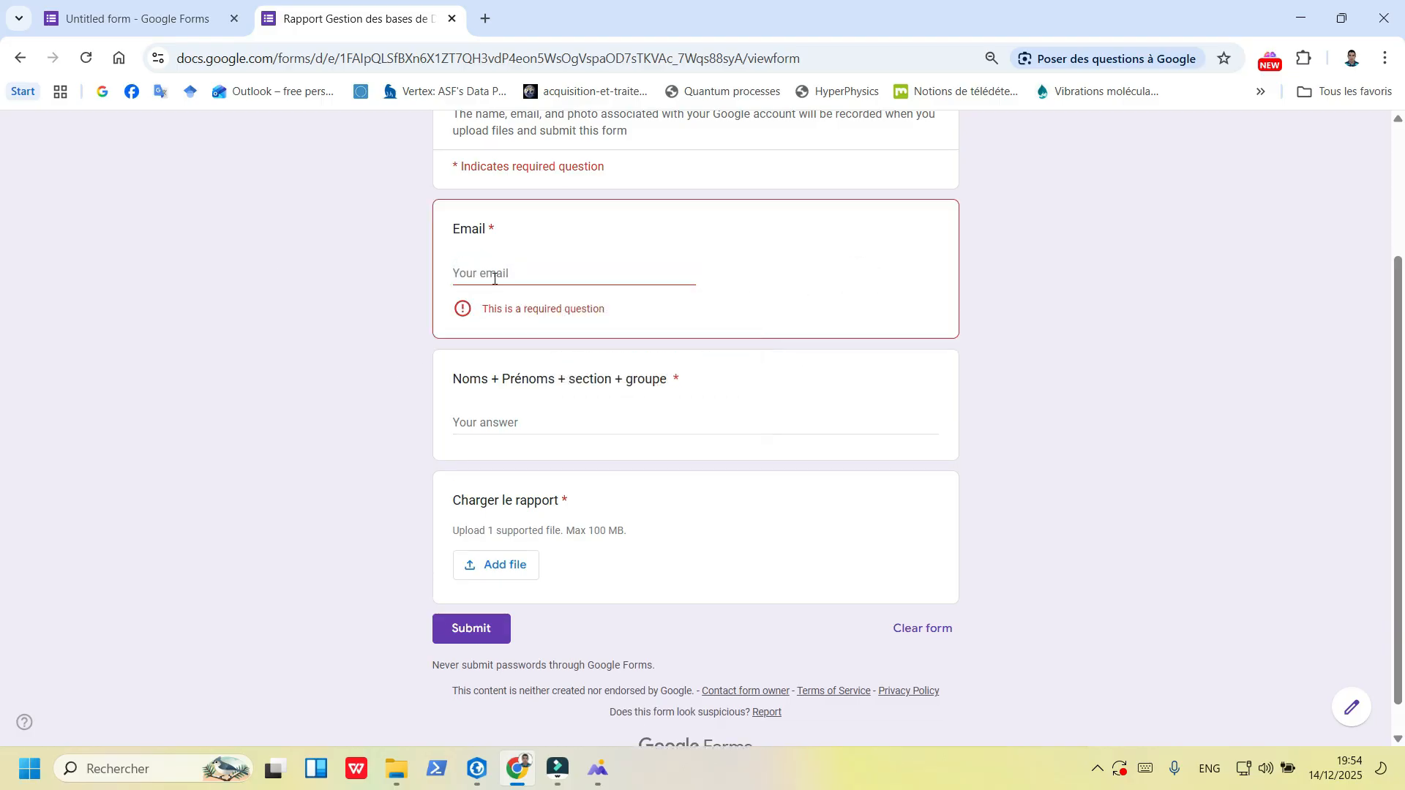
pyautogui.click(519, 271)
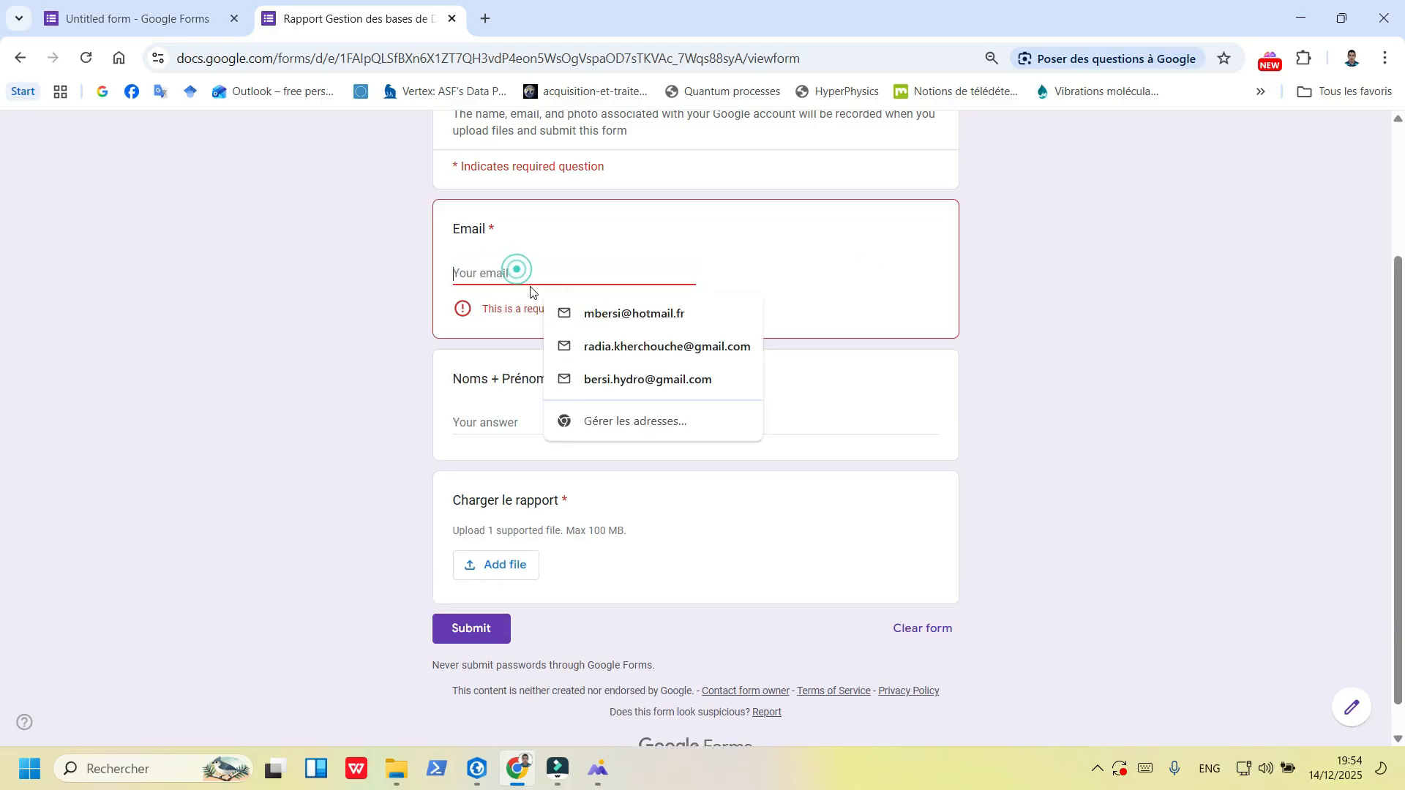
pyautogui.click(629, 314)
# - Answer the names question with the student's full name plus 'Section Agroupe 3', prefixed with '1-'
pyautogui.click(485, 397)
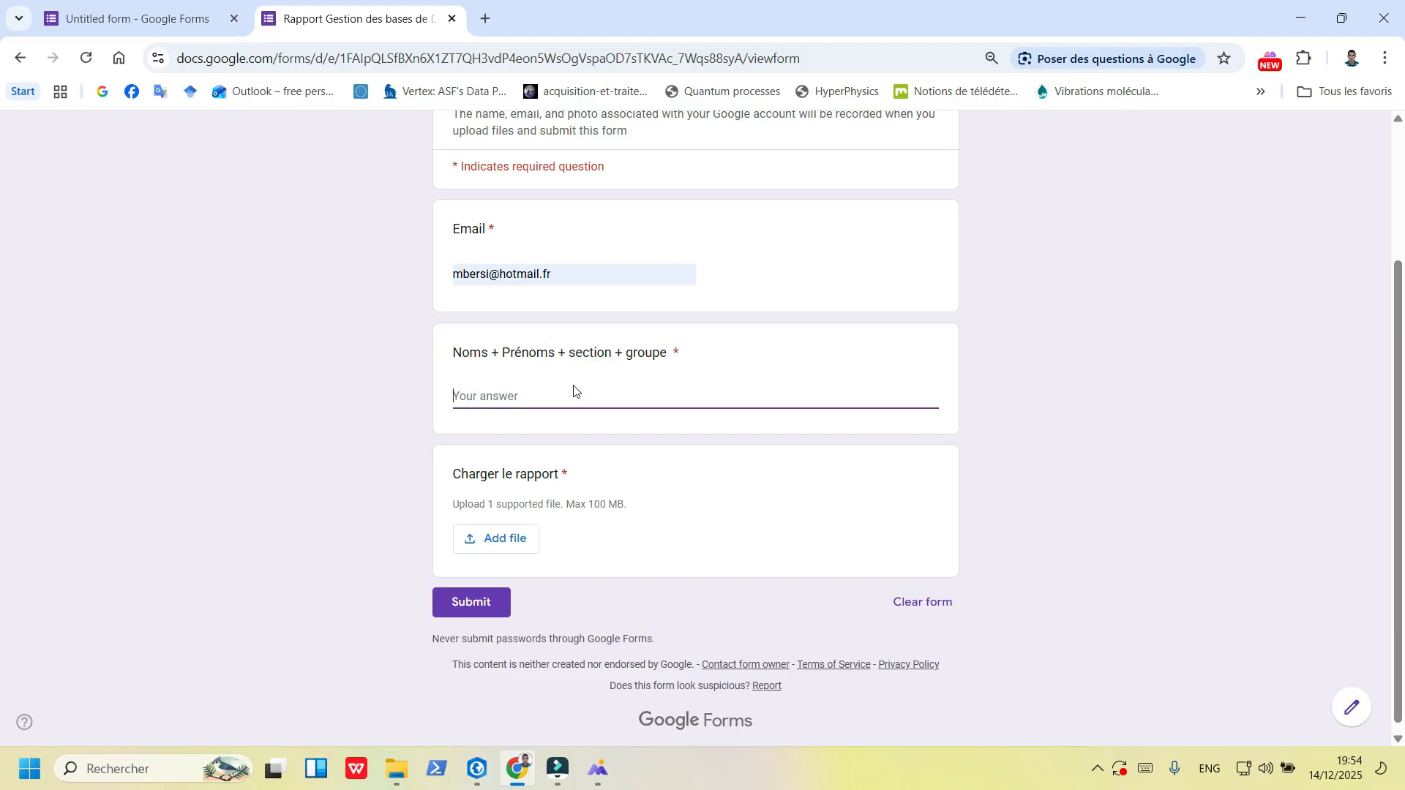
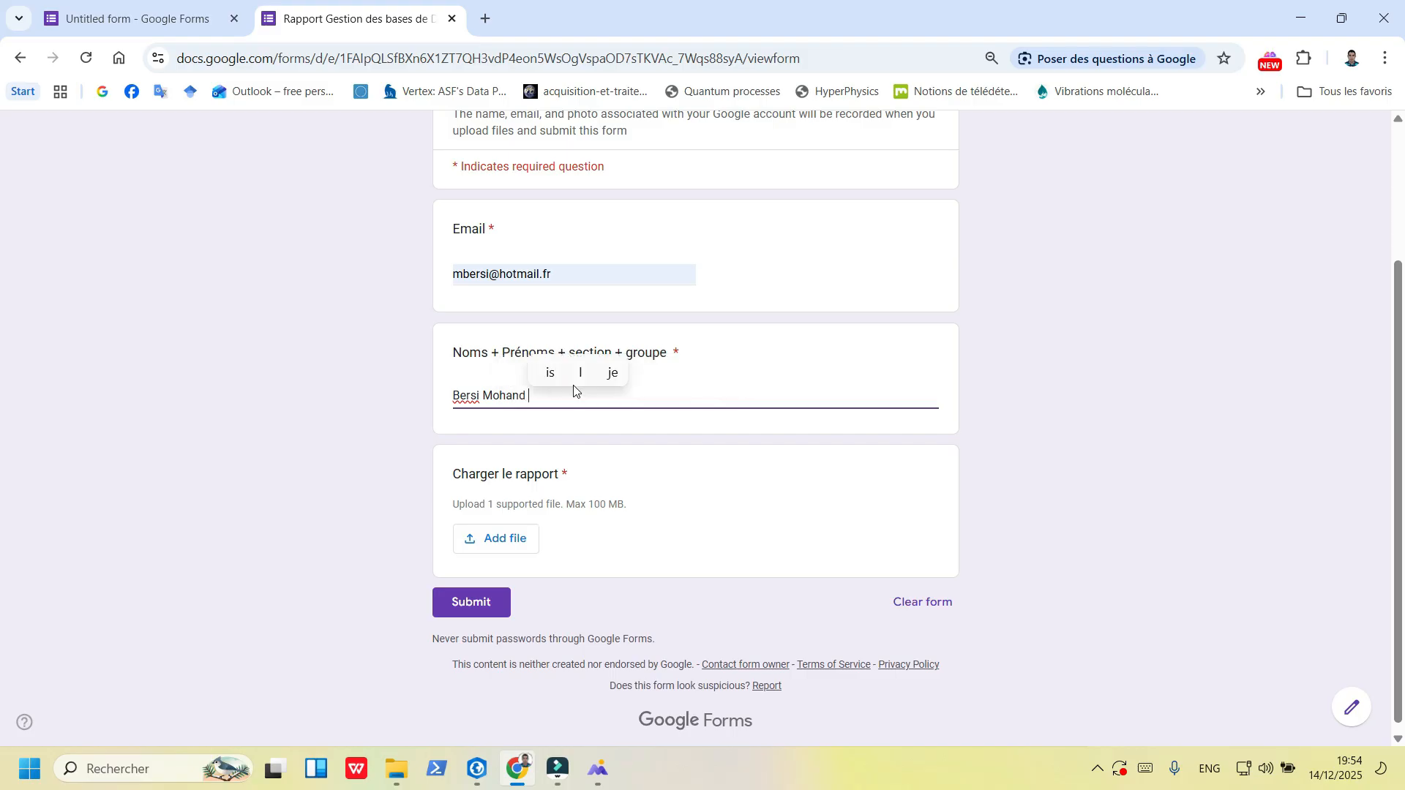
pyautogui.write('Sect')
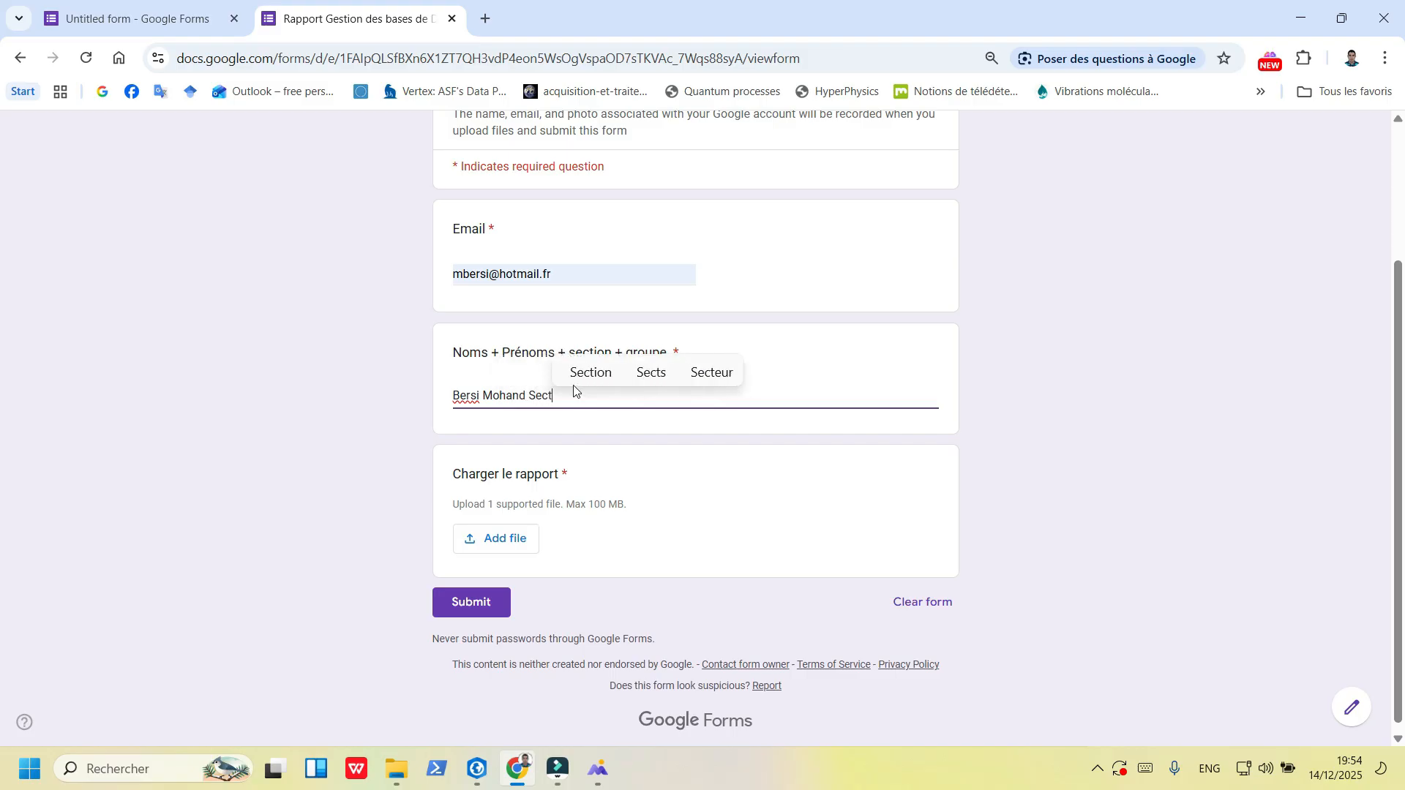
pyautogui.write('ion A')
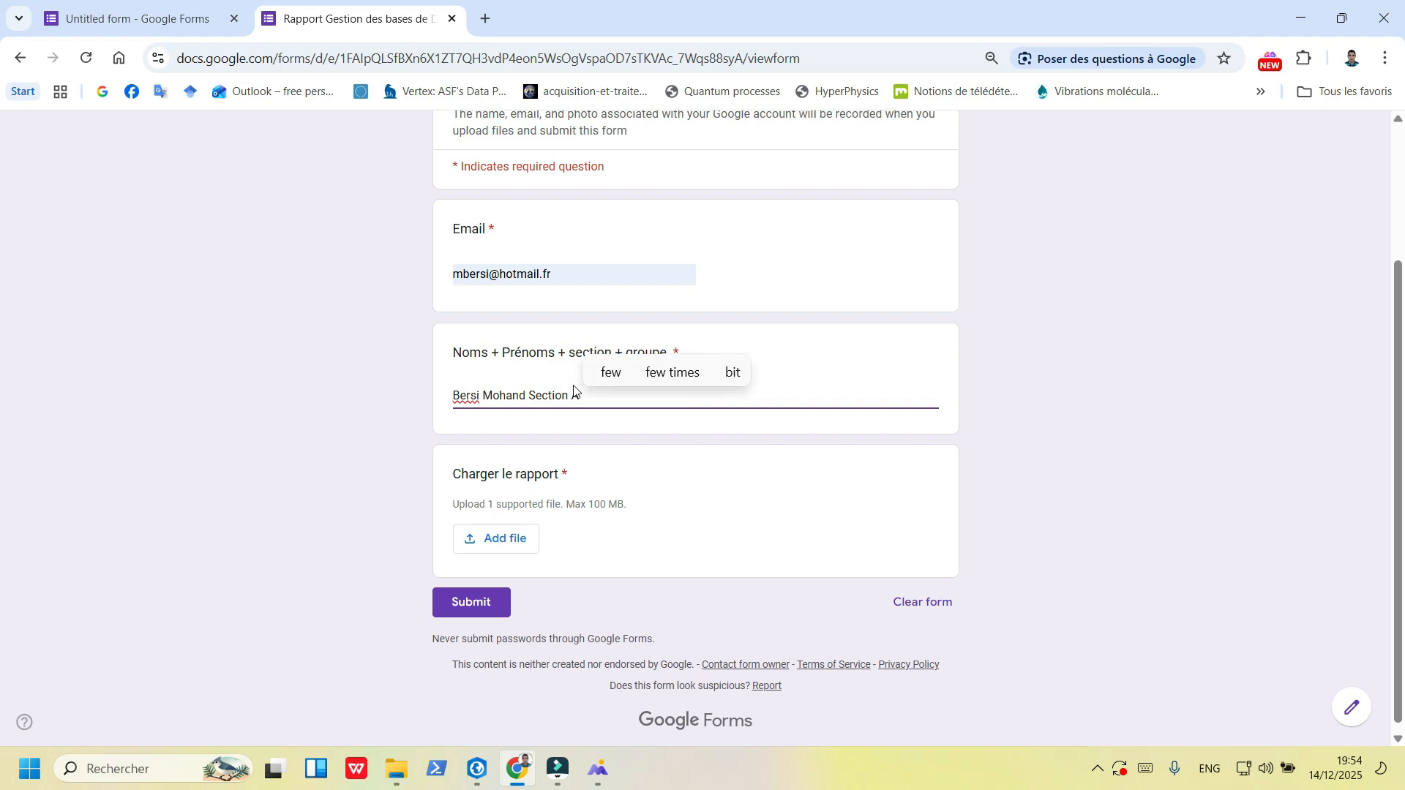
pyautogui.write('groupe 3')
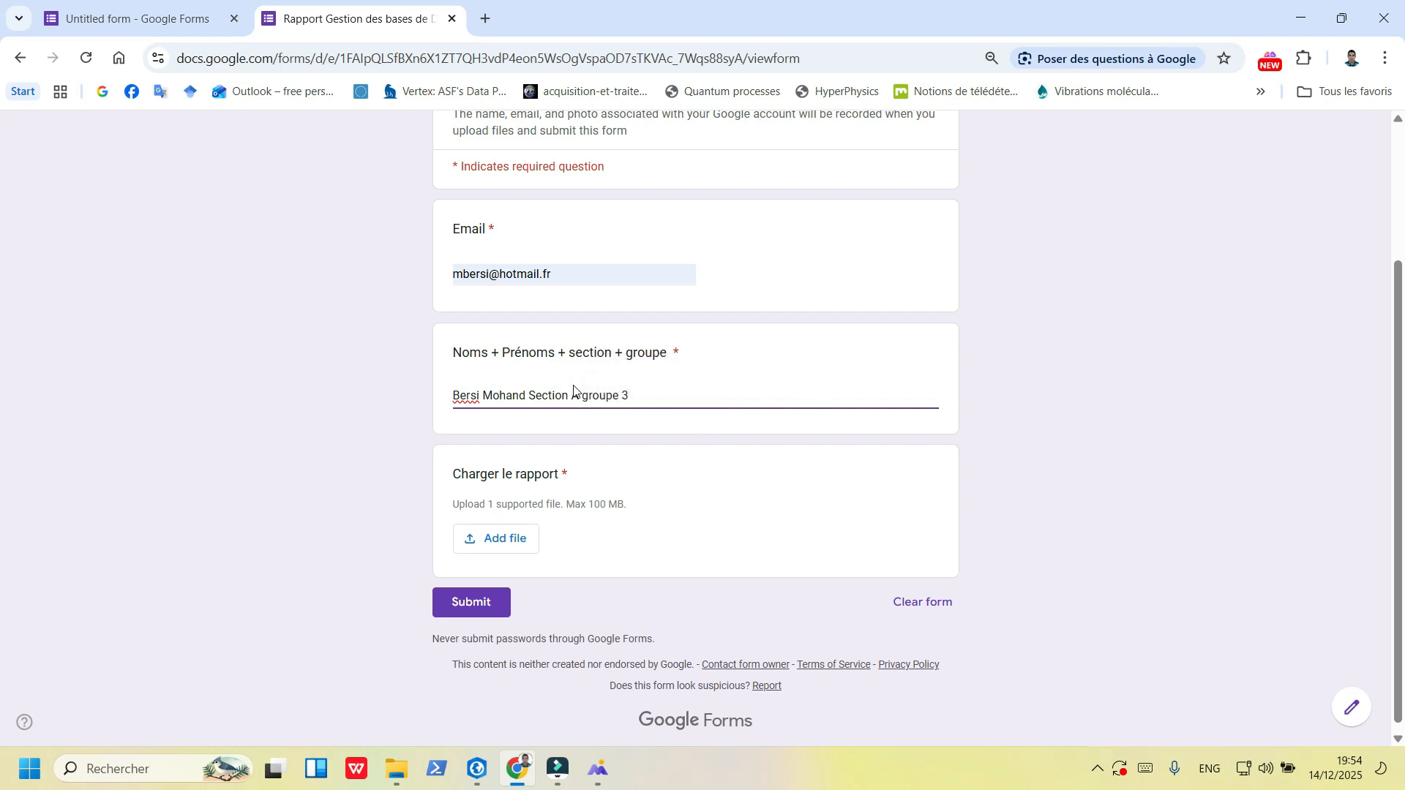
pyautogui.press('Return')
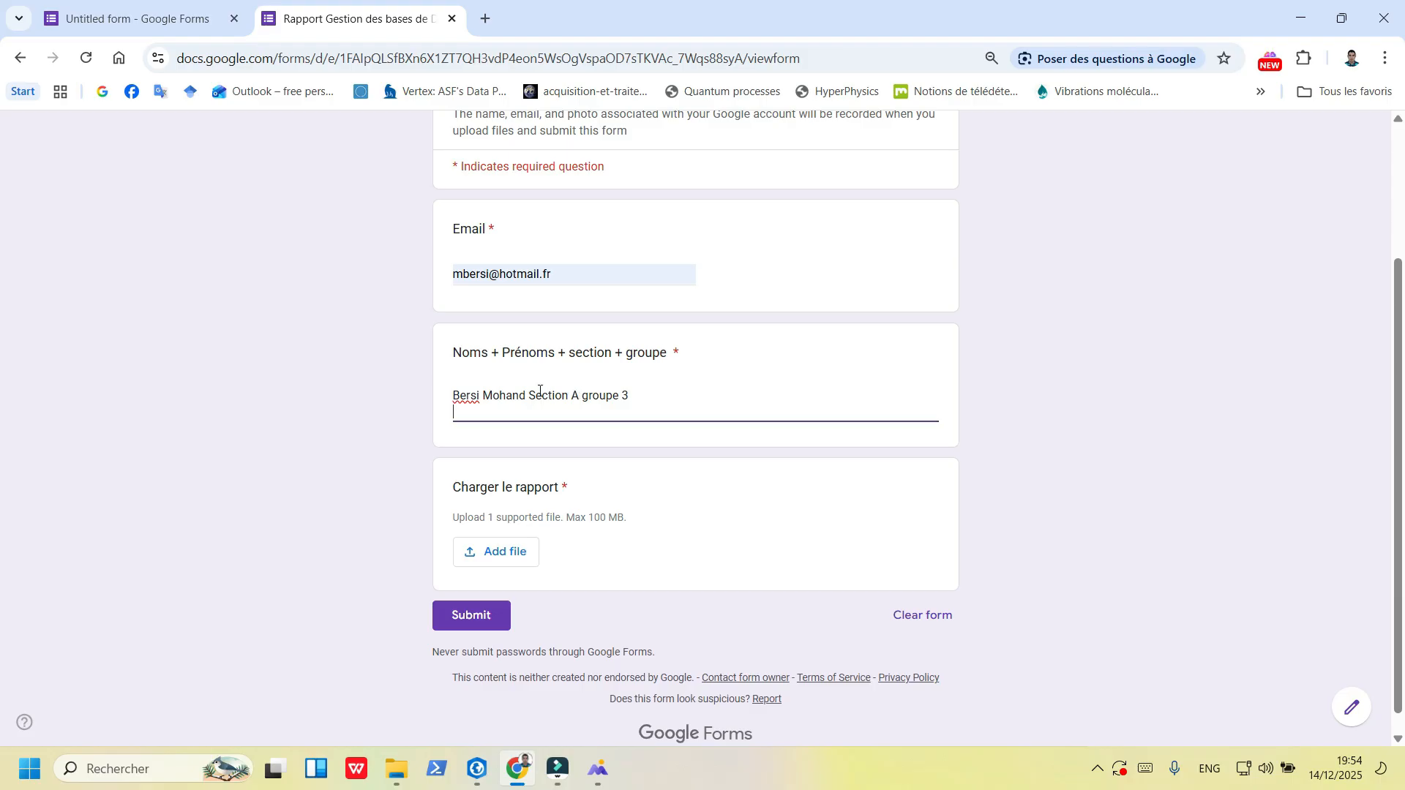
pyautogui.click(458, 395)
pyautogui.write('1-')
pyautogui.click(684, 389)
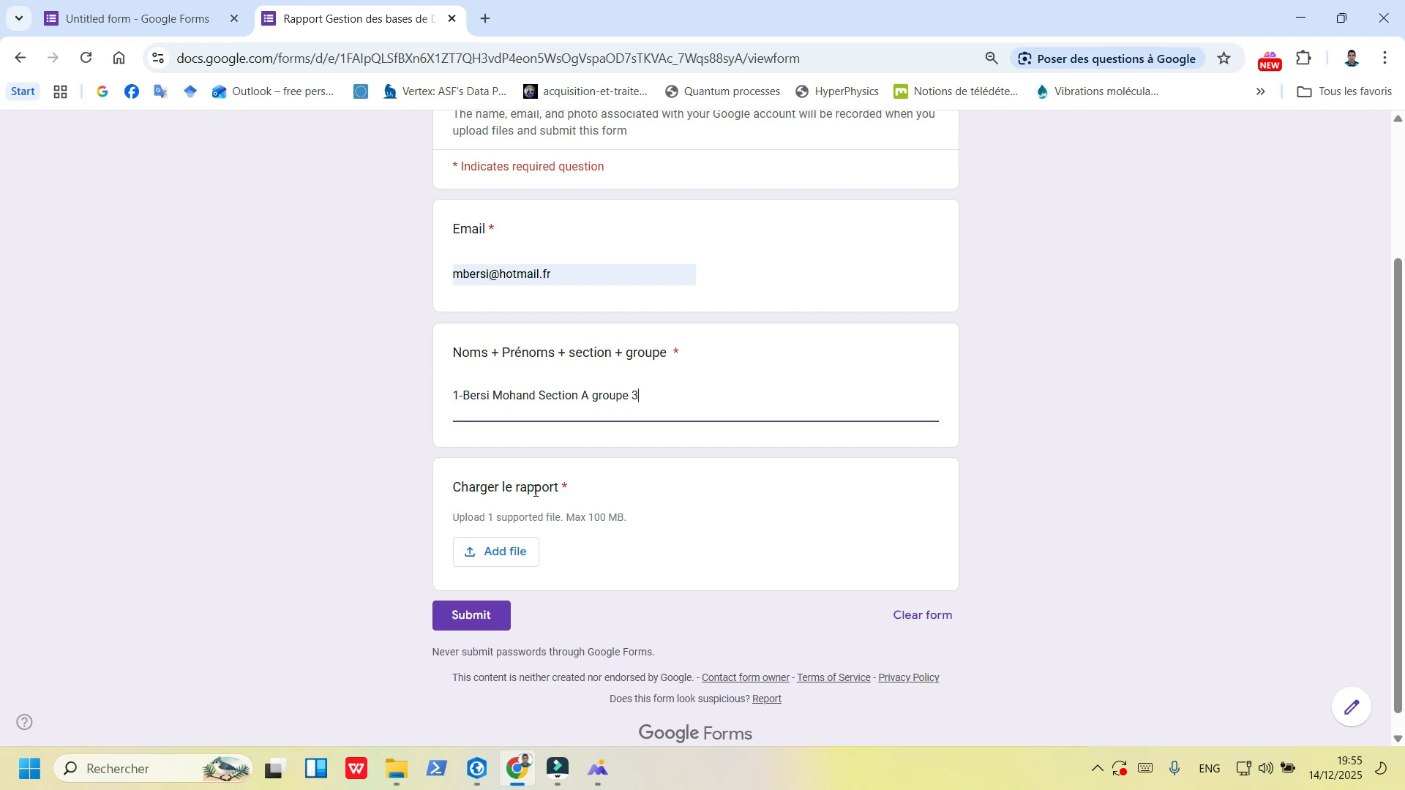
# - Start a file upload for the report question and browse to the S1 > L2-Geologie folders
pyautogui.click(498, 552)
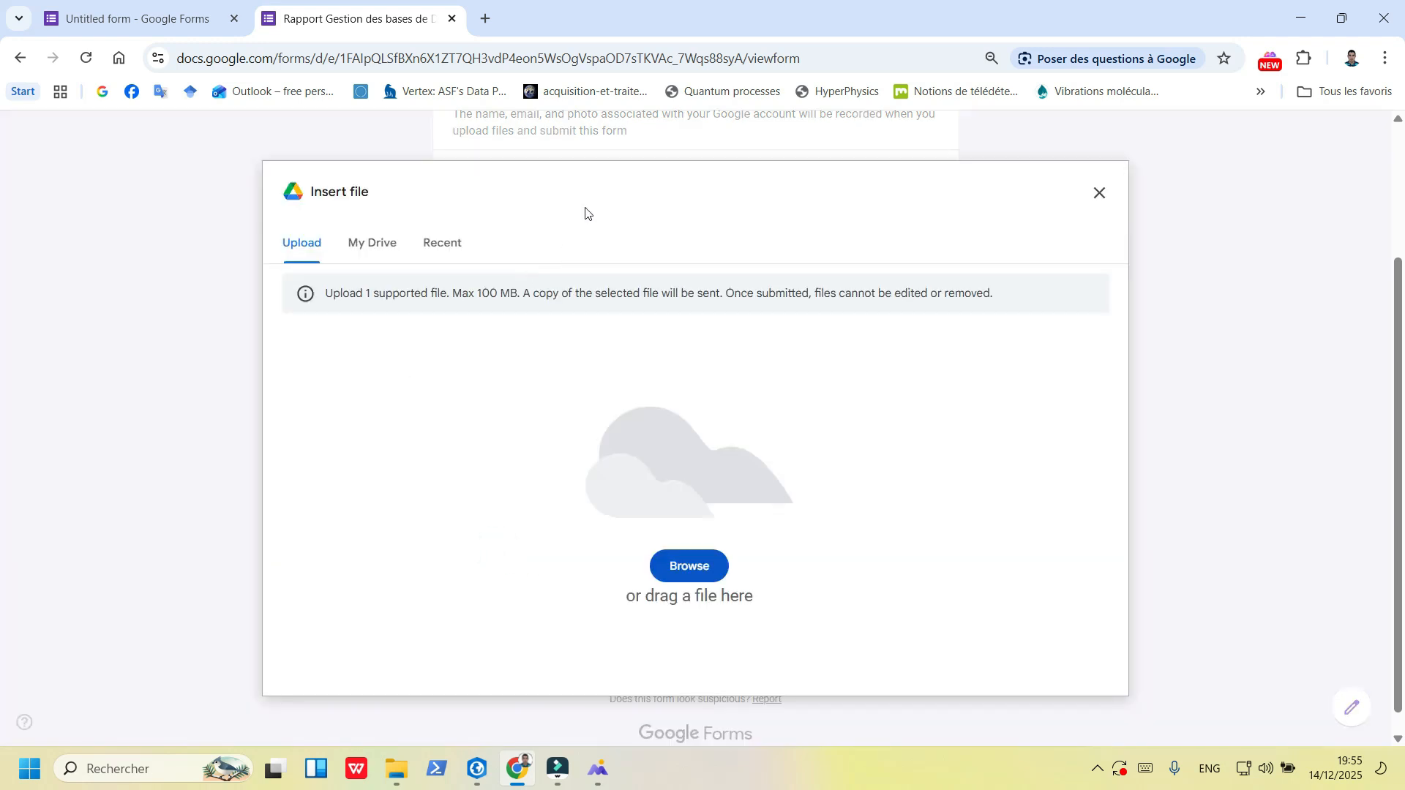
pyautogui.click(685, 567)
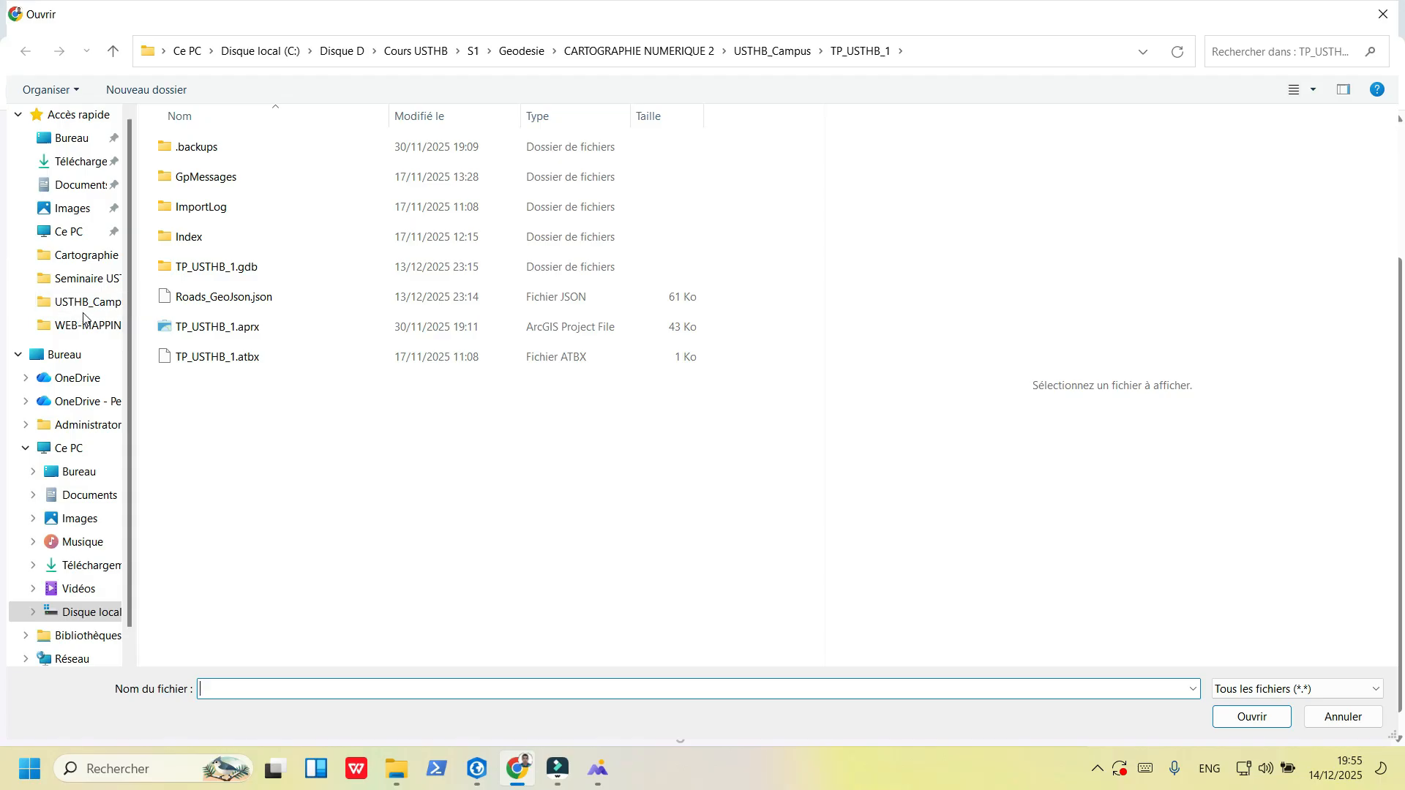
pyautogui.click(84, 256)
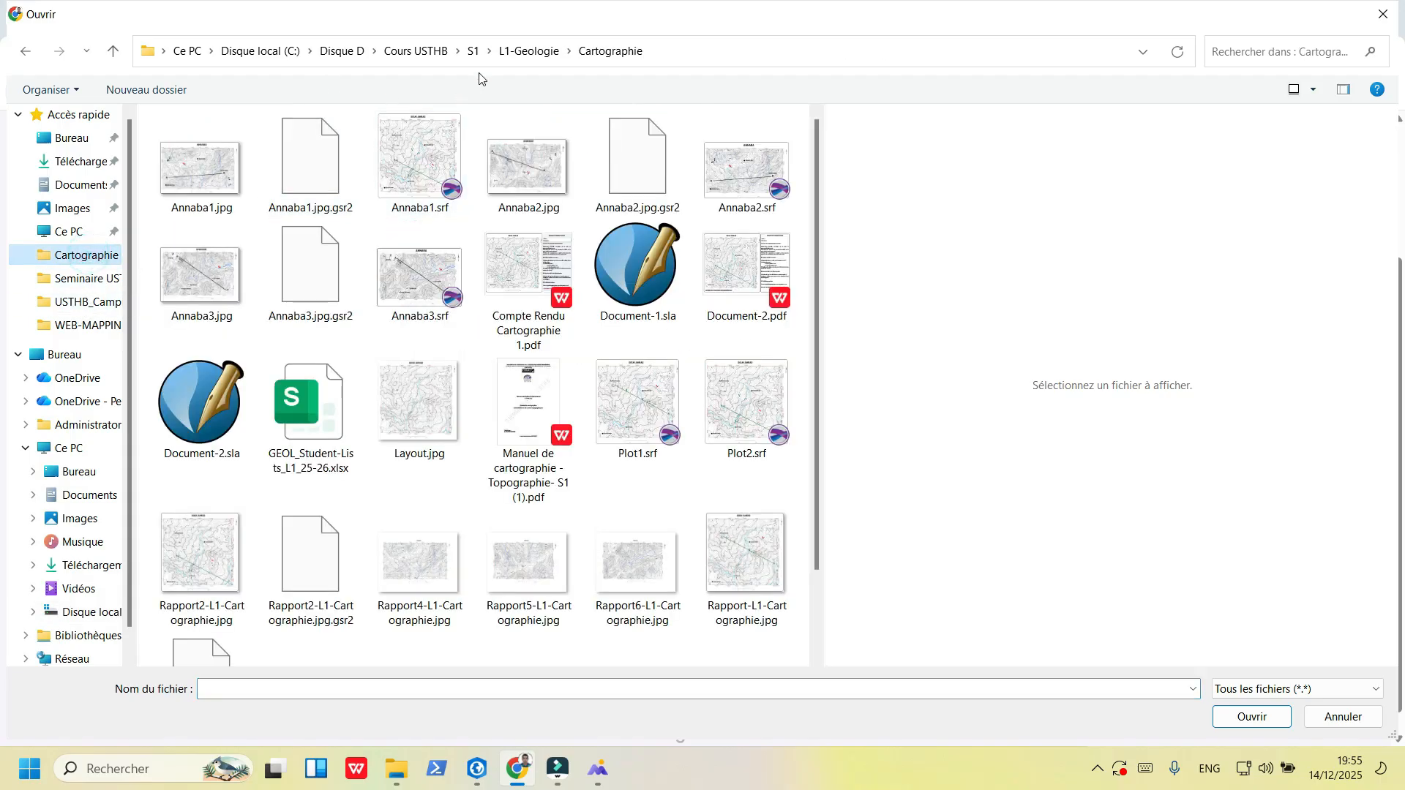
pyautogui.click(431, 51)
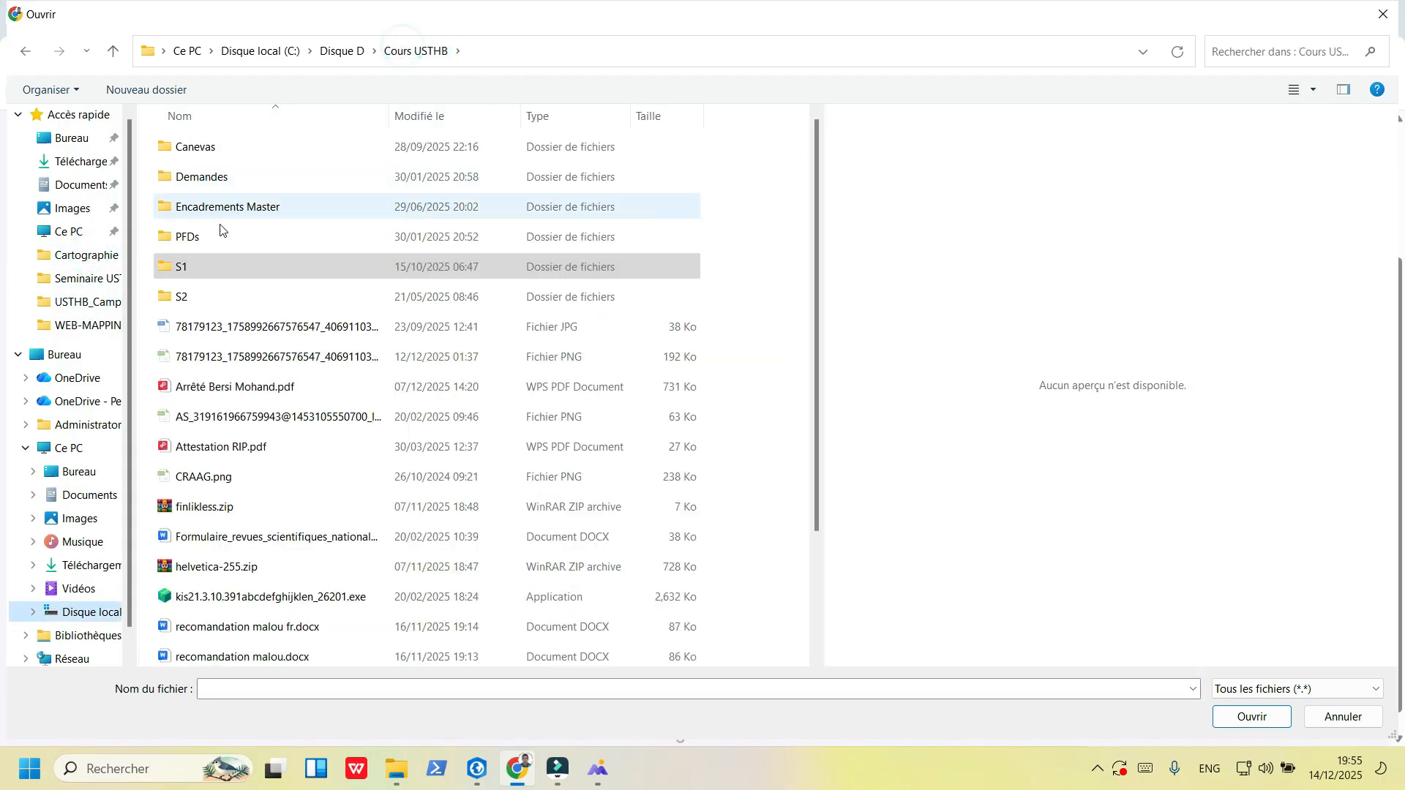
pyautogui.doubleClick(192, 267)
pyautogui.doubleClick(210, 235)
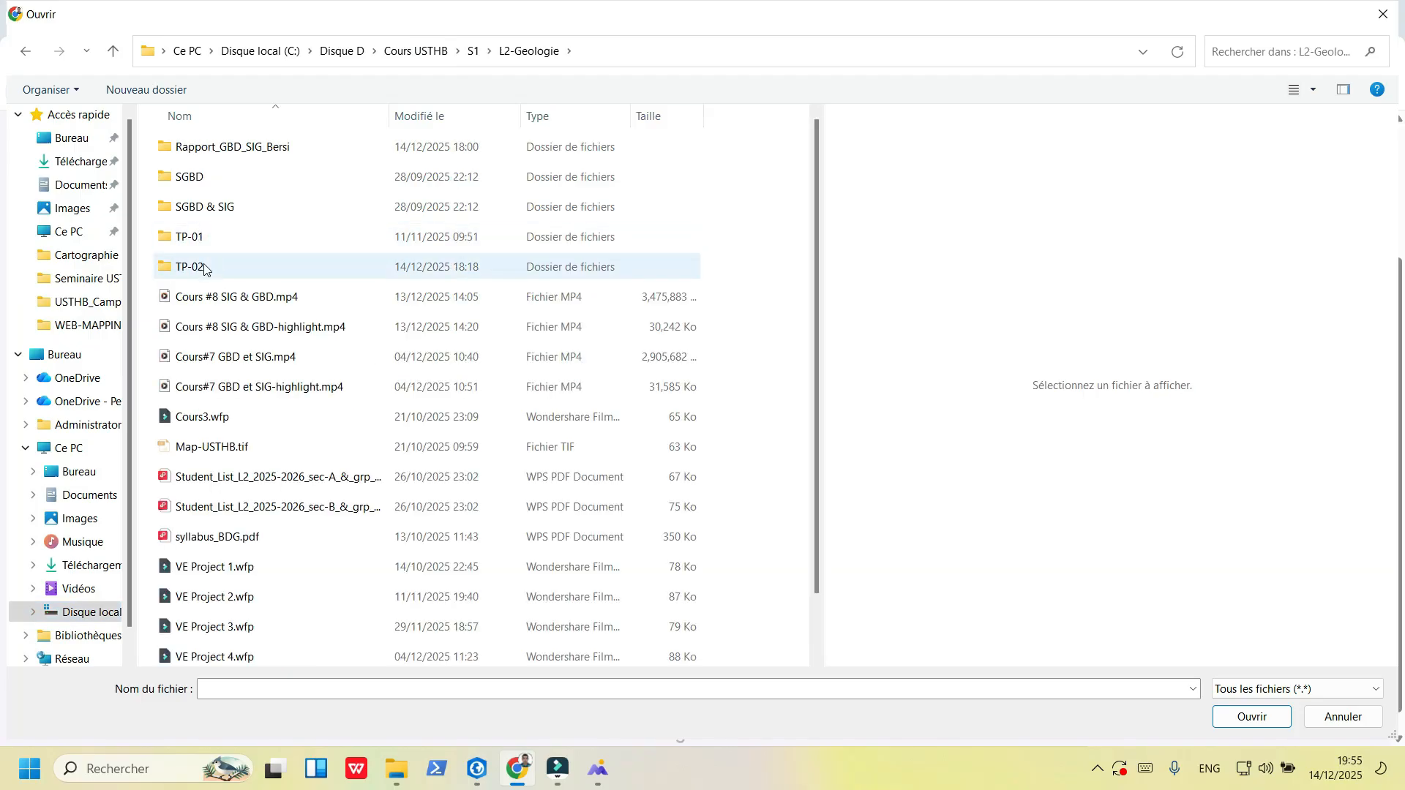
pyautogui.doubleClick(212, 271)
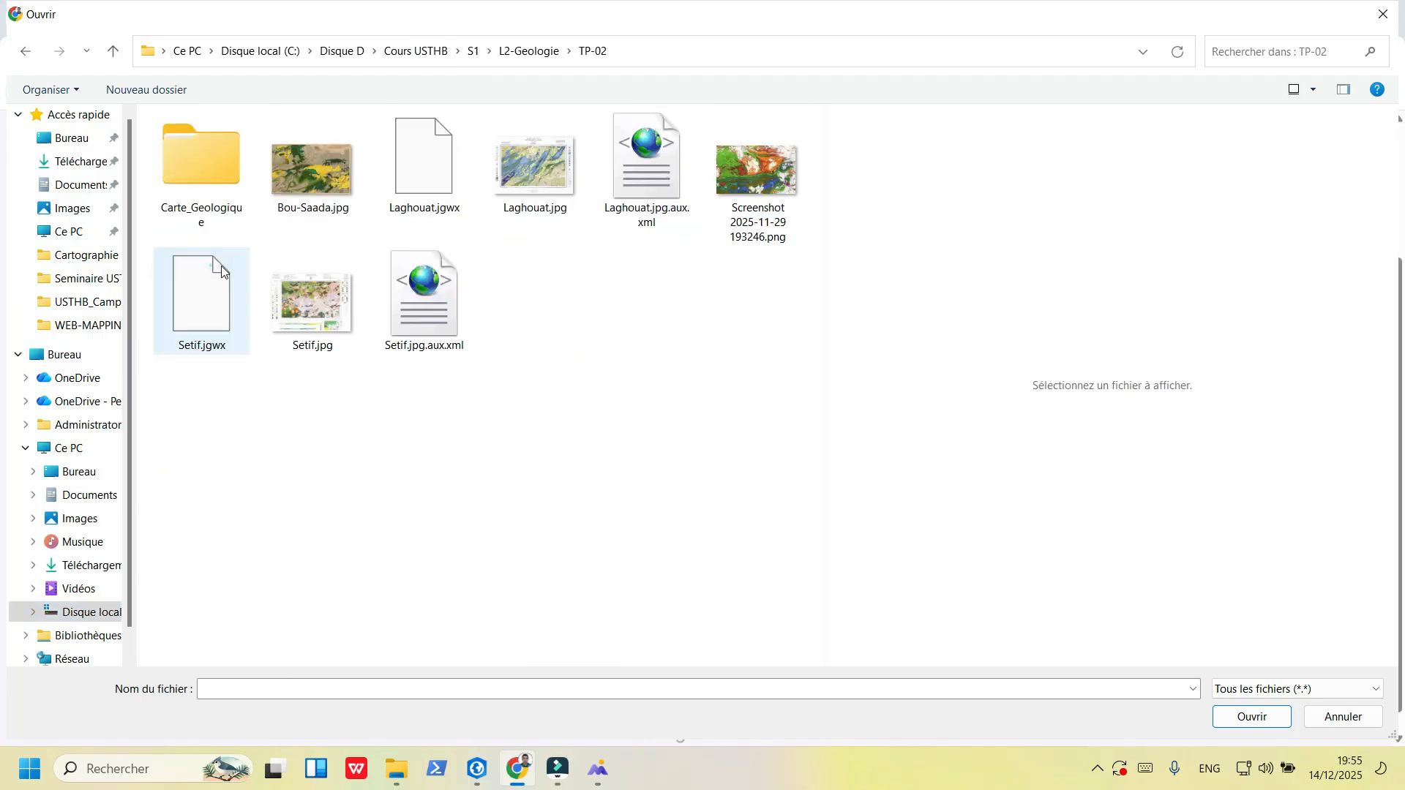
# - Upload Rapport_Bersi_.rar from the report folder and submit the form response
pyautogui.click(113, 51)
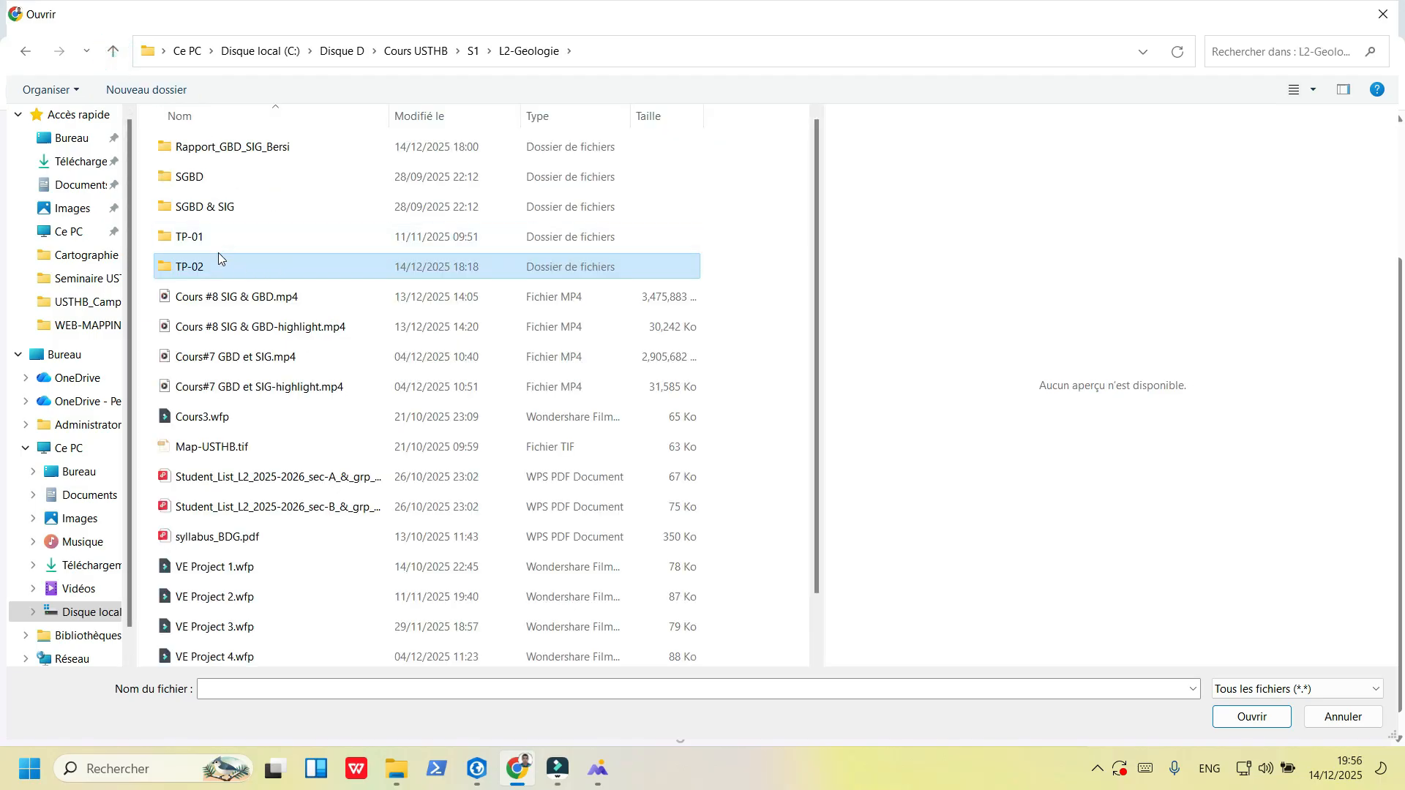
pyautogui.doubleClick(223, 147)
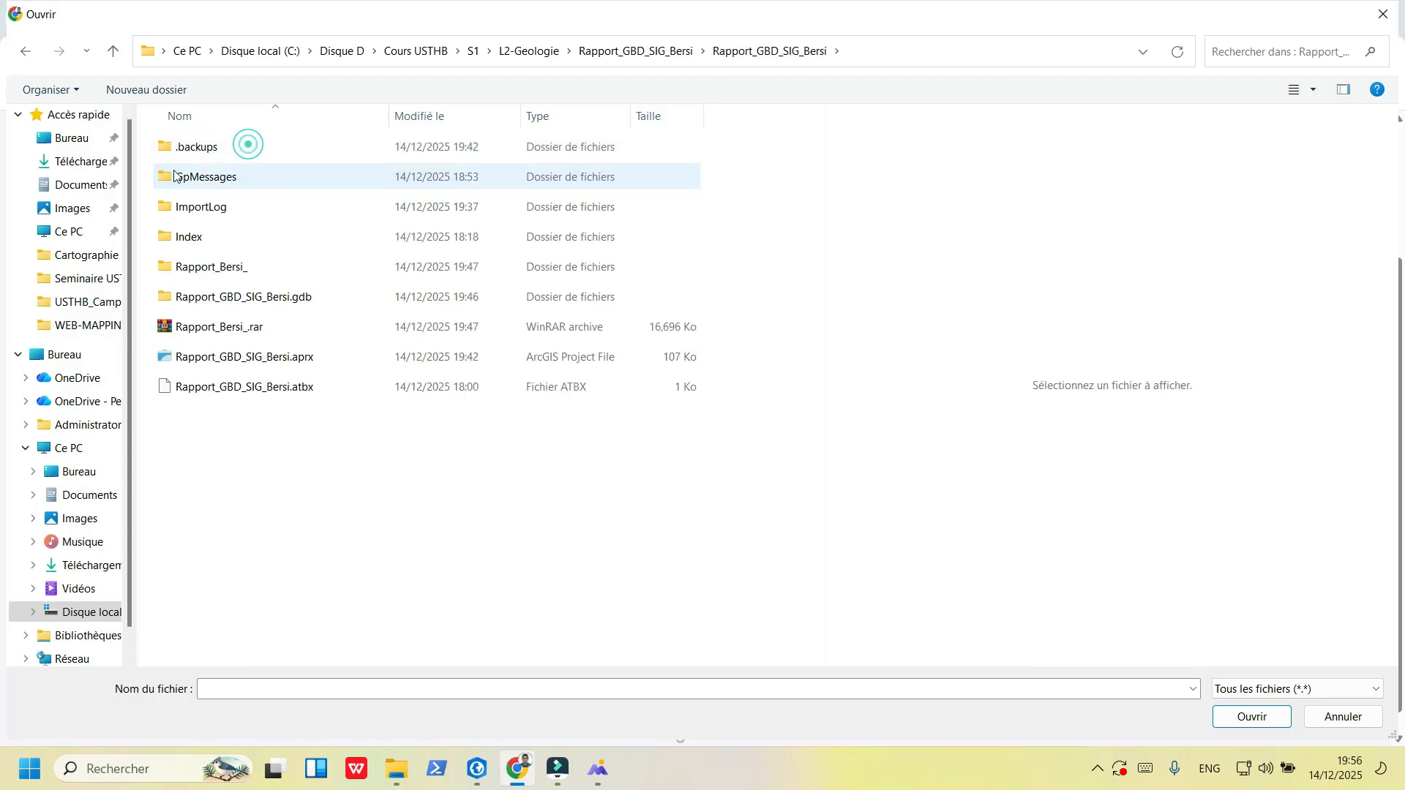
pyautogui.click(195, 331)
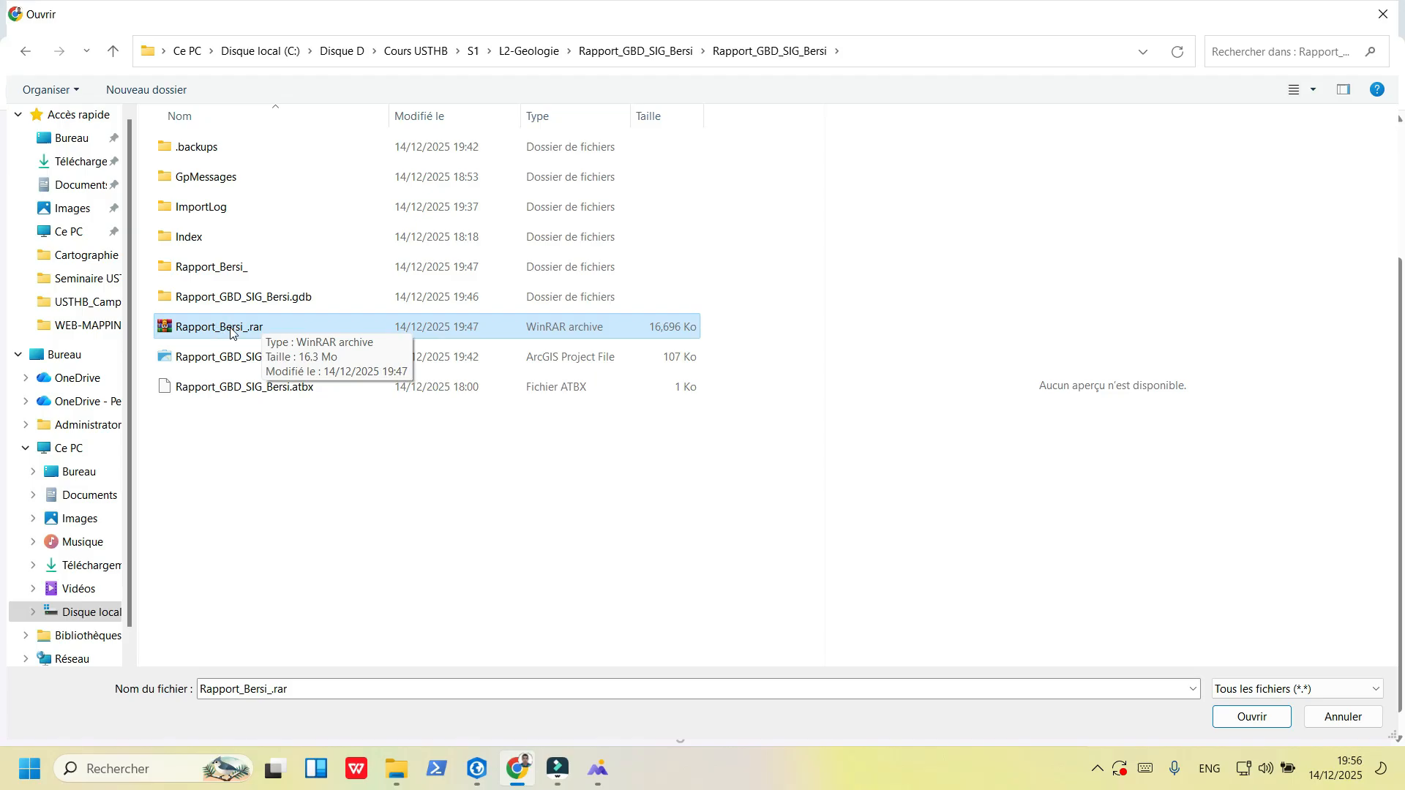
pyautogui.click(1226, 713)
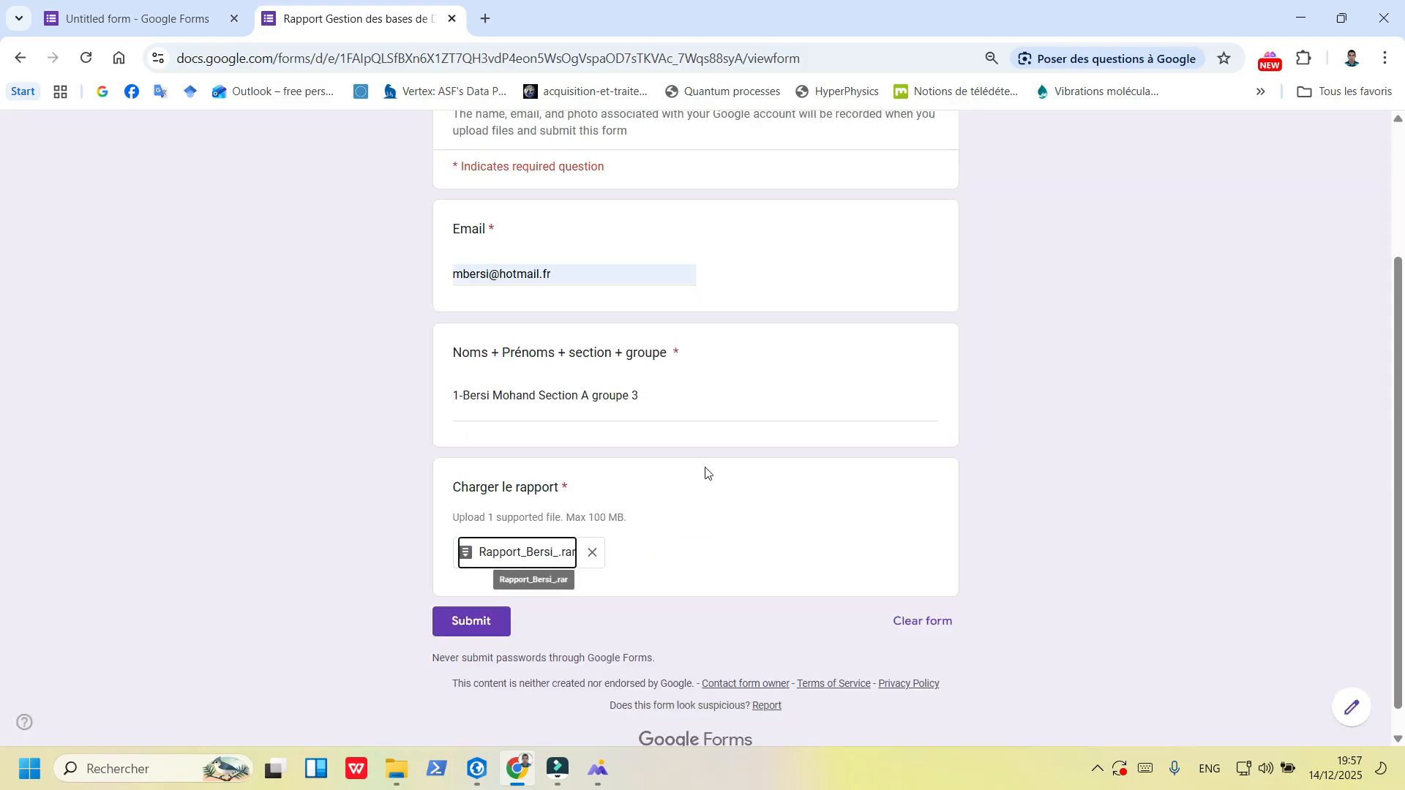
pyautogui.click(472, 622)
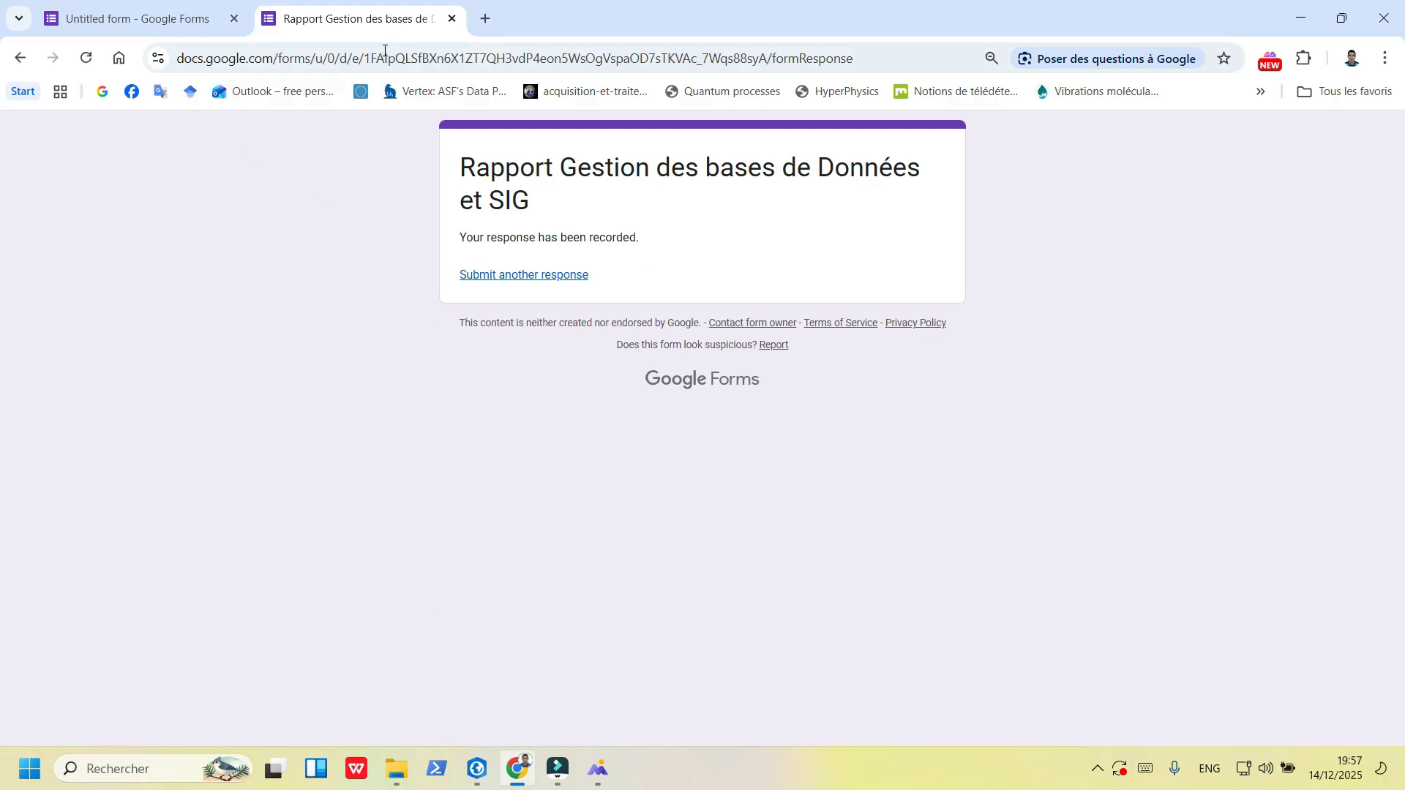
# - Open the Responses tab showing 1 response and link it to a new Google Sheets spreadsheet
pyautogui.click(143, 22)
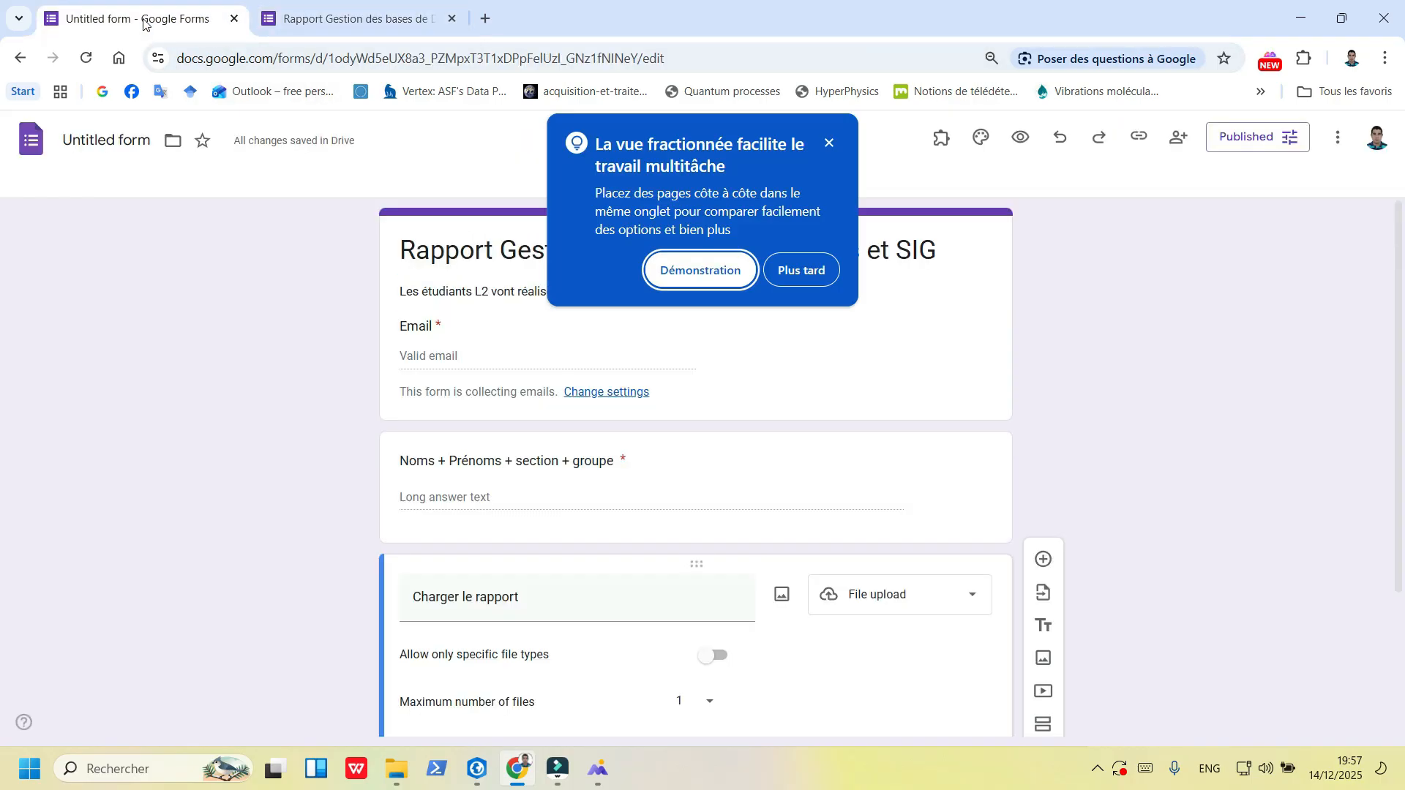
pyautogui.click(828, 150)
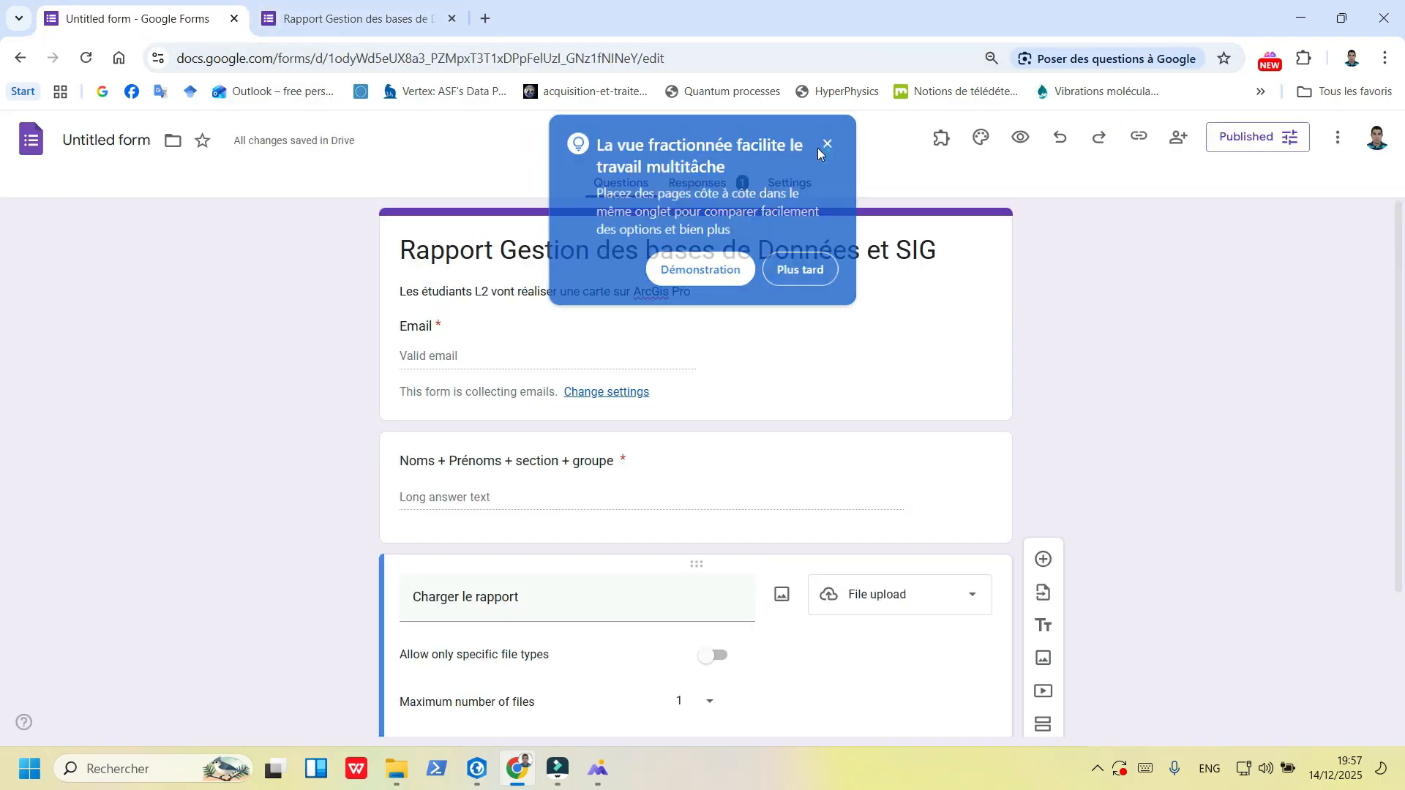
pyautogui.click(86, 57)
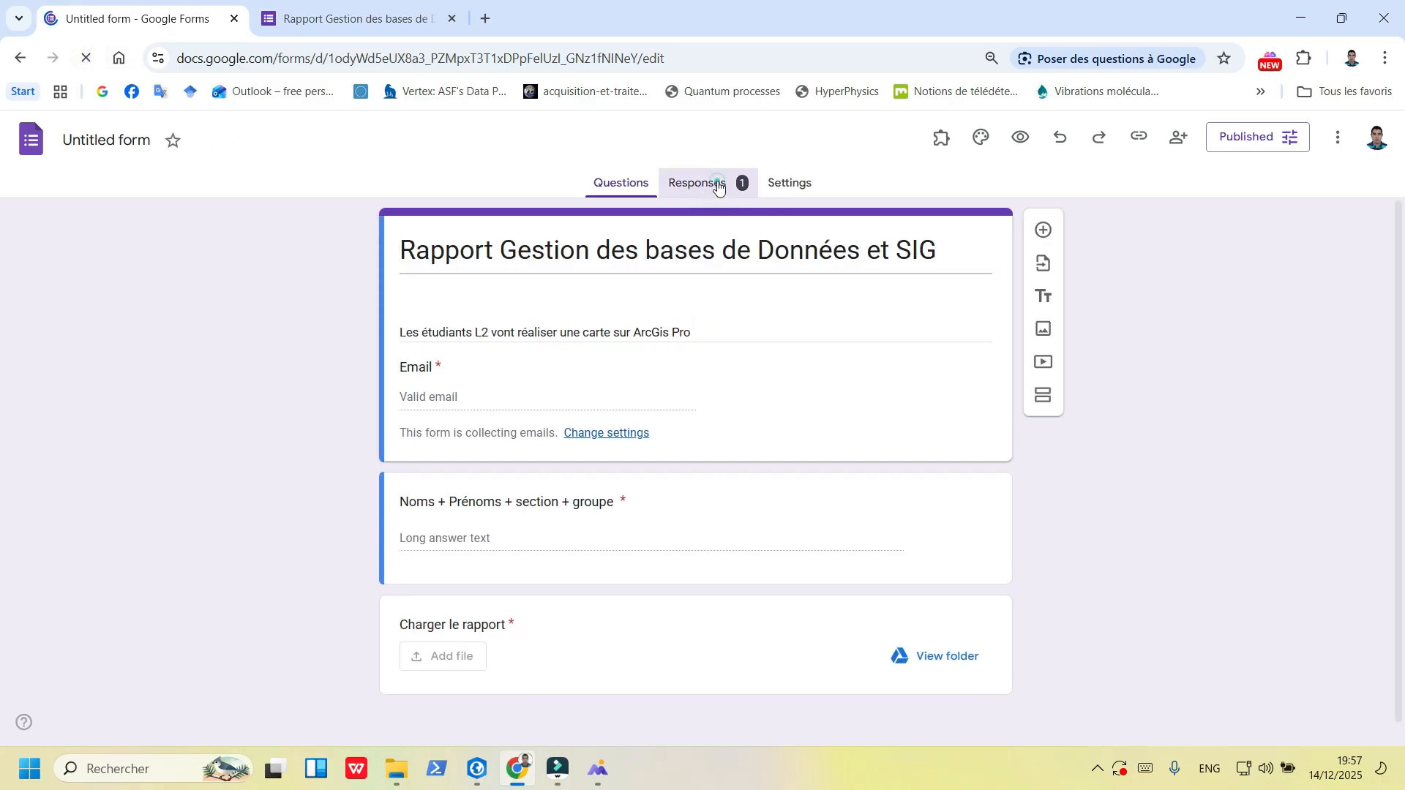
pyautogui.click(746, 187)
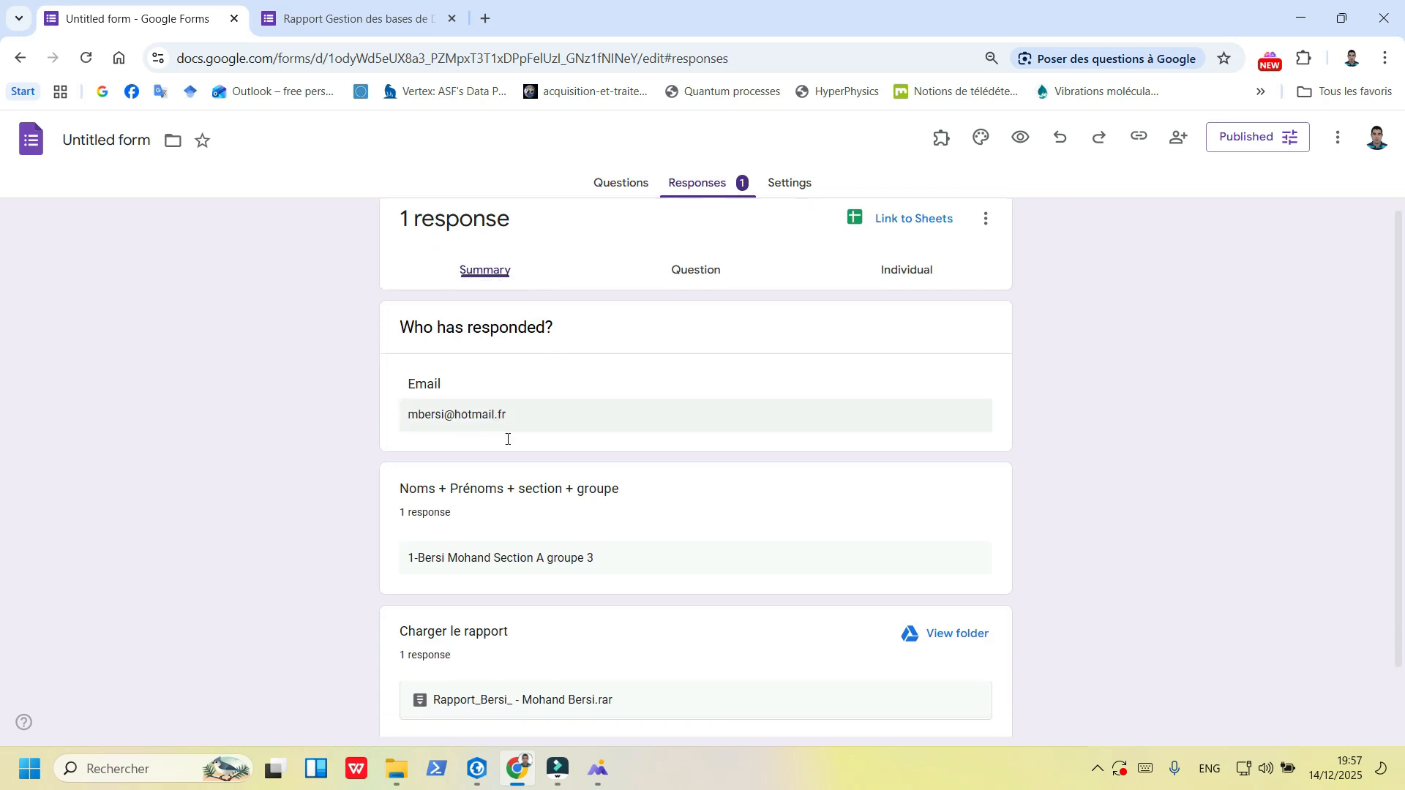
pyautogui.scroll(-2, 599, 572)
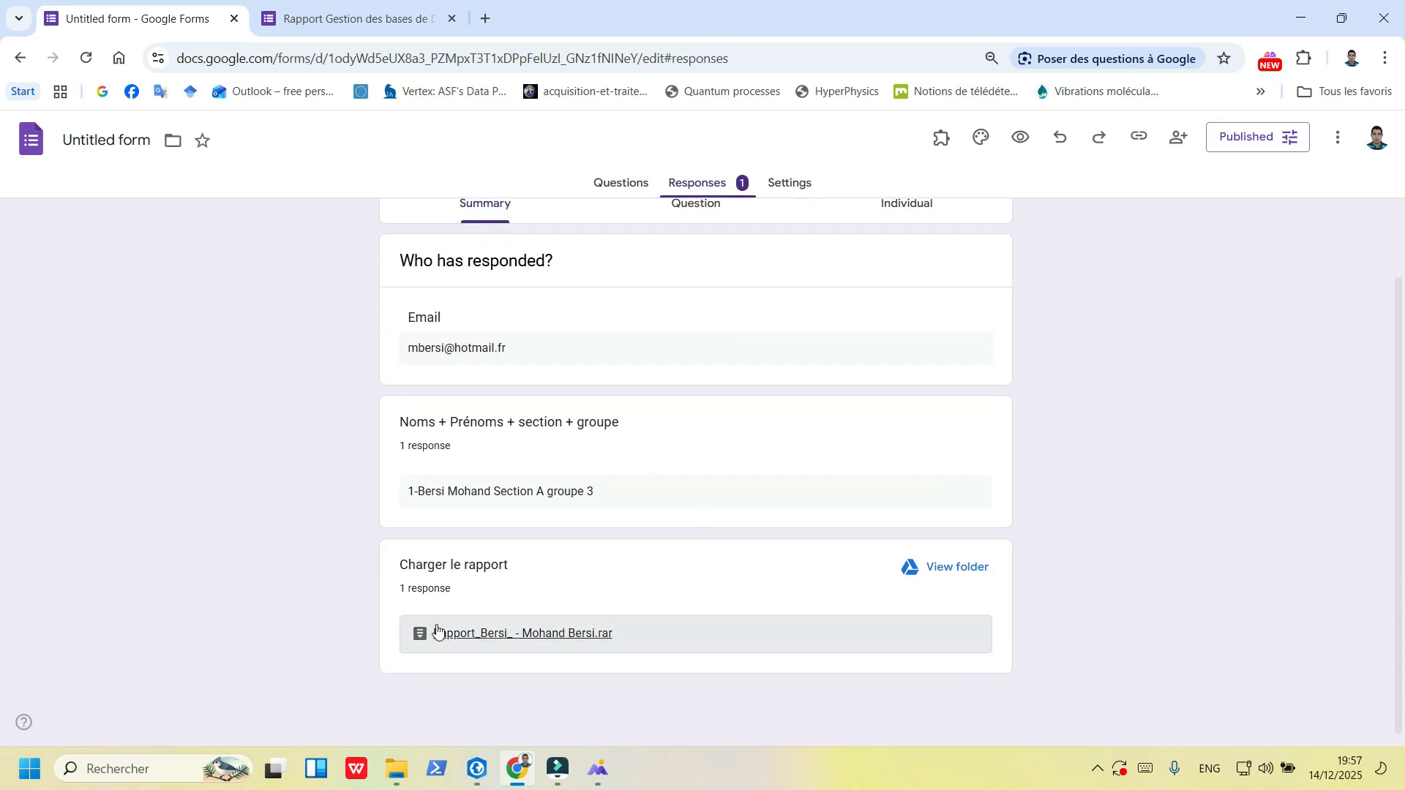
pyautogui.scroll(2, 655, 420)
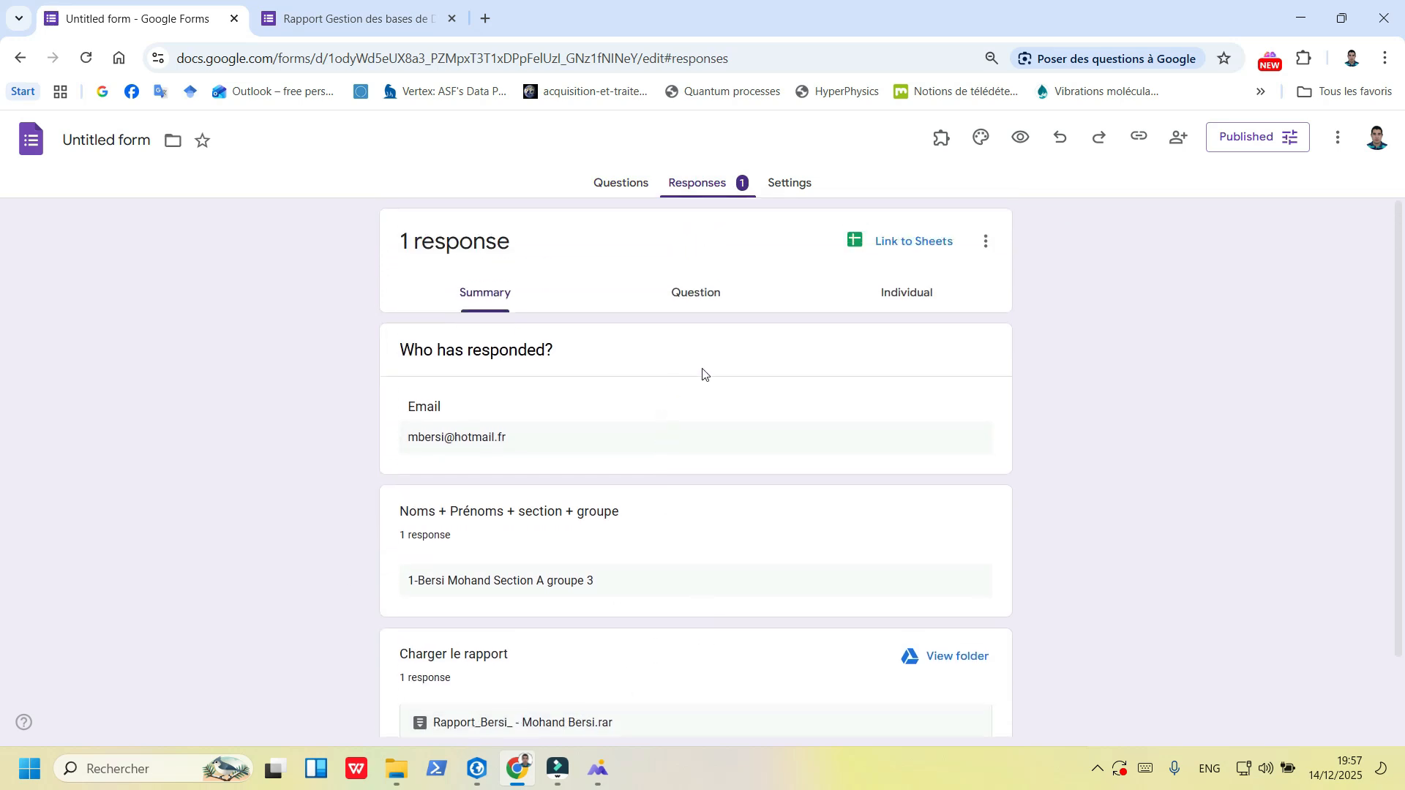
pyautogui.click(884, 245)
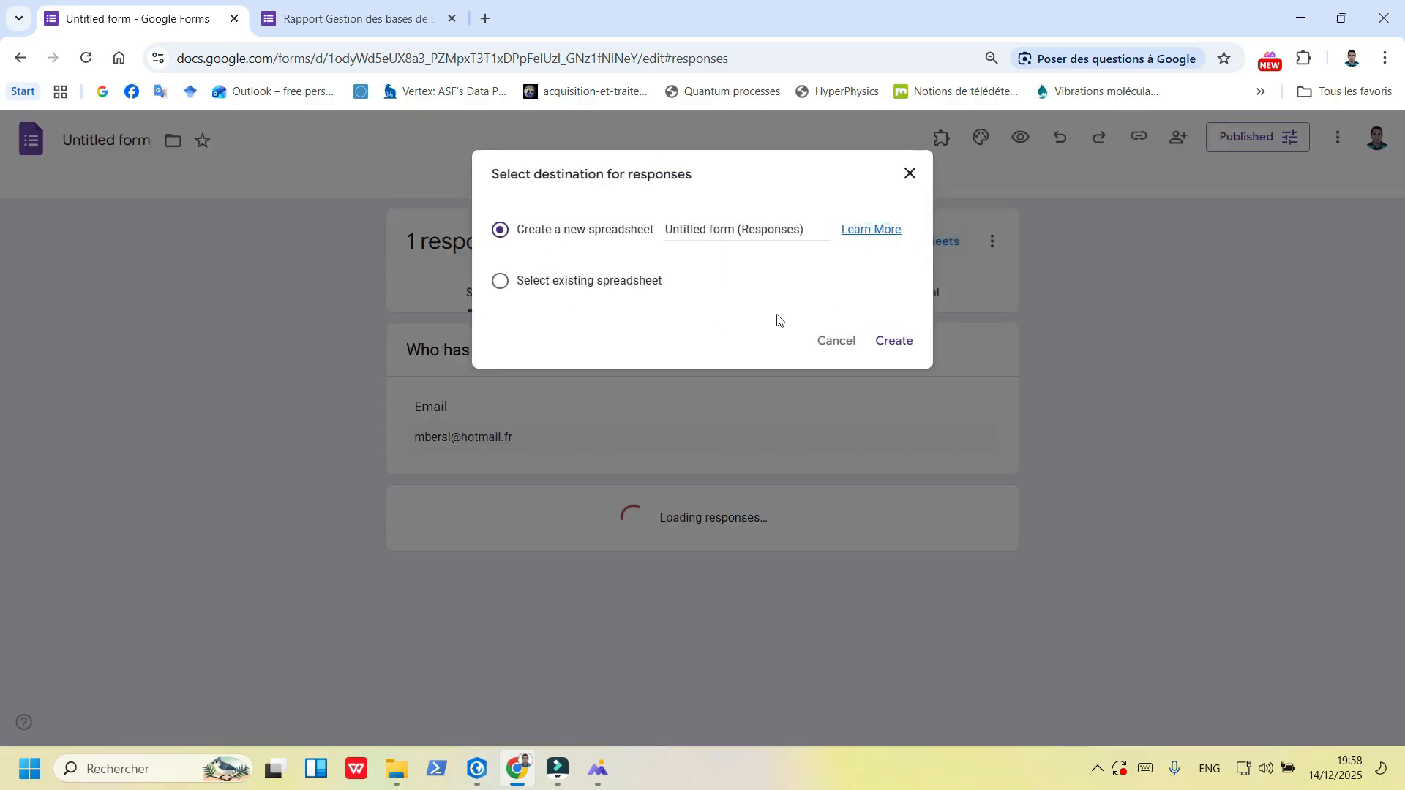
pyautogui.click(893, 342)
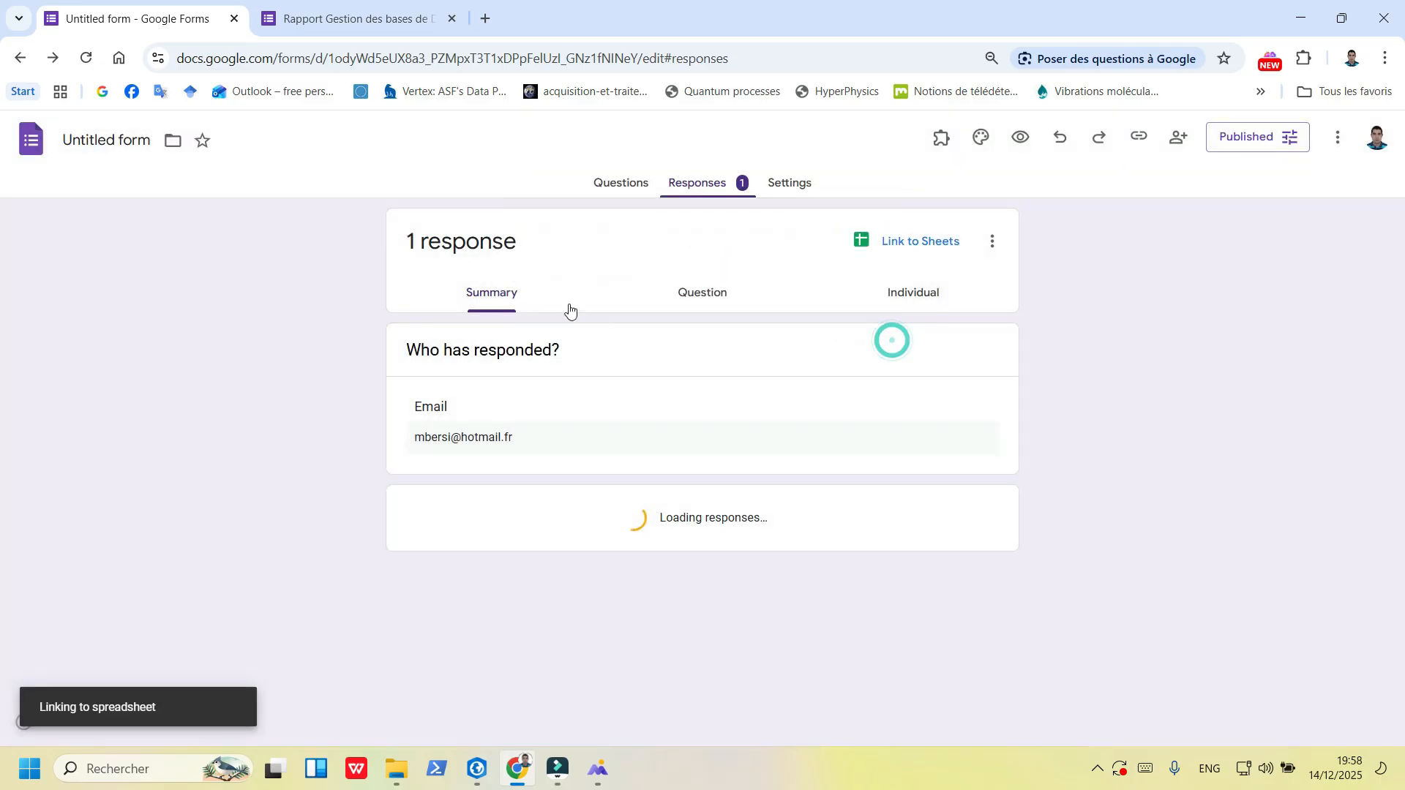